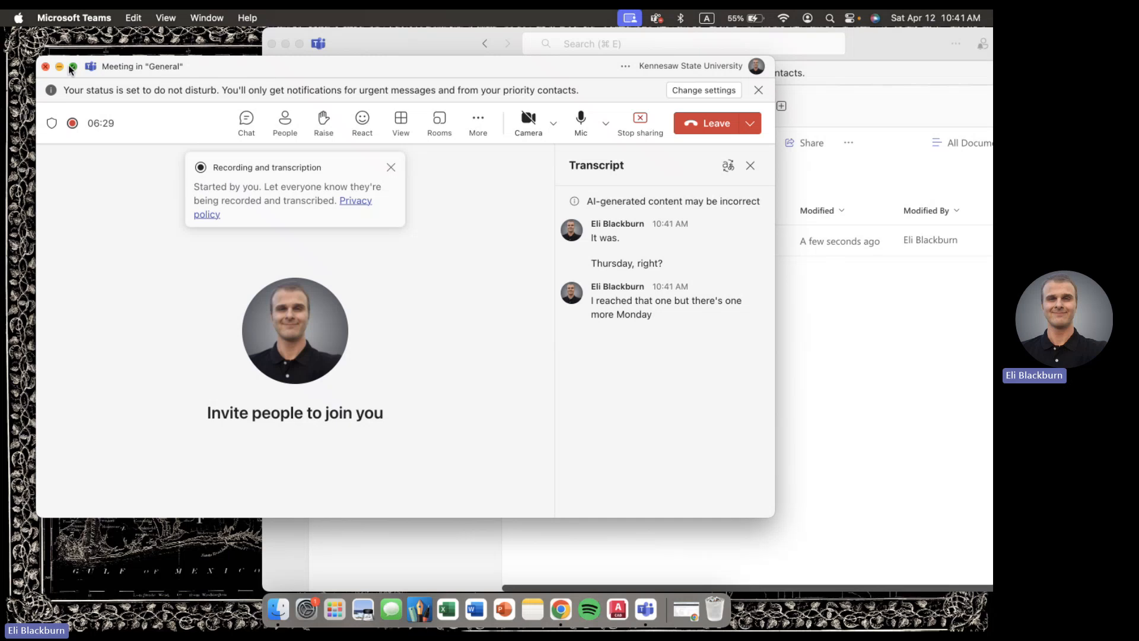
- Minimize both open Microsoft Teams windows to reveal the desktop
left_click(60, 67)
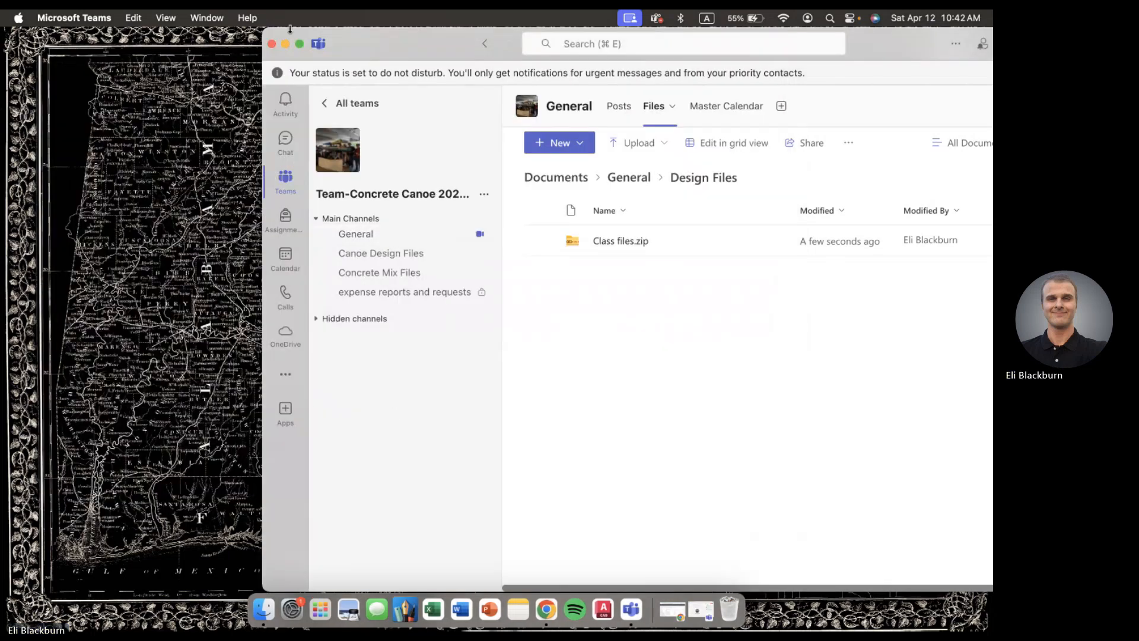
left_click_drag(365, 45, 265, 78)
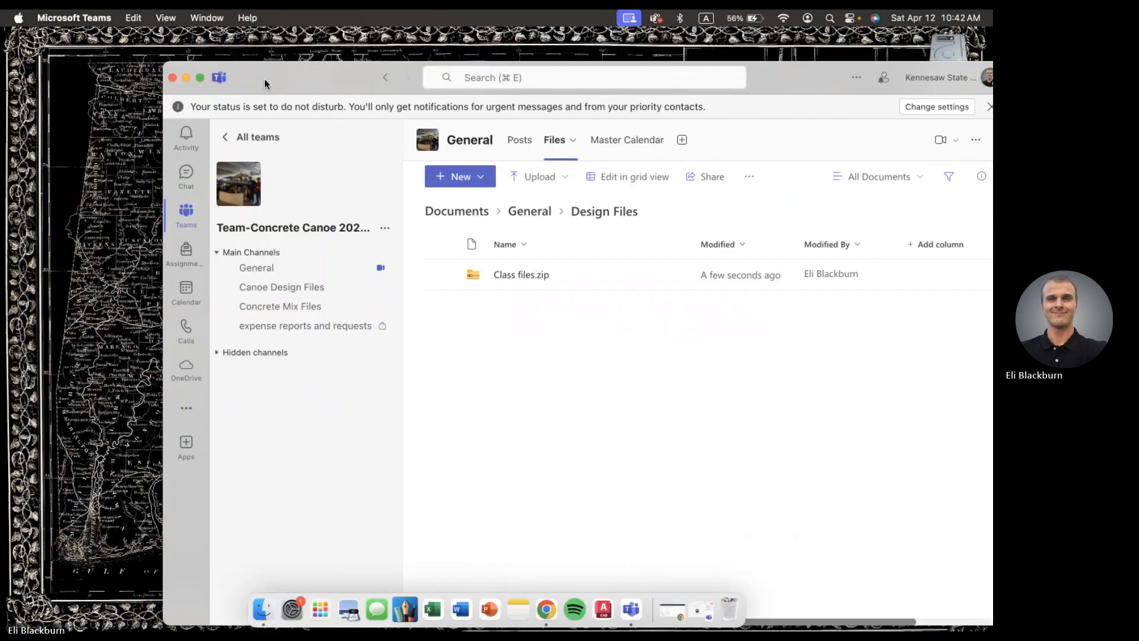
left_click(186, 78)
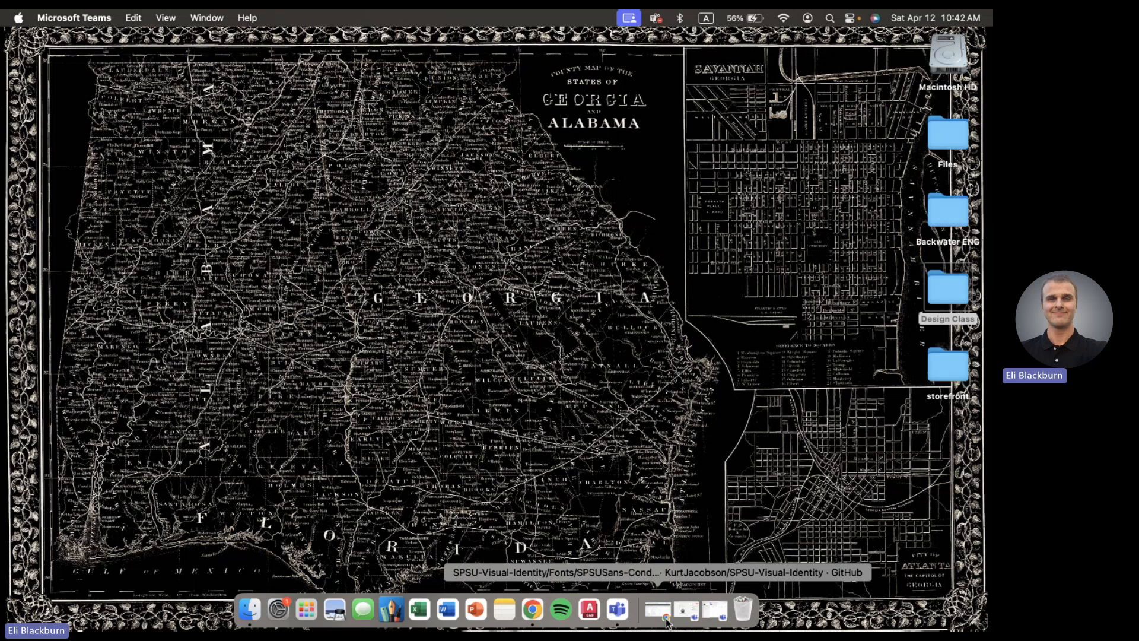
- Open InkscapeTeplate.svg from the Design Class folder on the desktop
double_click(946, 301)
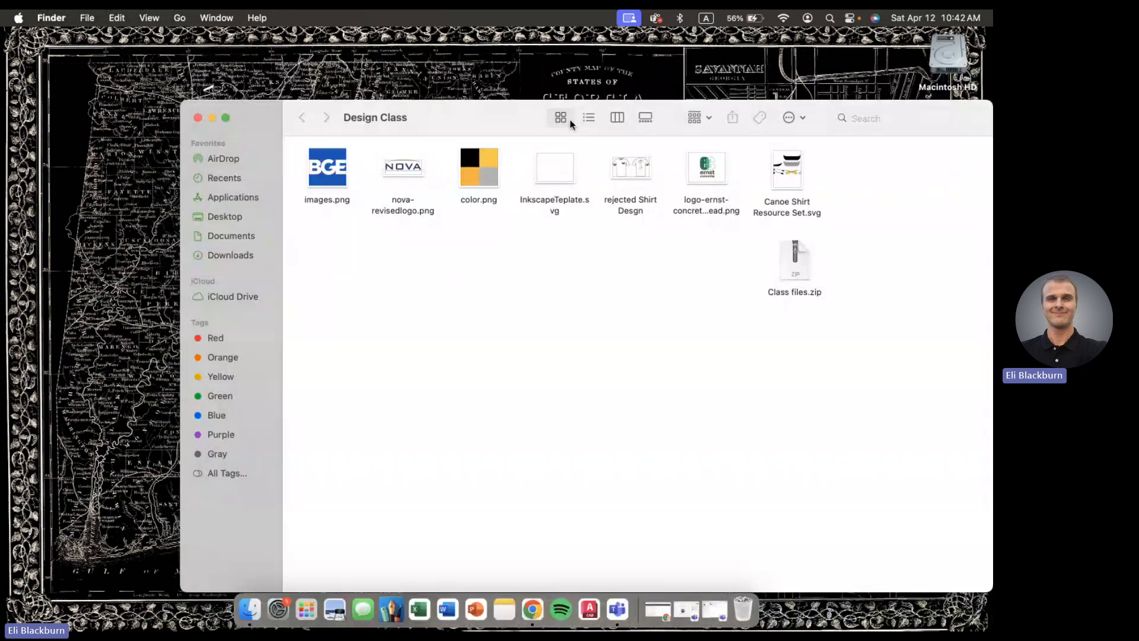
left_click_drag(487, 123, 354, 60)
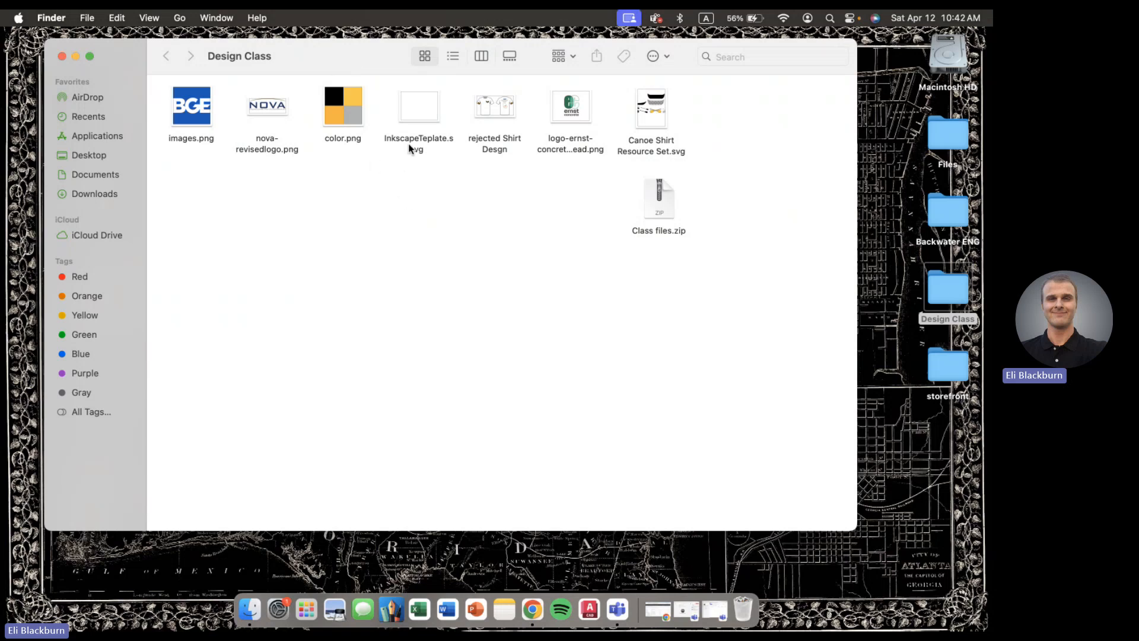
double_click(427, 112)
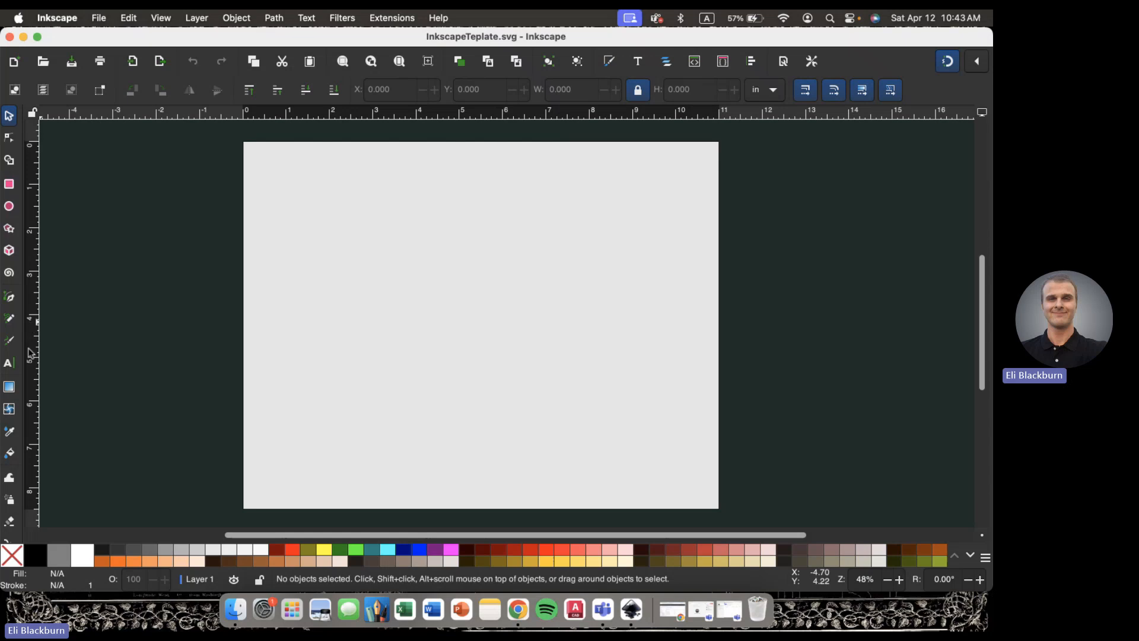
- Draw two freehand Pencil strokes on the page: a diagonal line about 4.8 in wide and a wavy curve about 7.1 in wide
left_click(10, 320)
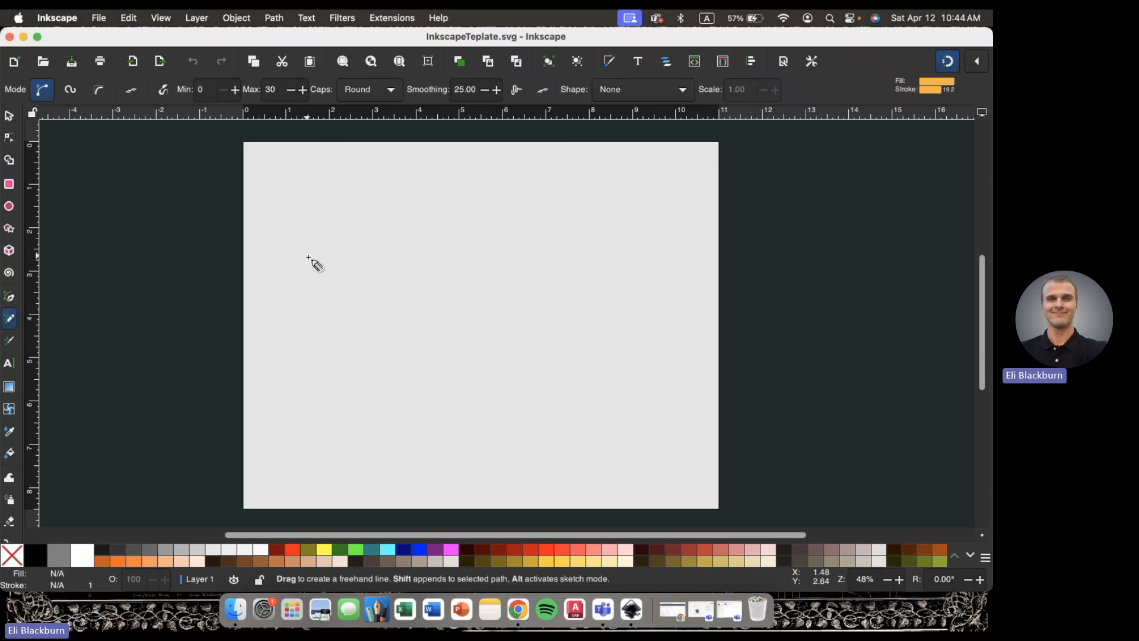
left_click_drag(307, 256, 508, 386)
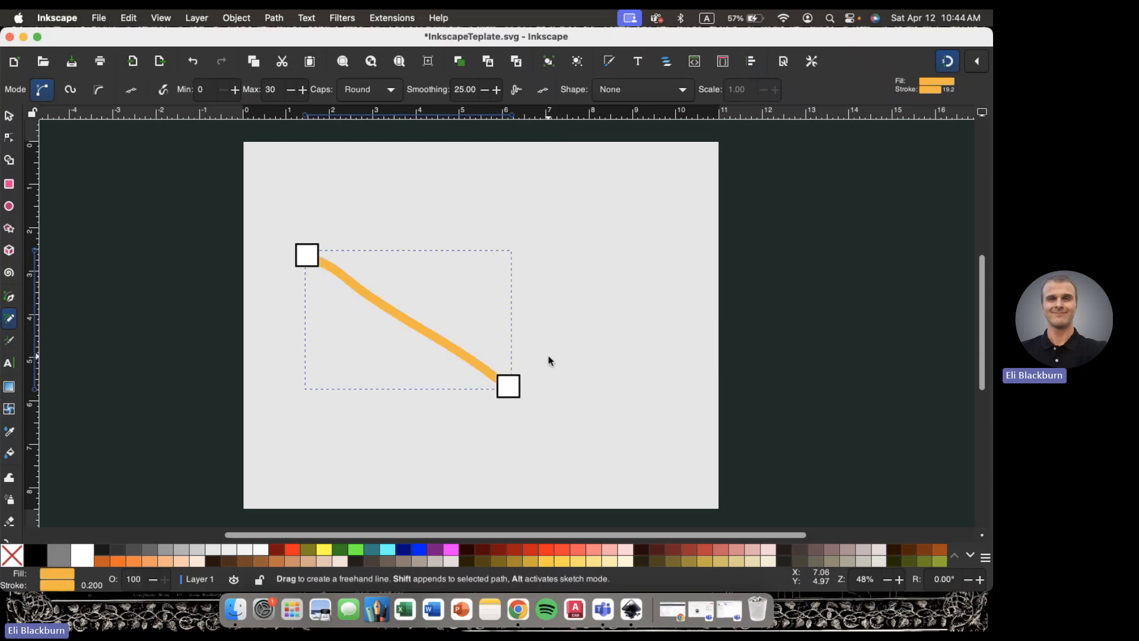
mouse_move(656, 258)
left_mouse_down()
mouse_move(593, 253)
mouse_move(642, 350)
mouse_move(521, 332)
mouse_move(460, 268)
mouse_move(426, 372)
mouse_move(352, 374)
left_mouse_up()
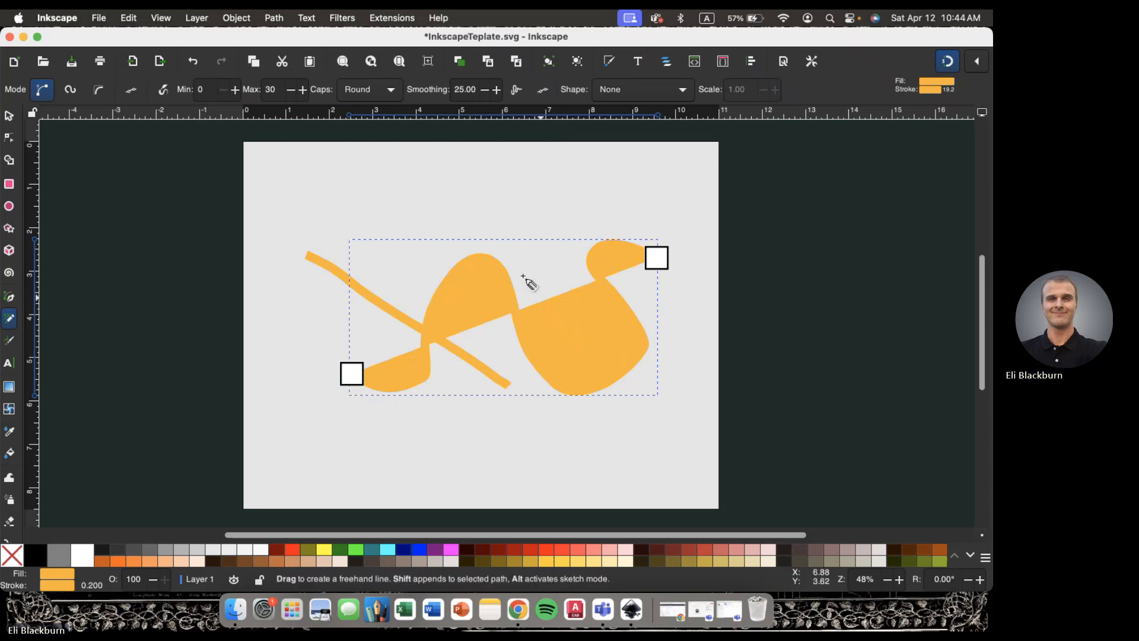
- Delete both freehand strokes, the wavy curve and the diagonal line
left_click(408, 319)
key("Escape")
left_click(9, 115)
key("Delete")
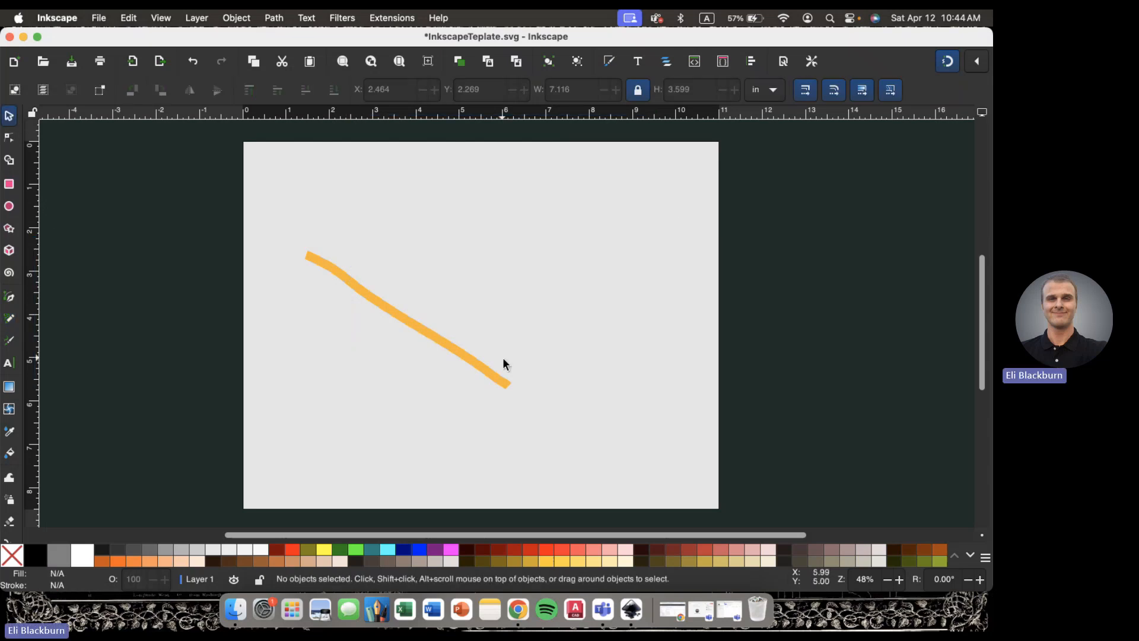
left_click(415, 332)
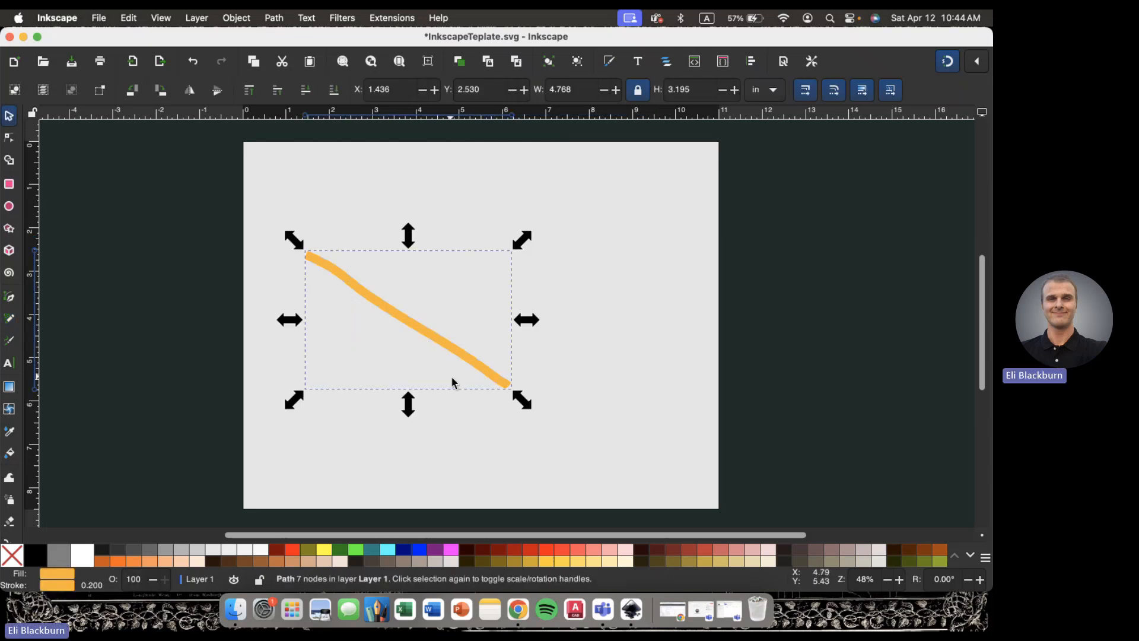
key("Delete")
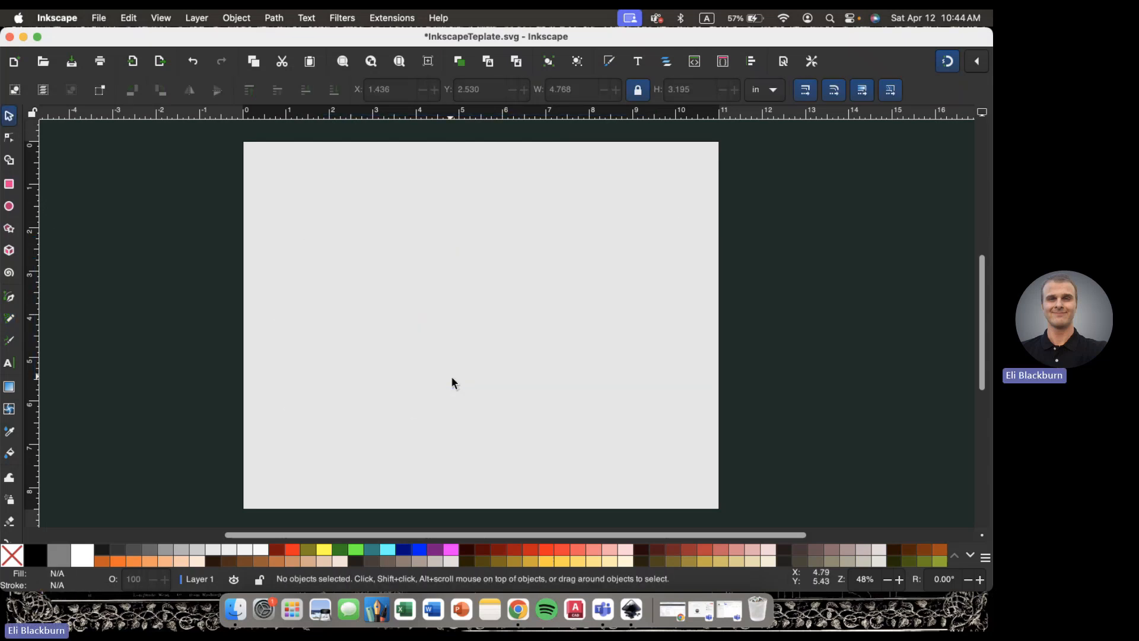
- Draw an open Pen path about 8.0 by 4.9 in, starting with a curve and continuing in crossing straight segments
left_click(9, 297)
left_click_drag(327, 242, 512, 373)
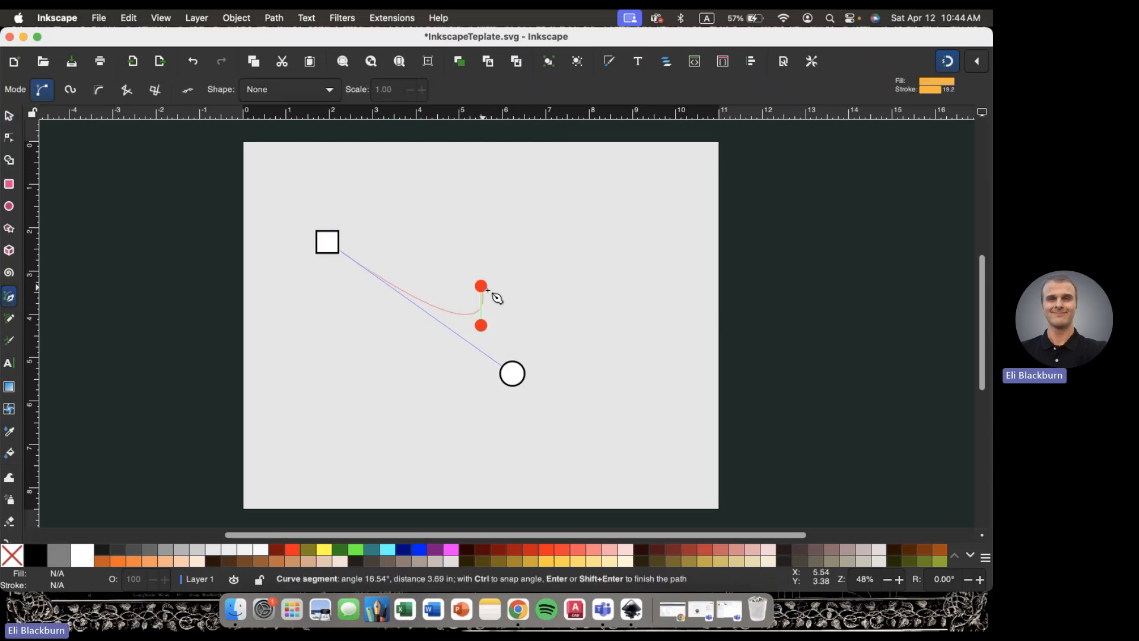
left_click(366, 408)
left_click(605, 350)
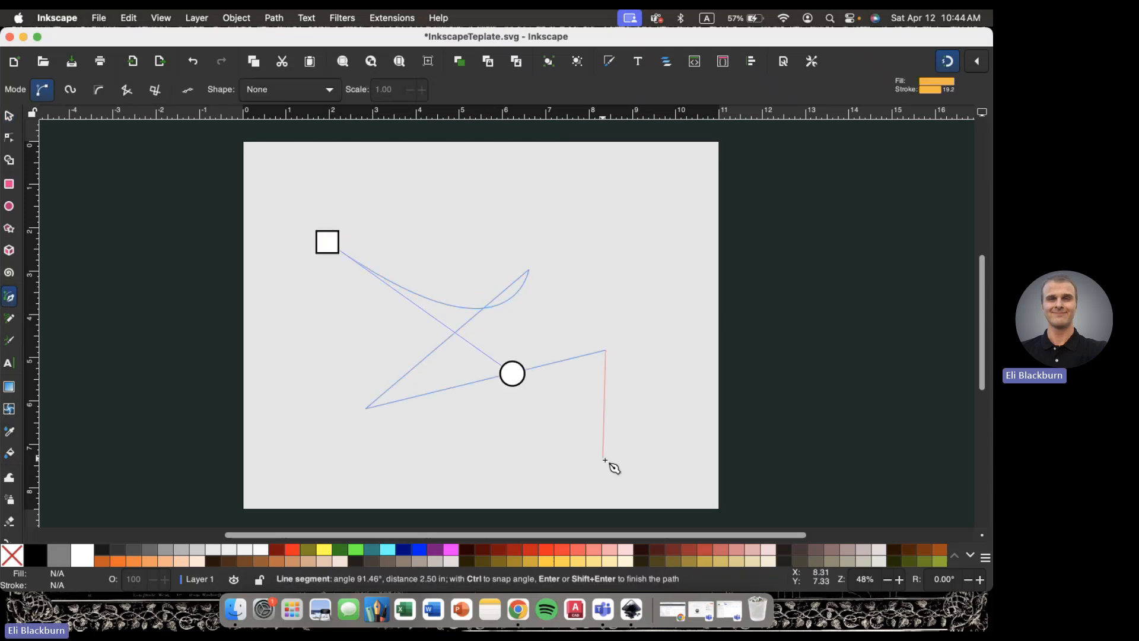
left_click(560, 442)
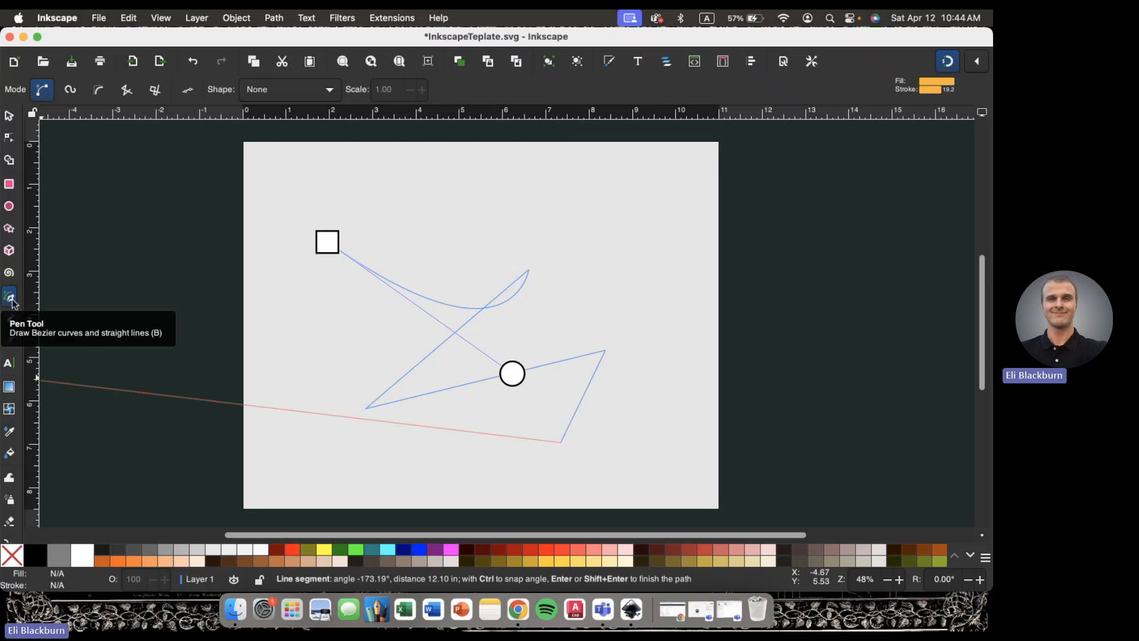
left_click(277, 428)
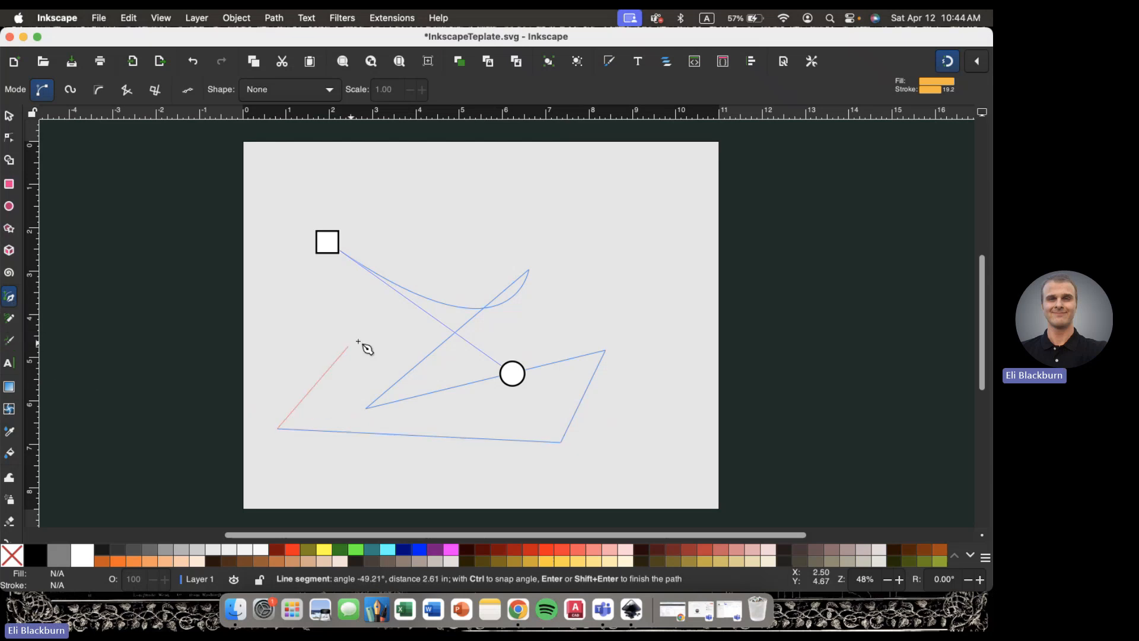
left_click(434, 240)
left_click(541, 245)
left_click(546, 312)
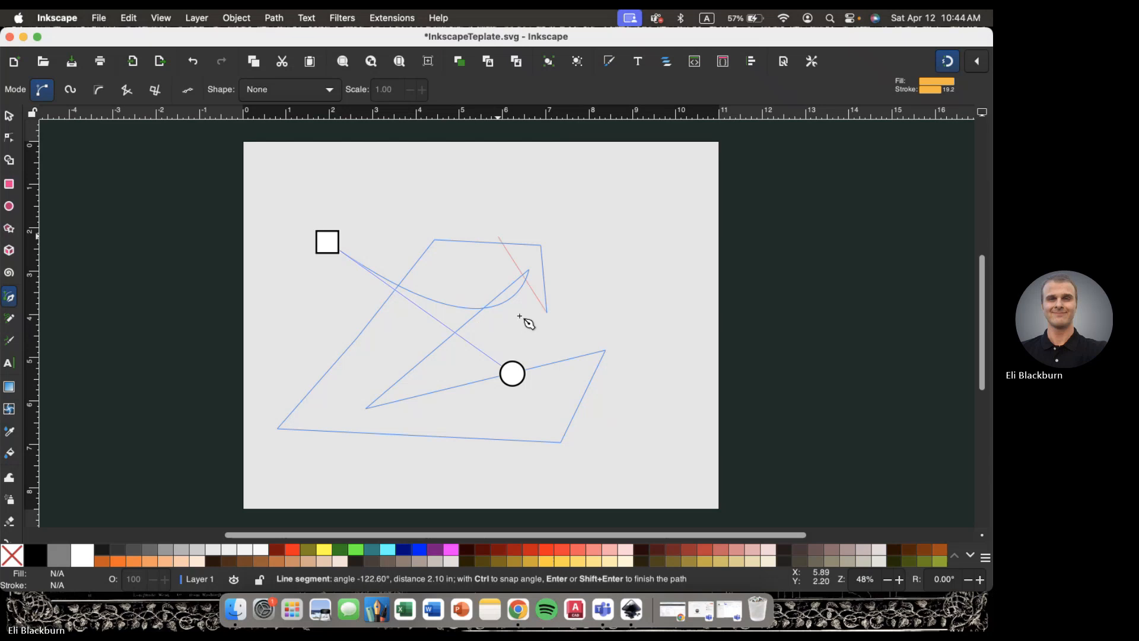
left_click(595, 305)
key("Return")
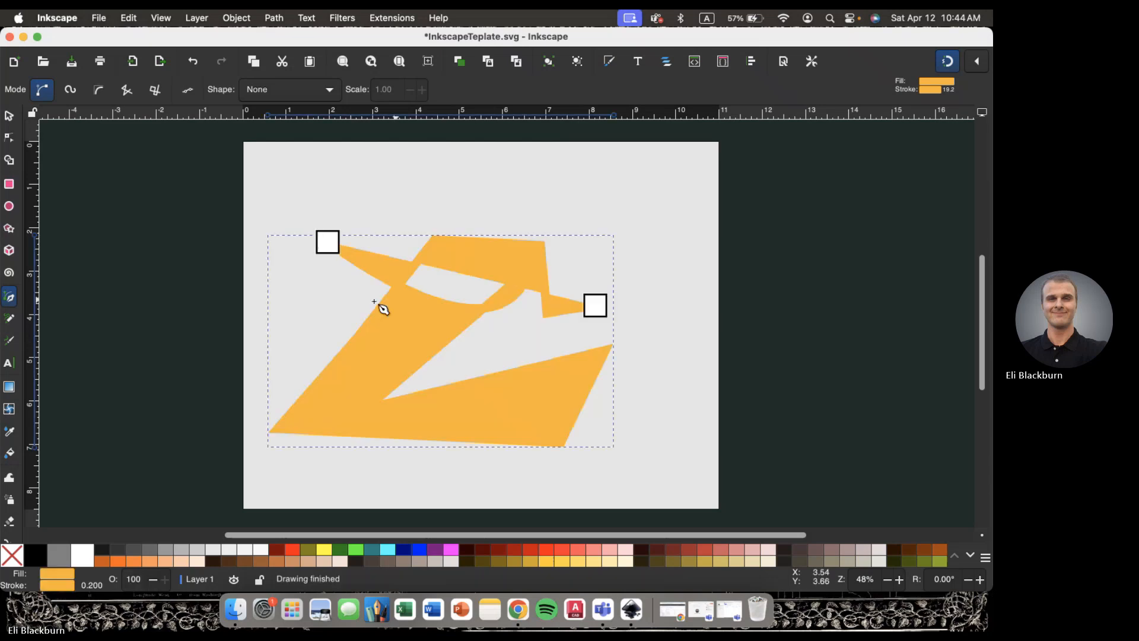
- Delete the crossing Pen path from the page
left_click(9, 115)
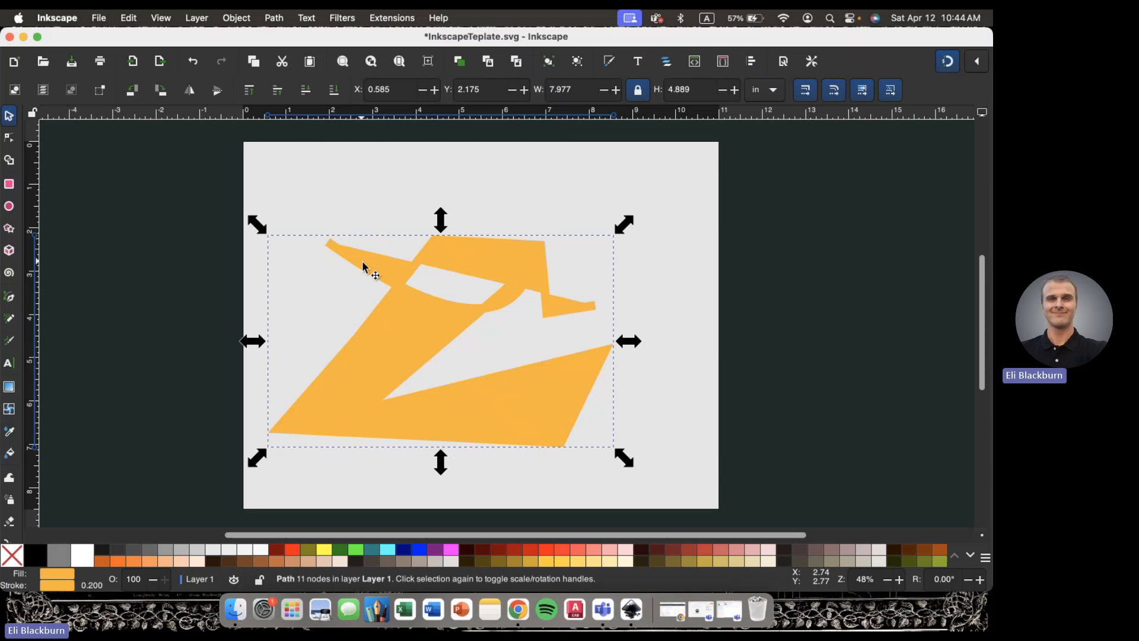
left_click(363, 317)
key("Delete")
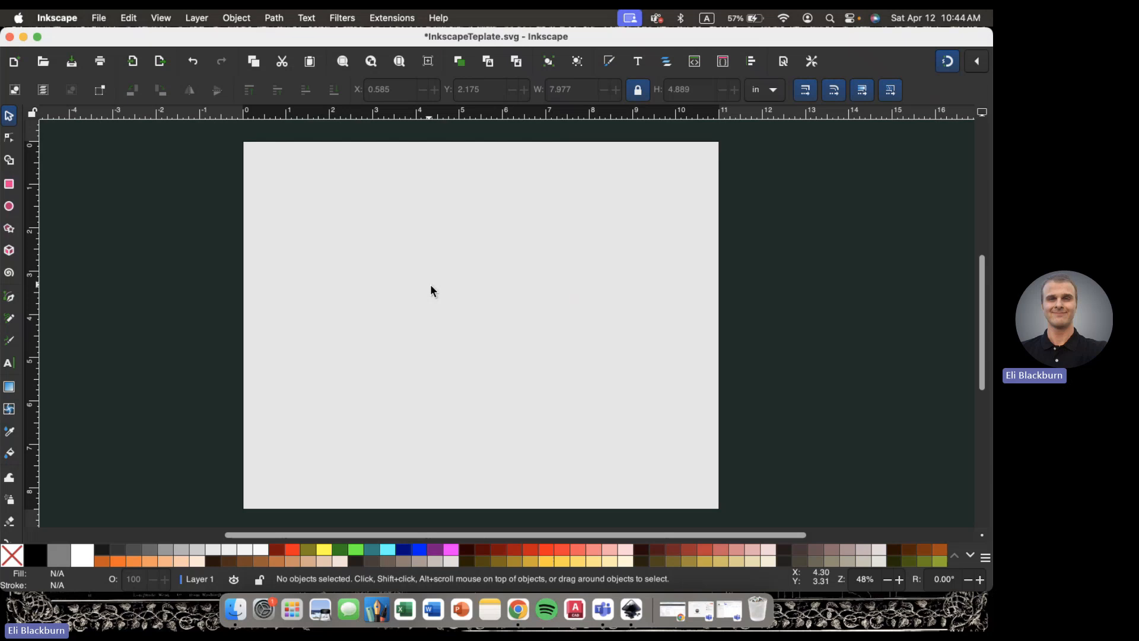
- Open the Fill and Stroke settings
left_click(264, 20)
mouse_move(246, 18)
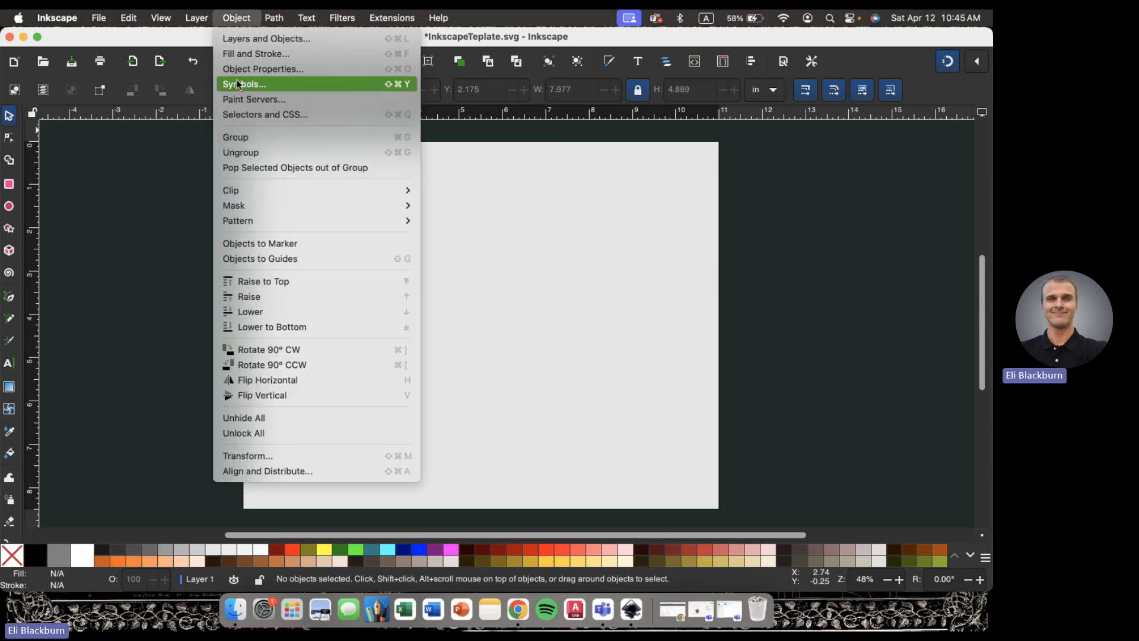
left_click(236, 55)
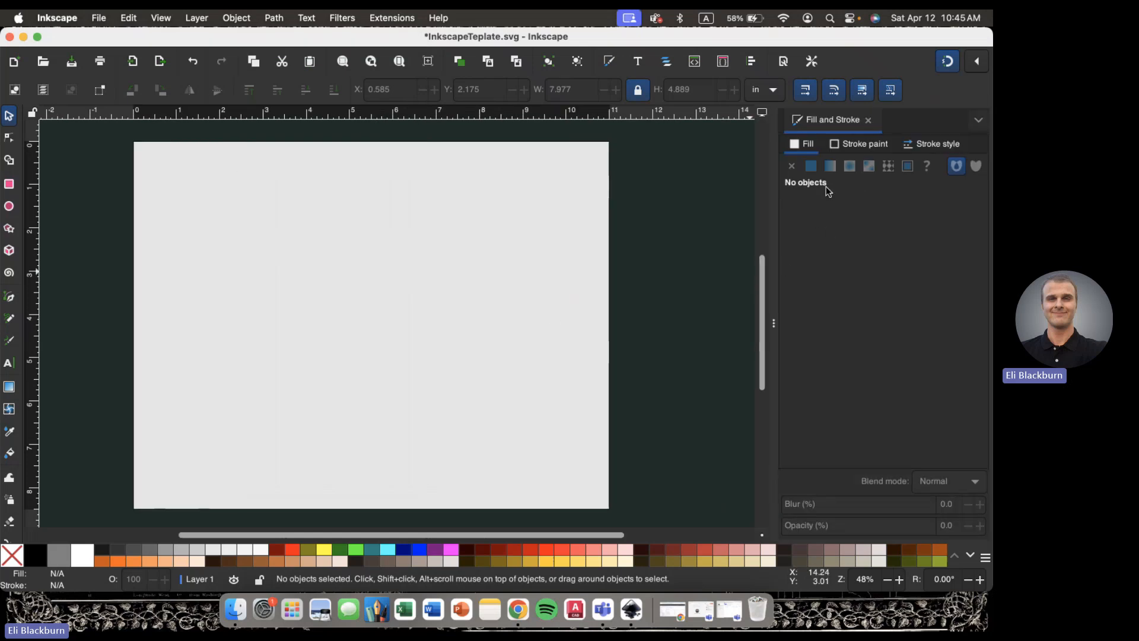
- Draw an open five-node Pen path with straight segments in the middle of the page, about 6.5 by 4.4 in
left_click(8, 296)
left_click(290, 240)
left_click(236, 335)
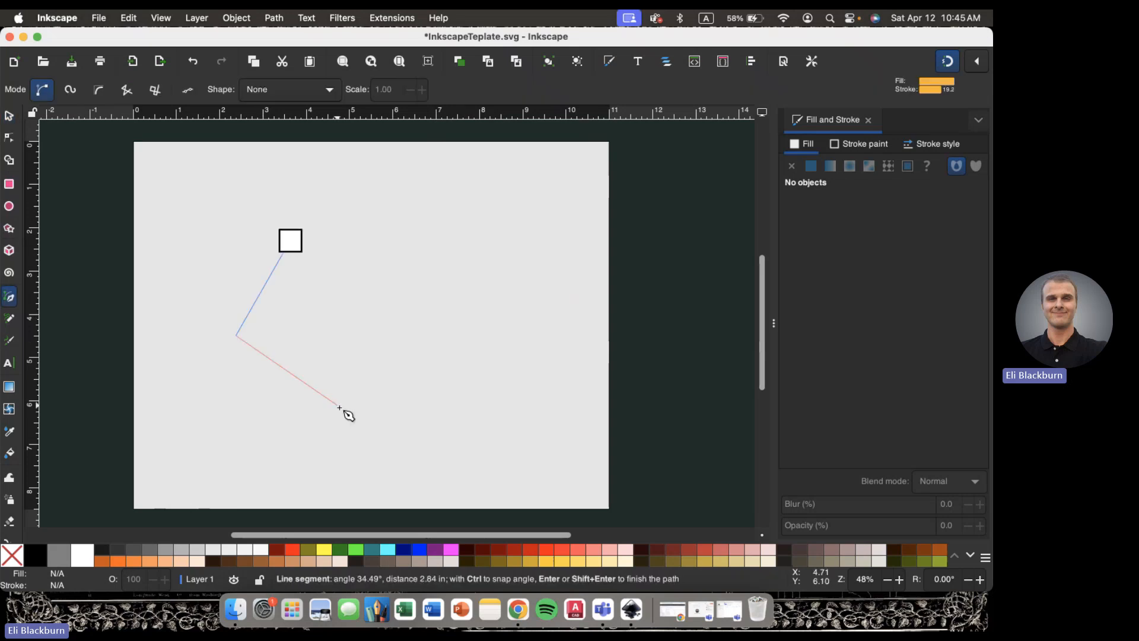
left_click(337, 405)
left_click(505, 358)
left_click(415, 220)
key("Return")
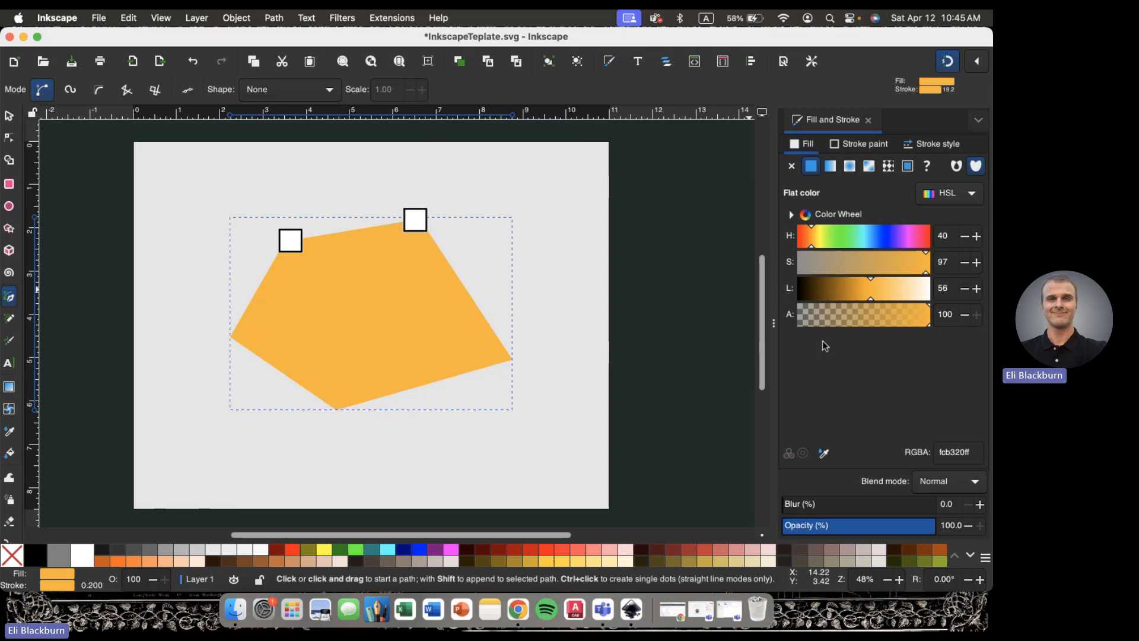
- Set the fill alpha of the five-node path to 0
left_click(10, 116)
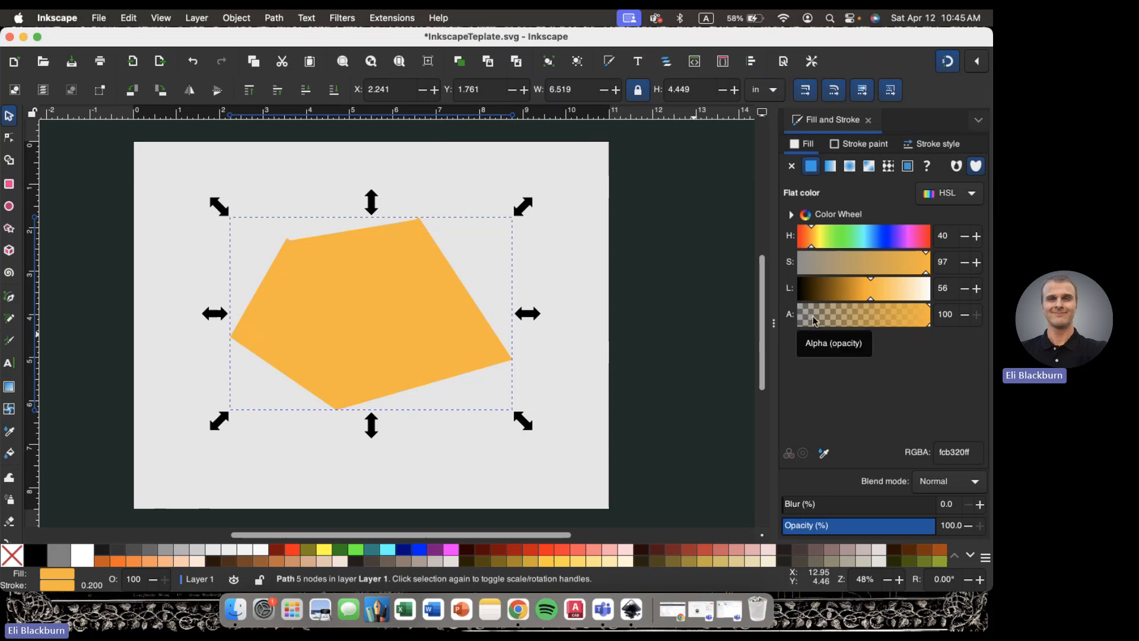
double_click(946, 315)
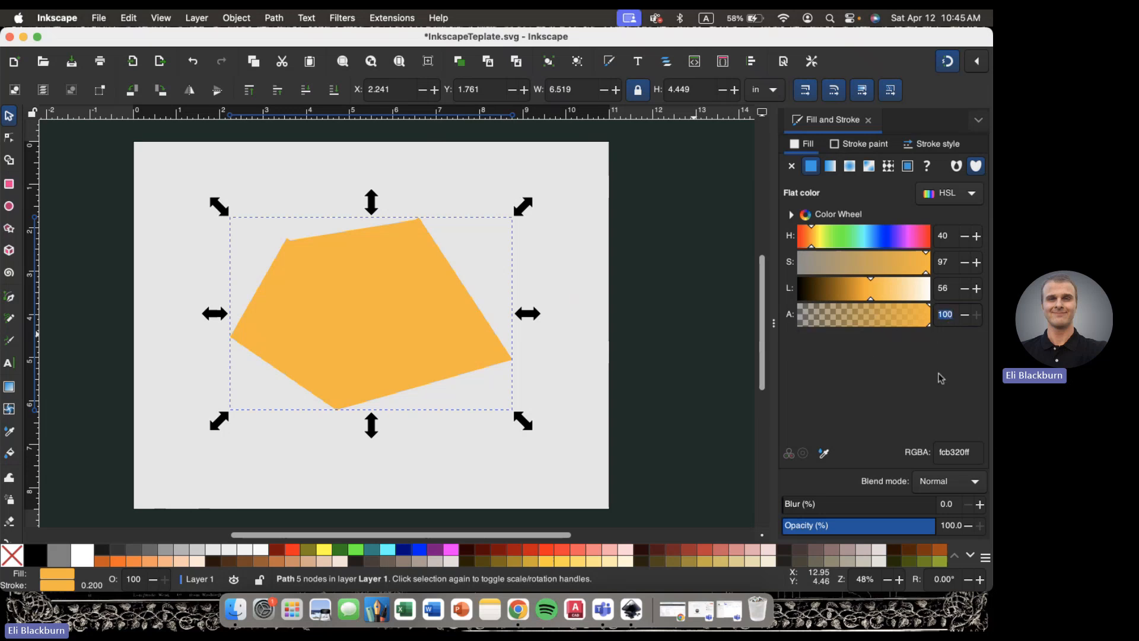
type("0")
key("Return")
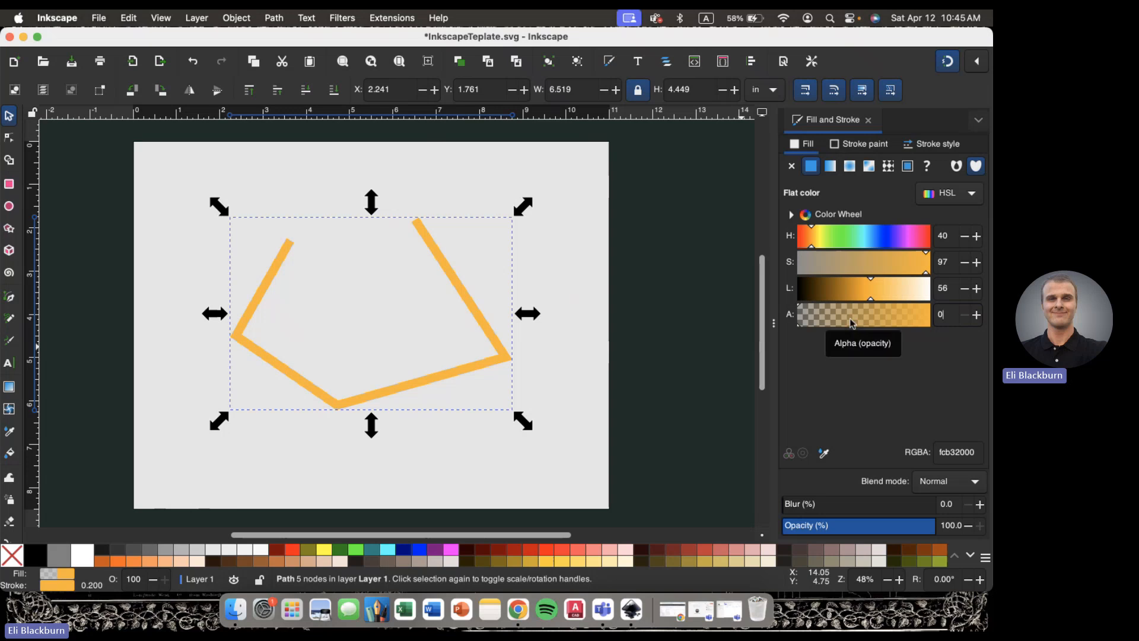
- Try fill alpha values of 42 and 100 on the five-node path and set it back to 0
mouse_move(837, 323)
left_mouse_down()
mouse_move(913, 323)
mouse_move(853, 320)
left_mouse_up()
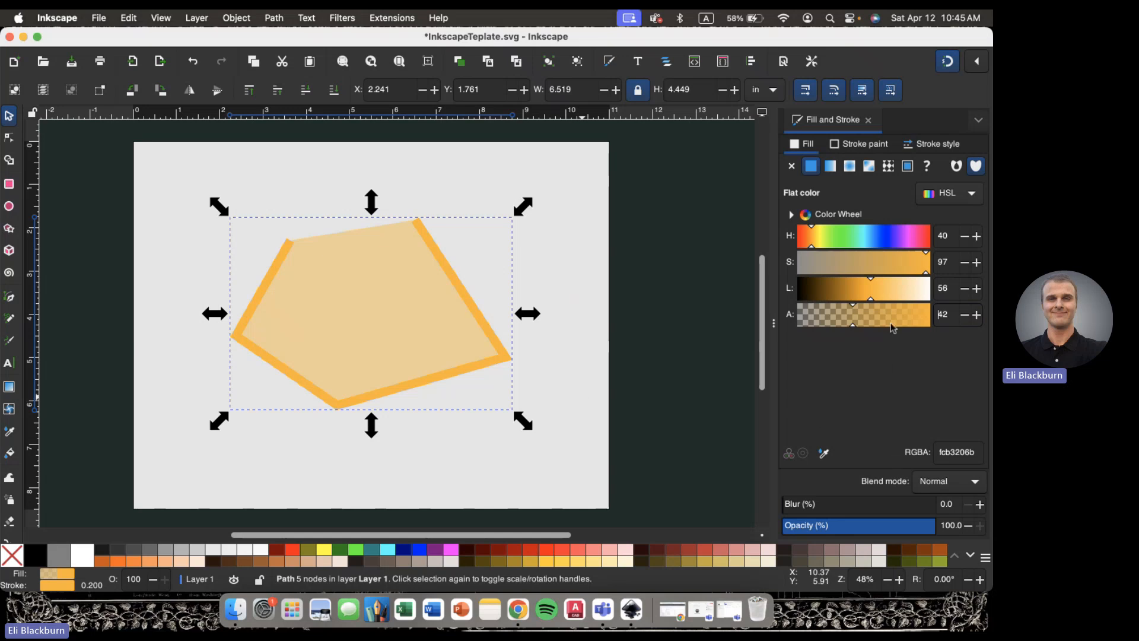
left_click_drag(890, 321, 940, 315)
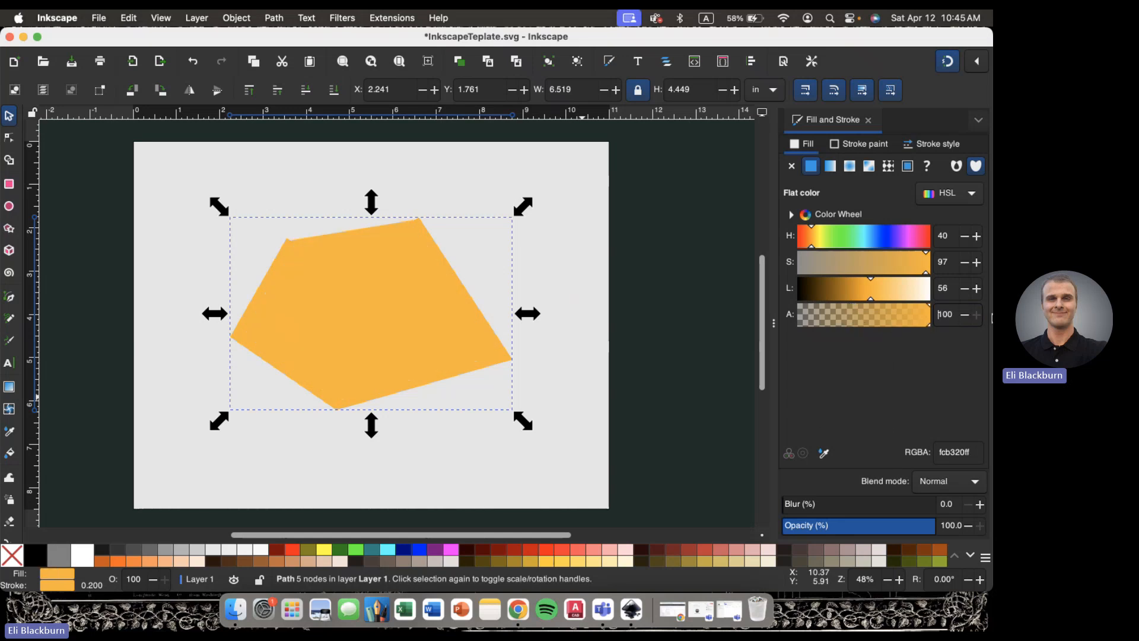
double_click(946, 314)
type("0")
key("Return")
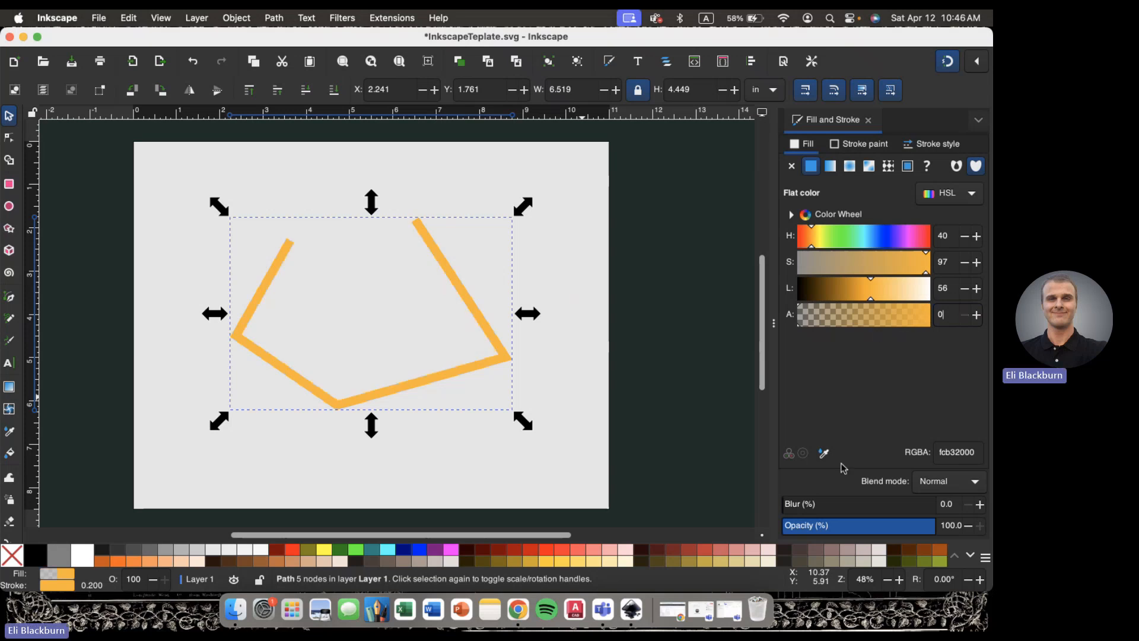
left_click(943, 320)
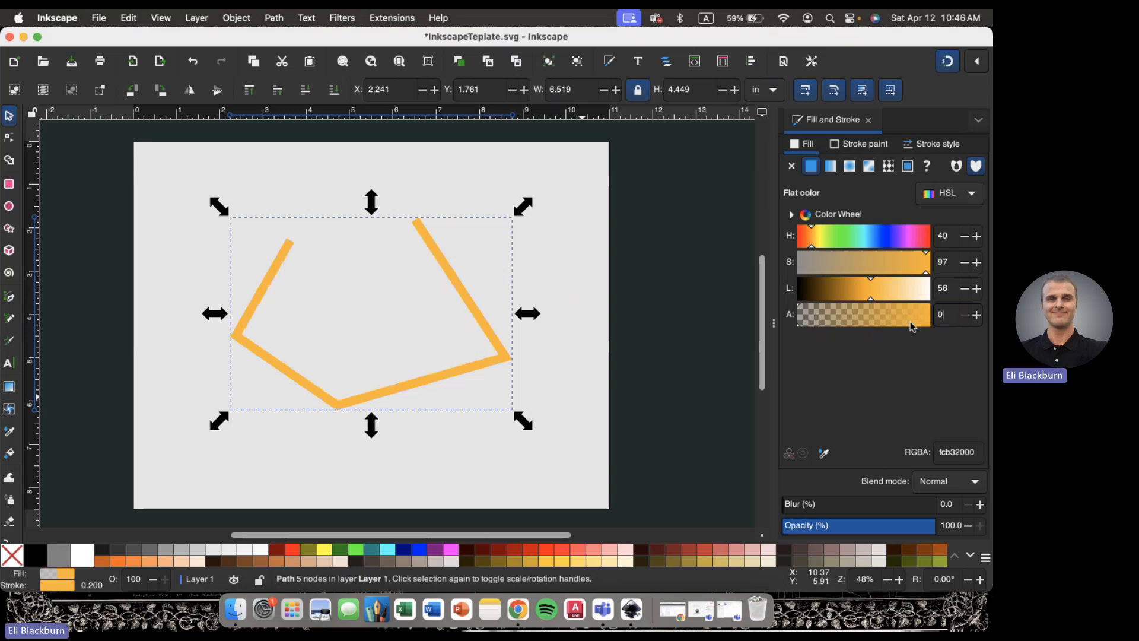
- Set the path's stroke paint alpha to 0 and restore it to 100
left_click(861, 144)
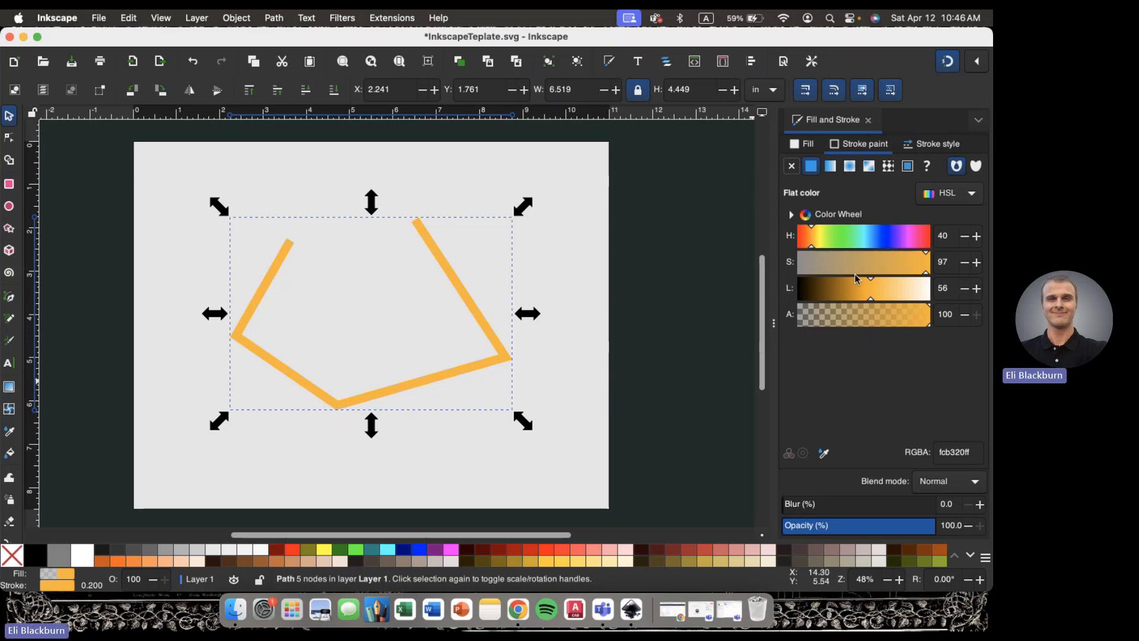
double_click(945, 314)
type("0")
key("Return")
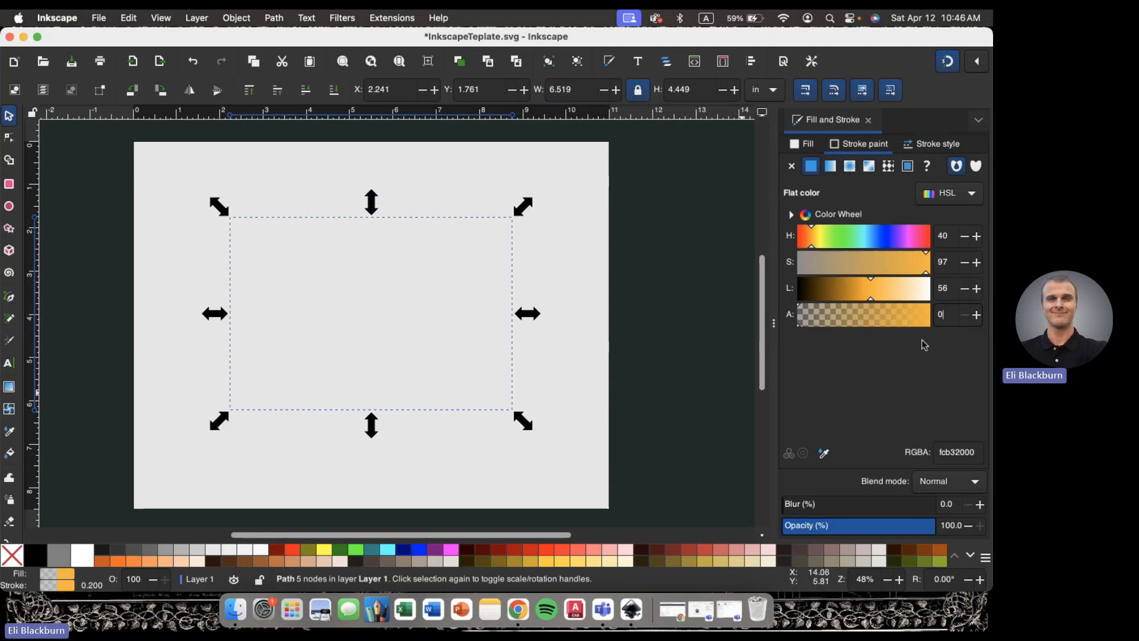
double_click(943, 314)
type("100")
key("Return")
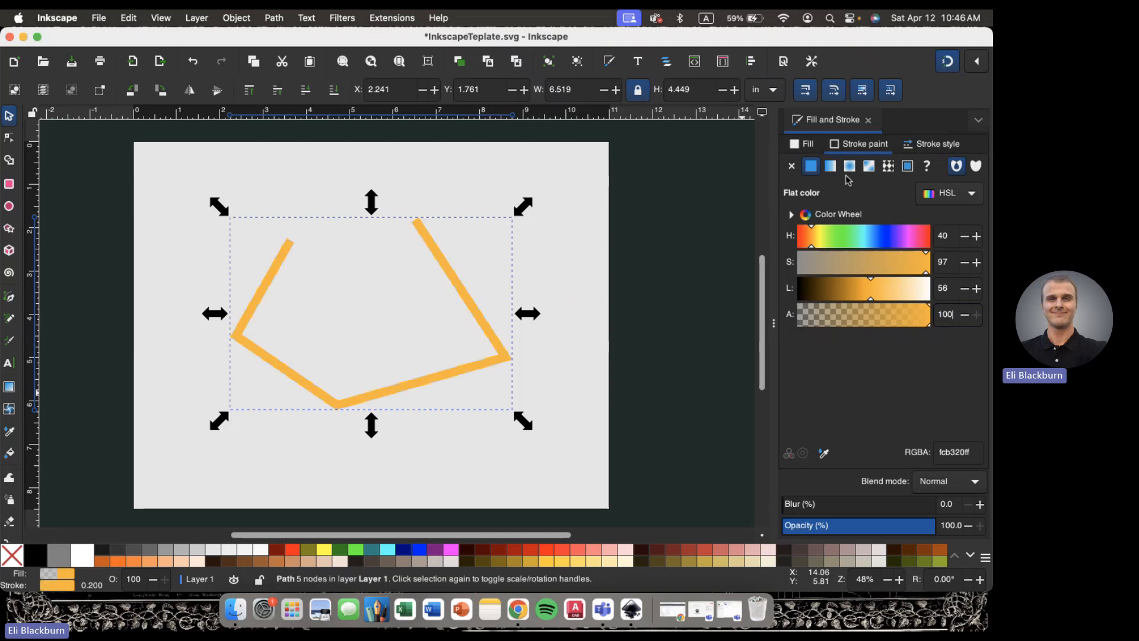
- Set the fill alpha of the five-node path to 100
left_click(810, 143)
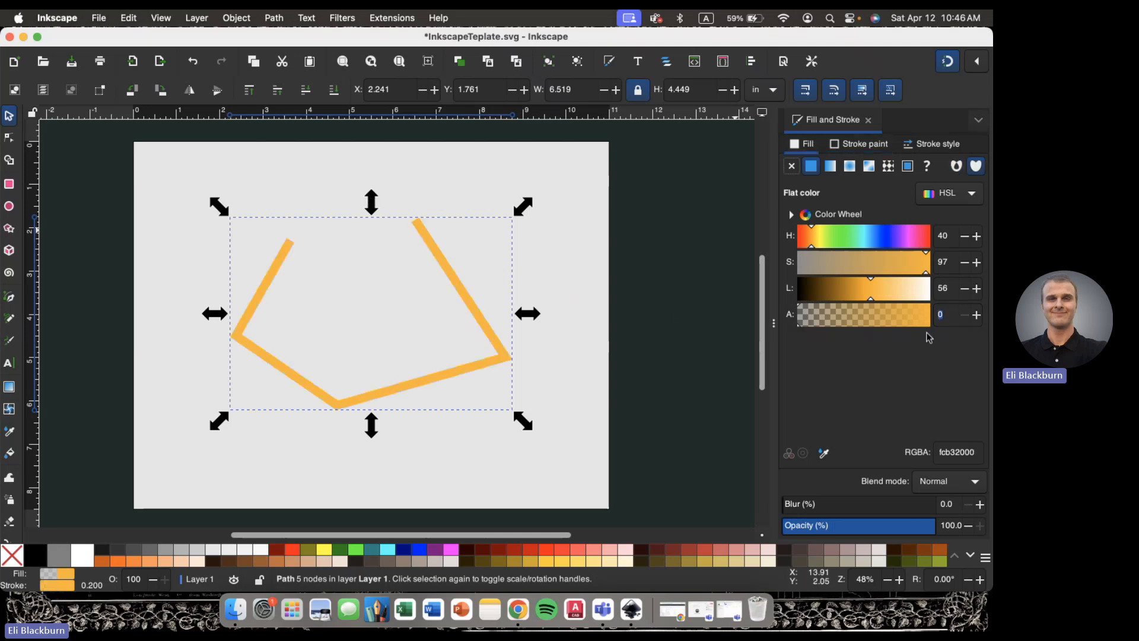
type("100")
key("Return")
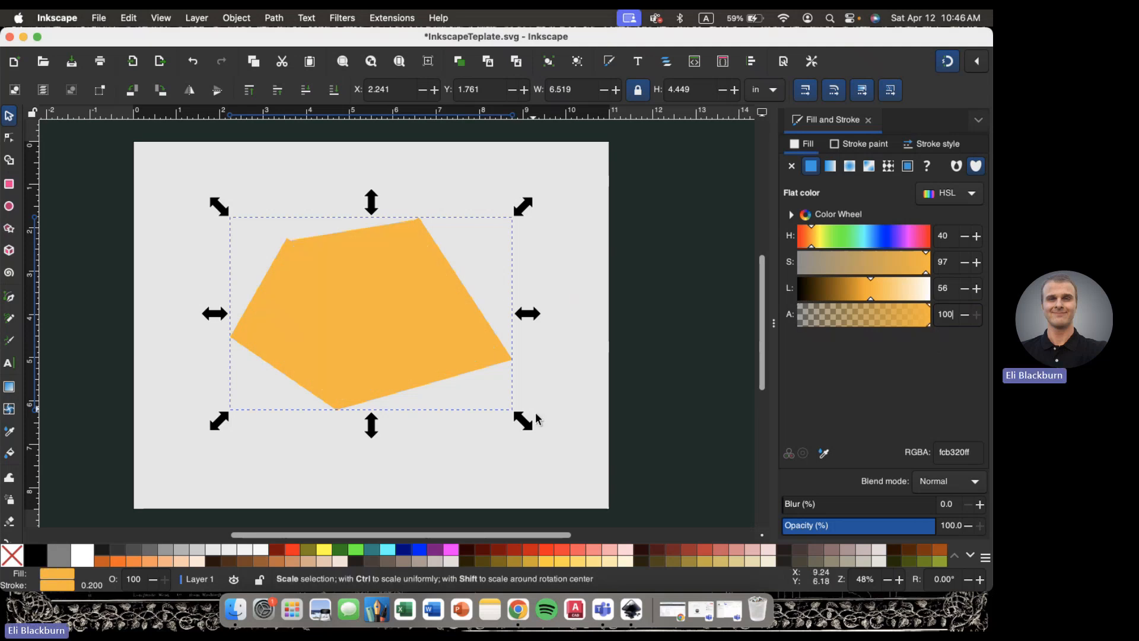
- Set the five-node path's stroke width to 0 in
left_click(867, 145)
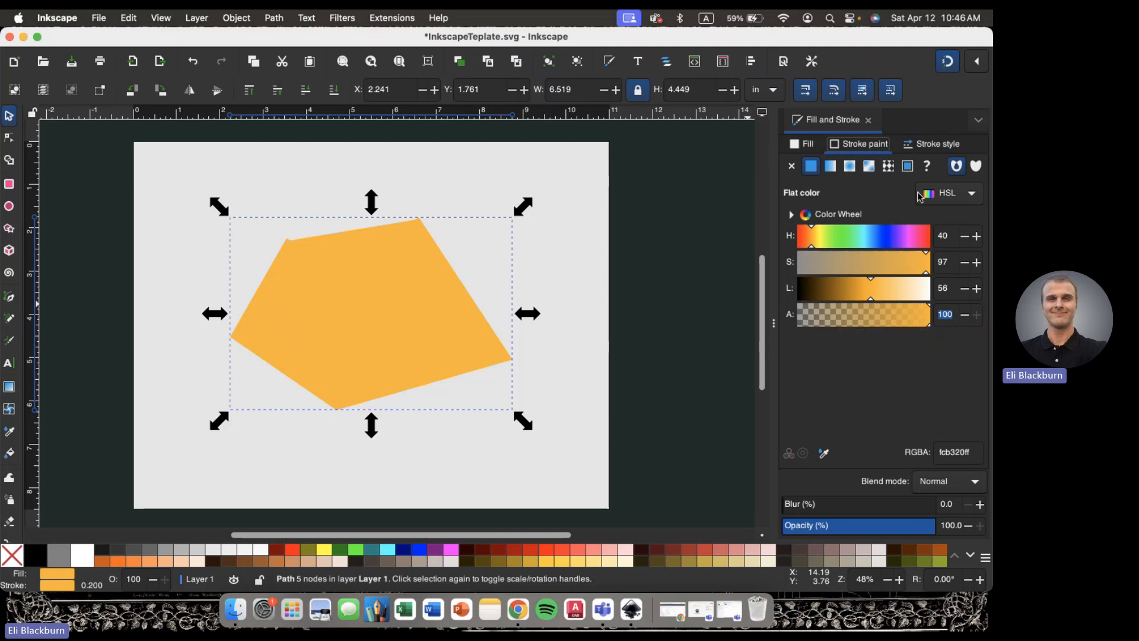
left_click(928, 146)
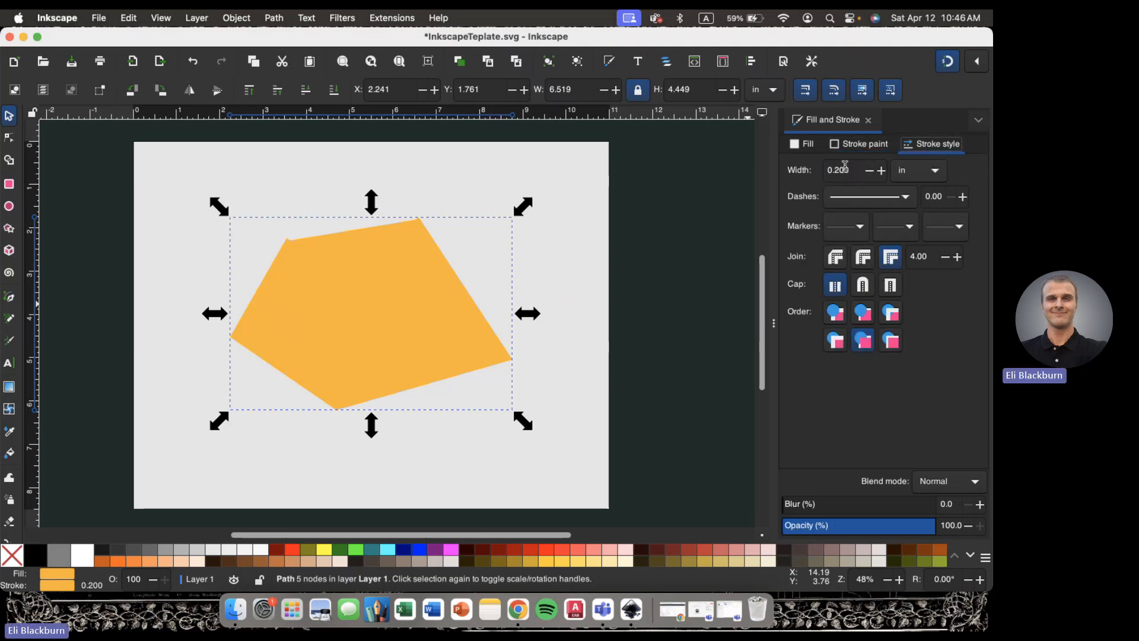
left_click_drag(852, 171, 808, 171)
type("0")
key("Return")
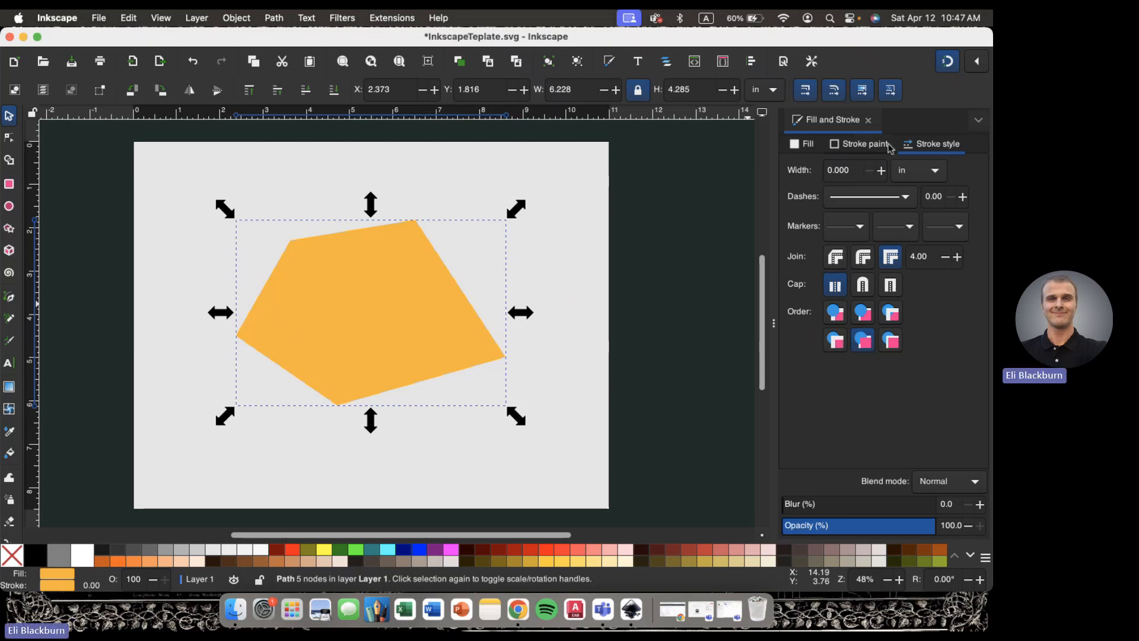
- Examine the unit options for the path's stroke width, keeping inches
left_click(865, 144)
left_click(928, 144)
left_click(860, 145)
left_click(929, 145)
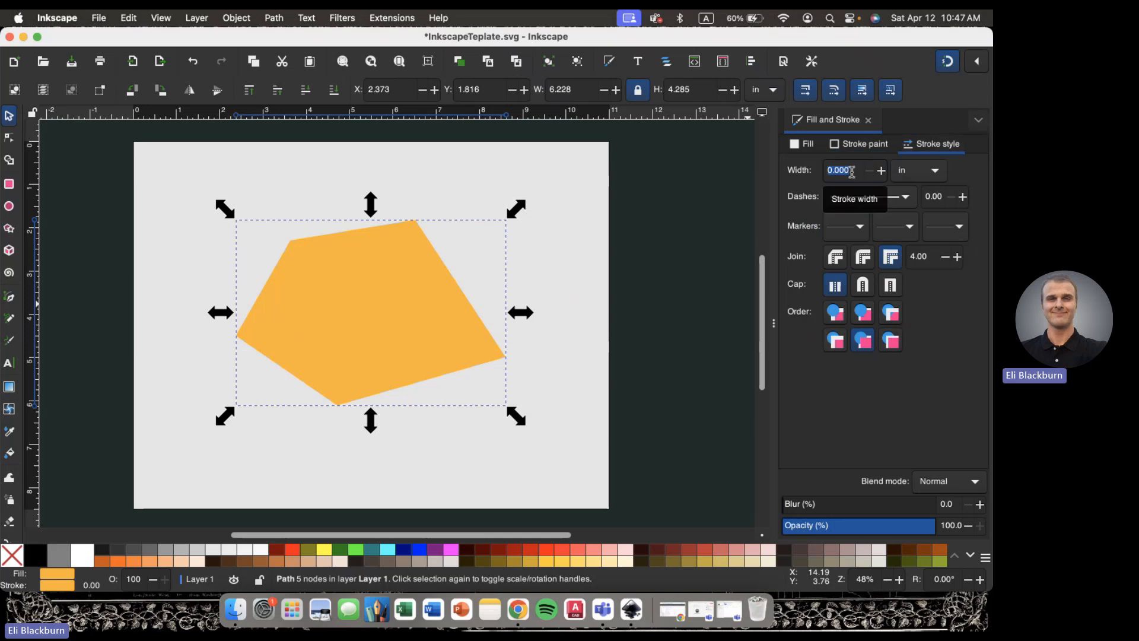
left_click(904, 174)
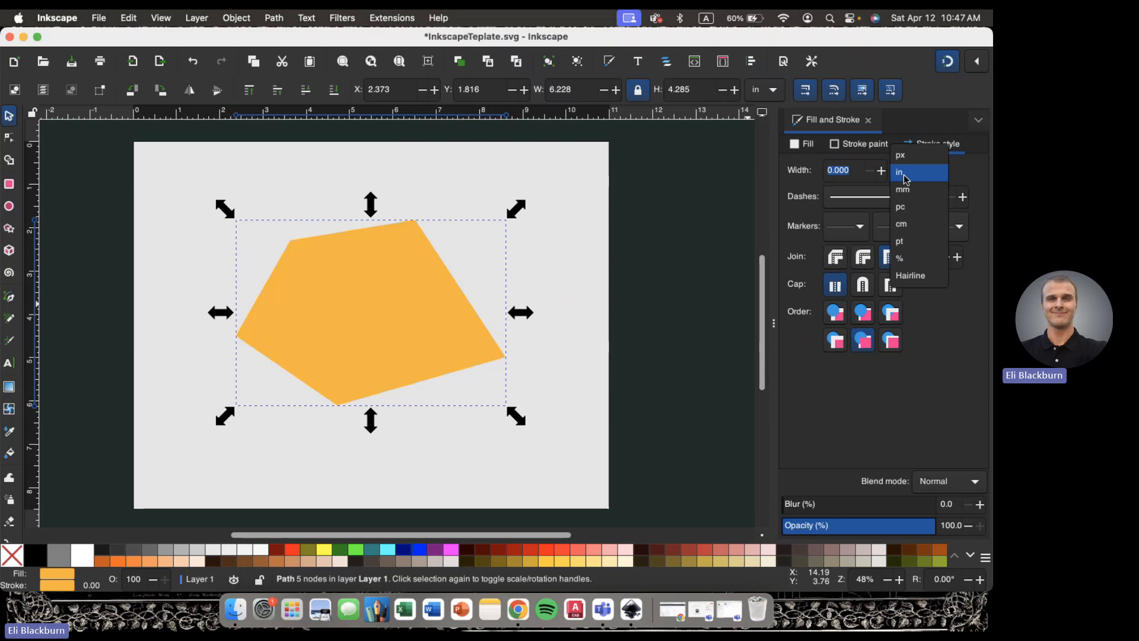
left_click(905, 177)
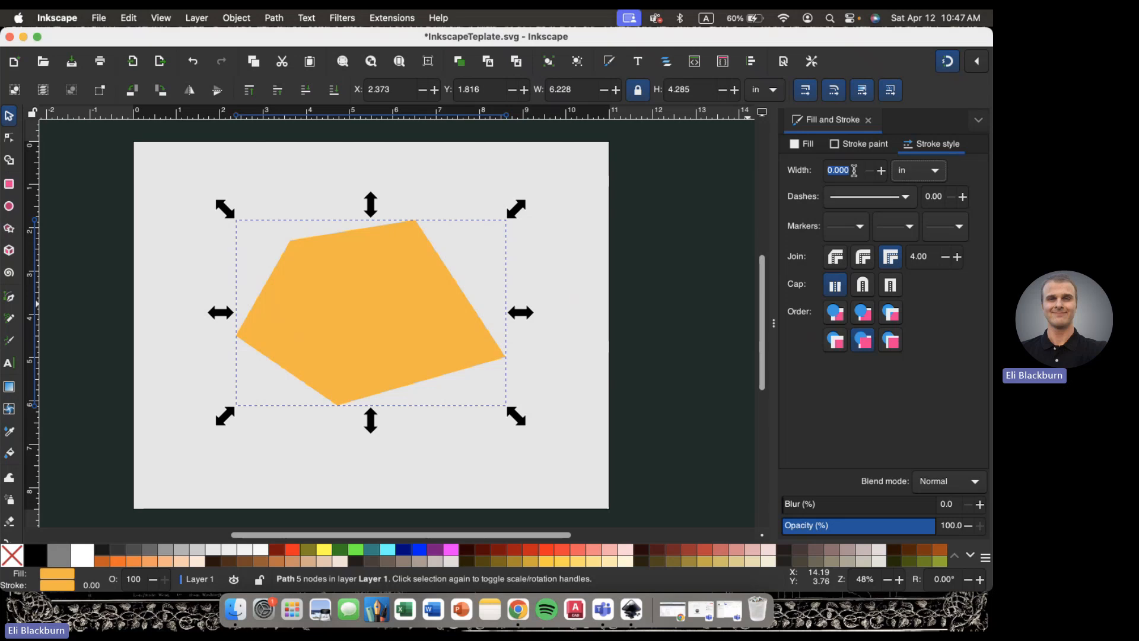
left_click(938, 179)
left_click(938, 180)
key("comma")
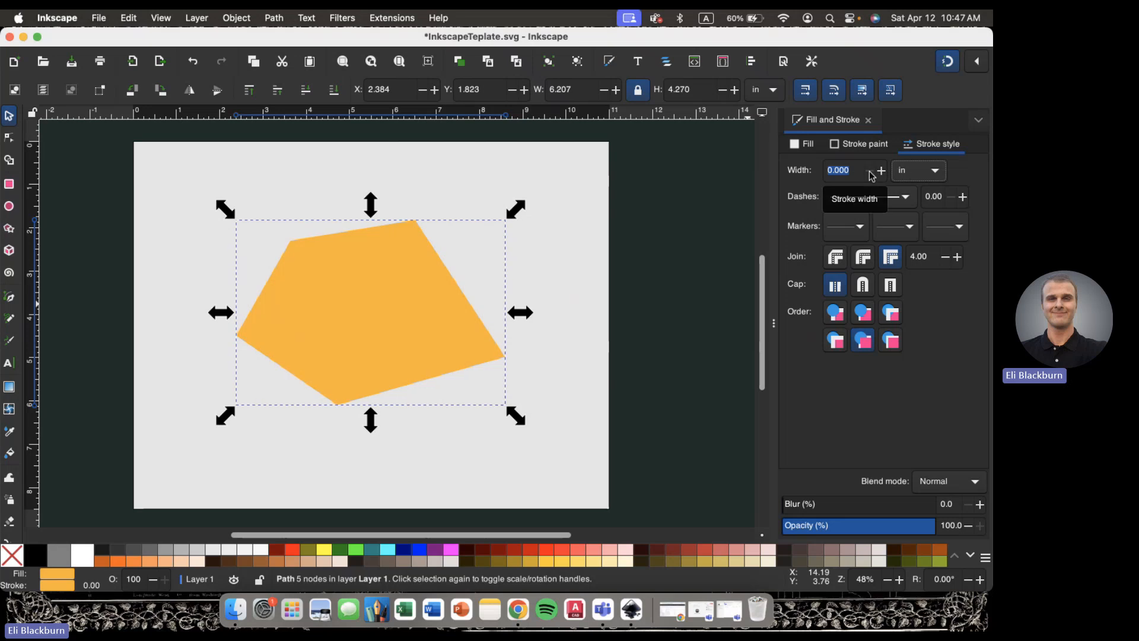
key("2")
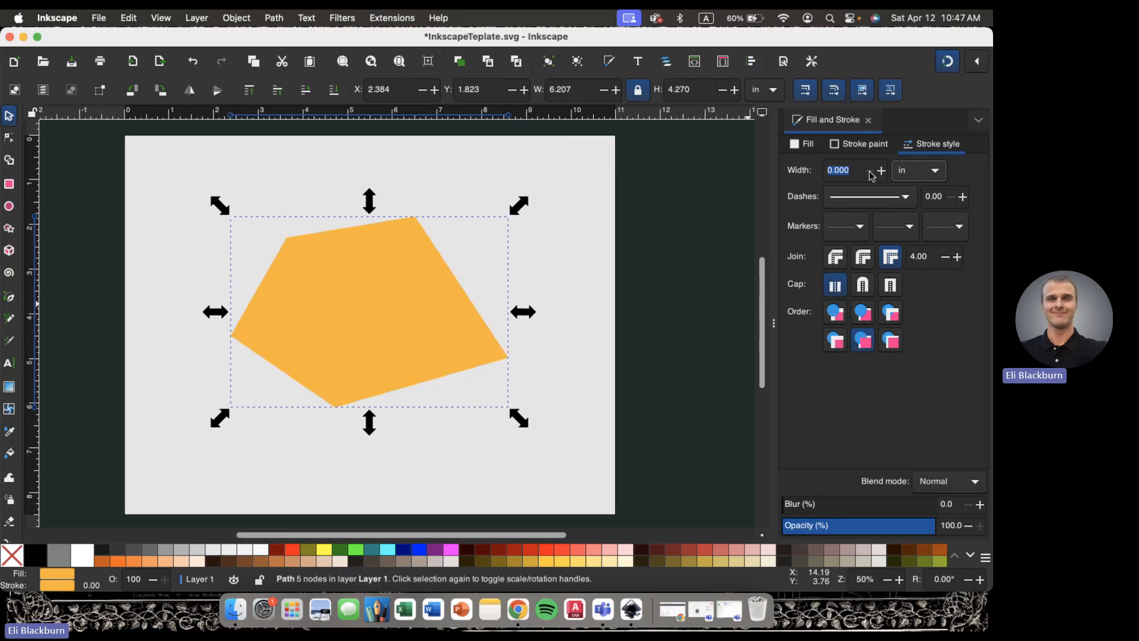
key("period")
key("1")
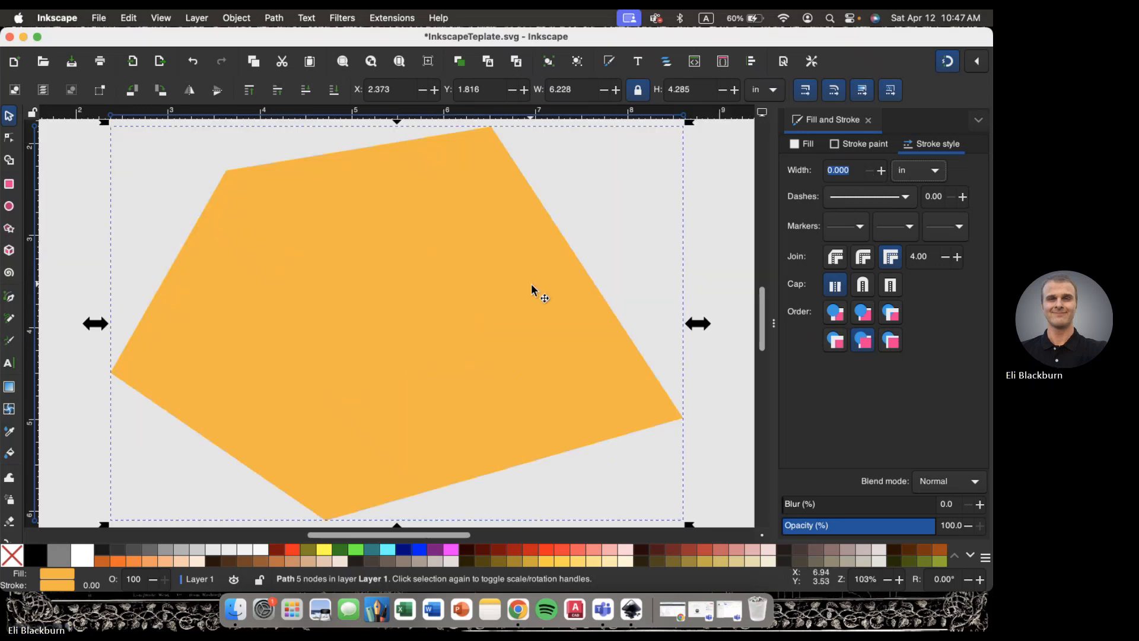
key("3")
key("period")
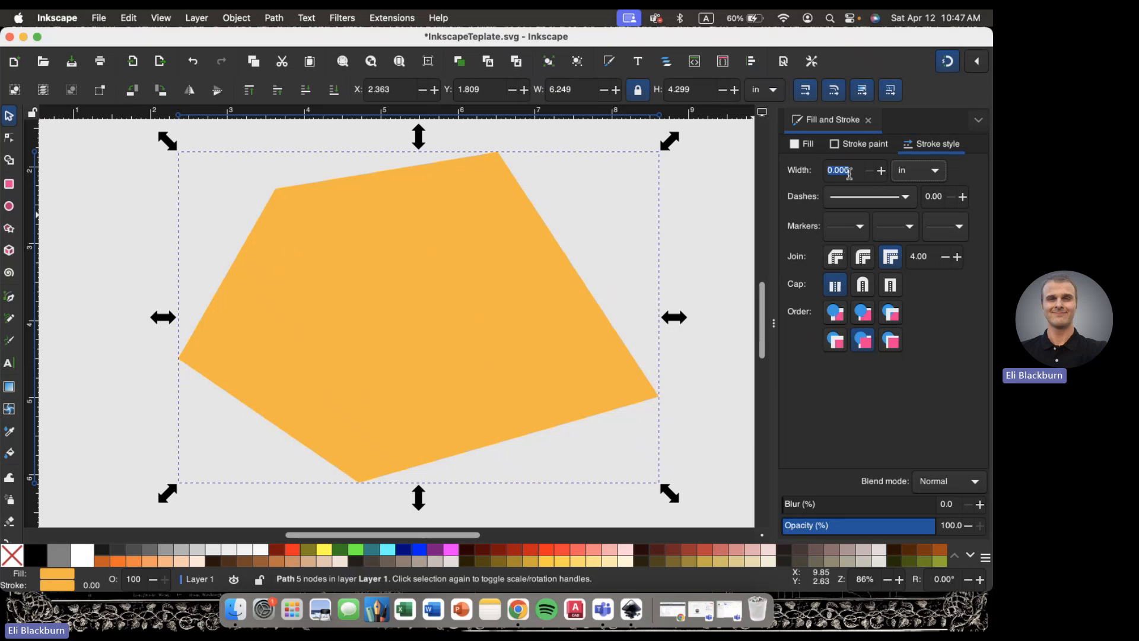
key("5")
- Set the five-node path's stroke width to 0.2 in
double_click(848, 173)
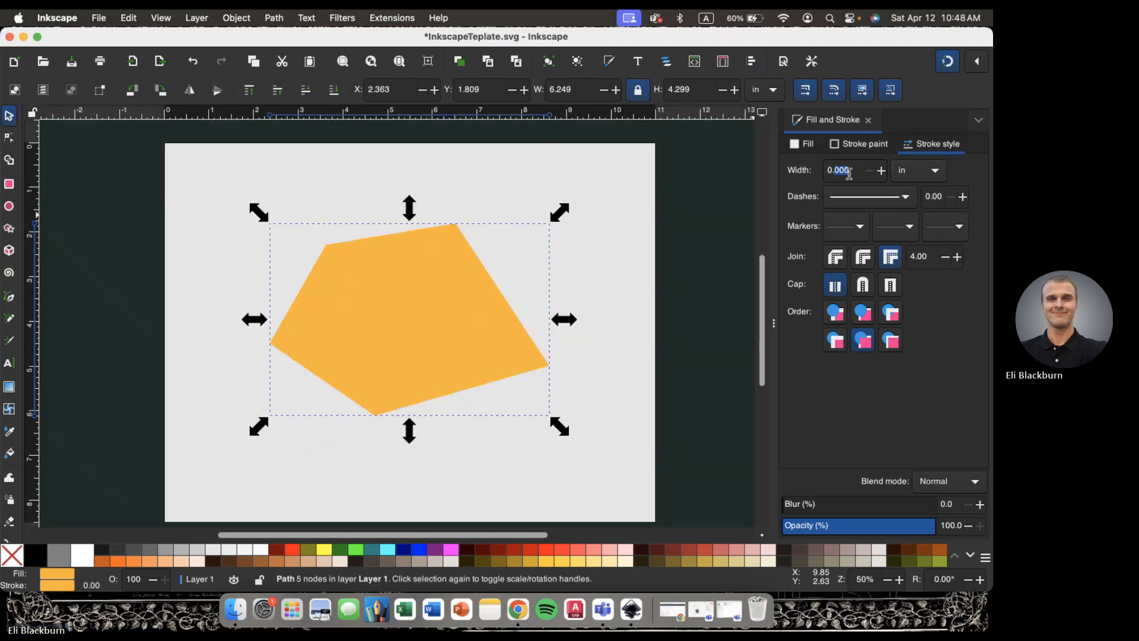
key("BackSpace")
type("2")
key("Return")
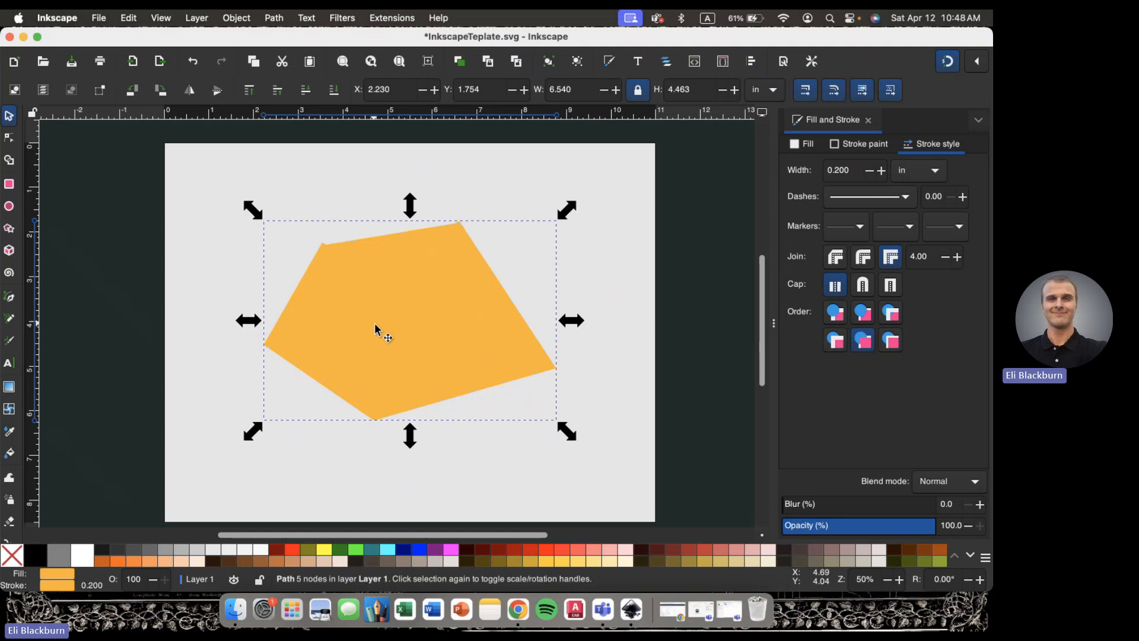
- Make the path's stroke paint black by setting its lightness to 0
left_click(870, 148)
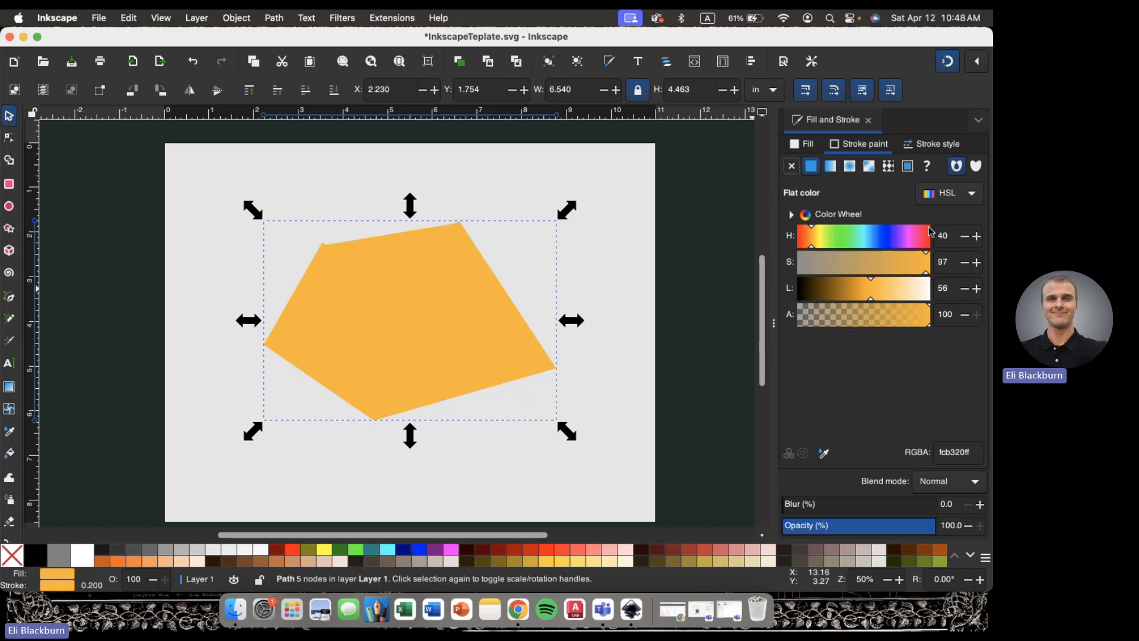
left_click(939, 288)
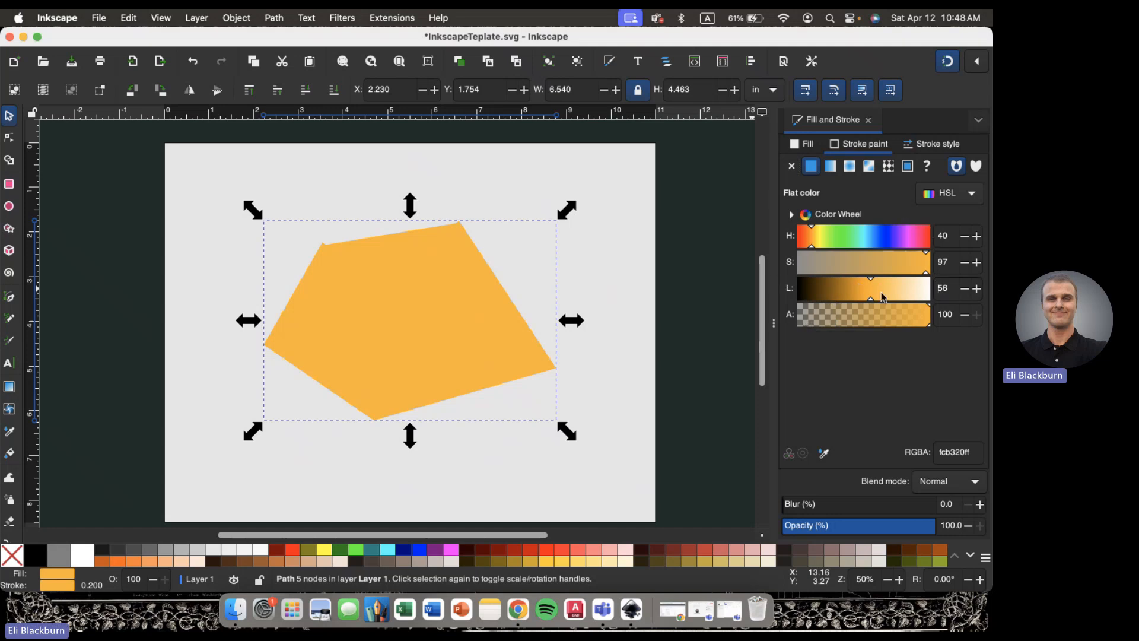
double_click(940, 289)
type("0")
key("Return")
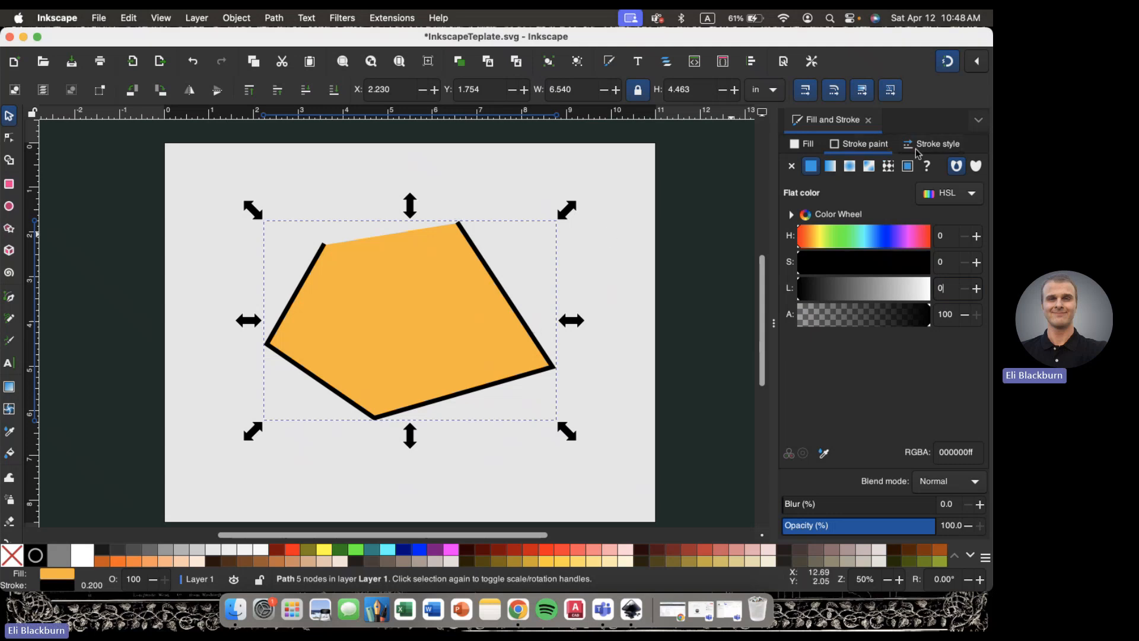
- Try the Markers, Fill, Stroke order on the path and set it back to Stroke, Markers, Fill
left_click(938, 149)
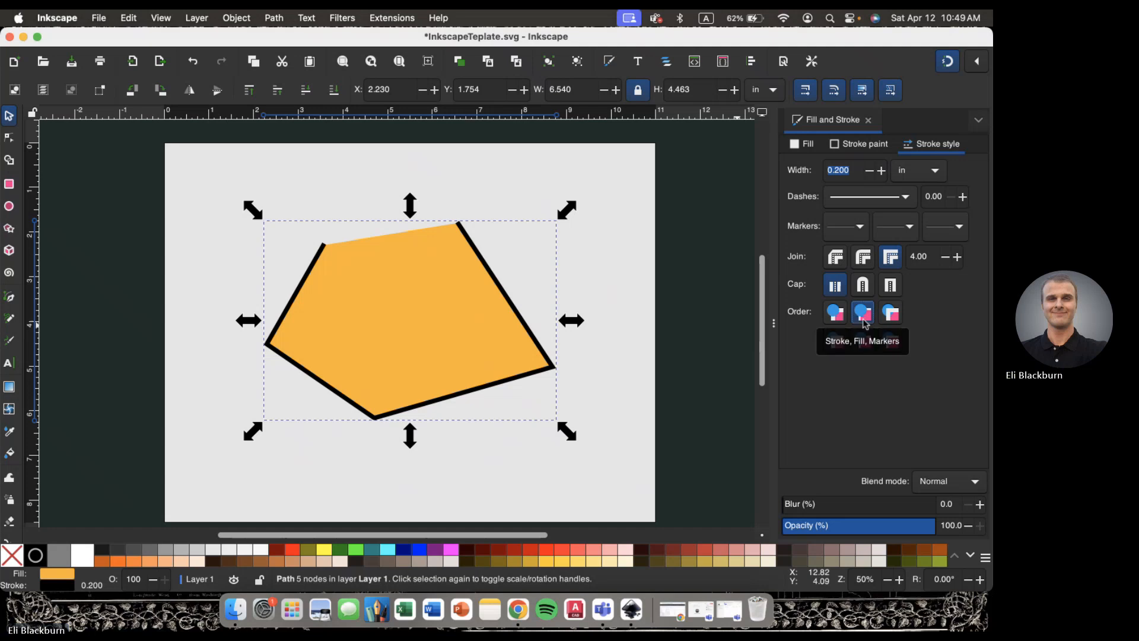
left_click(844, 340)
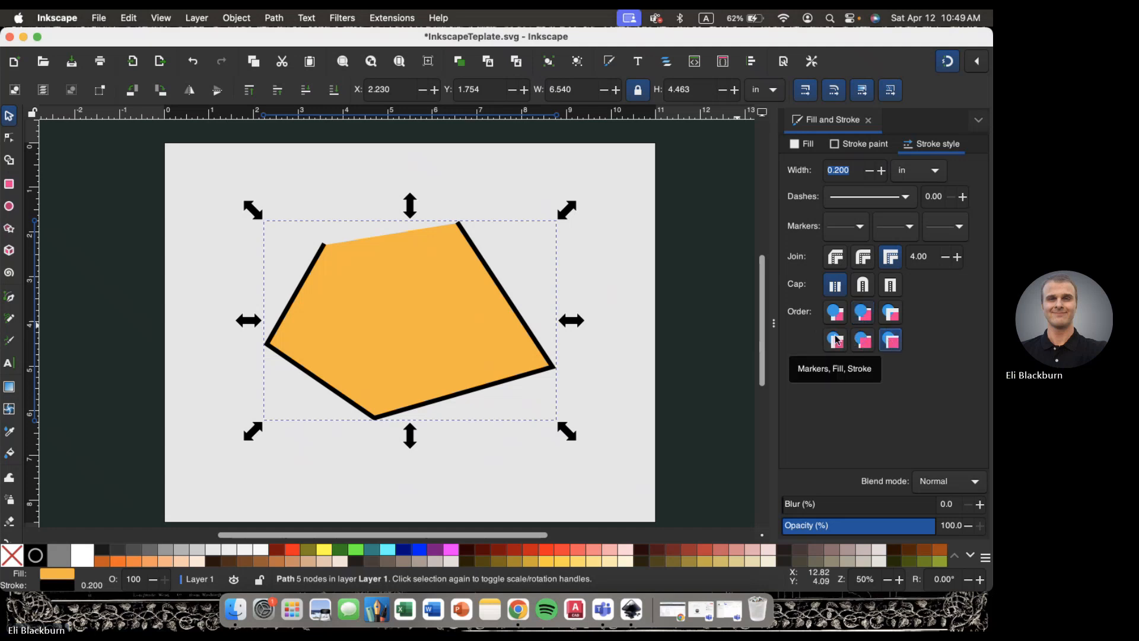
left_click(860, 343)
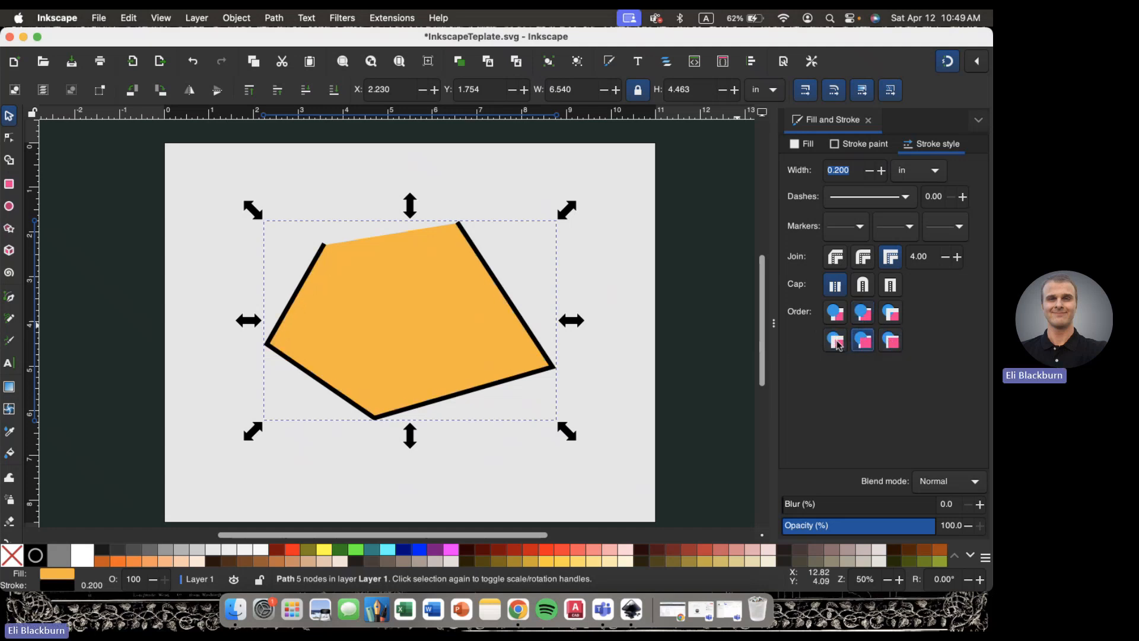
left_click(834, 340)
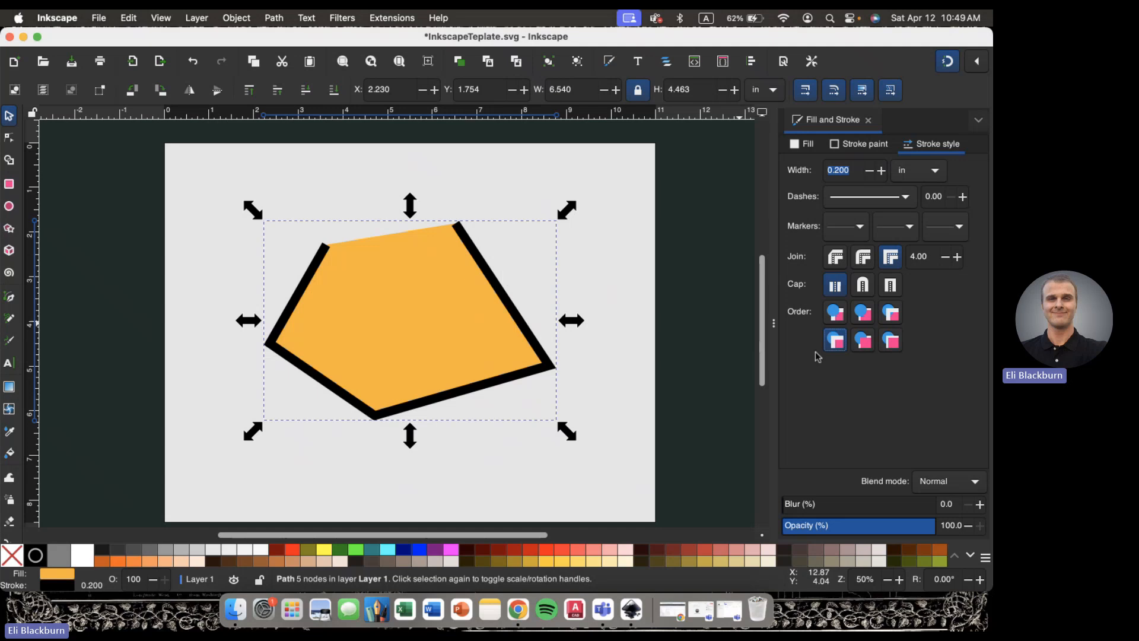
left_click(869, 345)
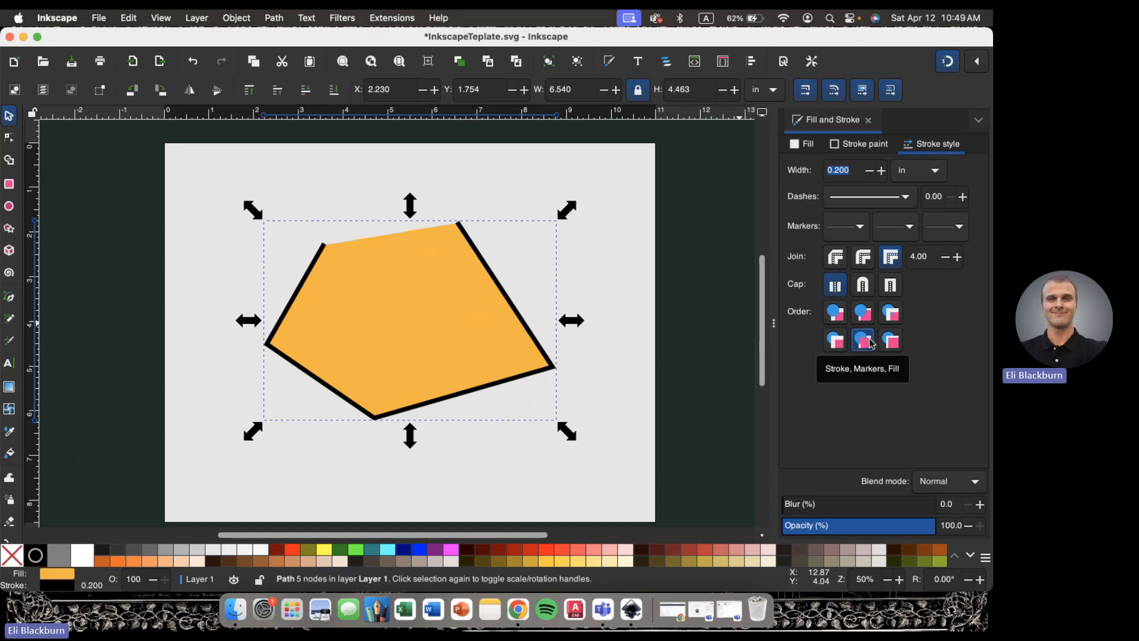
left_click(834, 341)
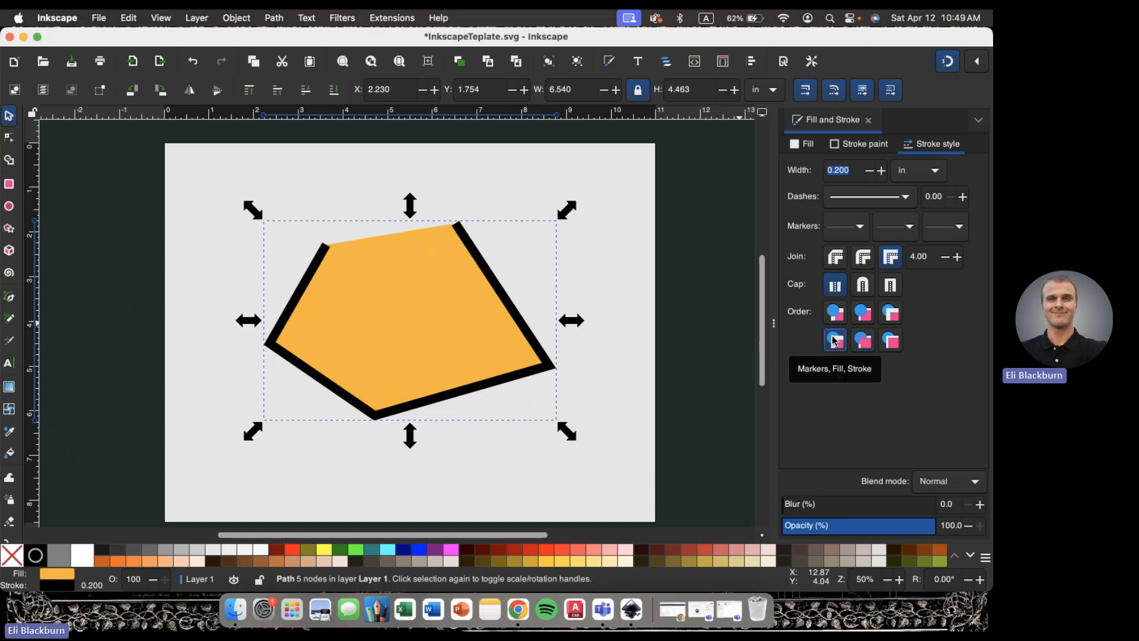
left_click(863, 340)
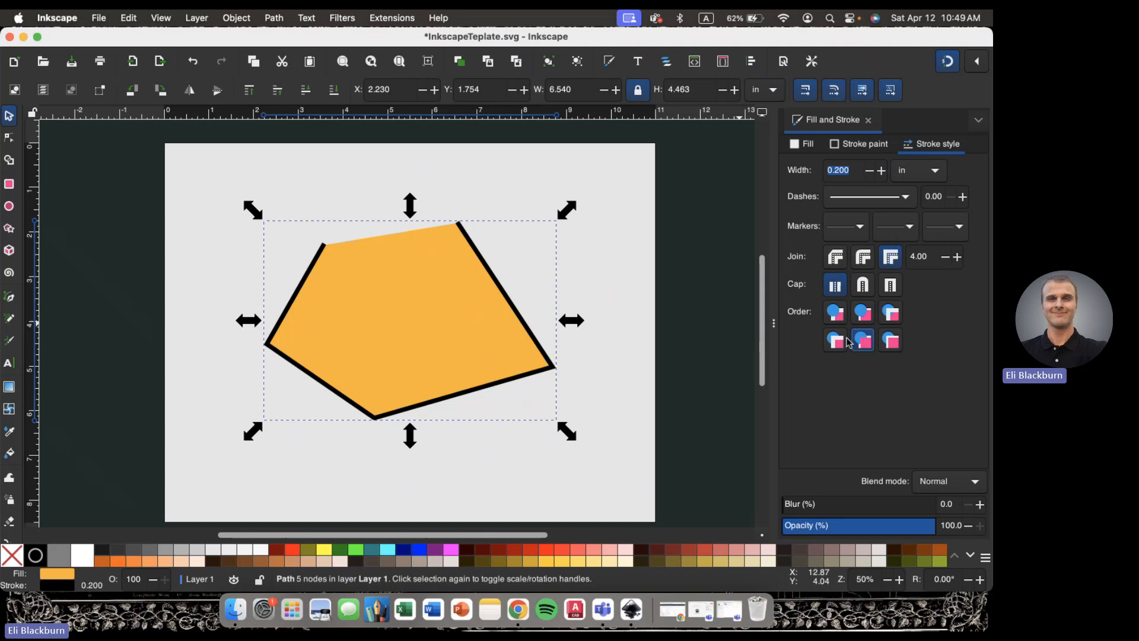
left_click(837, 342)
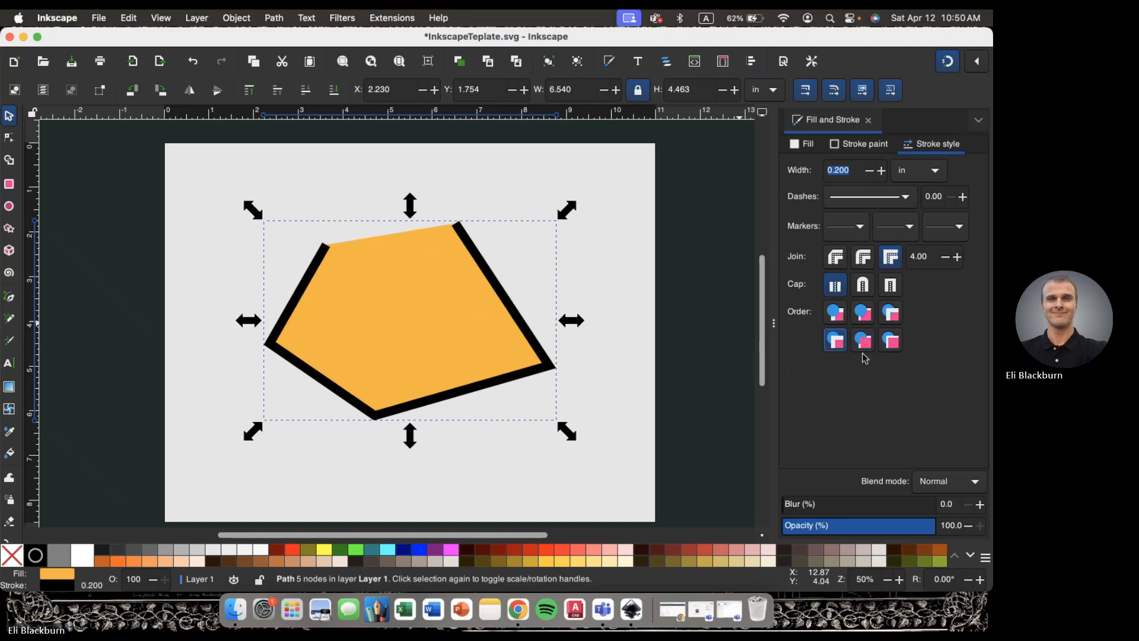
left_click(863, 341)
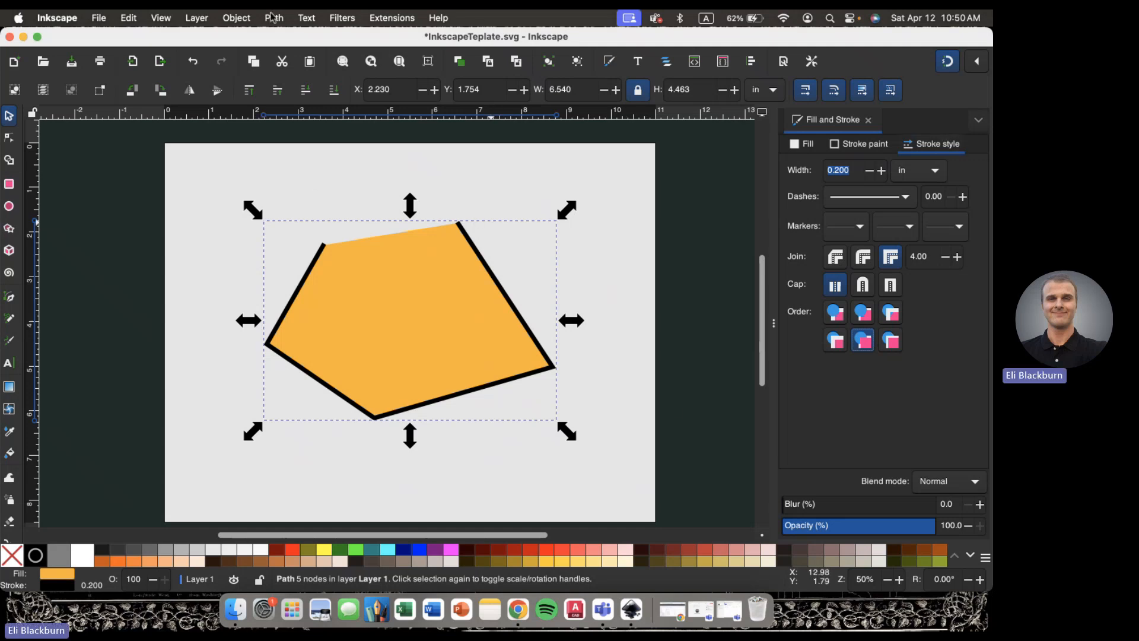
- Open the Layers and Objects list alongside the Fill and Stroke settings
left_click(198, 18)
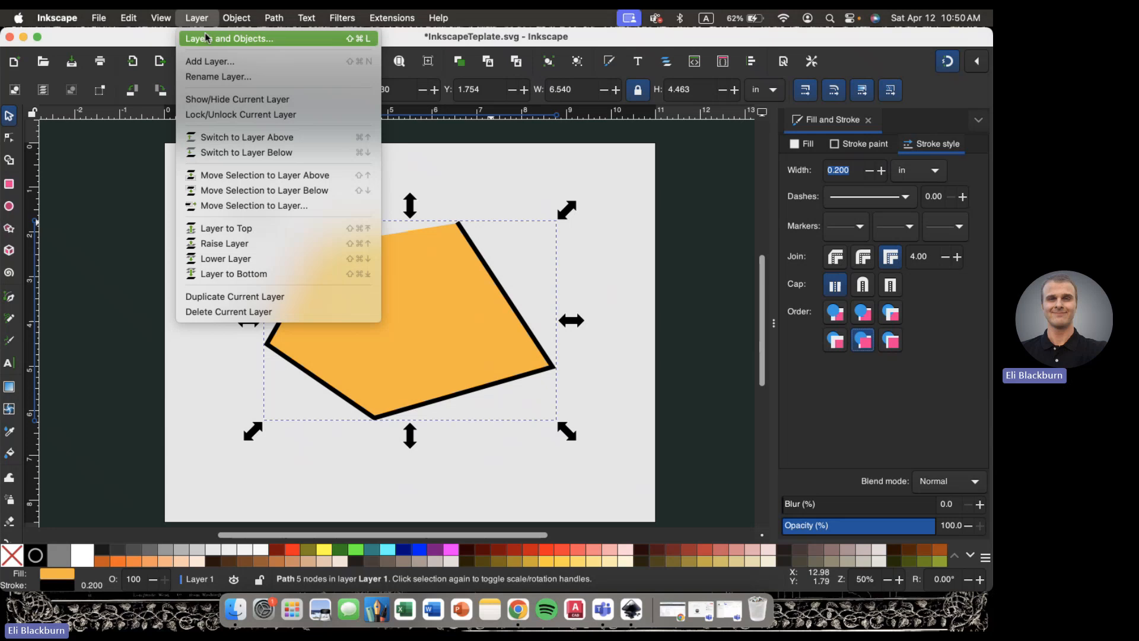
left_click(206, 42)
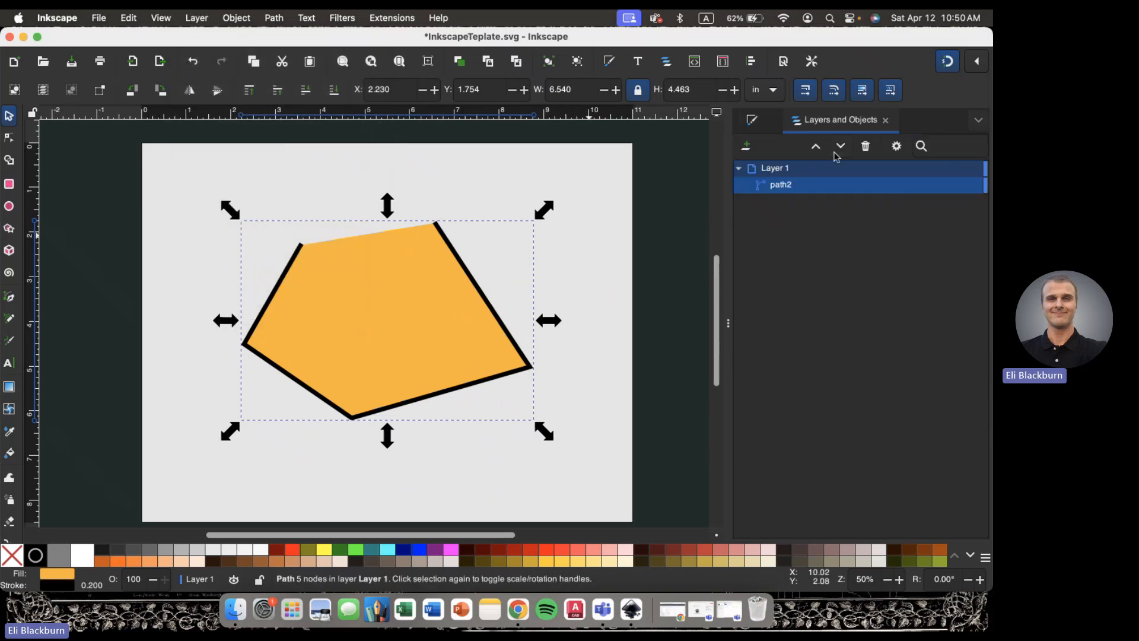
left_click(752, 122)
left_click(845, 121)
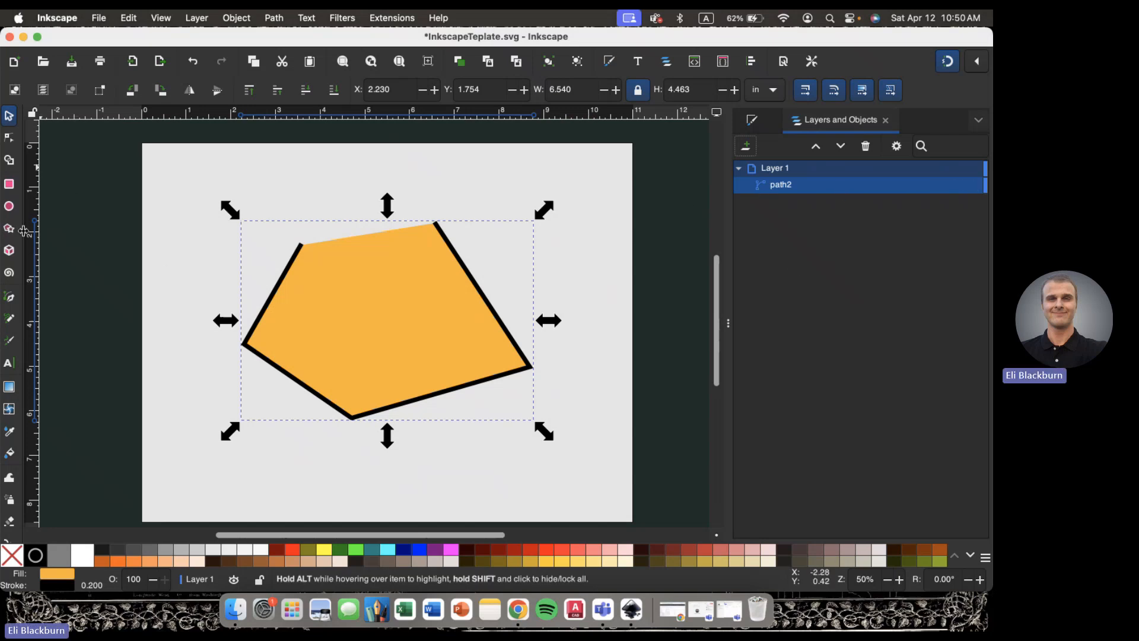
- Draw a smaller open five-node Pen path with straight segments inside the orange shape, about 2 by 2.4 in
left_click(9, 296)
scroll(392, 372, "down", 2)
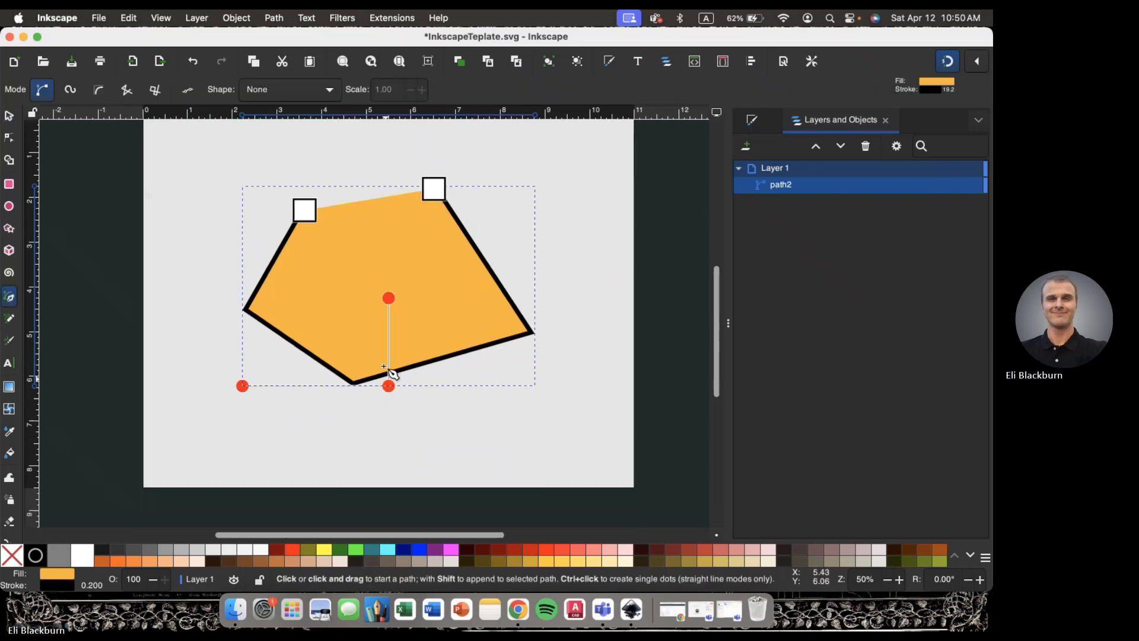
left_click(376, 236)
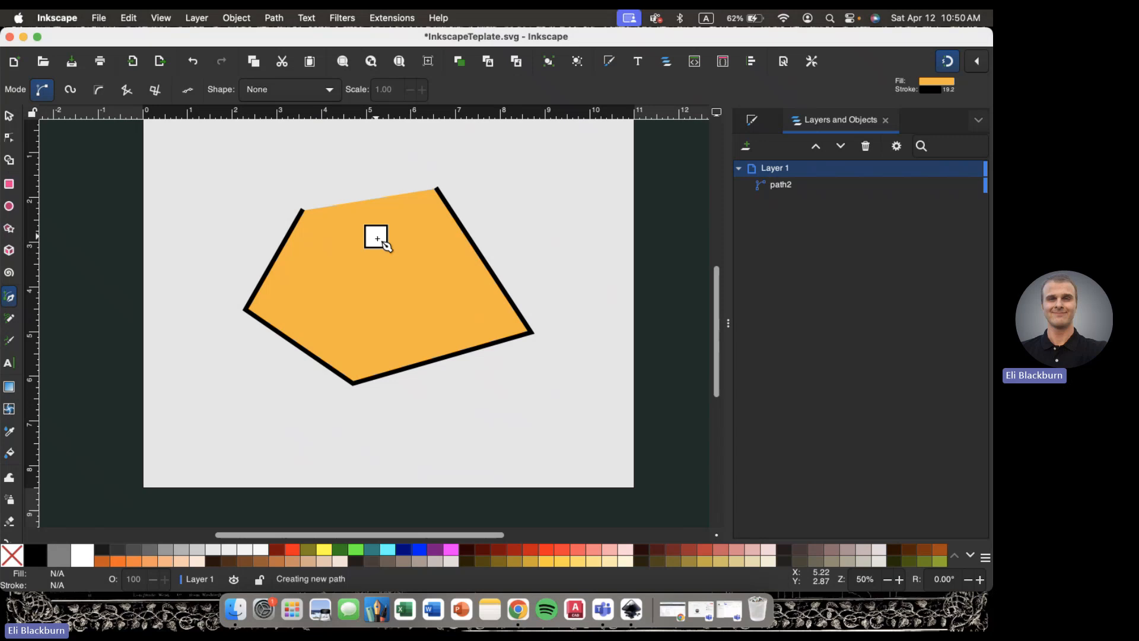
left_click(333, 271)
left_click(333, 338)
left_click(417, 338)
double_click(414, 278)
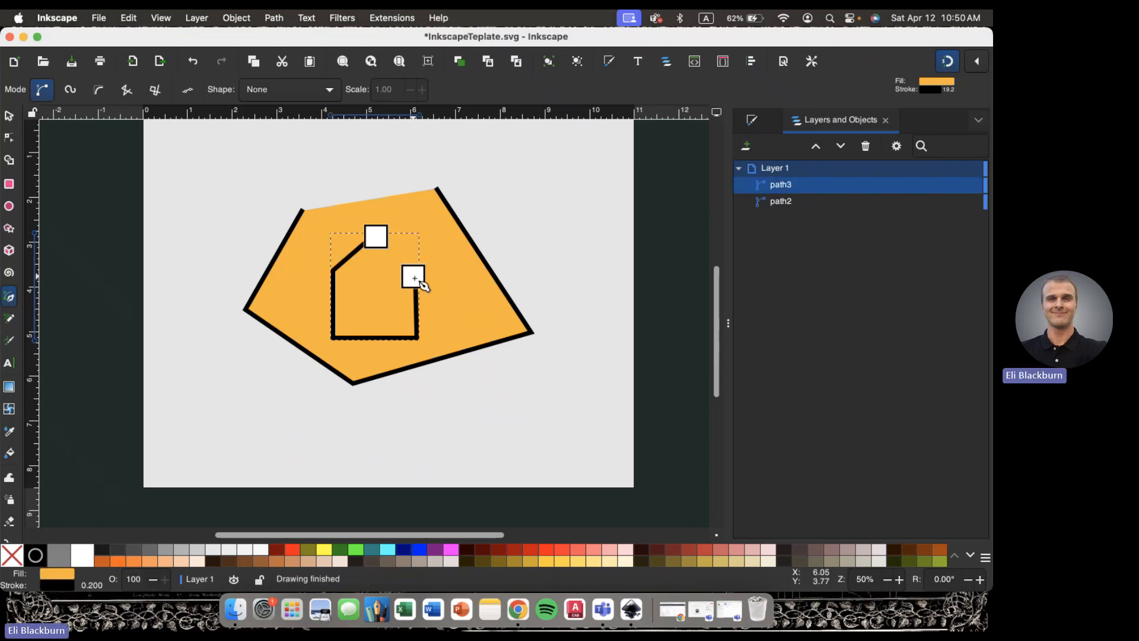
key("s")
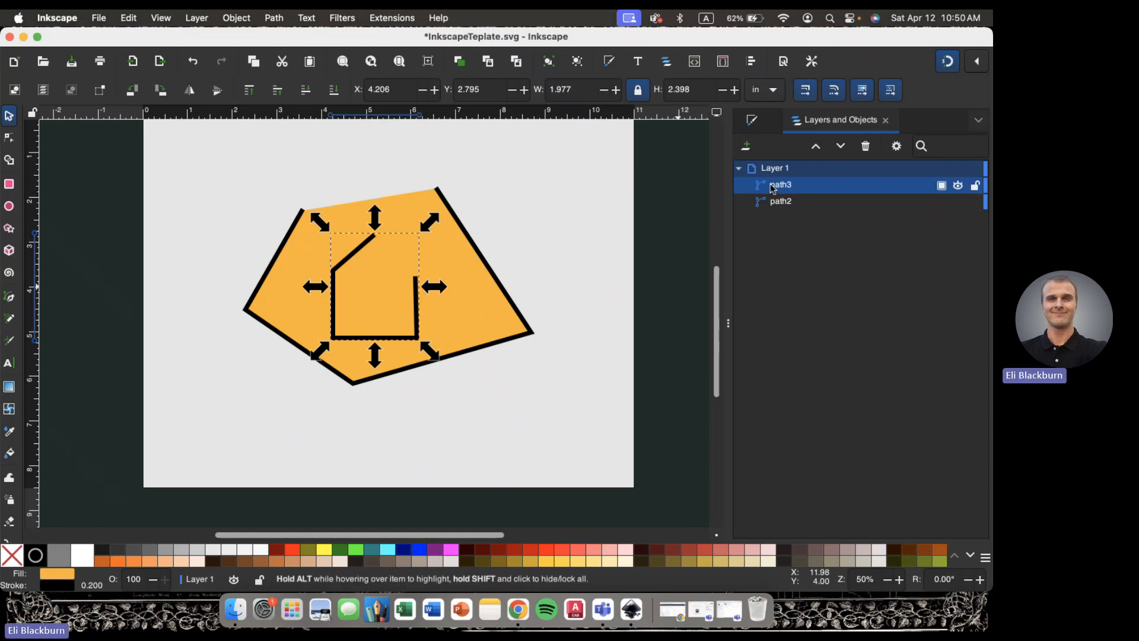
- Move the large orange path above the smaller path in Layer 1's stacking order and select it
left_click_drag(774, 201, 779, 182)
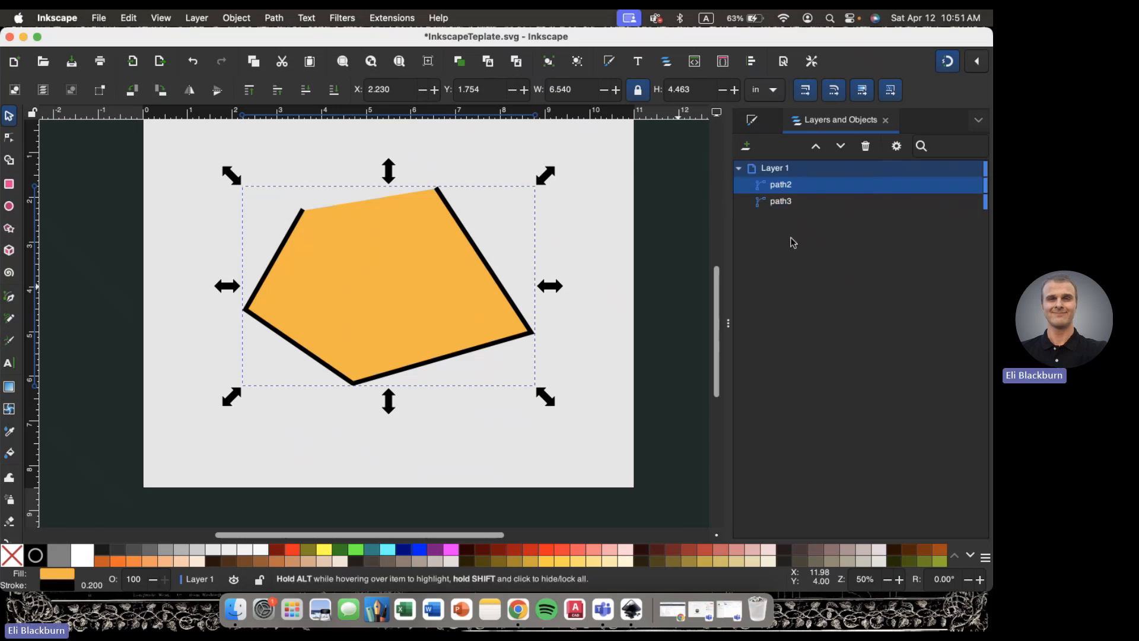
left_click(787, 188)
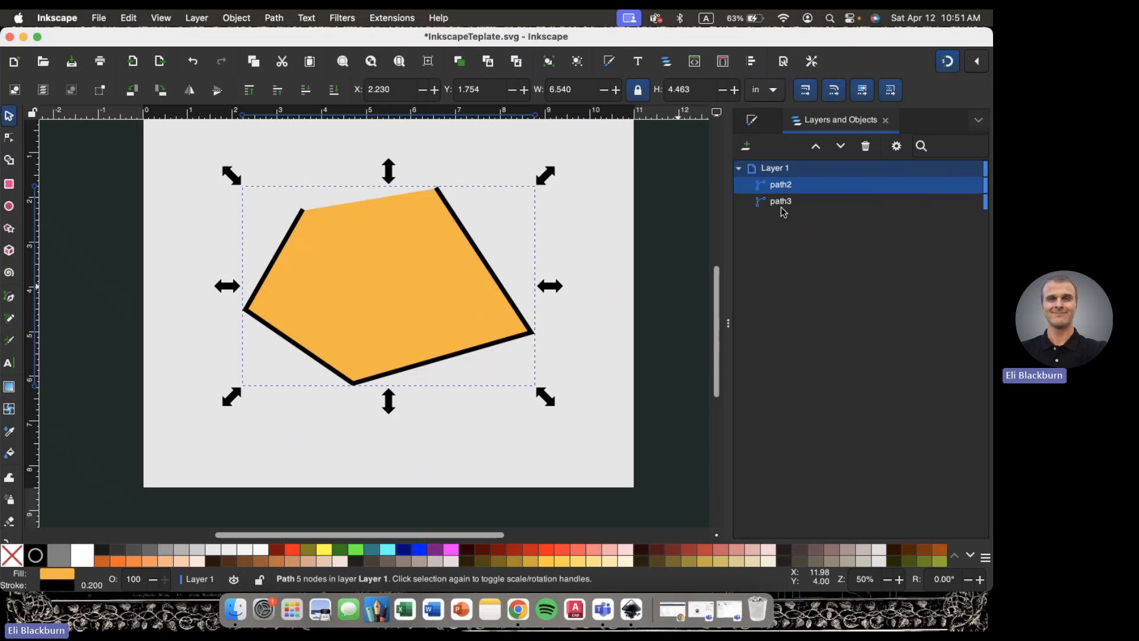
- Raise the smaller path above the large orange path in Layer 1 and move it over the large shape's lower-left corner
left_click(782, 206)
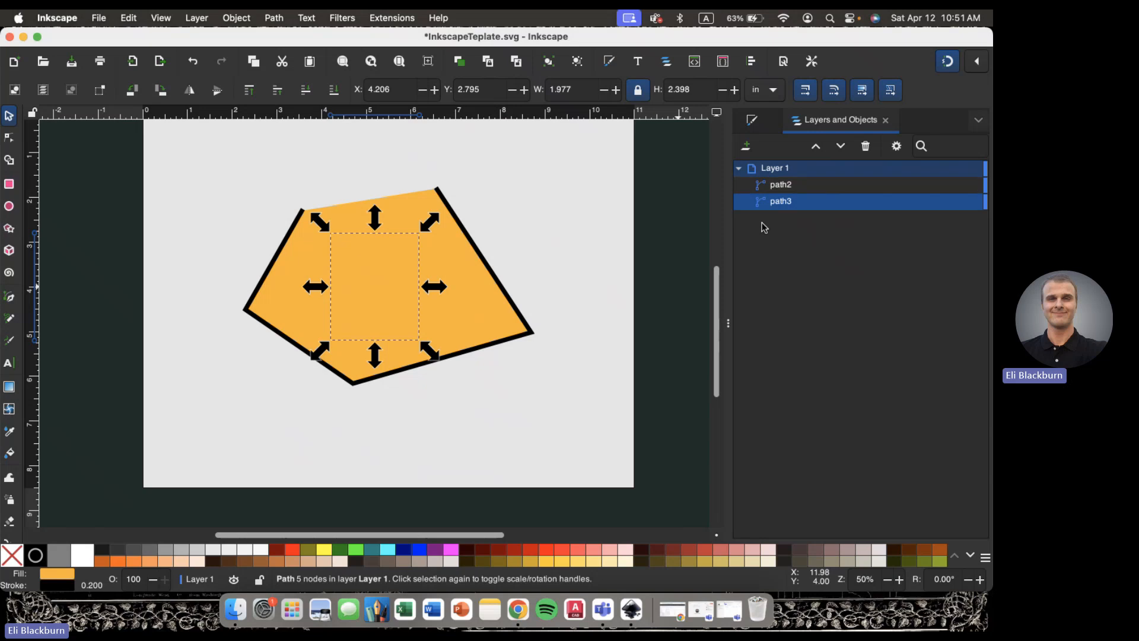
left_click_drag(778, 203, 780, 180)
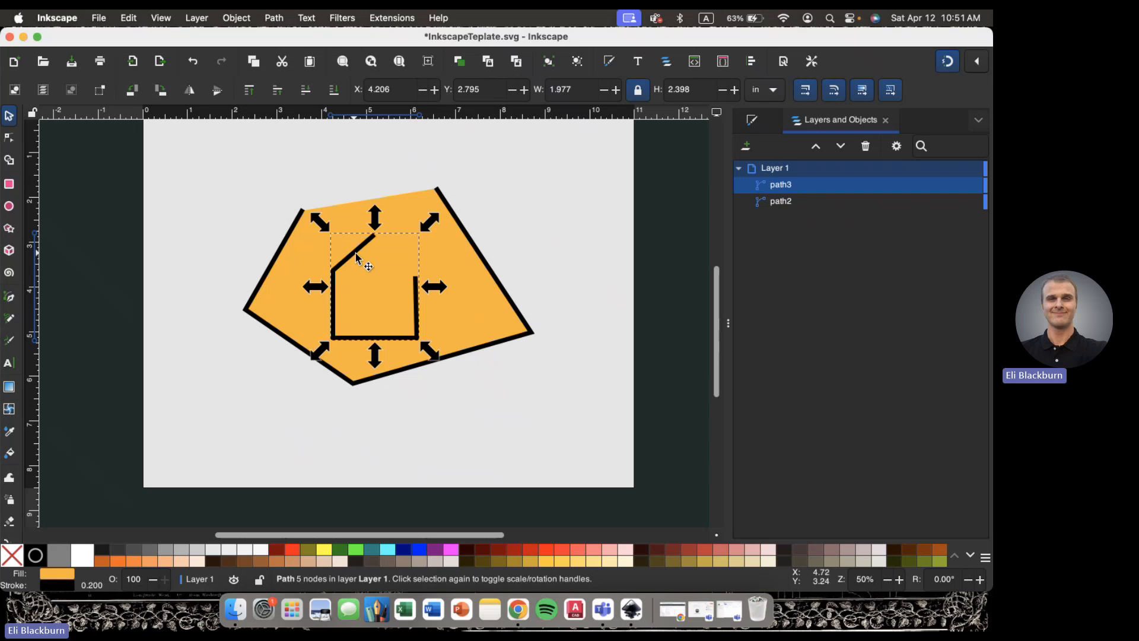
left_click_drag(345, 260, 275, 302)
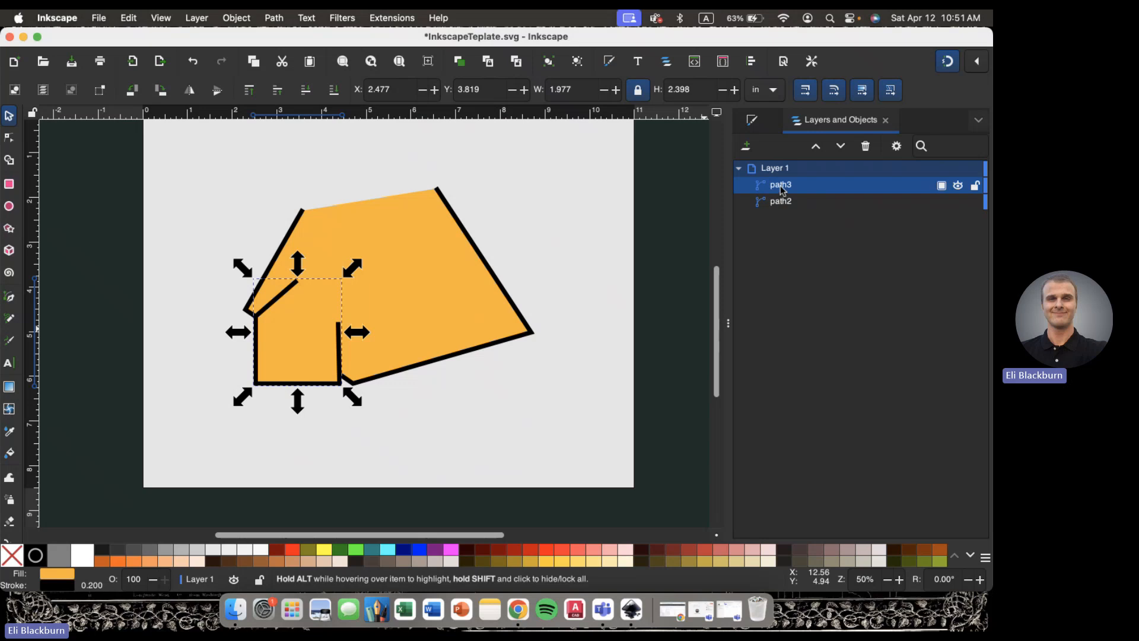
- Move the large orange path back above the smaller path in Layer 1 and select each shape on the canvas in turn
left_click(791, 205)
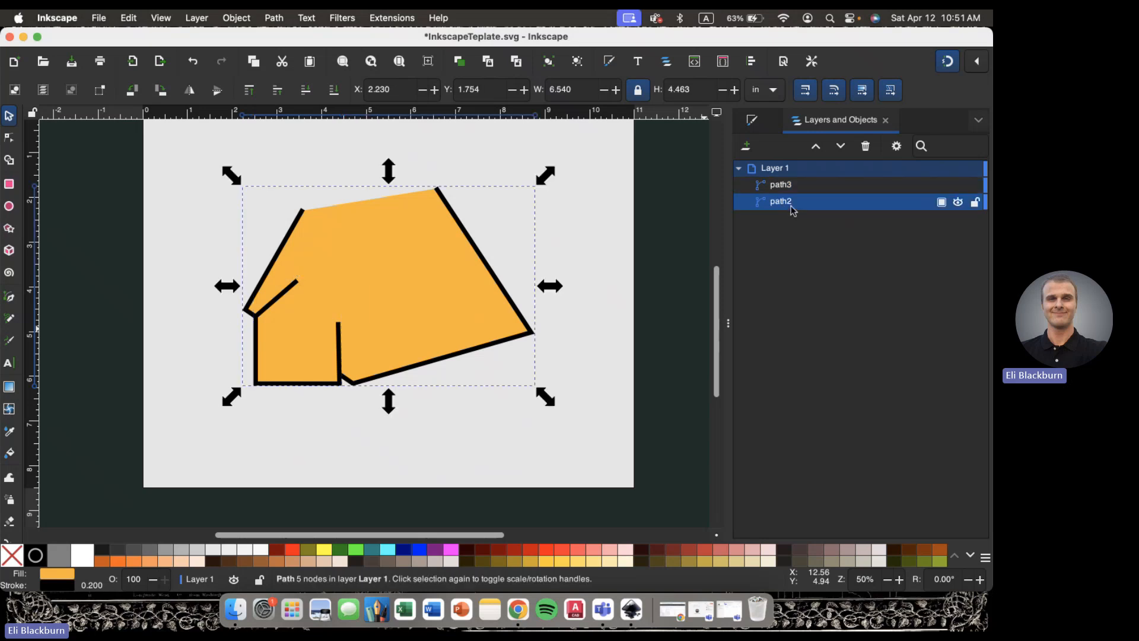
mouse_move(791, 207)
left_mouse_down()
mouse_move(783, 173)
mouse_move(785, 183)
left_mouse_up()
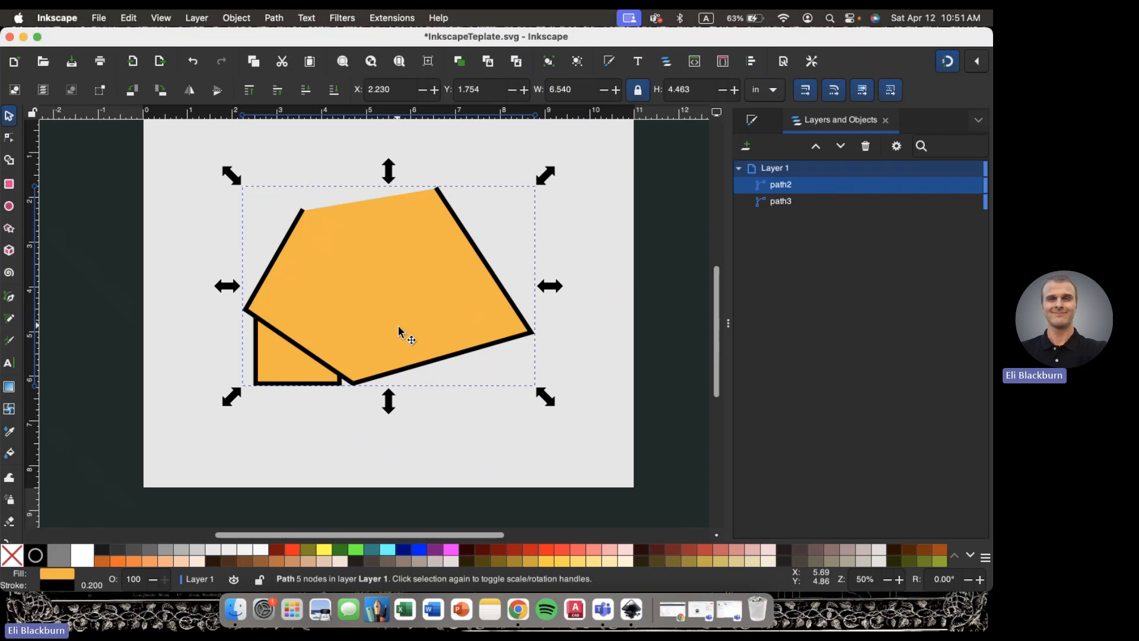
left_click(287, 376)
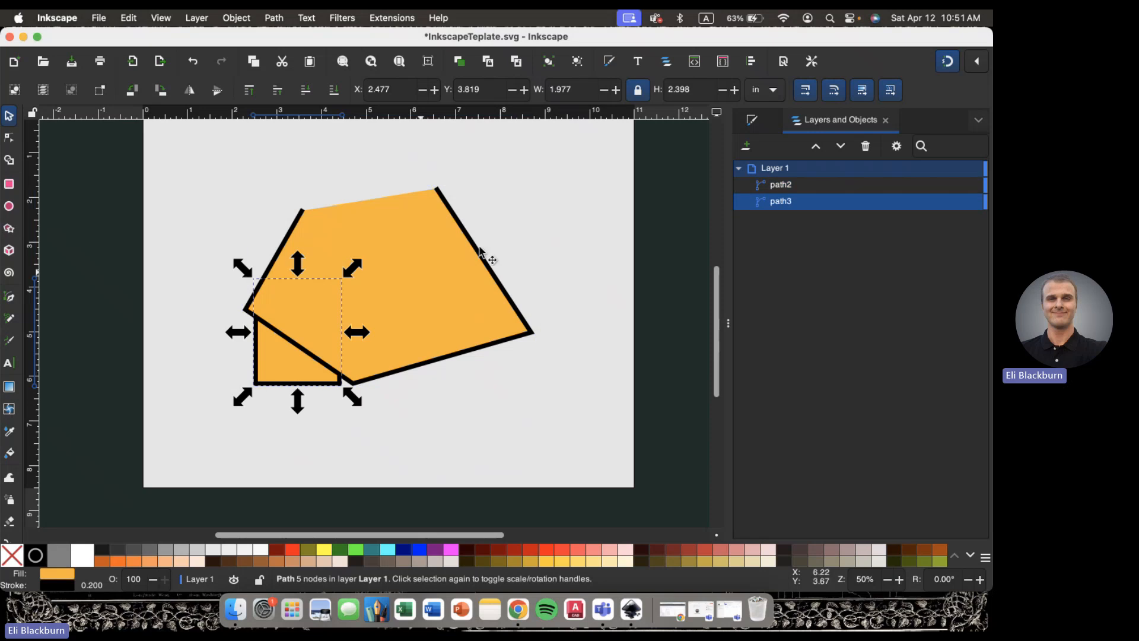
left_click(436, 299)
left_click(291, 363)
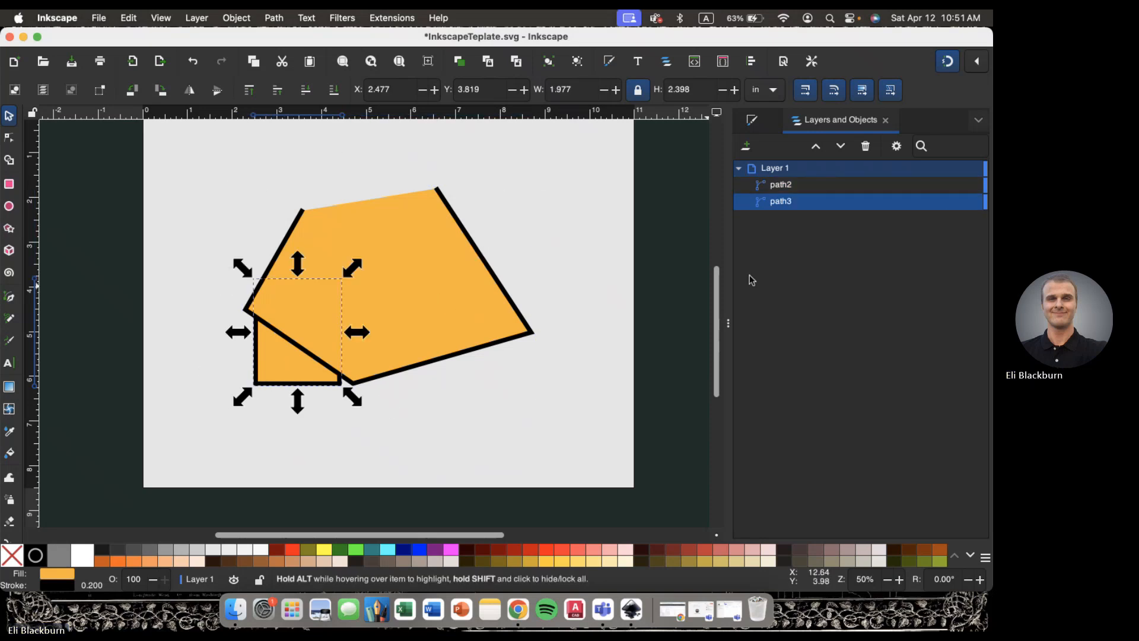
- Delete both paths from Layer 1
left_click(793, 186)
left_click(794, 200)
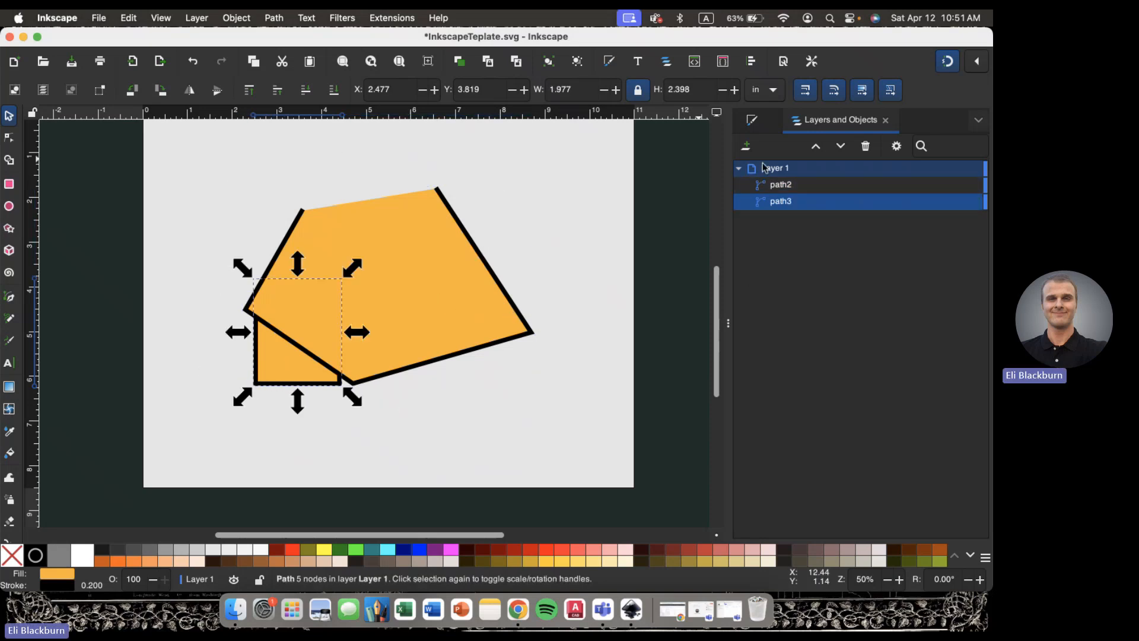
key("Delete")
key("Delete")
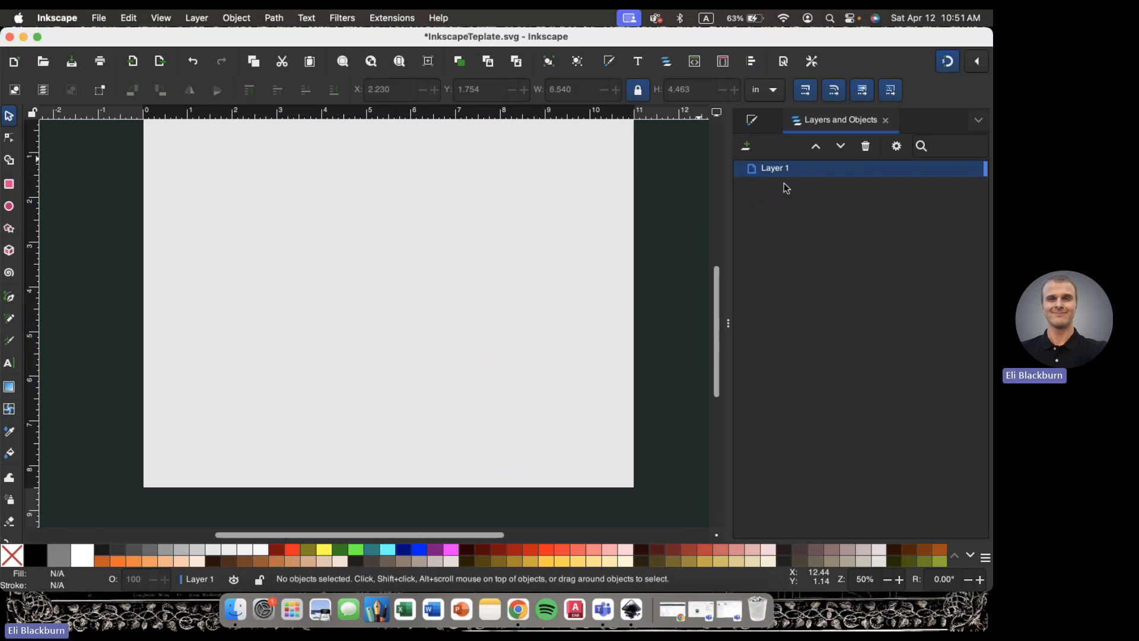
- Switch to Finder and bring up the Design Class folder, shifting its window slightly down
scroll(597, 308, "up", 1)
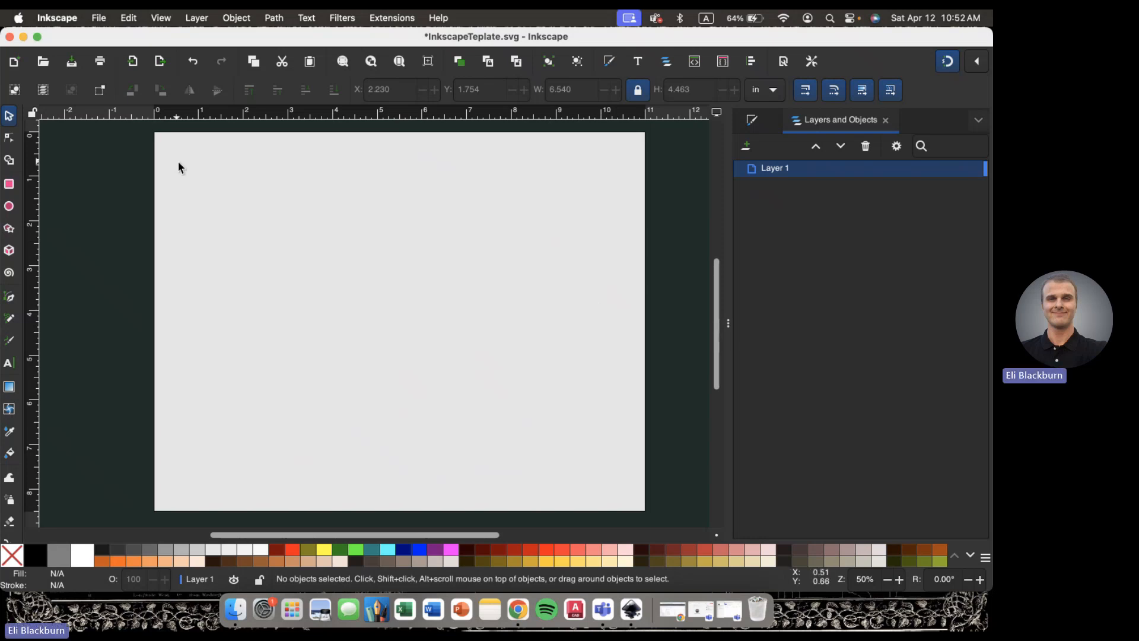
scroll(178, 164, "right", 1)
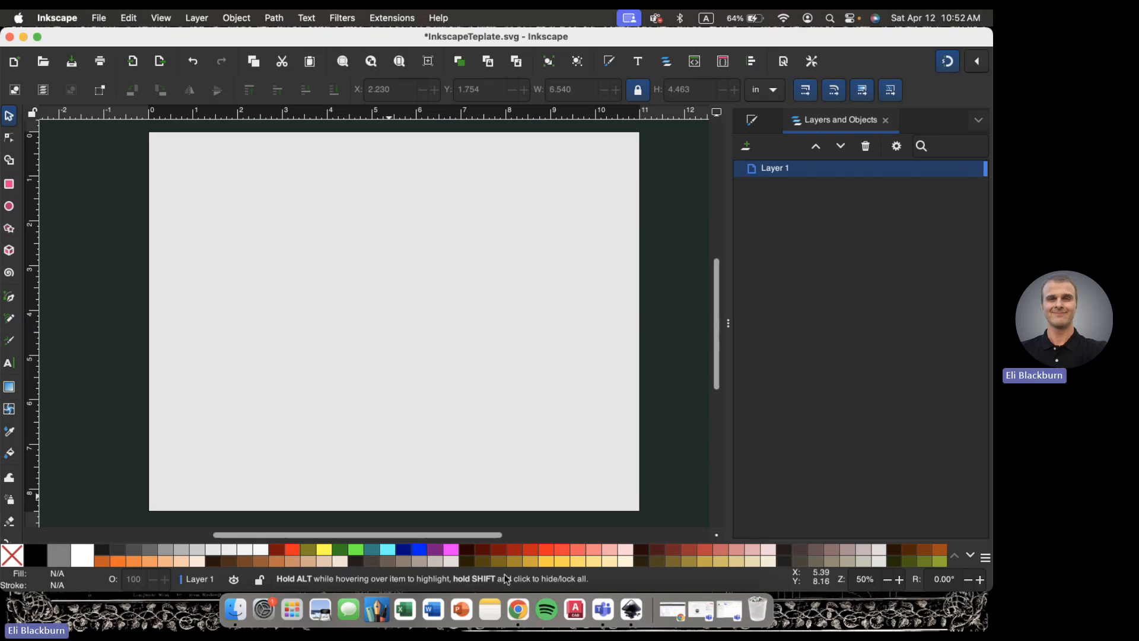
left_click(235, 608)
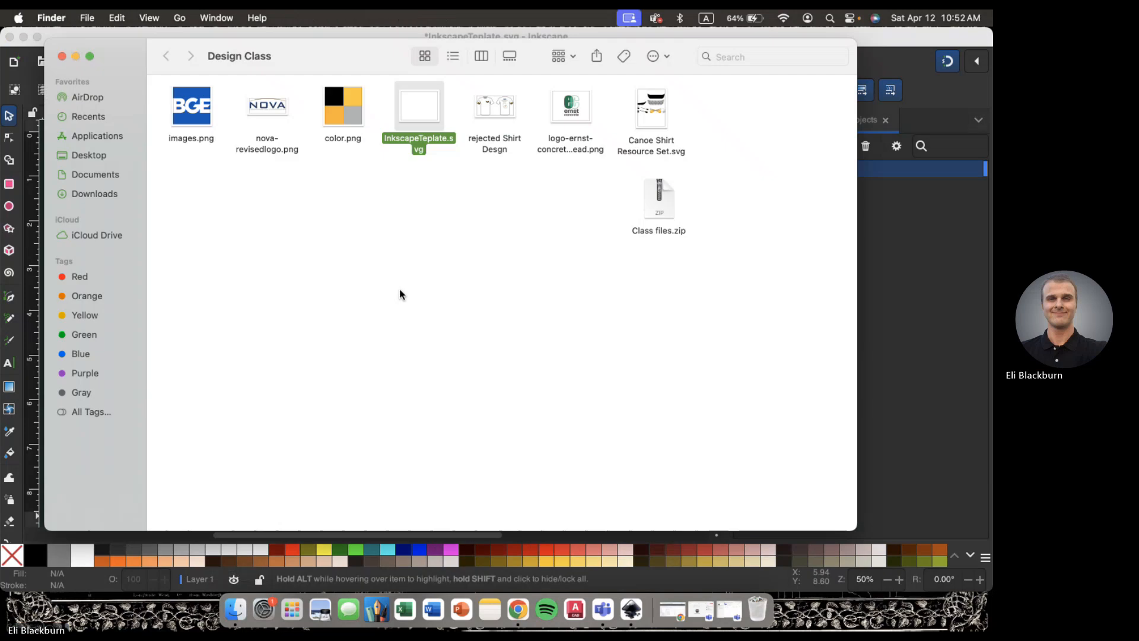
left_click(327, 229)
left_click_drag(343, 46, 327, 84)
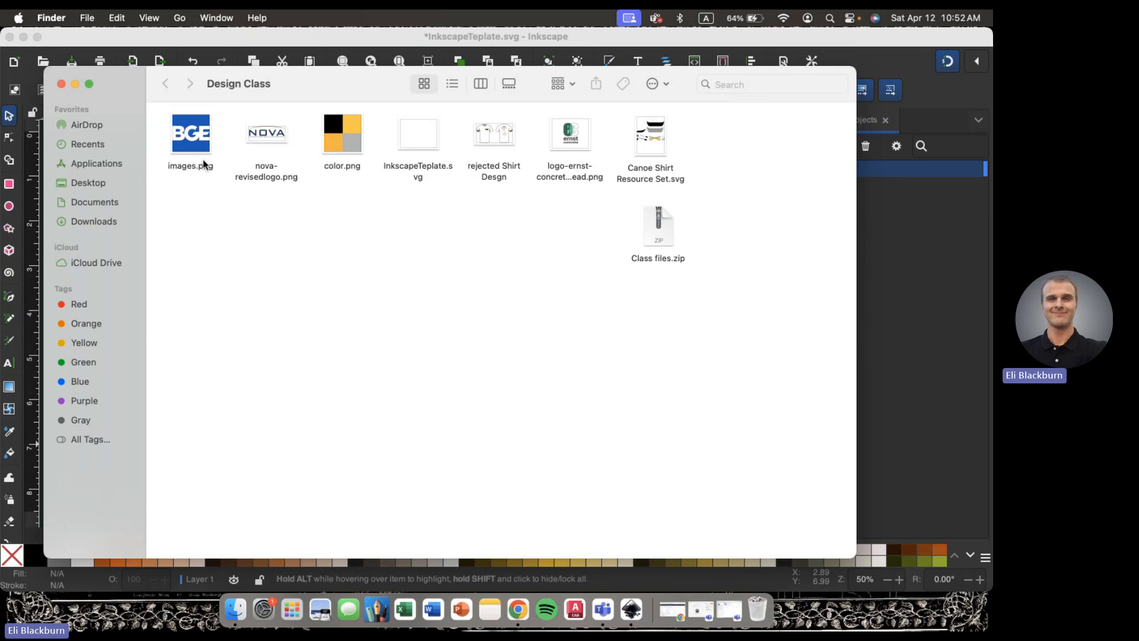
- Place the Ernst Concrete logo file beneath images.png and nova-revisedlogo.png and select all three, leaving the Inkscape page uncovered
left_click(179, 125)
left_click(269, 143)
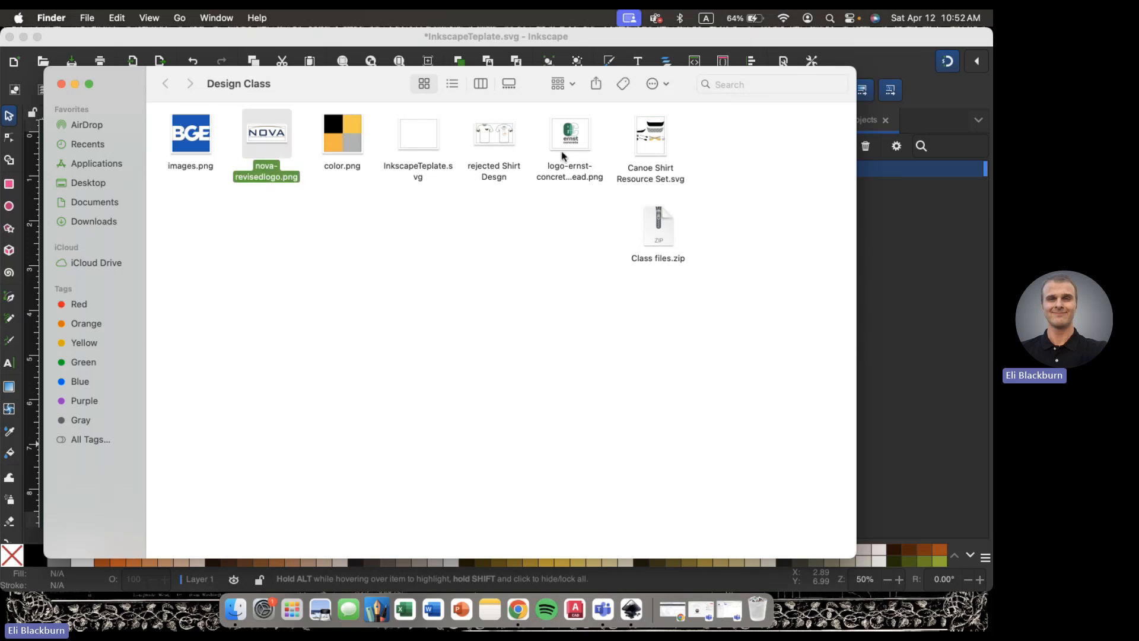
left_click(567, 155)
left_click(552, 305)
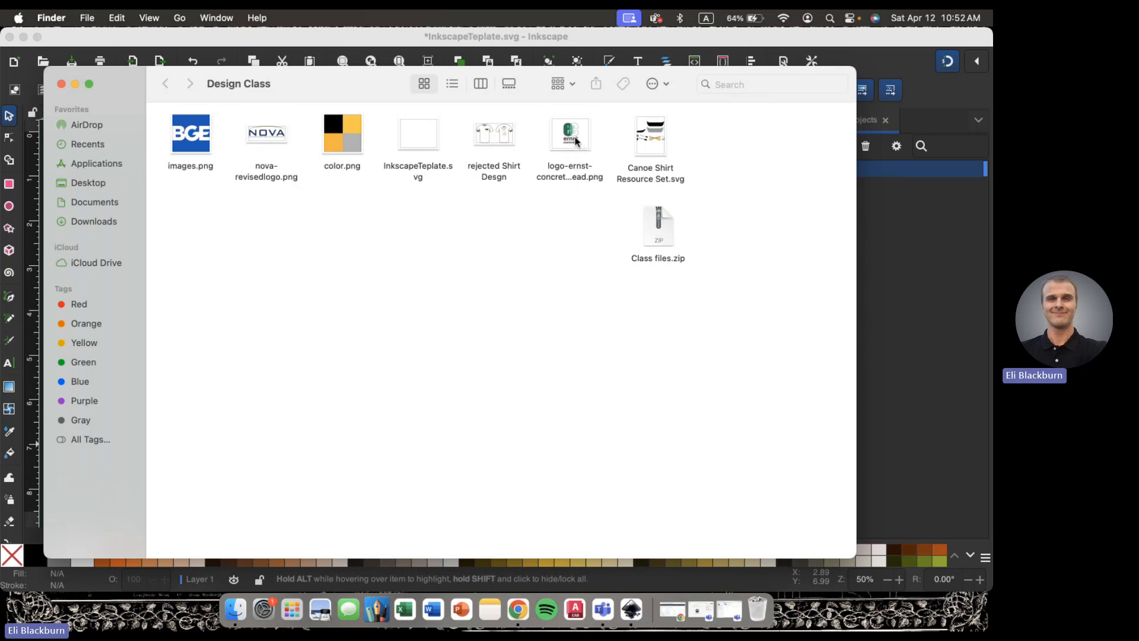
left_click_drag(578, 143, 232, 210)
left_click_drag(182, 276, 684, 340)
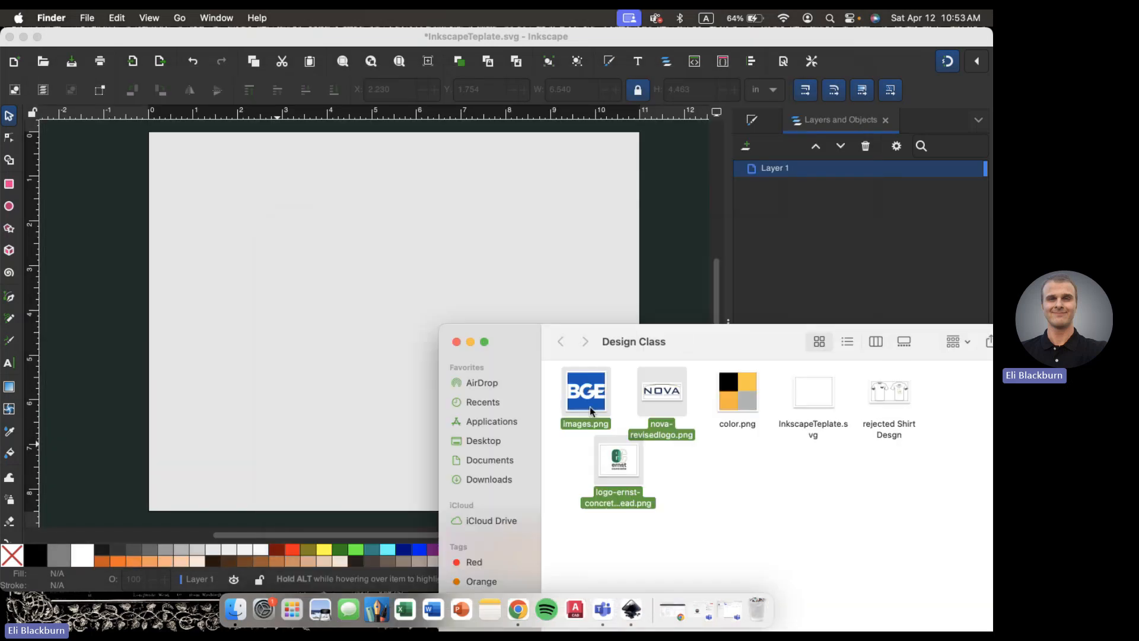
- Import the three selected logo files from Finder onto the Inkscape page as embedded images and clear the selection
left_click_drag(591, 407, 300, 287)
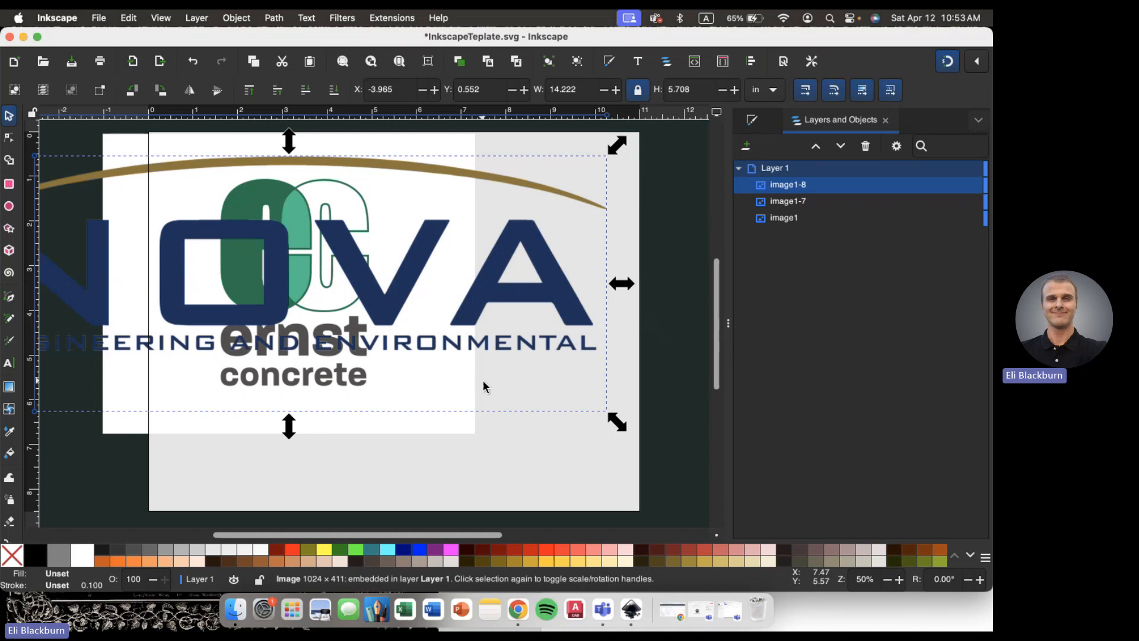
left_click(99, 19)
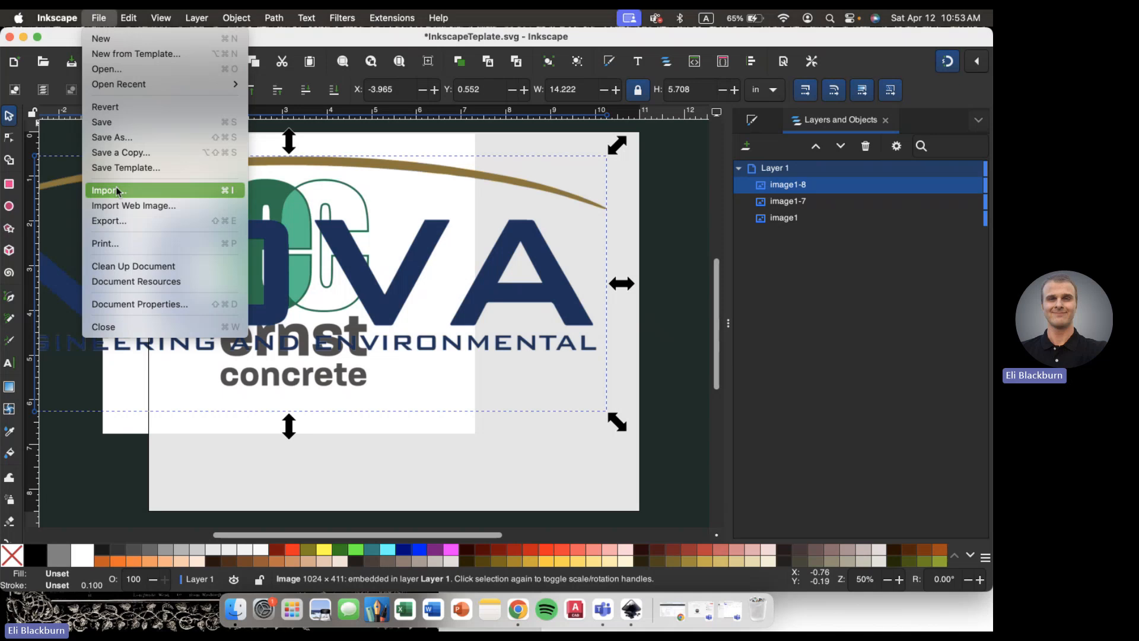
left_click(505, 486)
scroll(430, 409, "down", 2)
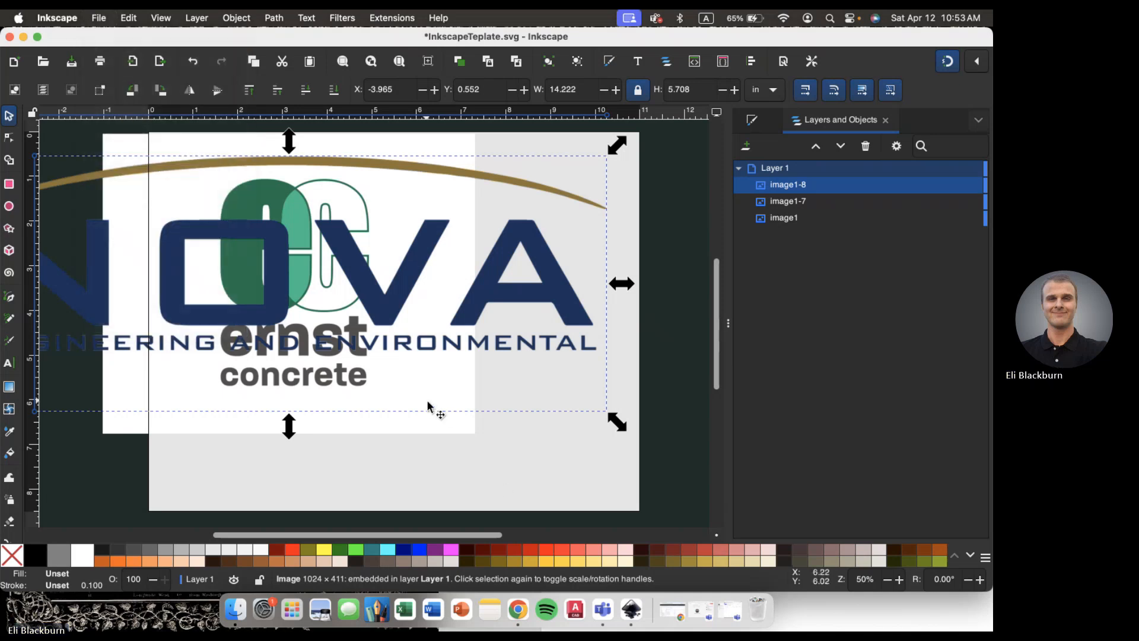
left_click(428, 458)
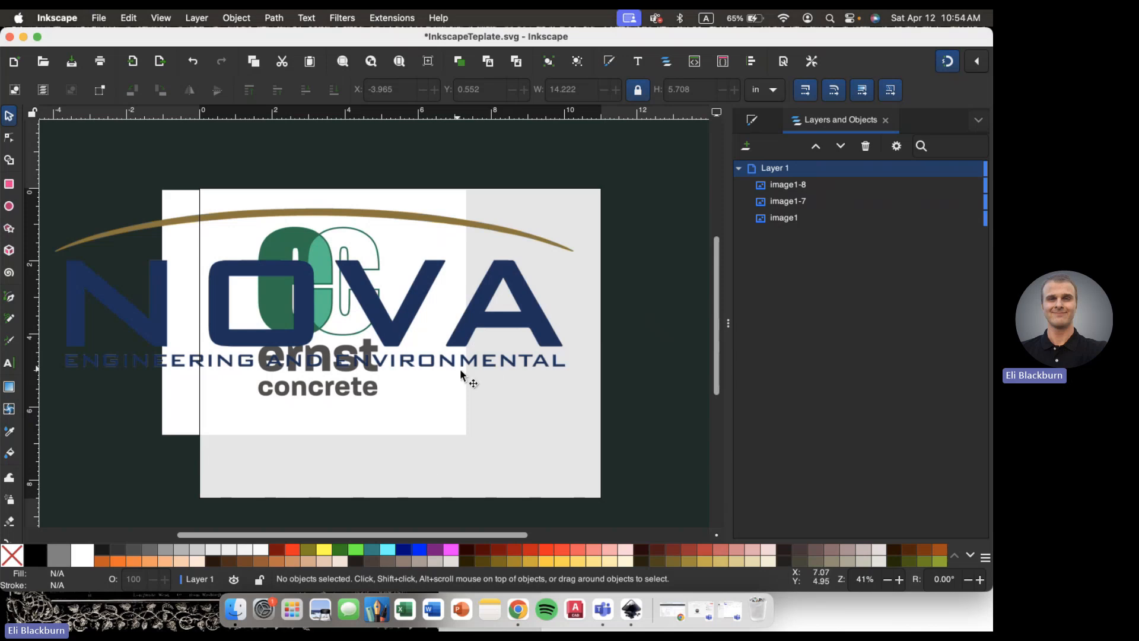
- Switch to Finder, deselect the three logo files in the Design Class folder and return to Inkscape
scroll(509, 362, "left", 3)
scroll(509, 361, "down", 1)
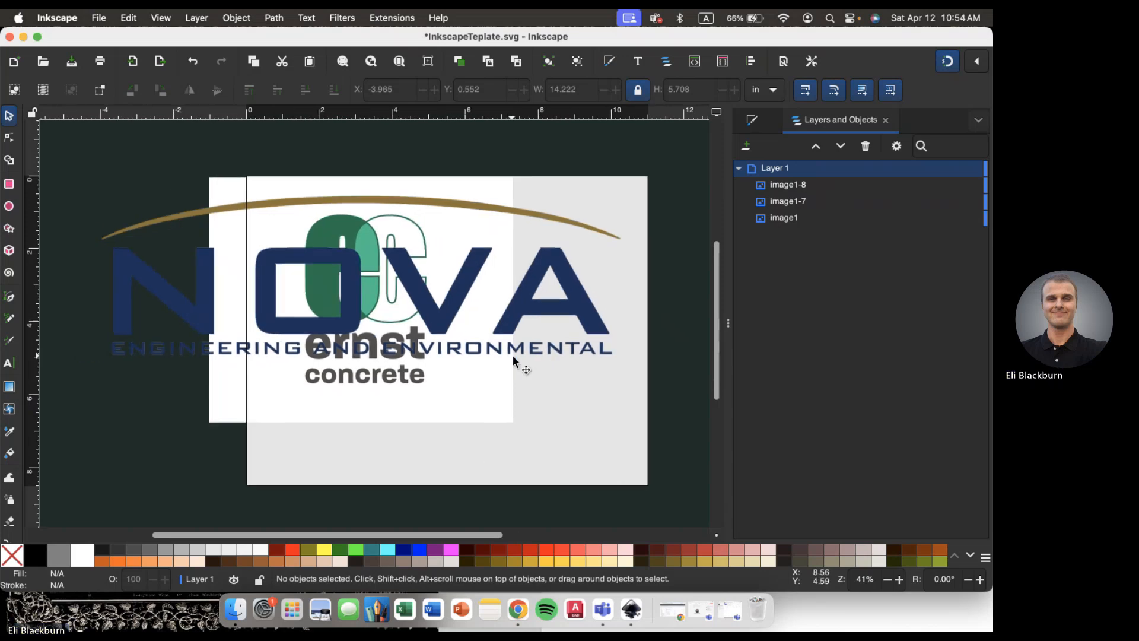
left_click(239, 619)
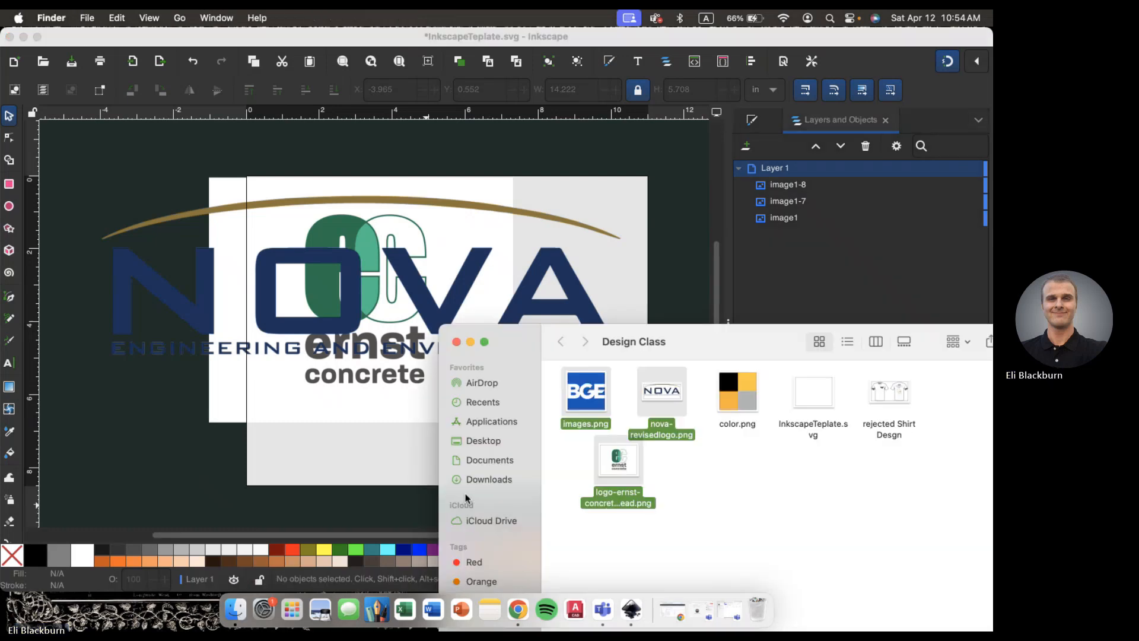
left_click(569, 448)
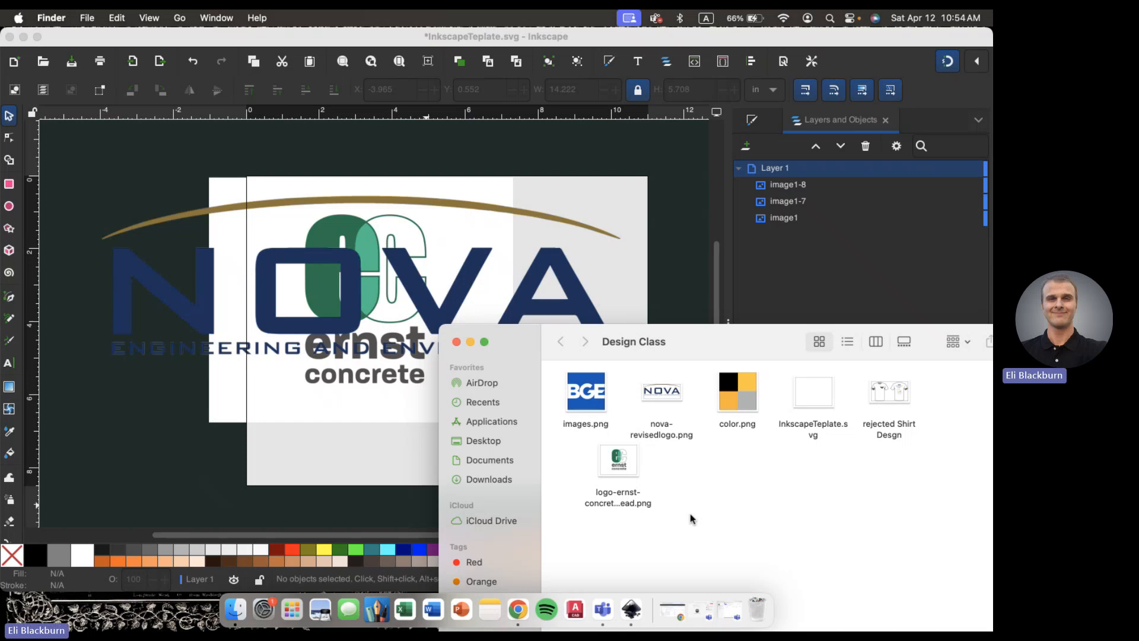
left_click(357, 459)
- Separate the stacked logos, placing BGE and Ernst Concrete left of the page and NOVA across the page's bottom edge
scroll(355, 329, "down", 2)
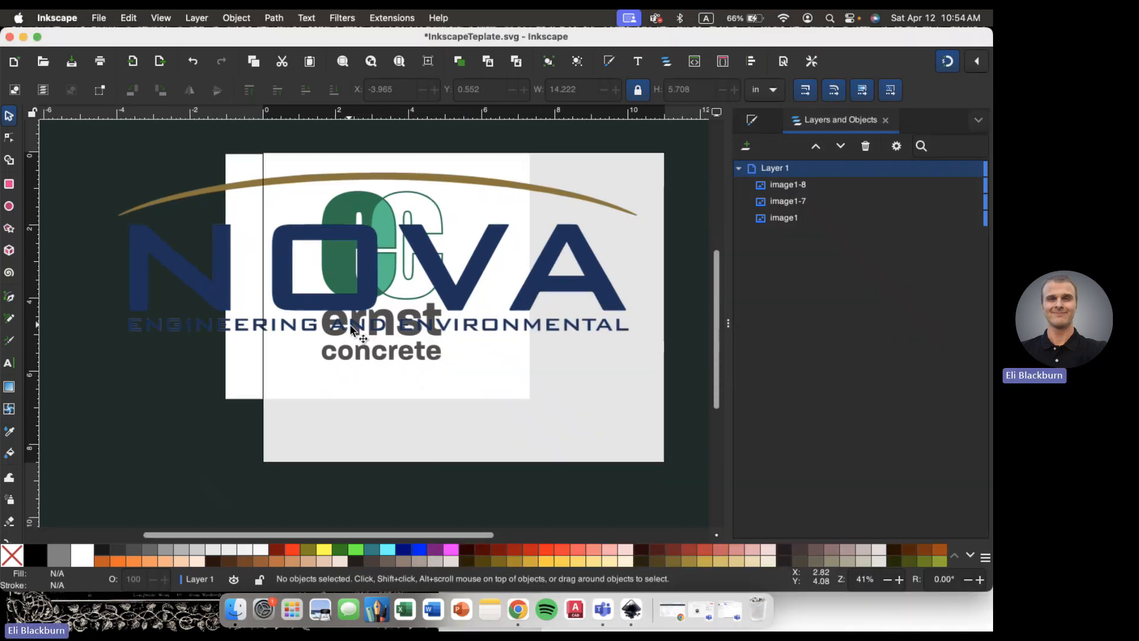
left_click(356, 368)
scroll(355, 367, "down", 2)
left_click(316, 425)
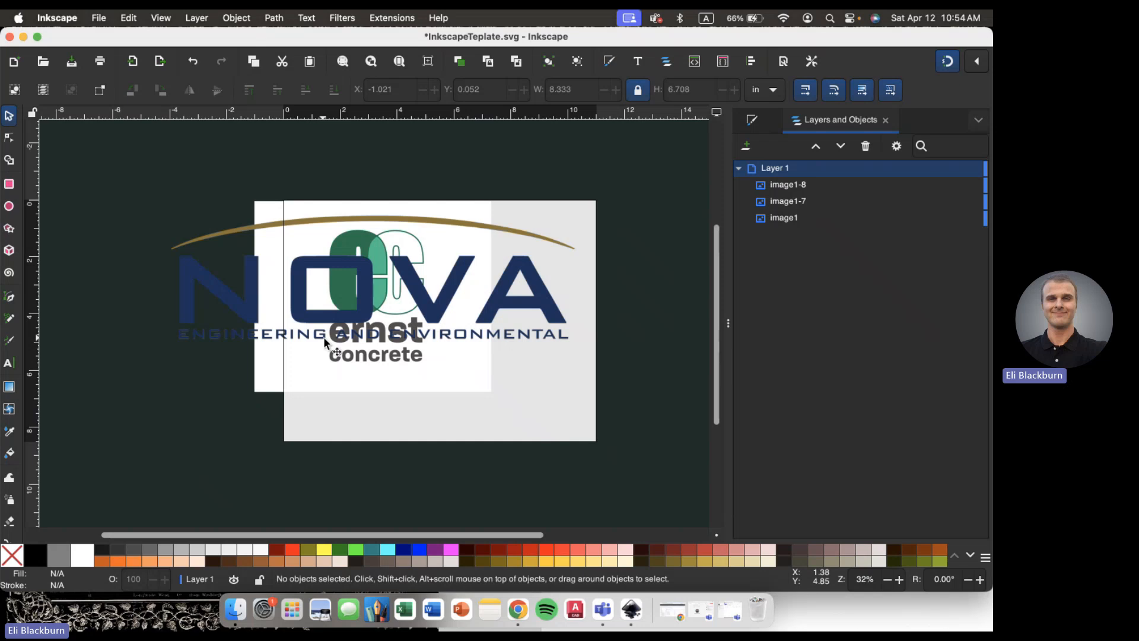
left_click_drag(322, 337, 461, 510)
left_click_drag(375, 311, 584, 306)
left_click(375, 328)
left_click_drag(375, 327, 218, 324)
left_click_drag(599, 315, 188, 443)
left_click_drag(233, 405, 221, 413)
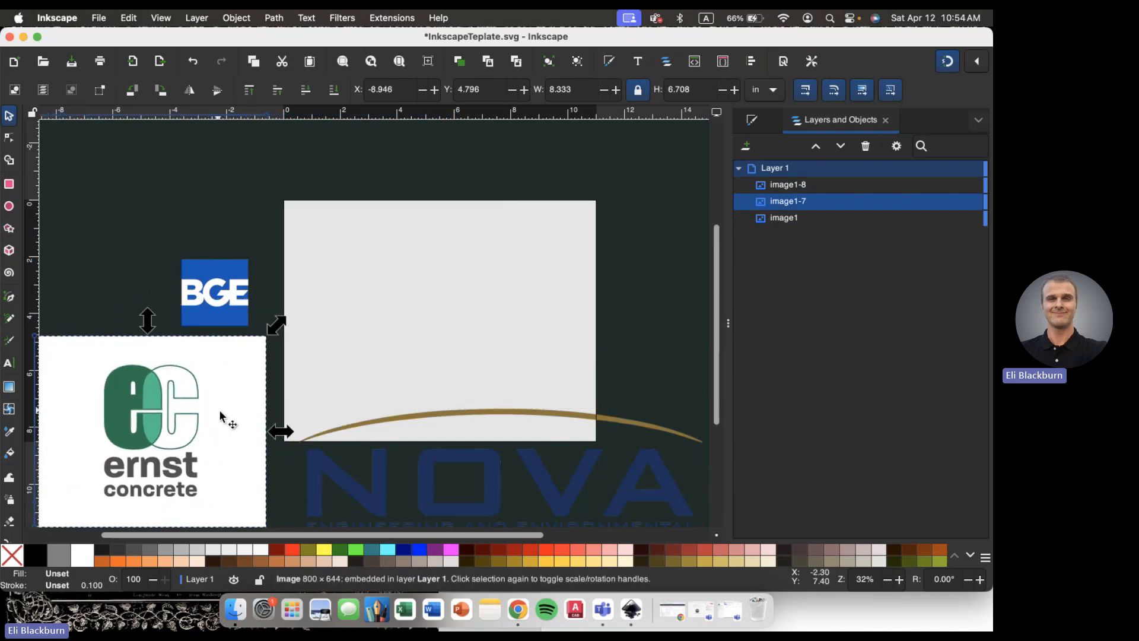
left_click(128, 274)
scroll(375, 368, "down", 3)
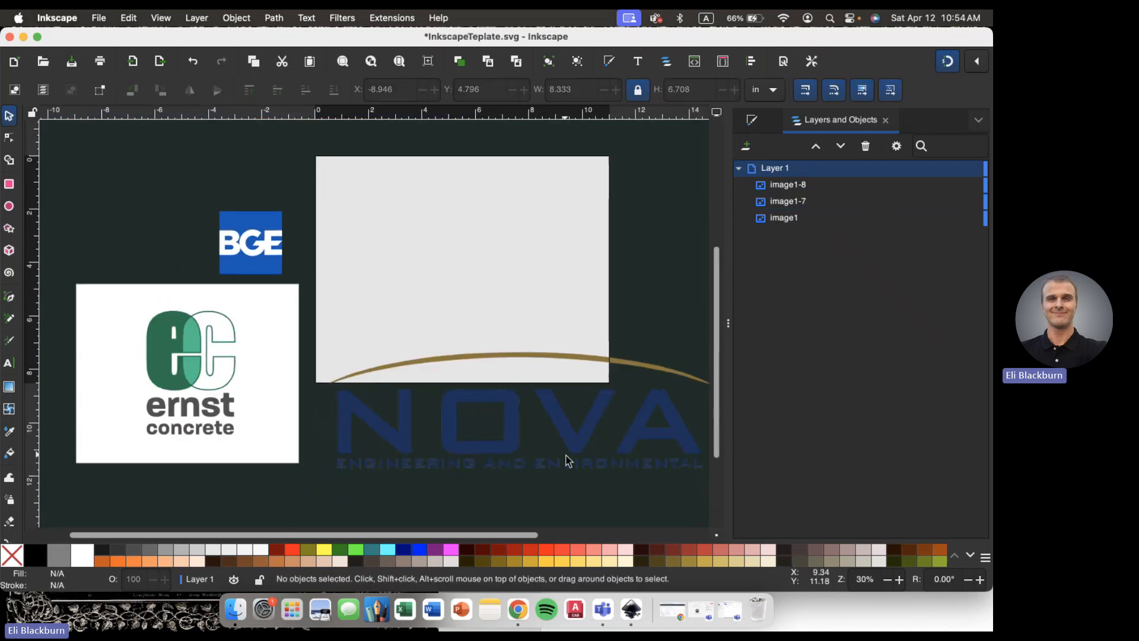
- Move the NOVA logo above the BGE logo beside the page and scale it down proportionally to about 7.15 by 2.87 in
left_click_drag(515, 440, 228, 140)
scroll(281, 260, "up", 5)
left_click_drag(502, 184, 356, 262)
left_click_drag(247, 315, 281, 300)
left_click(354, 190)
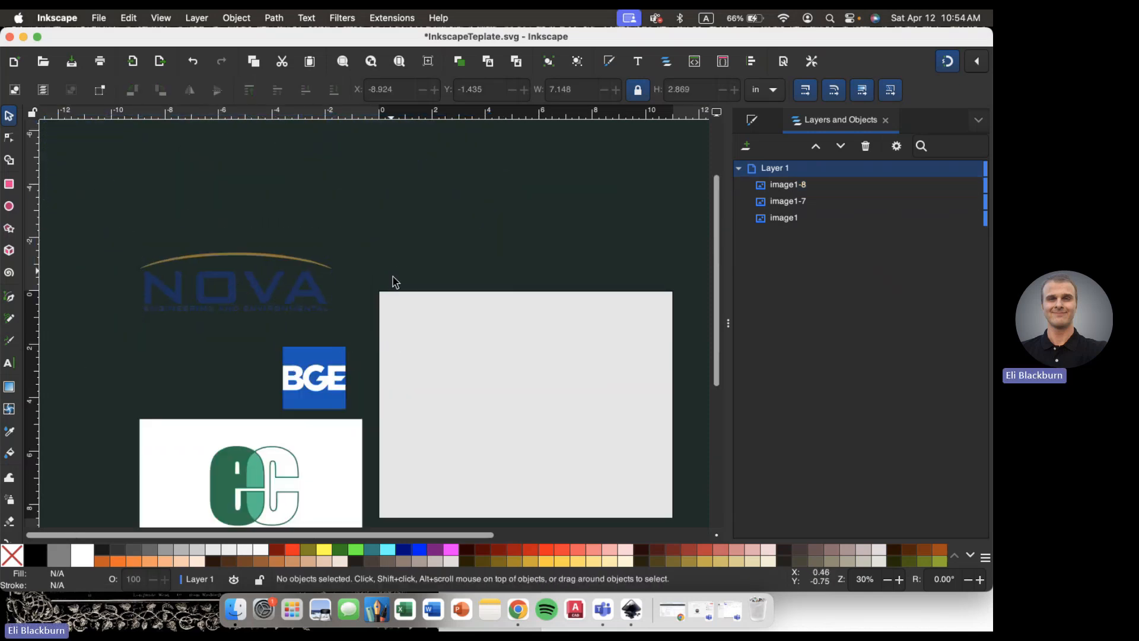
scroll(393, 277, "down", 3)
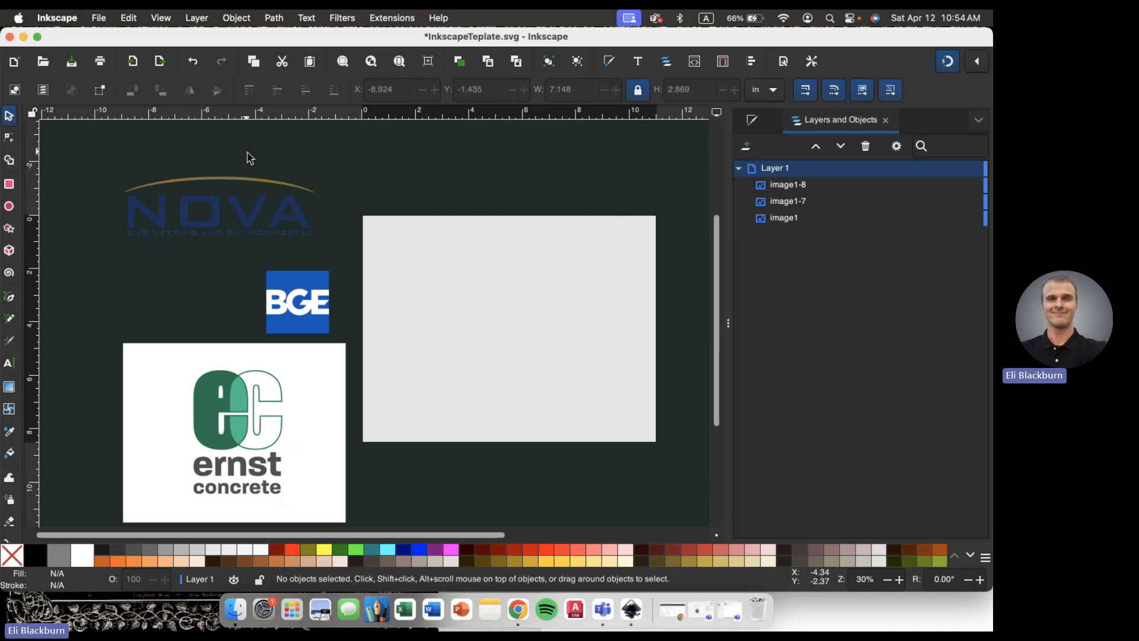
- Unlock the NOVA logo's width-to-height ratio and stretch it freely to about 6.76 by 4.19 in
left_click(214, 226)
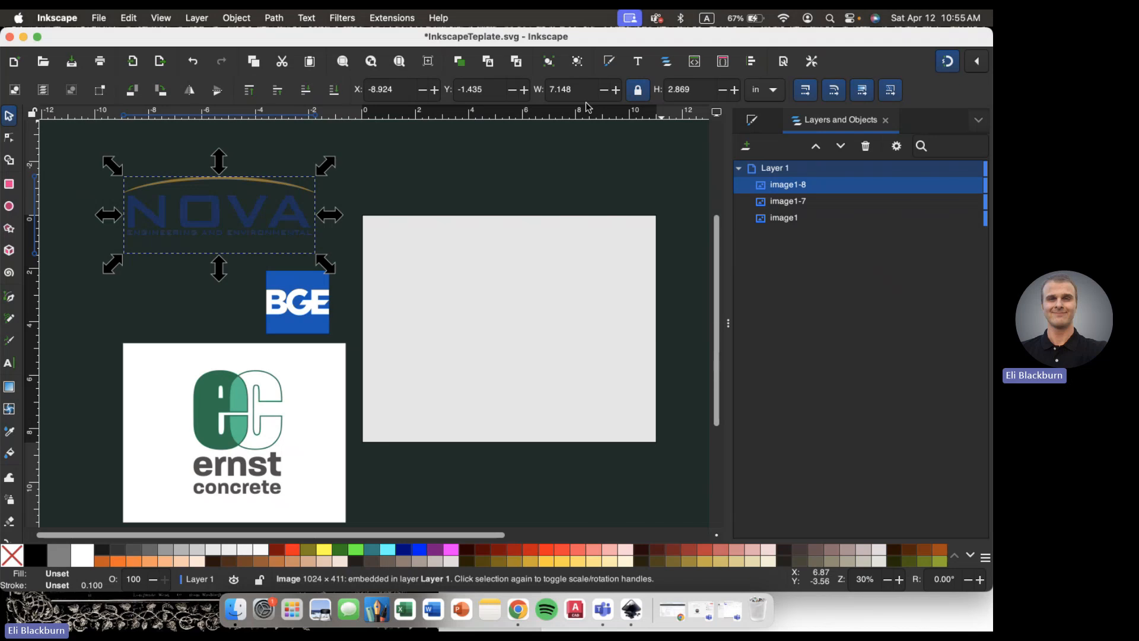
left_click(638, 89)
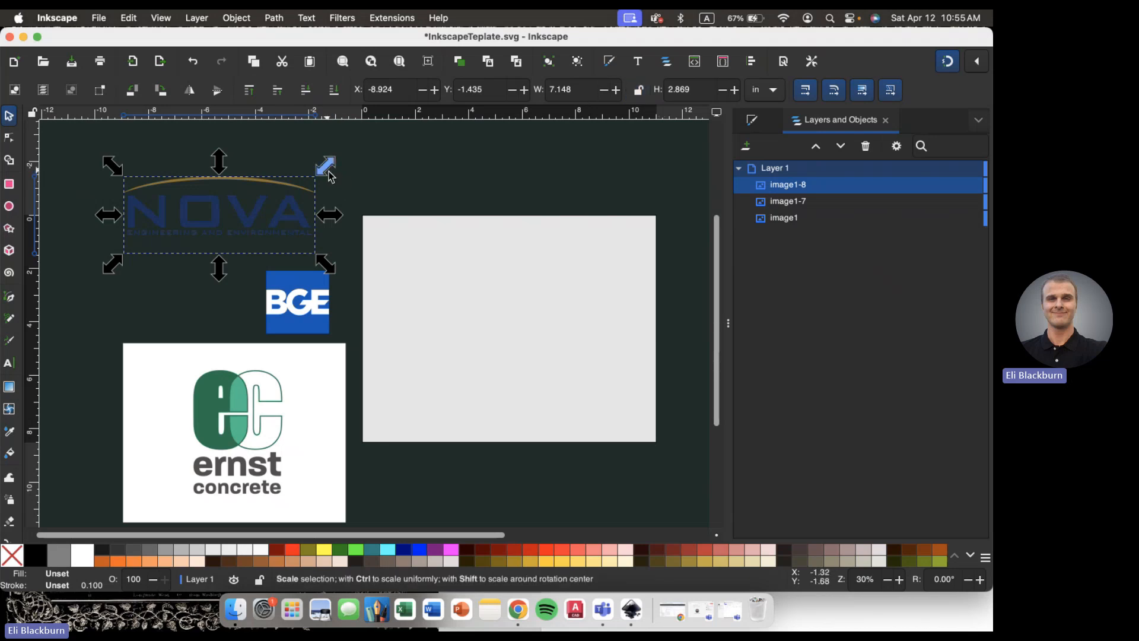
left_click_drag(329, 176, 392, 244)
left_click_drag(281, 225, 304, 143)
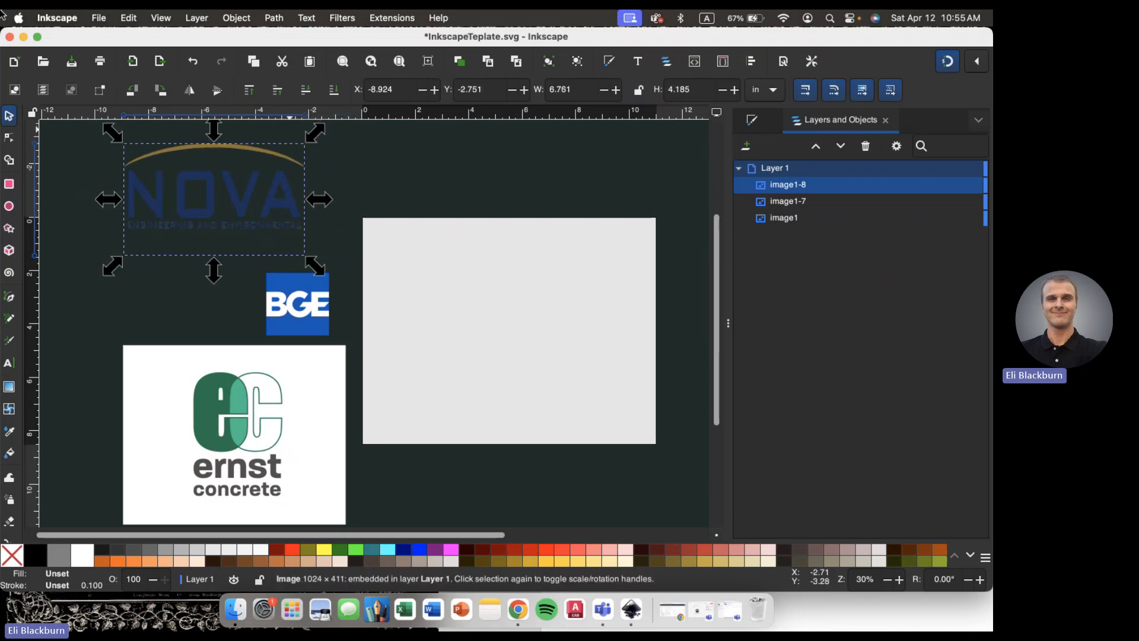
- Undo the NOVA logo's distortion and lock its width-to-height ratio again
key("Escape")
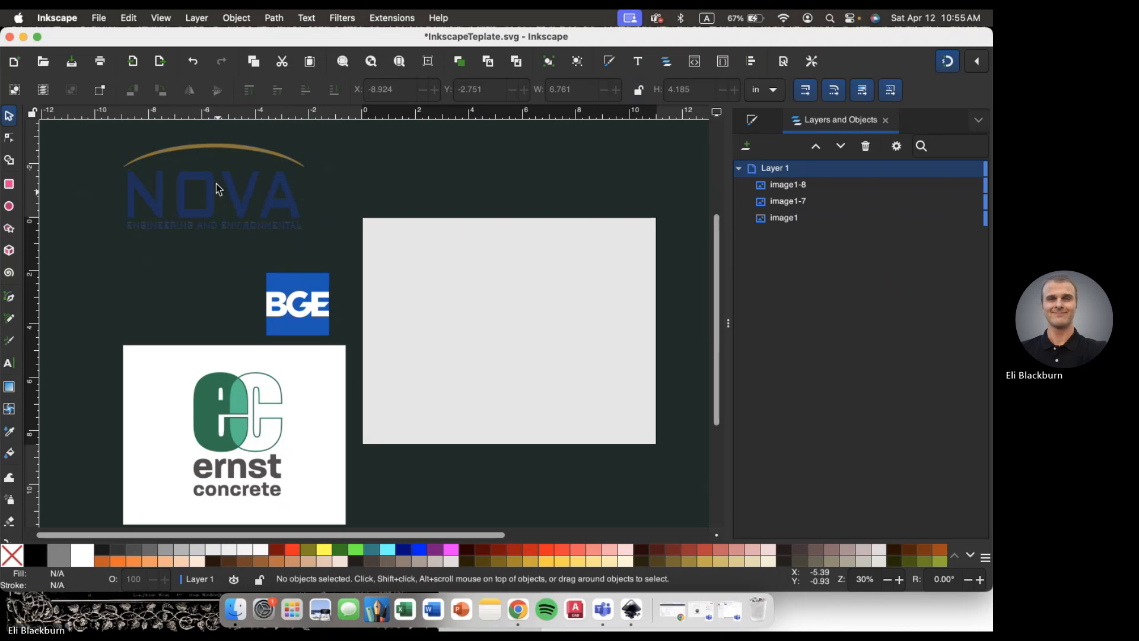
left_click(192, 61)
left_click(283, 221)
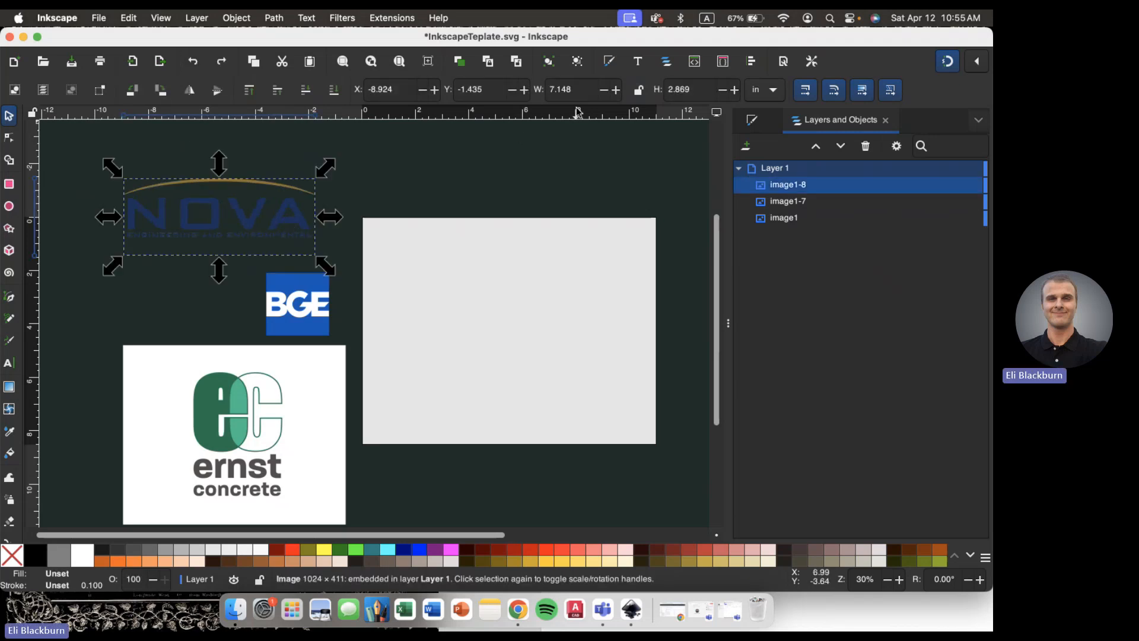
left_click(638, 90)
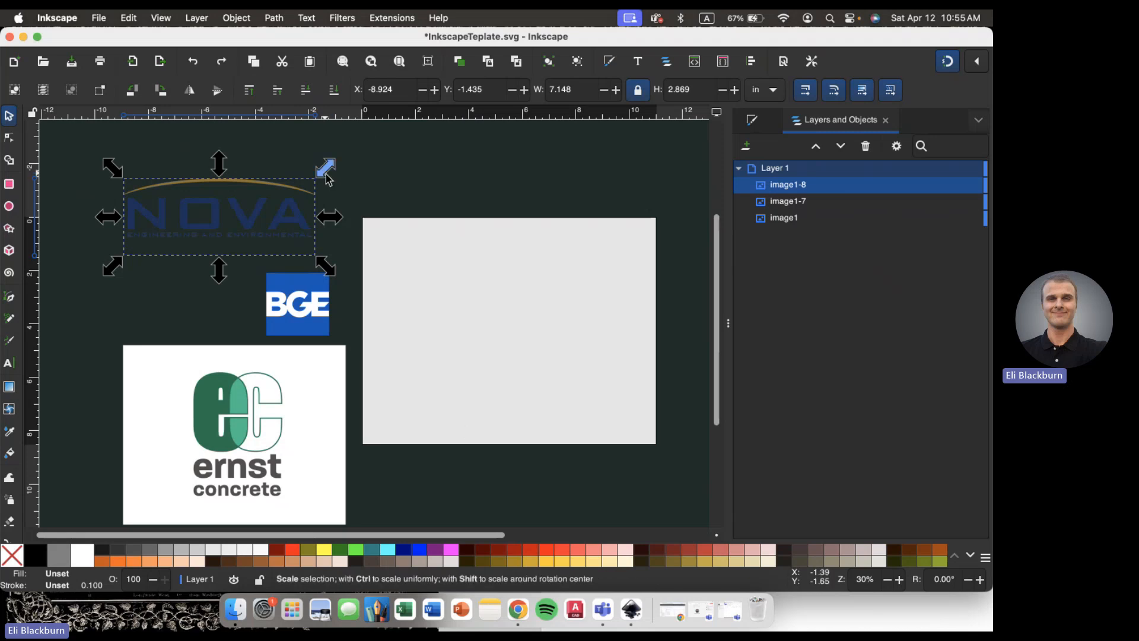
- Scale the NOVA logo up proportionally to about 7.55 by 3.03 in
left_click_drag(328, 175, 341, 172)
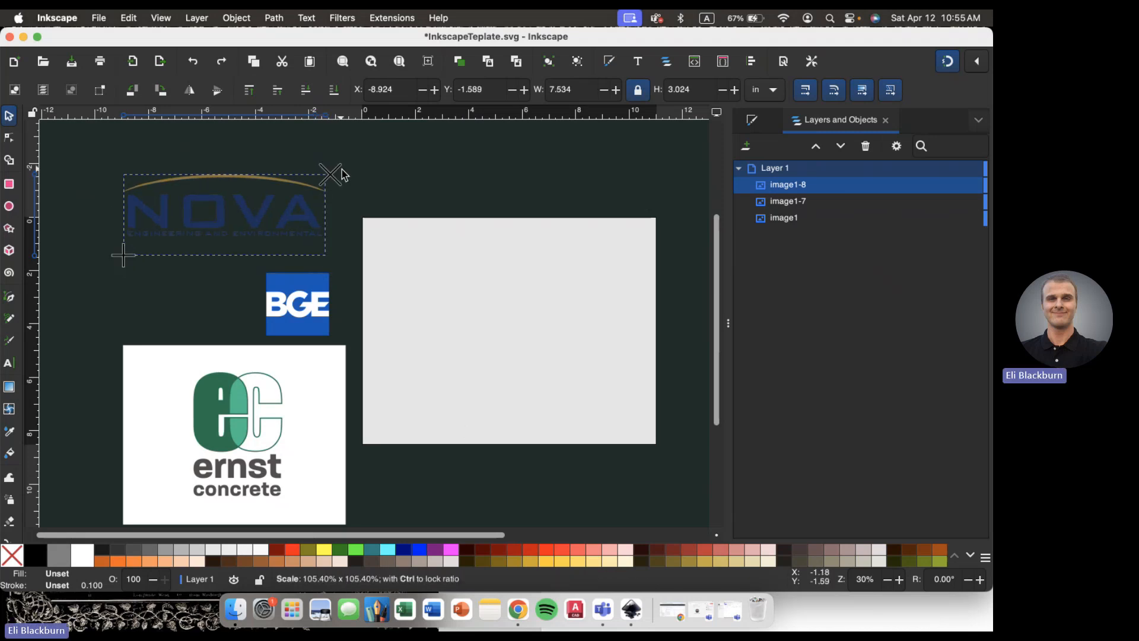
mouse_move(342, 169)
left_mouse_down()
mouse_move(291, 198)
mouse_move(353, 172)
mouse_move(311, 196)
mouse_move(228, 183)
mouse_move(360, 178)
mouse_move(252, 205)
mouse_move(389, 176)
left_mouse_up()
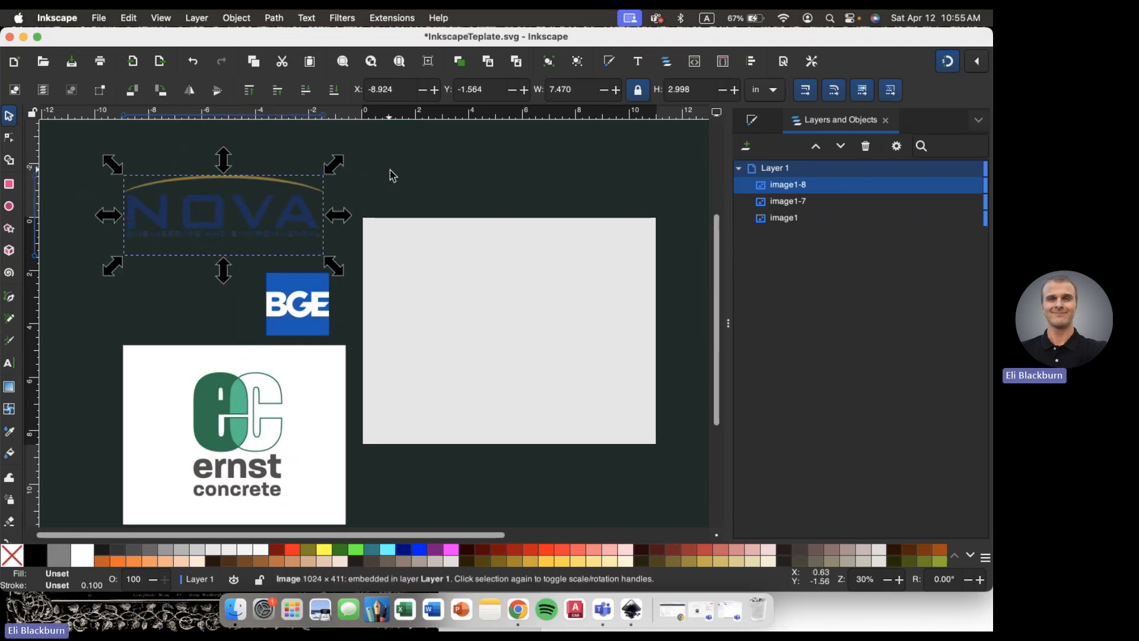
mouse_move(336, 214)
left_mouse_down()
mouse_move(265, 224)
mouse_move(368, 226)
mouse_move(320, 224)
mouse_move(349, 230)
left_mouse_up()
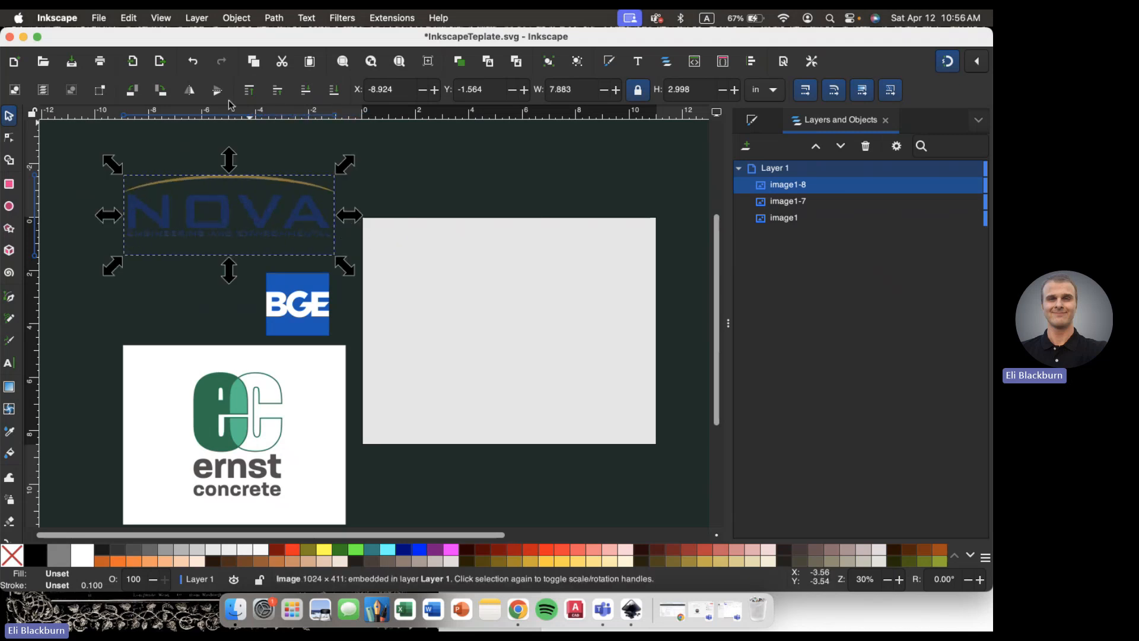
key("super+z")
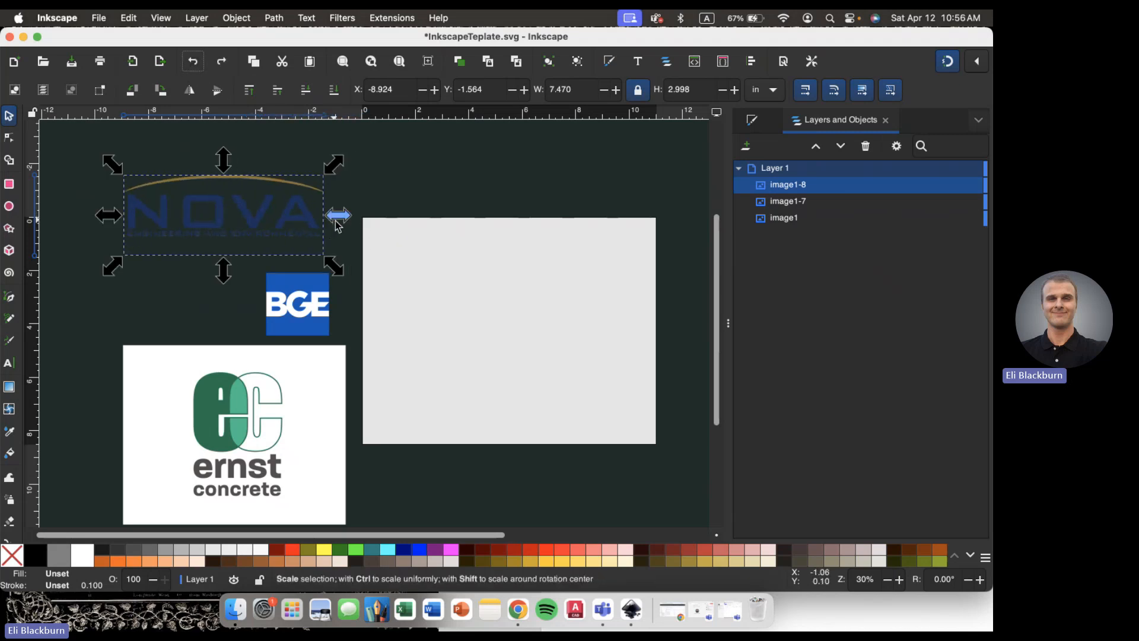
key("alt")
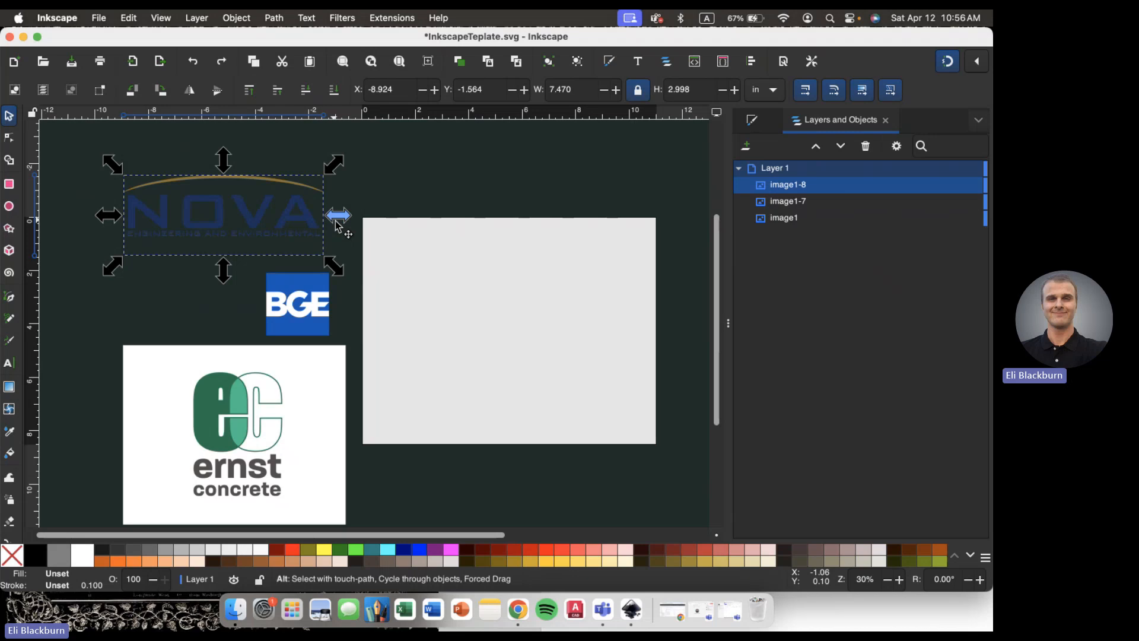
mouse_move(335, 221)
left_mouse_down()
mouse_move(285, 215)
mouse_move(415, 216)
mouse_move(249, 215)
mouse_move(327, 220)
mouse_move(270, 219)
mouse_move(339, 204)
mouse_move(297, 208)
mouse_move(342, 207)
mouse_move(330, 228)
left_mouse_up()
- Scale the Ernst Concrete logo beside the page down proportionally to about 6.45 by 5.19 in
left_click(211, 399)
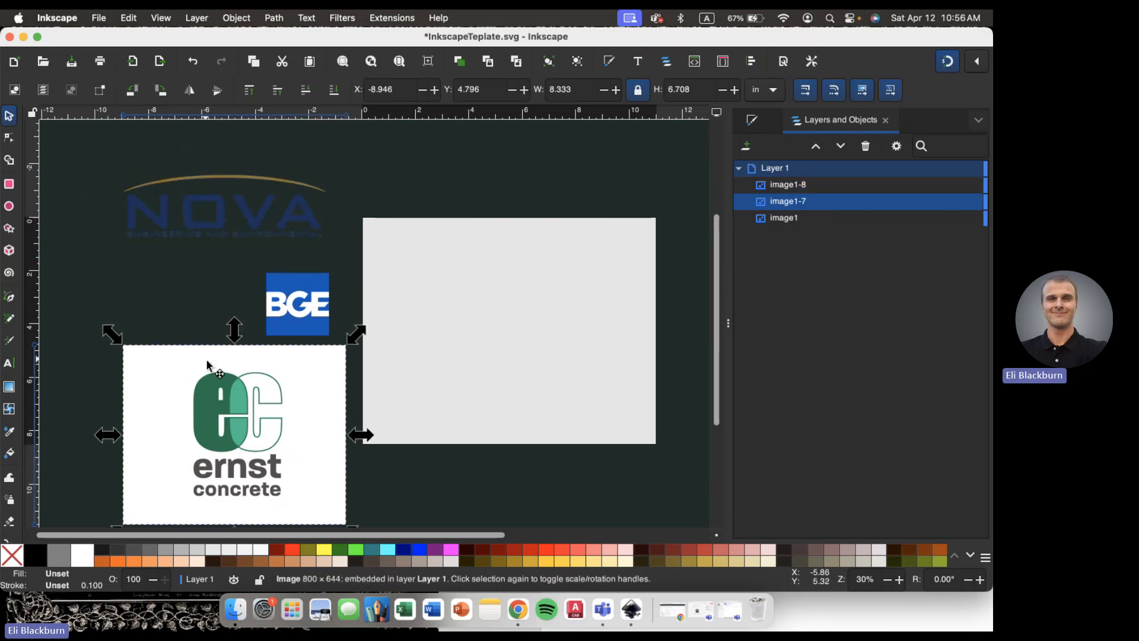
scroll(210, 400, "down", 2)
left_click_drag(136, 390, 181, 386)
scroll(229, 237, "up", 1)
- Enlarge the BGE logo proportionally to about 3.62 by 3.62 in
left_click(287, 219)
left_click(296, 261)
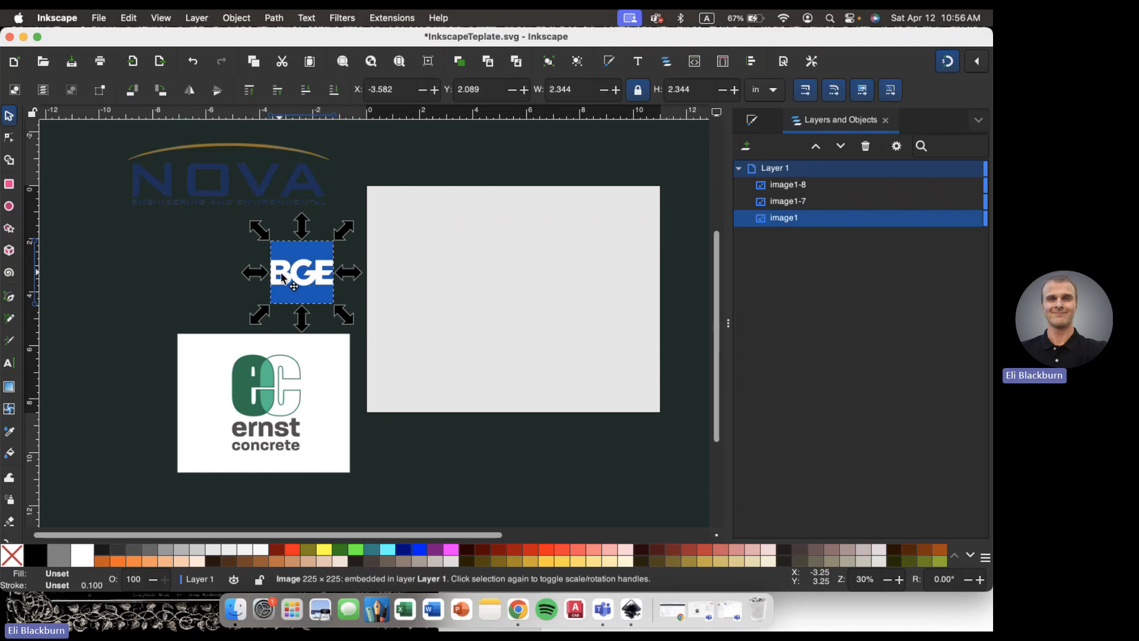
left_click_drag(256, 272, 233, 276)
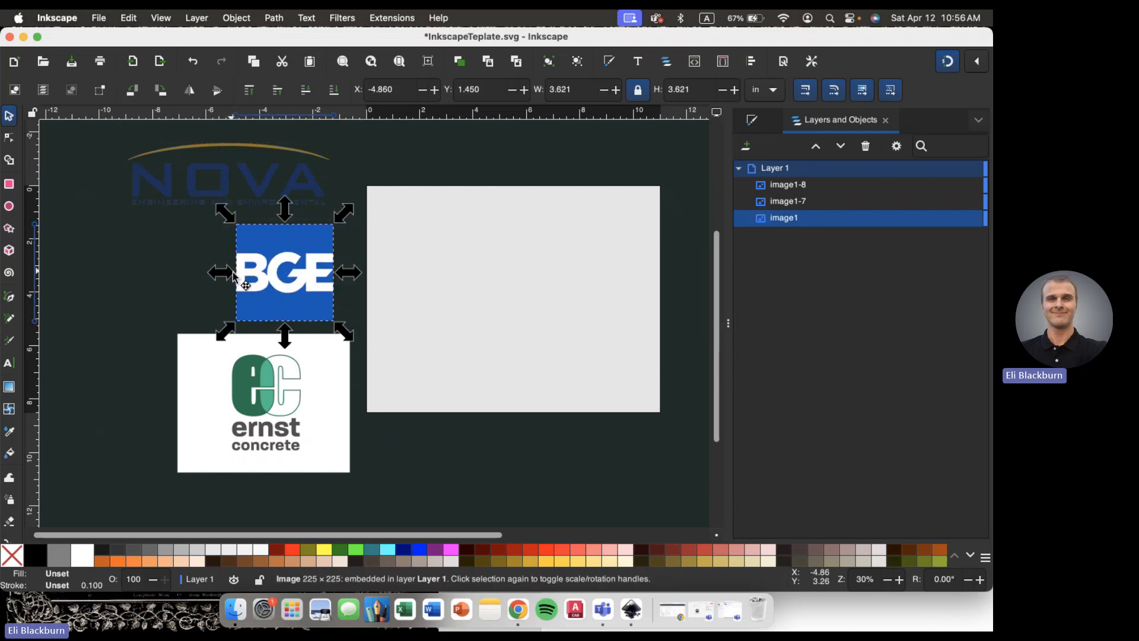
- Move the logos onto the page: NOVA across the upper part, BGE below it on the left, Ernst Concrete on the right
left_click(229, 184)
left_click_drag(253, 182, 549, 250)
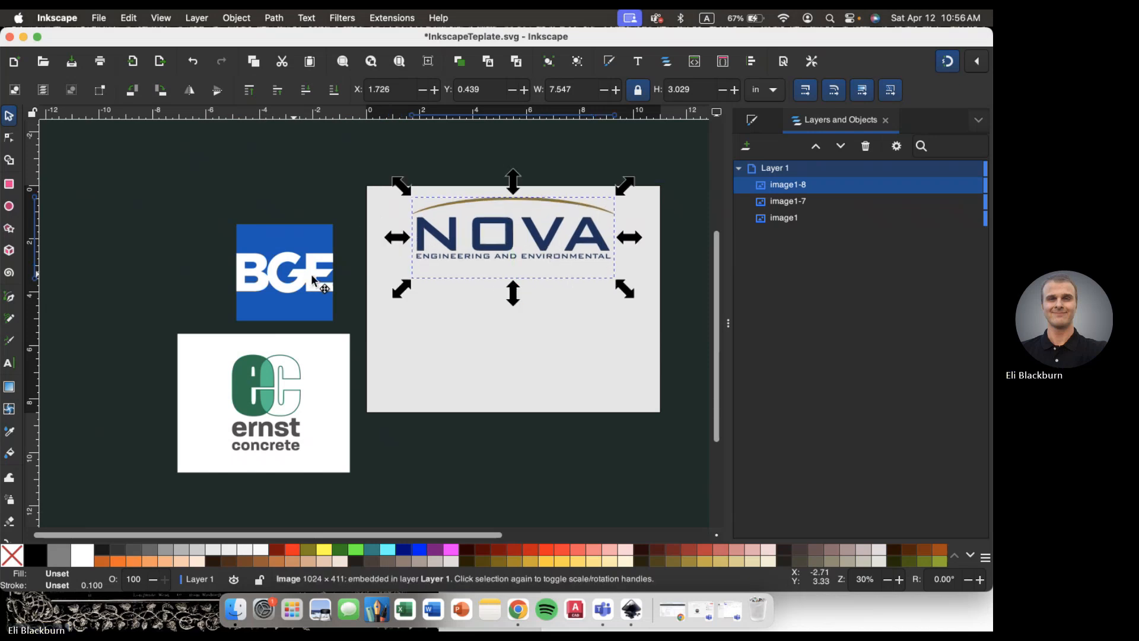
left_click_drag(303, 281, 450, 349)
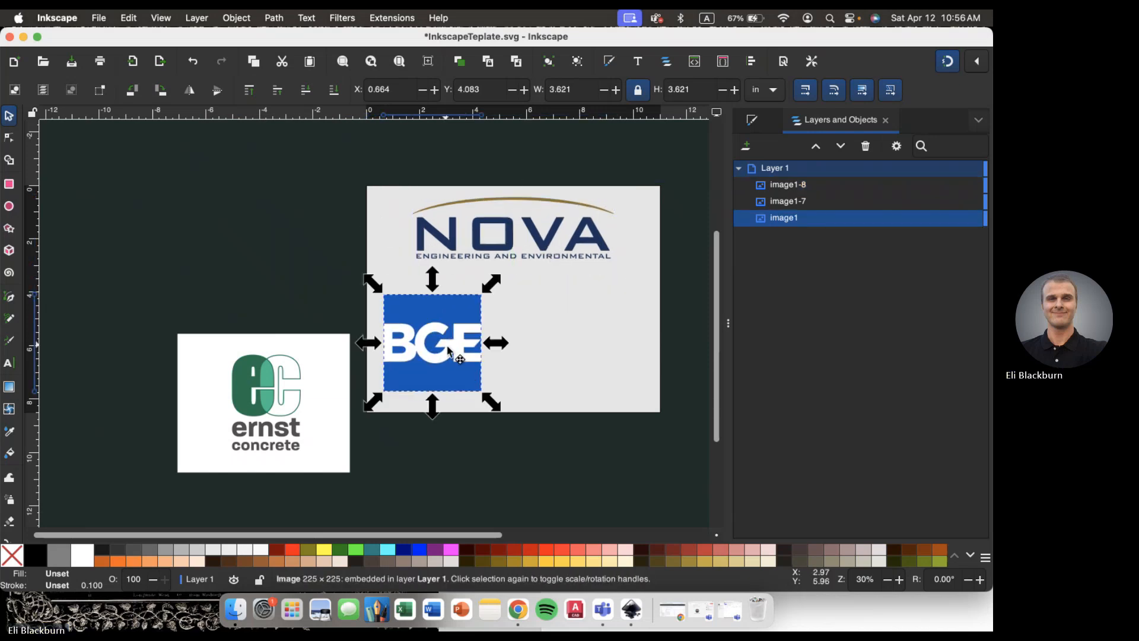
left_click_drag(263, 408, 578, 365)
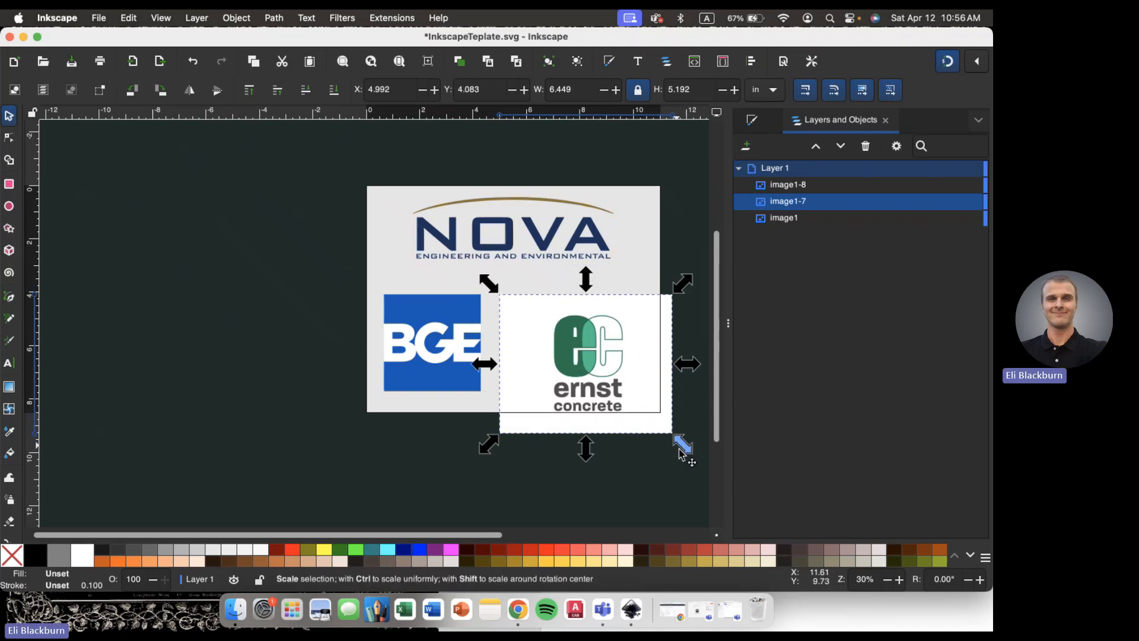
- Scale the Ernst Concrete logo down proportionally to about 4.62 by 3.72 in so it fits inside the page
left_click_drag(682, 447, 652, 406)
scroll(651, 407, "right", 4)
scroll(650, 407, "up", 1)
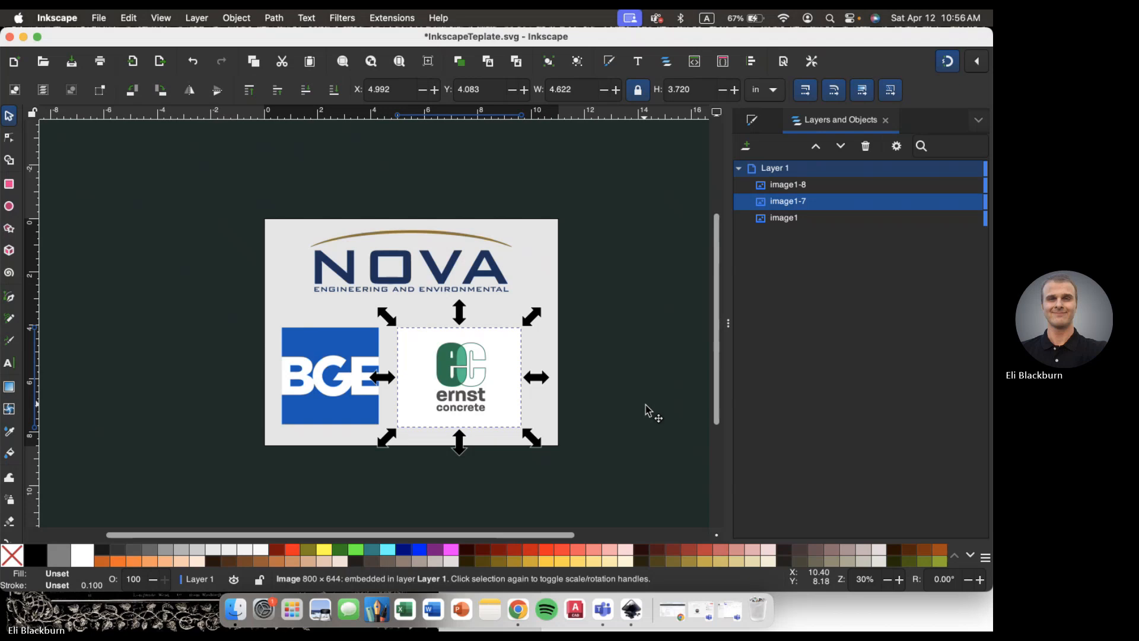
left_click(645, 404)
- Shift the Ernst Concrete and BGE logos slightly right and down on the page, with BGE at about X 0.91, Y 4.25 in
scroll(643, 404, "up", 3)
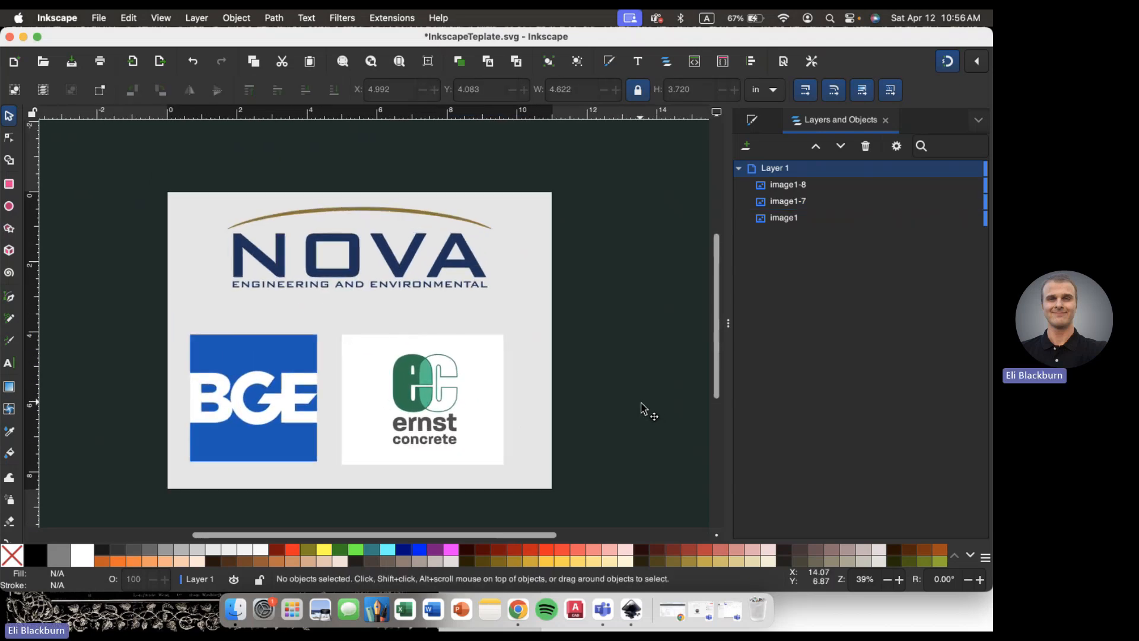
scroll(642, 410, "up", 2)
scroll(642, 409, "left", 4)
scroll(641, 409, "up", 1)
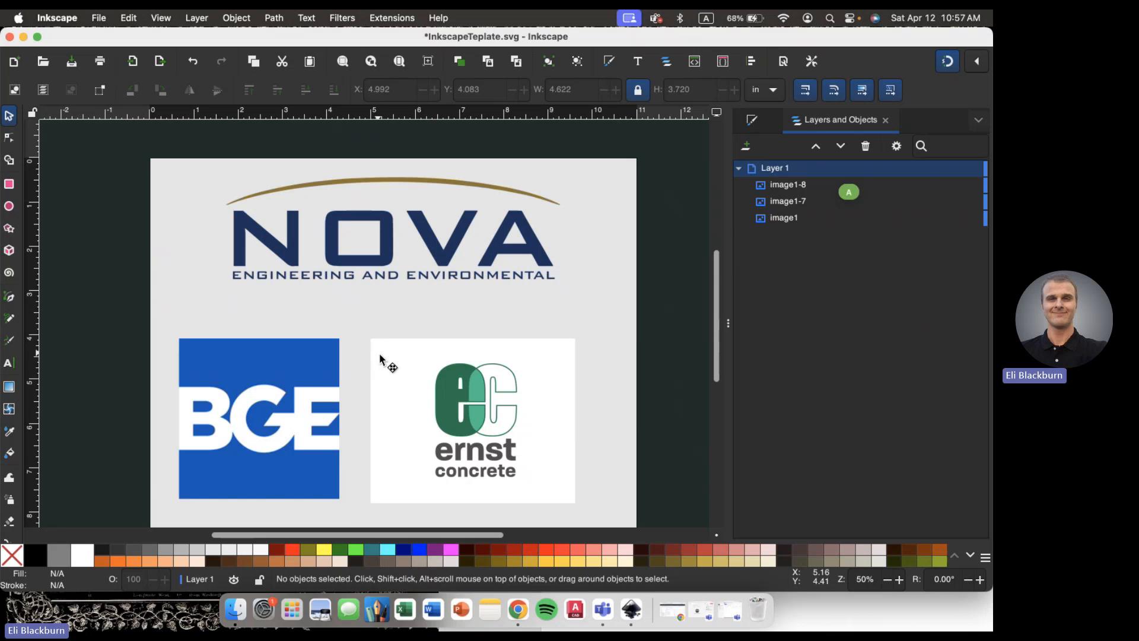
left_click_drag(401, 370, 423, 377)
left_click(264, 398)
left_click_drag(264, 397, 269, 364)
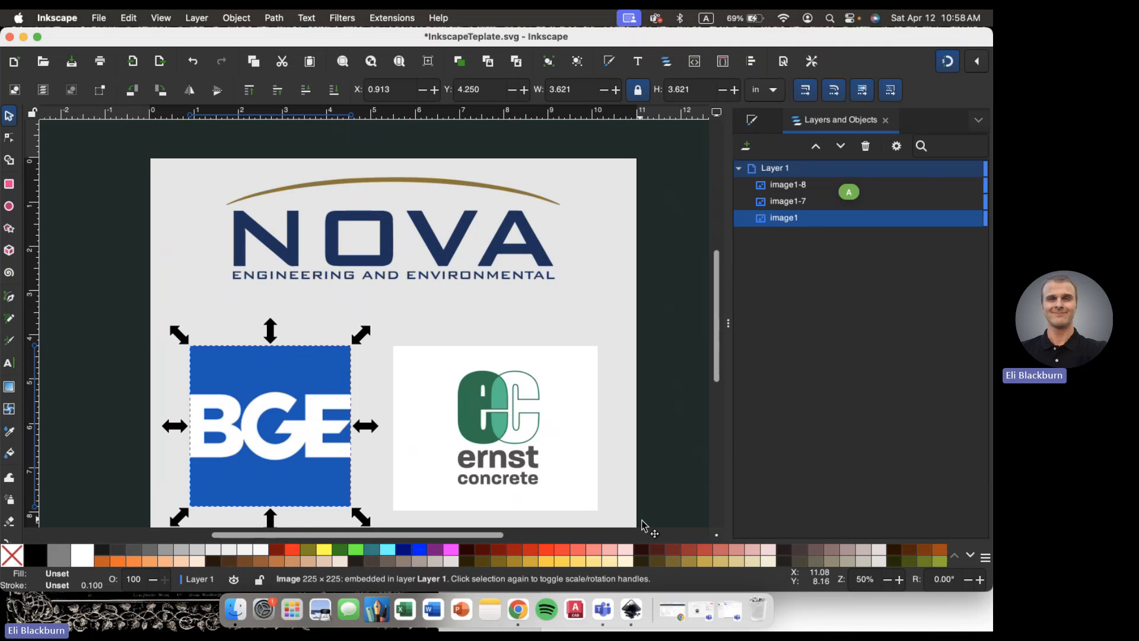
left_click(110, 198)
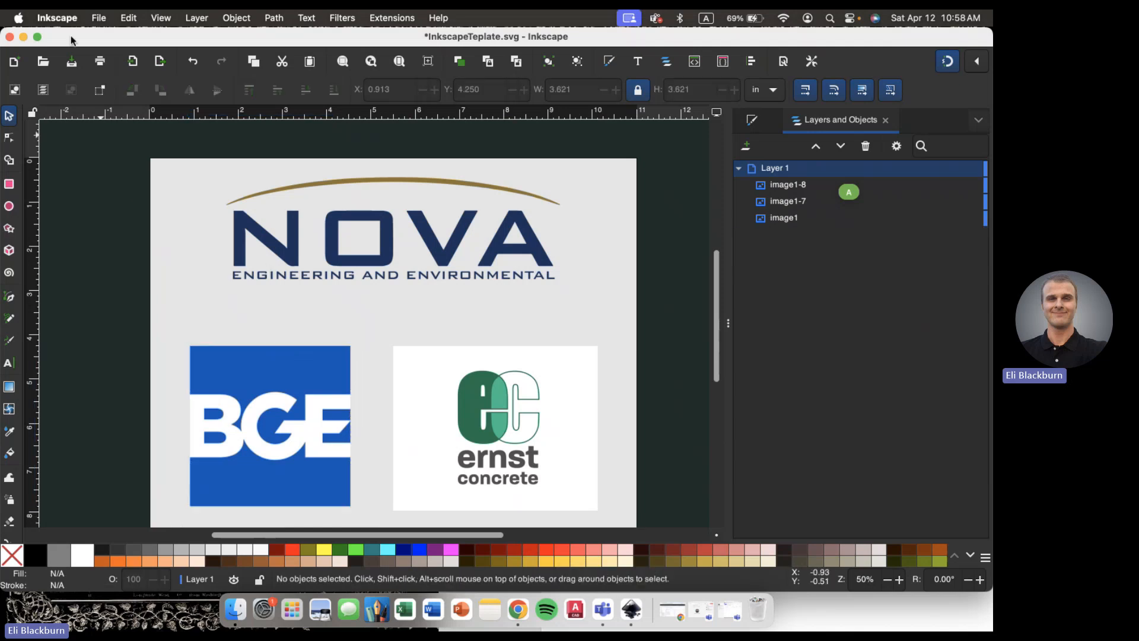
- Import images.png from the Design Class folder as a second BGE logo over the Ernst Concrete logo, and delete that copy
left_click(99, 18)
left_click(119, 191)
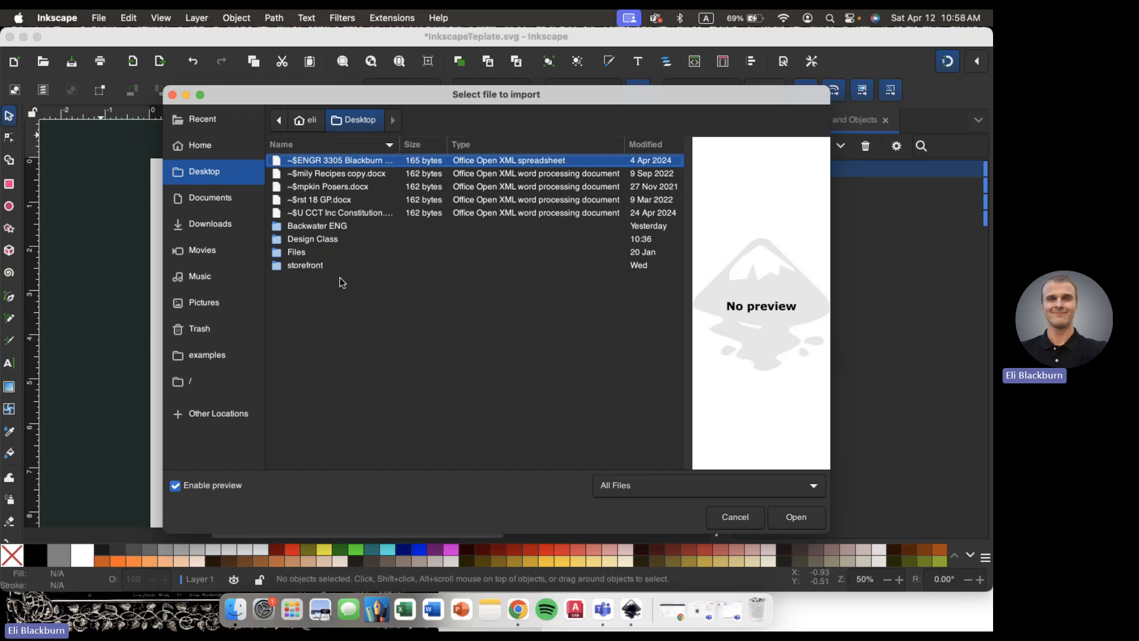
double_click(326, 240)
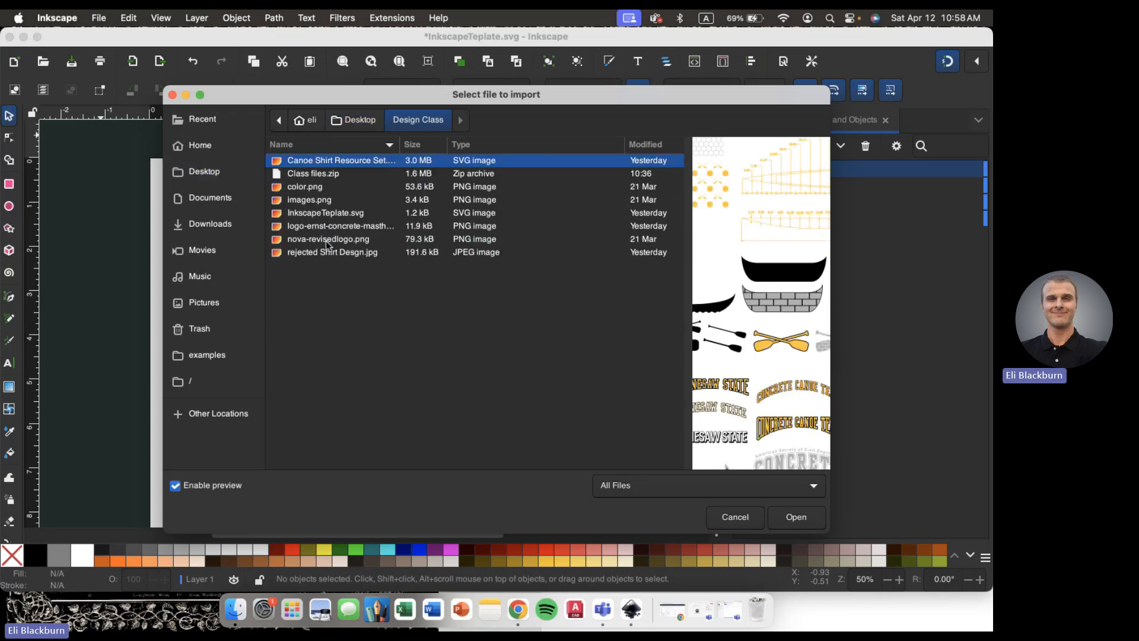
left_click(319, 199)
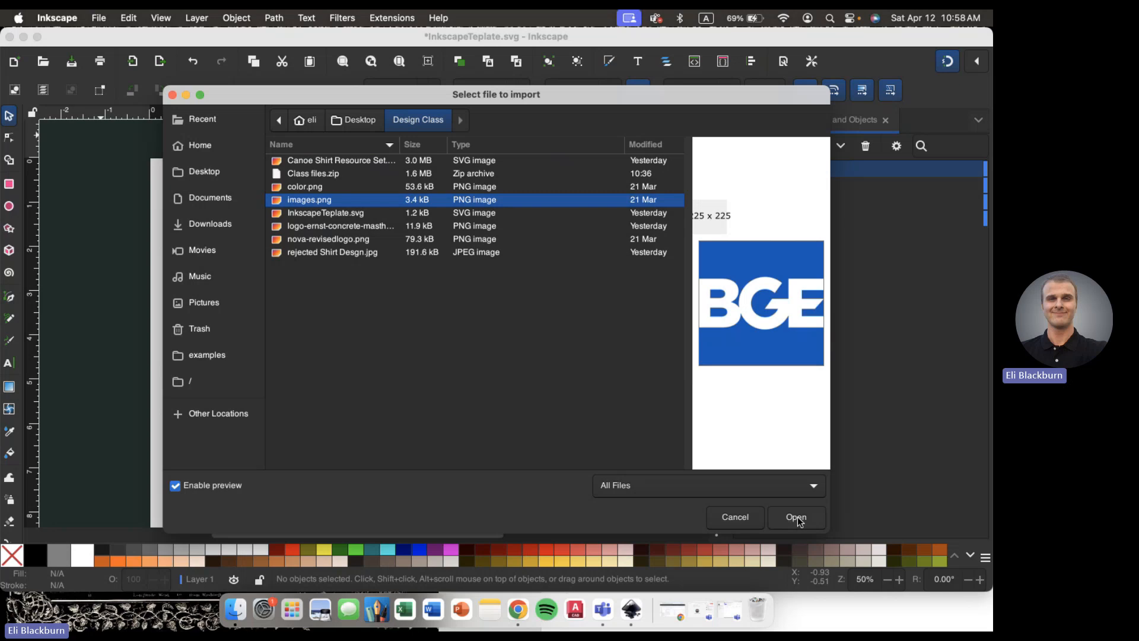
left_click(797, 516)
left_click_drag(379, 332, 536, 347)
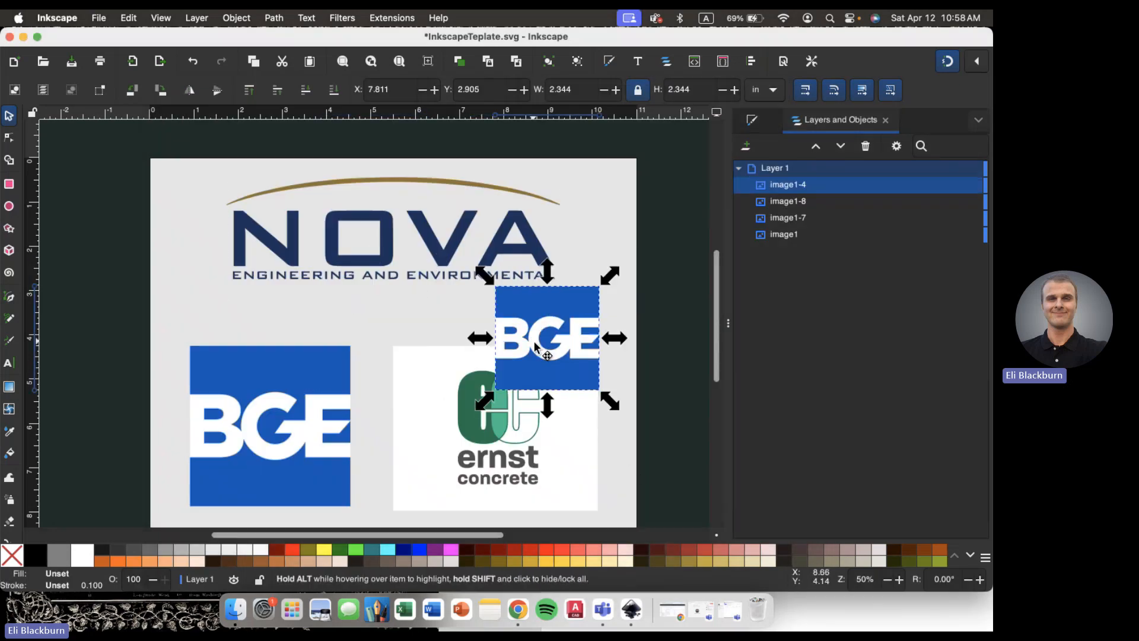
key("Delete")
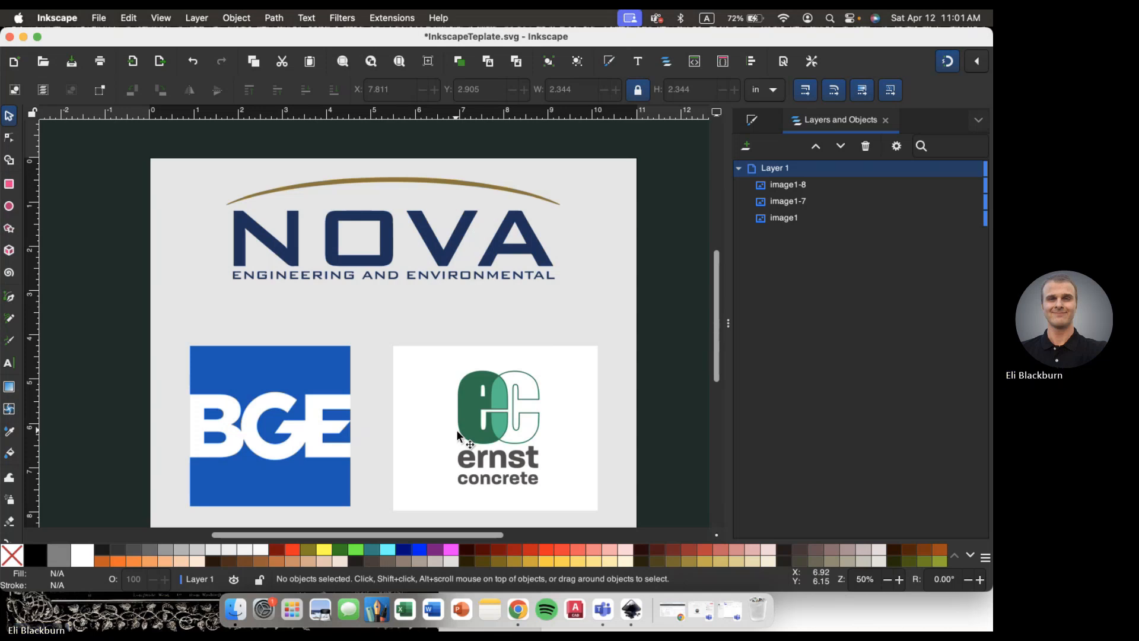
- Preview the Brilliance color filter live on the NOVA logo with its lightness set to 10
left_click(321, 396)
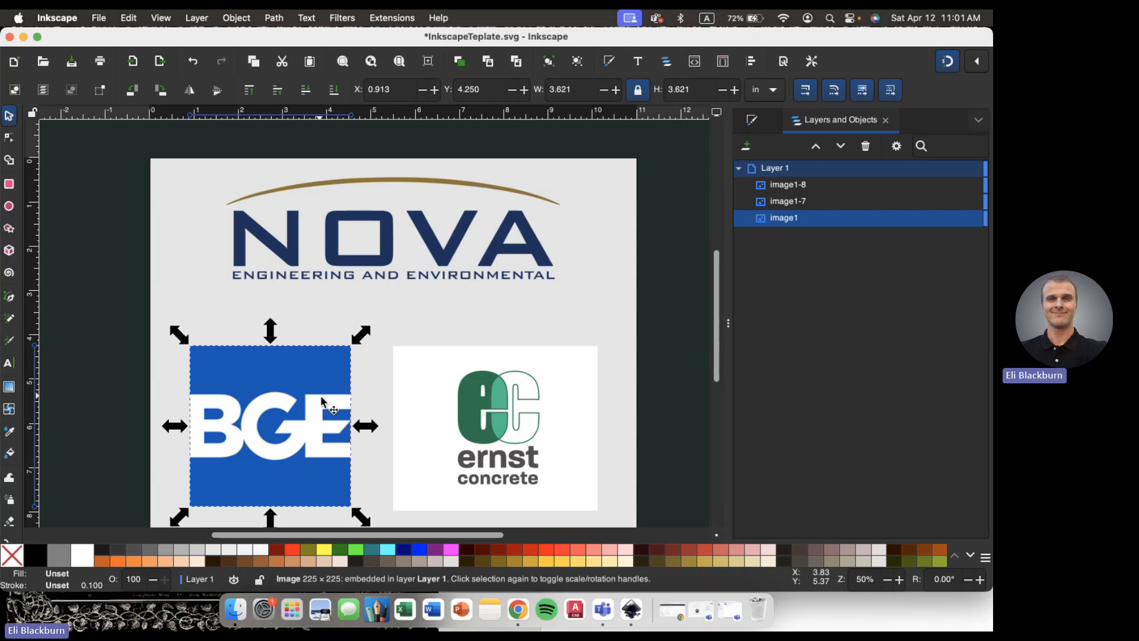
scroll(321, 397, "down", 1)
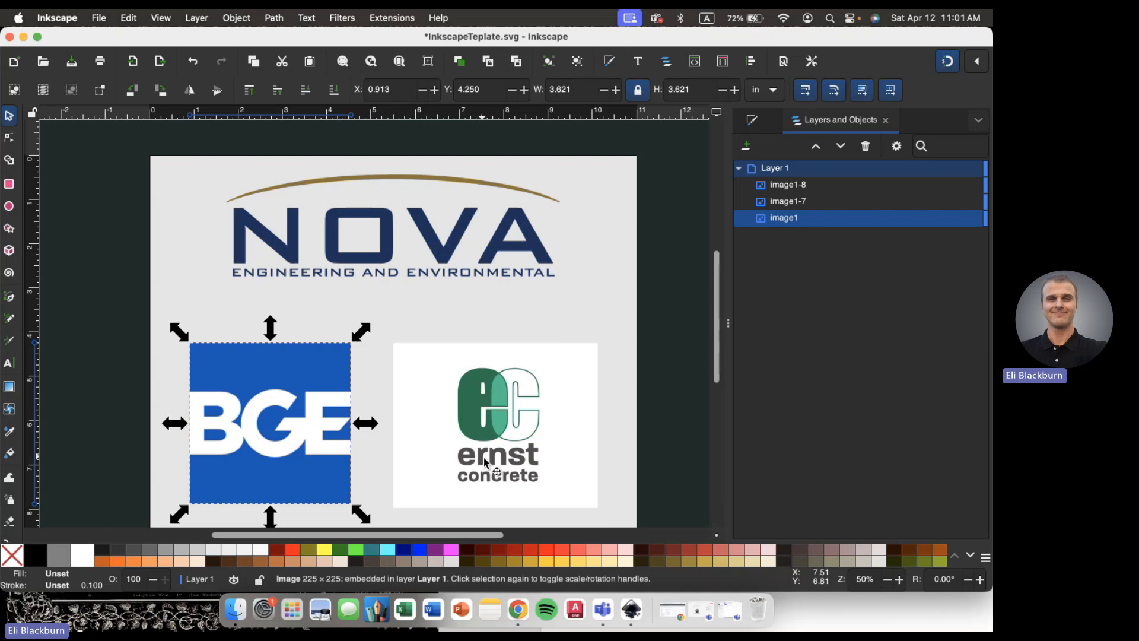
left_click(392, 230)
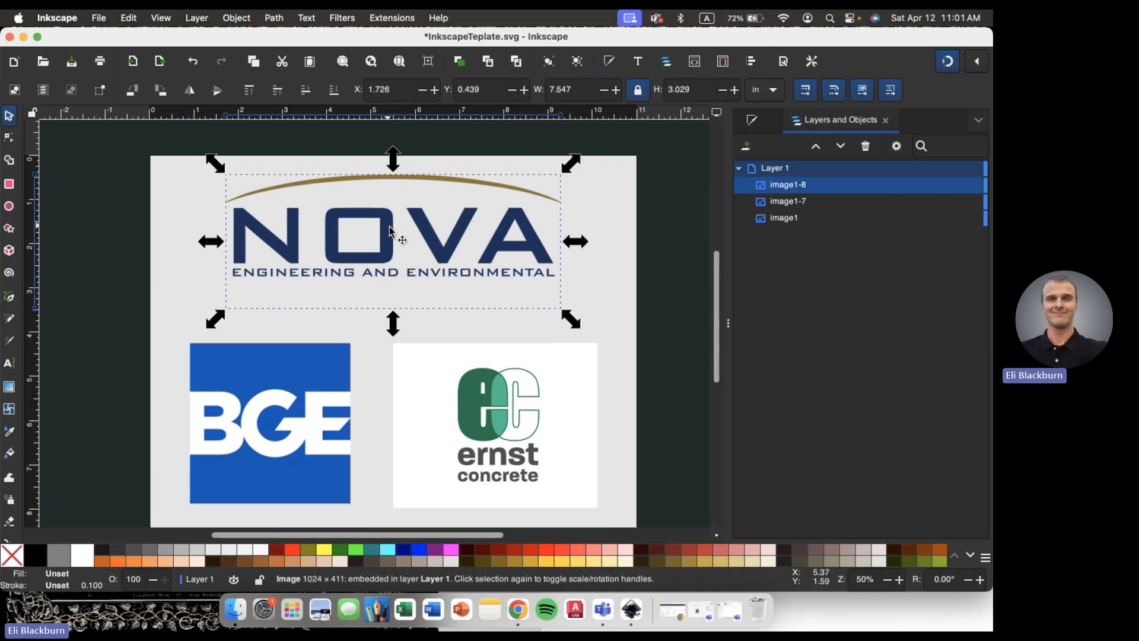
left_click(341, 18)
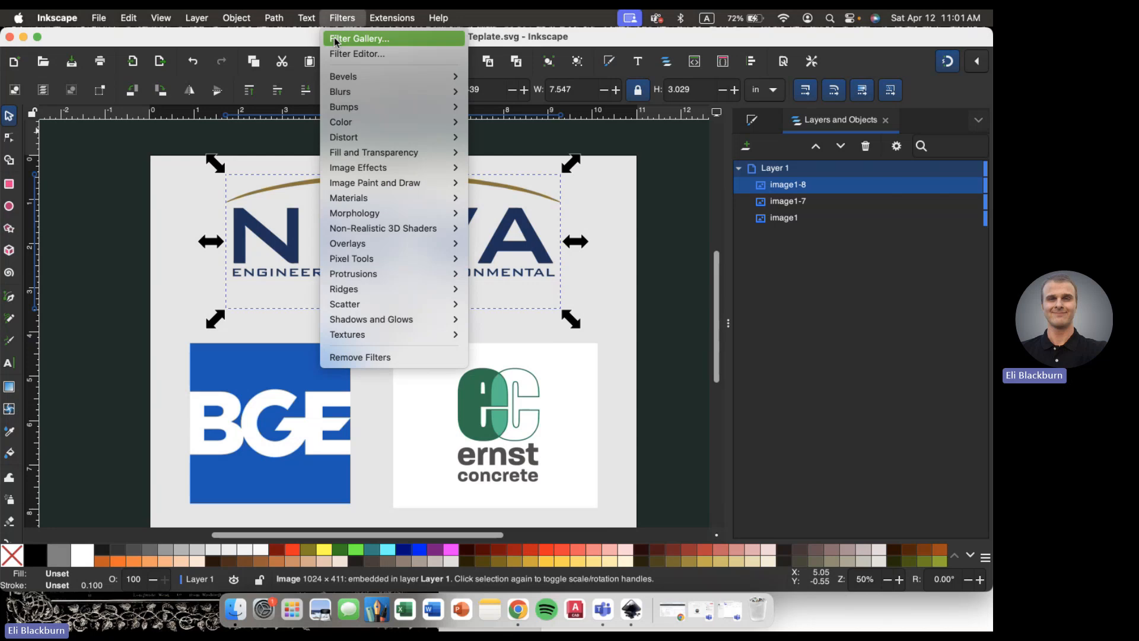
mouse_move(323, 273)
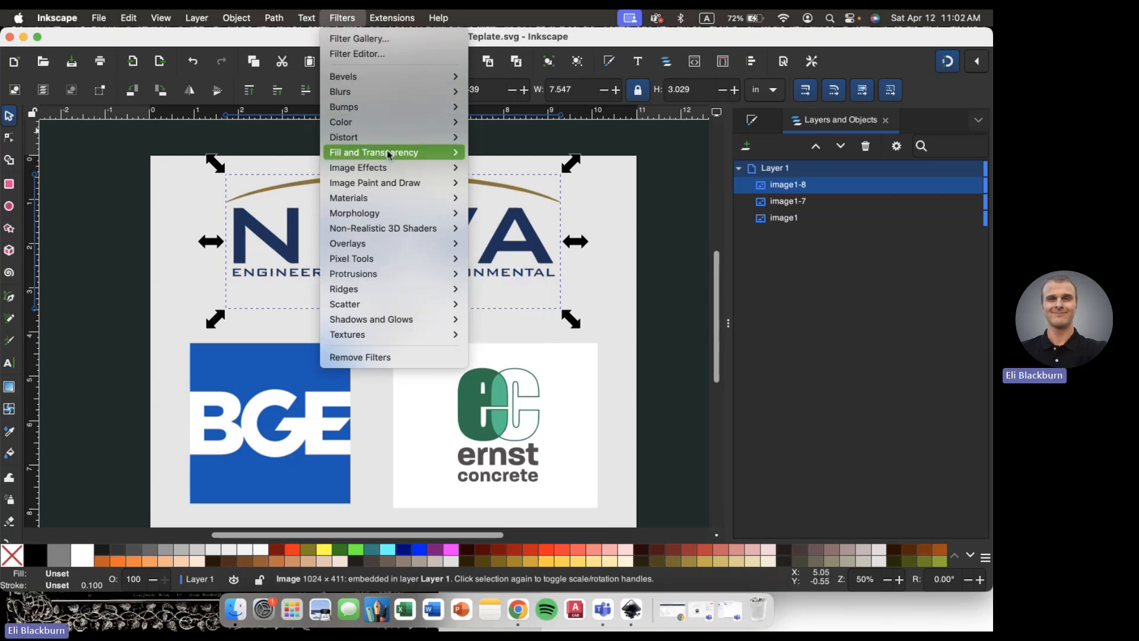
mouse_move(390, 125)
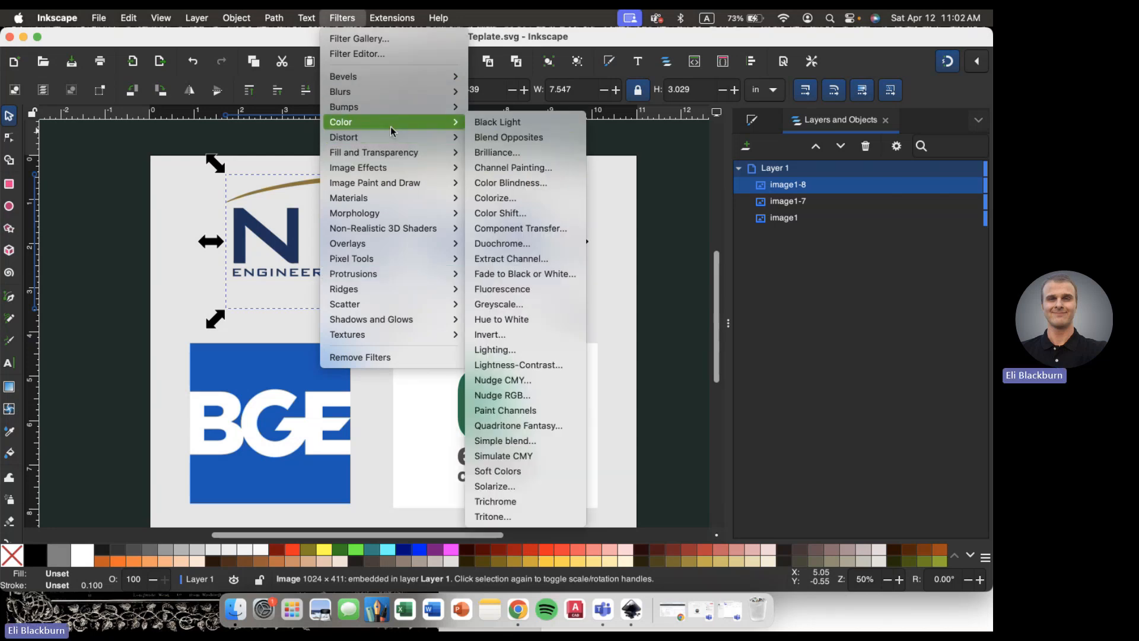
left_click(482, 153)
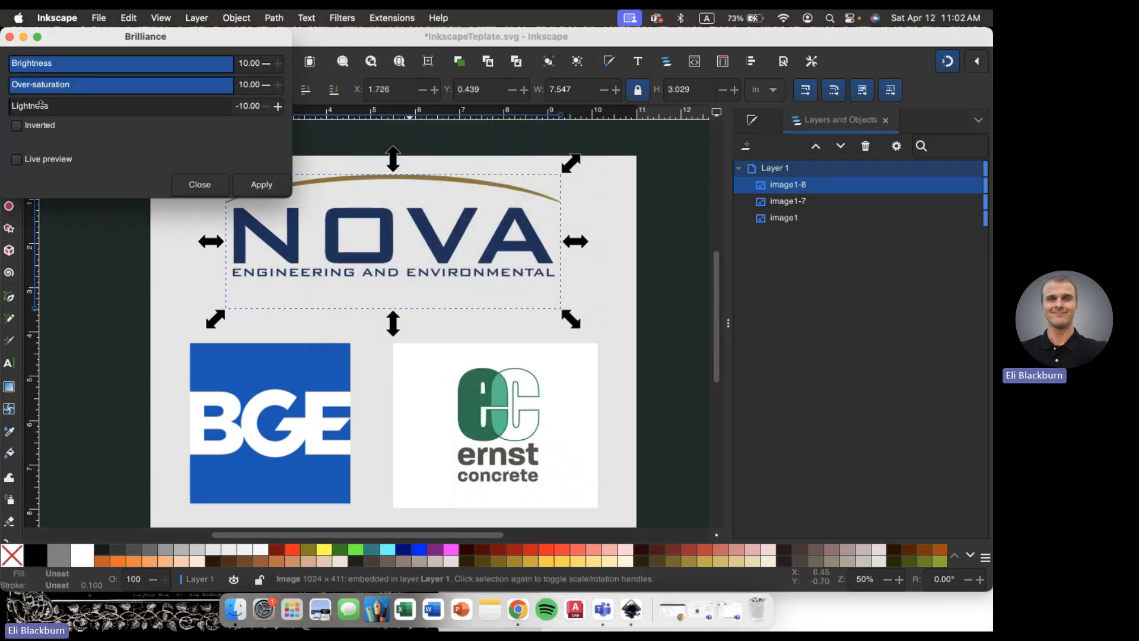
left_click_drag(29, 107, 235, 123)
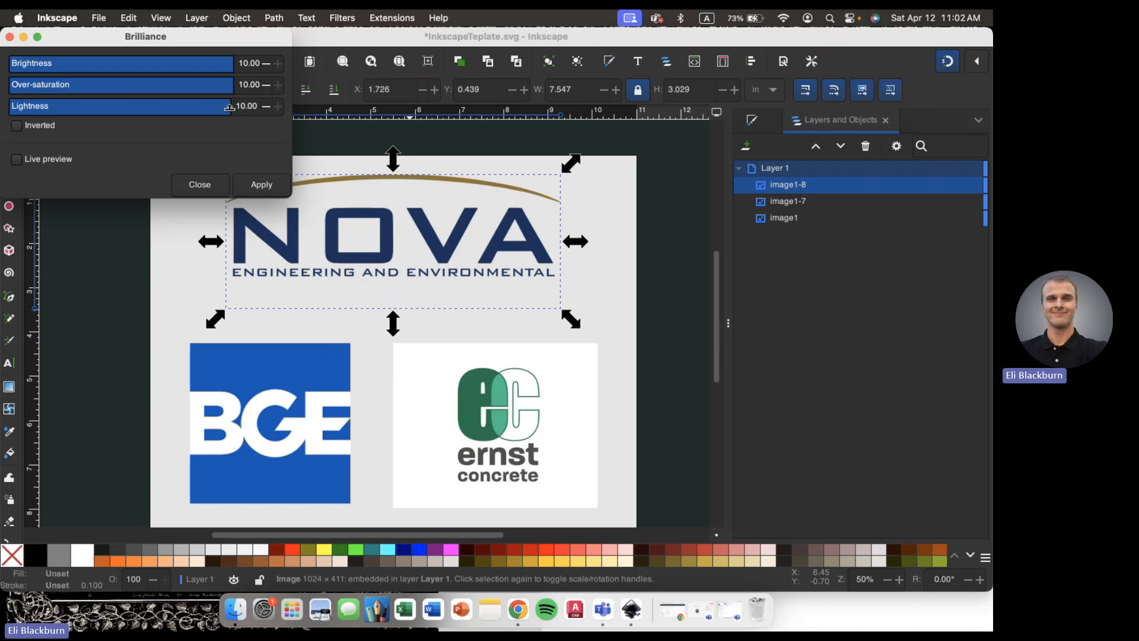
left_click(17, 159)
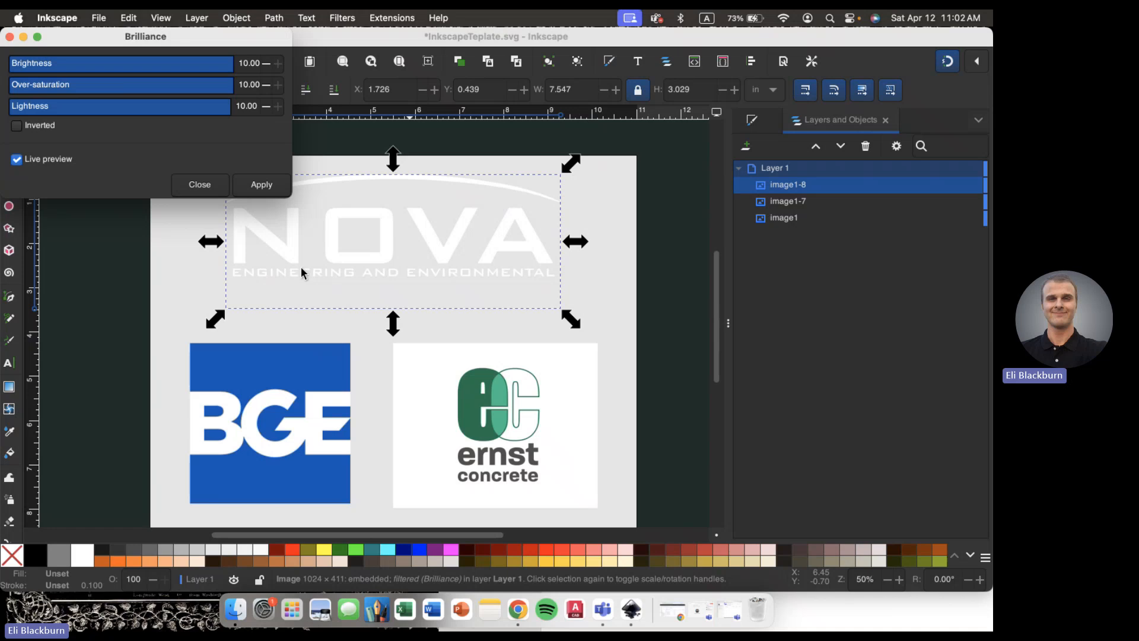
- Toggle the Brilliance filter's Inverted option on and off and close the filter without applying it
left_click(17, 126)
left_click(18, 126)
left_click(199, 185)
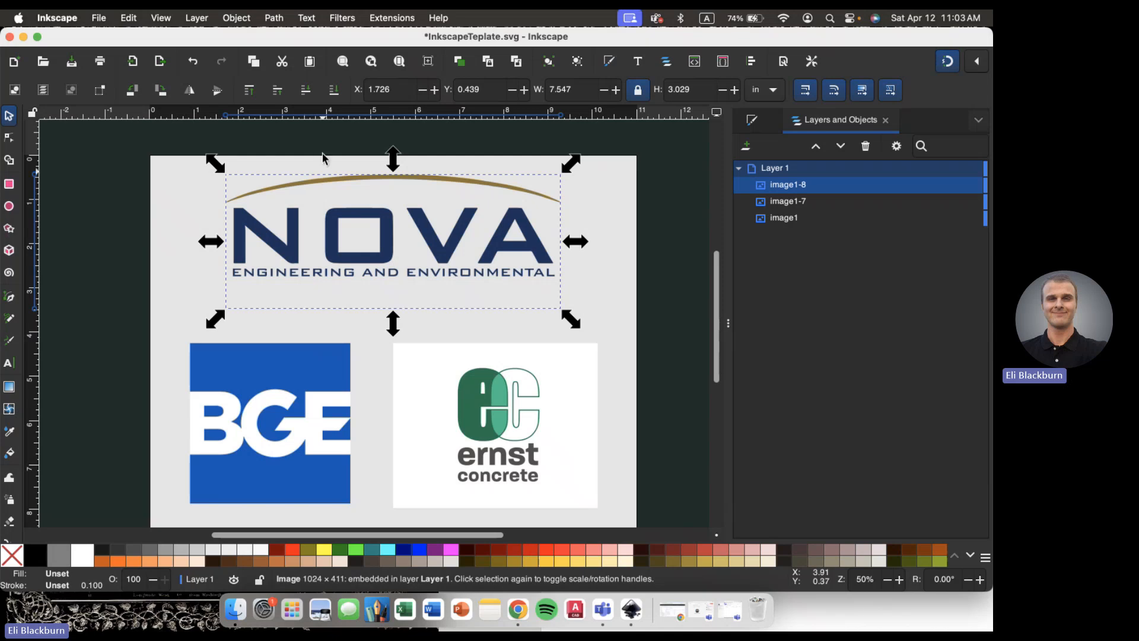
left_click(342, 18)
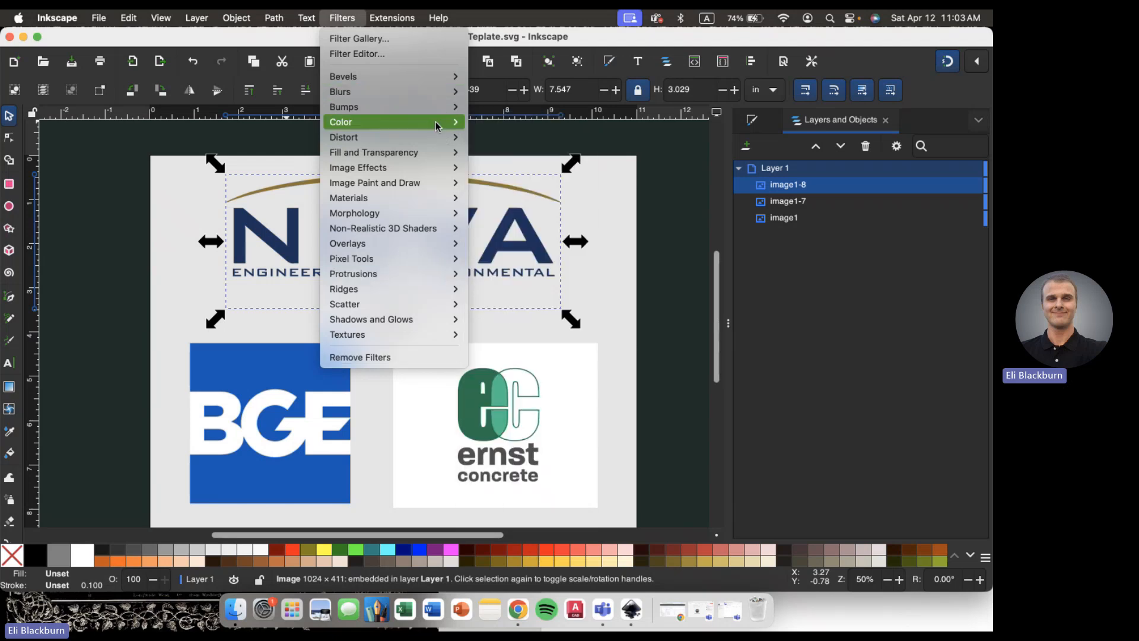
mouse_move(455, 122)
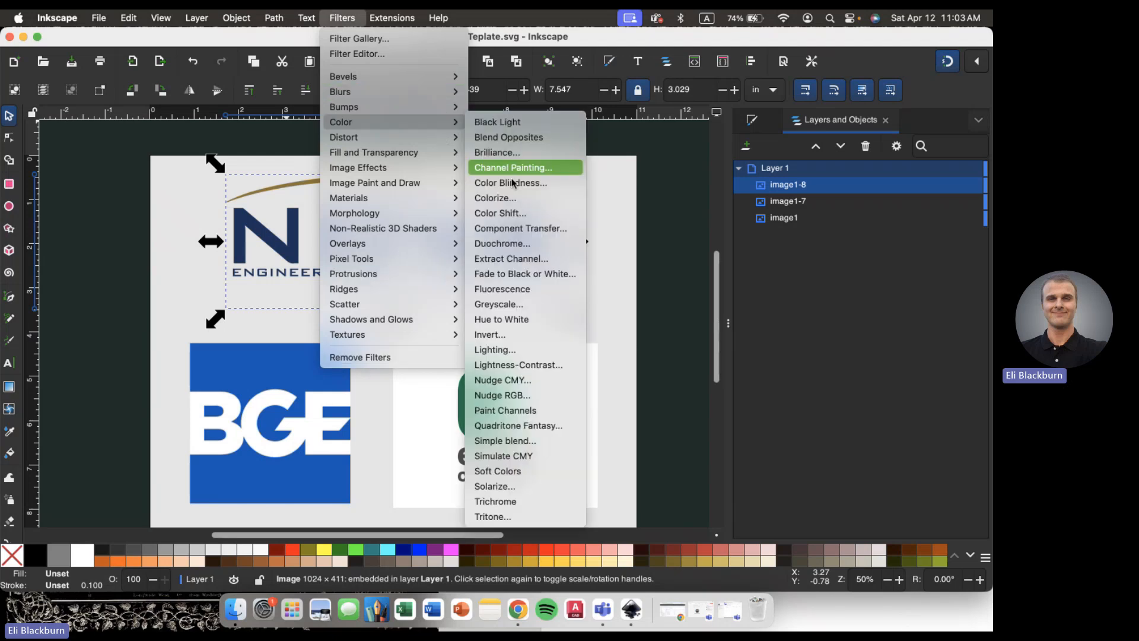
left_click(137, 164)
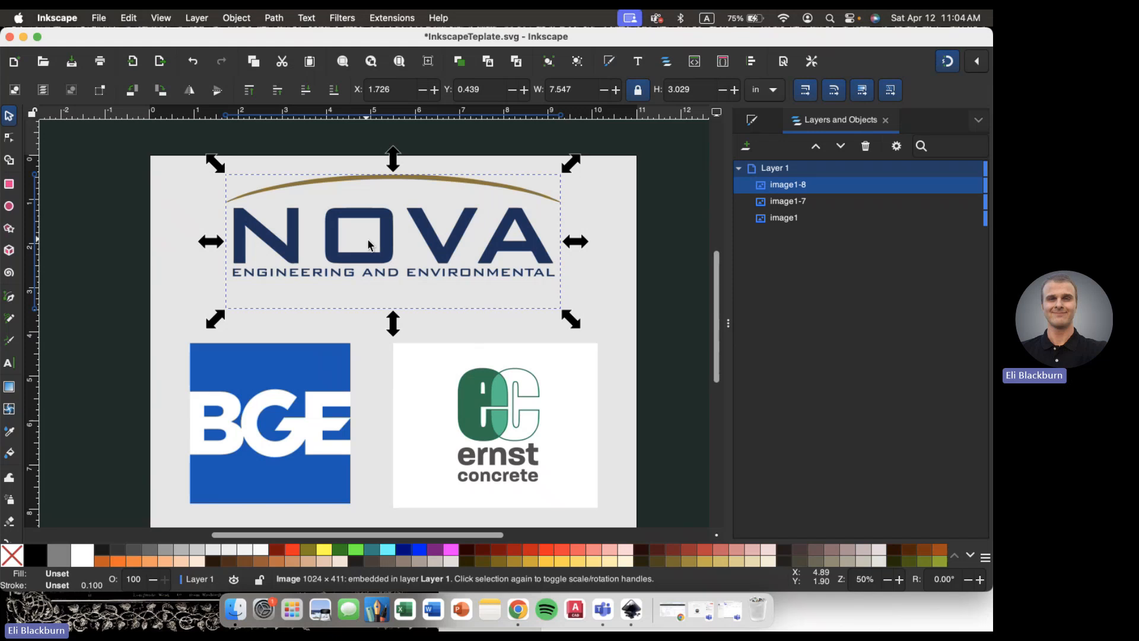
left_click(632, 264)
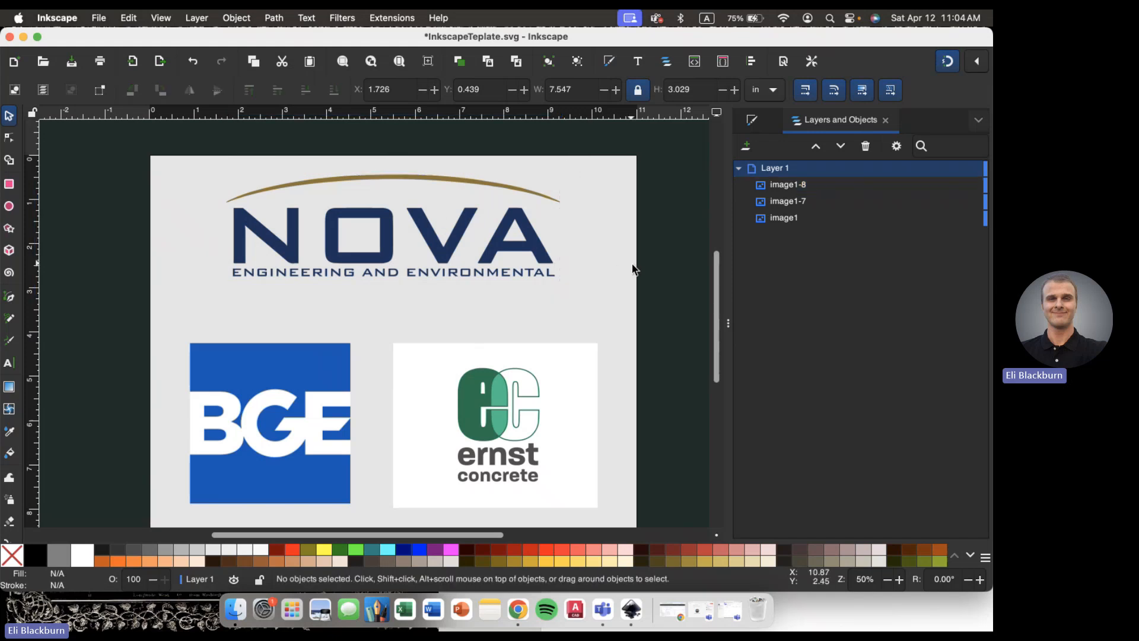
- Draw a rectangle about 1.8 by 3.1 in outside the page beside the NOVA logo, and delete it
left_click(524, 252)
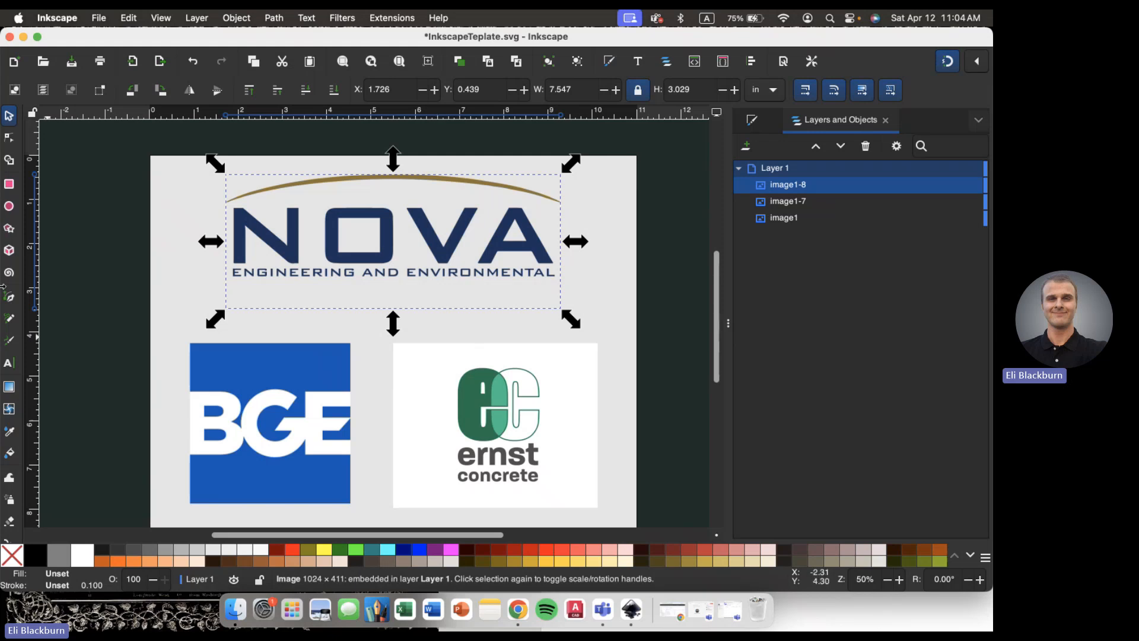
left_click(9, 184)
left_click_drag(59, 173, 143, 314)
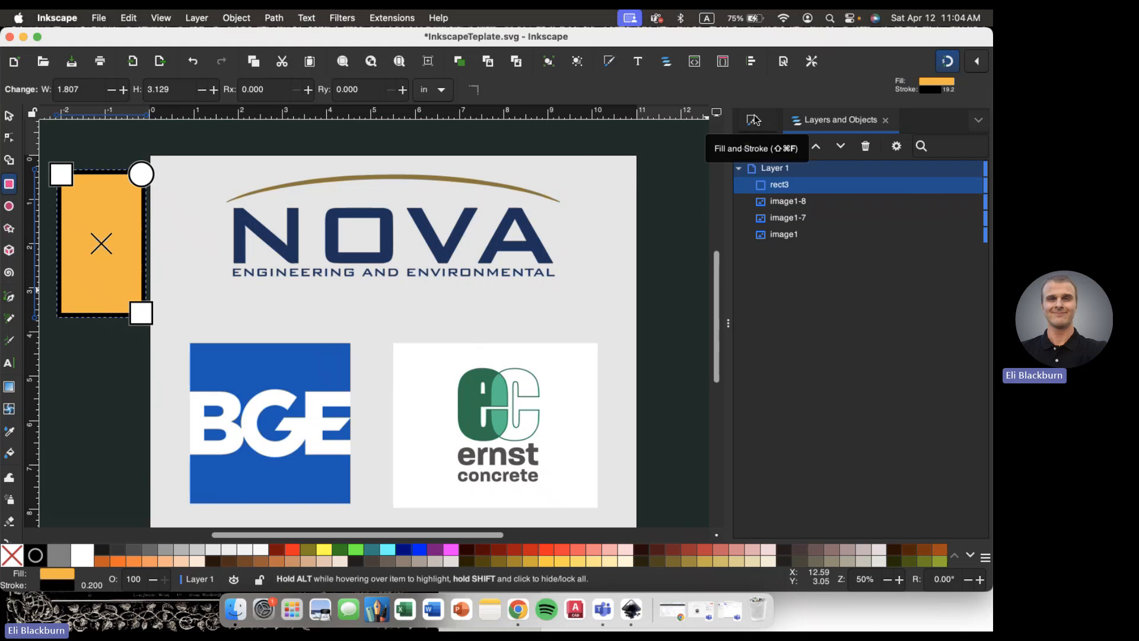
left_click(9, 116)
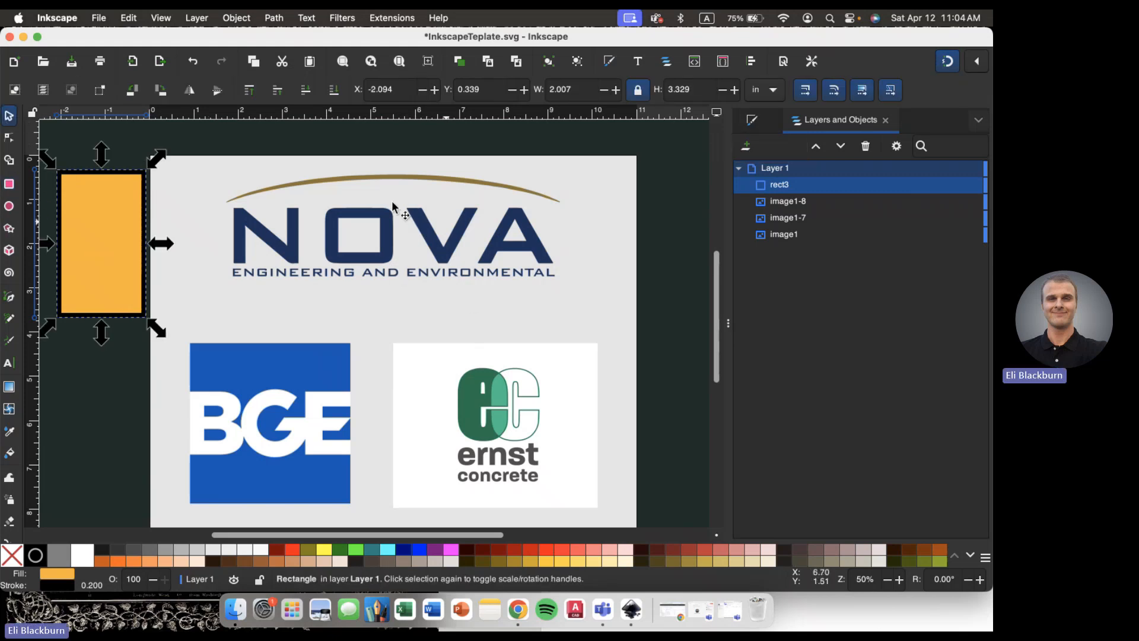
left_click(129, 286)
key("Delete")
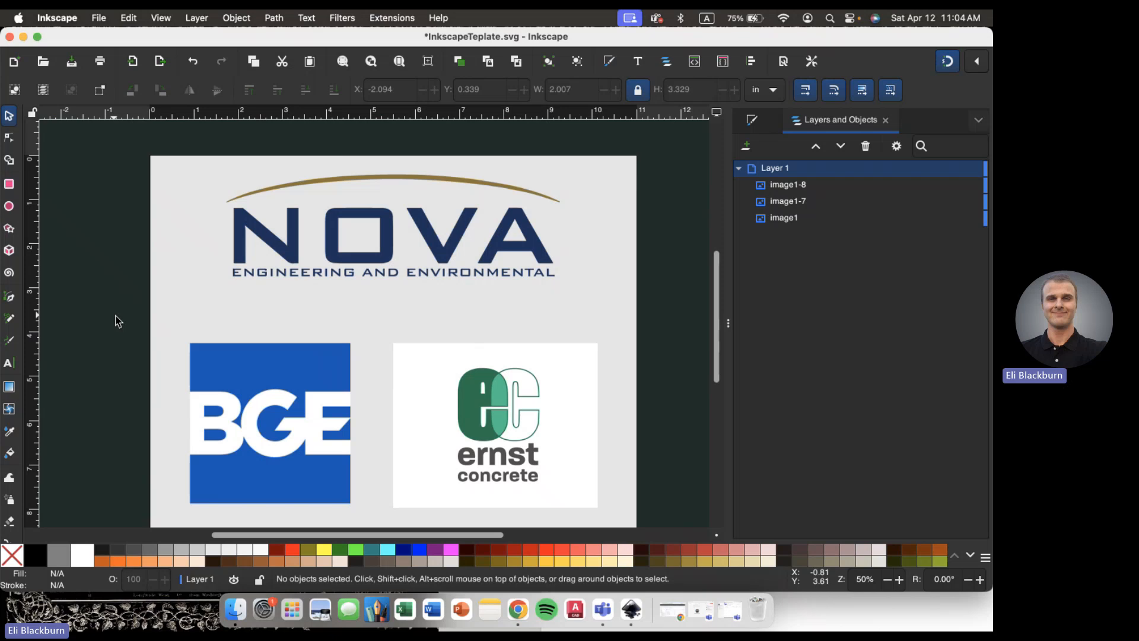
- Open the Trace Bitmap settings for the NOVA logo
scroll(80, 202, "right", 2)
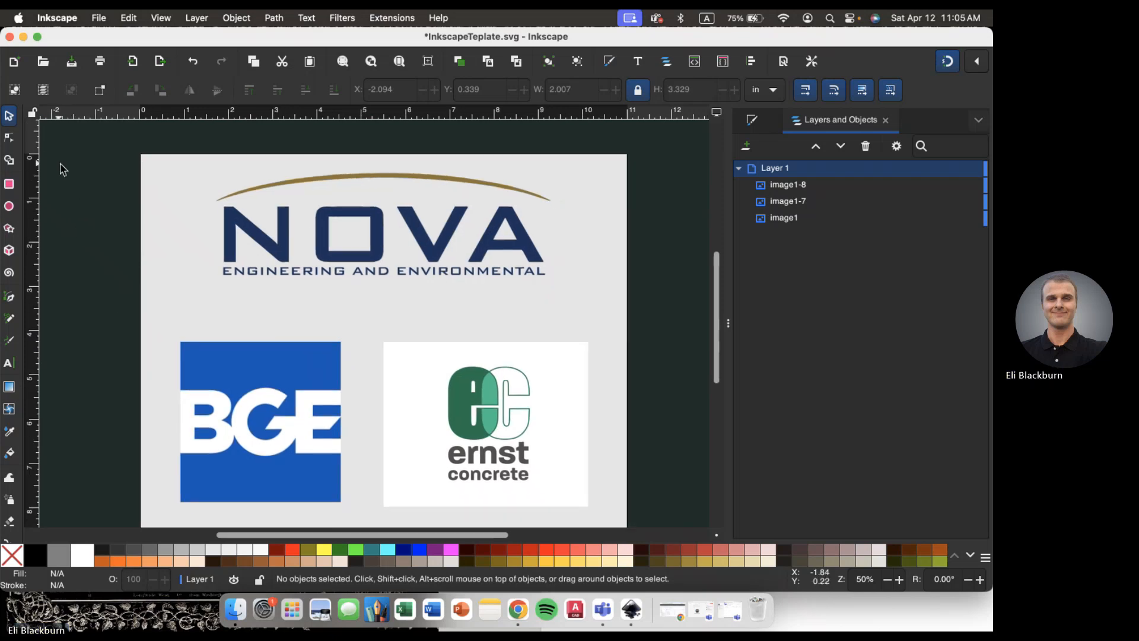
scroll(178, 206, "down", 2)
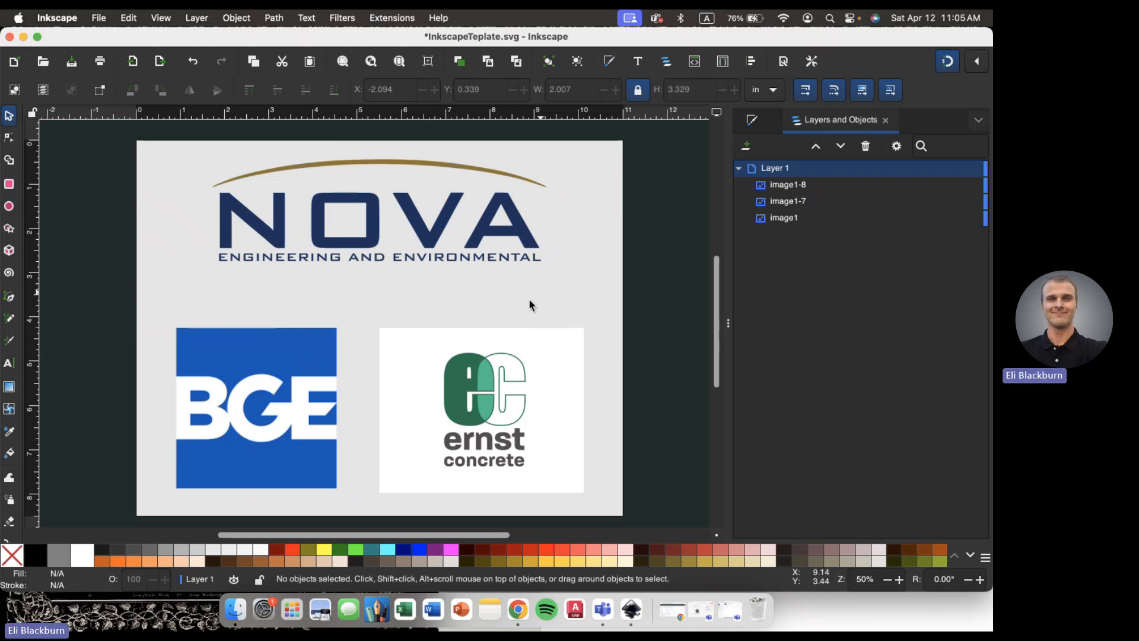
left_click(370, 231)
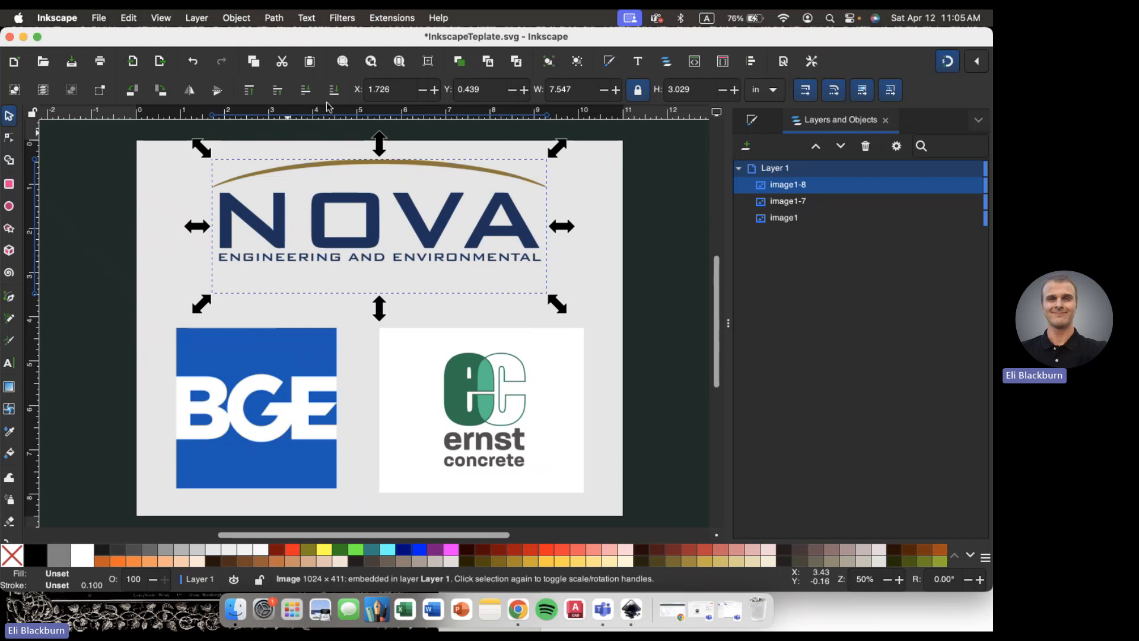
left_click(236, 18)
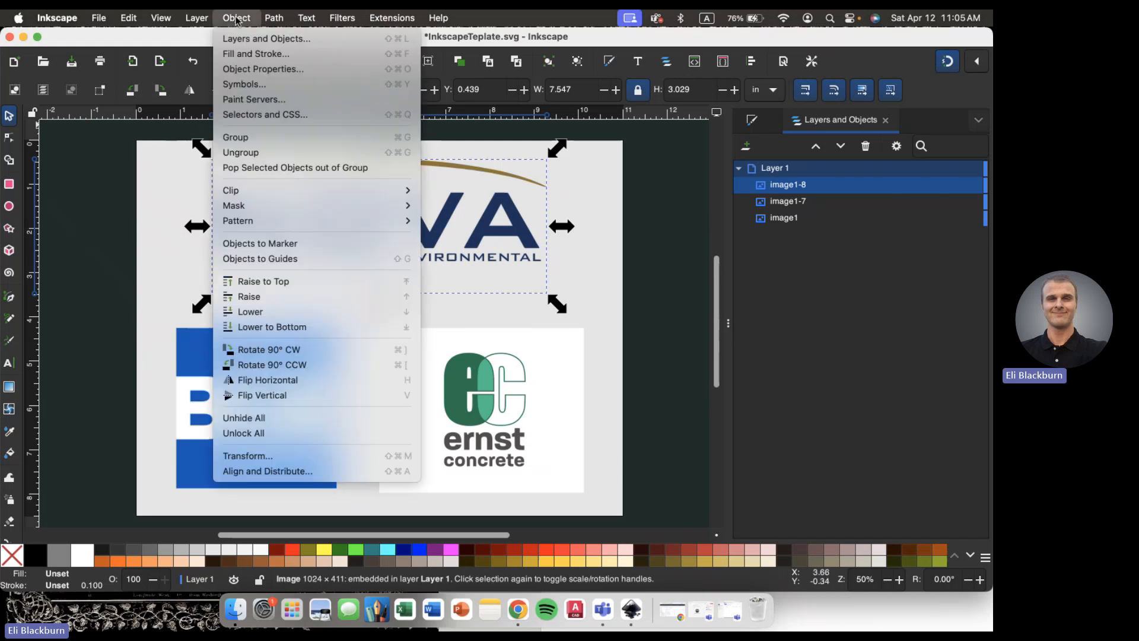
mouse_move(280, 22)
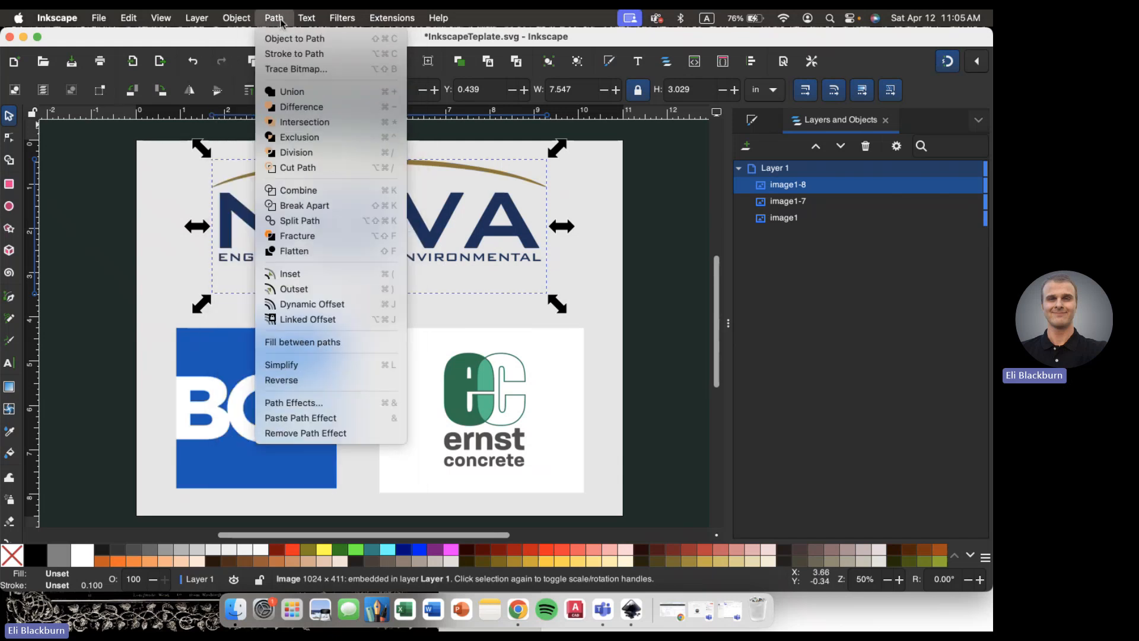
left_click(280, 70)
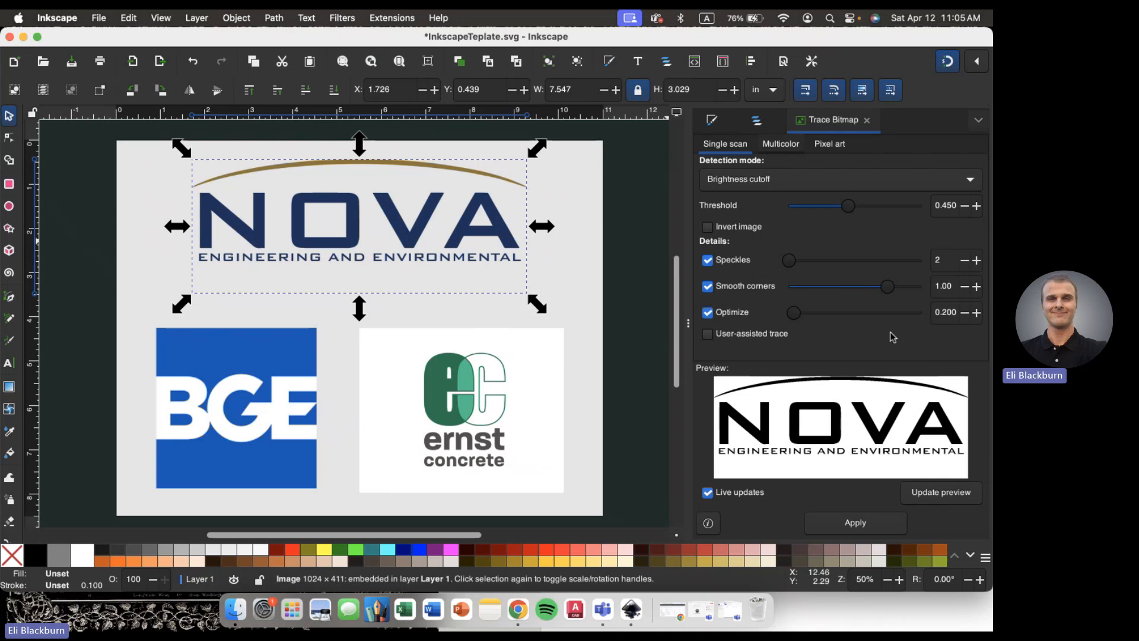
- Compare the Edge detection and Color quantization previews of the NOVA logo, and return the detection mode to Brightness cutoff
left_click(747, 180)
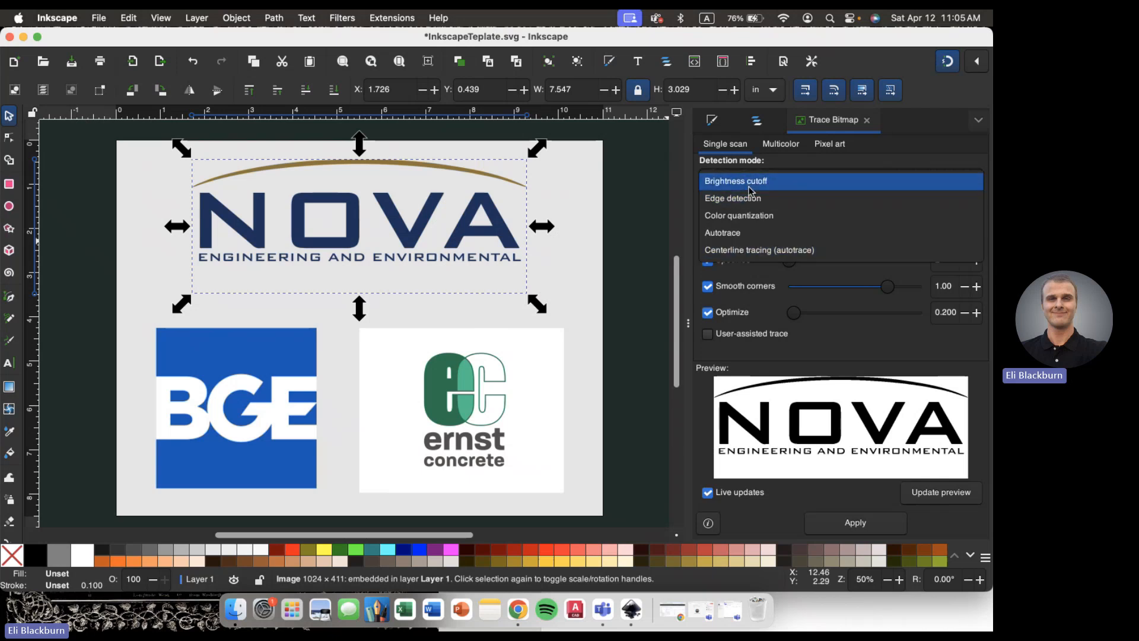
left_click(747, 197)
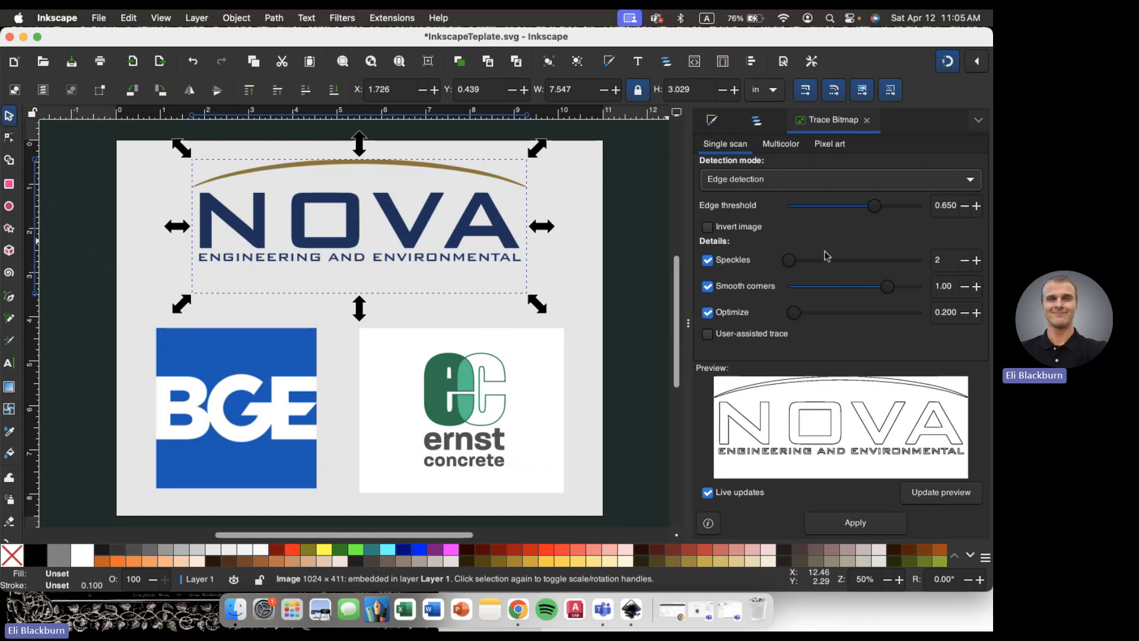
left_click(751, 179)
left_click(749, 200)
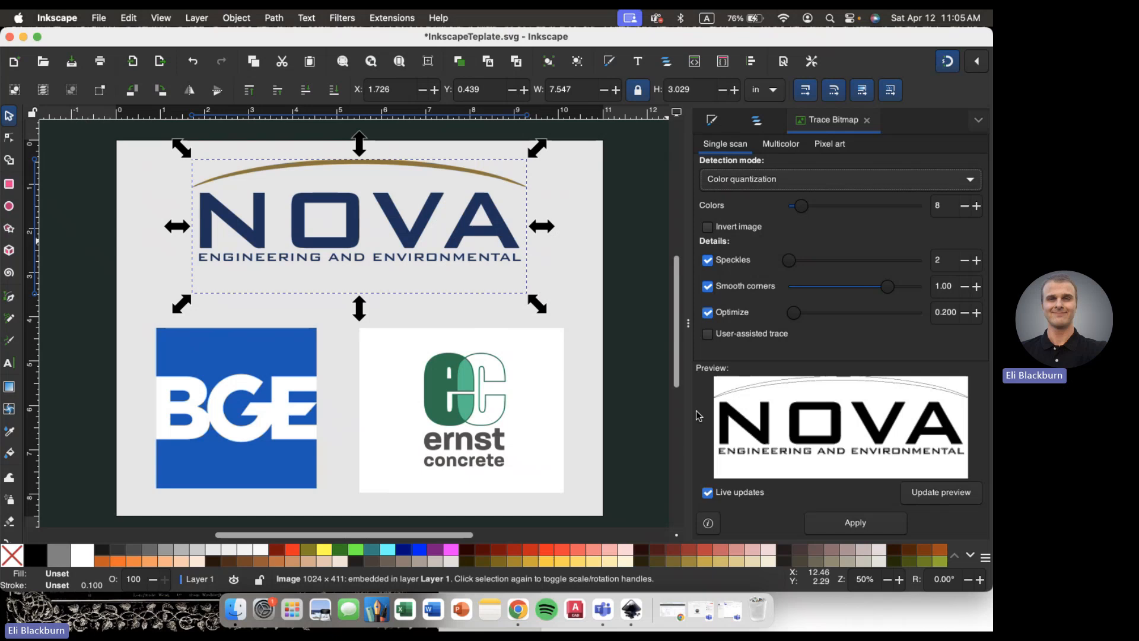
left_click(788, 179)
left_click(780, 164)
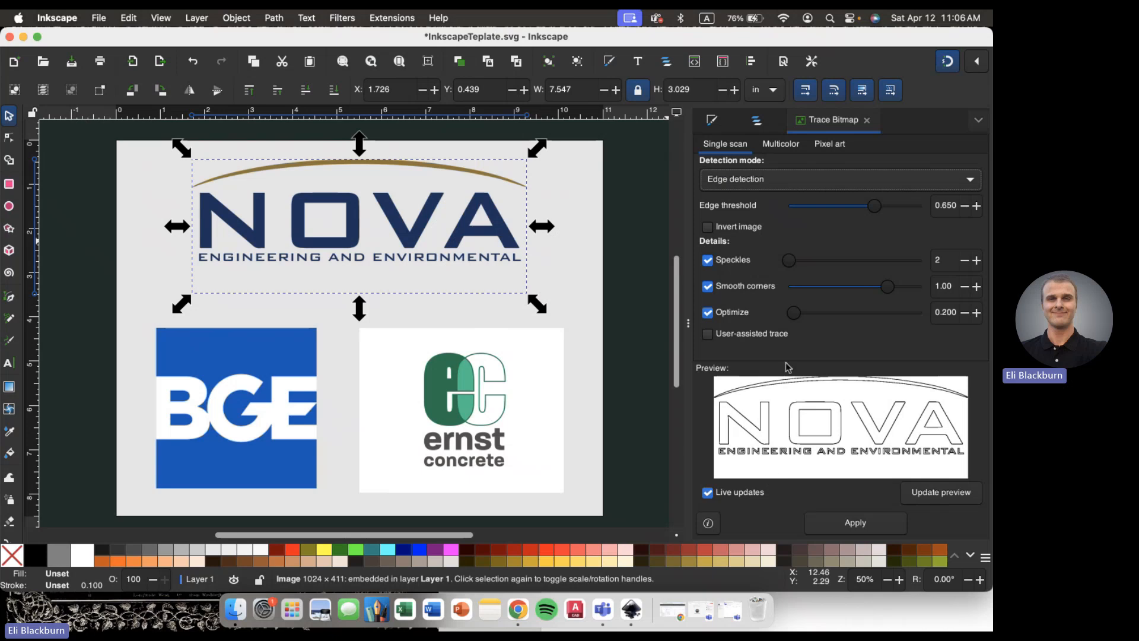
left_click(799, 184)
left_click(783, 164)
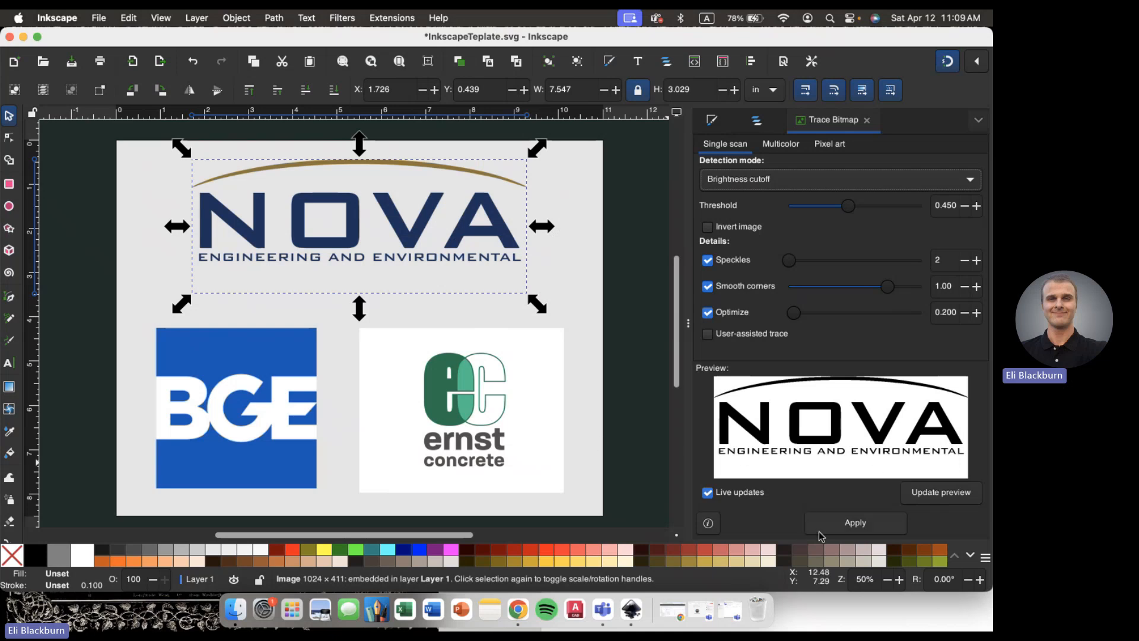
- Apply the Brightness cutoff trace to the NOVA logo and move the traced copy up and right to about X 3.47, Y -1.00 in
left_click(820, 528)
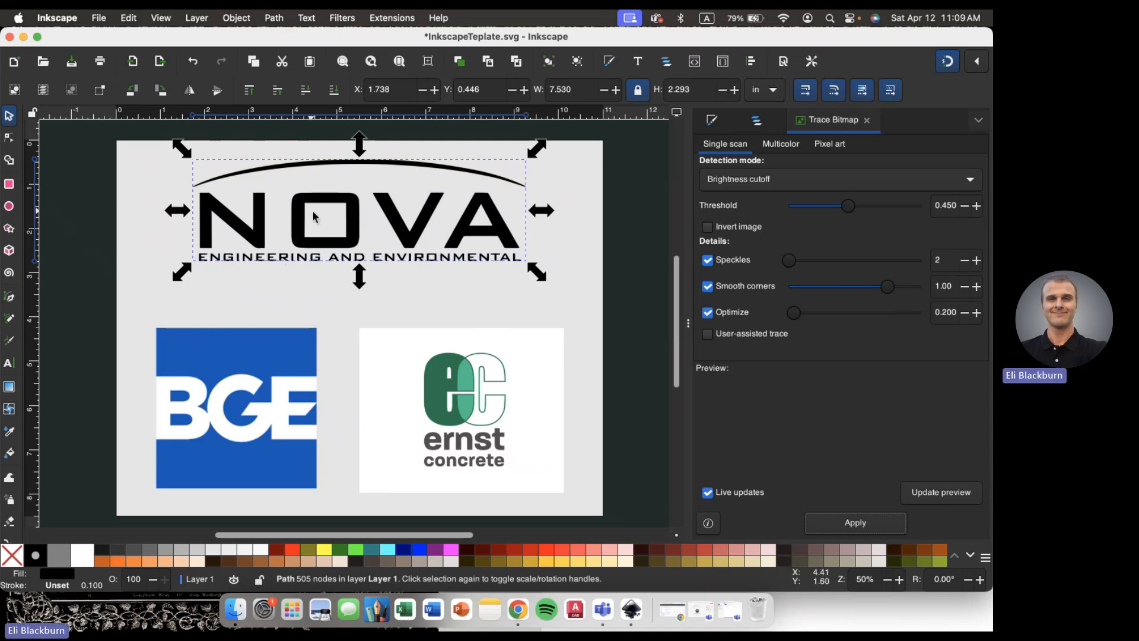
scroll(313, 216, "up", 2)
scroll(313, 215, "up", 2)
left_click_drag(323, 264, 403, 191)
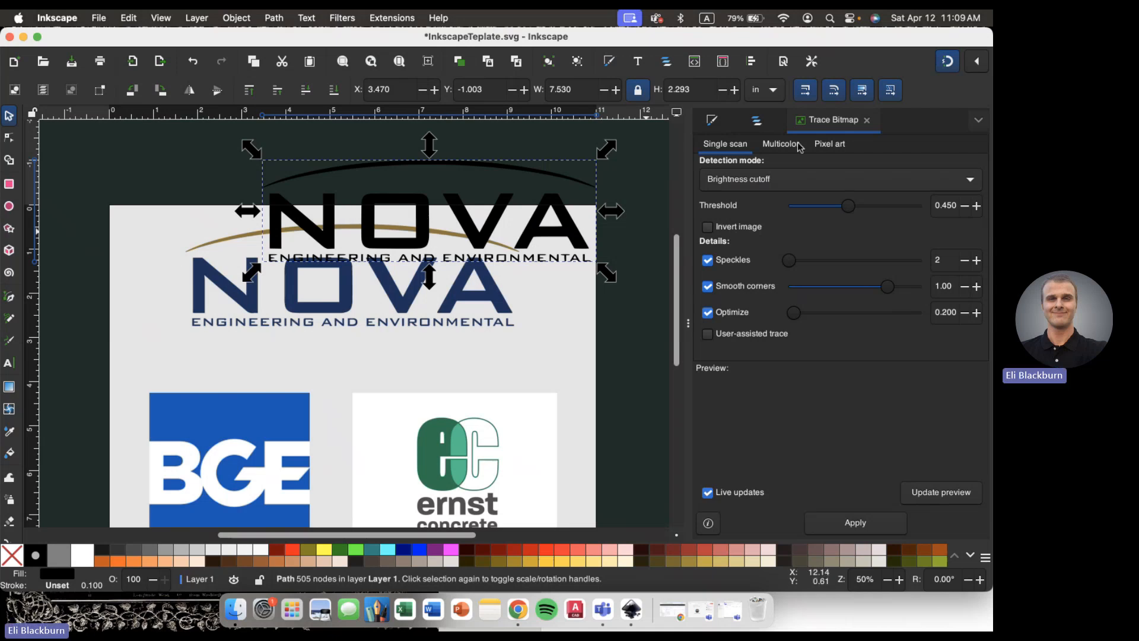
- Shift the Ernst Concrete and BGE logos down and place the traced NOVA copy below the original at about X 1.74, Y 3.10 in
scroll(461, 241, "right", 2)
scroll(462, 241, "up", 1)
mouse_move(409, 236)
left_mouse_down()
mouse_move(353, 148)
mouse_move(427, 205)
mouse_move(347, 343)
mouse_move(404, 465)
left_mouse_up()
scroll(351, 357, "down", 4)
scroll(351, 357, "left", 2)
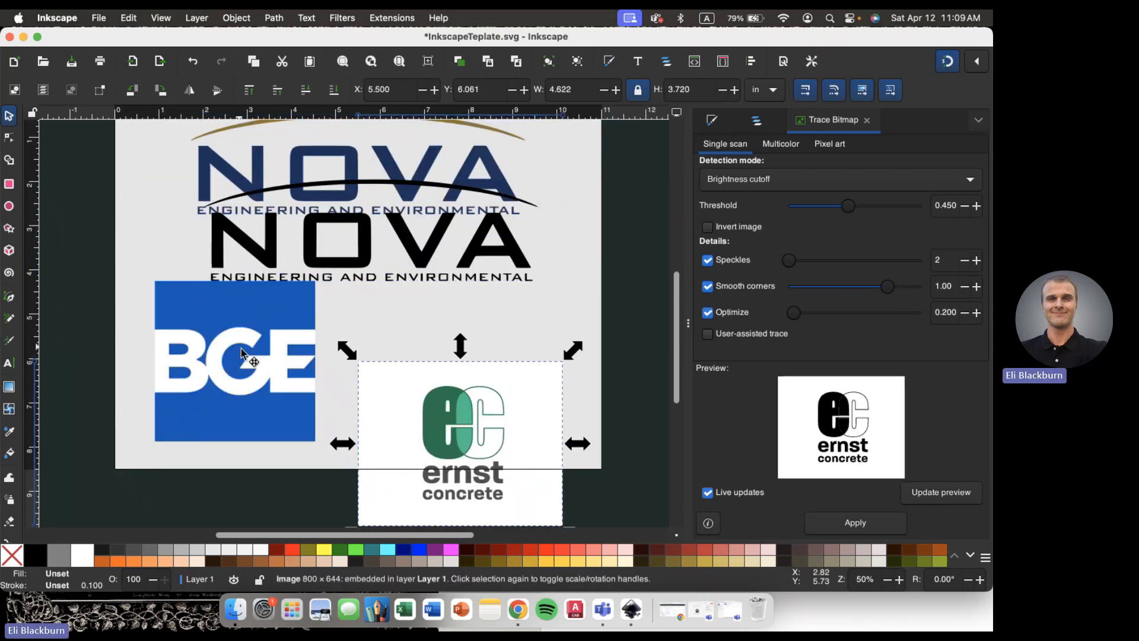
left_click_drag(241, 348, 241, 423)
left_click_drag(332, 280, 319, 330)
- Examine the edges of the small tagline lettering in the original NOVA logo up close
scroll(393, 223, "up", 4)
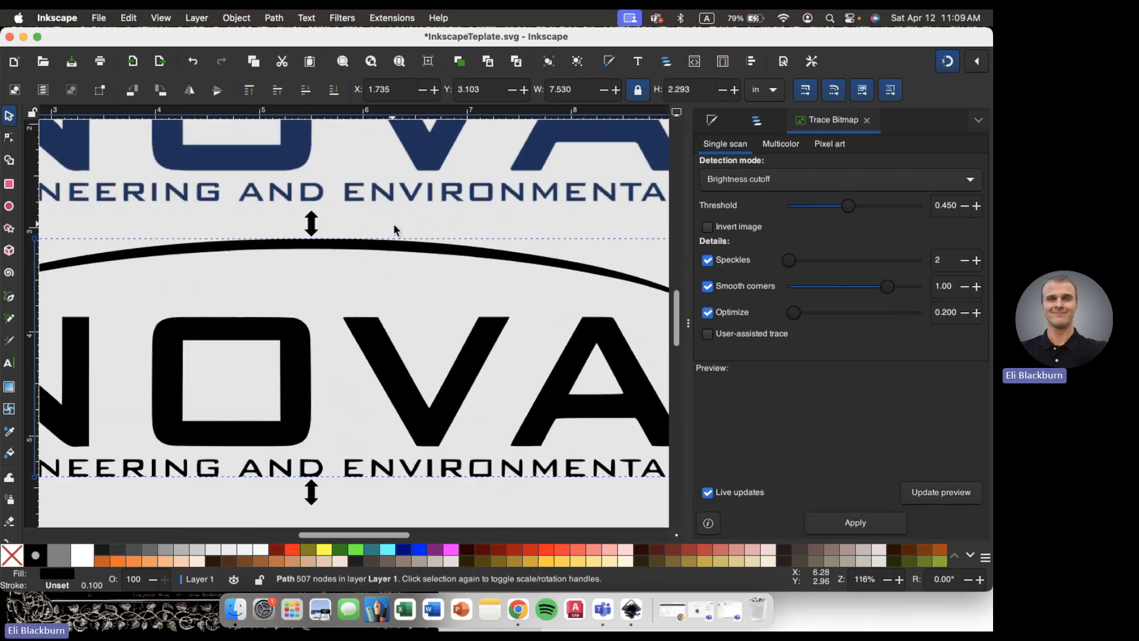
scroll(393, 223, "up", 6)
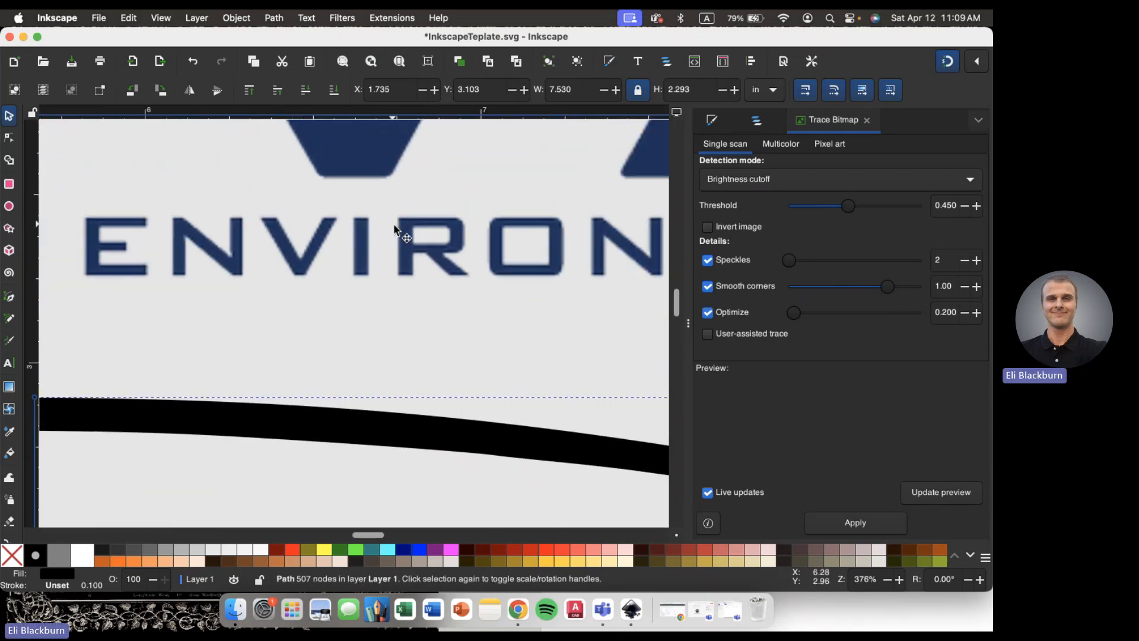
scroll(393, 224, "up", 1)
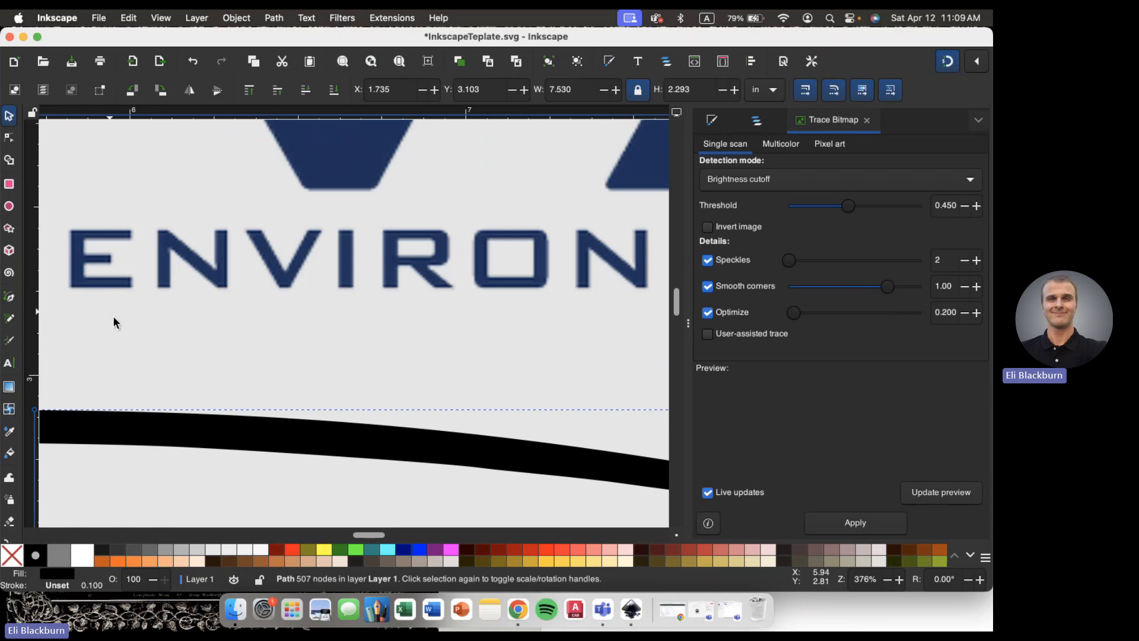
scroll(311, 230, "right", 6)
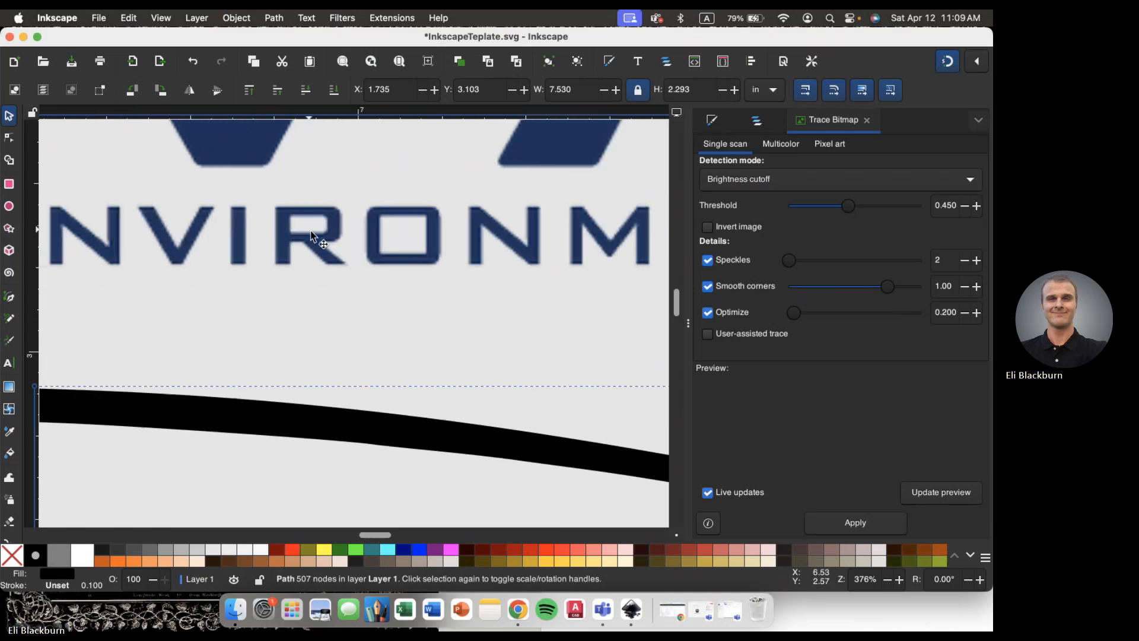
scroll(284, 305, "right", 10)
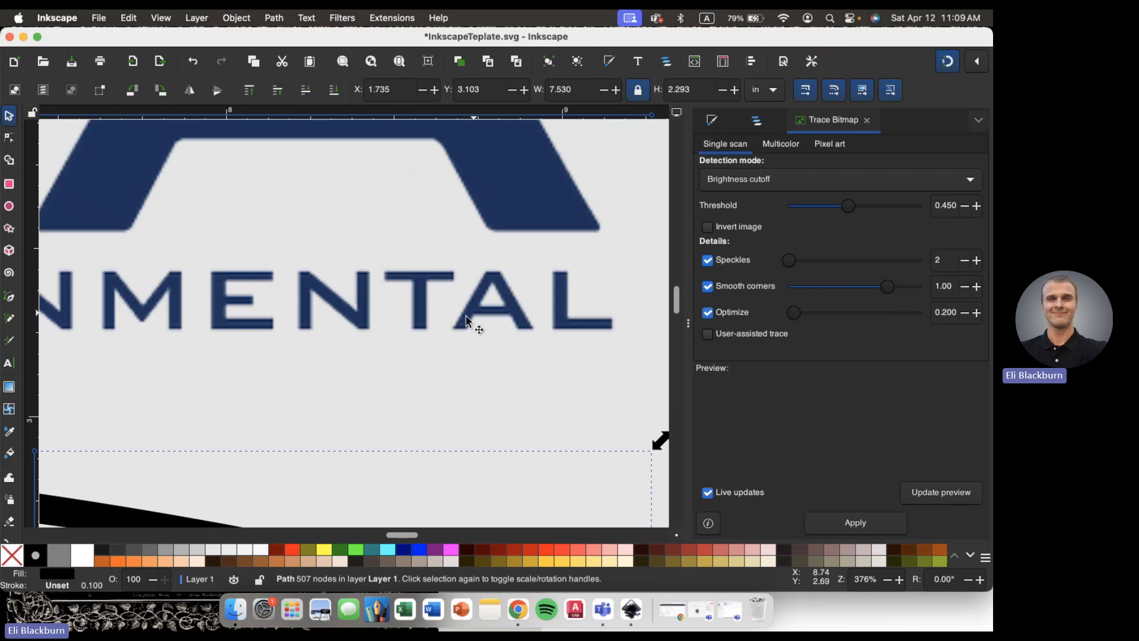
scroll(440, 315, "down", 3, "ctrl")
scroll(440, 315, "down", 3, "ctrl")
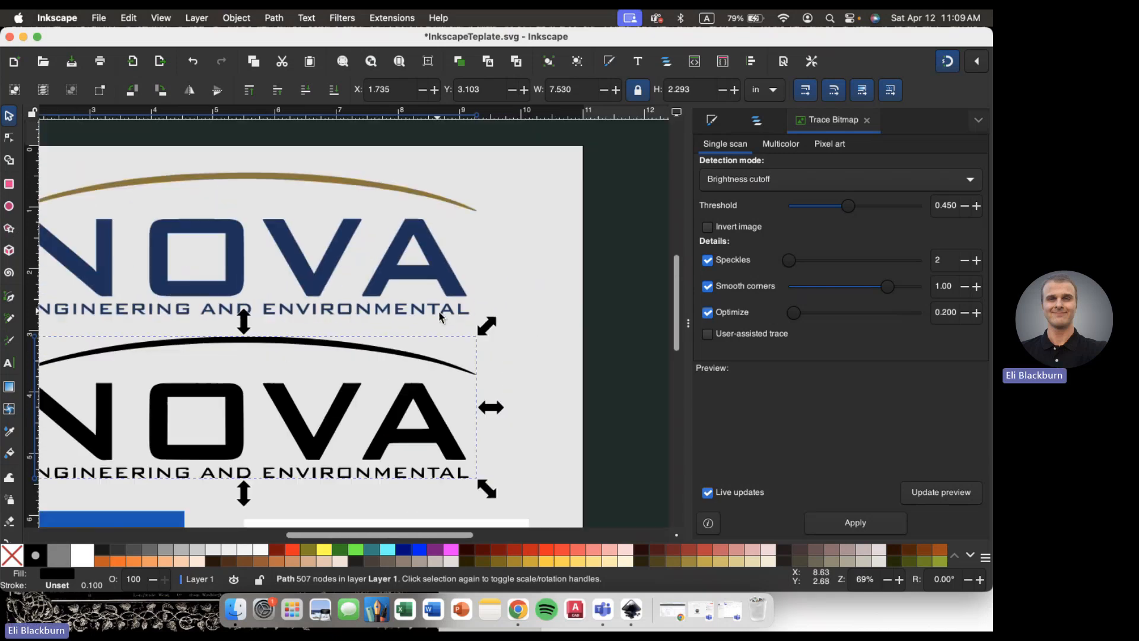
- Examine the letter shapes of the word ENVIRONMENTAL in the traced NOVA copy up close, and return to both logos
scroll(312, 422, "down", 3)
scroll(312, 422, "right", 3)
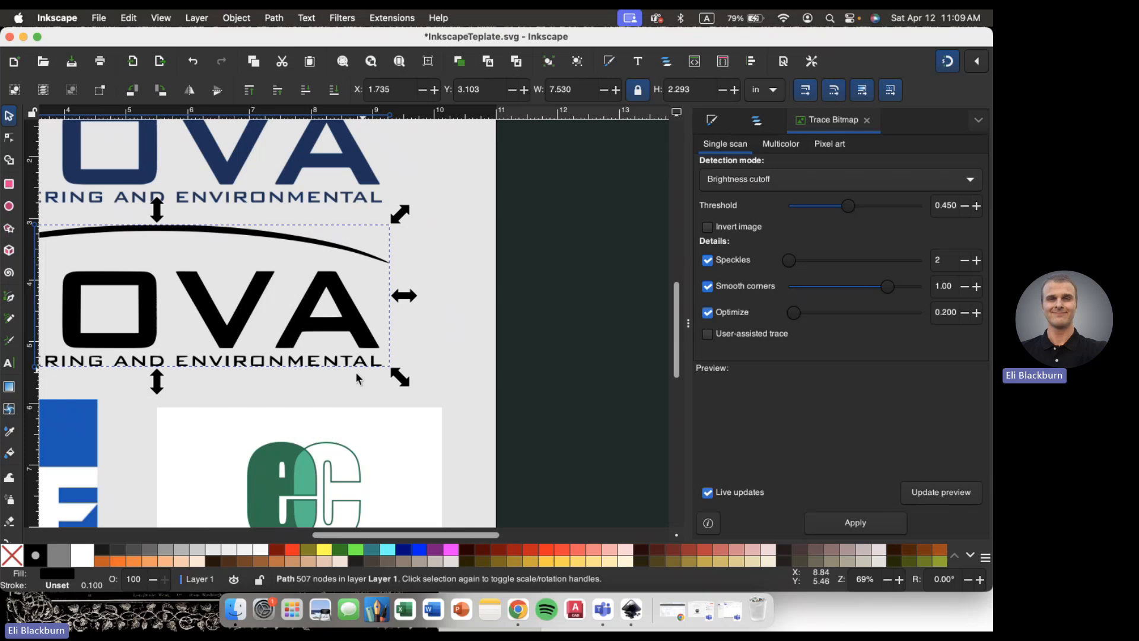
scroll(354, 372, "up", 10, "ctrl")
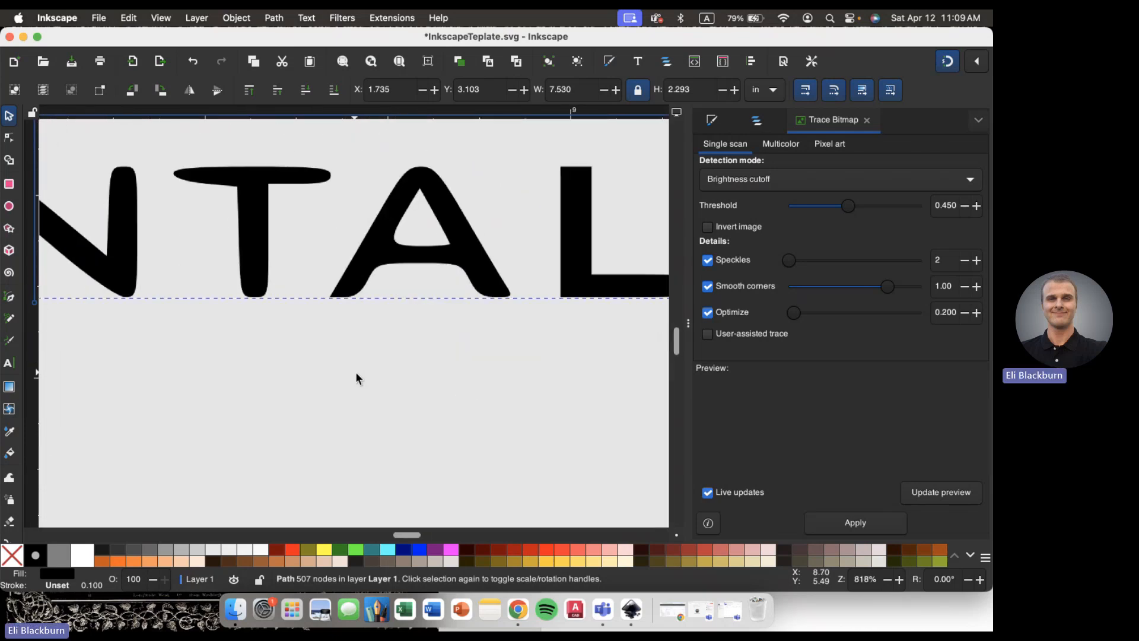
scroll(356, 350, "up", 2)
scroll(356, 350, "up", 1, "ctrl")
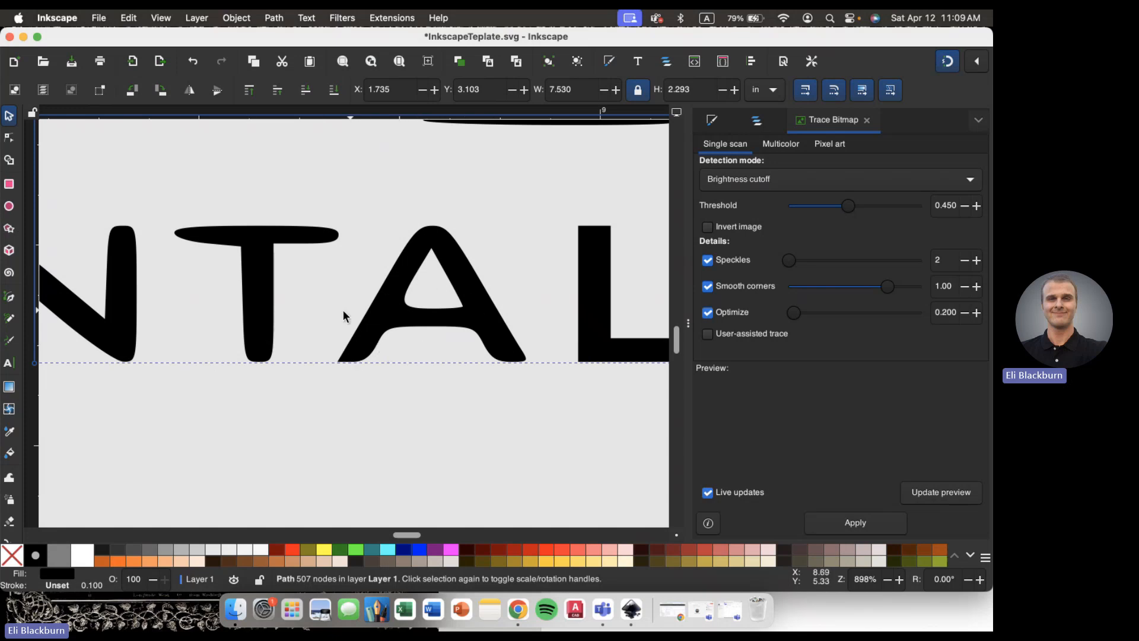
scroll(335, 310, "up", 1)
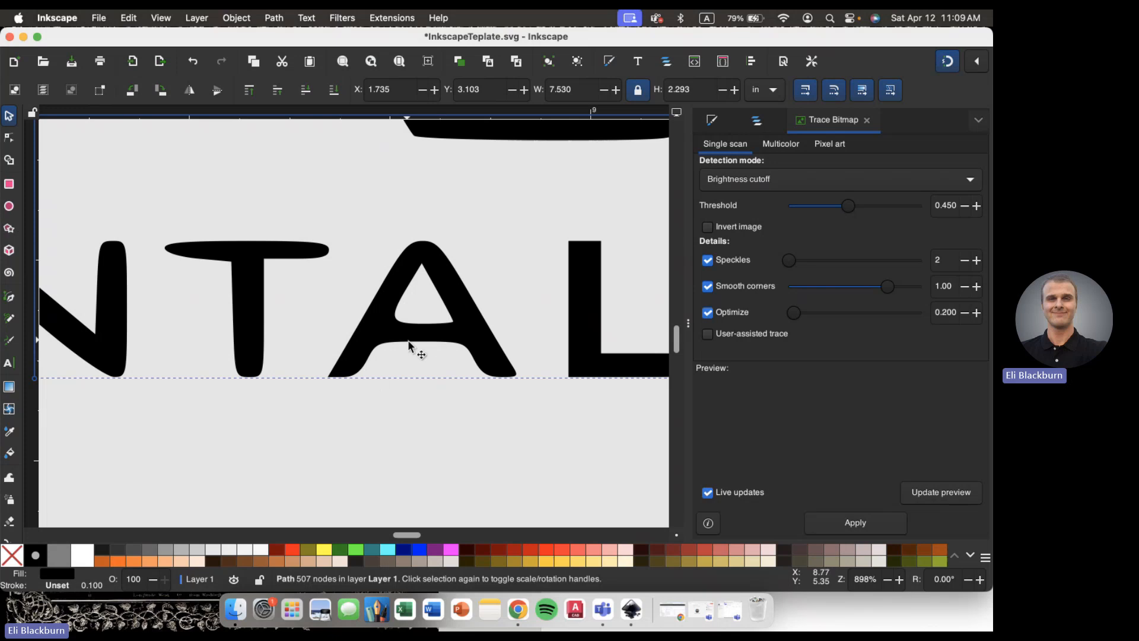
scroll(414, 344, "left", 10)
scroll(414, 344, "up", 5)
scroll(409, 343, "left", 4)
scroll(409, 343, "down", 2)
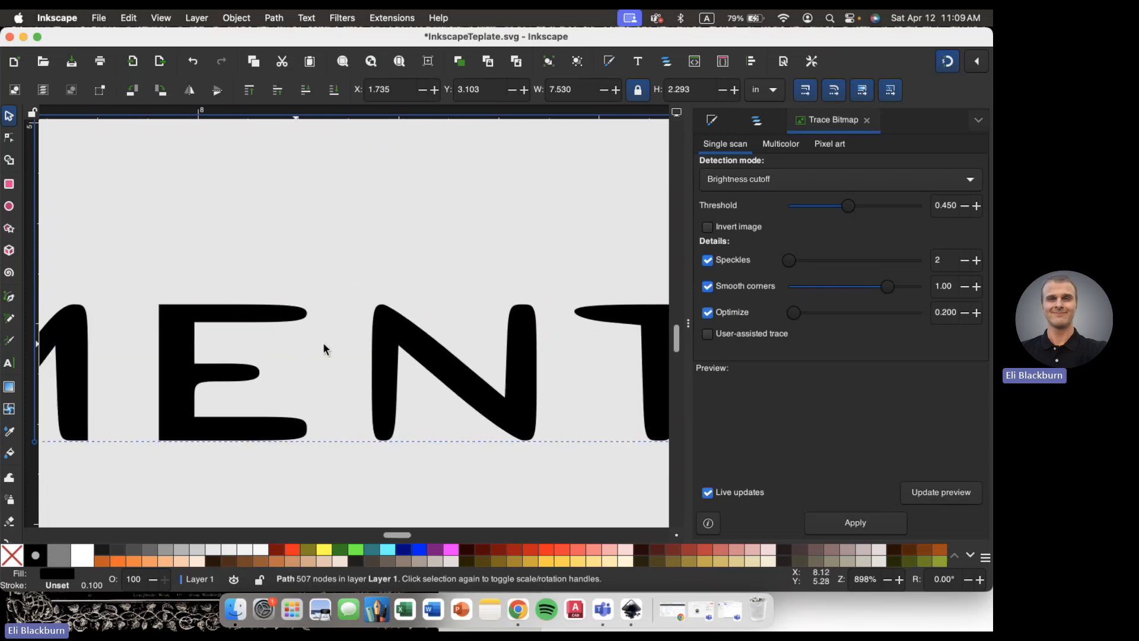
scroll(347, 392, "left", 4)
scroll(347, 393, "down", 2)
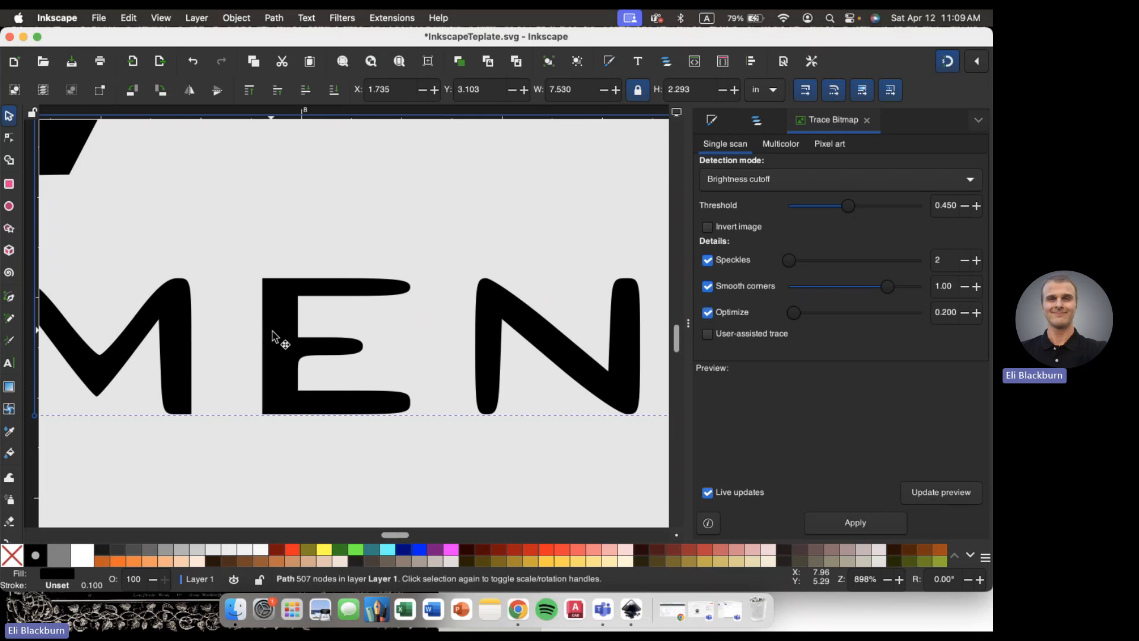
scroll(274, 333, "left", 6)
scroll(272, 336, "down", 1)
scroll(294, 320, "left", 8)
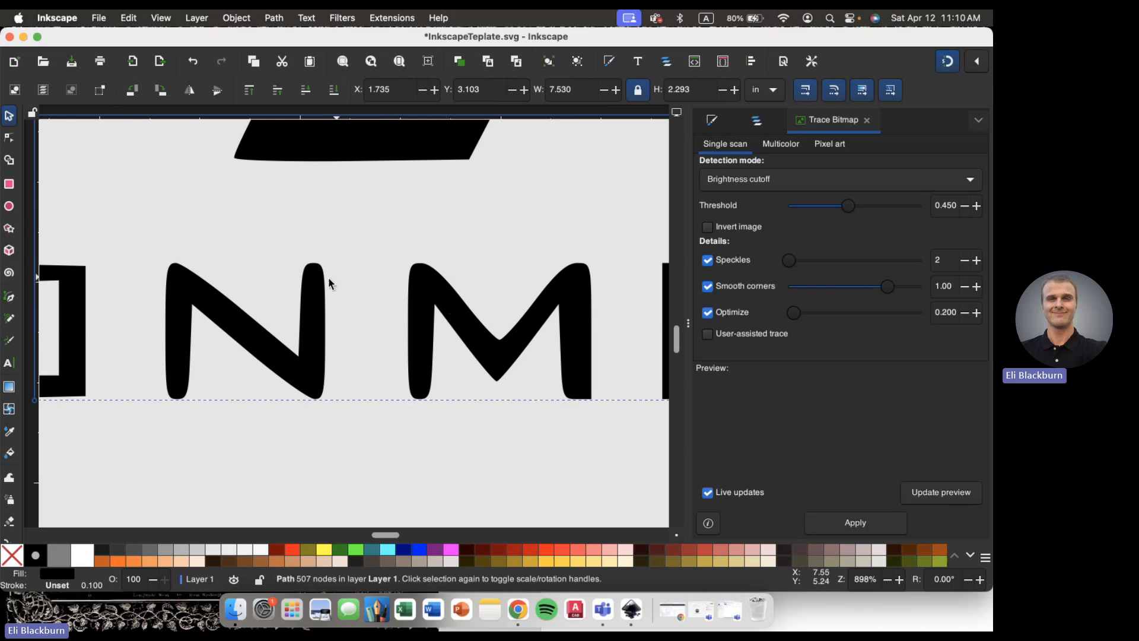
scroll(320, 282, "down", 2)
scroll(320, 283, "down", 2)
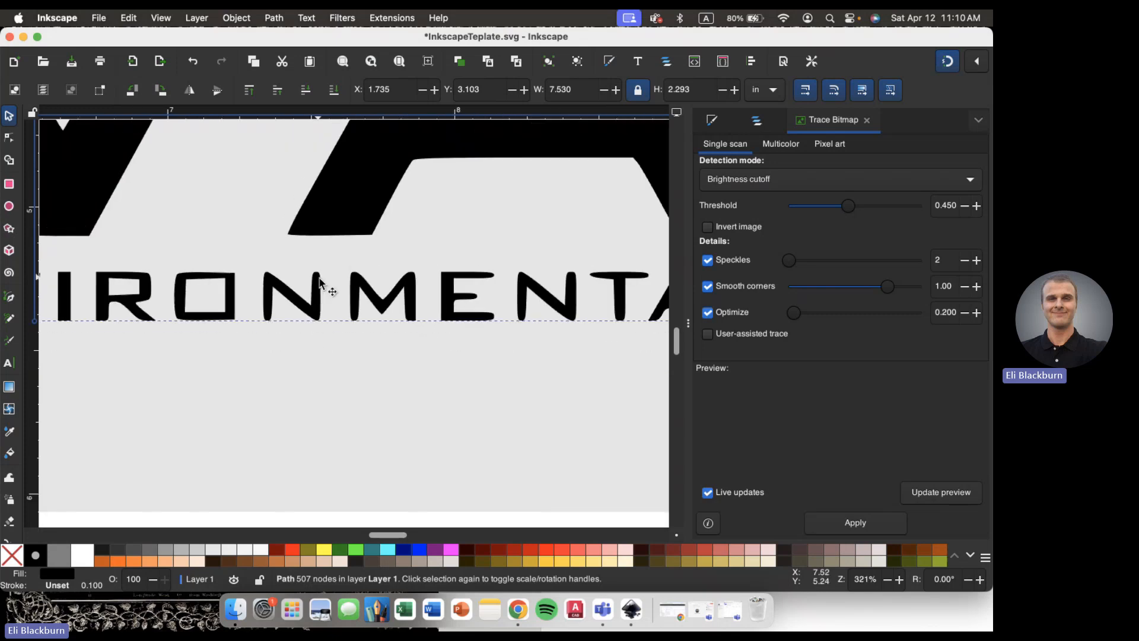
scroll(320, 283, "down", 3)
scroll(321, 282, "down", 3)
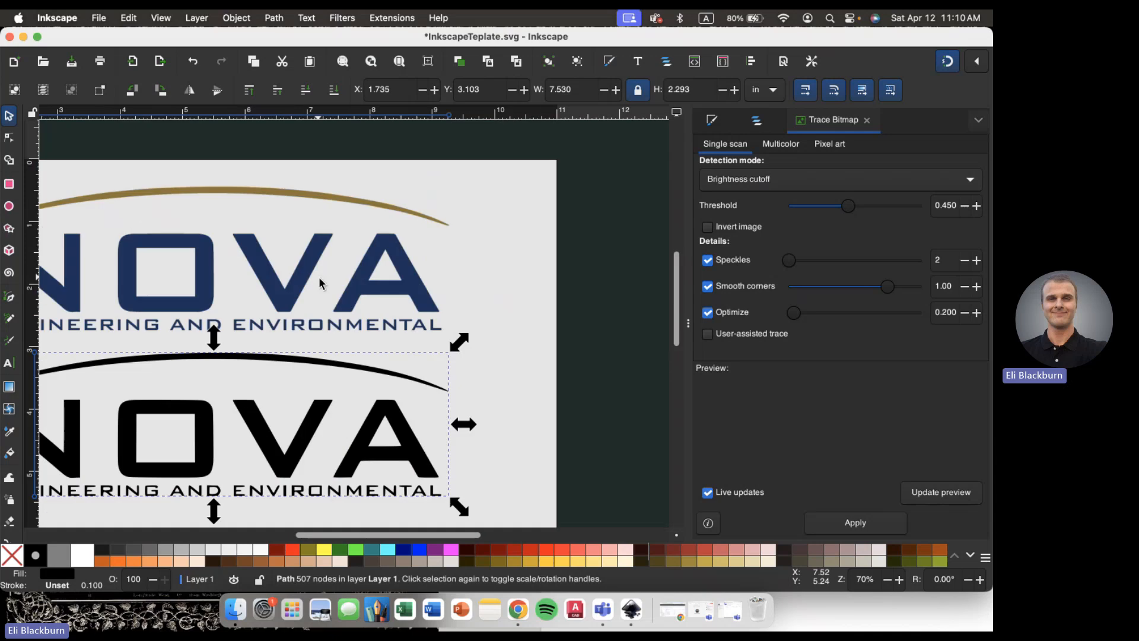
- Select the original NOVA logo and set the Optimize value of its bitmap trace to about 3.447
left_click(298, 274)
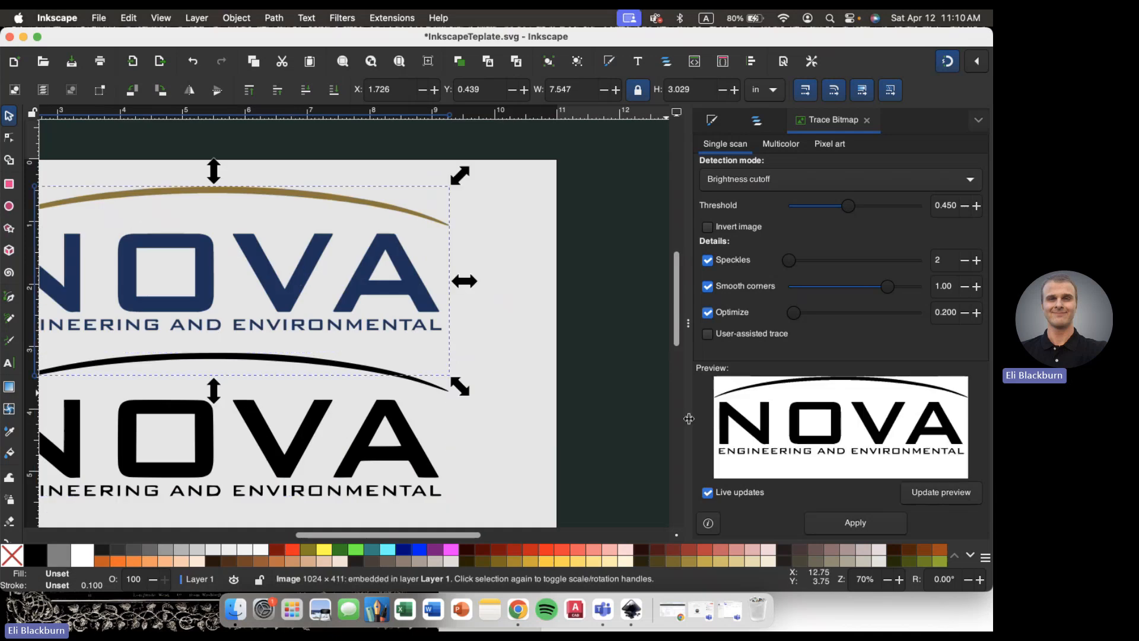
double_click(938, 315)
left_click_drag(794, 316, 881, 325)
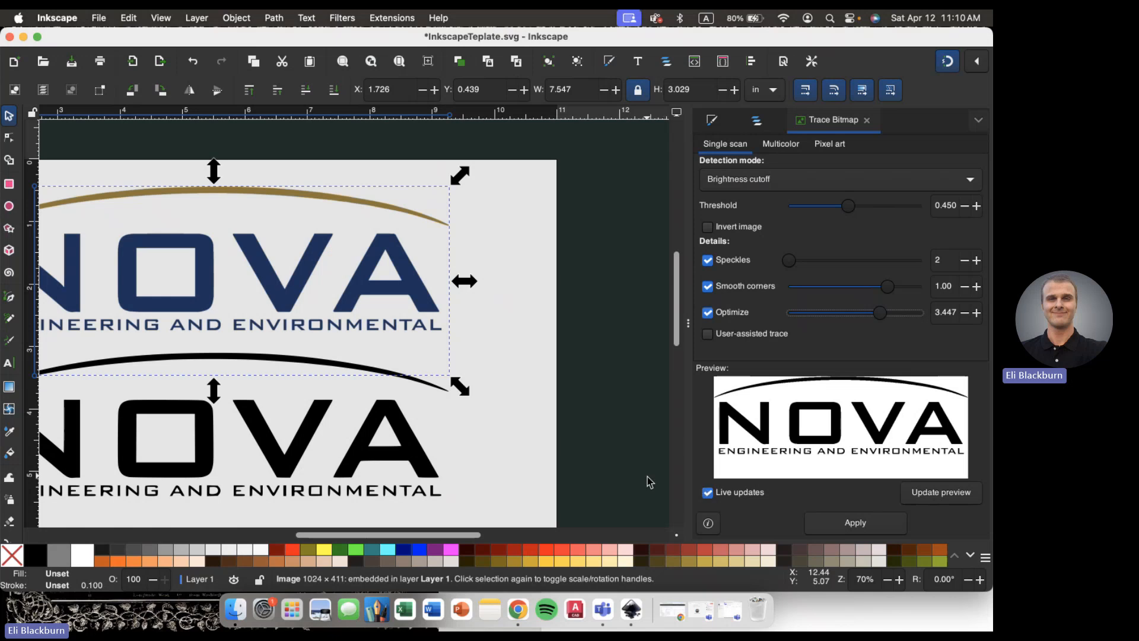
- Apply the bitmap trace and move the new NOVA copy over the earlier trace to about X 1.73, Y 3.40 in
left_click(814, 522)
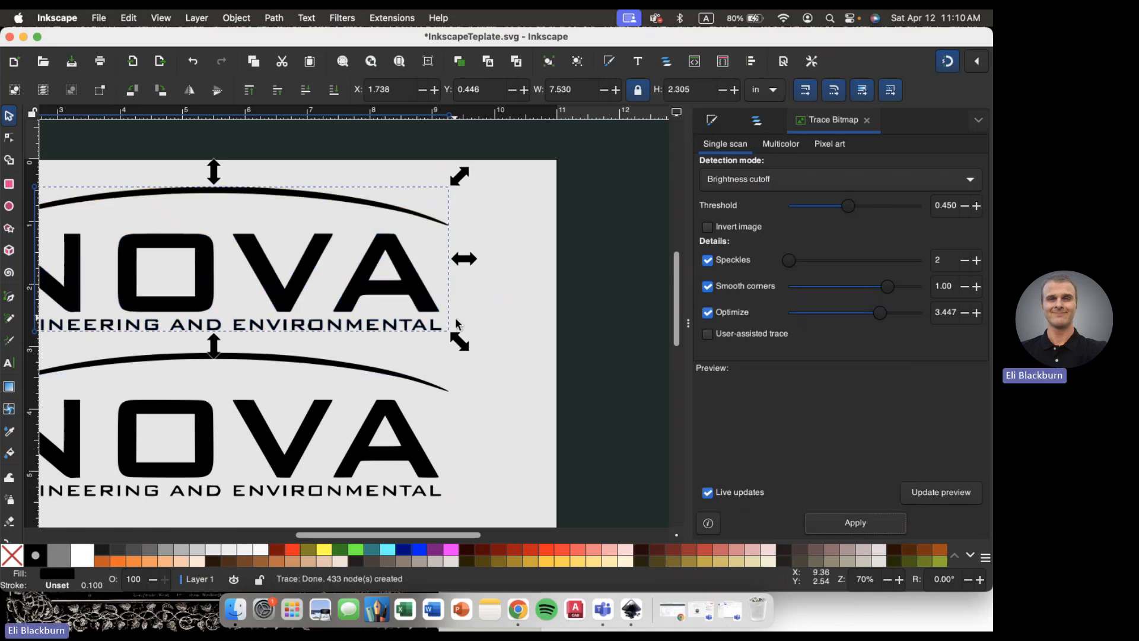
mouse_move(318, 276)
left_mouse_down()
mouse_move(419, 267)
mouse_move(531, 338)
mouse_move(448, 247)
mouse_move(459, 350)
mouse_move(348, 457)
left_mouse_up()
scroll(349, 458, "down", 5)
scroll(349, 461, "up", 5, "ctrl")
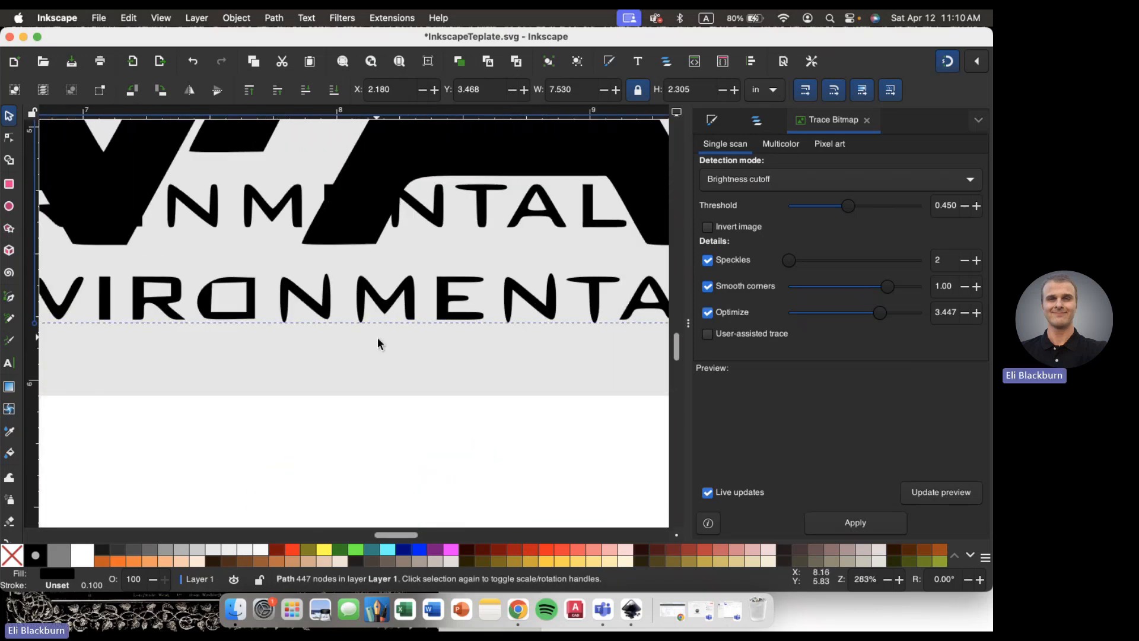
scroll(378, 339, "left", 2)
scroll(377, 339, "up", 1)
left_click_drag(176, 209, 100, 191)
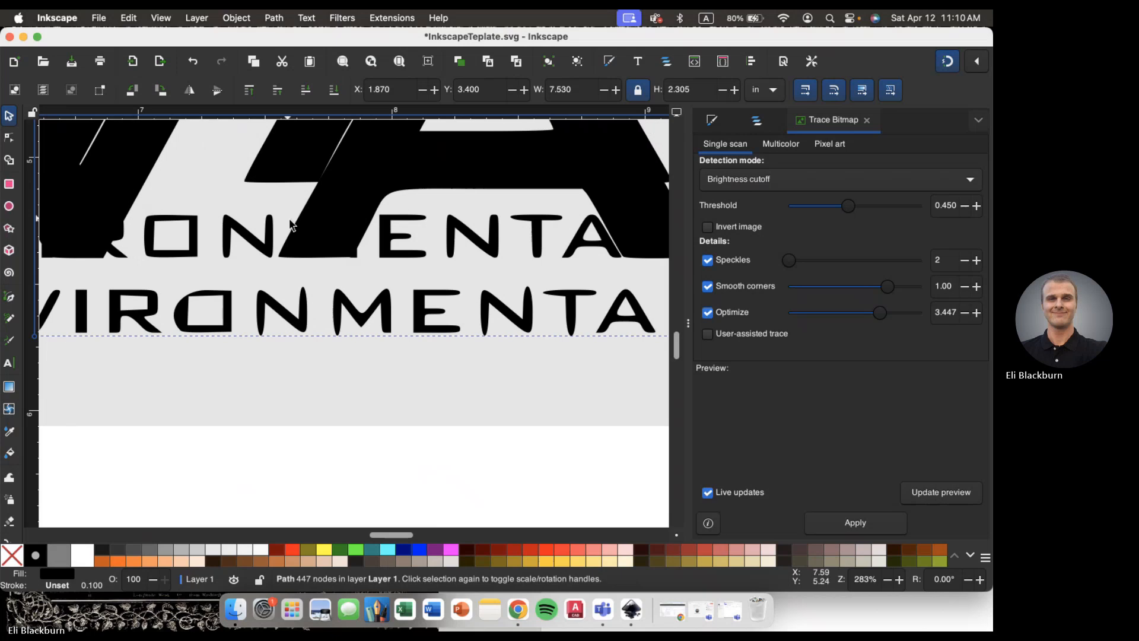
left_click_drag(292, 231, 257, 231)
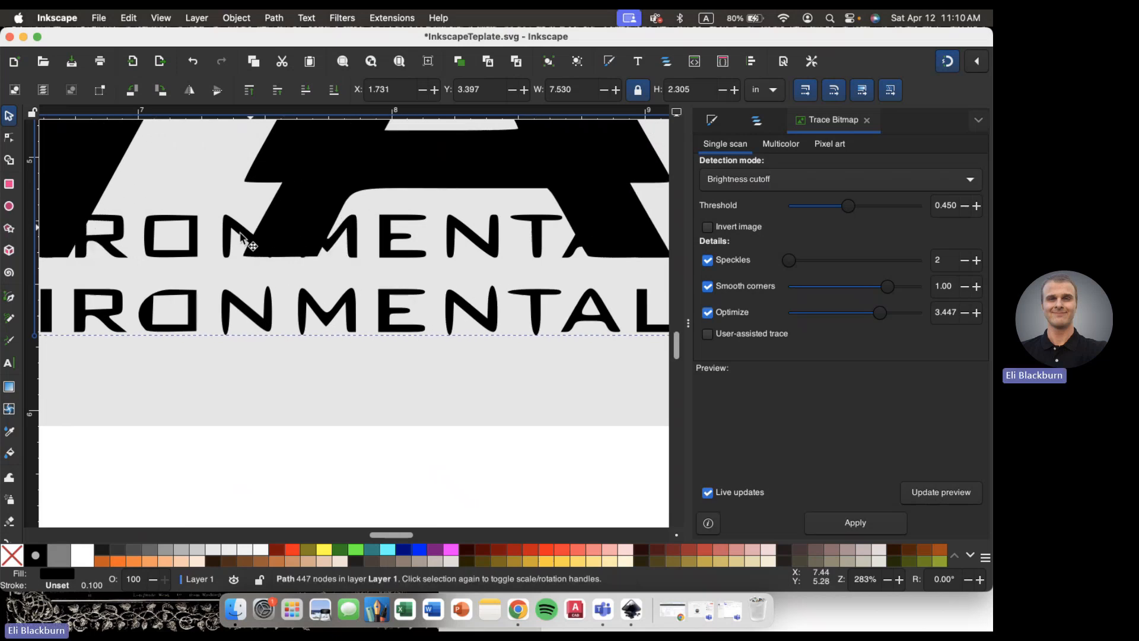
- Compare the letter shapes of the word ENVIRONMENTAL in the two traced copies up close, and return to the logos
scroll(184, 277, "up", 3, "ctrl")
scroll(209, 291, "up", 1, "ctrl")
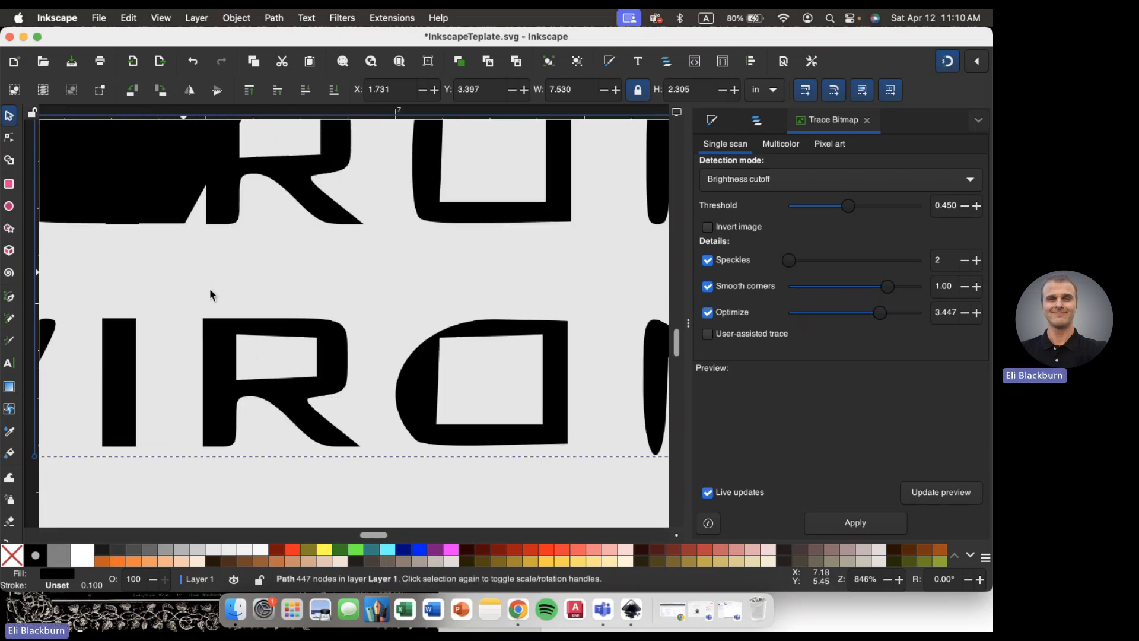
scroll(338, 394, "up", 1, "ctrl")
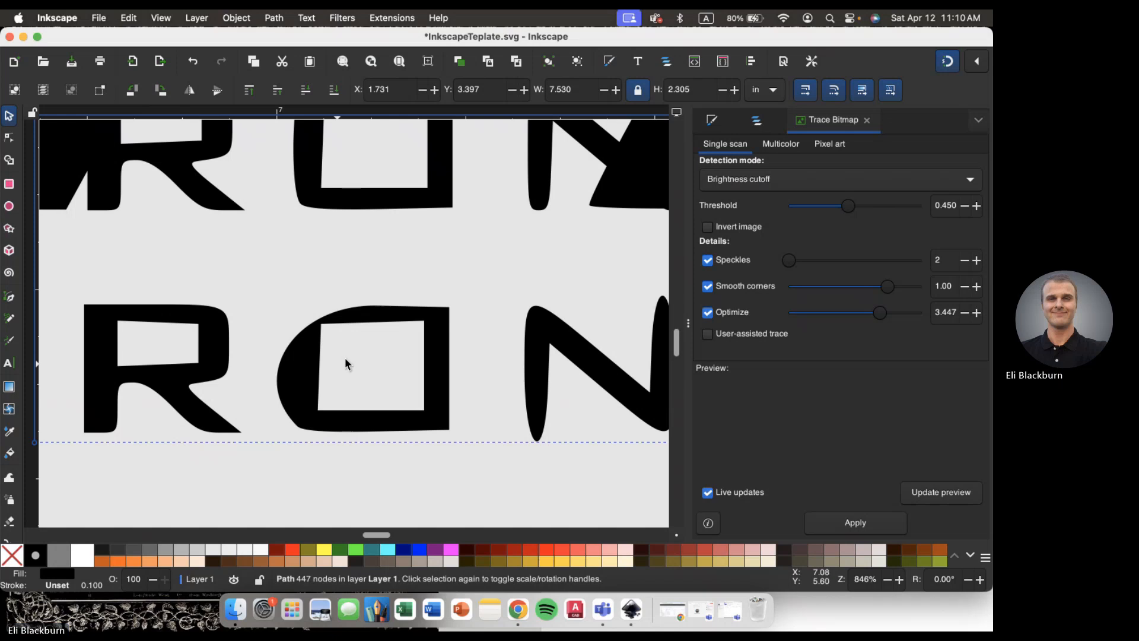
scroll(346, 359, "up", 3)
scroll(346, 359, "right", 3)
scroll(202, 211, "down", 1)
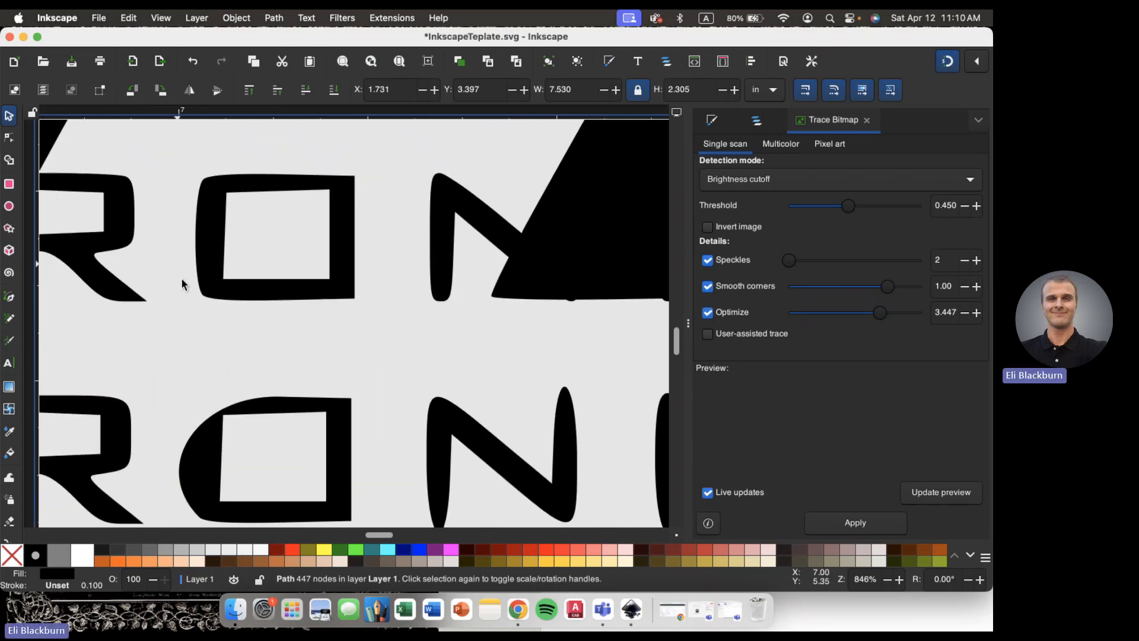
scroll(223, 229, "left", 5)
scroll(223, 228, "down", 1)
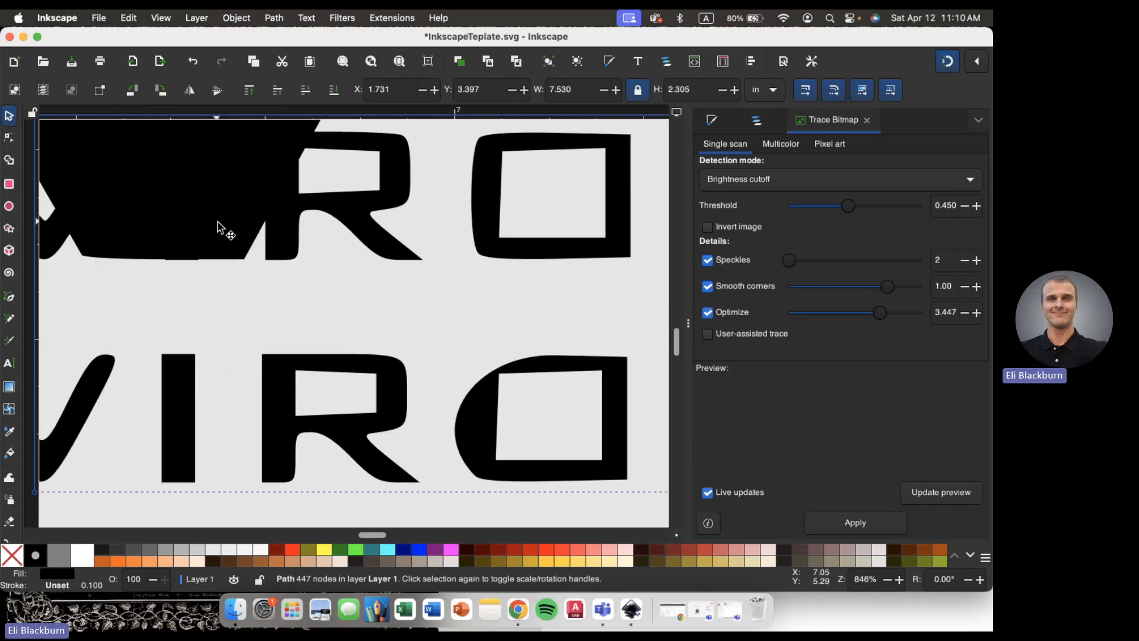
scroll(405, 321, "right", 8)
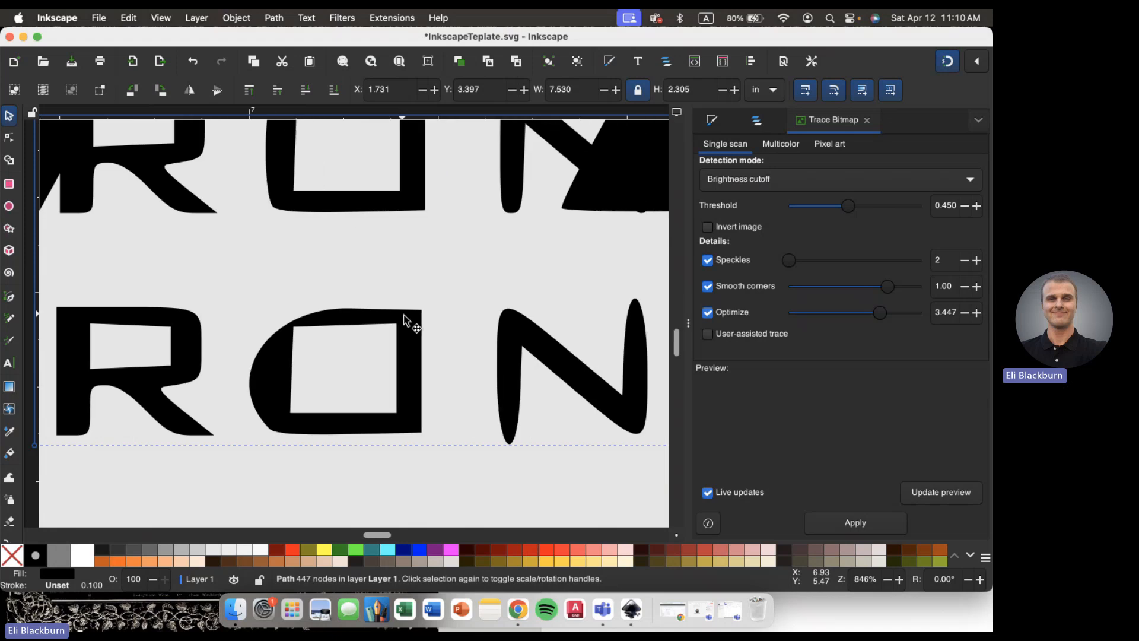
scroll(405, 320, "up", 1)
scroll(404, 315, "right", 3)
scroll(403, 315, "down", 3)
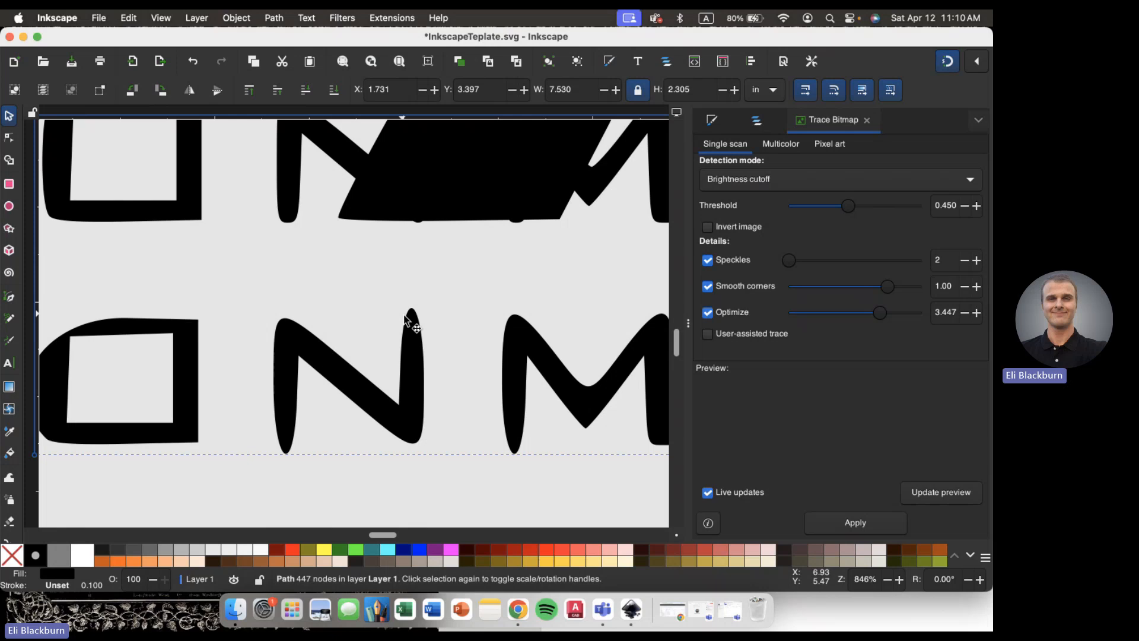
scroll(374, 332, "down", 4)
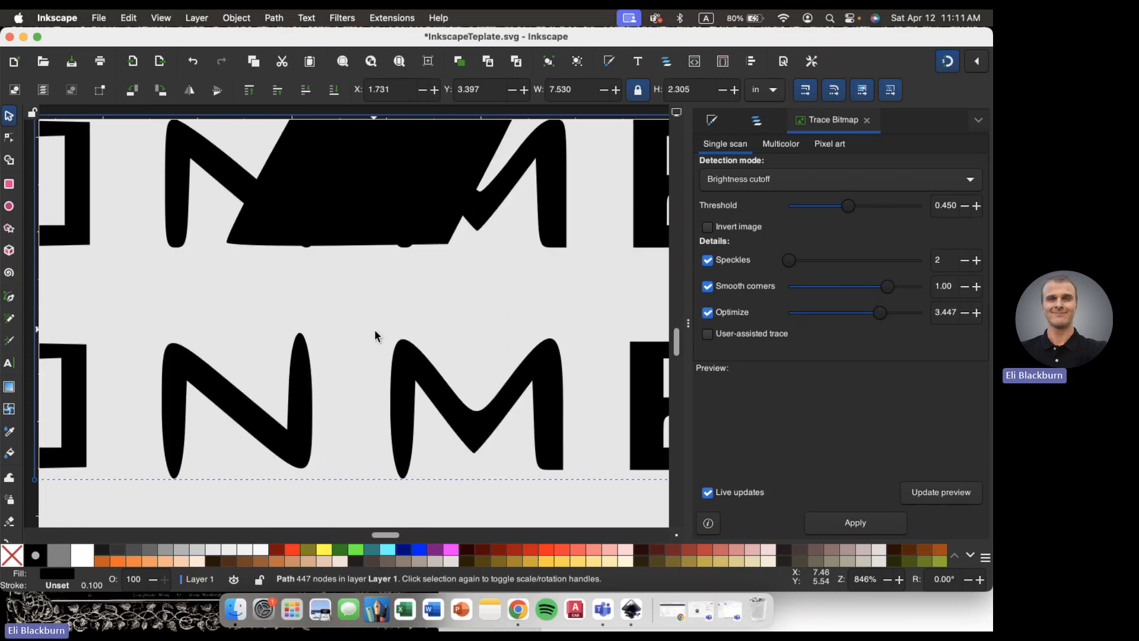
scroll(375, 335, "down", 5)
scroll(374, 330, "up", 3)
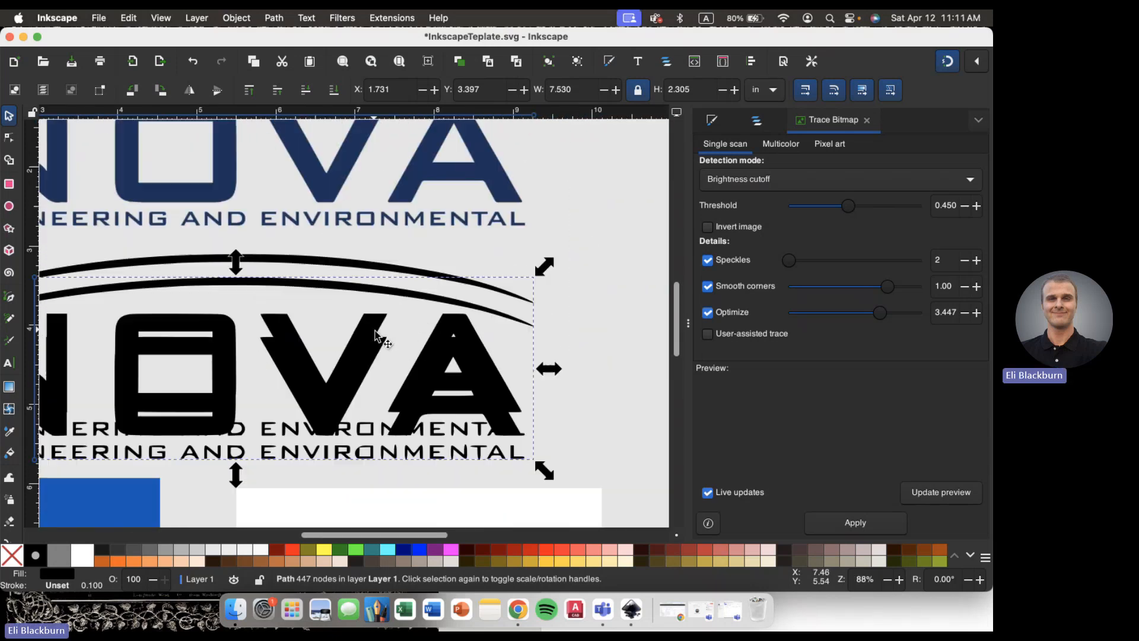
- Select the original NOVA logo and set the Smooth corners value of its bitmap trace to 0.10
left_click(371, 160)
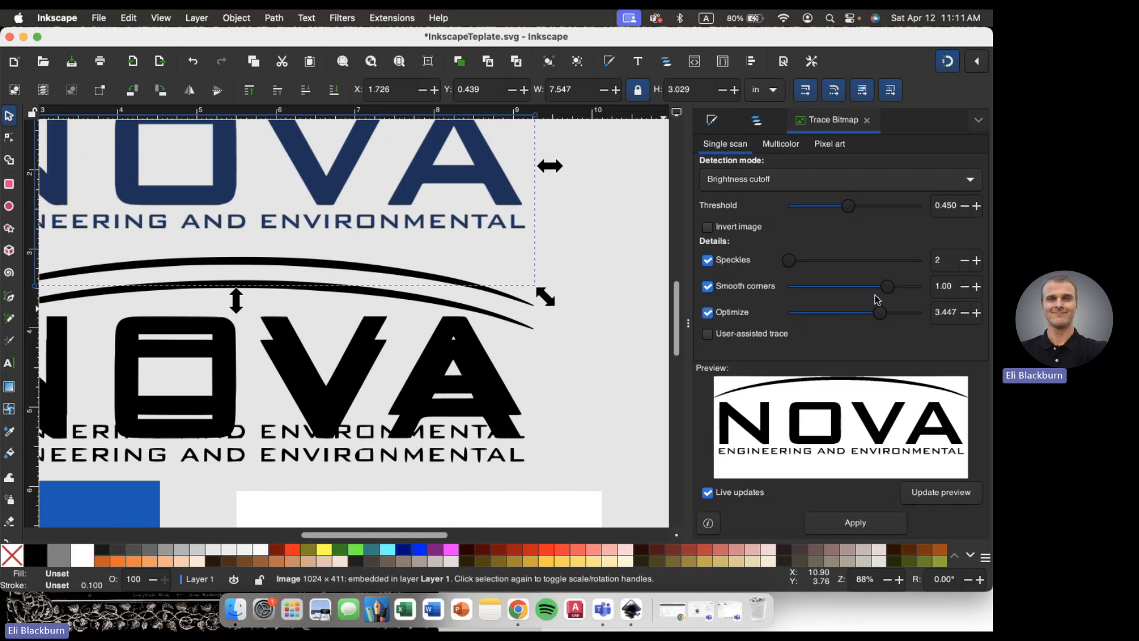
left_click_drag(953, 288, 918, 289)
type("0.1")
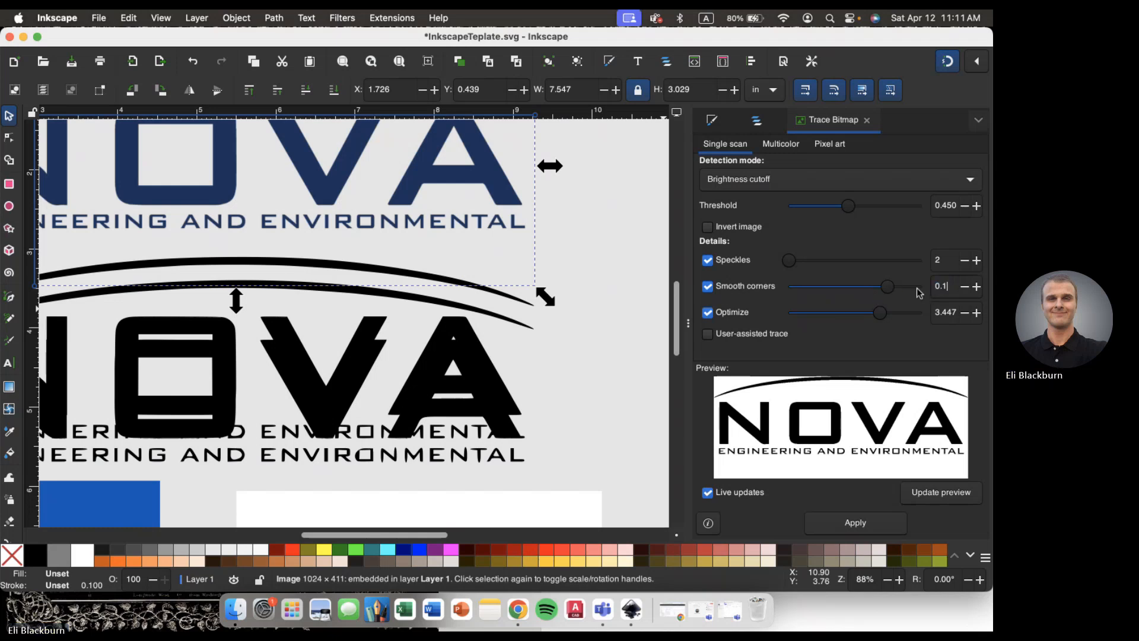
key("Return")
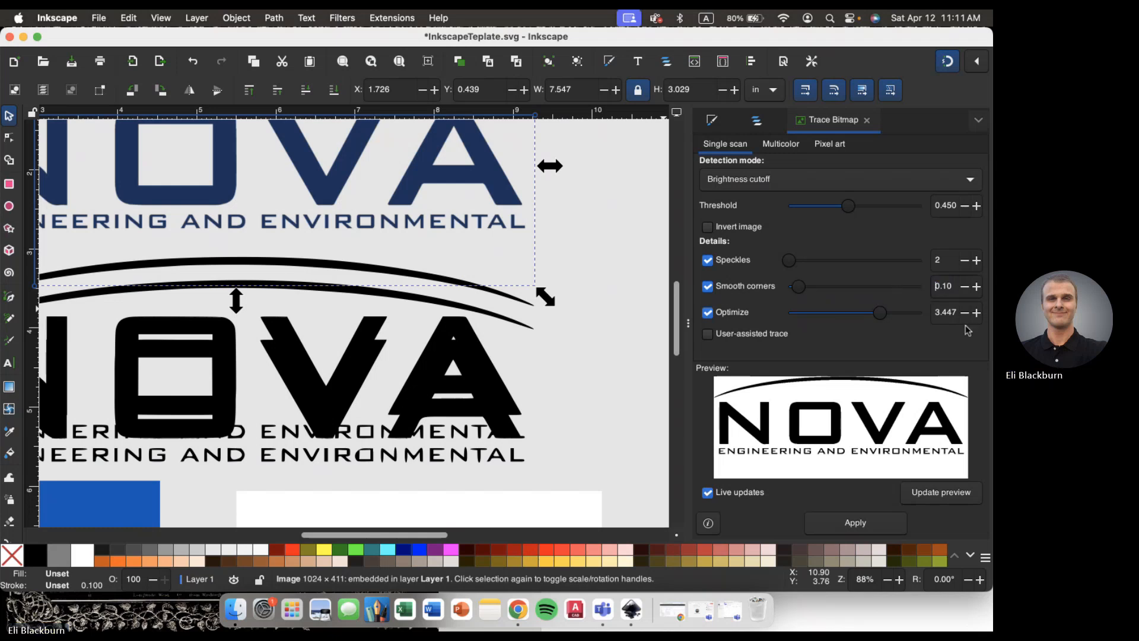
- Apply the trace and move the new NOVA copy below the original to about X 1.73, Y 3.62 in
left_click(829, 528)
scroll(442, 279, "down", 1)
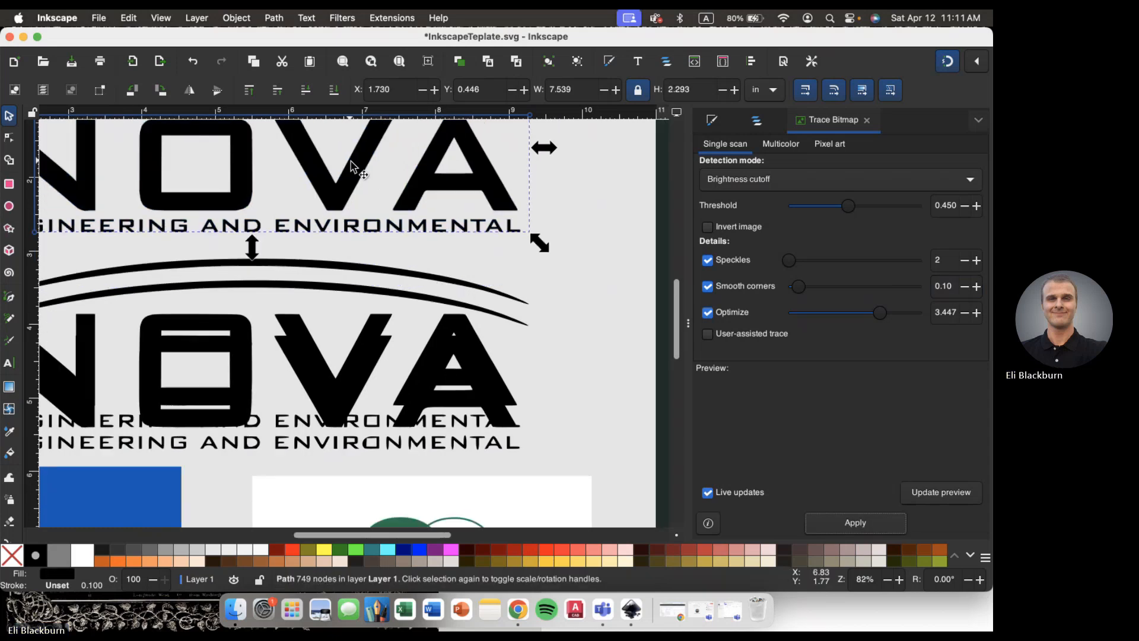
mouse_move(356, 173)
left_mouse_down()
mouse_move(349, 420)
mouse_move(351, 407)
left_mouse_up()
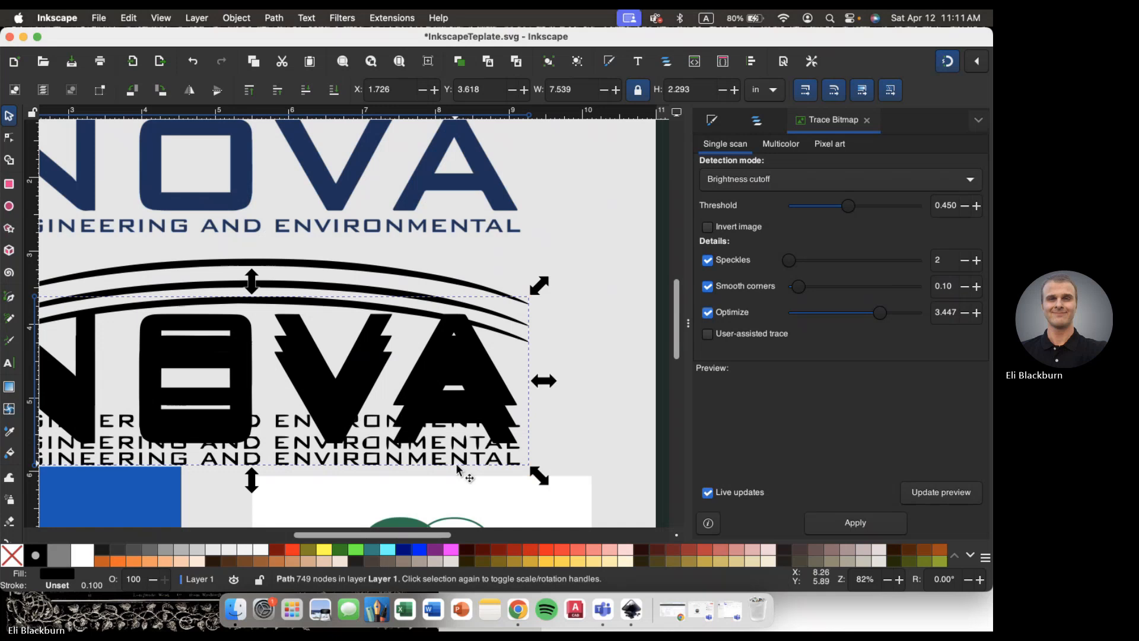
- Examine the corners of the ENVIRONMENTAL letters T, A, R and O in the newest traced copy up close
scroll(465, 473, "up", 8)
scroll(482, 380, "up", 15)
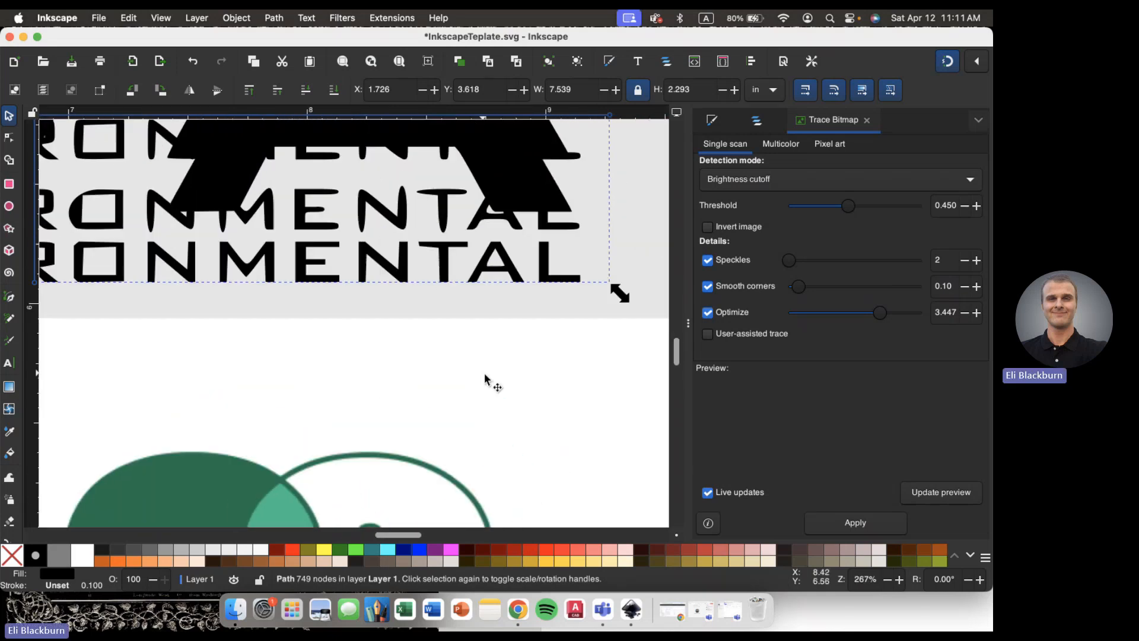
scroll(479, 338, "up", 9)
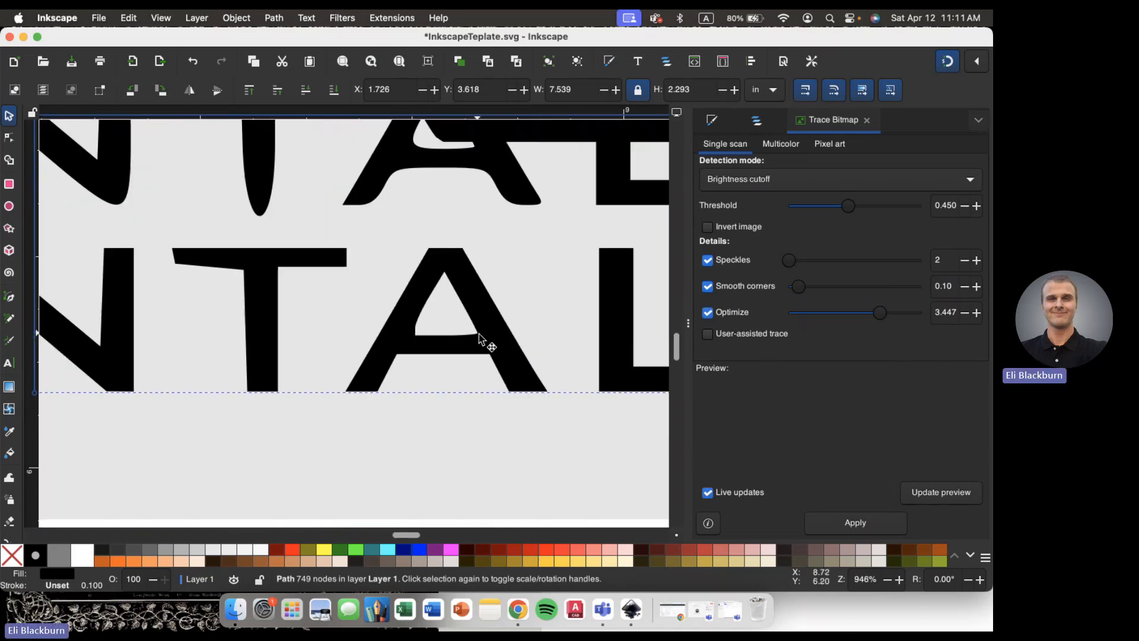
scroll(297, 295, "up", 2)
scroll(297, 294, "left", 2)
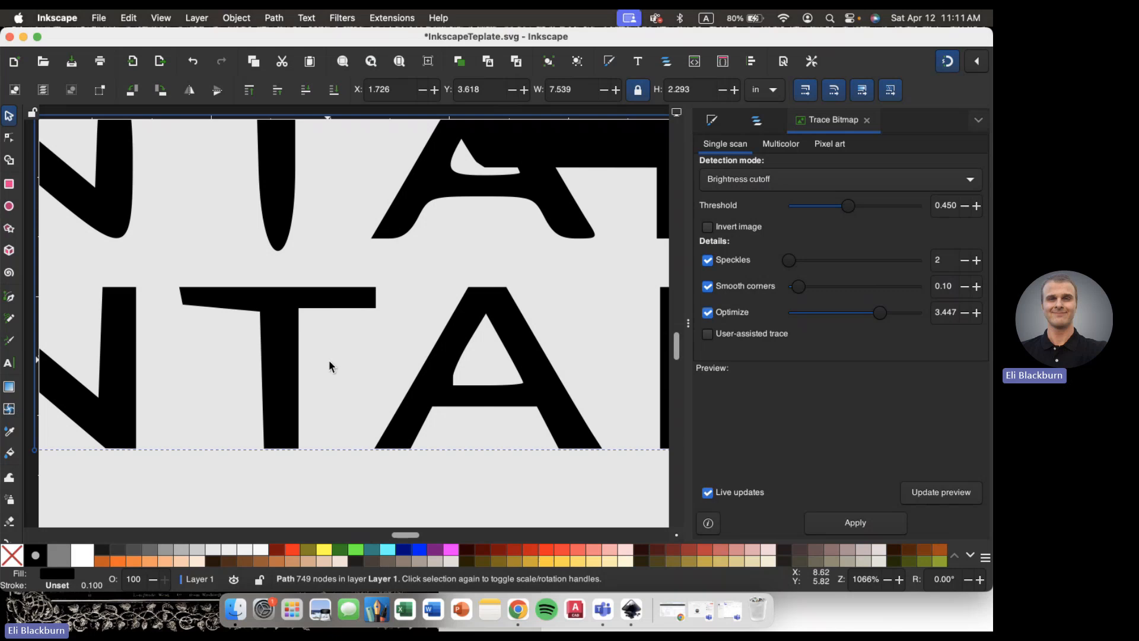
scroll(330, 366, "down", 5)
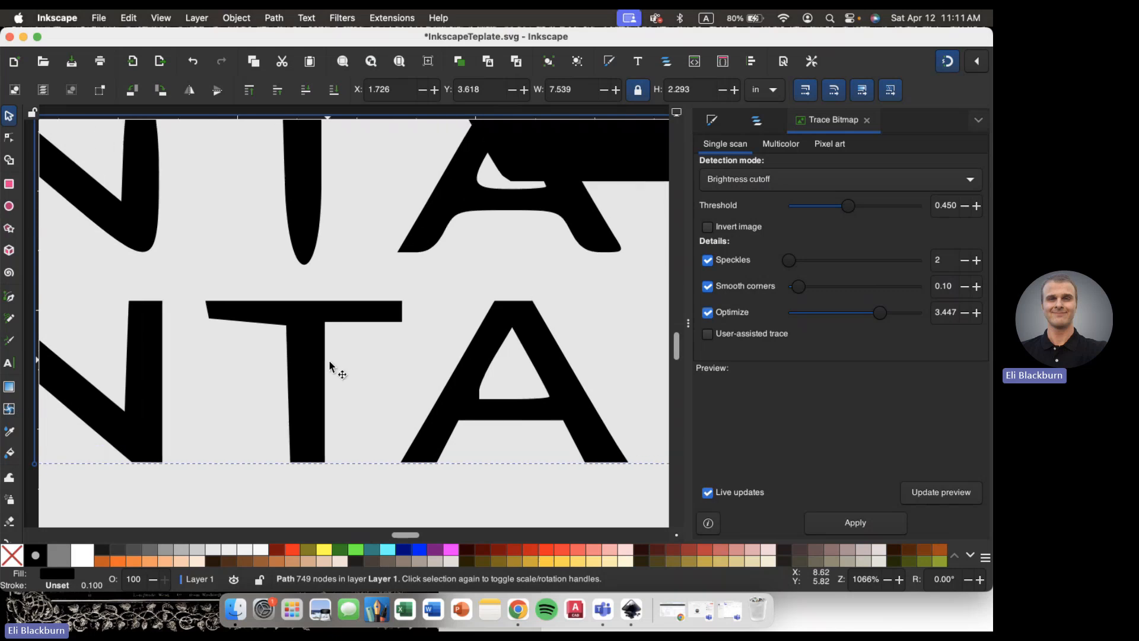
scroll(331, 366, "left", 5)
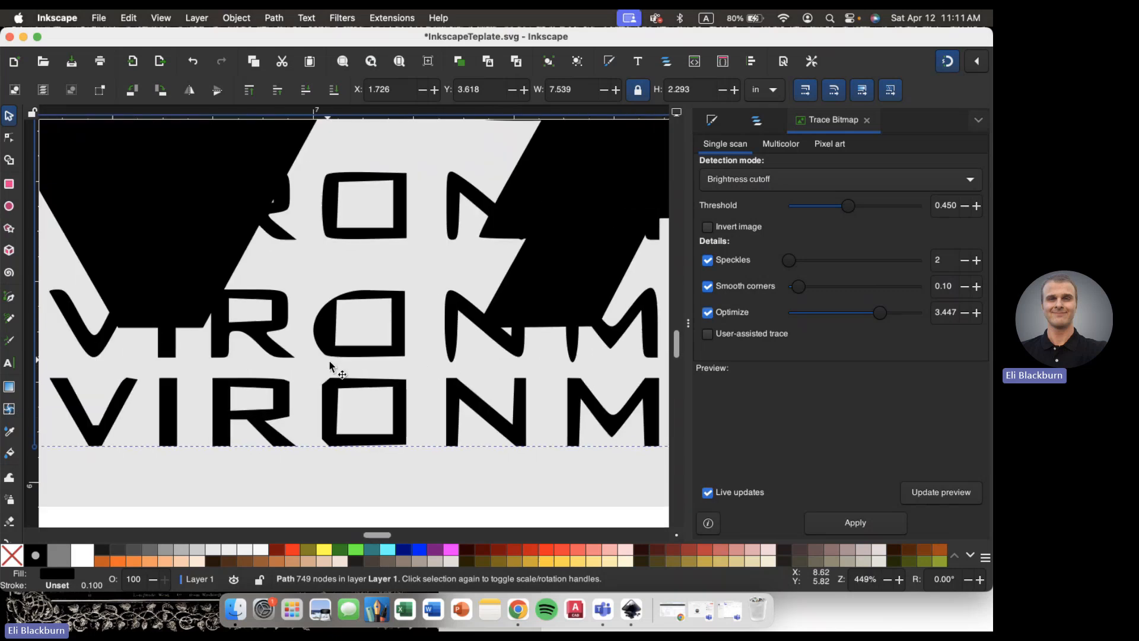
scroll(331, 363, "up", 3)
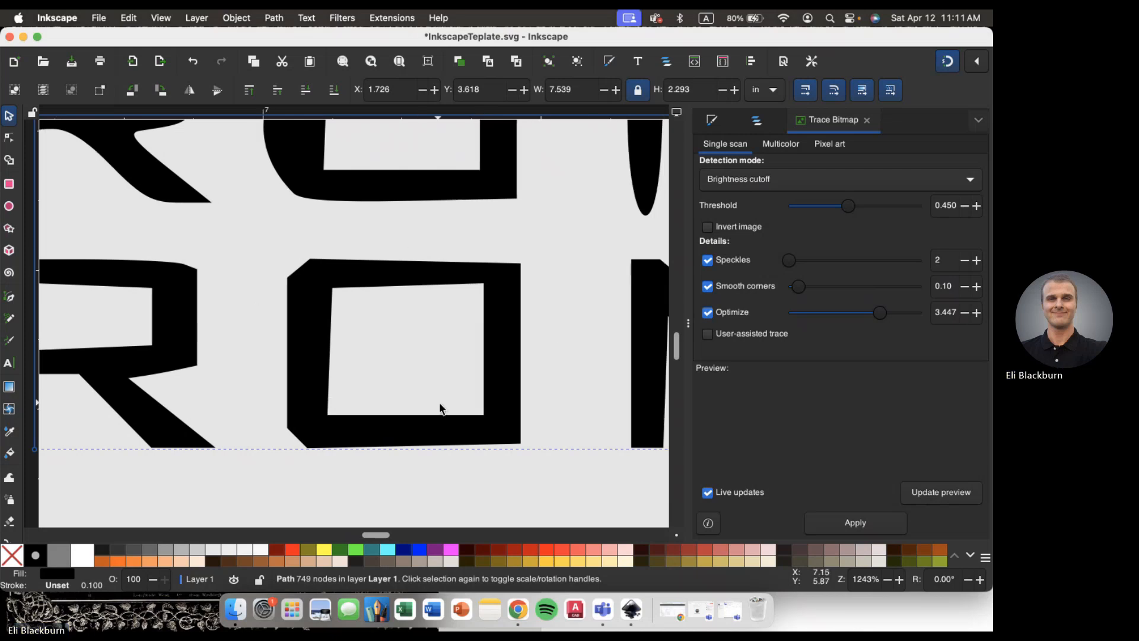
scroll(440, 405, "down", 3)
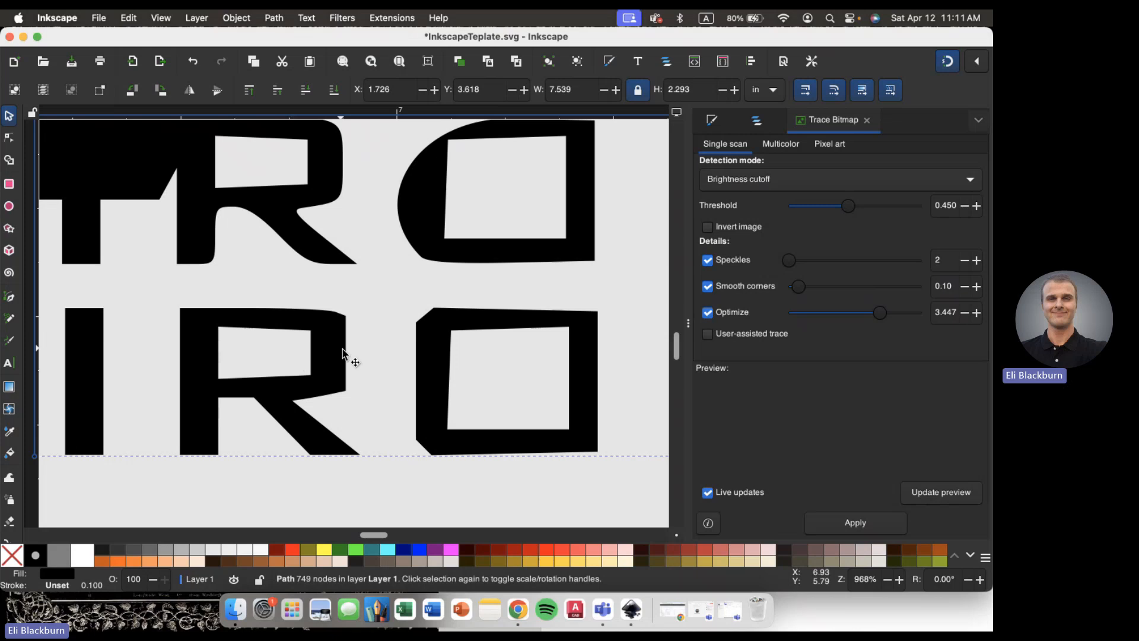
- Compare the letter O of ENVIRONMENTAL across the three traced copies, and return to the view of all logos
scroll(342, 354, "right", 15)
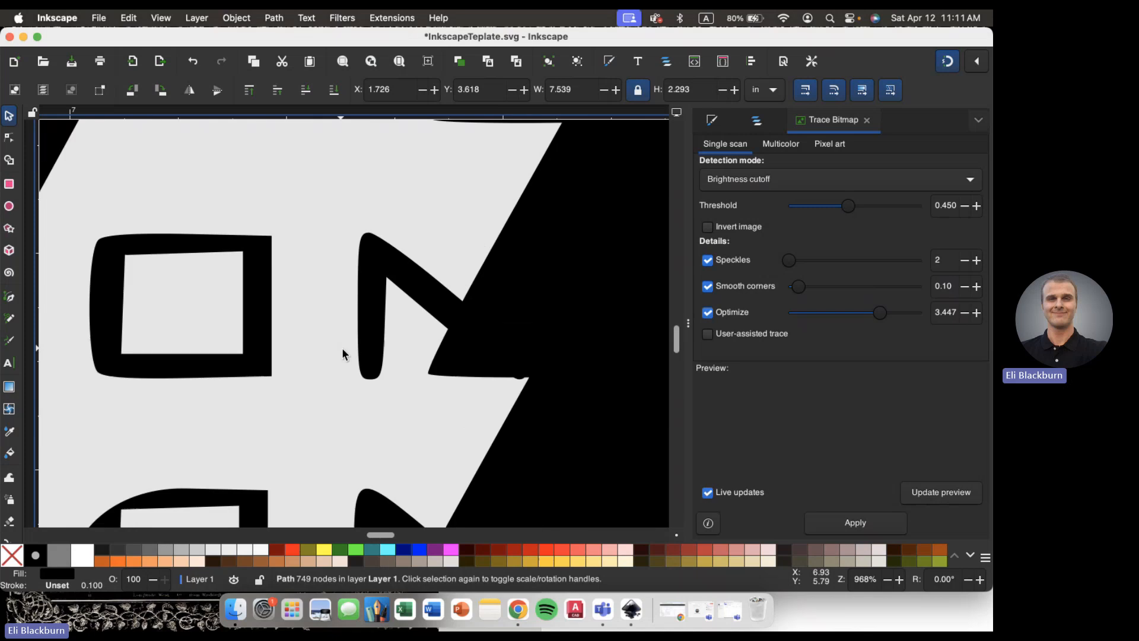
scroll(342, 354, "left", 15)
scroll(343, 349, "up", 5)
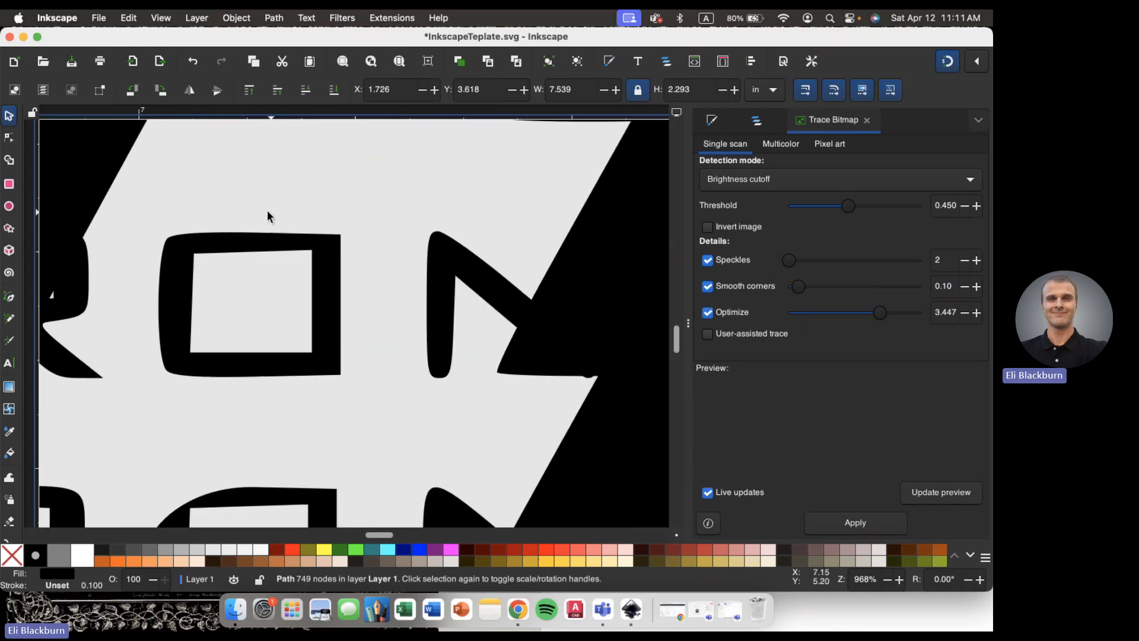
scroll(335, 353, "down", 10)
scroll(334, 351, "down", 5)
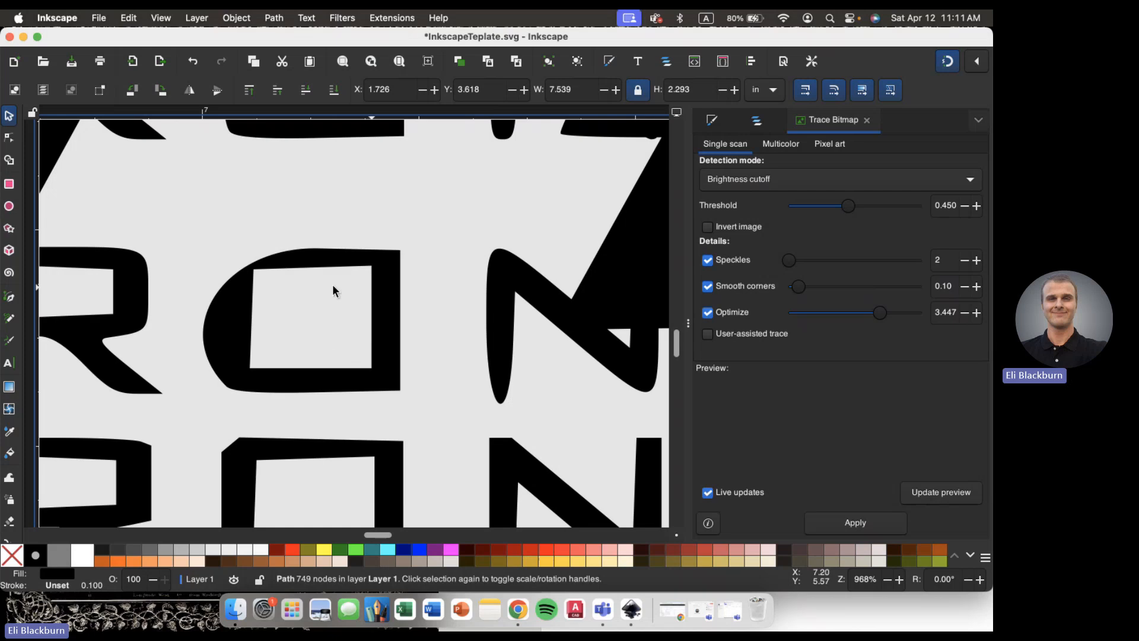
scroll(348, 371, "down", 5, "ctrl")
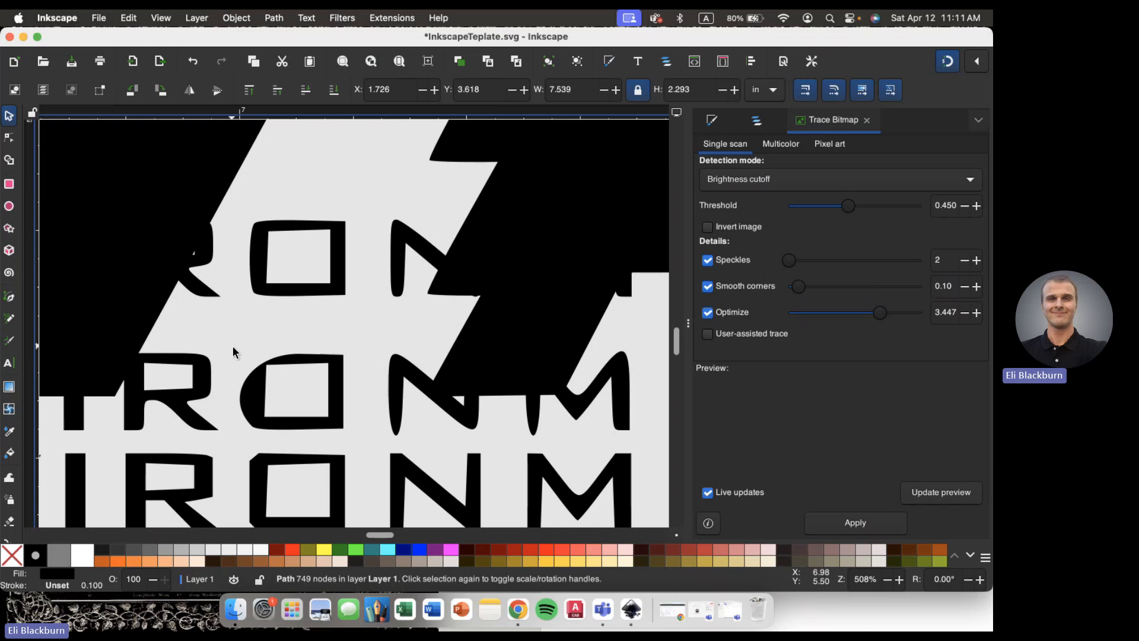
scroll(233, 351, "down", 2)
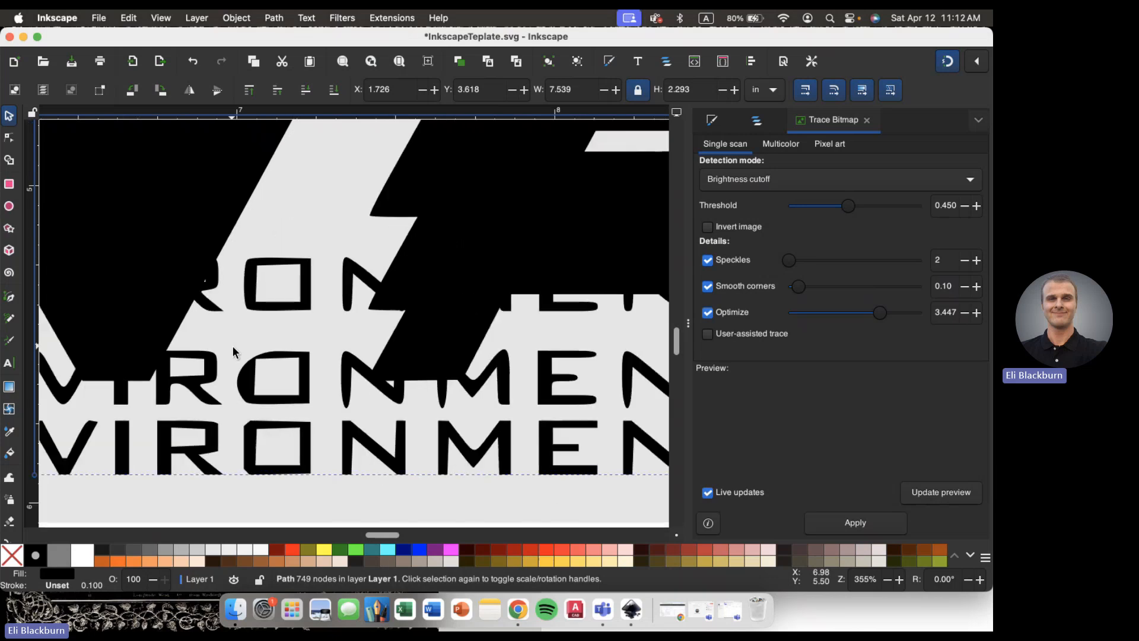
scroll(233, 352, "down", 5)
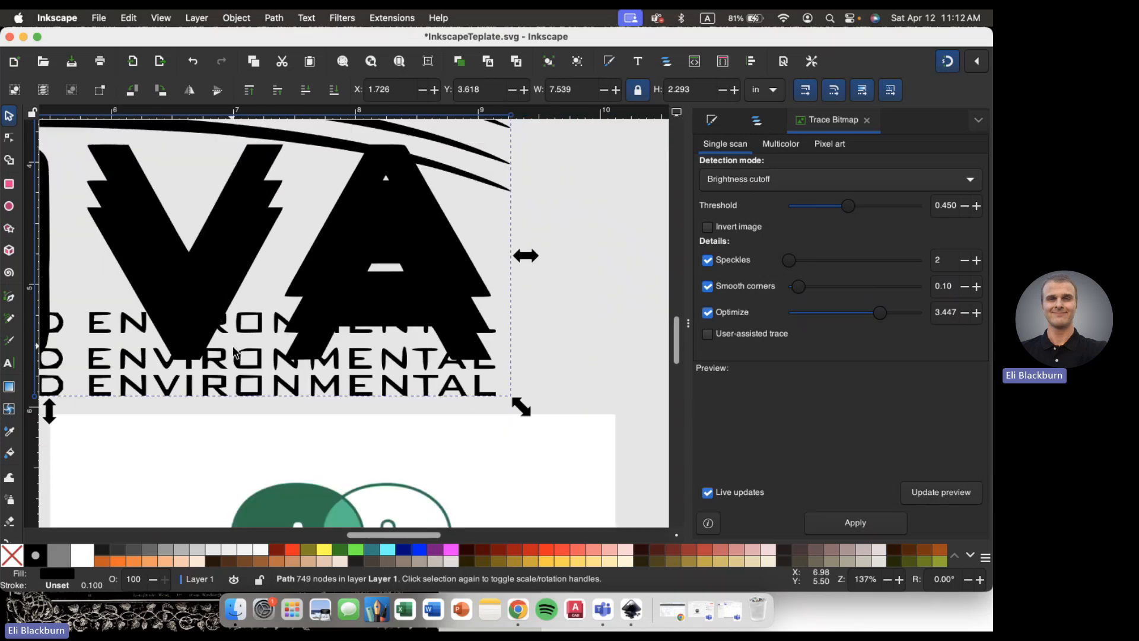
scroll(233, 348, "down", 5)
scroll(241, 350, "left", 3)
scroll(240, 350, "up", 1)
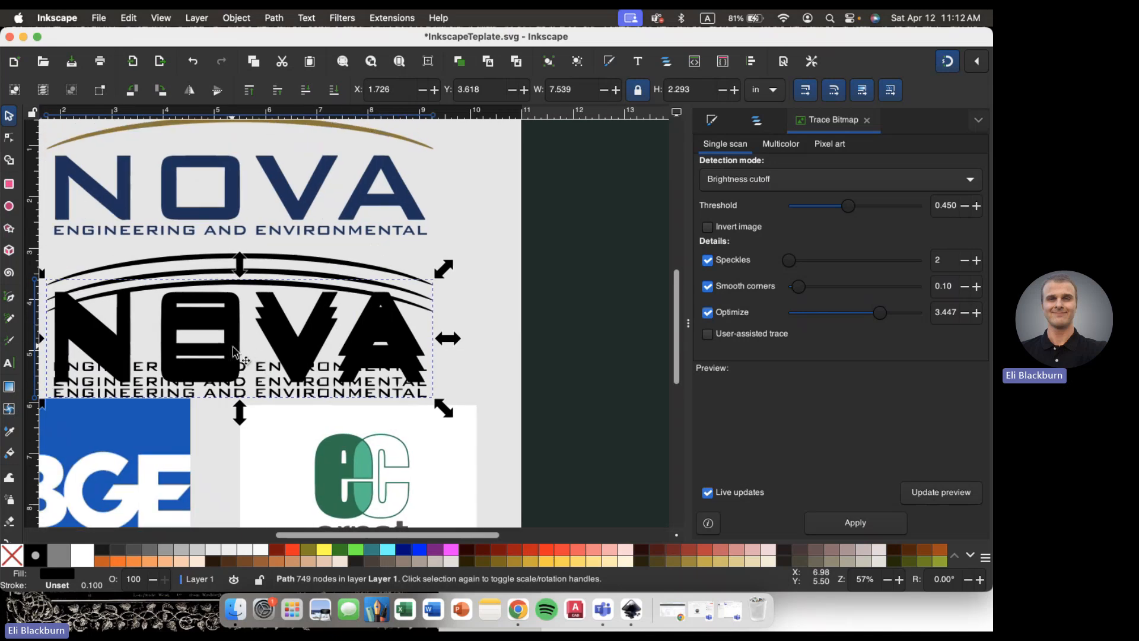
- Delete the two earlier traced NOVA copies, keeping only the newest trace below the original logo
left_click(490, 374)
left_click(403, 365)
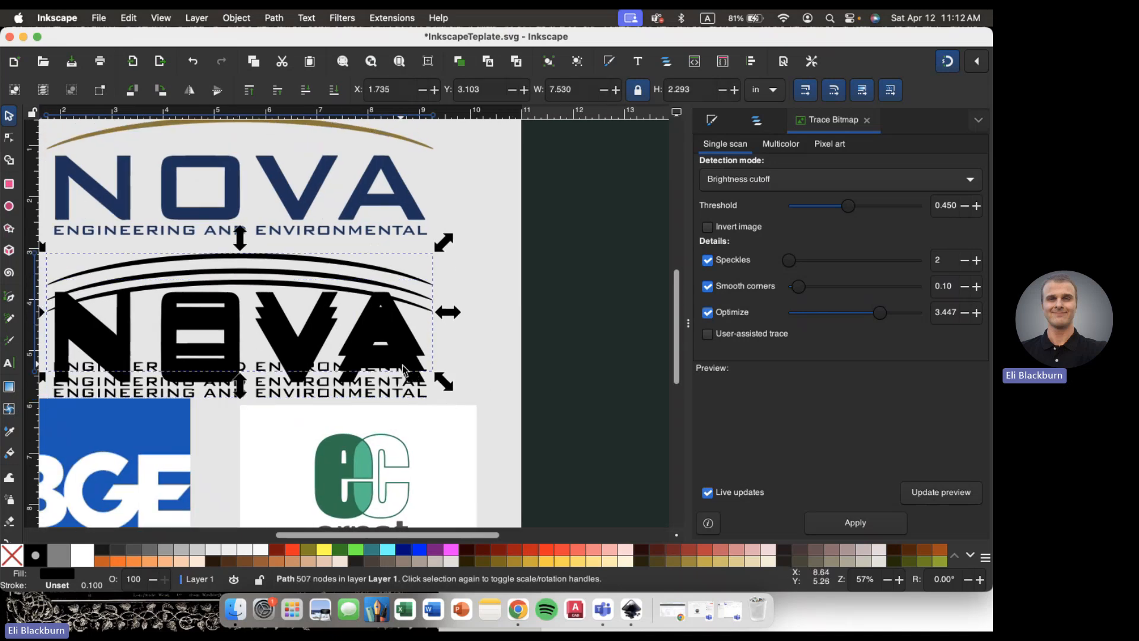
key("Delete")
left_click(402, 365)
key("Delete")
scroll(402, 364, "left", 3)
scroll(402, 365, "up", 1)
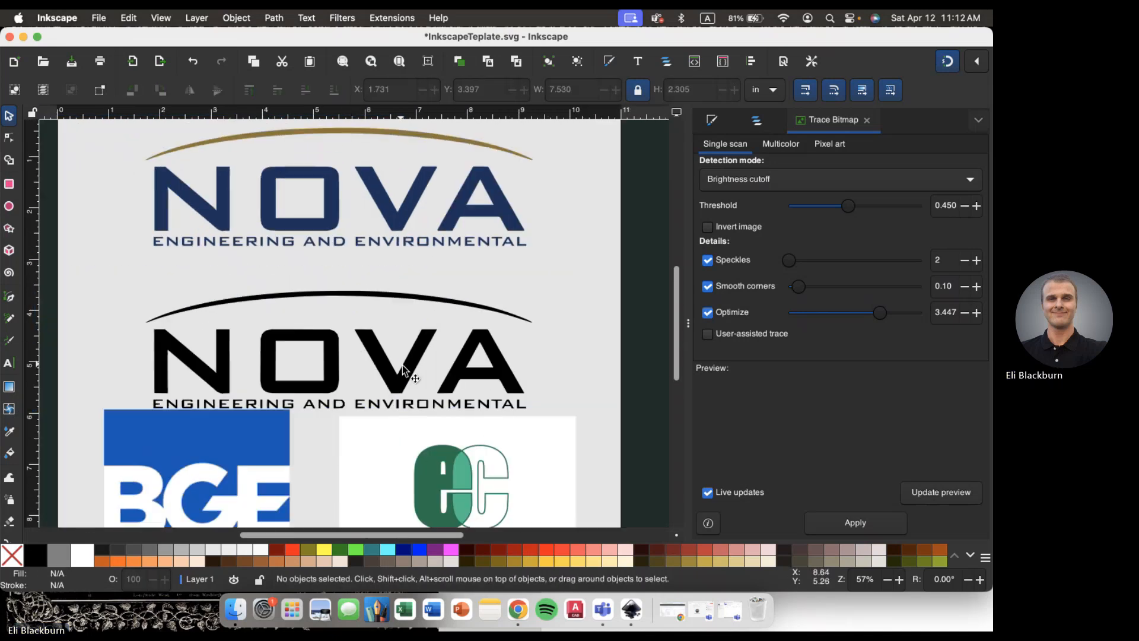
scroll(389, 369, "down", 2)
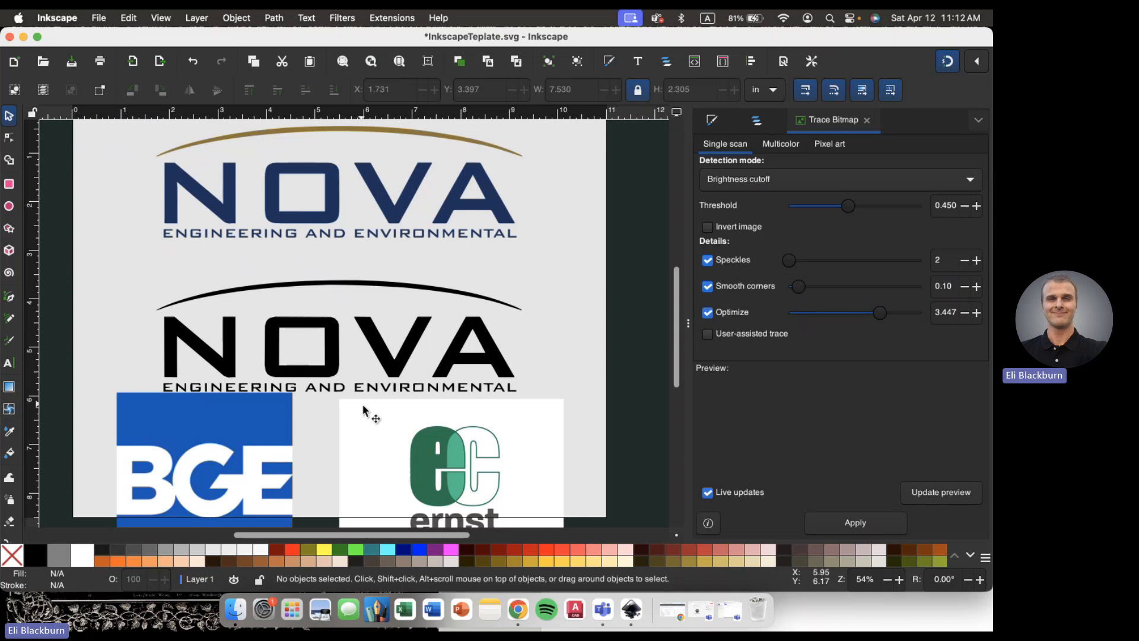
scroll(321, 401, "down", 1)
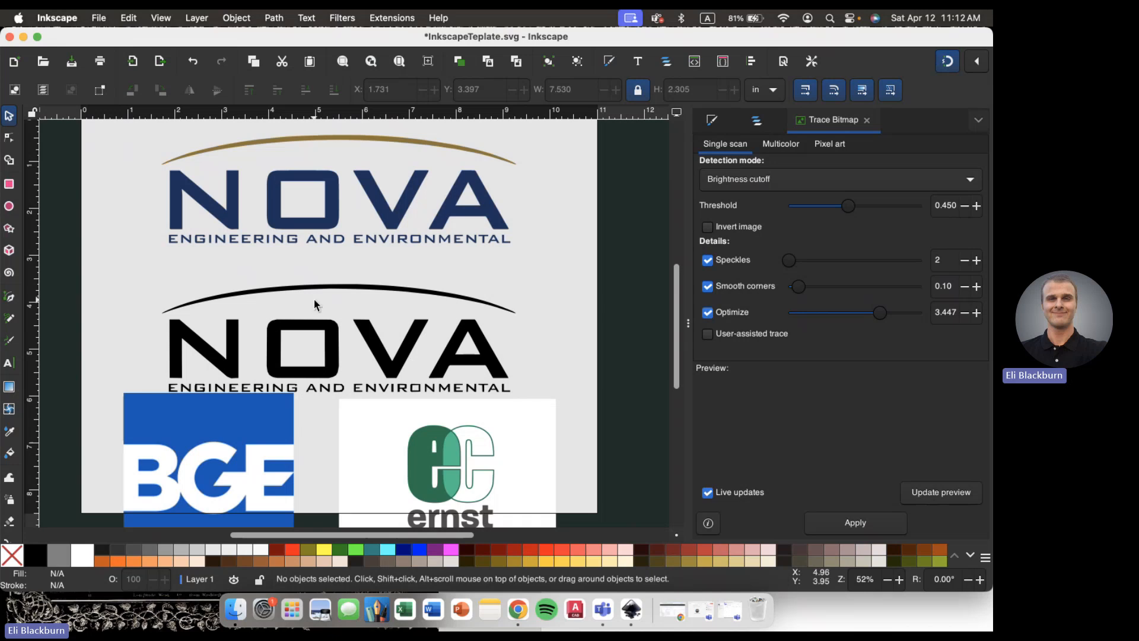
- Move the traced NOVA logo up beneath the original, to about X 1.73, Y 3.10 in, and clear the selection
left_click_drag(332, 348, 335, 328)
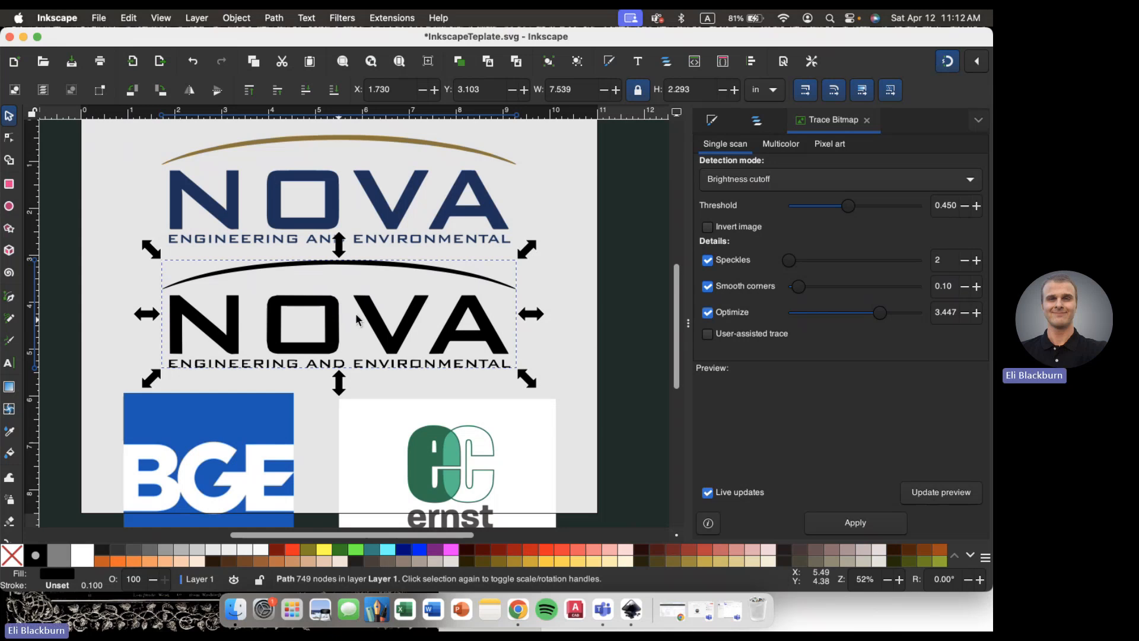
left_click(566, 367)
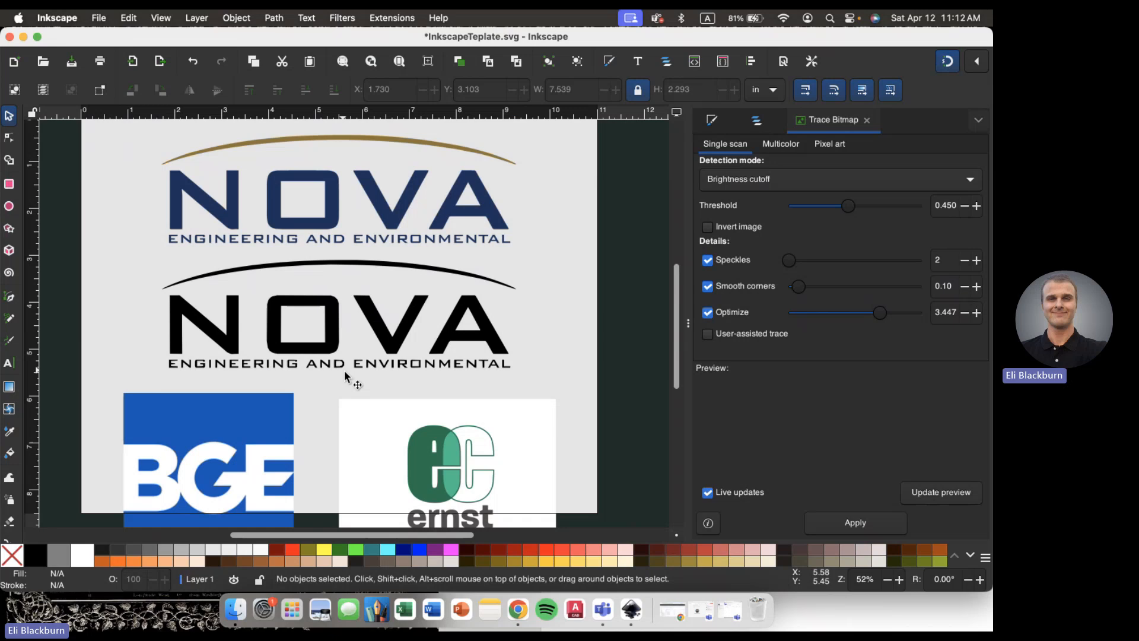
left_click(325, 312)
mouse_move(322, 307)
left_mouse_down()
mouse_move(338, 303)
mouse_move(330, 300)
left_mouse_up()
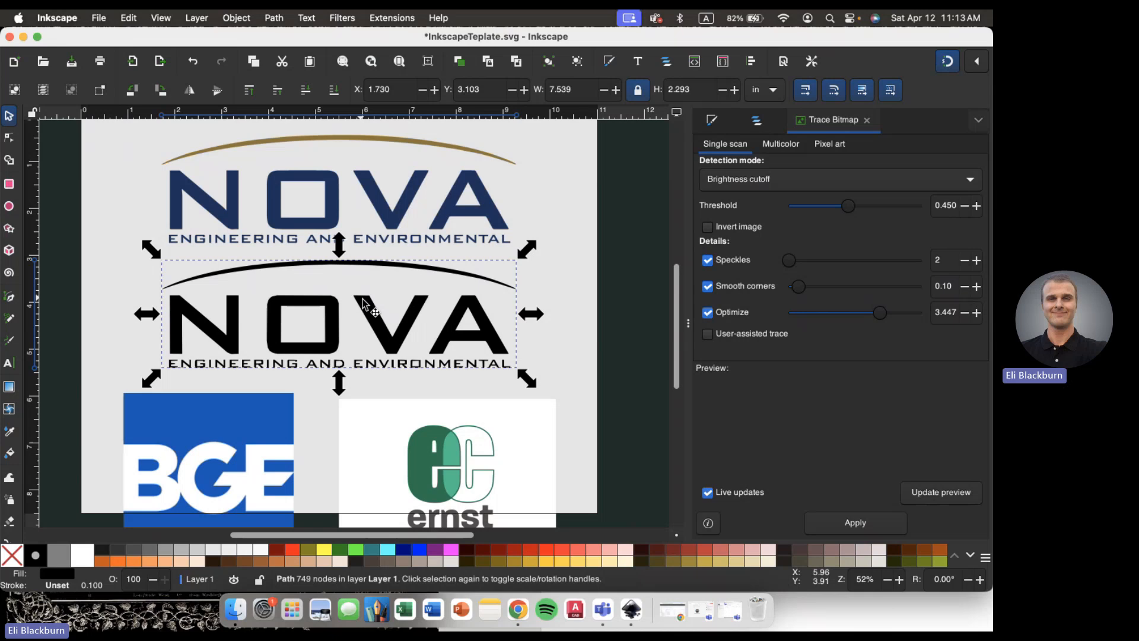
key("Escape")
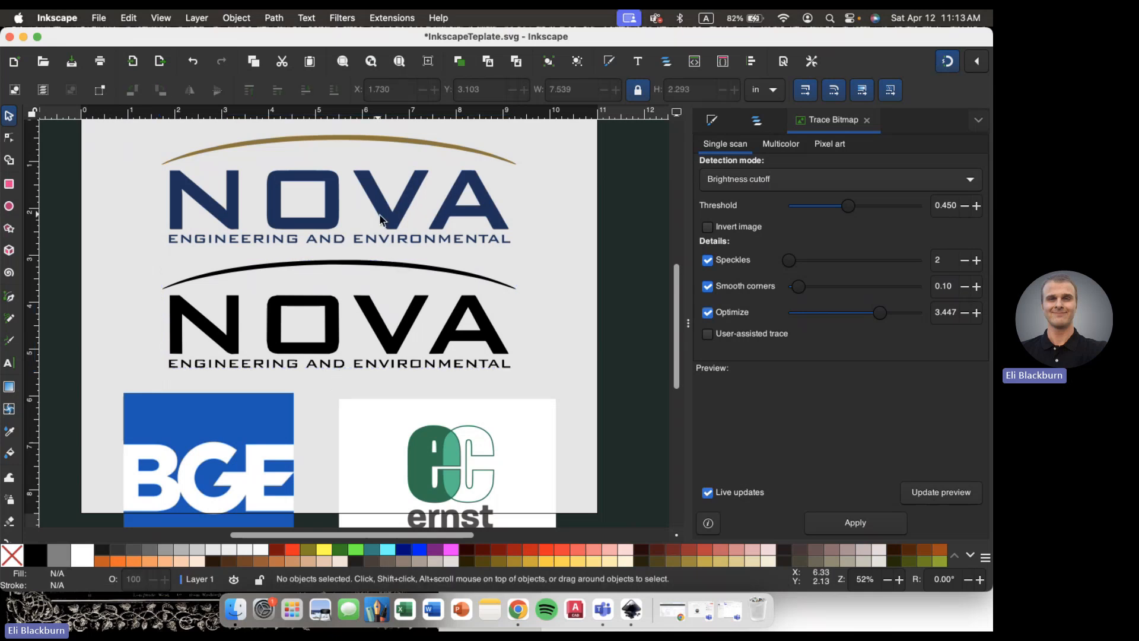
- Select the traced NOVA path rather than the original image and show its flat fill color settings
left_click(387, 216)
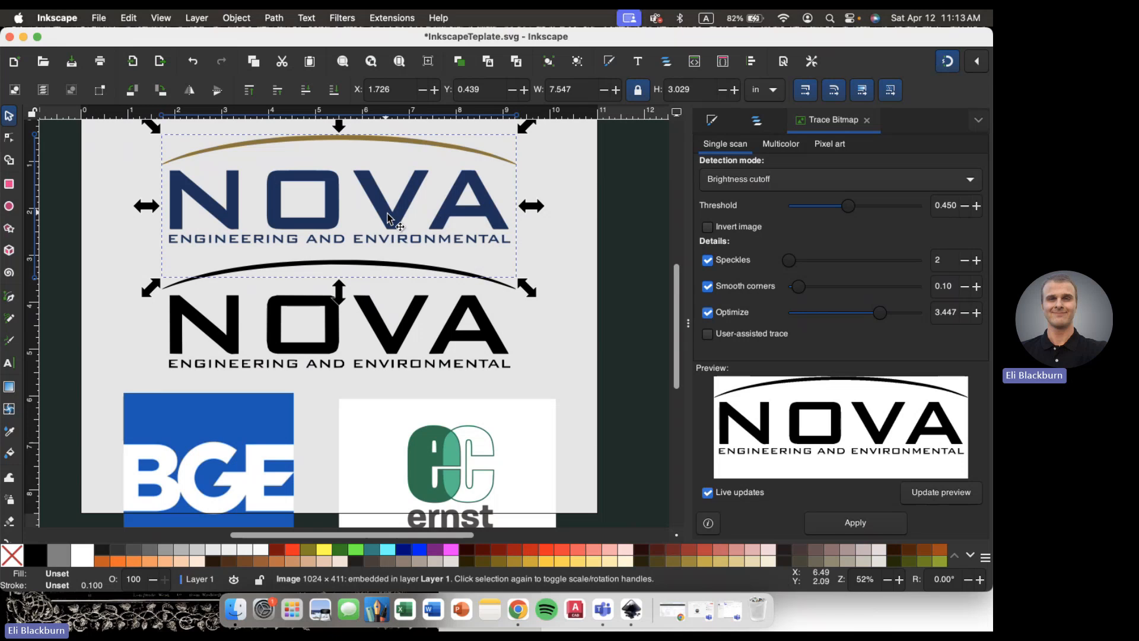
left_click(385, 349)
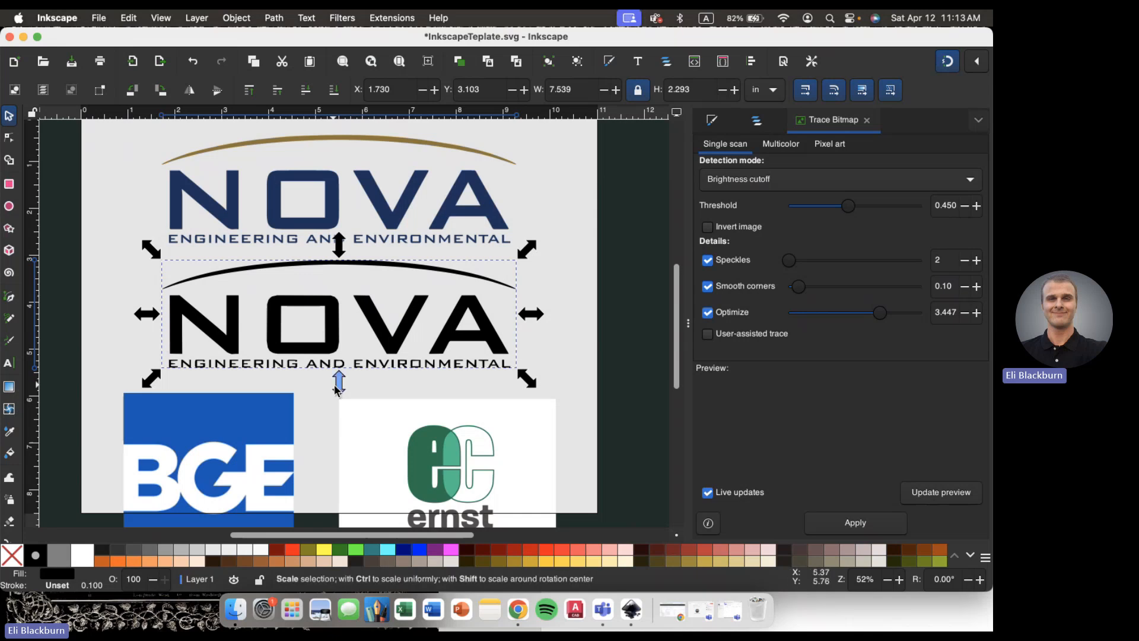
scroll(335, 386, "right", 5)
scroll(290, 315, "left", 8)
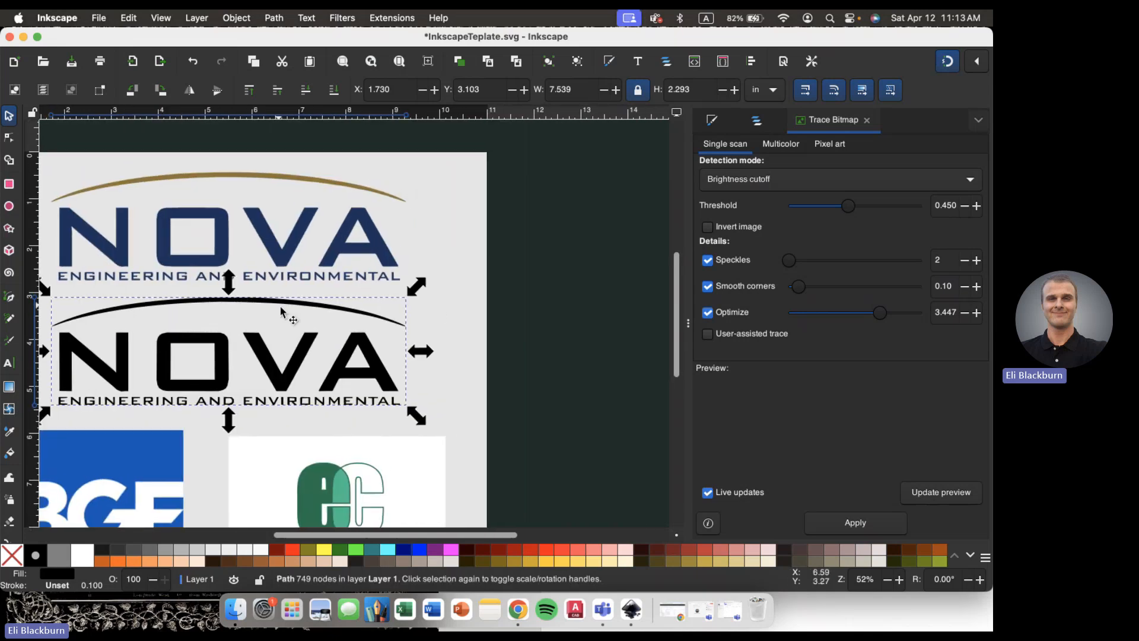
left_click(712, 120)
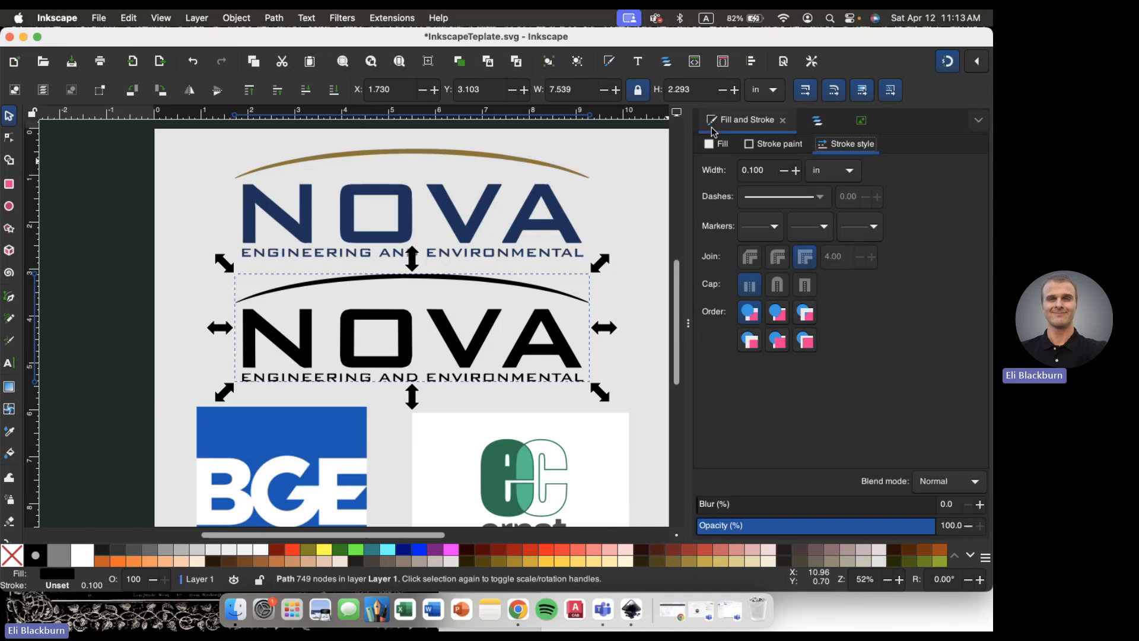
left_click(718, 144)
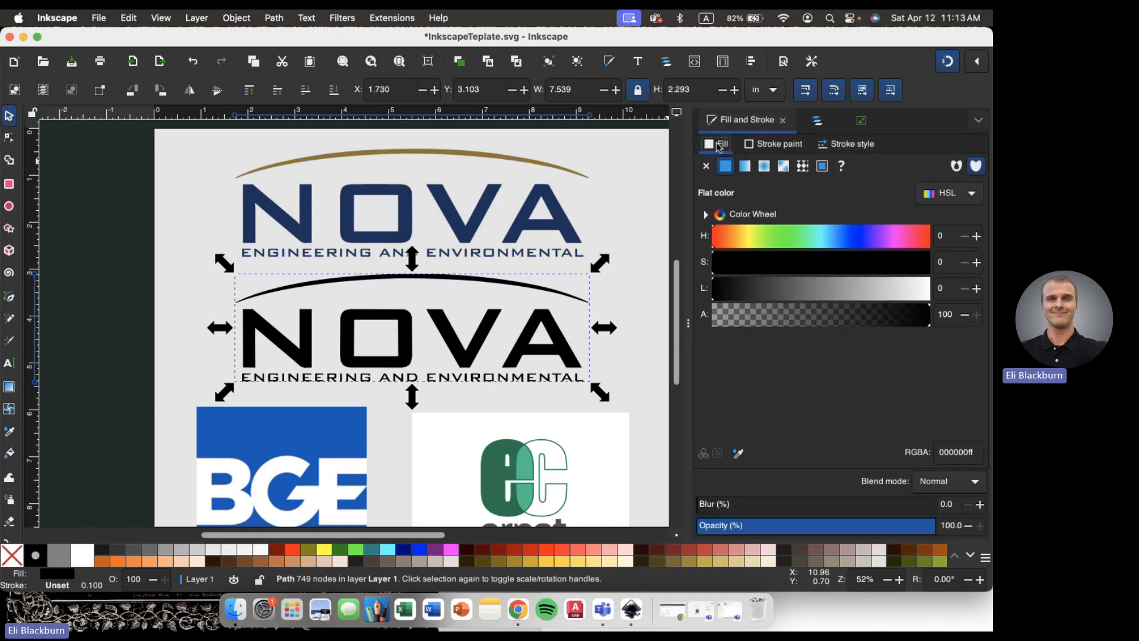
scroll(564, 286, "right", 2)
scroll(564, 286, "down", 1)
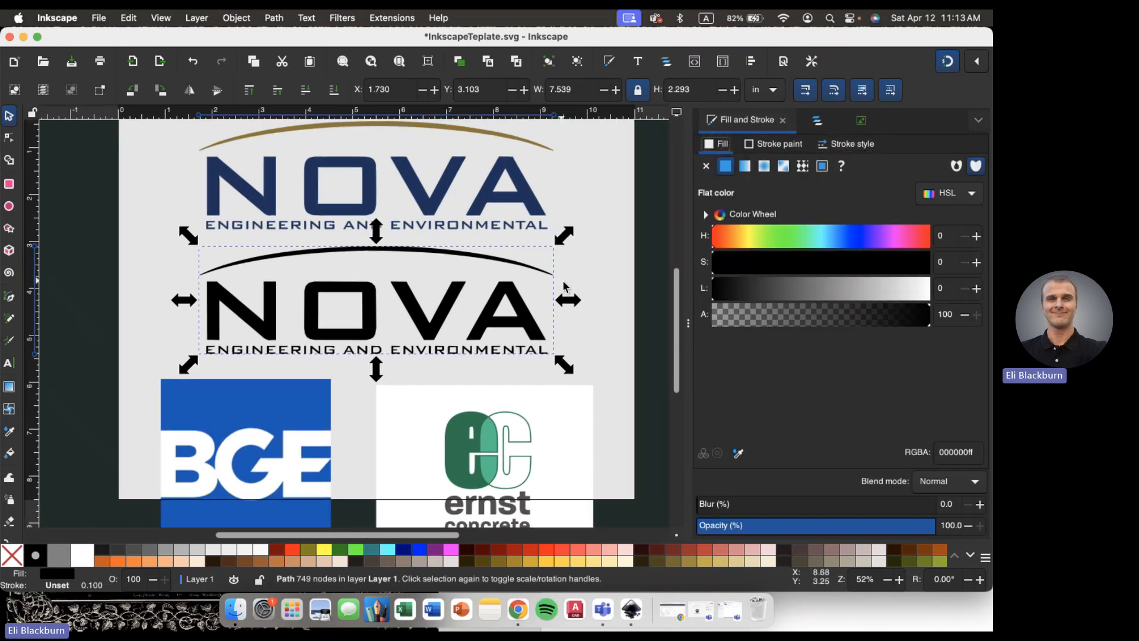
- Import color.png from the Design Class folder and place it right of the page at about X 12.82, Y 0.79 in
scroll(562, 283, "right", 10)
scroll(563, 282, "up", 1)
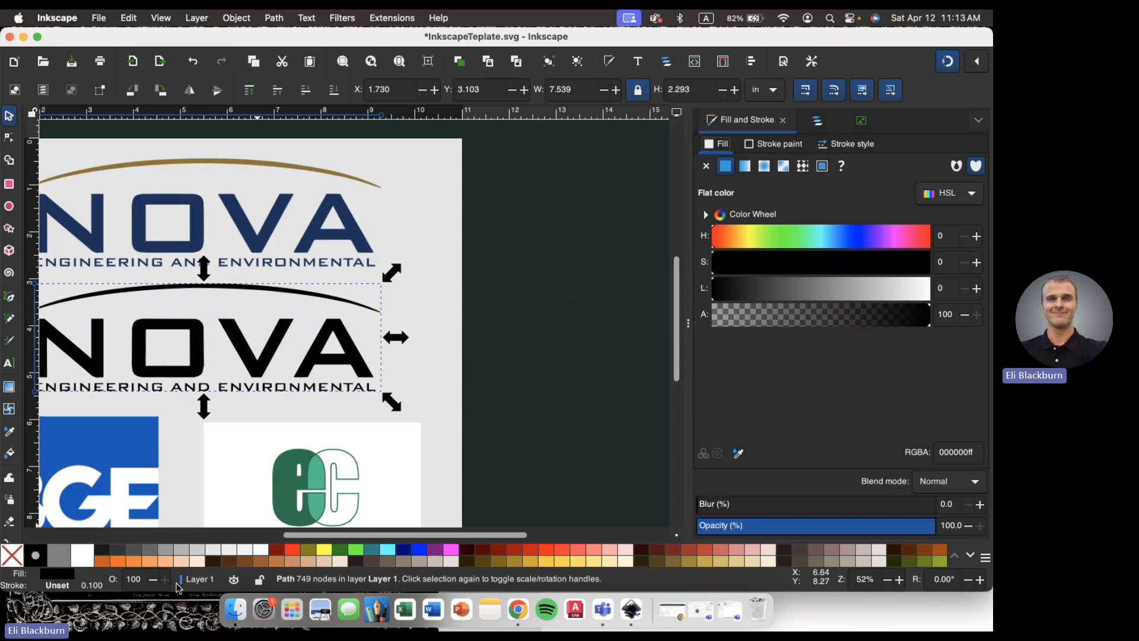
left_click(232, 609)
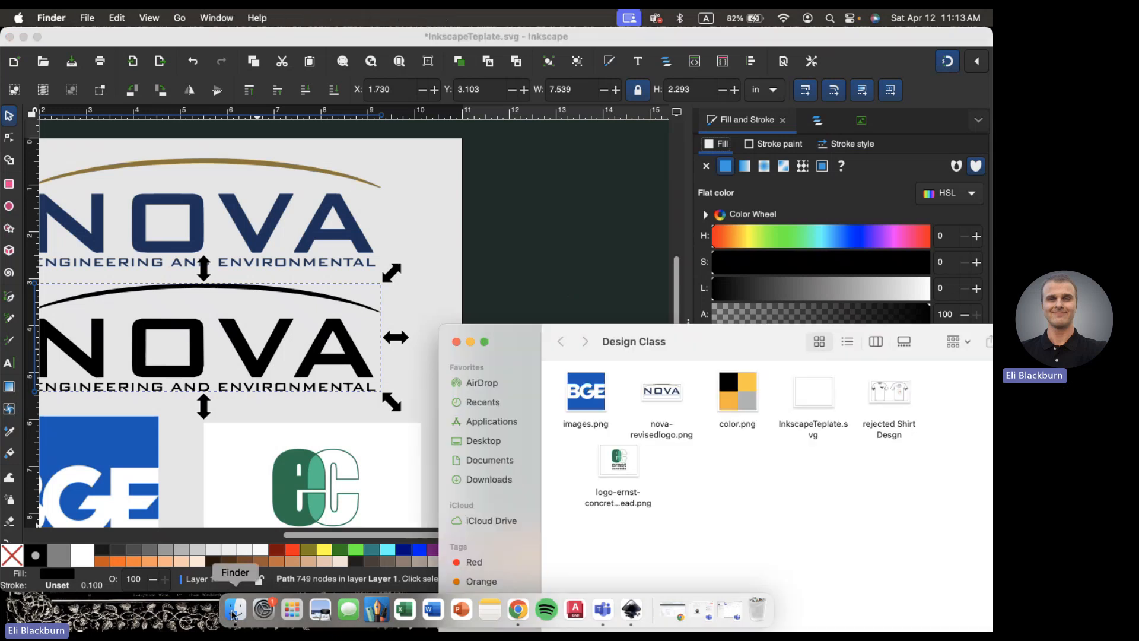
left_click(679, 433)
left_click_drag(724, 351, 674, 409)
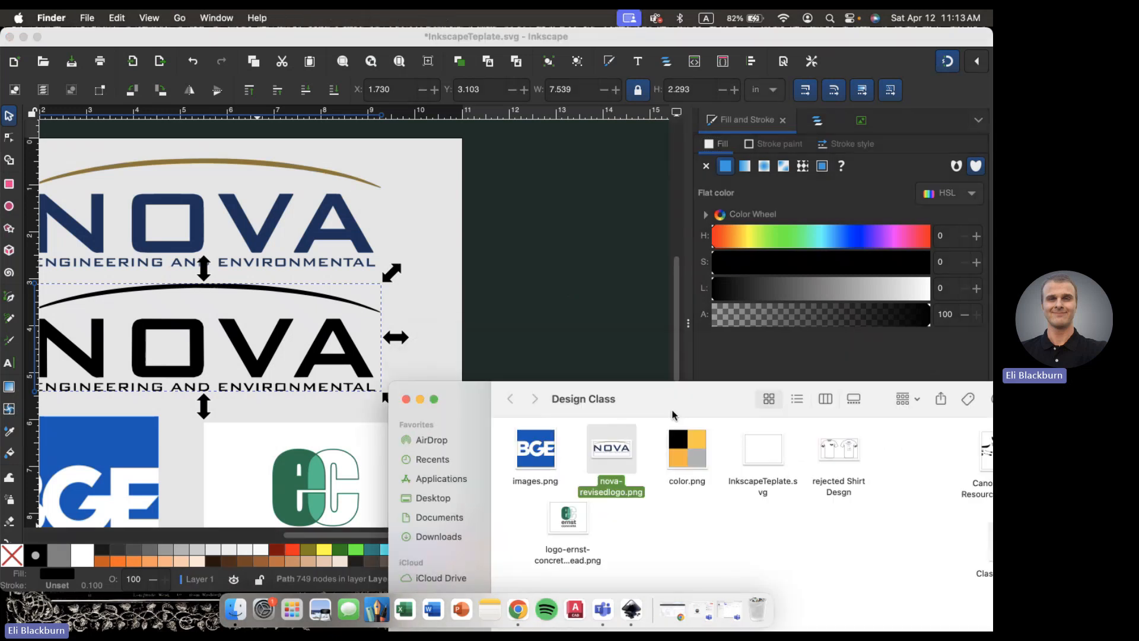
left_click(676, 456)
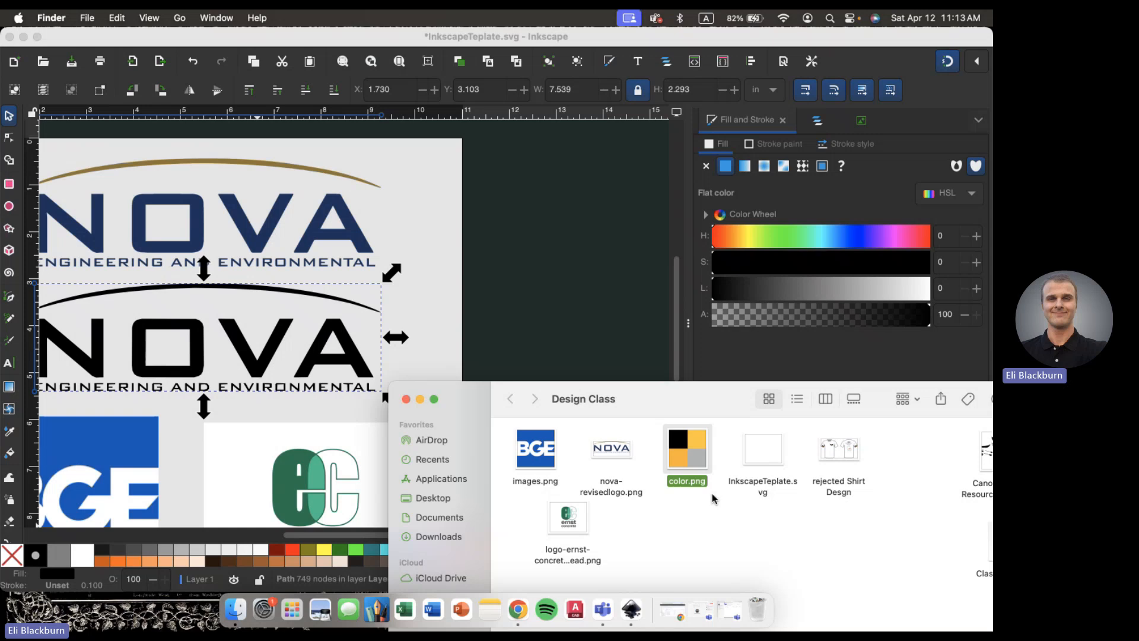
left_click_drag(705, 463, 620, 296)
left_click(624, 341)
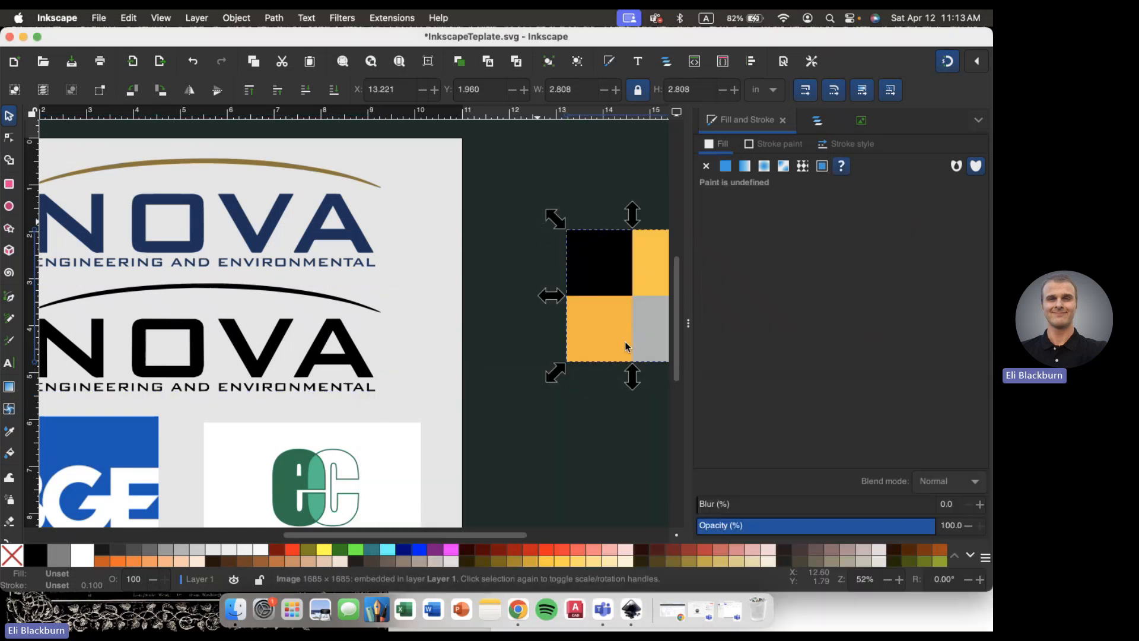
left_click_drag(625, 341, 612, 261)
left_click(578, 377)
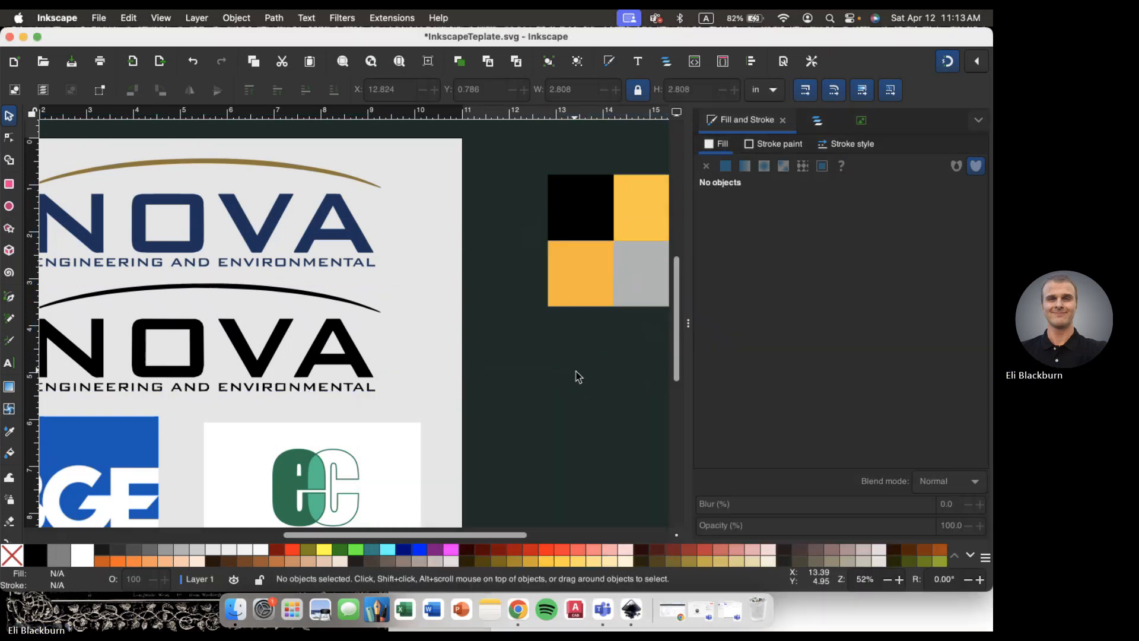
- Recolor the traced NOVA path with the darker orange sampled from the imported color swatches (fcb320)
key("Tab")
scroll(606, 388, "right", 3)
scroll(606, 389, "up", 1)
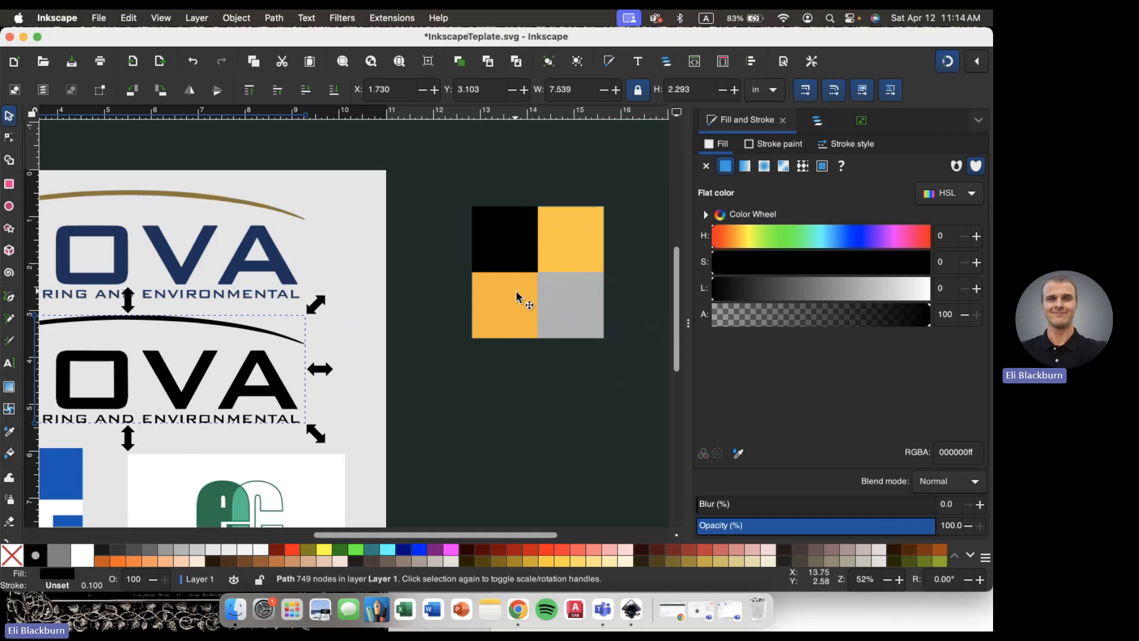
scroll(522, 294, "left", 3)
scroll(522, 294, "down", 1)
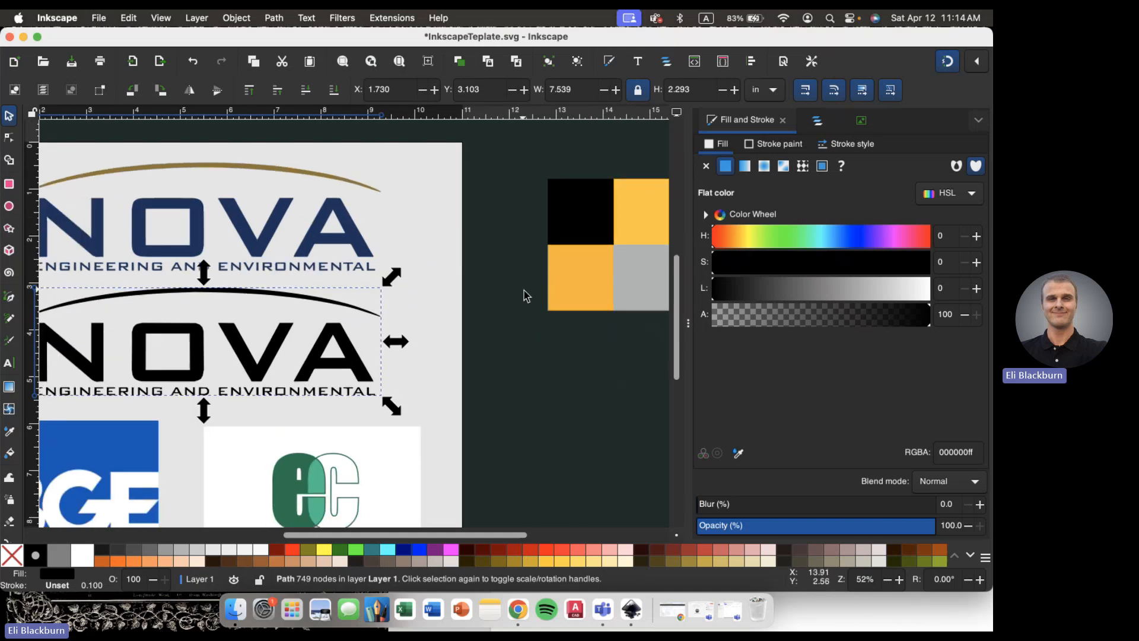
left_click(358, 360)
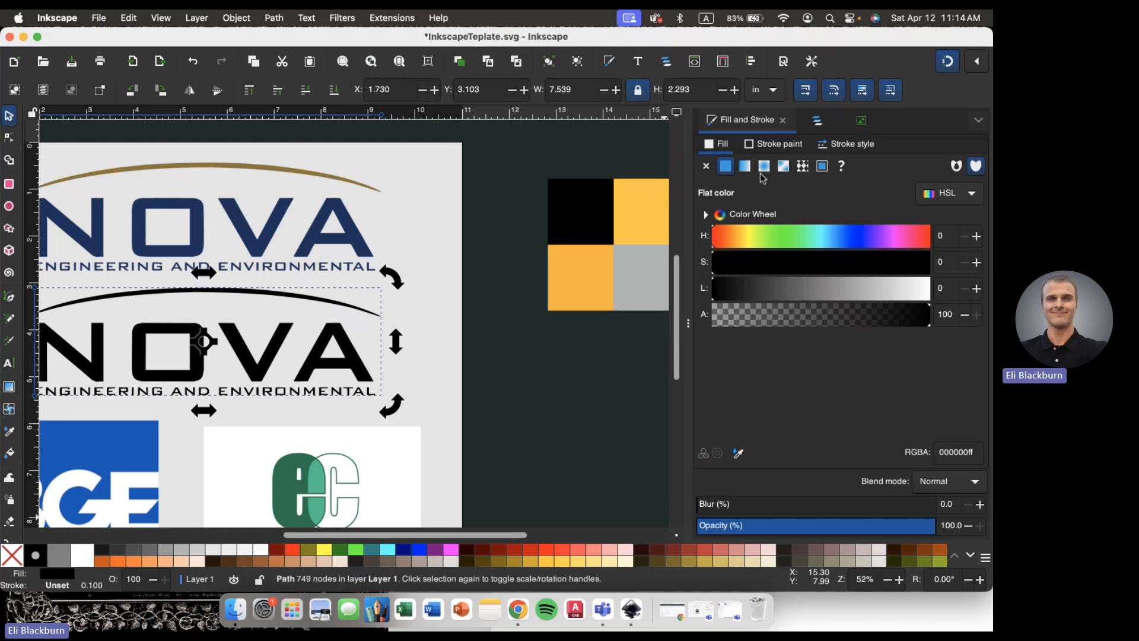
left_click(741, 454)
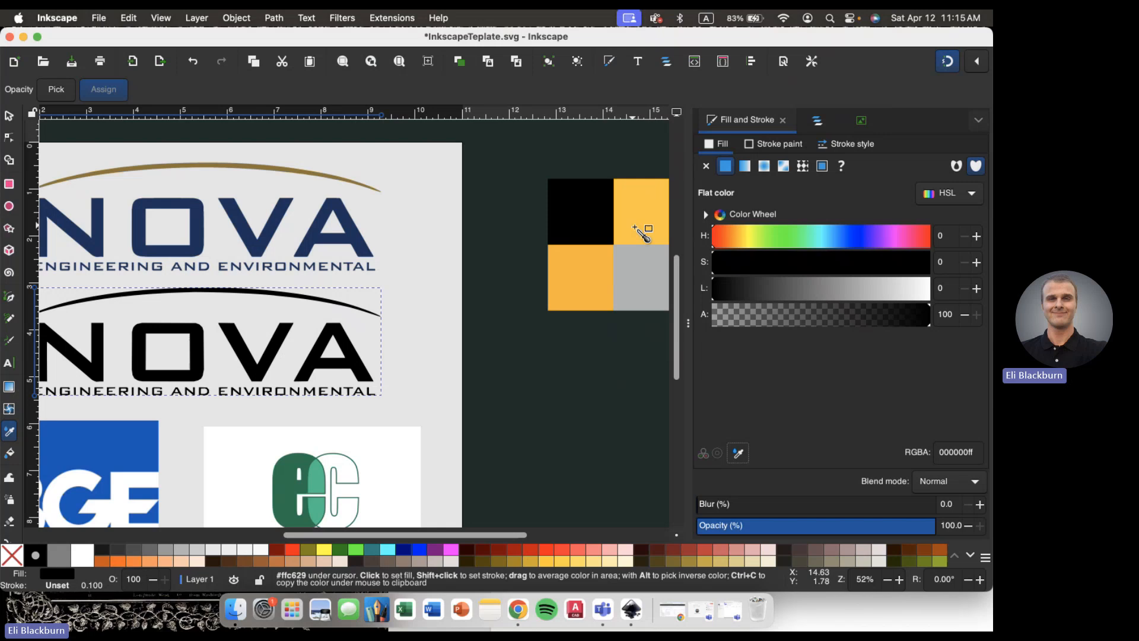
left_click(587, 271)
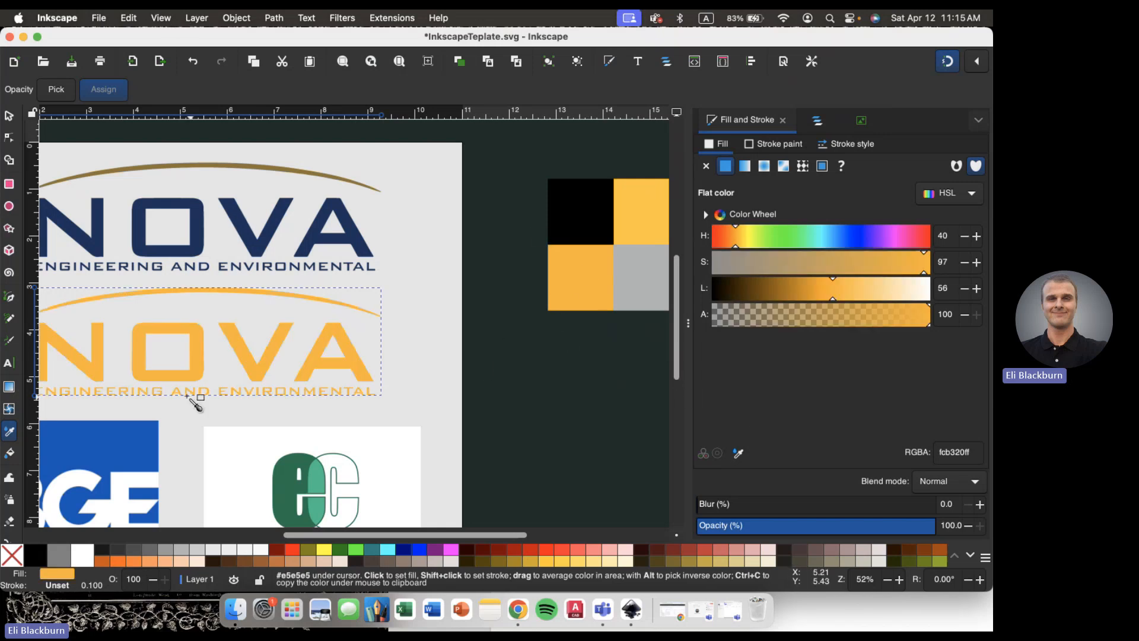
left_click(9, 116)
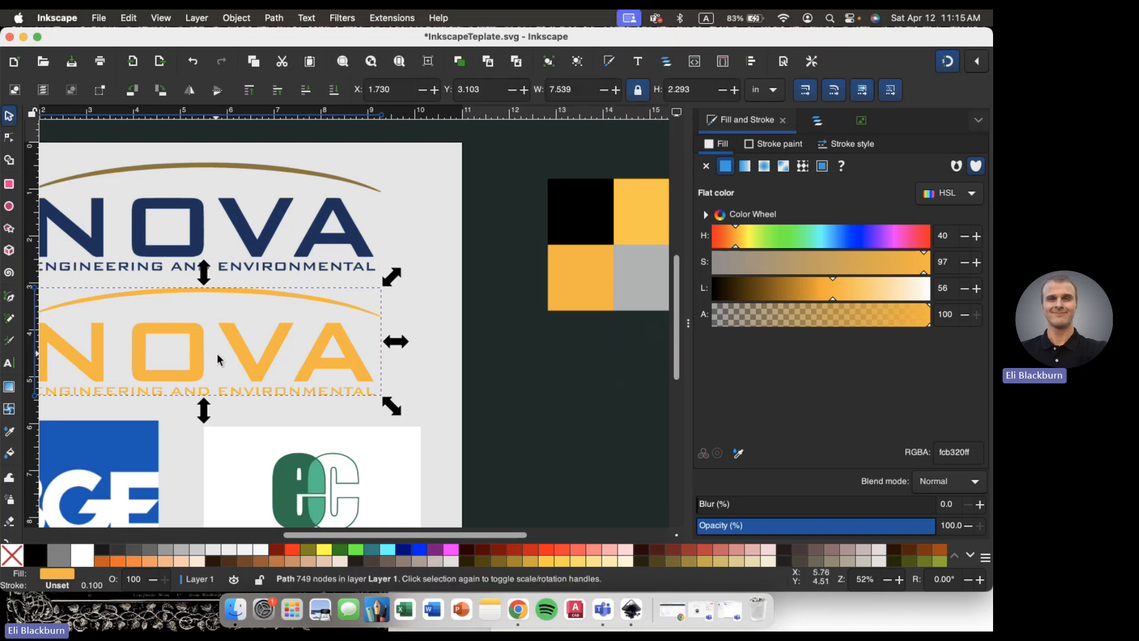
- Move the orange NOVA path off the page below the color swatches, to about X 12.25, Y 3.97 in
scroll(217, 356, "down", 2)
scroll(218, 356, "left", 1)
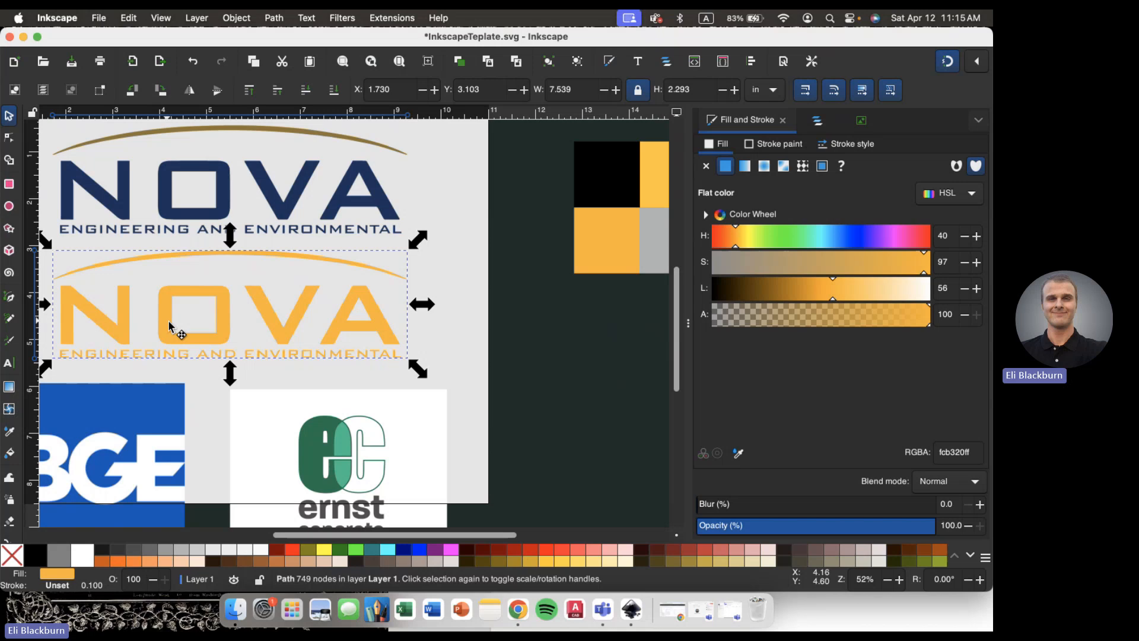
left_click_drag(168, 322, 592, 391)
left_click_drag(657, 378, 674, 360)
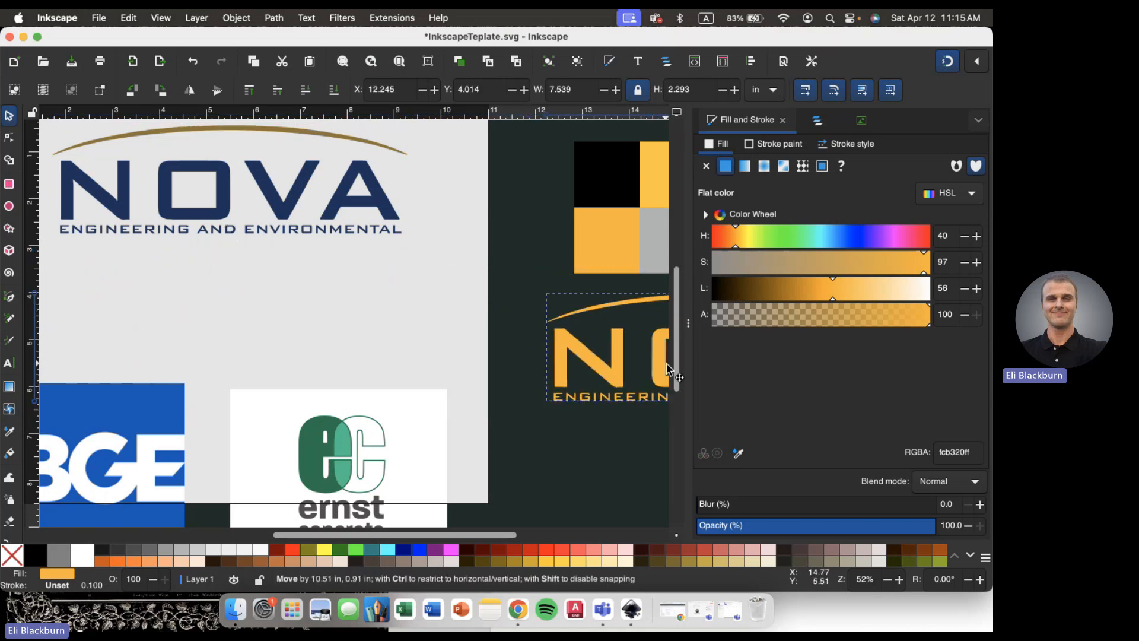
left_click(479, 254)
- Move the original blue NOVA image off the page to its left side and deselect it
scroll(315, 271, "up", 3)
scroll(314, 271, "left", 3)
scroll(314, 272, "up", 1)
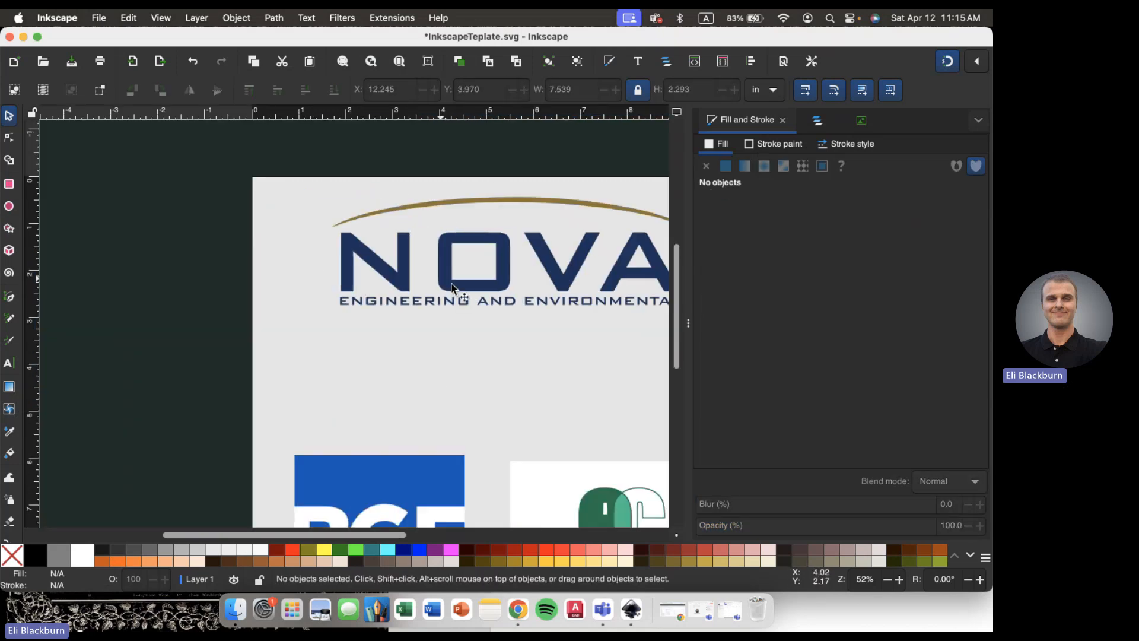
left_click_drag(618, 311, 228, 235)
left_click_drag(279, 209, 168, 254)
left_click(204, 323)
- Move the BGE logo to the page's upper left area, at about X 0.80, Y 0.63 in, and deselect it
scroll(207, 356, "down", 2)
scroll(208, 356, "right", 3)
left_click_drag(215, 395, 227, 174)
scroll(227, 175, "up", 2)
scroll(227, 174, "left", 1)
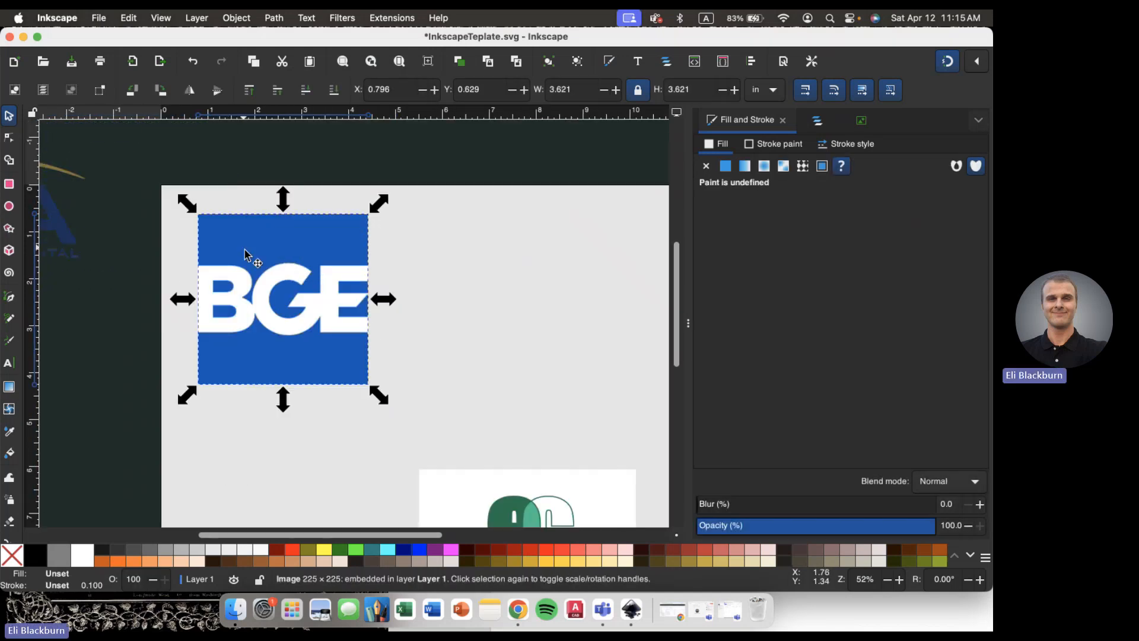
left_click(102, 269)
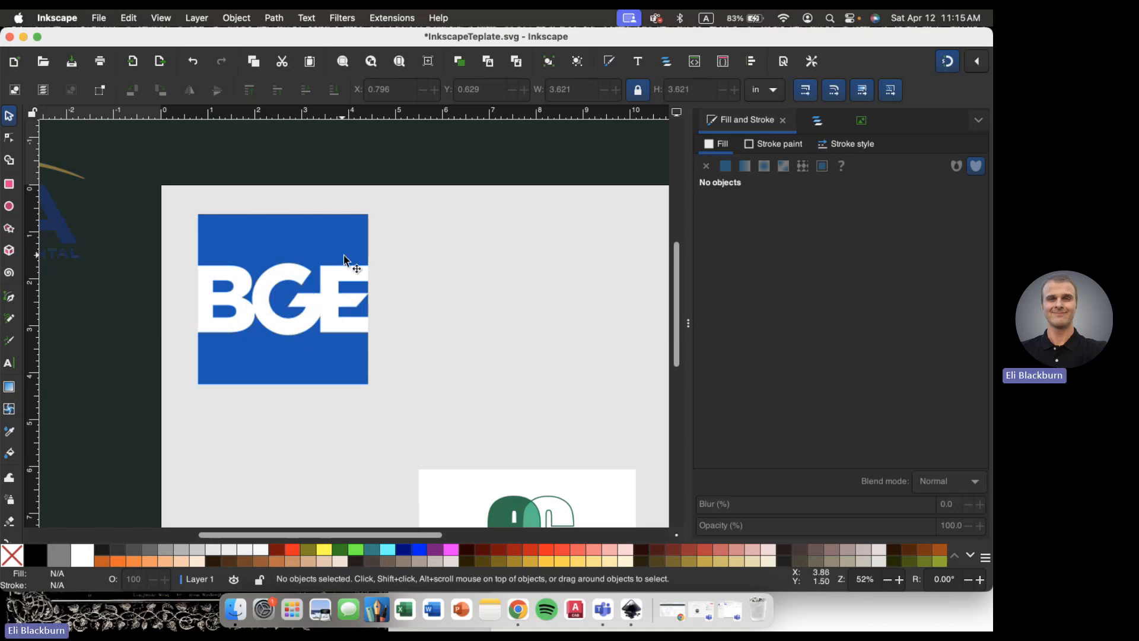
- Trace the BGE image as a single scan using brightness cutoff with the 0.450 threshold
left_click(250, 236)
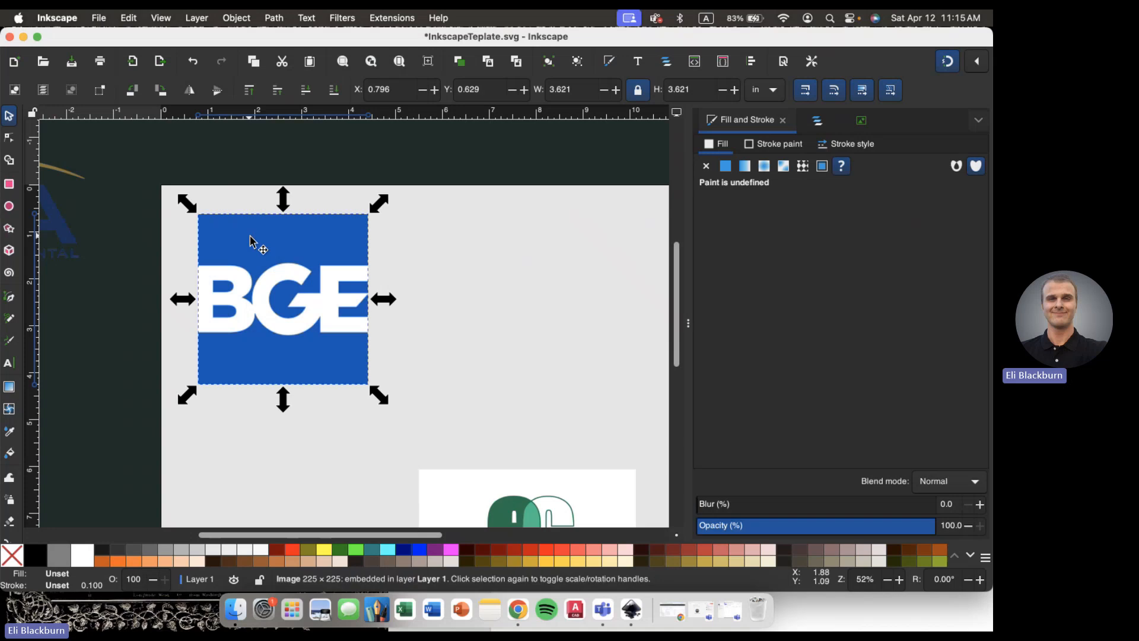
left_click(862, 122)
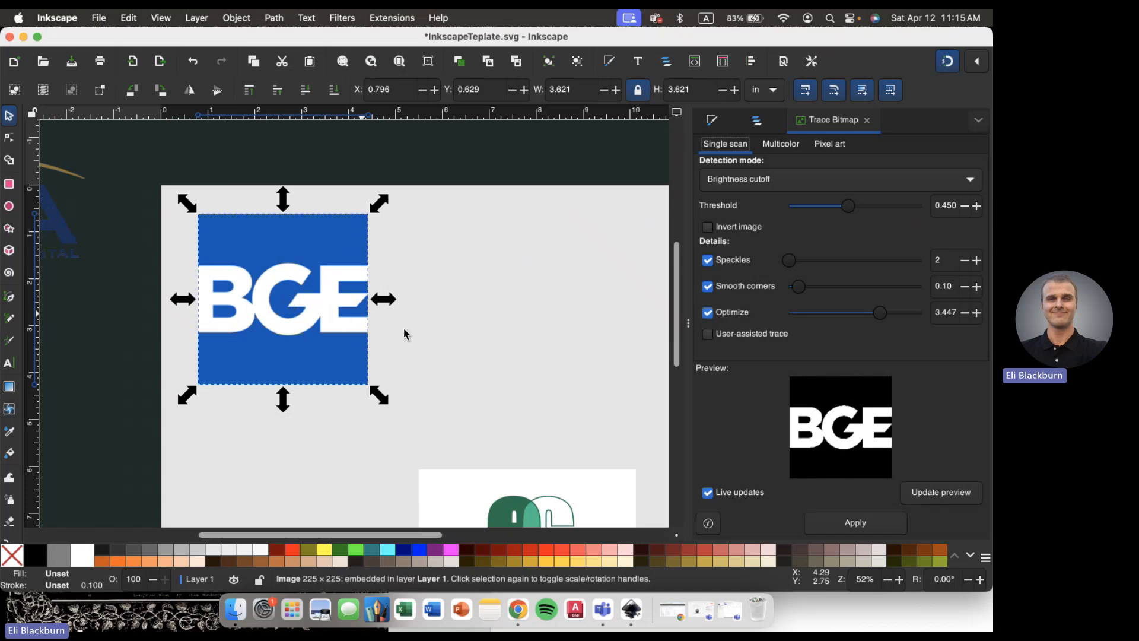
scroll(467, 509, "down", 5)
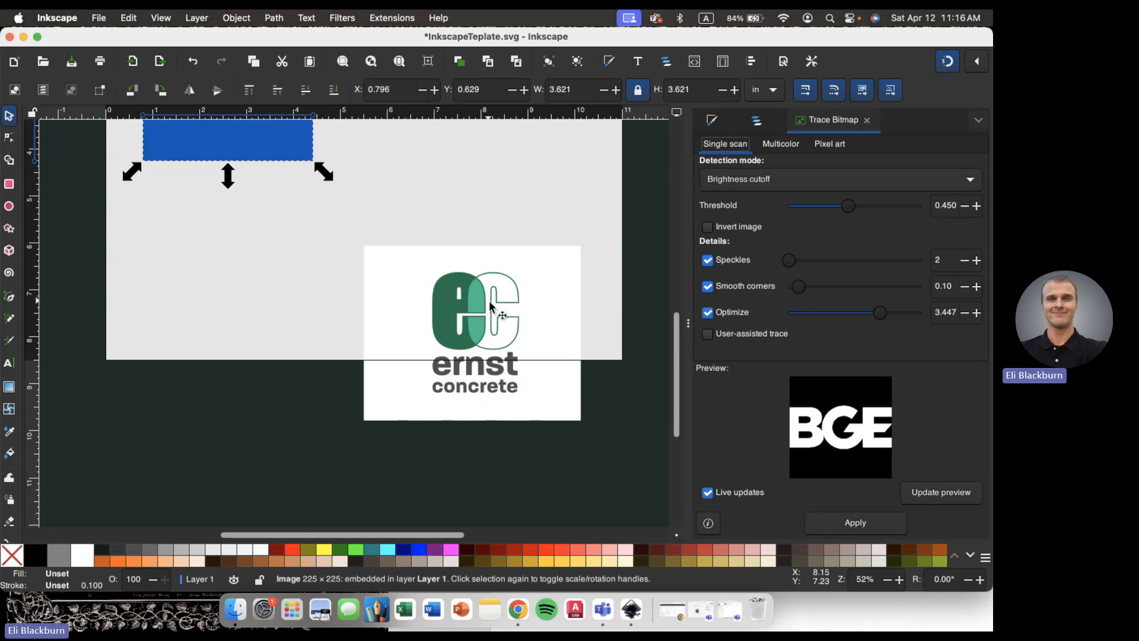
scroll(457, 297, "up", 5)
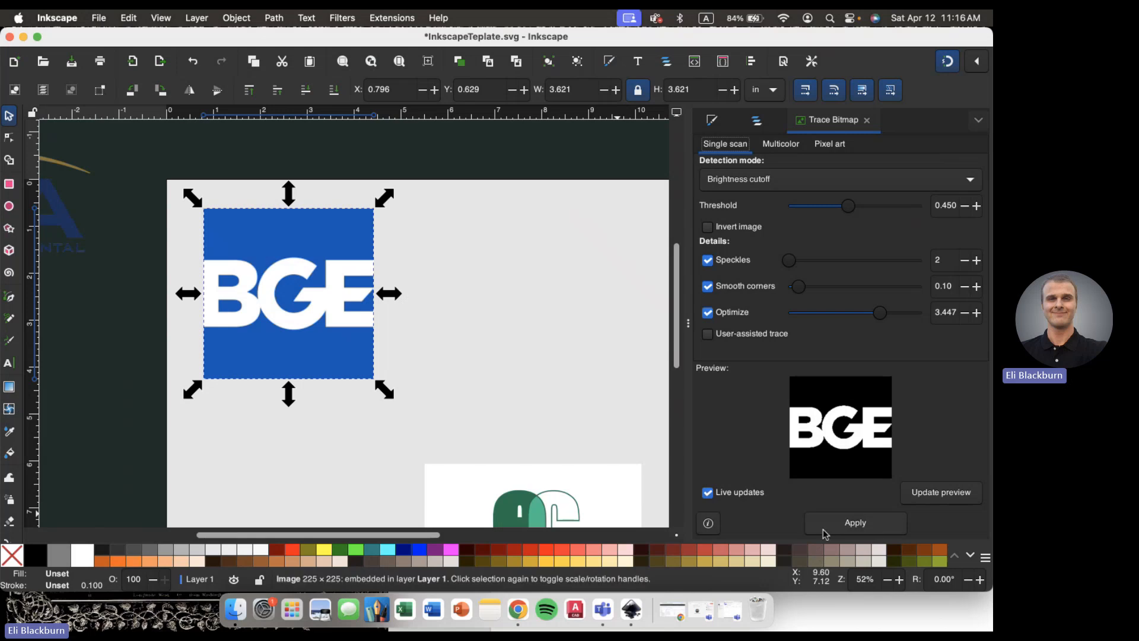
left_click(824, 529)
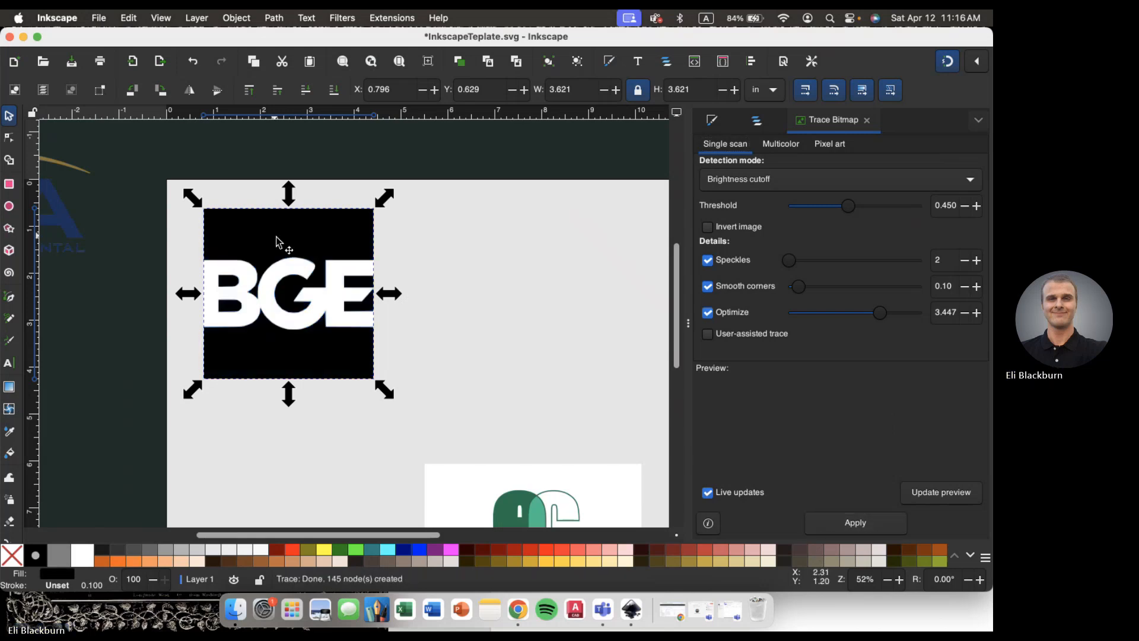
- Move the black BGE trace beside the original on its right, to about X 5.20, Y 0.63 in, and deselect it
left_click_drag(286, 238, 492, 239)
left_click(328, 392)
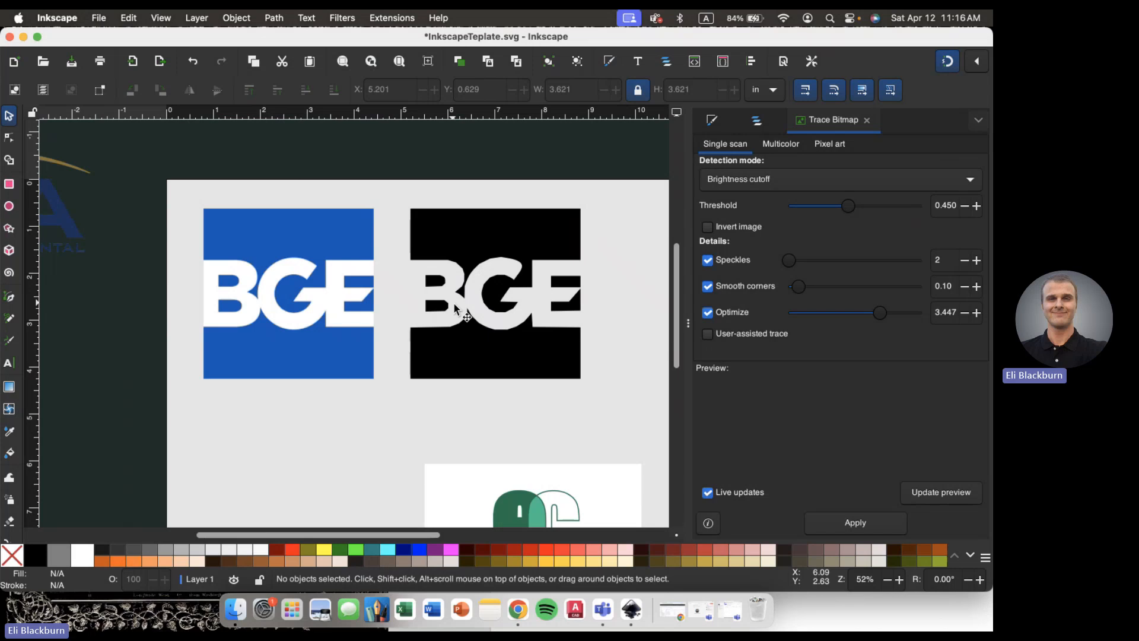
scroll(140, 185, "left", 5)
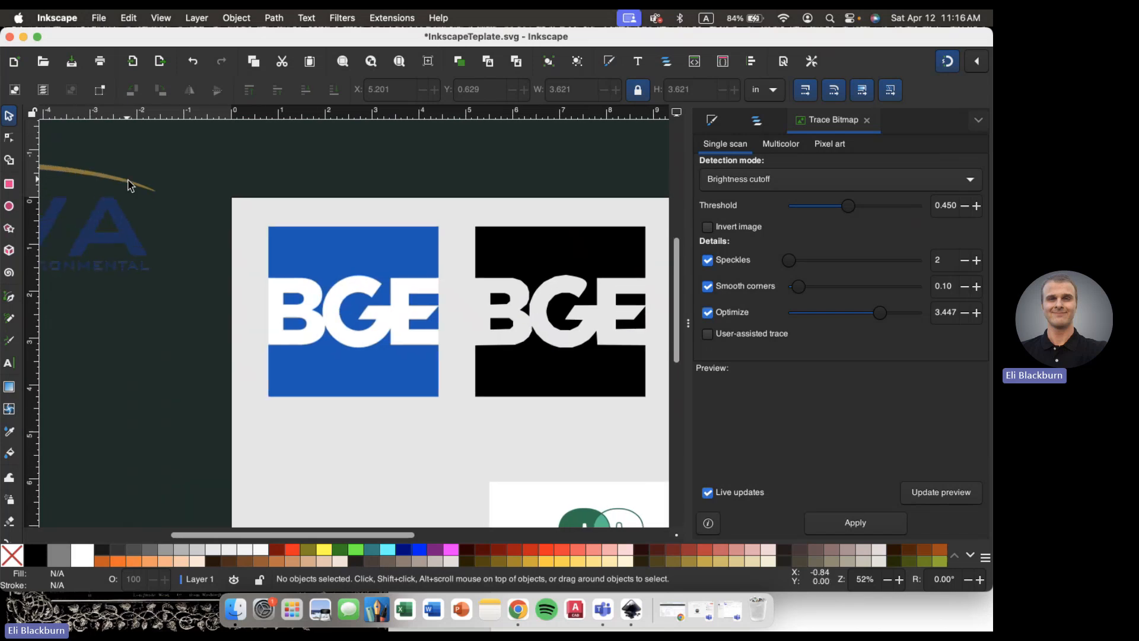
scroll(203, 254, "right", 15)
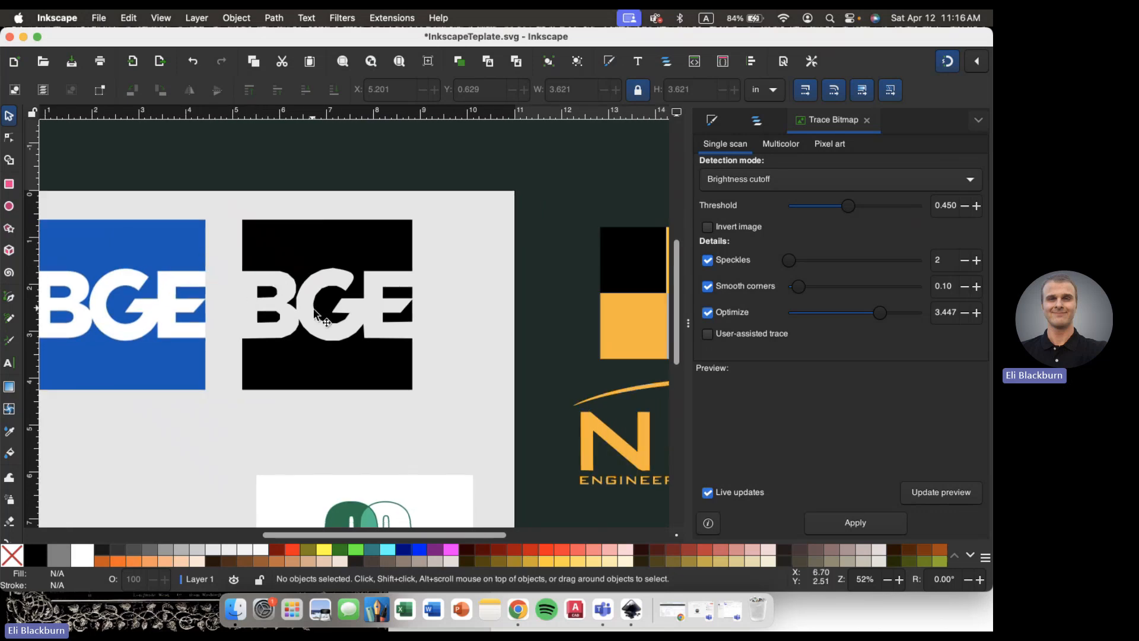
- Select the original blue BGE image and set the trace's Smooth corners value to 1.00
scroll(312, 309, "up", 2, "ctrl")
scroll(313, 312, "up", 4, "ctrl")
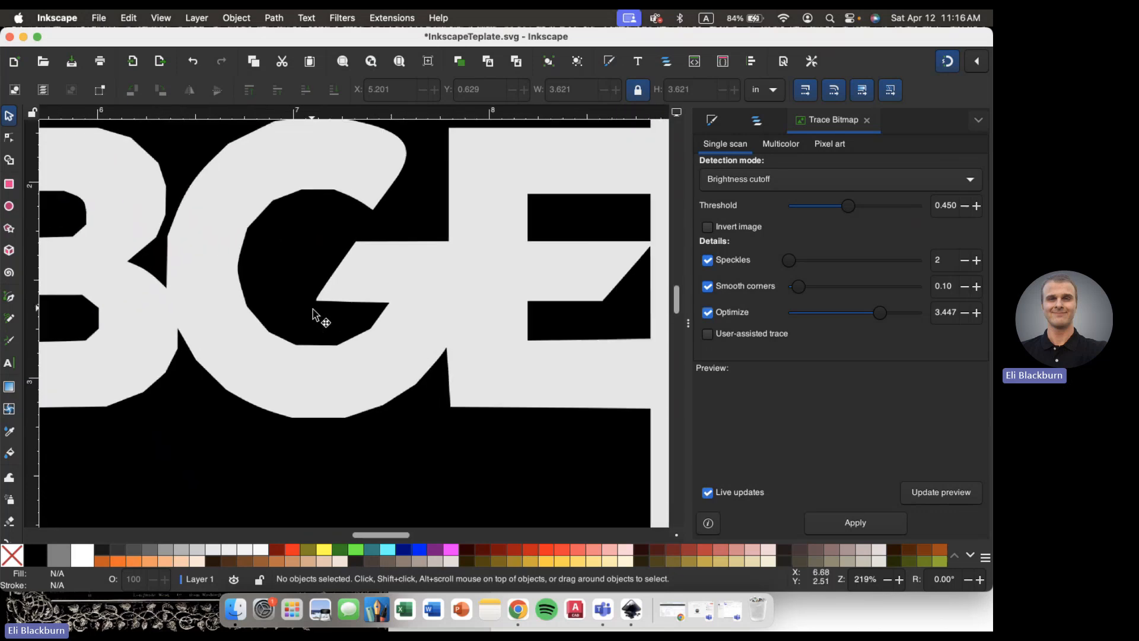
scroll(313, 311, "up", 1)
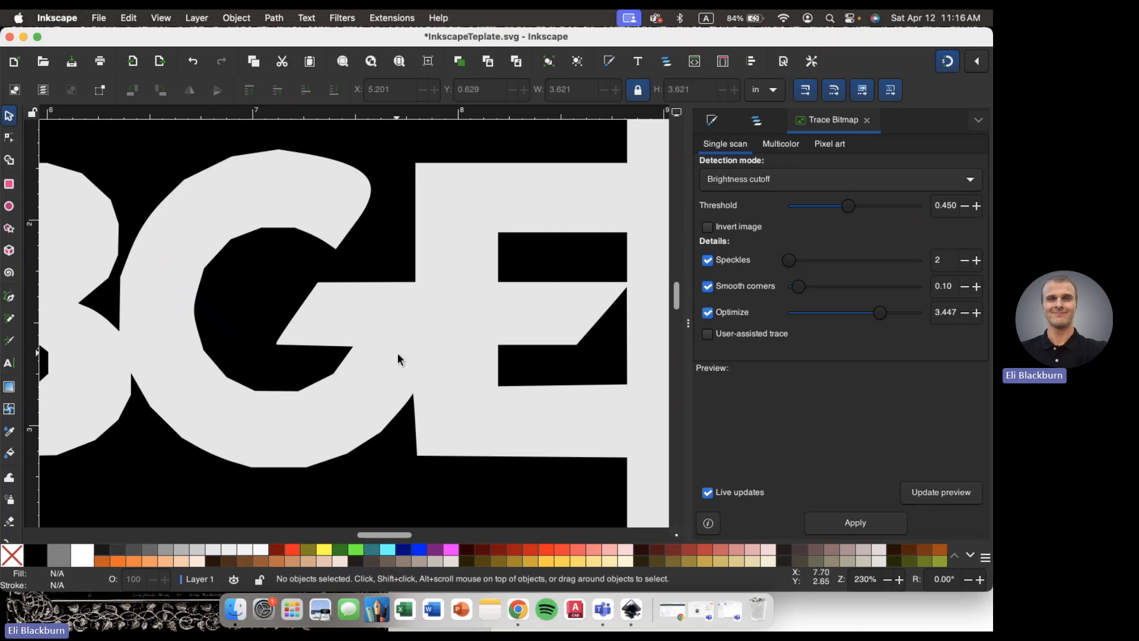
scroll(357, 327, "down", 5)
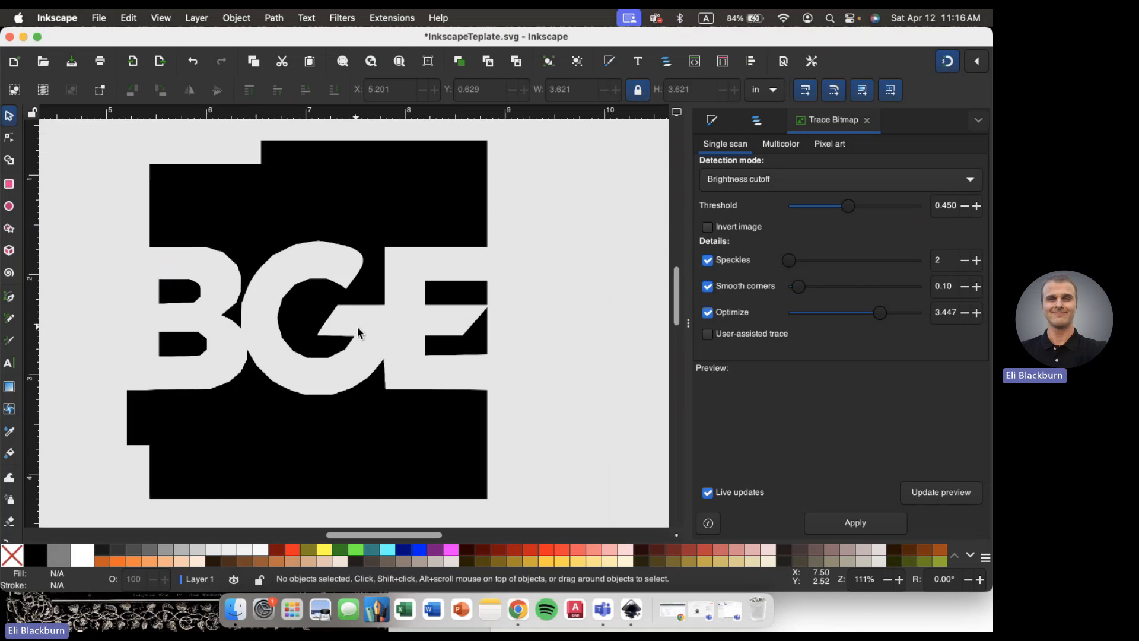
scroll(357, 326, "left", 6)
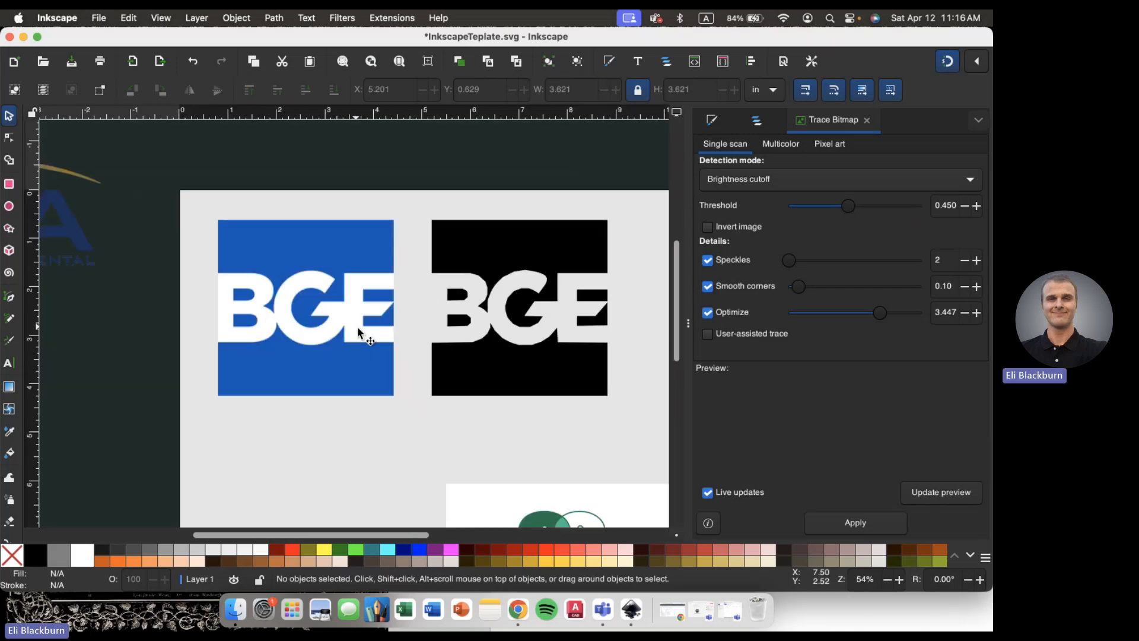
left_click(282, 262)
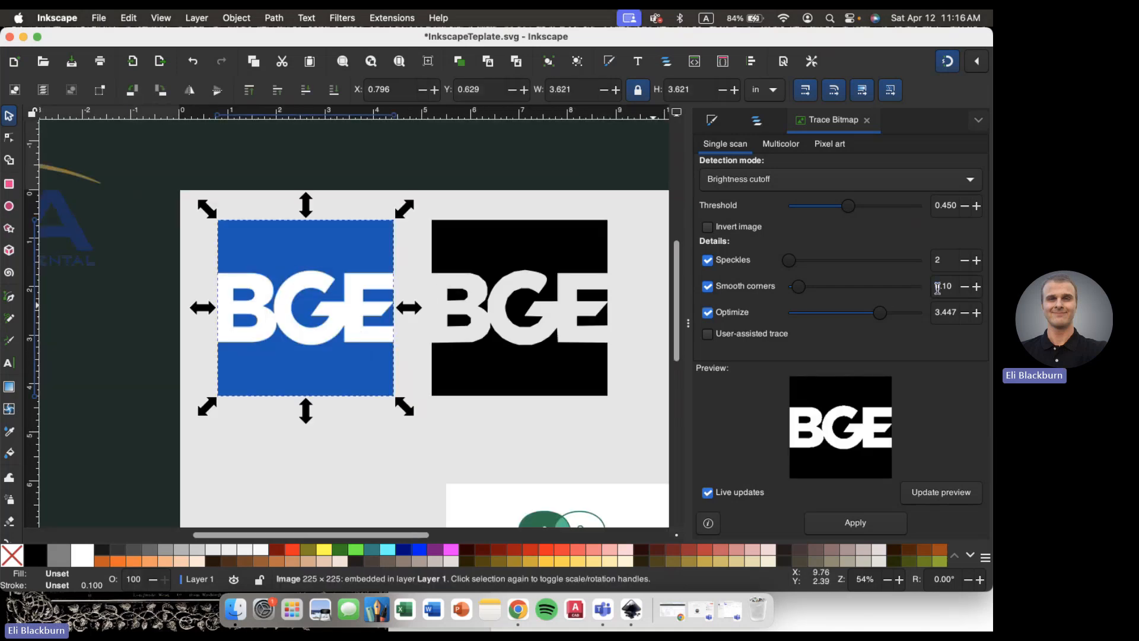
left_click_drag(953, 288, 907, 290)
type("12")
key("Return")
left_click_drag(956, 287, 923, 291)
key("Return")
scroll(487, 384, "down", 3)
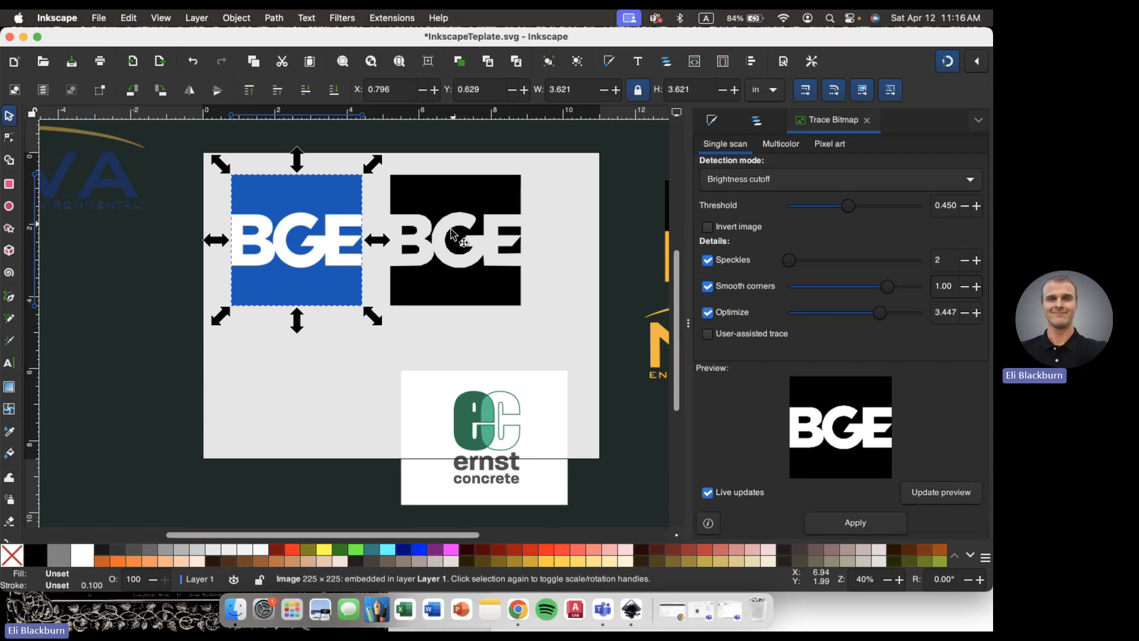
- Trace the BGE image with these settings, move the new trace below the original at about X 0.99, Y 4.45 in, and deselect it
left_click(825, 522)
mouse_move(317, 292)
left_mouse_down()
mouse_move(617, 291)
mouse_move(572, 239)
mouse_move(454, 157)
mouse_move(325, 397)
mouse_move(326, 423)
left_mouse_up()
left_click(229, 391)
- Move the smoother BGE trace off the page below the NOVA logo, to about X 12.82, Y 7.35 in, and delete the rougher trace
scroll(275, 376, "up", 5)
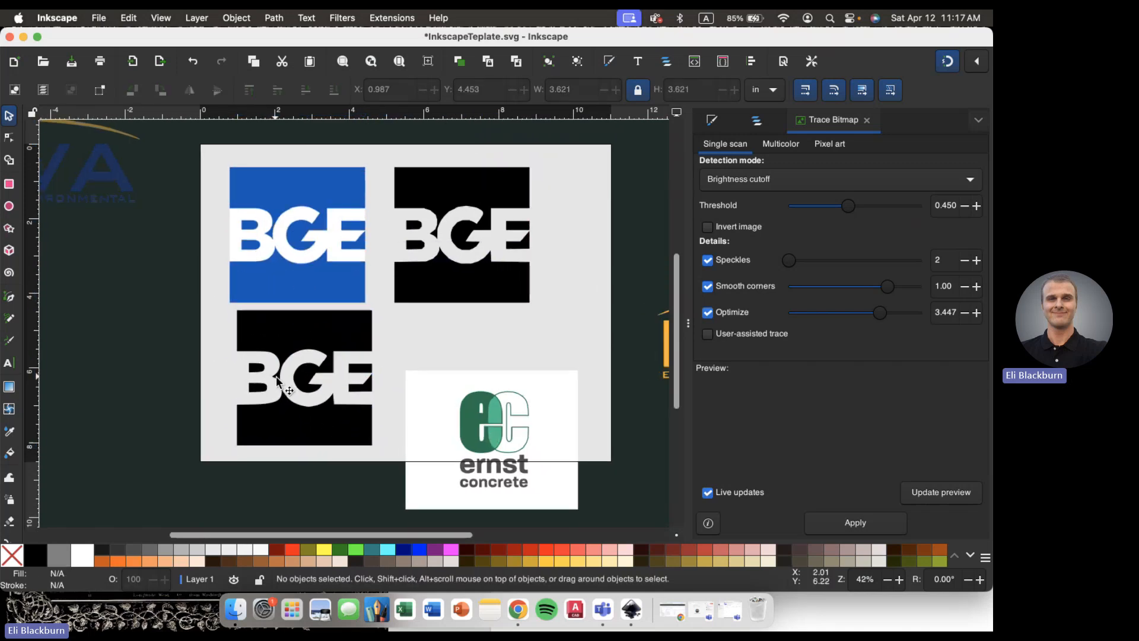
scroll(304, 378, "down", 3)
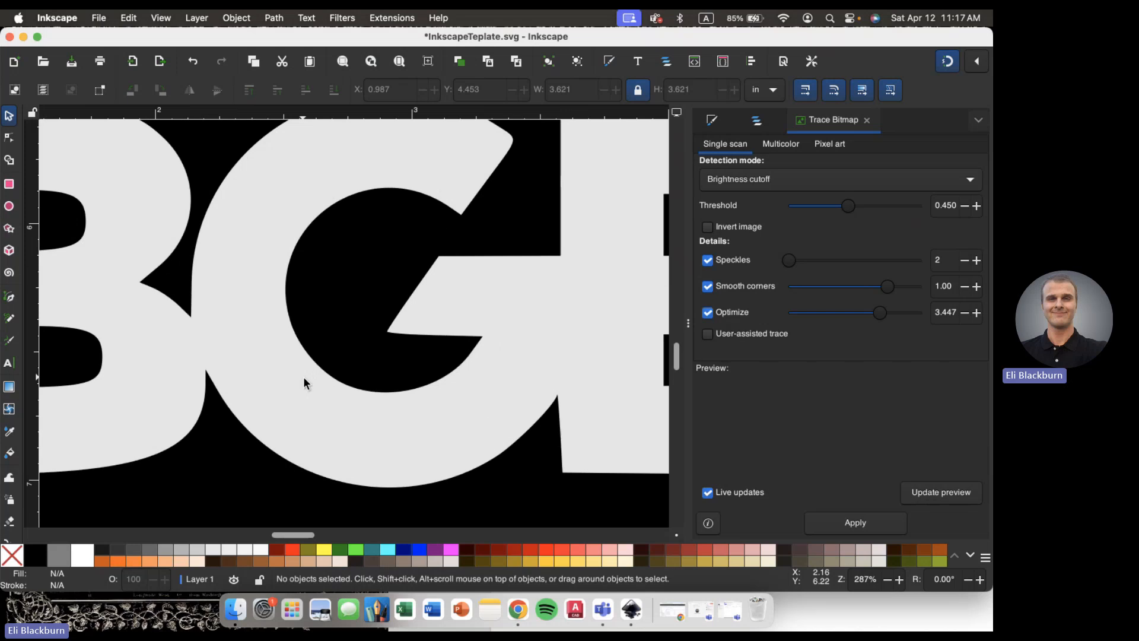
scroll(306, 382, "down", 8)
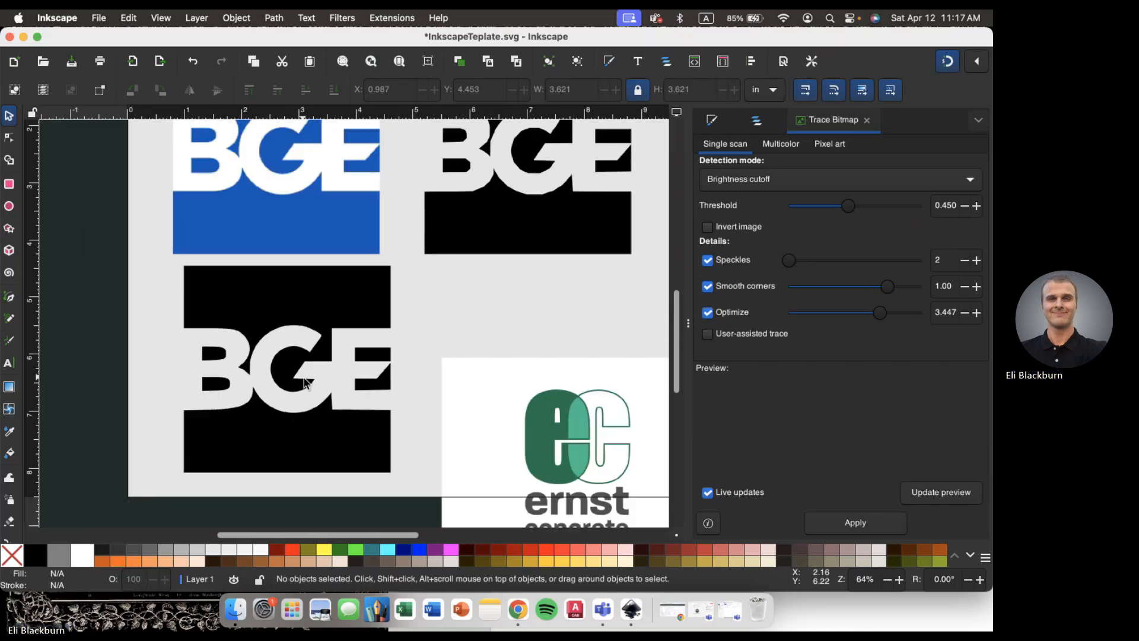
scroll(303, 378, "up", 5)
scroll(303, 379, "right", 3)
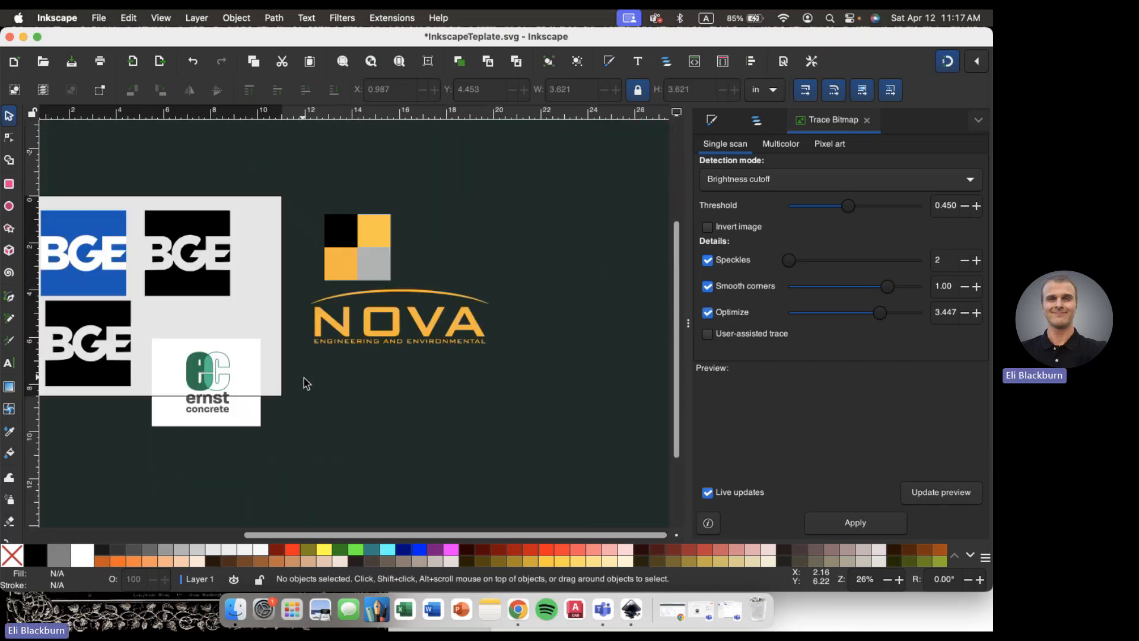
left_click(193, 321)
left_click_drag(193, 320, 473, 389)
left_click(306, 271)
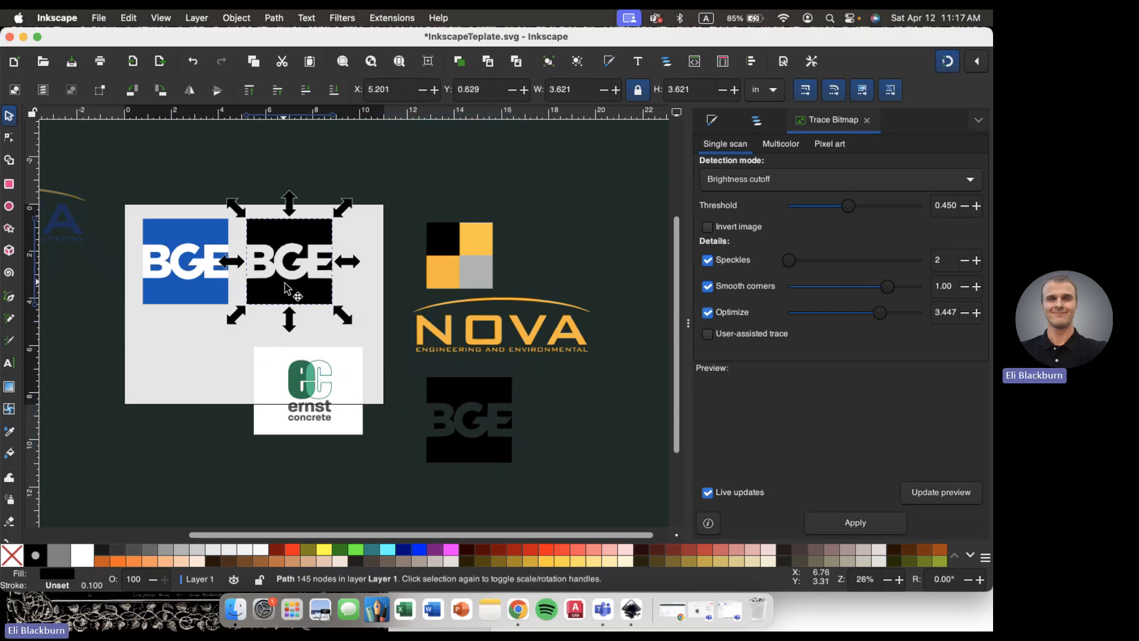
key("Delete")
- Fill the black BGE trace with the orange sampled from the color swatch (fcb320ff) and deselect it
left_click(449, 404)
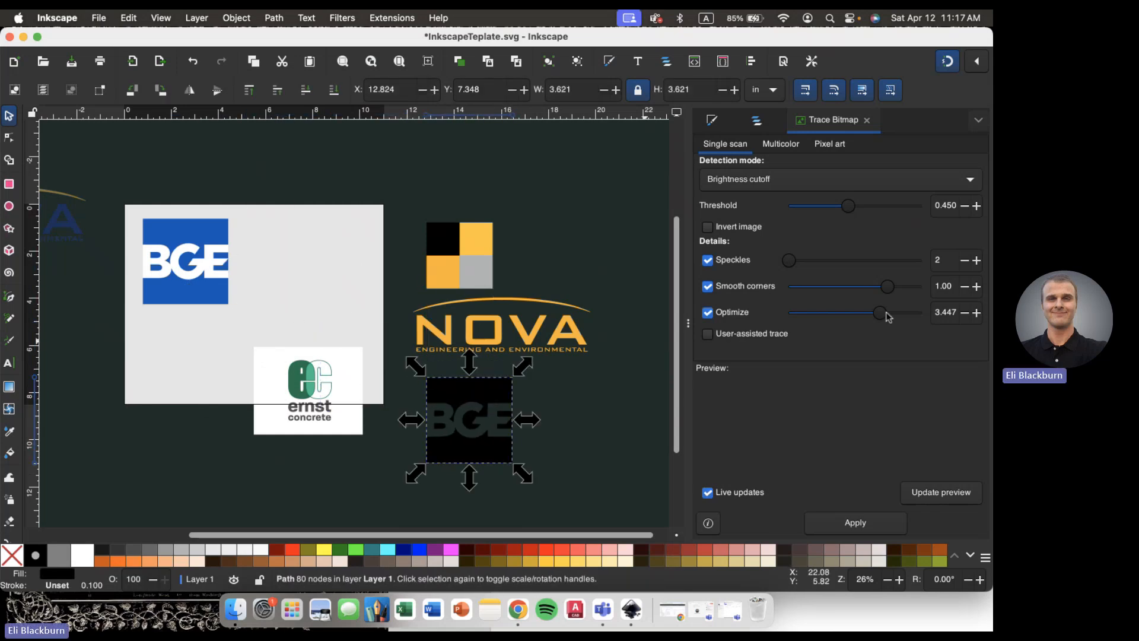
left_click(707, 122)
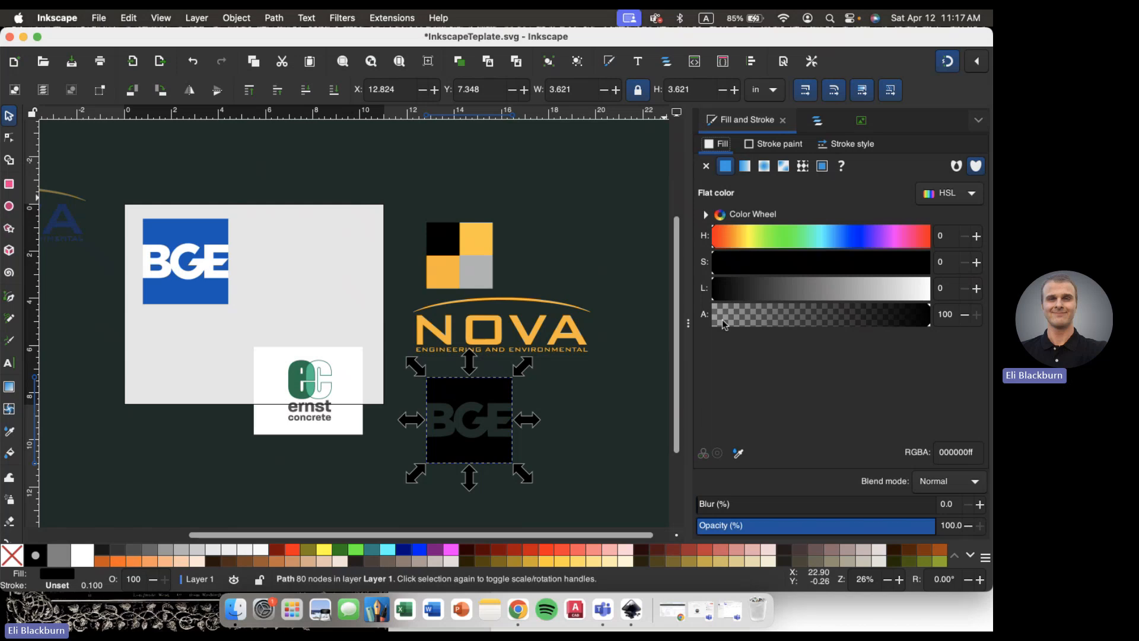
left_click(738, 452)
left_click(452, 278)
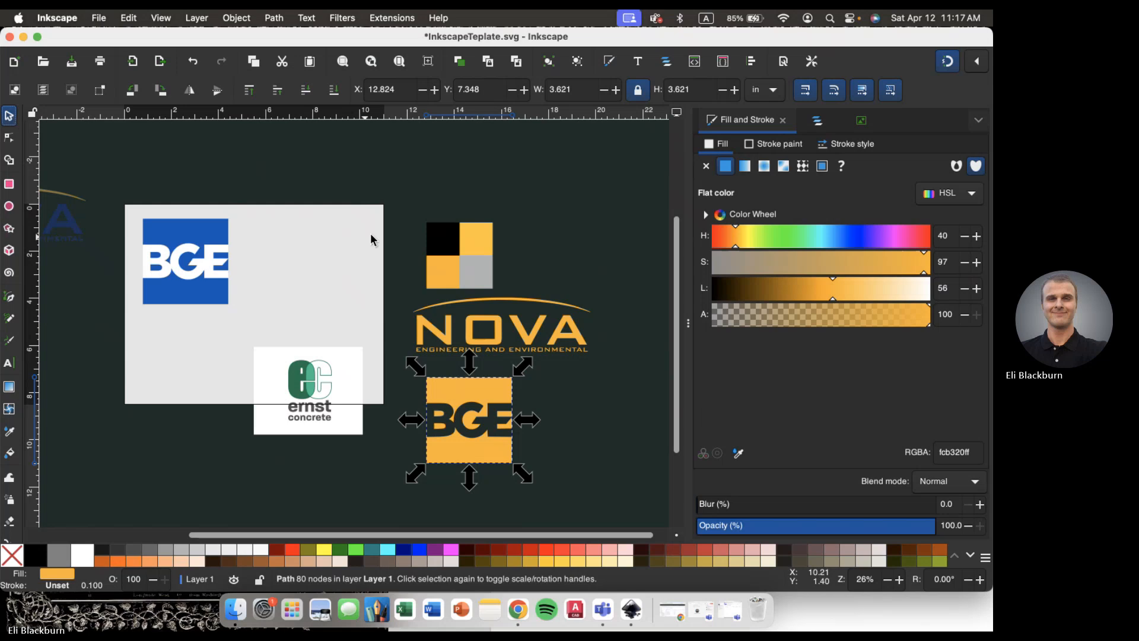
left_click(396, 193)
- Line up the orange BGE trace under the left end of the NOVA logo, at about X 12.42, Y 7.55 in
scroll(432, 437, "down", 2)
scroll(433, 437, "right", 2)
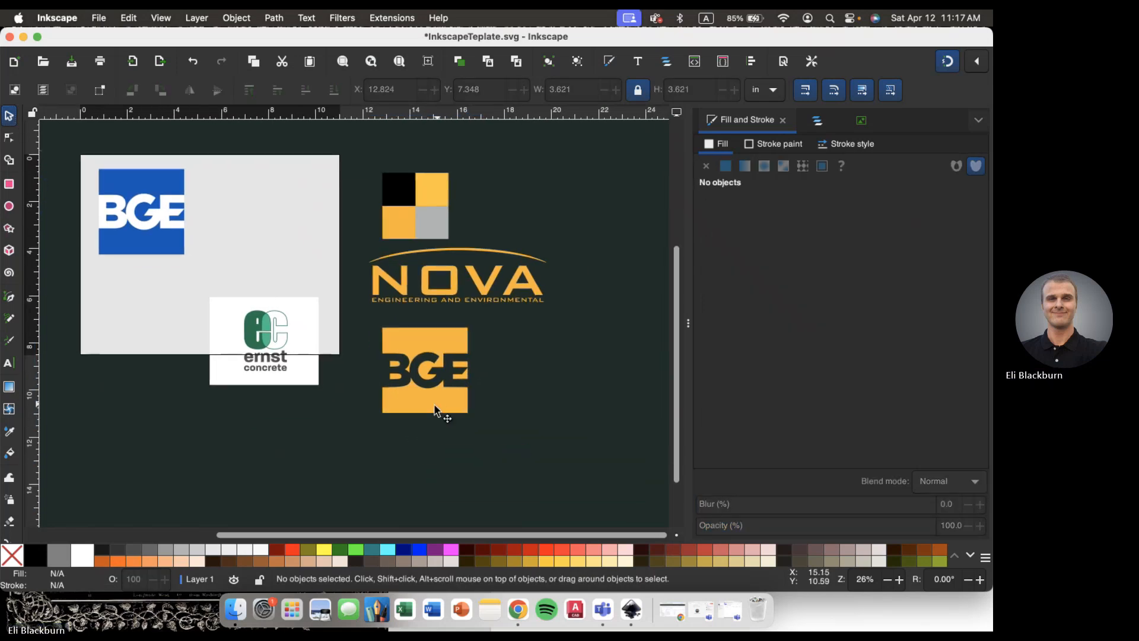
left_click_drag(433, 403, 424, 408)
left_click(524, 390)
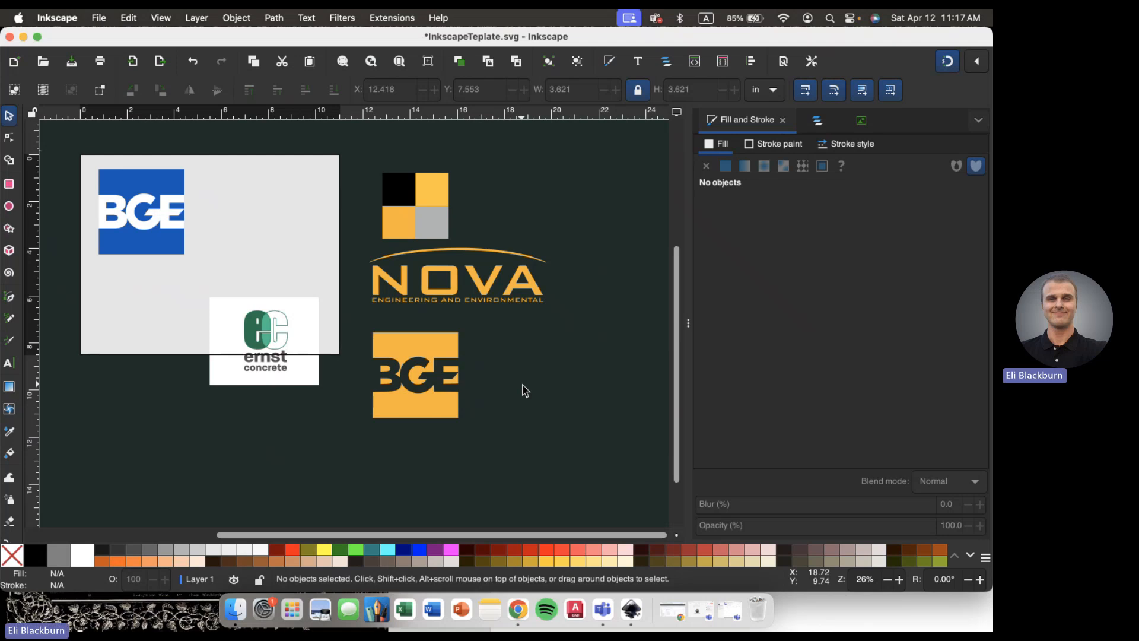
- Move the original blue BGE image off the page's left side, to about X -6.49, Y 2.94 in, and deselect it
left_click(175, 252)
scroll(176, 254, "left", 5)
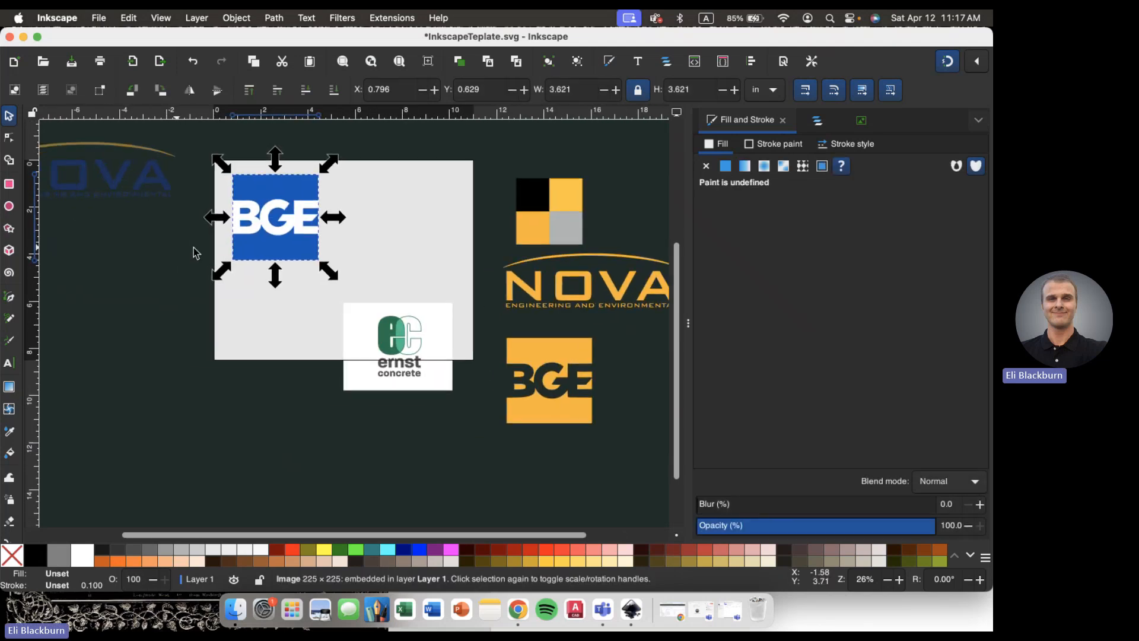
left_click_drag(251, 259, 80, 310)
left_click(170, 412)
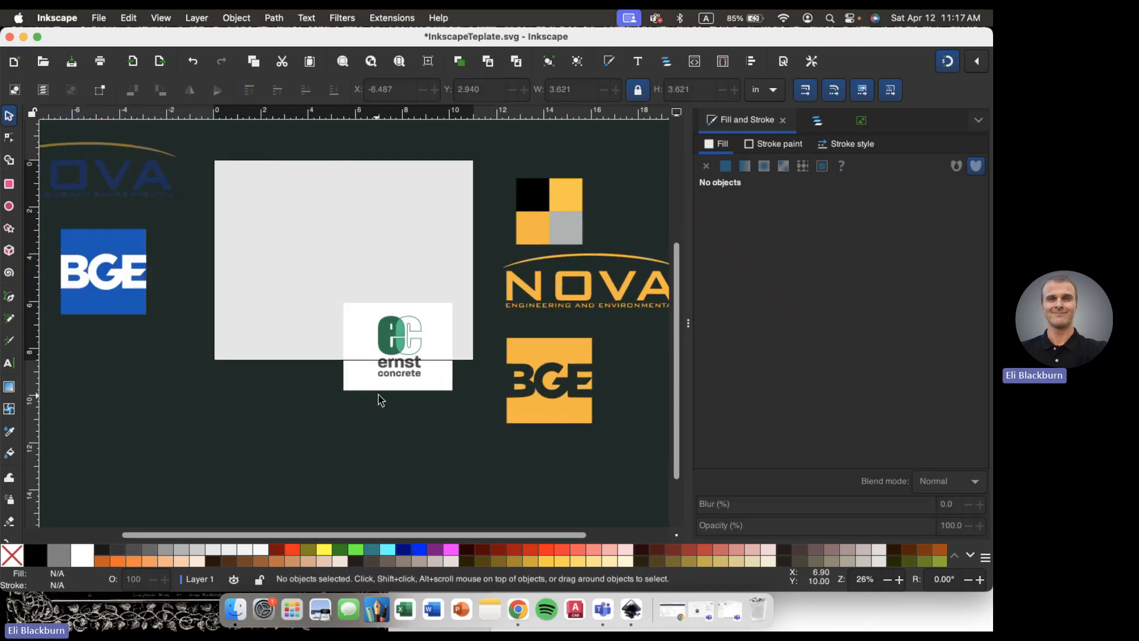
- Move the ernst concrete image fully onto the page, to about X 2.69, Y 1.40 in, and deselect it
left_click_drag(376, 400, 305, 273)
left_click(314, 322)
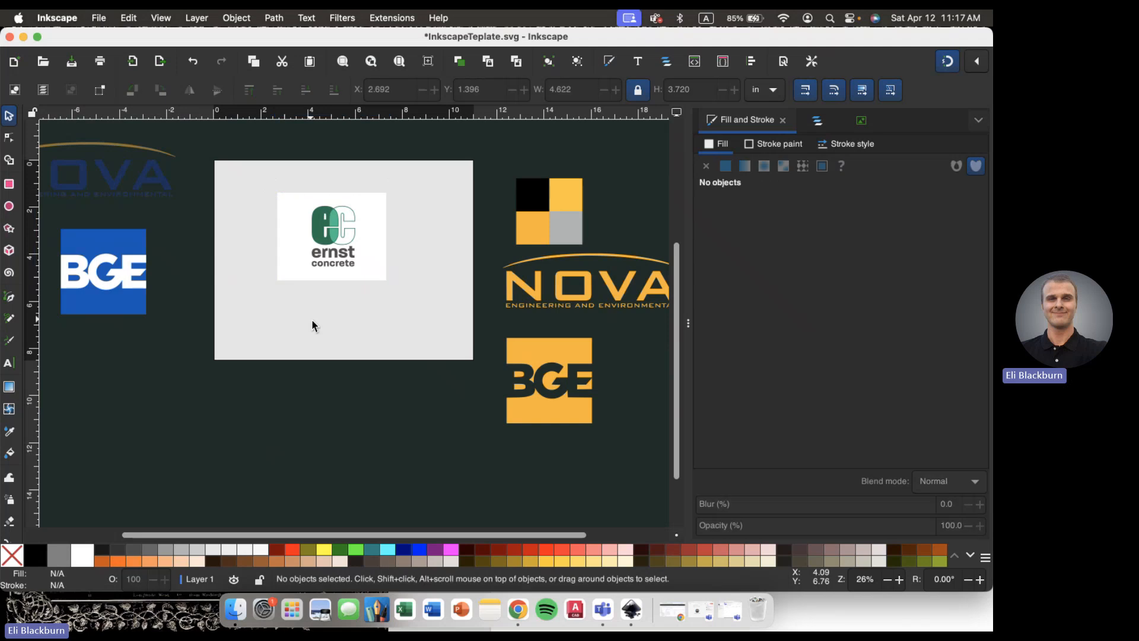
scroll(315, 322, "up", 3)
scroll(315, 323, "up", 2)
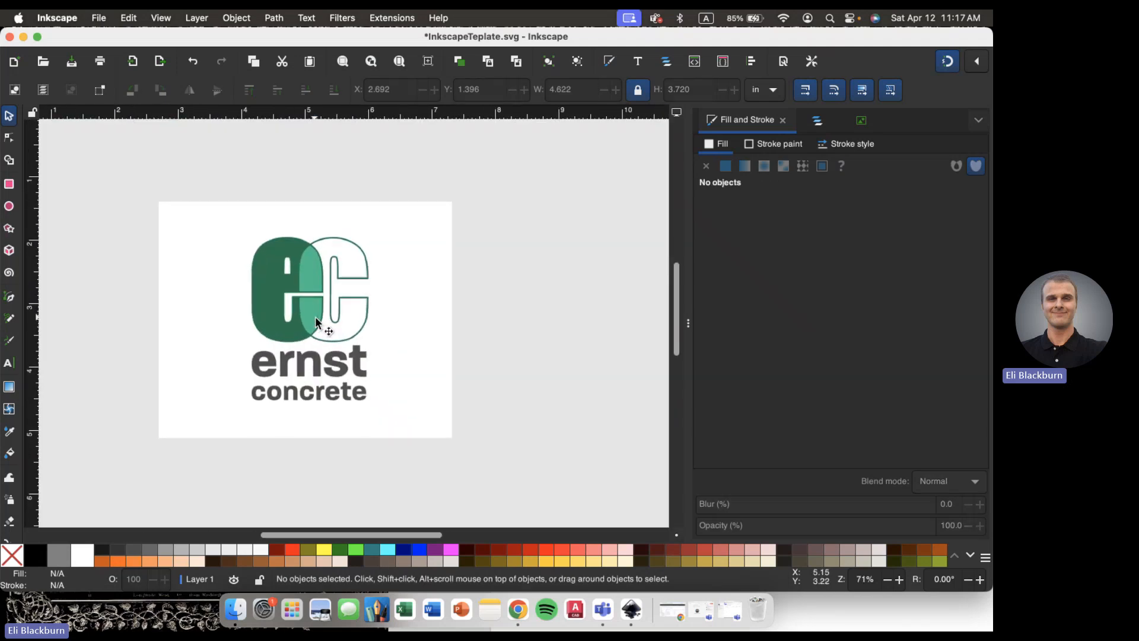
scroll(271, 389, "up", 1)
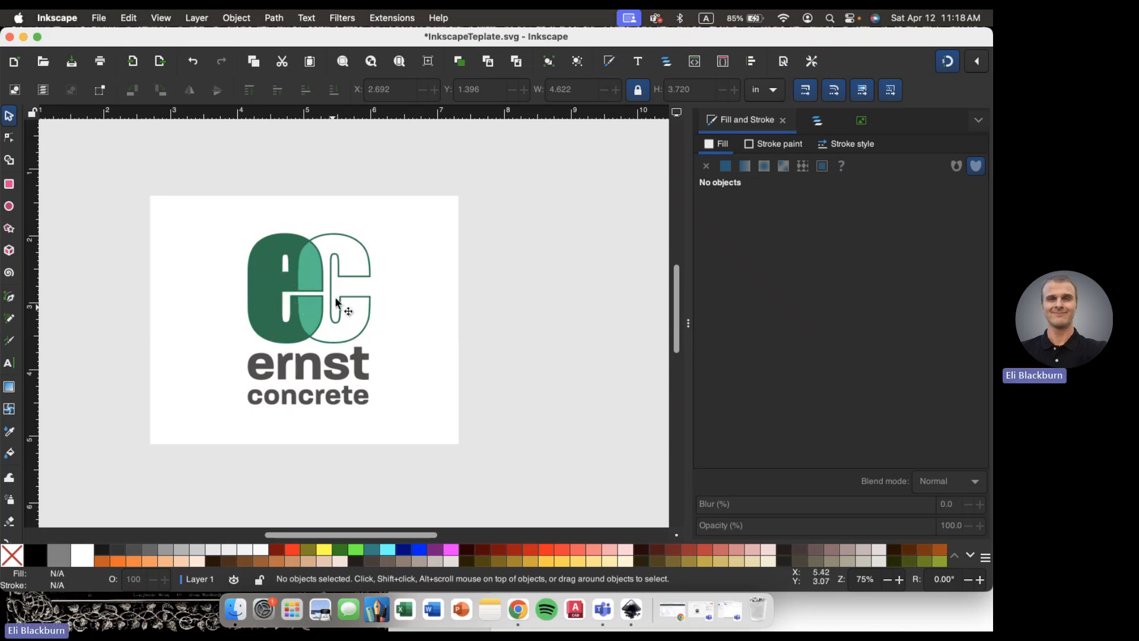
- Trace the ernst concrete image as a single brightness-cutoff scan at threshold 0.450 and move the trace to about X 7.62, Y 2.06 in
left_click(263, 310)
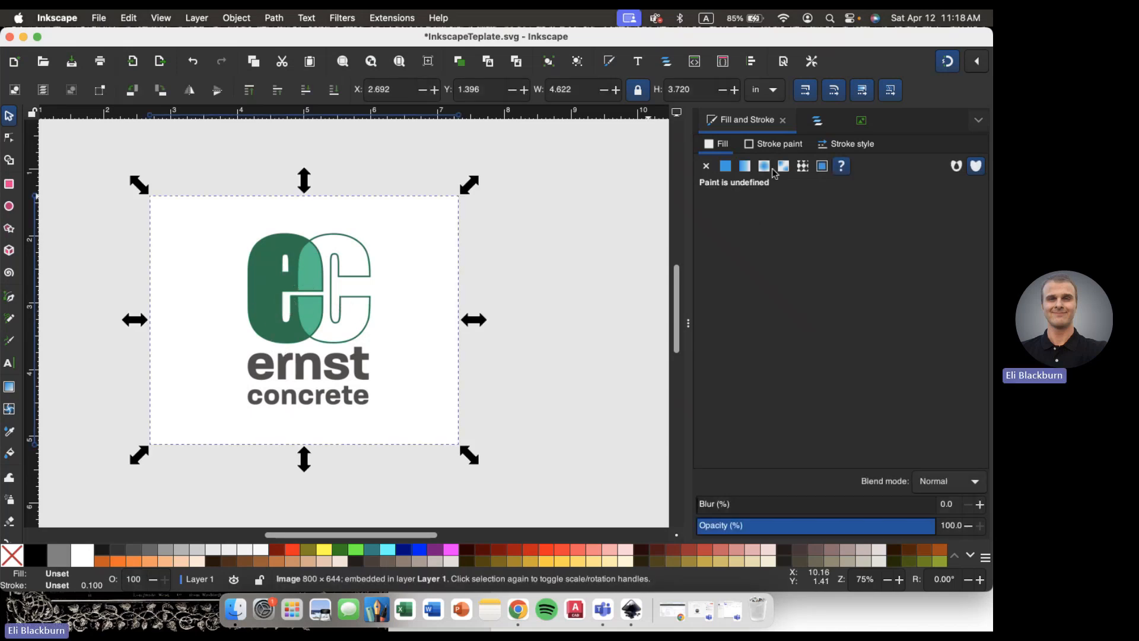
left_click(861, 119)
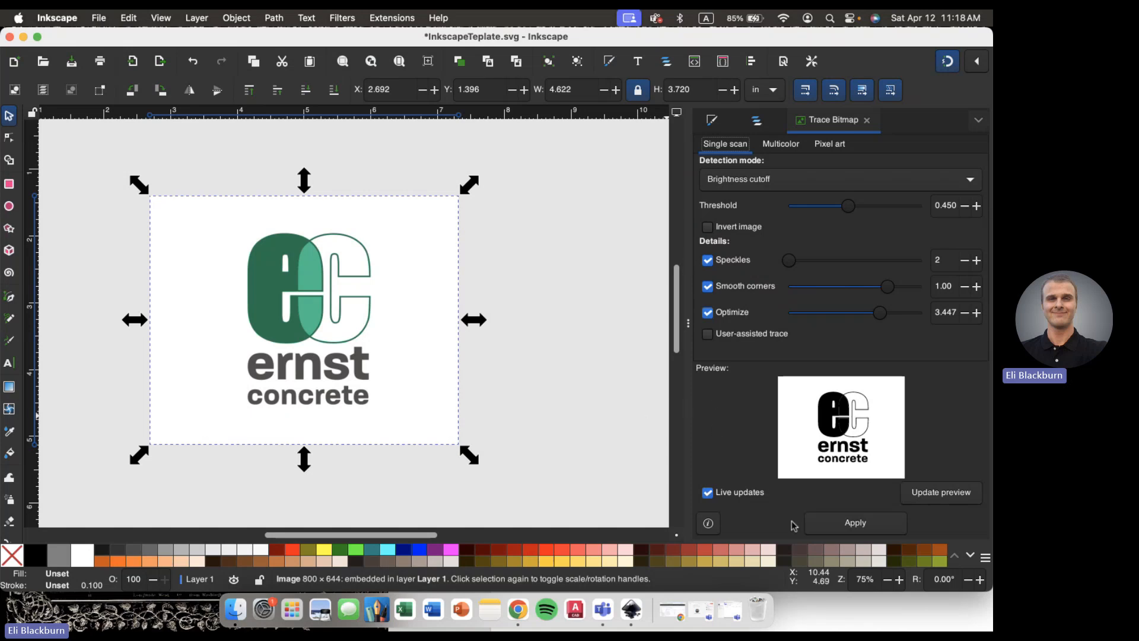
left_click(816, 529)
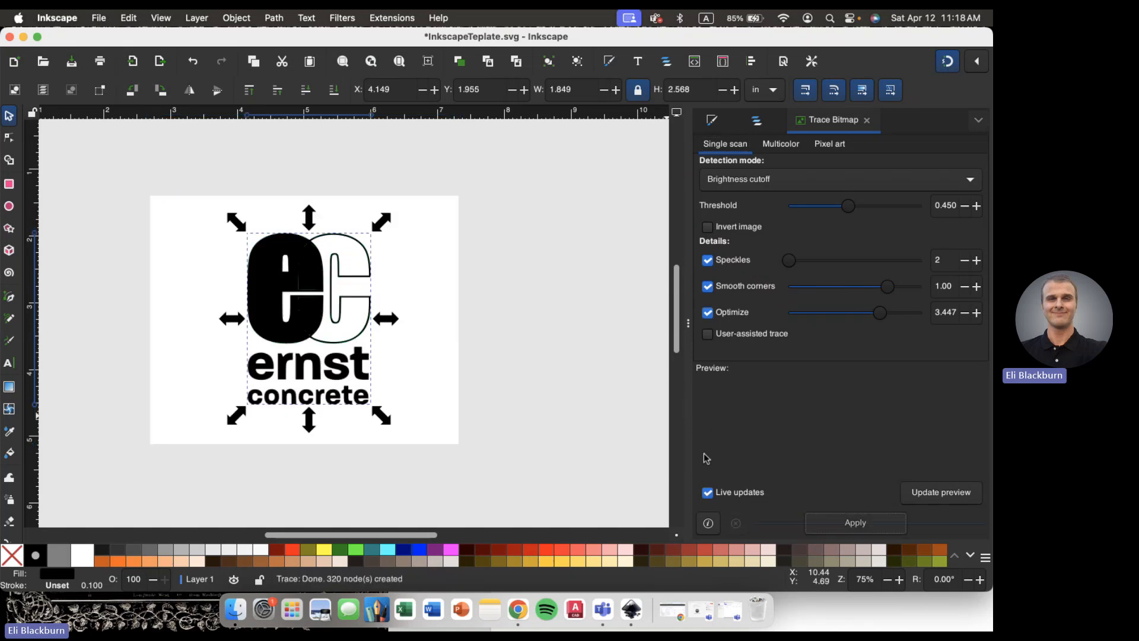
left_click_drag(280, 330, 512, 337)
left_click(375, 333)
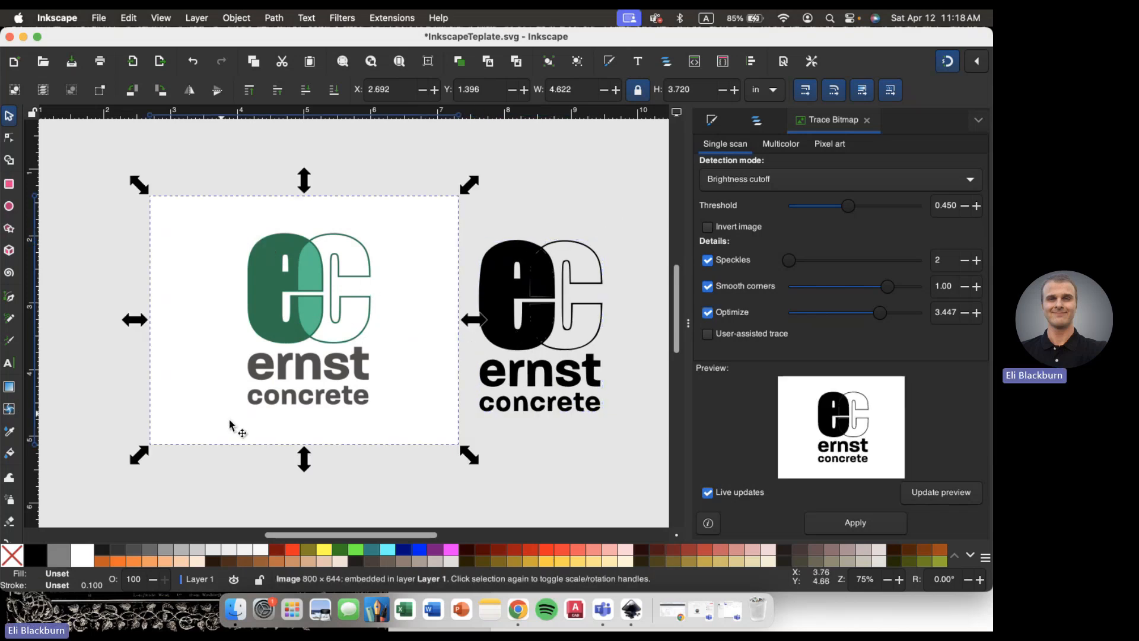
- Examine the traced ec symbol up close, especially the overlap of the two letters, and compare it with the original image
scroll(356, 365, "right", 10)
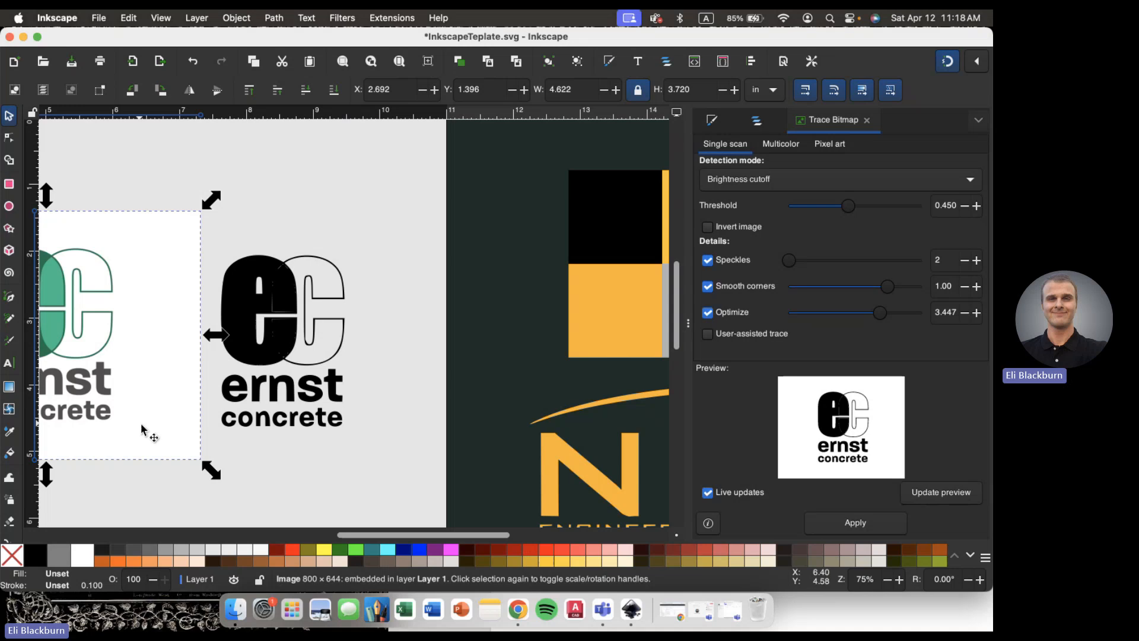
scroll(256, 370, "up", 3, "ctrl")
scroll(256, 370, "up", 2, "ctrl")
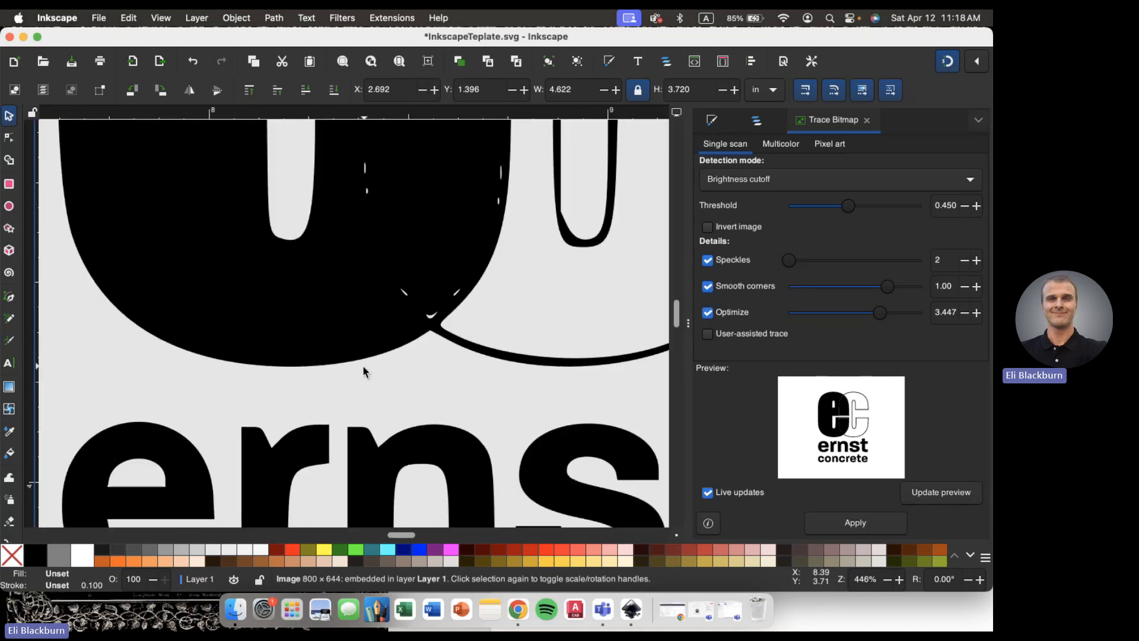
key("Escape")
scroll(361, 367, "up", 2, "ctrl")
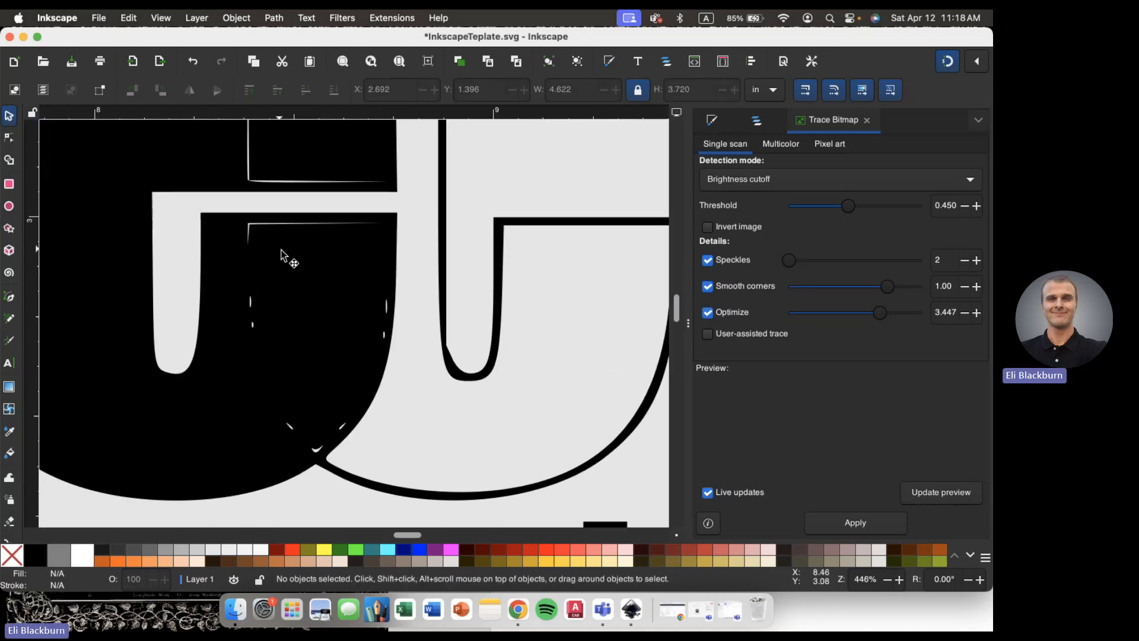
scroll(290, 252, "up", 7)
scroll(290, 252, "right", 2)
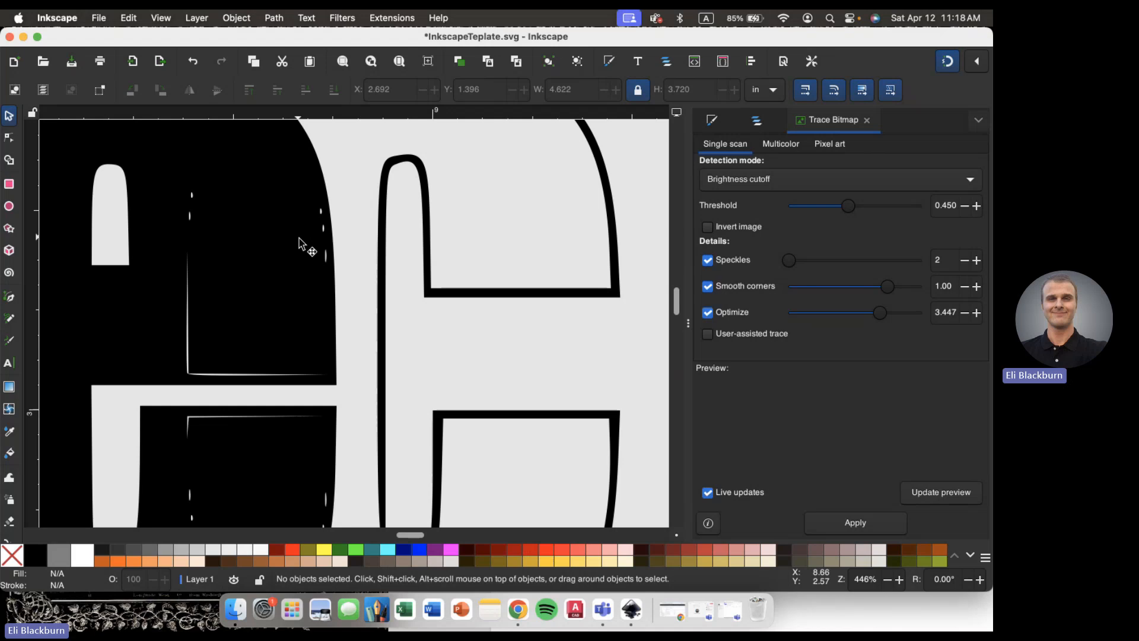
scroll(300, 262, "down", 2, "ctrl")
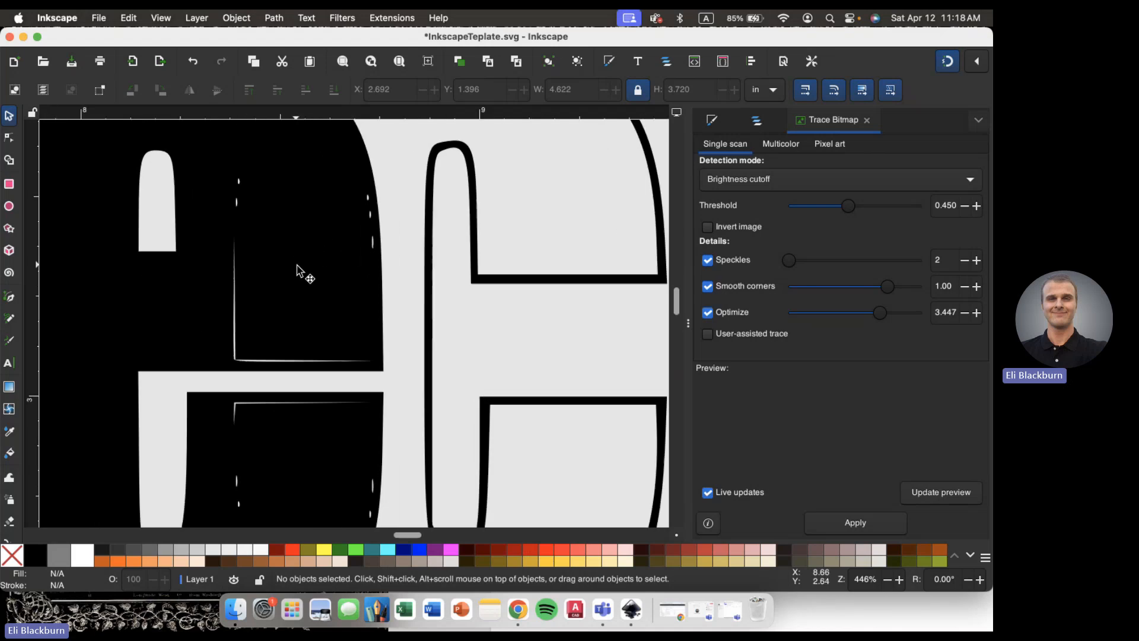
scroll(297, 266, "down", 4, "ctrl")
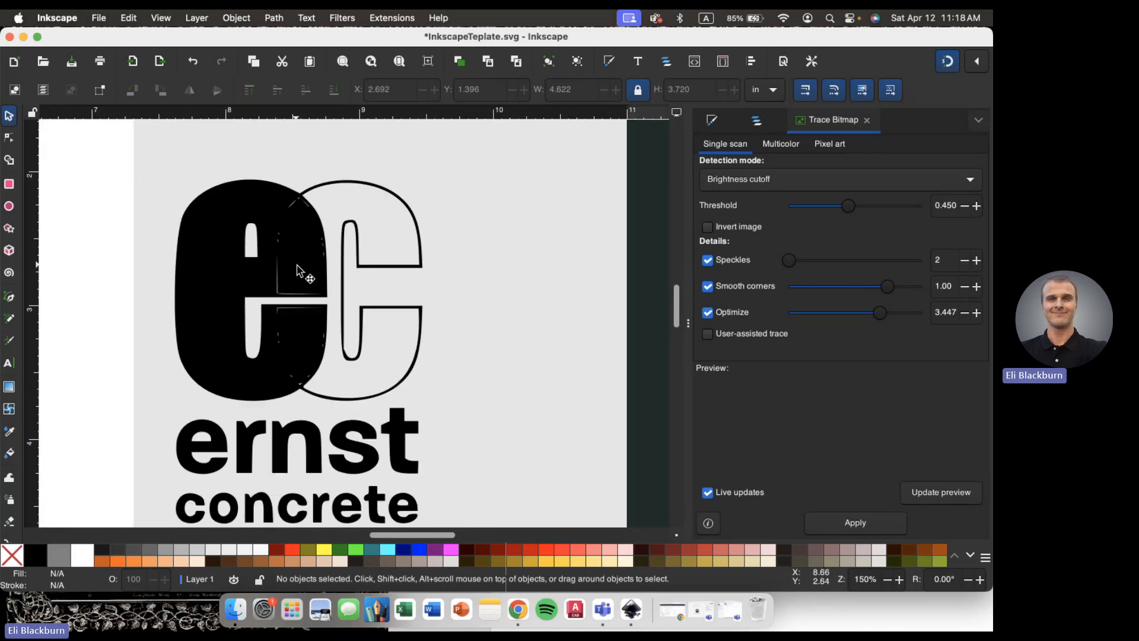
scroll(300, 267, "down", 5, "ctrl")
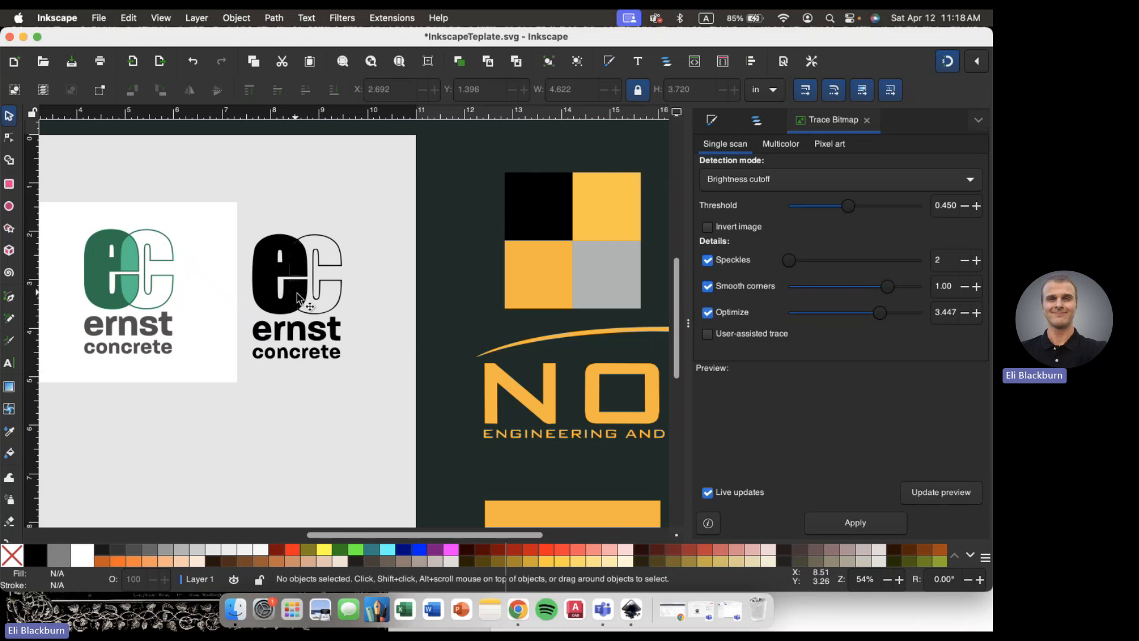
scroll(295, 293, "down", 3)
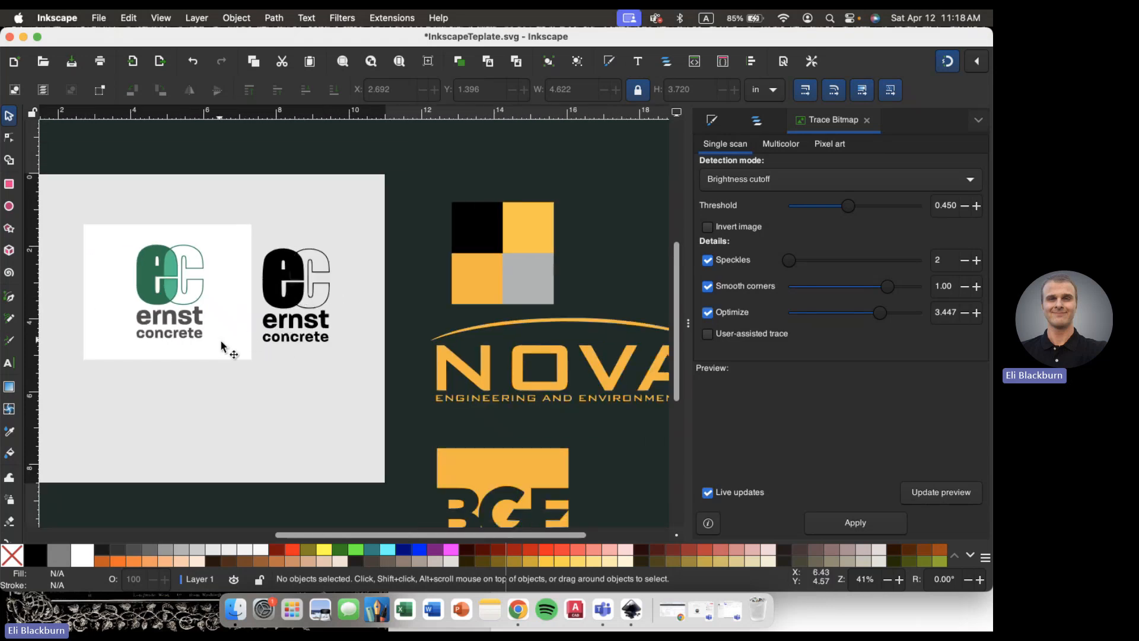
- Delete the black ernst concrete trace beside the original image
scroll(221, 346, "left", 3)
left_click(374, 321)
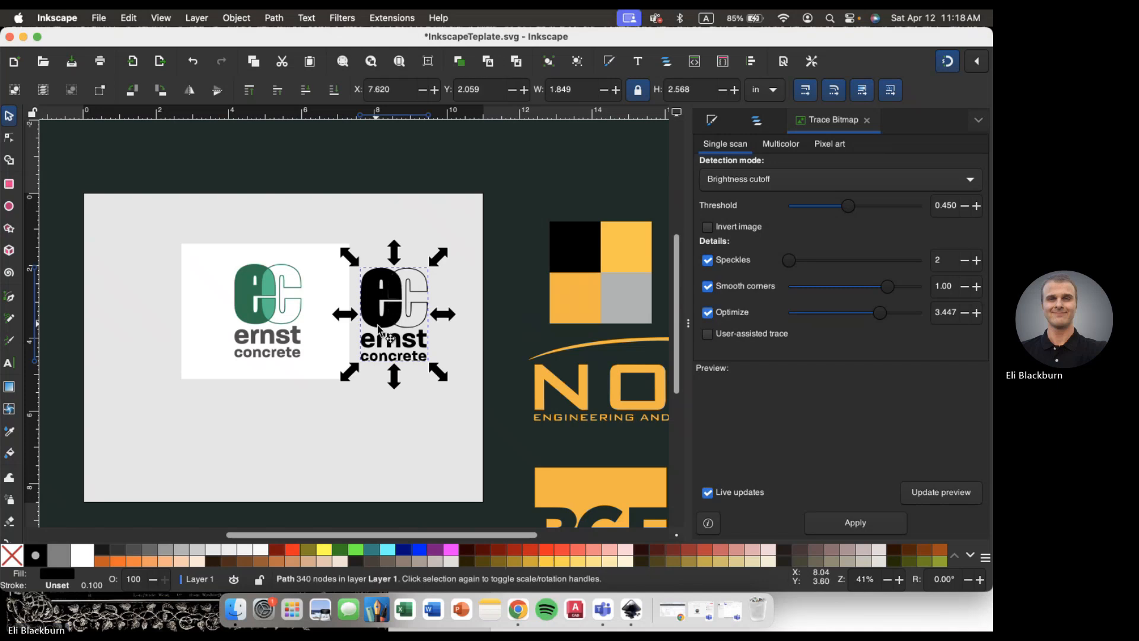
left_click(378, 330)
key("Delete")
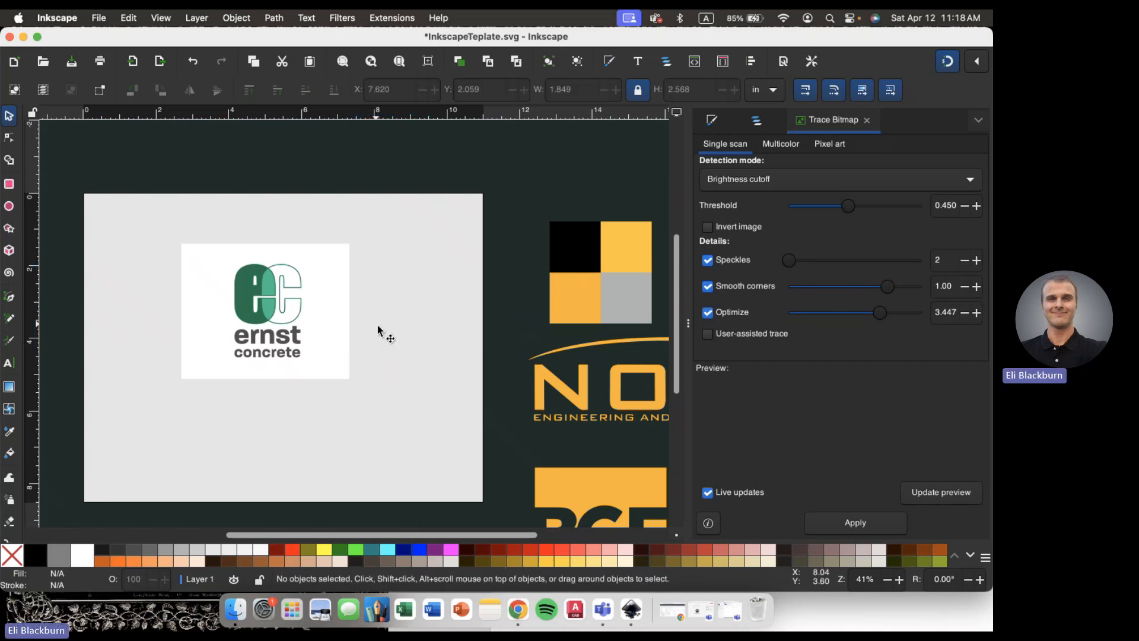
- Trace the ernst concrete image as a multicolor Brightness steps trace with 8 scans and Optimize set to 3.000
left_click(290, 333)
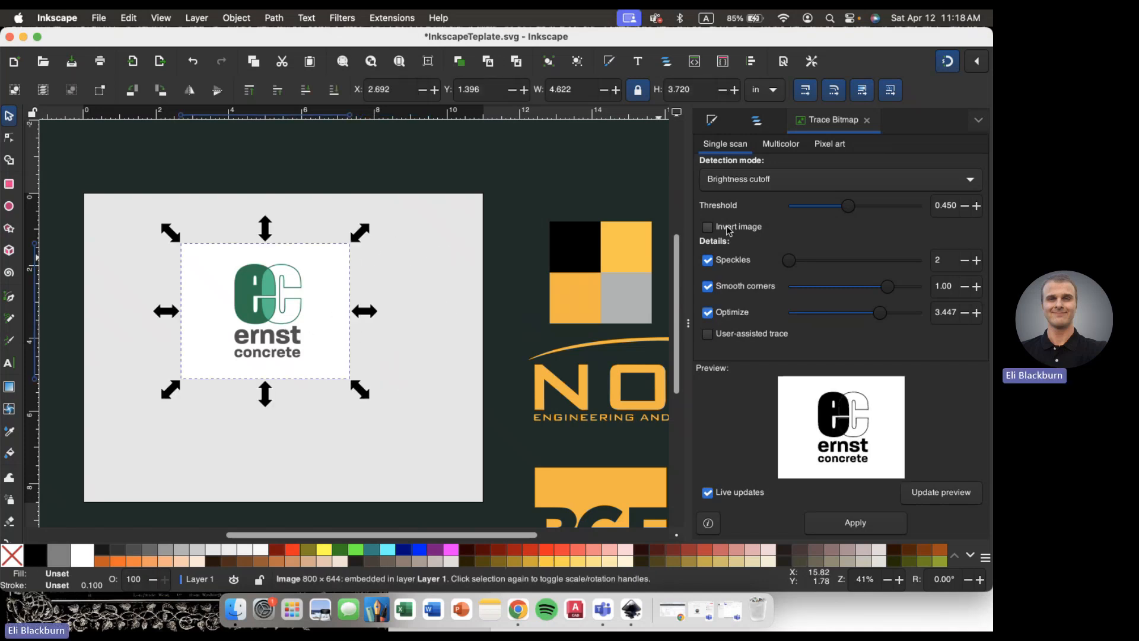
left_click(781, 144)
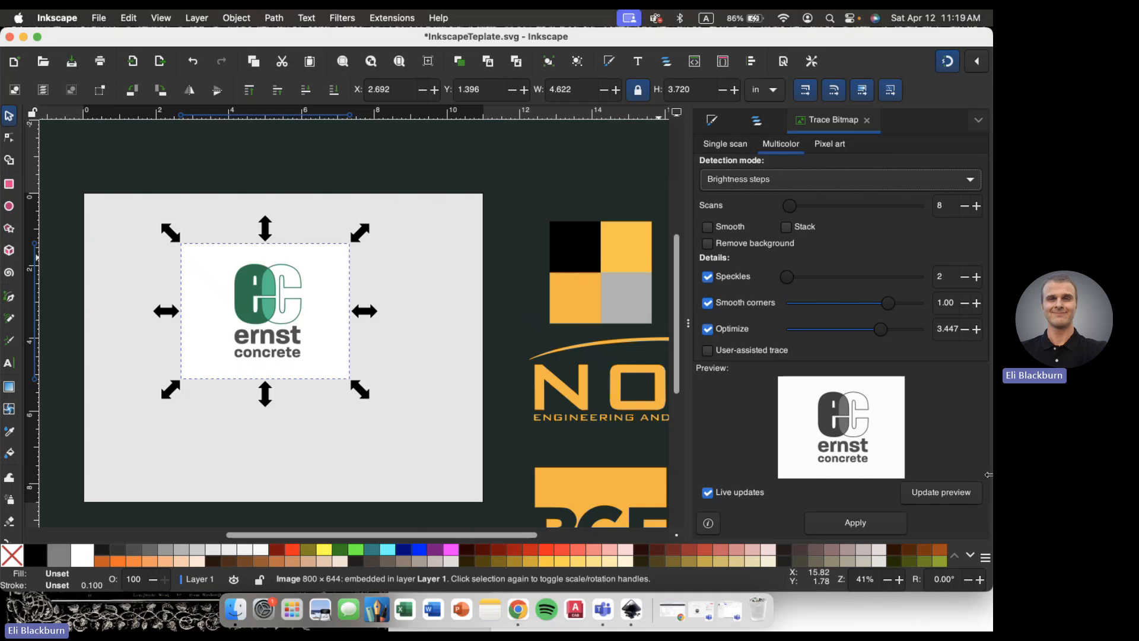
double_click(947, 331)
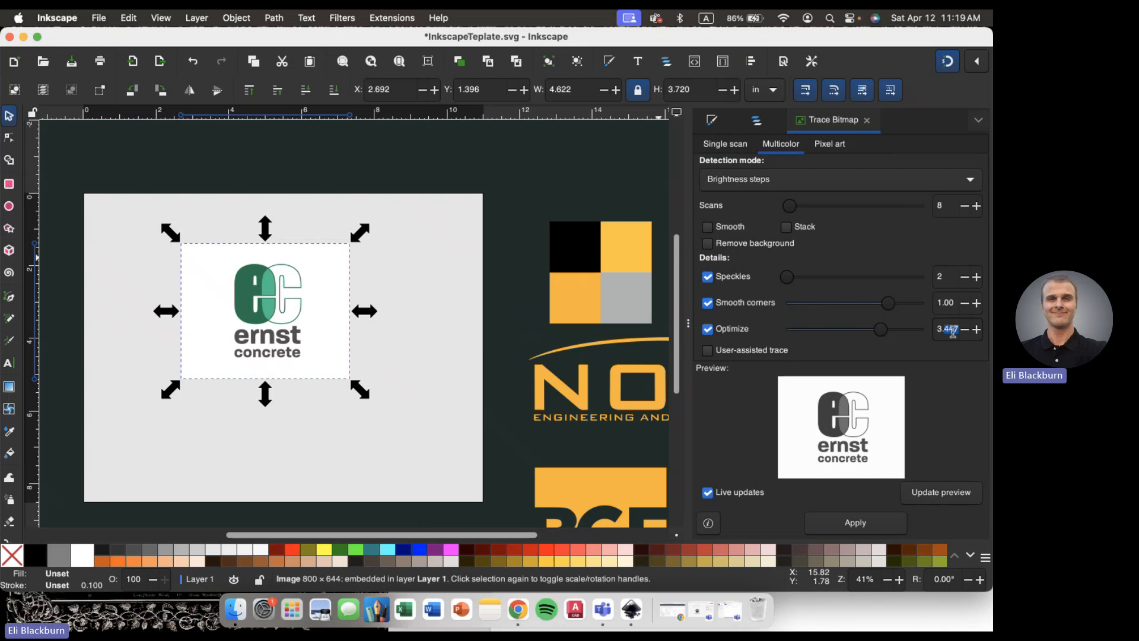
key("BackSpace")
key("Return")
left_click(855, 522)
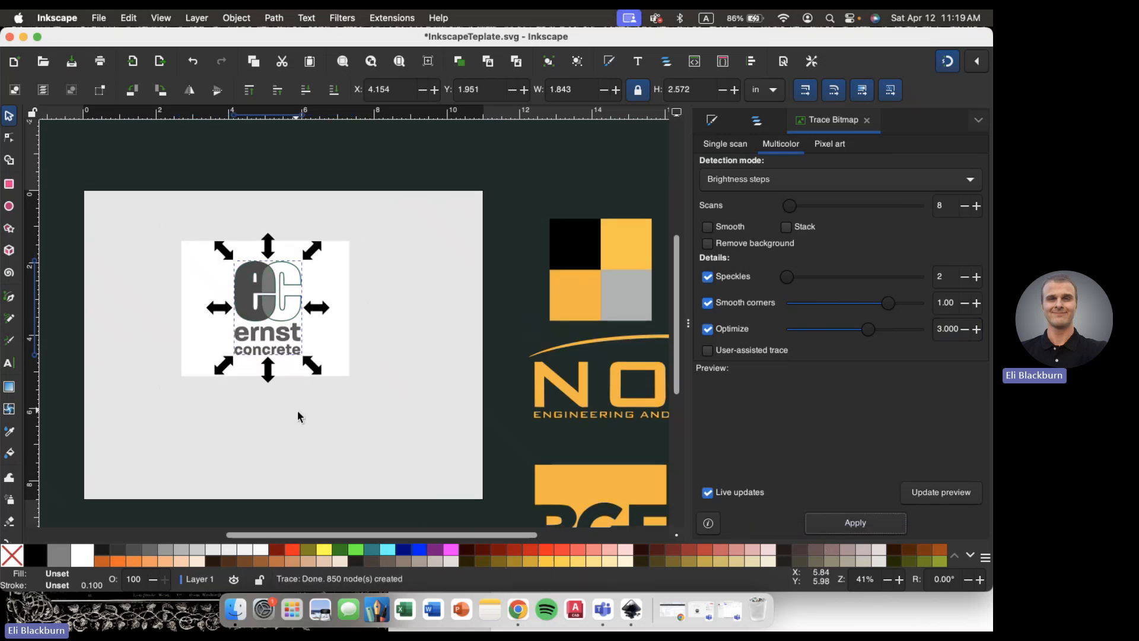
- Move the gray trace off the original image to about X 7.93, Y 4.78 in, and deselect it
scroll(284, 333, "down", 1)
mouse_move(275, 284)
left_mouse_down()
mouse_move(279, 356)
mouse_move(350, 398)
mouse_move(412, 386)
left_mouse_up()
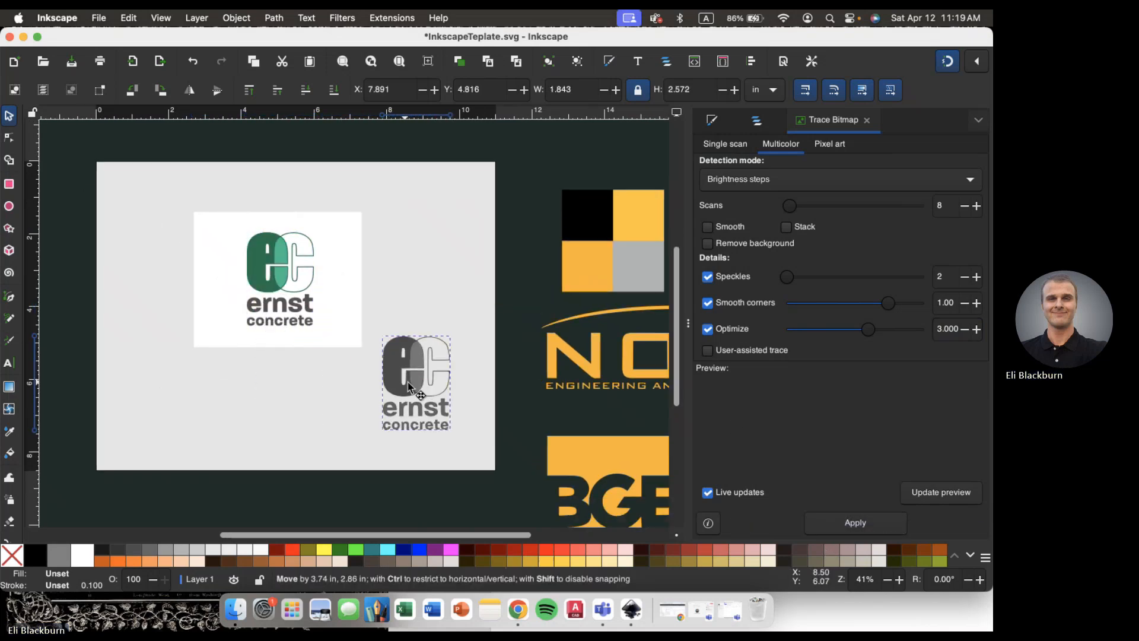
left_click(347, 398)
- Examine the gray trace up close, especially the ec symbol and its overlap, and compare it with the original image
scroll(397, 369, "up", 5)
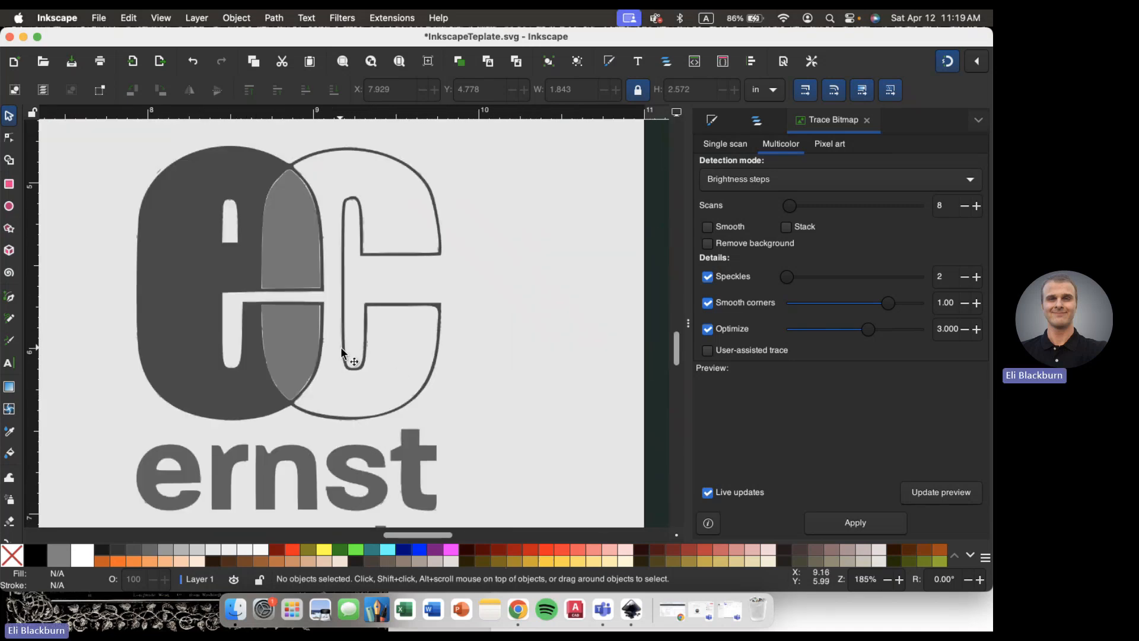
scroll(341, 346, "down", 5)
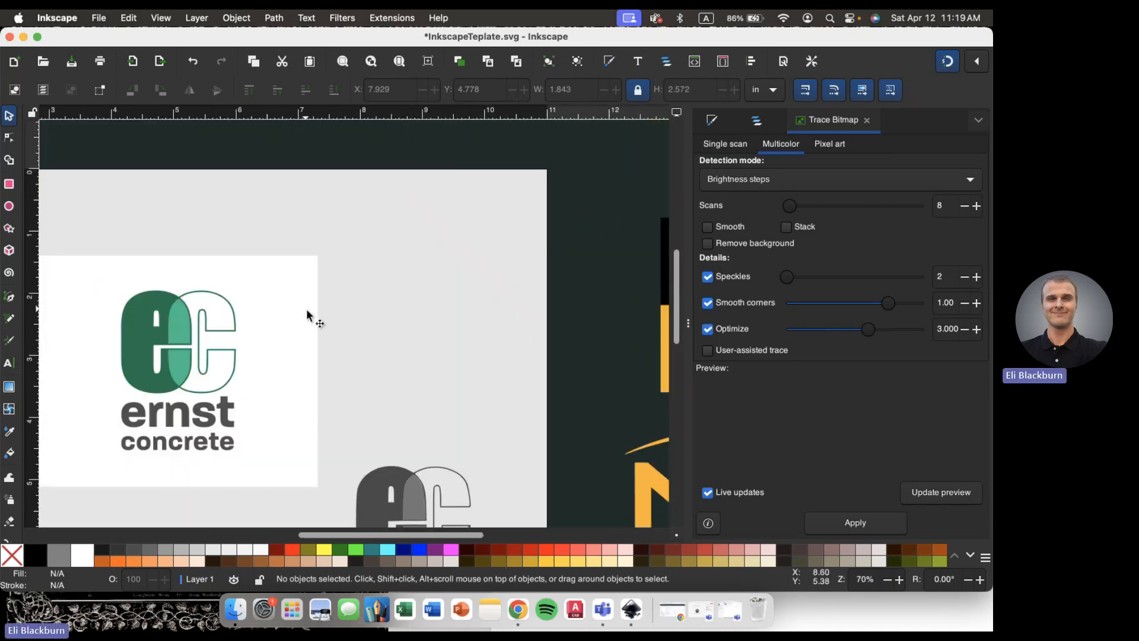
left_click(307, 310)
scroll(474, 279, "down", 3)
scroll(474, 278, "left", 3)
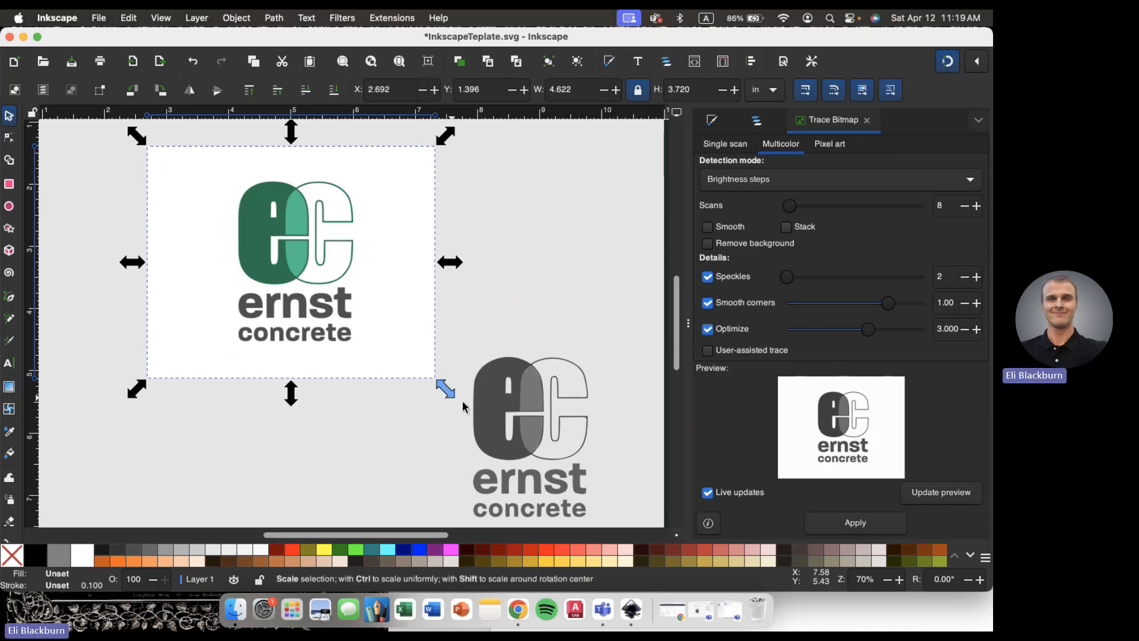
scroll(501, 414, "right", 3)
scroll(502, 414, "up", 3)
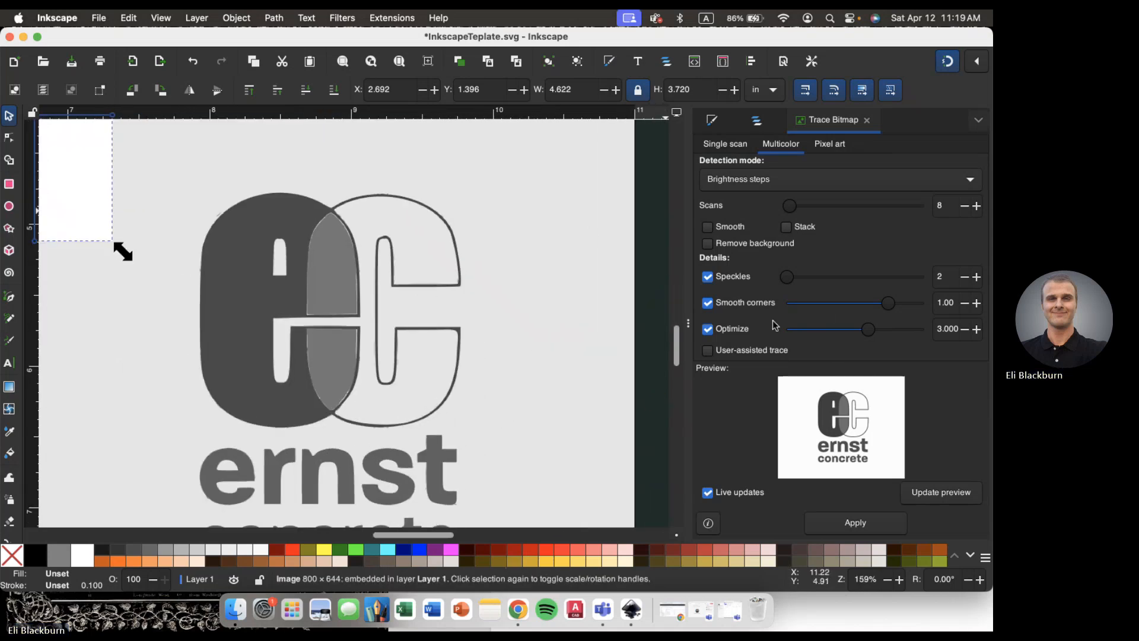
scroll(368, 275, "down", 3)
scroll(374, 278, "left", 3)
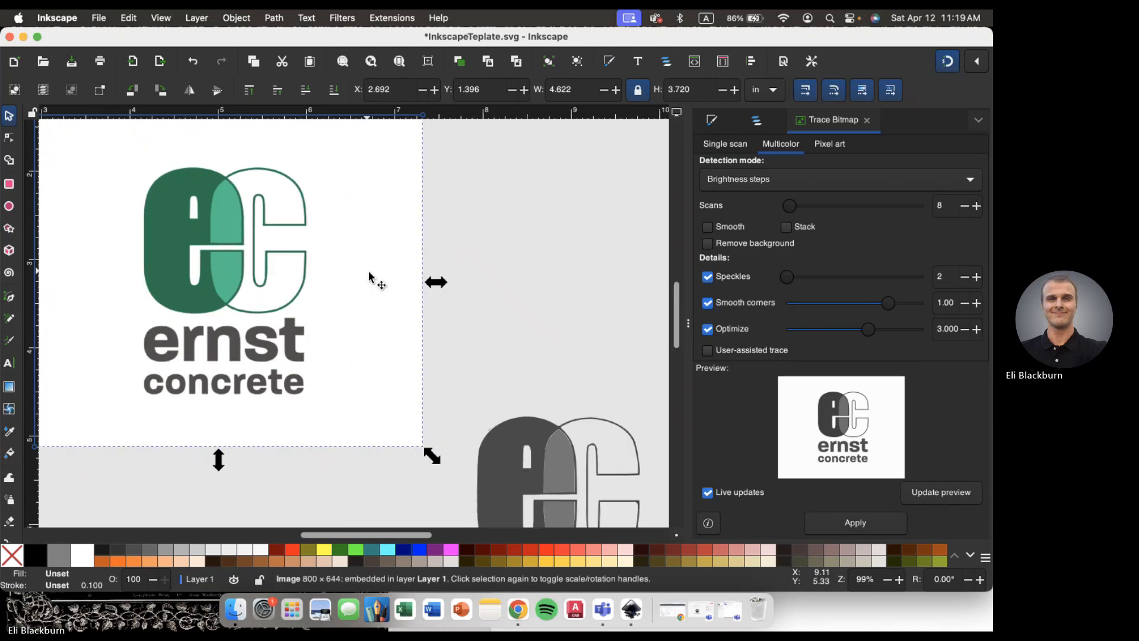
- Try tracing the ernst concrete image in Colors mode with 8 scans, and delete that trace
left_click(711, 177)
left_click(716, 194)
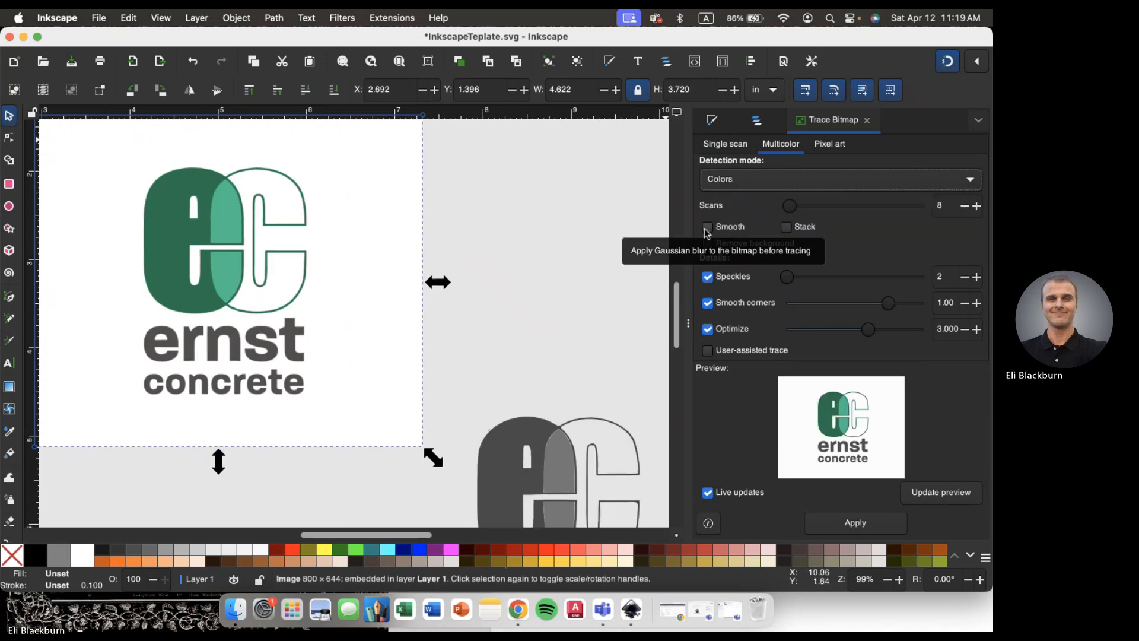
left_click(825, 522)
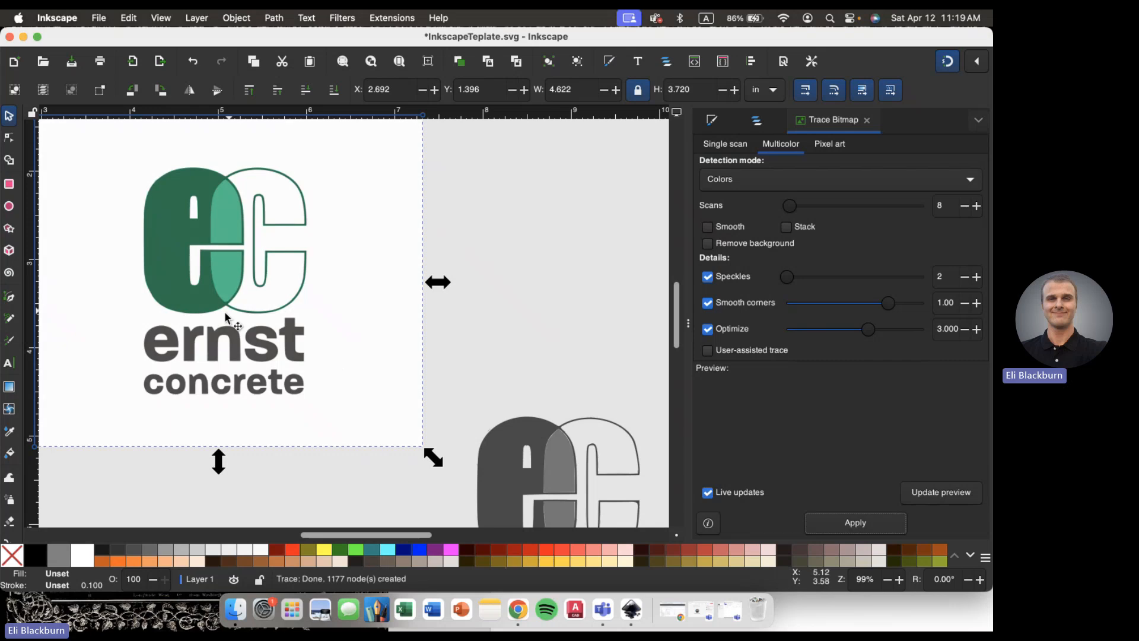
mouse_move(226, 317)
left_mouse_down()
mouse_move(511, 261)
mouse_move(512, 273)
left_mouse_up()
key("Delete")
- Try tracing the ernst concrete image in Grays mode with 8 scans, and delete that trace
left_click(371, 338)
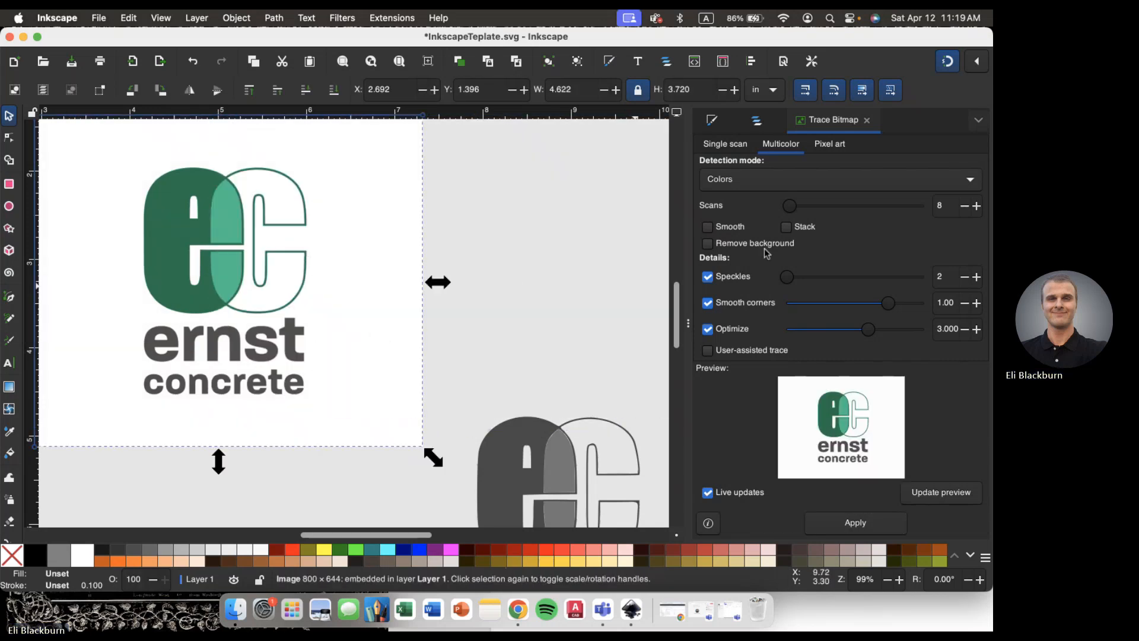
left_click(761, 184)
left_click(755, 193)
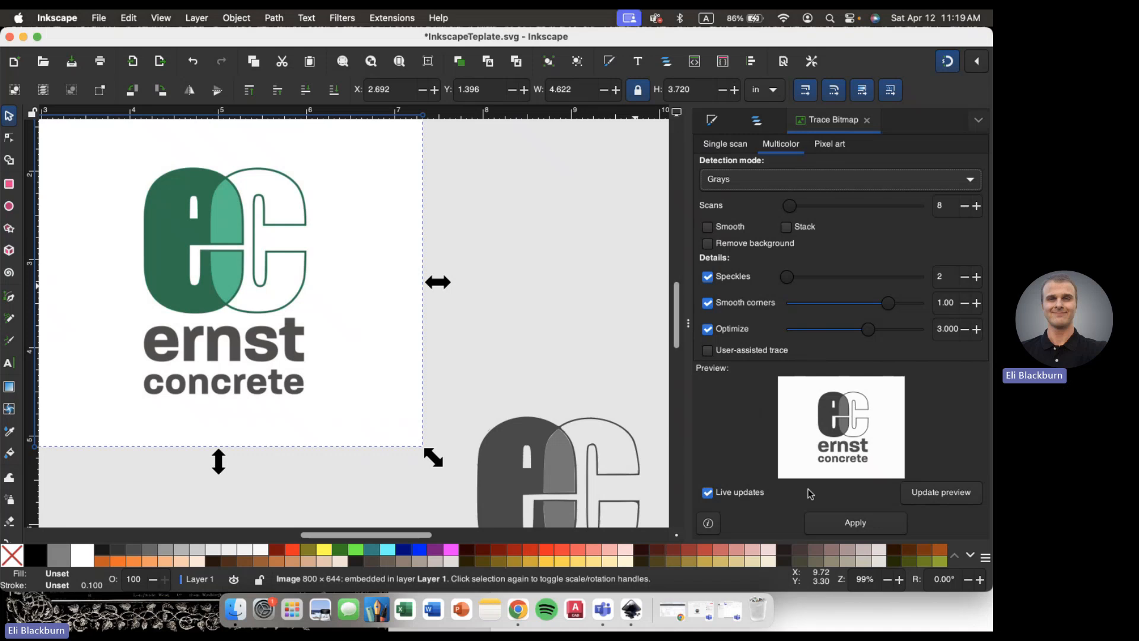
left_click(820, 522)
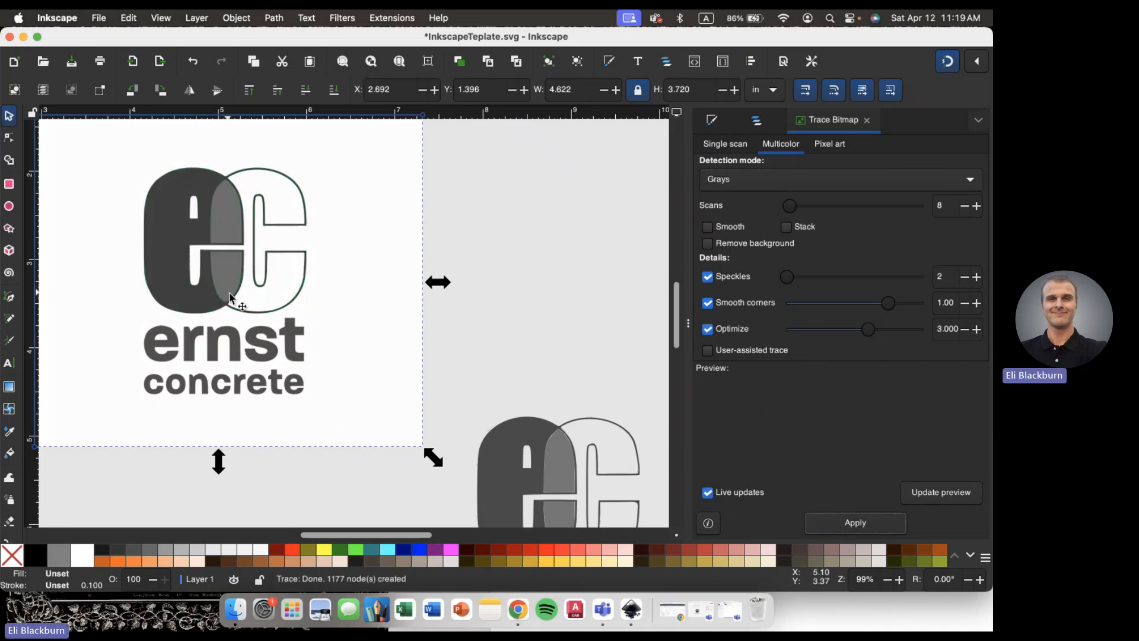
key("Delete")
- Set the multicolor detection mode for the ernst concrete image to Brightness steps and Speckles to 200
left_click(712, 182)
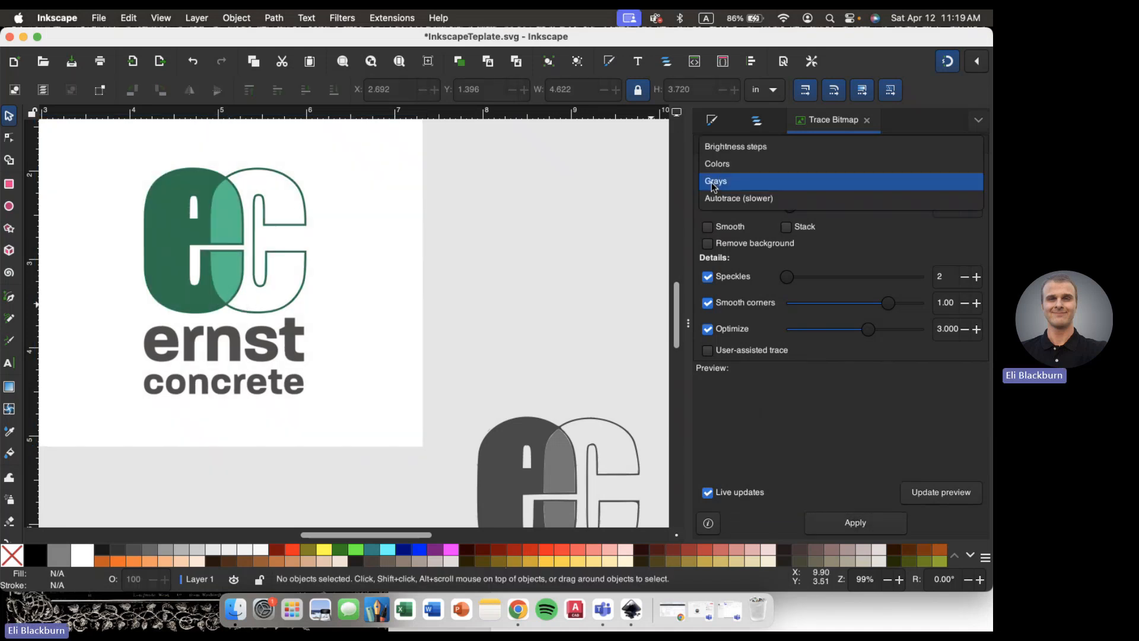
left_click(712, 153)
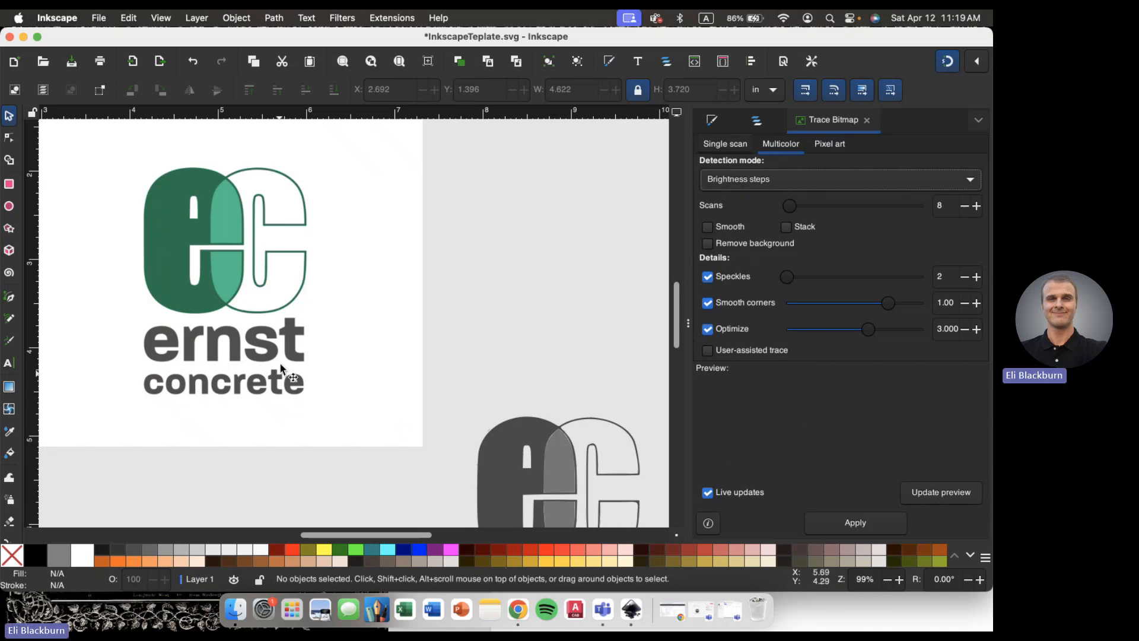
left_click(333, 425)
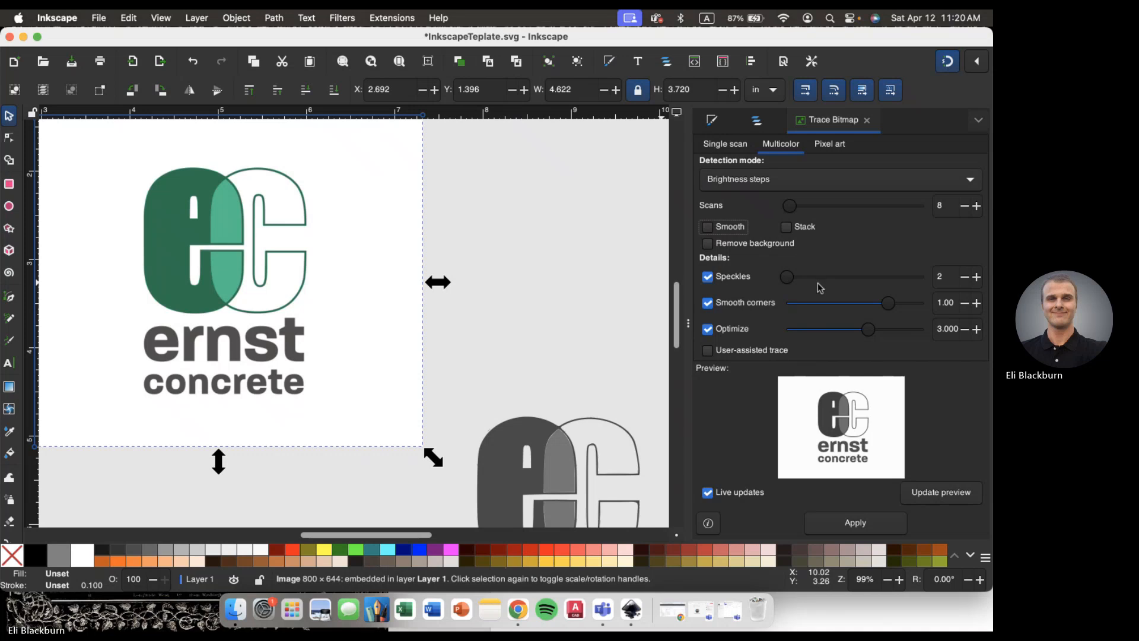
double_click(942, 277)
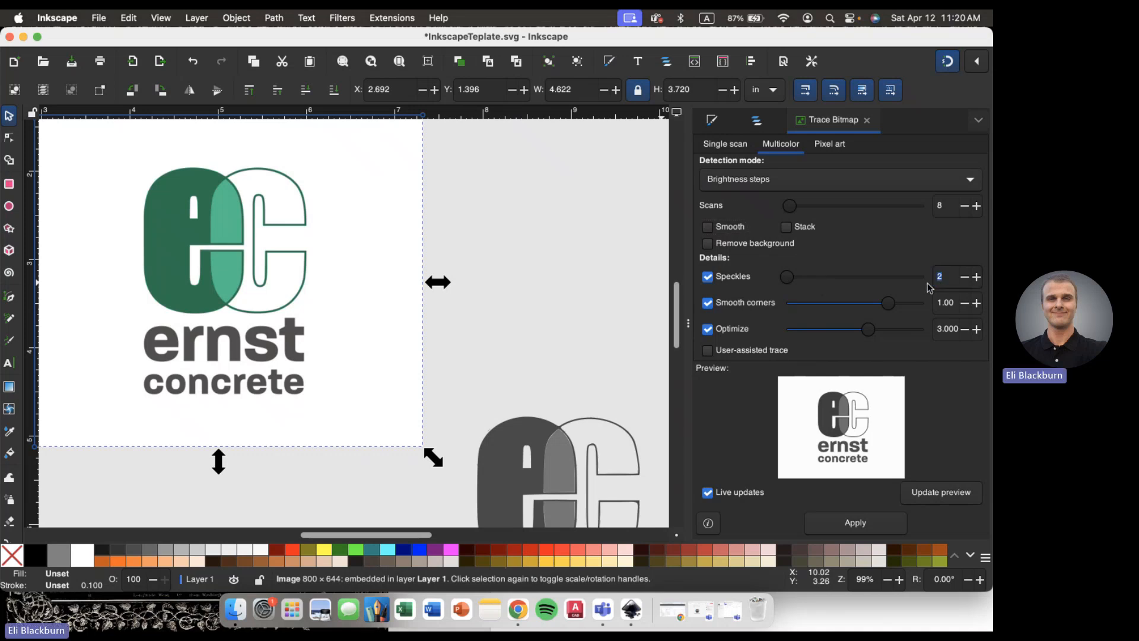
left_click_drag(800, 285, 942, 290)
key("Return")
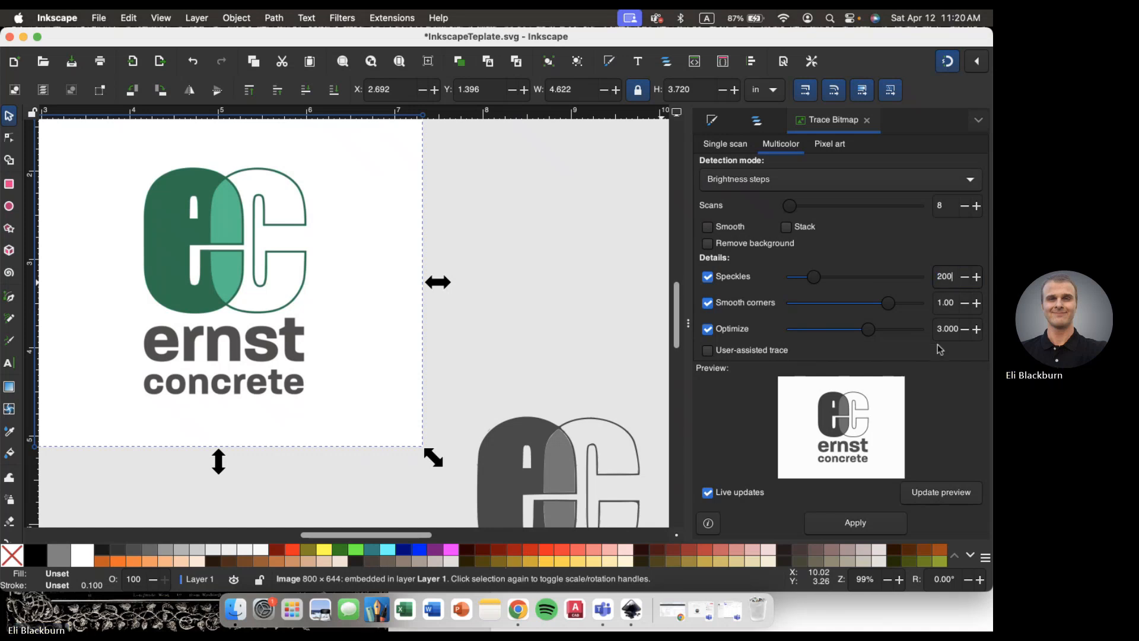
- Trace the ernst concrete image with these settings and move the trace to about X 7.93, Y 1.94 in, above the earlier gray trace
left_click(239, 307)
left_click(839, 513)
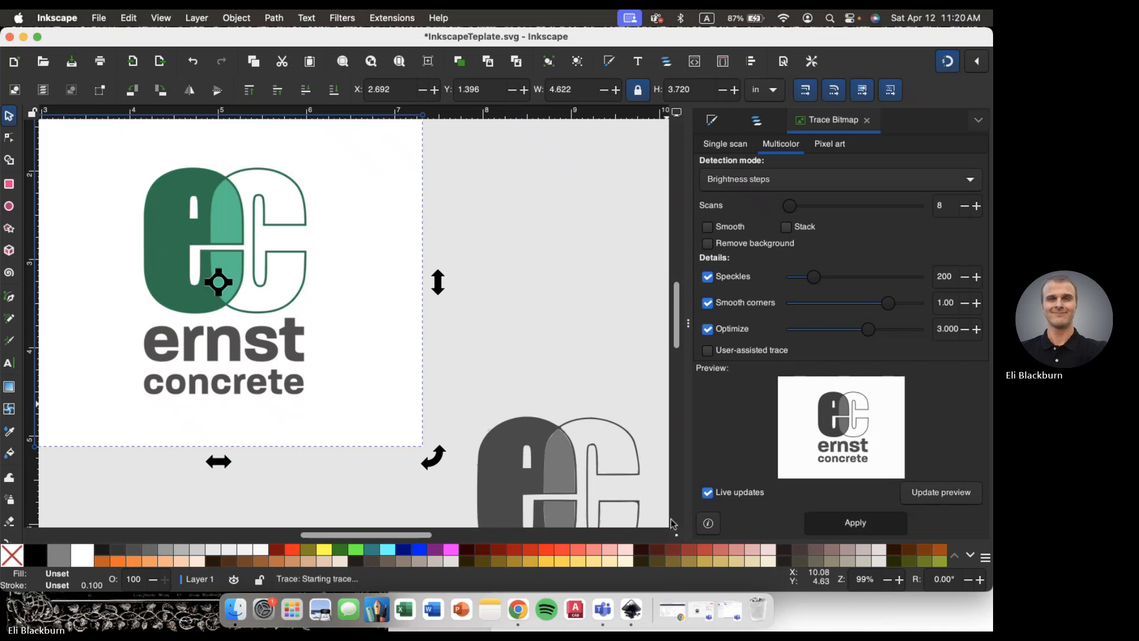
left_click_drag(202, 292, 541, 289)
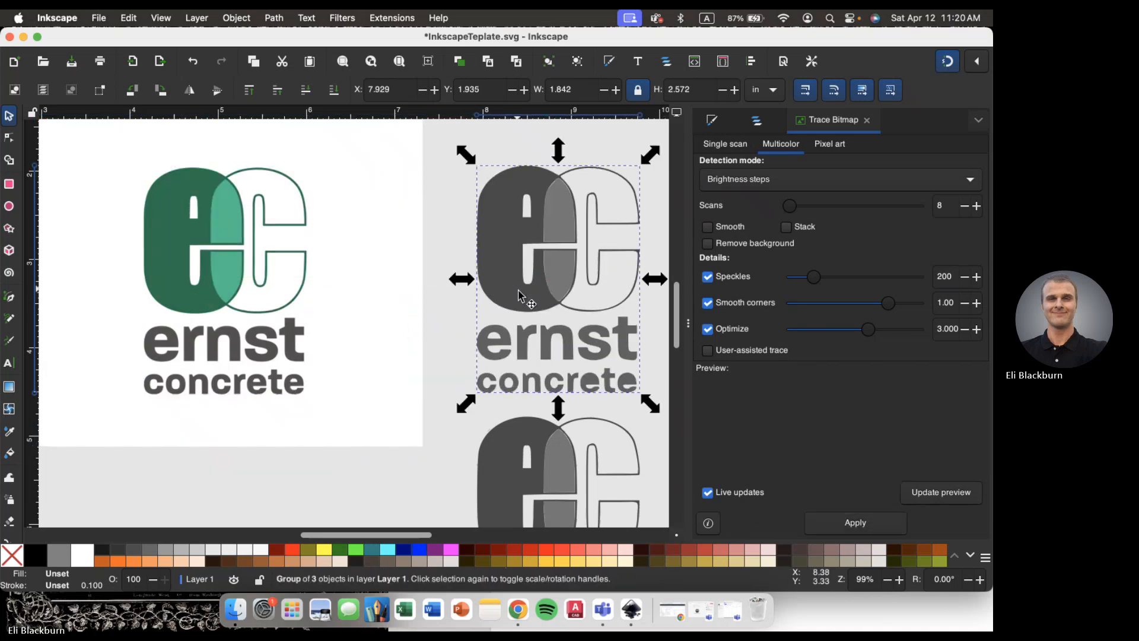
- Compare the ec symbol of the 200-speckle trace with that of the earlier 2-speckle trace up close
left_click(413, 355)
scroll(445, 356, "right", 6)
scroll(445, 356, "up", 2)
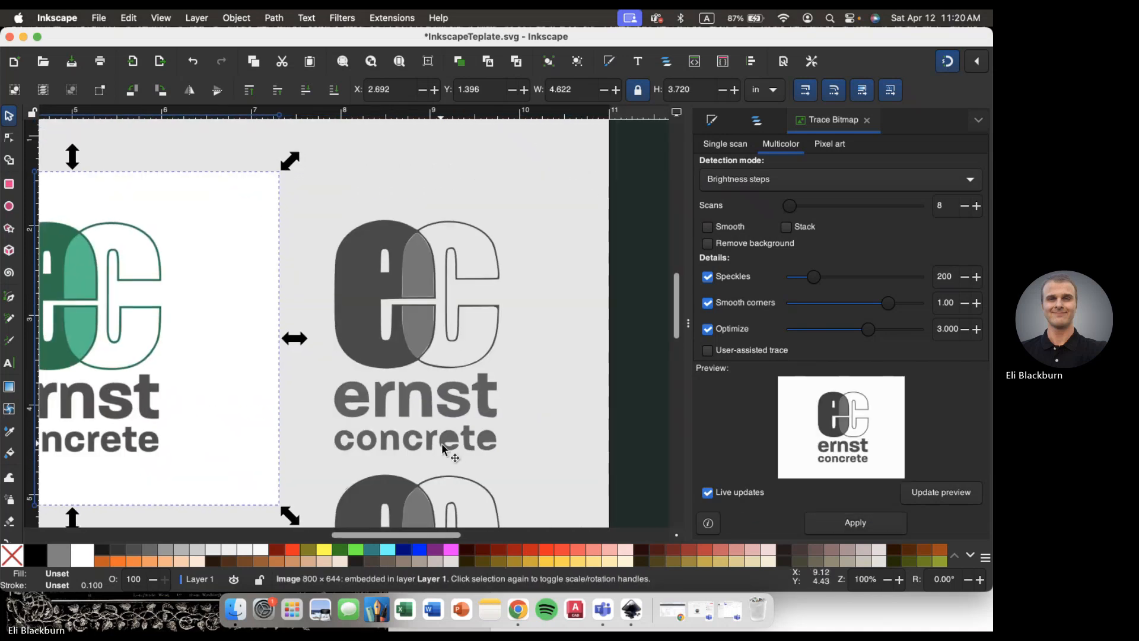
scroll(457, 409, "up", 3)
scroll(457, 403, "up", 2)
scroll(457, 403, "right", 1)
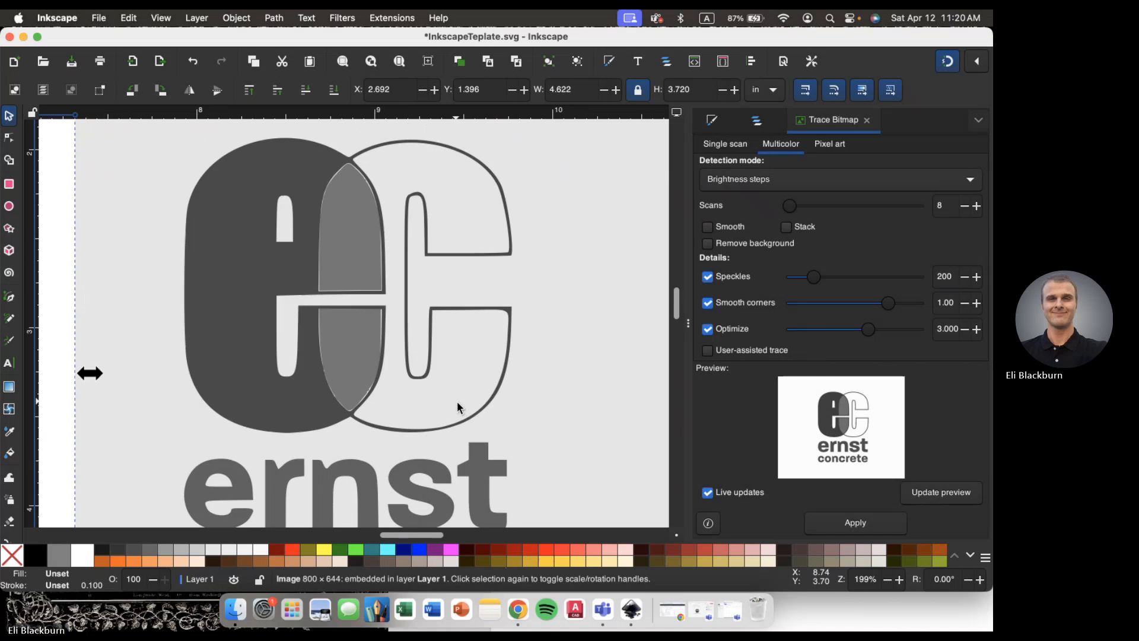
scroll(477, 404, "down", 4)
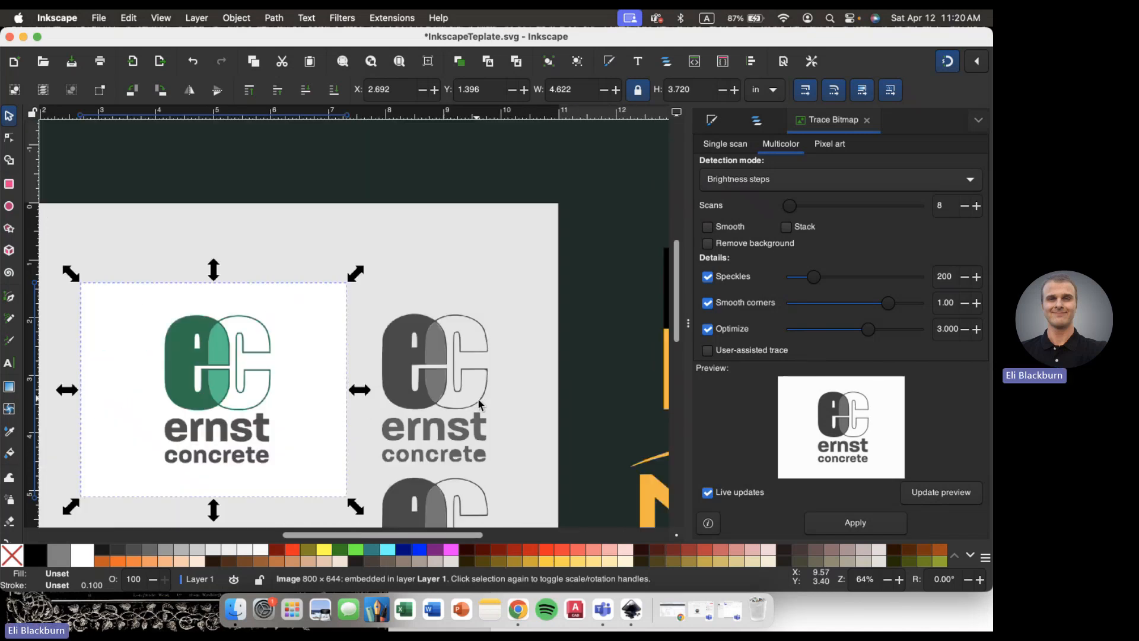
scroll(478, 408, "down", 3)
scroll(478, 408, "left", 1)
scroll(478, 410, "up", 1)
scroll(473, 422, "up", 2)
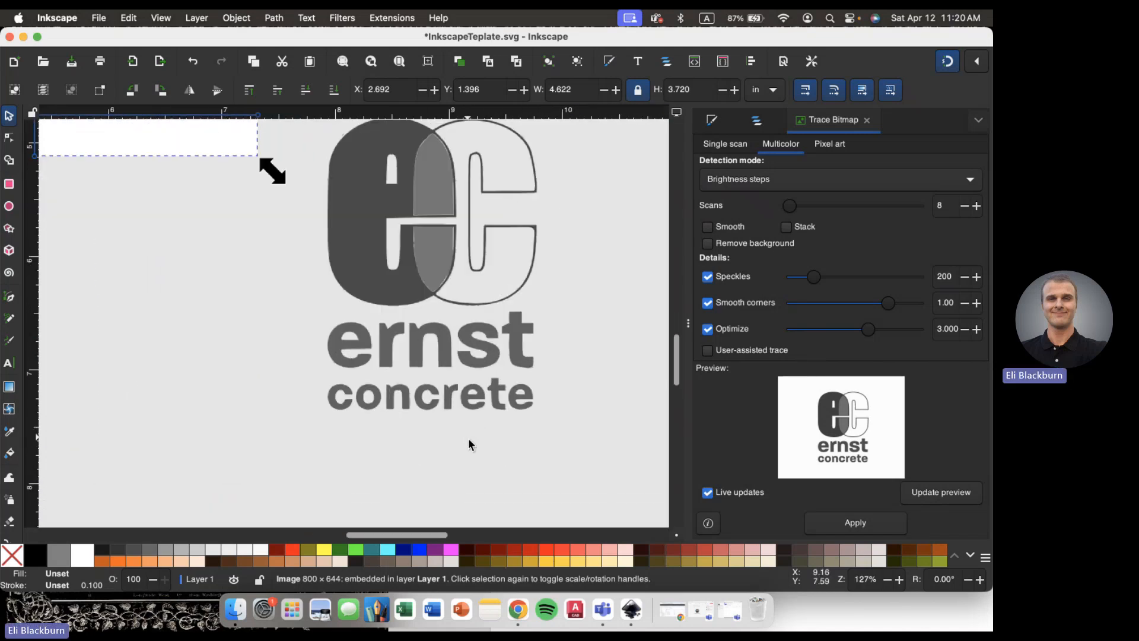
scroll(461, 341, "up", 1)
scroll(462, 342, "up", 2)
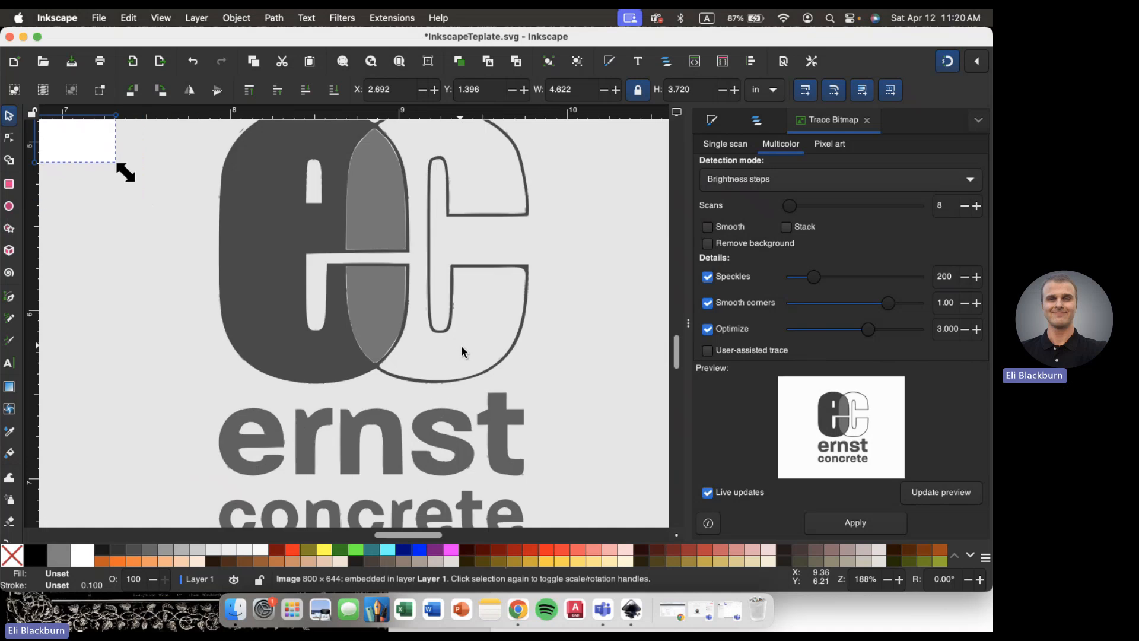
scroll(462, 351, "up", 2)
scroll(456, 358, "down", 5)
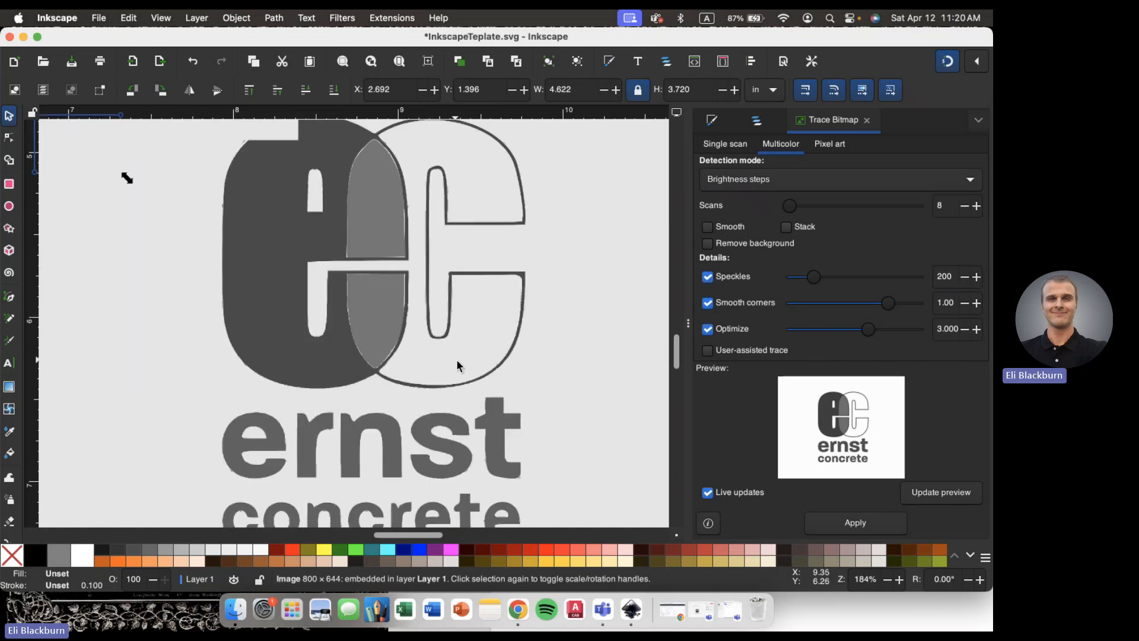
- Inspect the lettering and outline edges of both gray traces for stray specks, and clear the selection
scroll(440, 364, "up", 4)
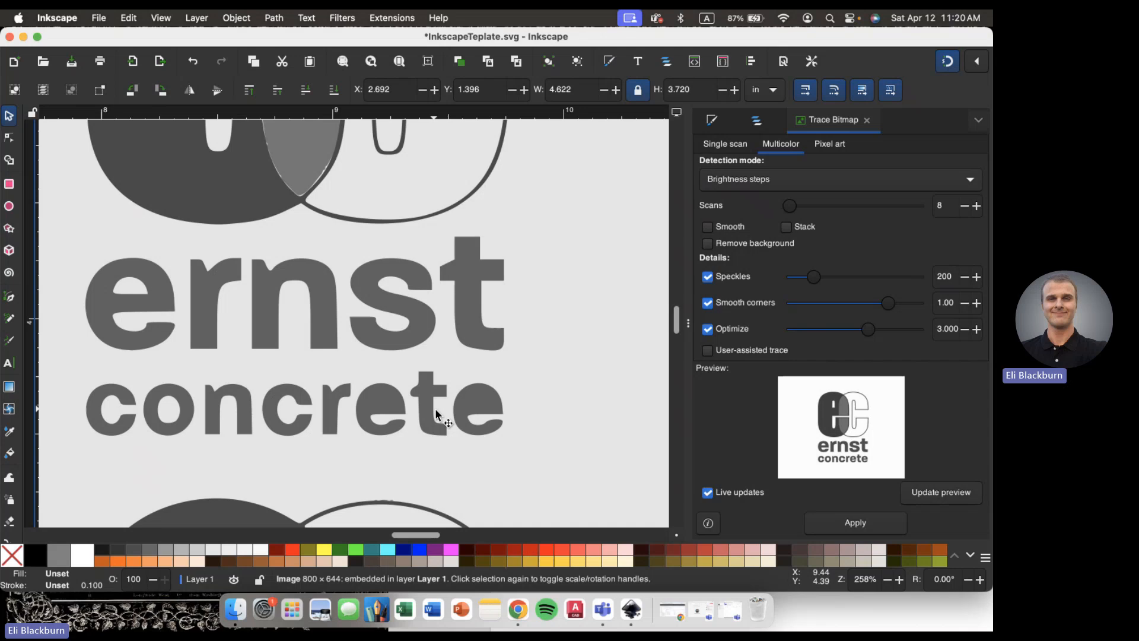
scroll(436, 408, "down", 3)
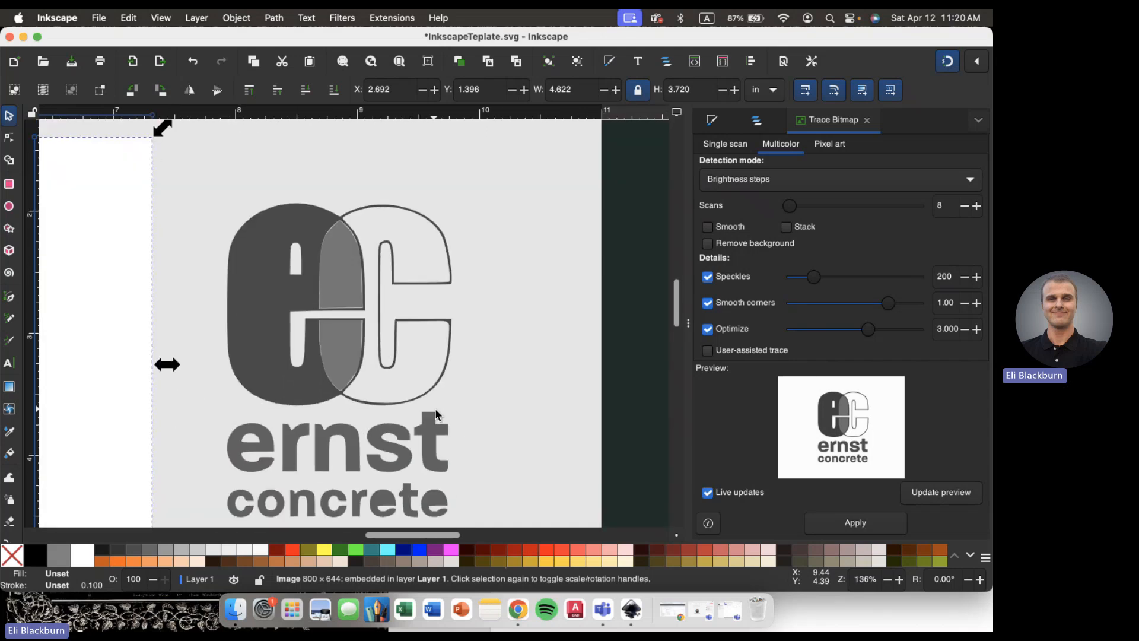
scroll(435, 409, "up", 3)
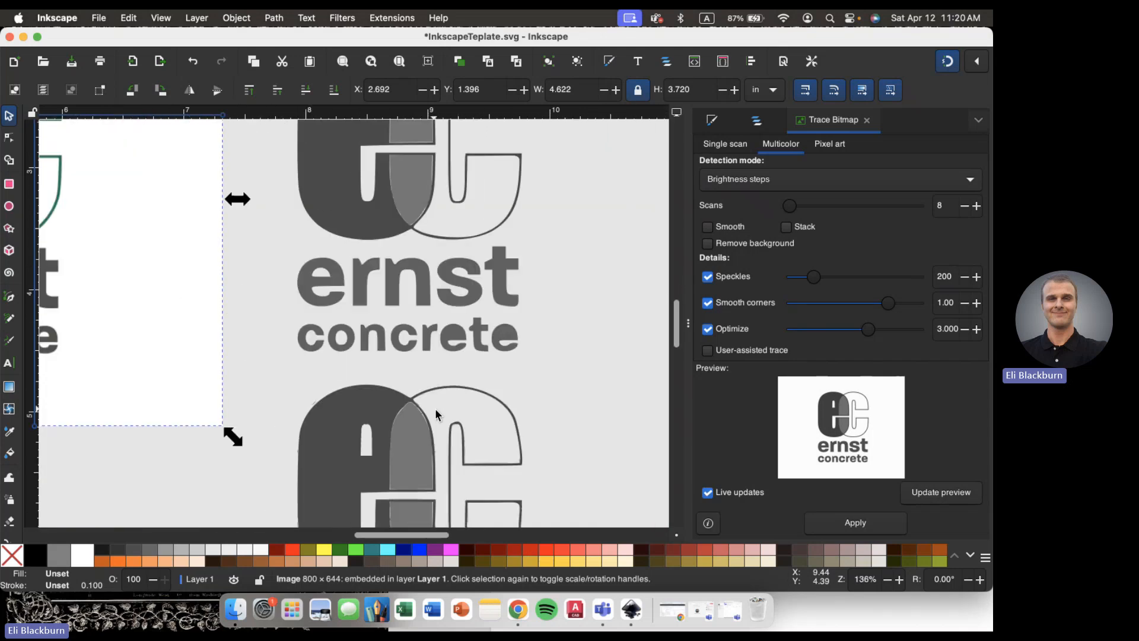
scroll(435, 409, "up", 6)
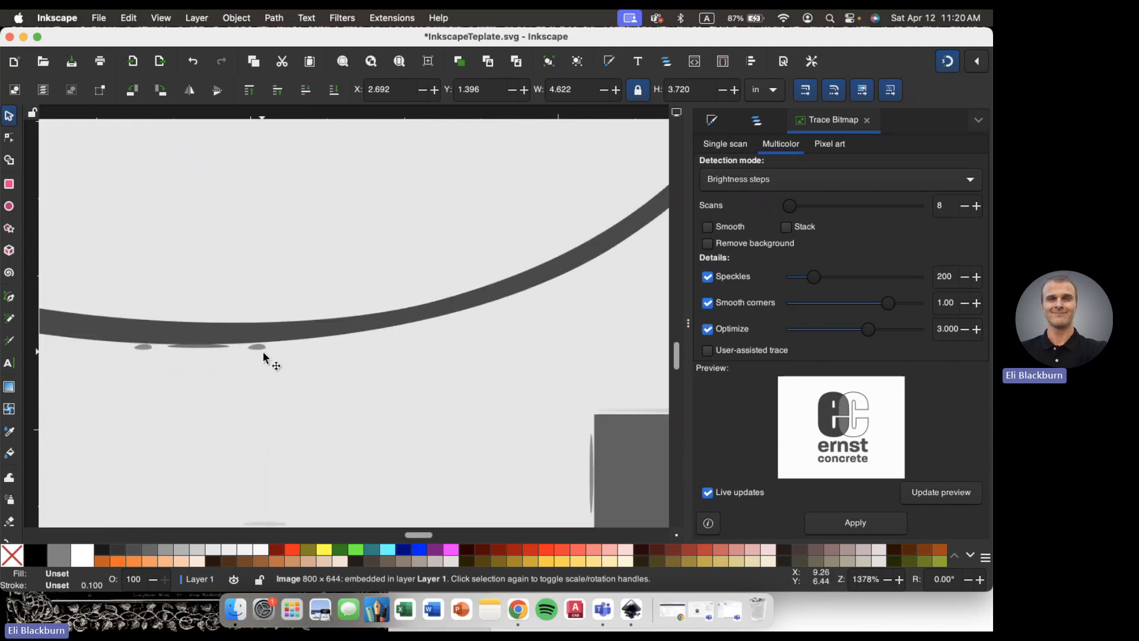
scroll(140, 390, "down", 8)
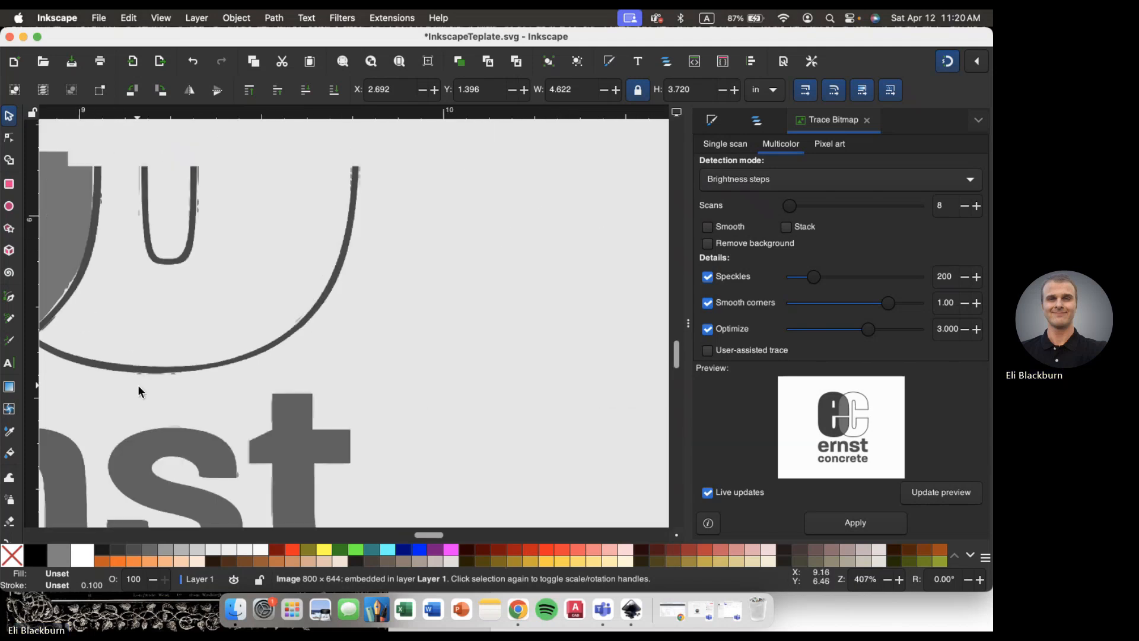
scroll(137, 384, "down", 2)
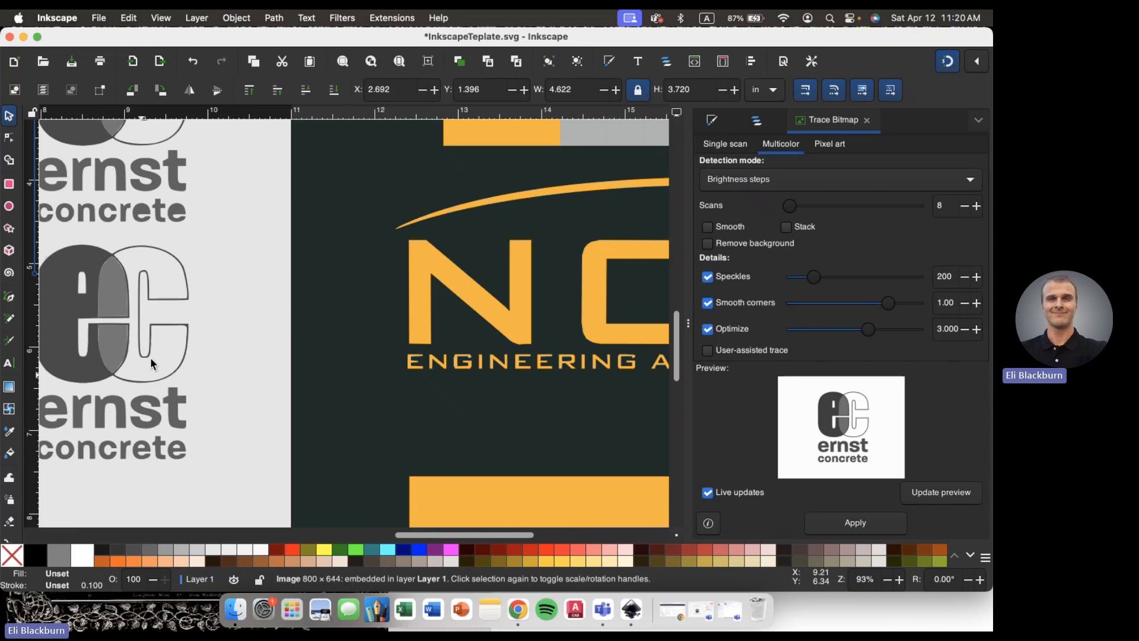
key("Escape")
scroll(167, 315, "left", 3)
scroll(168, 316, "up", 1)
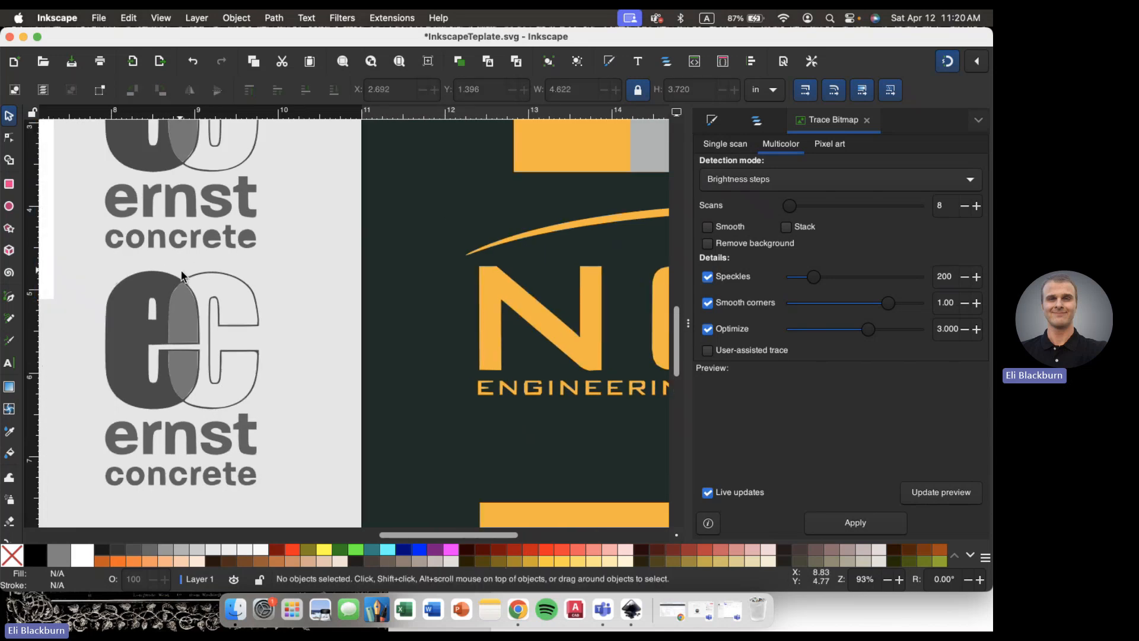
- Examine the ec symbol and overlap areas of the upper ernst concrete trace up close
scroll(180, 271, "up", 6)
scroll(180, 272, "left", 3)
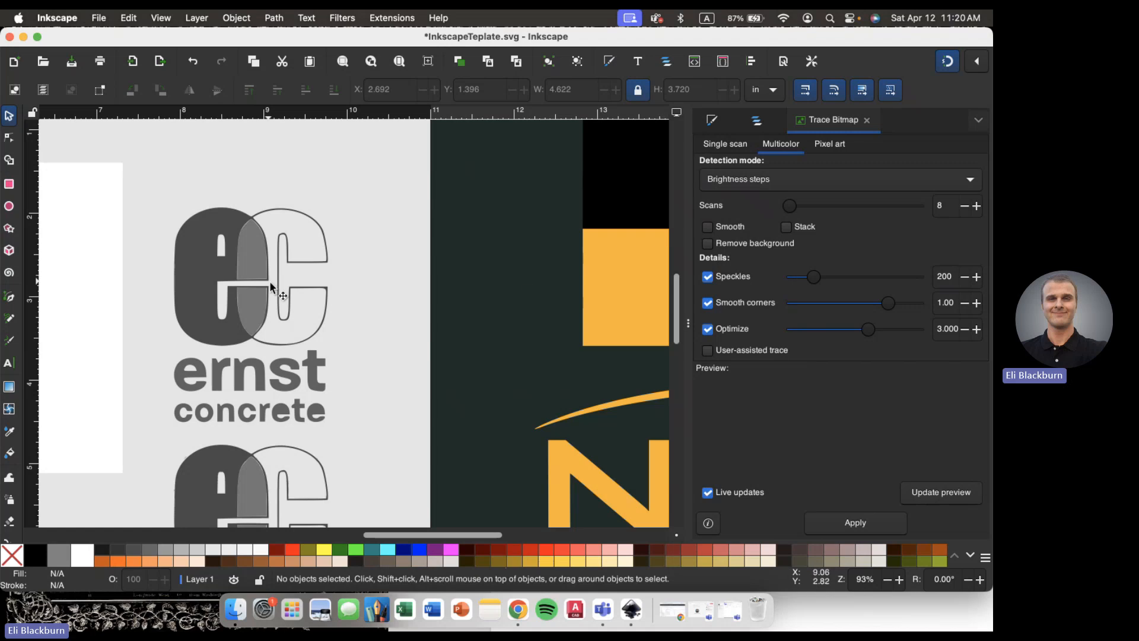
scroll(269, 280, "up", 8)
scroll(270, 286, "down", 4)
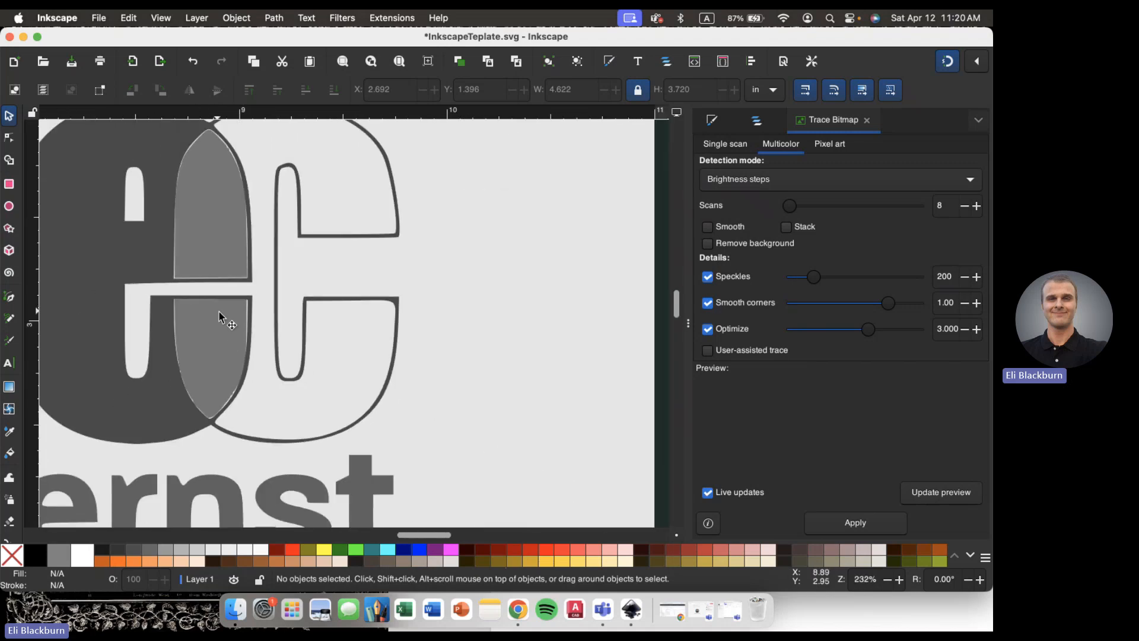
scroll(220, 314, "down", 3)
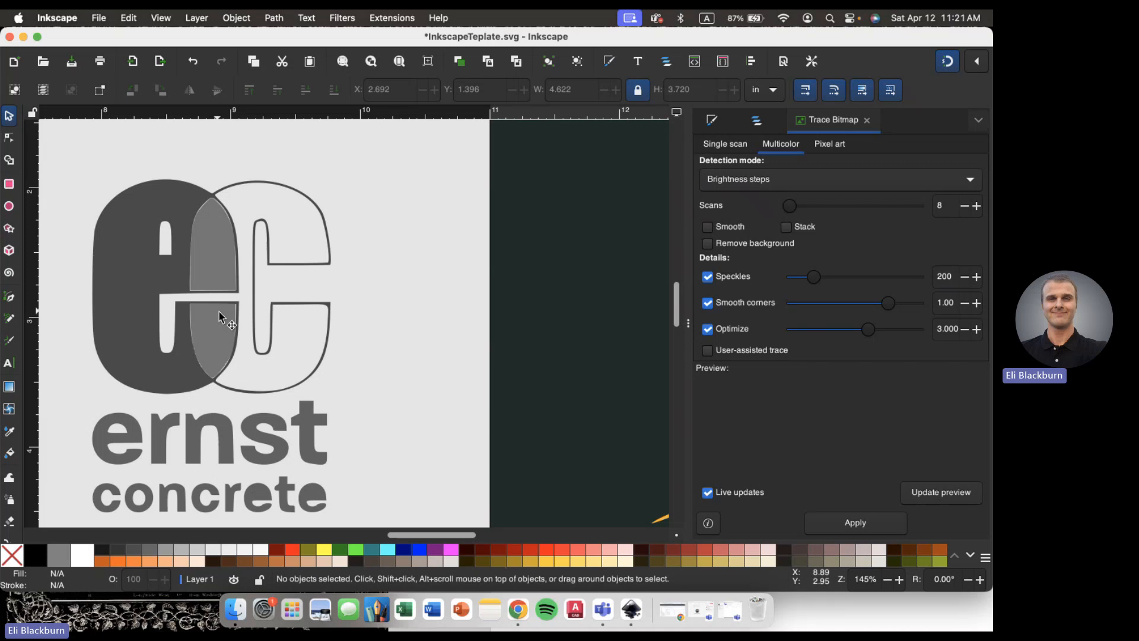
left_click_drag(219, 312, 242, 305)
scroll(242, 306, "down", 1)
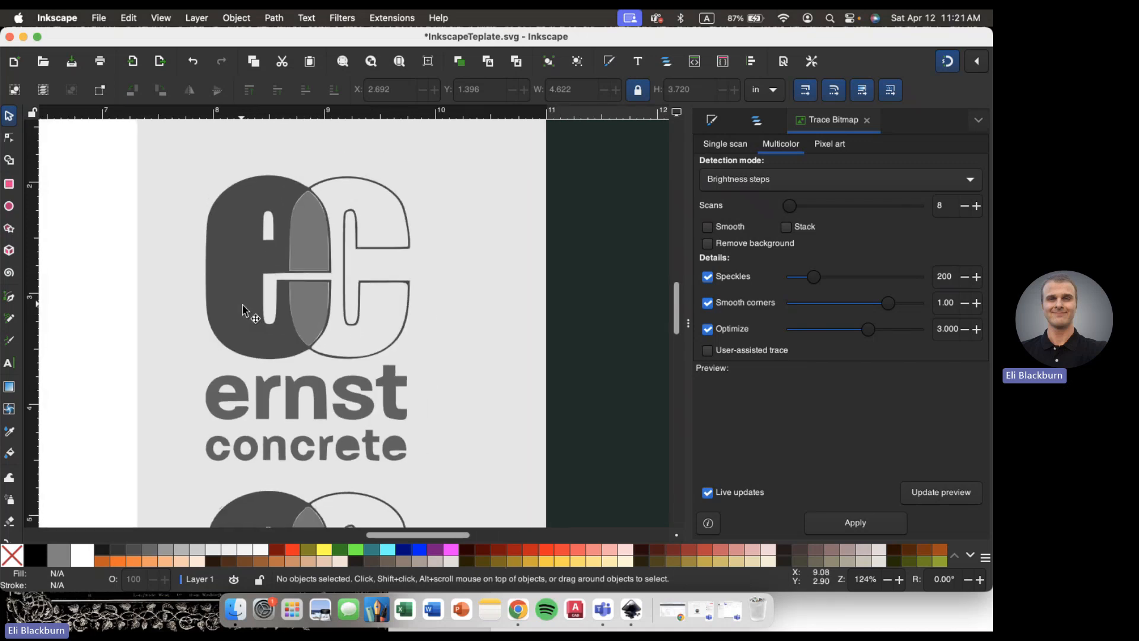
- Go through the paths grouped in the upper ernst concrete trace and delete the path filling the overlap of the e and c
left_click(299, 270)
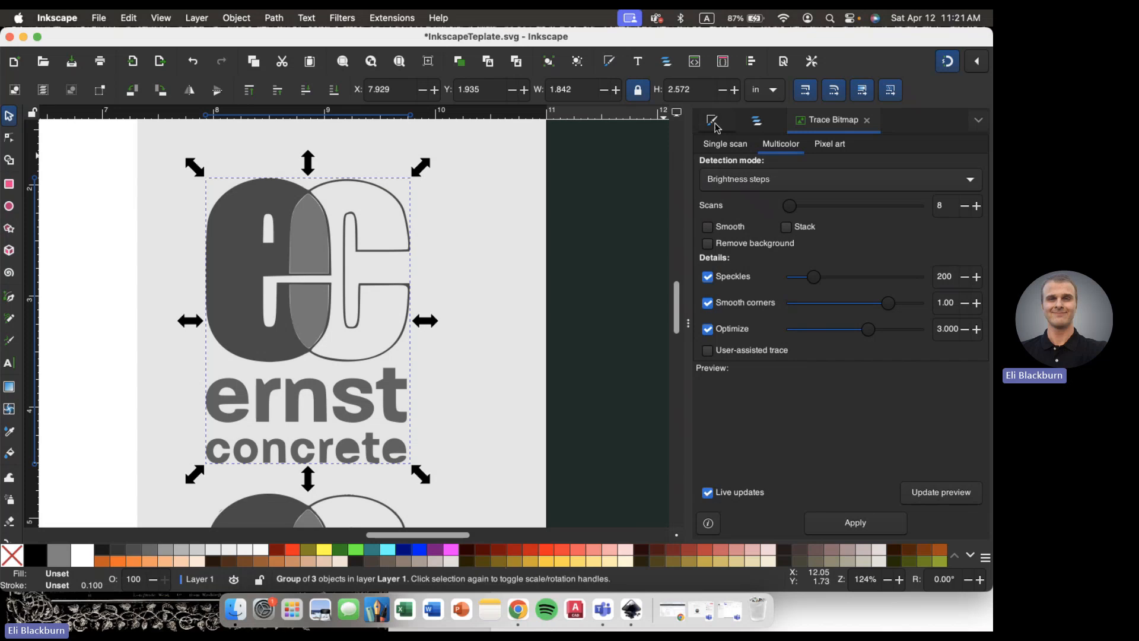
left_click(756, 122)
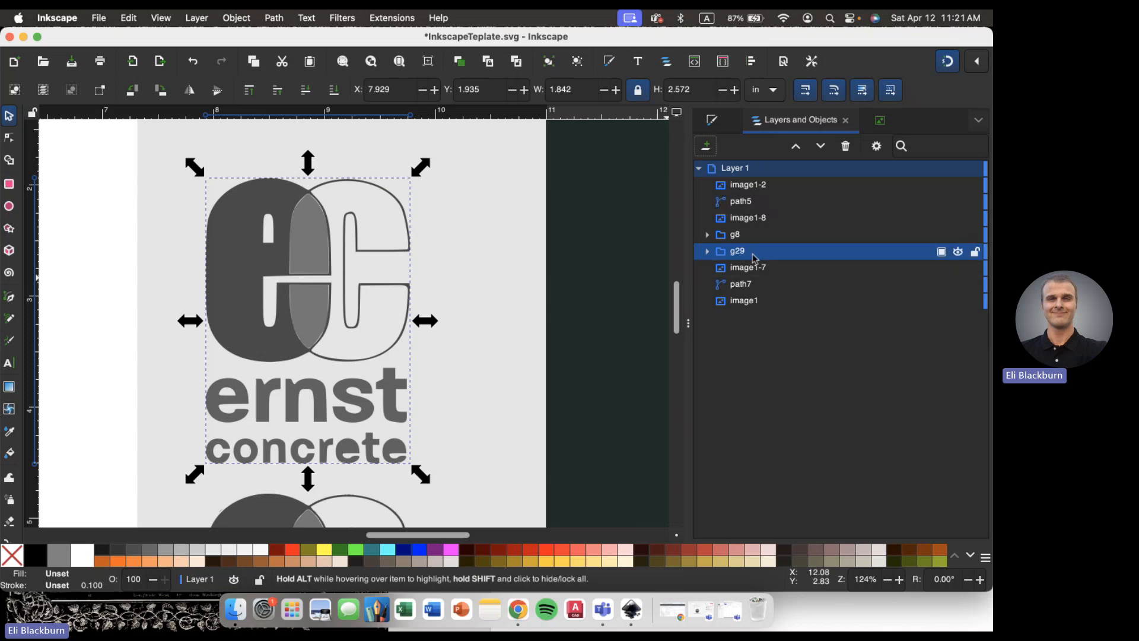
left_click(707, 252)
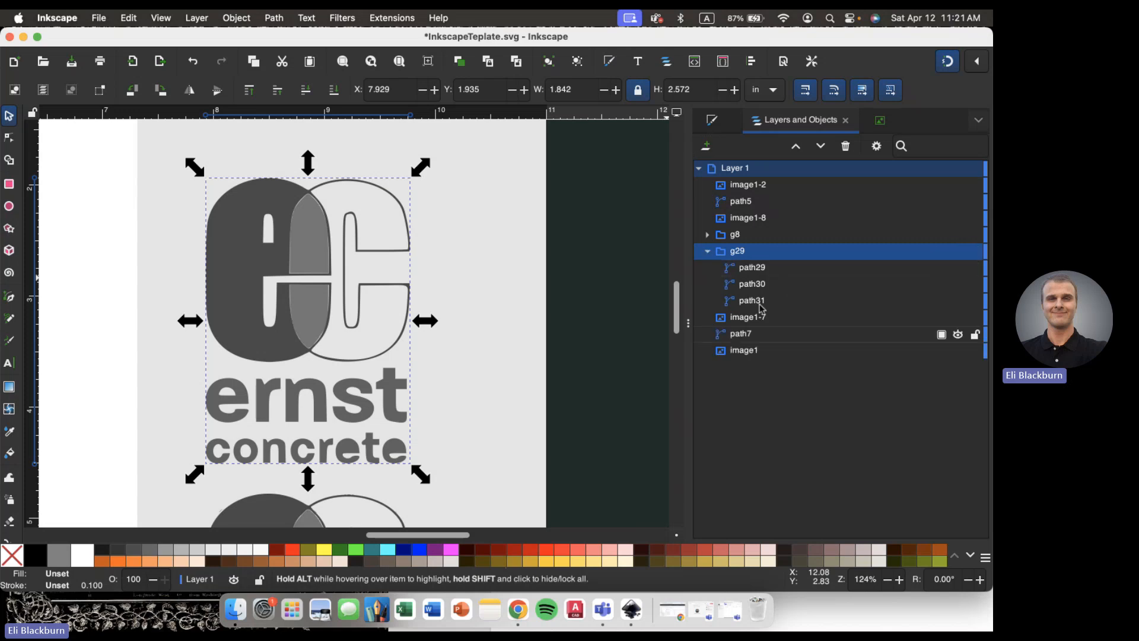
left_click(752, 269)
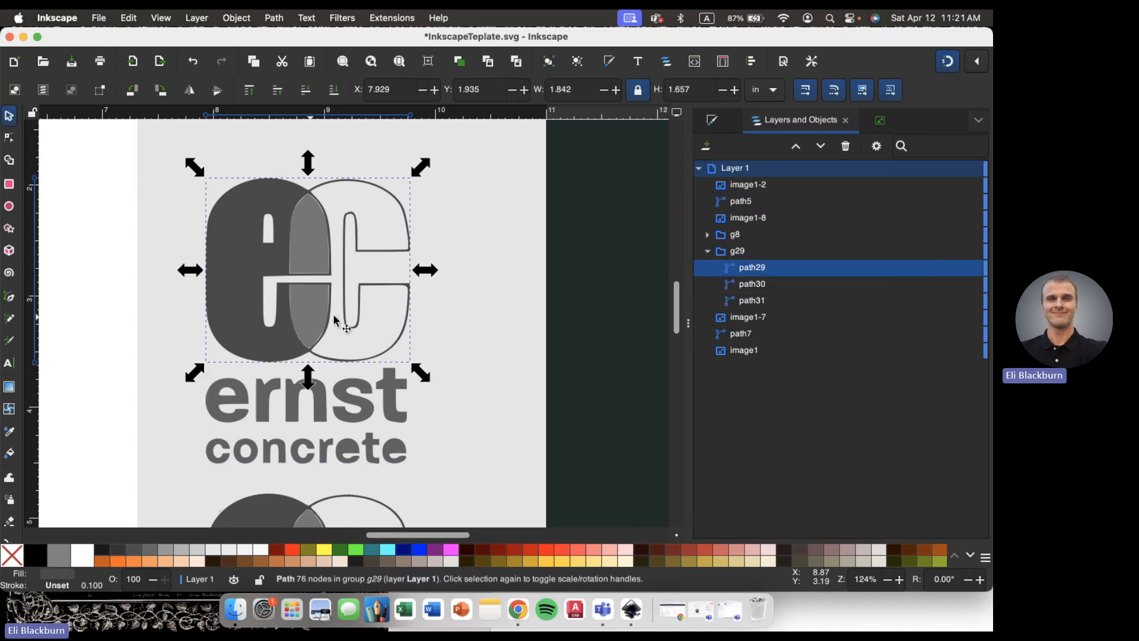
left_click(753, 285)
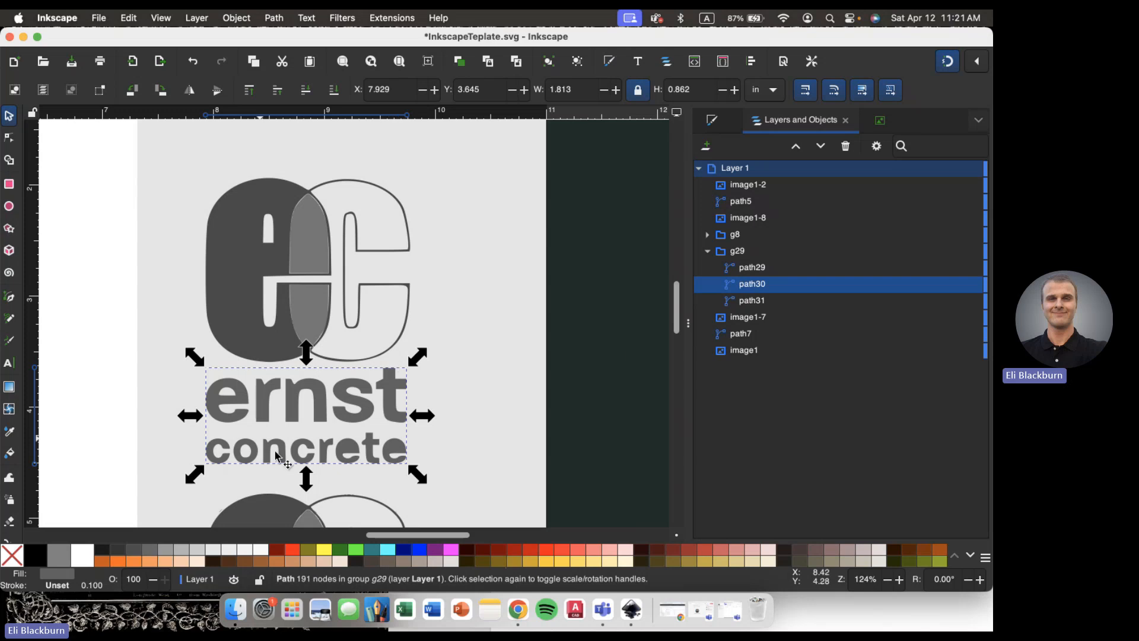
left_click(781, 301)
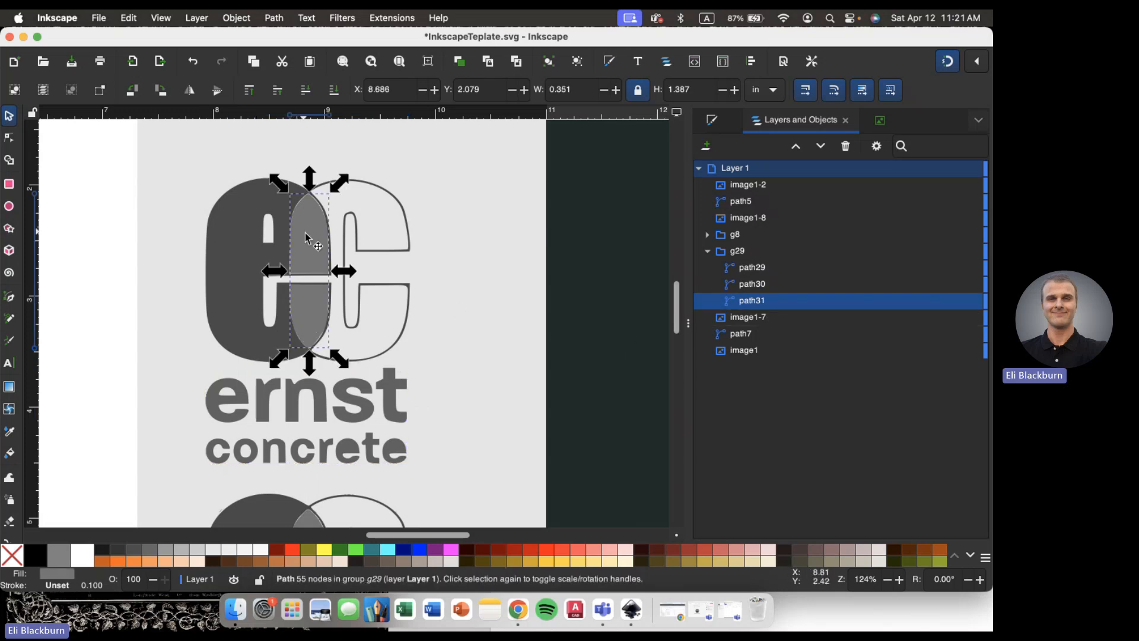
key("Delete")
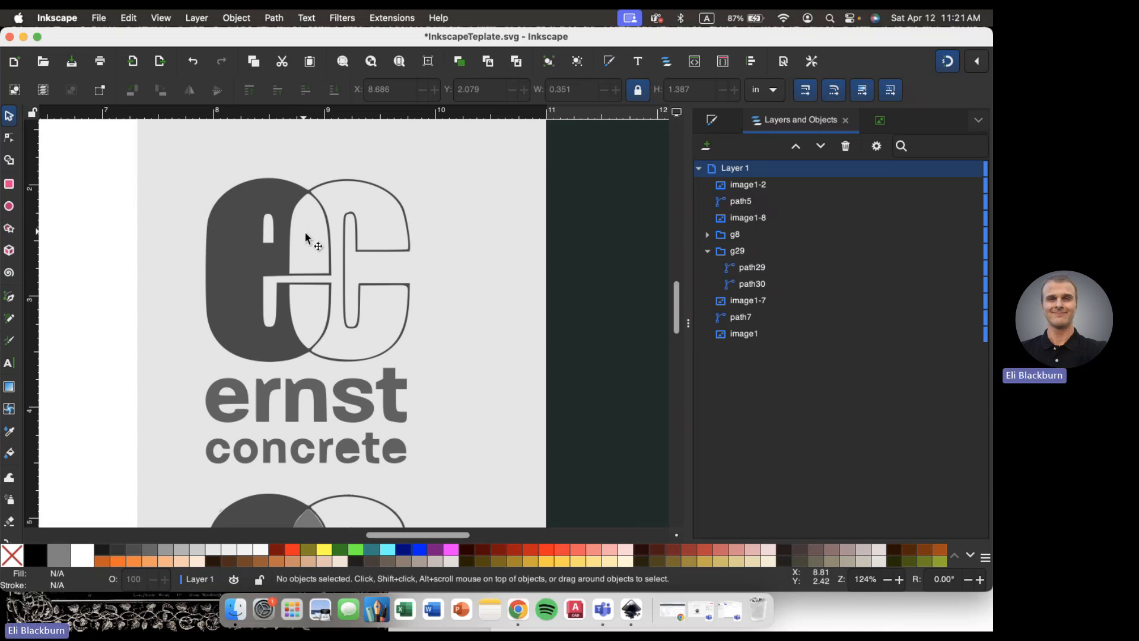
- Compare the lettering and symbol of the upper trace without its overlap fill against the lower gray trace
scroll(305, 234, "down", 3)
scroll(241, 322, "up", 2)
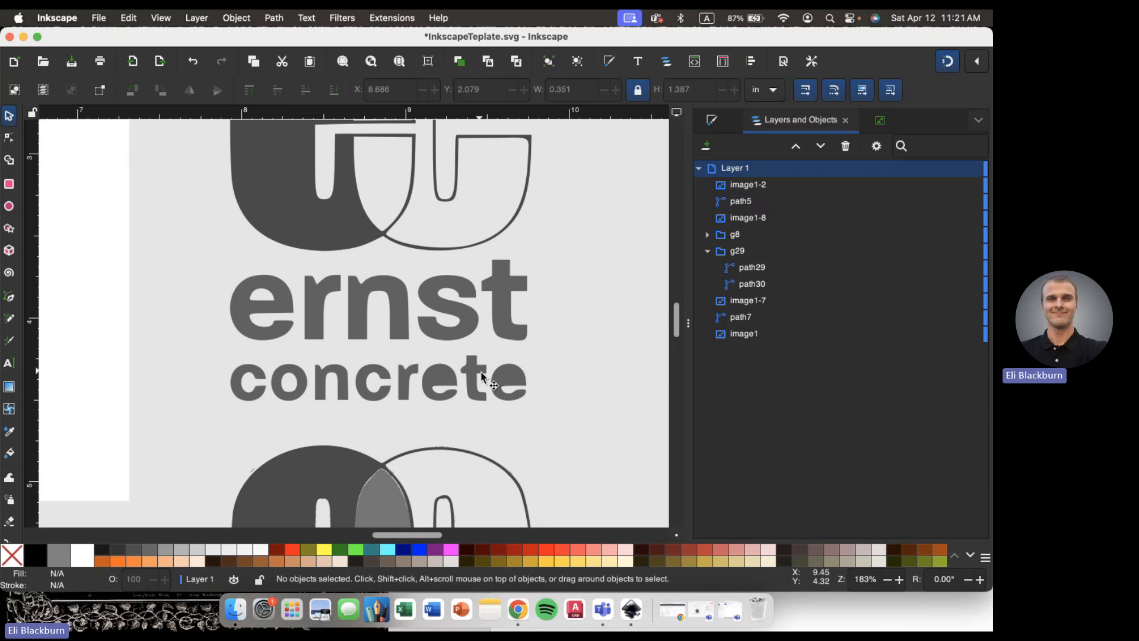
scroll(507, 276, "right", 2)
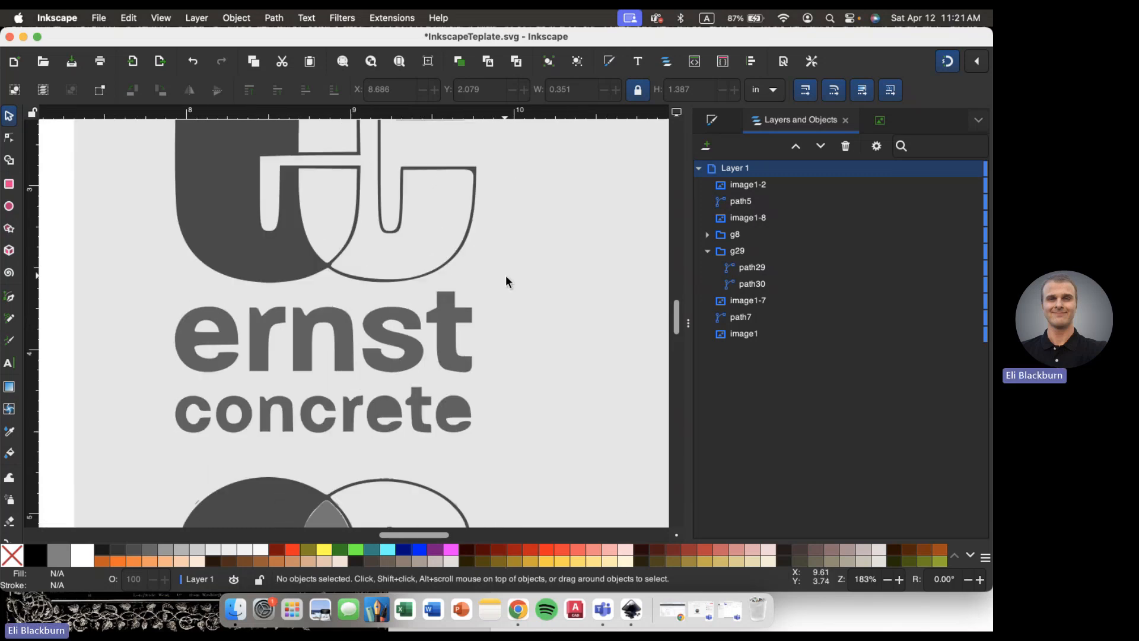
scroll(506, 276, "up", 4)
scroll(505, 275, "down", 6)
scroll(505, 275, "up", 7)
scroll(505, 275, "down", 2)
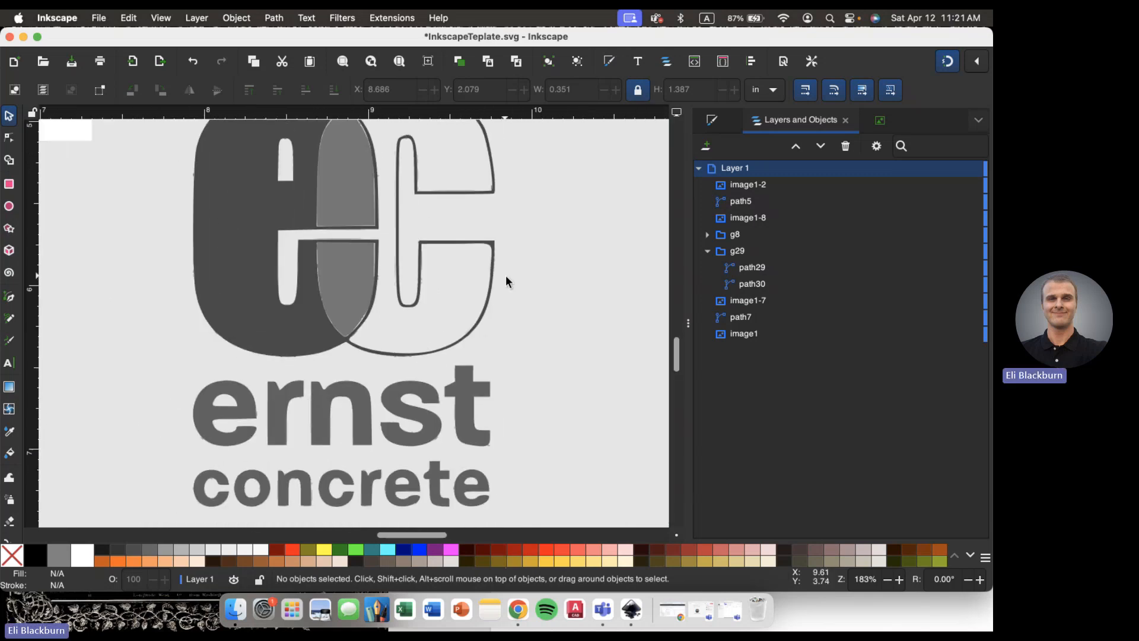
scroll(505, 275, "down", 1)
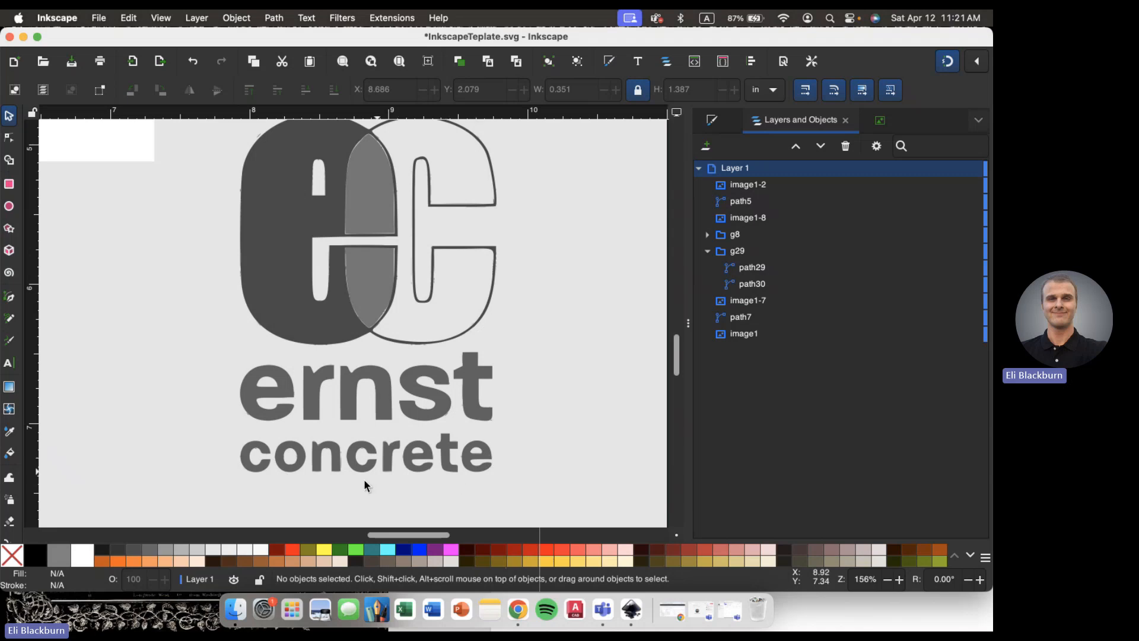
scroll(500, 362, "up", 10)
scroll(500, 362, "right", 2)
scroll(500, 362, "up", 1)
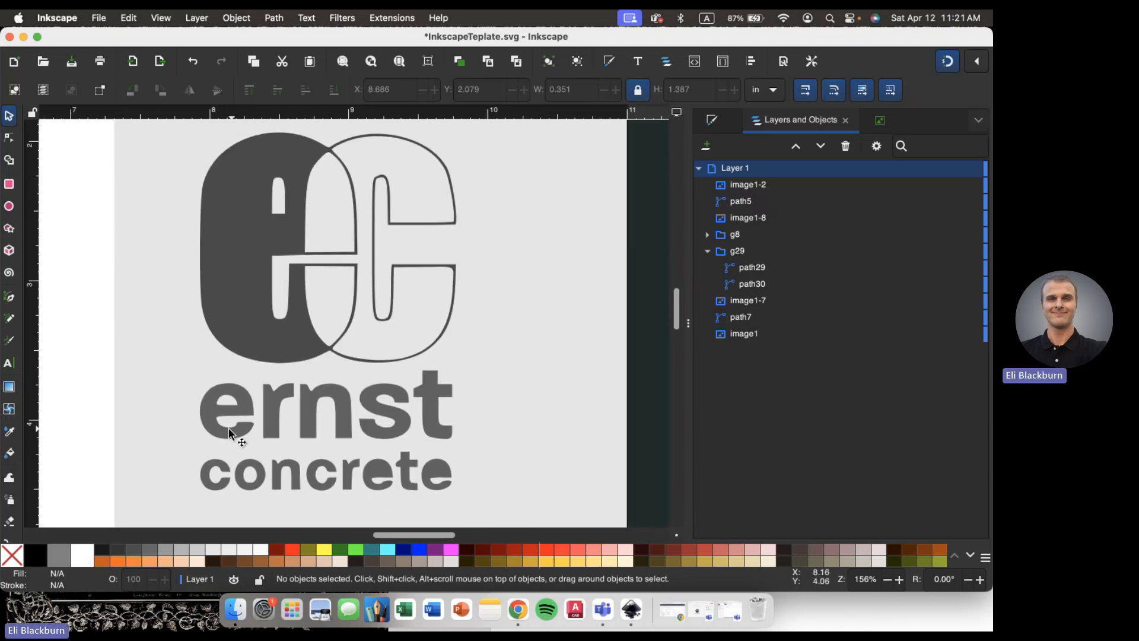
scroll(452, 442, "down", 8)
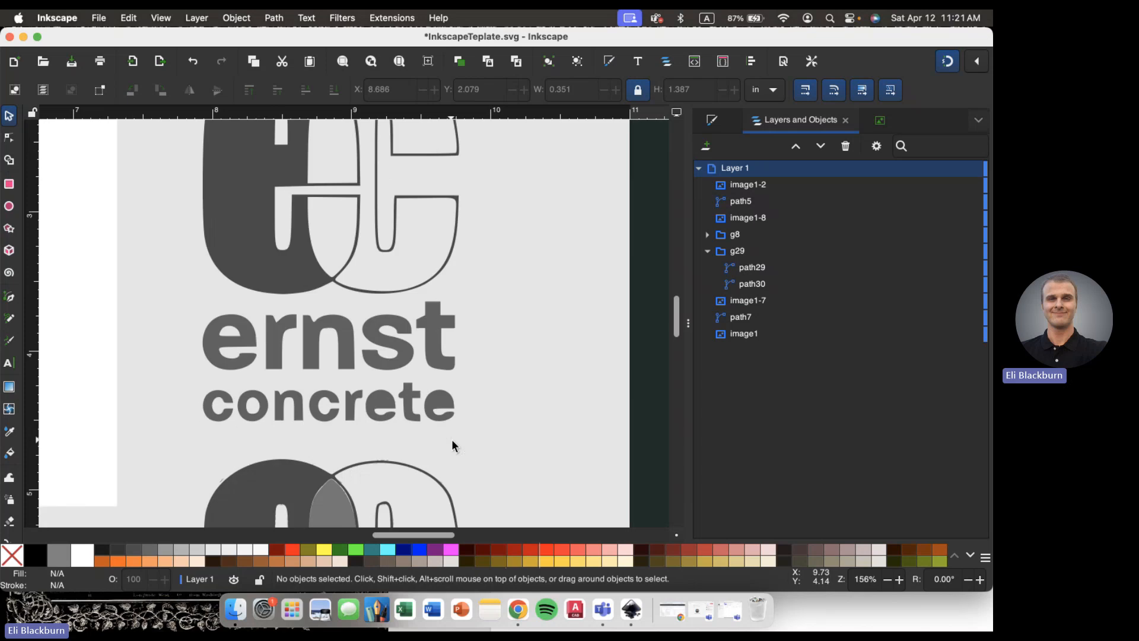
scroll(356, 357, "down", 2)
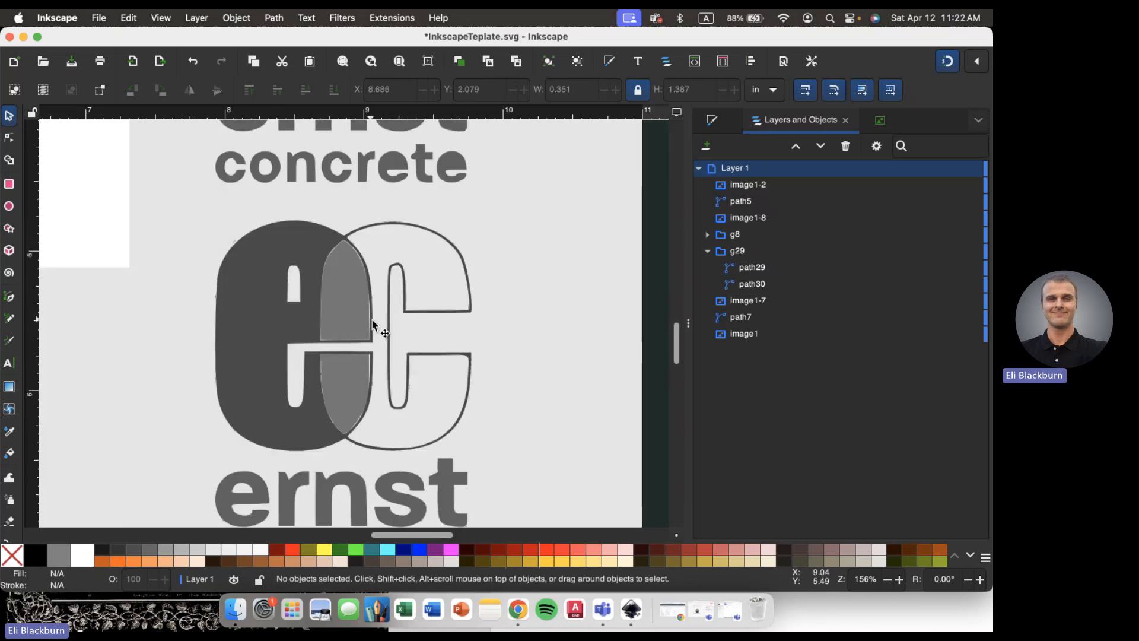
scroll(372, 318, "down", 3)
scroll(298, 390, "down", 5)
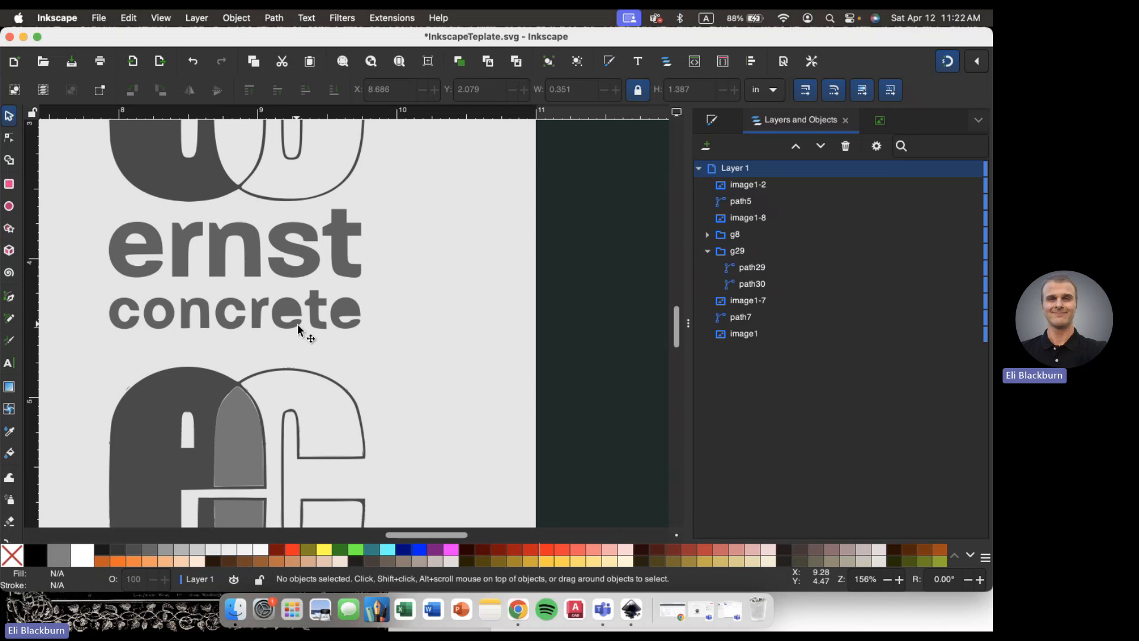
scroll(298, 329, "up", 3)
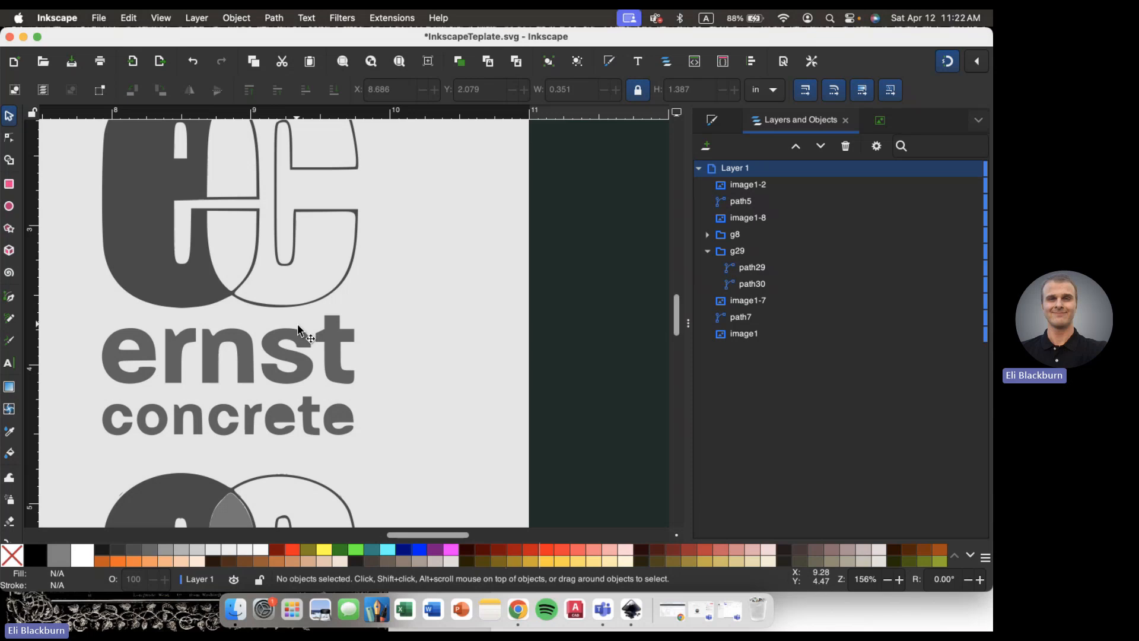
scroll(230, 241, "up", 2)
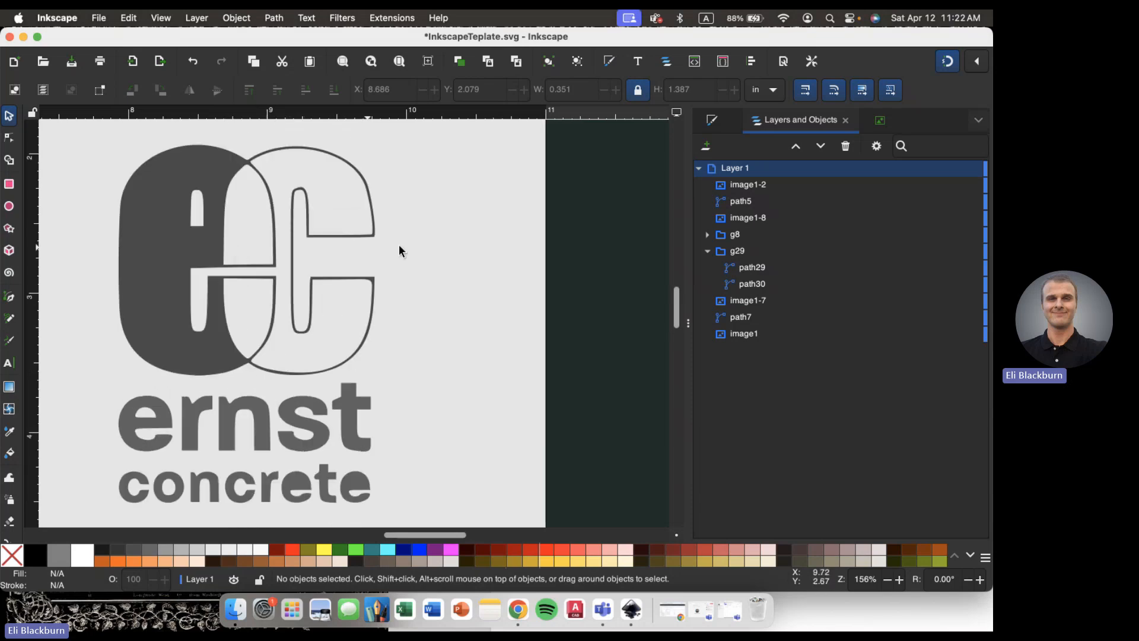
scroll(248, 436, "down", 2)
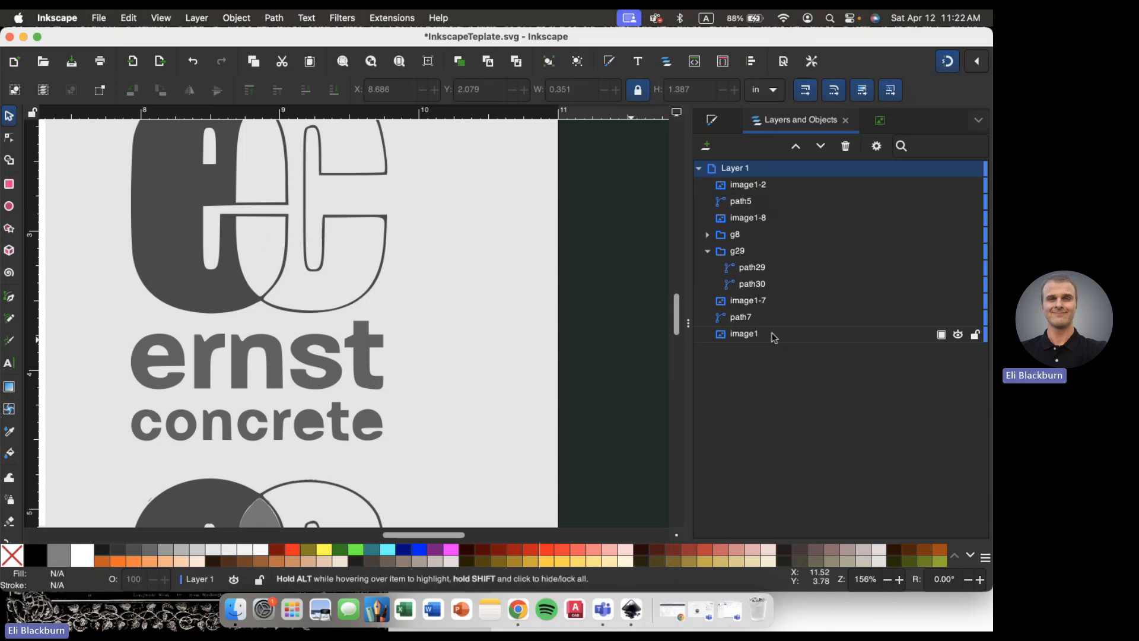
- Add a text object reading "ernst" beside the upper trace's ec symbol
left_click(9, 367)
scroll(267, 302, "right", 3)
scroll(267, 302, "up", 2)
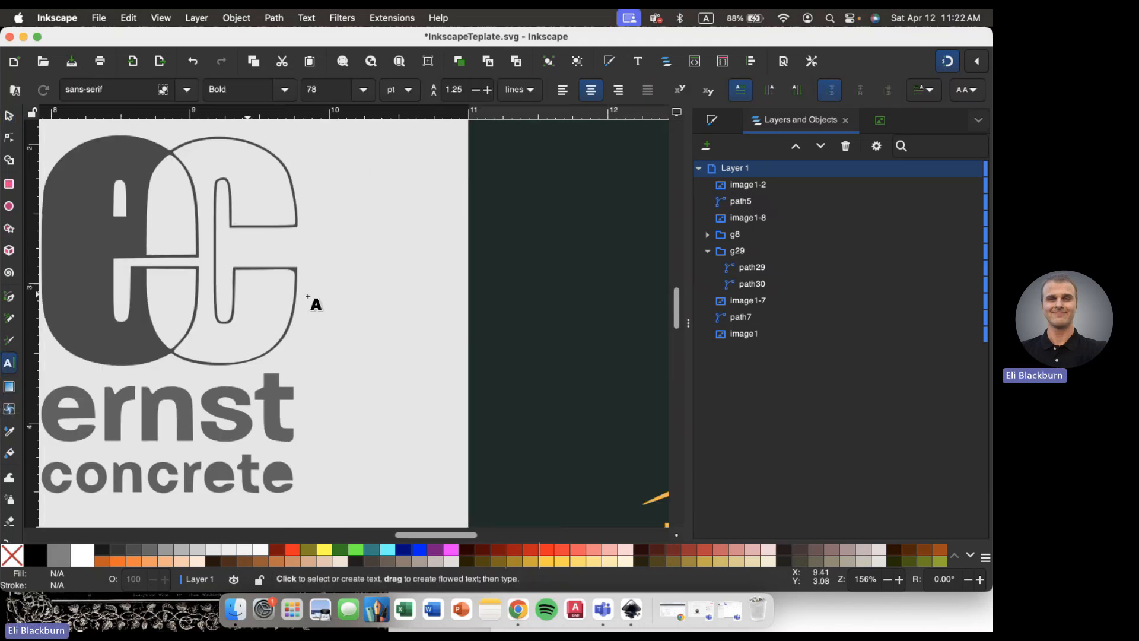
left_click(379, 228)
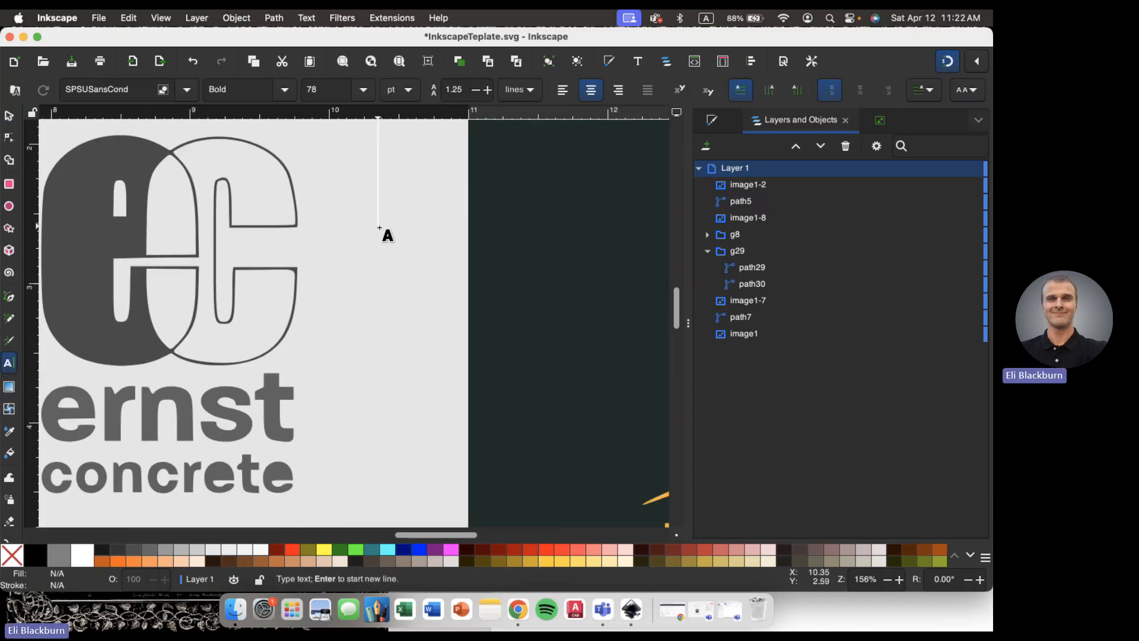
type("ernsy")
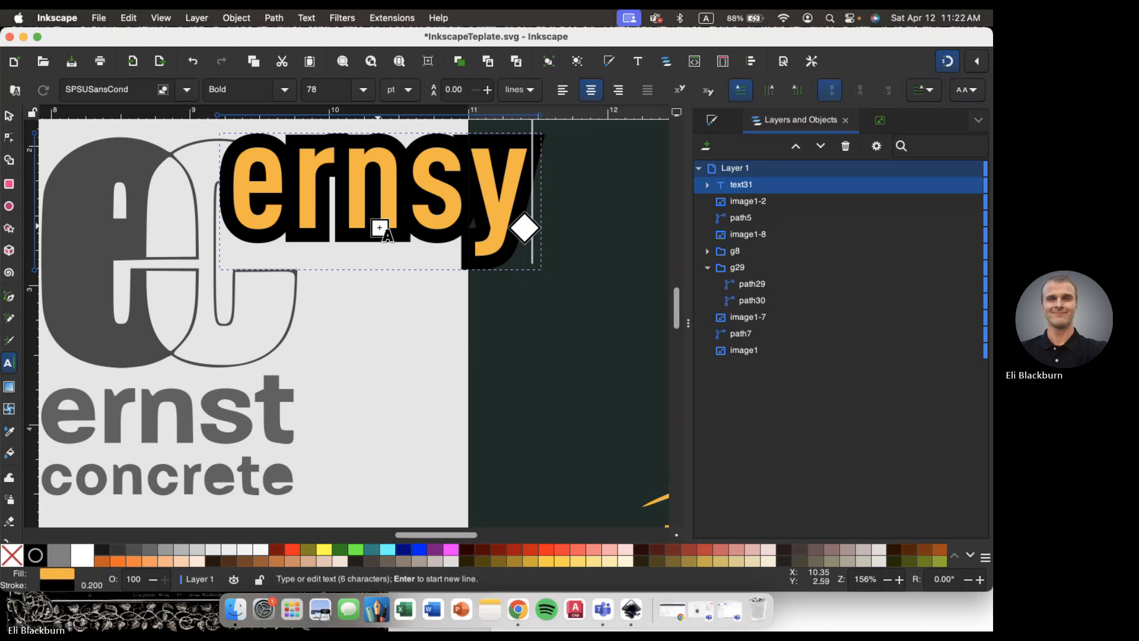
key("Return")
type("\\")
key("BackSpace")
key("BackSpace")
key("BackSpace")
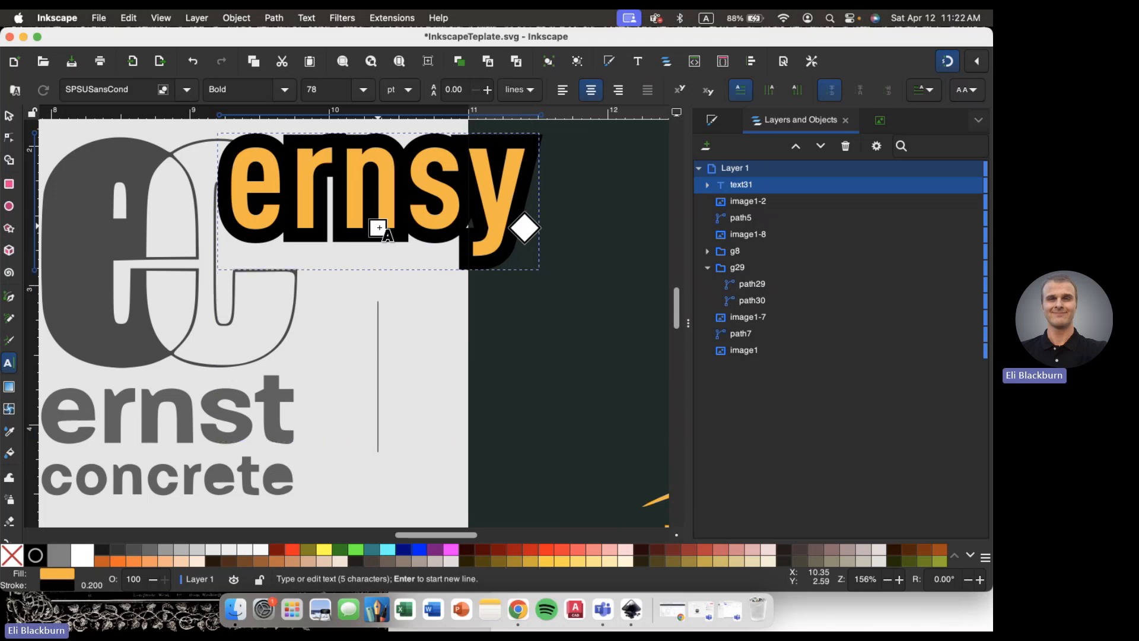
type("t")
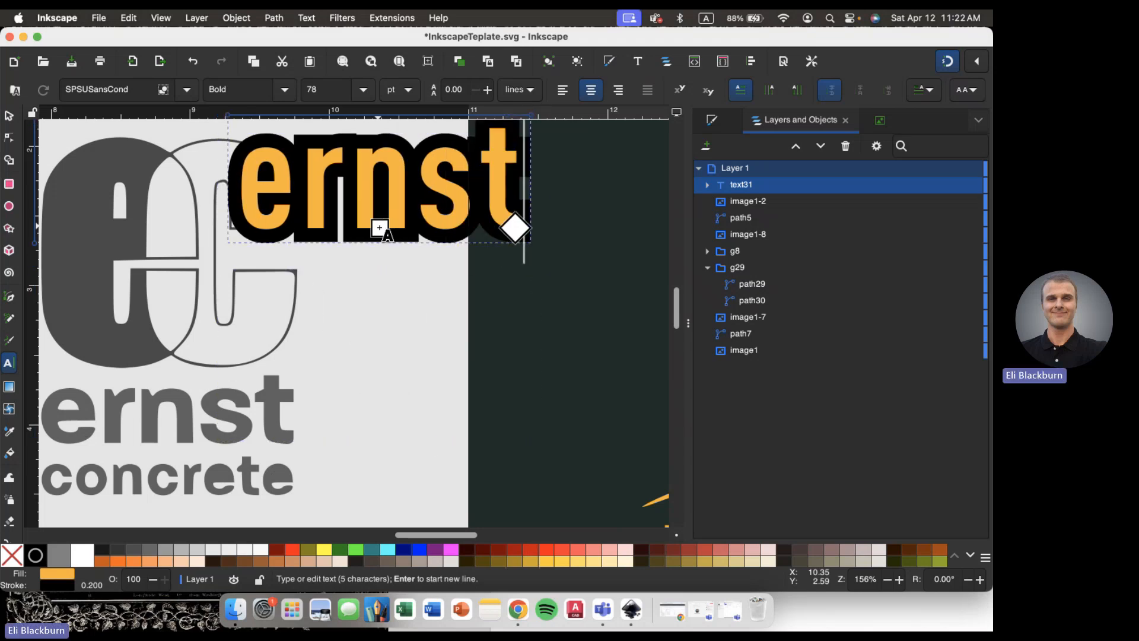
- Add a separate text object reading "concrete" and move it straight down about 0.56 in, clear of the ernst text
left_click(422, 306)
left_click(399, 308)
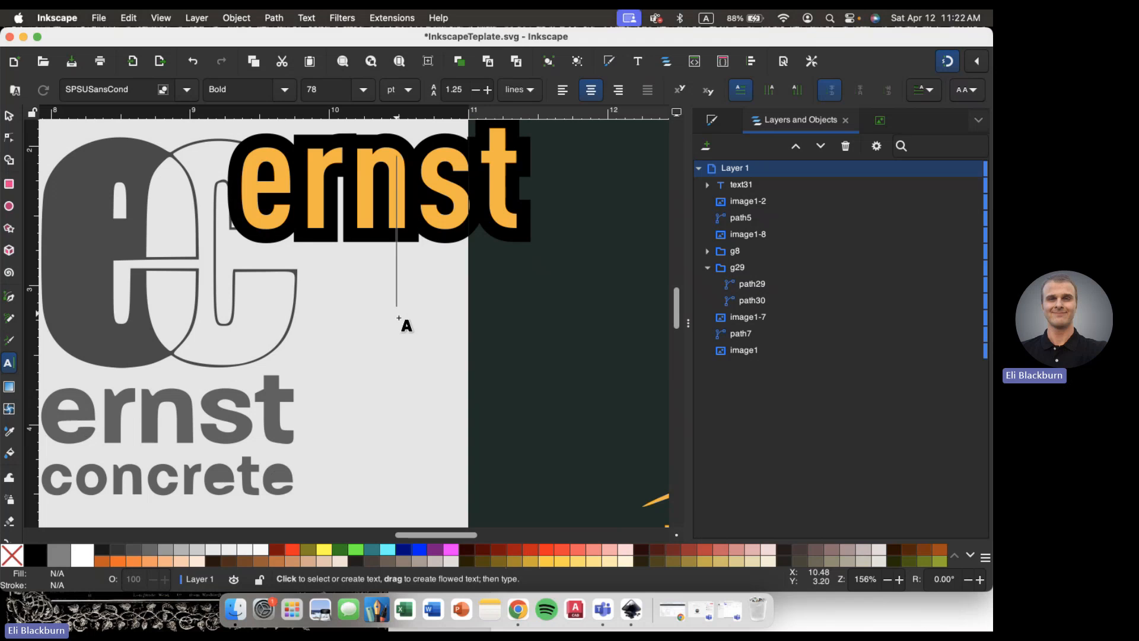
type("conct")
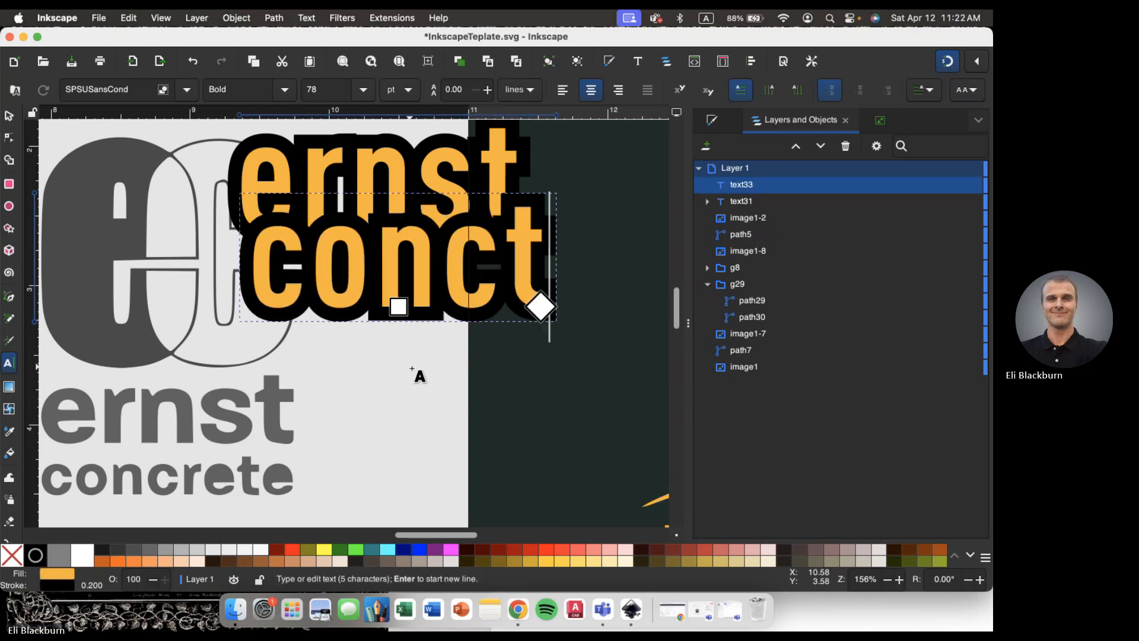
key("BackSpace")
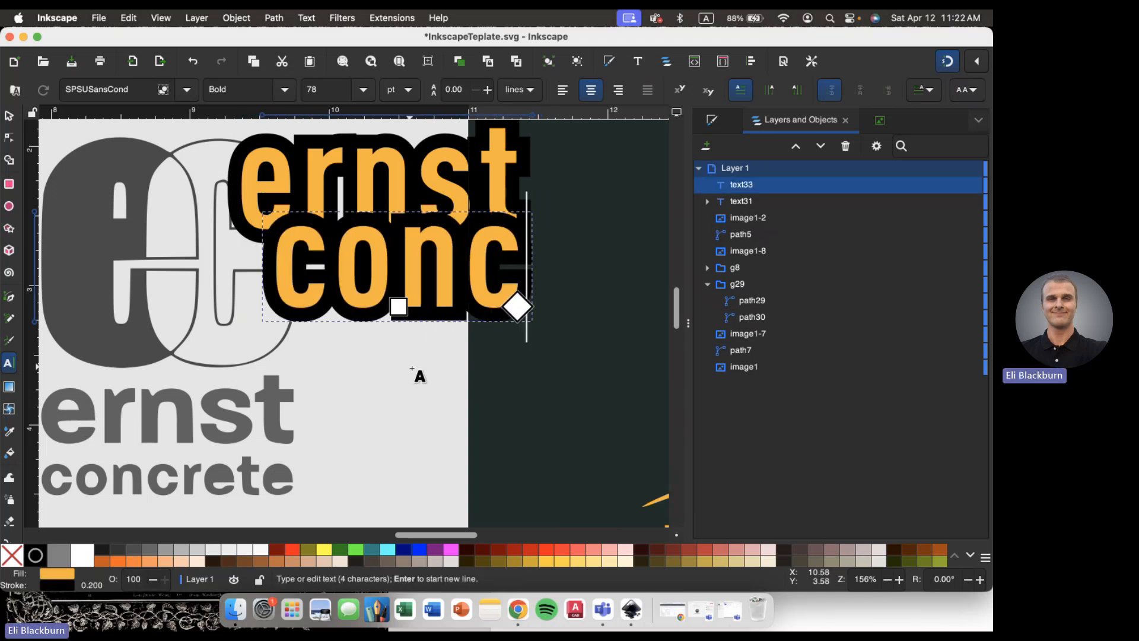
type("rete")
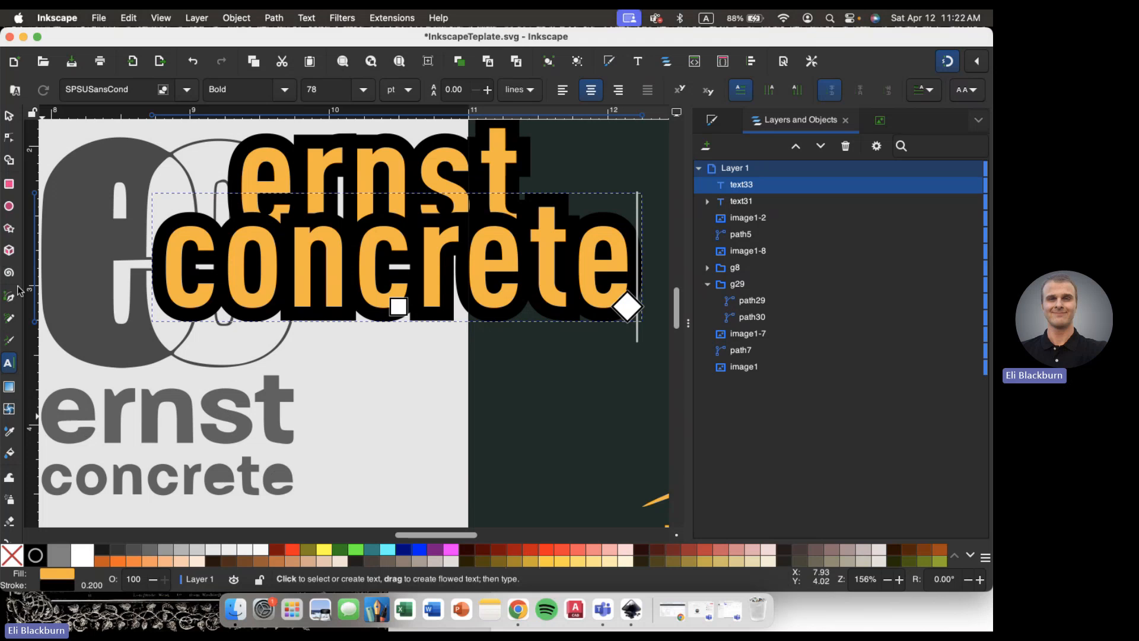
left_click(9, 116)
left_click_drag(296, 256, 296, 335)
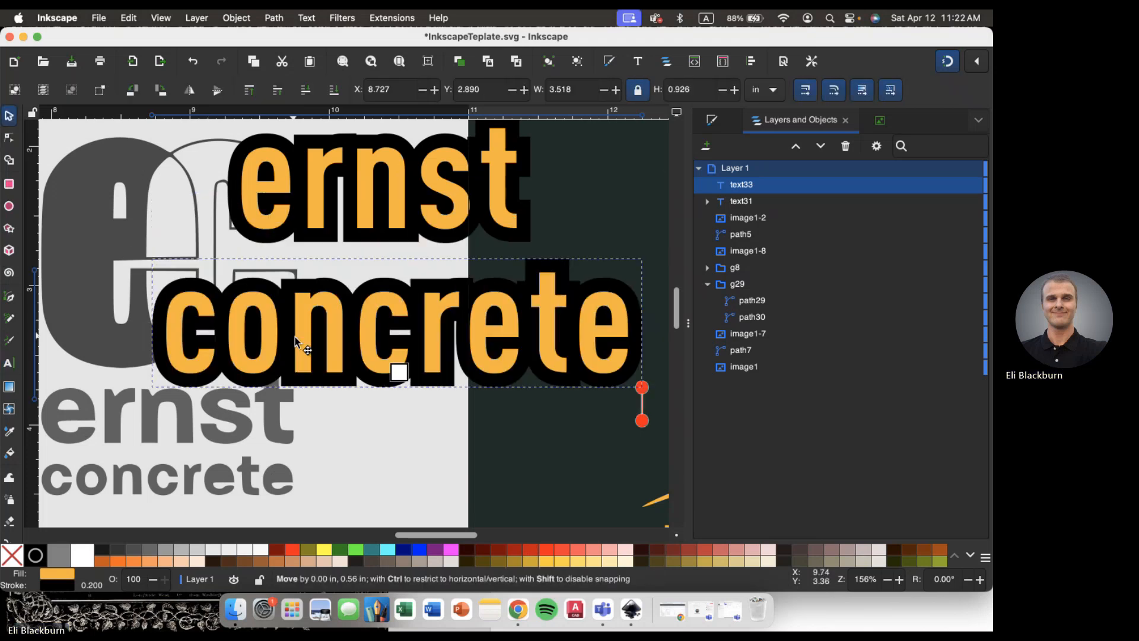
- Set the stroke width of both the ernst and concrete texts to 0 in
left_click(391, 196, "shift")
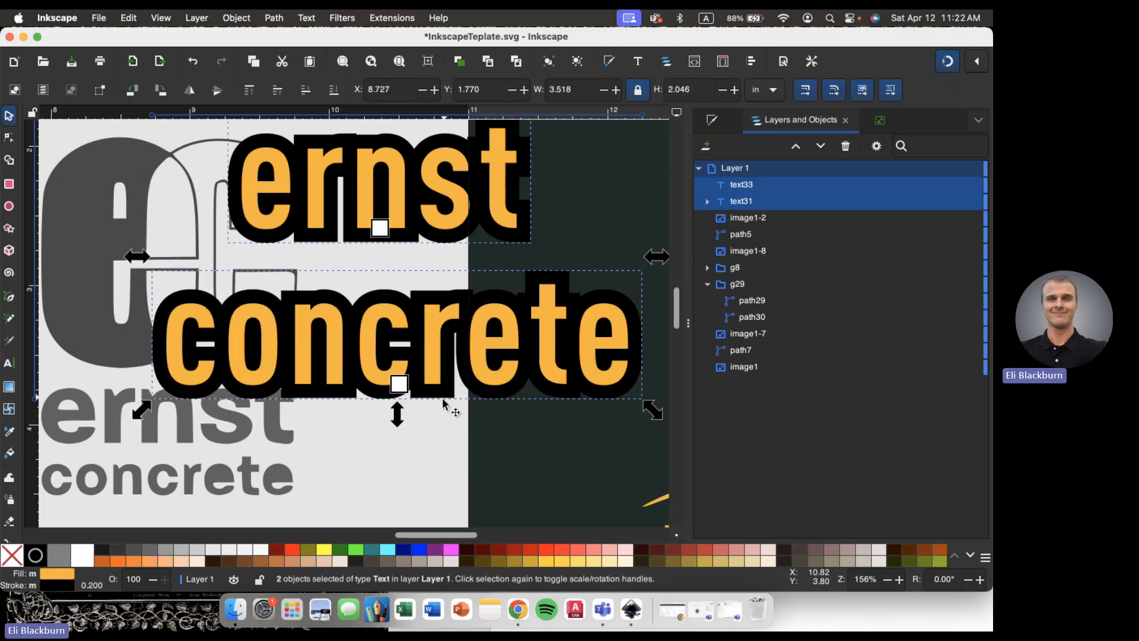
left_click(710, 129)
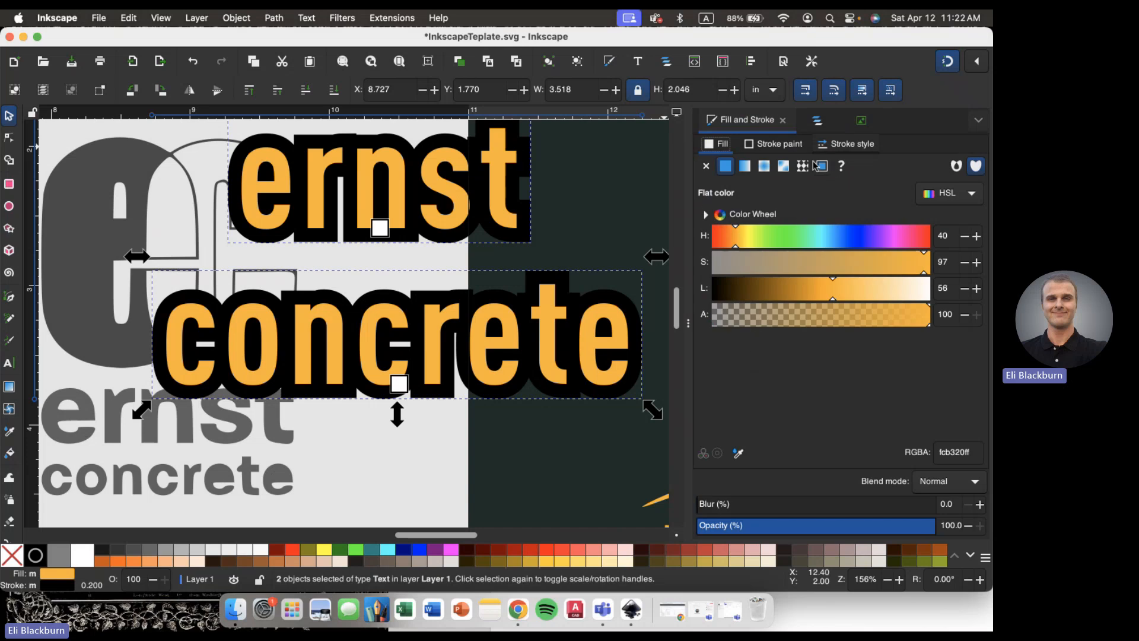
left_click(823, 145)
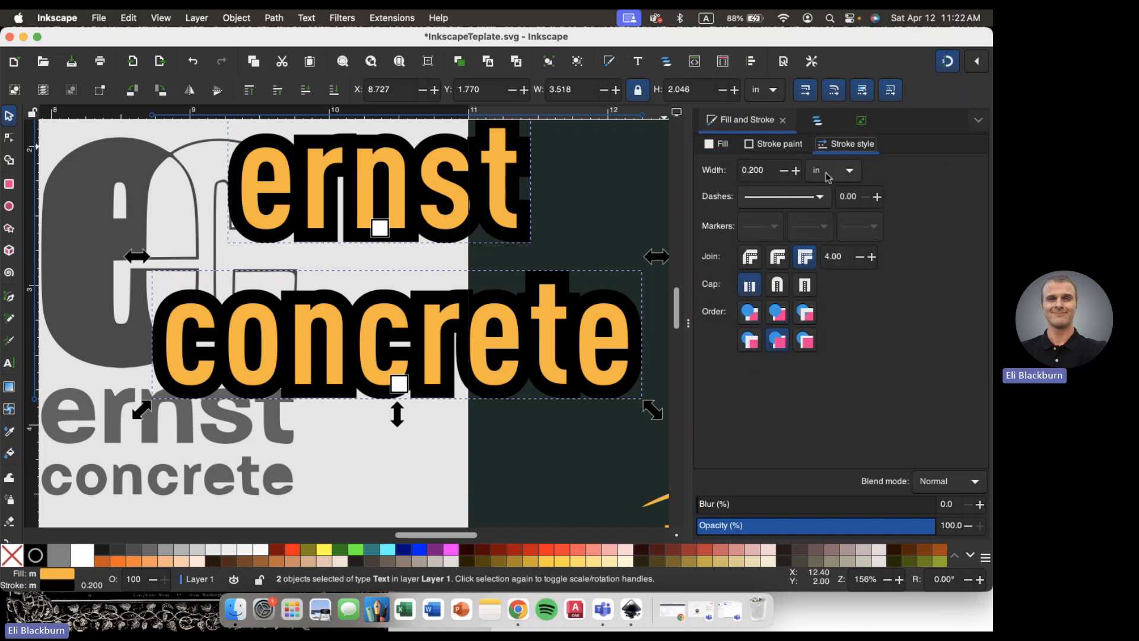
double_click(769, 173)
type("0")
key("Return")
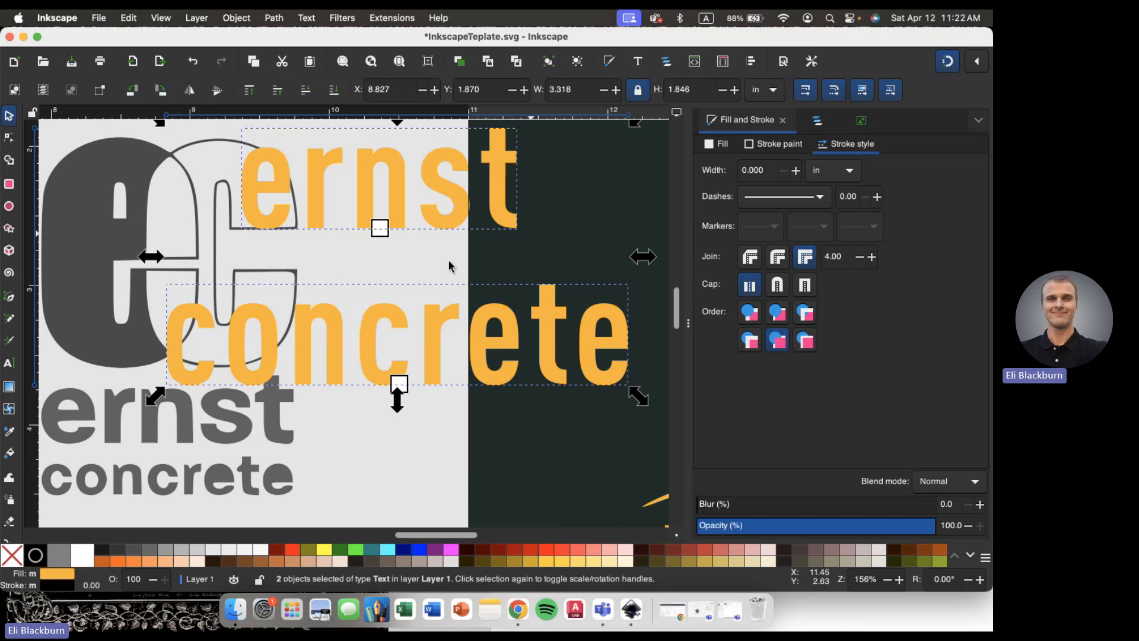
- Move both texts together about 1.29 in right and 0.69 in down, clear of the gray ec symbol
scroll(297, 351, "left", 1)
scroll(298, 351, "down", 1)
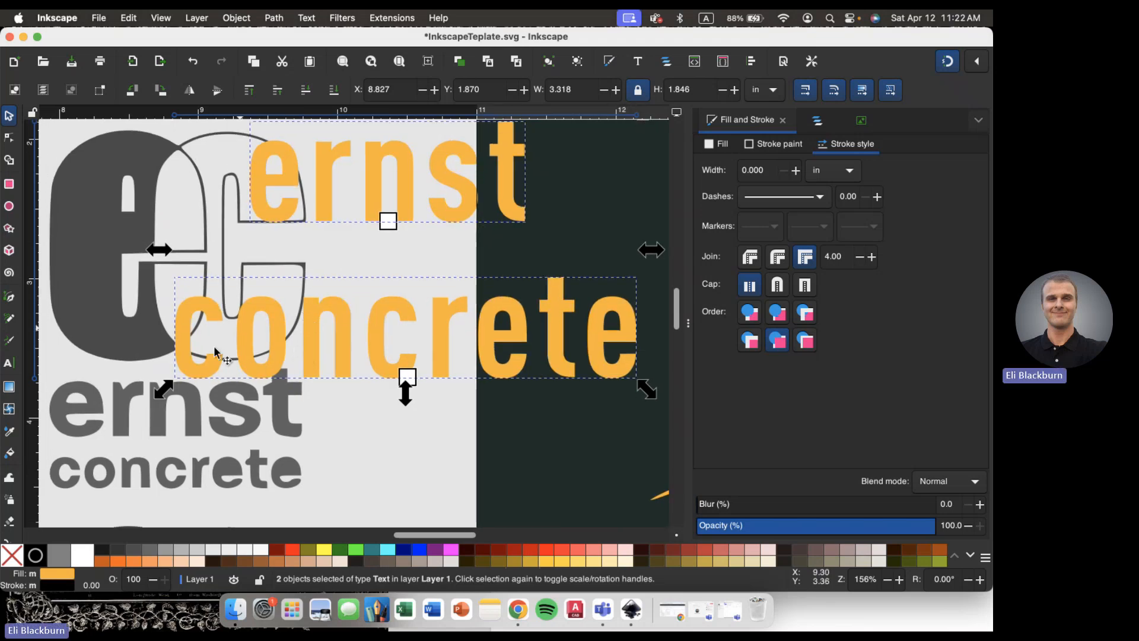
scroll(430, 258, "left", 1)
scroll(430, 258, "down", 1)
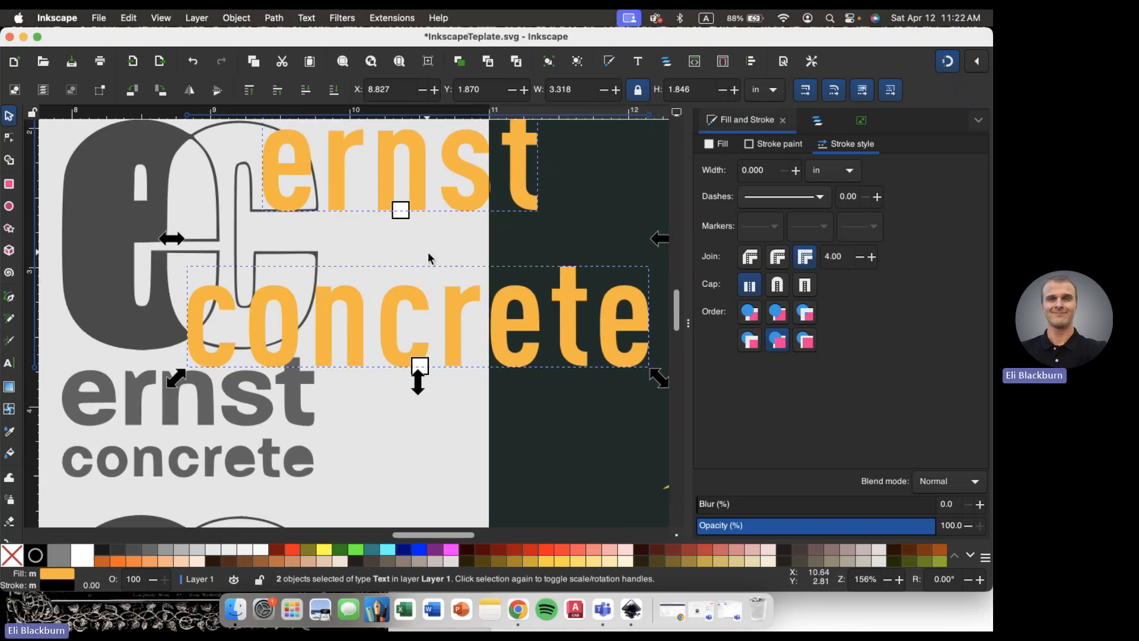
left_click_drag(421, 302, 600, 396)
scroll(593, 396, "right", 4)
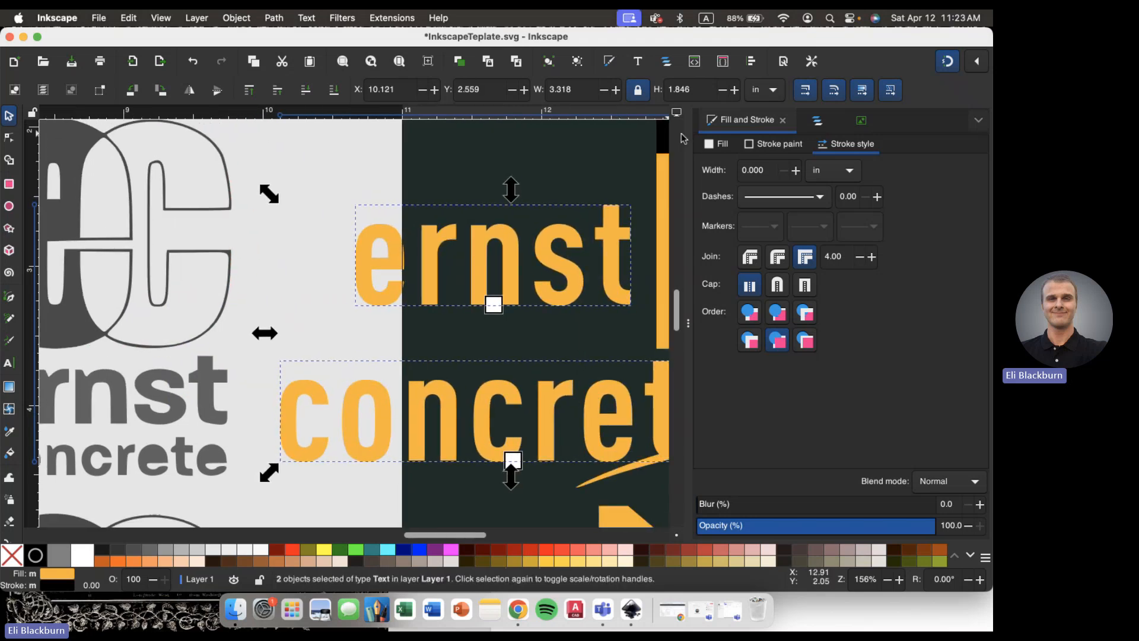
- Move the ernst text alone down and slightly left so it sits centered just above the concrete text
key("Escape")
scroll(506, 241, "right", 3)
scroll(506, 241, "down", 2)
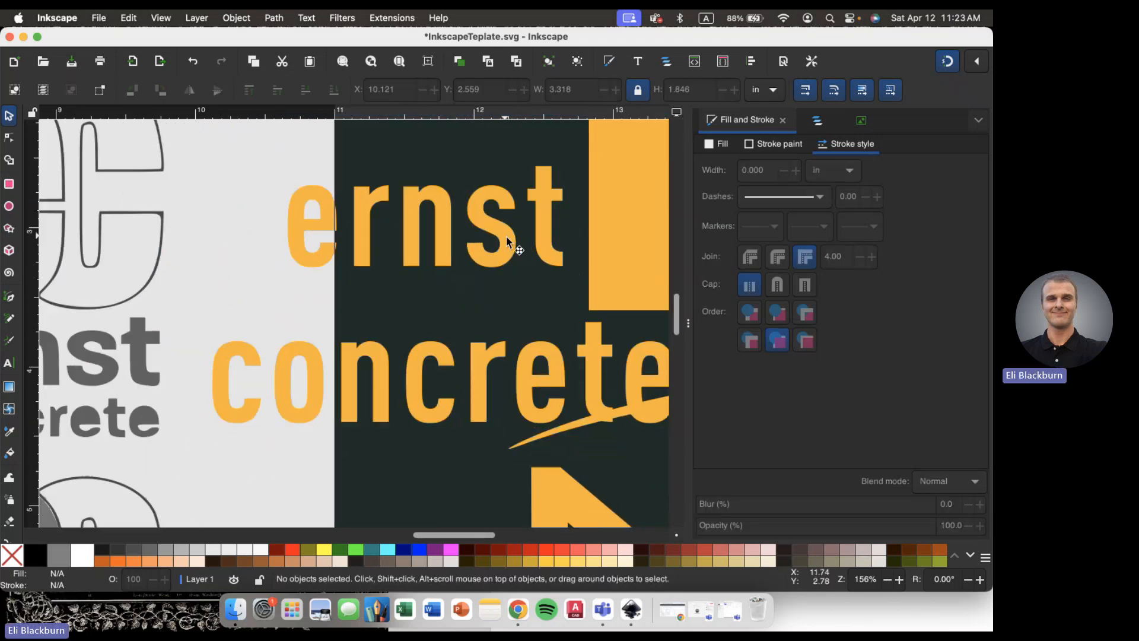
left_click_drag(506, 242, 445, 289)
left_click(371, 403)
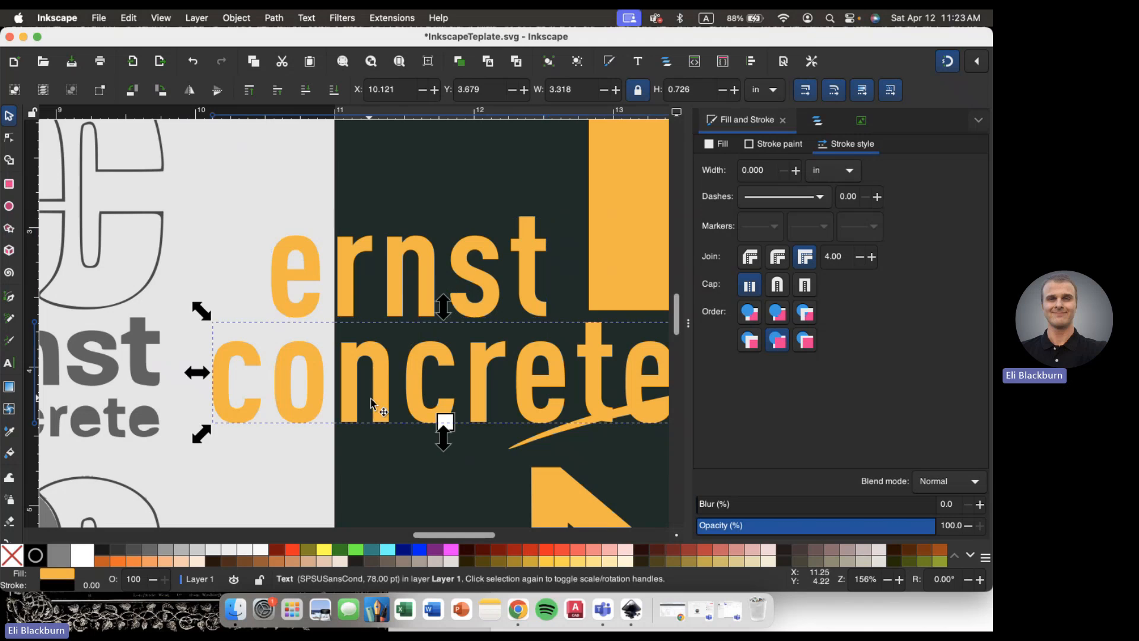
left_click(407, 203)
left_click(413, 280)
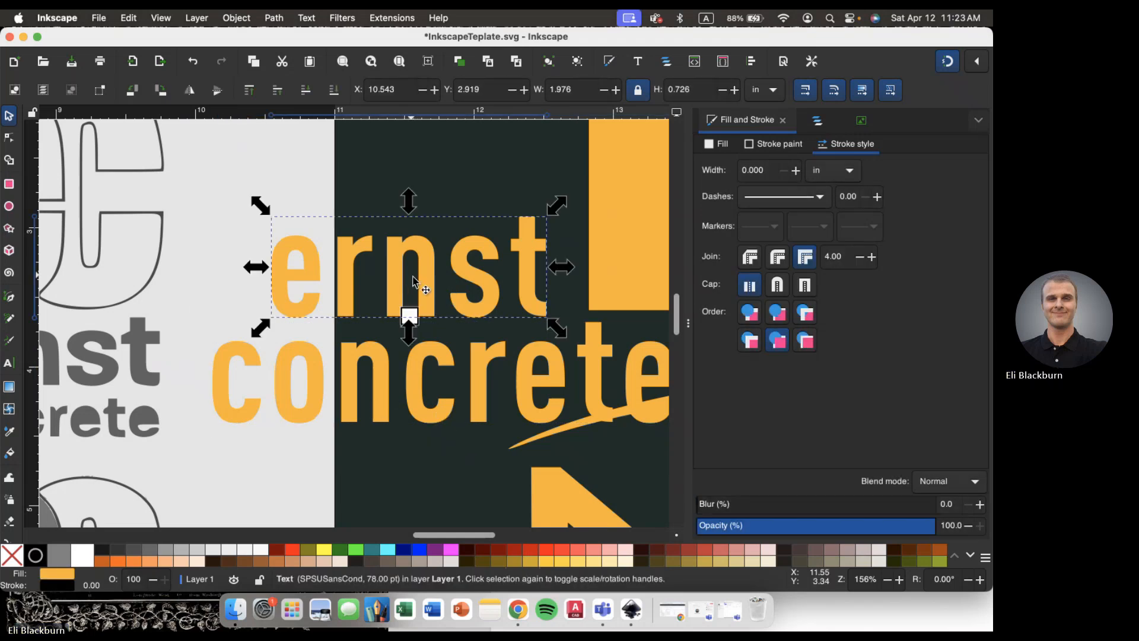
- Select both texts and compare their letter shapes with the gray ernst concrete lettering under the upper ec symbol
left_click(418, 372, "shift")
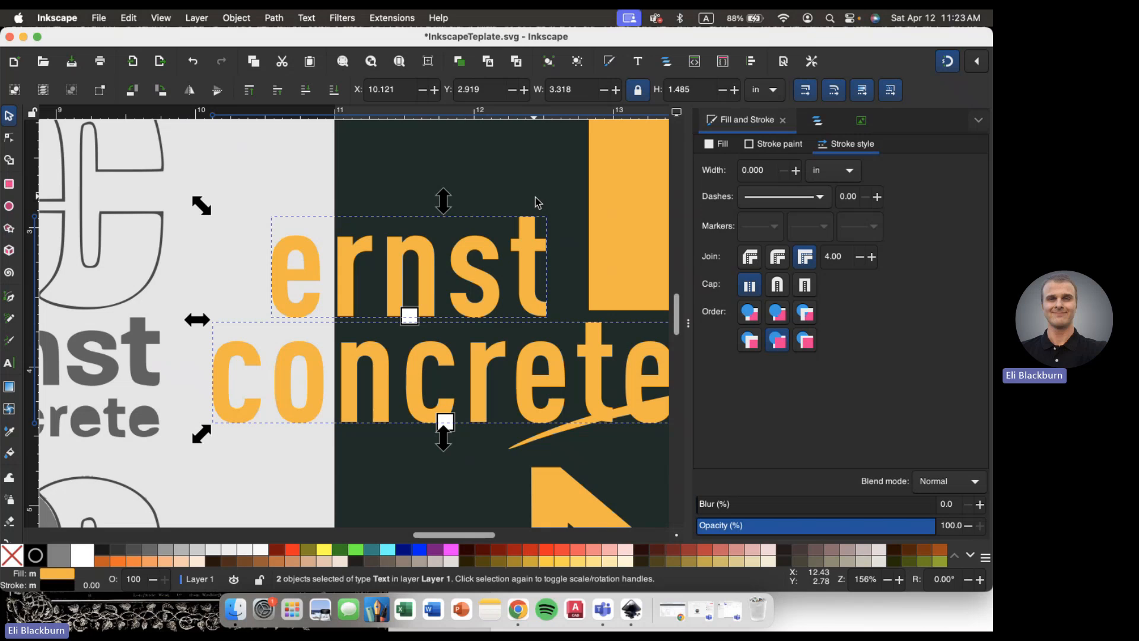
scroll(535, 197, "left", 5)
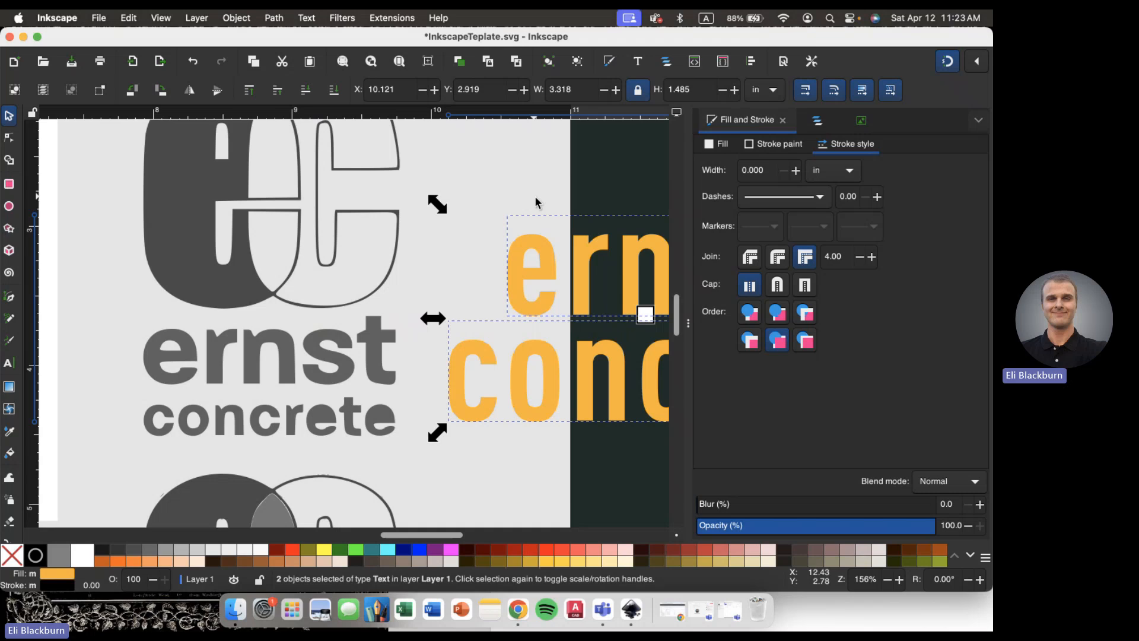
scroll(503, 235, "right", 6)
scroll(503, 235, "down", 2)
scroll(503, 234, "left", 5)
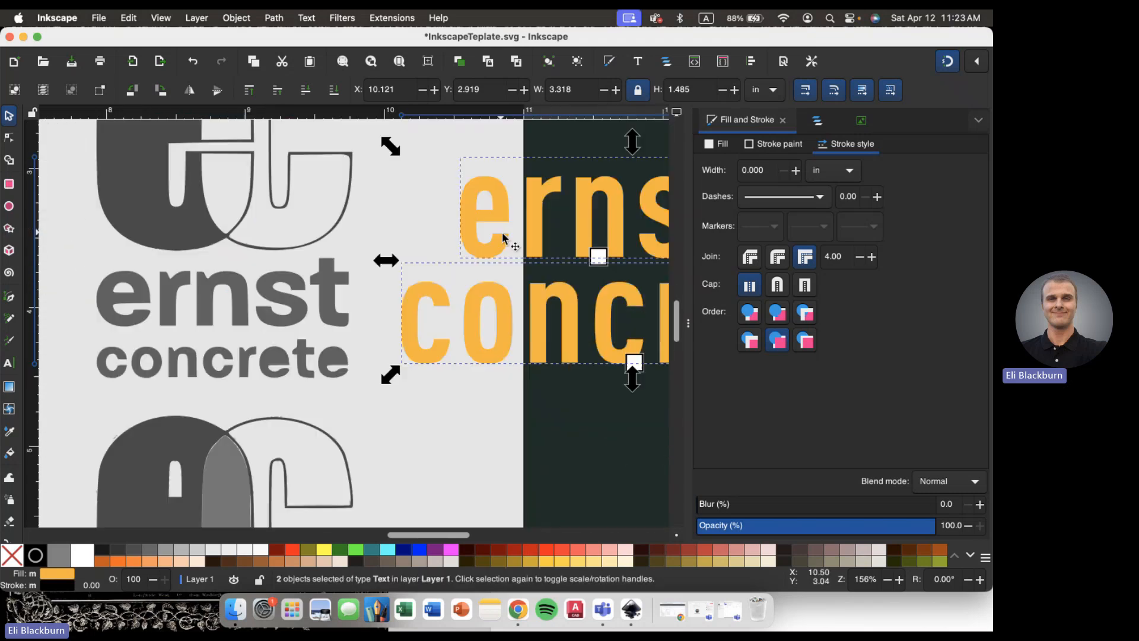
scroll(517, 215, "right", 5)
scroll(517, 215, "up", 2)
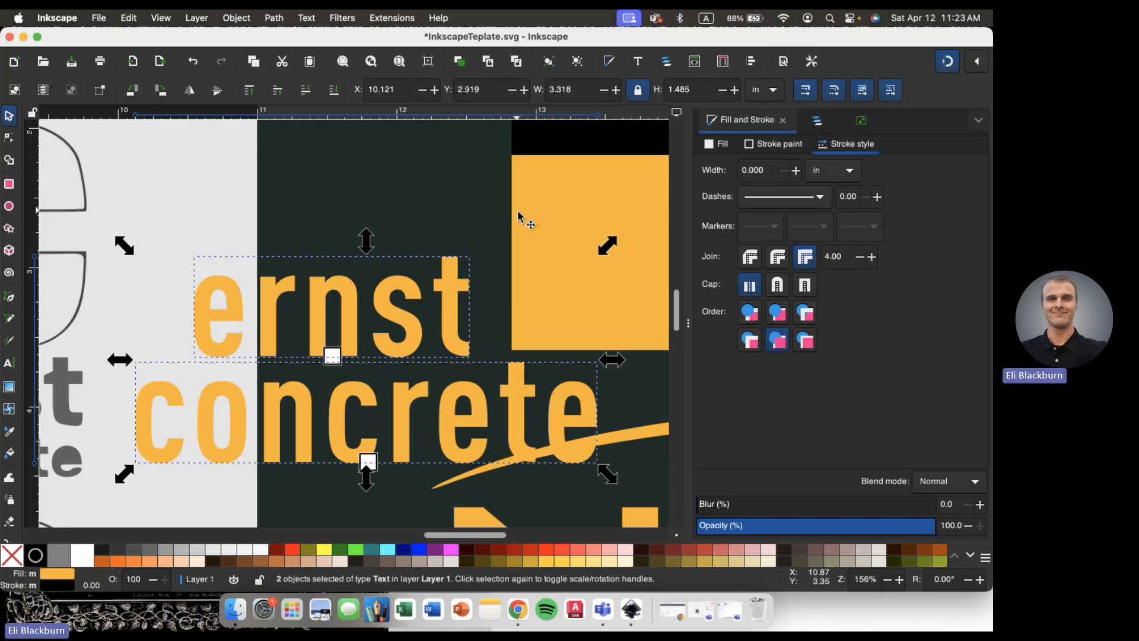
scroll(518, 215, "down", 2)
scroll(519, 215, "left", 4)
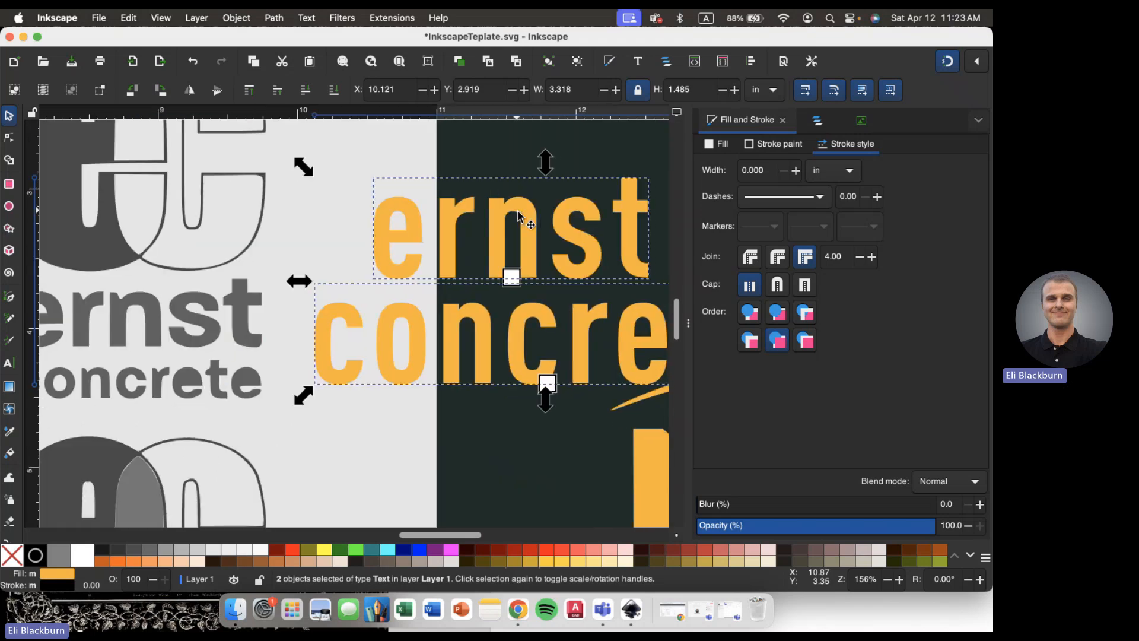
scroll(518, 217, "left", 4)
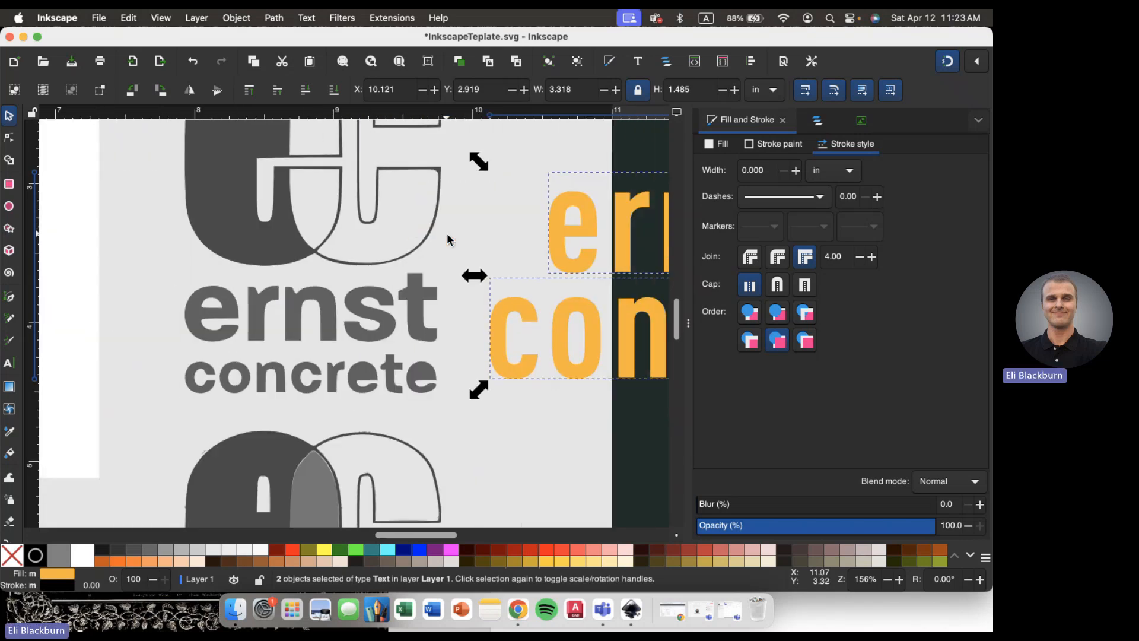
scroll(448, 239, "right", 6)
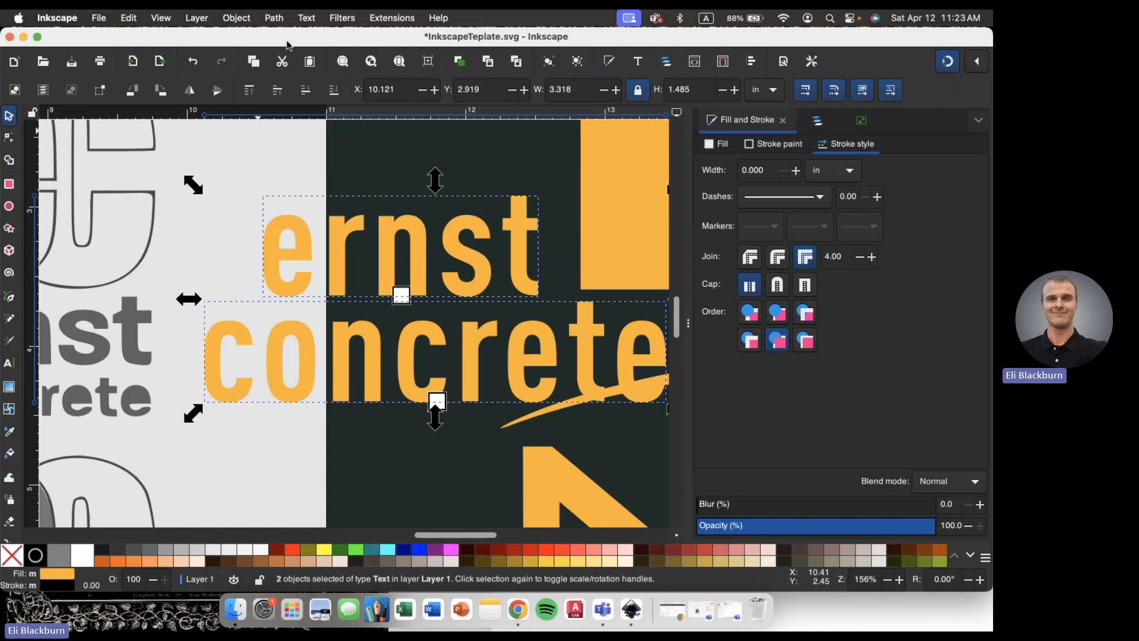
- Open the font settings for both selected texts and look through the available font families
left_click(306, 18)
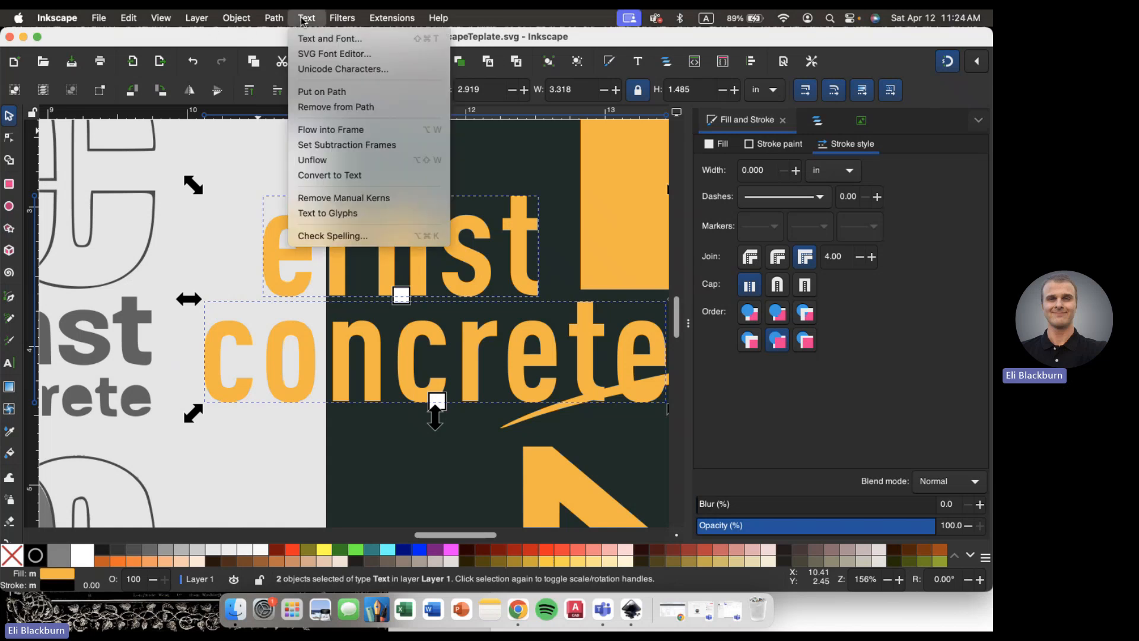
left_click(319, 39)
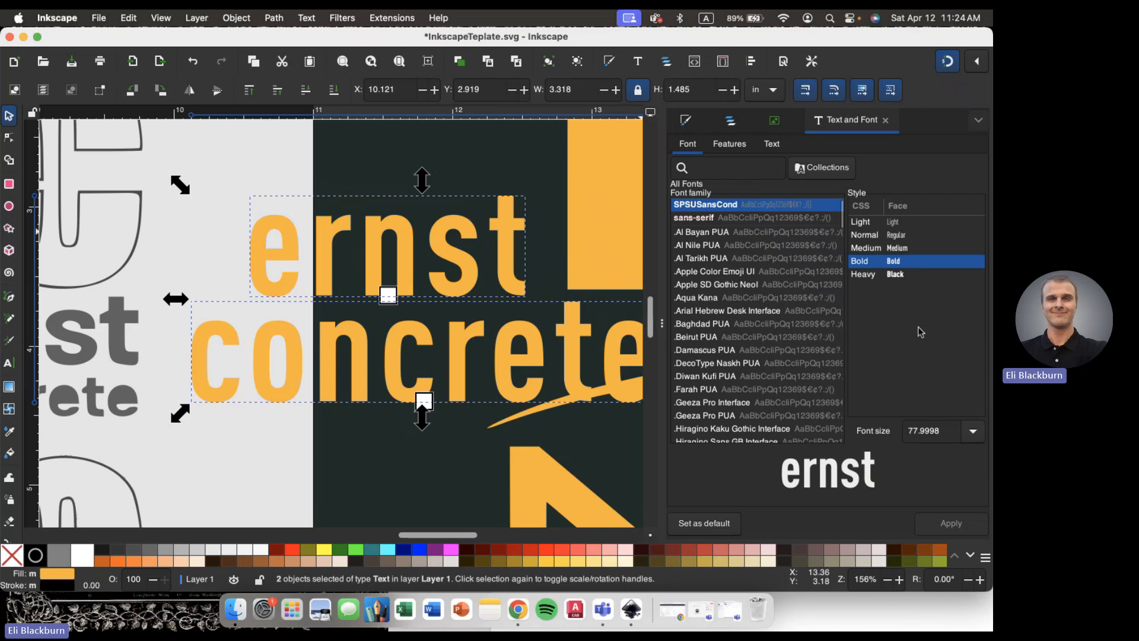
scroll(716, 302, "down", 1)
scroll(716, 302, "down", 5)
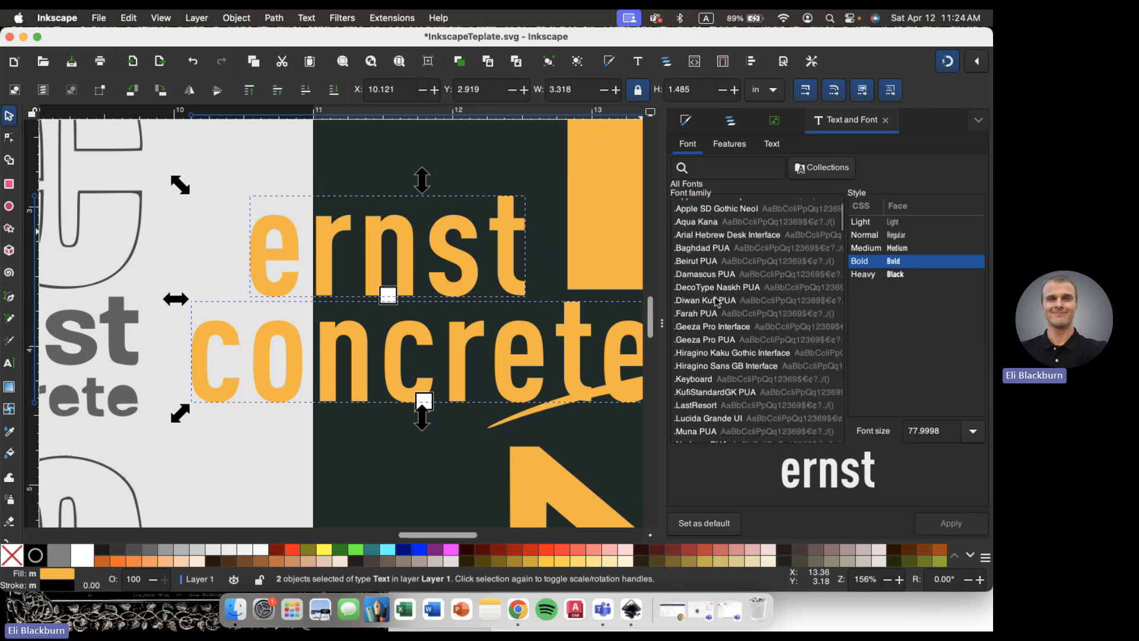
scroll(716, 301, "up", 10)
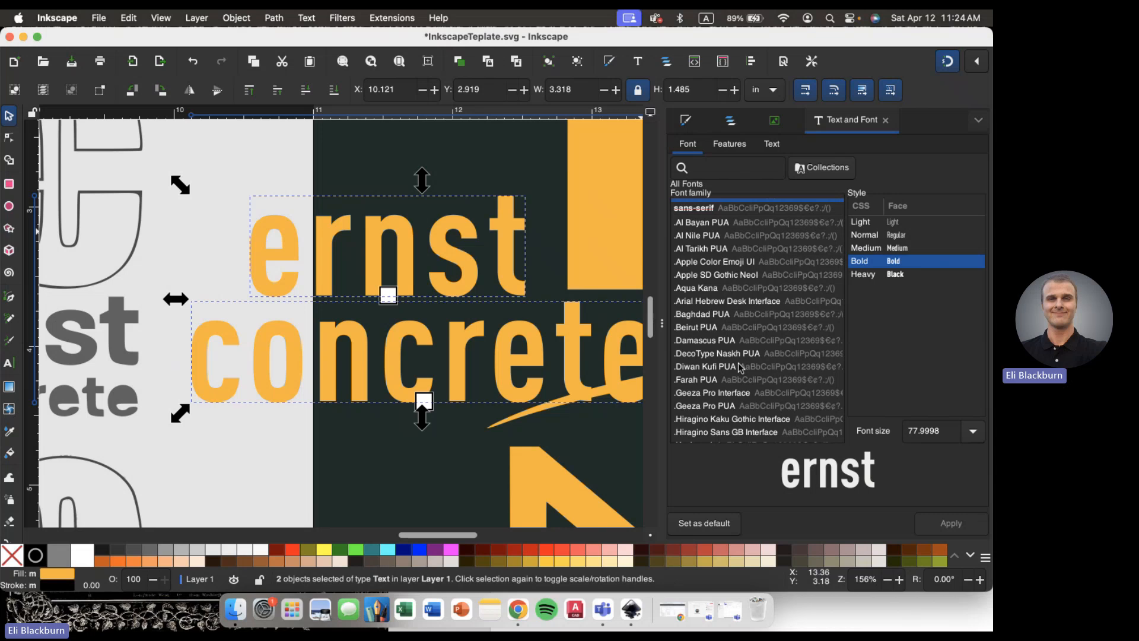
scroll(735, 367, "down", 5)
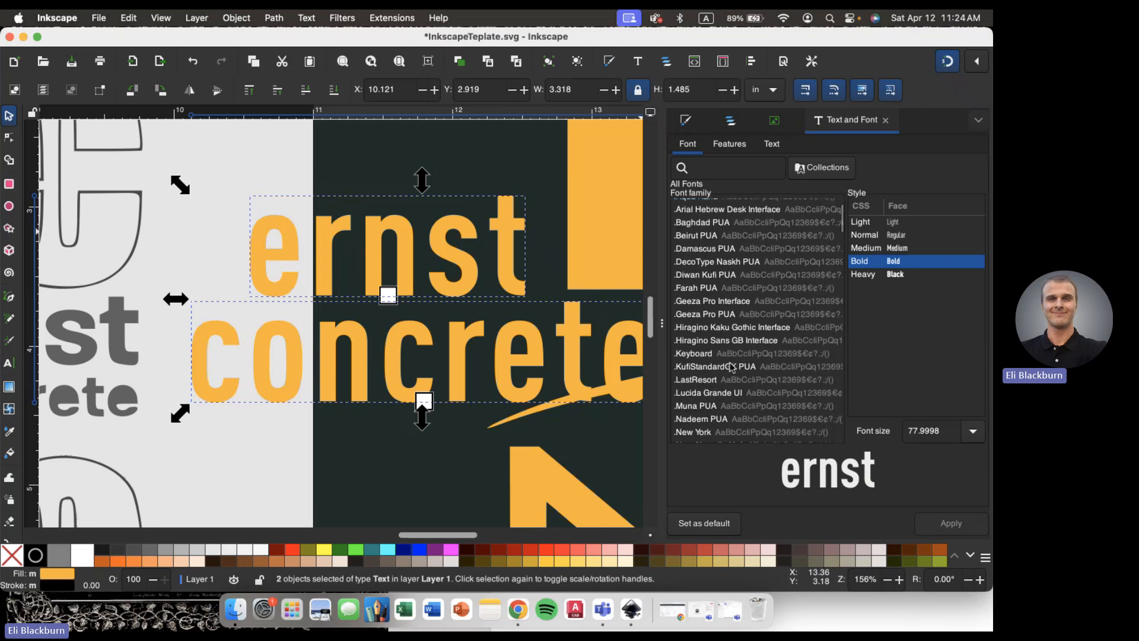
scroll(731, 367, "up", 5)
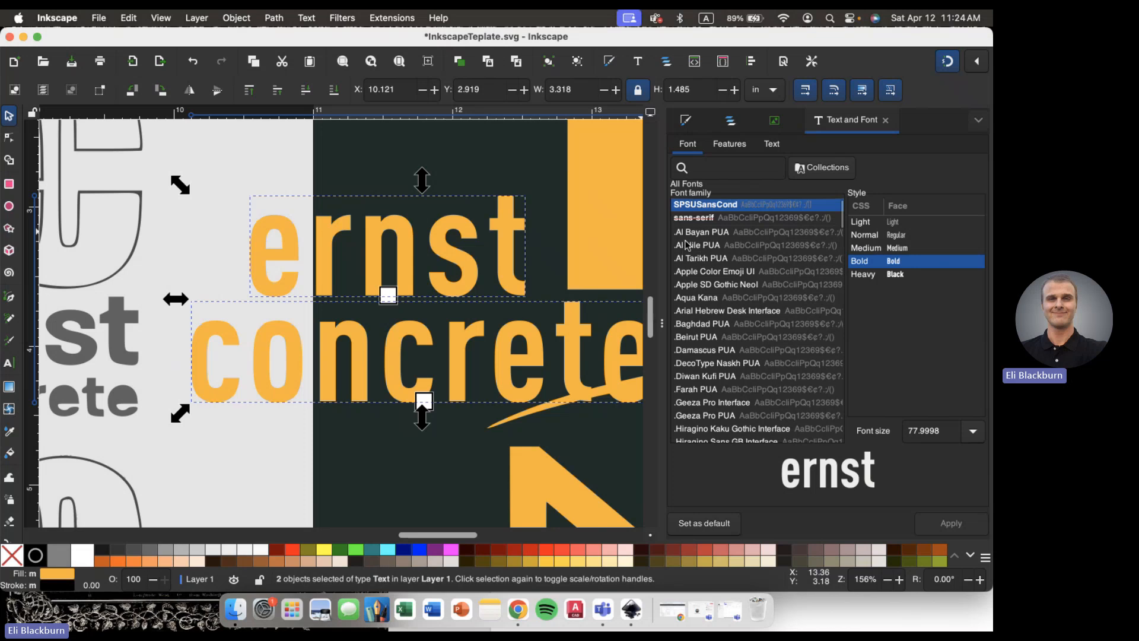
scroll(690, 325, "down", 3)
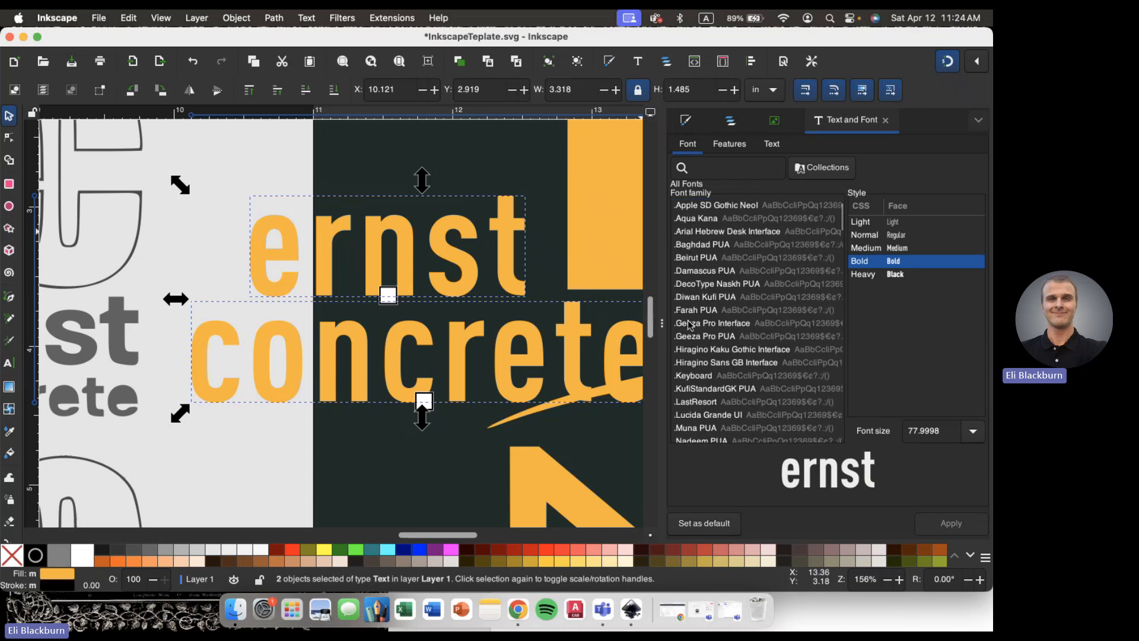
scroll(688, 332, "down", 1)
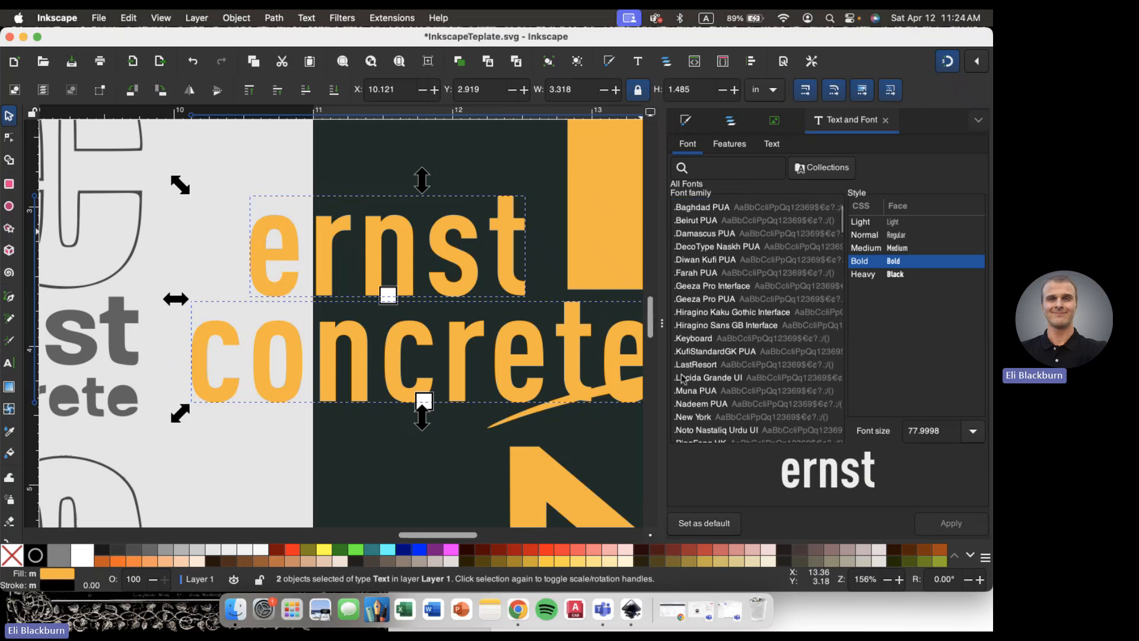
scroll(683, 380, "down", 2)
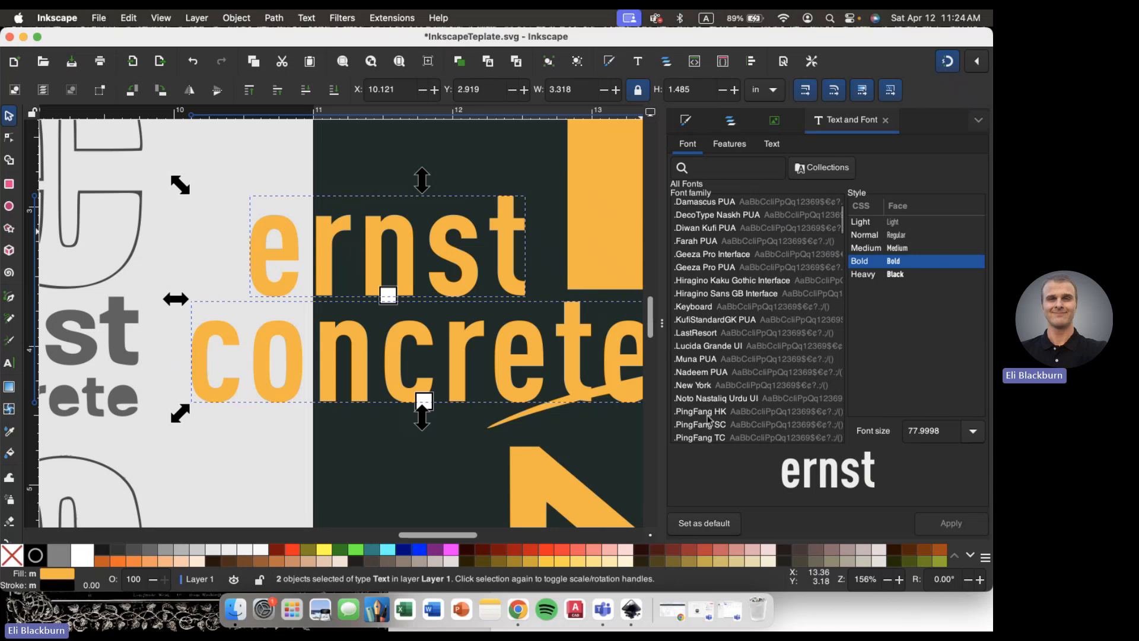
scroll(704, 391, "down", 2)
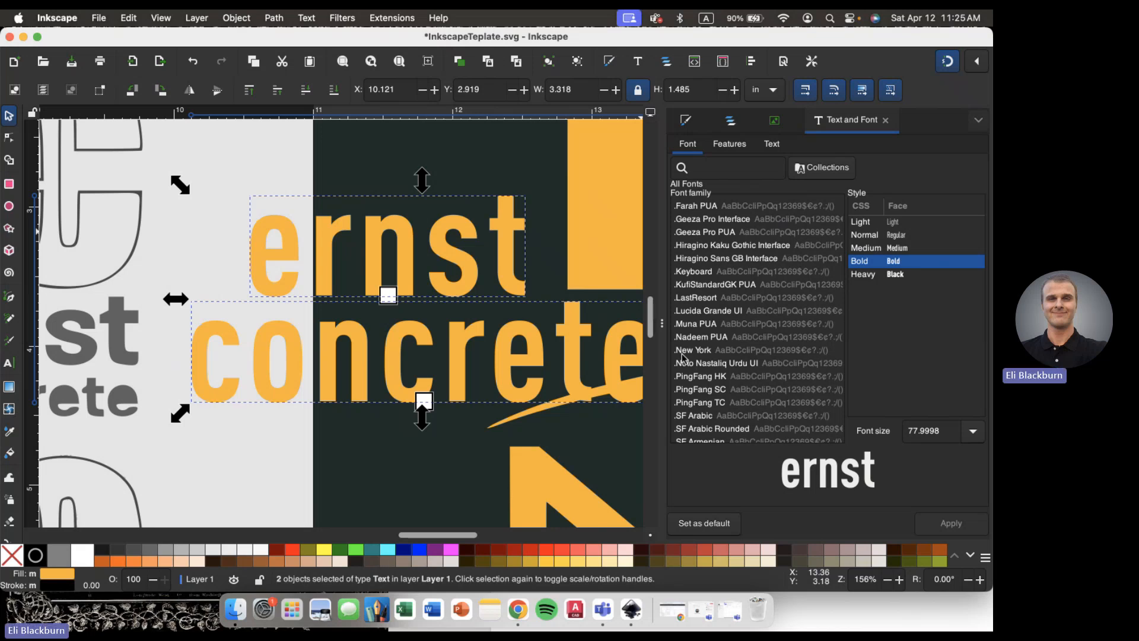
scroll(782, 371, "down", 3)
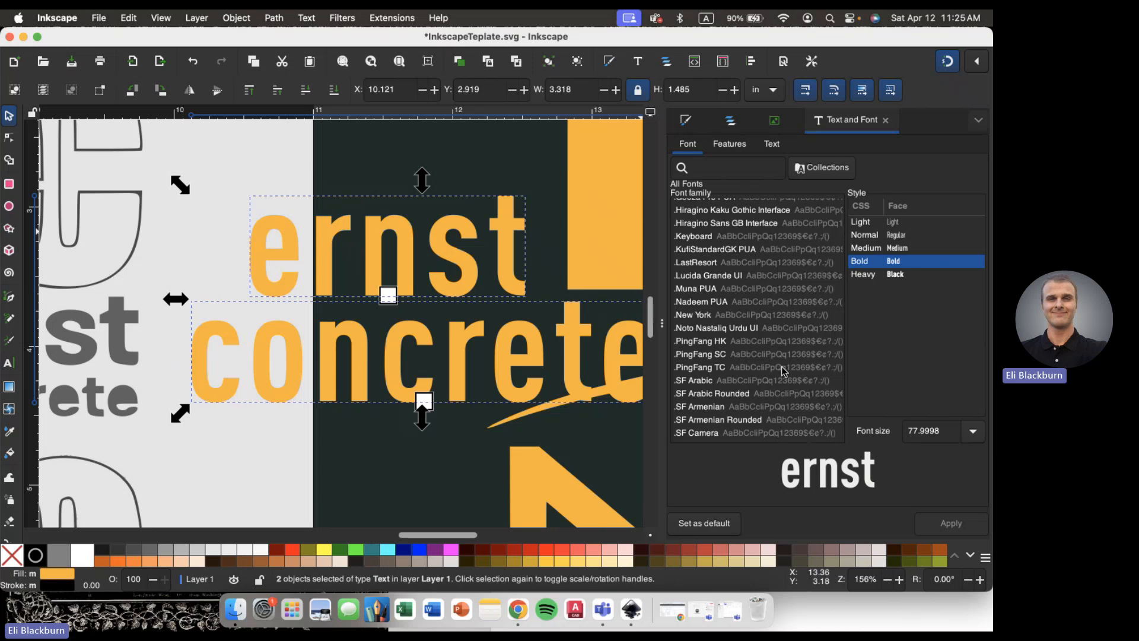
scroll(731, 261, "up", 5)
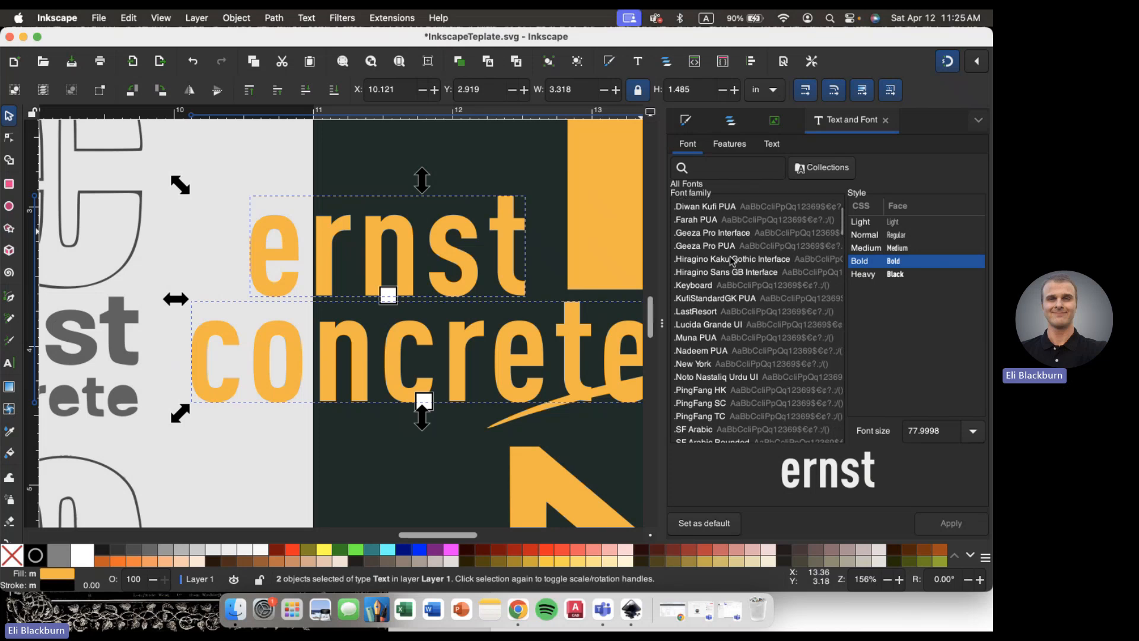
scroll(732, 259, "up", 2)
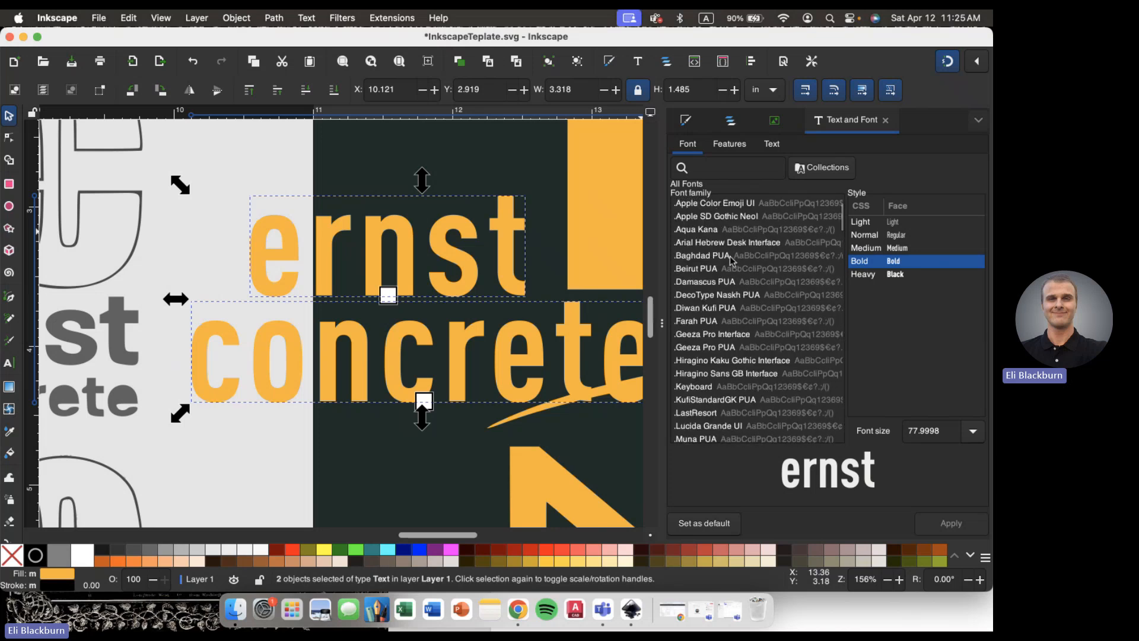
- Apply the .Diwan Kufi PUA font to the ernst and concrete texts and compare them with the gray lettering
left_click(698, 308)
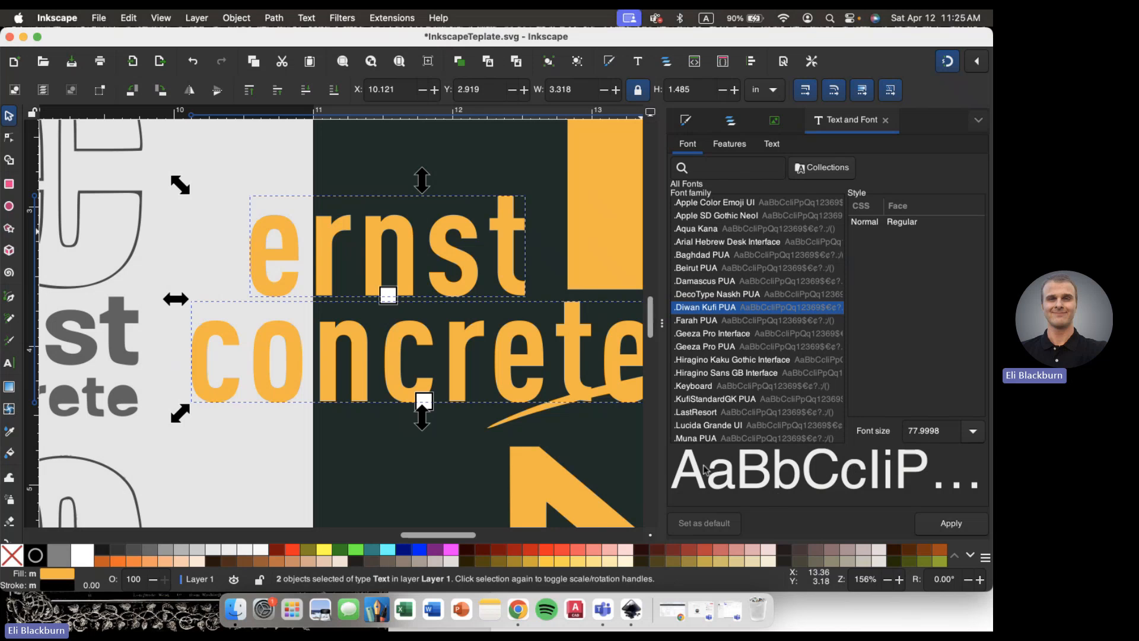
left_click(934, 525)
scroll(482, 426, "down", 5)
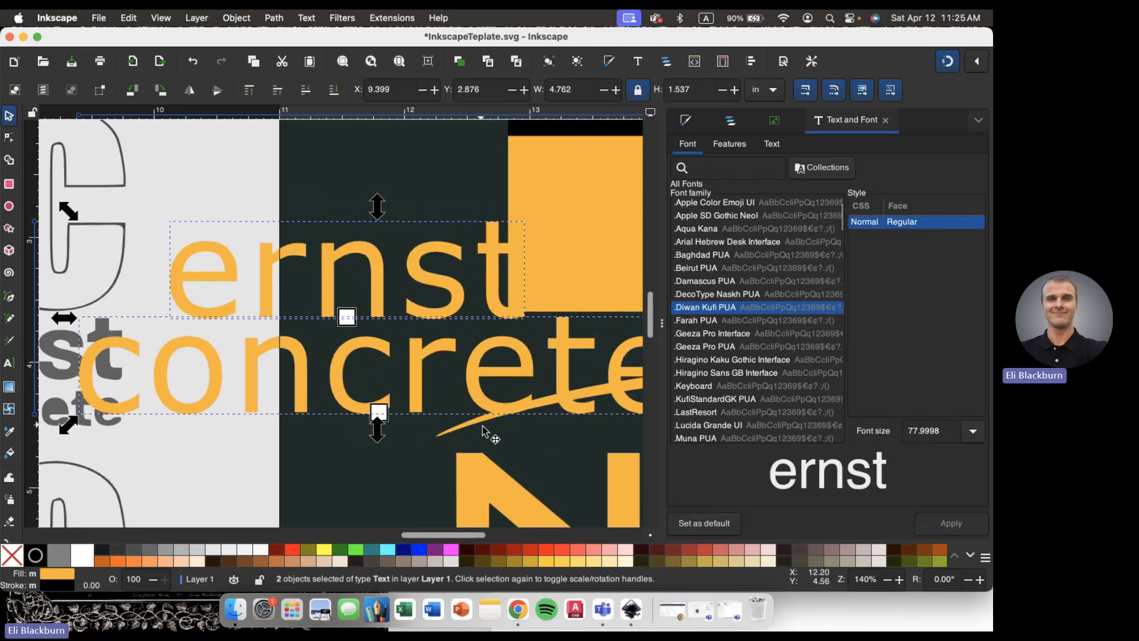
scroll(482, 425, "left", 2)
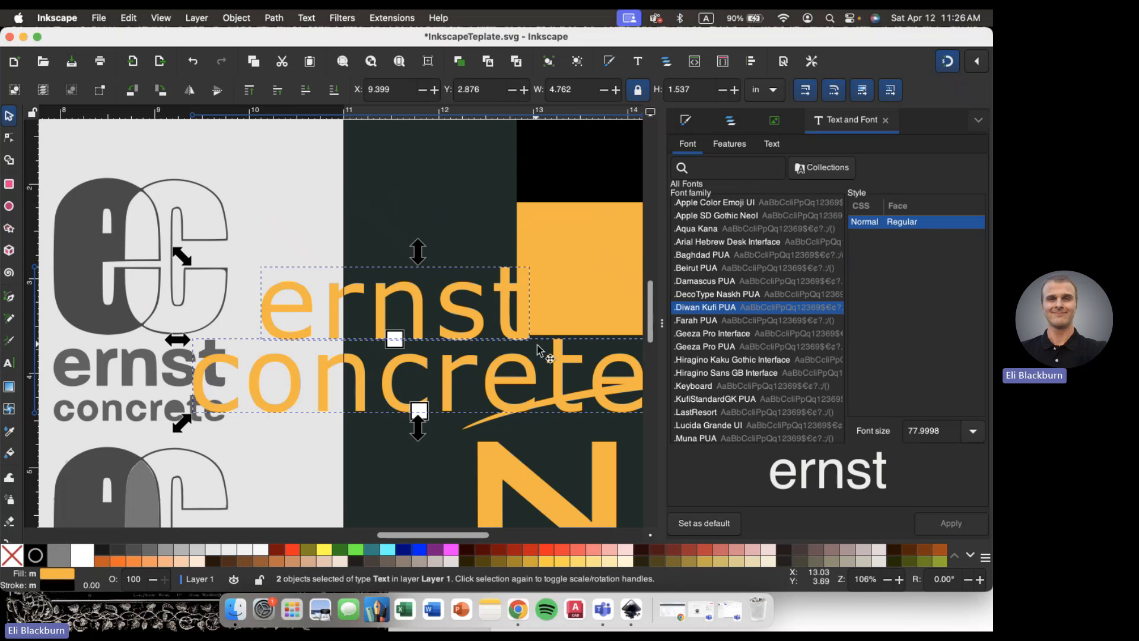
- Change the font of the ernst and concrete texts to .Al Tarikh PUA
scroll(705, 296, "up", 1)
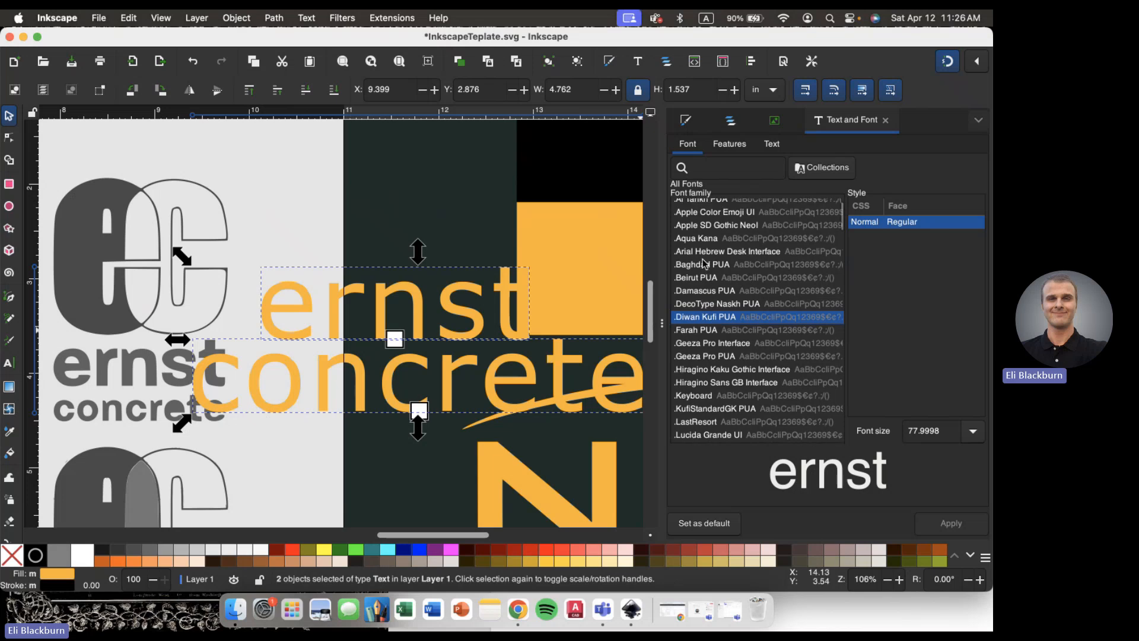
scroll(694, 225, "up", 3)
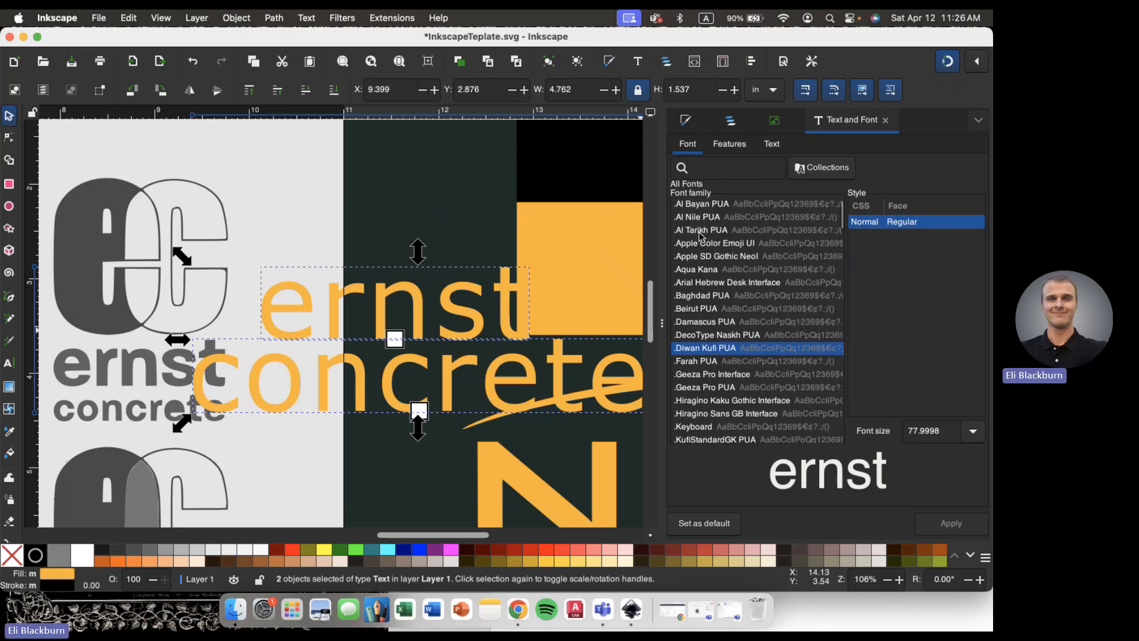
left_click(695, 237)
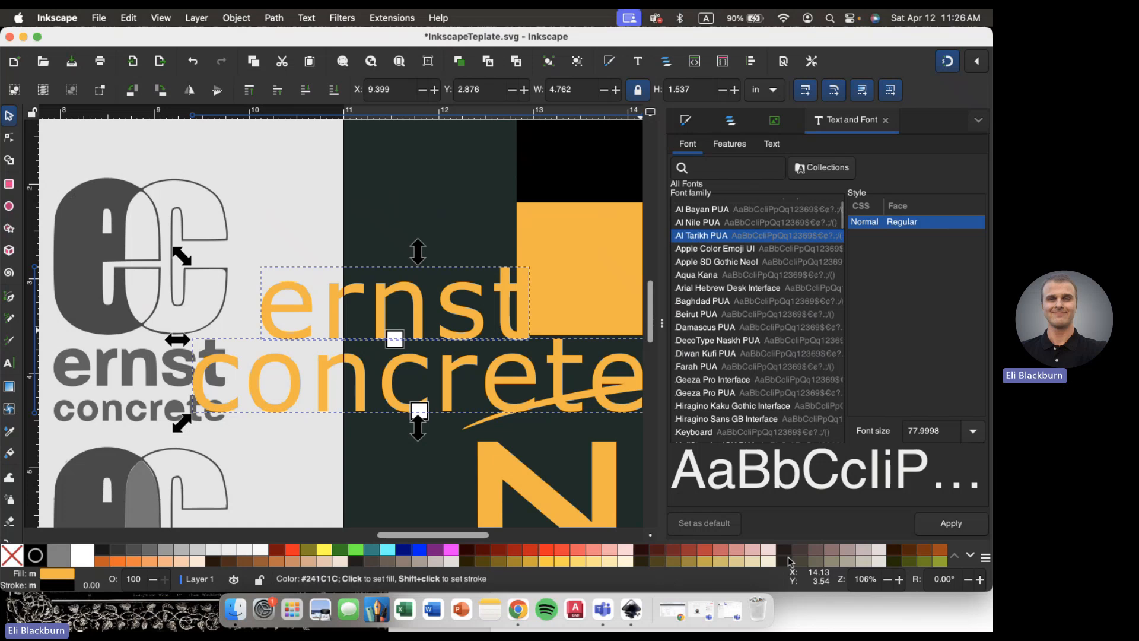
left_click(938, 525)
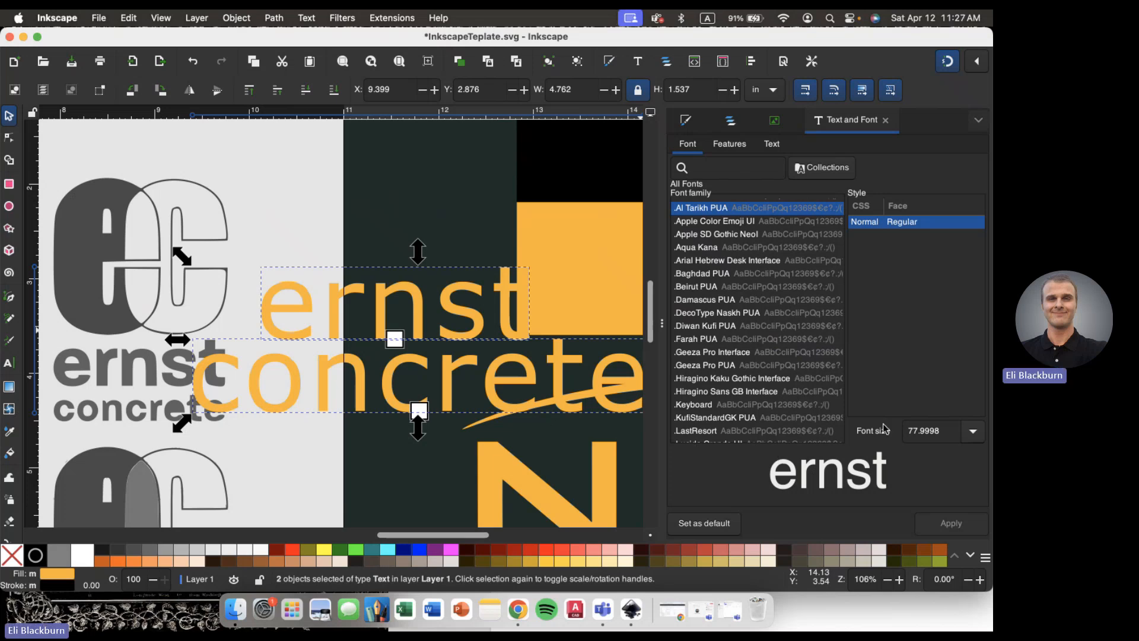
scroll(393, 425, "left", 3)
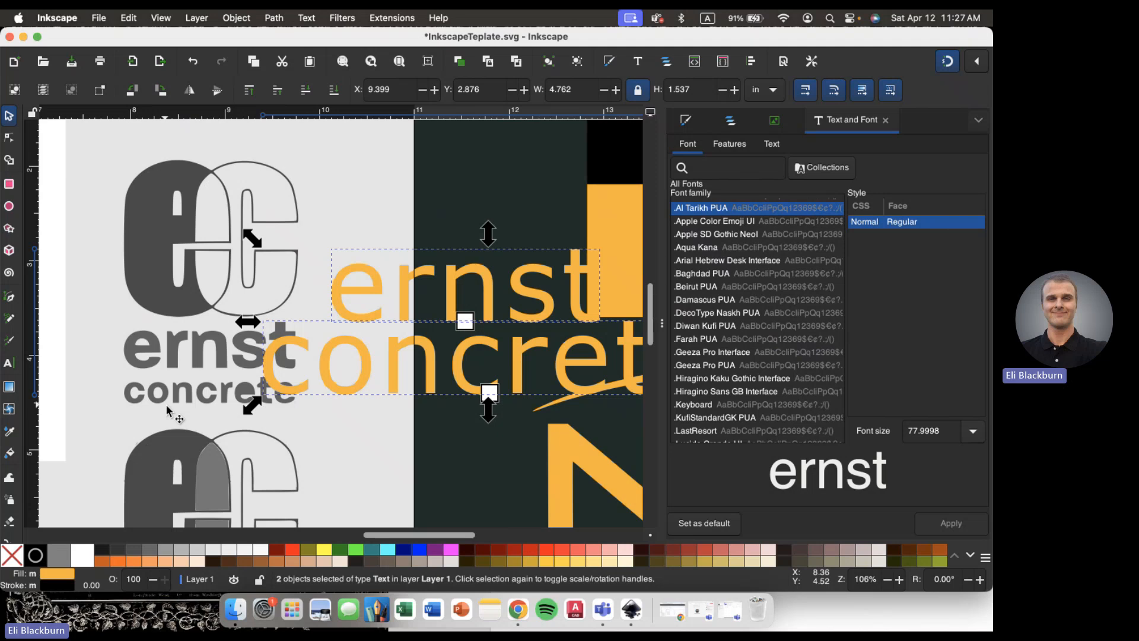
- Apply the Helvetica font family to the selected "ernst" and "concrete" text objects
scroll(766, 314, "down", 10)
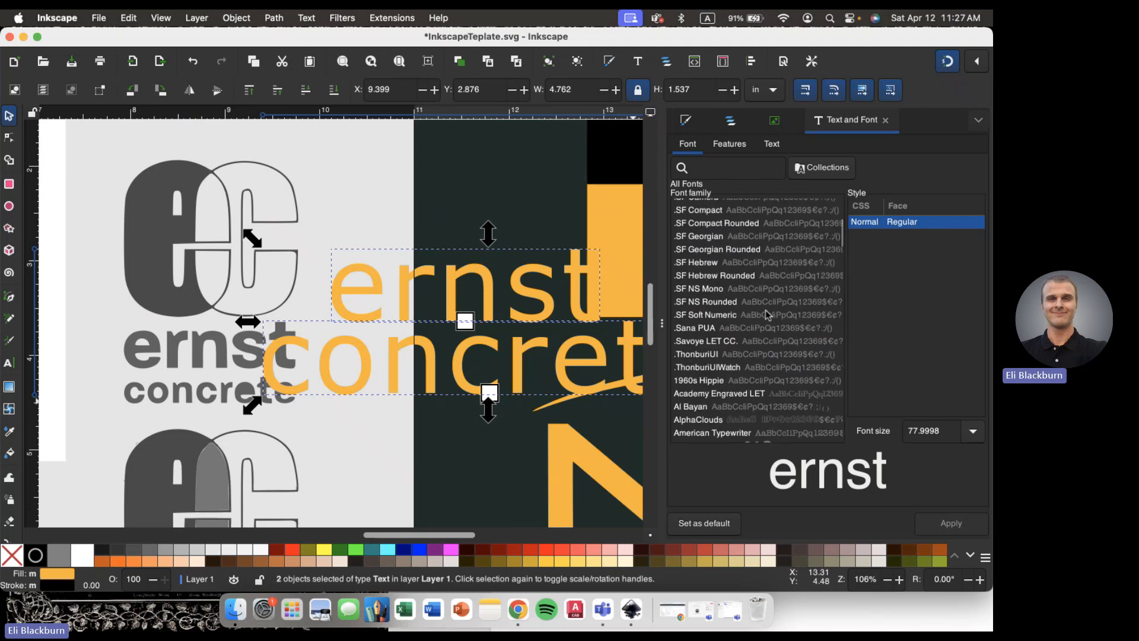
scroll(766, 315, "down", 15)
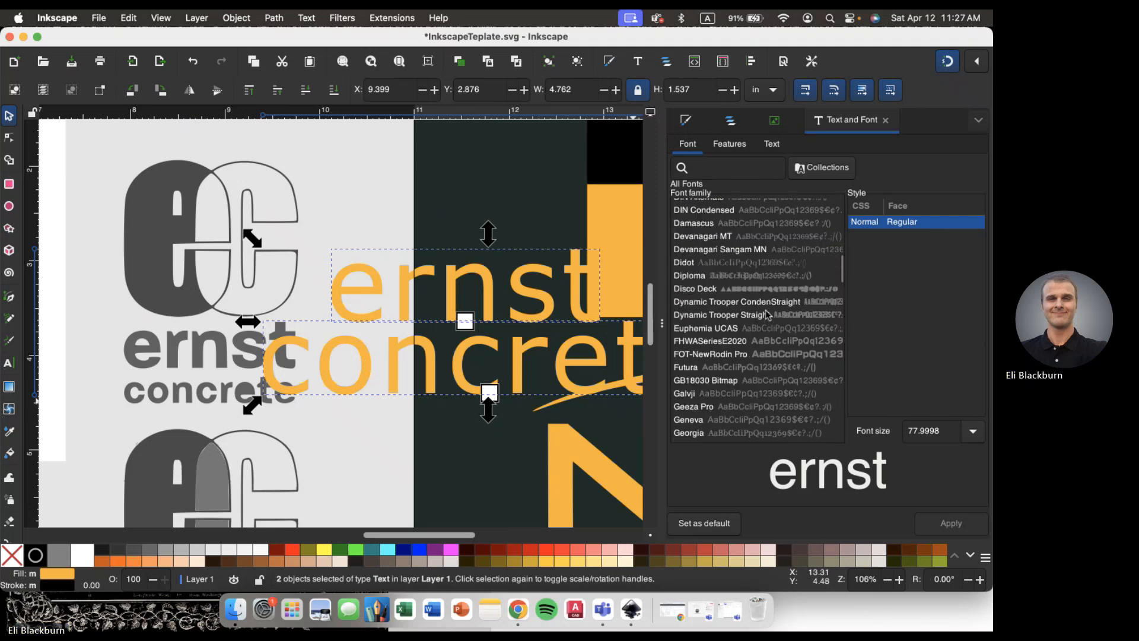
scroll(767, 314, "down", 10)
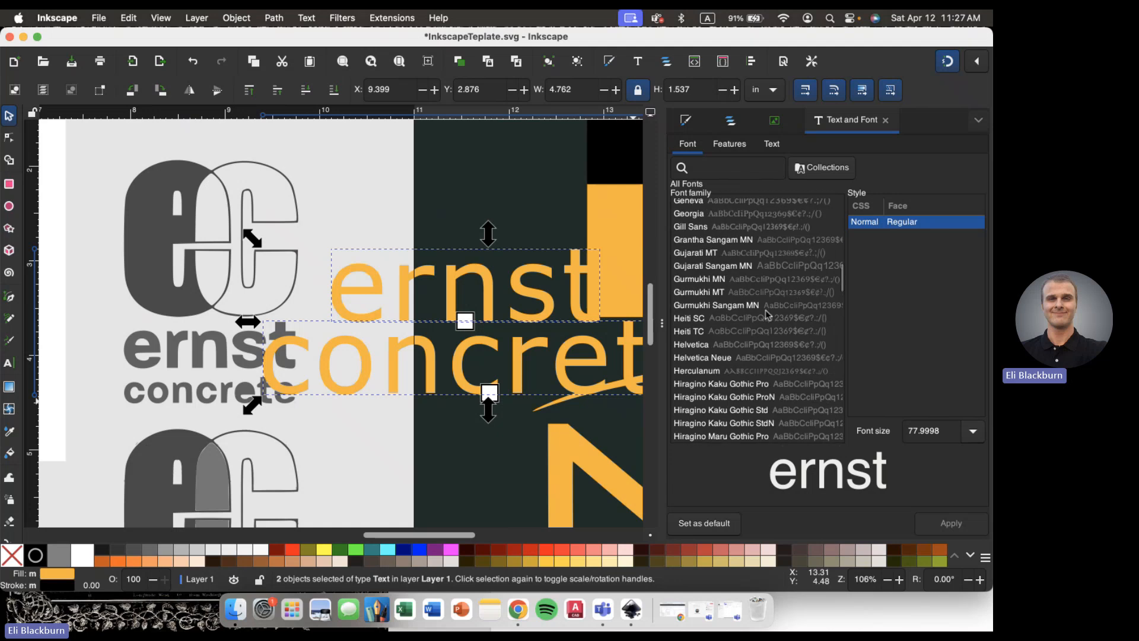
left_click(698, 346)
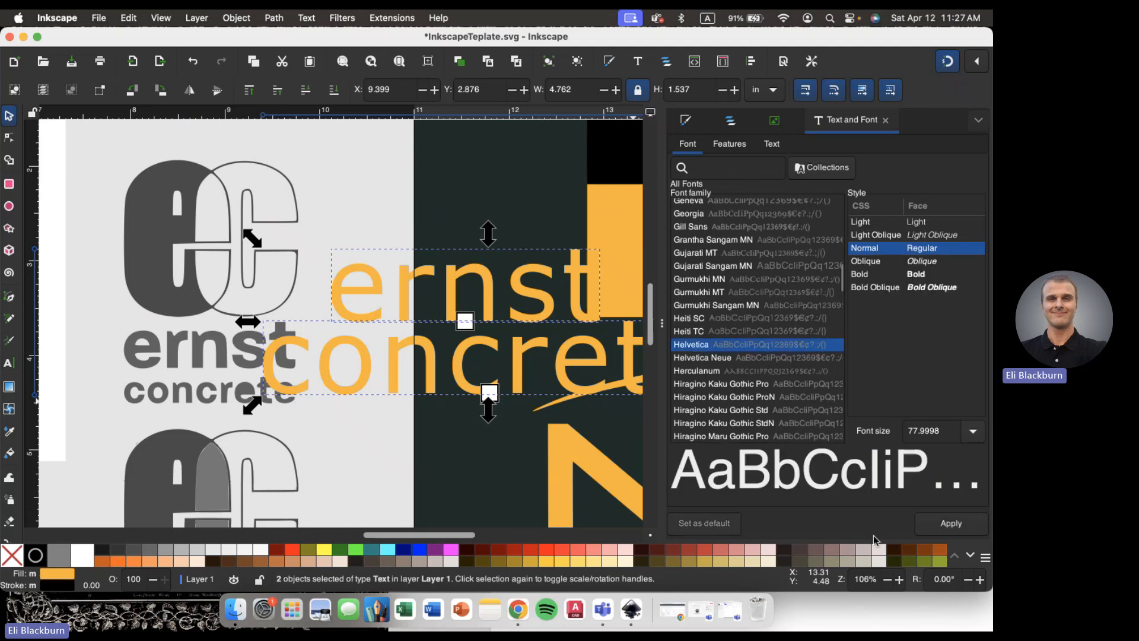
left_click(942, 530)
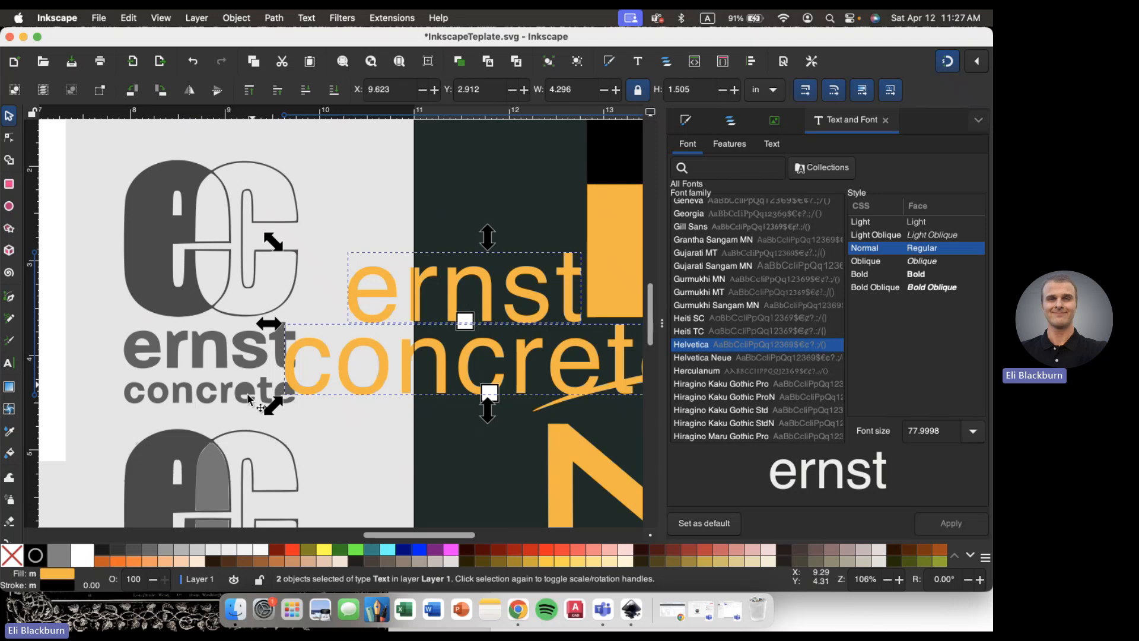
- Apply the Bold style to both text objects to match the lettering of the reference logos
scroll(156, 406, "left", 5)
scroll(156, 407, "left", 10)
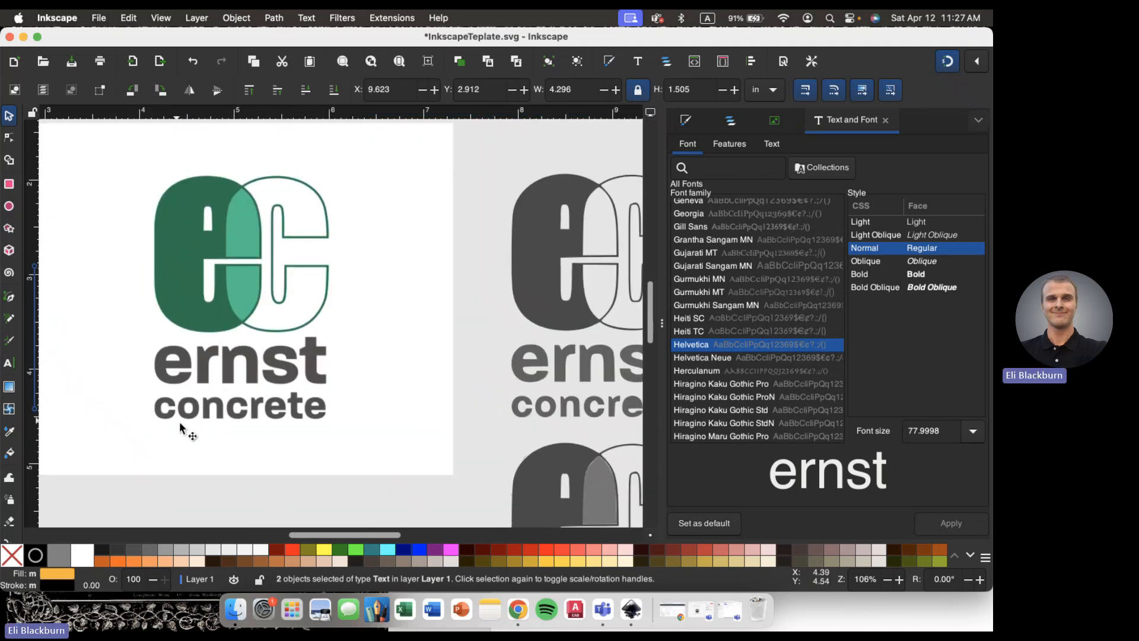
scroll(245, 408, "right", 10)
scroll(245, 408, "right", 3)
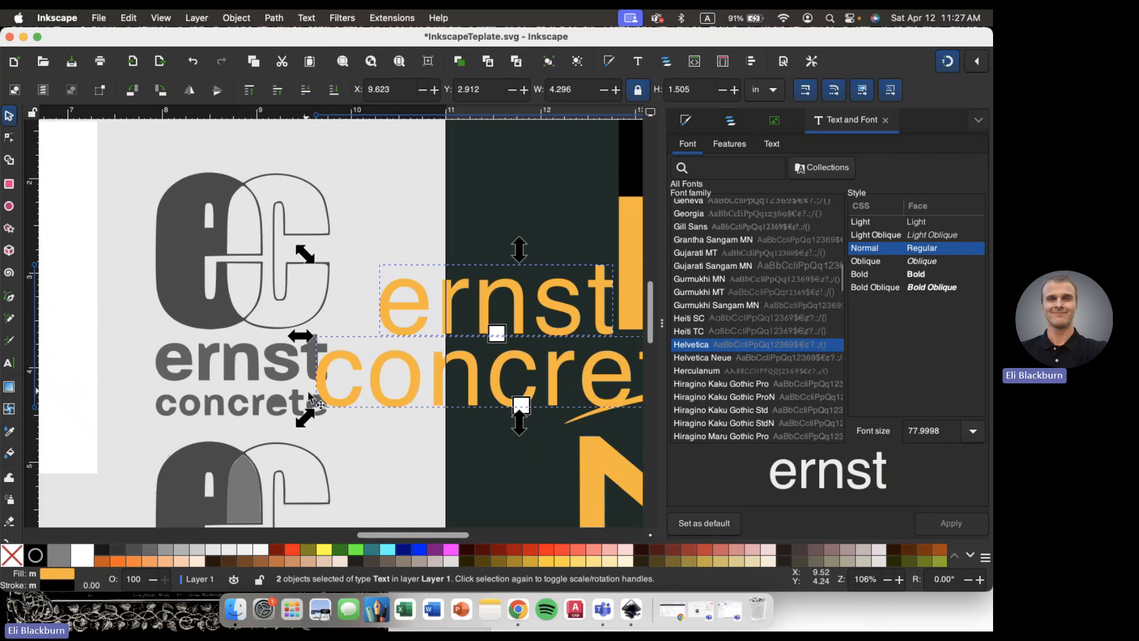
scroll(148, 373, "left", 10)
scroll(347, 391, "right", 10)
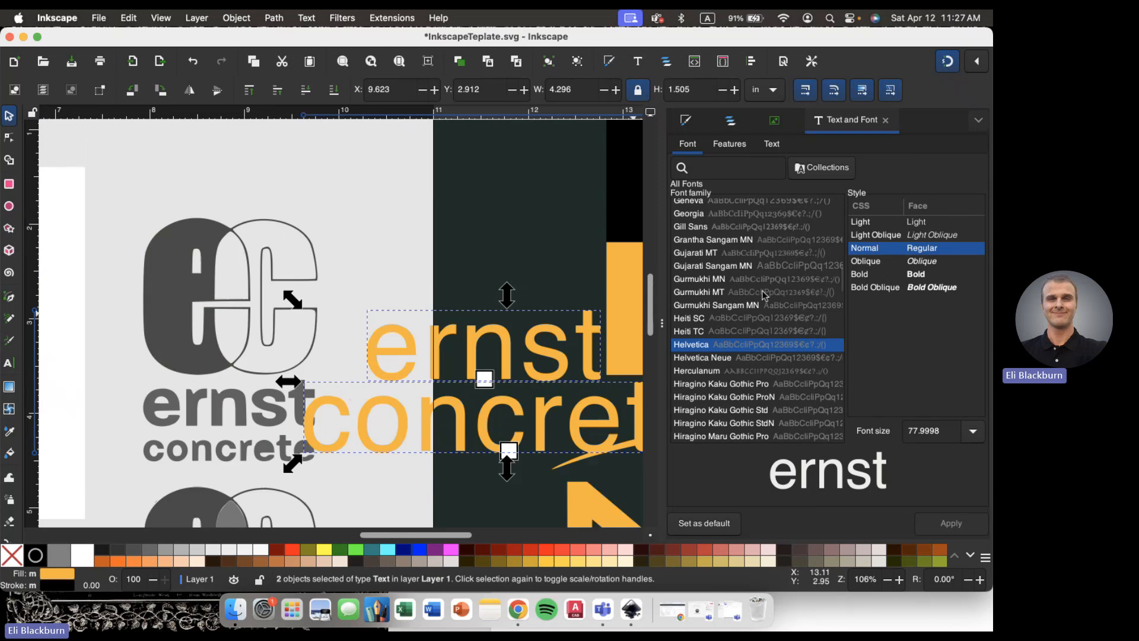
left_click(900, 274)
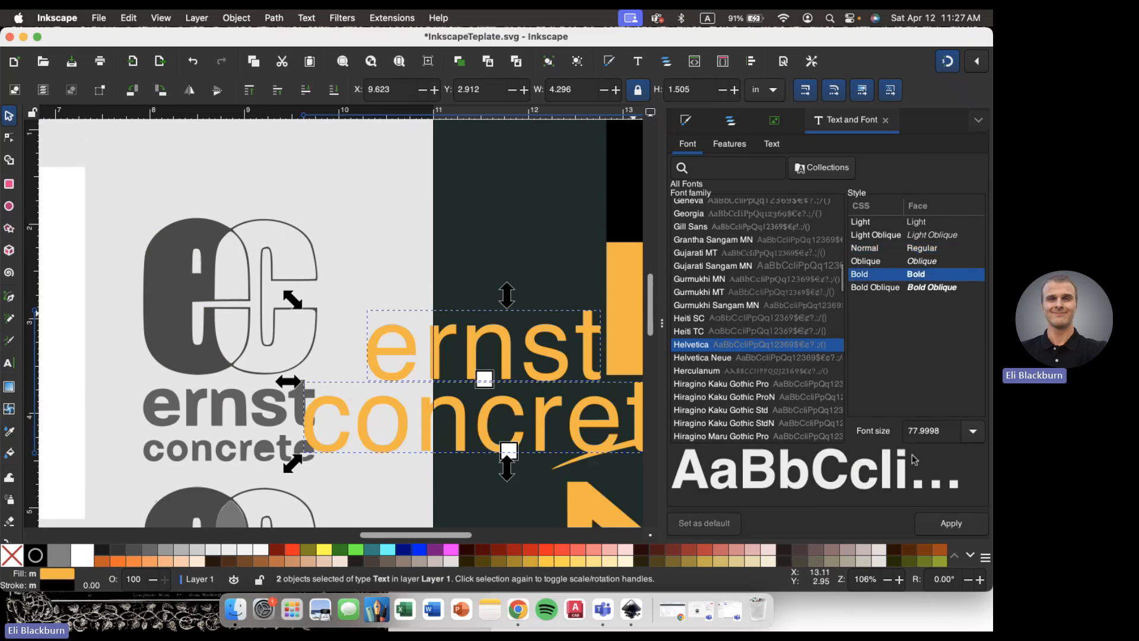
left_click(943, 525)
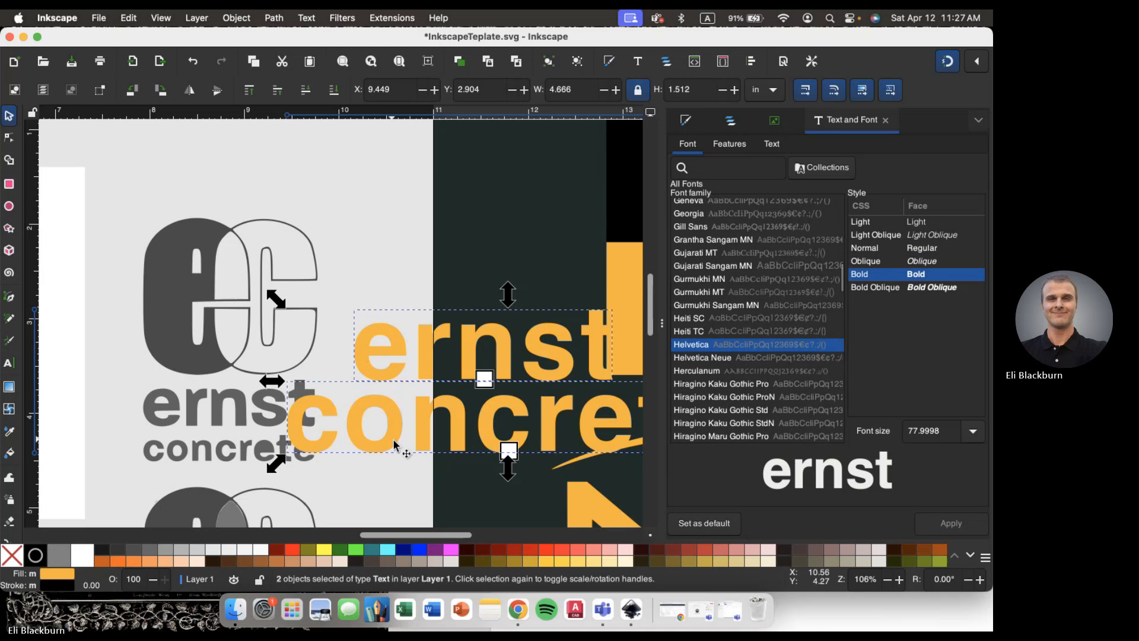
- Compare the letter shapes of the orange text with the wordmark under the upper grey logo
scroll(367, 422, "left", 2)
scroll(368, 423, "down", 1)
scroll(368, 422, "left", 5)
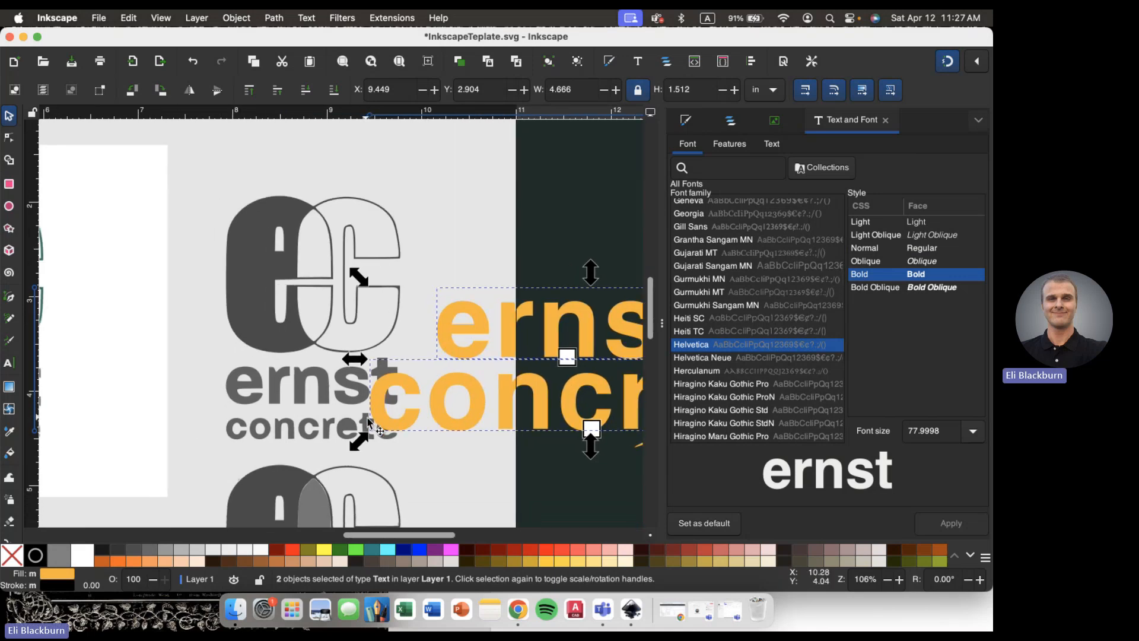
scroll(368, 422, "right", 5)
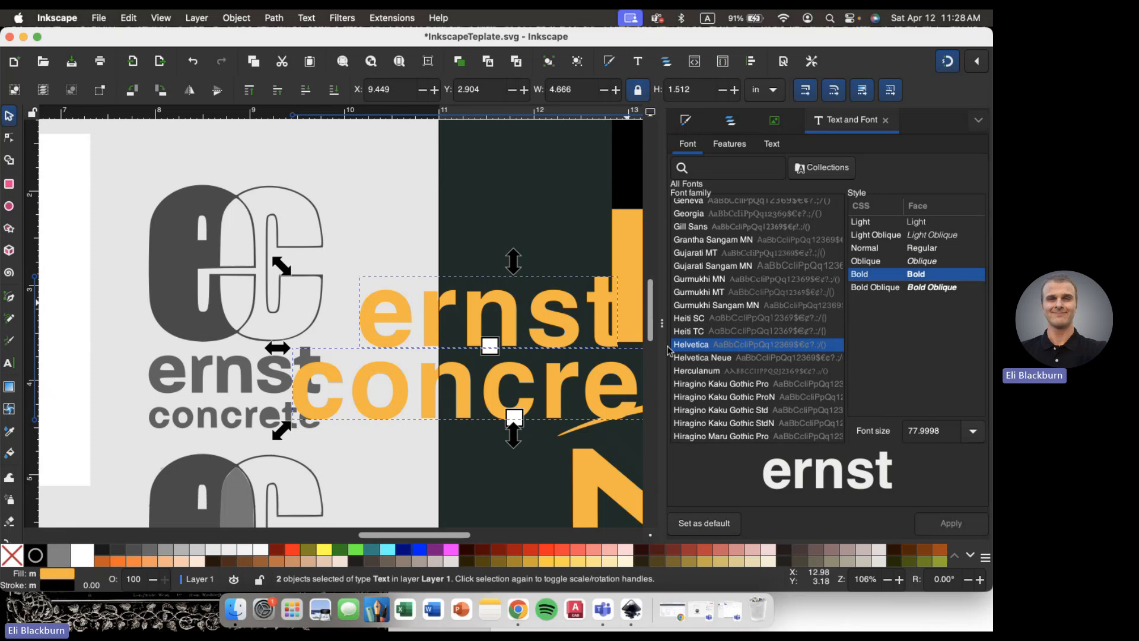
scroll(657, 348, "down", 1)
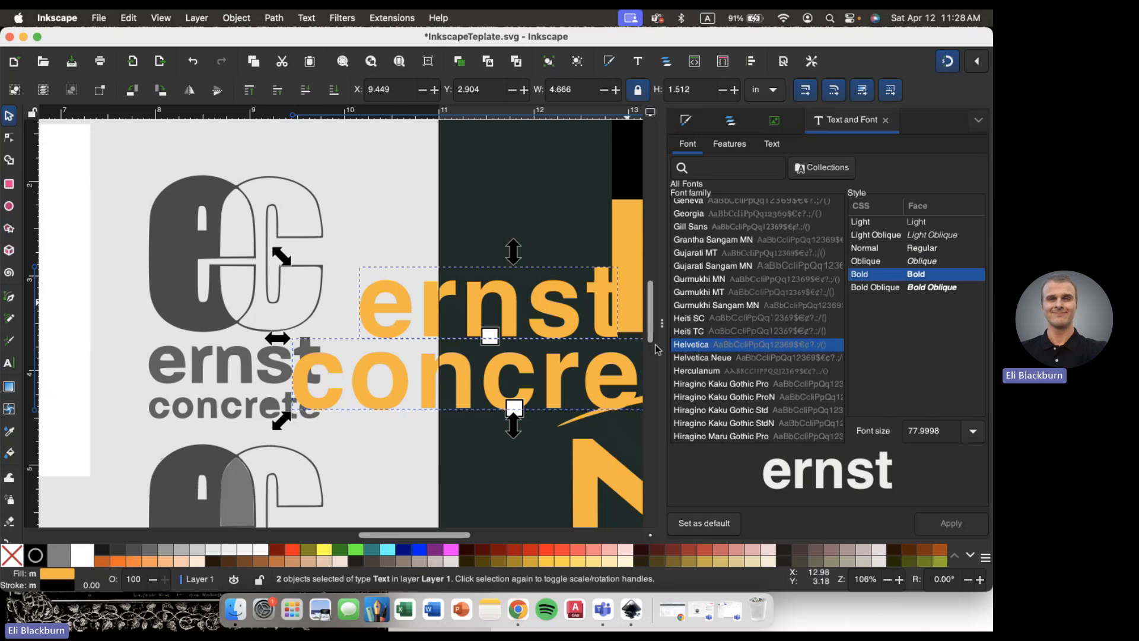
scroll(355, 344, "down", 2)
scroll(356, 344, "right", 2)
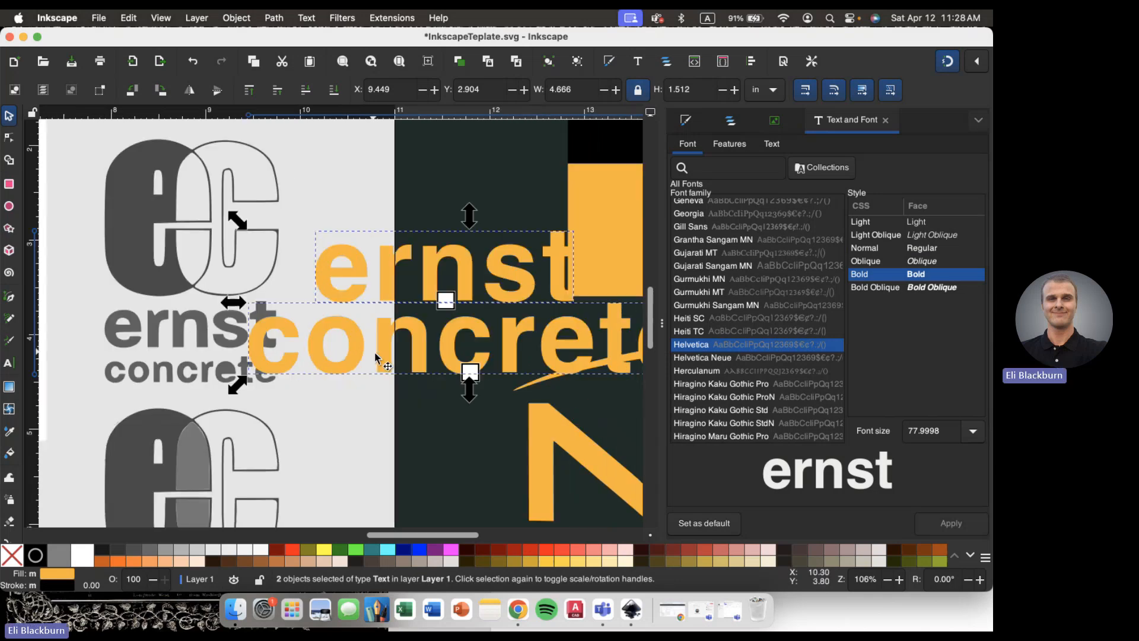
scroll(190, 408, "right", 1)
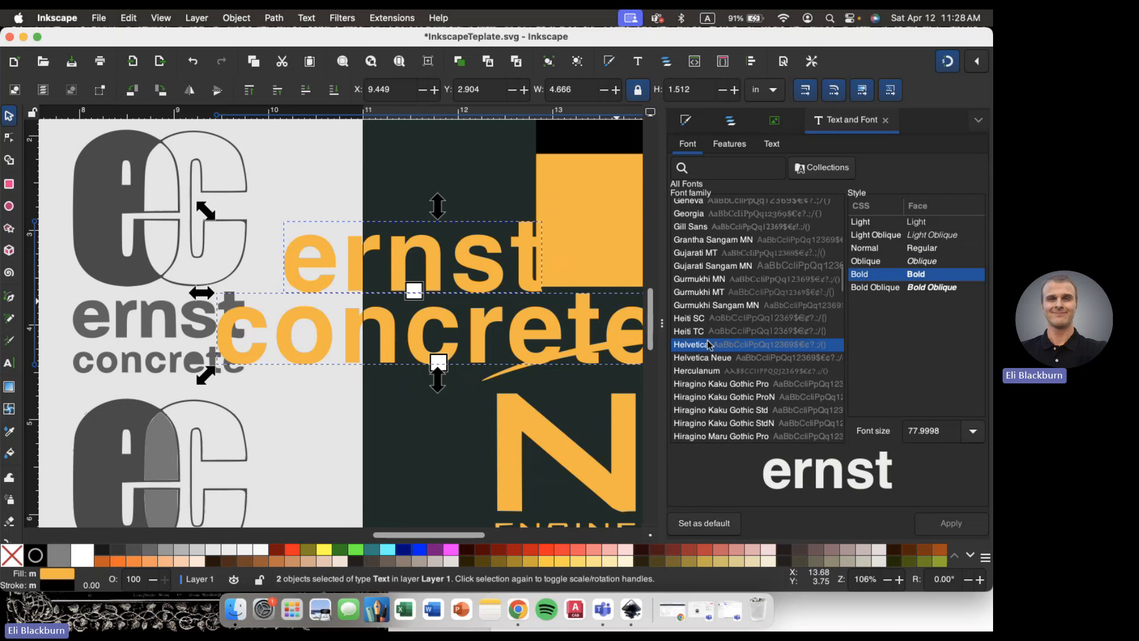
- Look through the font families listed around Helvetica and preview Helvetica Neue in its Bold style
scroll(709, 344, "down", 1)
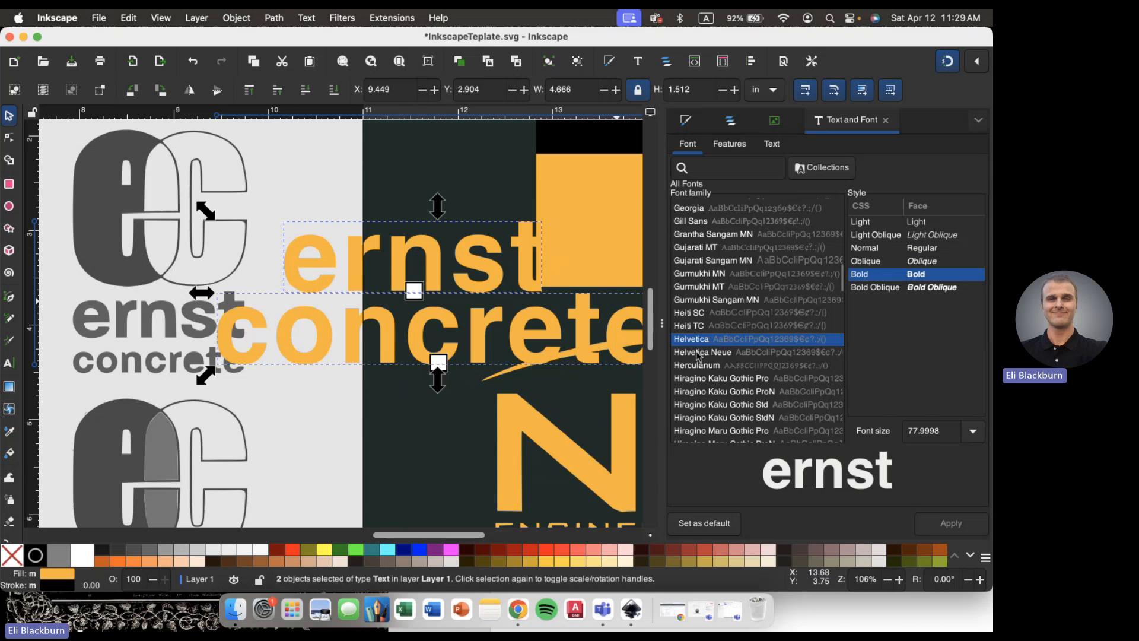
scroll(699, 355, "down", 5)
scroll(699, 355, "down", 3)
scroll(699, 356, "up", 6)
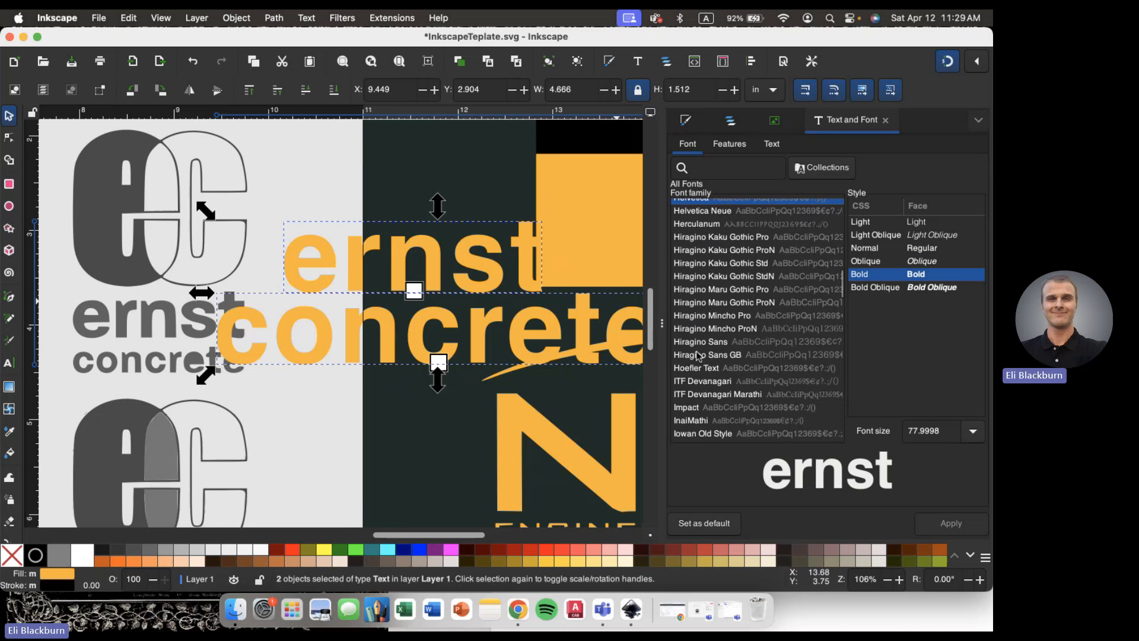
scroll(698, 354, "up", 2)
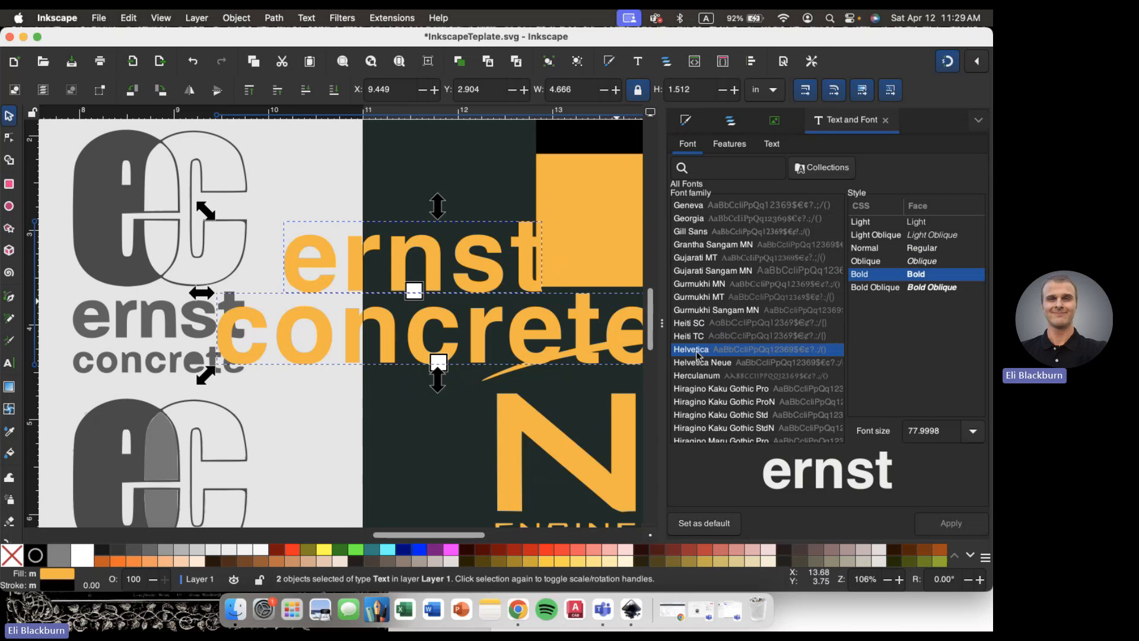
scroll(696, 350, "down", 1)
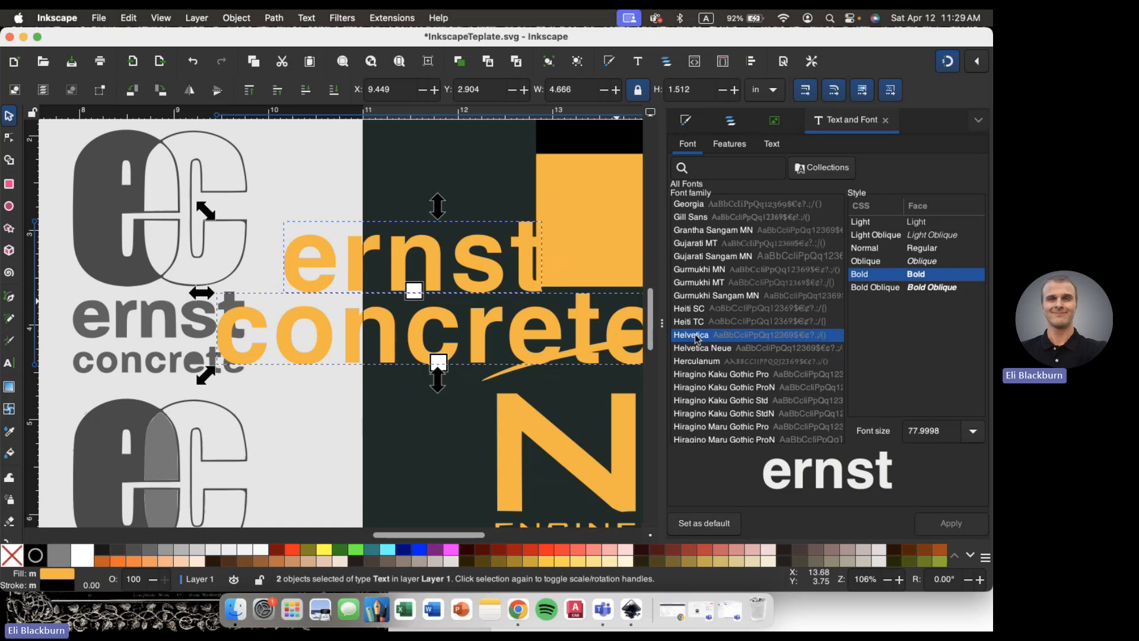
left_click(695, 352)
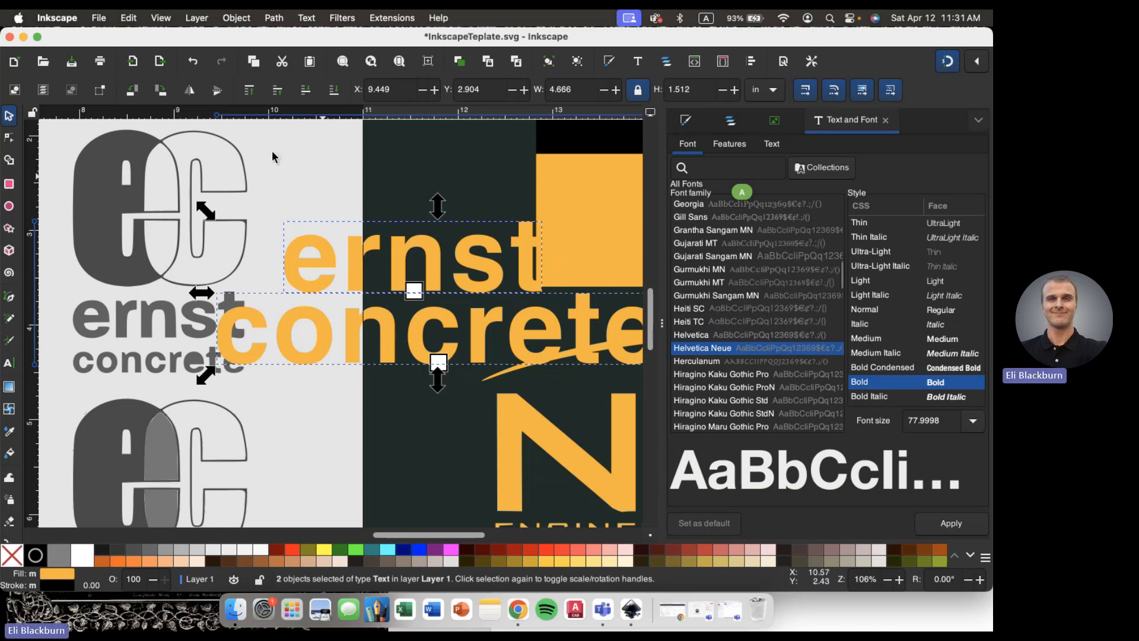
- Move both orange text objects from the dark artwork to just below the green logo and deselect them
scroll(296, 222, "left", 2)
scroll(296, 223, "left", 2)
scroll(296, 223, "down", 2)
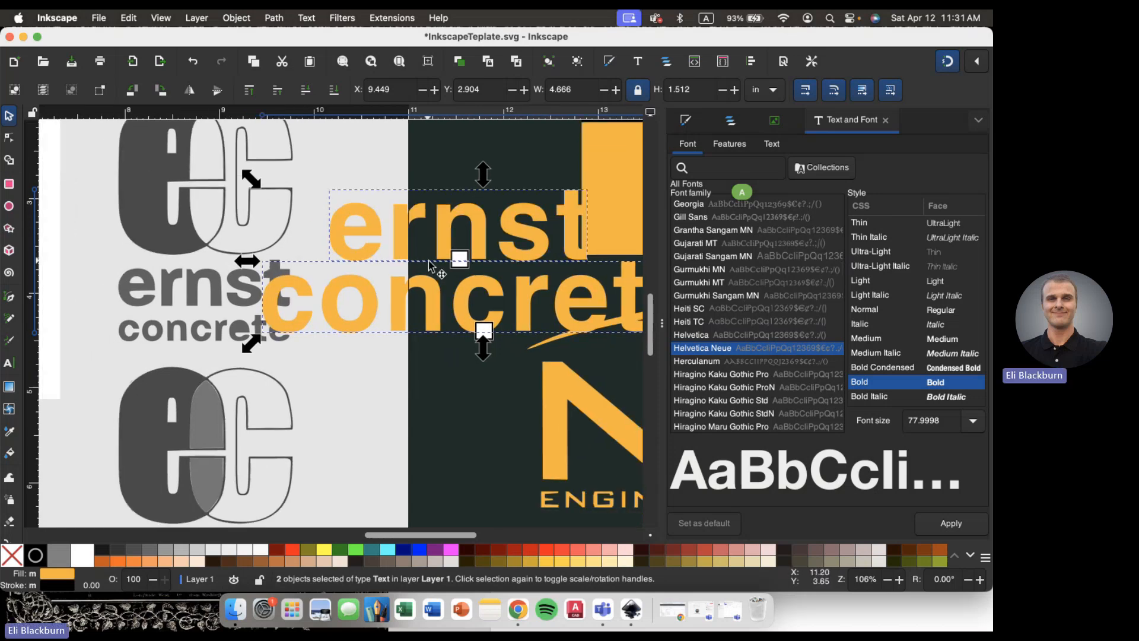
left_click_drag(376, 249, 253, 316)
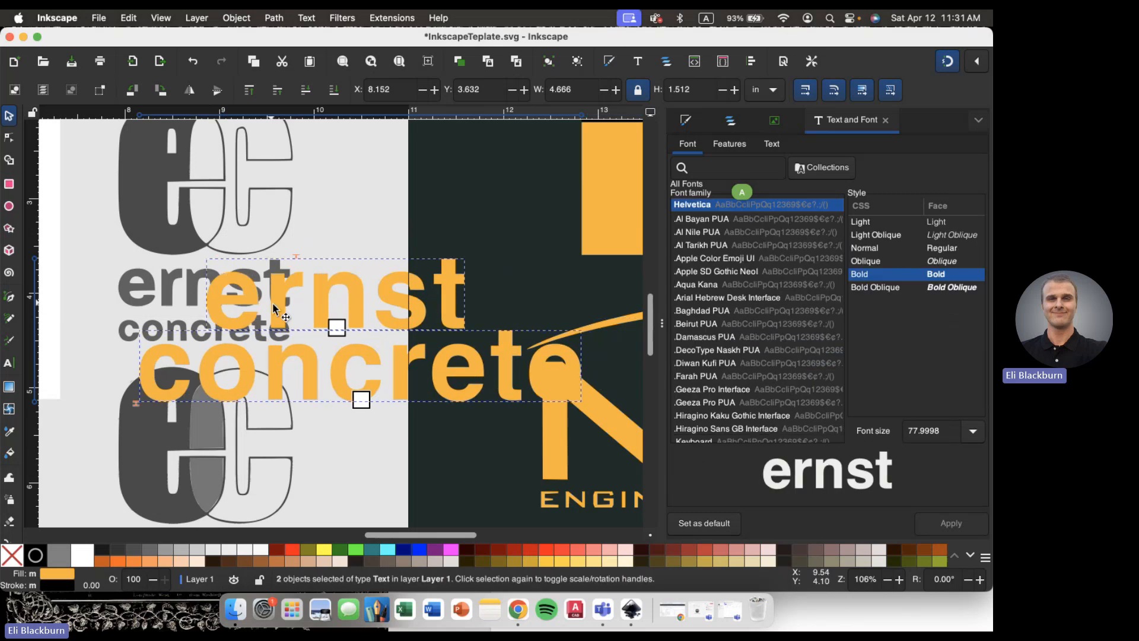
scroll(276, 309, "left", 10)
left_click_drag(575, 318, 109, 377)
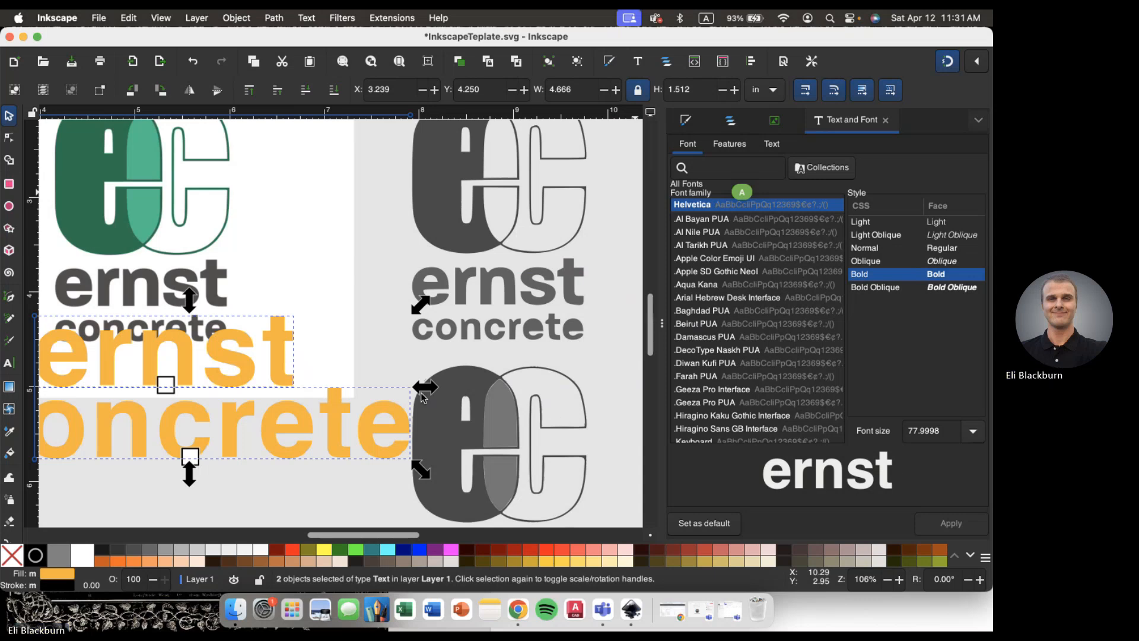
left_click(368, 361)
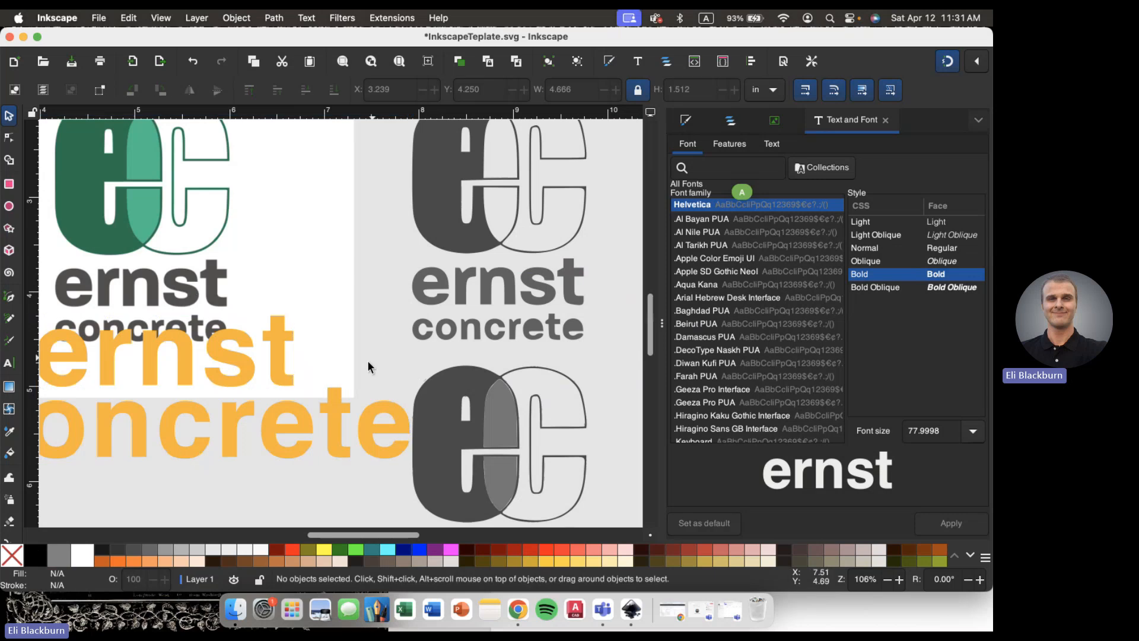
scroll(368, 360, "left", 5)
scroll(368, 361, "down", 1)
left_click(349, 341)
key("t")
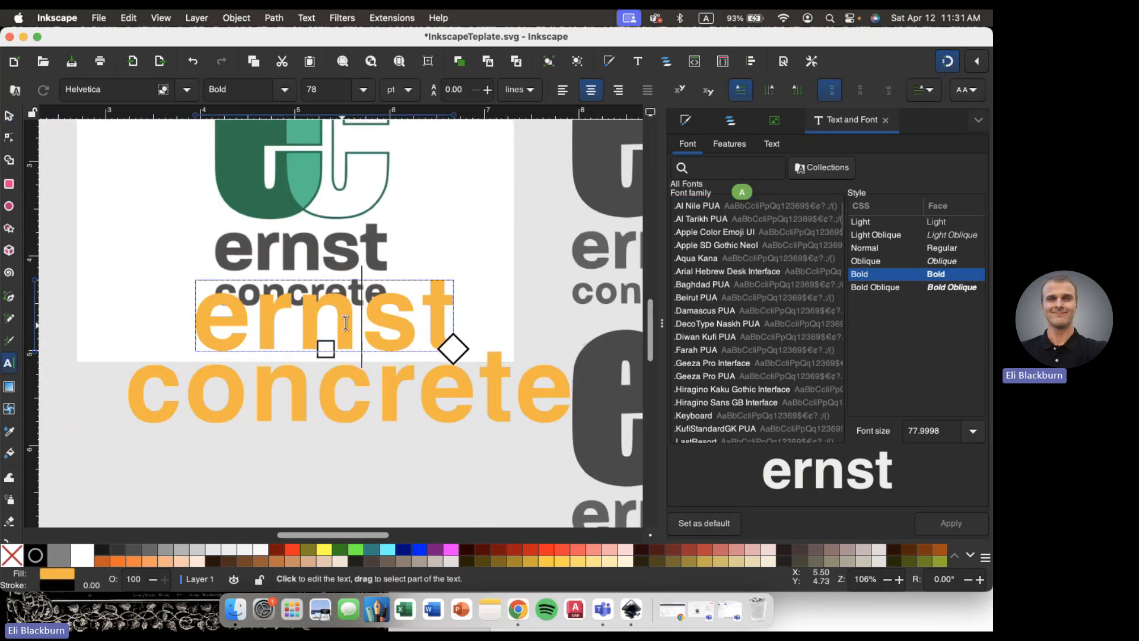
left_click(157, 225)
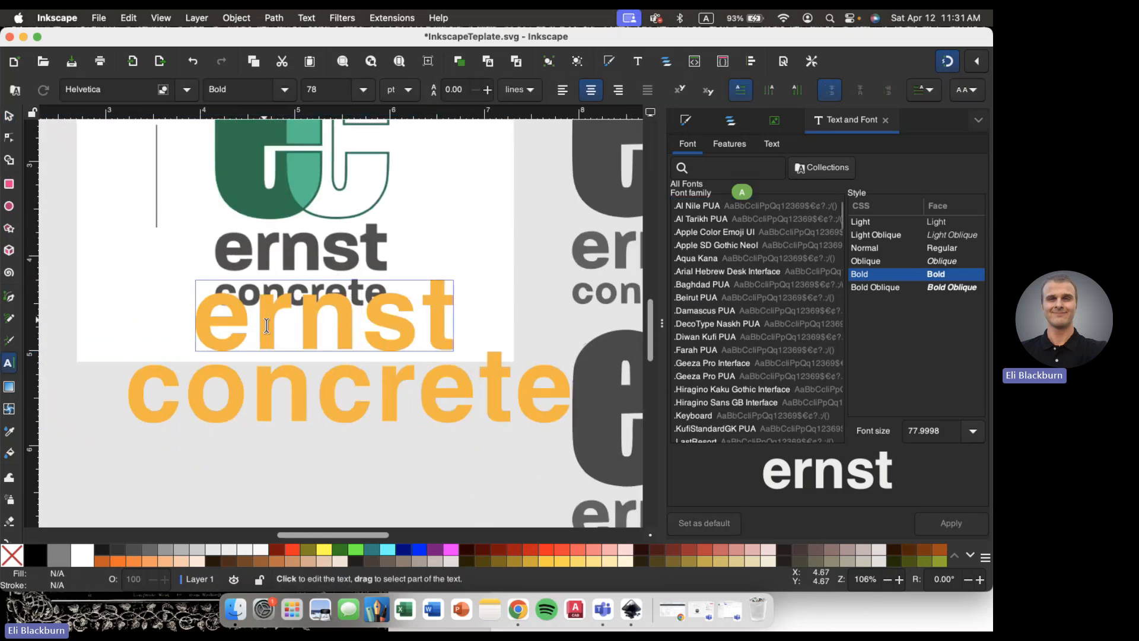
left_click(9, 115)
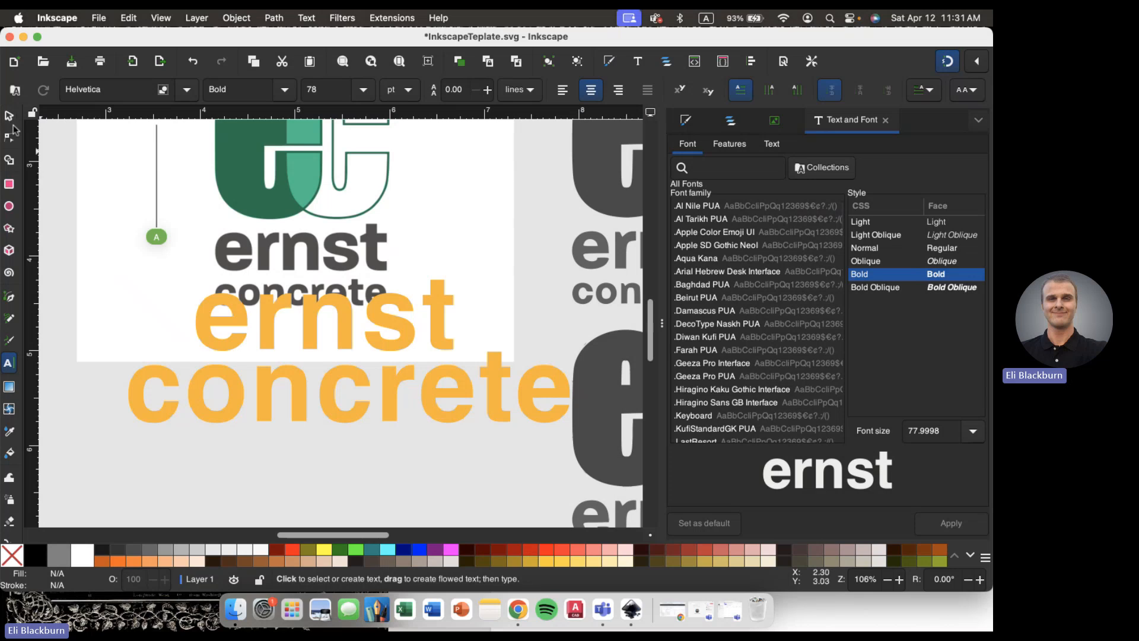
- Place "ernst" and "concrete" over the matching words of the green logo, scaling each proportionally to 1.802 in wide
left_click_drag(267, 314, 284, 247)
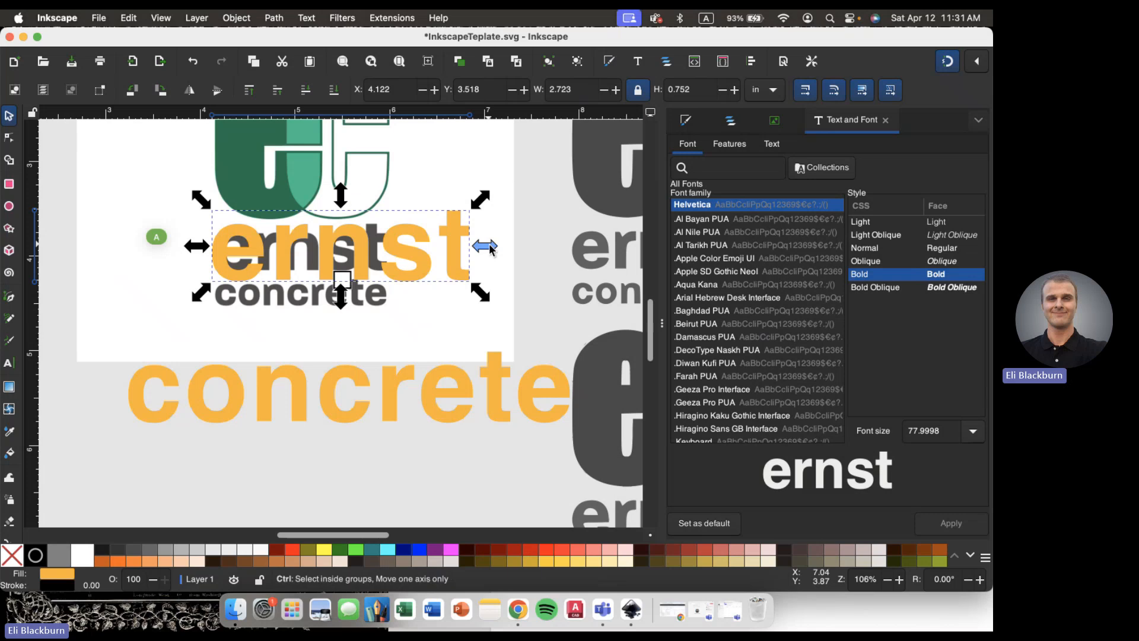
left_click_drag(485, 246, 419, 243)
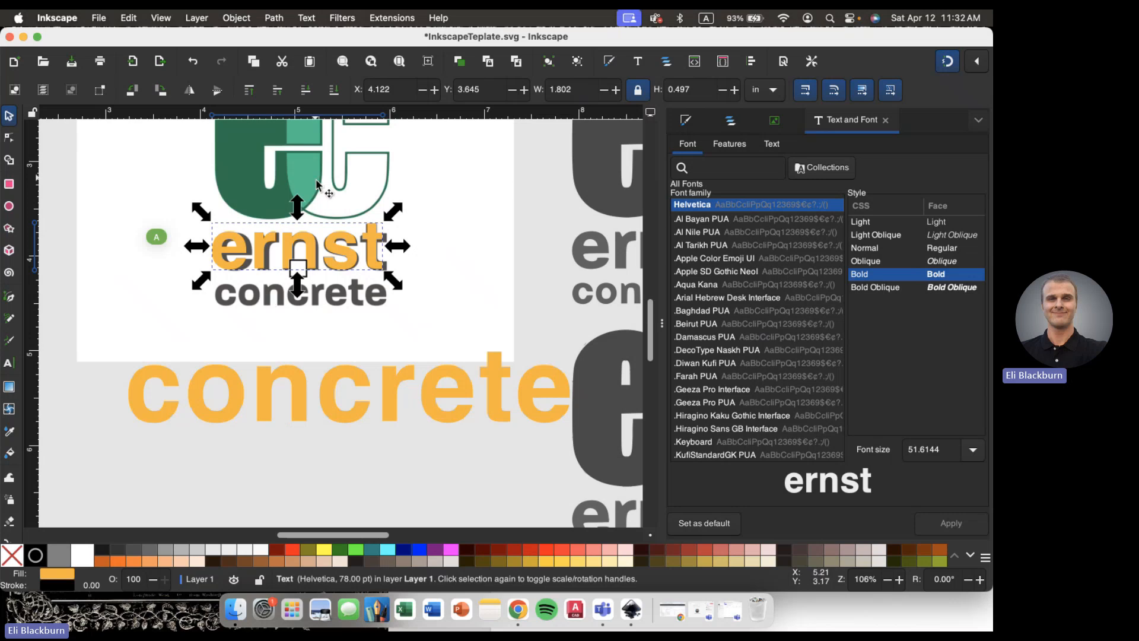
left_click(263, 411)
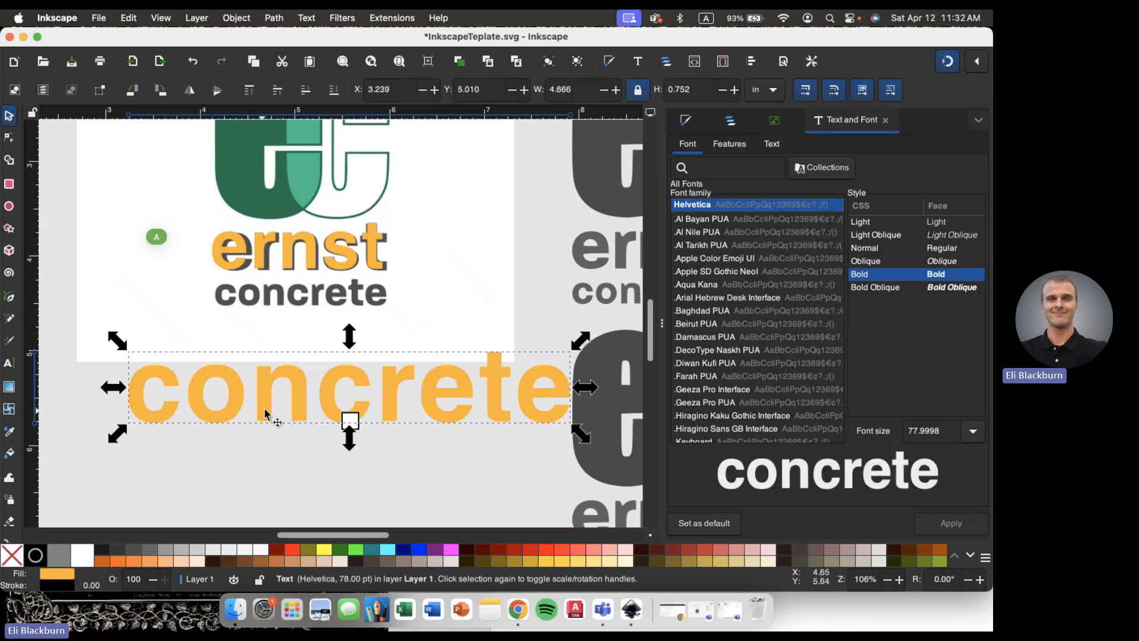
left_click_drag(264, 408, 357, 308)
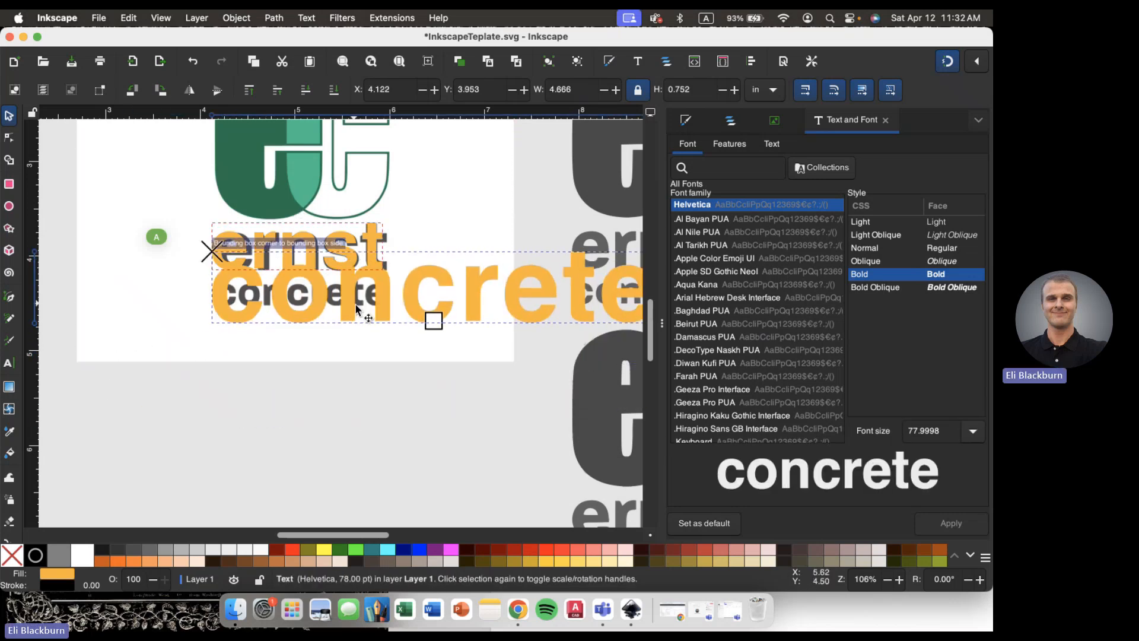
scroll(355, 304, "right", 3)
scroll(355, 304, "up", 2)
left_click_drag(587, 325, 268, 333)
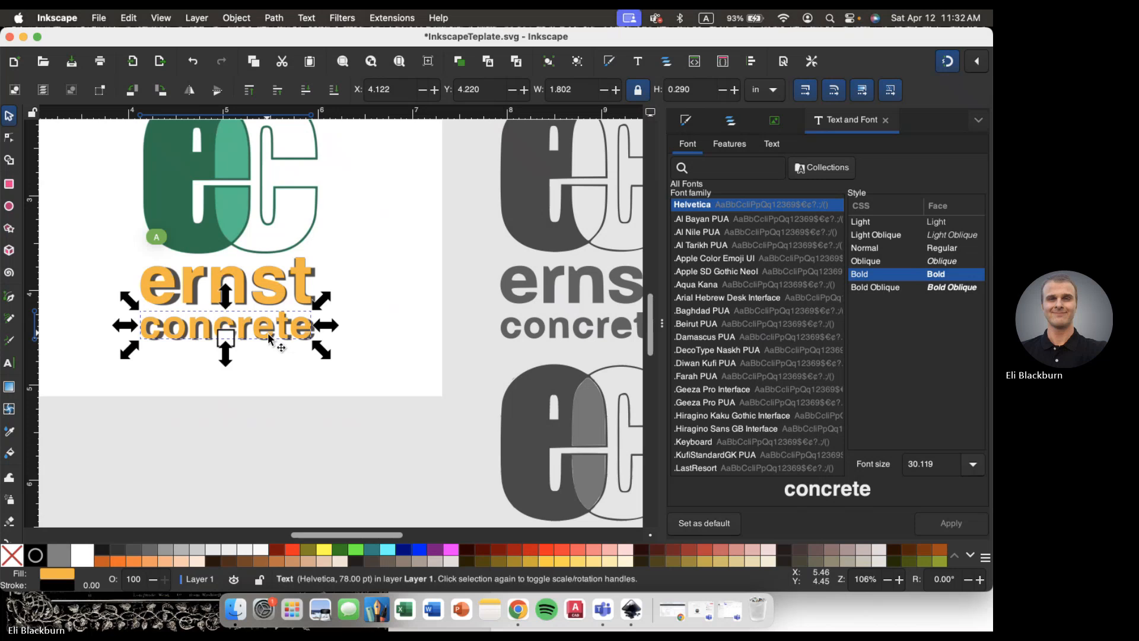
- Move both text objects together onto the wordmark of the upper grey logo, at X 7.934 in, and show the layers and objects list
left_click(220, 284, "shift")
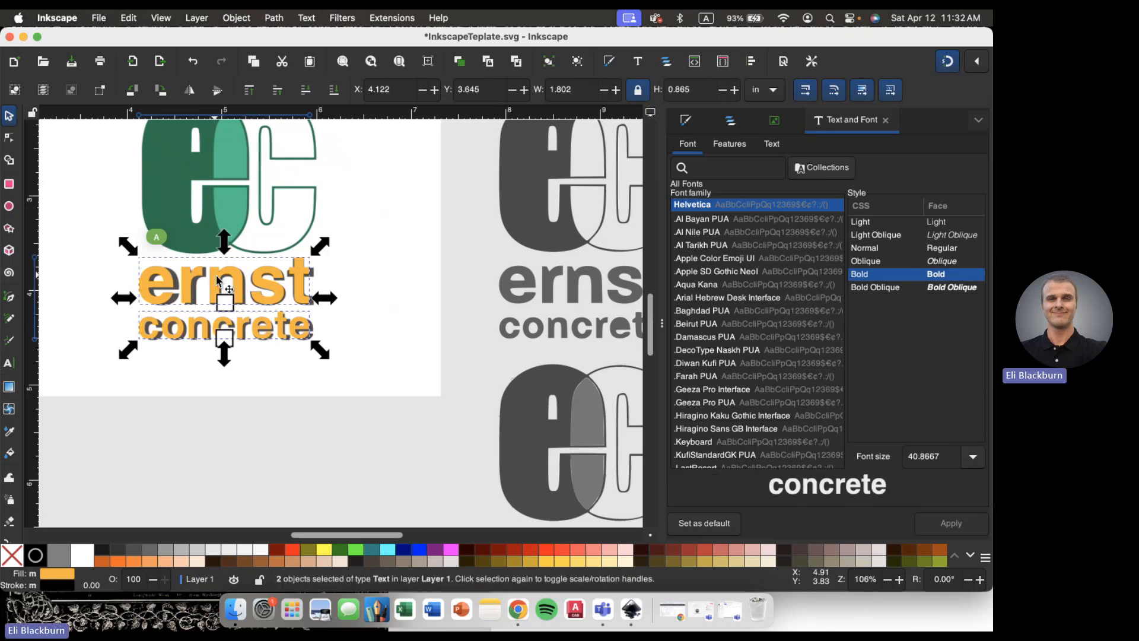
scroll(219, 284, "right", 5)
scroll(219, 284, "up", 2)
left_click_drag(121, 335, 468, 334)
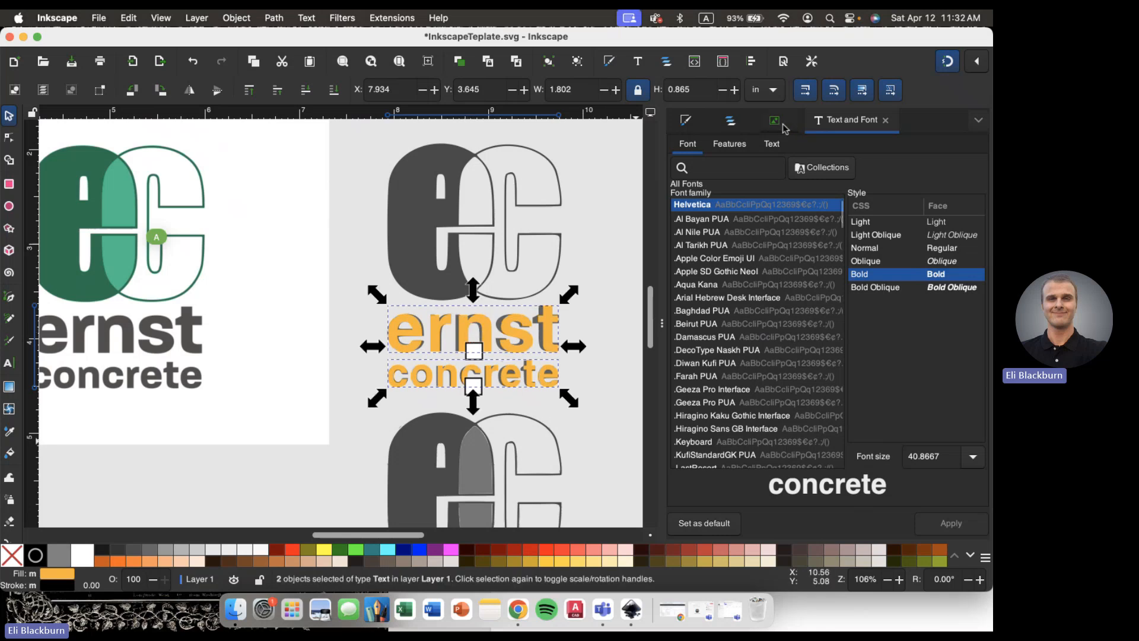
left_click(734, 122)
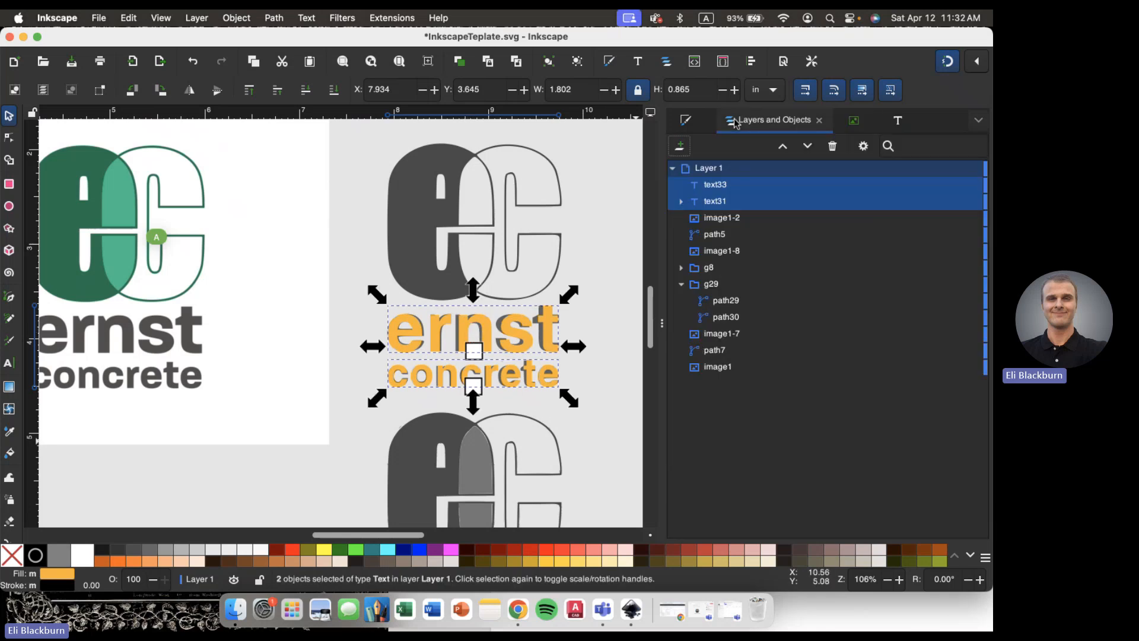
- Delete the traced wordmark path, path30, from group g29 so only the orange text remains under the upper ec mark
left_click(724, 218)
left_click(457, 224)
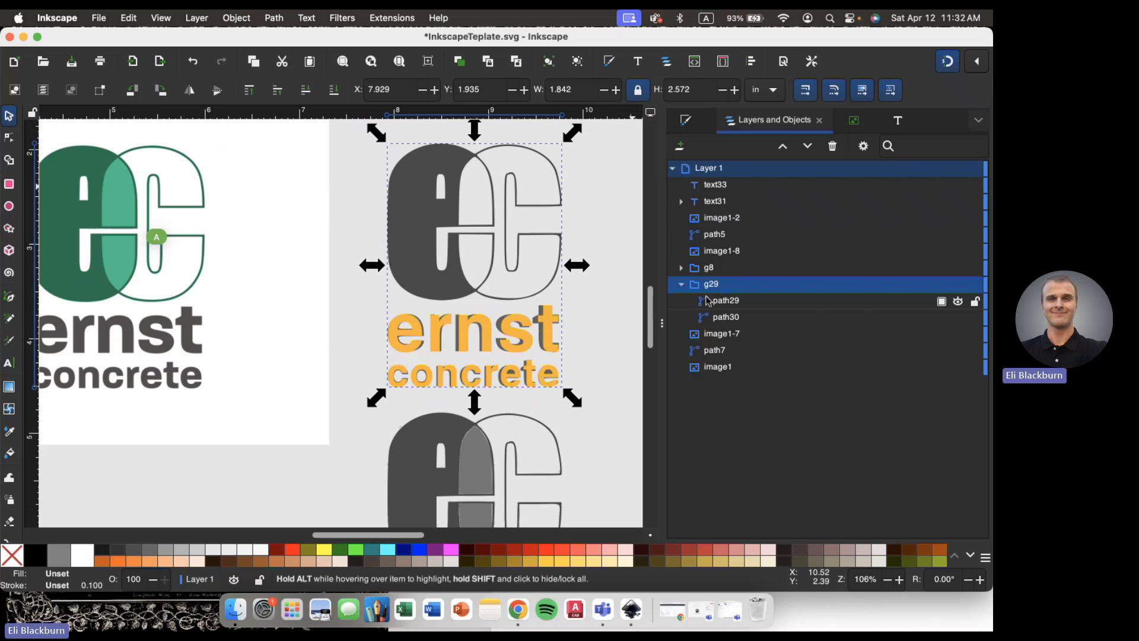
left_click(715, 318)
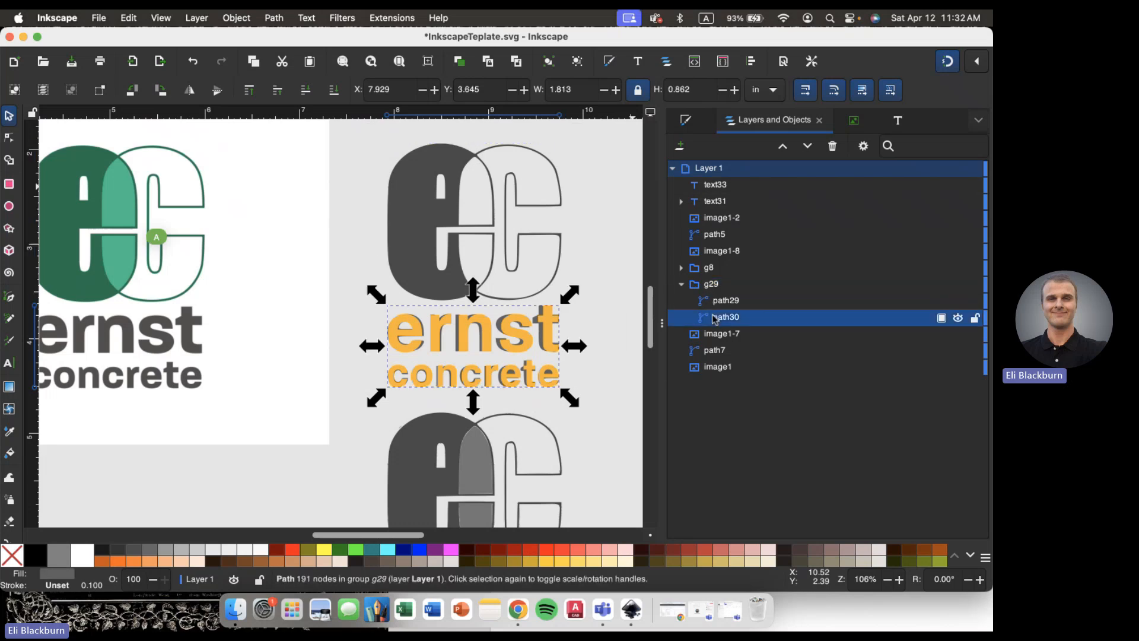
key("Delete")
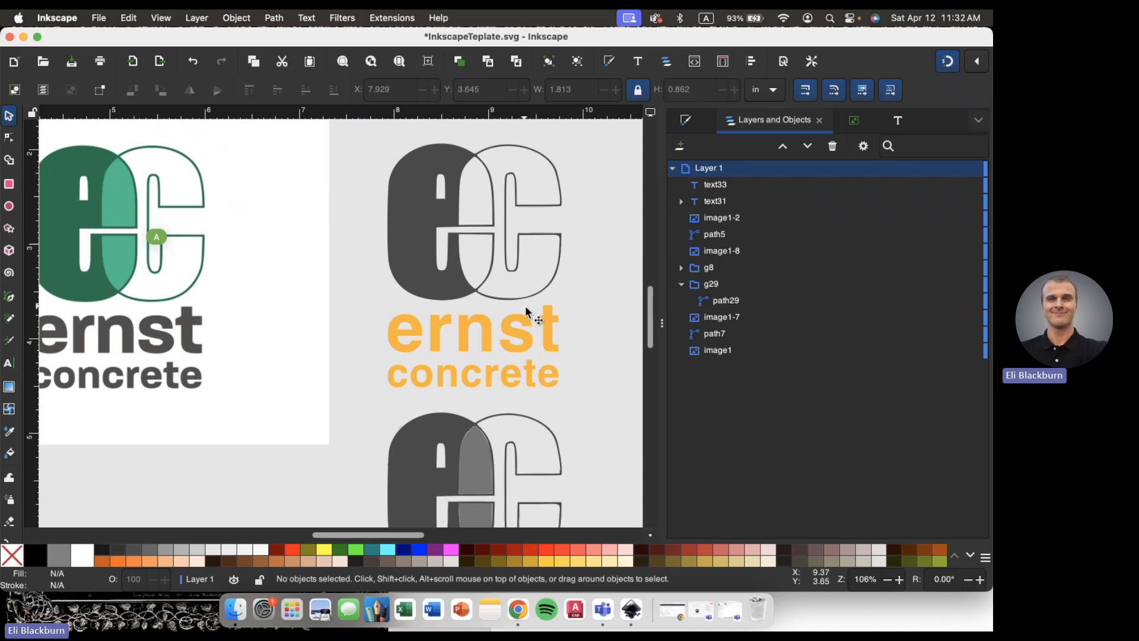
scroll(462, 269, "right", 3)
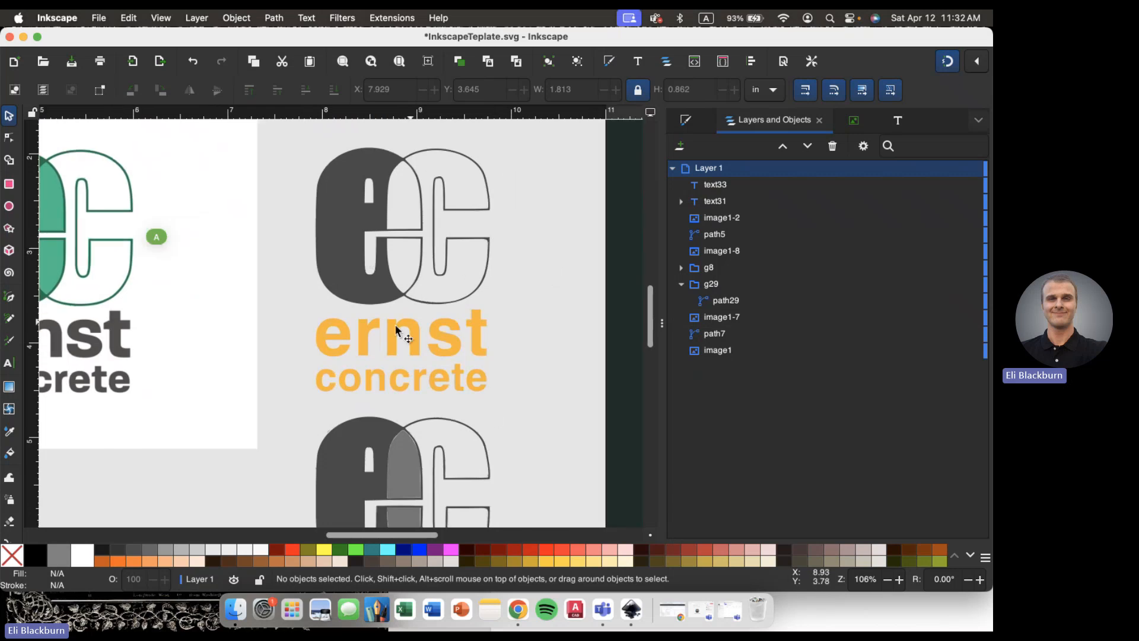
- Reorder text33 and text31 together to directly below group g29 in the object order
left_click(700, 202)
left_click(716, 185, "shift")
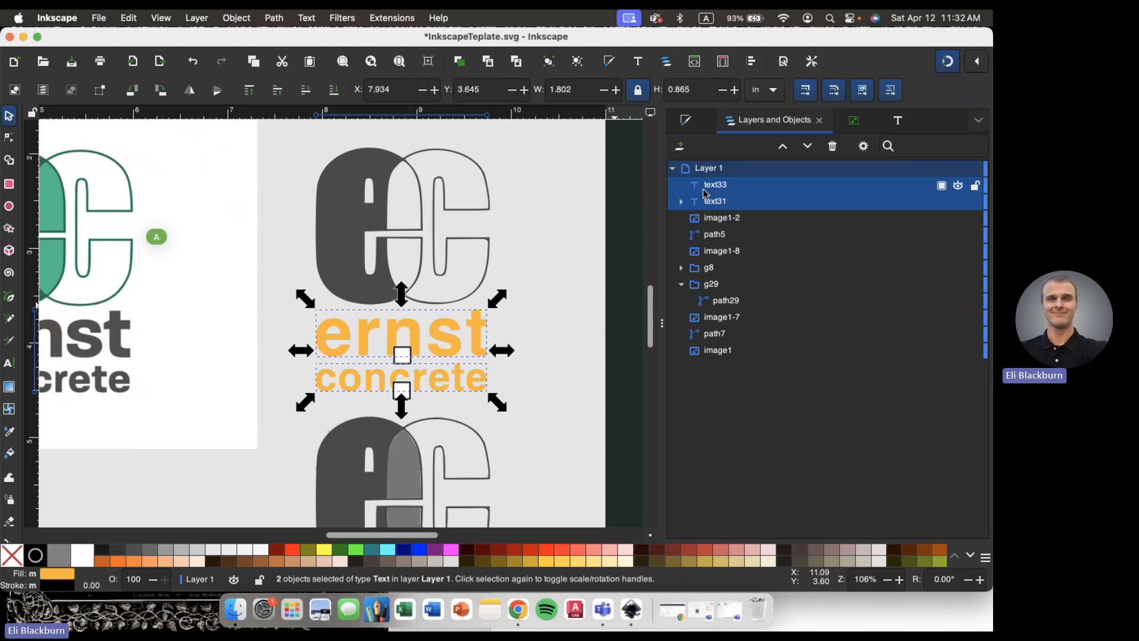
left_click_drag(698, 203, 719, 293)
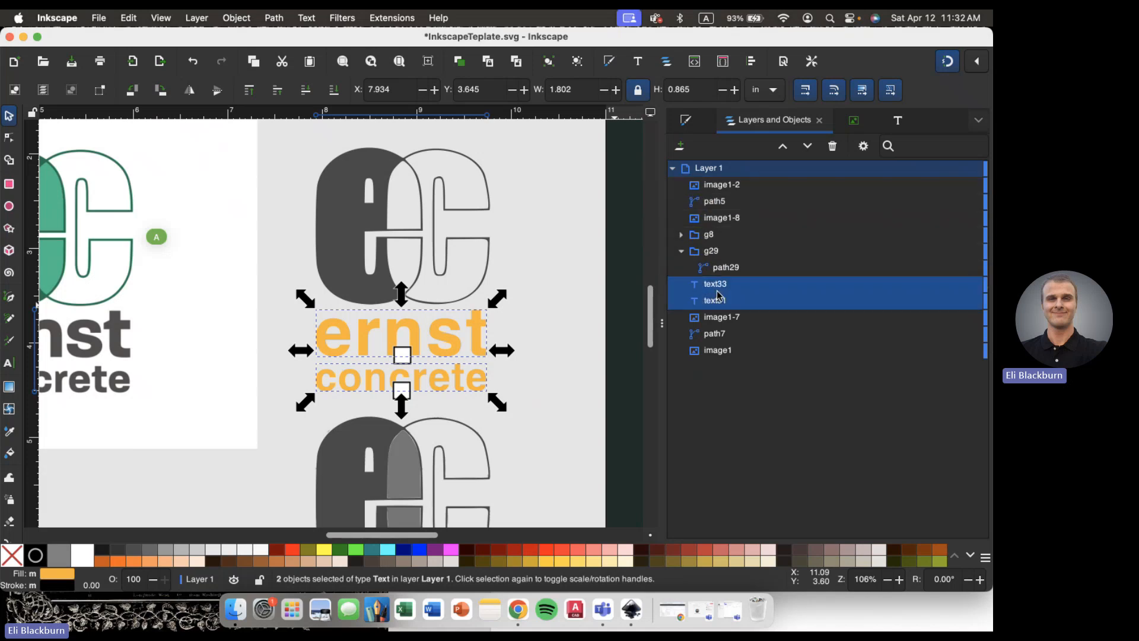
- Test the grouping by moving the upper ec mark sideways, and undo that move
left_click(726, 268)
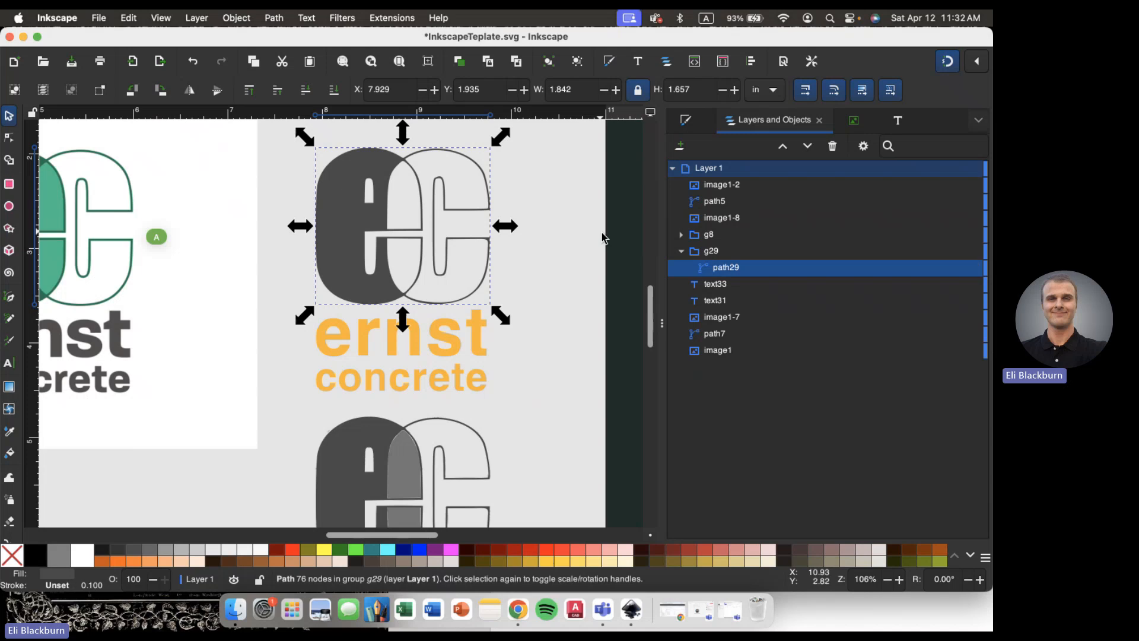
left_click(591, 191)
left_click_drag(354, 241, 395, 237)
left_click(310, 261)
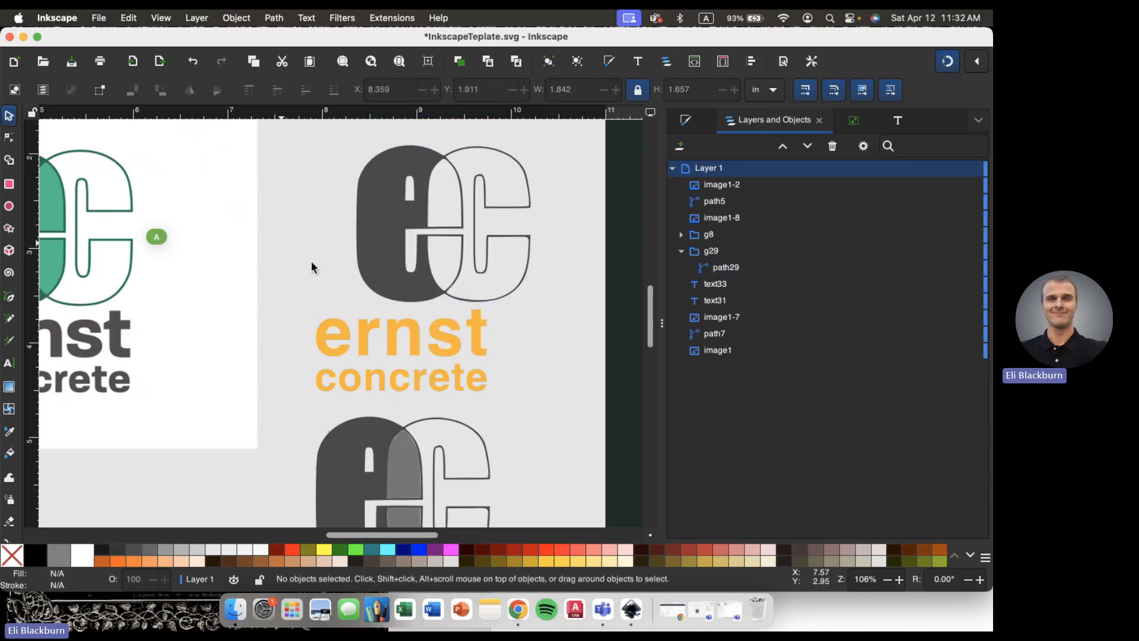
left_click(193, 61)
- Try to place text33 and text31 together inside group g29
left_click(720, 268)
left_click(715, 284)
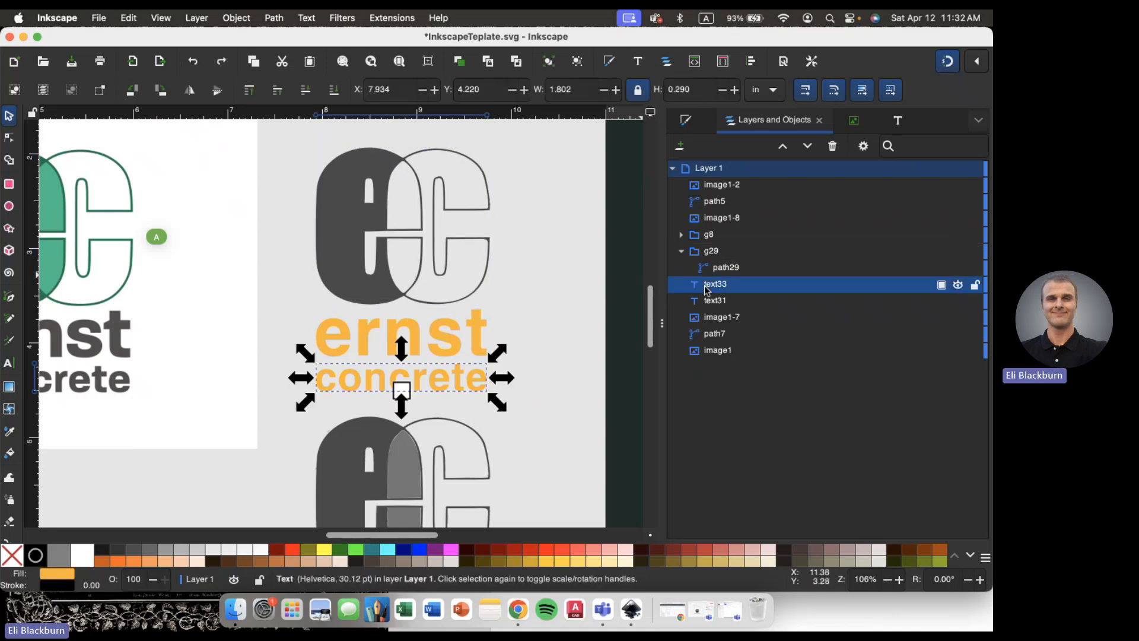
left_click(716, 301, "shift")
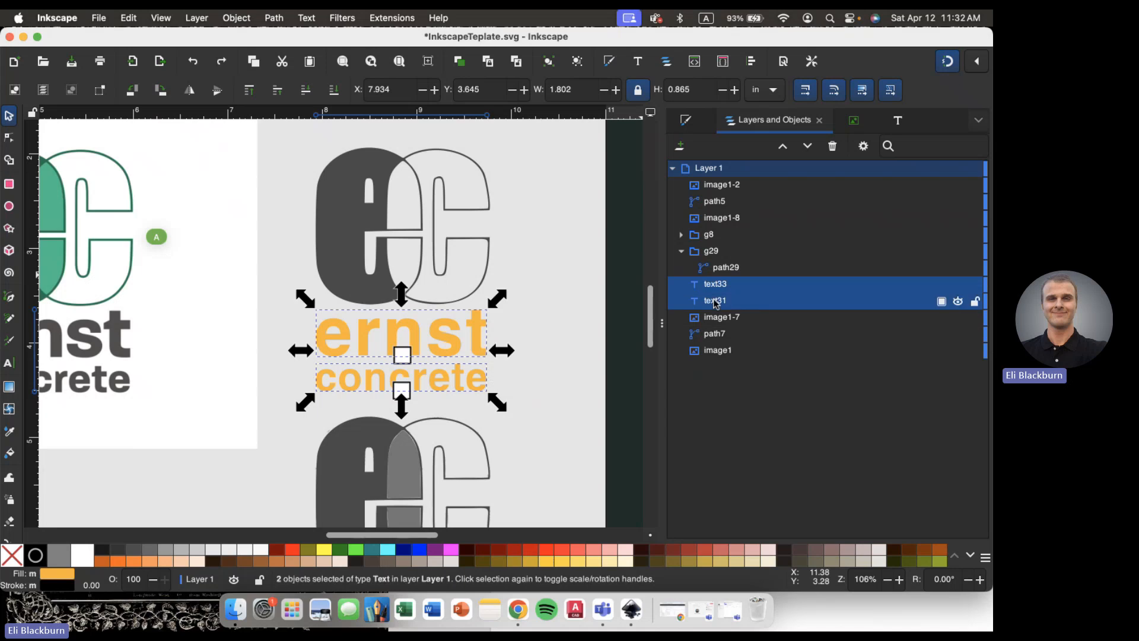
left_click_drag(705, 285, 714, 259)
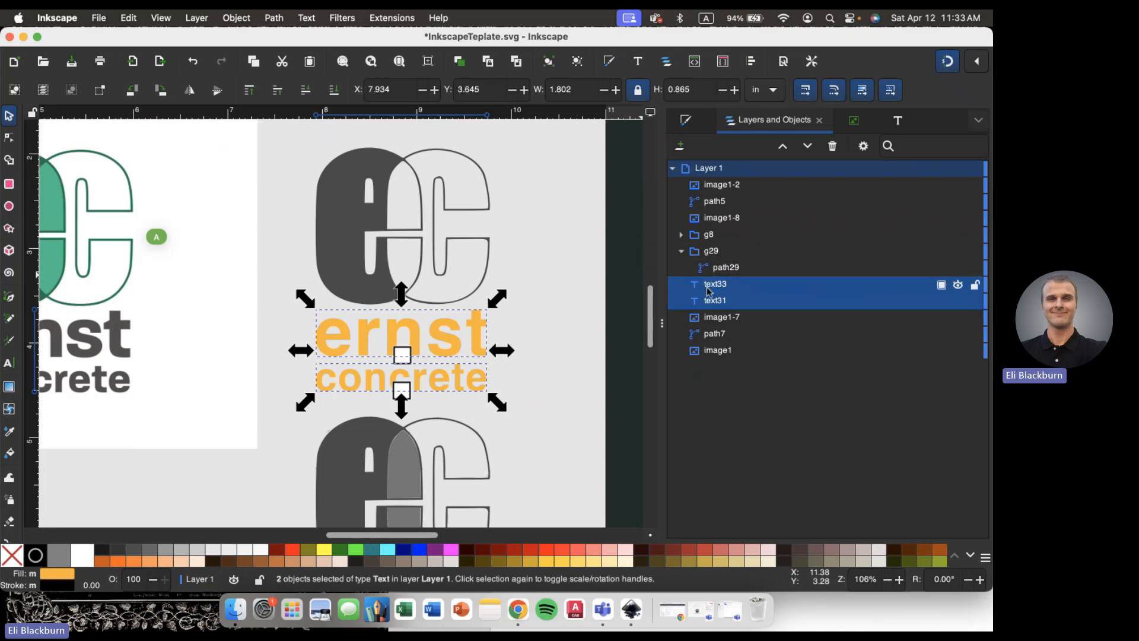
left_click(710, 252)
left_click(712, 284)
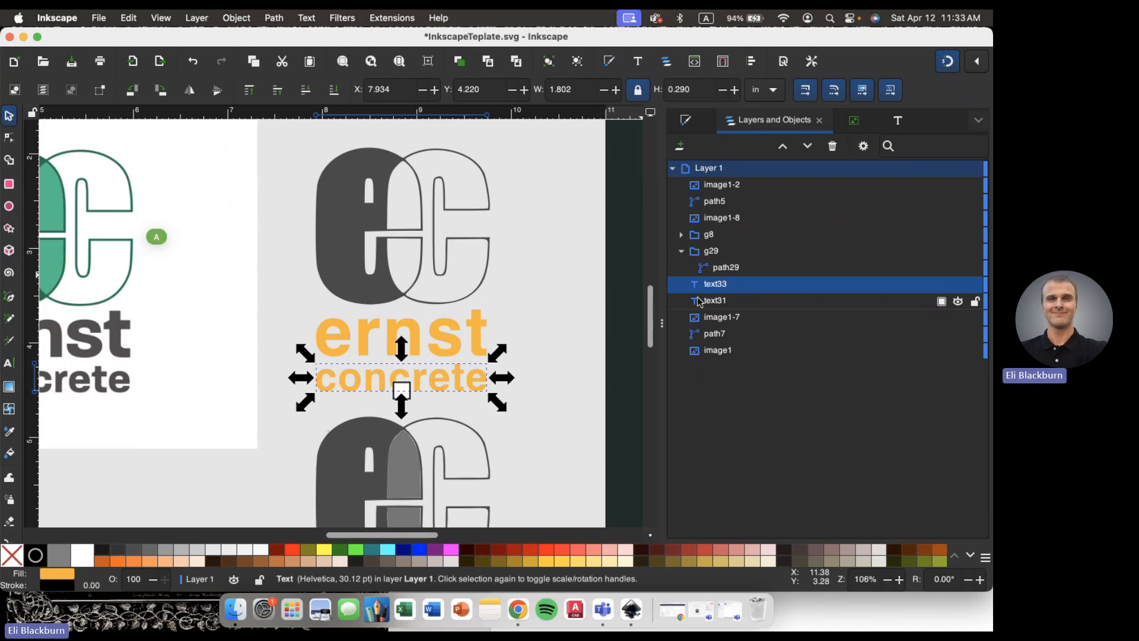
left_click(700, 301, "shift")
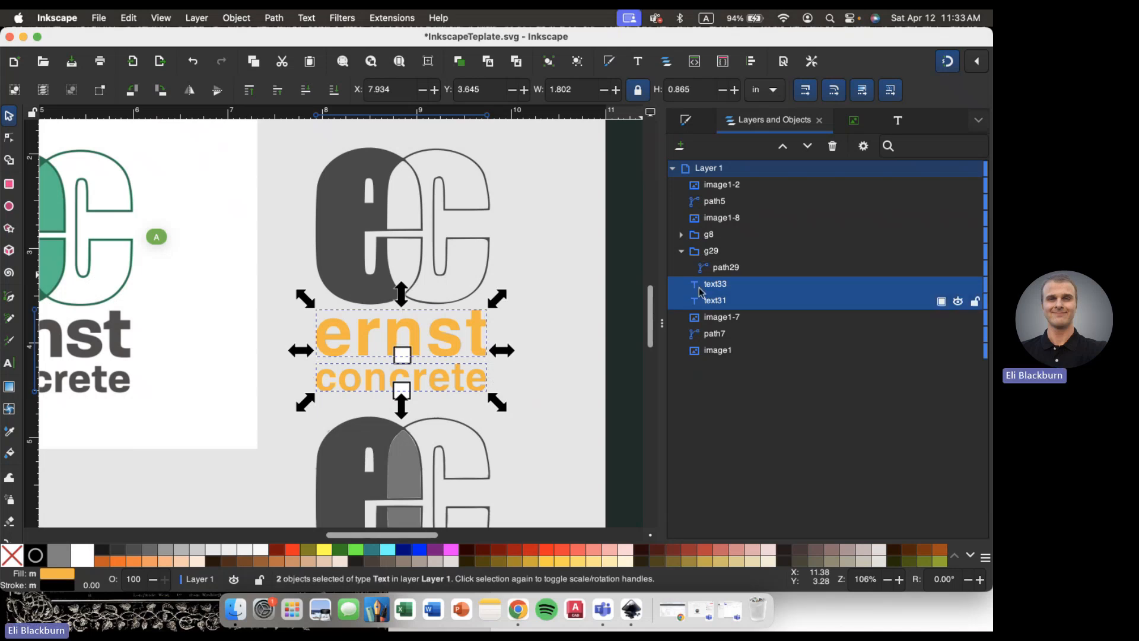
left_click_drag(698, 289, 707, 258)
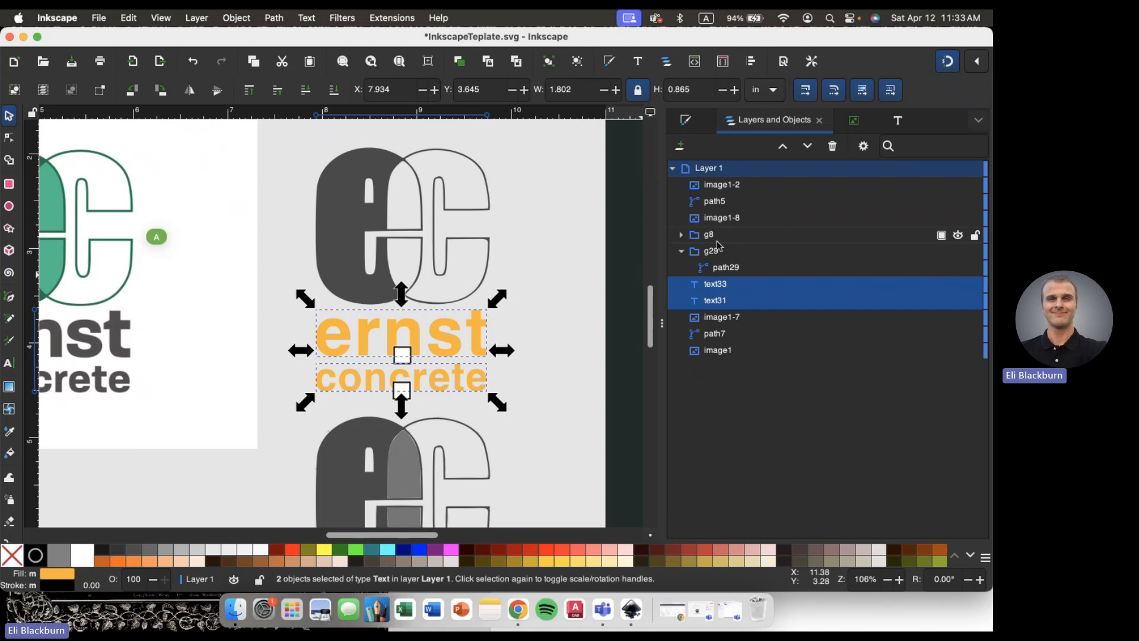
left_click(704, 286)
left_click(703, 298)
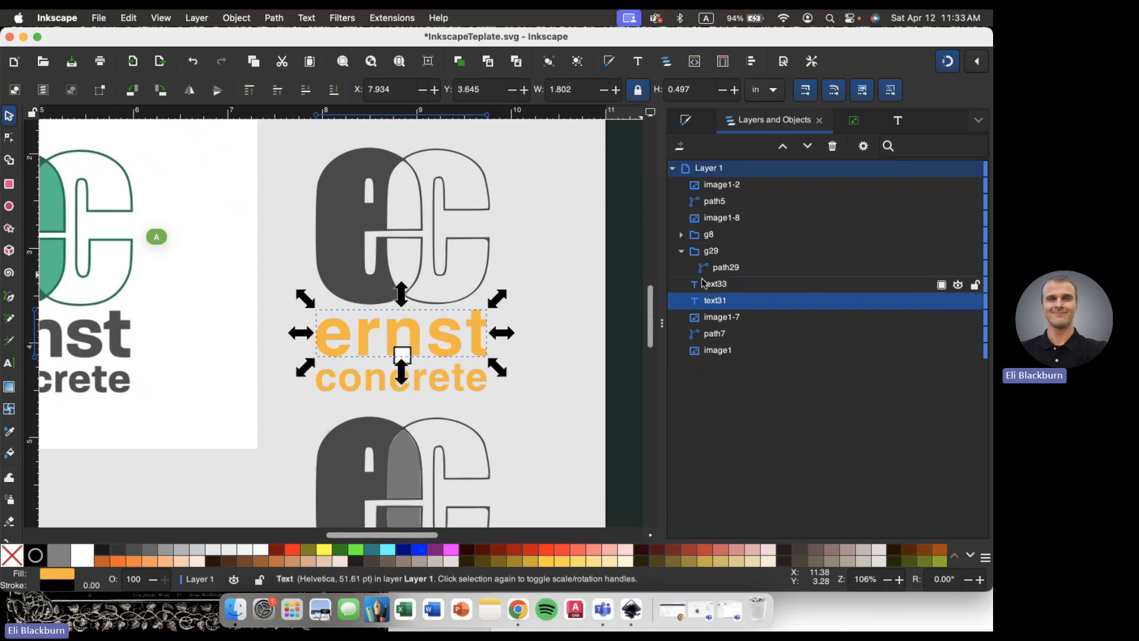
left_click(704, 285)
left_click(705, 300, "shift")
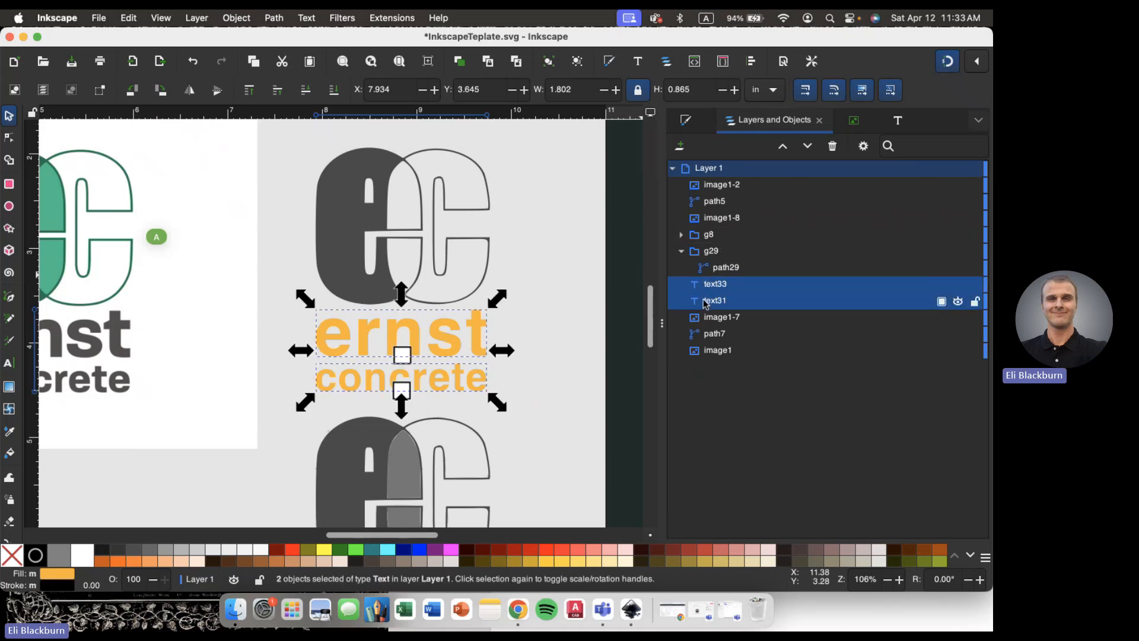
left_click_drag(708, 278, 716, 259)
left_click(706, 238)
- Put text33 and text31 inside group g29 above path29, and move the whole logo group to X 8.556, Y 1.804 in
left_click(709, 284)
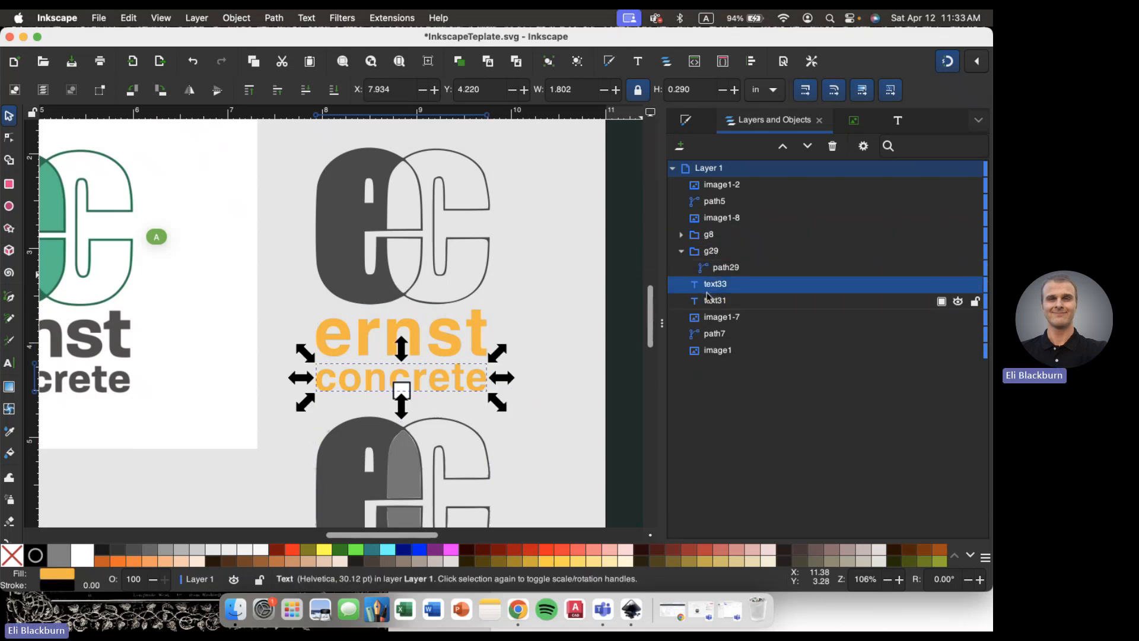
left_click(707, 301, "shift")
left_click_drag(697, 288, 706, 252)
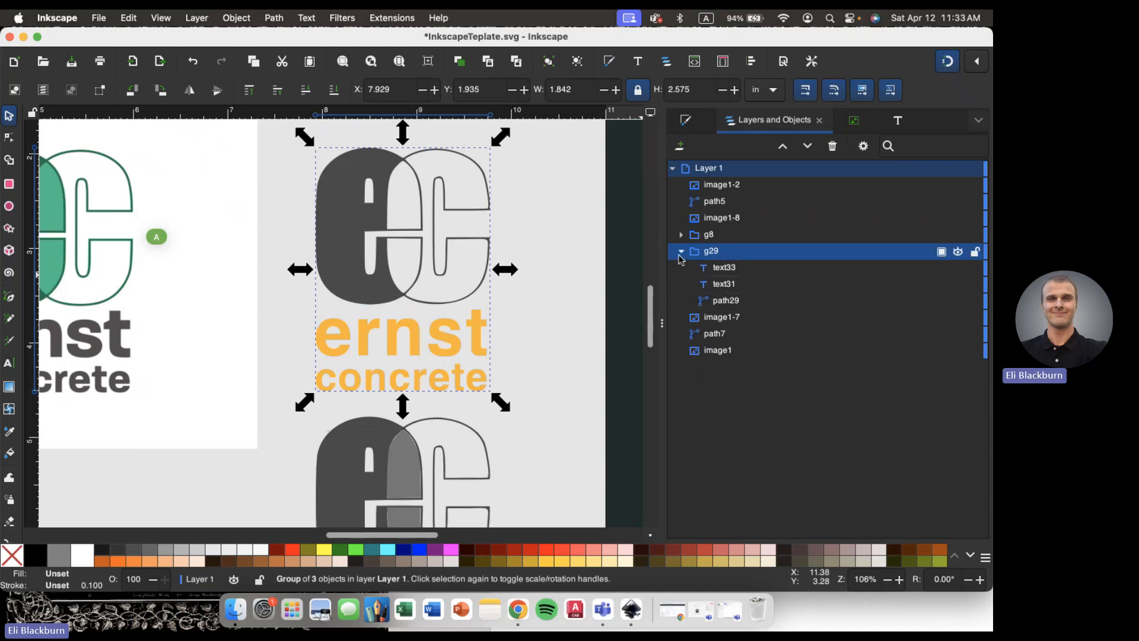
left_click(564, 277)
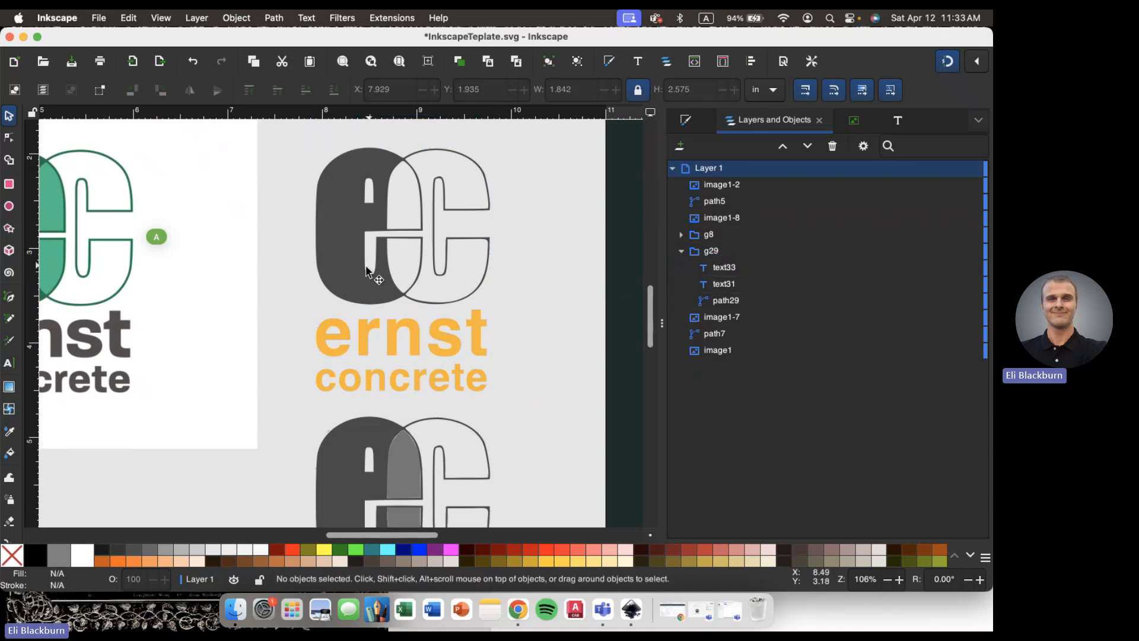
left_click_drag(333, 260, 428, 257)
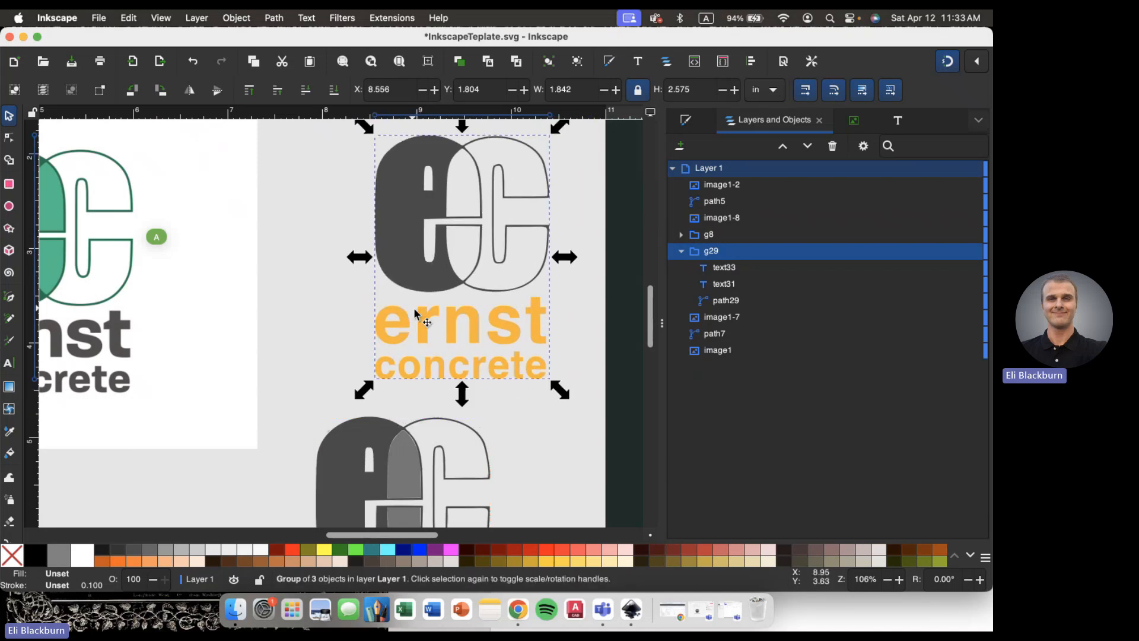
- Give the whole ernst concrete logo group a flat orange fill, fcb320ff
scroll(427, 285, "right", 3)
scroll(427, 285, "up", 2)
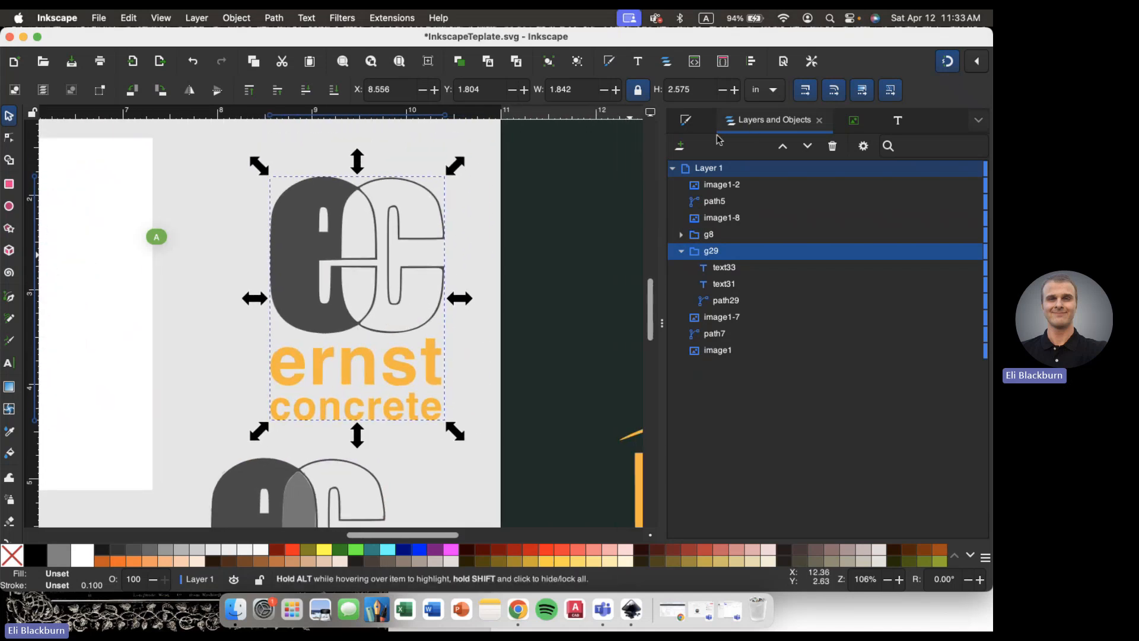
left_click(695, 126)
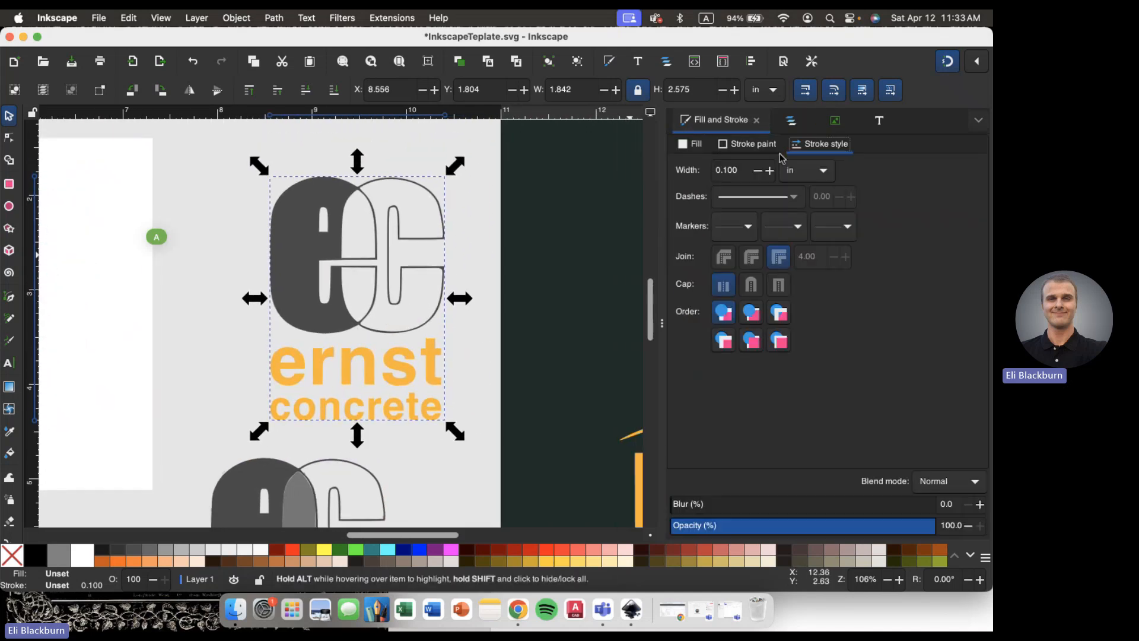
left_click(698, 145)
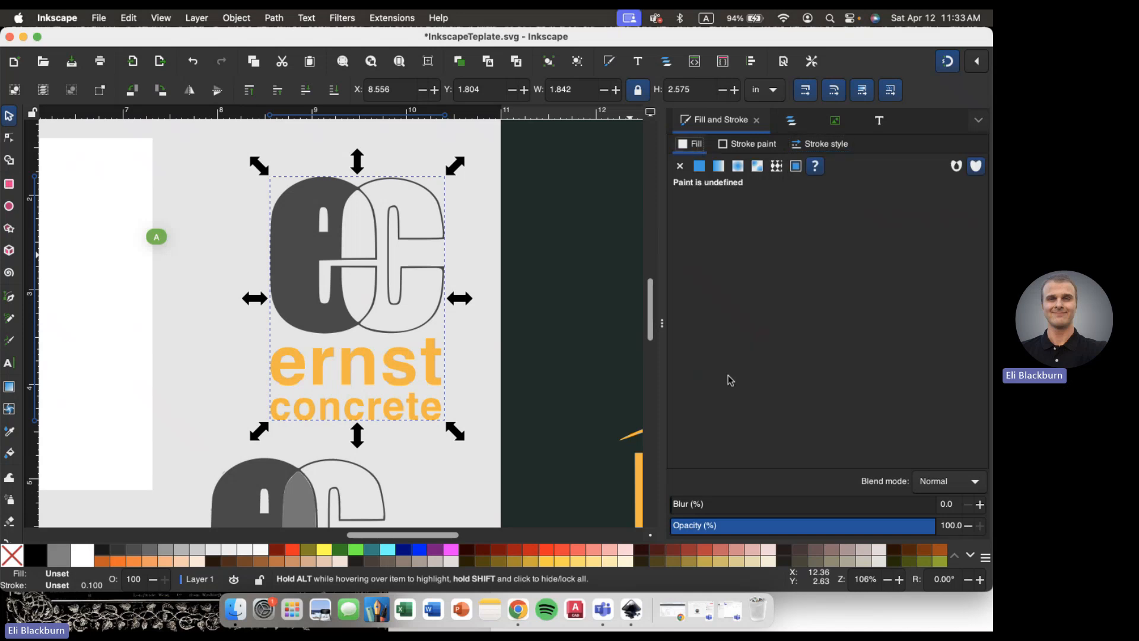
left_click(699, 167)
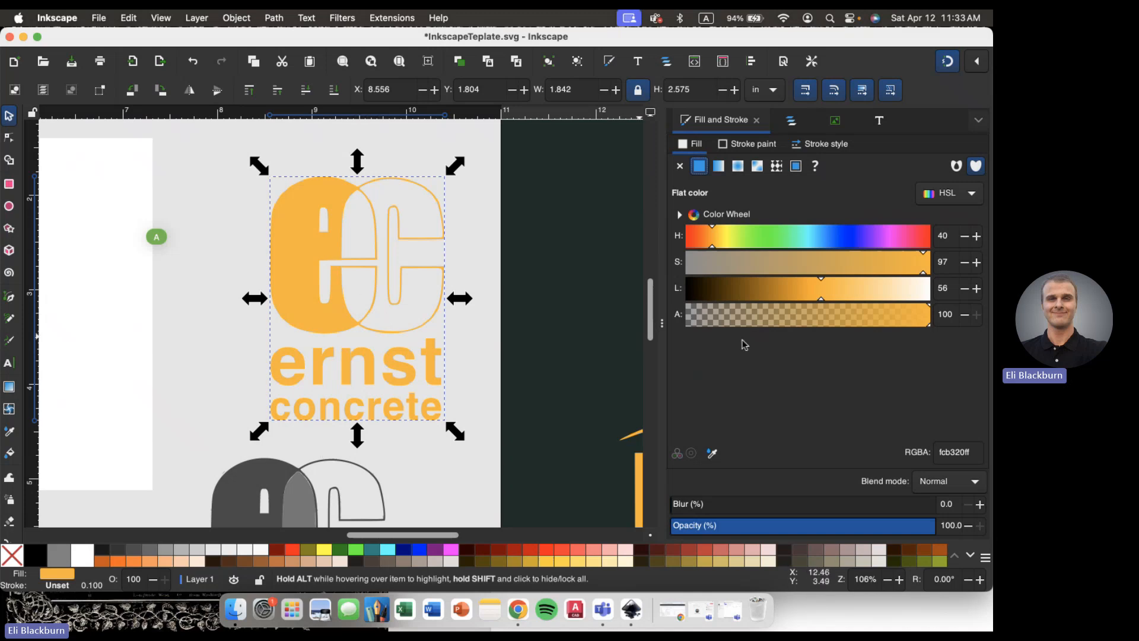
- Move the orange logo group onto the dark artwork beside the orange BGE logo, at X 16.970, Y 7.553 in
scroll(185, 237, "right", 5)
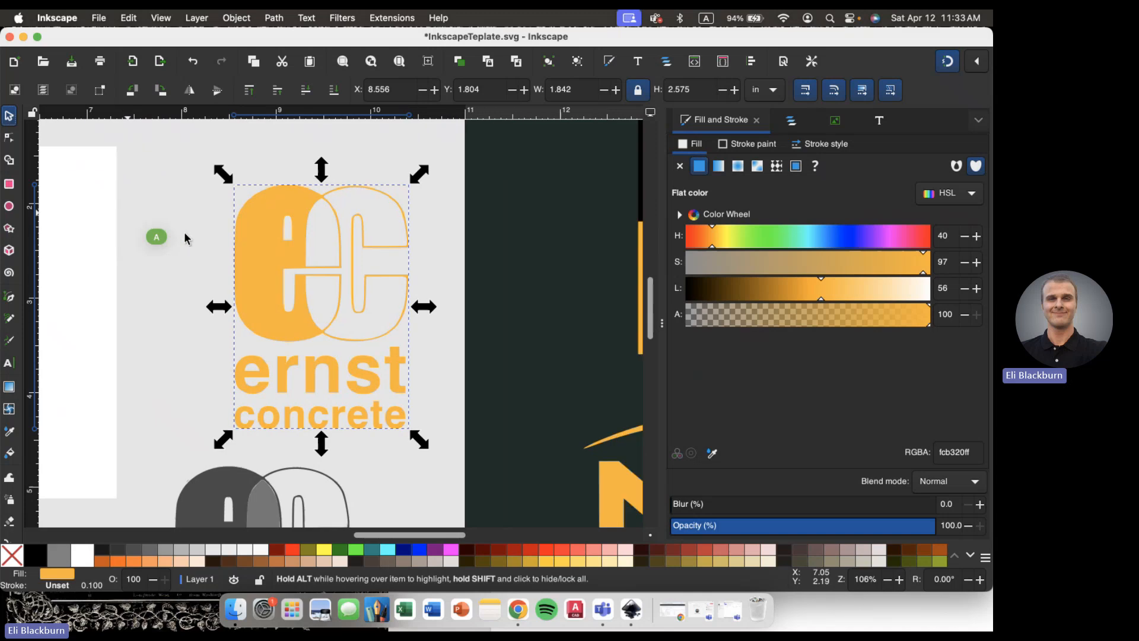
scroll(185, 237, "down", 2)
scroll(185, 235, "down", 4)
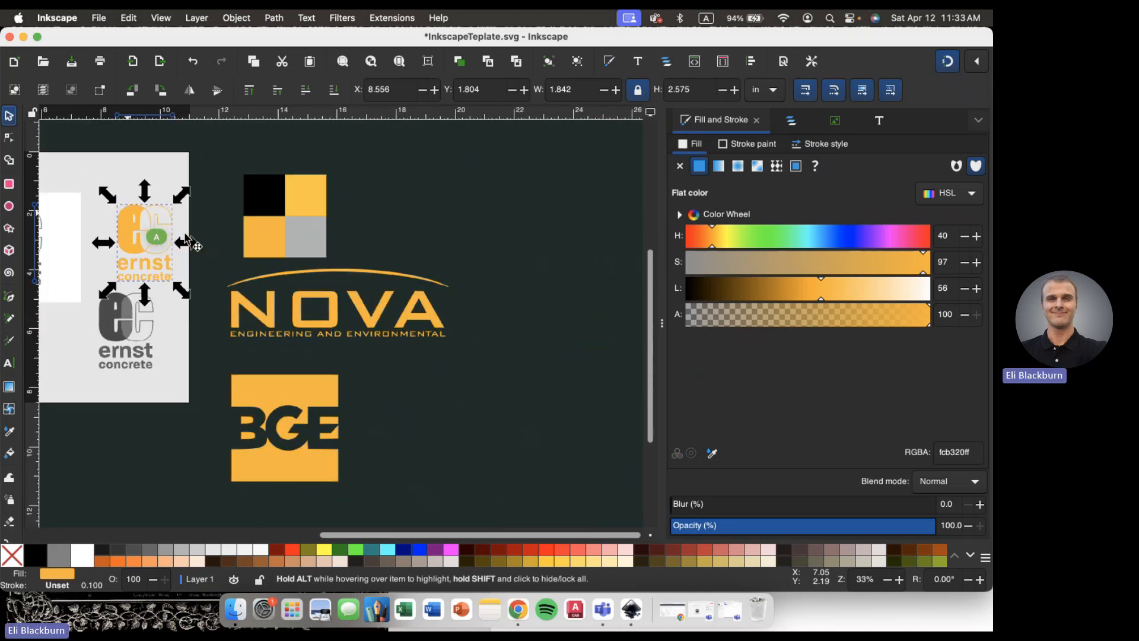
left_click_drag(131, 231, 407, 452)
left_click(478, 466)
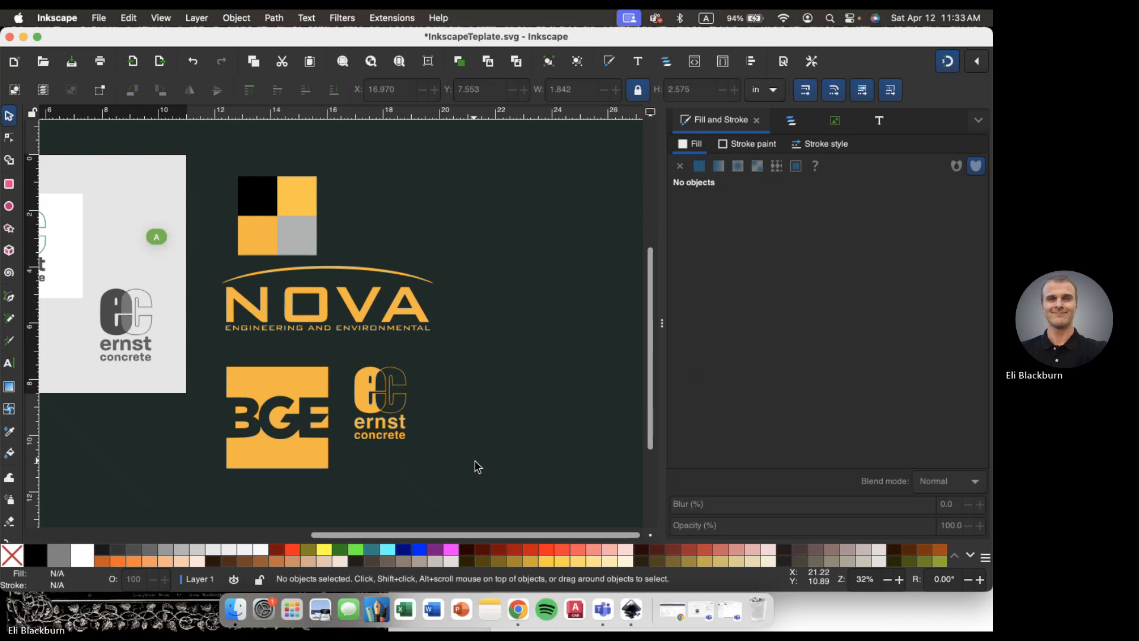
- Enlarge the orange ernst concrete logo proportionally to 2.590 in wide and 3.621 in high, matching the BGE logo's height
scroll(478, 466, "down", 3)
scroll(478, 466, "up", 2)
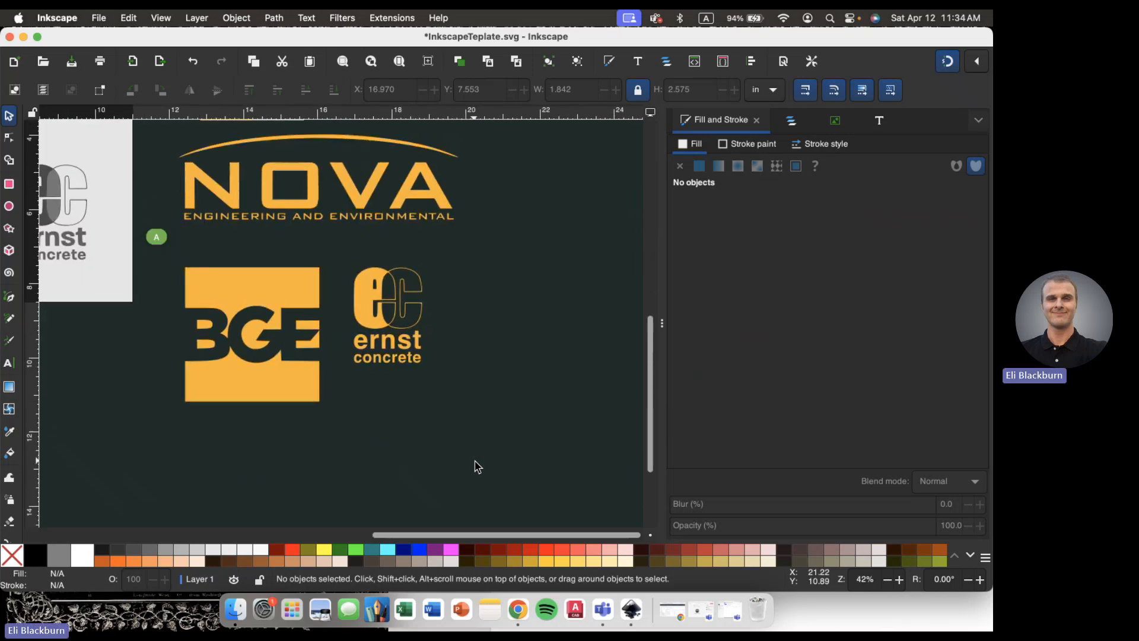
scroll(478, 466, "up", 1)
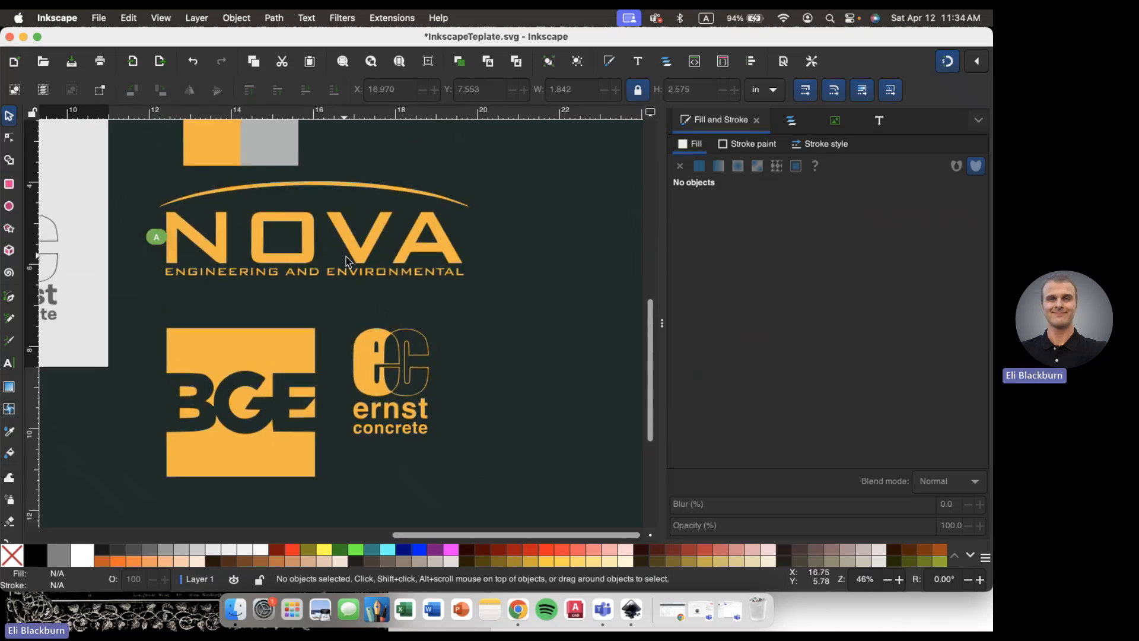
left_click(373, 392)
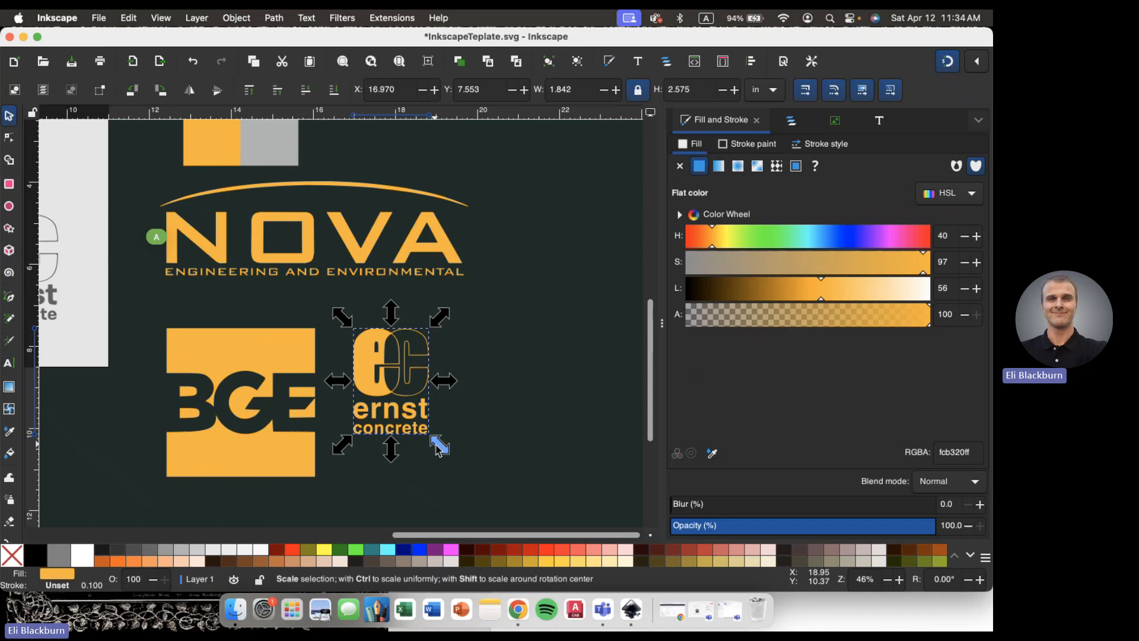
left_click_drag(440, 443, 473, 492)
left_click(499, 460)
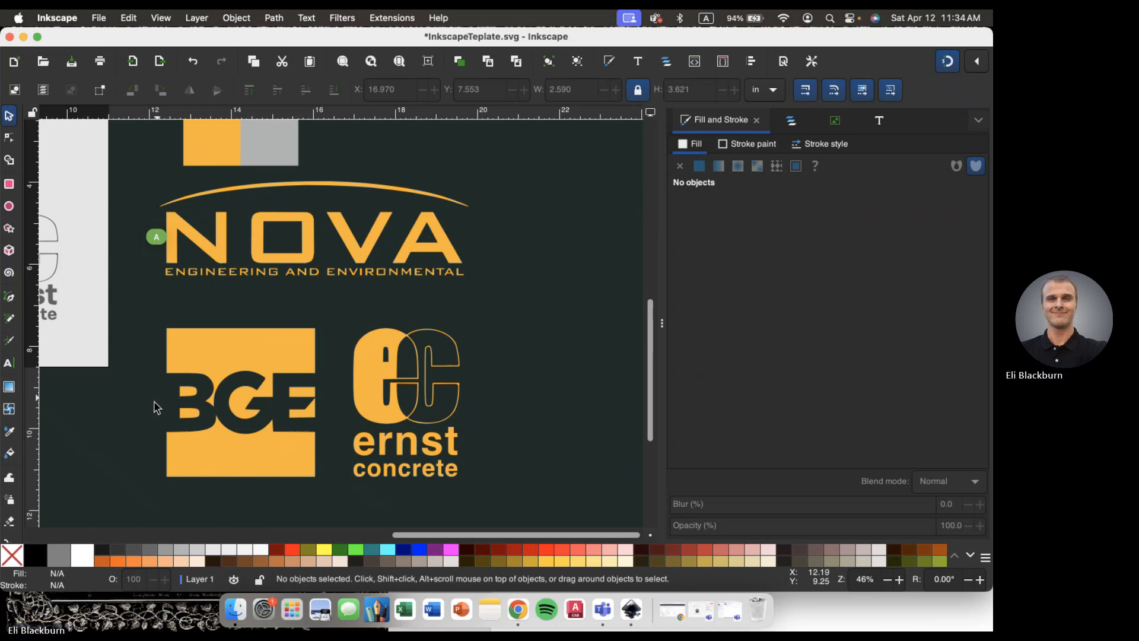
scroll(315, 451, "right", 2)
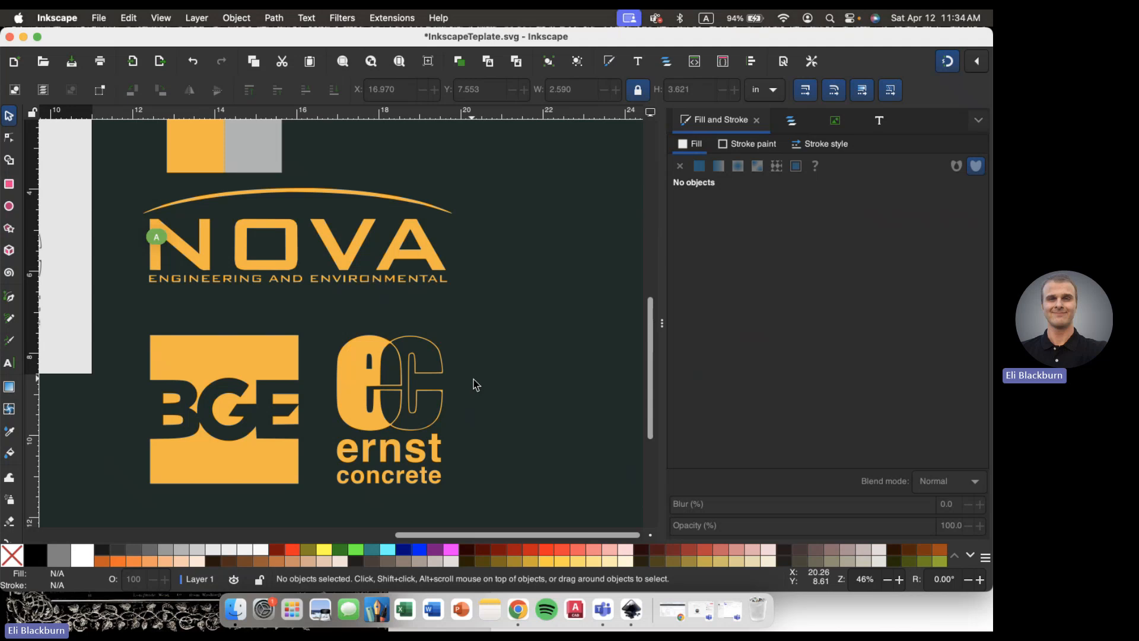
- Examine the original NOVA and BGE reference images beside the page against the dark background
scroll(427, 310, "left", 20)
scroll(427, 310, "up", 10)
scroll(428, 310, "left", 8)
scroll(427, 310, "down", 5)
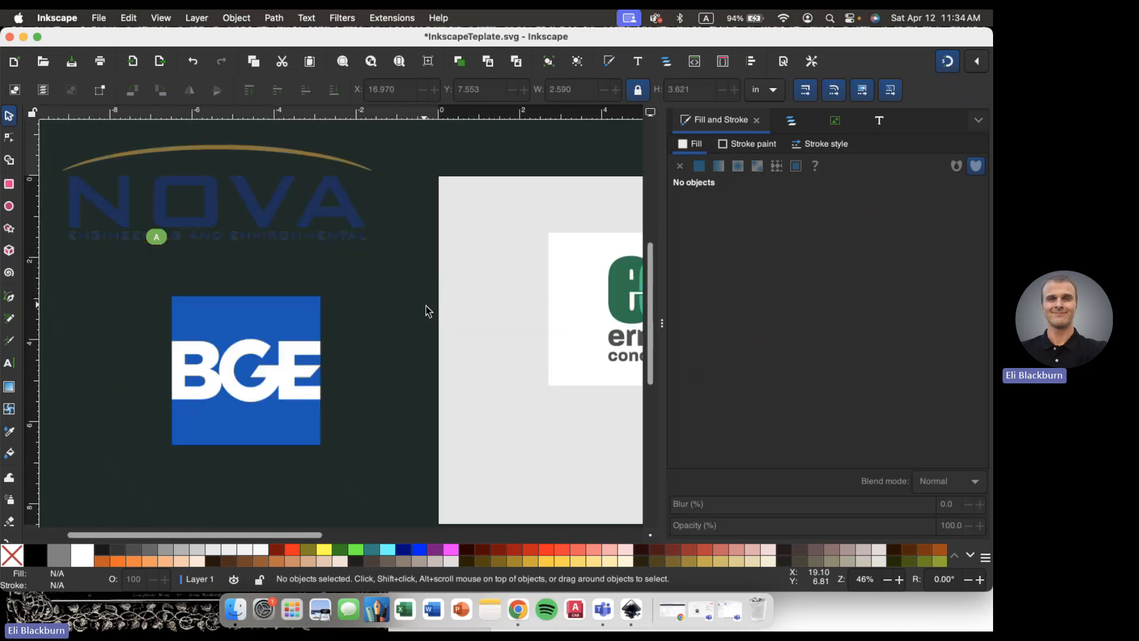
left_click(123, 226)
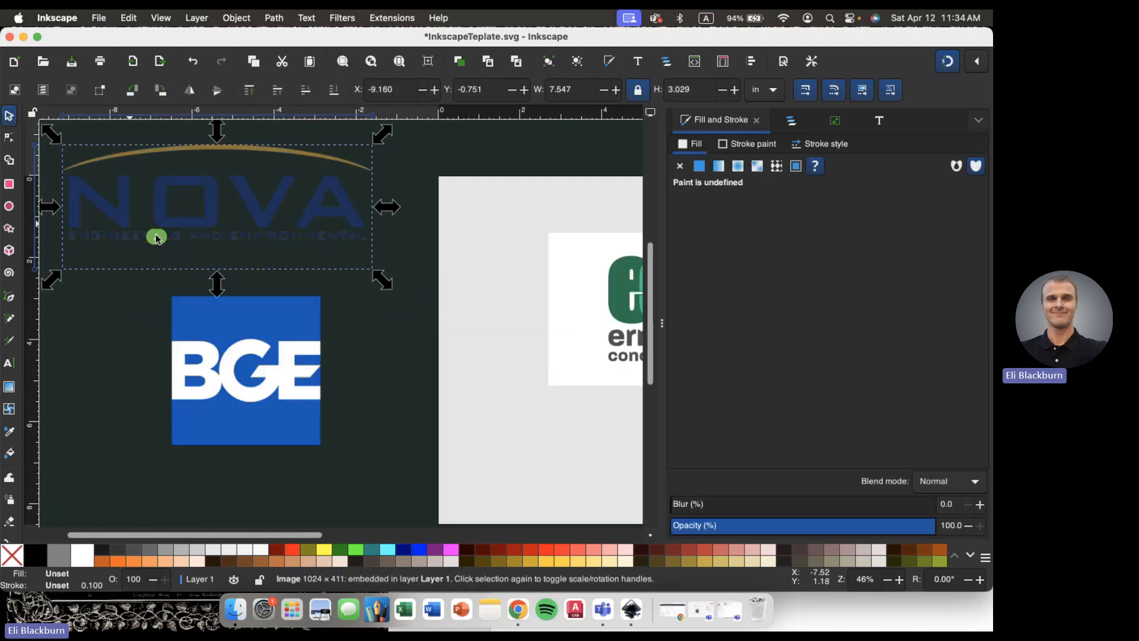
left_click(122, 318)
scroll(181, 184, "up", 2)
scroll(181, 183, "right", 1)
scroll(183, 193, "left", 3)
scroll(184, 192, "up", 1)
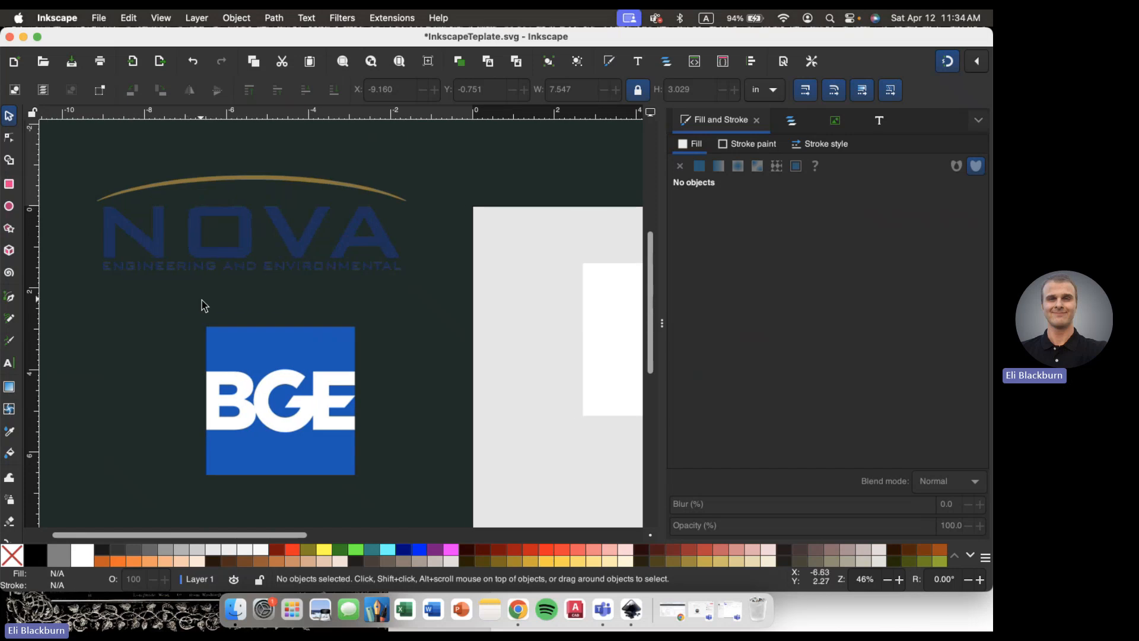
- Compare the ernst concrete reference logo on the page with the orange NOVA, BGE and ernst concrete logos beside it
scroll(204, 305, "right", 10)
scroll(204, 305, "down", 4)
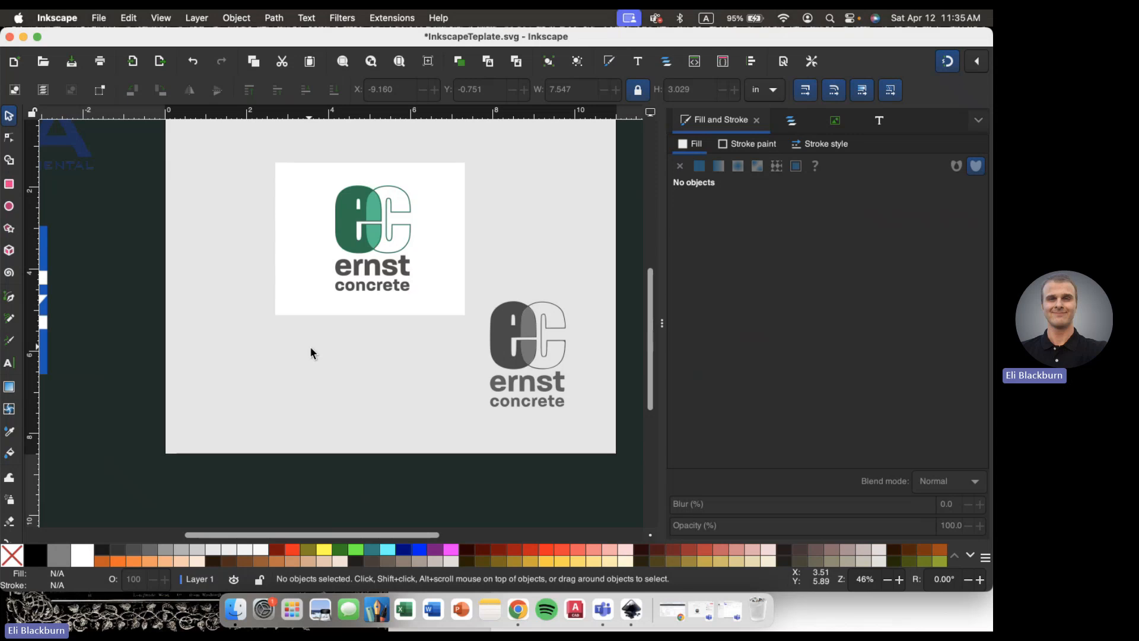
scroll(309, 353, "right", 10)
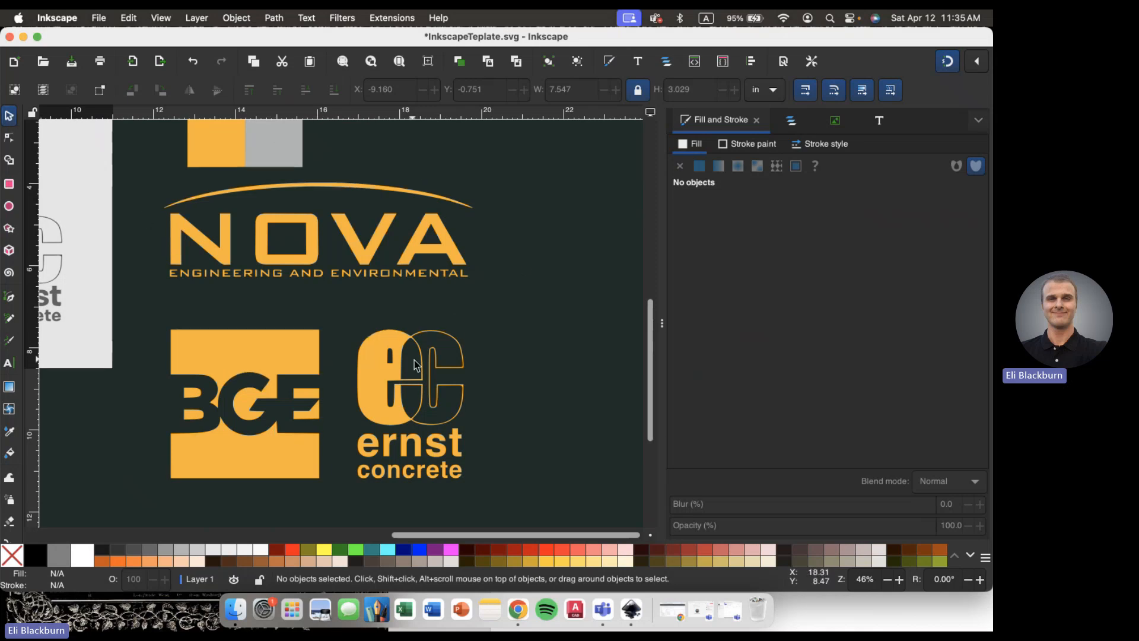
scroll(415, 365, "up", 4)
scroll(415, 365, "left", 2)
scroll(414, 361, "left", 10)
scroll(414, 360, "up", 2)
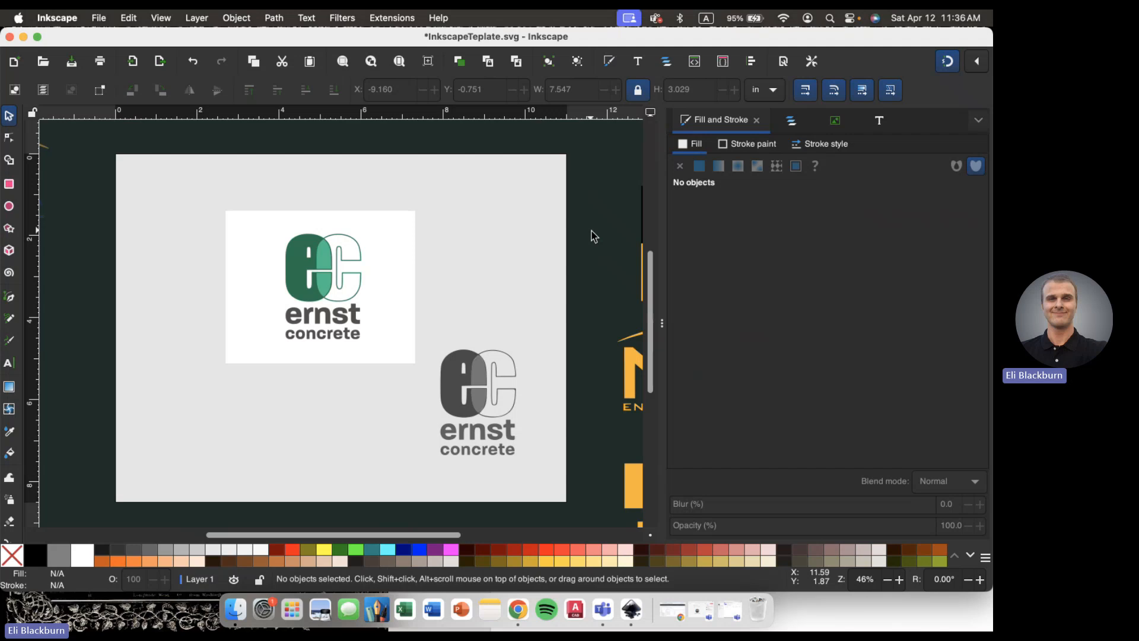
- Switch to Chrome and view the Kennesaw State University Branding page from its heading through the Brand Identity Reference Guide introduction
left_click(518, 618)
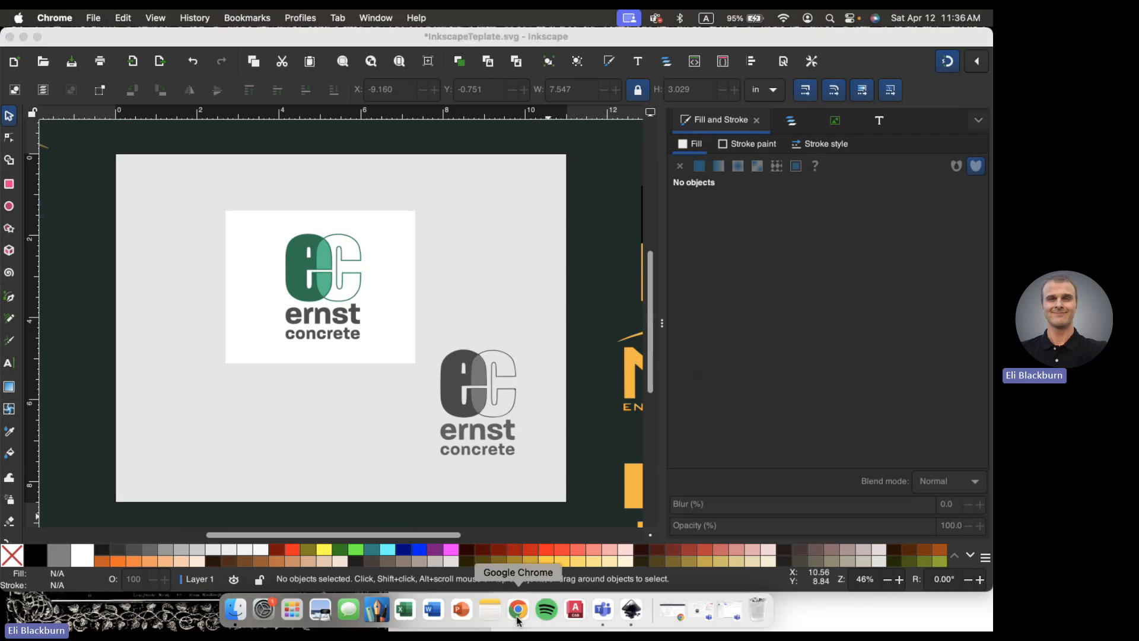
left_click(191, 59)
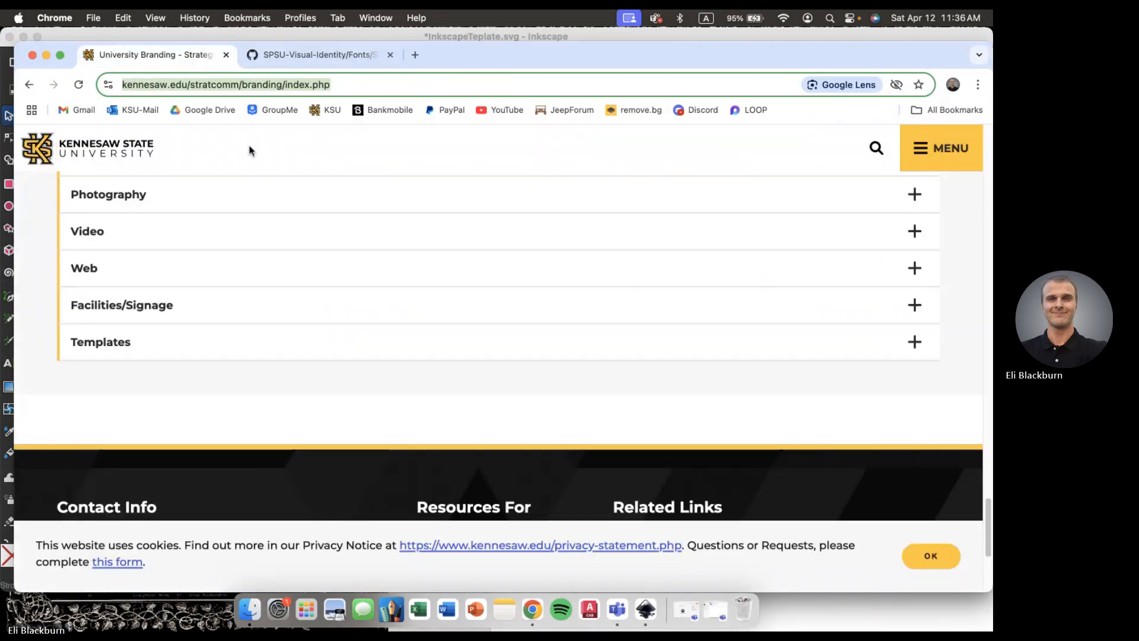
left_click(250, 153)
scroll(250, 159, "up", 20)
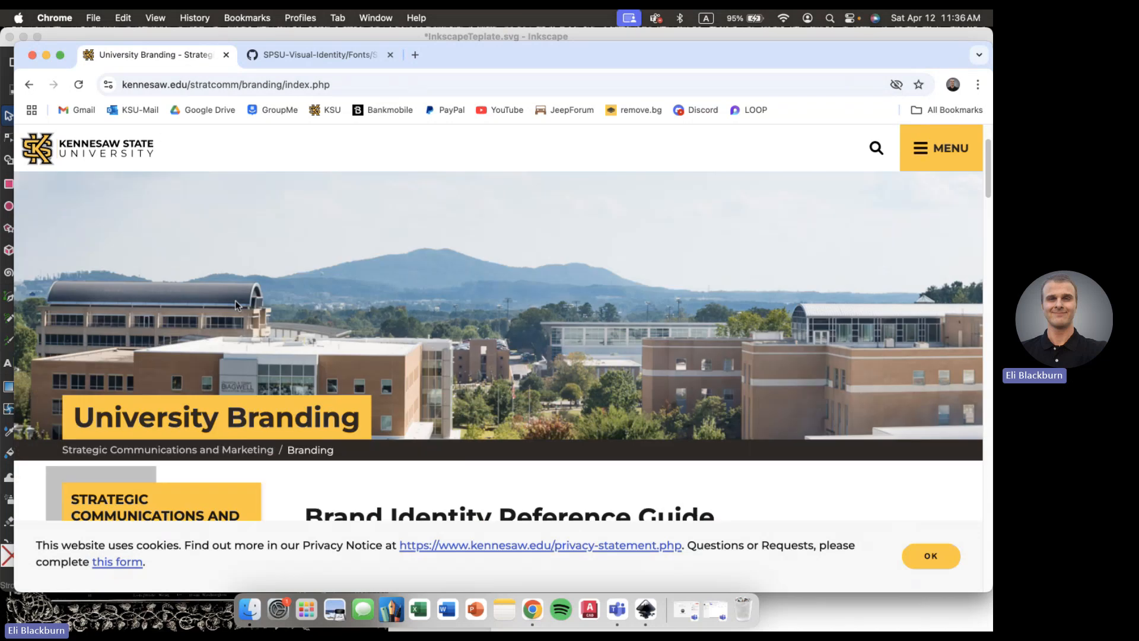
scroll(236, 304, "up", 2)
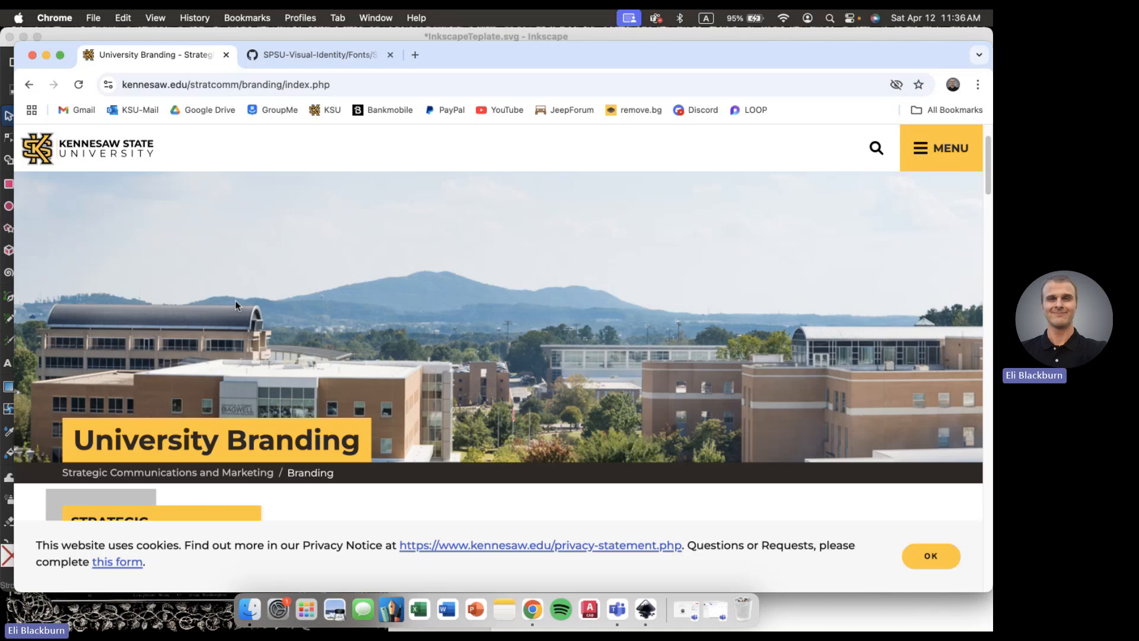
scroll(252, 297, "down", 2)
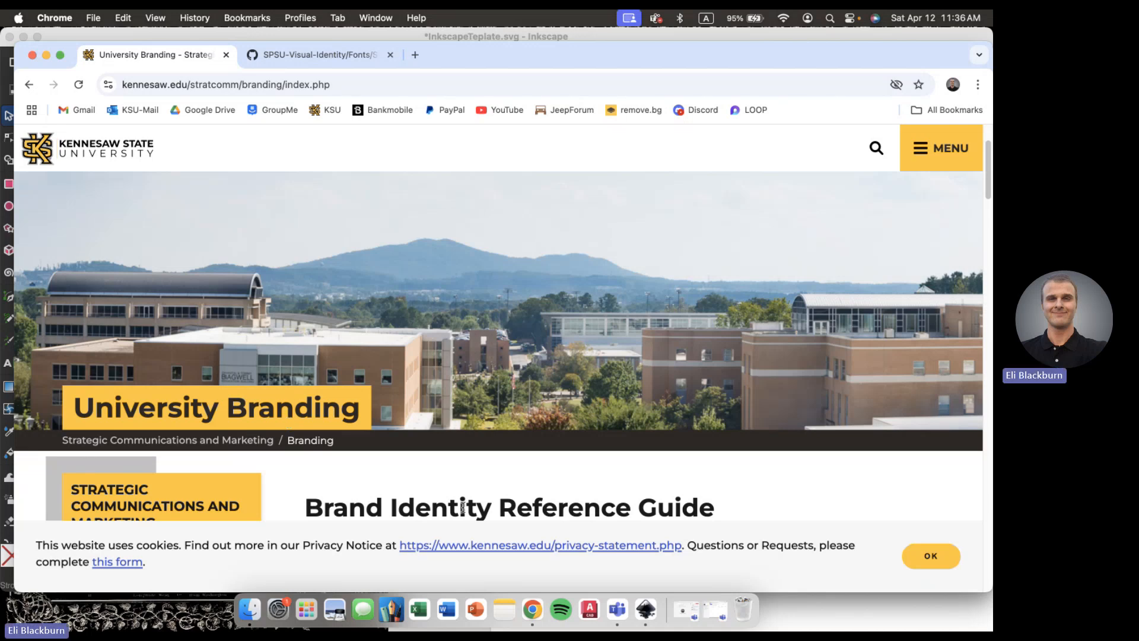
scroll(462, 486, "down", 3)
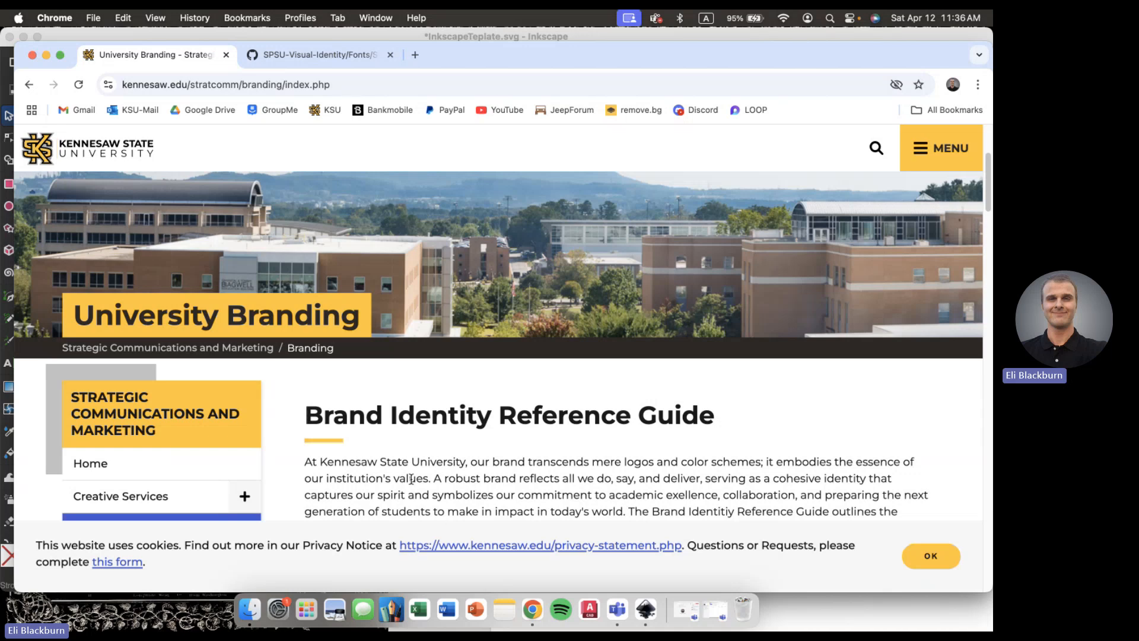
scroll(410, 478, "down", 10)
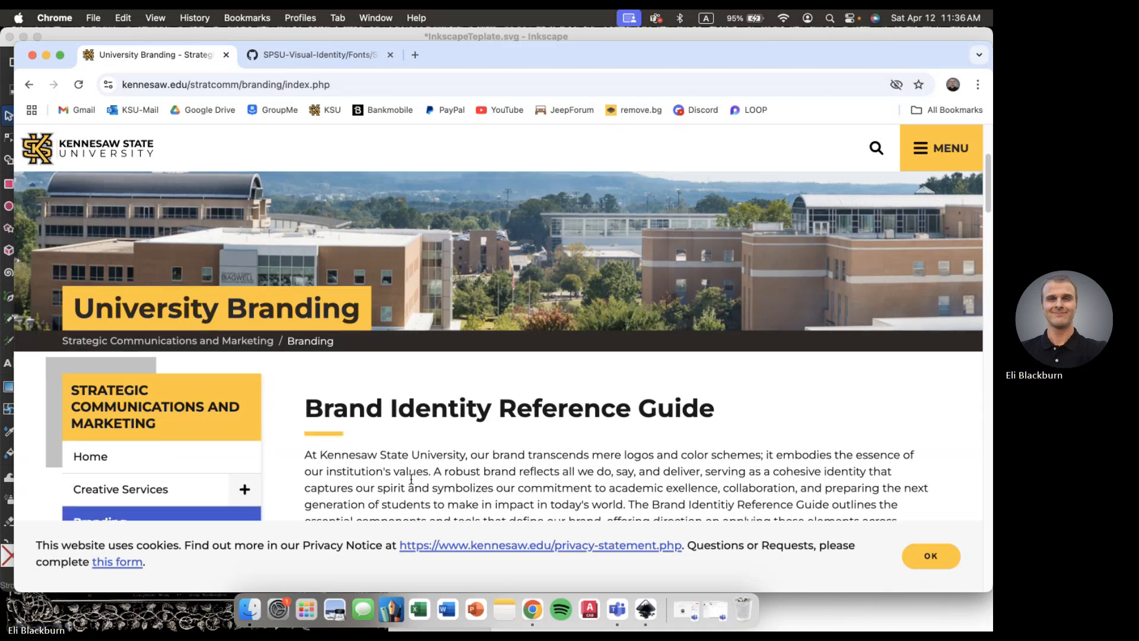
scroll(412, 483, "down", 5)
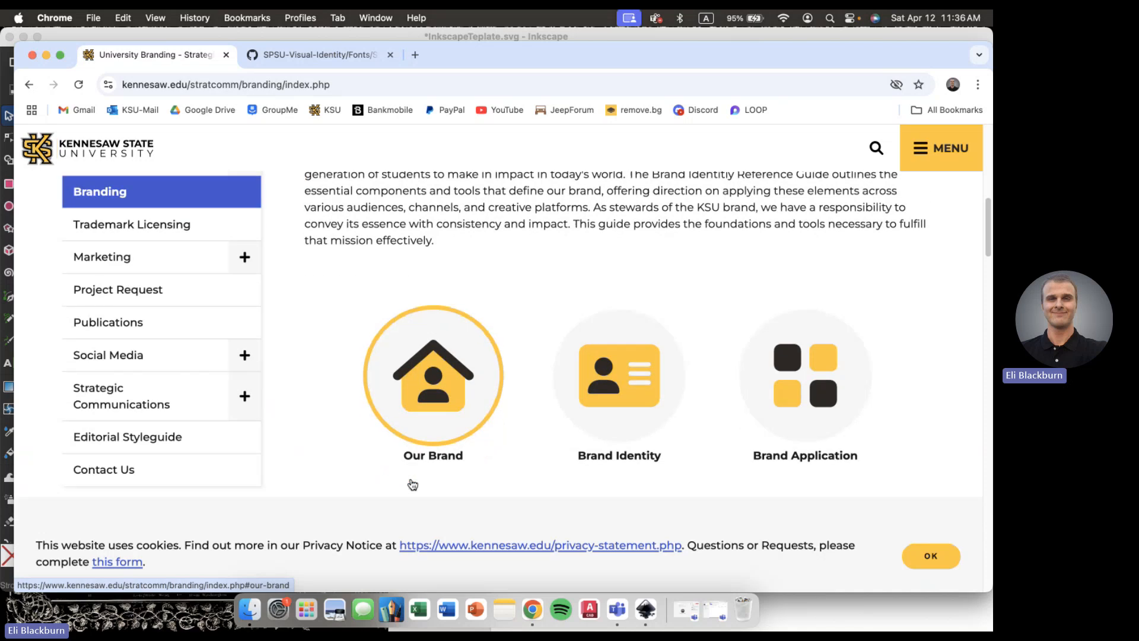
- Read through the Our Brand and Brand Identity sections of the branding guide as far as the list of logo topics
scroll(356, 452, "down", 3)
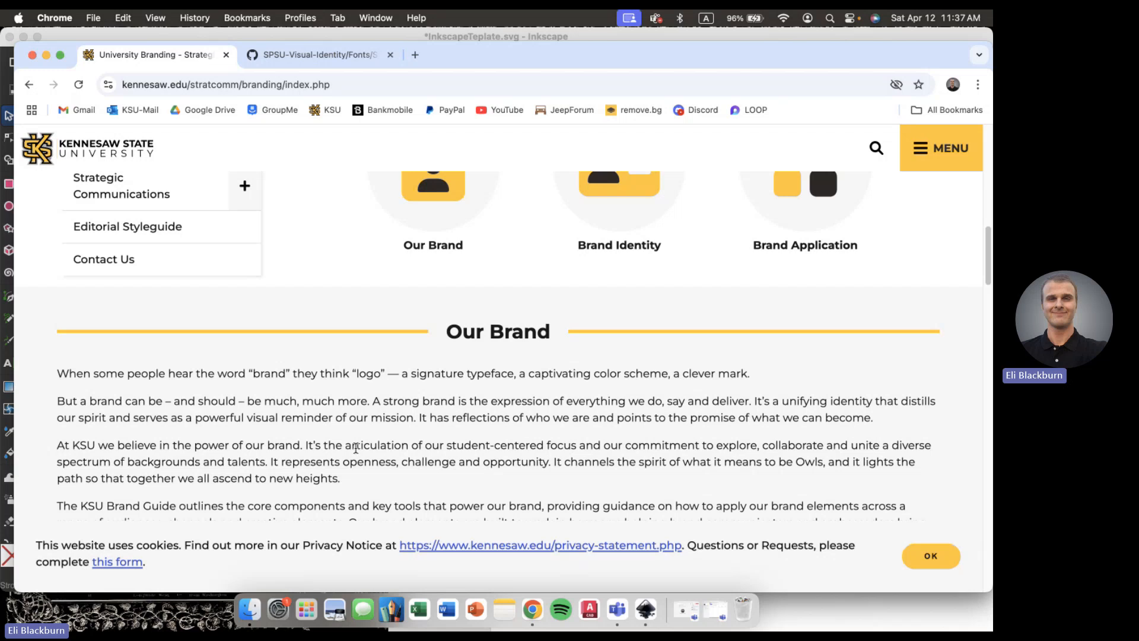
scroll(356, 447, "down", 4)
scroll(178, 308, "down", 1)
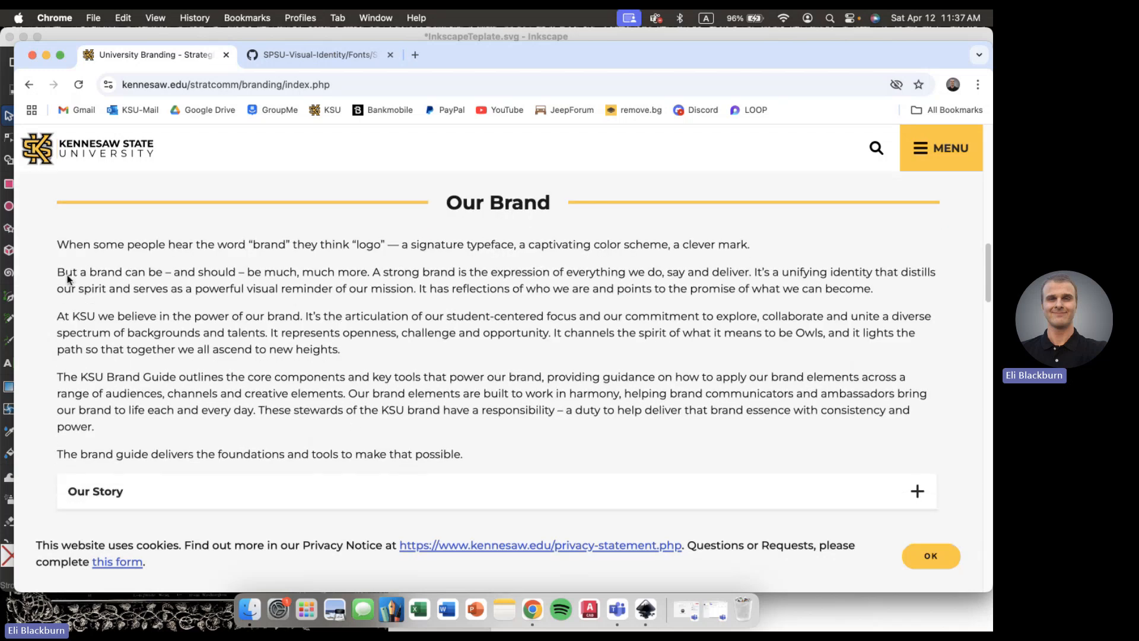
scroll(84, 475, "down", 4)
scroll(84, 386, "down", 2)
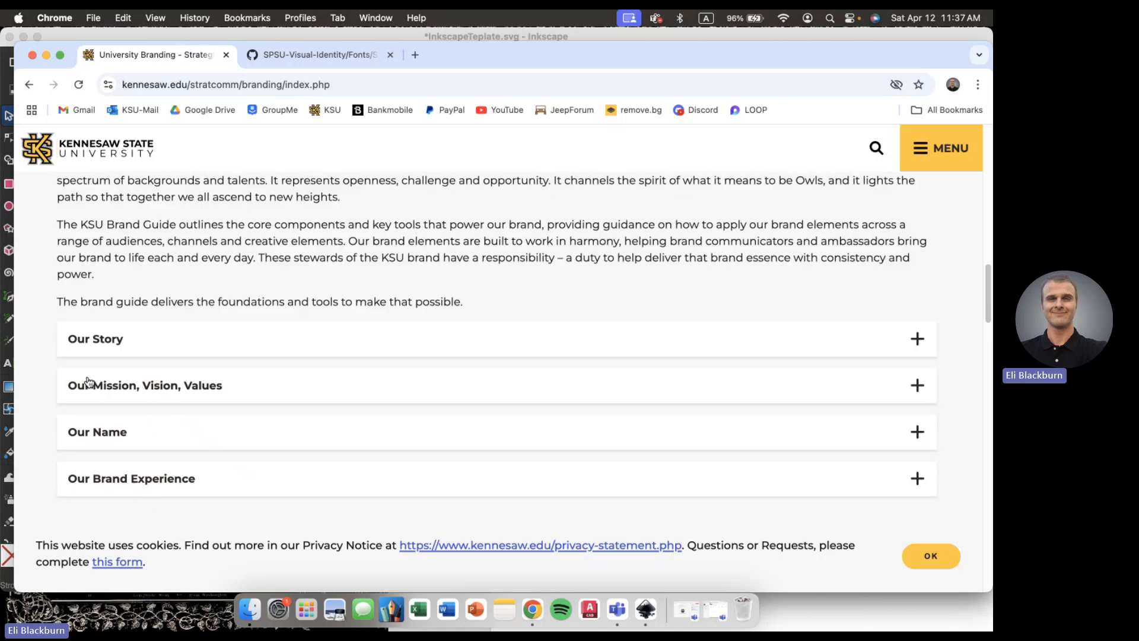
scroll(101, 384, "down", 2)
scroll(106, 386, "down", 3)
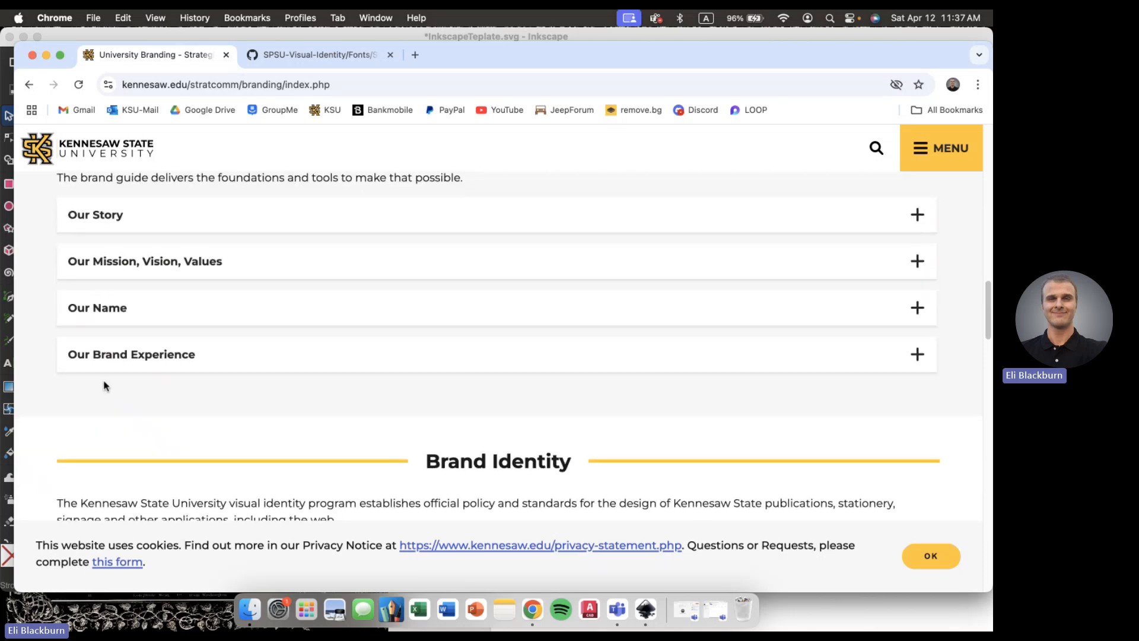
scroll(104, 385, "down", 11)
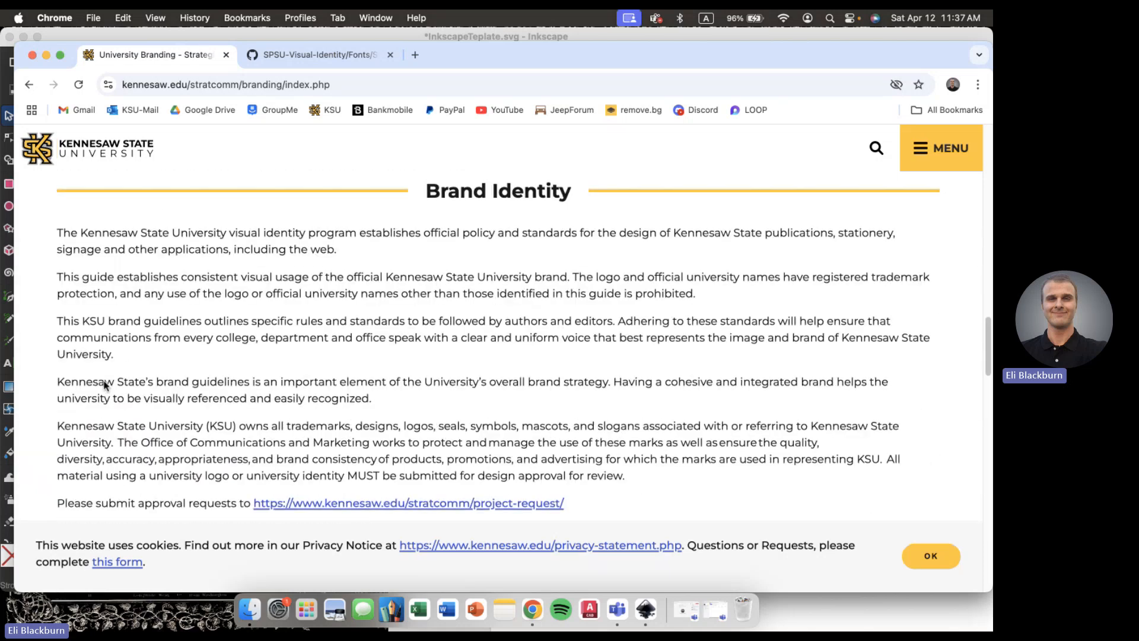
scroll(113, 403, "down", 12)
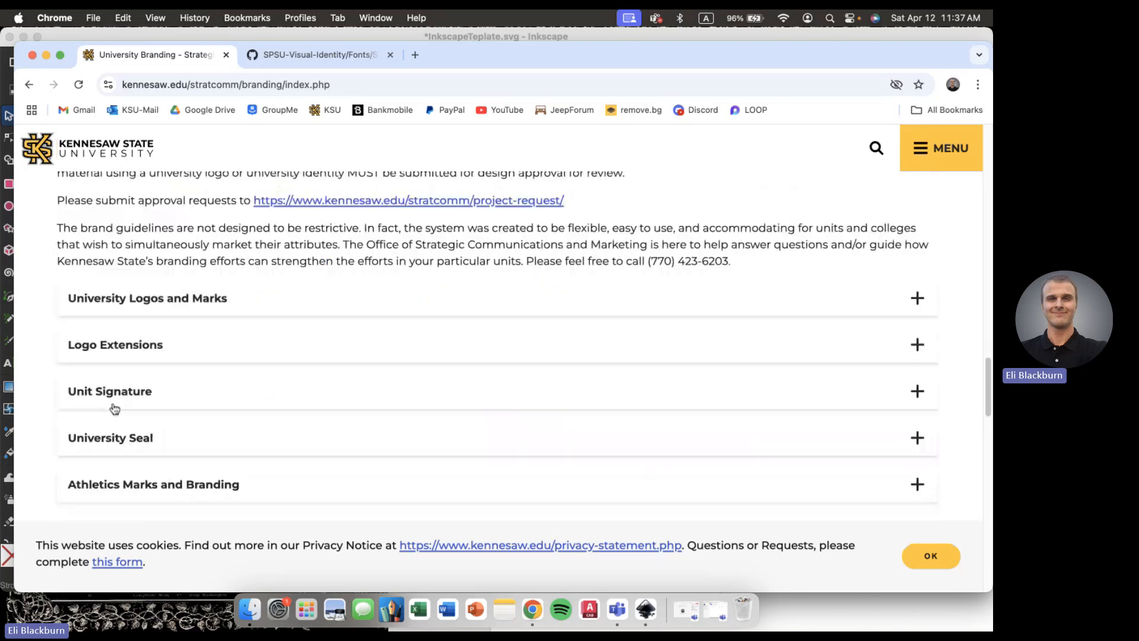
- Expand University Logos and Marks and examine the official university logo in its vertical and horizontal forms
left_click(160, 302)
scroll(173, 319, "down", 15)
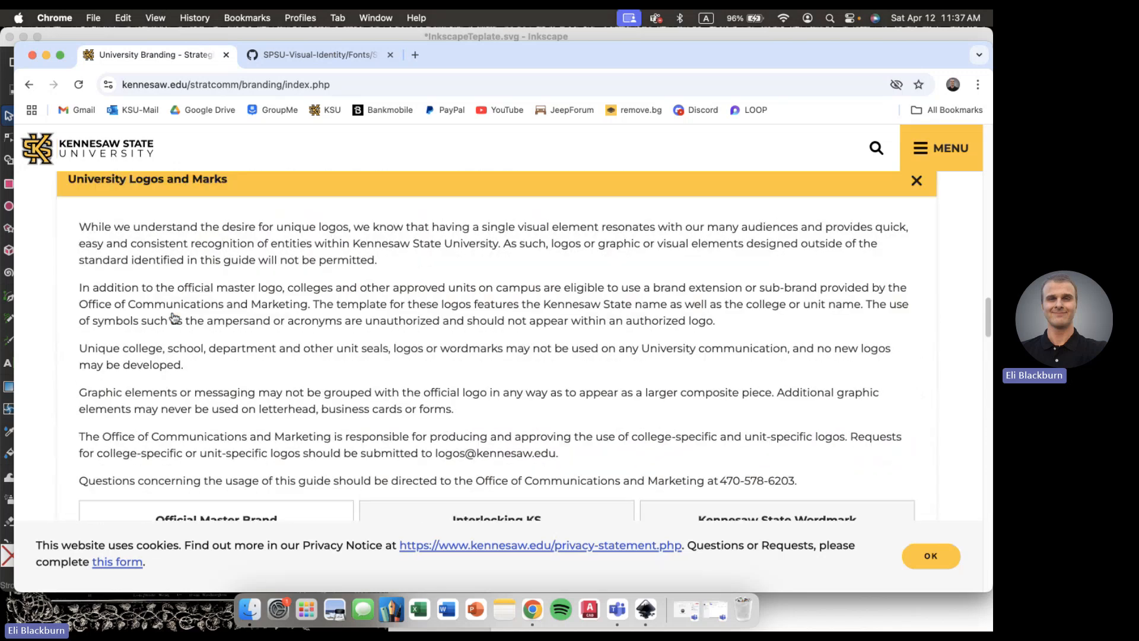
scroll(174, 318, "up", 1)
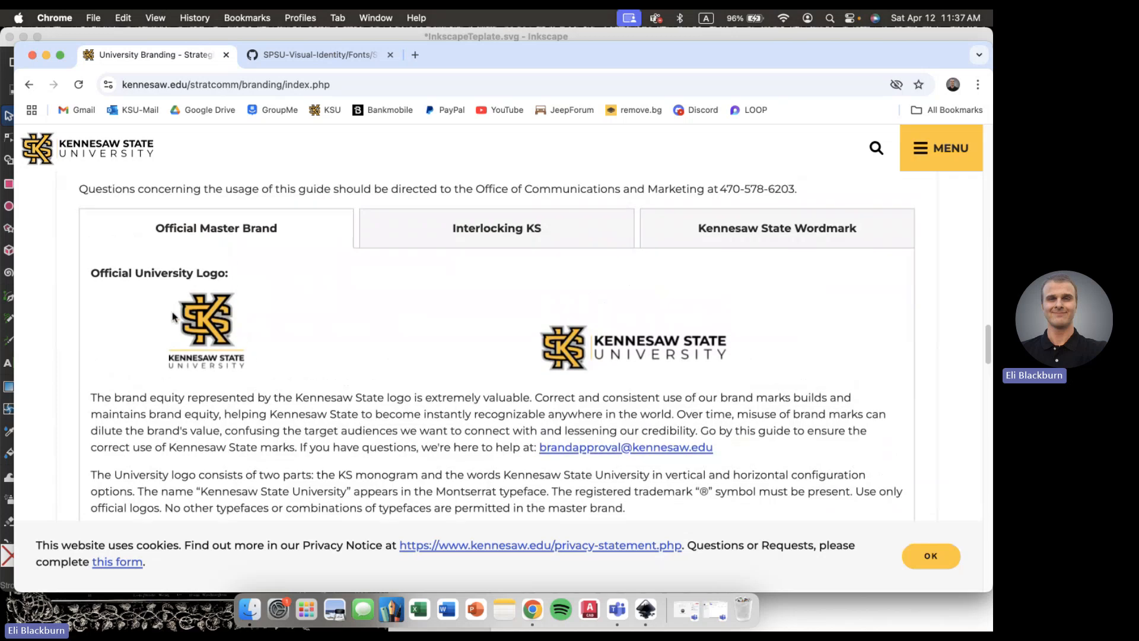
scroll(173, 318, "down", 1)
scroll(331, 295, "down", 2)
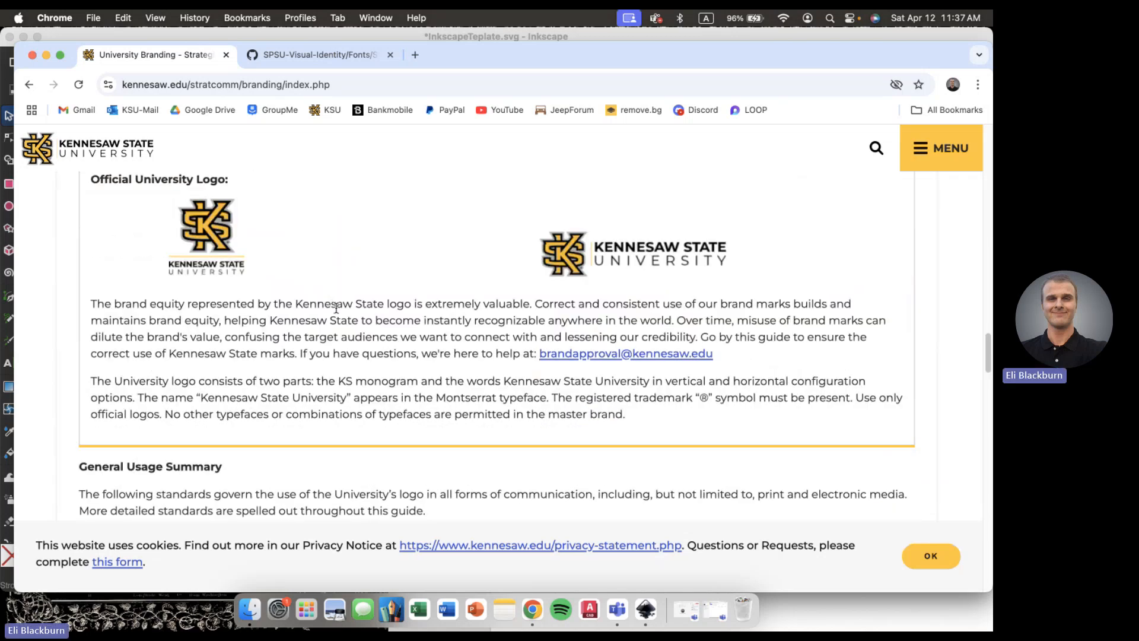
scroll(336, 308, "up", 3)
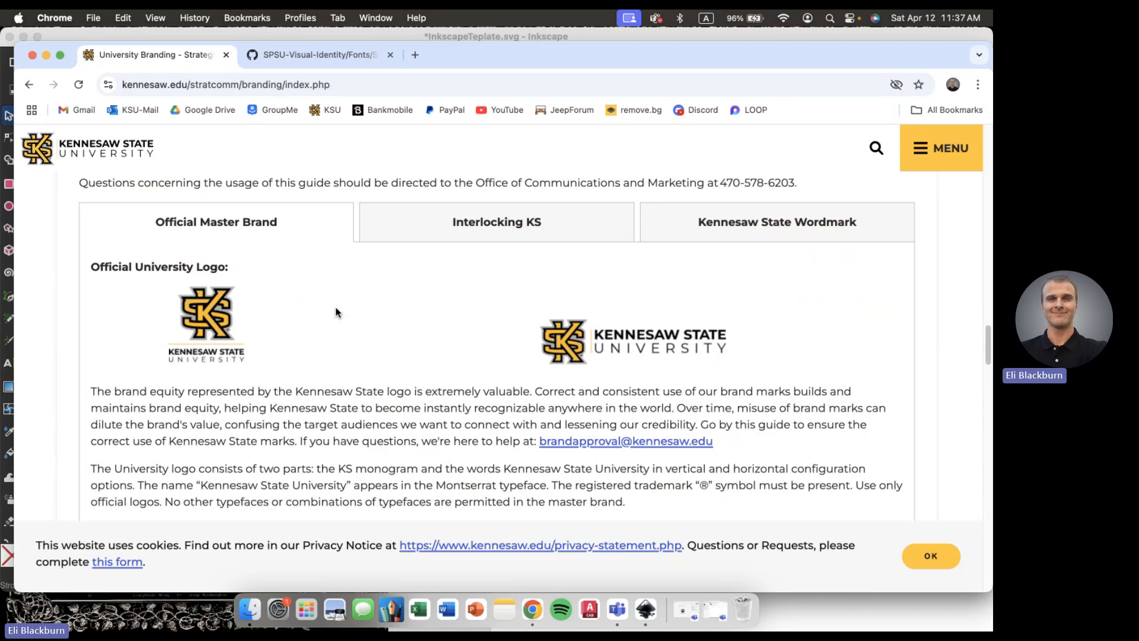
scroll(158, 369, "down", 1)
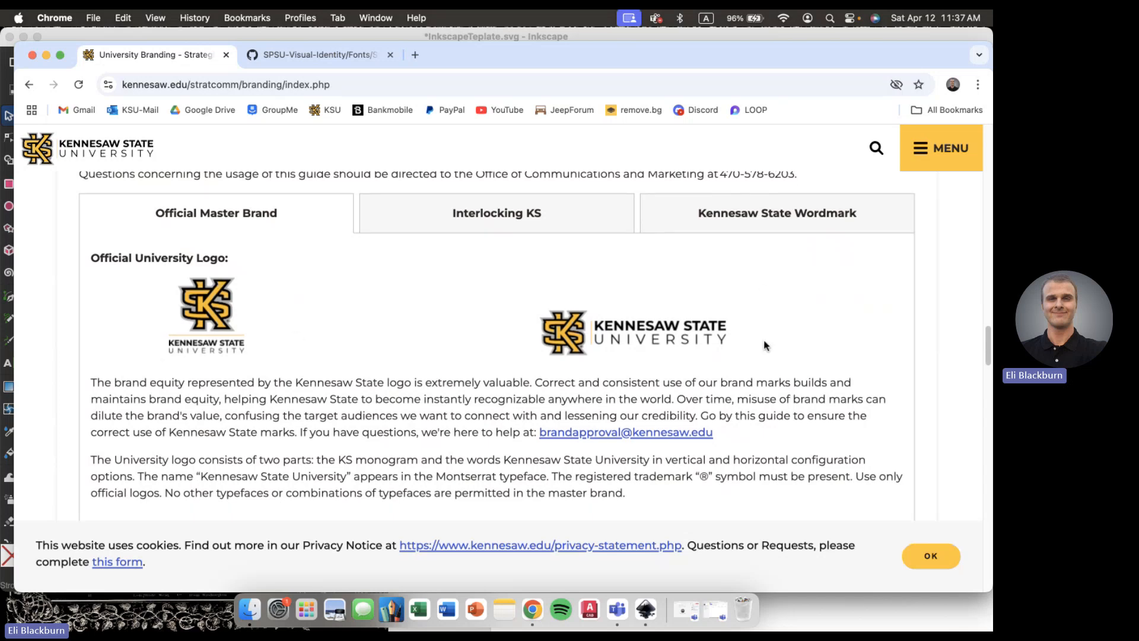
- Compare the Interlocking KS, Kennesaw State Wordmark and Official Master Brand sections of the logo guide
left_click(428, 218)
scroll(485, 382, "down", 5)
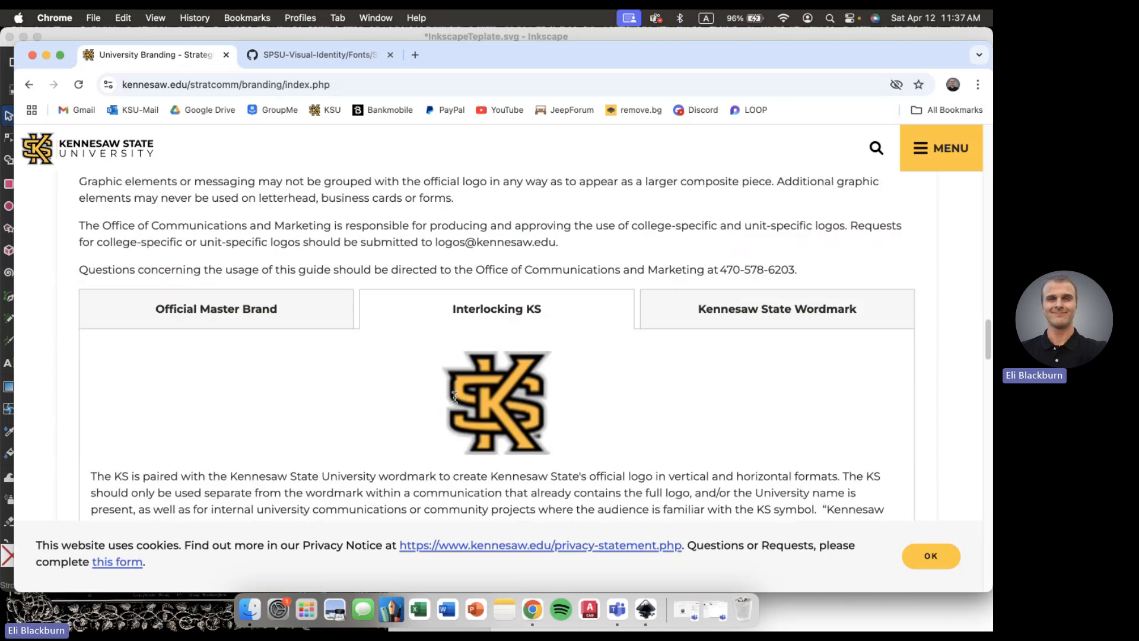
left_click(752, 301)
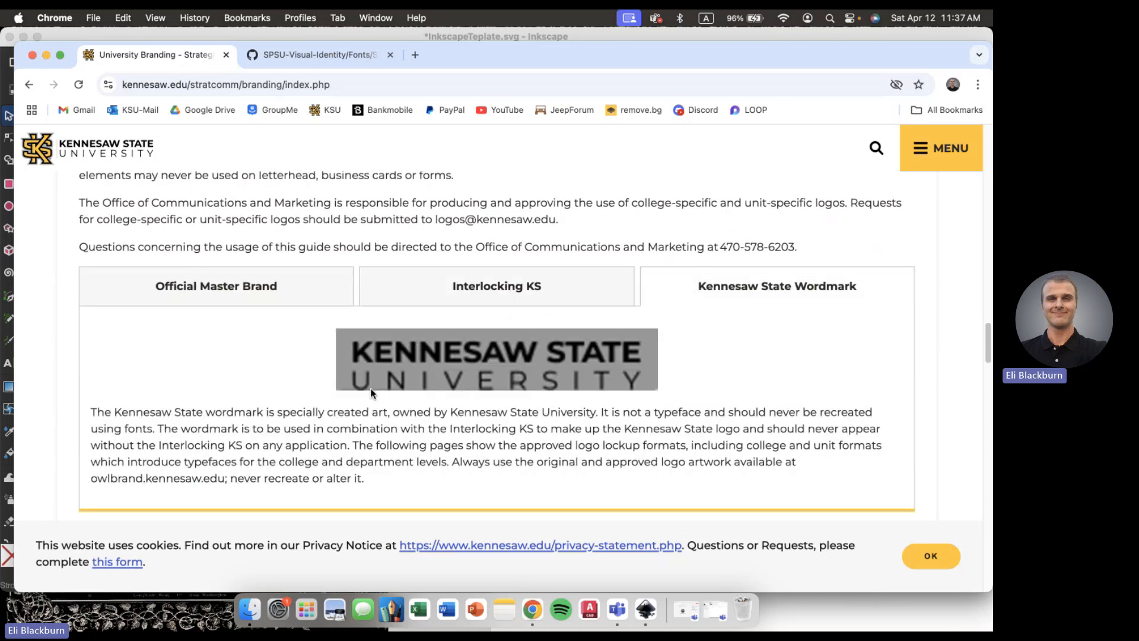
scroll(660, 322, "down", 2)
left_click(439, 225)
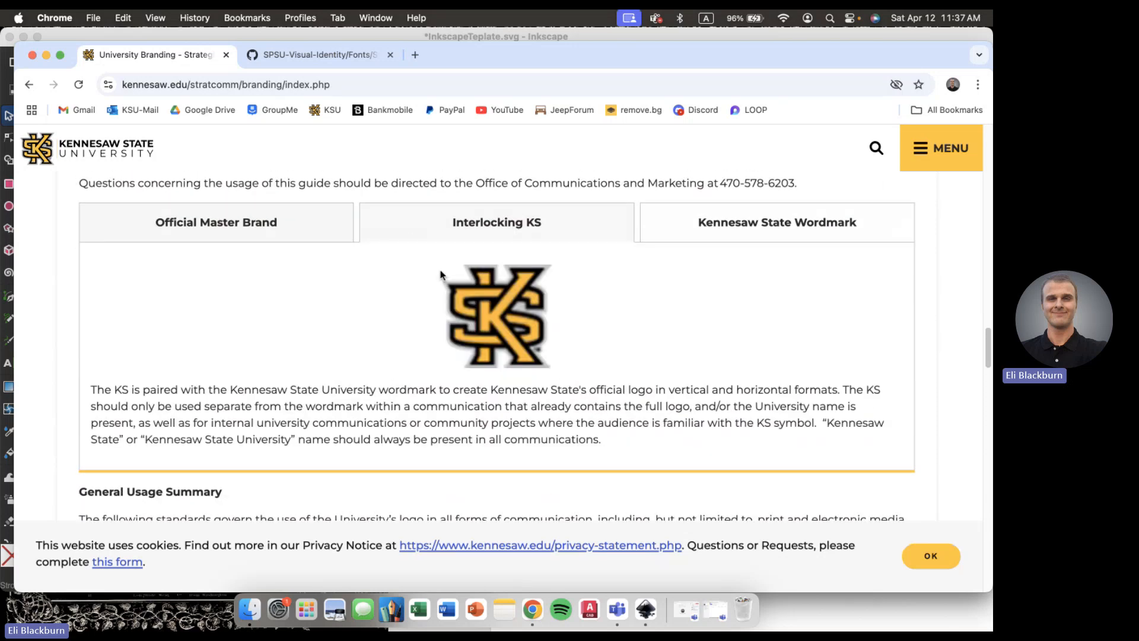
scroll(445, 416, "down", 6)
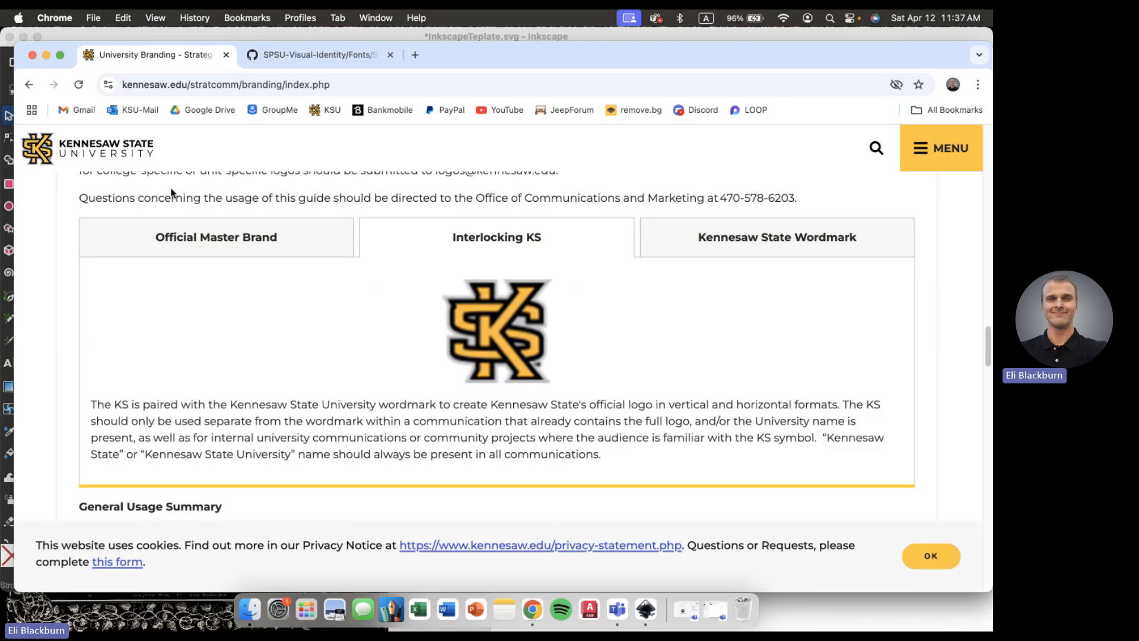
left_click(200, 237)
scroll(283, 285, "down", 3)
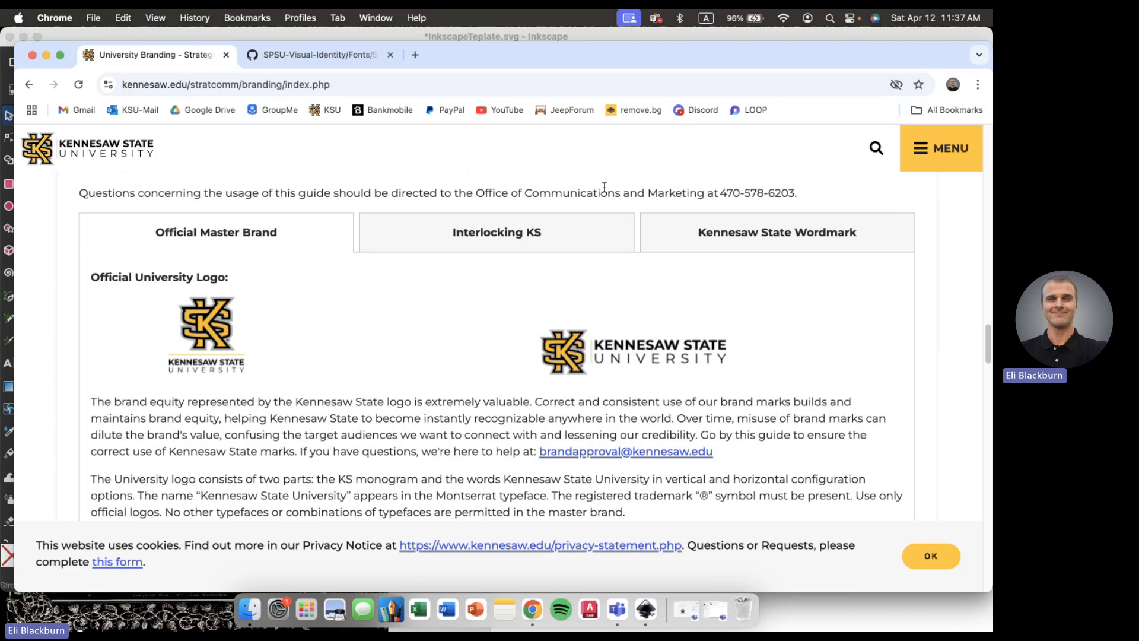
left_click(498, 233)
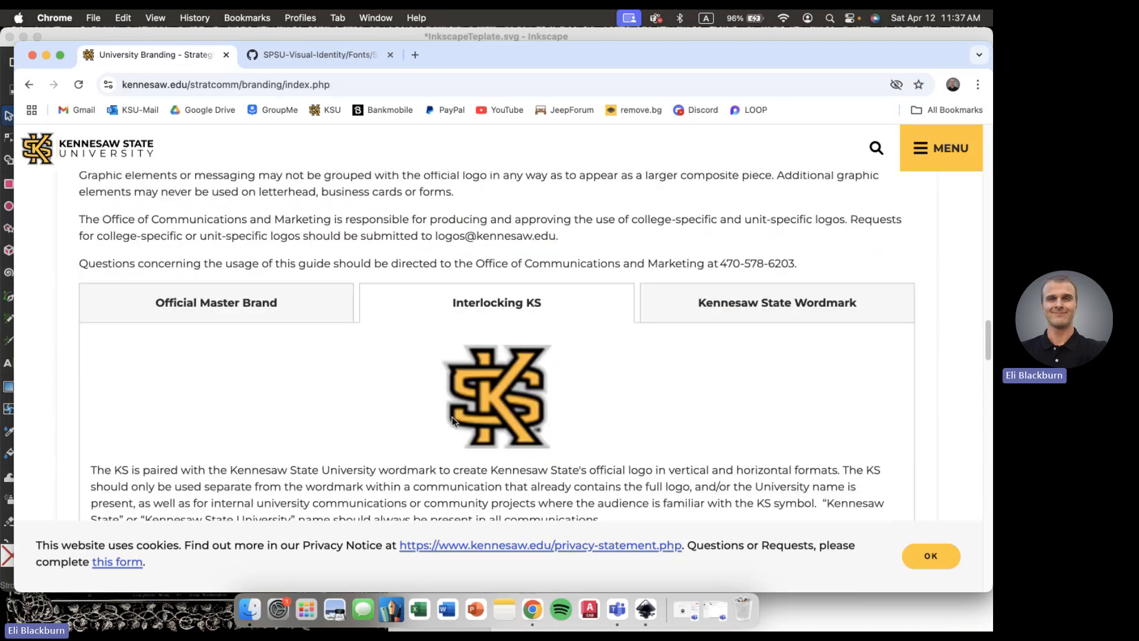
scroll(293, 285, "down", 1)
left_click(257, 262)
- Examine the horizontal versions of the official logo, including the colour variants and the dimensioned spacing diagram
scroll(401, 327, "down", 12)
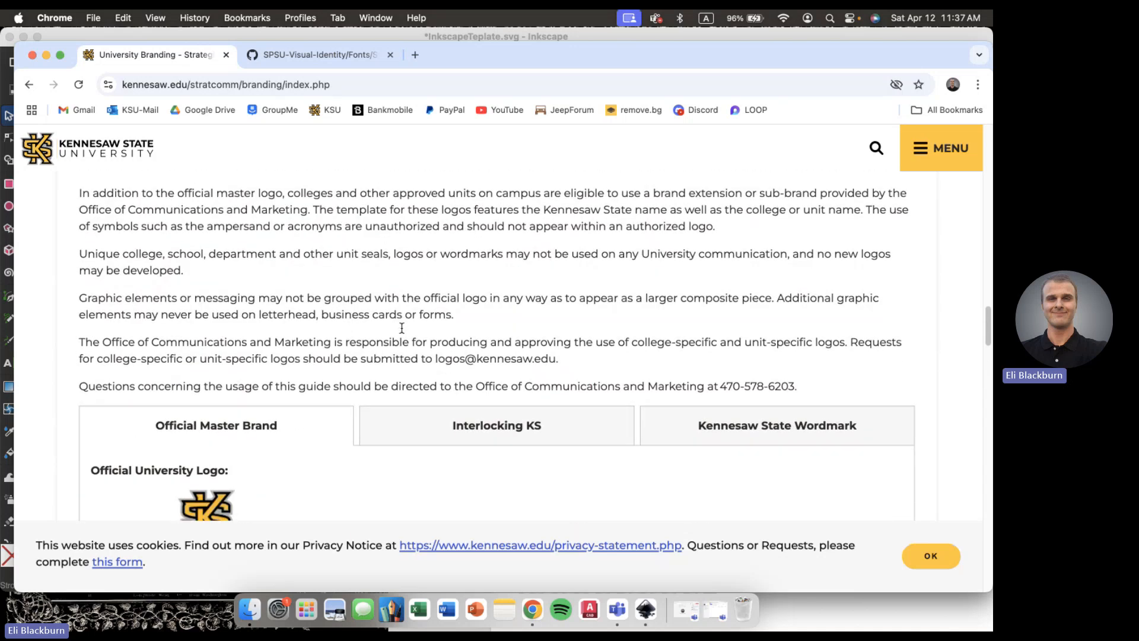
scroll(401, 328, "down", 7)
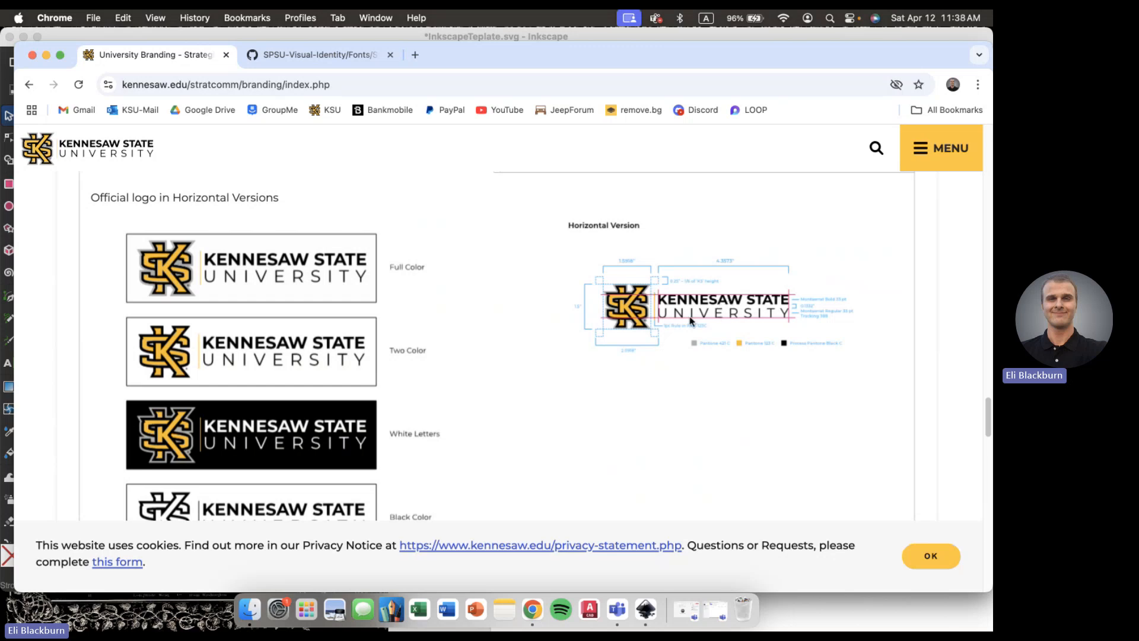
scroll(606, 340, "down", 1)
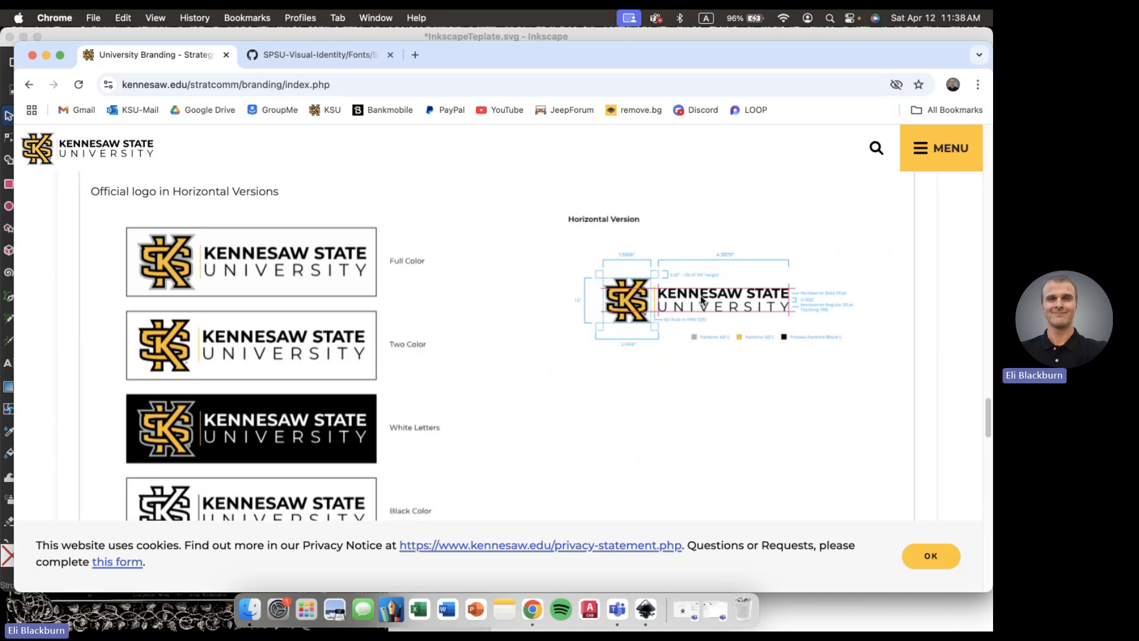
scroll(649, 320, "down", 3)
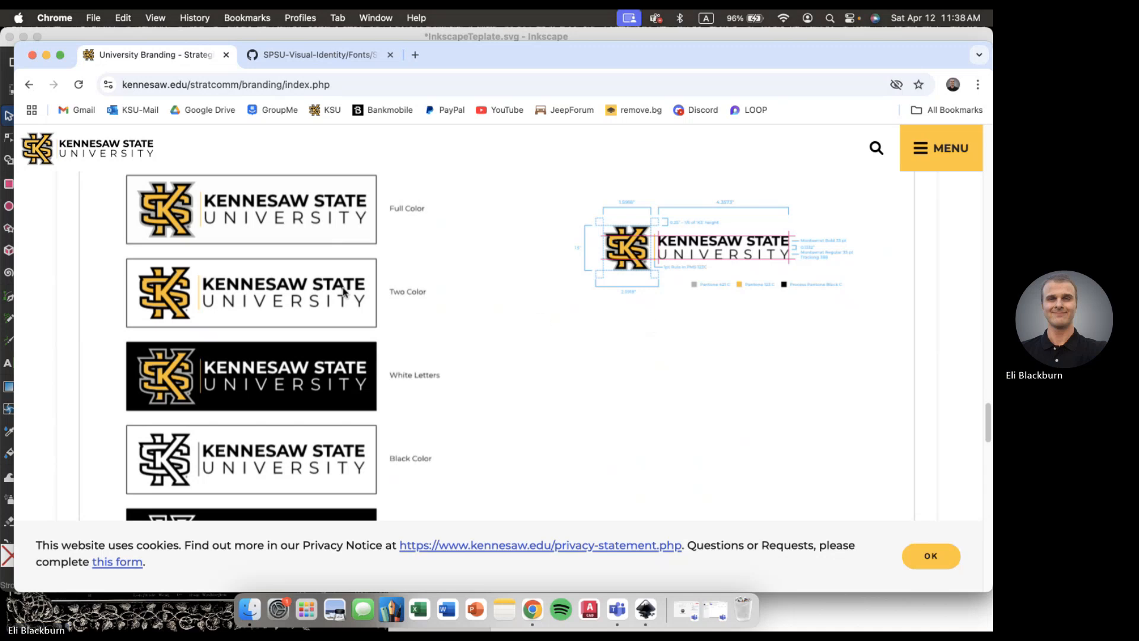
scroll(237, 280, "up", 3)
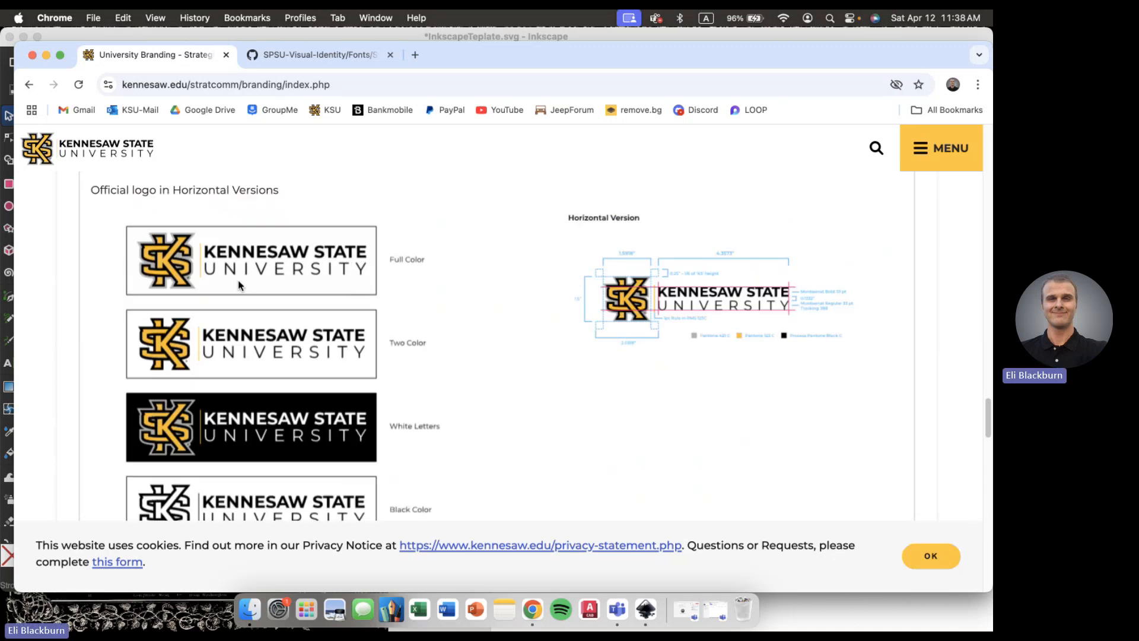
scroll(308, 300, "down", 1)
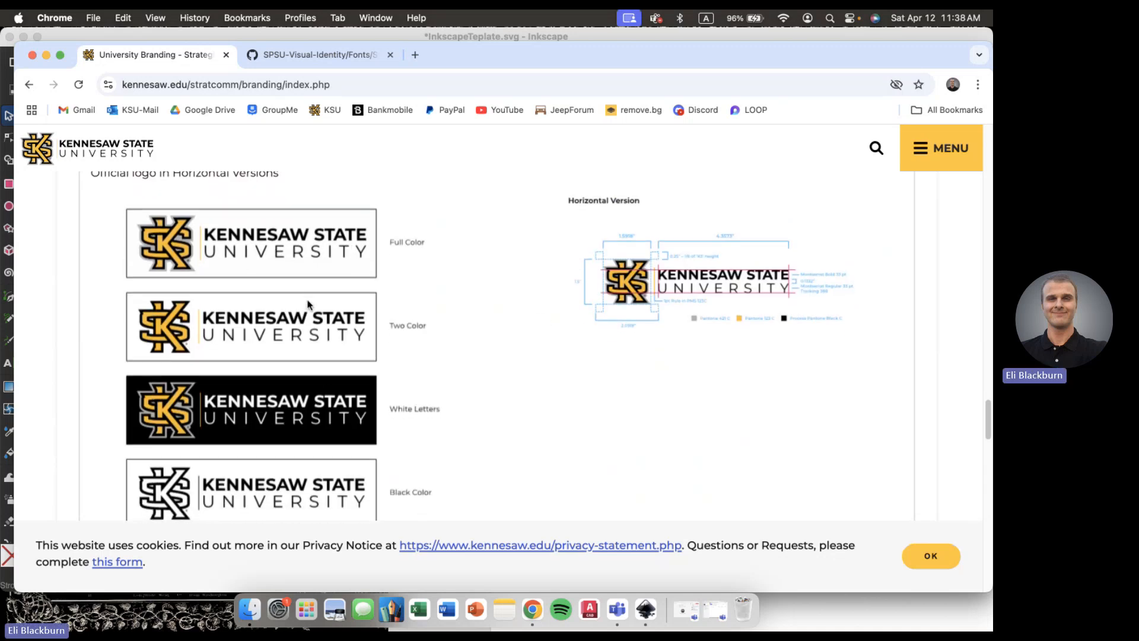
scroll(223, 233, "down", 1)
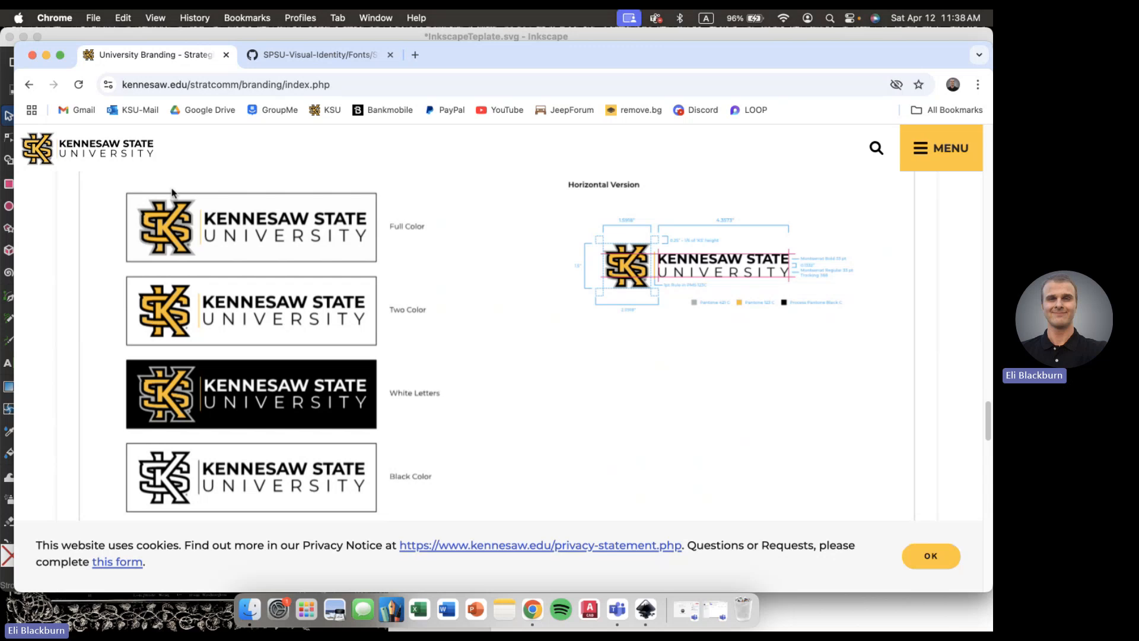
- Compare the Full Color, Two Color, White Letters, Black Color and White Color variants of the horizontal university logo
scroll(261, 233, "down", 1)
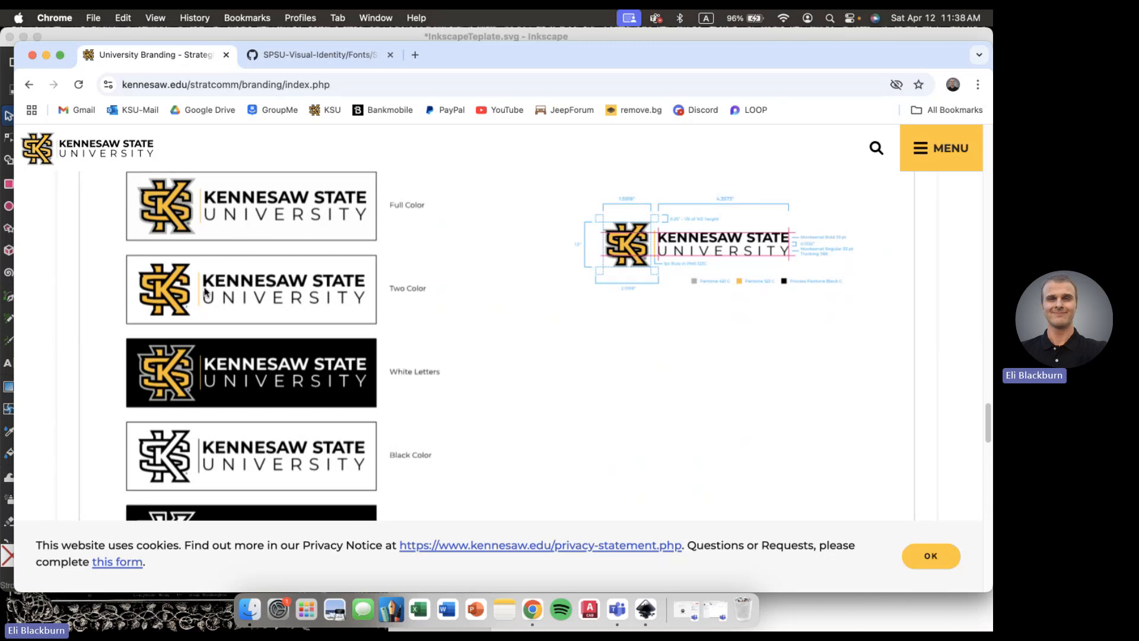
scroll(237, 296, "down", 3)
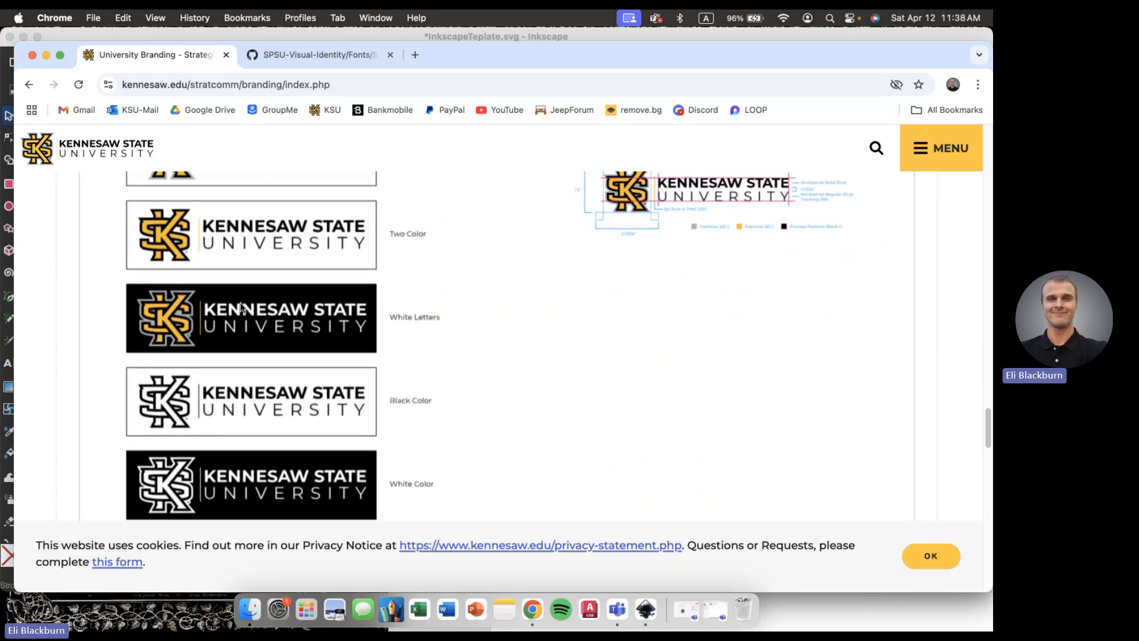
scroll(113, 332, "down", 2)
scroll(450, 249, "down", 2)
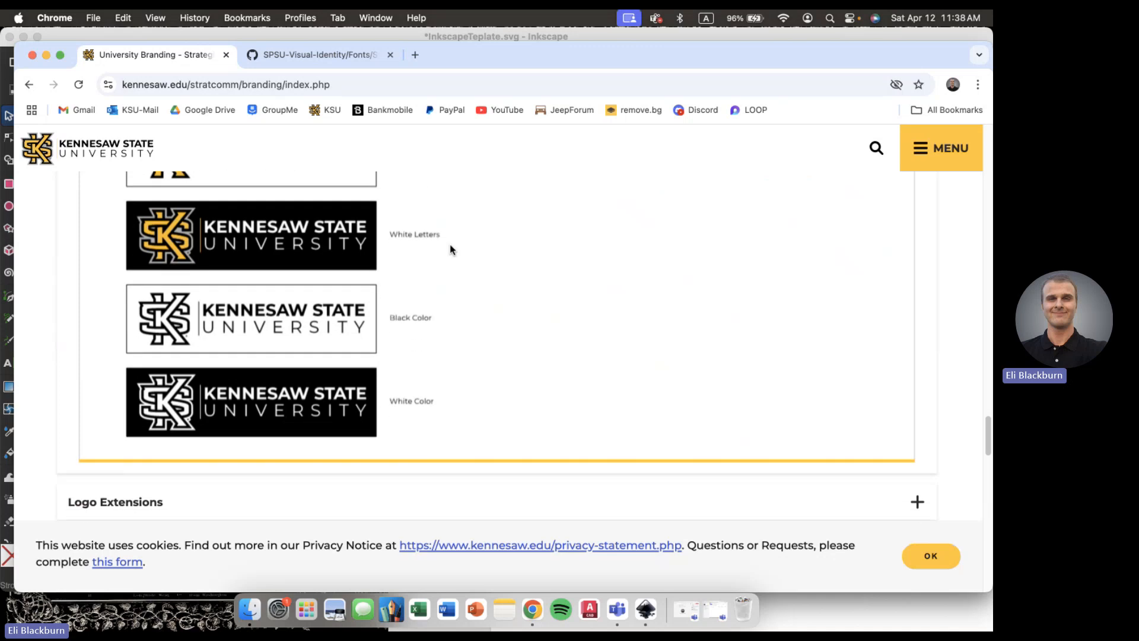
scroll(410, 300, "down", 2)
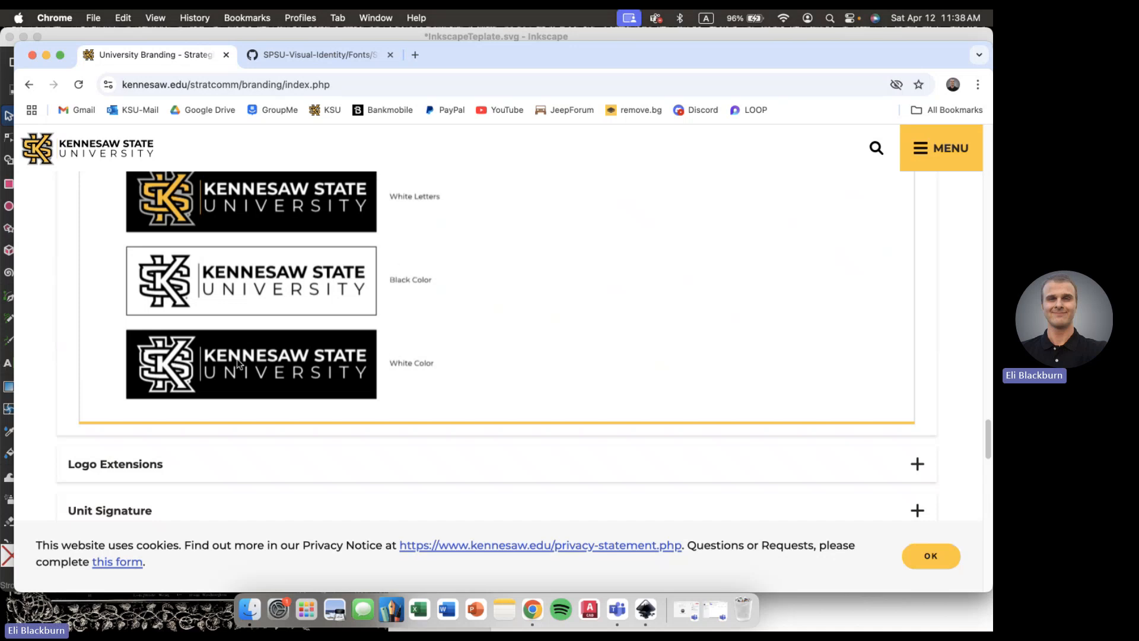
scroll(319, 326, "up", 5)
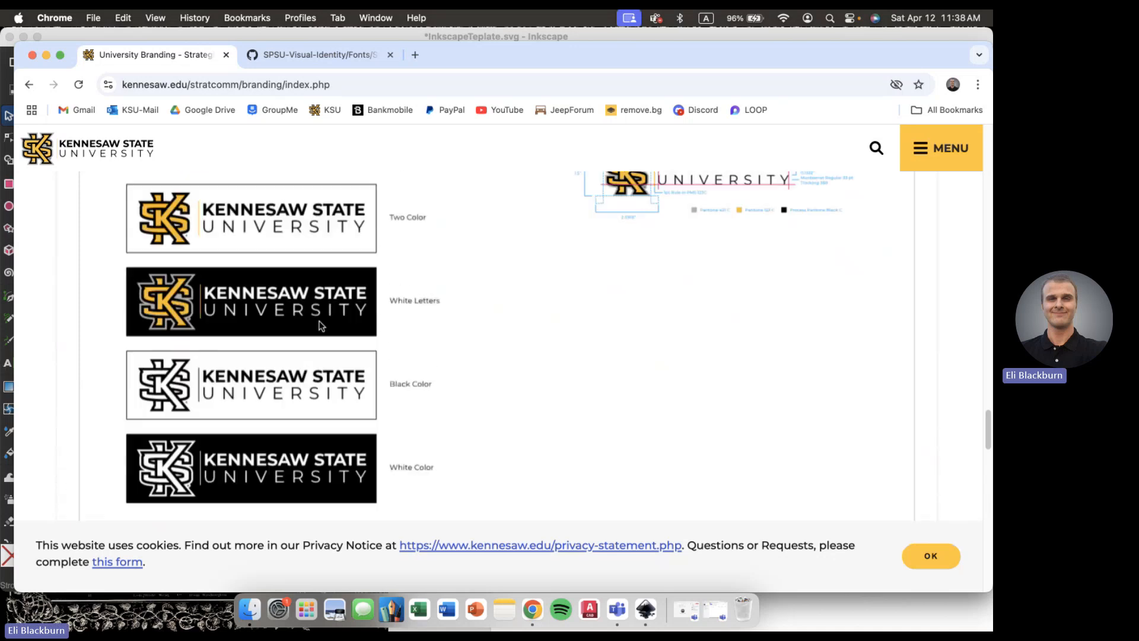
scroll(320, 326, "down", 4)
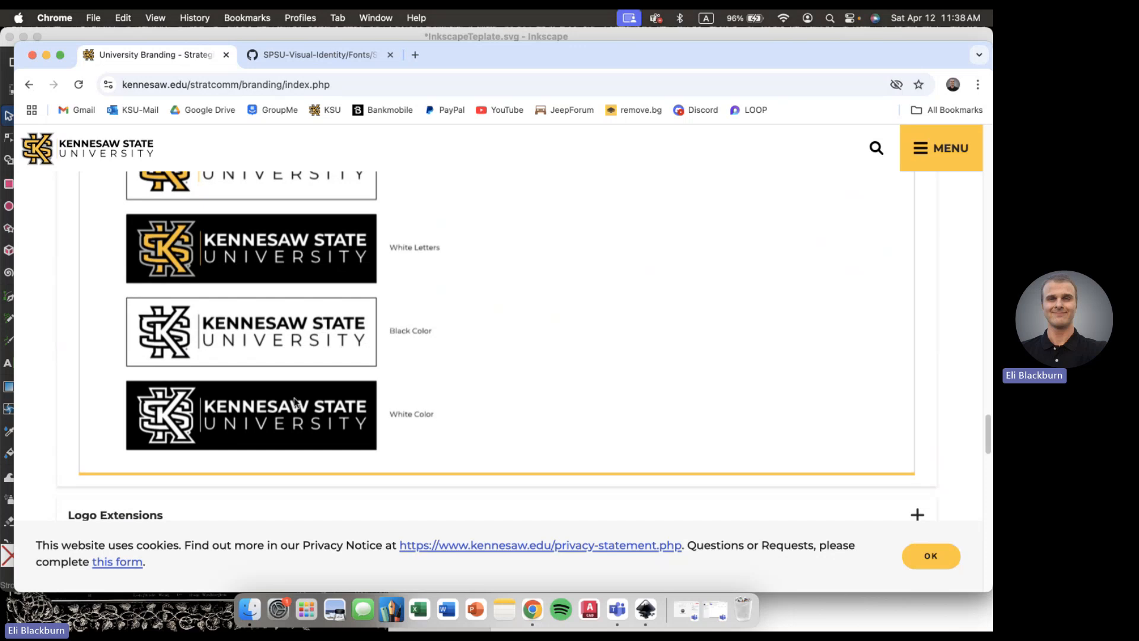
scroll(275, 293, "up", 2)
scroll(275, 297, "up", 2)
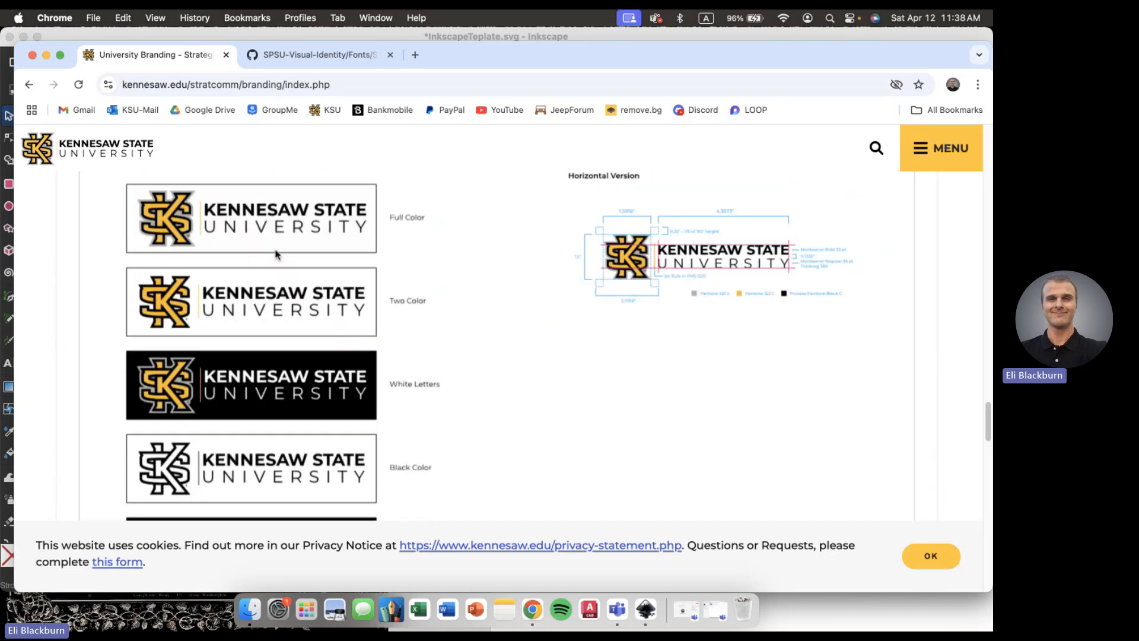
- Expand the Logo Extensions section and examine the parent signature mark example for the Office of the President
scroll(276, 254, "down", 6)
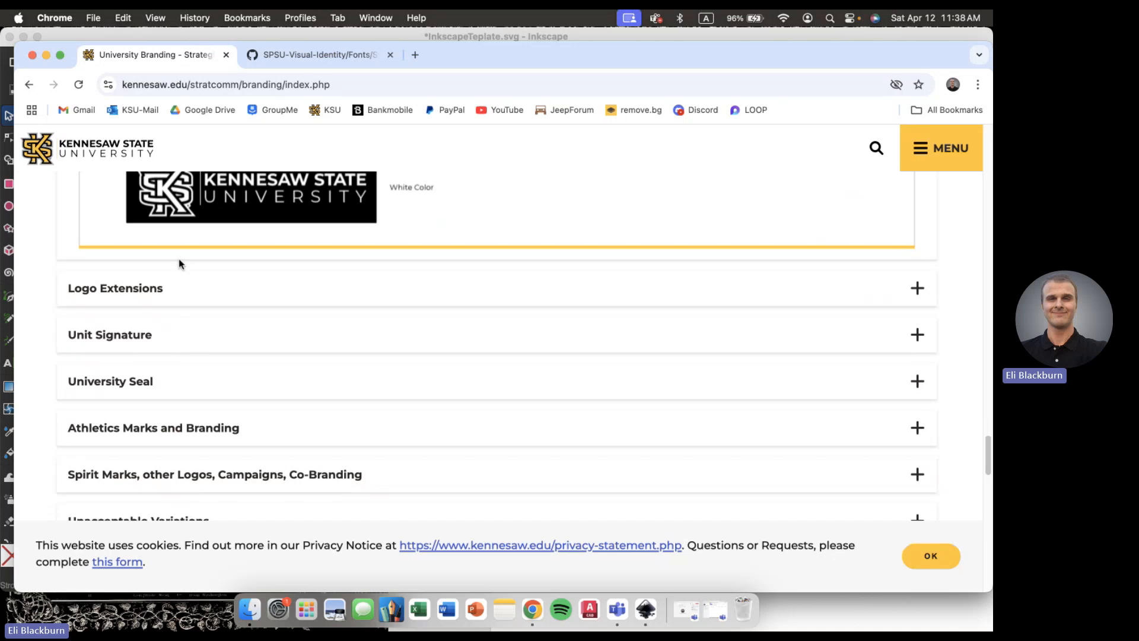
left_click(140, 307)
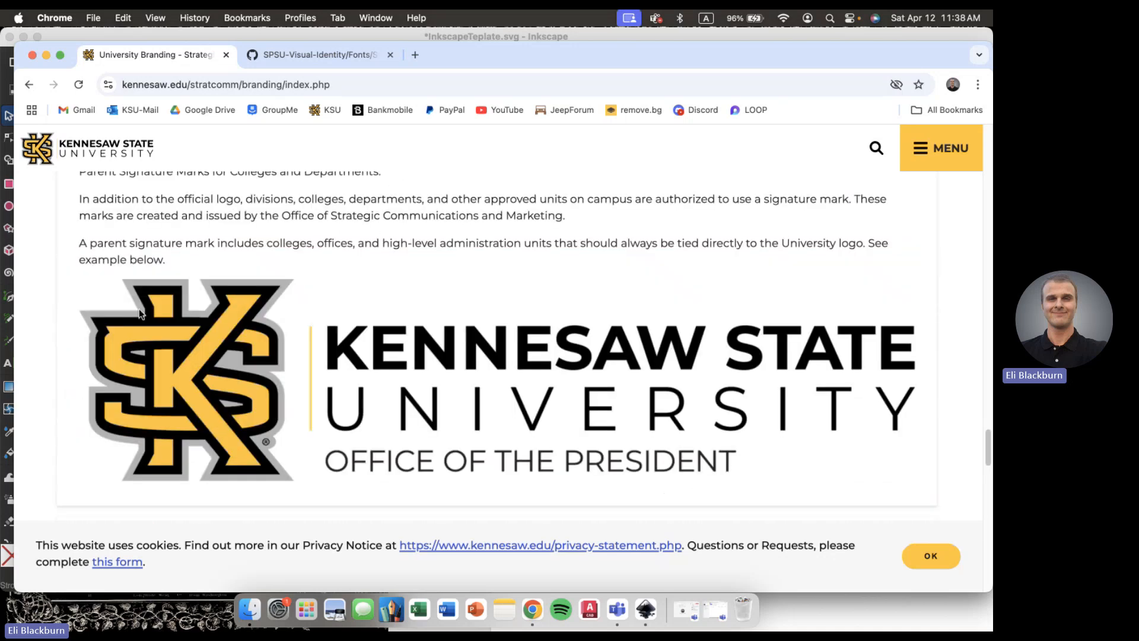
scroll(139, 311, "down", 2)
scroll(286, 336, "up", 2)
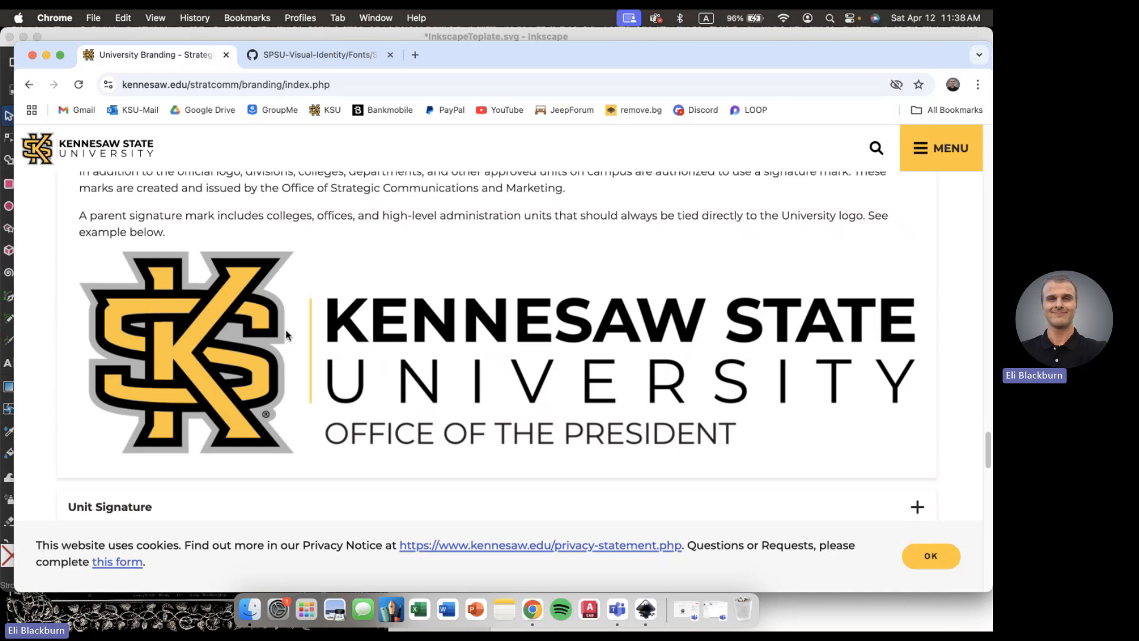
- Expand the Unit Signature section and examine the Division of Global Affairs example mark
scroll(286, 335, "down", 5)
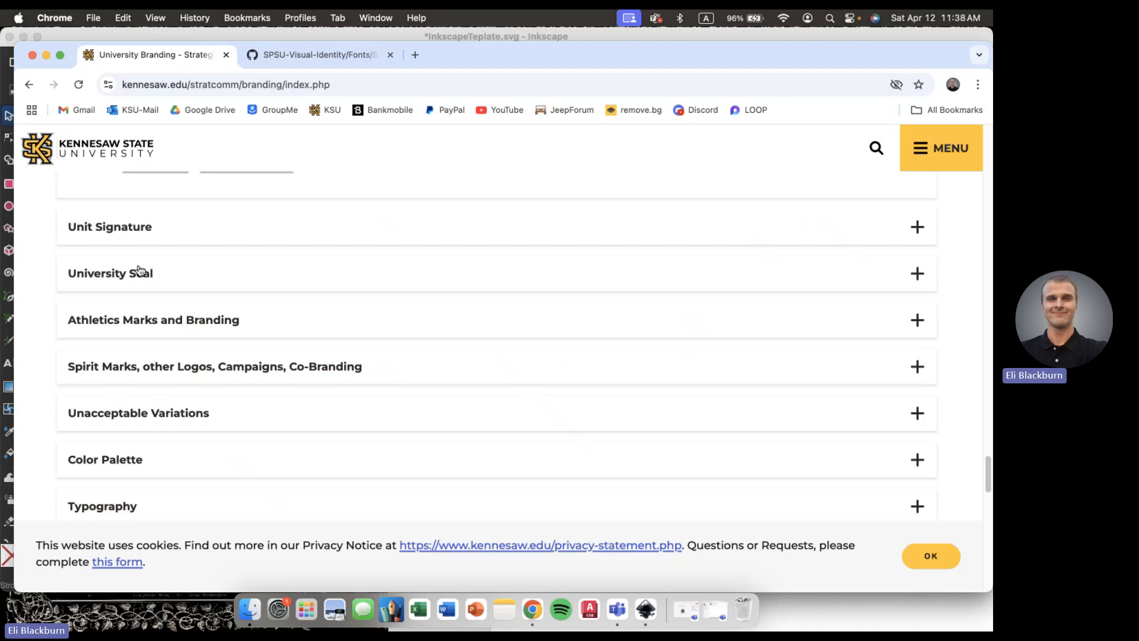
left_click(135, 240)
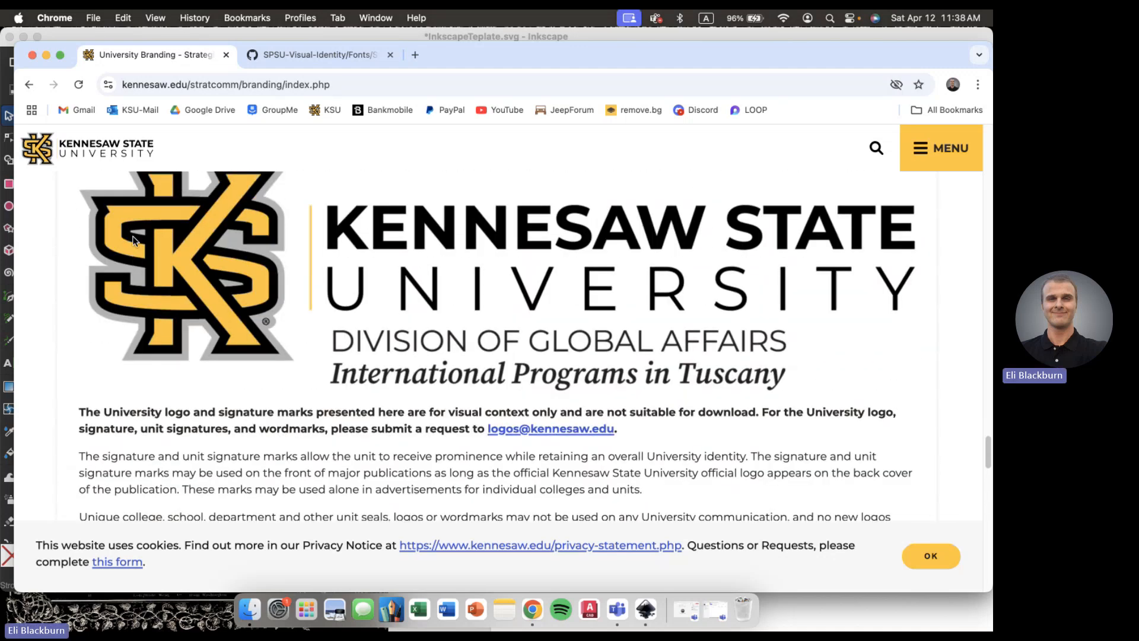
scroll(133, 237, "down", 1)
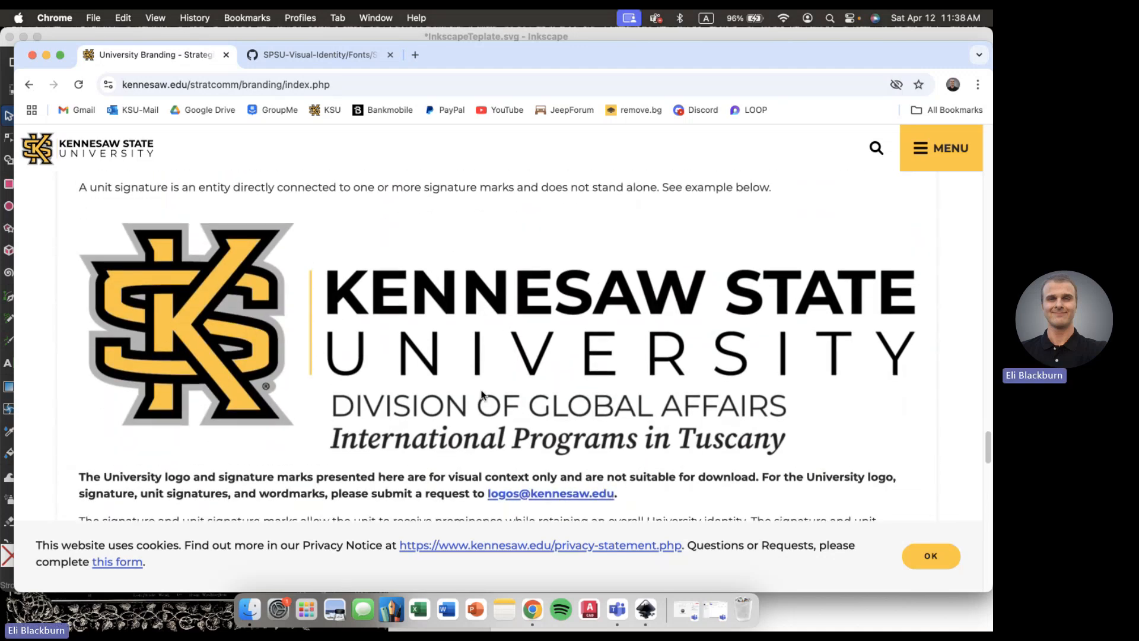
- Expand the University Seal section and review the black and gold seals together with their usage restrictions
scroll(340, 292, "down", 5)
scroll(214, 394, "down", 2)
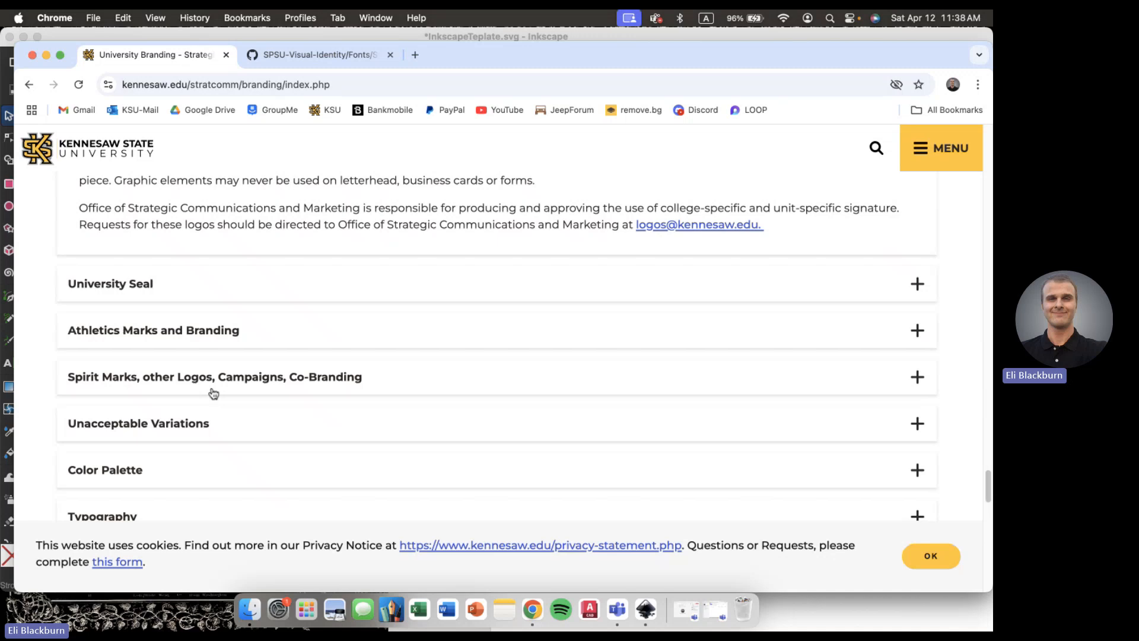
left_click(134, 279)
scroll(135, 315, "down", 1)
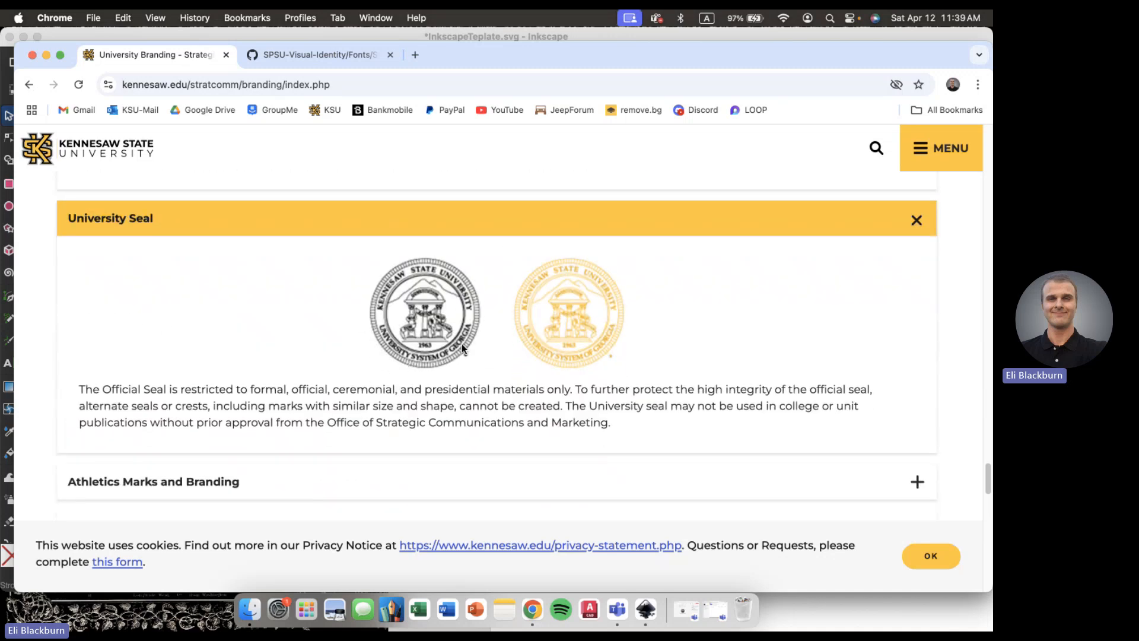
scroll(462, 348, "down", 1)
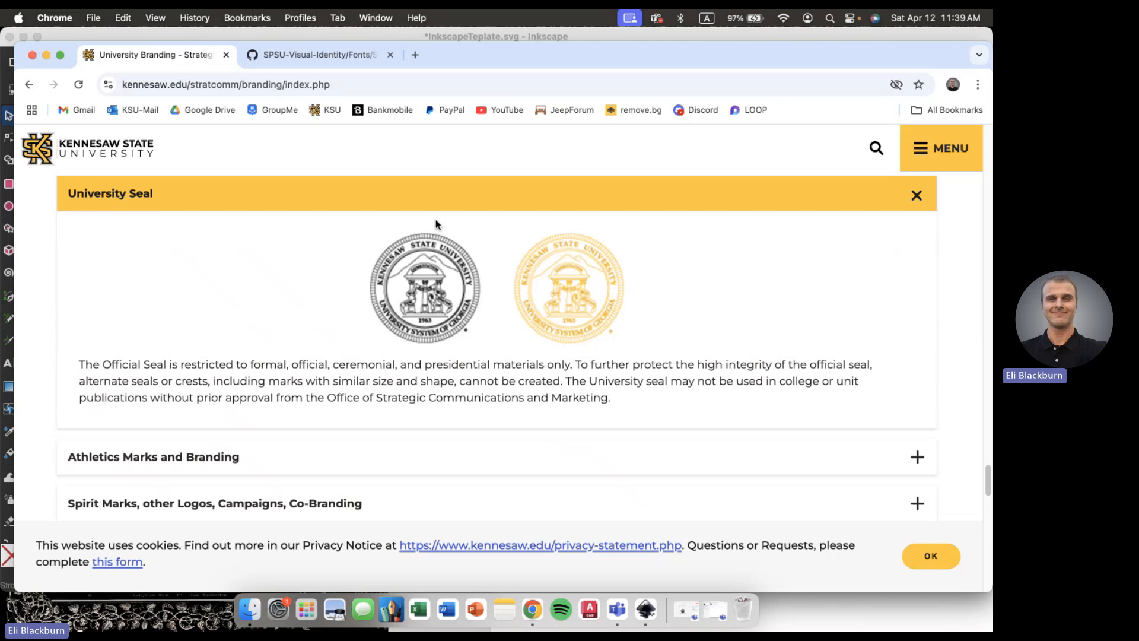
scroll(536, 337, "down", 1)
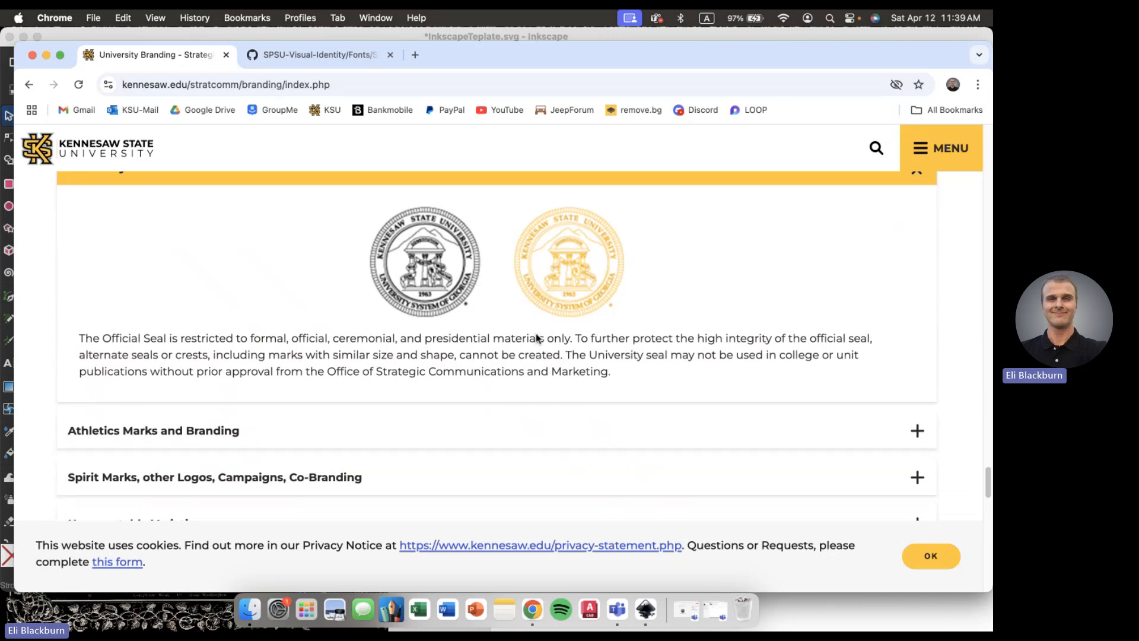
- Expand Athletics Marks and Branding, review the KS monogram and owl marks with their usage rules, and collapse the section
scroll(451, 356, "down", 5)
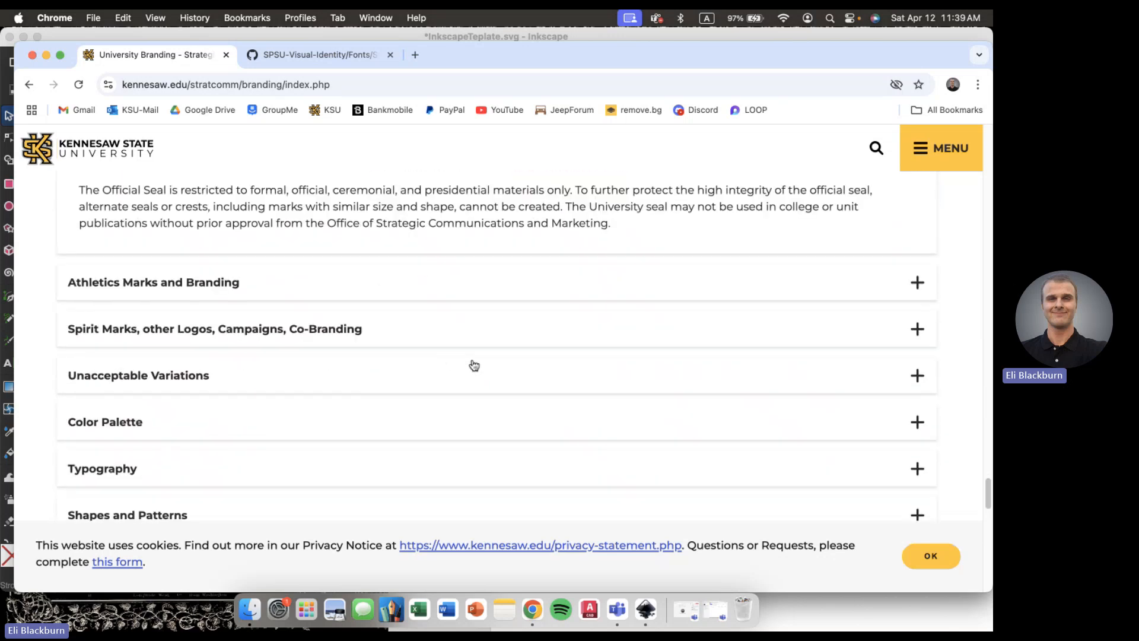
scroll(278, 326, "down", 1)
left_click(209, 258)
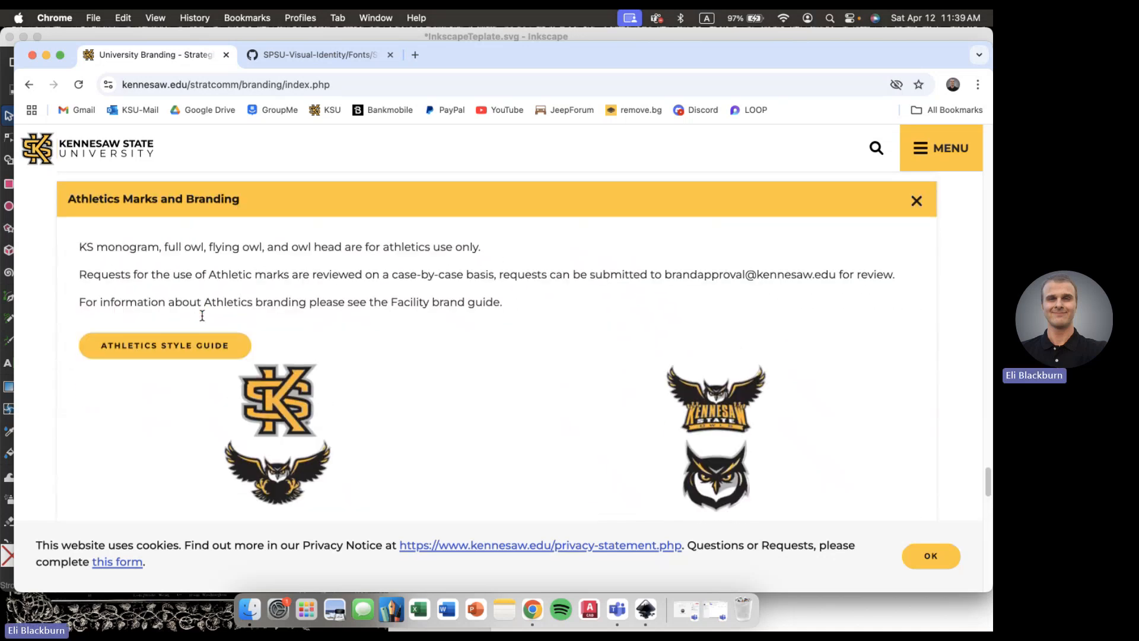
scroll(304, 439, "down", 2)
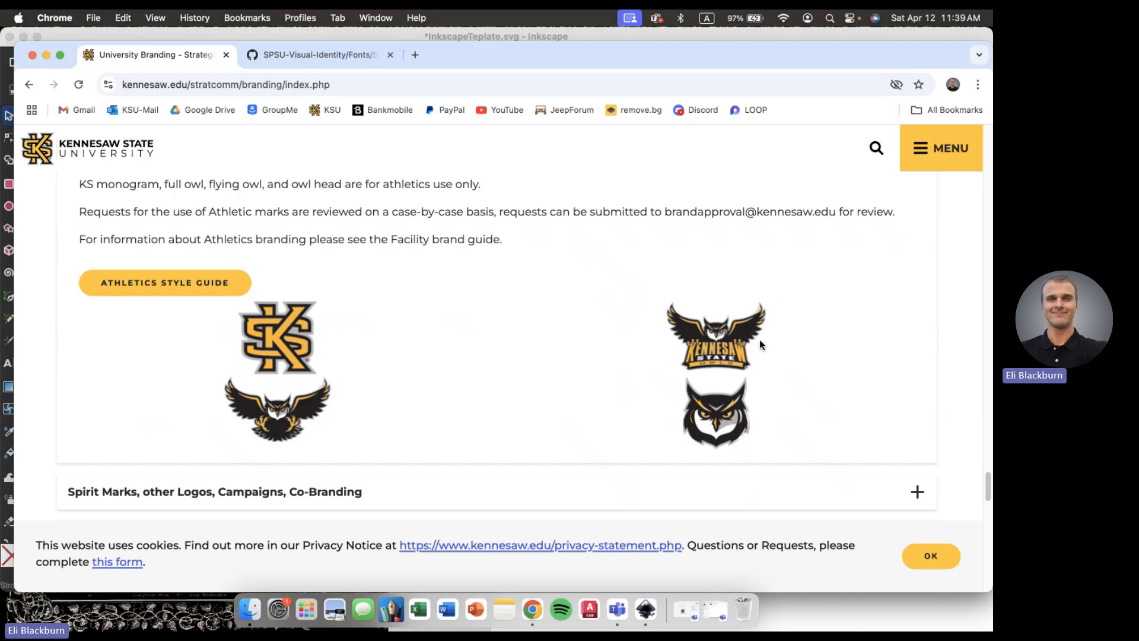
scroll(760, 344, "down", 1)
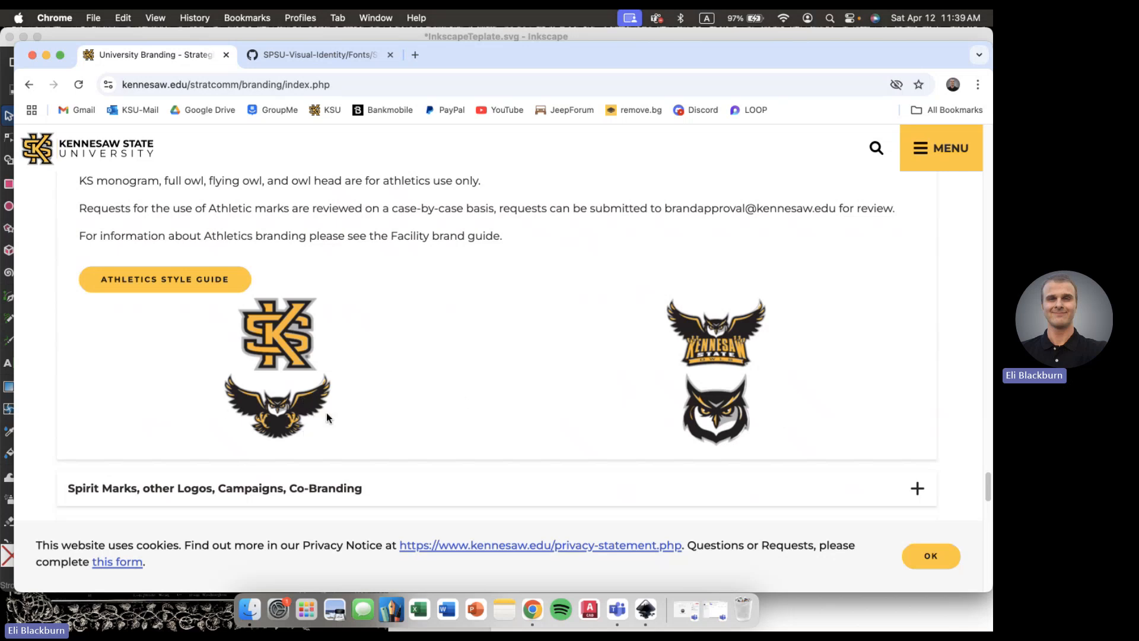
scroll(347, 315, "up", 2)
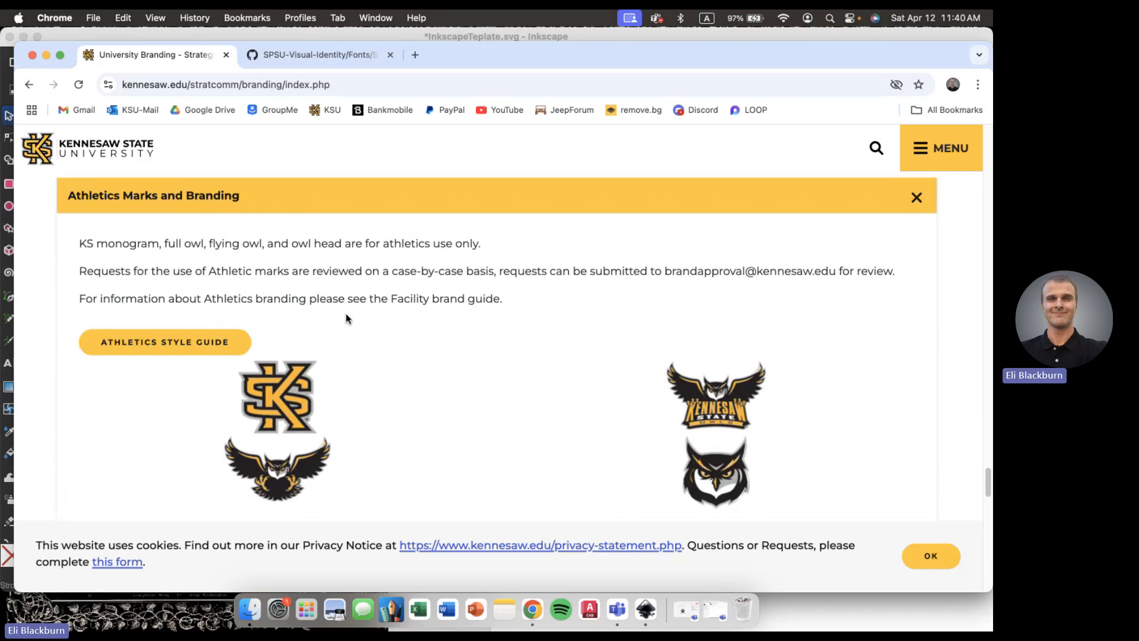
left_click(217, 206)
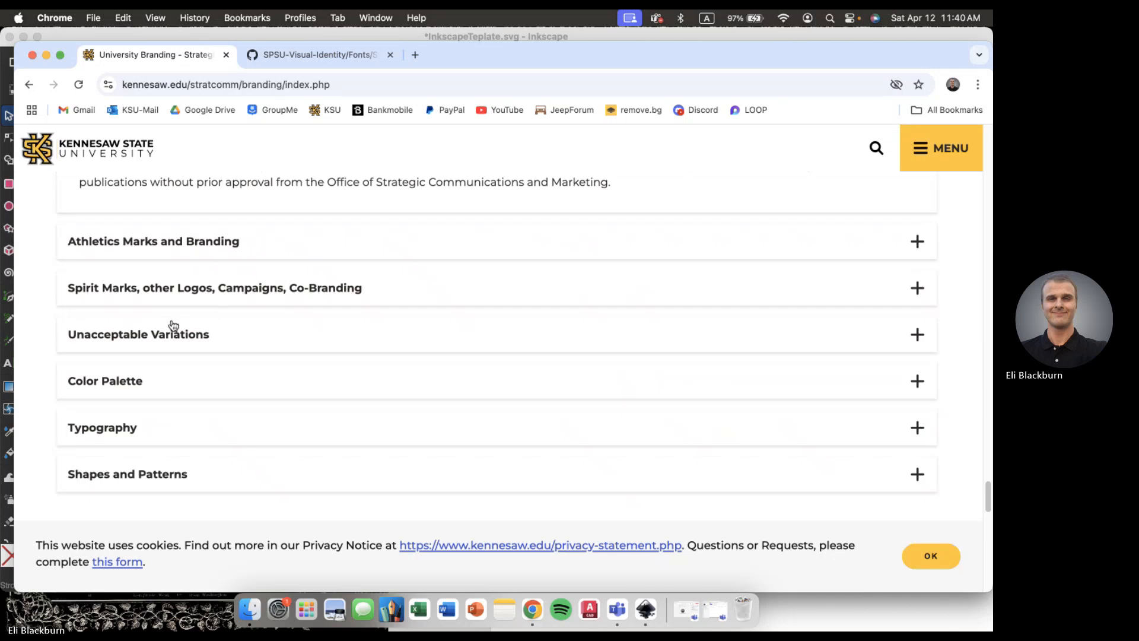
- Expand Spirit Marks, other Logos, Campaigns, Co-Branding and examine the School Spirit Marks with their rules on owl graphics
left_click(116, 300)
scroll(148, 378, "down", 2)
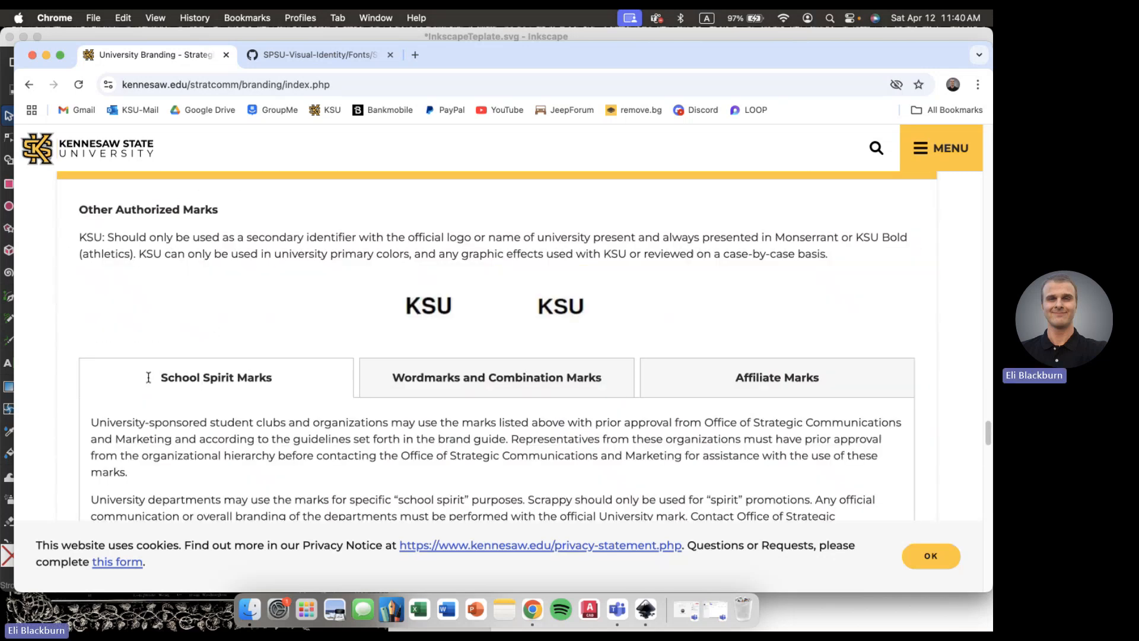
scroll(148, 378, "down", 3)
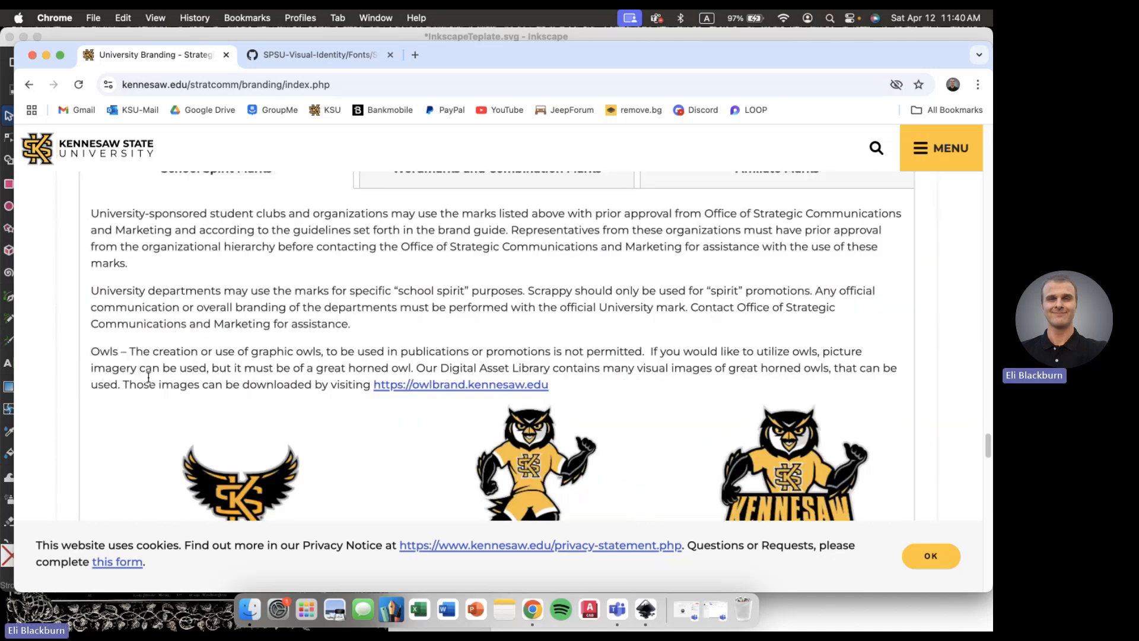
scroll(149, 377, "down", 2)
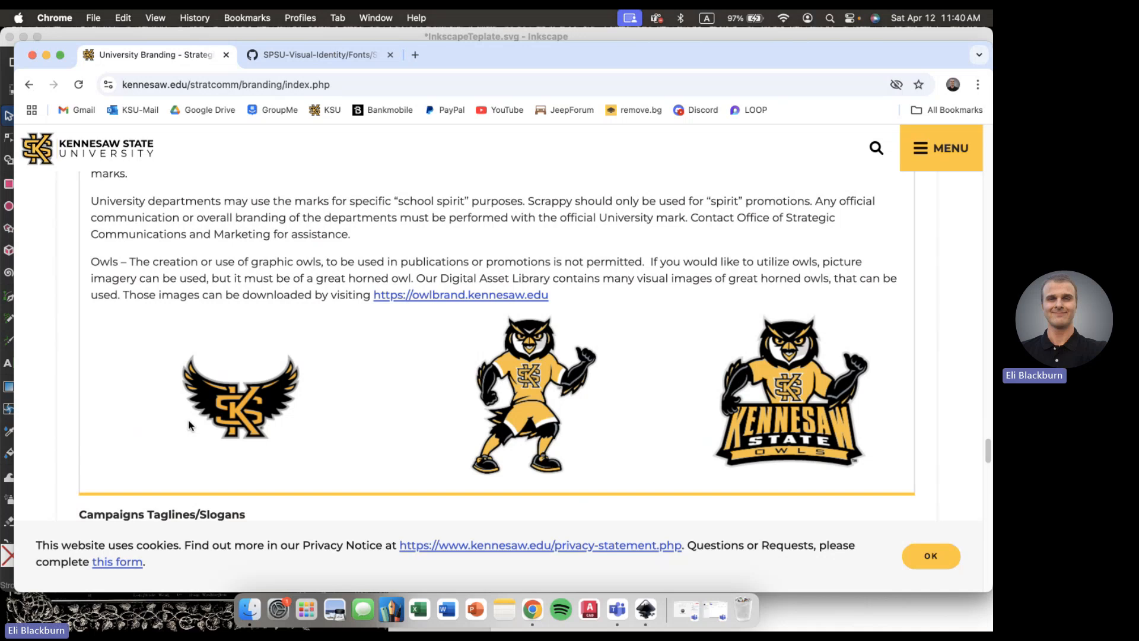
scroll(189, 424, "down", 1)
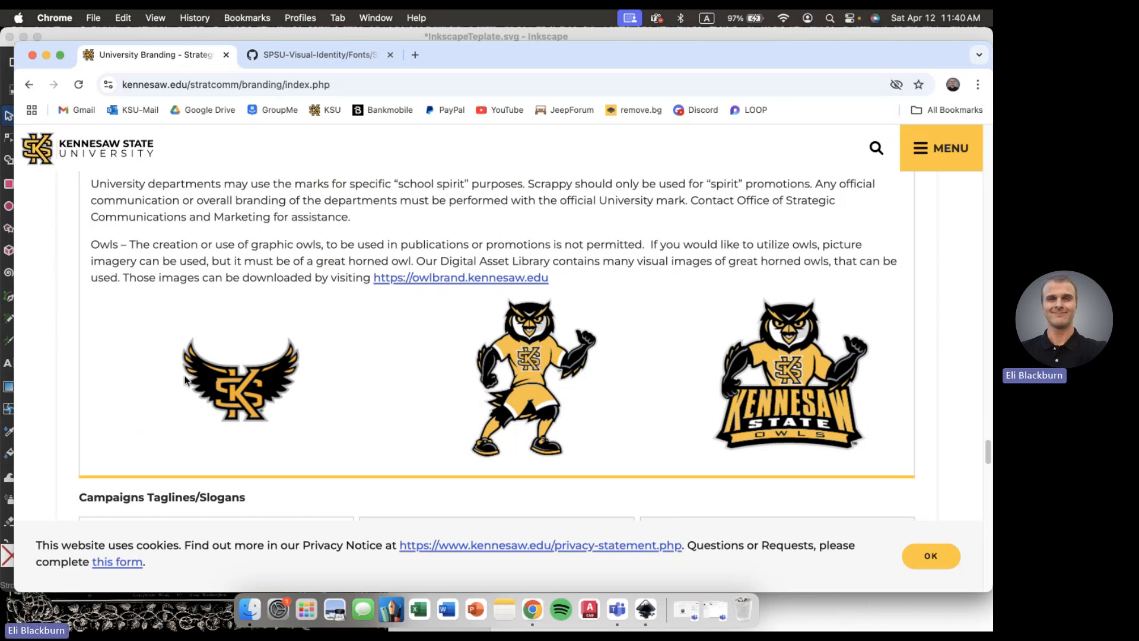
scroll(185, 380, "up", 1)
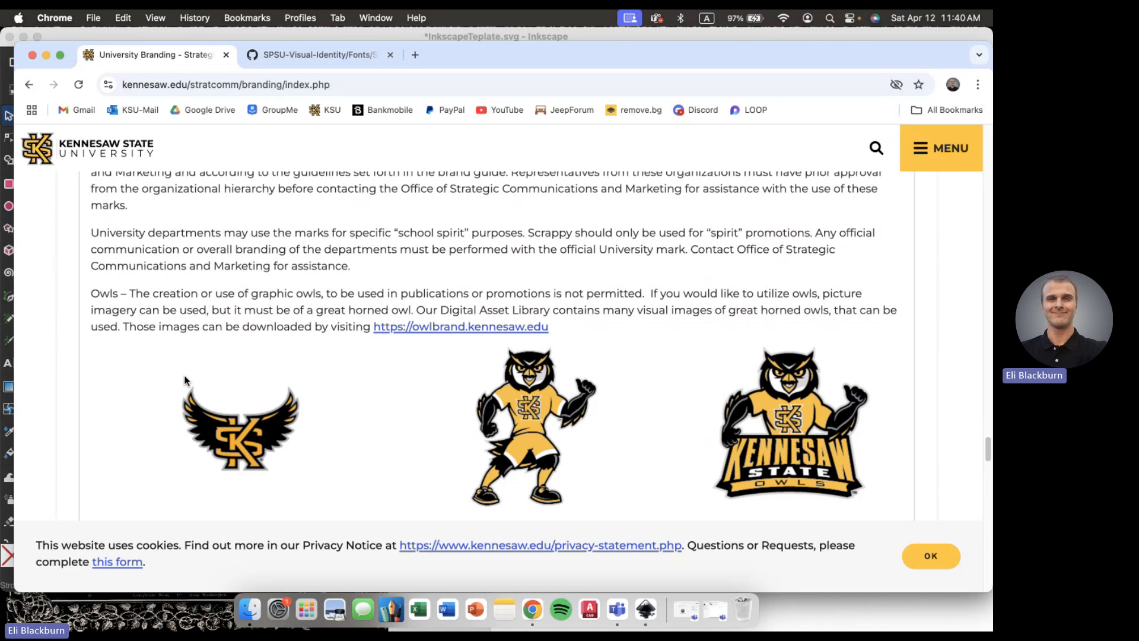
scroll(185, 380, "down", 1)
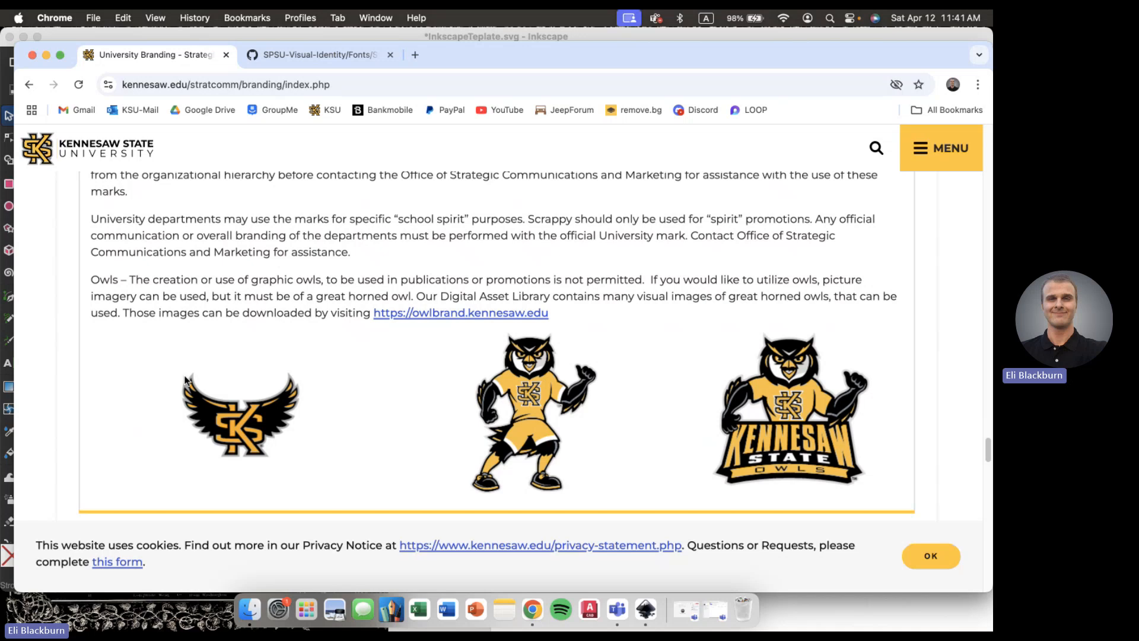
scroll(186, 380, "down", 1)
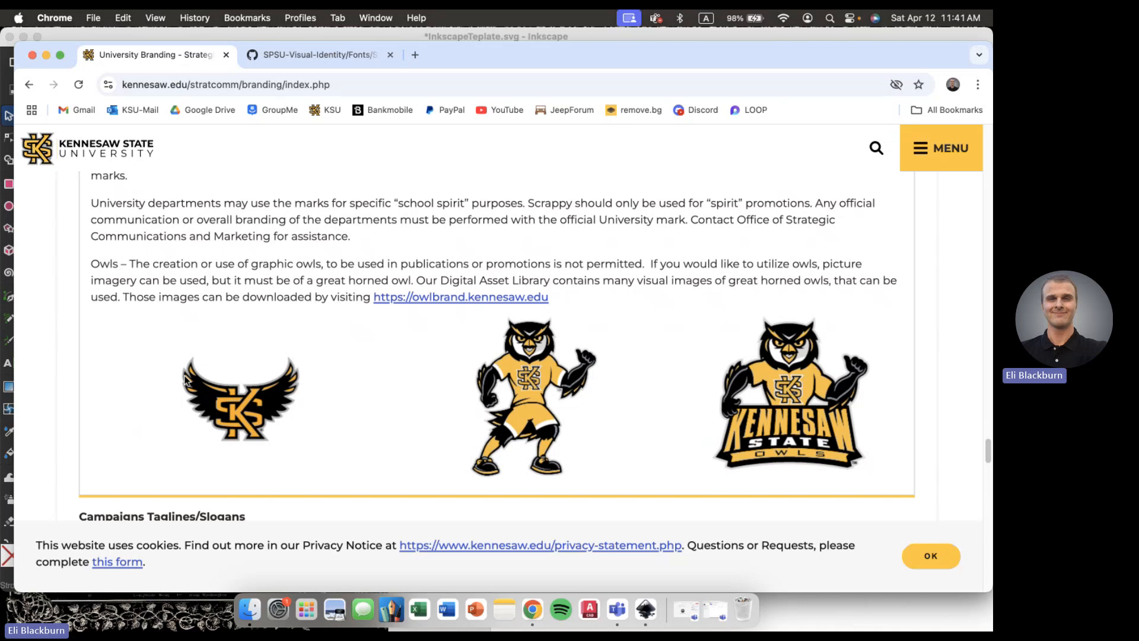
scroll(185, 380, "down", 2)
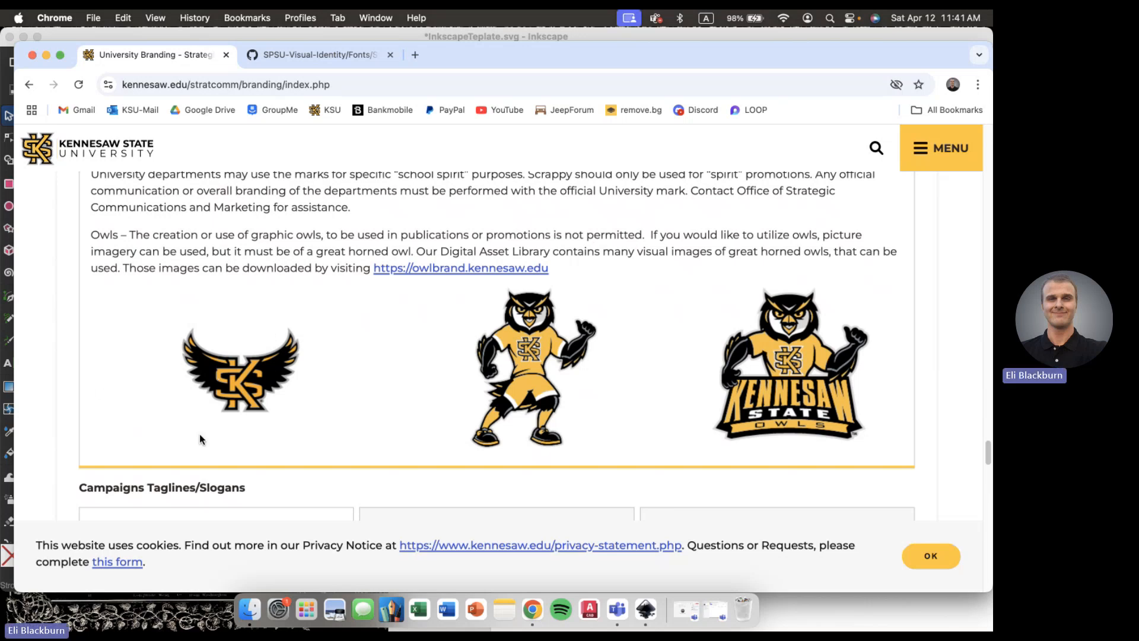
- Show the Wordmarks and Combination Marks guidelines and examine the example marks, such as Scrappy's Bucket List and Flight 26
scroll(200, 433, "up", 4)
scroll(217, 369, "up", 3)
left_click(393, 278)
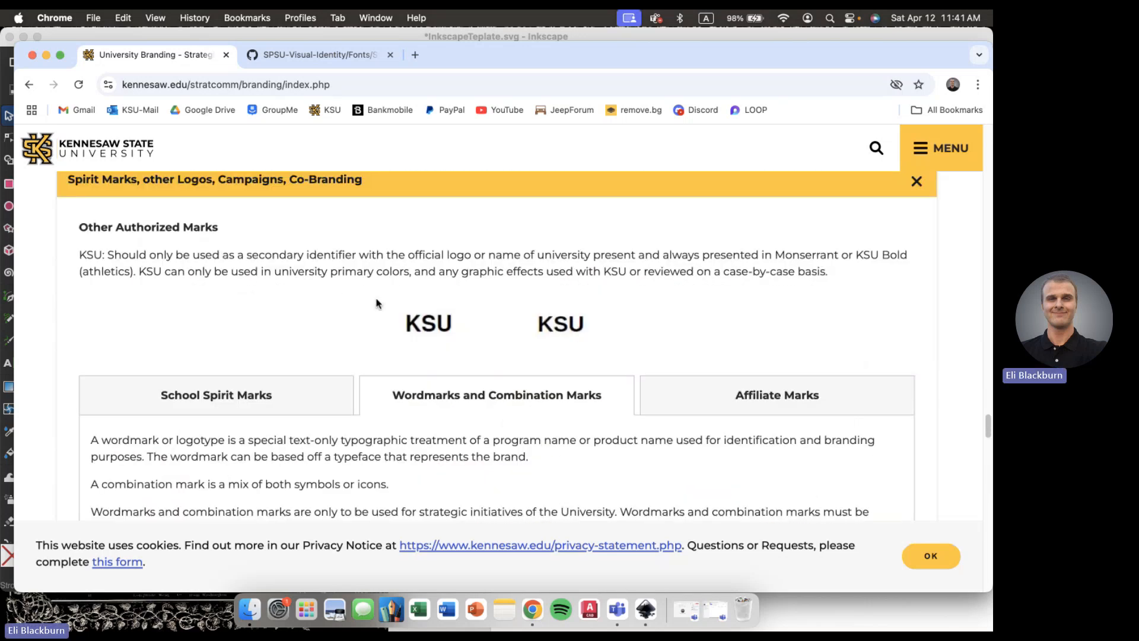
scroll(376, 303, "down", 4)
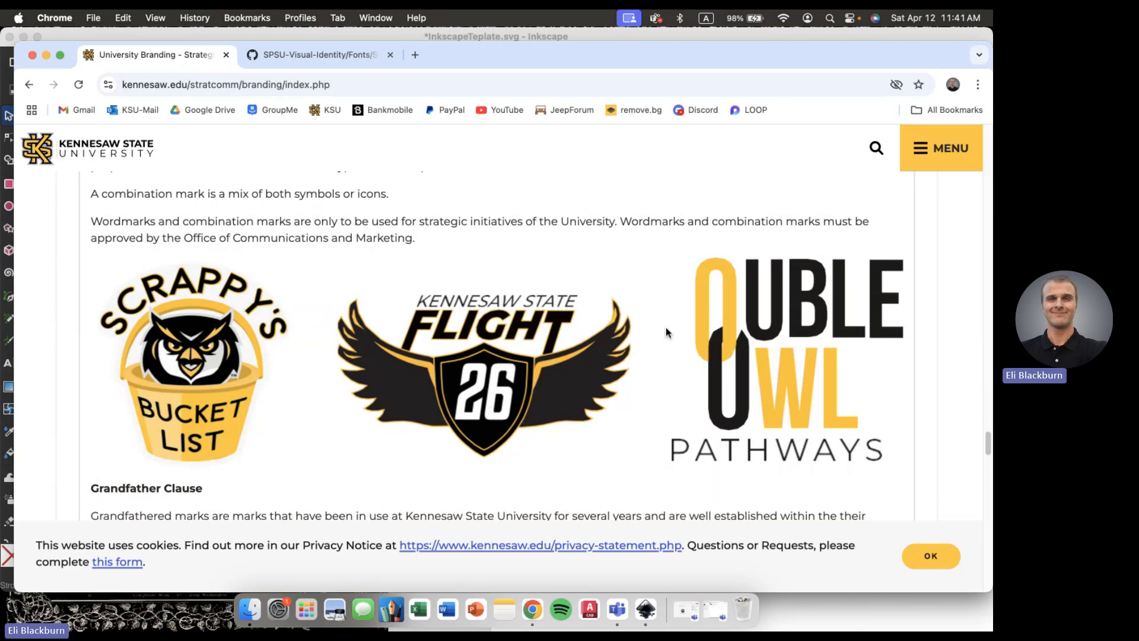
- Show the Affiliate Marks guidelines and examine the alumni affinity marks and the SPSU Alumni Society mark
scroll(306, 255, "up", 2)
left_click(694, 207)
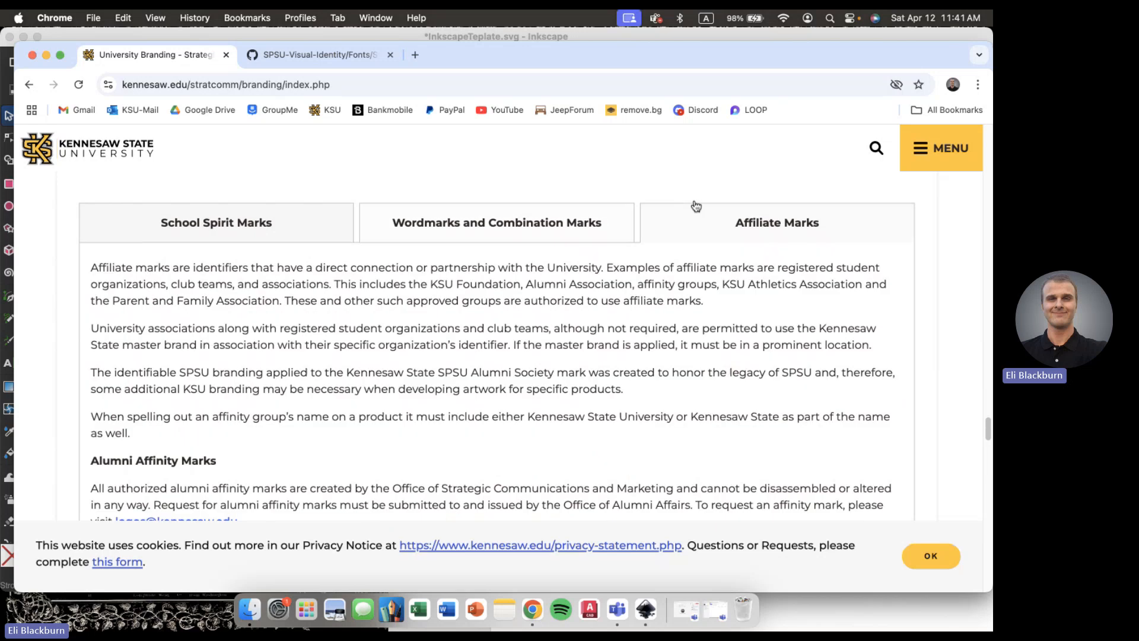
scroll(524, 286, "up", 2)
scroll(524, 286, "down", 8)
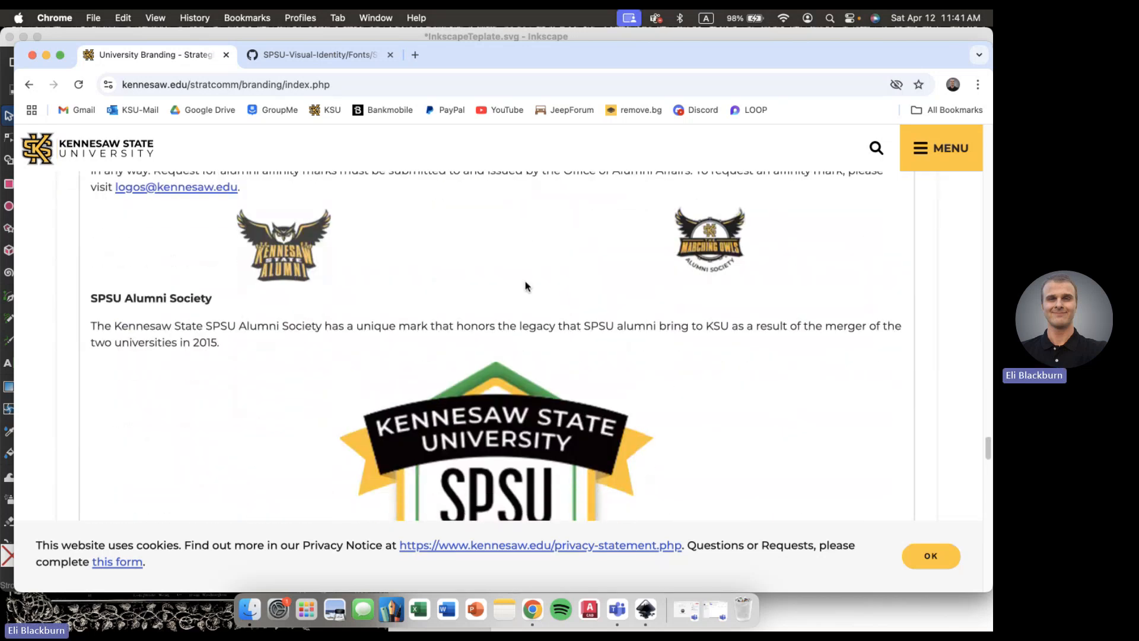
scroll(525, 285, "up", 10)
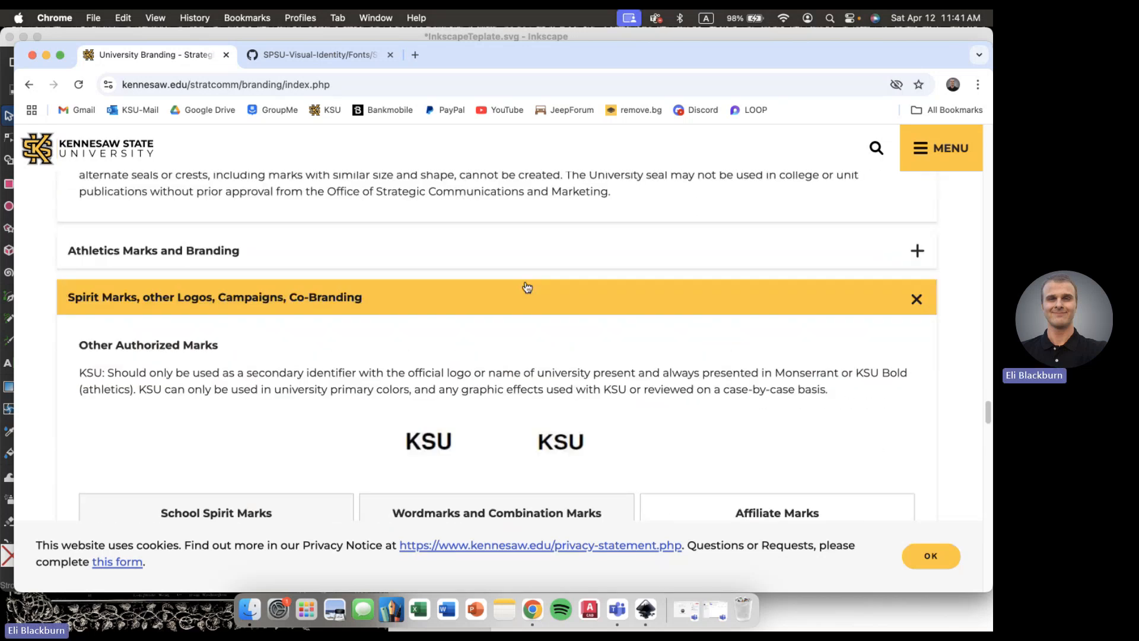
- Return to the School Spirit Marks guidelines and examine the winged KS and Scrappy marks with the rule on graphic owls
scroll(442, 366, "down", 2)
left_click(282, 349)
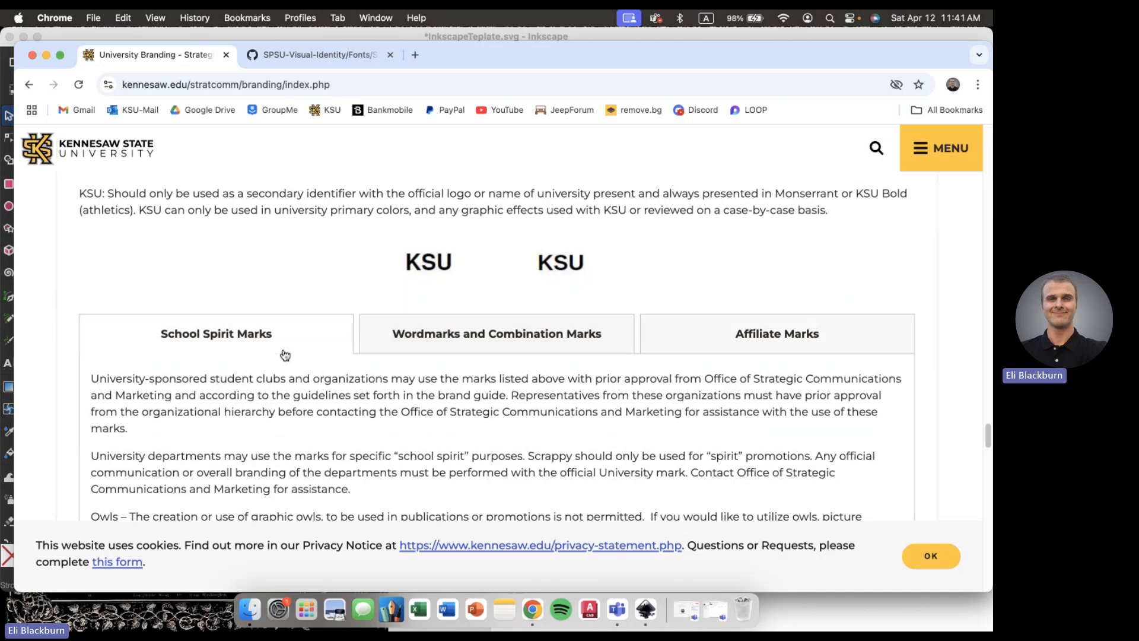
scroll(283, 353, "down", 5)
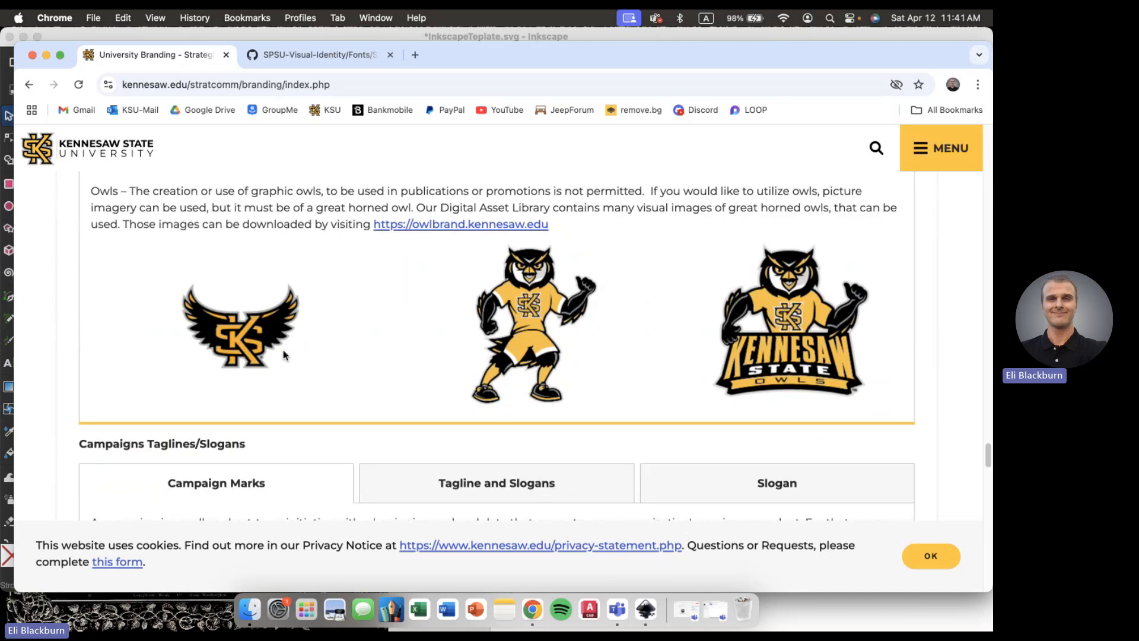
scroll(283, 354, "up", 1)
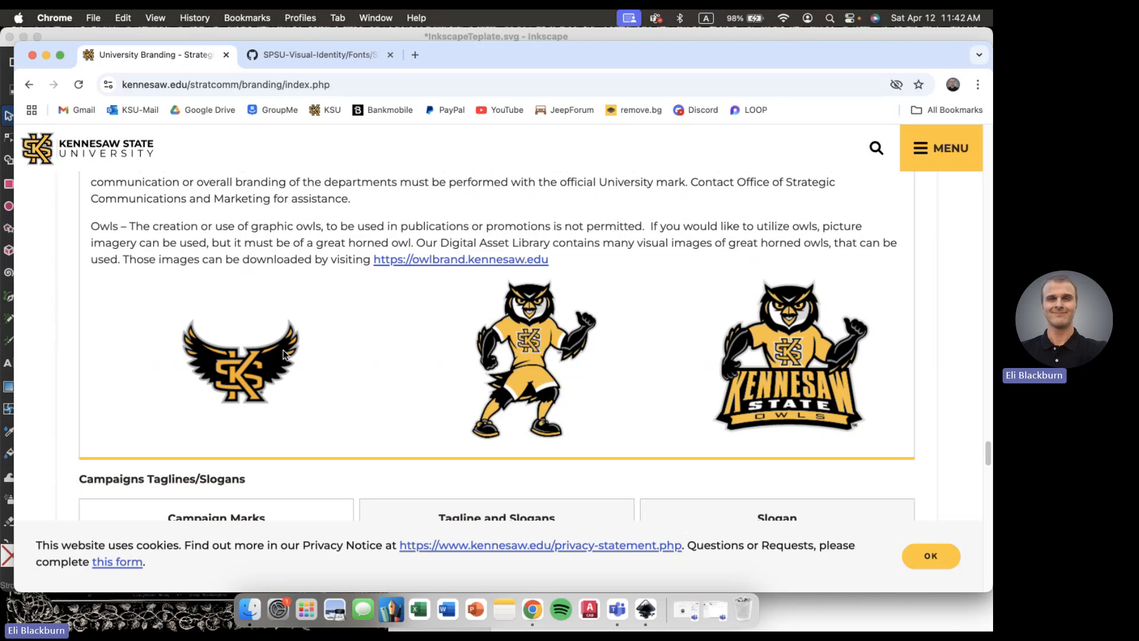
scroll(283, 351, "down", 2)
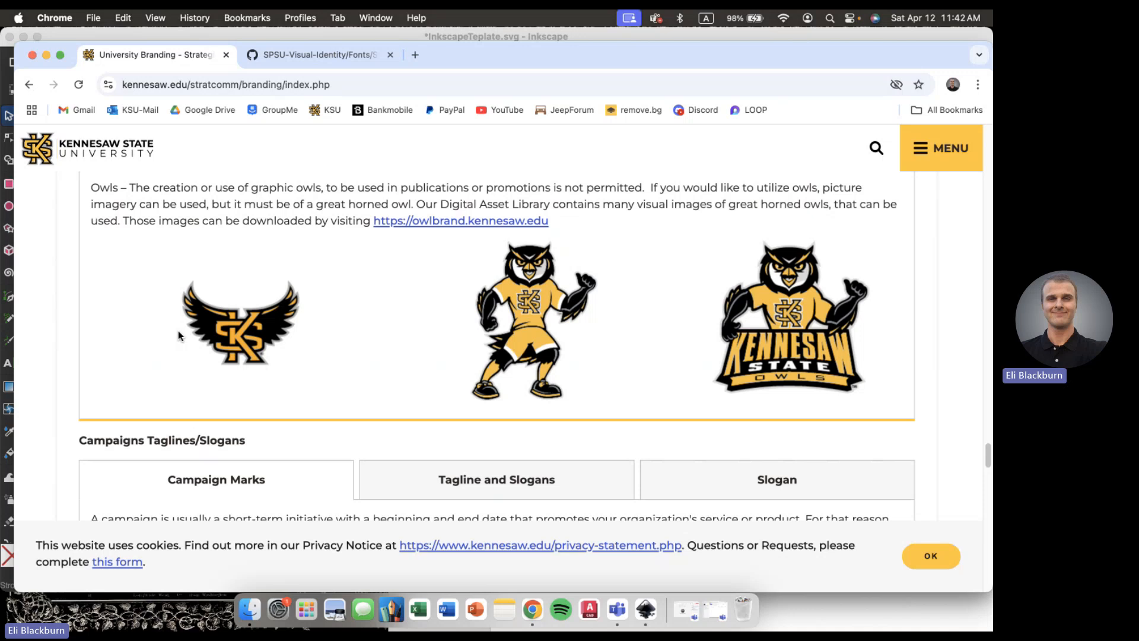
scroll(178, 330, "up", 1)
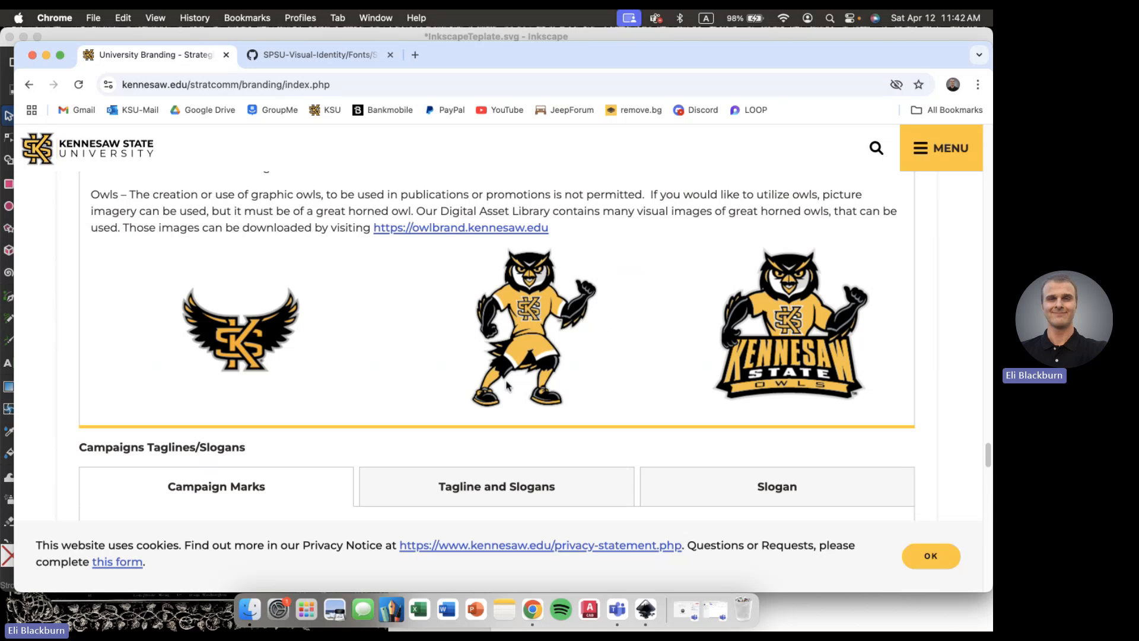
scroll(525, 349, "down", 1)
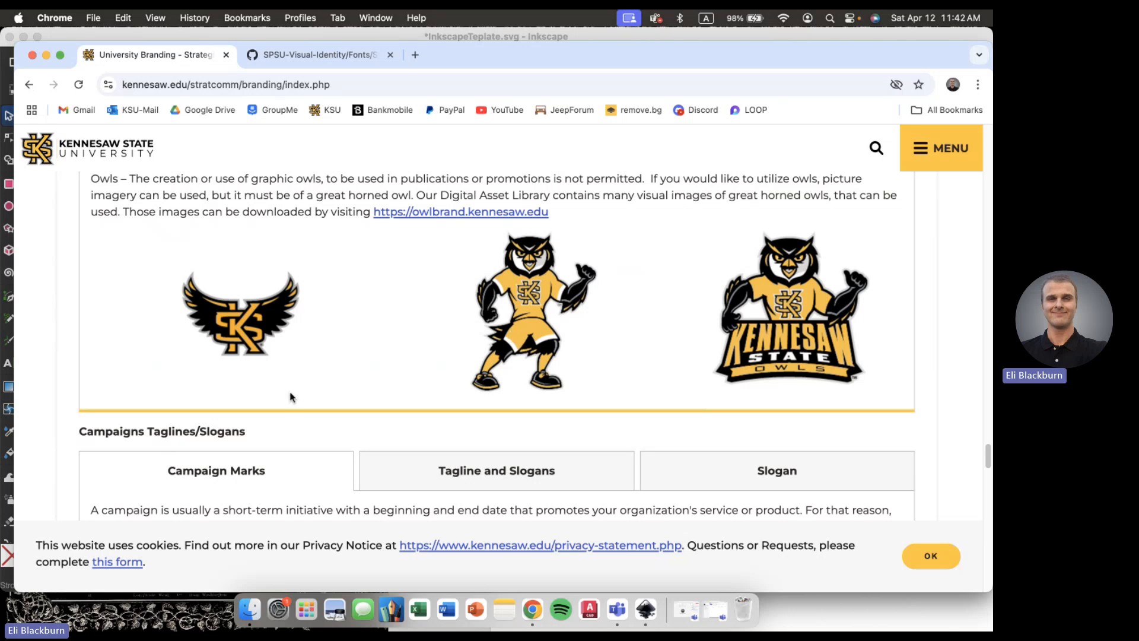
- Expand Unacceptable Variations and review the Logo Don'ts list of common mistakes beside the grayscale and drop-shadow examples
scroll(274, 280, "down", 5)
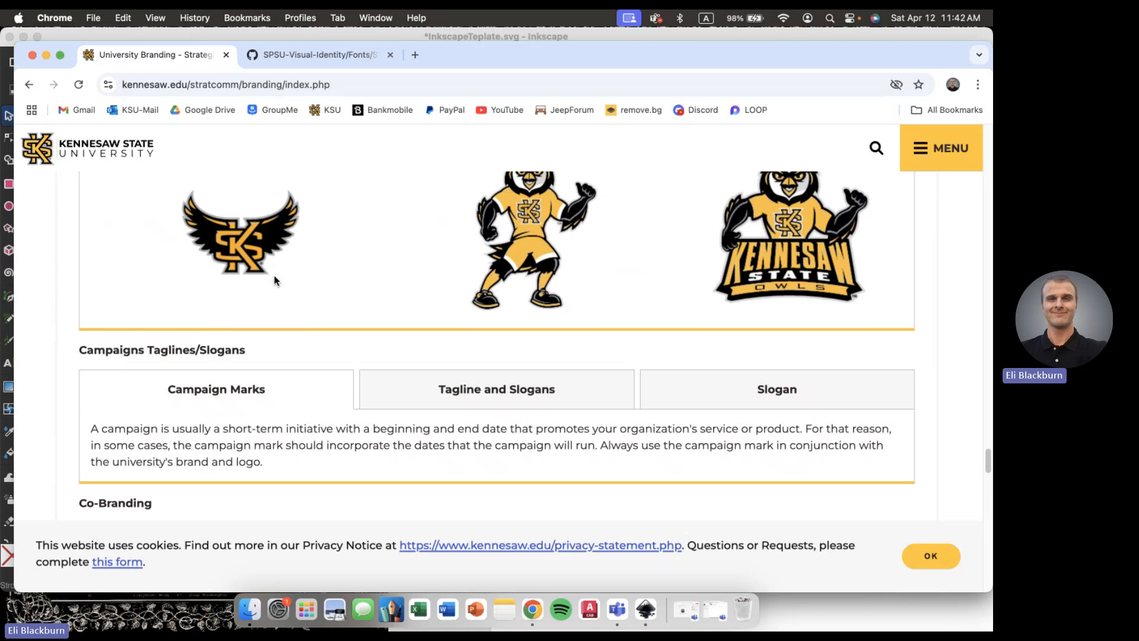
scroll(274, 280, "down", 15)
scroll(169, 328, "down", 20)
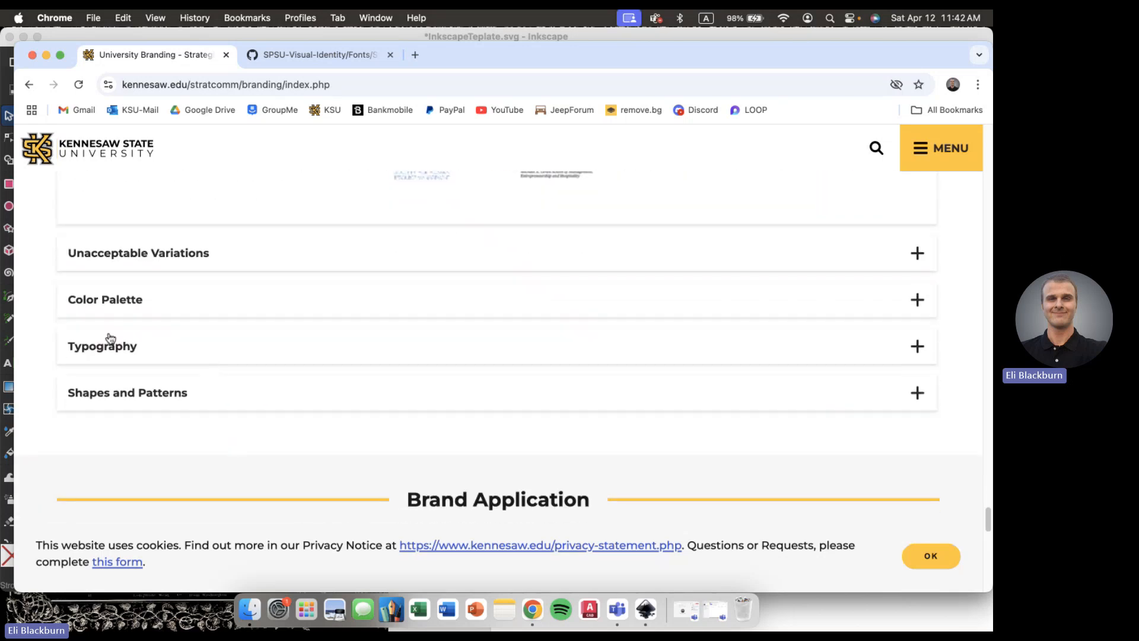
left_click(167, 265)
scroll(162, 358, "down", 5)
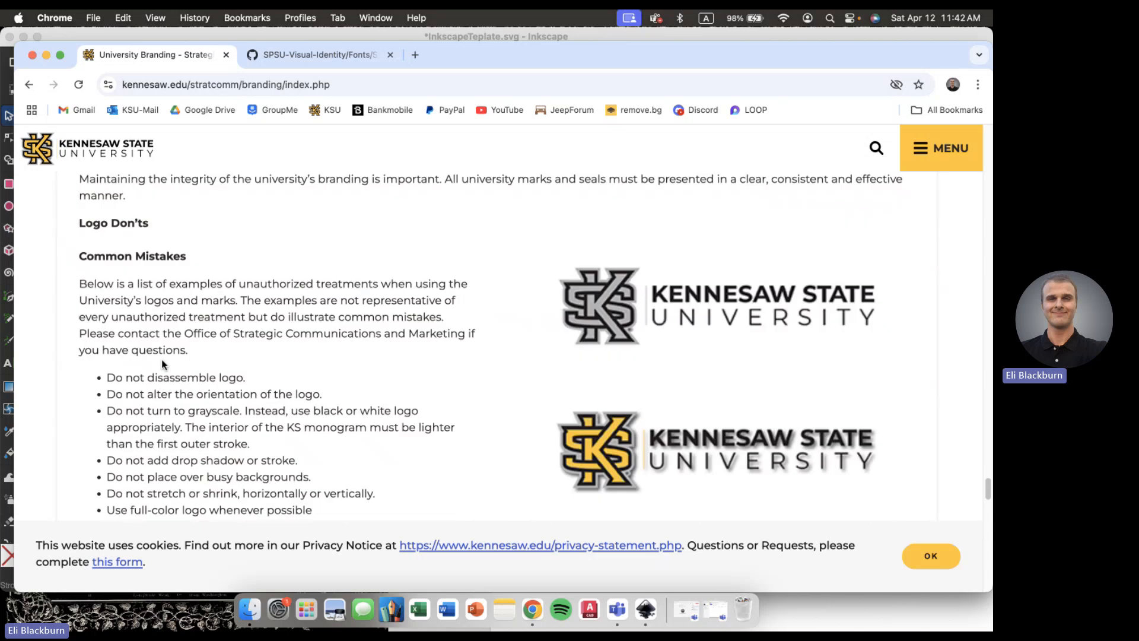
scroll(162, 358, "up", 3)
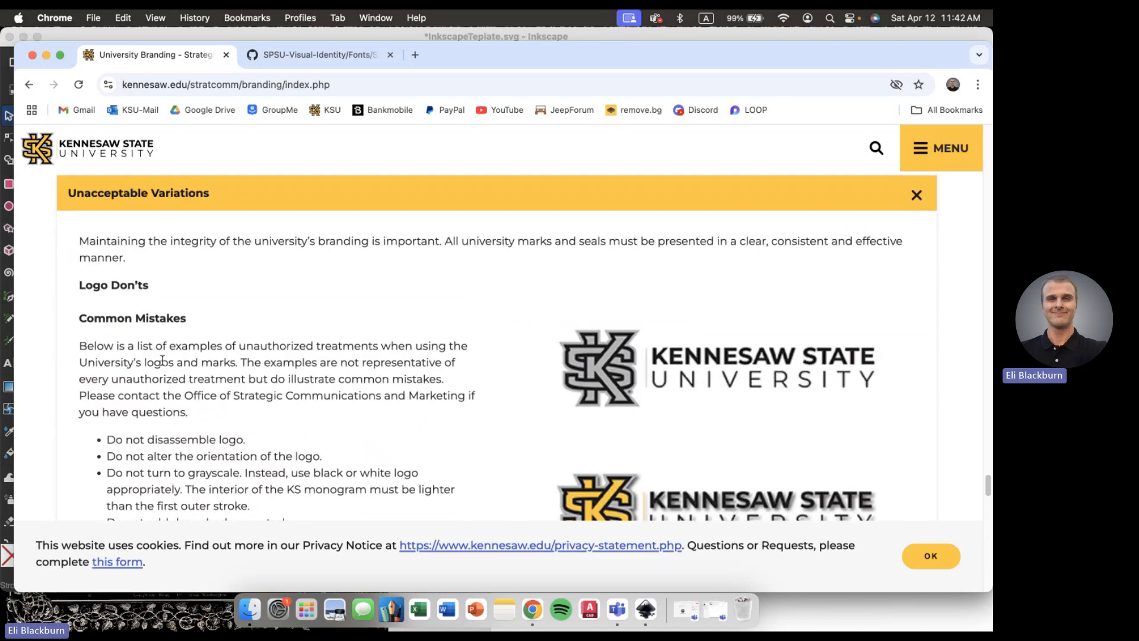
scroll(162, 360, "down", 5)
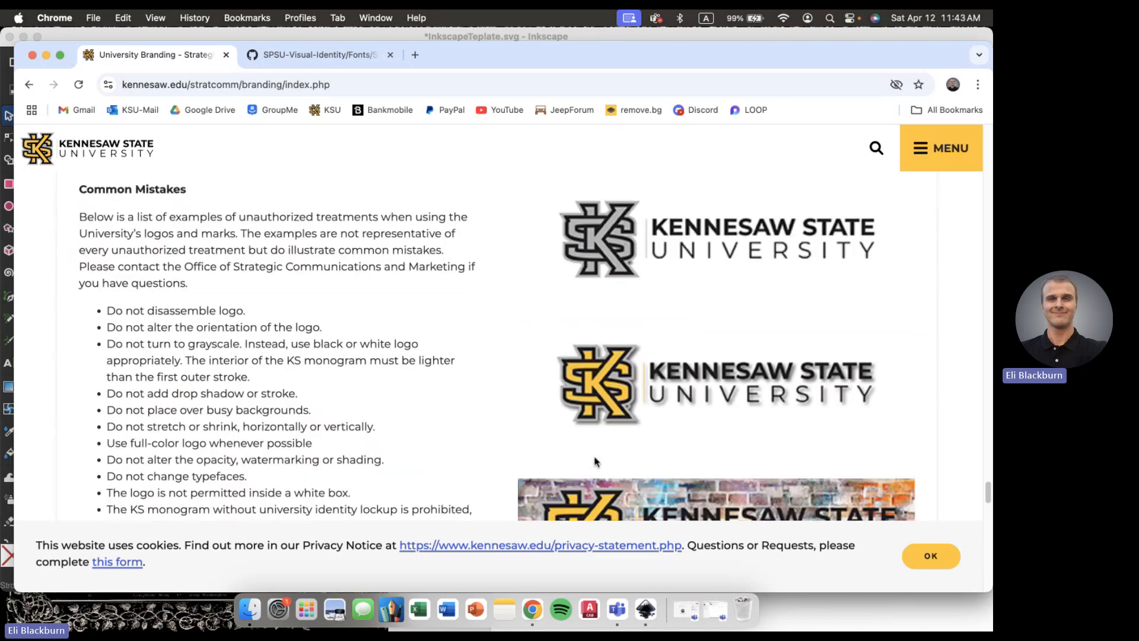
scroll(574, 380, "up", 2)
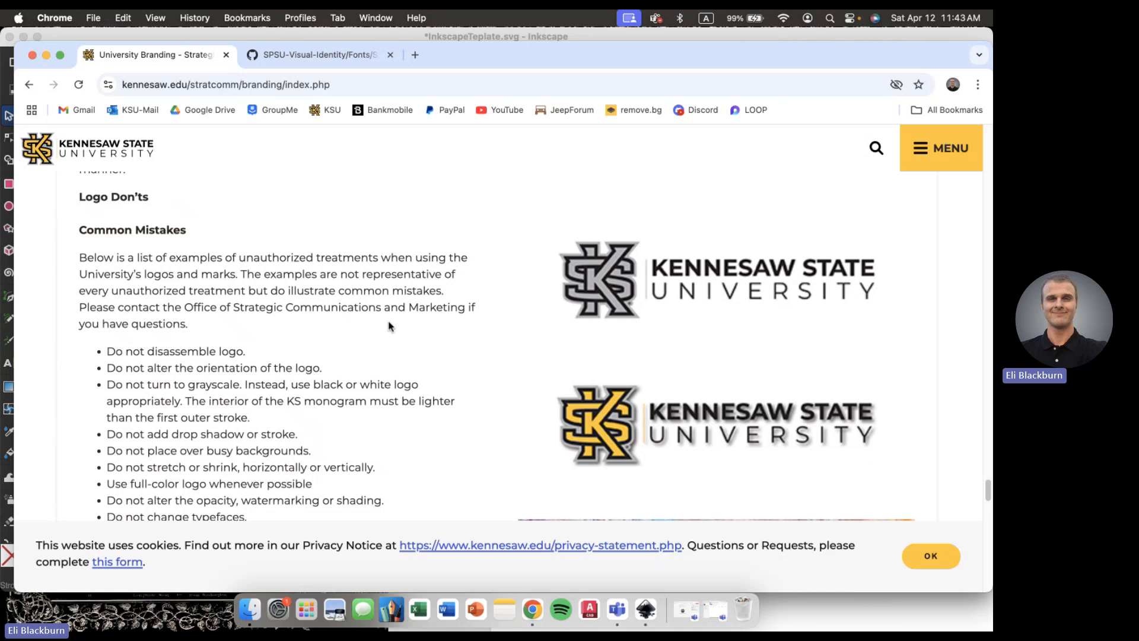
- Examine the remaining Logo Don'ts, the misuse examples such as the busy brick background, and the rules on vector files
scroll(389, 325, "down", 7)
scroll(720, 365, "down", 4)
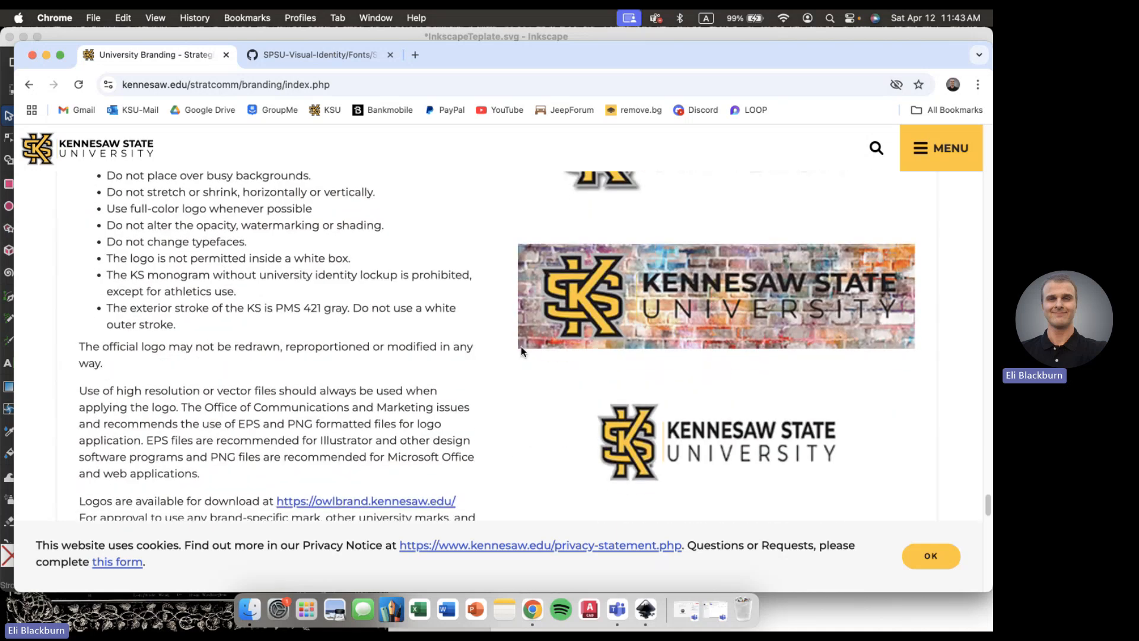
scroll(521, 350, "down", 7)
scroll(523, 442, "up", 4)
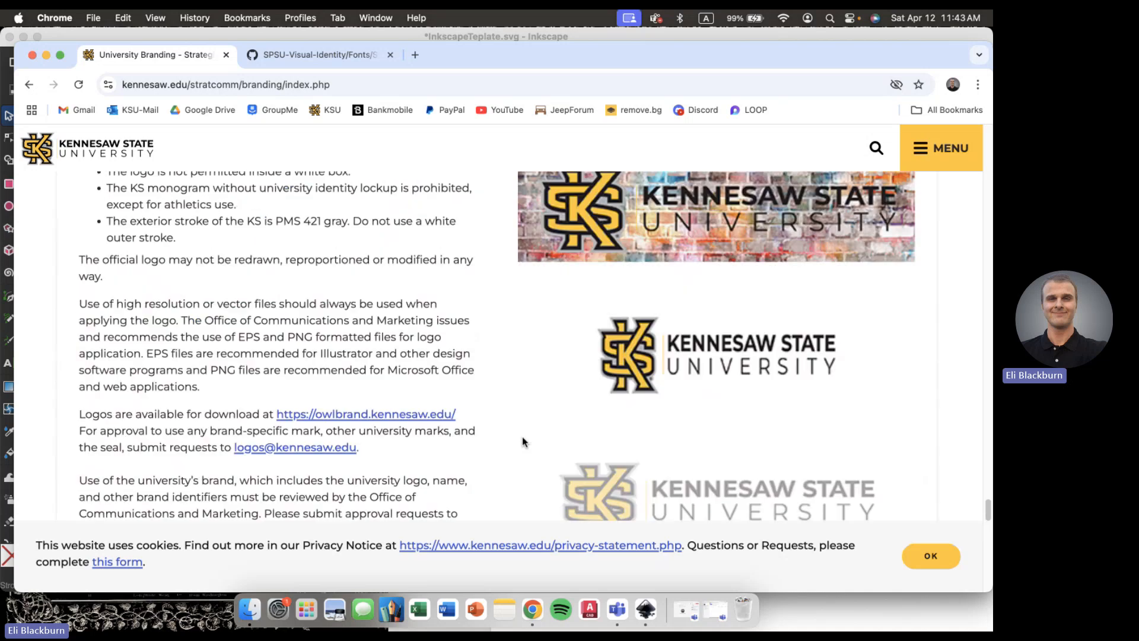
scroll(523, 441, "up", 3)
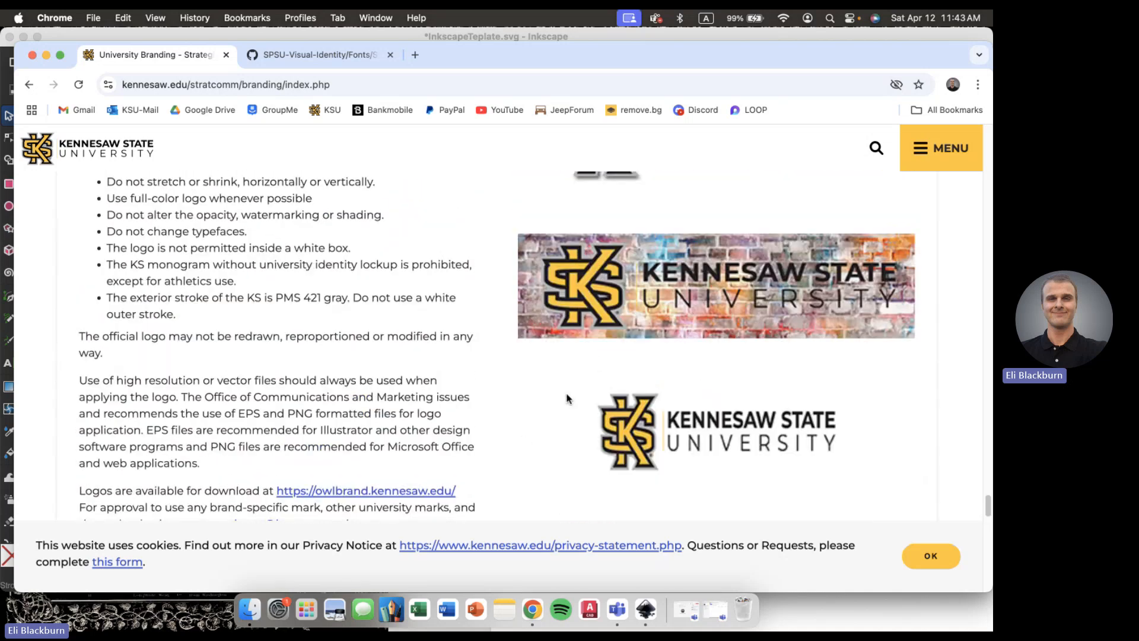
scroll(580, 410, "down", 1)
scroll(580, 410, "down", 2)
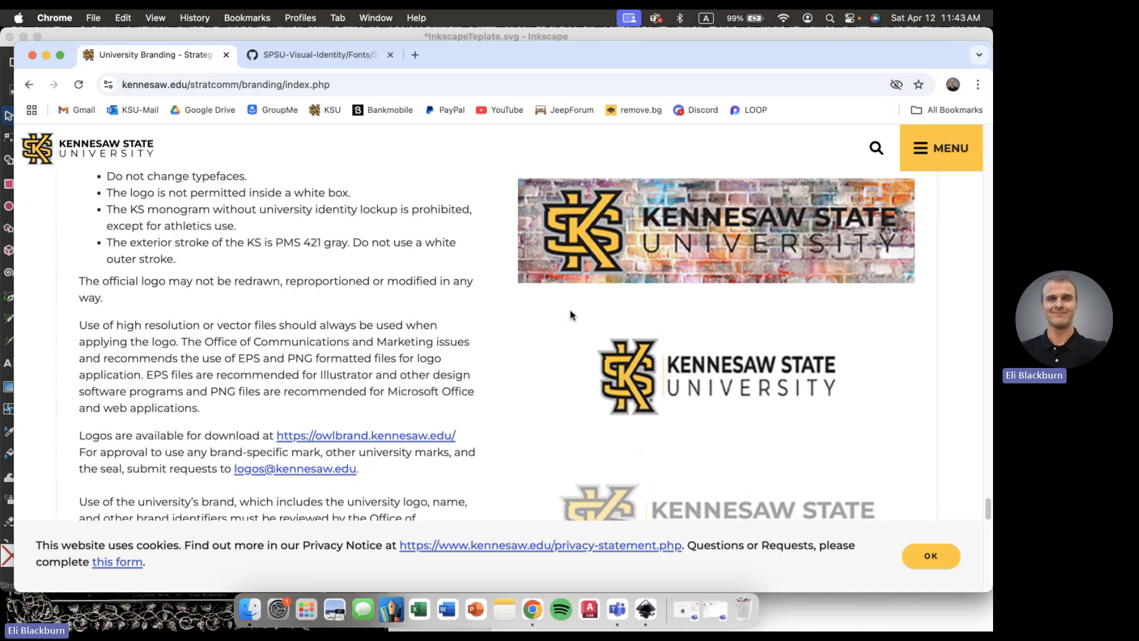
scroll(570, 315, "down", 1)
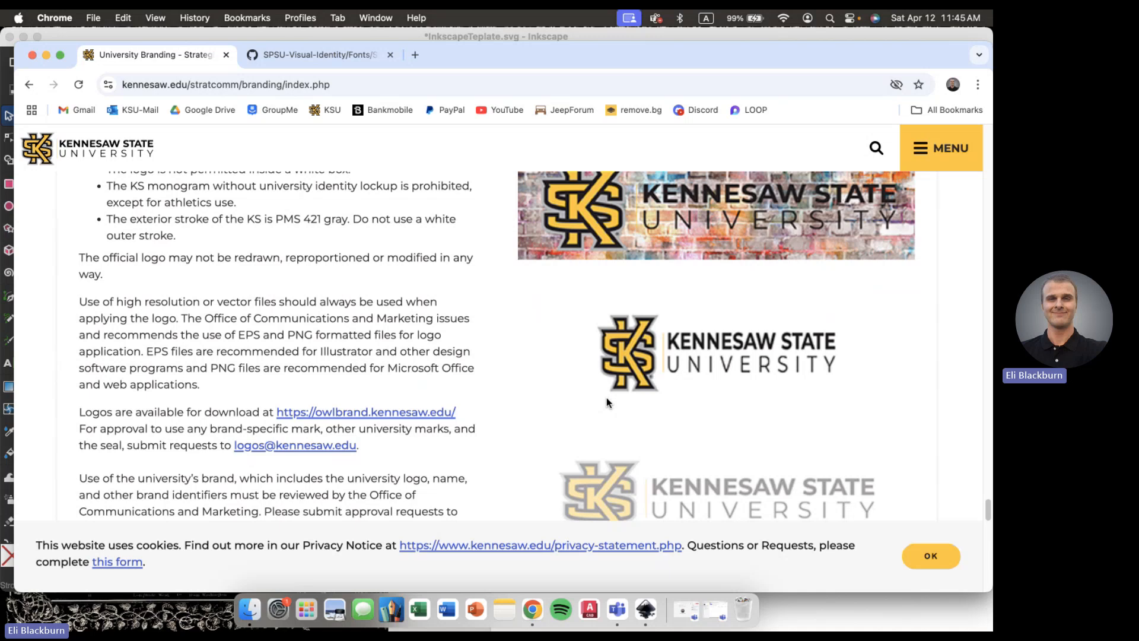
- Expand the Color Palette section, skim its colors and introduction, and collapse it again
scroll(606, 402, "down", 6)
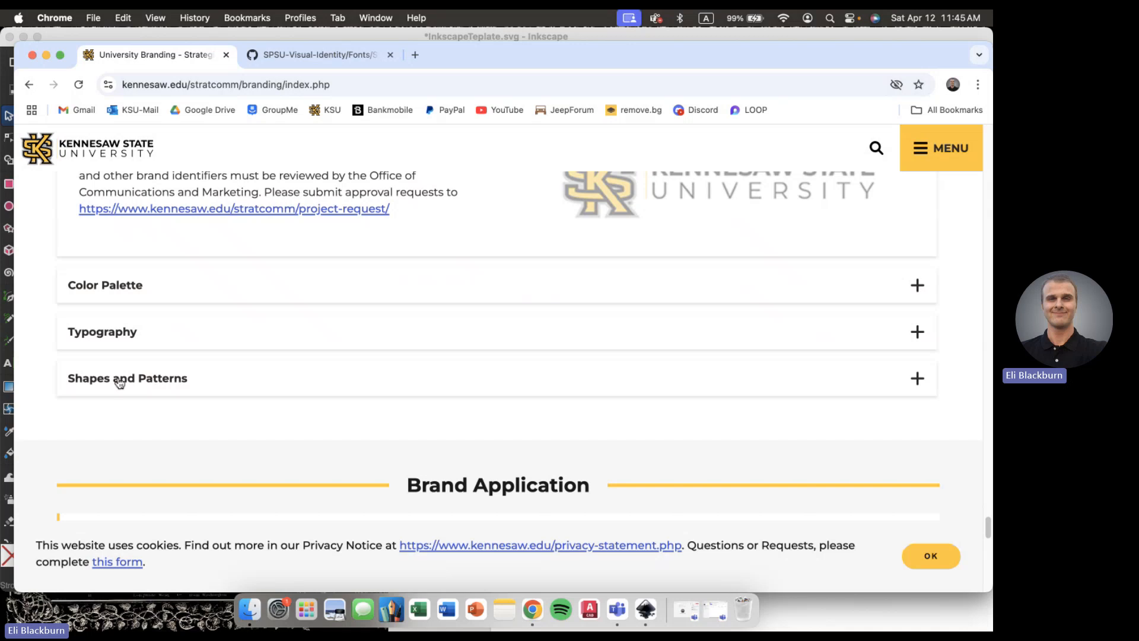
scroll(119, 382, "up", 15)
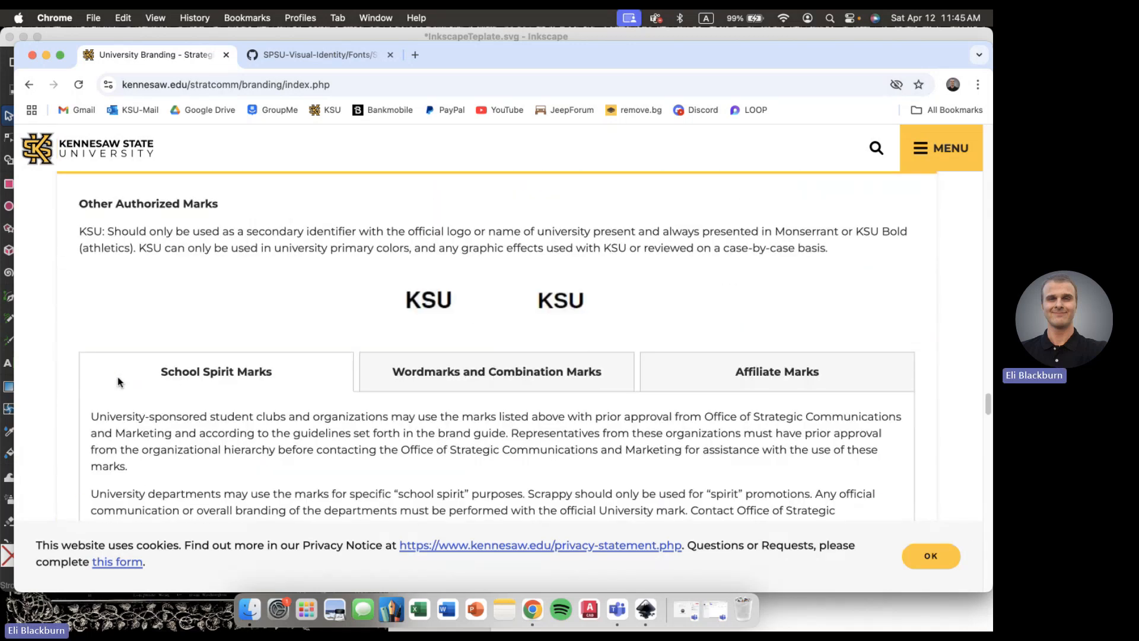
scroll(119, 383, "up", 2)
scroll(119, 379, "down", 15)
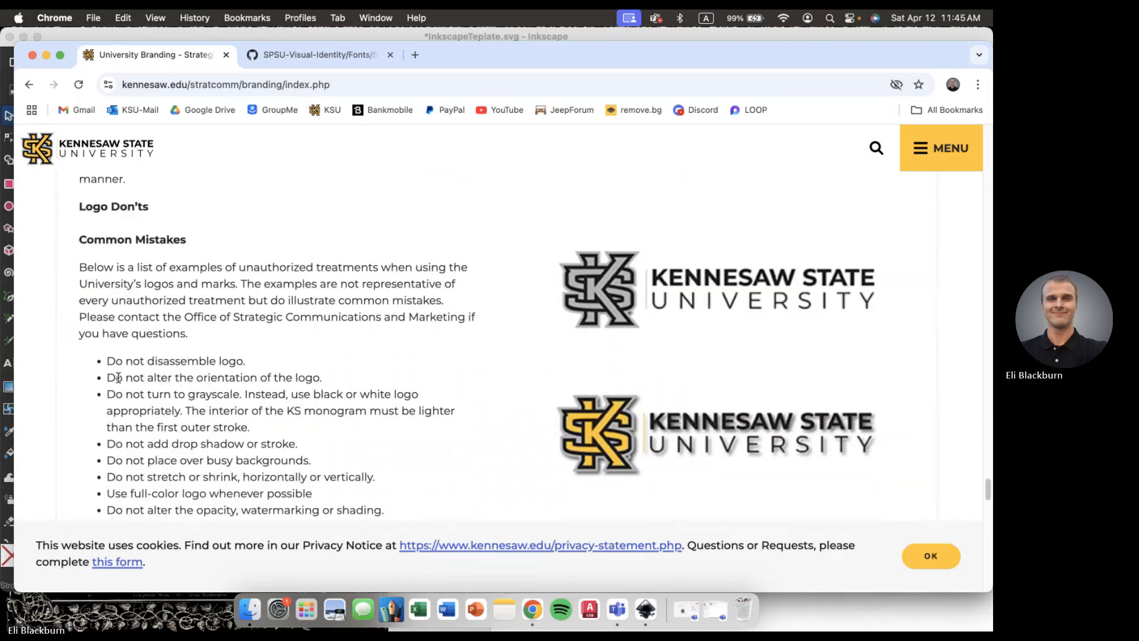
scroll(119, 378, "down", 15)
scroll(117, 381, "up", 3)
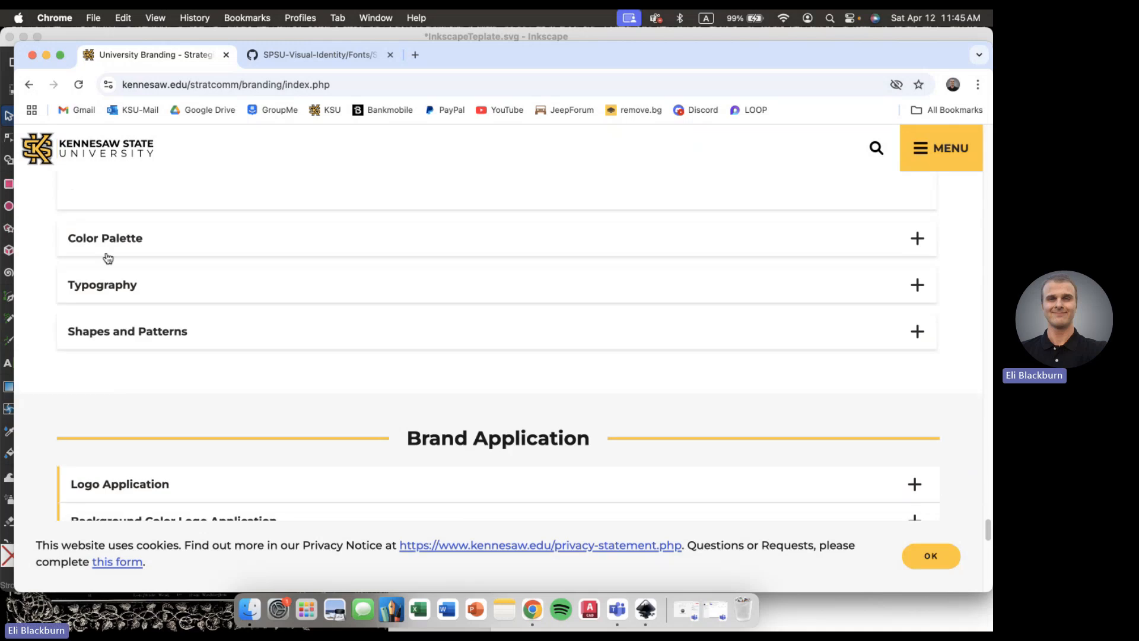
left_click(107, 258)
scroll(123, 299, "up", 5)
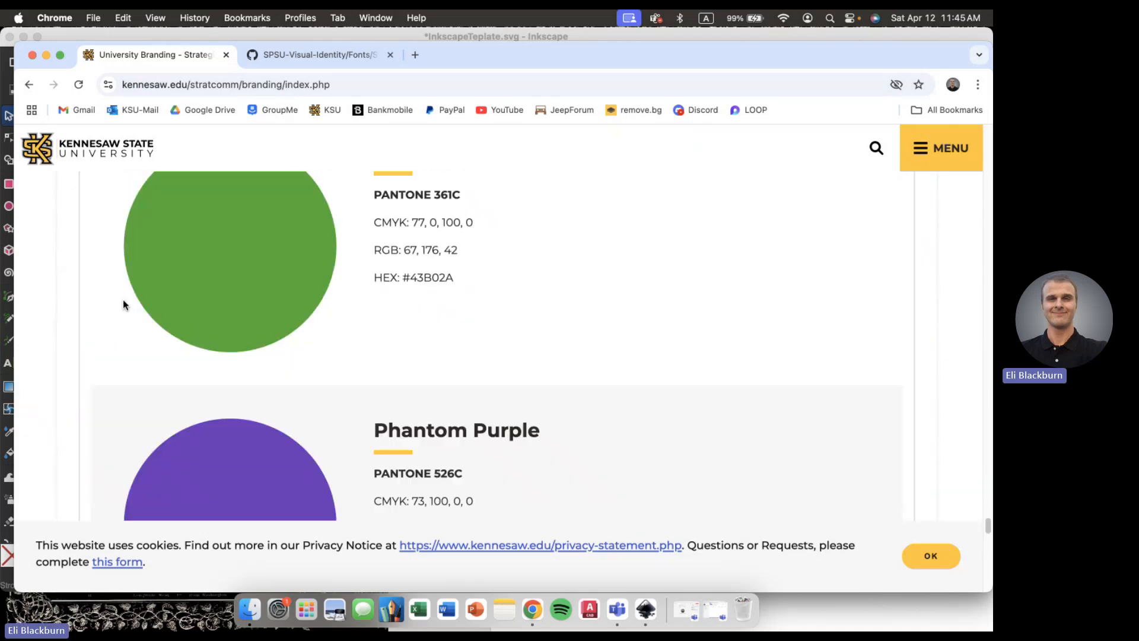
scroll(123, 299, "up", 20)
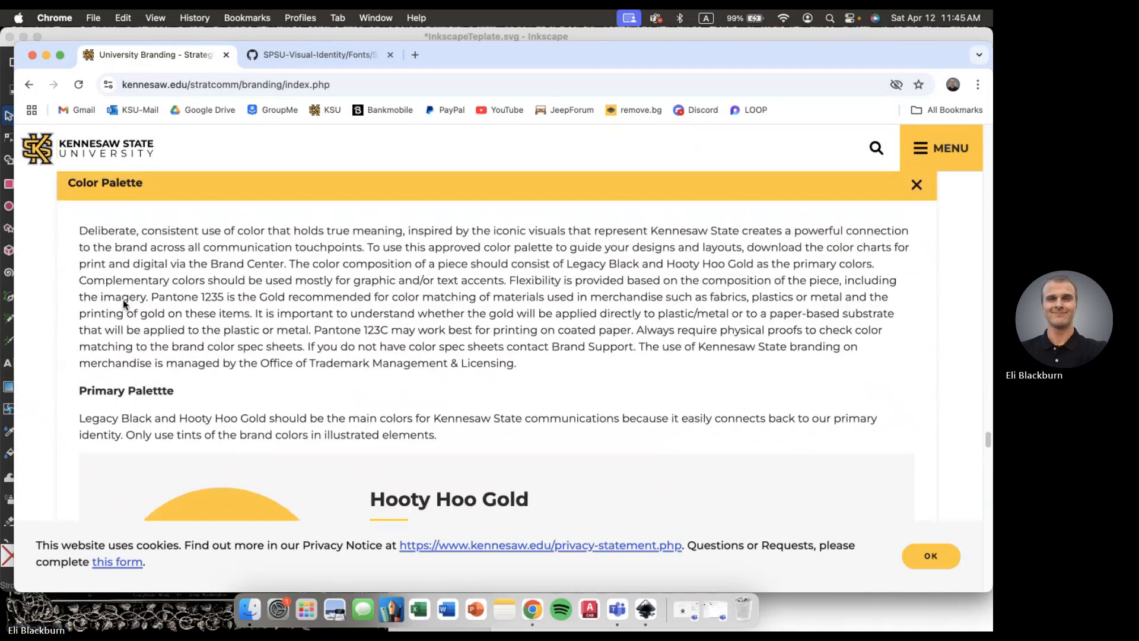
scroll(122, 299, "up", 3)
left_click(141, 328)
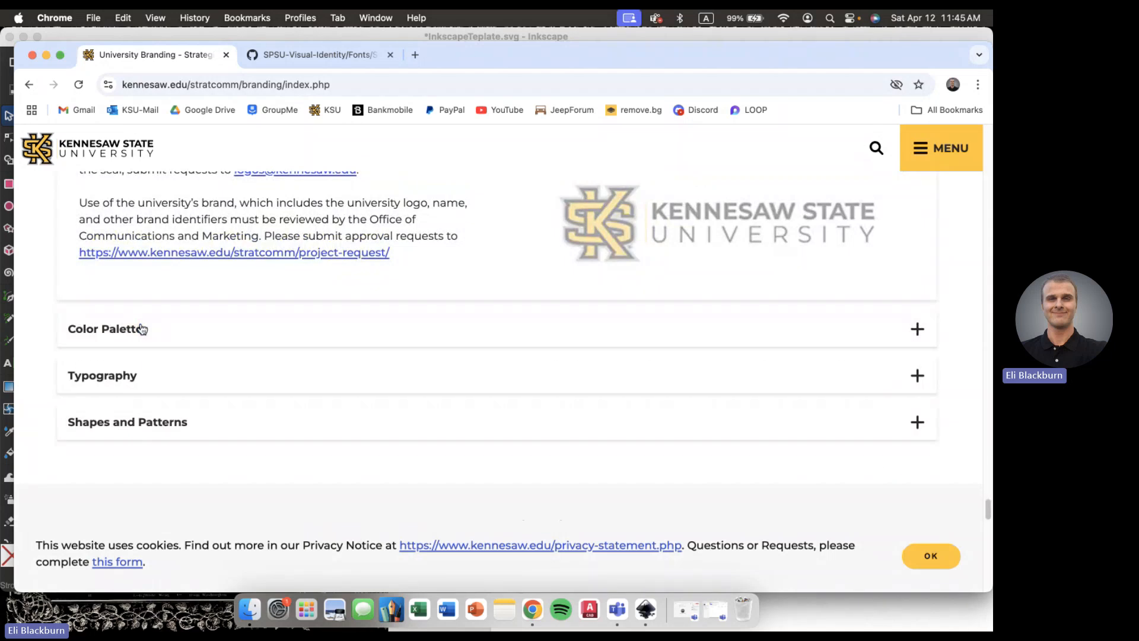
- Look back over the Other Authorized Marks and the black and white color versions of the university logo
scroll(134, 323, "down", 1)
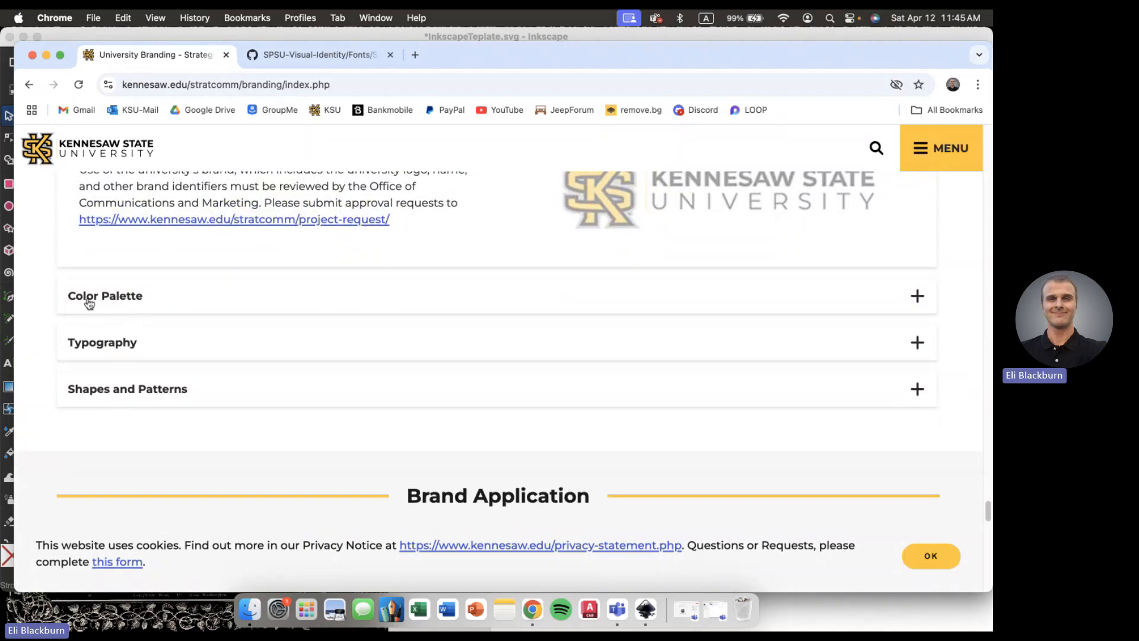
scroll(89, 303, "up", 2)
scroll(88, 303, "down", 1)
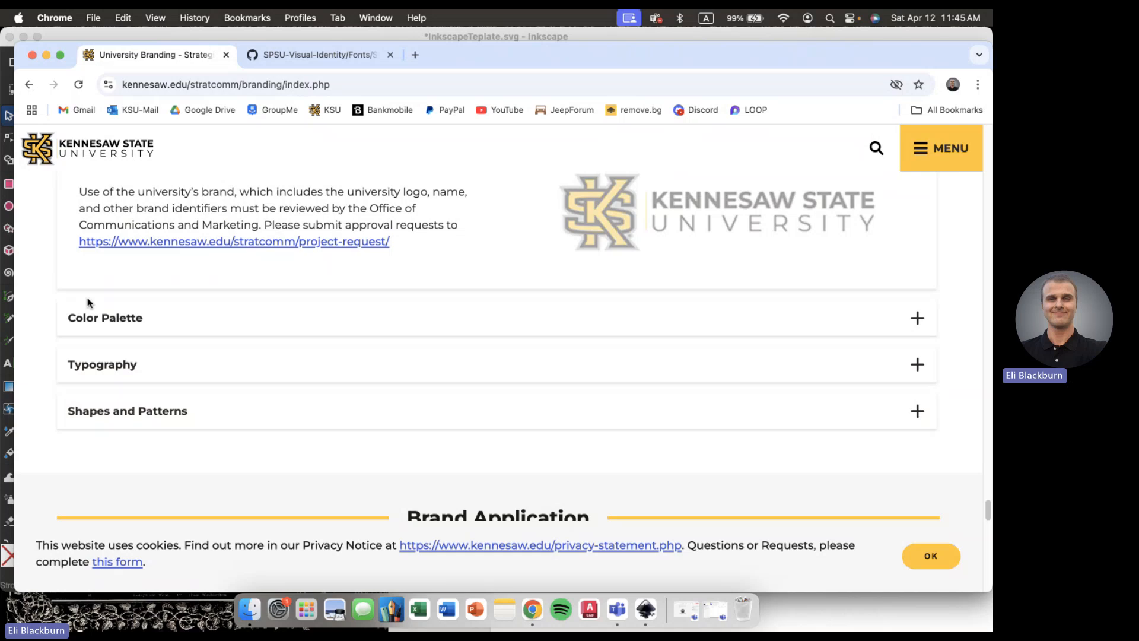
scroll(87, 303, "up", 20)
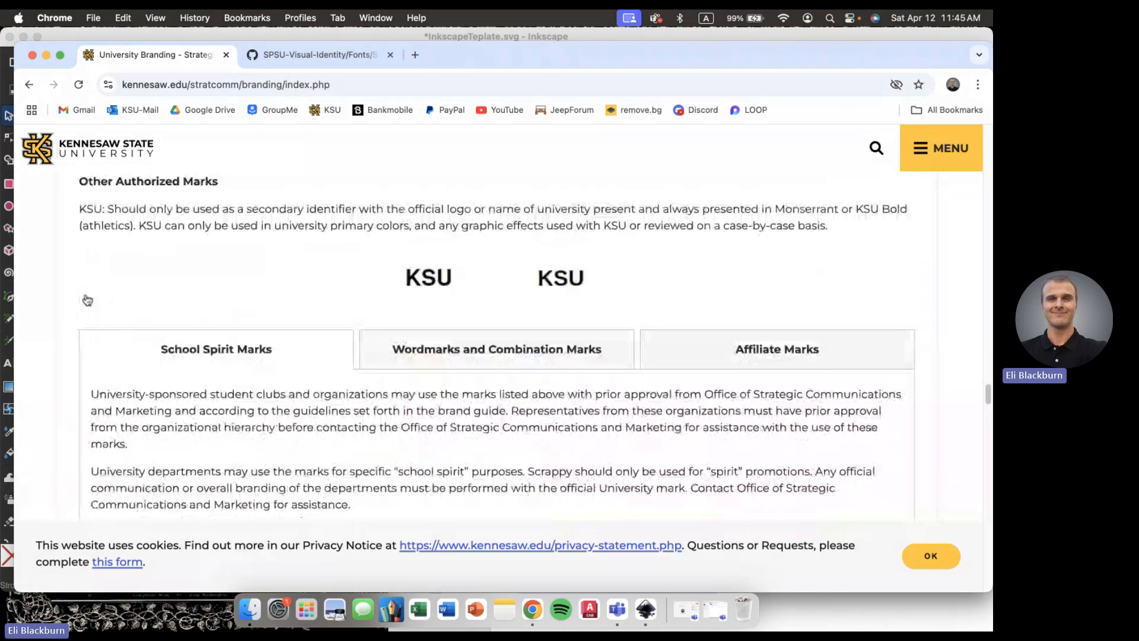
scroll(86, 298, "up", 6)
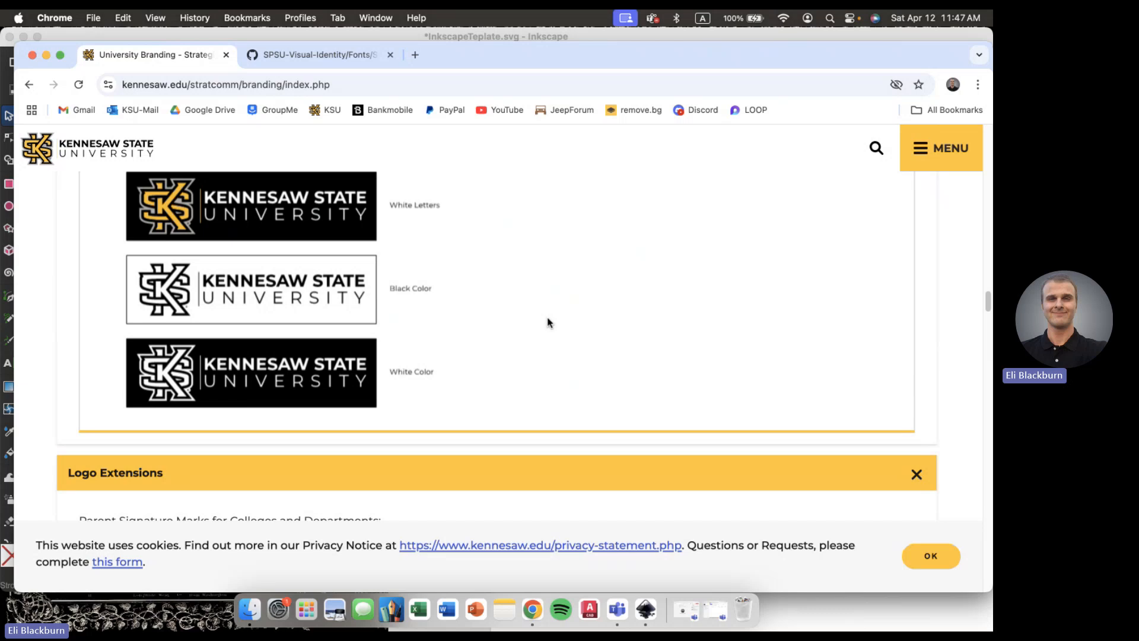
- Reopen the Color Palette section and examine the primary palette's Hooty Hoo Gold specifications
scroll(548, 322, "down", 20)
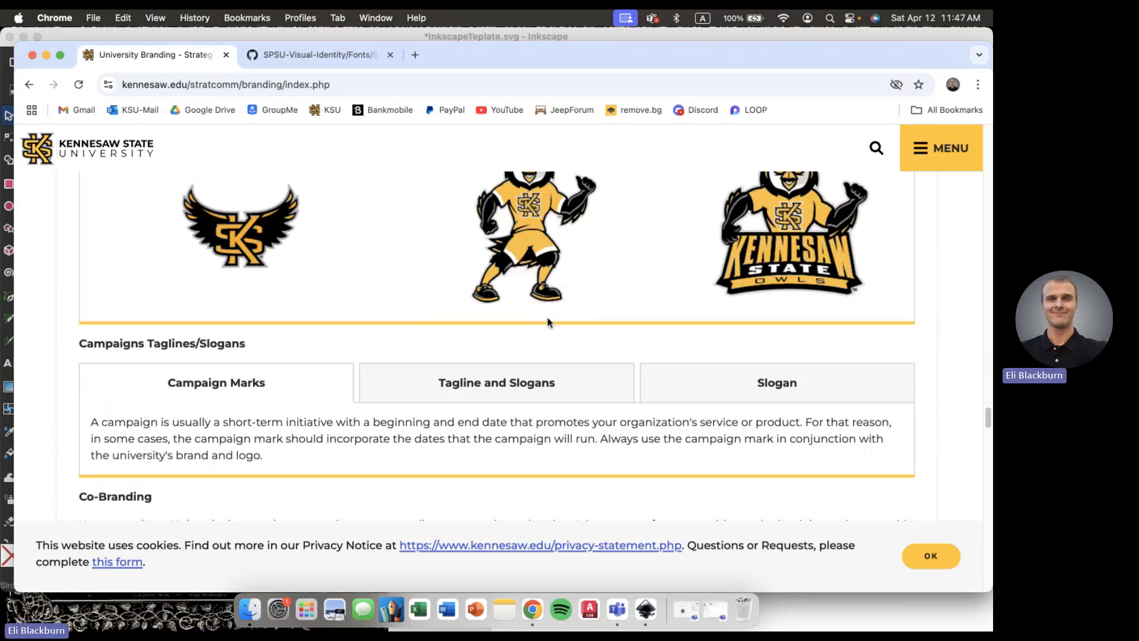
scroll(547, 322, "down", 20)
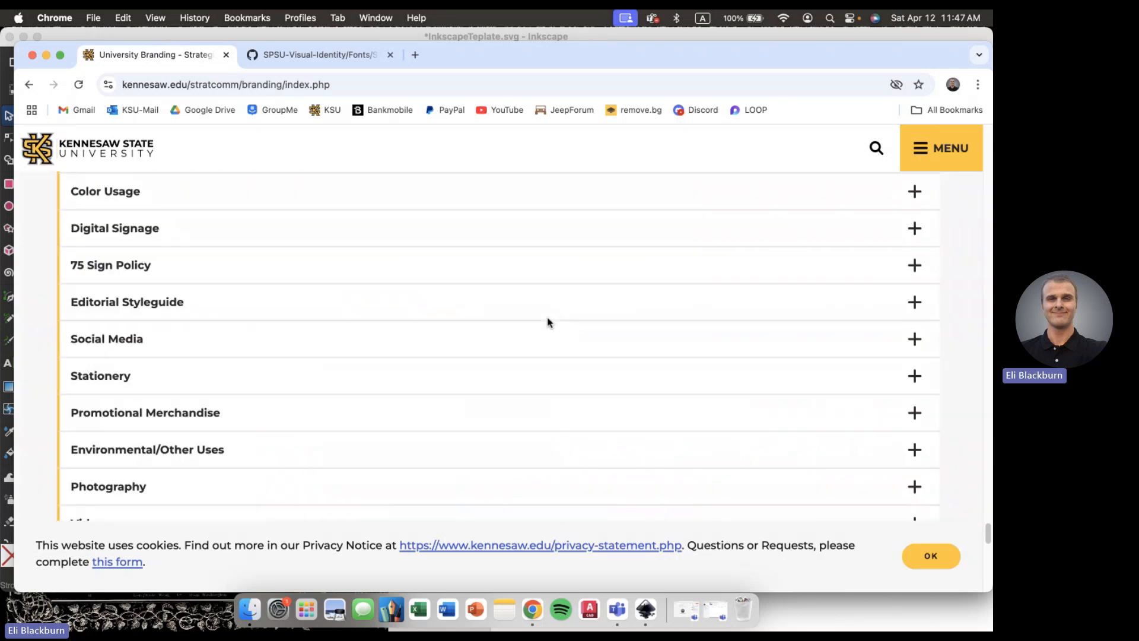
scroll(421, 326, "up", 3)
scroll(260, 338, "up", 8)
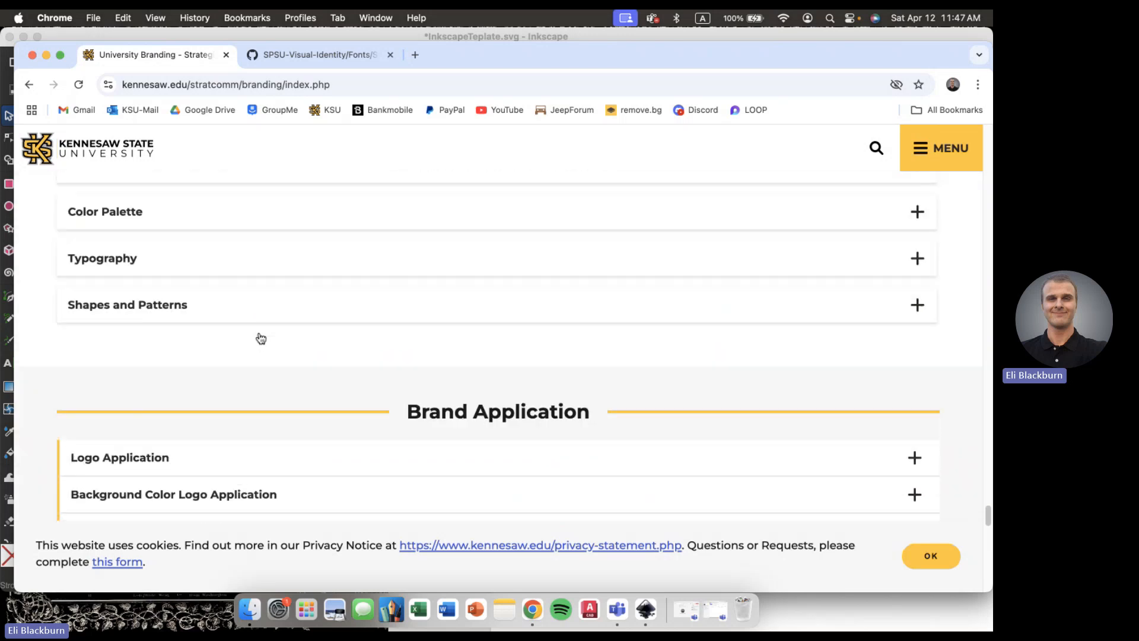
left_click(173, 323)
scroll(174, 322, "down", 5)
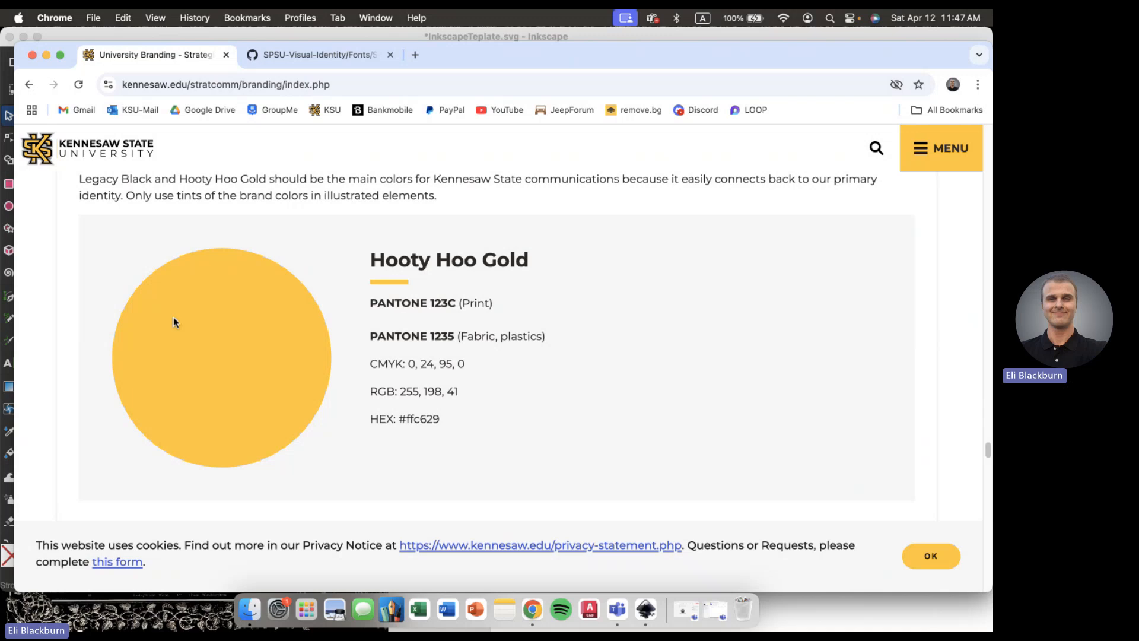
- Examine the Slap Rock Gray and Bachelor's White specifications in the primary palette, continuing to the complementary colors
scroll(173, 322, "down", 12)
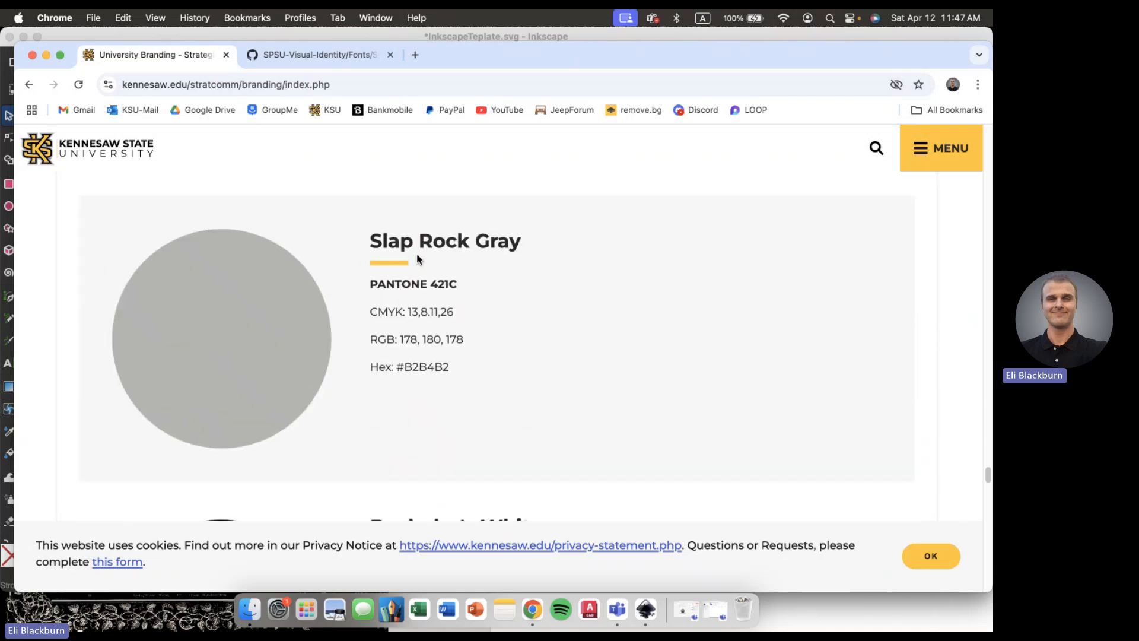
scroll(417, 257, "down", 7)
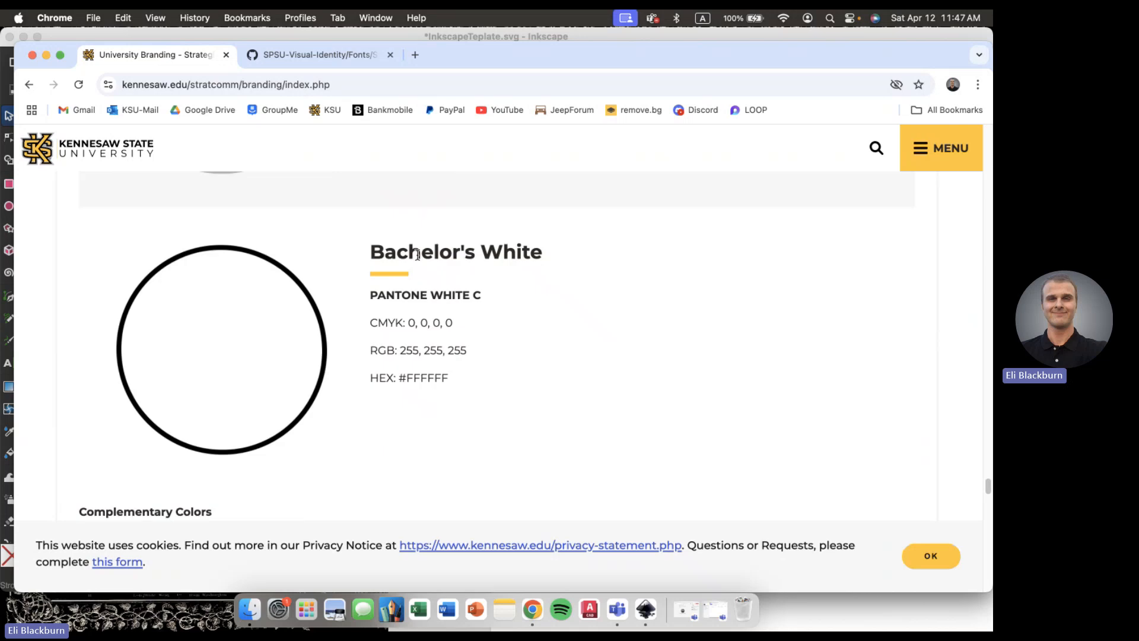
scroll(417, 258, "down", 8)
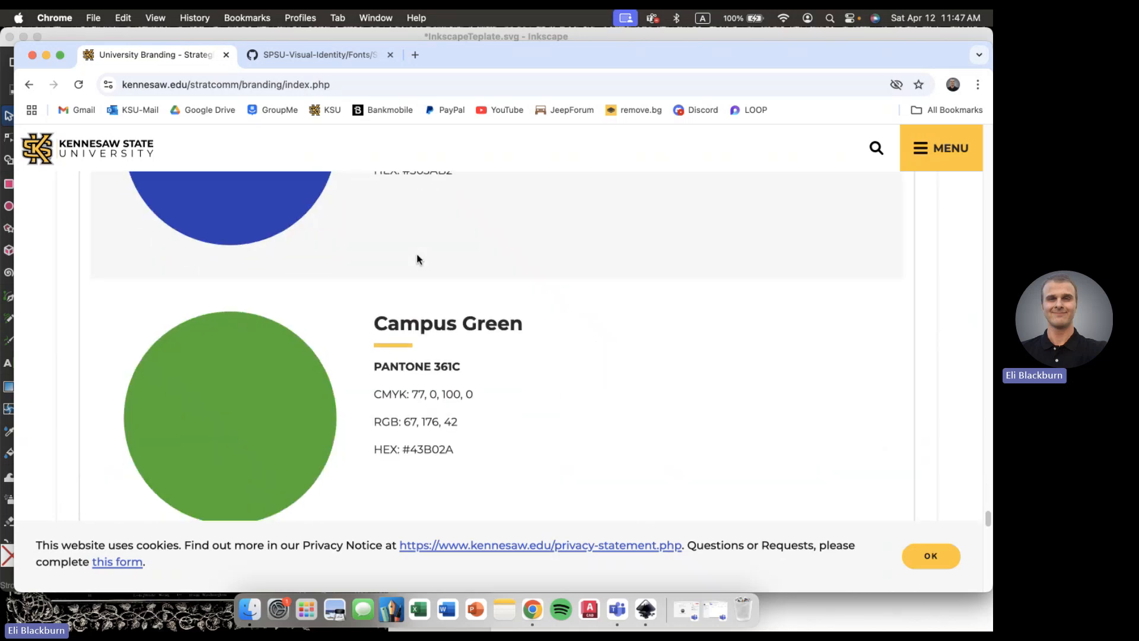
- Compare the Marietta Blue, Campus Green and Phantom Purple specifications among the Vibrant Cool Colors
scroll(417, 255, "up", 3)
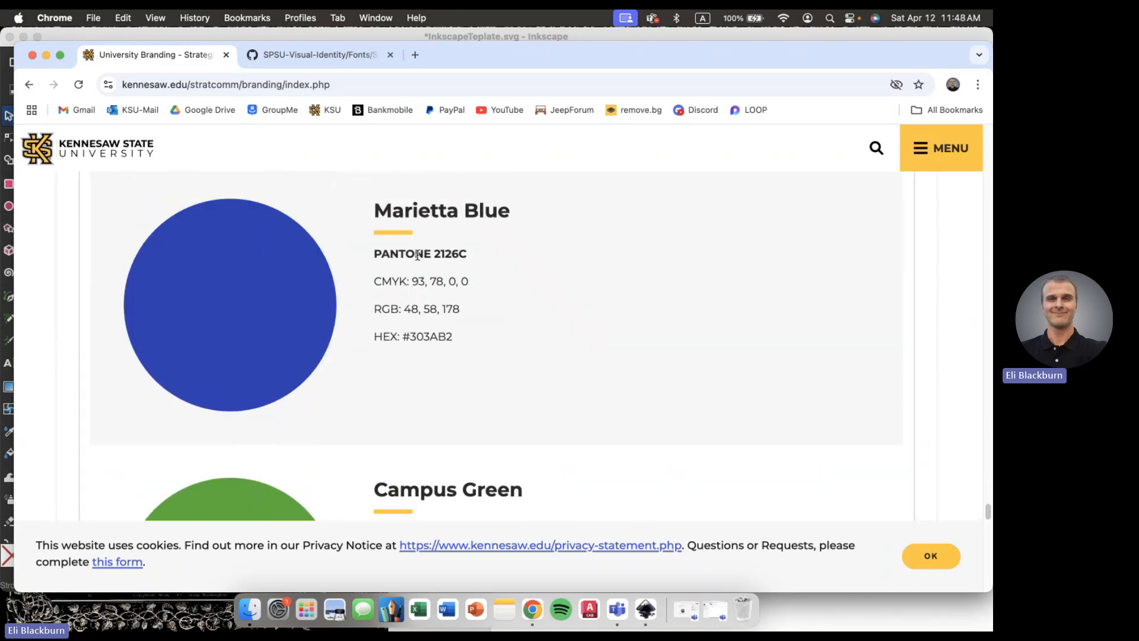
scroll(417, 255, "down", 2)
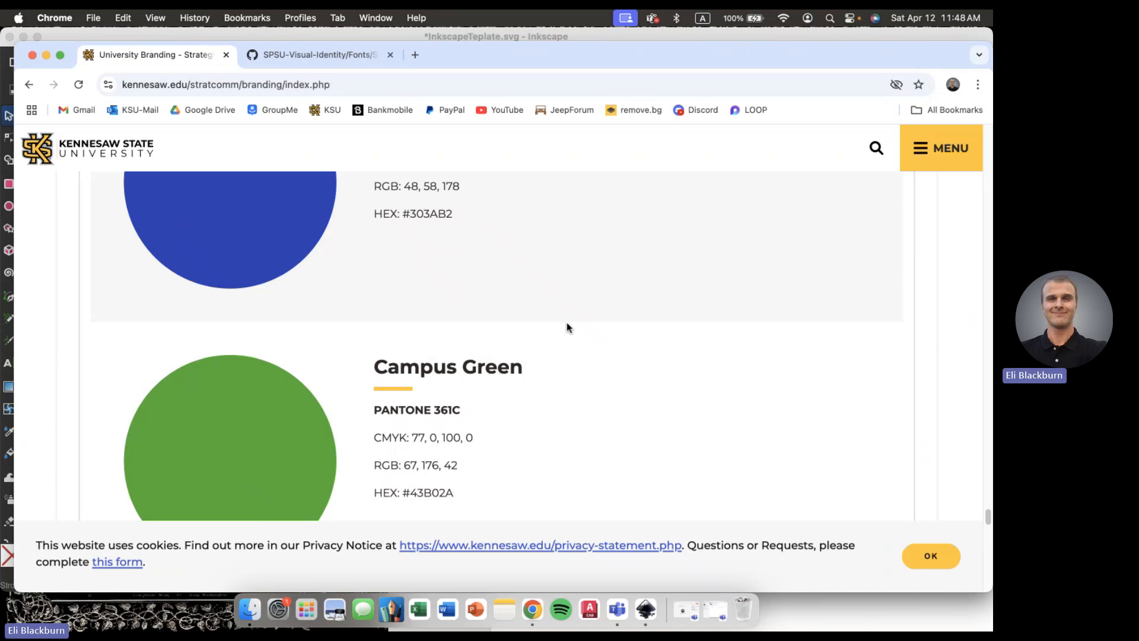
scroll(567, 327, "up", 1)
scroll(566, 327, "down", 6)
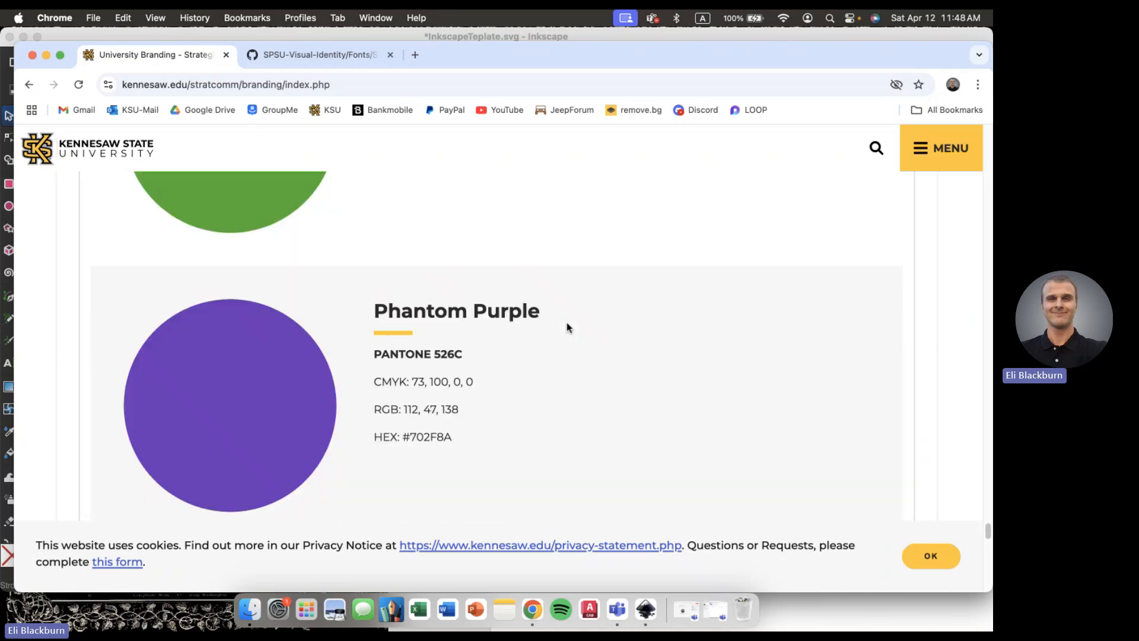
scroll(471, 322, "up", 6)
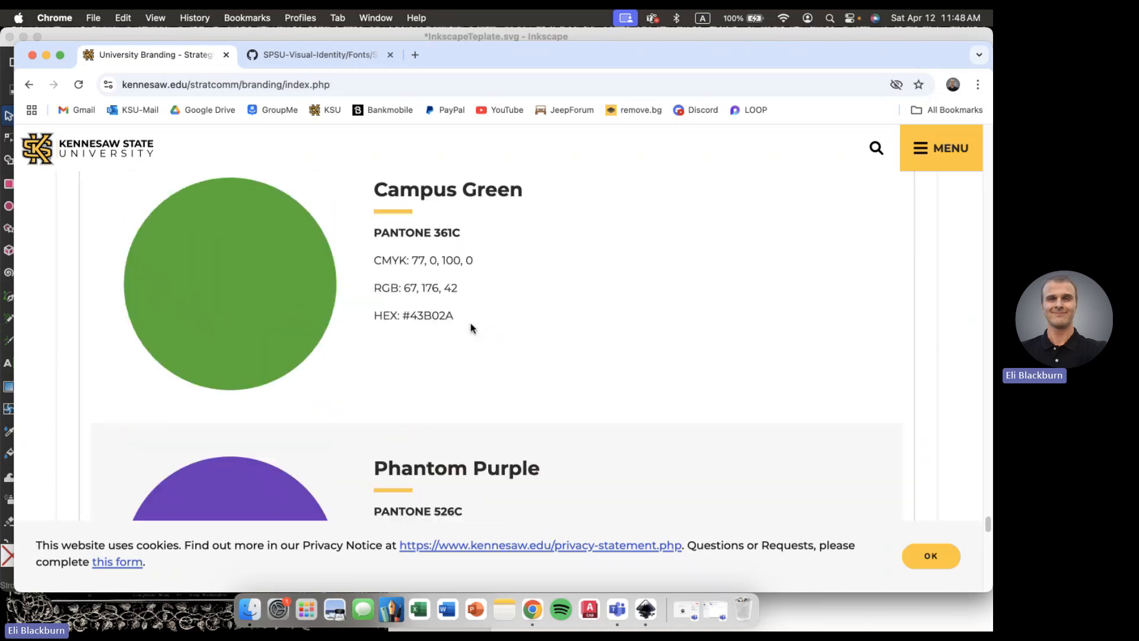
scroll(474, 280, "up", 2)
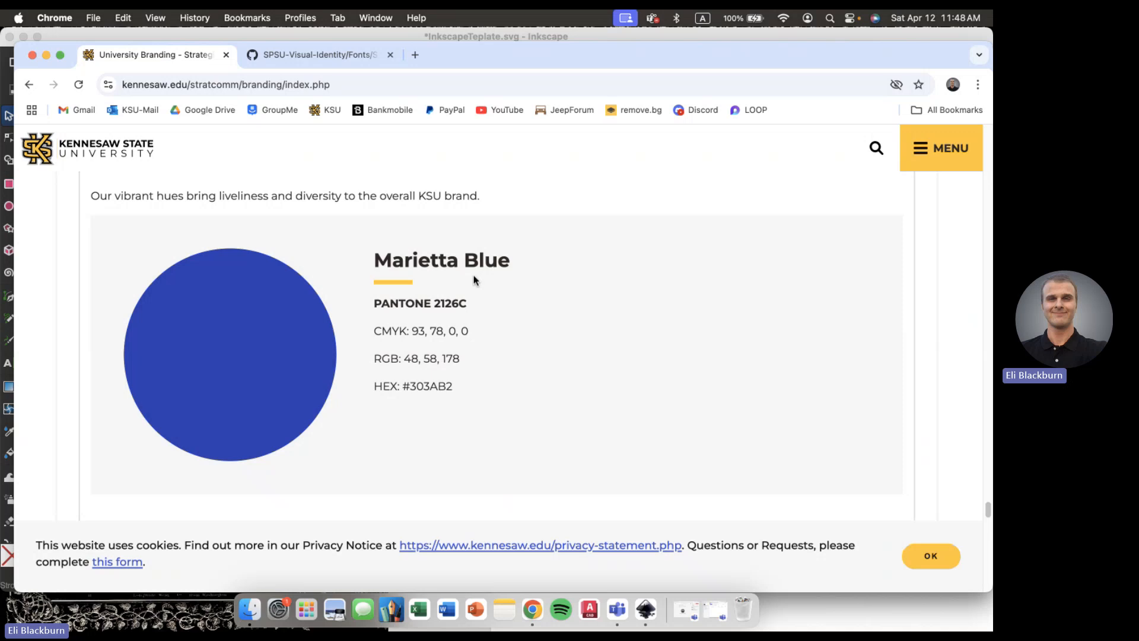
scroll(180, 361, "down", 10)
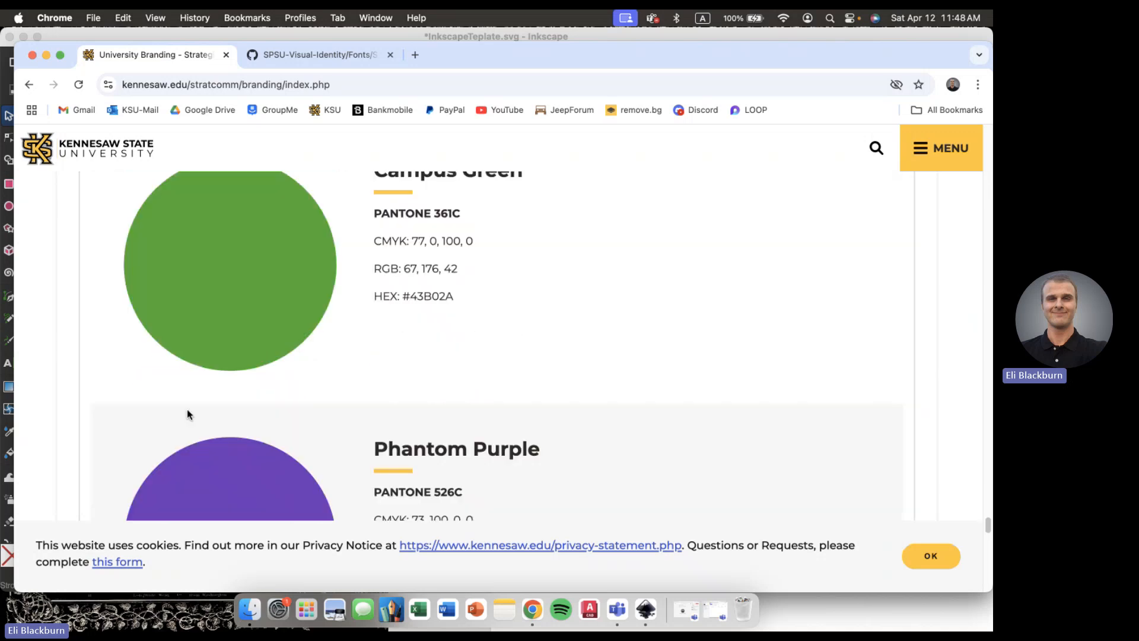
scroll(187, 408, "up", 5)
scroll(259, 287, "up", 5)
scroll(260, 286, "down", 2)
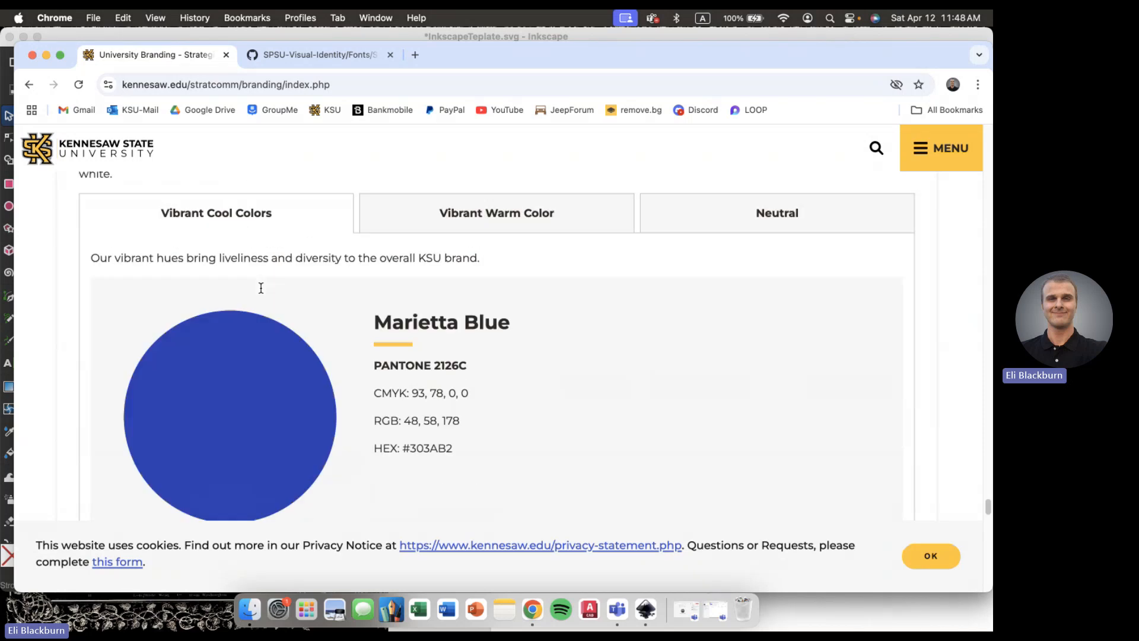
scroll(260, 286, "down", 6)
scroll(260, 287, "up", 6)
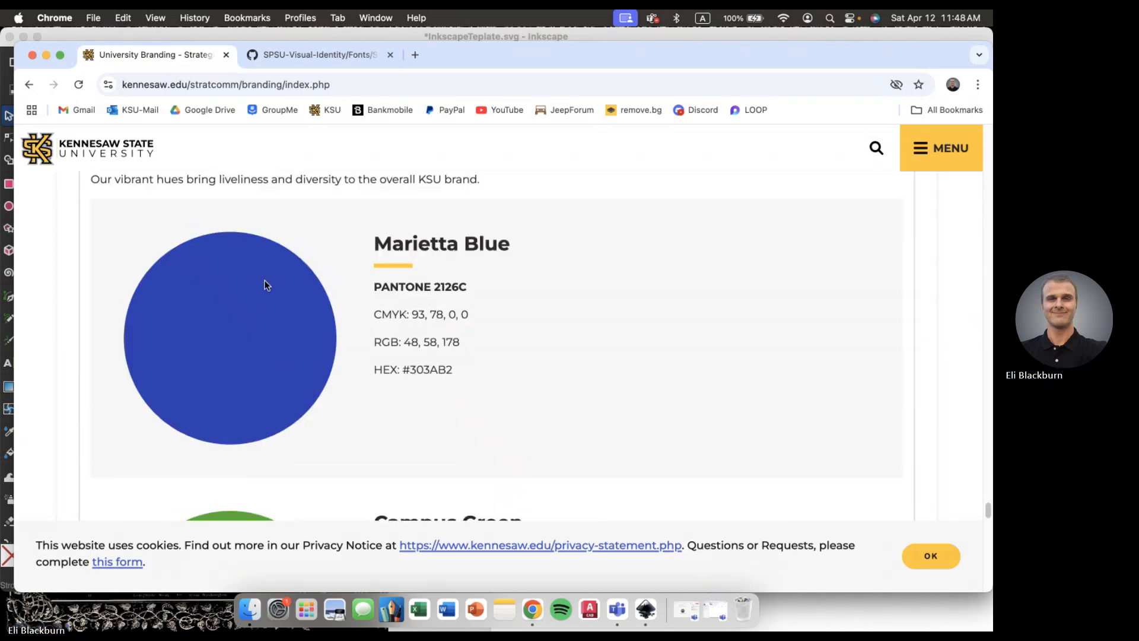
scroll(265, 283, "down", 2)
scroll(265, 285, "up", 2)
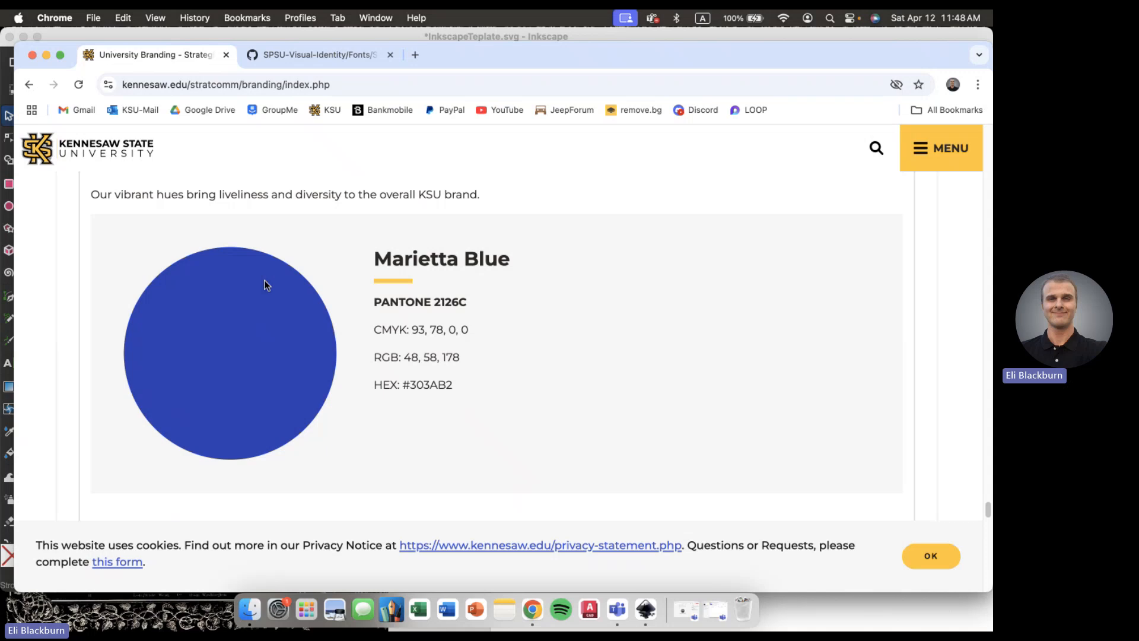
scroll(247, 230, "up", 3)
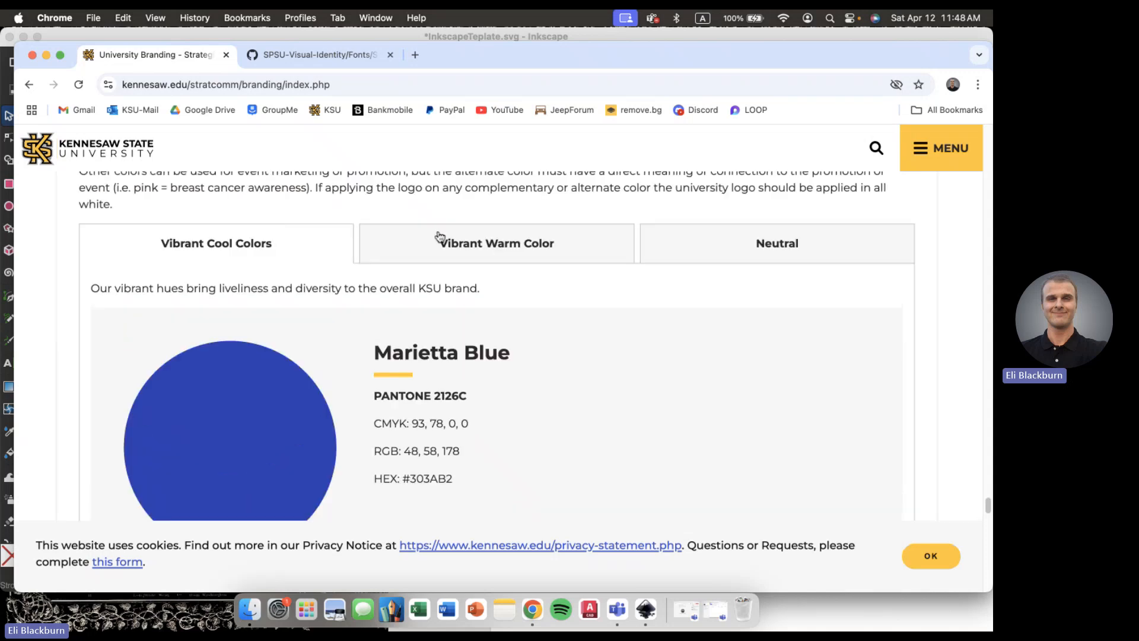
- Show the Vibrant Warm Color group and examine the Leaning Man orange specifications
scroll(440, 239, "down", 1)
left_click(440, 237)
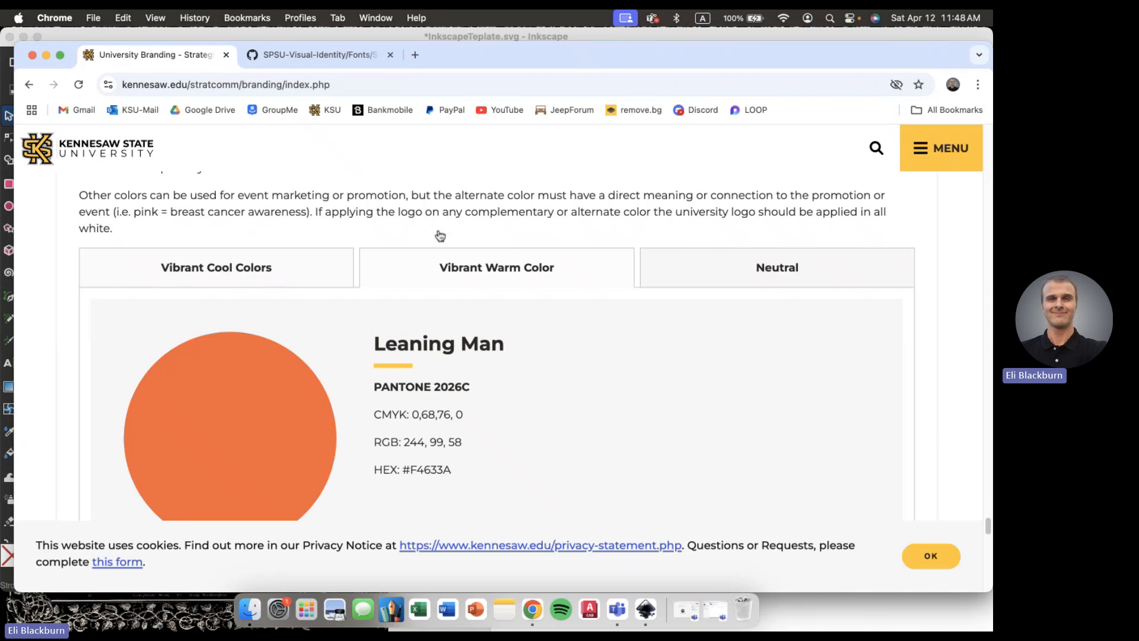
scroll(411, 265, "down", 3)
scroll(411, 265, "up", 1)
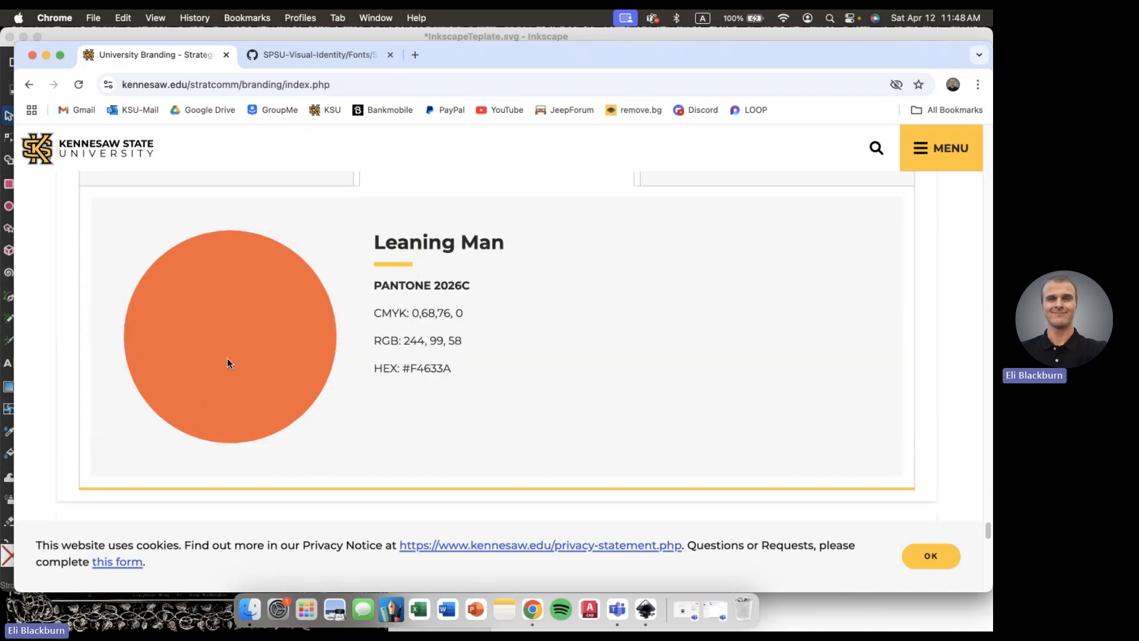
scroll(360, 370, "up", 1)
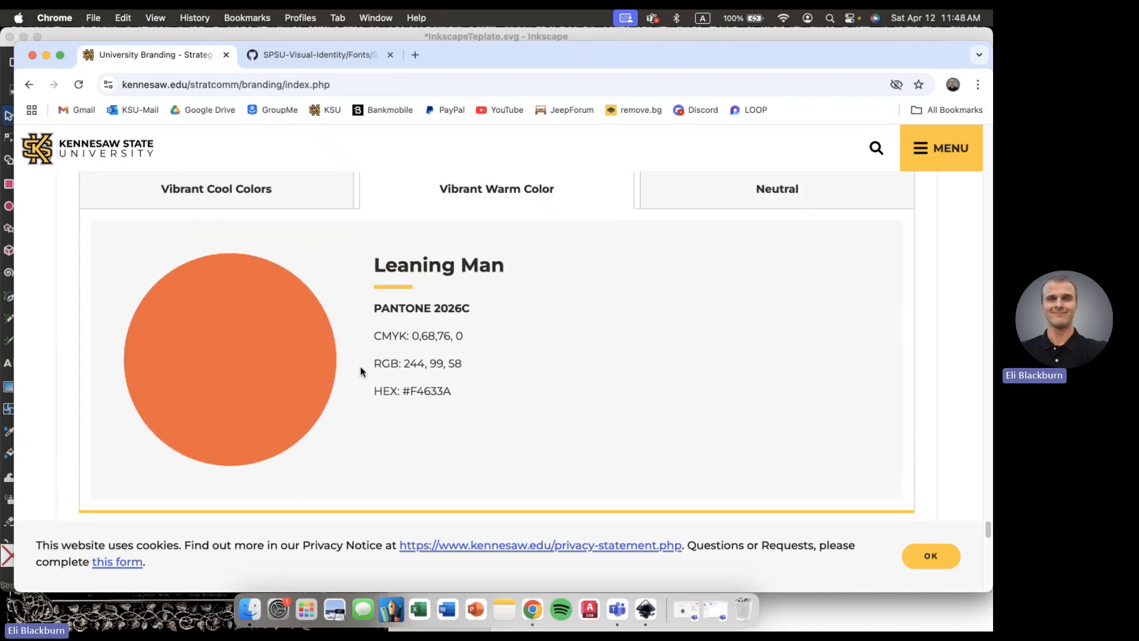
scroll(361, 371, "down", 5)
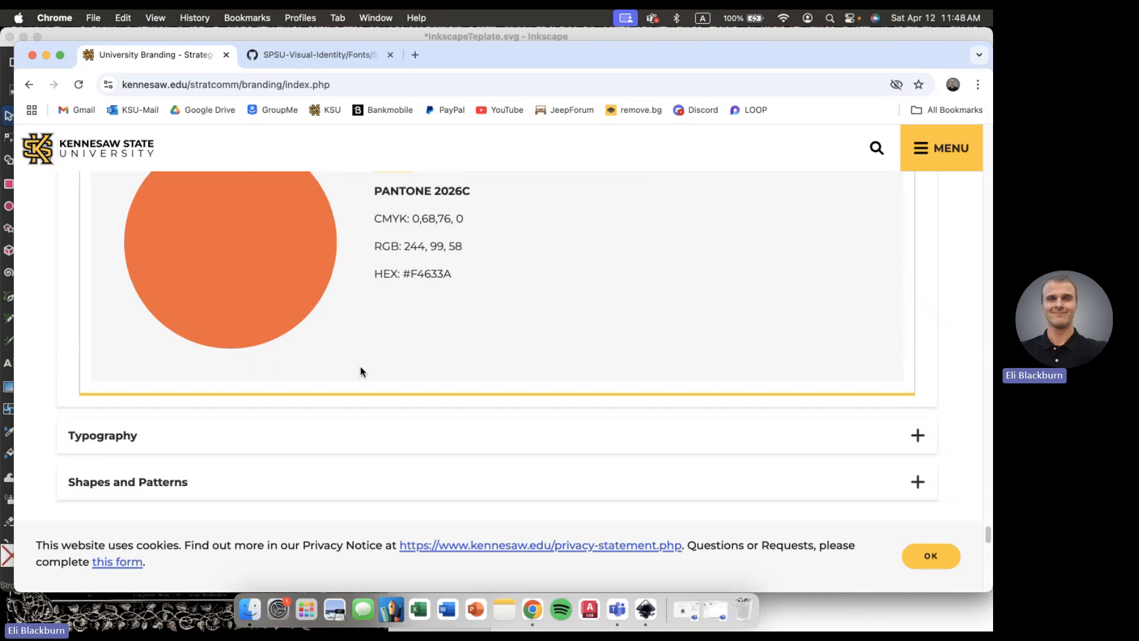
- Show the Neutral color group and examine its Horned Owl and Mountain Beige specifications
scroll(360, 372, "up", 6)
left_click(682, 223)
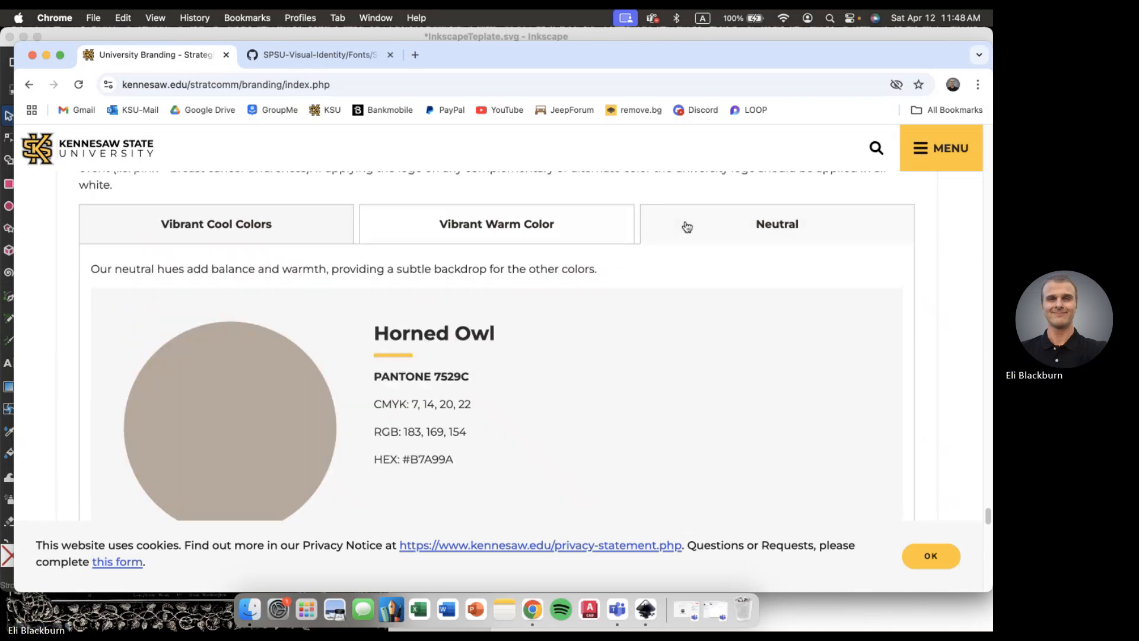
scroll(526, 356, "down", 1)
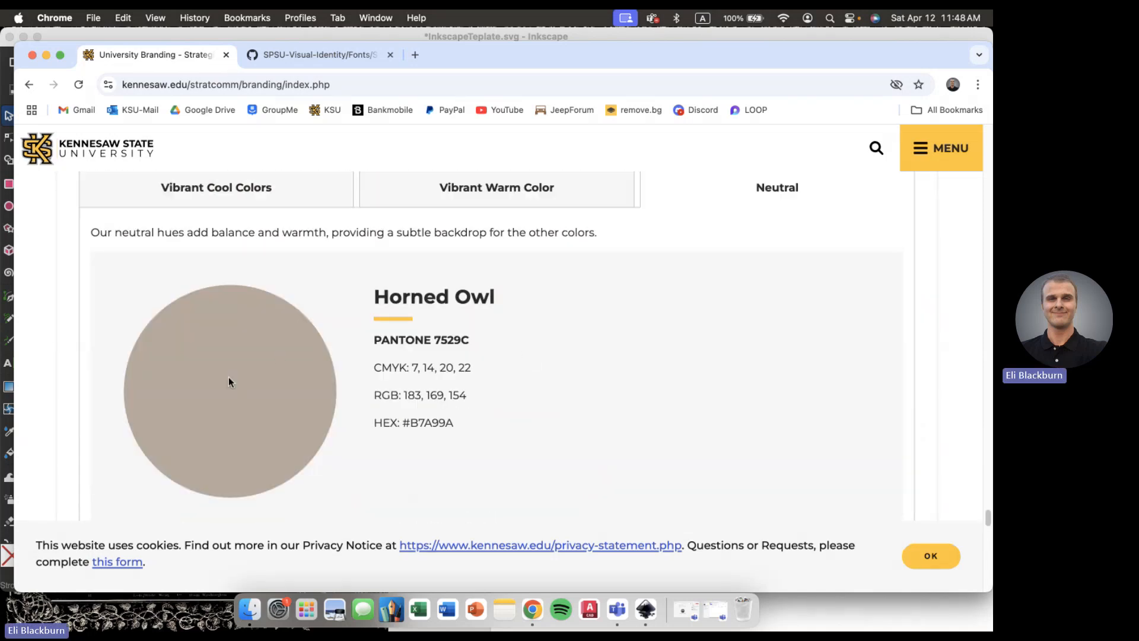
scroll(229, 376, "down", 1)
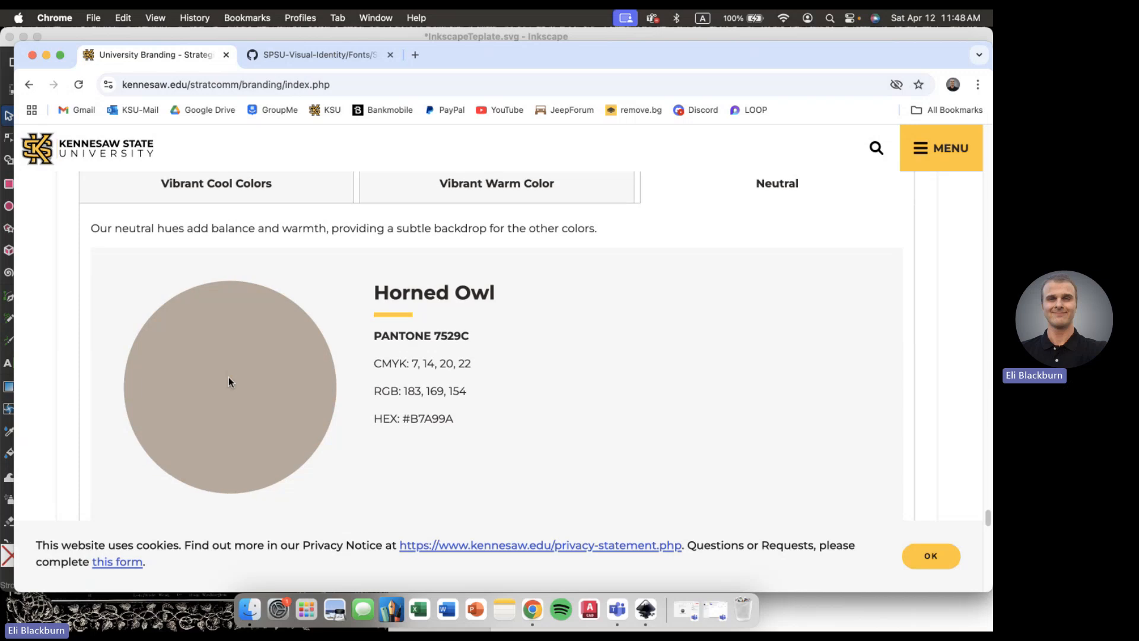
scroll(229, 380, "down", 6)
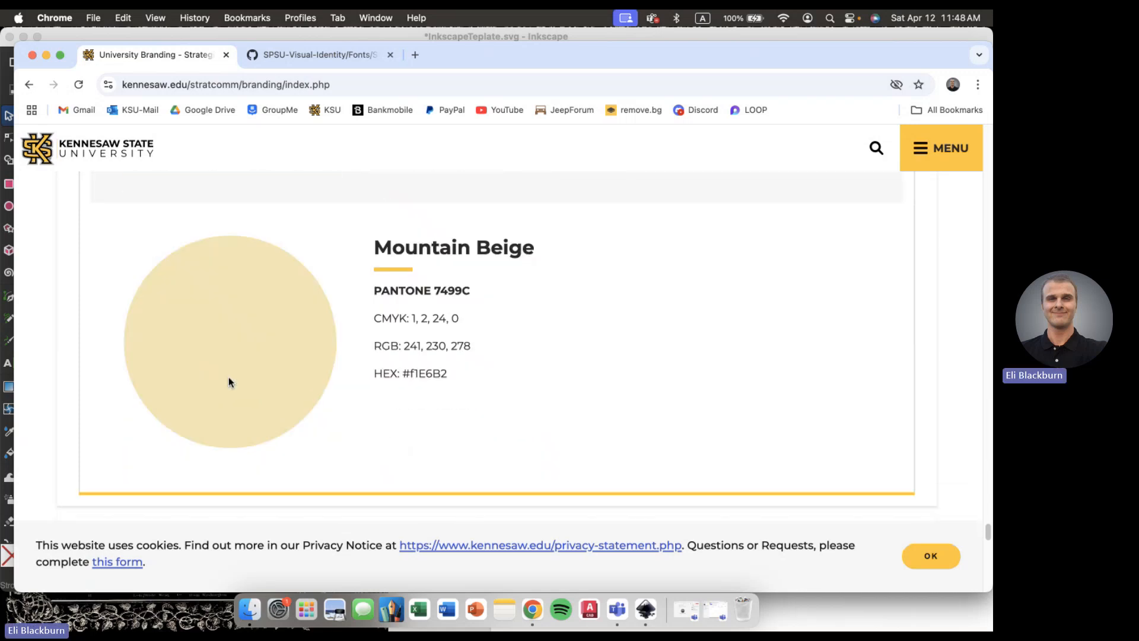
scroll(229, 380, "up", 5)
scroll(229, 381, "up", 1)
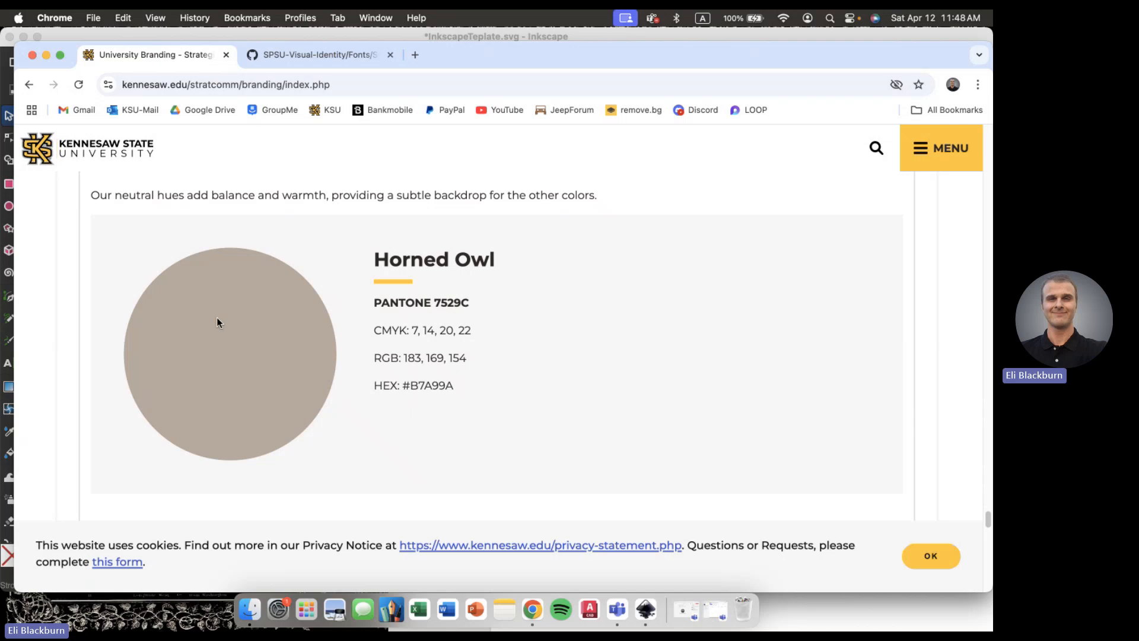
- Show the Vibrant Cool Colors again and look back at Legacy Black and Slap Rock Gray in the primary palette
scroll(216, 323, "up", 4)
left_click(218, 359)
scroll(214, 357, "down", 10)
scroll(213, 356, "up", 20)
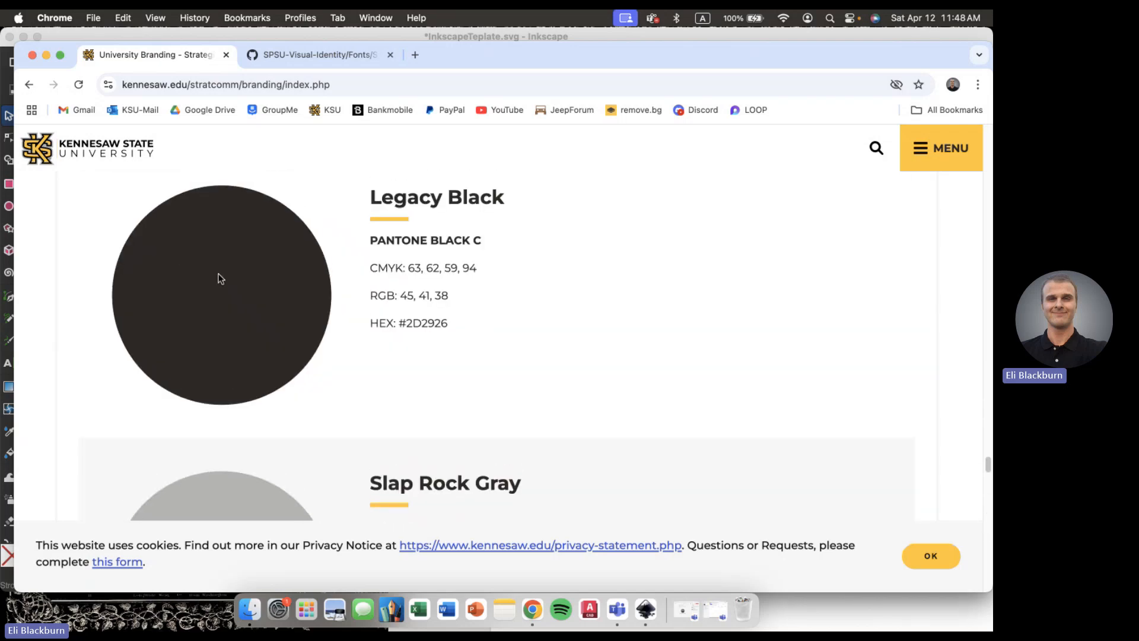
scroll(220, 279, "down", 3)
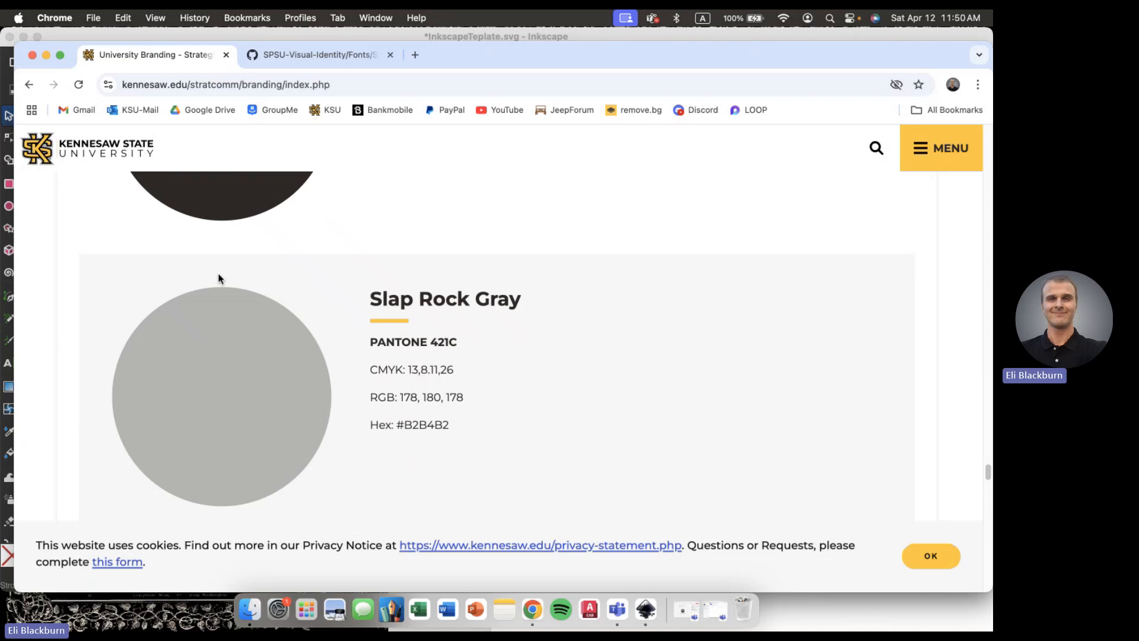
- Skim the Brand Application topics, then expand the Typography section and view its primary typeface, Montserrat
scroll(218, 275, "down", 20)
scroll(221, 279, "up", 15)
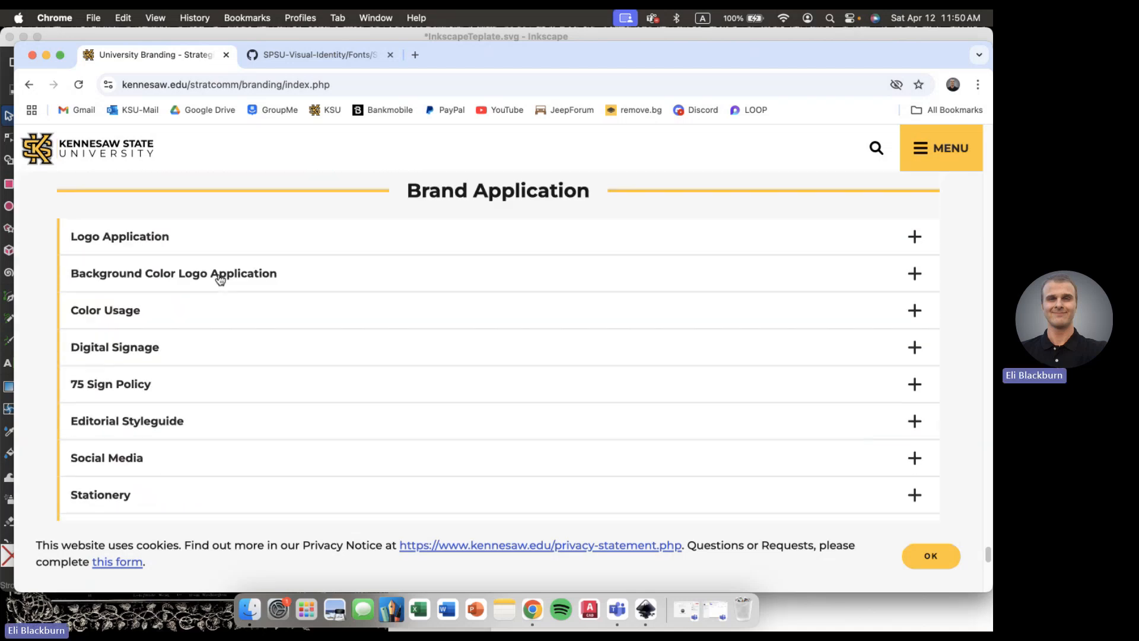
scroll(136, 387, "down", 6)
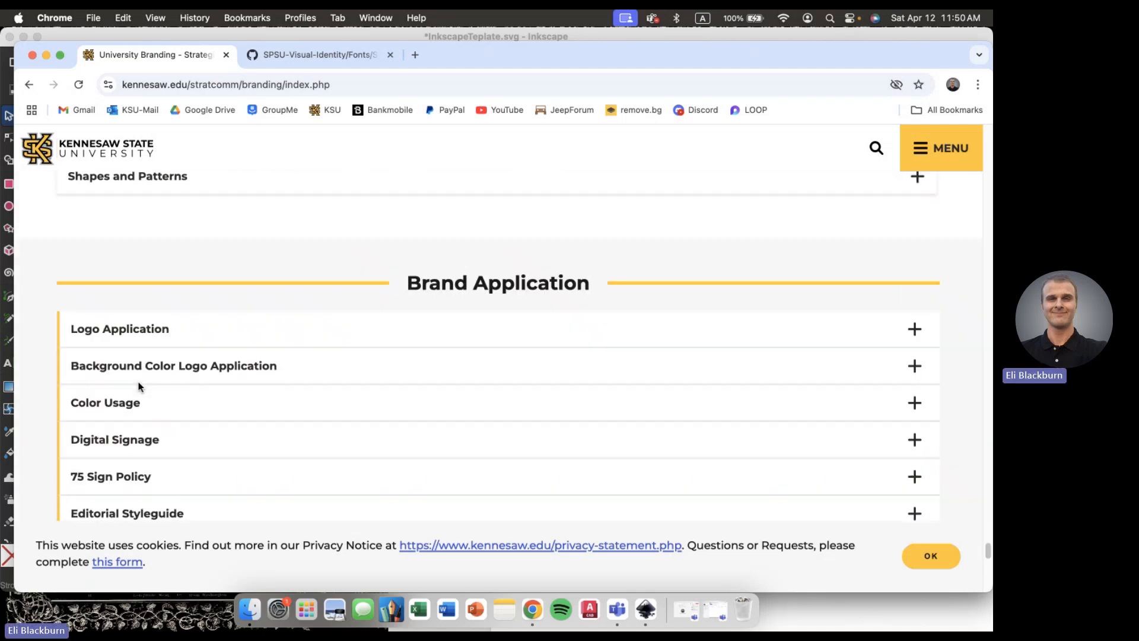
scroll(138, 386, "up", 2)
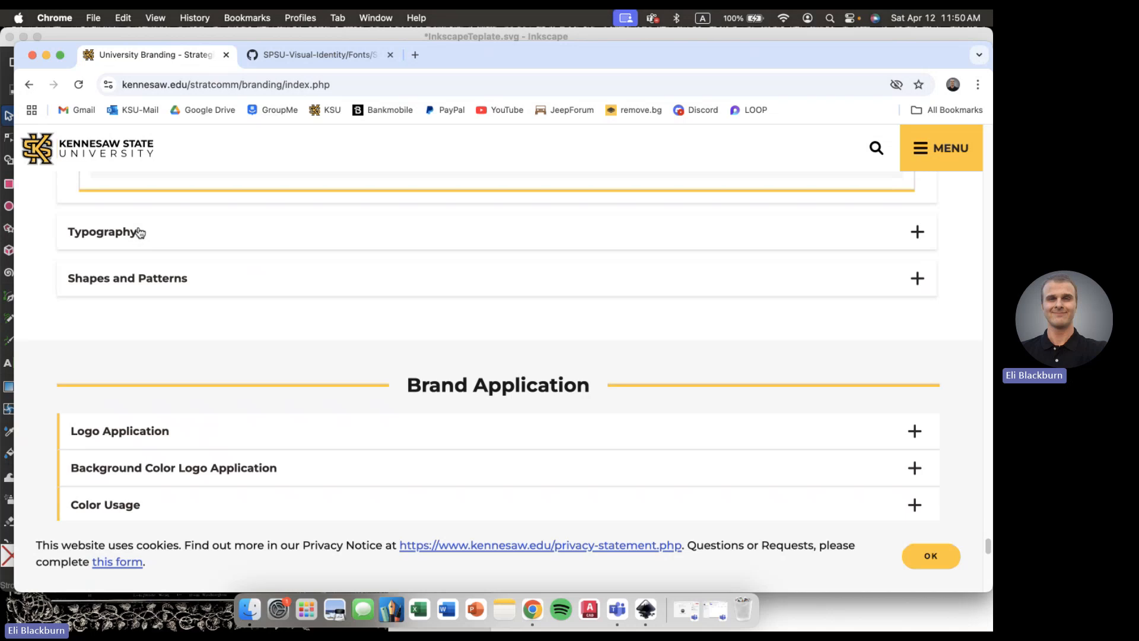
left_click(139, 237)
scroll(140, 234, "down", 6)
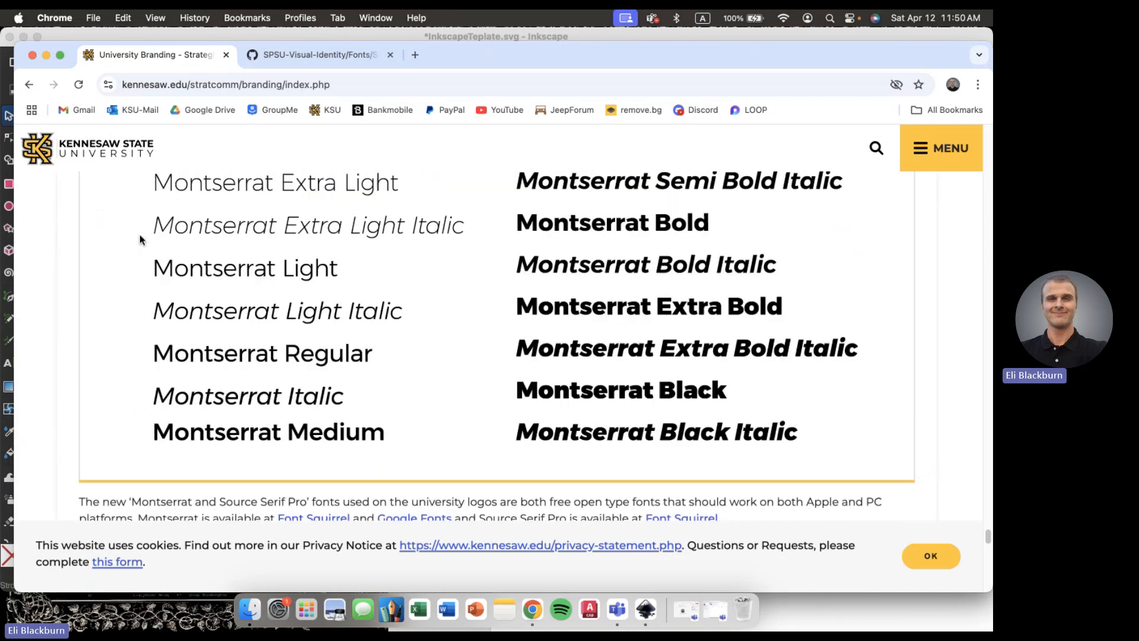
scroll(140, 233, "up", 3)
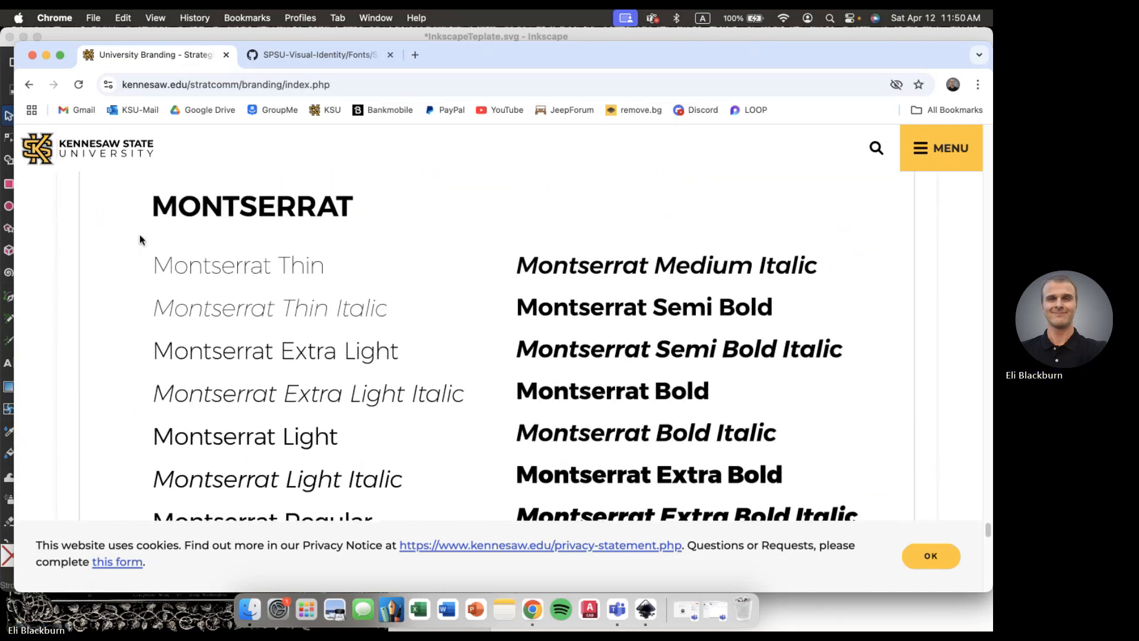
scroll(141, 237, "up", 2)
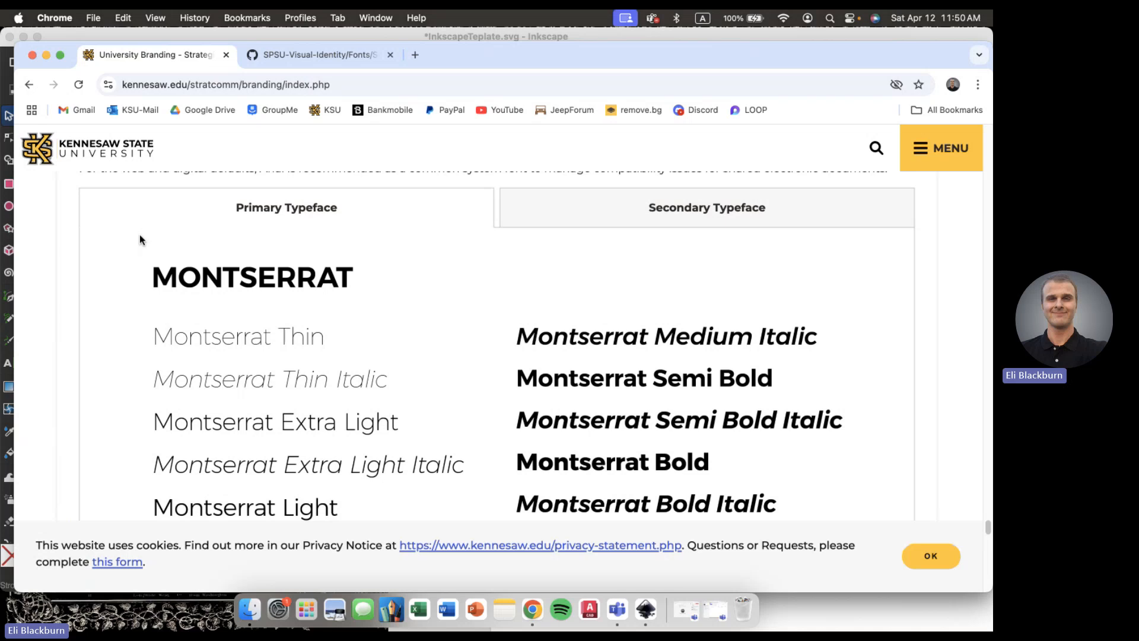
- Examine the listed Montserrat weights and styles and the note on where the university fonts are available
scroll(140, 233, "down", 1)
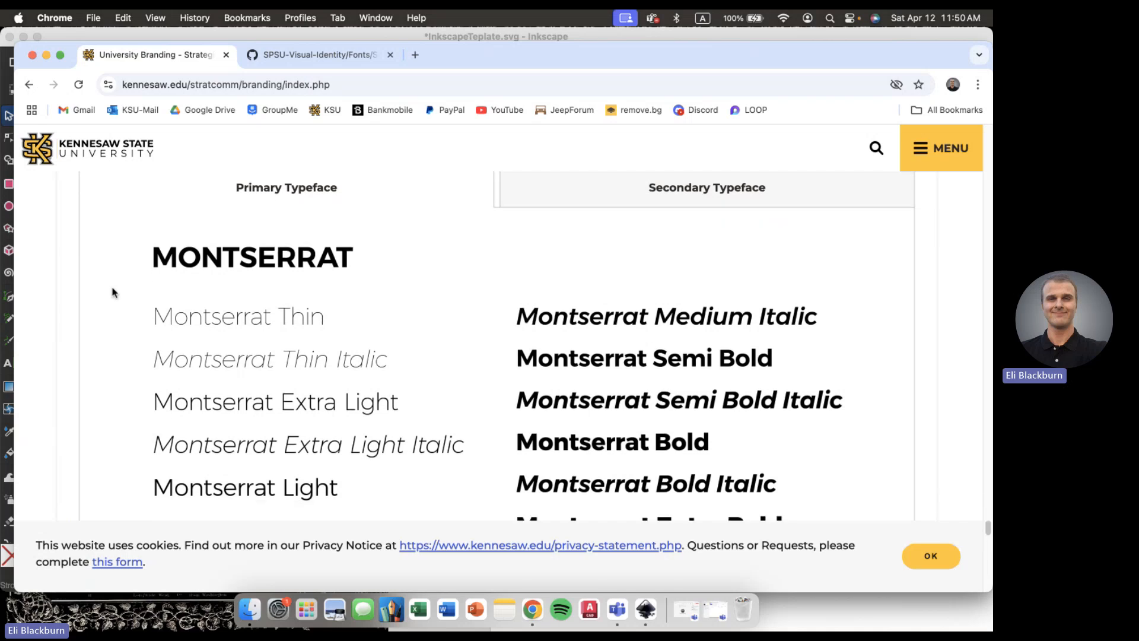
scroll(311, 244, "down", 2)
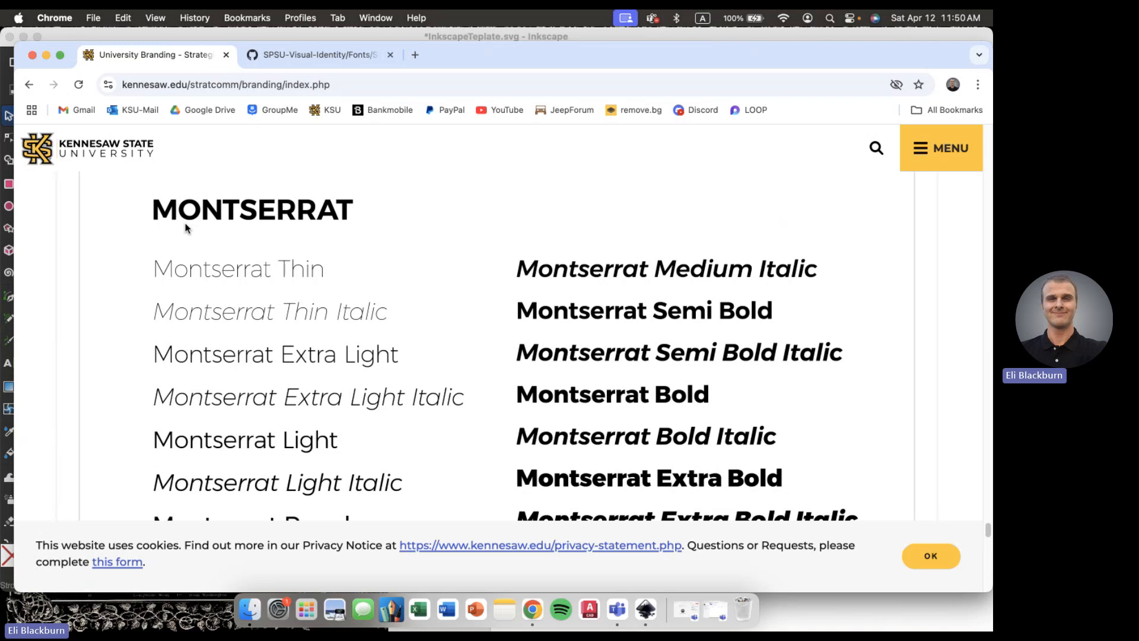
scroll(170, 259, "down", 1)
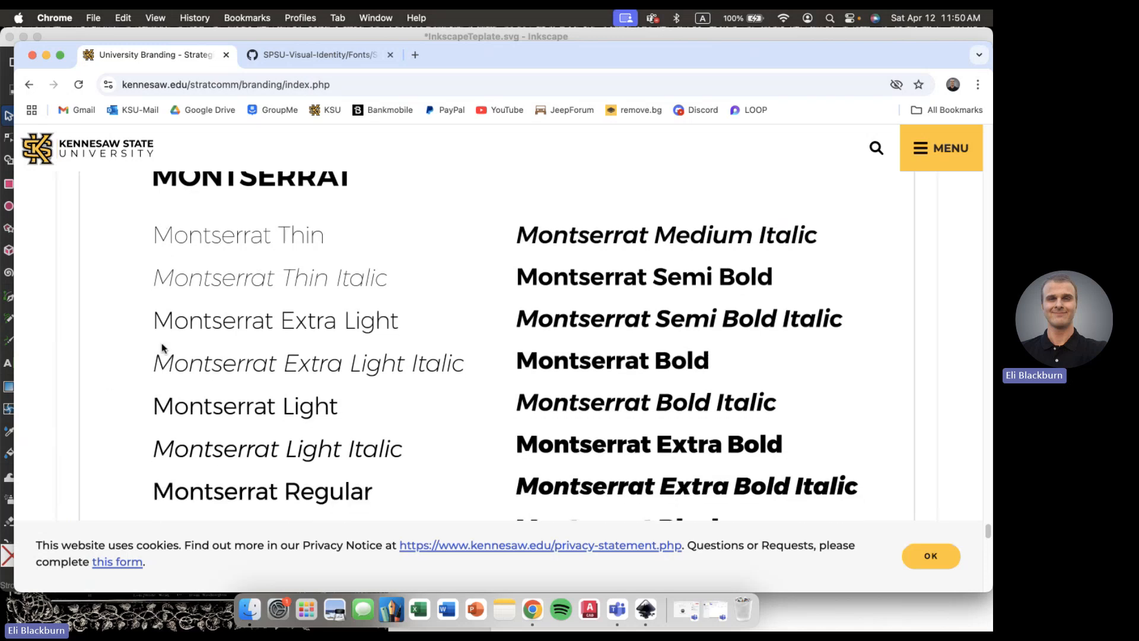
scroll(165, 347, "down", 8)
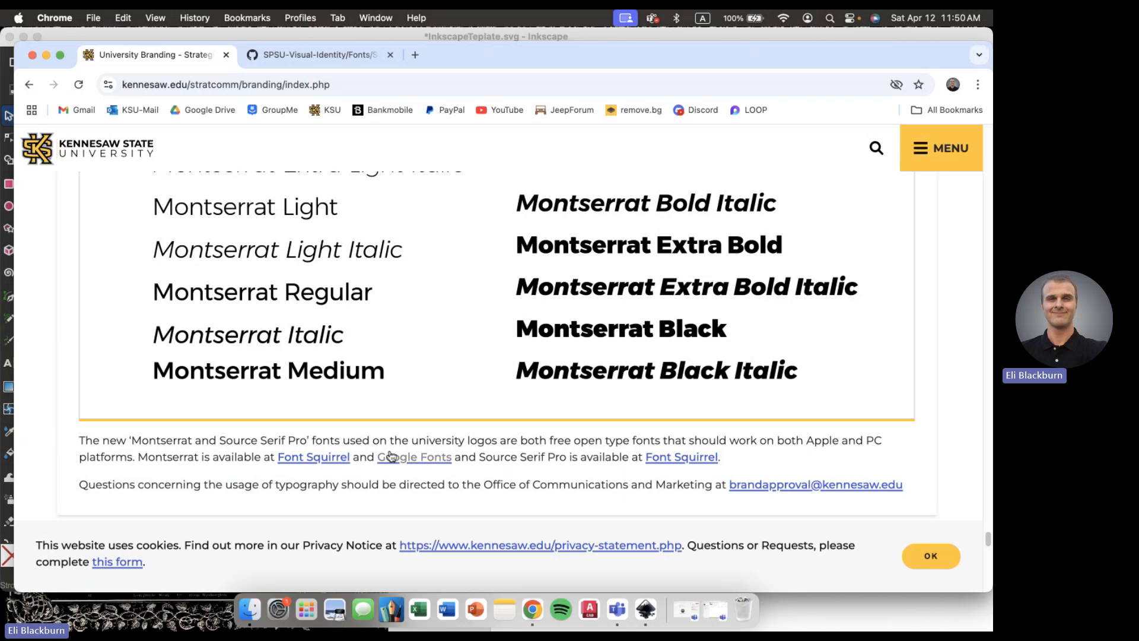
scroll(390, 456, "up", 4)
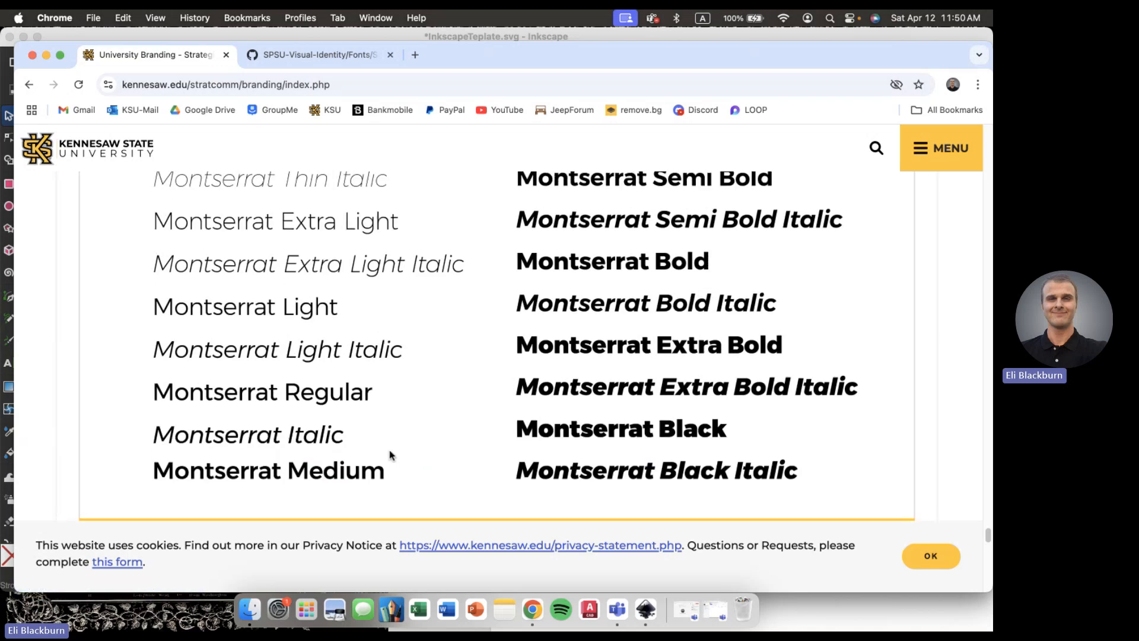
- Expand the Logo Application topic under Brand Application and examine the Protected Area guidance with its two logo examples
scroll(389, 455, "down", 12)
scroll(389, 458, "up", 4)
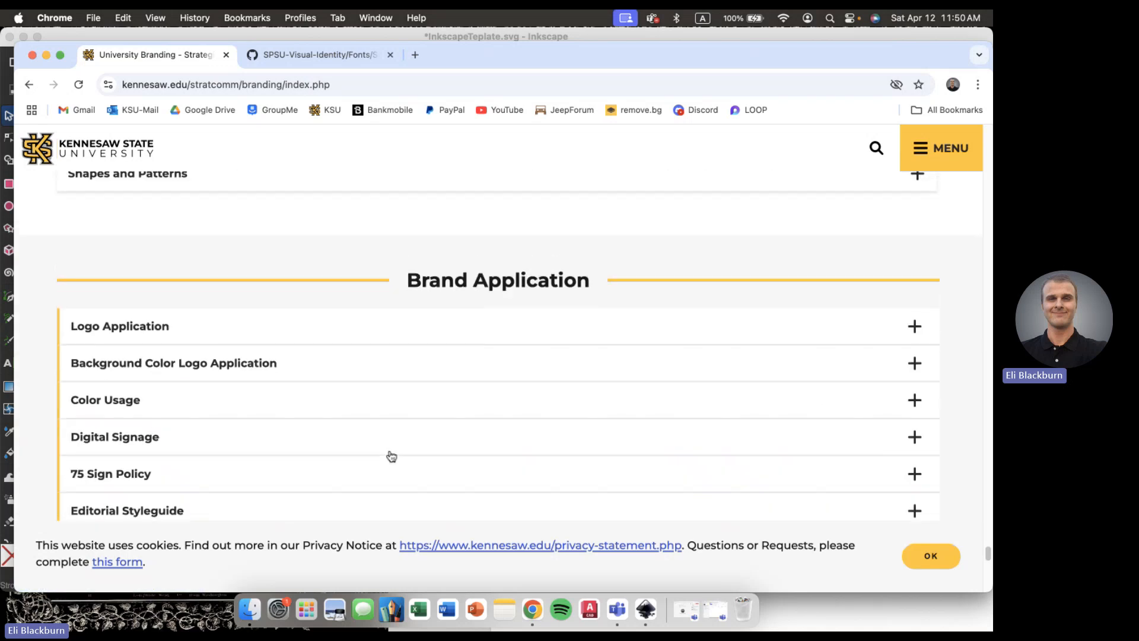
scroll(267, 371, "down", 5)
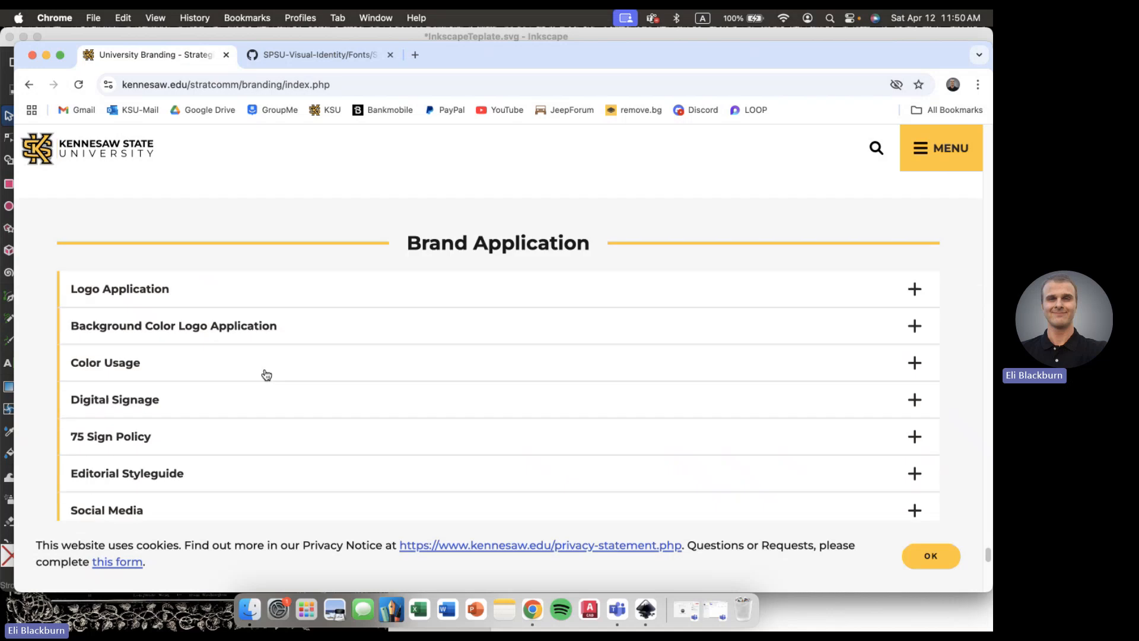
left_click(219, 306)
scroll(220, 309, "down", 5)
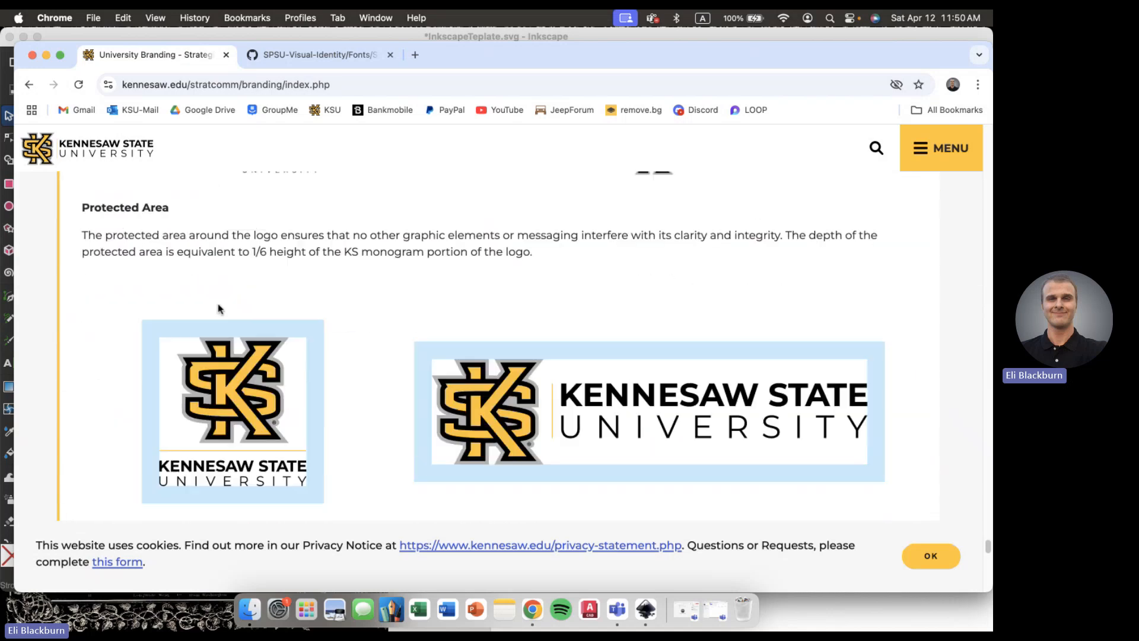
scroll(219, 308, "down", 3)
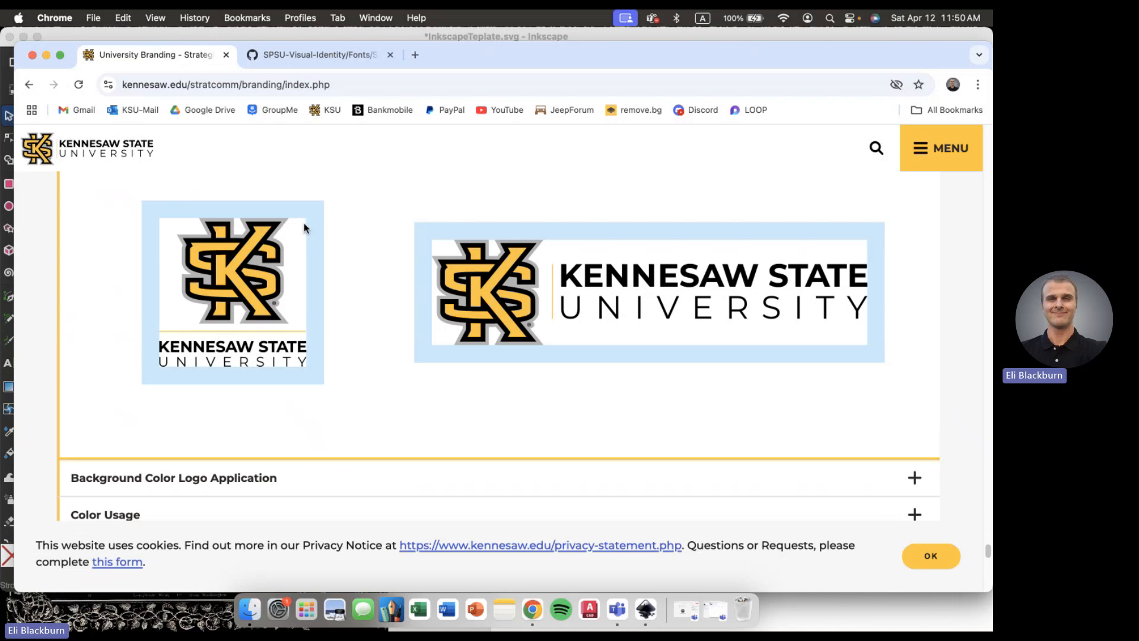
- Expand Background Color Logo Application, examine the all-gold logo examples, and skim the remaining Brand Application topics
scroll(229, 349, "down", 5)
left_click(217, 343)
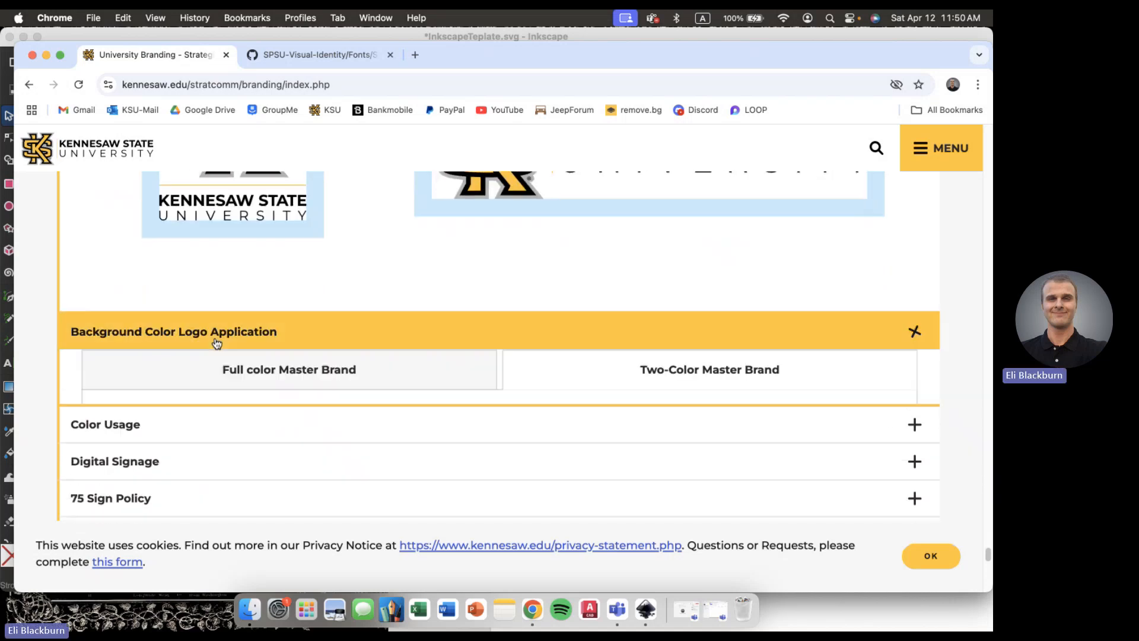
scroll(217, 342, "down", 20)
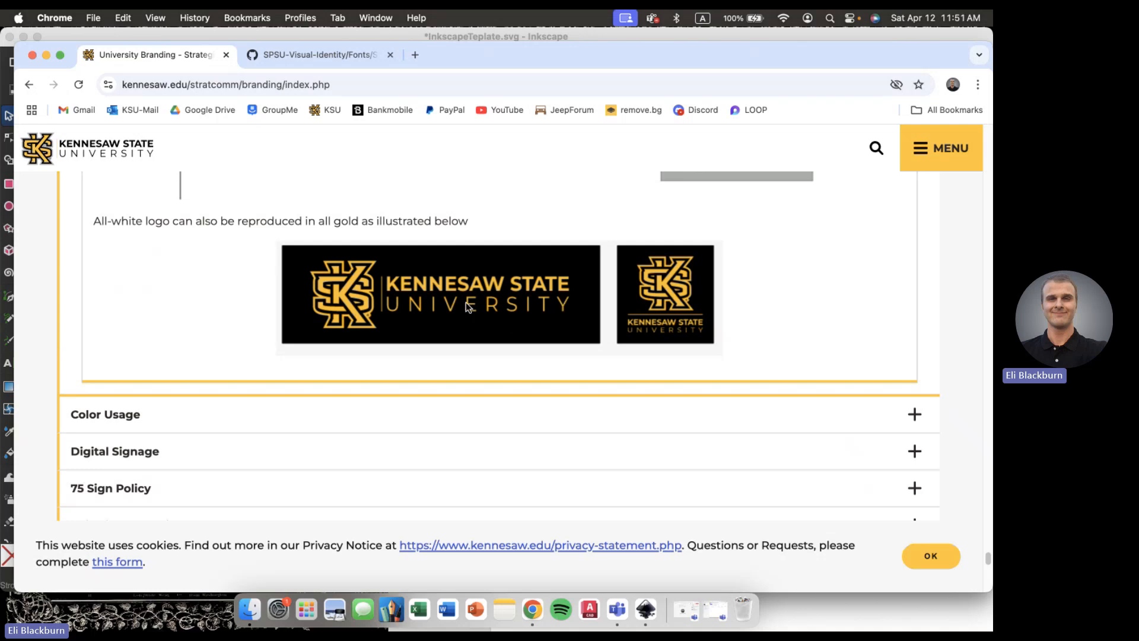
scroll(475, 340, "down", 3)
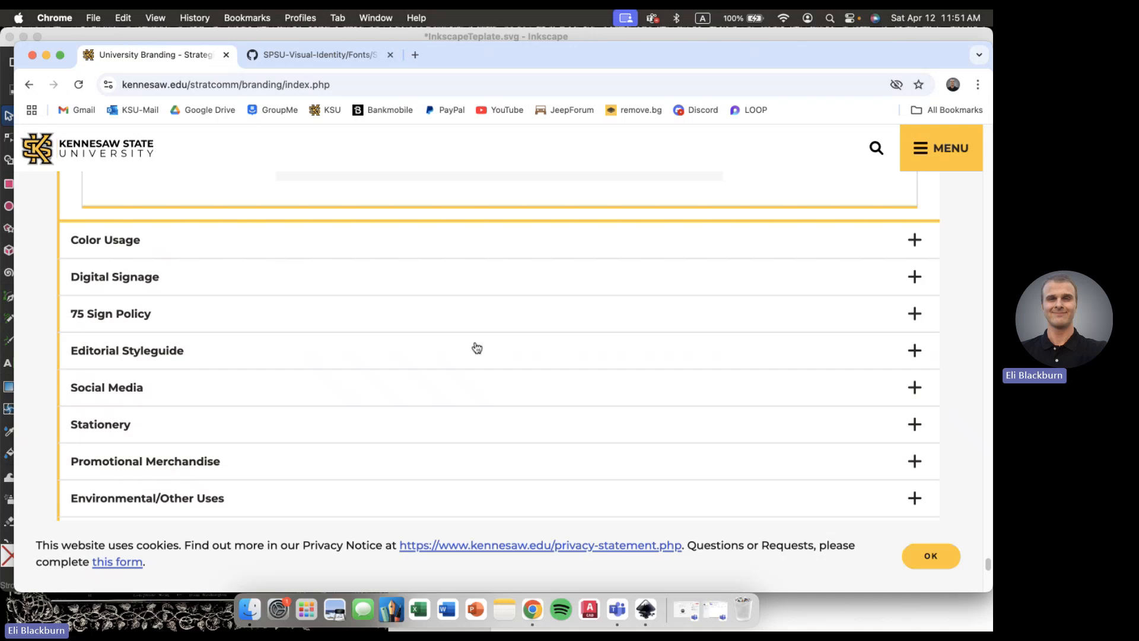
scroll(455, 435, "down", 10)
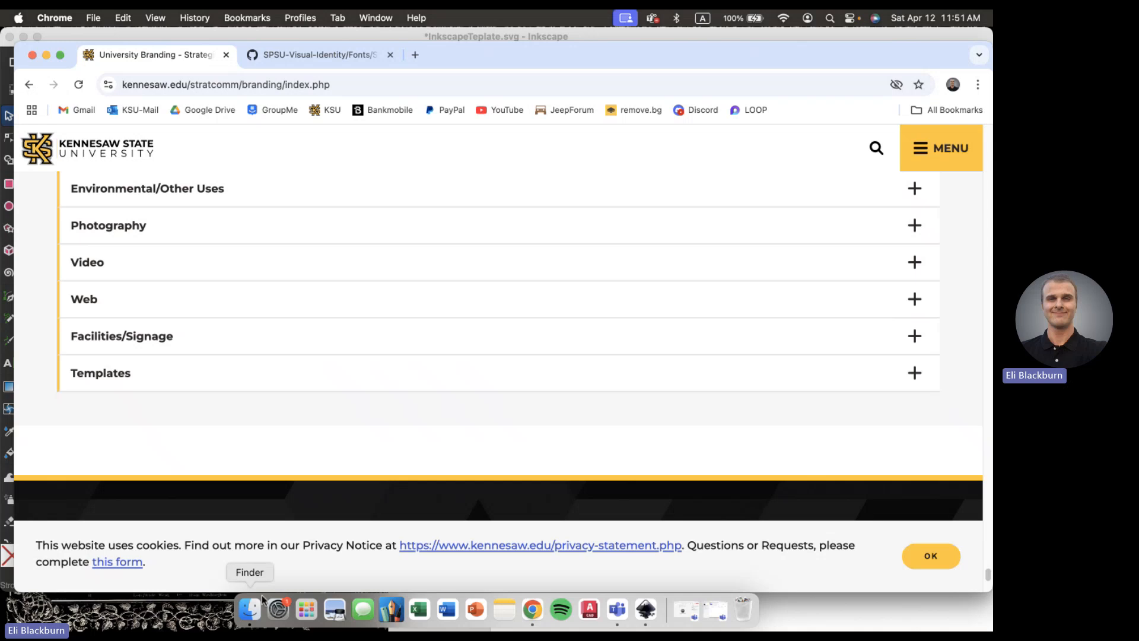
- Open the "rejected Shirt Desgn" image from the Design Class folder in Finder, examine its front and back artwork, and close it
left_click(249, 609)
left_click(435, 398)
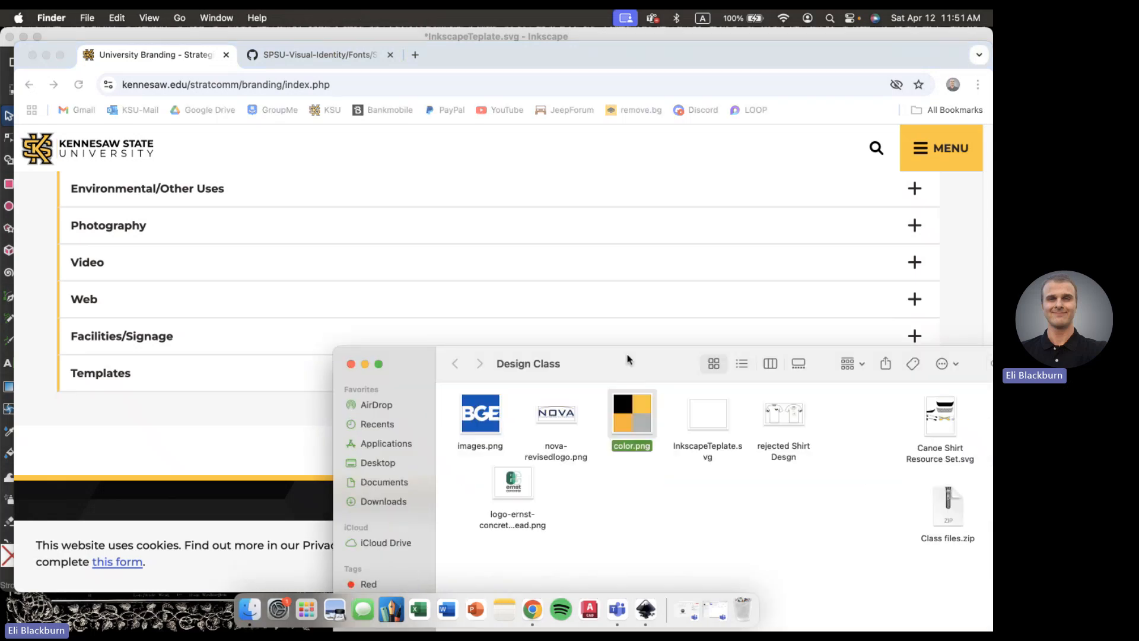
left_click_drag(632, 341, 588, 187)
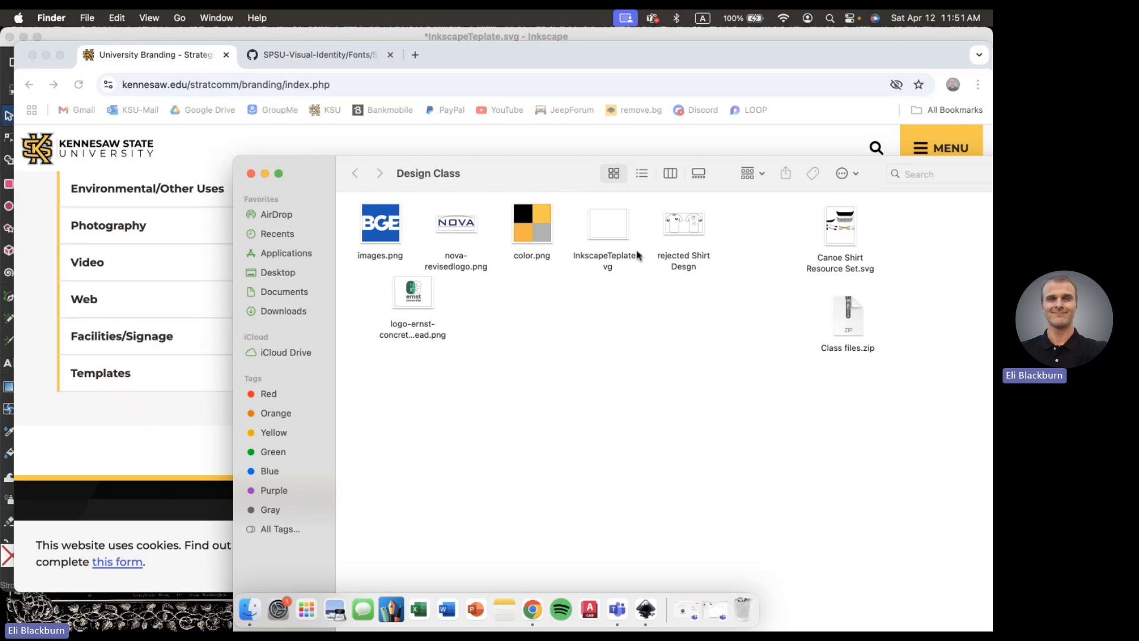
double_click(691, 230)
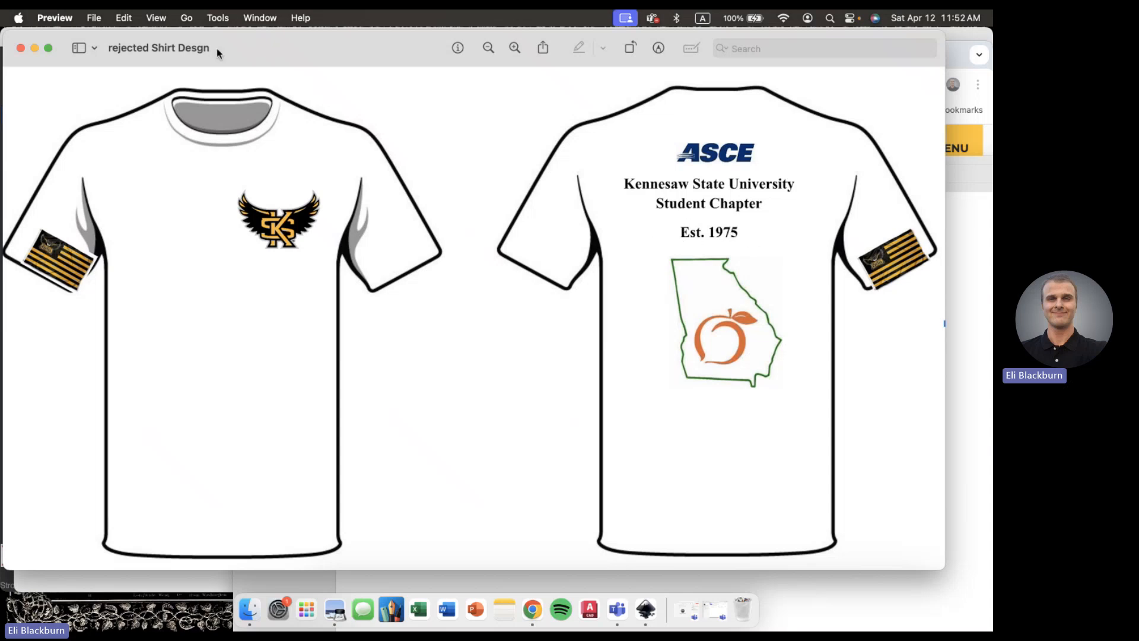
left_click_drag(216, 48, 234, 49)
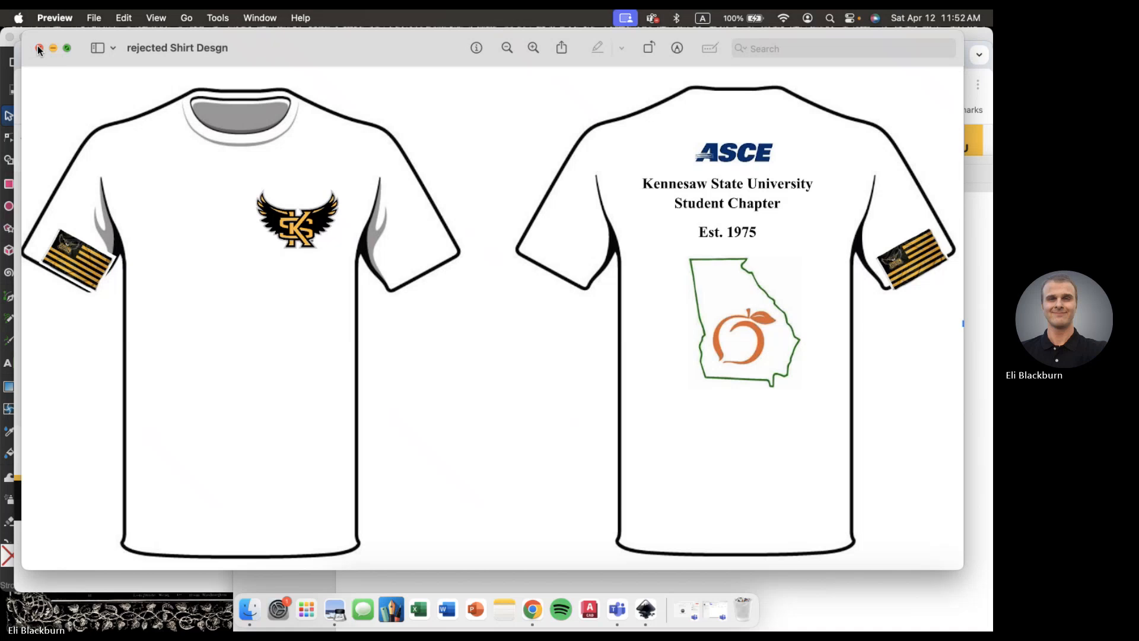
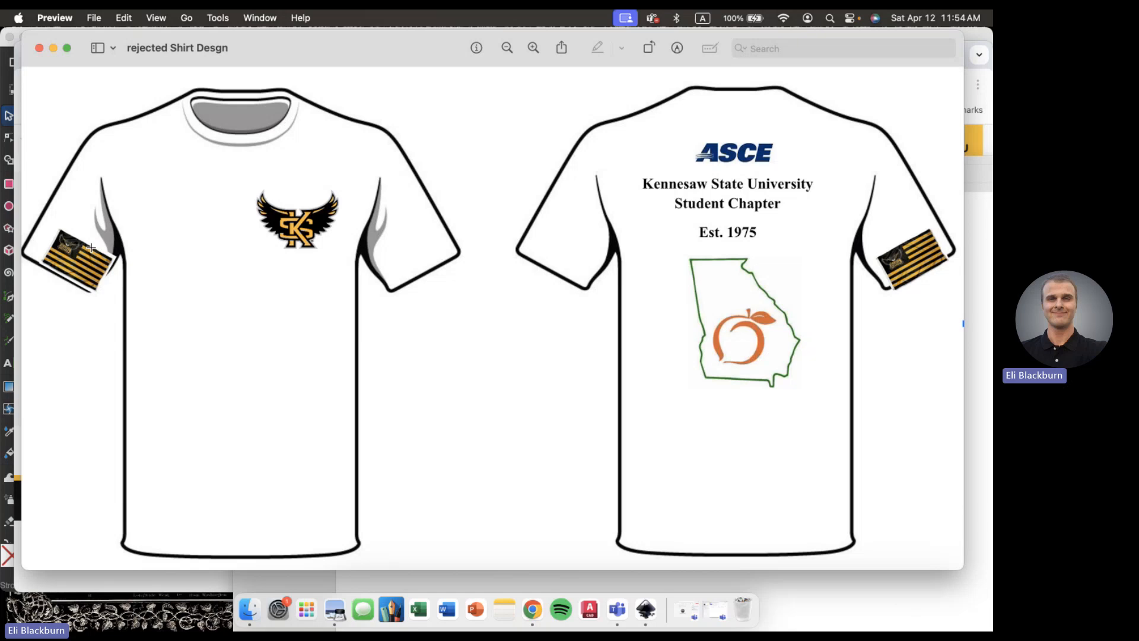
left_click(40, 48)
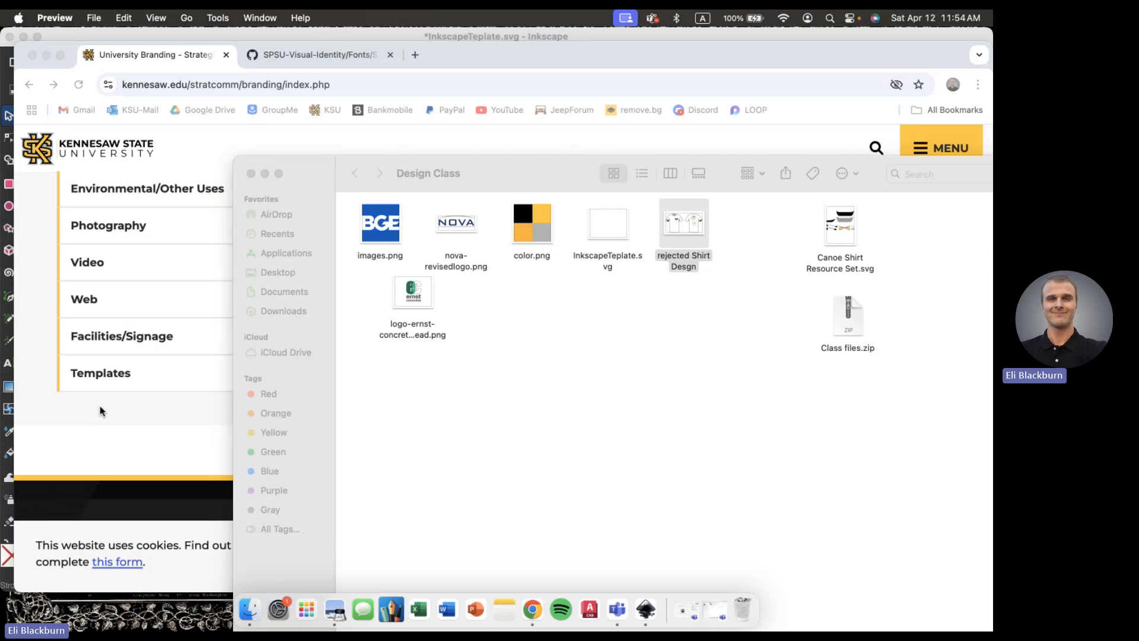
left_click(639, 312)
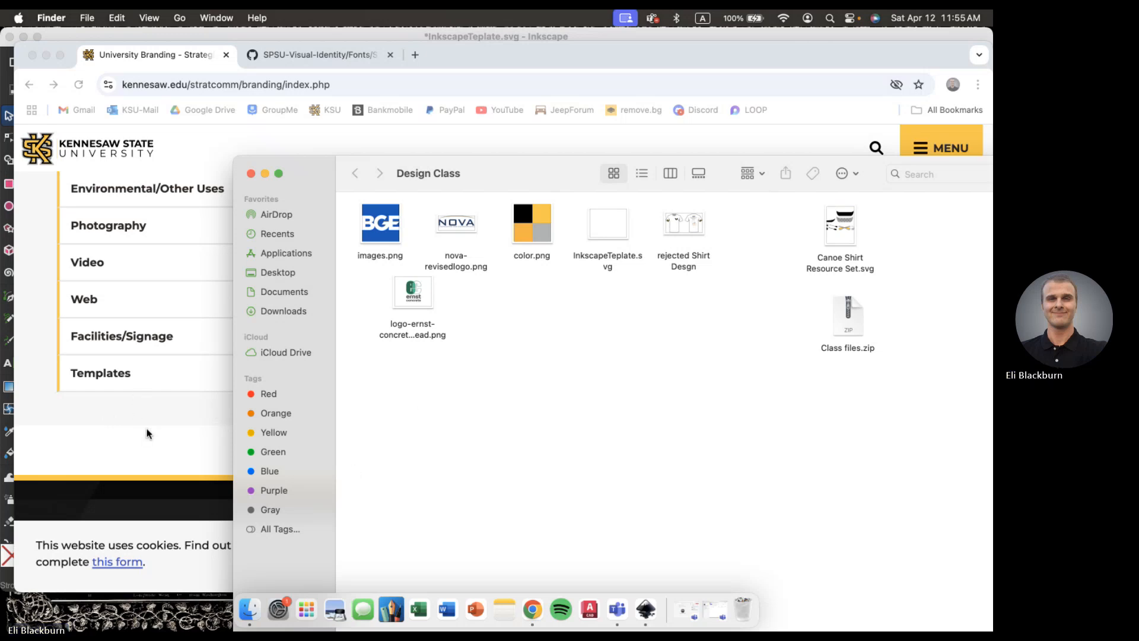
- Switch to the GitHub page of the SPSU-Visual-Identity repository in Chrome and examine the SPSUSans-Cond font files
left_click(170, 422)
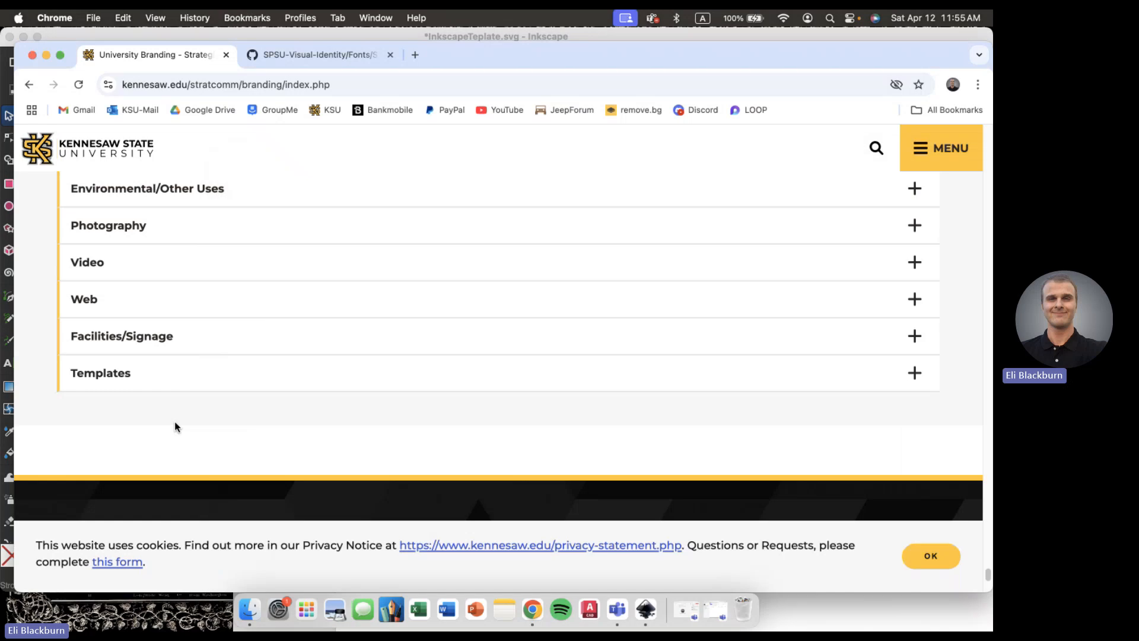
left_click(44, 57)
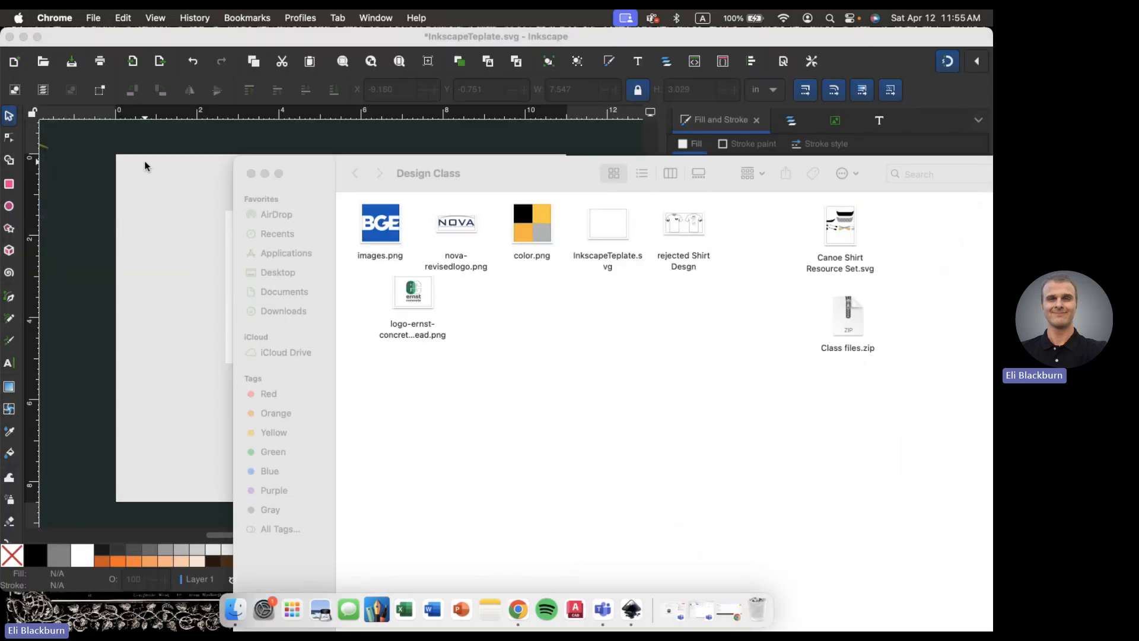
left_click(149, 160)
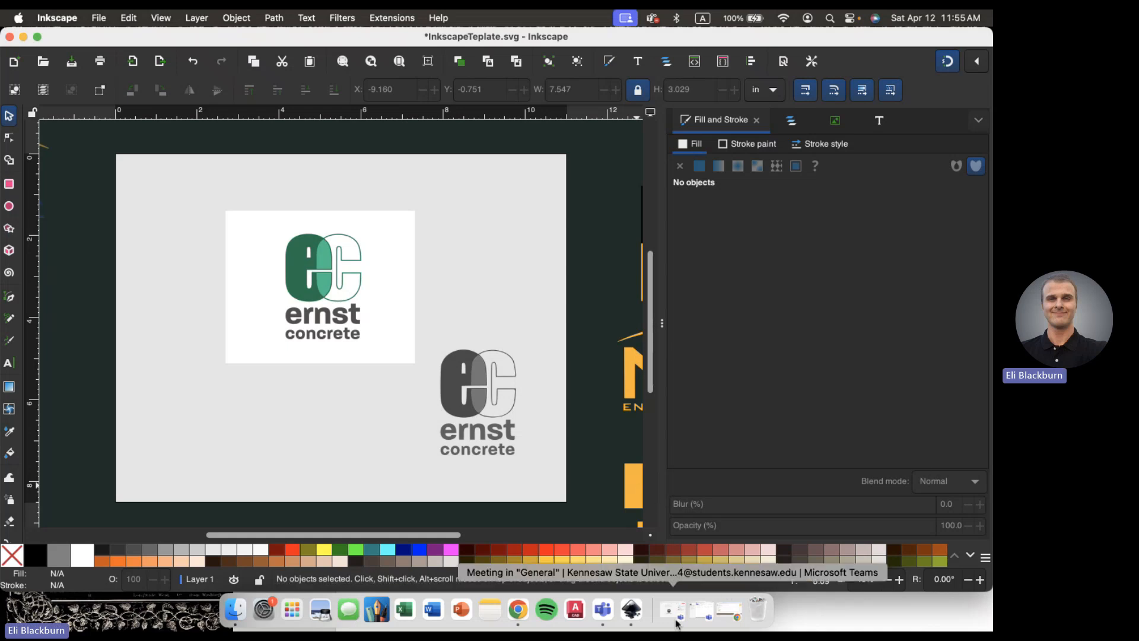
left_click(721, 617)
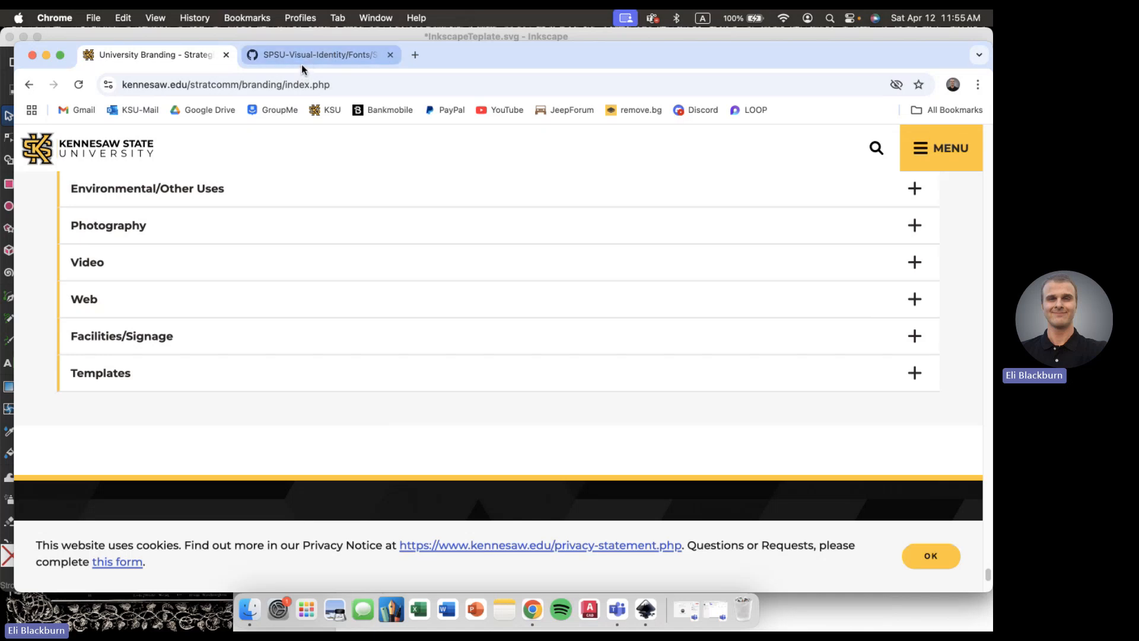
left_click(301, 64)
left_click(396, 217)
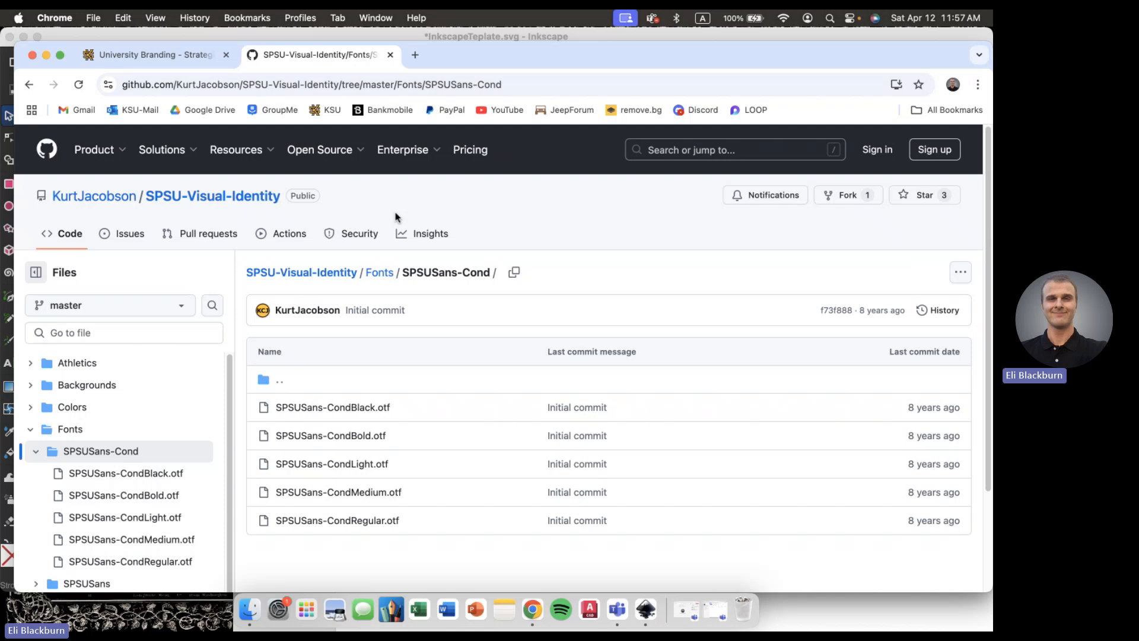
scroll(368, 317, "down", 2)
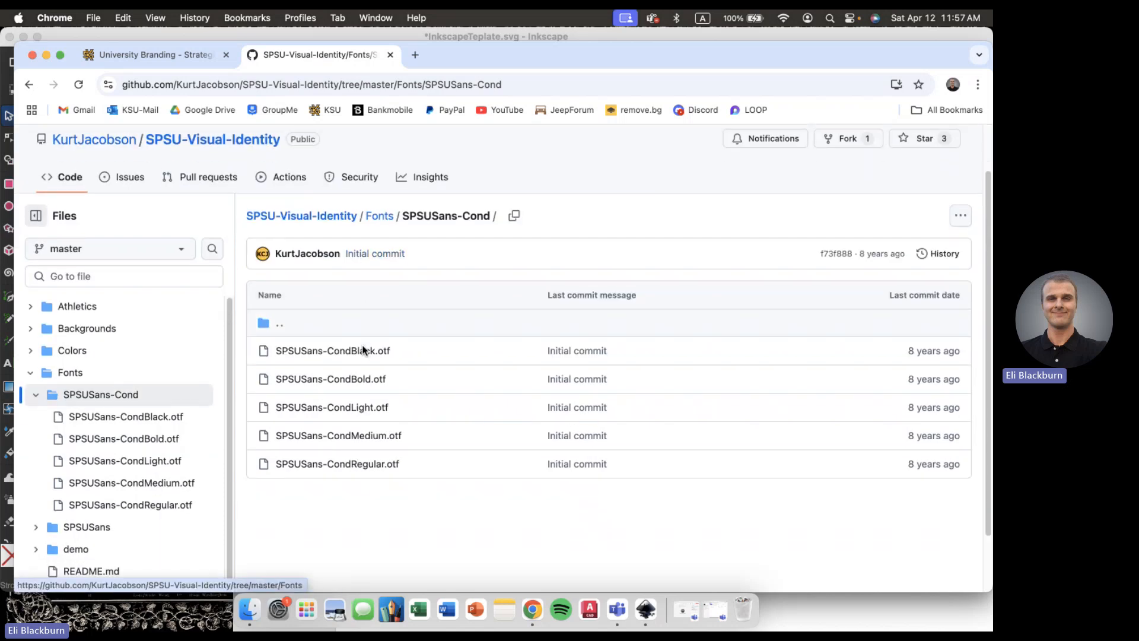
scroll(362, 385, "down", 1)
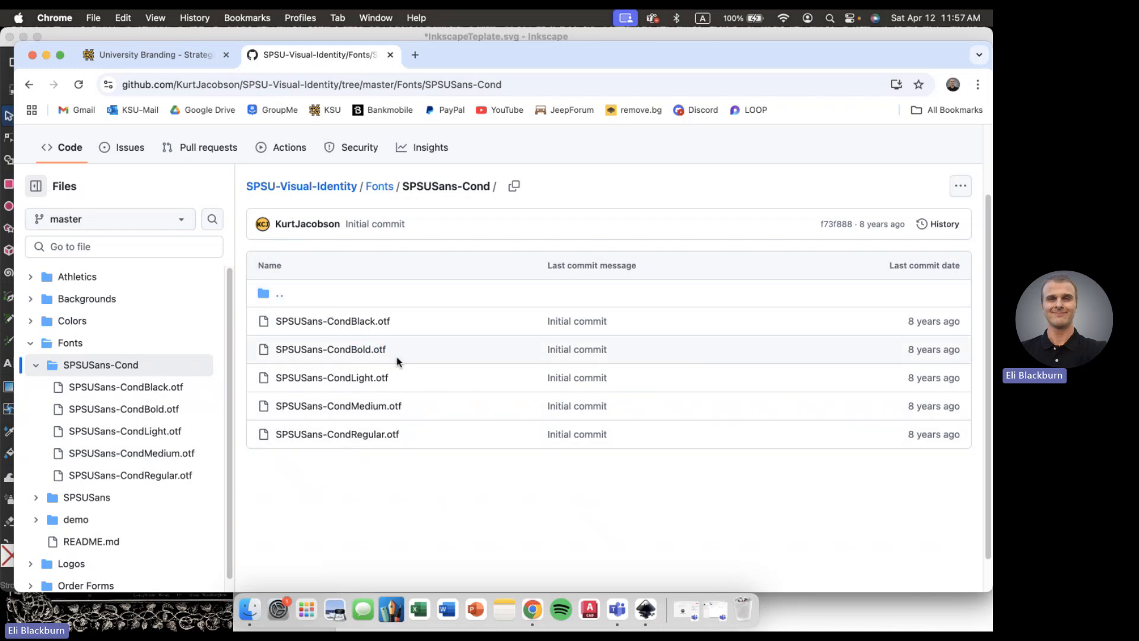
- Switch to Inkscape and delete the green Ernst Concrete reference image and its grey traced copy from the page
left_click(46, 56)
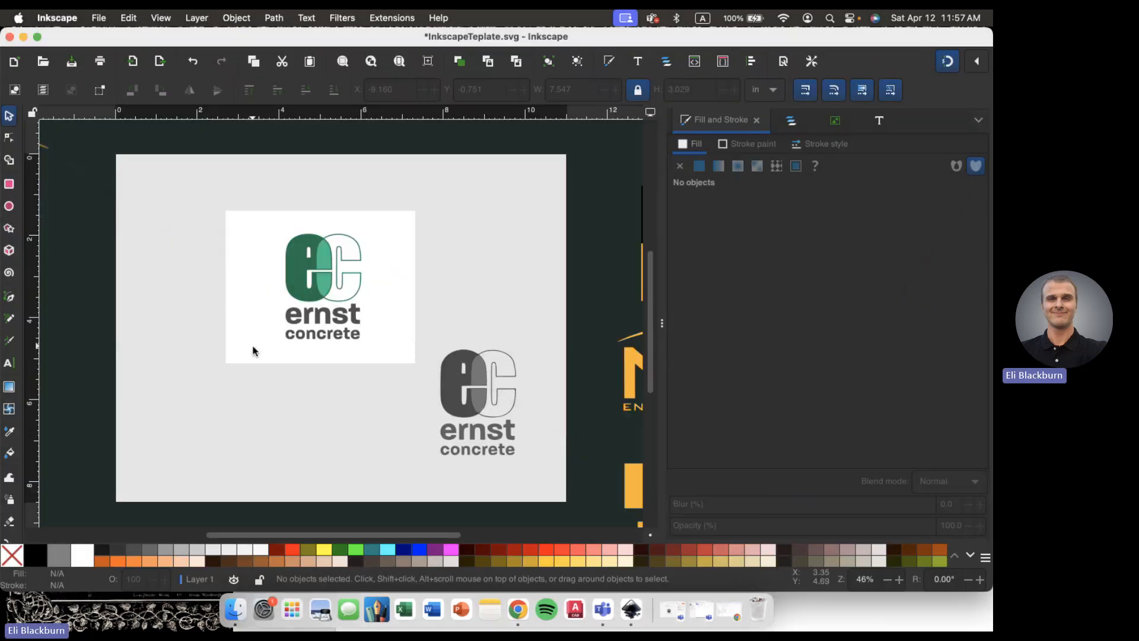
scroll(229, 386, "down", 3)
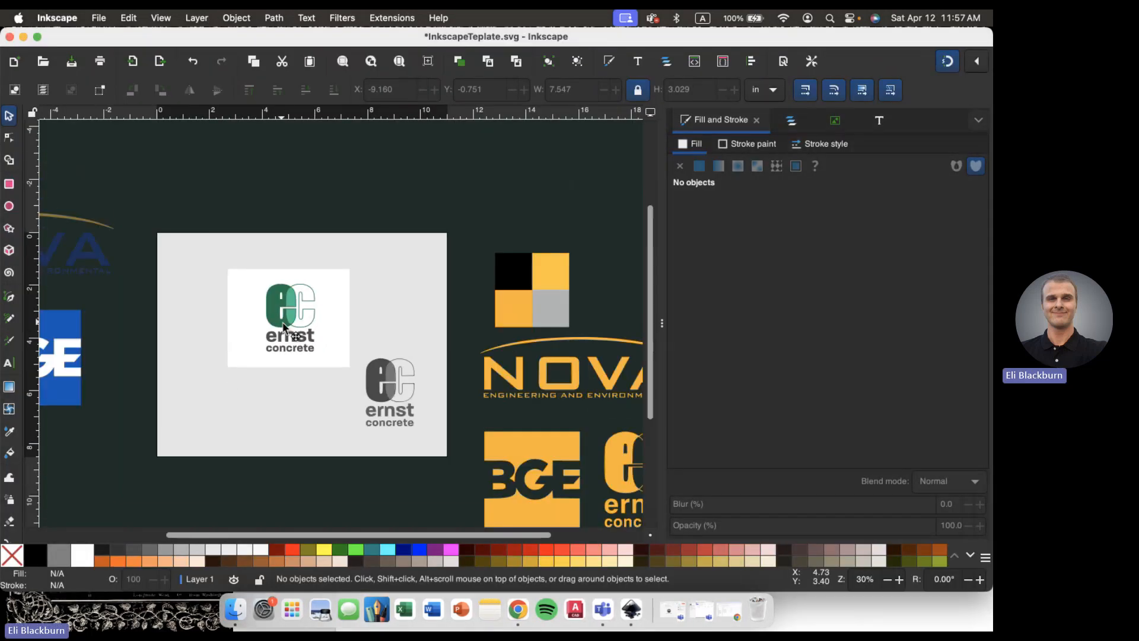
left_click(285, 328)
key("Delete")
left_click(390, 383)
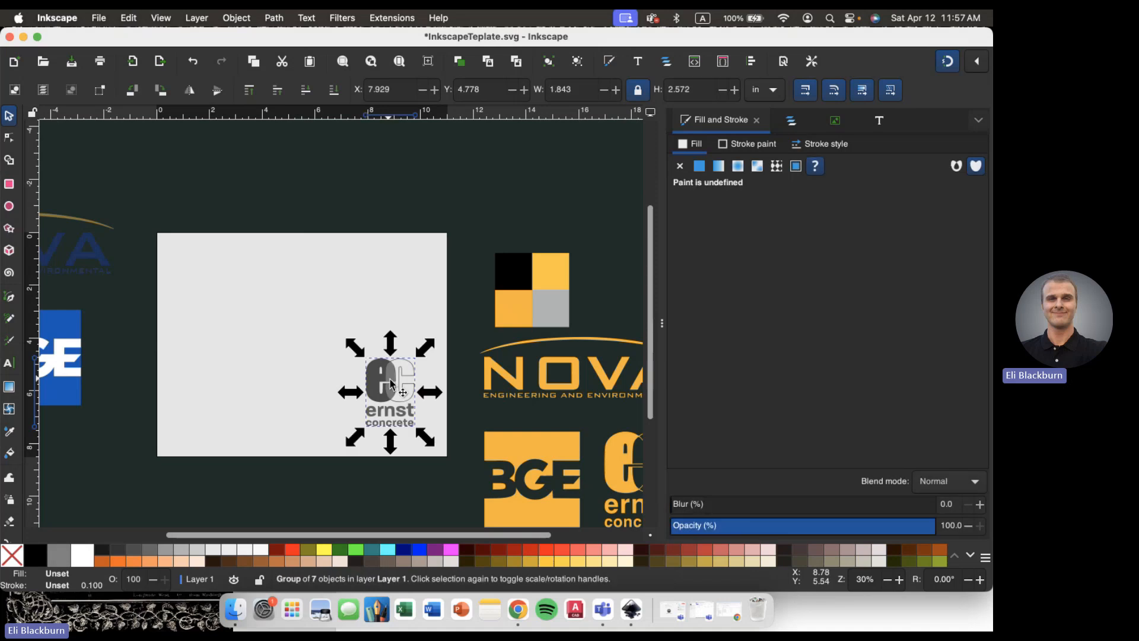
key("Delete")
- Delete the original blue BGE logo and the original NOVA logo beside the page
scroll(389, 379, "left", 10)
scroll(389, 379, "up", 2)
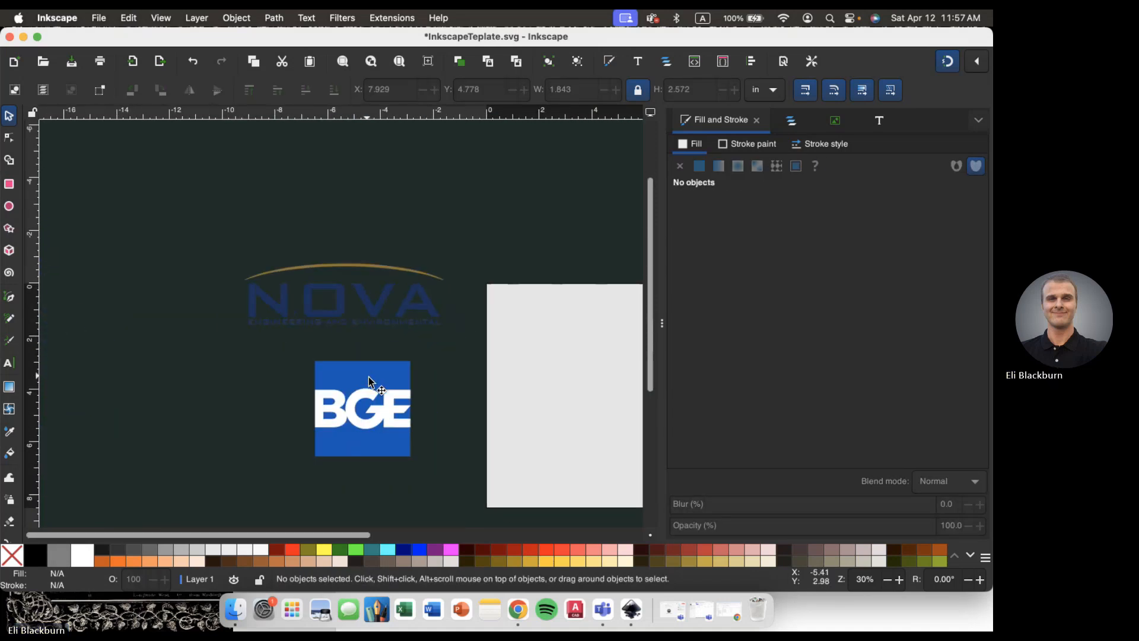
left_click(368, 380)
key("Delete")
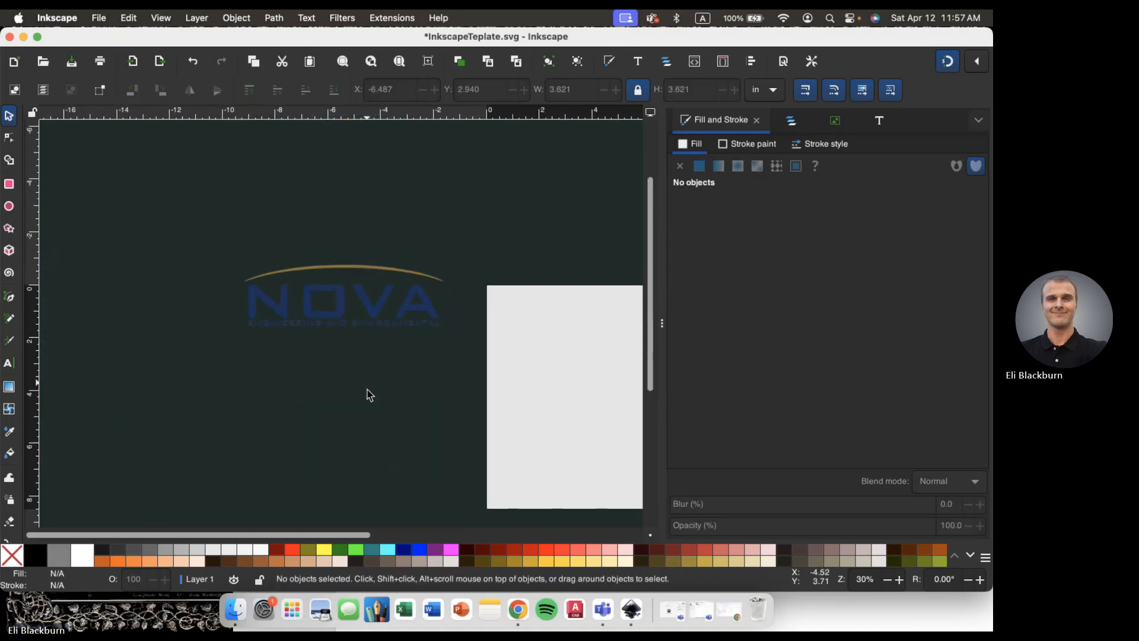
left_click(365, 306)
key("Delete")
scroll(364, 306, "right", 10)
scroll(364, 306, "down", 4)
scroll(364, 301, "right", 2)
scroll(364, 302, "up", 2)
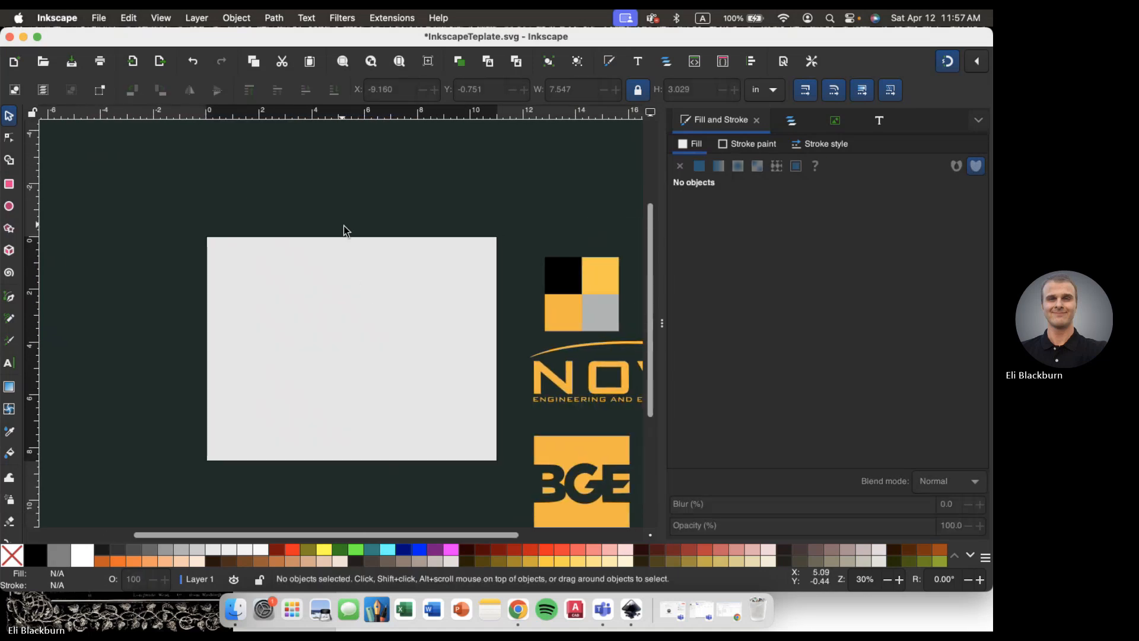
scroll(341, 231, "up", 3)
scroll(339, 237, "right", 2)
scroll(340, 236, "up", 2)
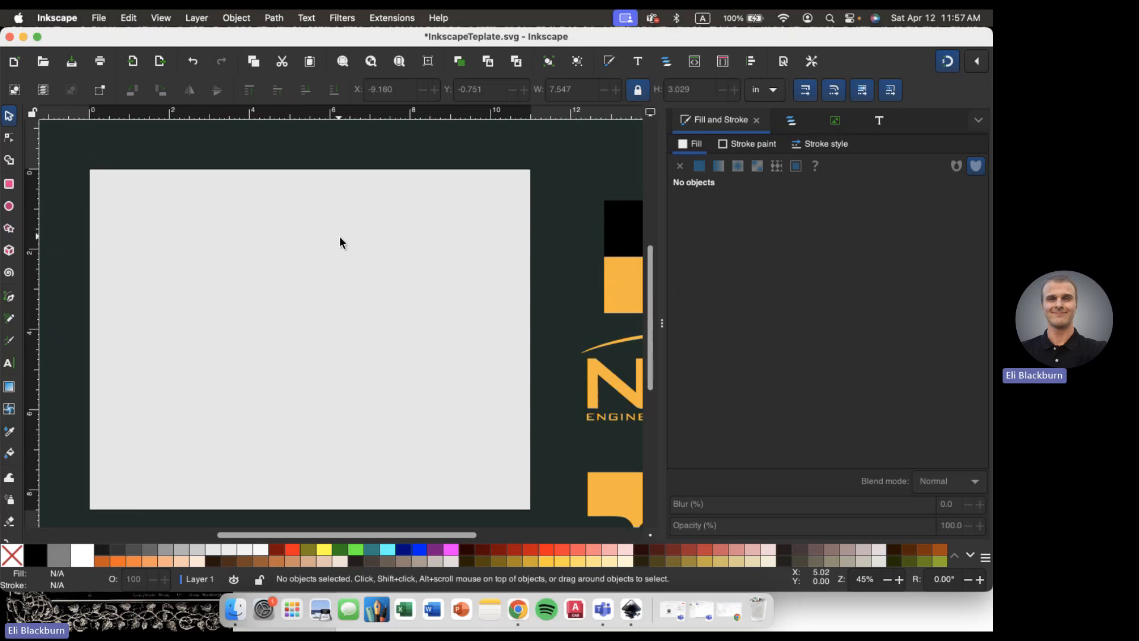
scroll(338, 237, "down", 1)
scroll(339, 242, "up", 1)
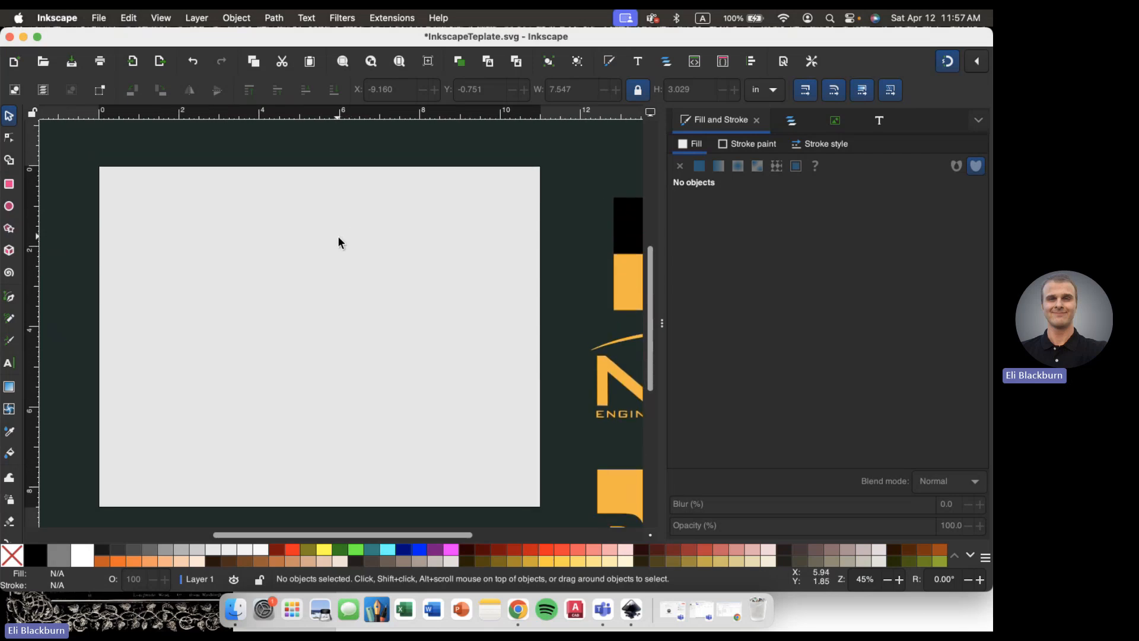
scroll(339, 242, "left", 1)
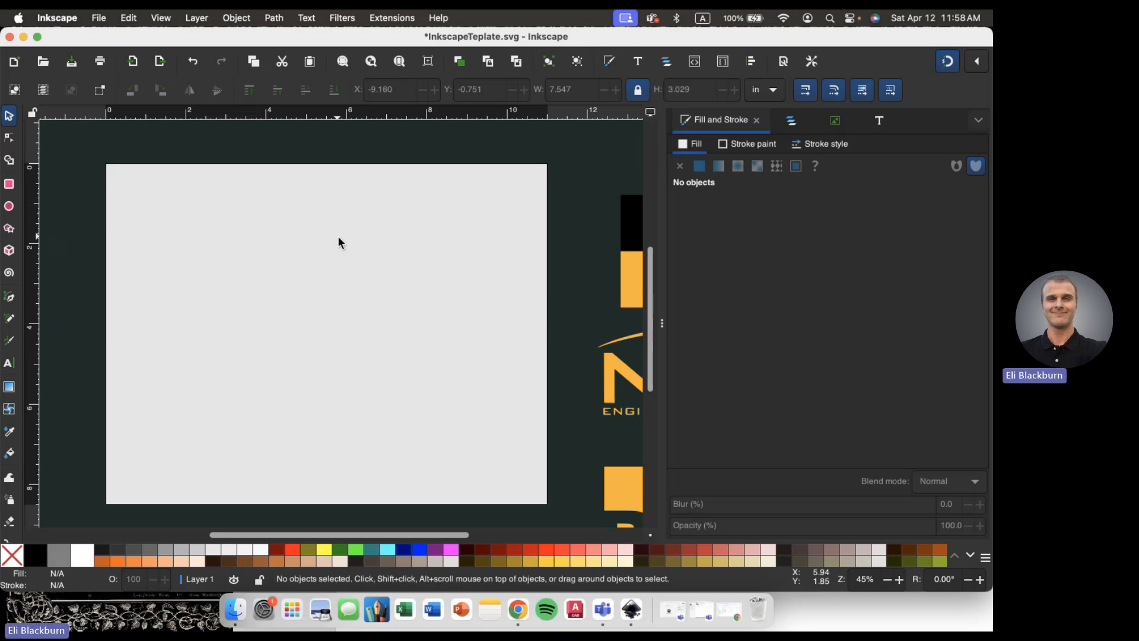
scroll(338, 238, "left", 3)
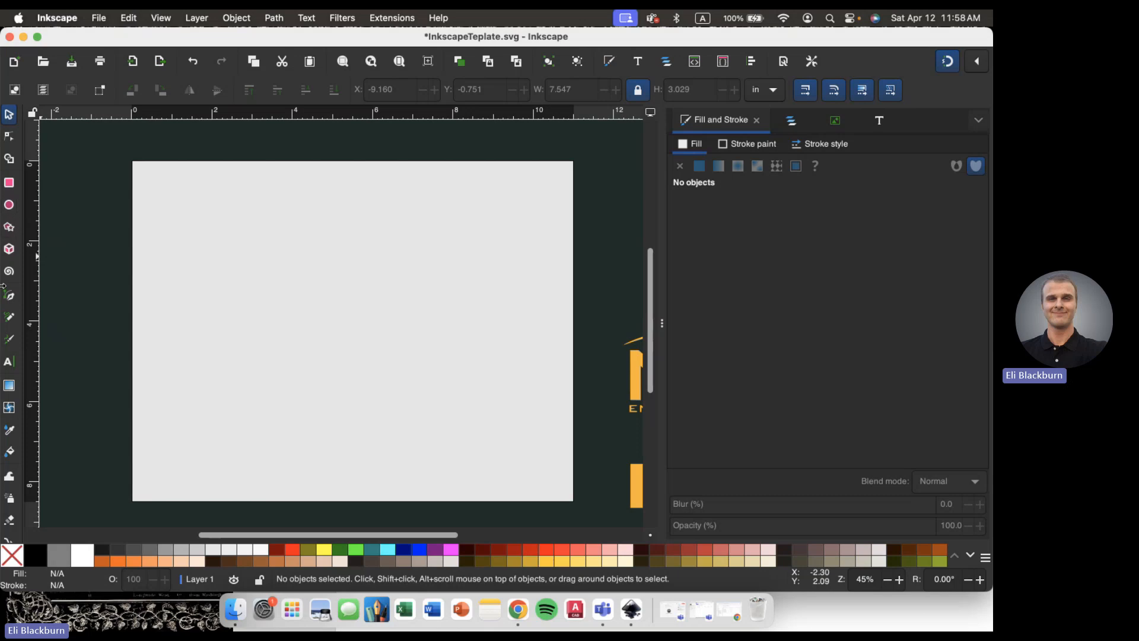
- Draw a tall orange ellipse about 3.07 in wide and 7.62 in high near the middle of the page and select it
left_click(10, 207)
scroll(353, 206, "down", 2)
scroll(354, 205, "right", 1)
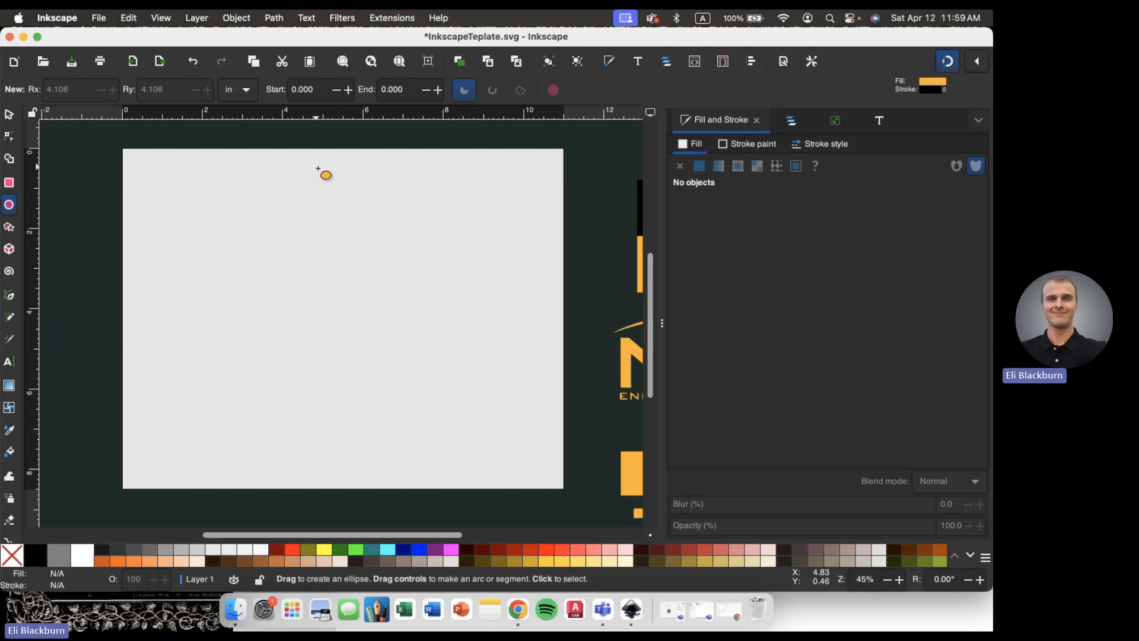
mouse_move(295, 164)
left_mouse_down()
mouse_move(373, 483)
mouse_move(418, 470)
left_mouse_up()
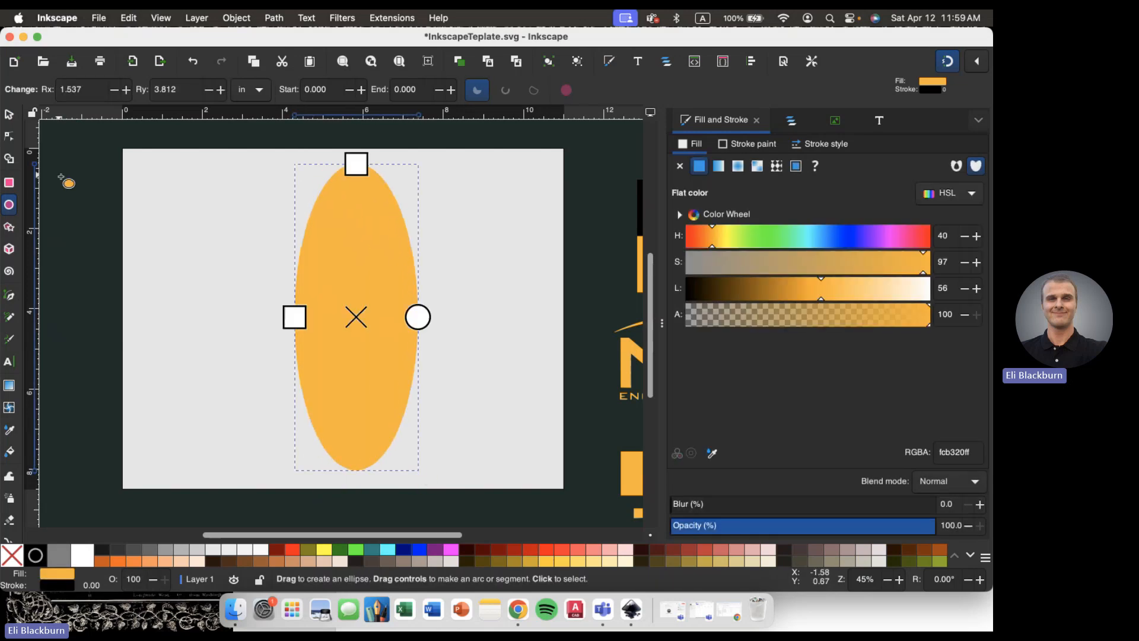
left_click(9, 114)
left_click(335, 305)
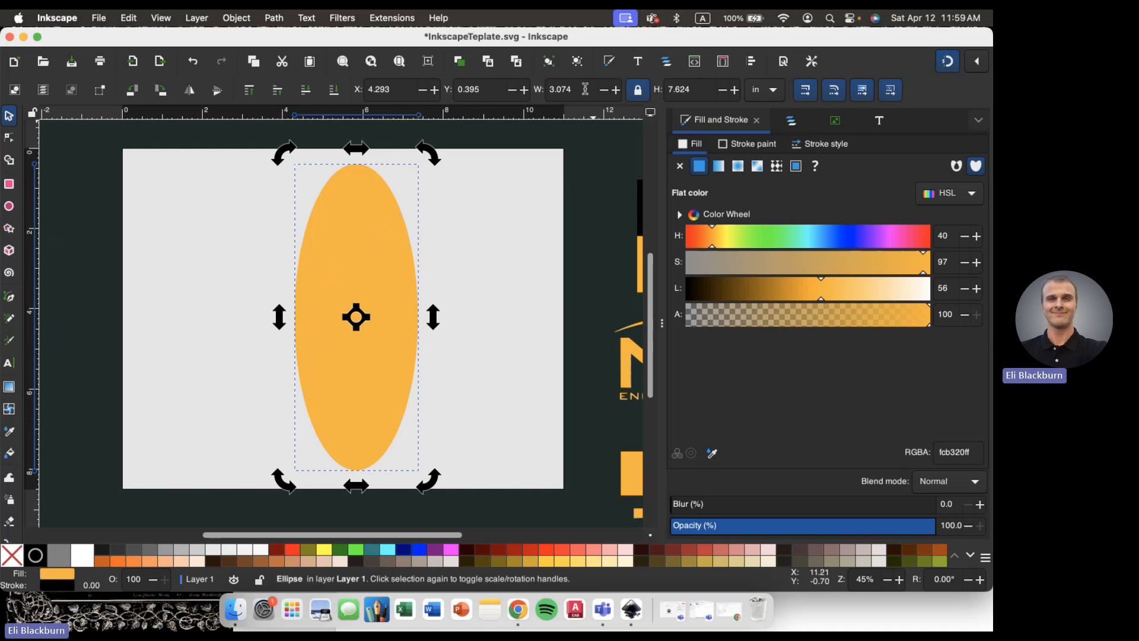
- Resize the orange ellipse to 3 in wide and 7 in high without keeping its proportions, and centre it on the page
left_click_drag(585, 89, 550, 89)
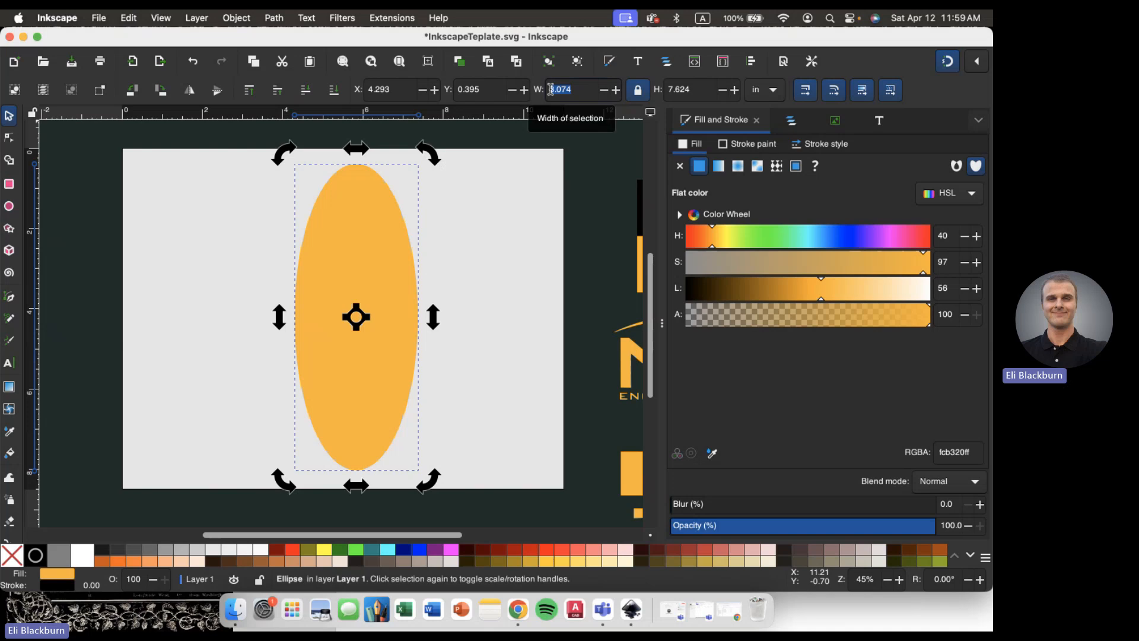
type("3")
key("Return")
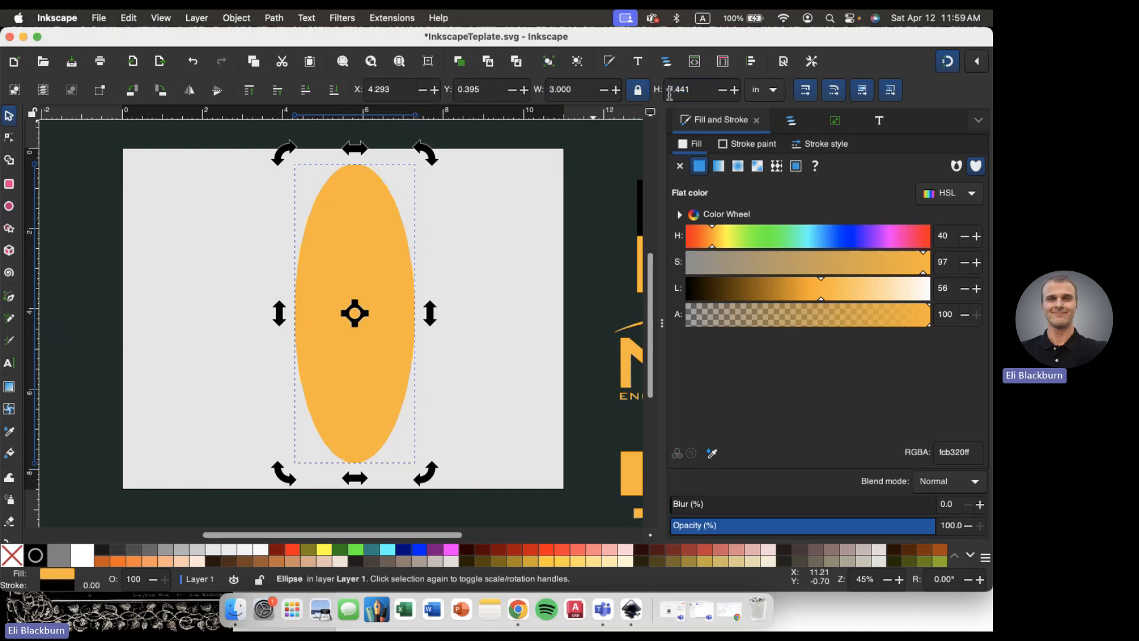
left_click(637, 89)
left_click_drag(691, 90, 668, 98)
type("7")
key("Return")
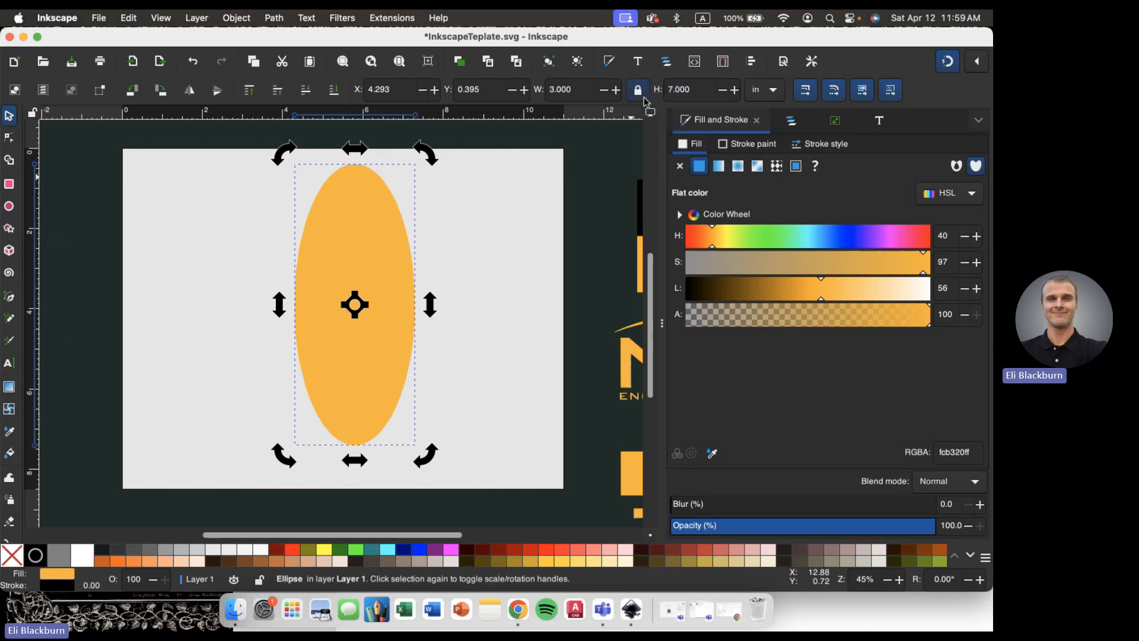
left_click(638, 90)
mouse_move(363, 249)
left_mouse_down()
mouse_move(364, 274)
mouse_move(358, 265)
left_mouse_up()
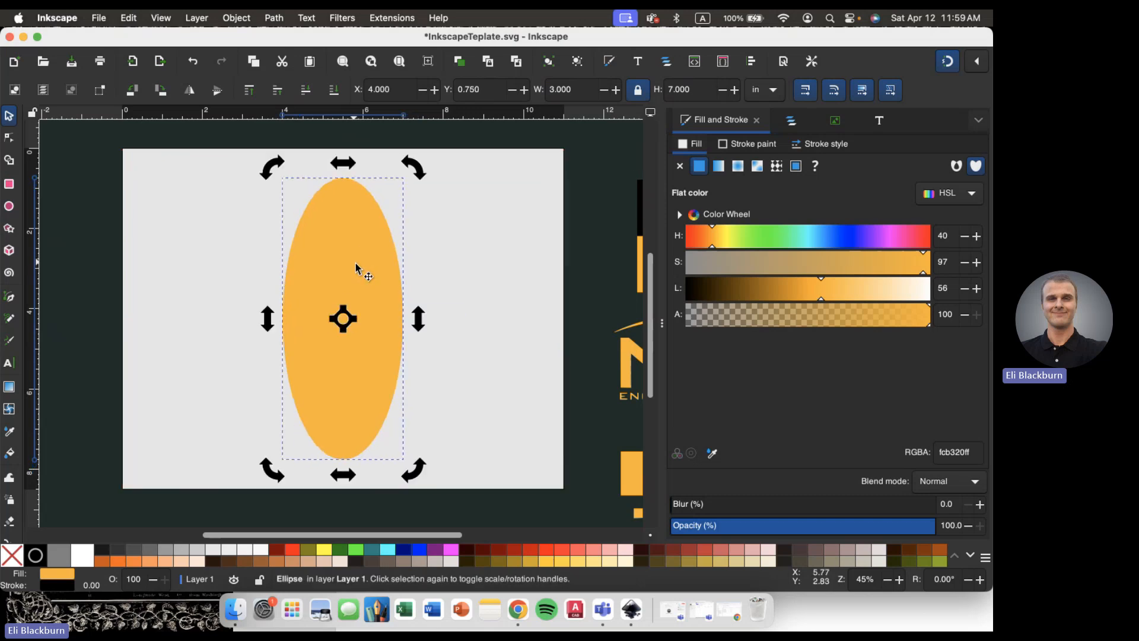
- Review the enabled snapping options for bounding boxes, alignment, grids, guide lines and page borders
left_click(979, 65)
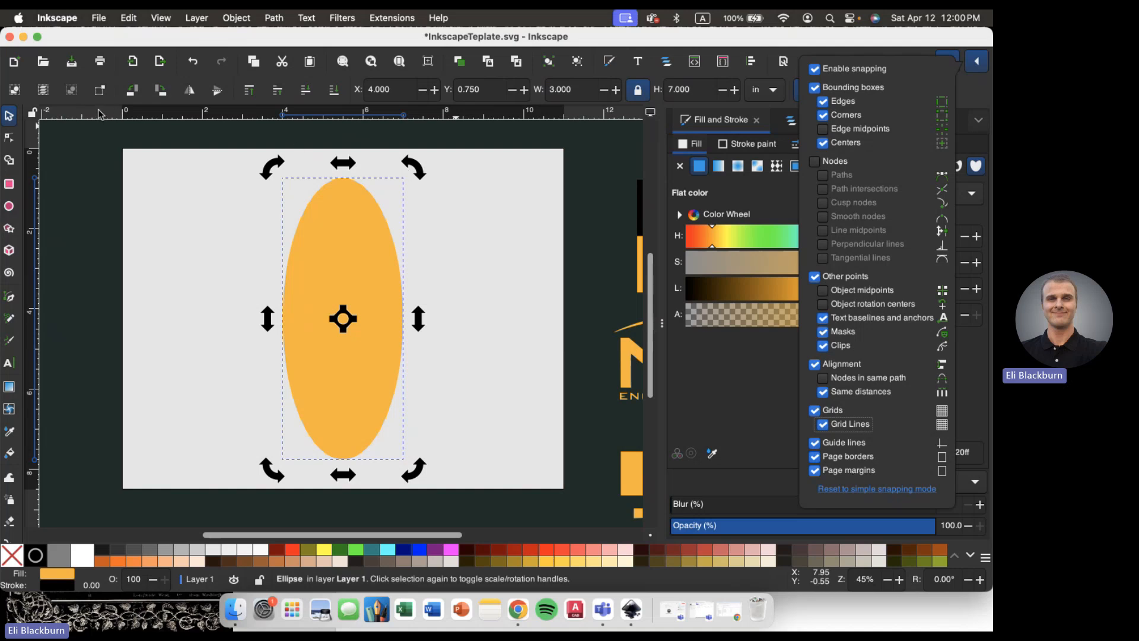
left_click(112, 337)
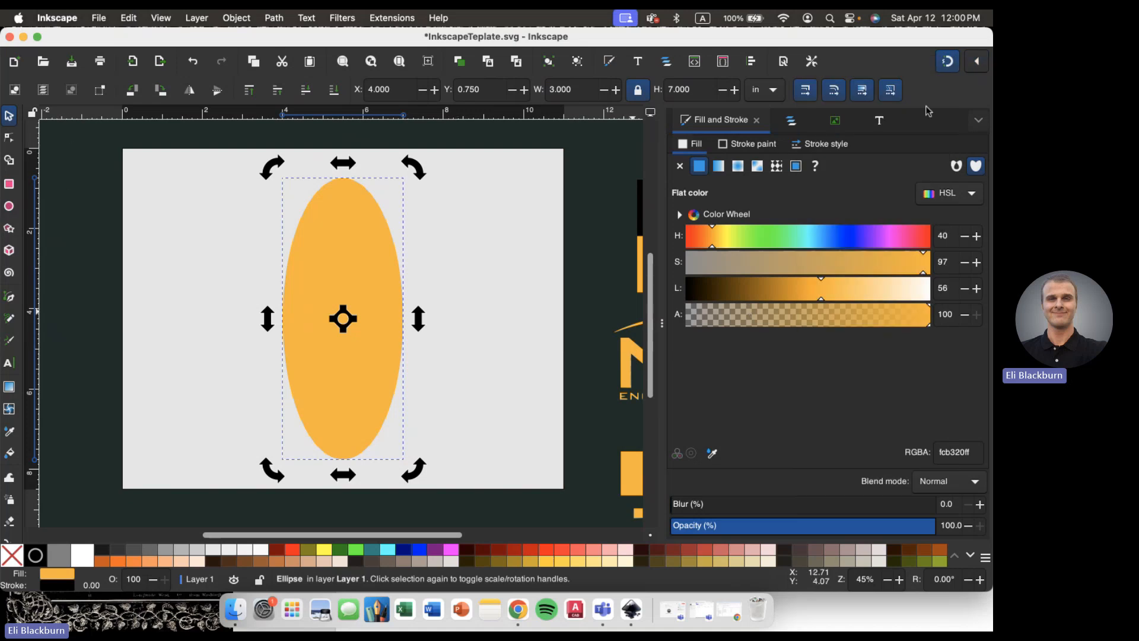
left_click(976, 61)
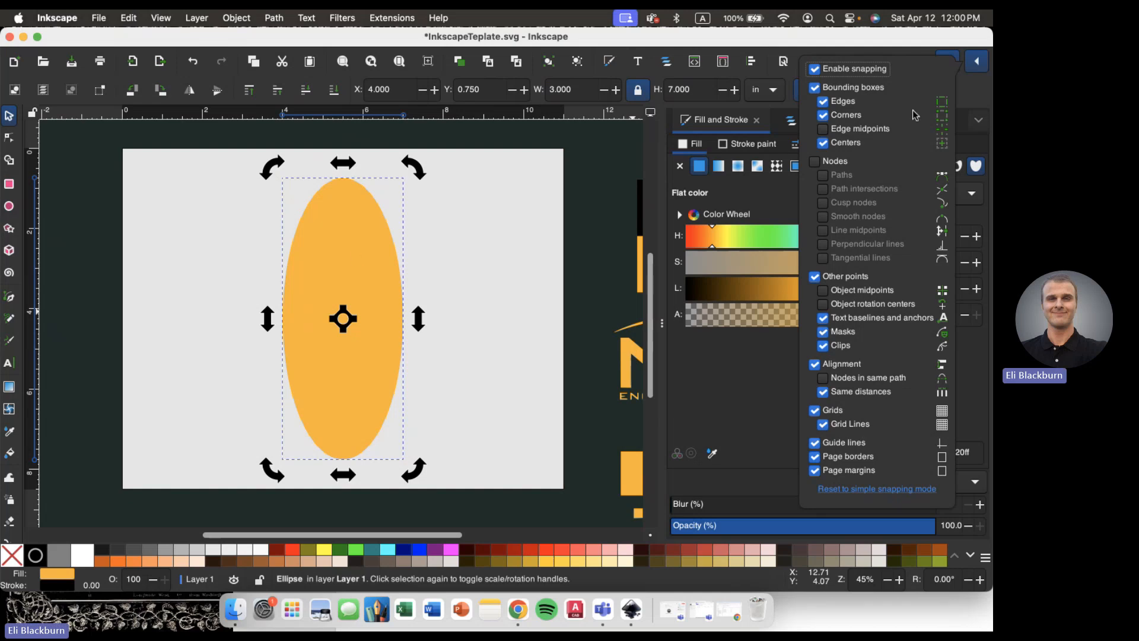
left_click(979, 69)
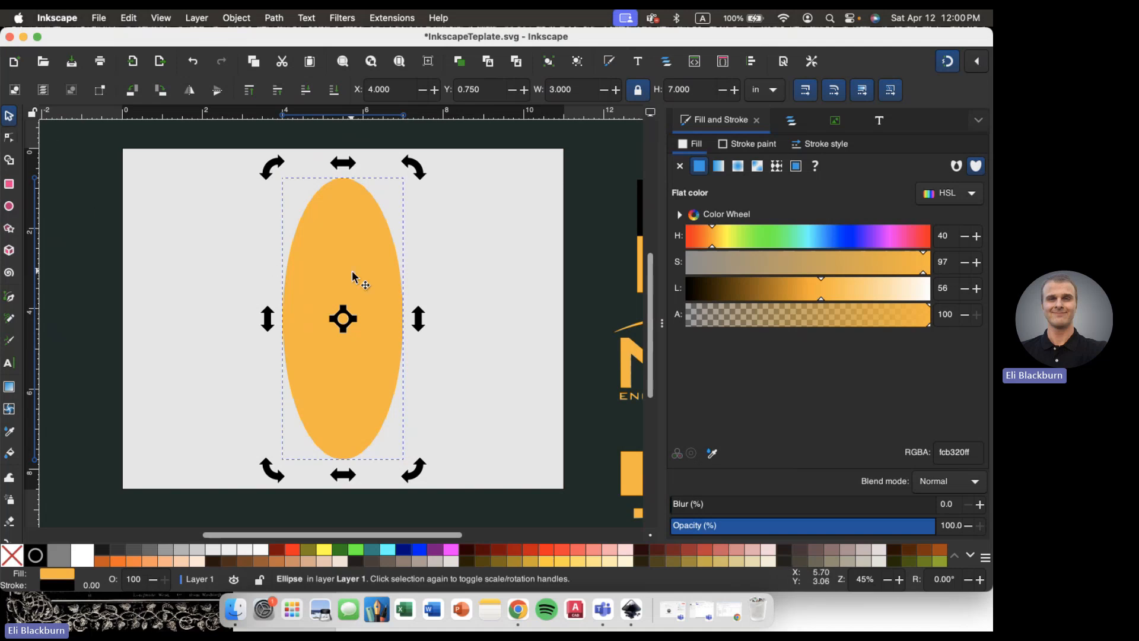
- Make the ellipse's fill fully transparent with alpha 0 and set its stroke width to 0.2 in
left_click(323, 271)
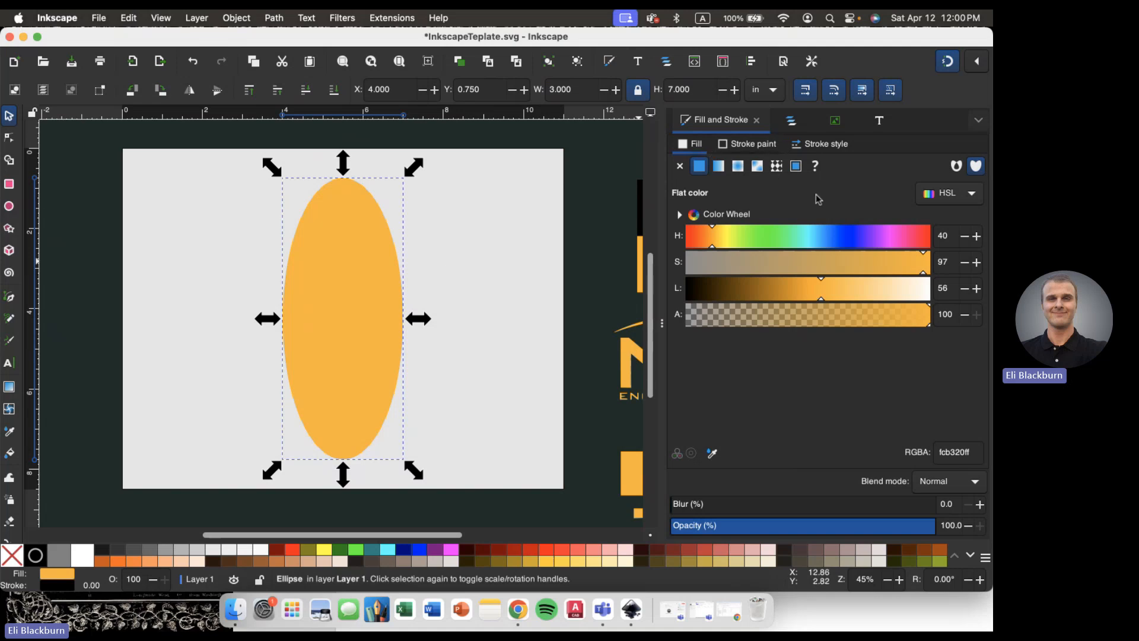
double_click(941, 321)
type("0")
key("Return")
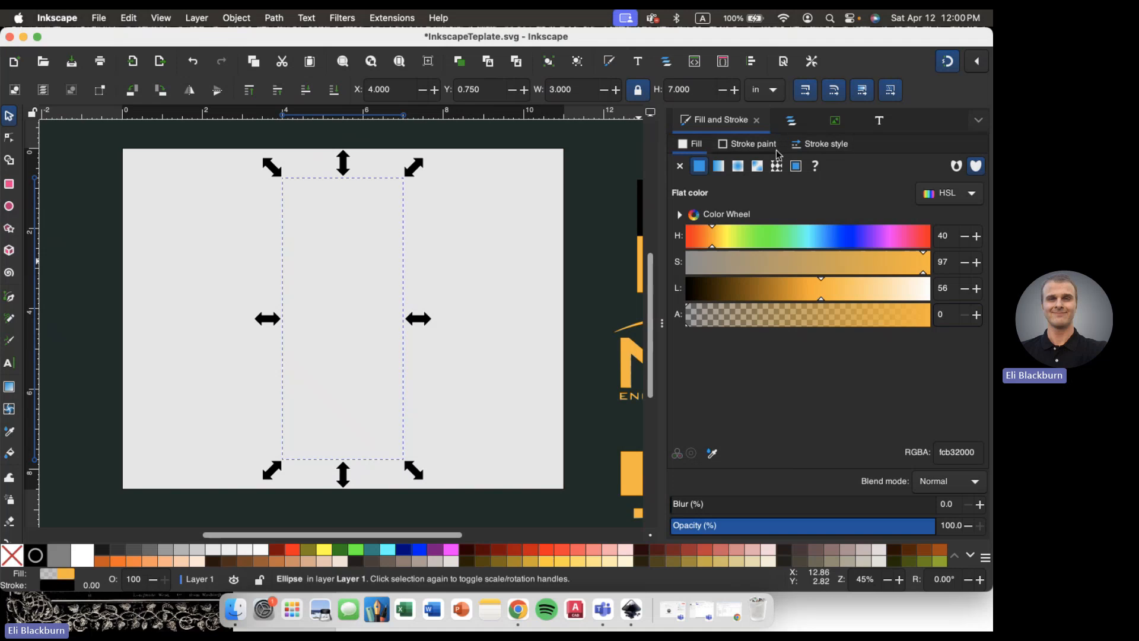
left_click(820, 144)
double_click(726, 171)
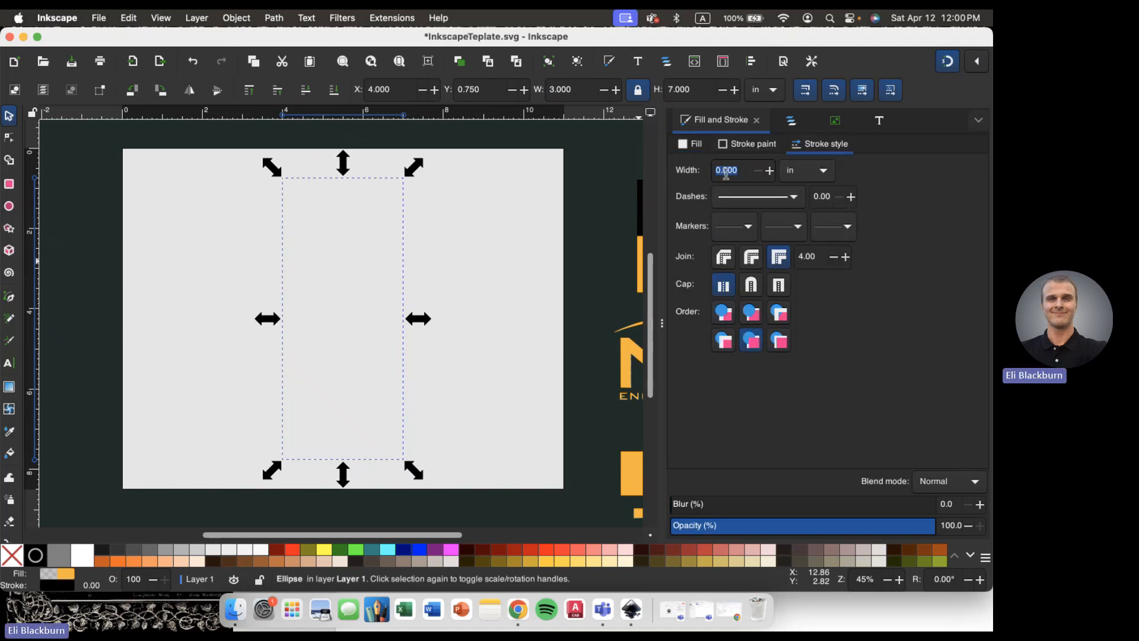
type("0.2")
key("Return")
- Colour the ellipse's stroke orange (fcb320) by sampling the NOVA logo beside the page, and deselect the ellipse
left_click(728, 145)
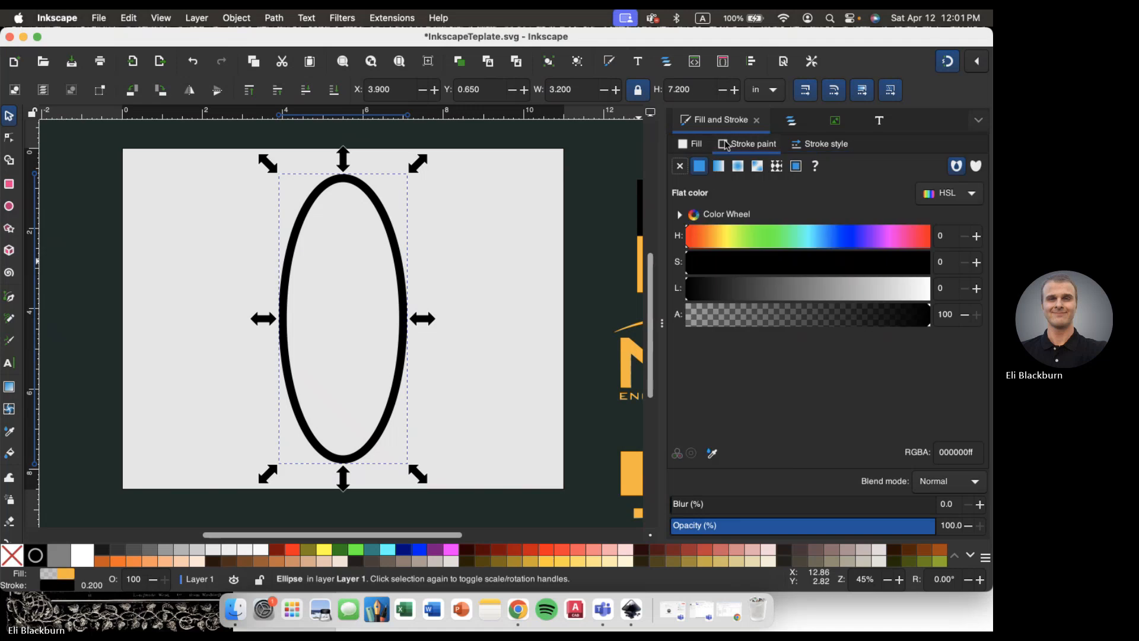
left_click(712, 452)
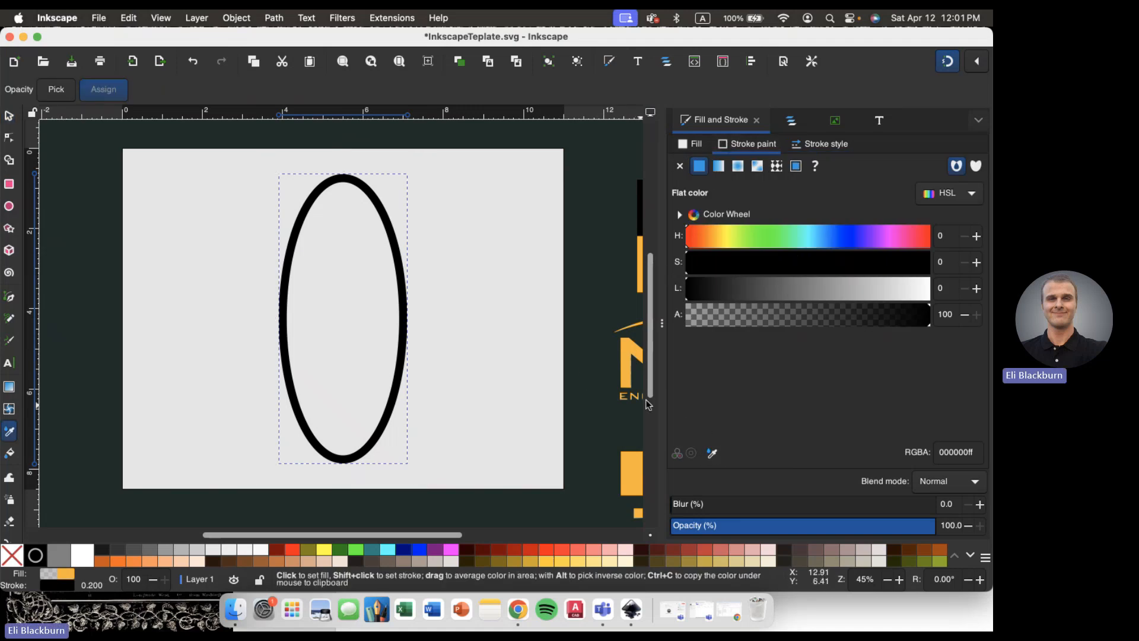
left_click(627, 365)
scroll(379, 360, "right", 10)
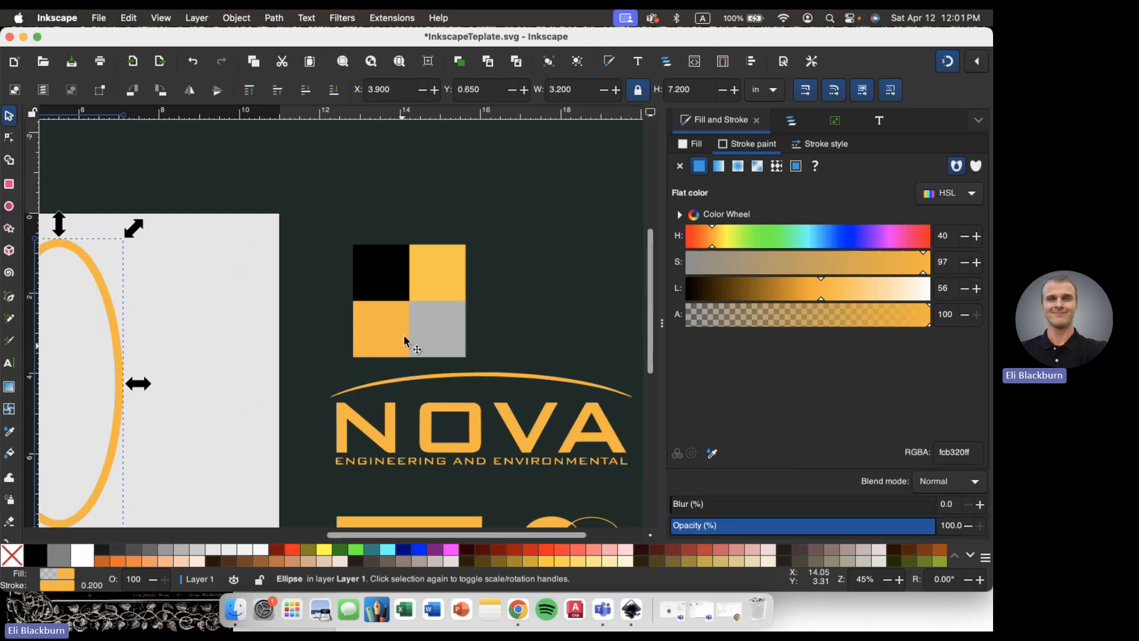
scroll(408, 325, "left", 8)
scroll(389, 321, "down", 4)
scroll(388, 322, "left", 2)
scroll(389, 321, "up", 2)
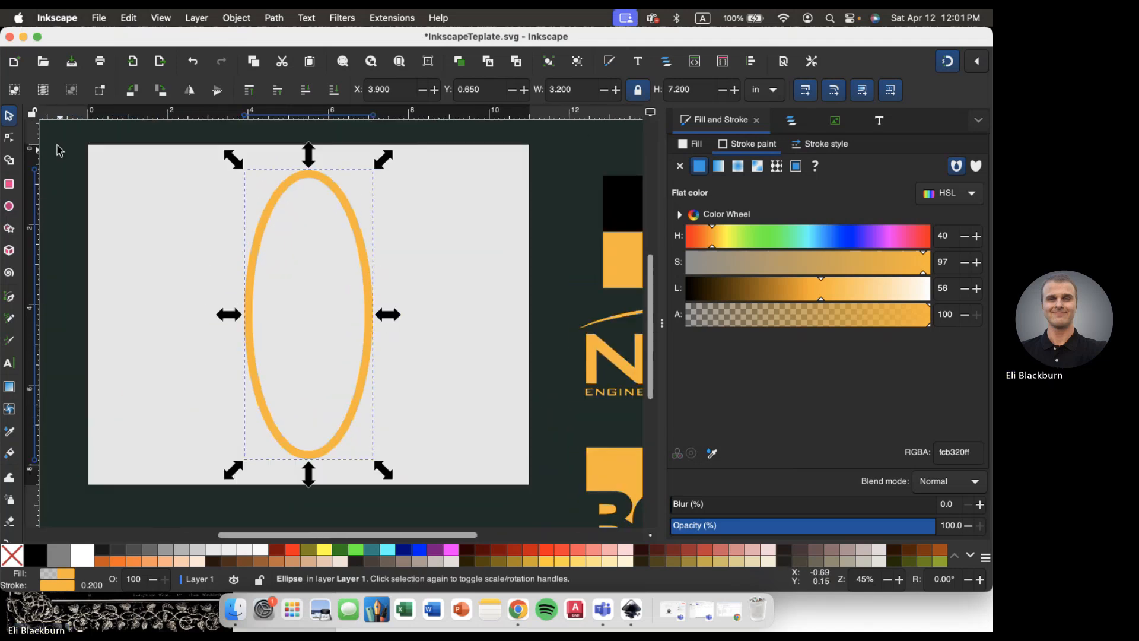
left_click(209, 232)
- Copy and paste the outlined orange ellipse and place the copy exactly over the original at the page centre
scroll(255, 247, "down", 1)
scroll(255, 247, "left", 1)
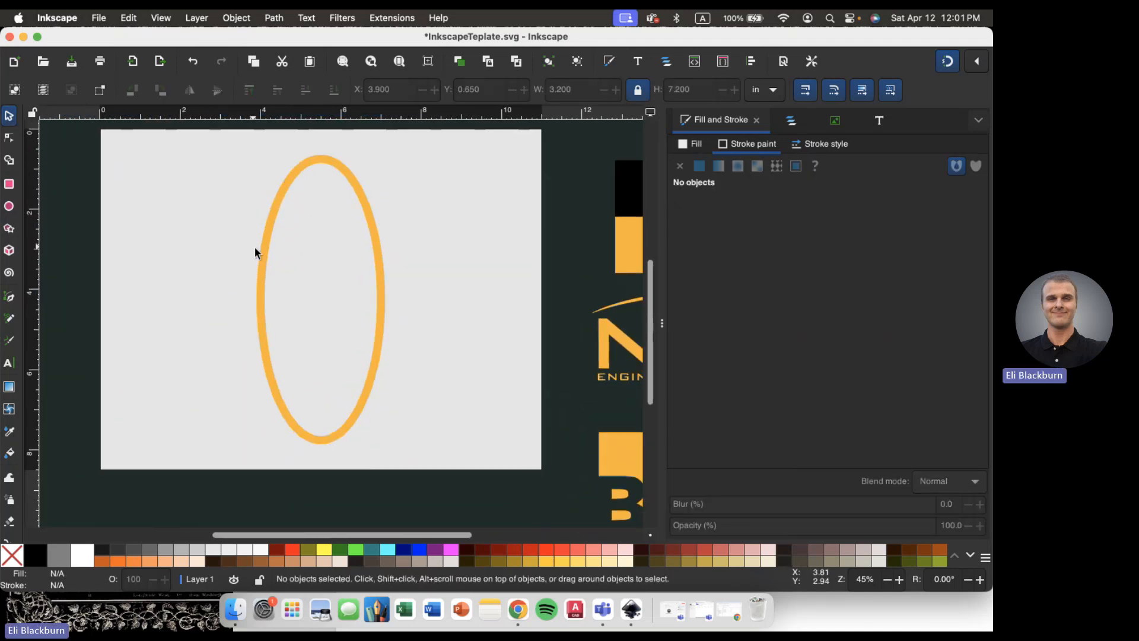
left_click(259, 259)
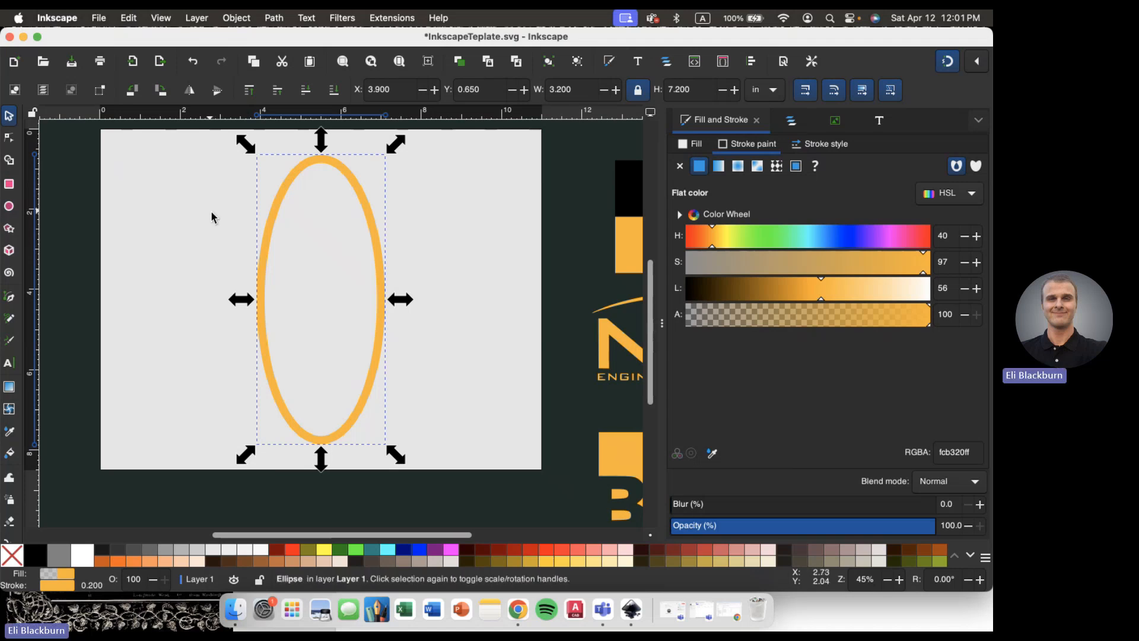
scroll(212, 215, "right", 1)
left_click(196, 222)
key("ctrl+v")
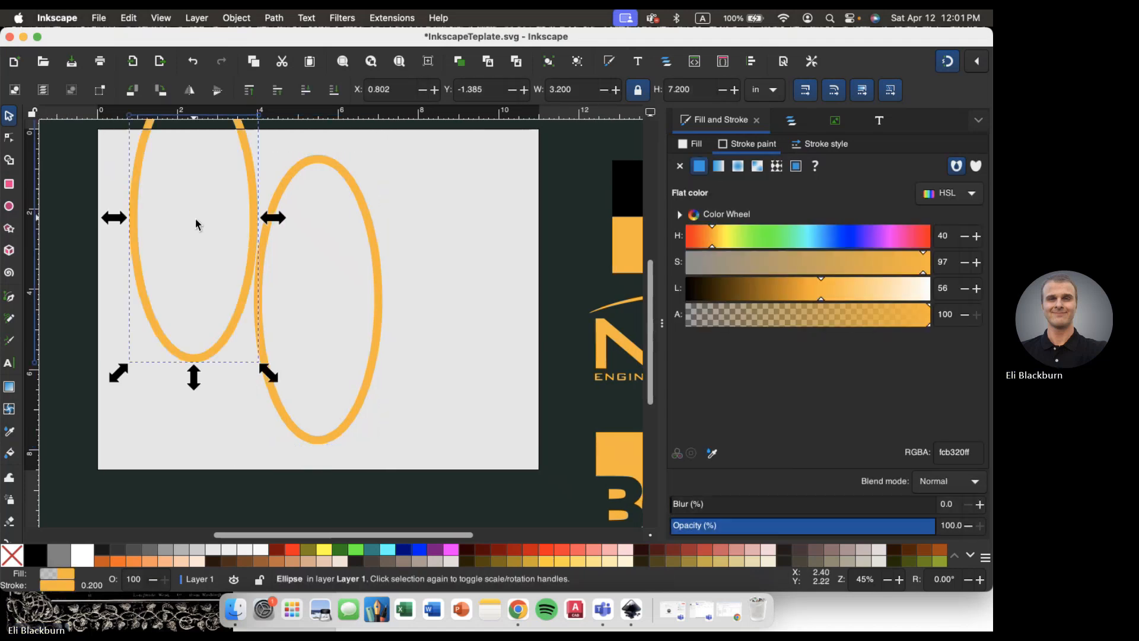
scroll(213, 247, "up", 1)
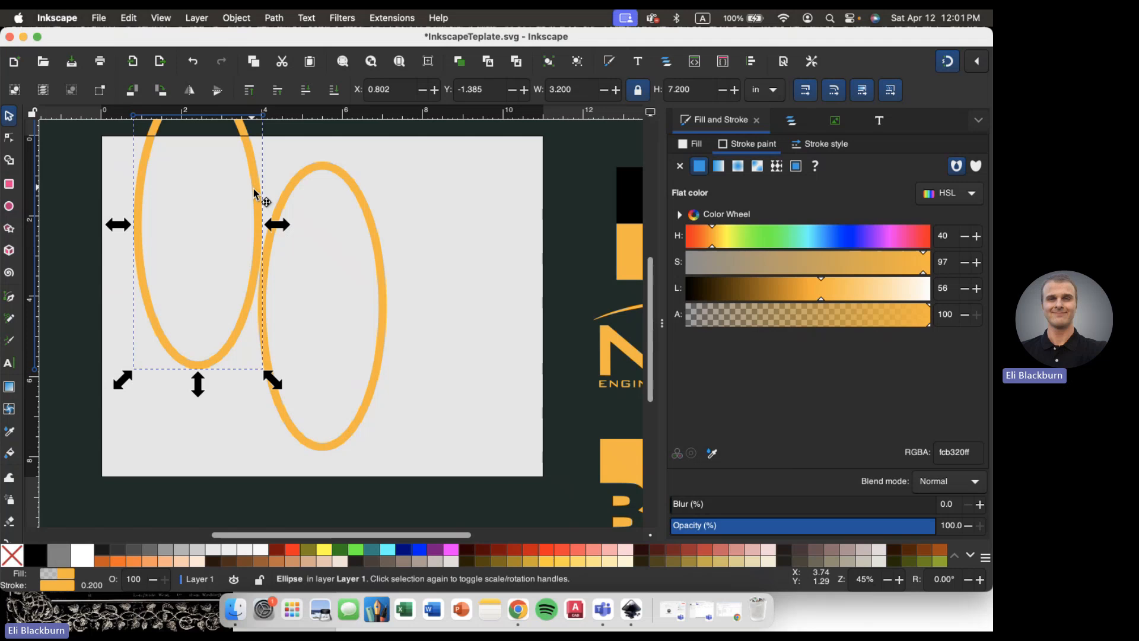
left_click_drag(259, 190, 386, 274)
- Rotate the top ellipse copy 45 degrees clockwise about its centre, snapping the angle, and deselect it
left_click(364, 204)
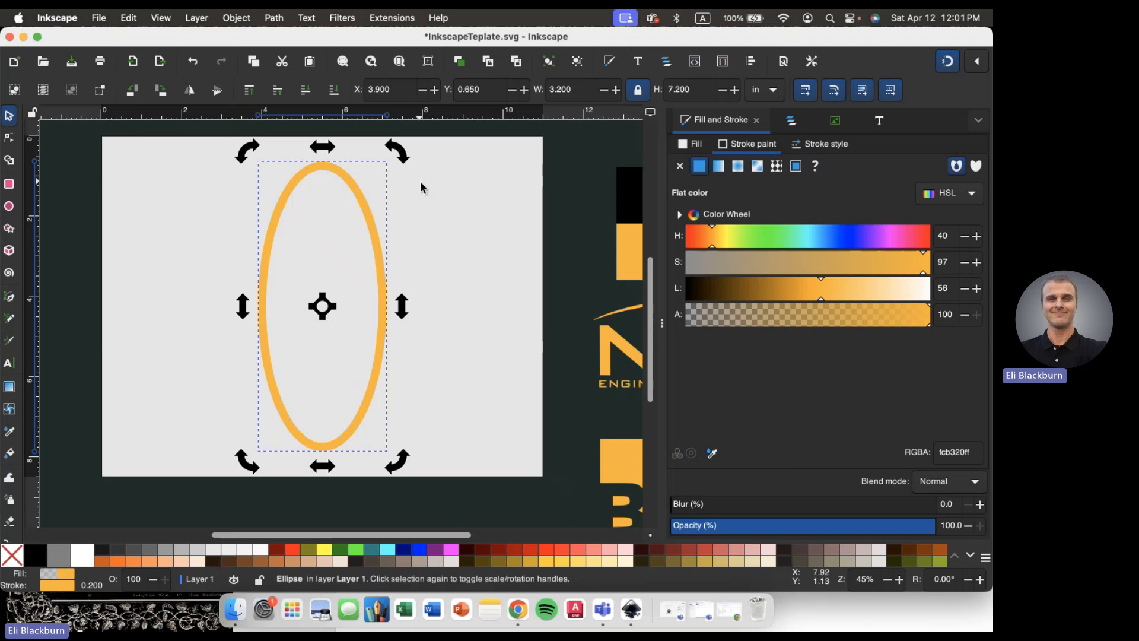
scroll(478, 140, "left", 1)
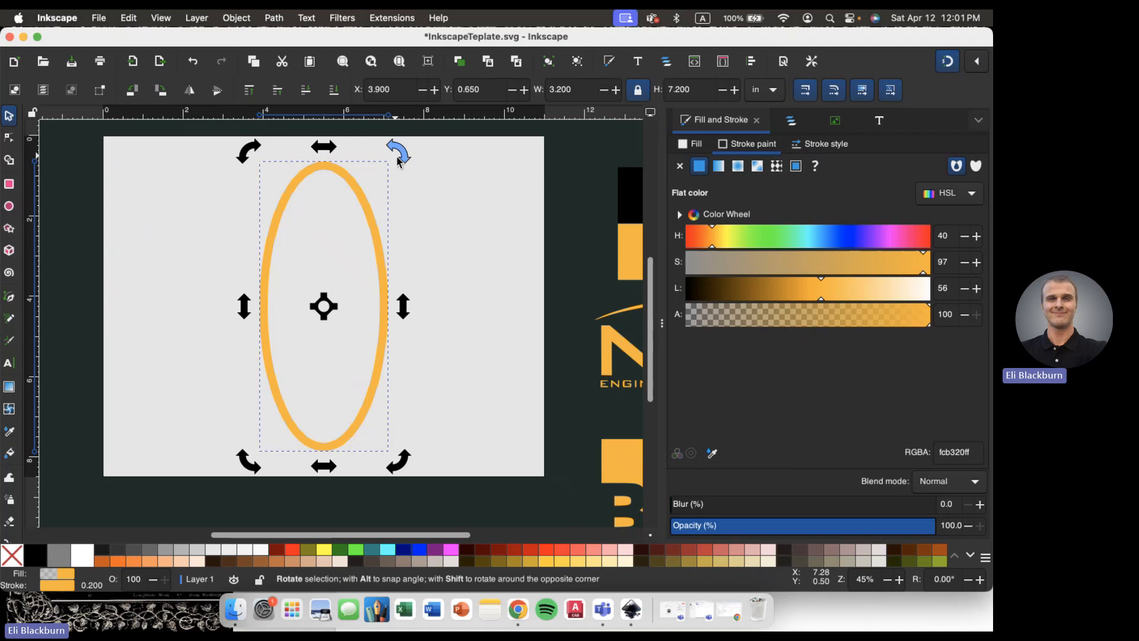
key("ctrl")
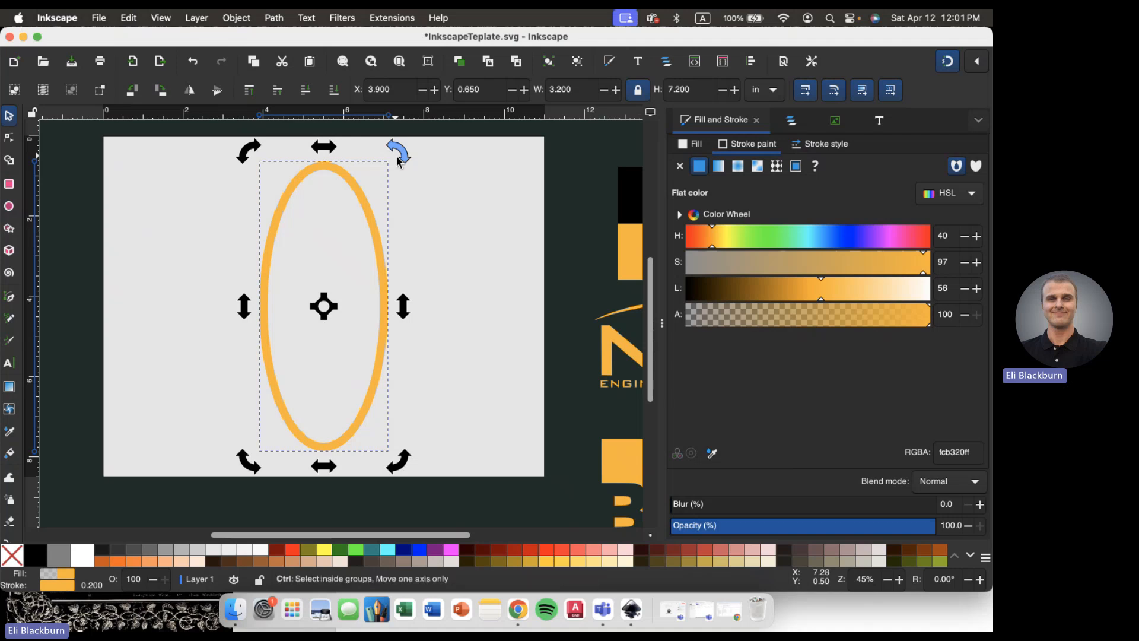
left_click_drag(398, 160, 488, 300)
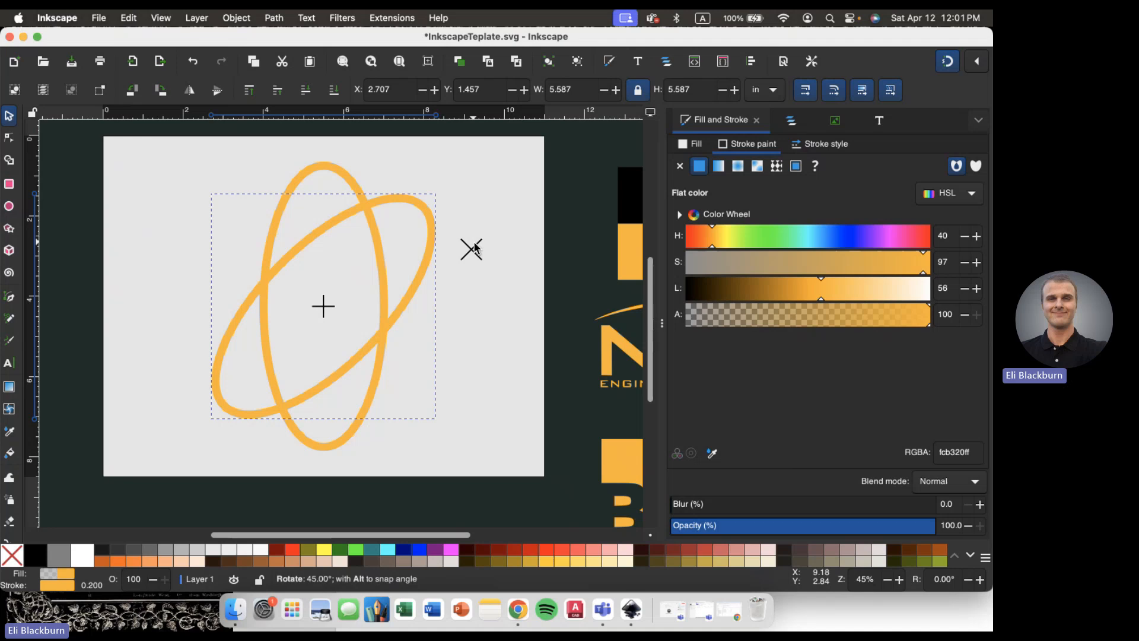
left_click_drag(474, 248, 474, 248)
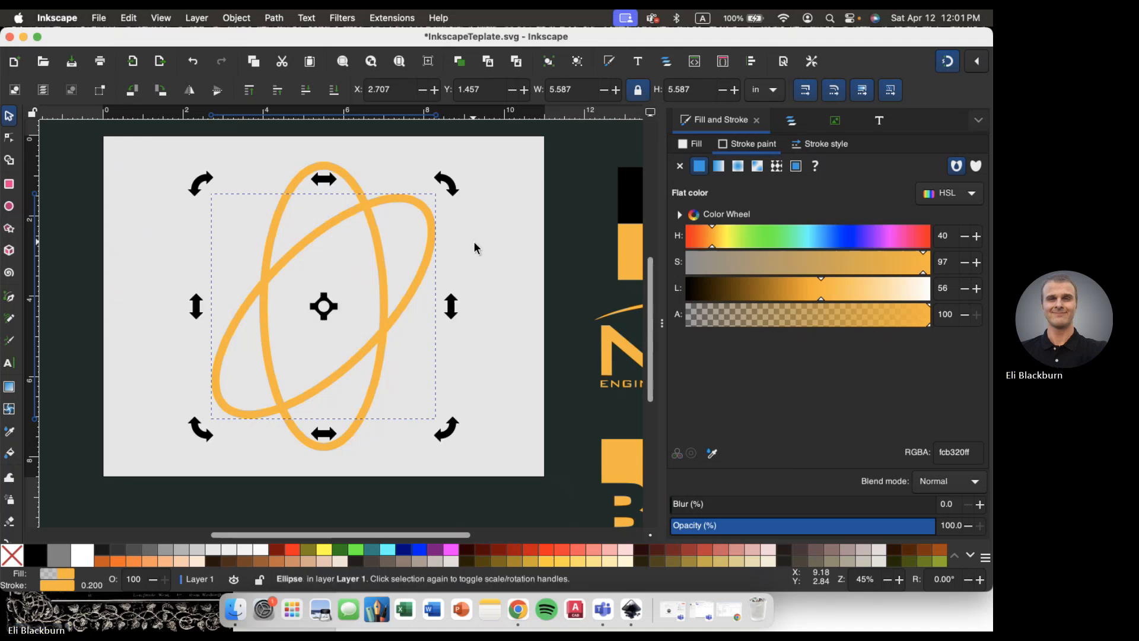
left_click(527, 255)
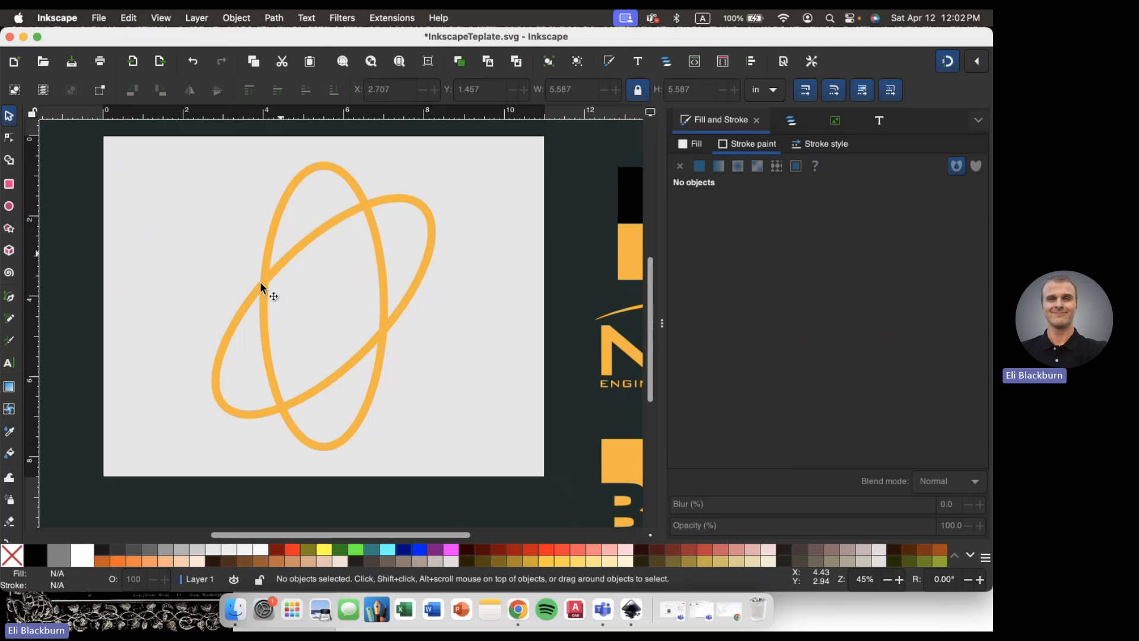
- Paste a copy of the 45-degree ellipse, flip it horizontally and snap its bounding box onto that of the tilted original
left_click(425, 266)
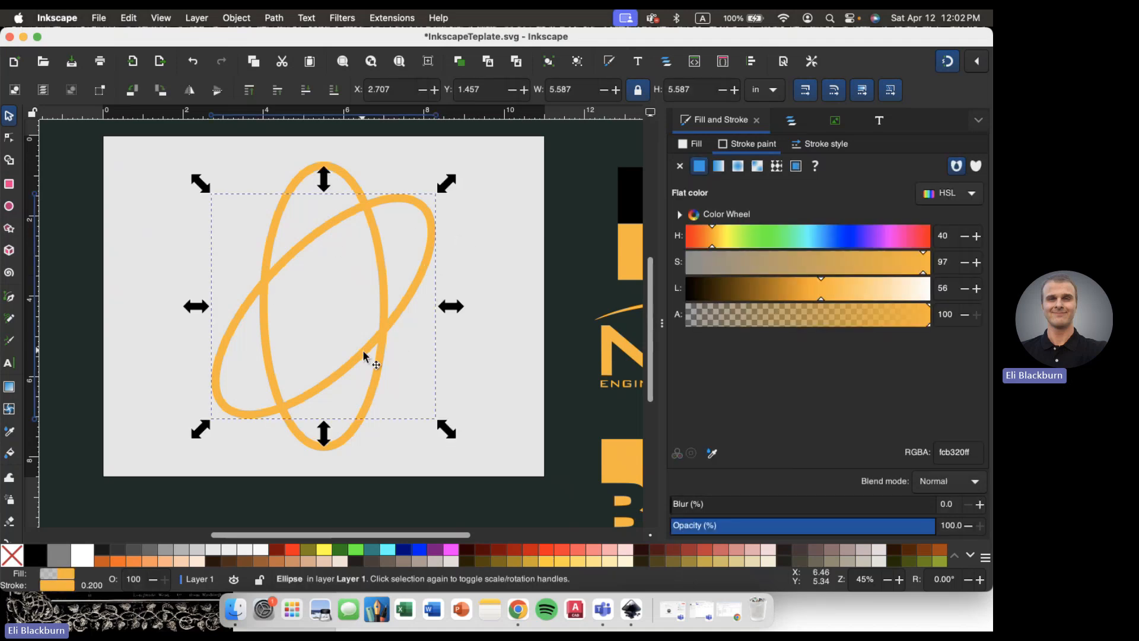
scroll(355, 347, "left", 5)
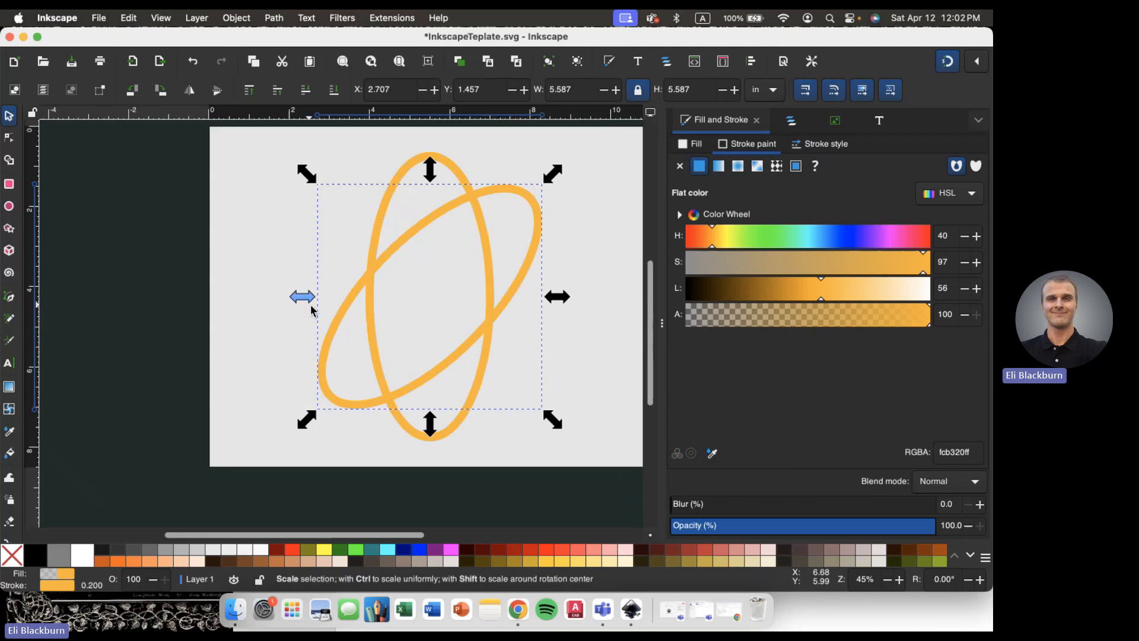
scroll(311, 309, "right", 4)
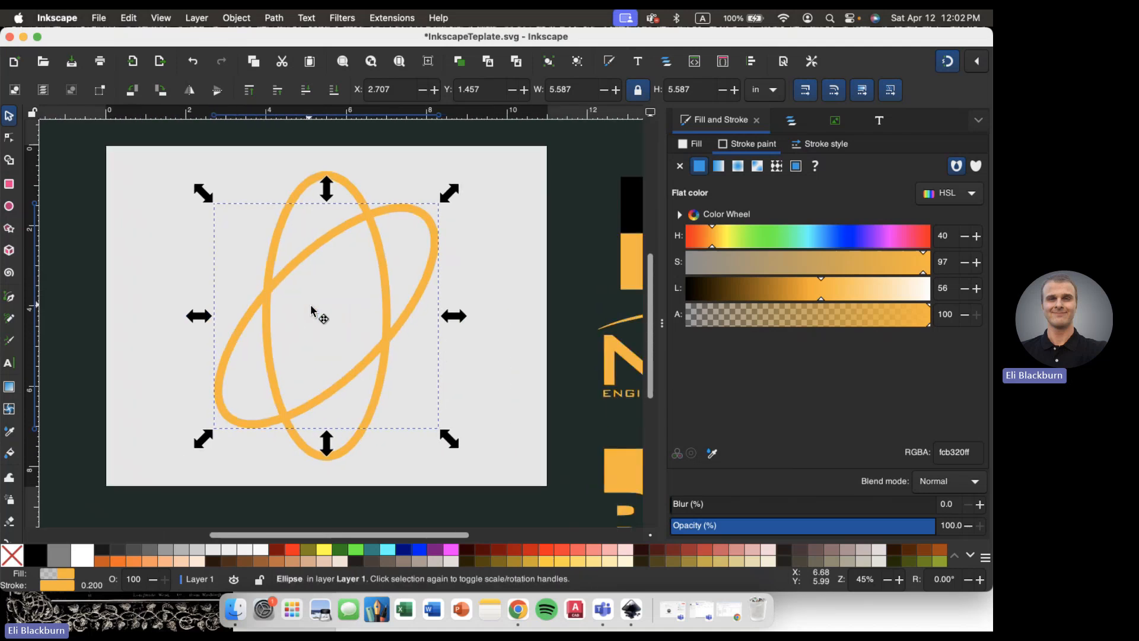
left_click_drag(311, 308, 293, 296)
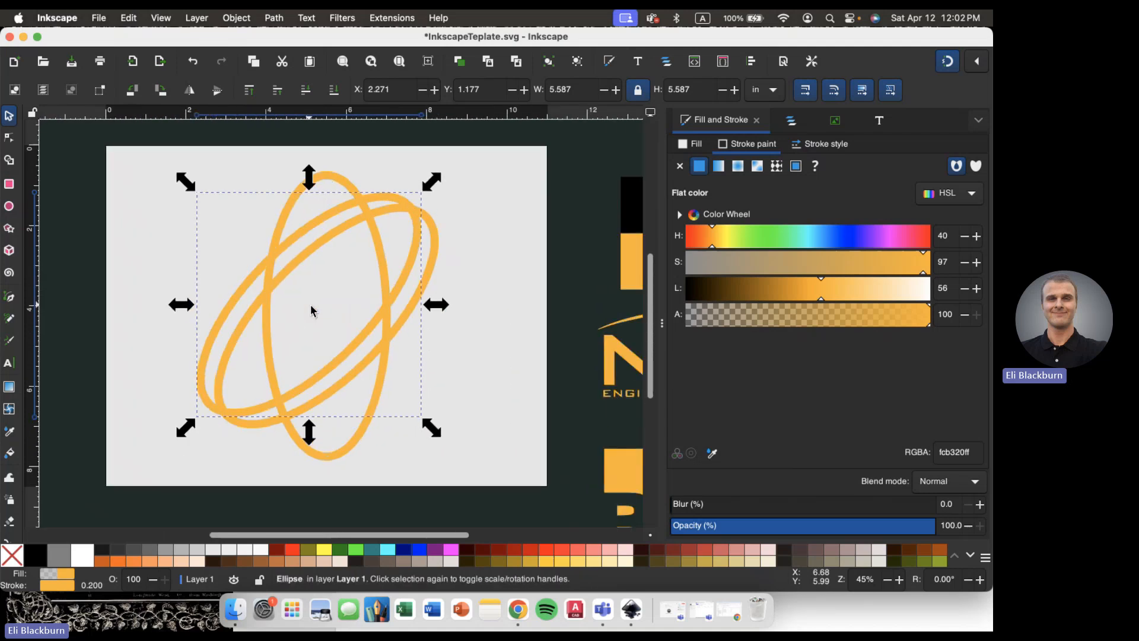
left_click(189, 90)
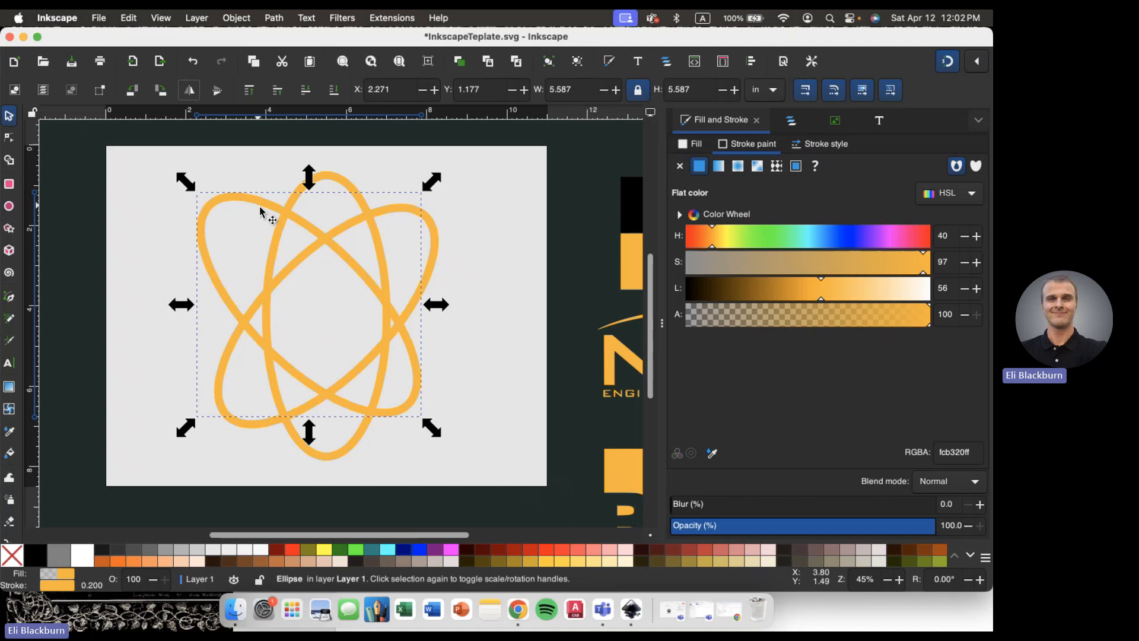
mouse_move(262, 214)
left_mouse_down()
mouse_move(273, 210)
mouse_move(280, 225)
left_mouse_up()
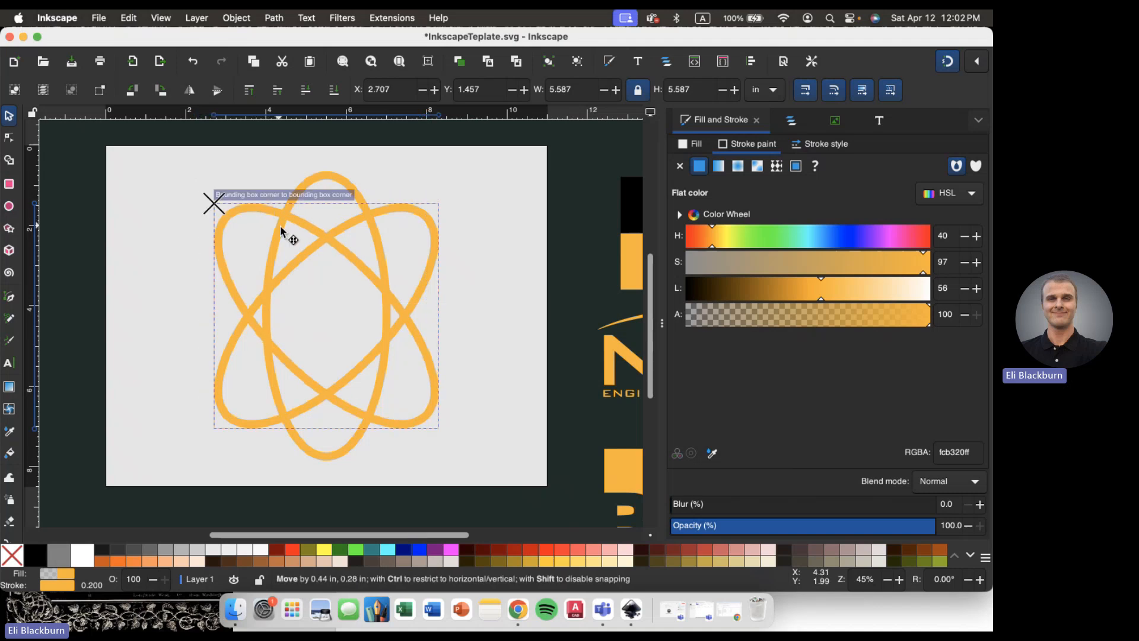
left_click_drag(281, 225, 280, 225)
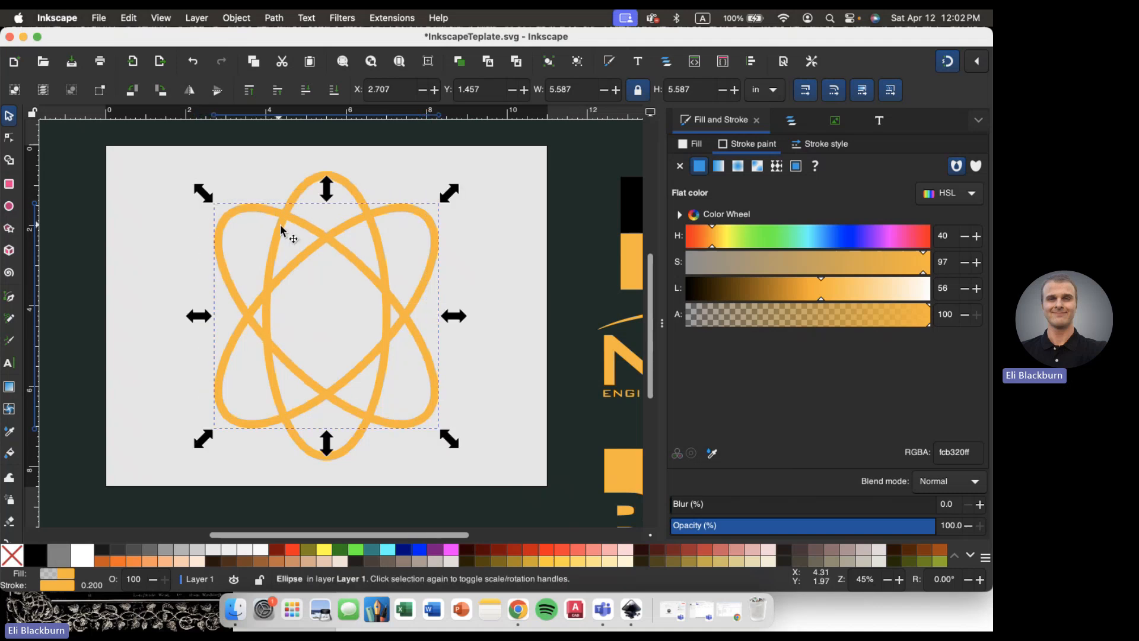
left_click(163, 297)
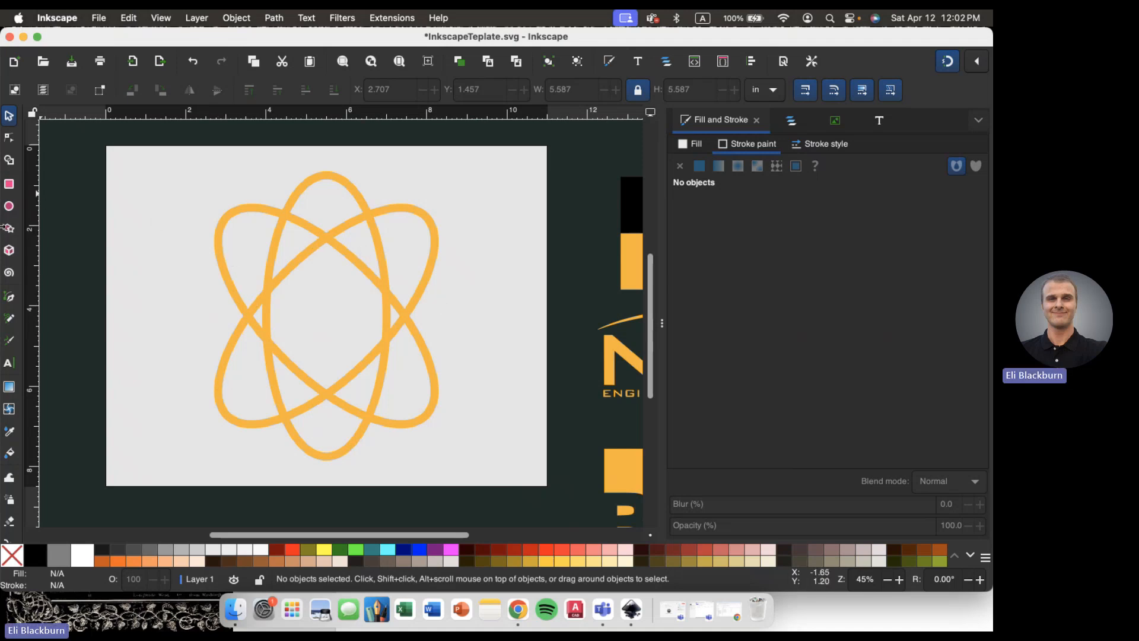
- Draw an orange outlined circle about 0.98 in across beside the emblem and move it onto the tilted ellipse's upper-left bend
key("e")
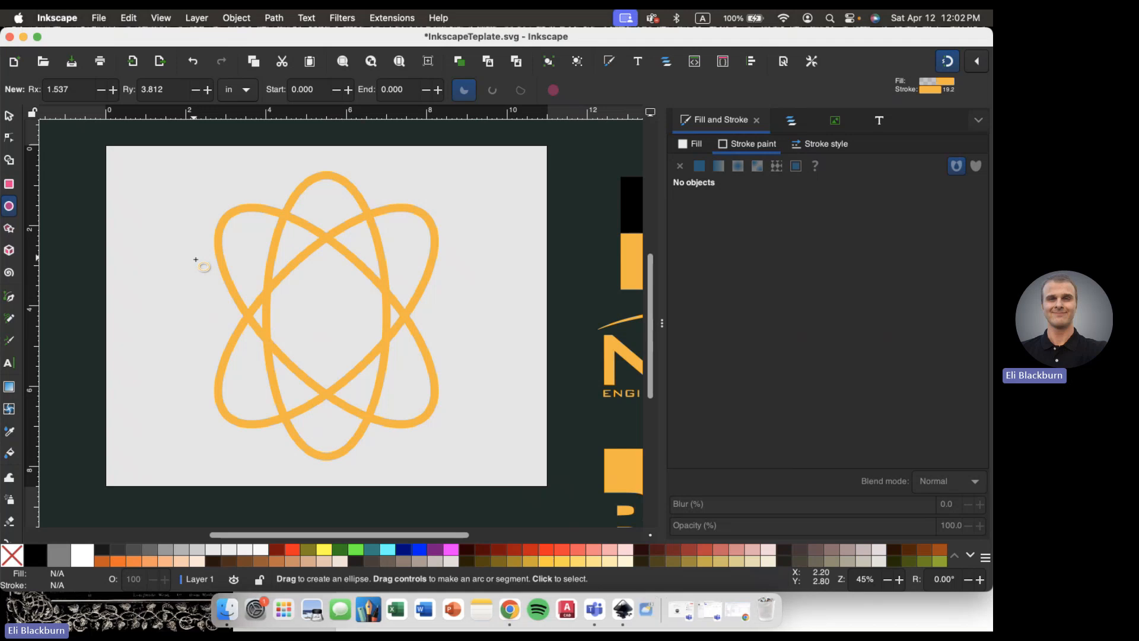
left_click(170, 235)
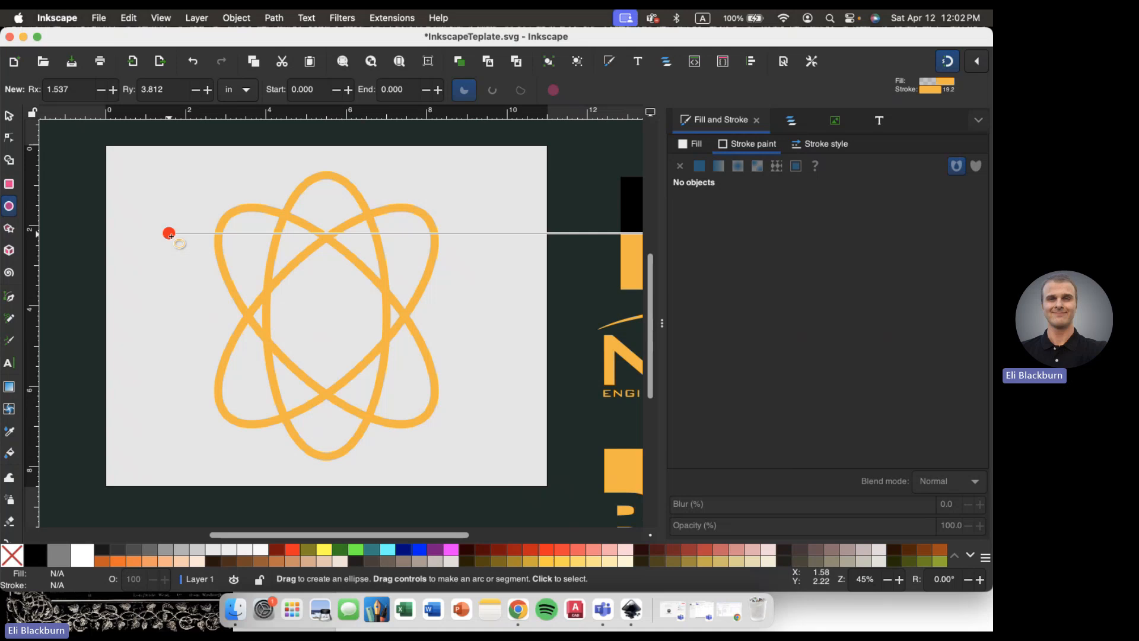
mouse_move(145, 224)
left_mouse_down()
mouse_move(204, 305)
mouse_move(190, 267)
left_mouse_up()
key("s")
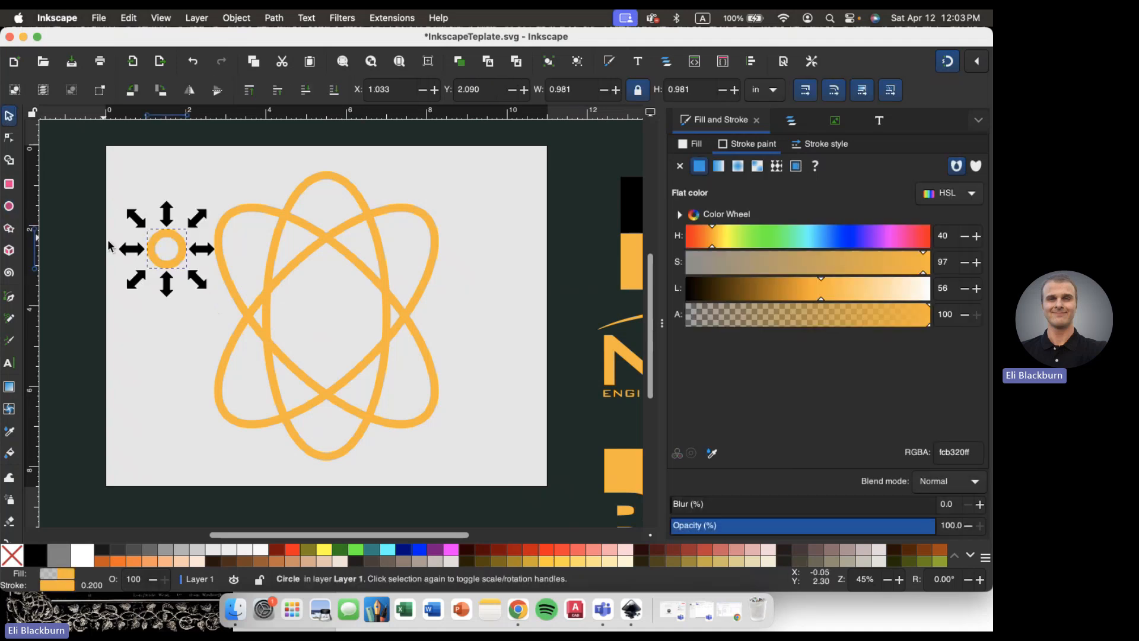
left_click(175, 187)
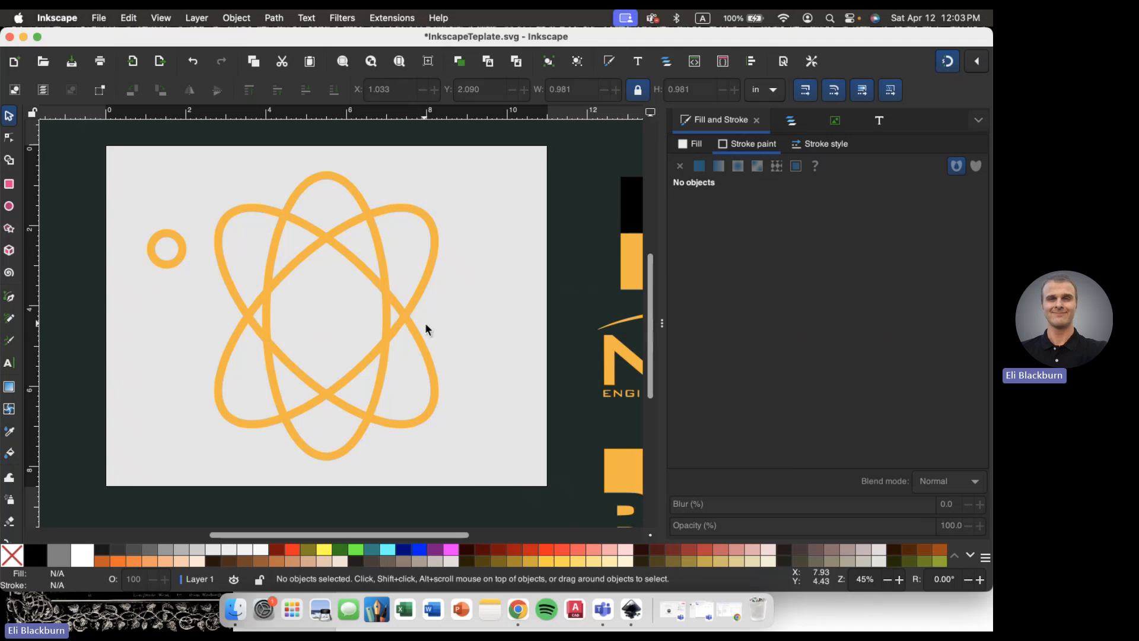
mouse_move(173, 263)
left_mouse_down()
mouse_move(228, 249)
mouse_move(241, 260)
mouse_move(205, 268)
left_mouse_up()
left_click(149, 304)
- Make the small circle's orange fill fully opaque by setting its alpha to 100
scroll(201, 277, "up", 2)
scroll(195, 273, "up", 1)
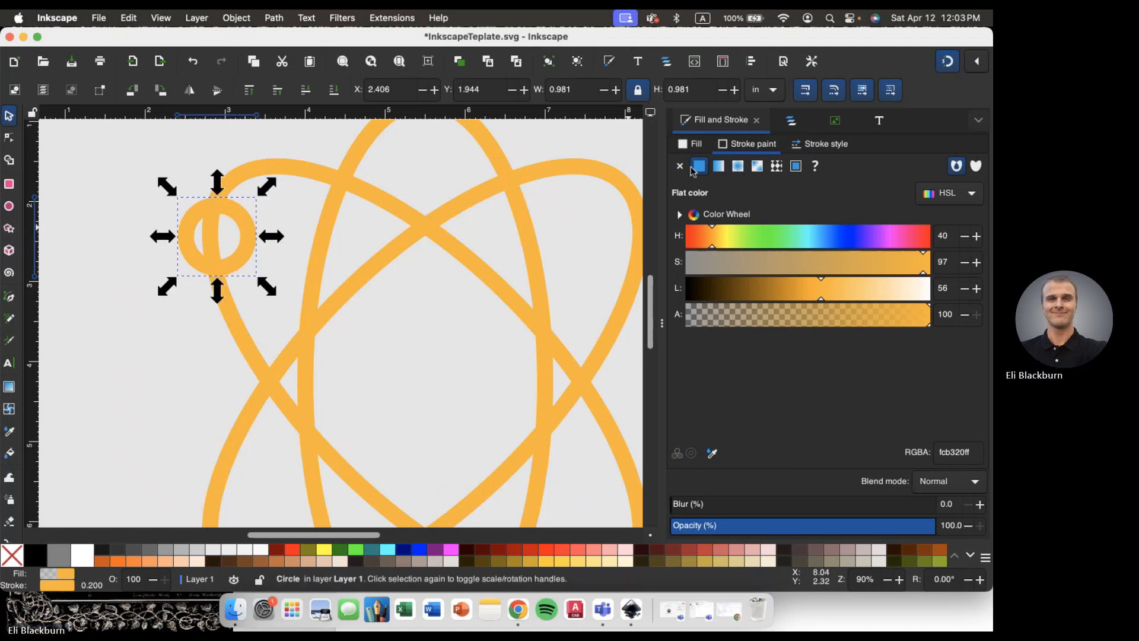
left_click(692, 144)
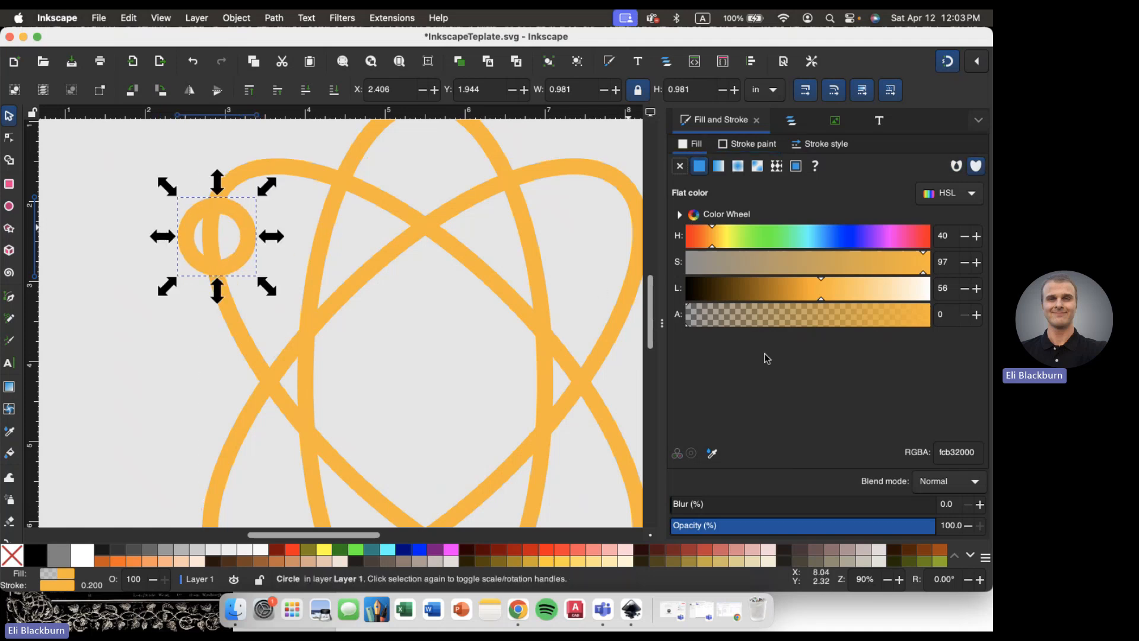
left_click(935, 319)
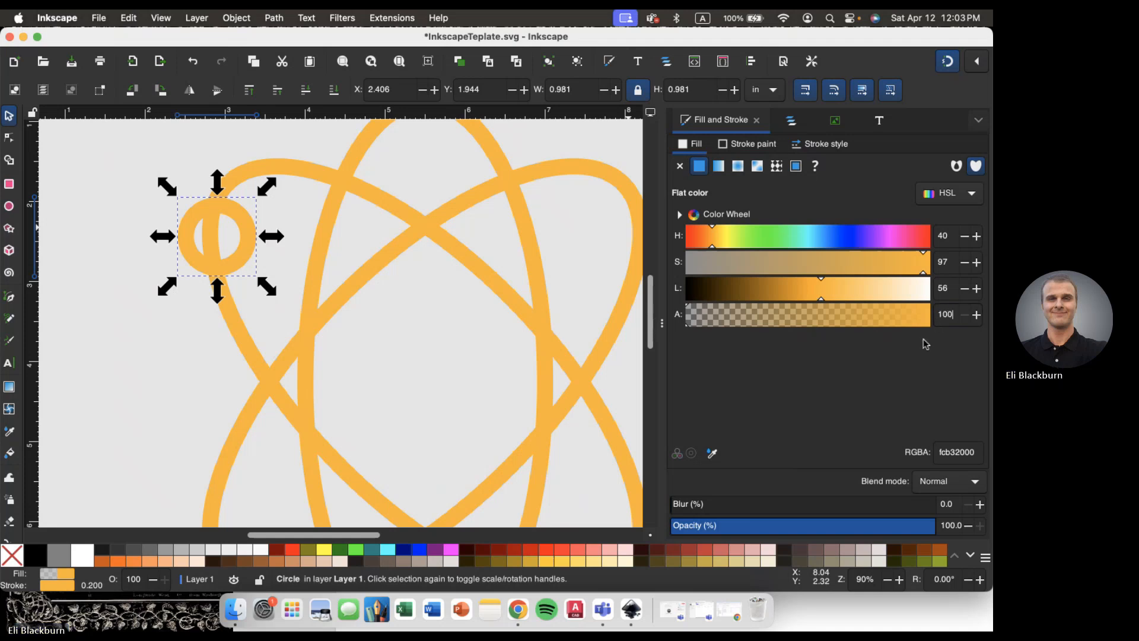
type("100")
key("Return")
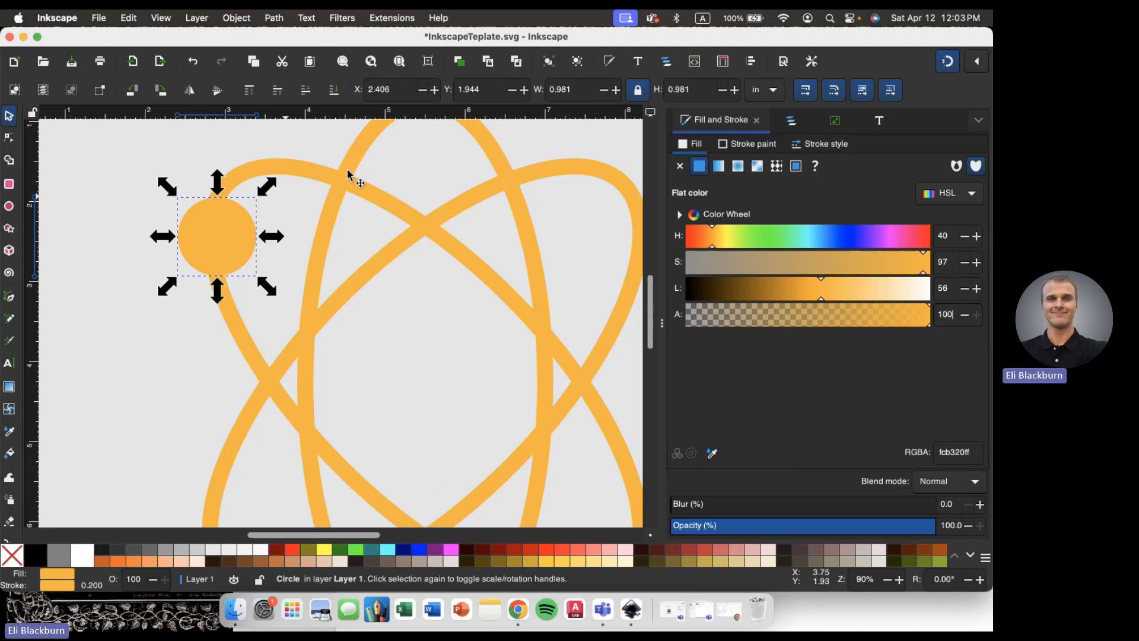
- Set the filled circle's stroke width to 0 in and deselect it
left_click(818, 143)
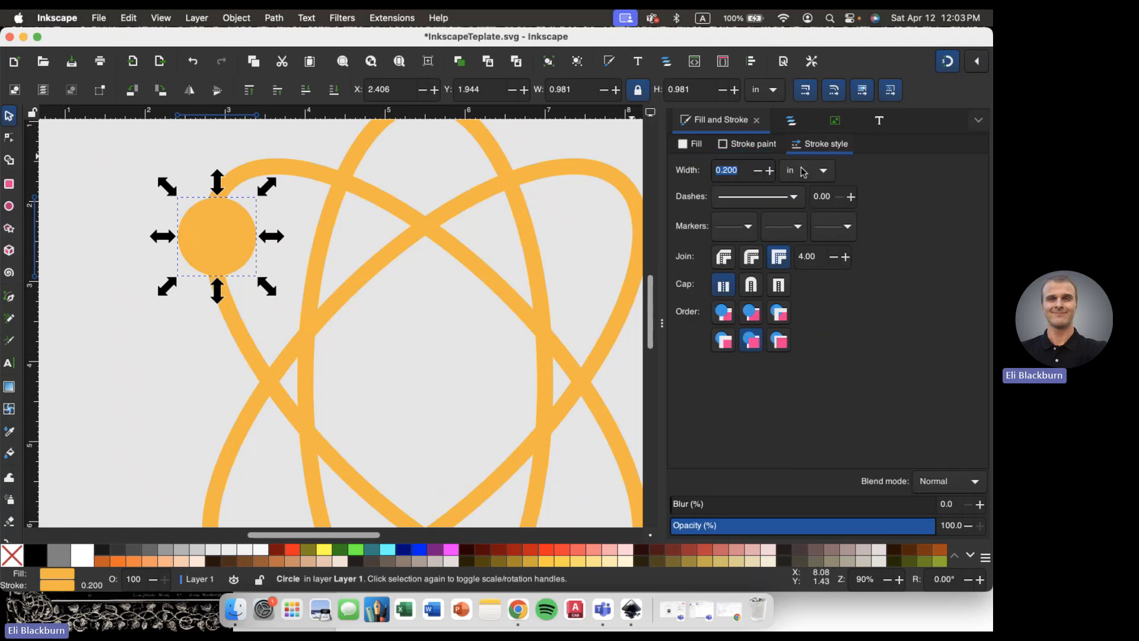
type("0")
key("Return")
left_click(201, 276)
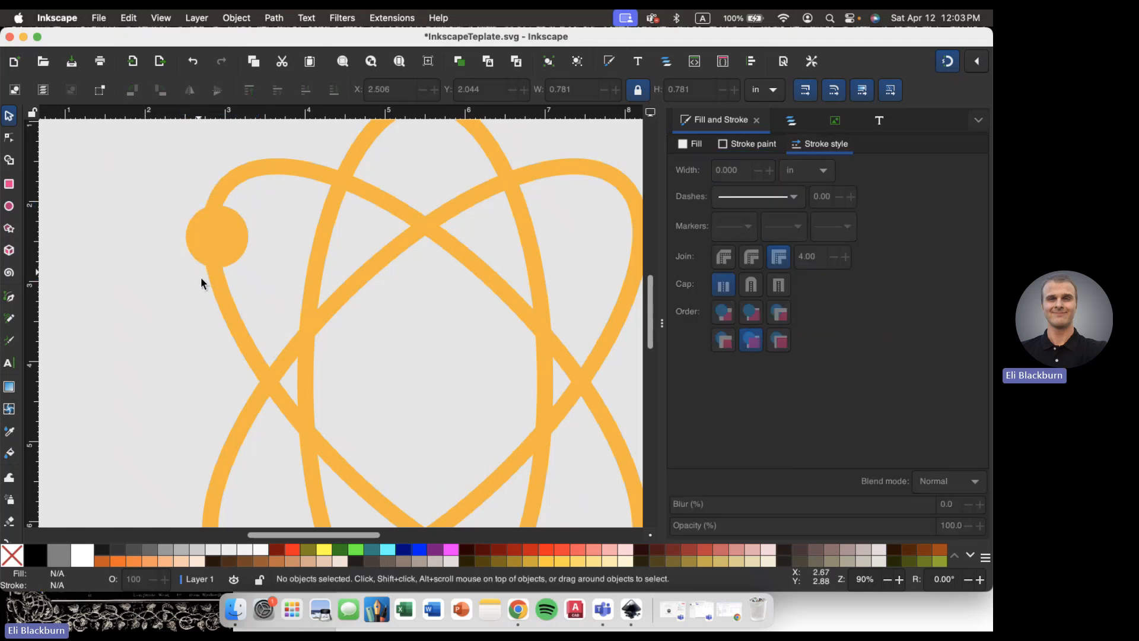
- Resize the orange circle to 0.75 in wide with locked proportions and deselect it
key("5")
left_click(214, 271)
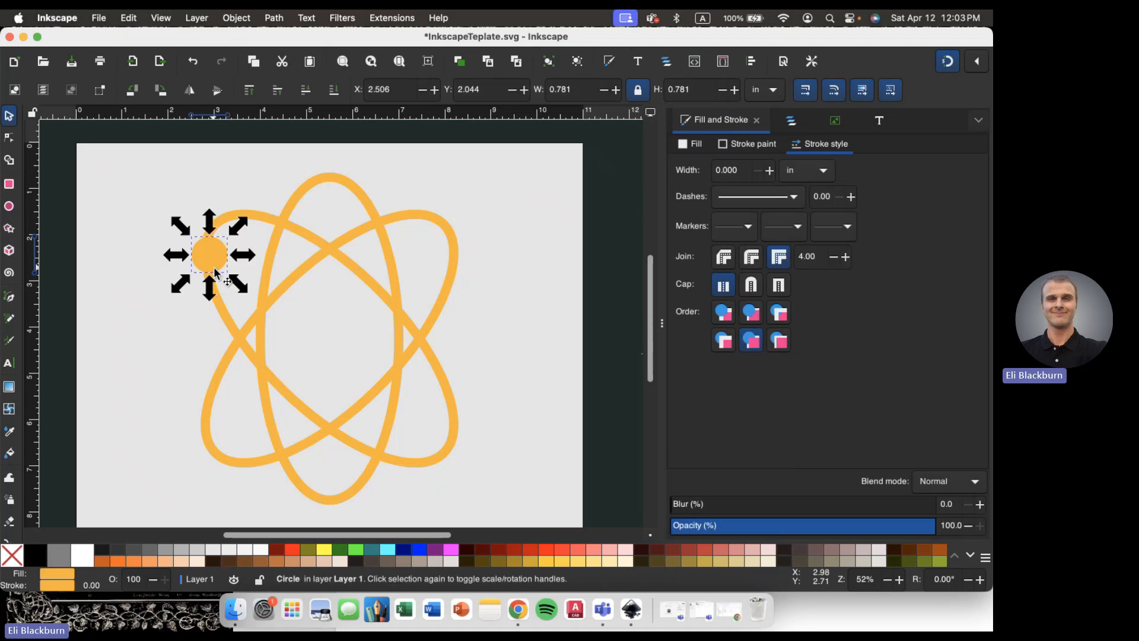
scroll(214, 266, "down", 2)
scroll(214, 265, "right", 1)
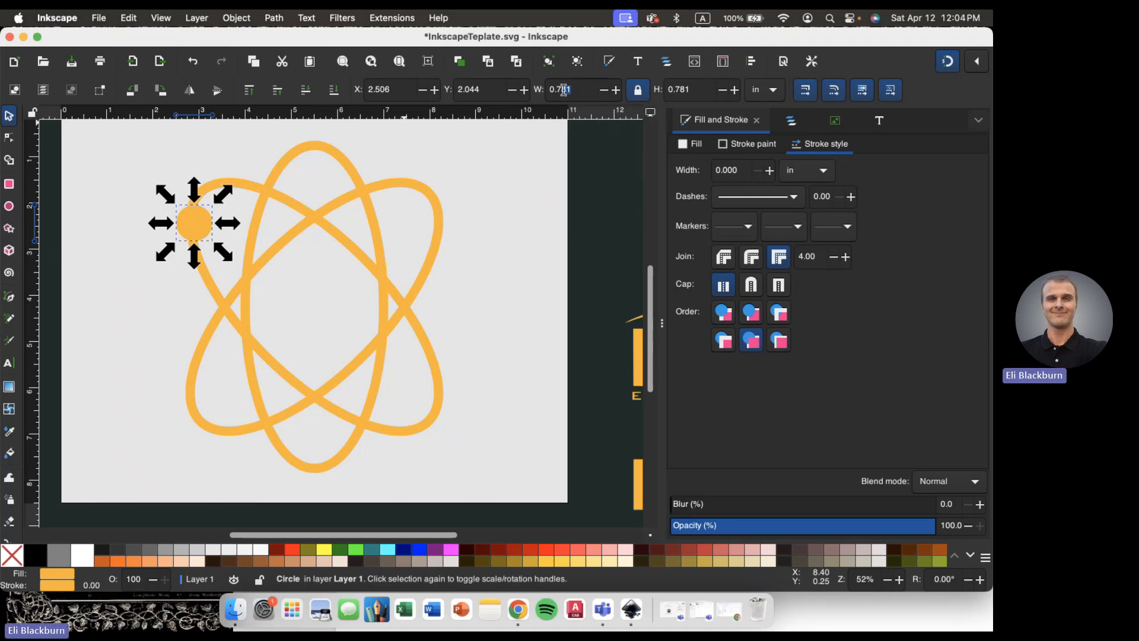
type("5")
key("Return")
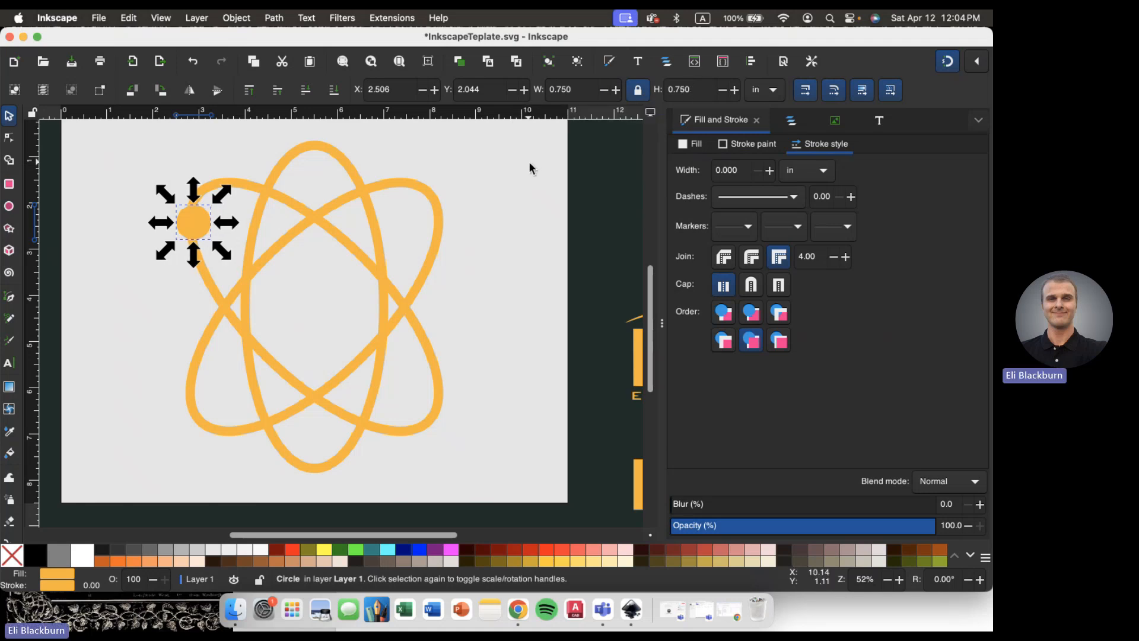
left_click(147, 312)
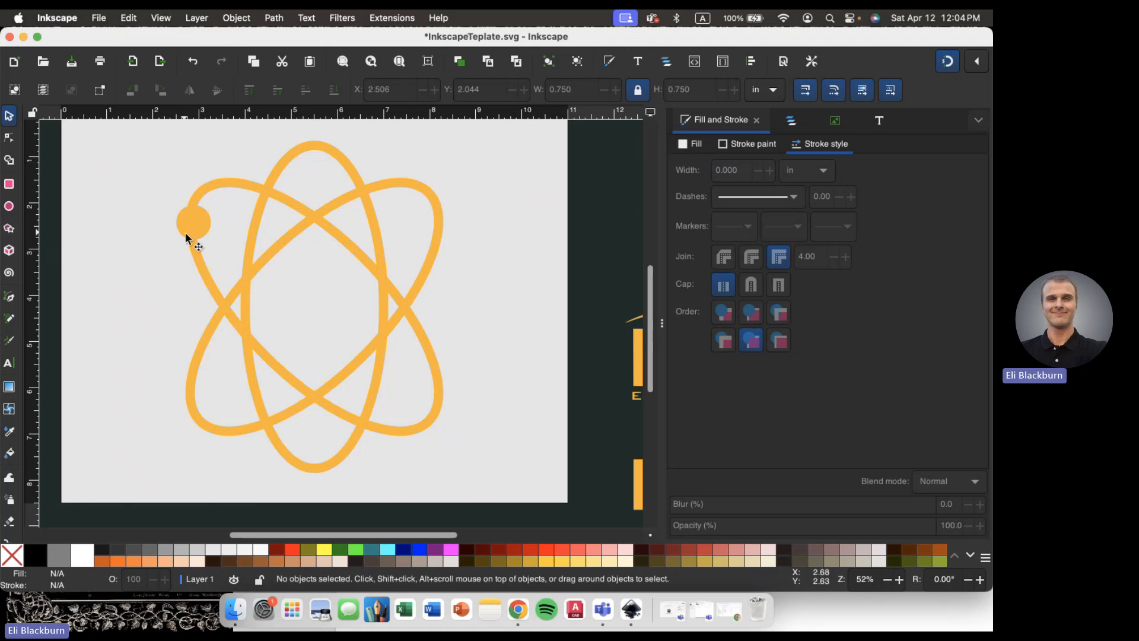
- Move the circle down along the tilted ellipse's upper-left bend to about X 2.49, Y 2.47 in, centred on the stroke, and deselect it
scroll(186, 234, "up", 3)
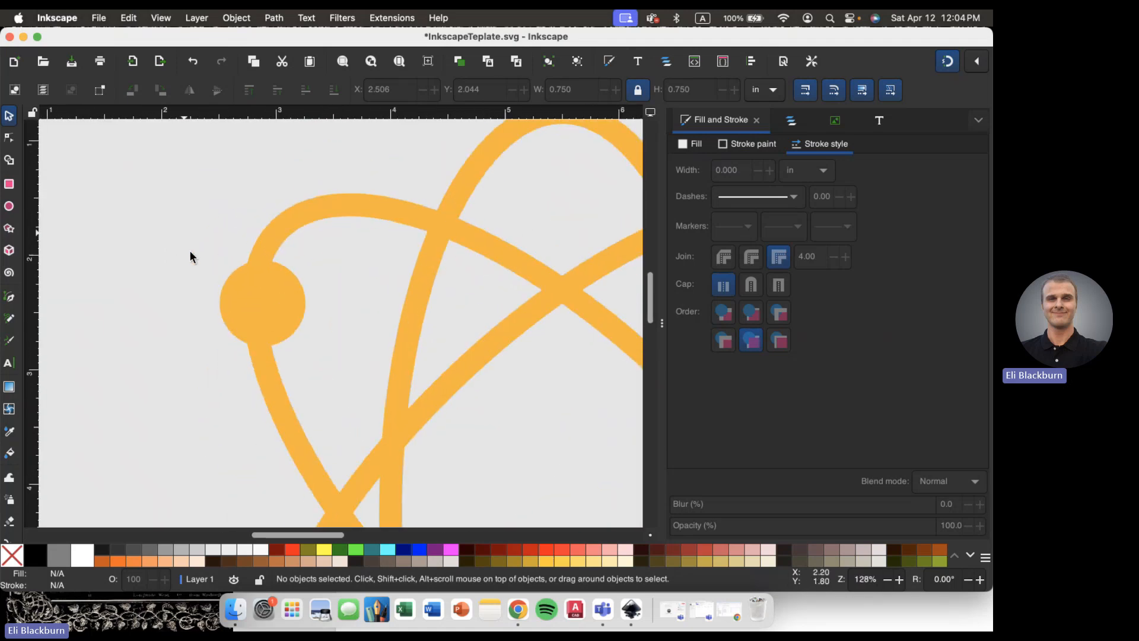
scroll(198, 274, "down", 3)
scroll(234, 249, "up", 1)
left_click(278, 218)
scroll(278, 218, "up", 2)
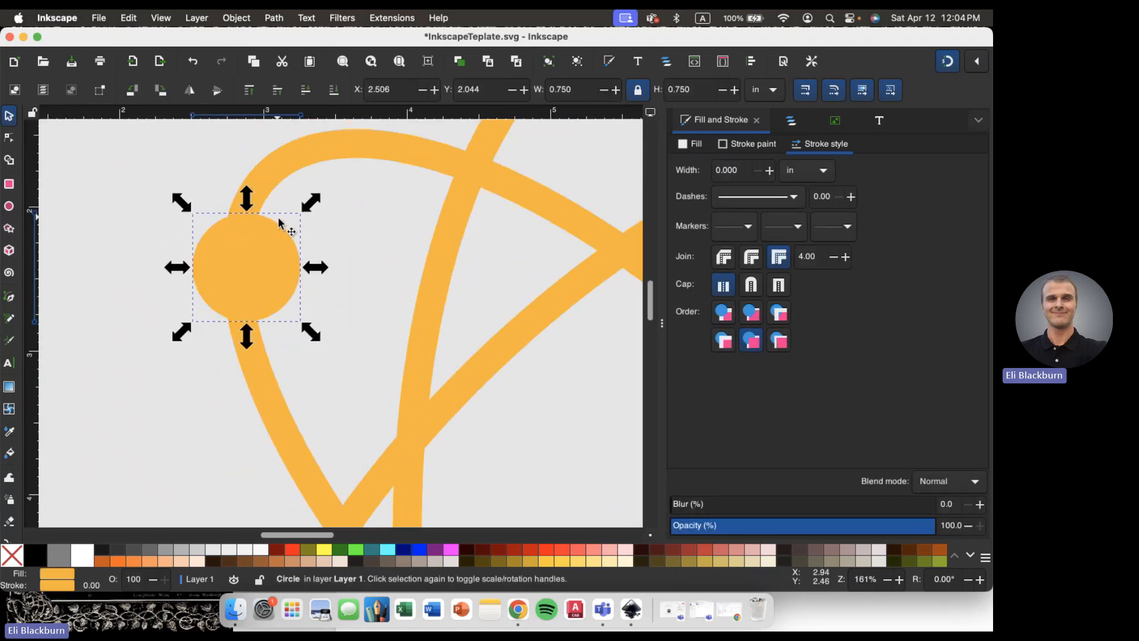
scroll(278, 221, "up", 2)
left_click_drag(251, 238, 250, 328)
left_click(125, 442)
scroll(126, 442, "down", 4)
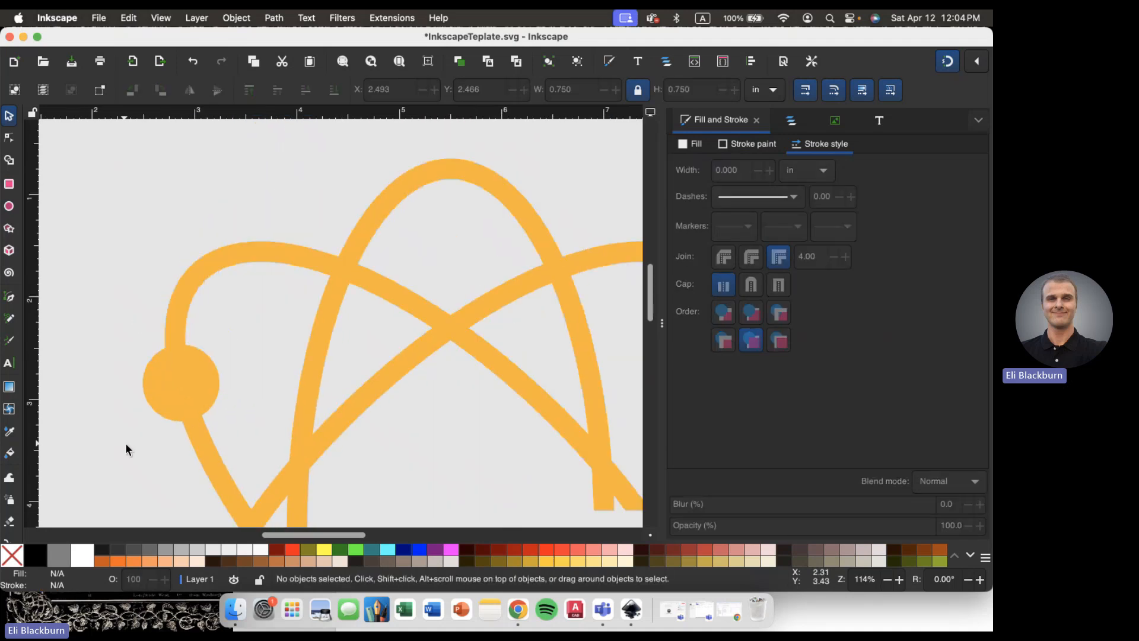
scroll(126, 443, "down", 4)
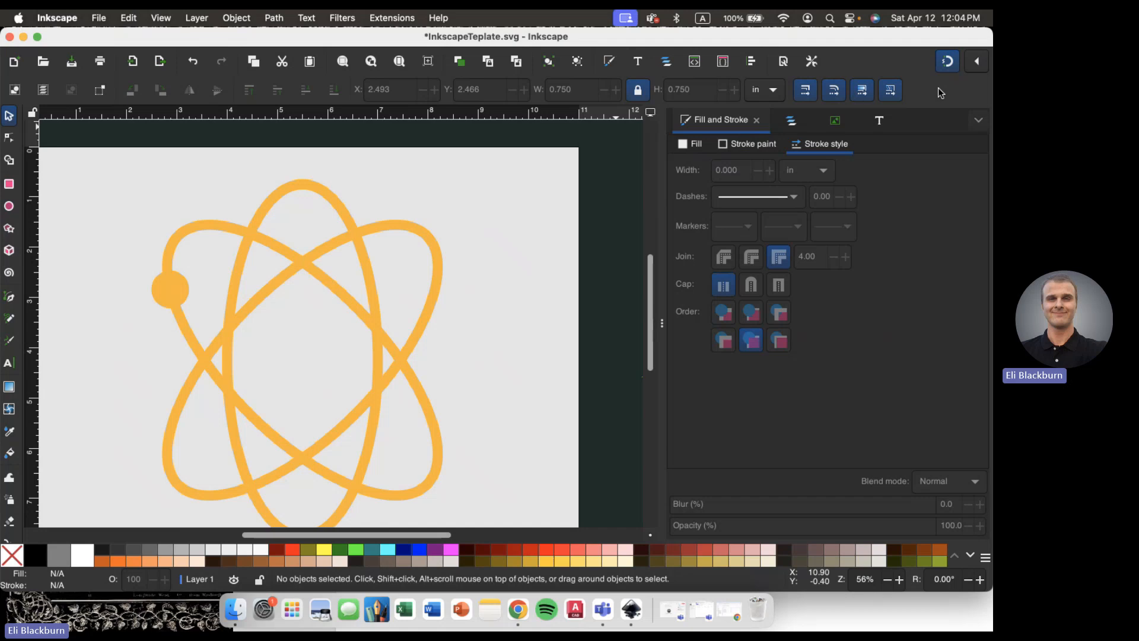
- Copy and paste the orange circle and place the copy on the lower-right curve of the vertical ellipse, about X 5.68, Y 7.04 in
scroll(541, 180, "down", 2)
scroll(541, 180, "left", 2)
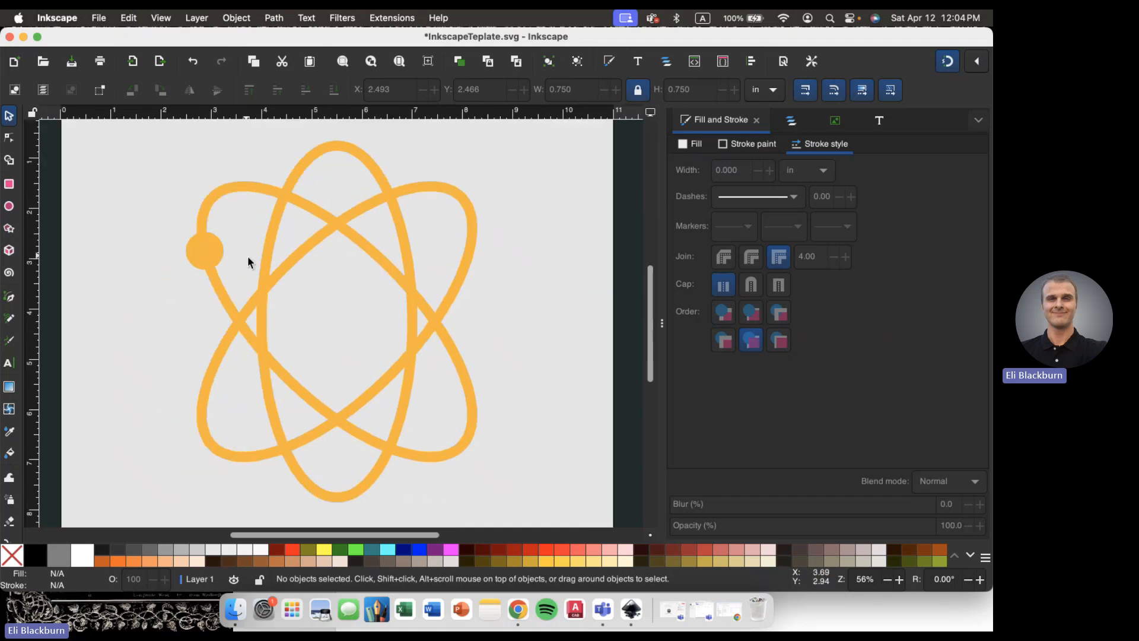
left_click(206, 266)
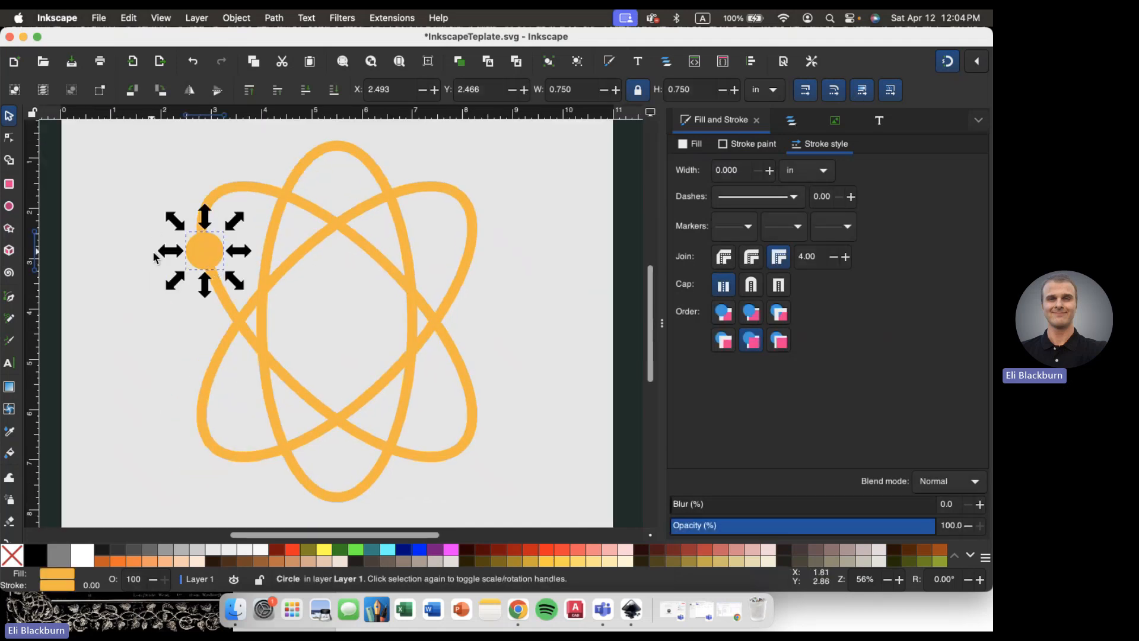
key("ctrl+c")
key("ctrl+v")
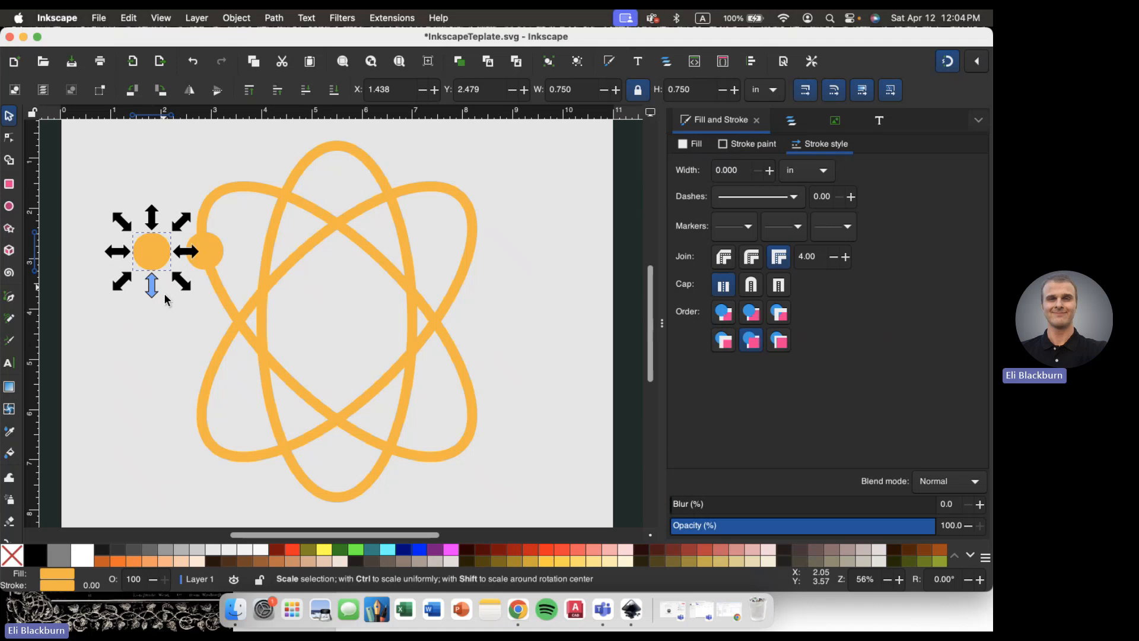
left_click(159, 346)
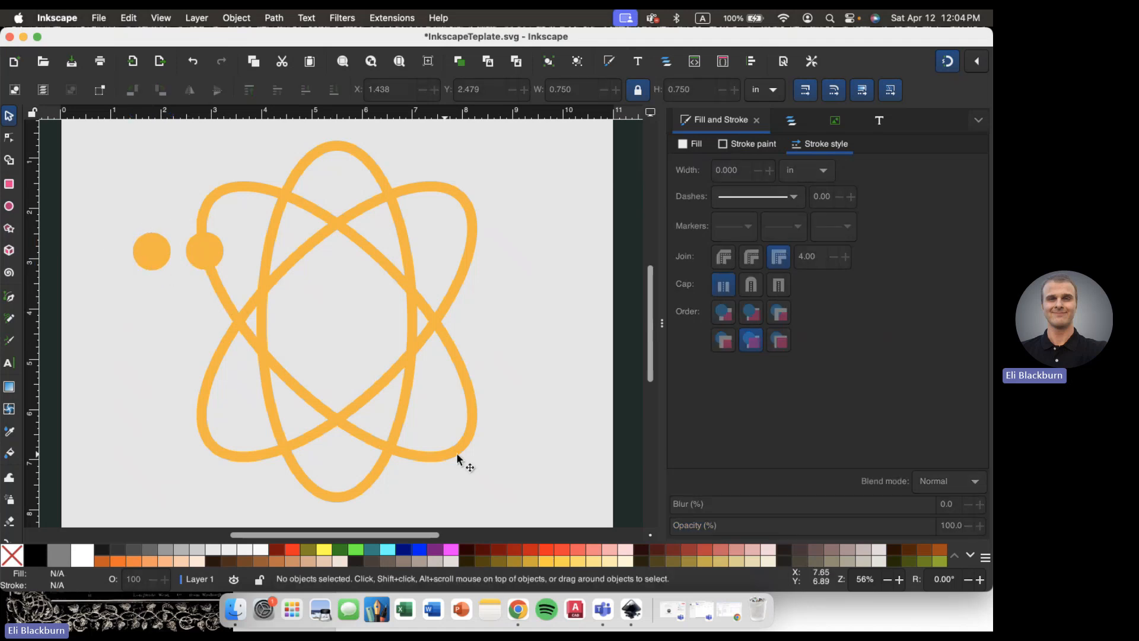
left_click_drag(153, 250, 368, 473)
left_click(510, 421)
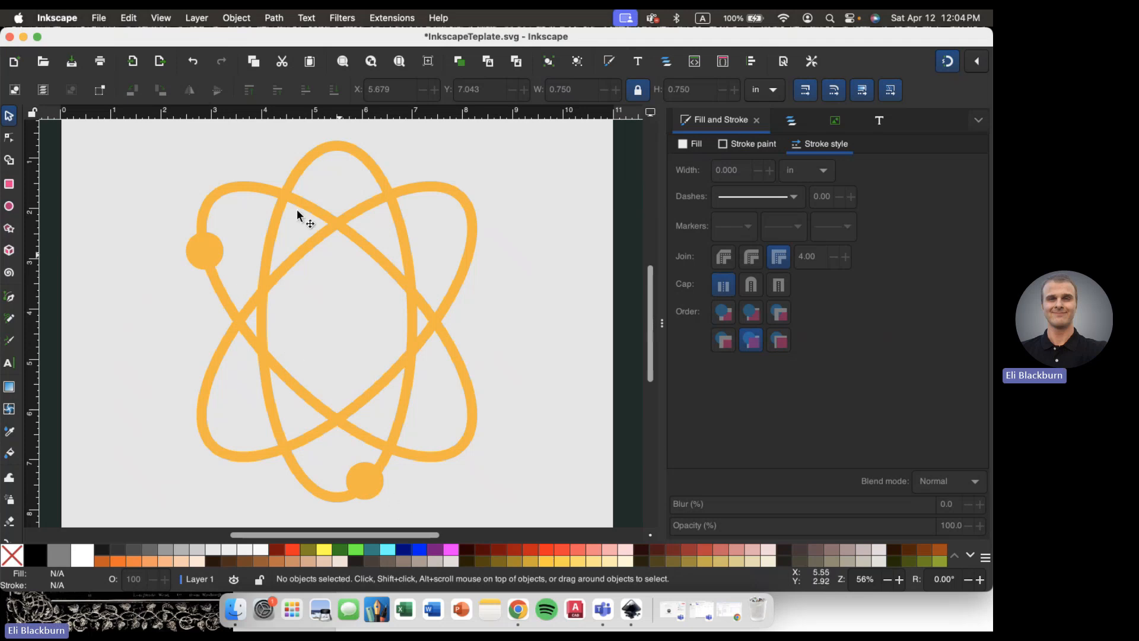
- Paste a third orange circle and place it on the upper-right bend of the right-leaning ellipse, about X 7.10, Y 1.18 in
key("super+v")
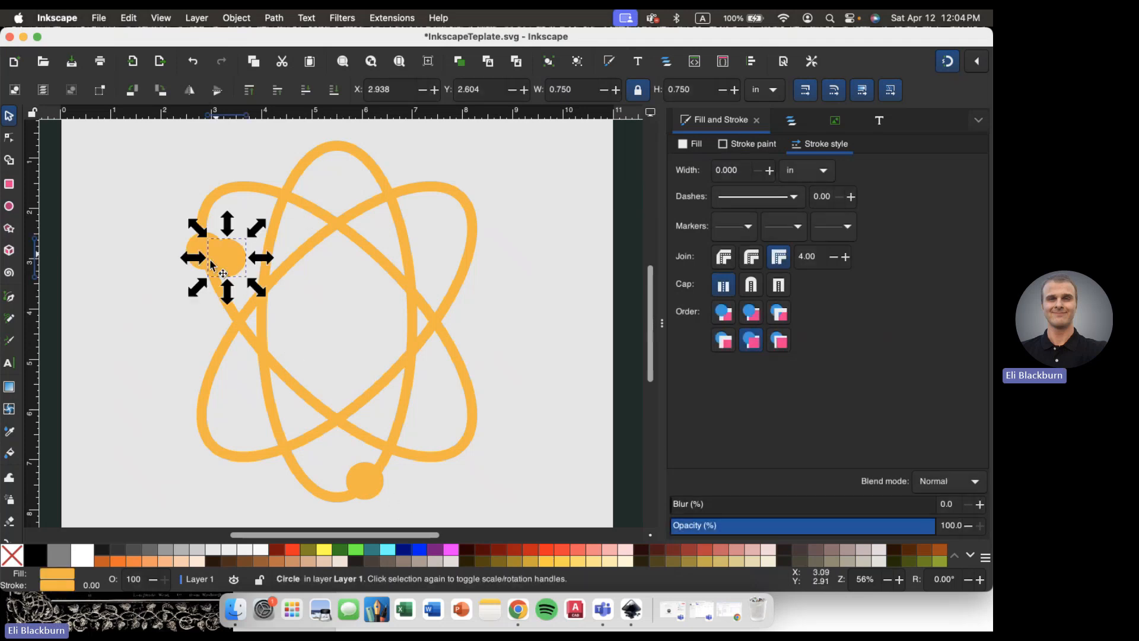
key("Escape")
left_click_drag(220, 265, 435, 191)
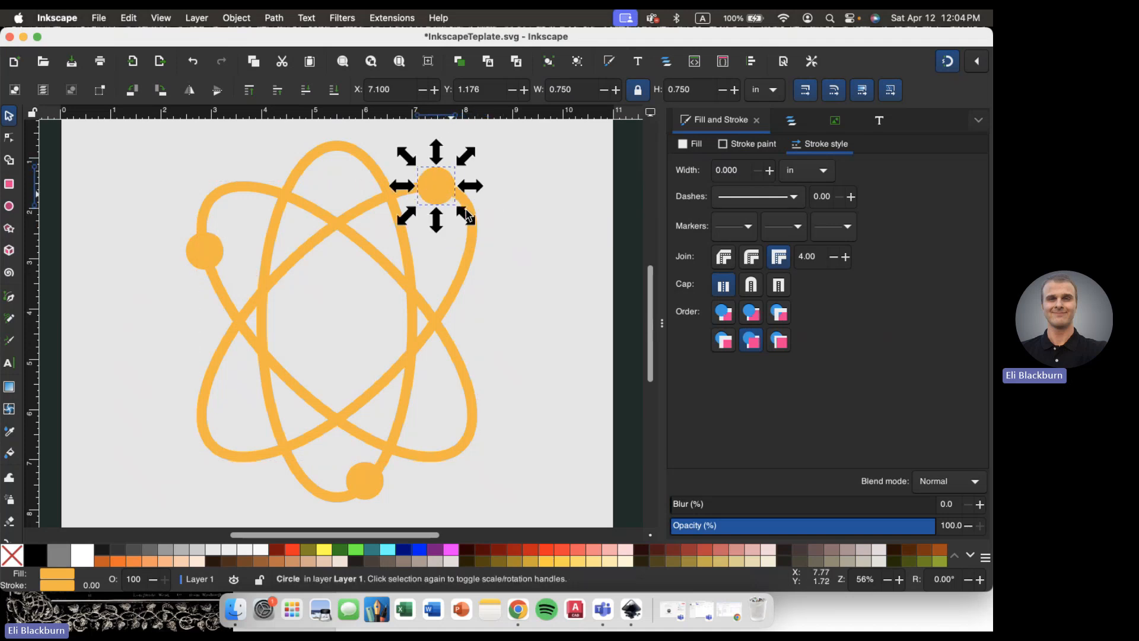
key("Escape")
- Select all three ellipses, convert their strokes to paths, and show the objects in the Layers and Objects list
scroll(336, 323, "down", 1)
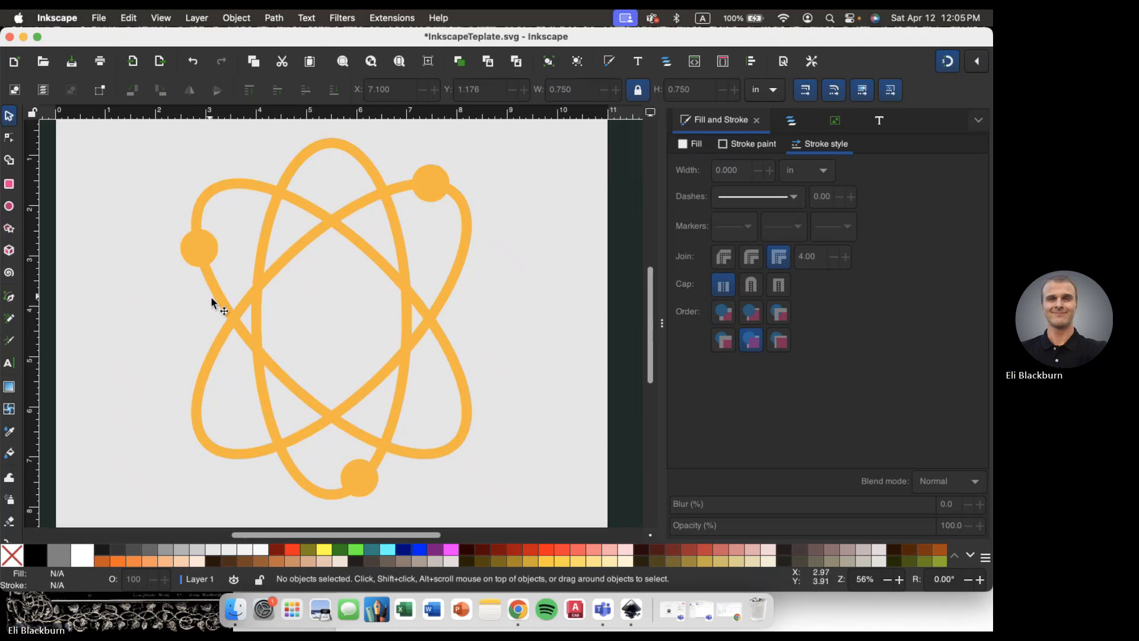
scroll(212, 301, "up", 1)
scroll(212, 301, "right", 1)
scroll(261, 331, "down", 2)
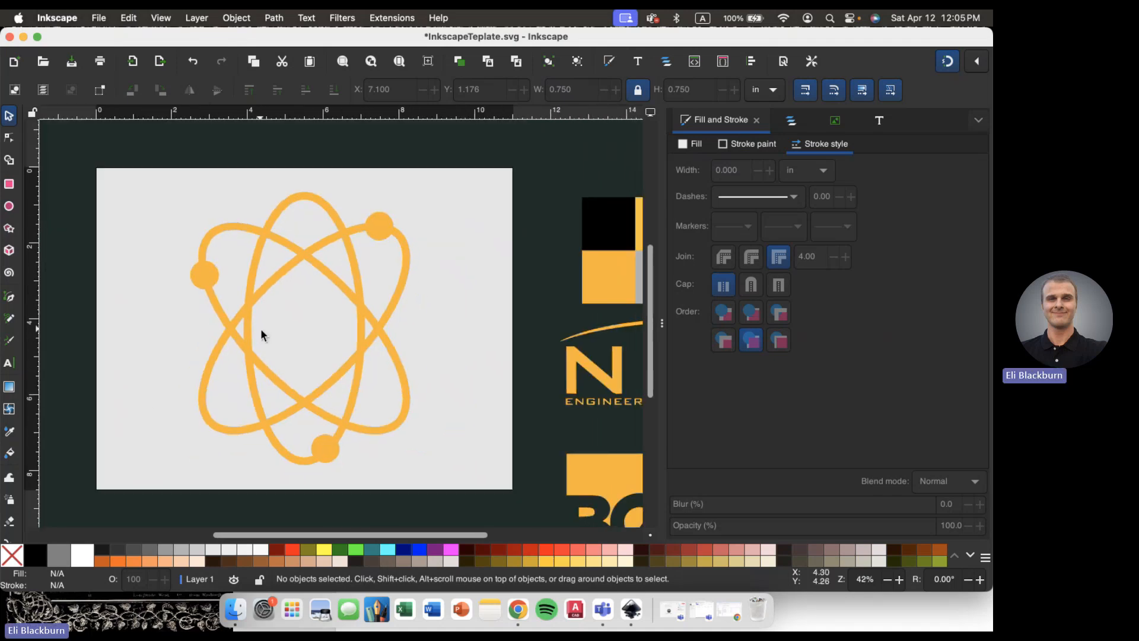
scroll(261, 331, "up", 2)
scroll(261, 331, "down", 1)
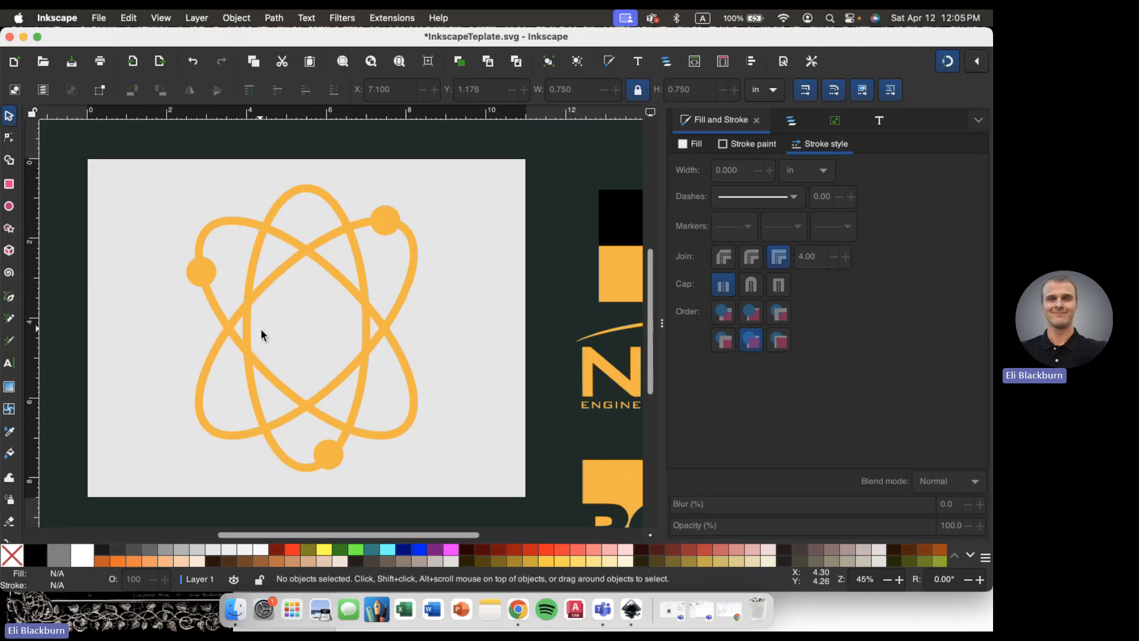
left_click(392, 323)
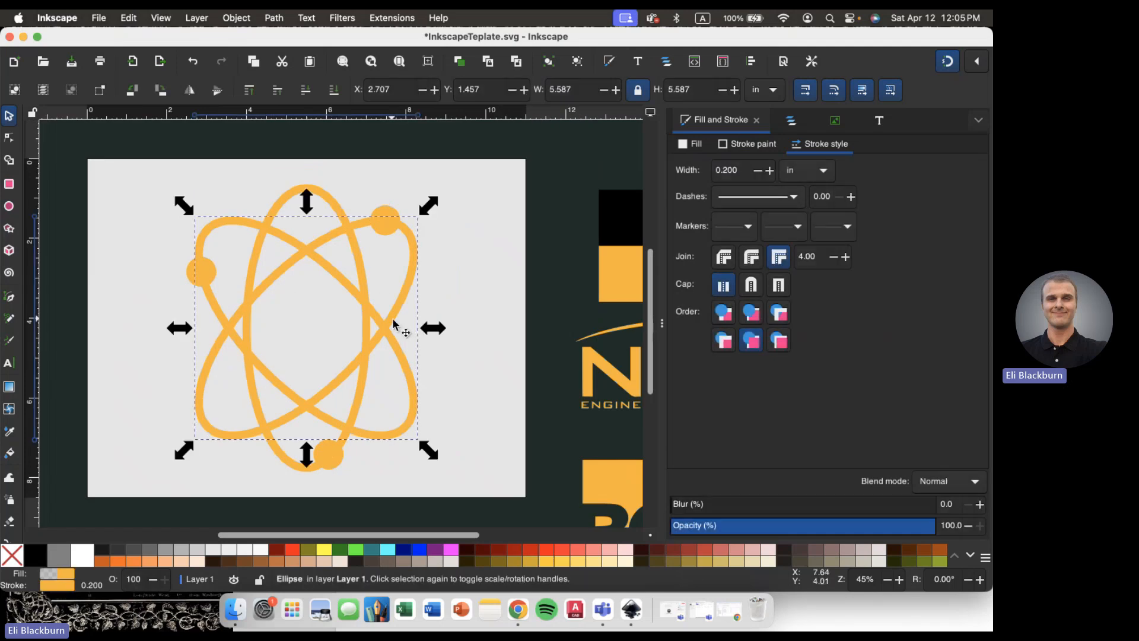
left_click(490, 275)
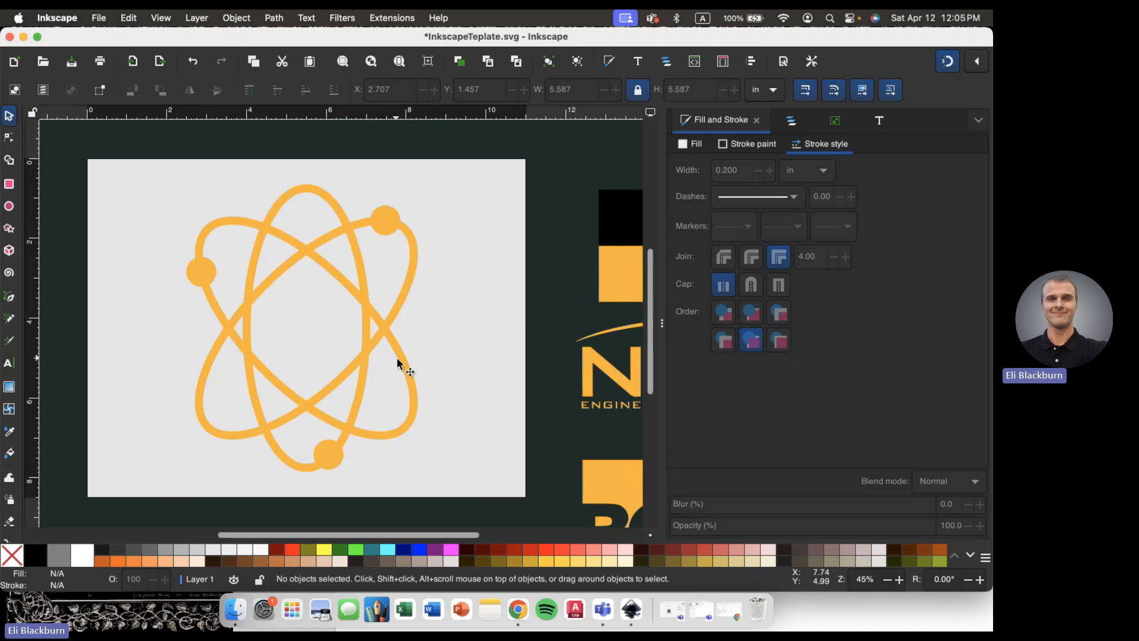
left_click(410, 295)
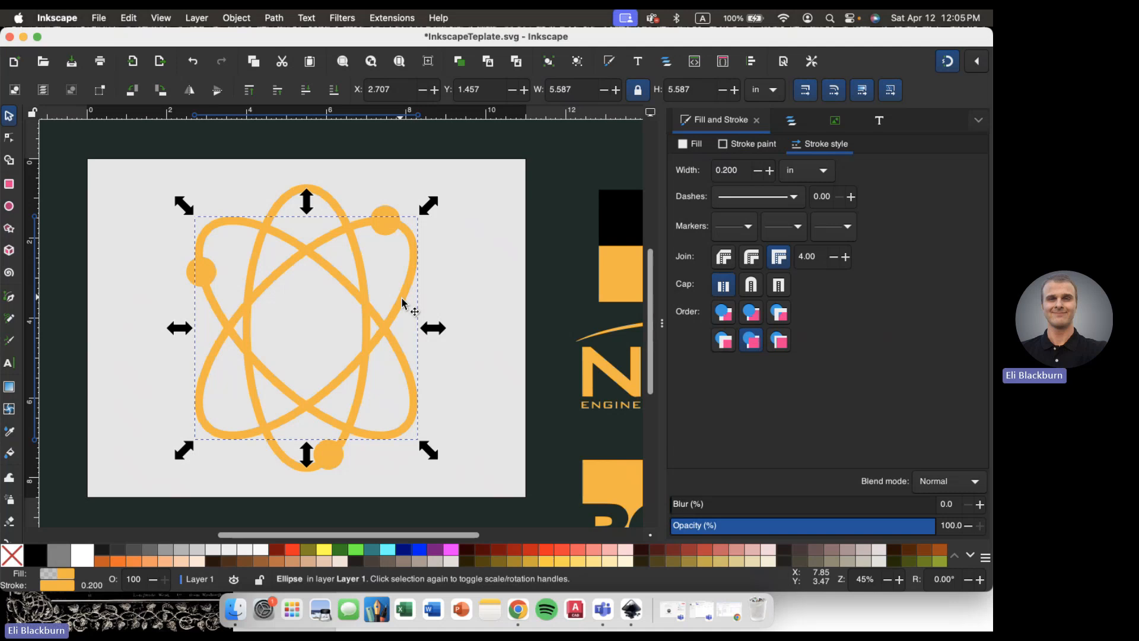
left_click(332, 194, "shift")
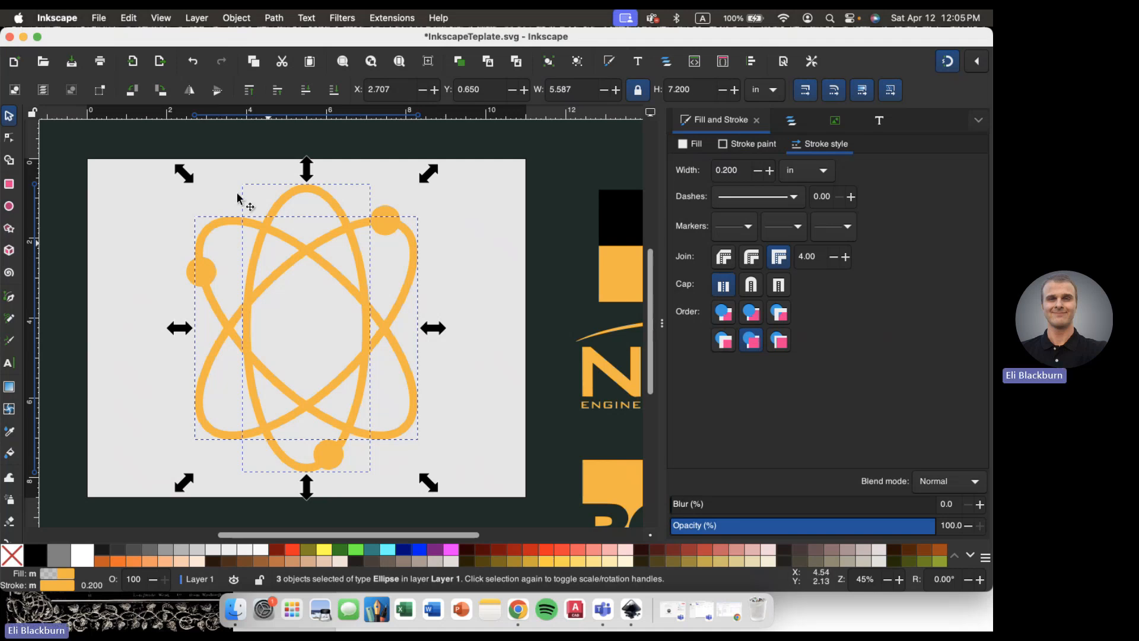
left_click(275, 17)
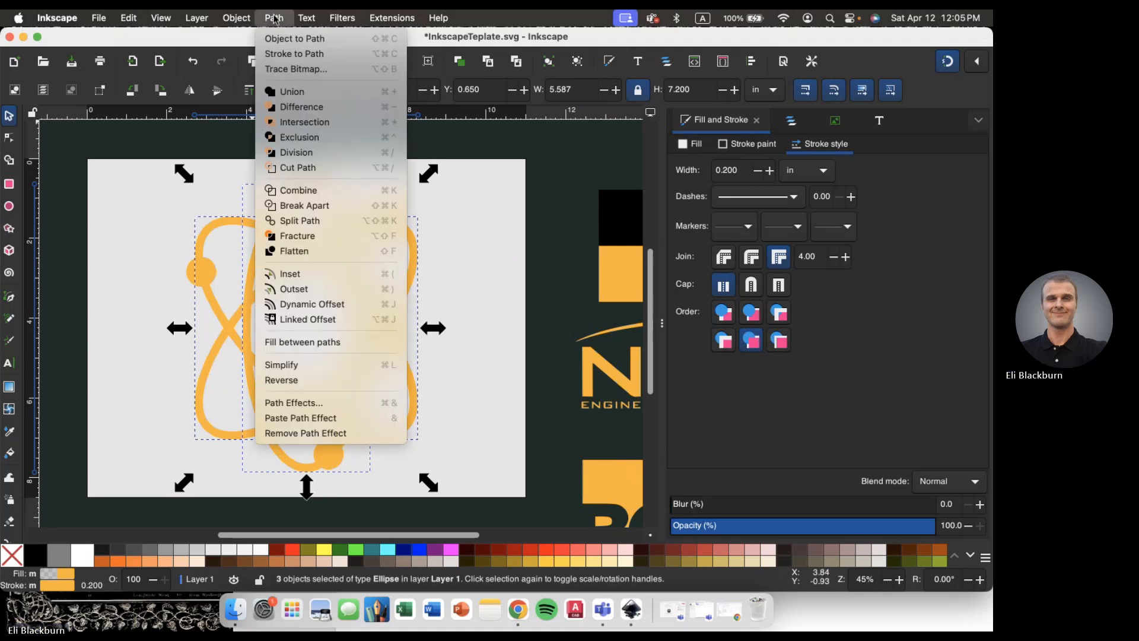
left_click(284, 54)
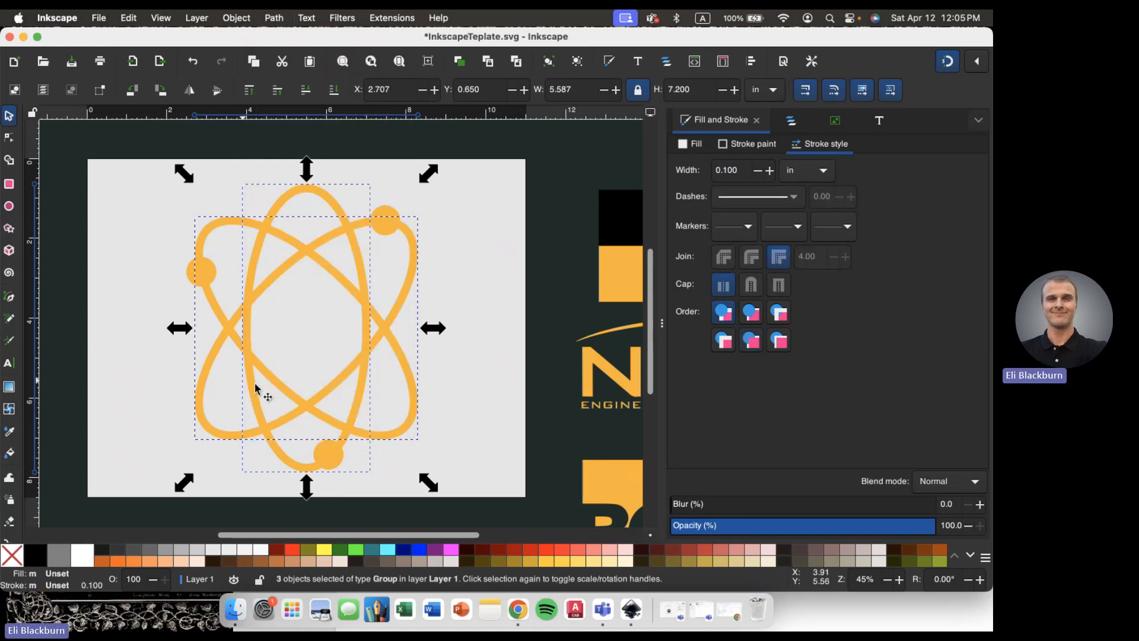
left_click(791, 121)
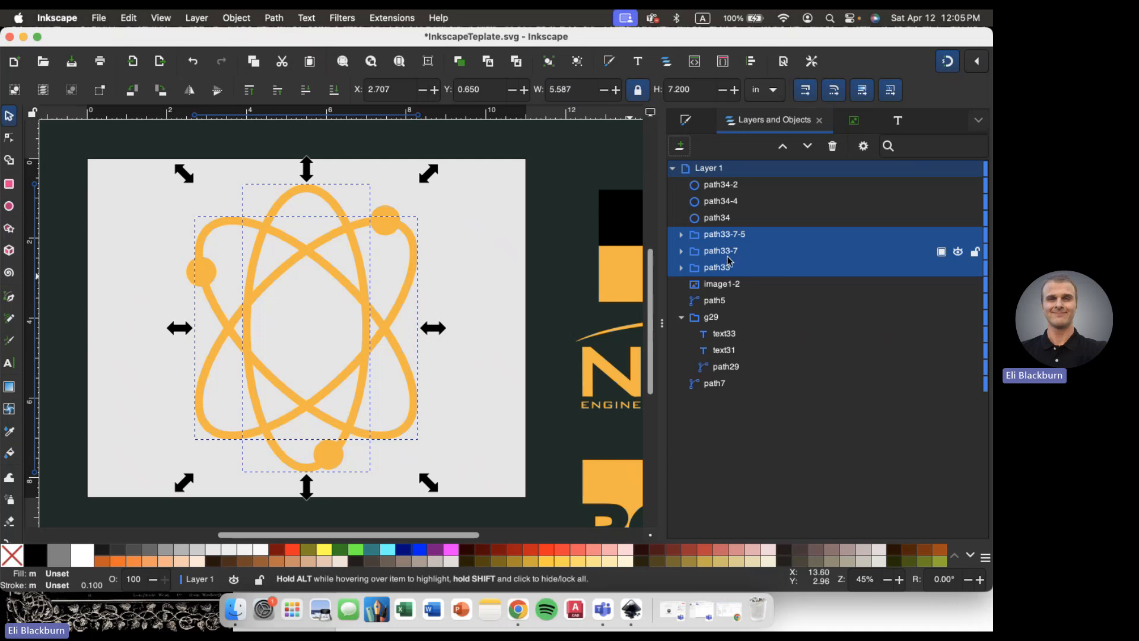
- Inspect the two paths in the vertical ellipse's group path33 and delete its inner fill path, path38
left_click(682, 267)
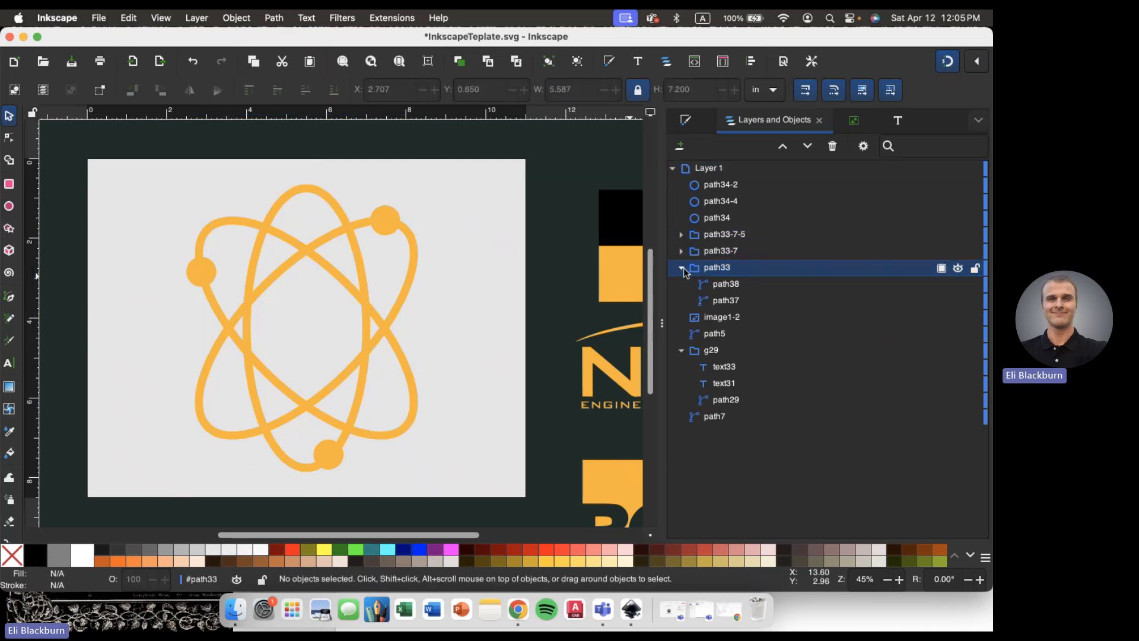
left_click(719, 299)
left_click(719, 285)
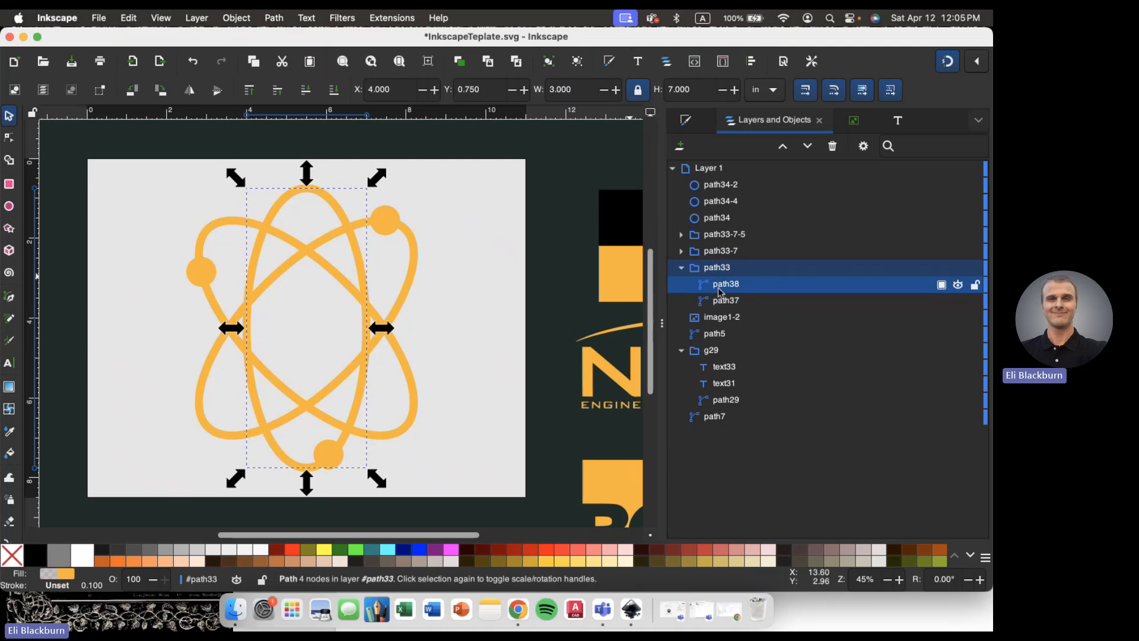
left_click(717, 300)
left_click(711, 289)
left_click(715, 299)
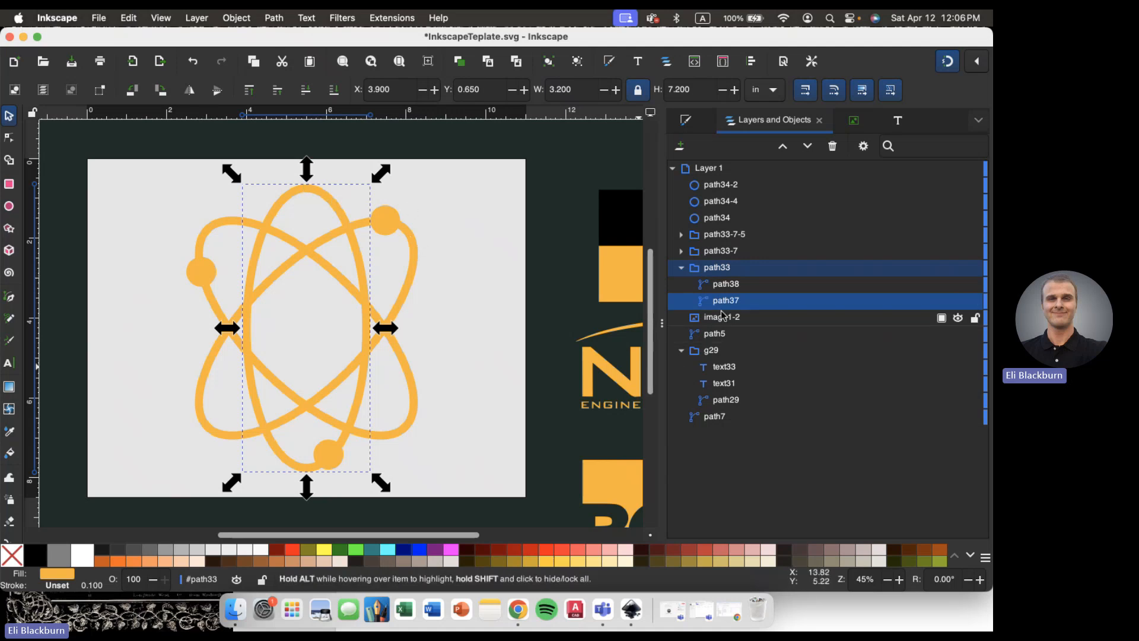
left_click(722, 286)
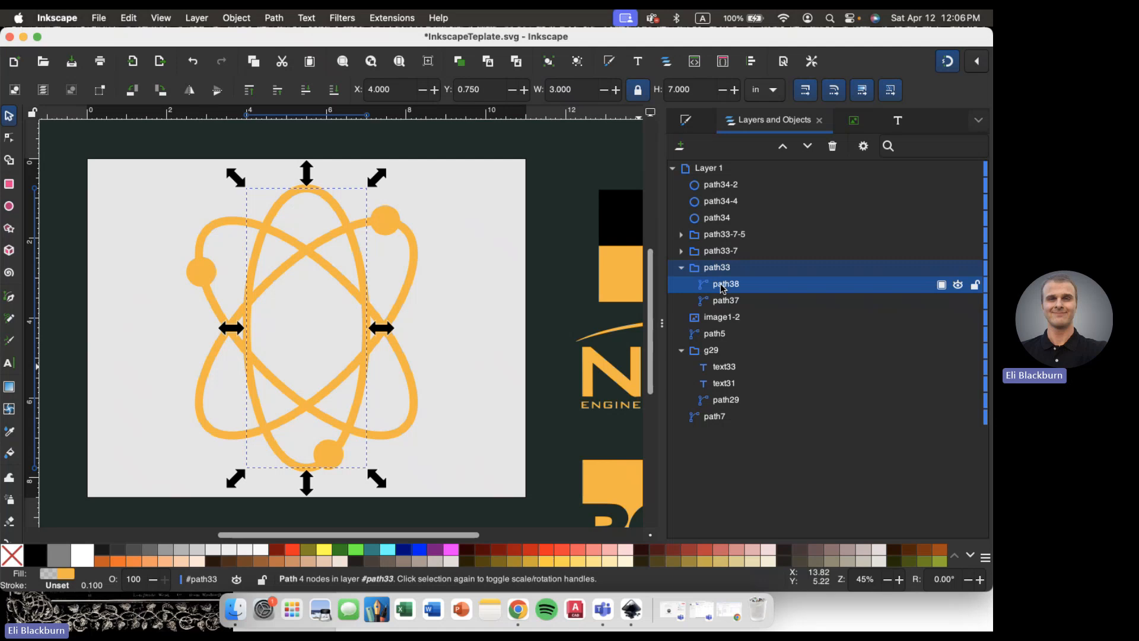
key("Delete")
- Ungroup path33 so the vertical ellipse's outline, path37, sits directly in Layer 1
left_click(720, 283)
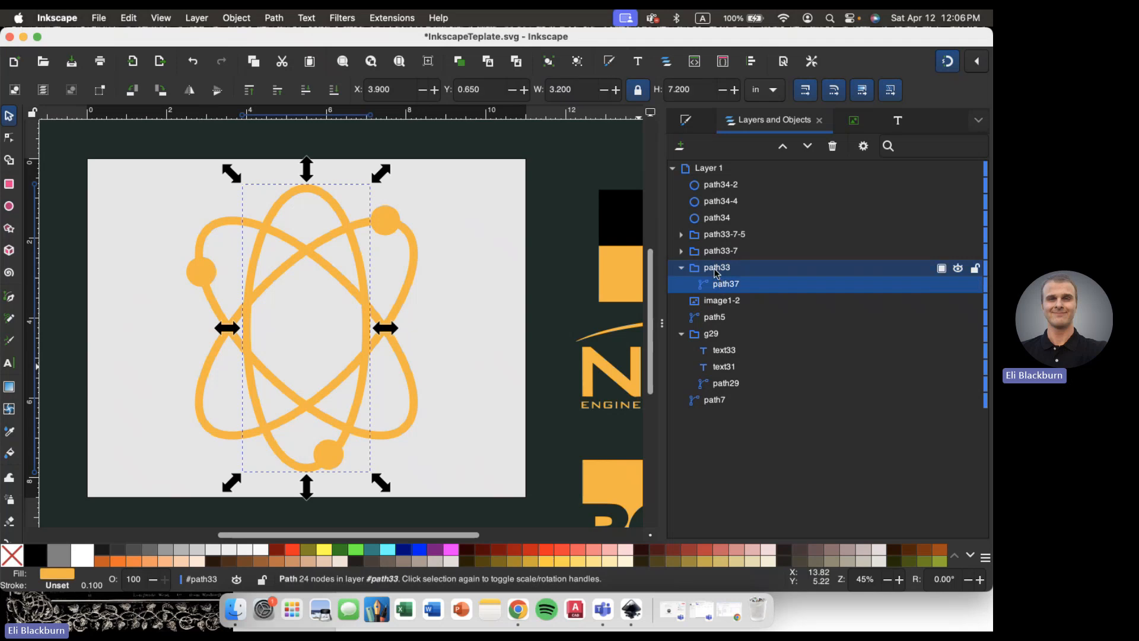
left_click(714, 269)
right_click(692, 268)
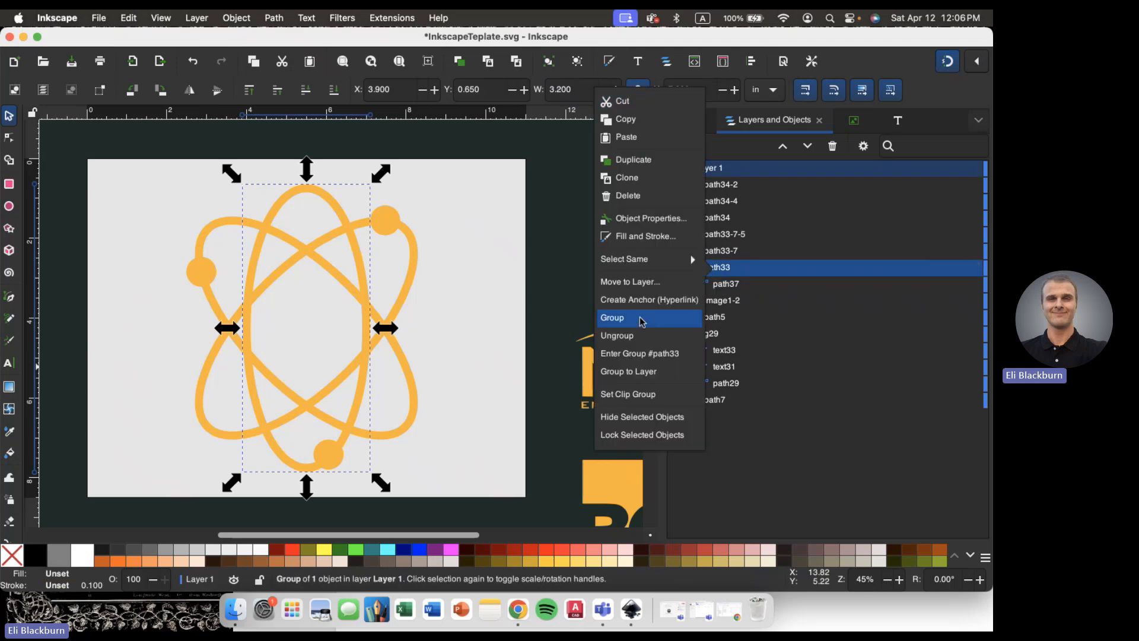
left_click(635, 336)
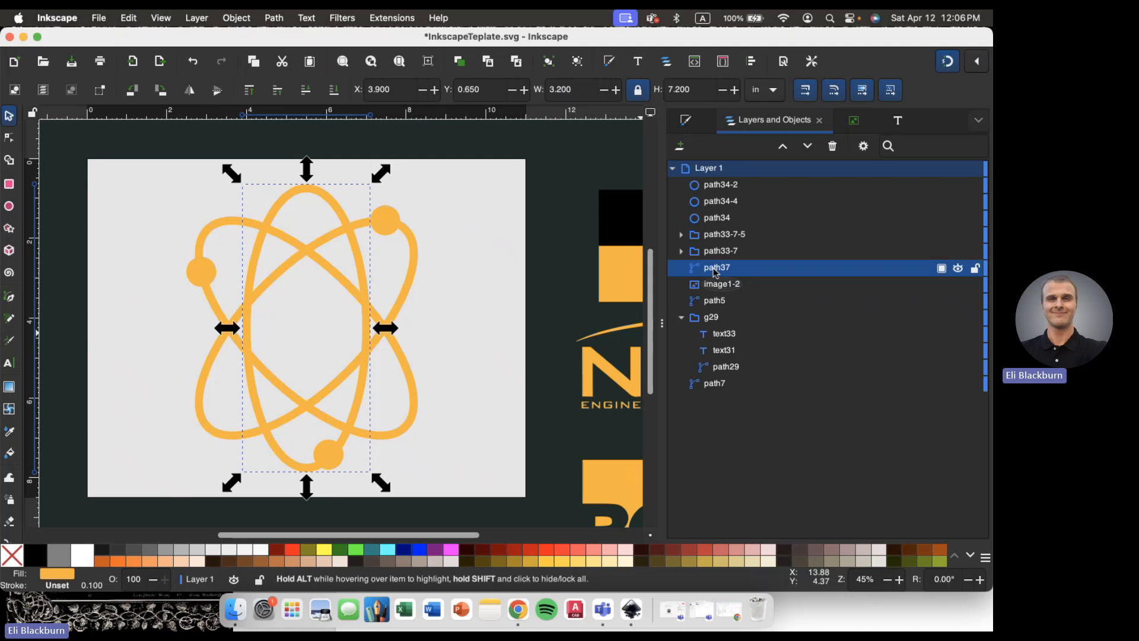
- Delete the inner fill path36 from the tilted ellipse's group path33-7 and ungroup the remaining outline
left_click(680, 252)
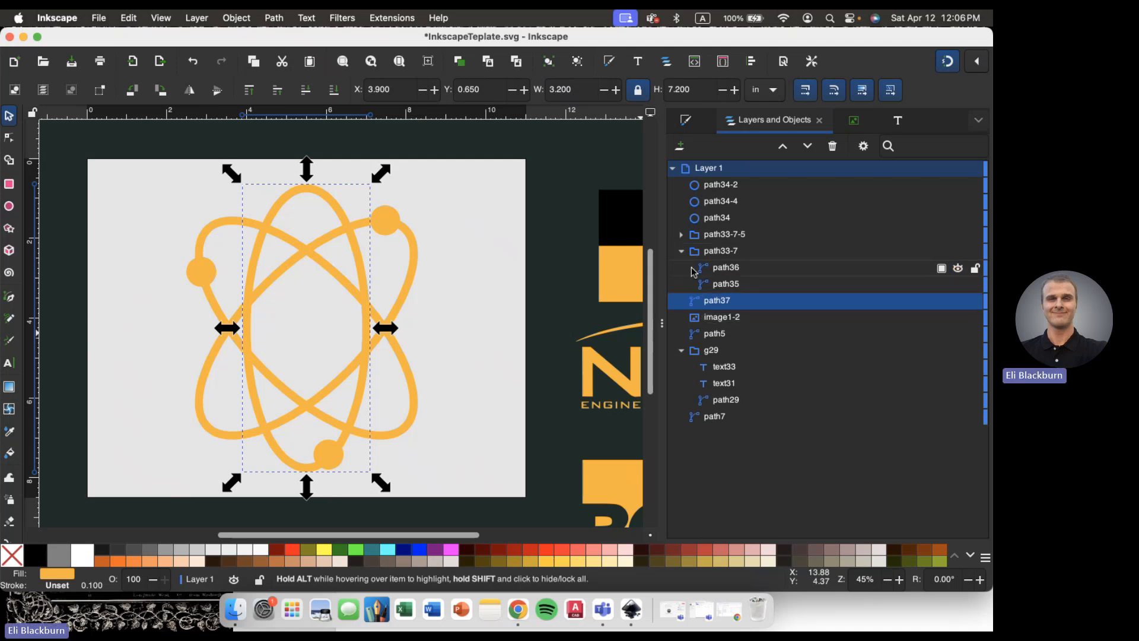
left_click(708, 274)
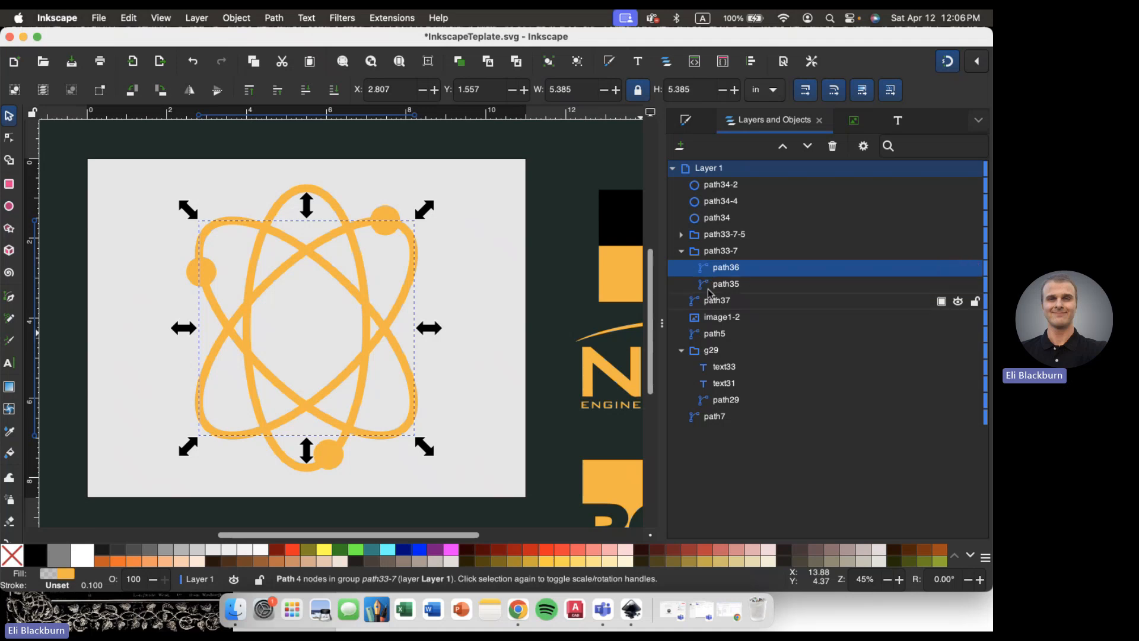
left_click(709, 288)
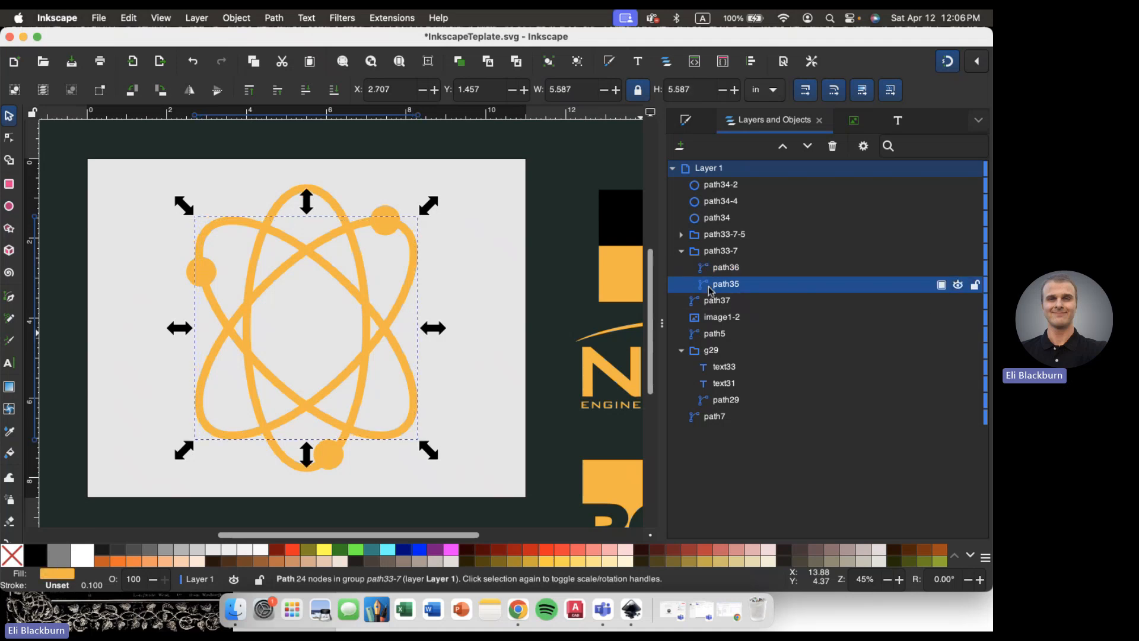
left_click(727, 268)
key("Delete")
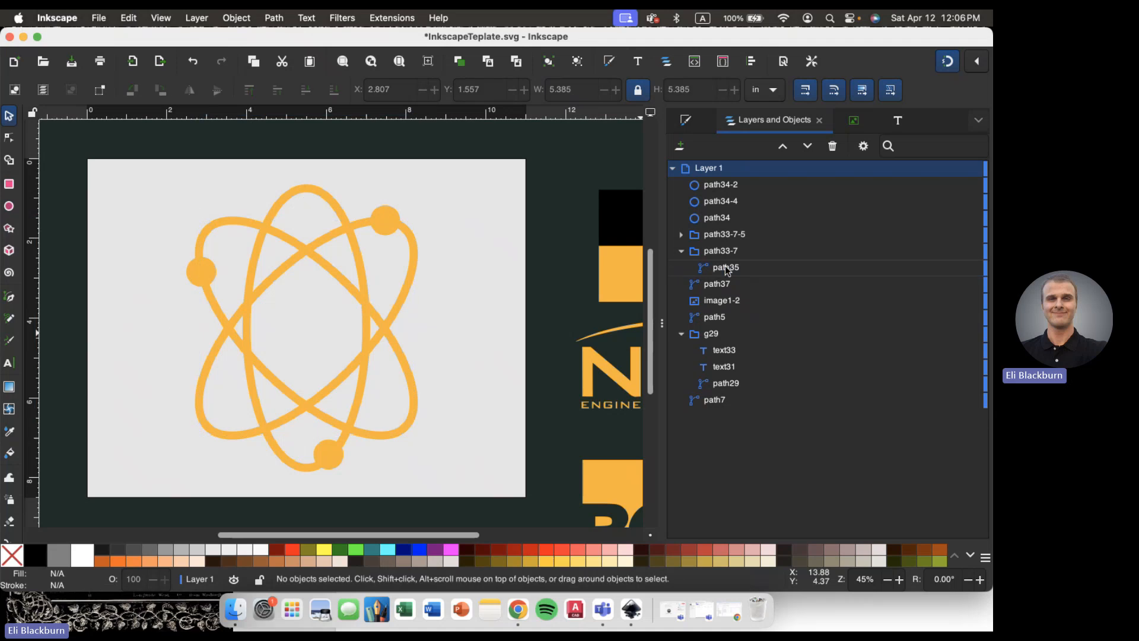
left_click(712, 234)
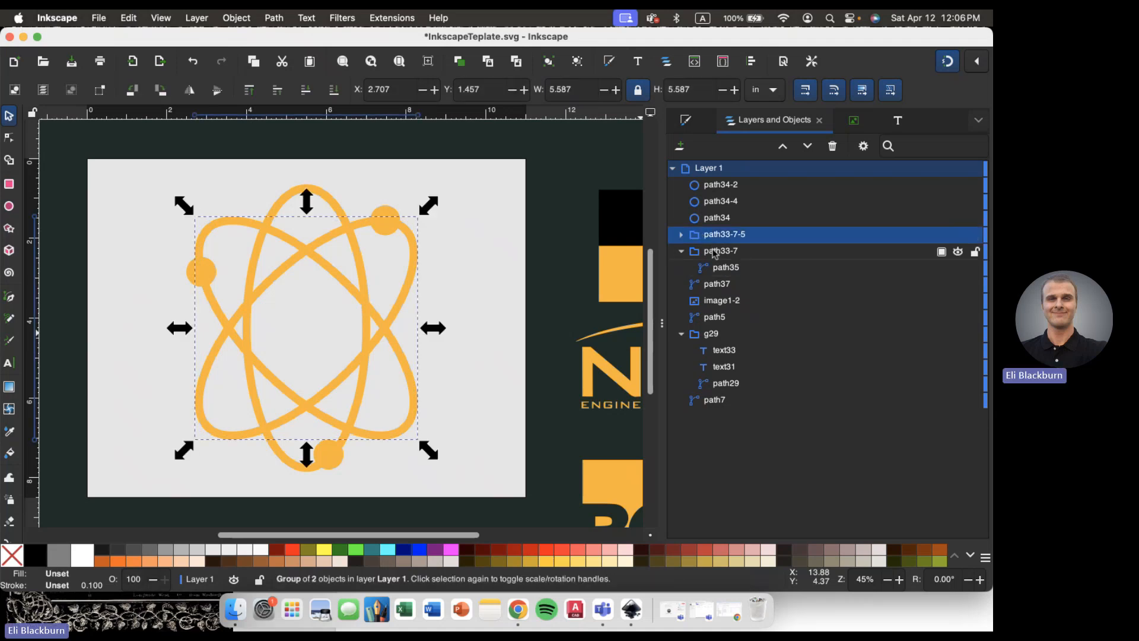
left_click(713, 252)
right_click(714, 252)
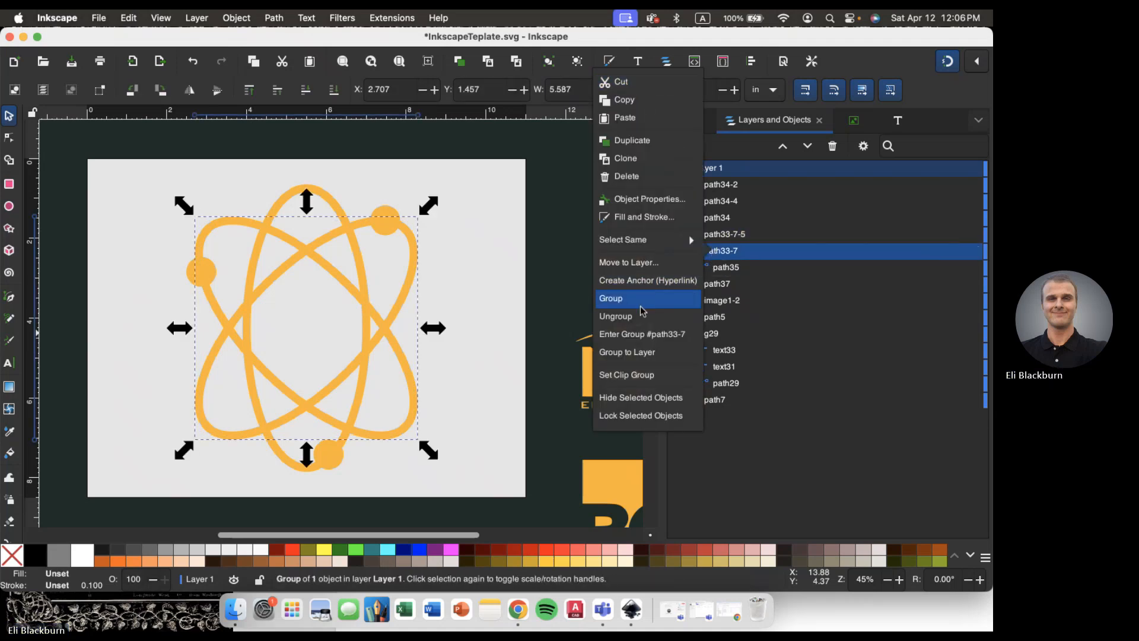
left_click(616, 316)
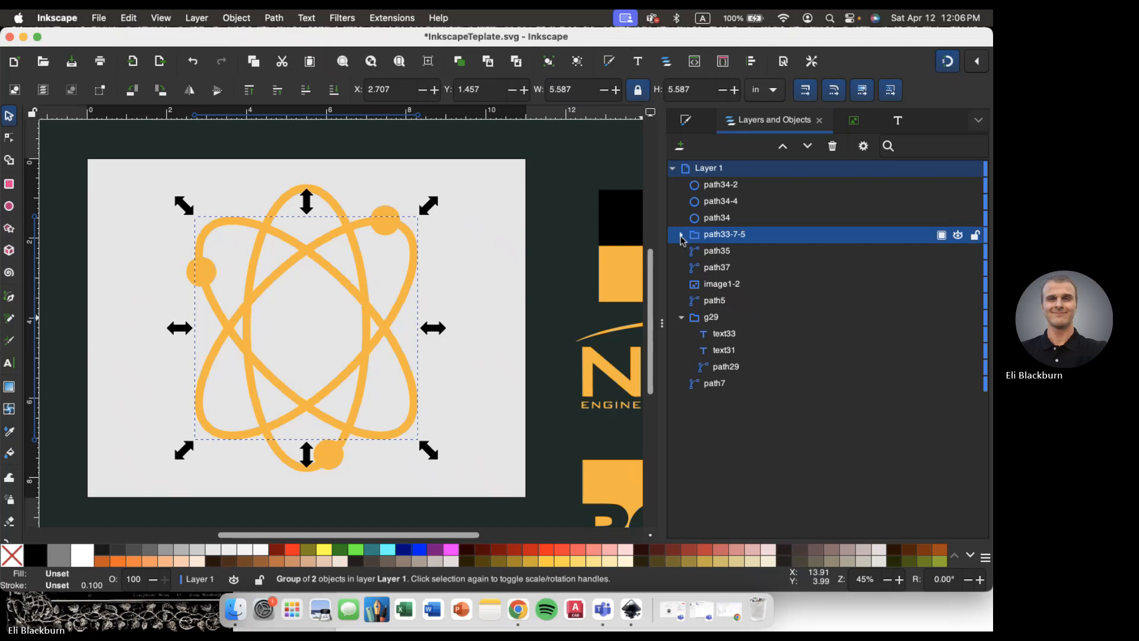
- Delete the inner fill path40 from the other tilted ellipse's group path33-7-5 and ungroup the remaining outline
left_click(700, 268)
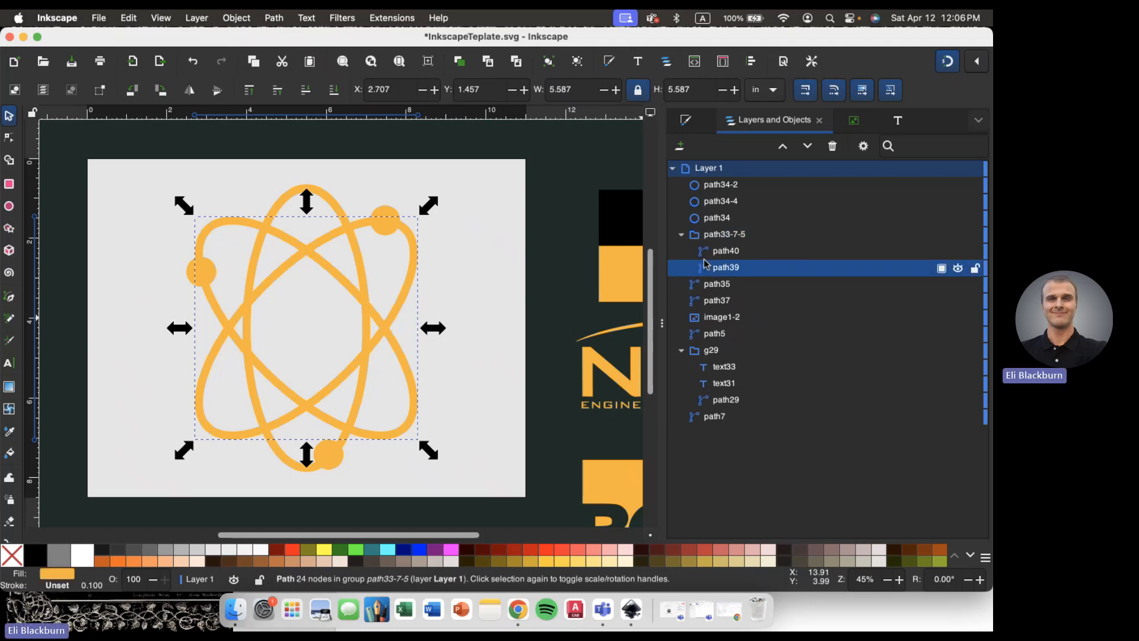
left_click(709, 252)
key("Delete")
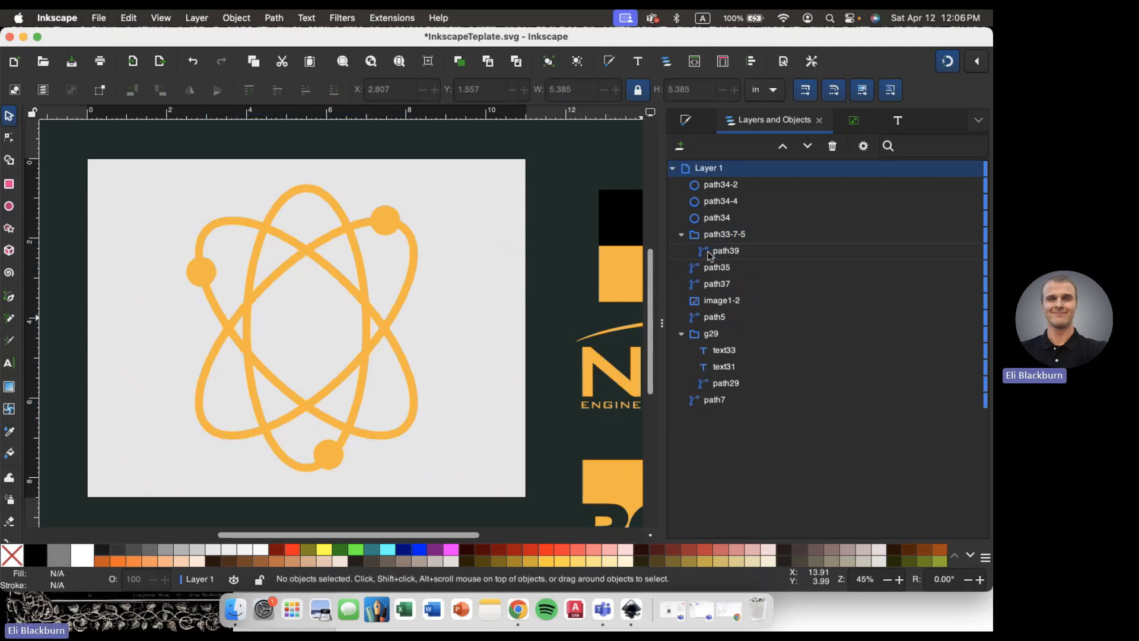
left_click(700, 236)
right_click(699, 236)
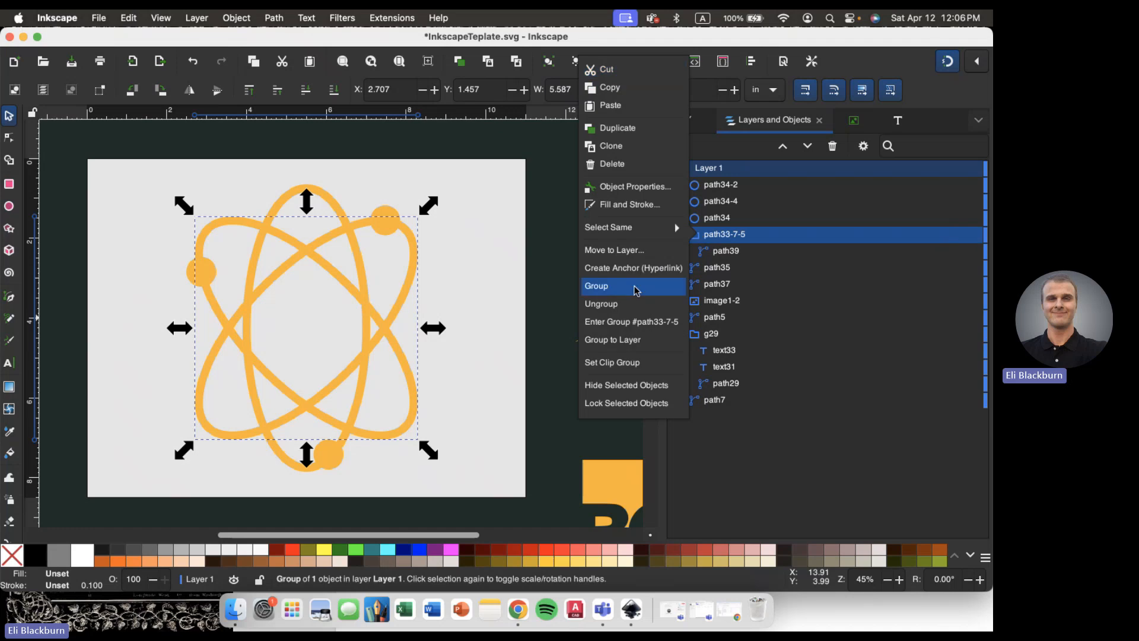
left_click(629, 303)
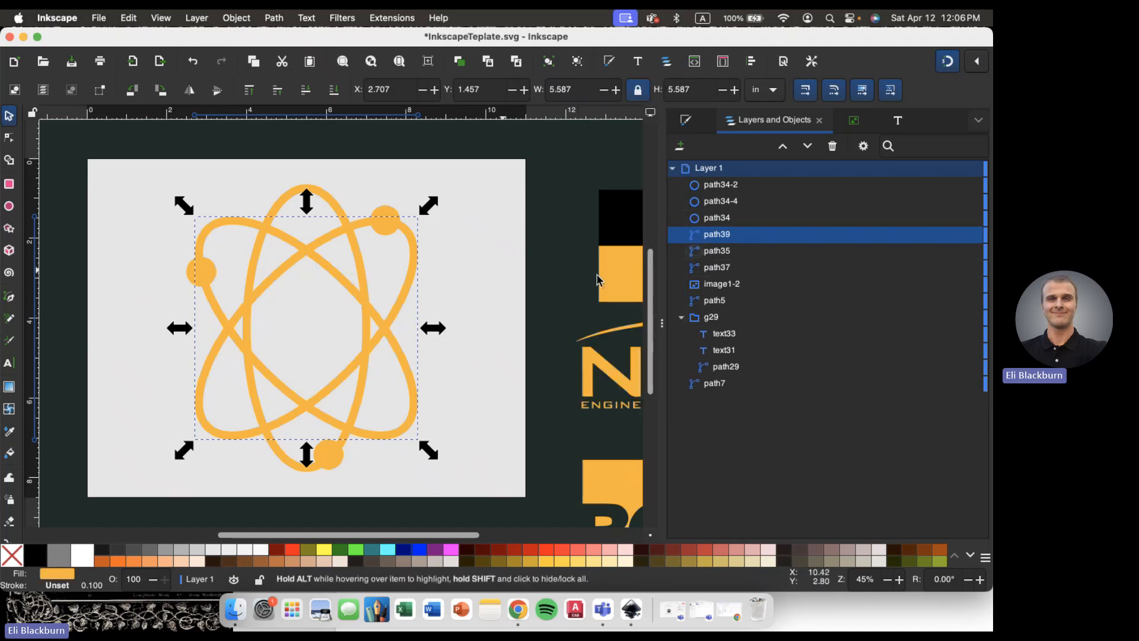
- Select the three ellipse outlines and three circles, from path37 to path34-2, and merge them with Union
left_click(709, 268)
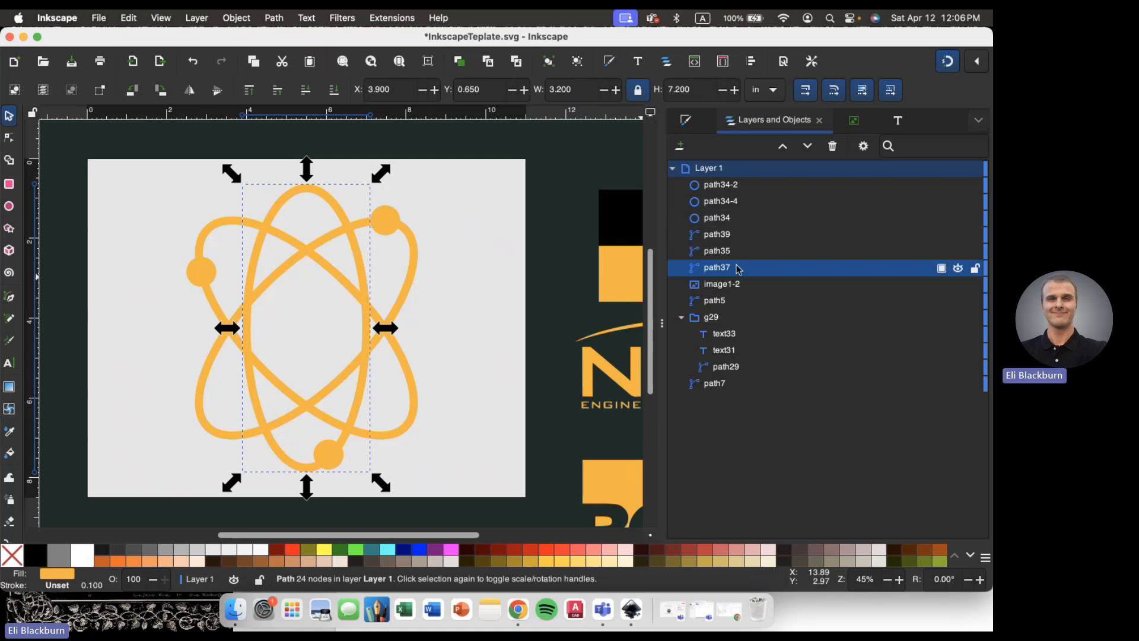
left_click(714, 186, "shift")
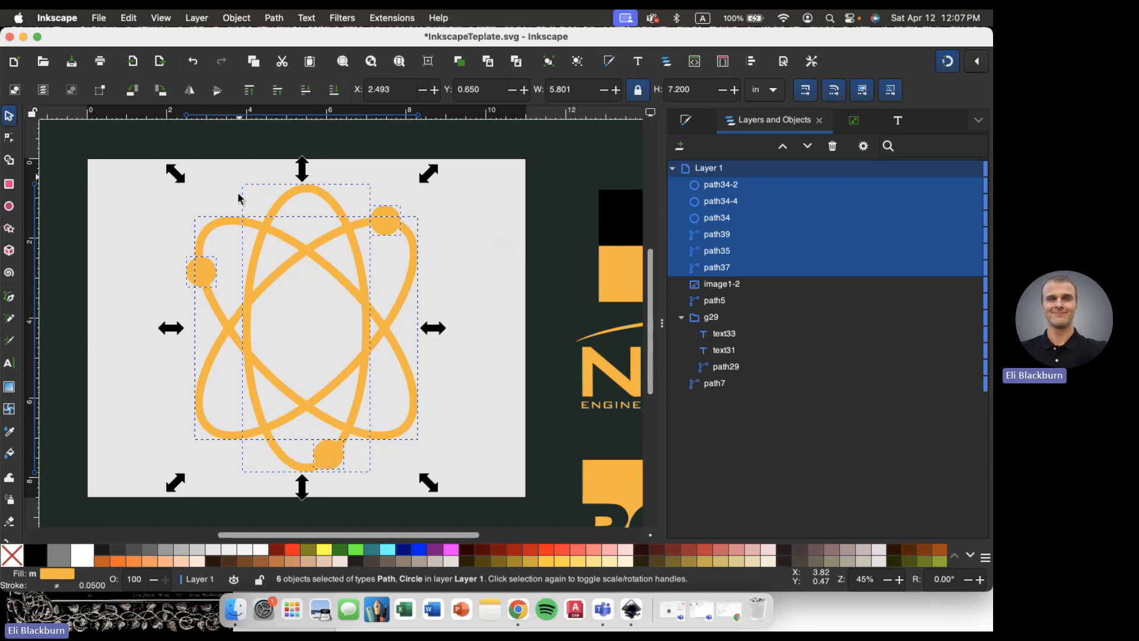
left_click(274, 18)
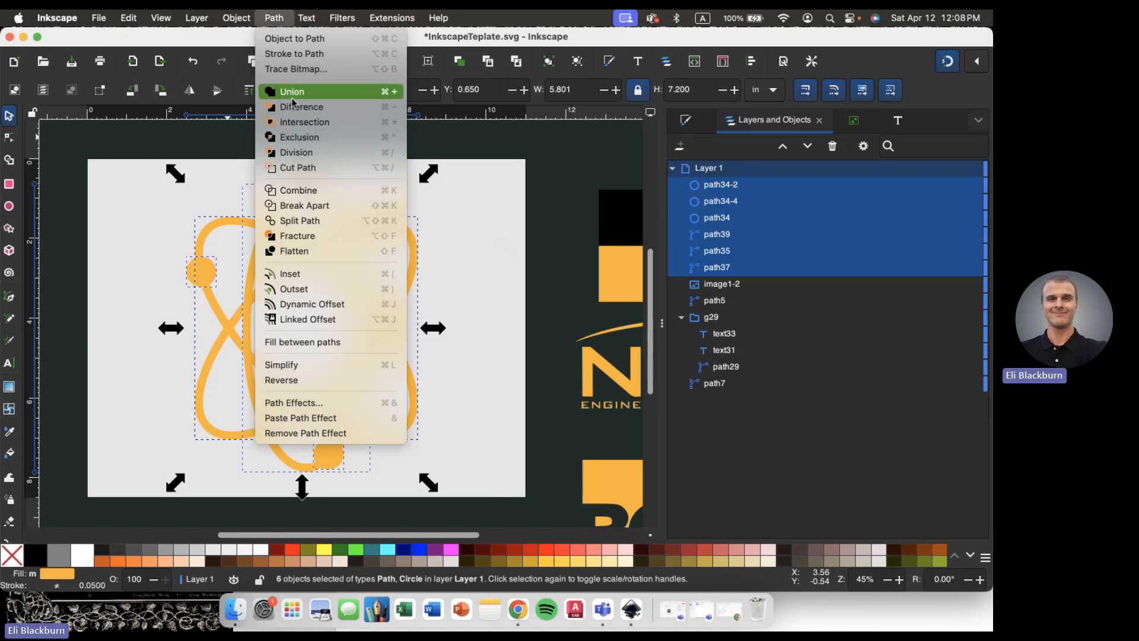
left_click(292, 95)
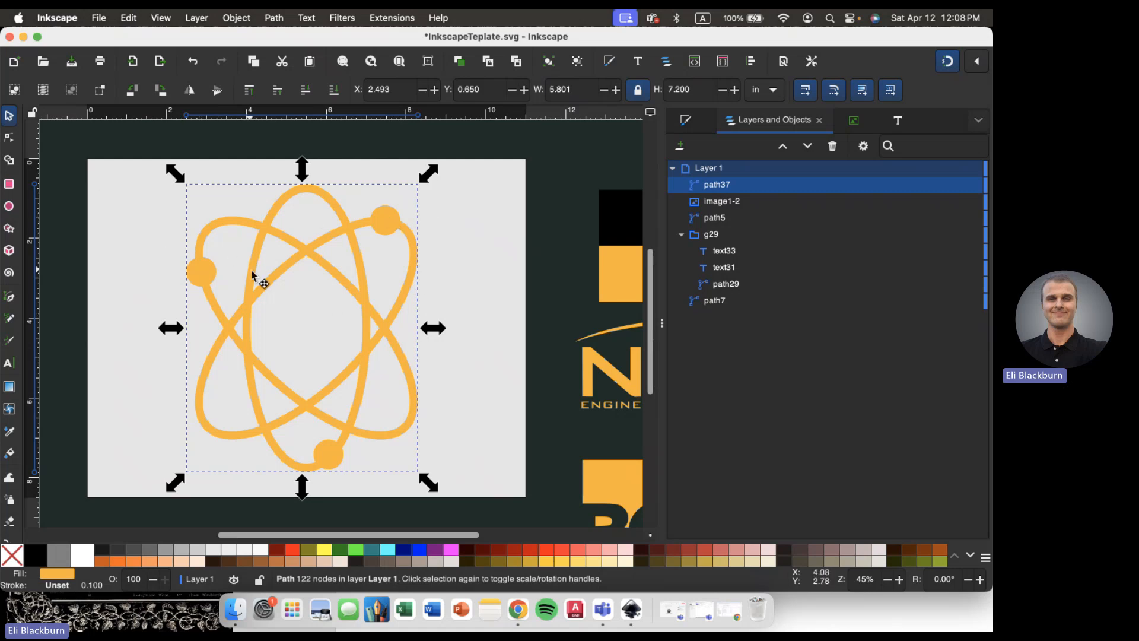
- Move the merged atom emblem slightly right to about X 2.60, Y 0.65 in and deselect it
mouse_move(256, 272)
left_mouse_down()
mouse_move(407, 259)
mouse_move(241, 257)
mouse_move(261, 246)
mouse_move(261, 272)
left_mouse_up()
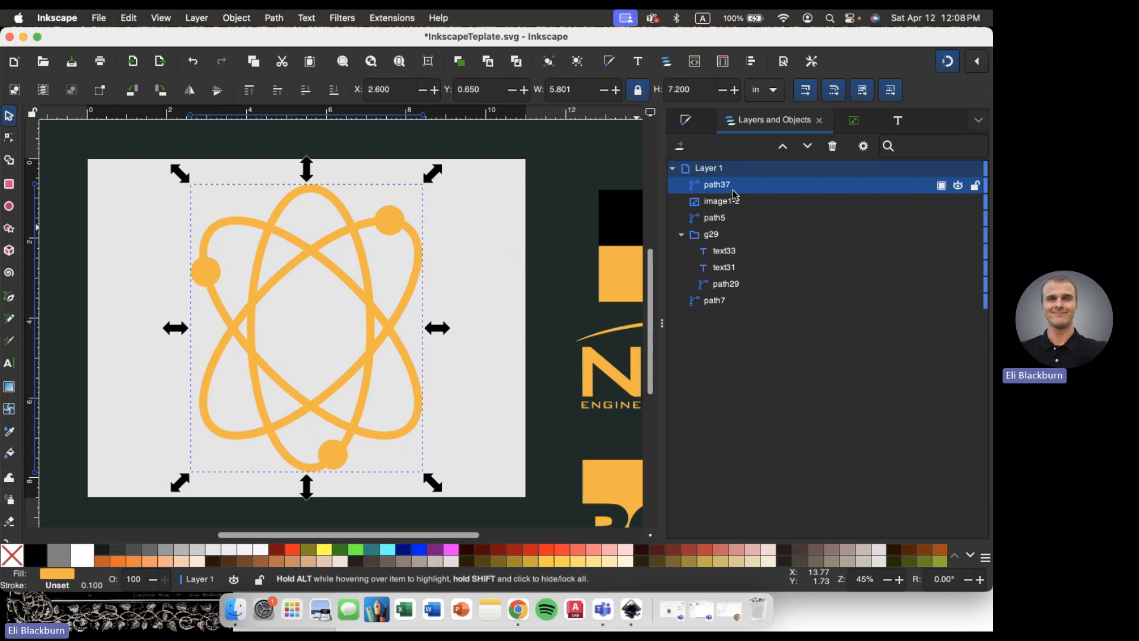
mouse_move(363, 272)
left_mouse_down()
mouse_move(432, 267)
mouse_move(363, 266)
left_mouse_up()
left_click(469, 274)
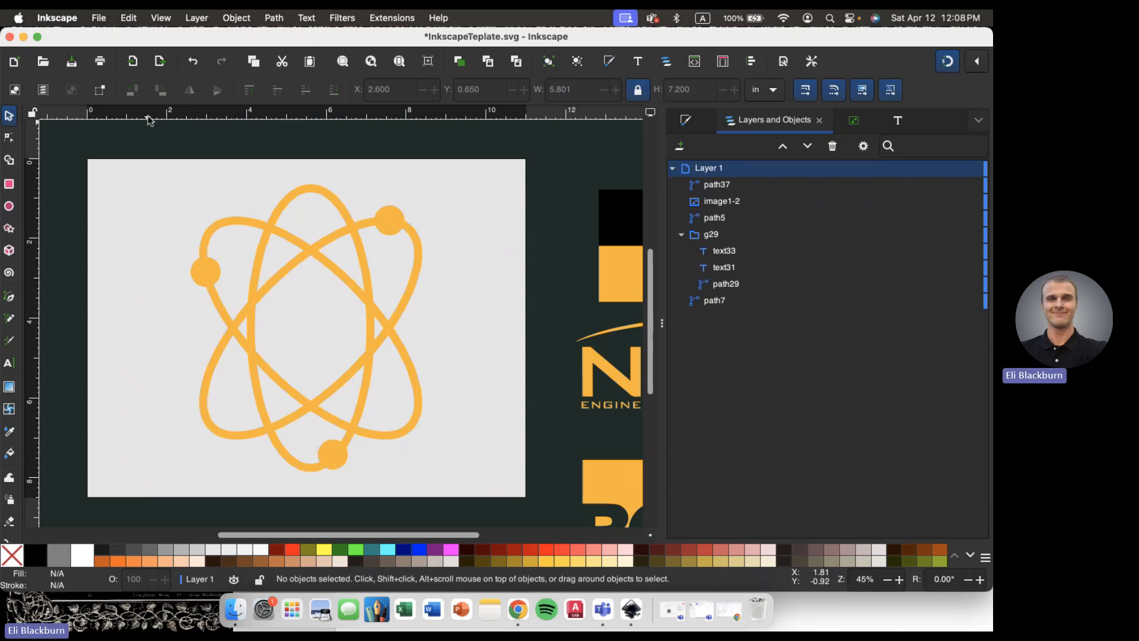
- Create a new blank document and fit its page in the view
left_click(100, 18)
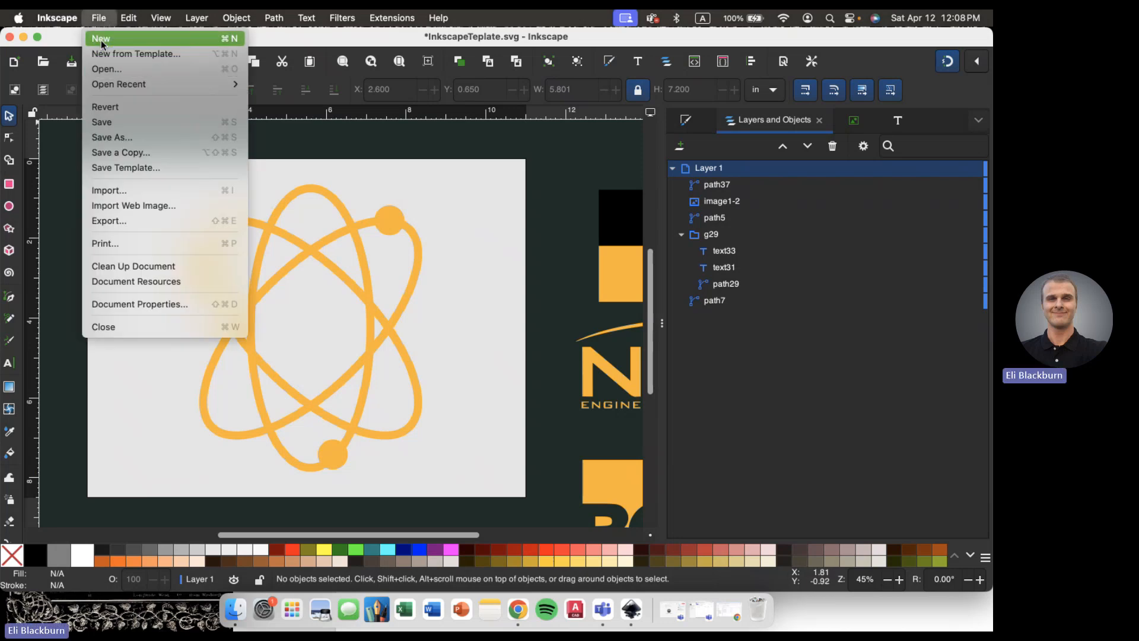
left_click(101, 39)
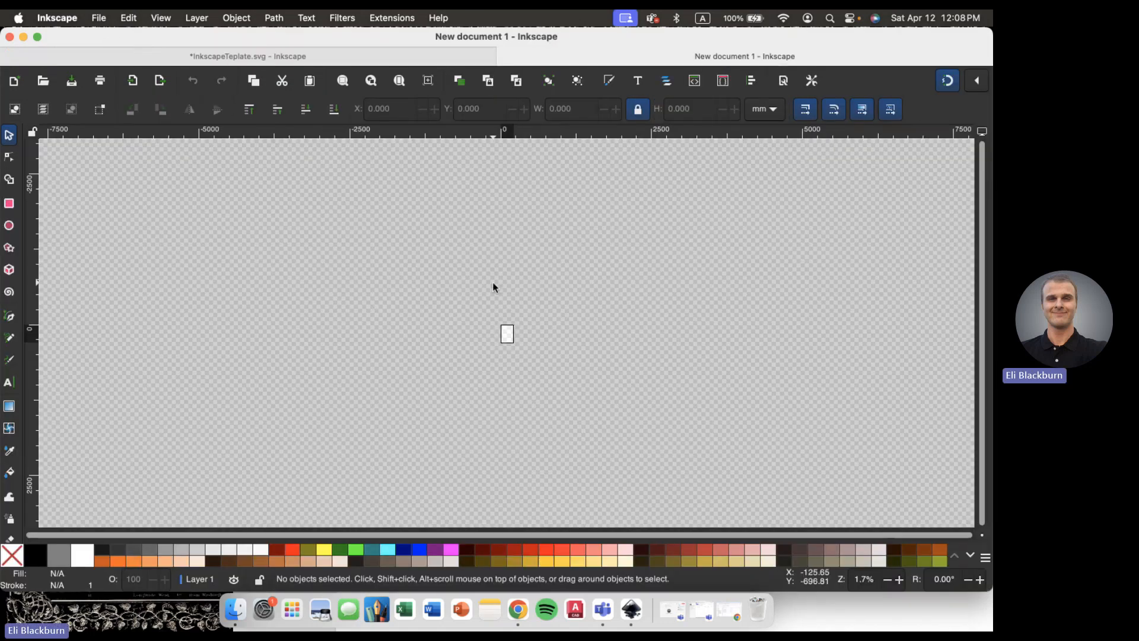
scroll(492, 283, "up", 1)
scroll(492, 282, "up", 2)
scroll(518, 409, "up", 2)
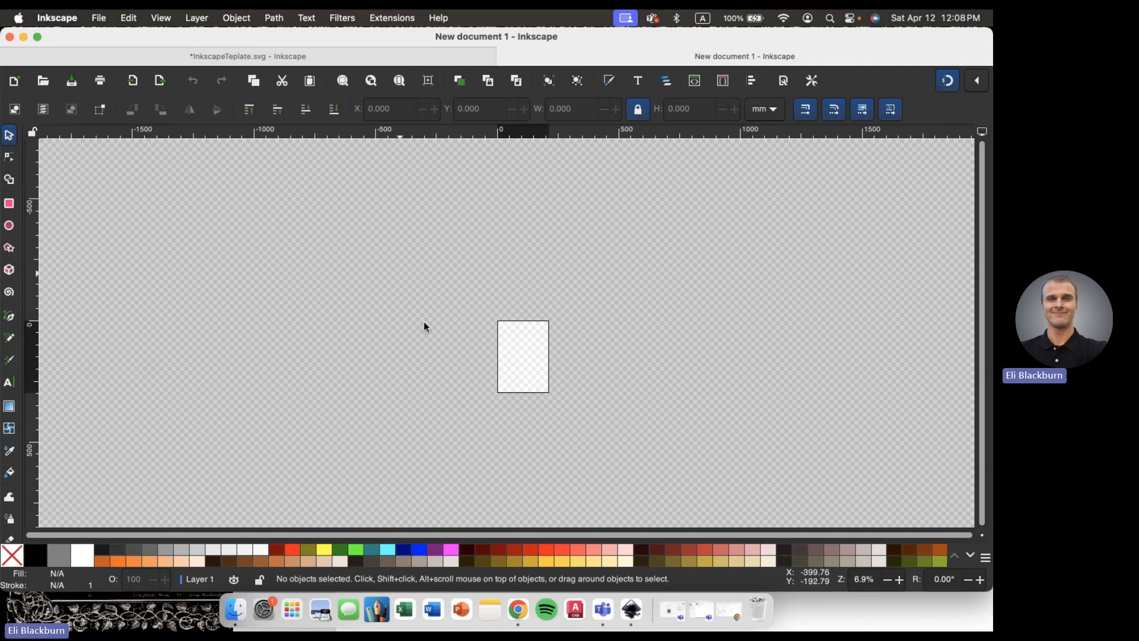
scroll(437, 333, "up", 3)
scroll(437, 333, "up", 3)
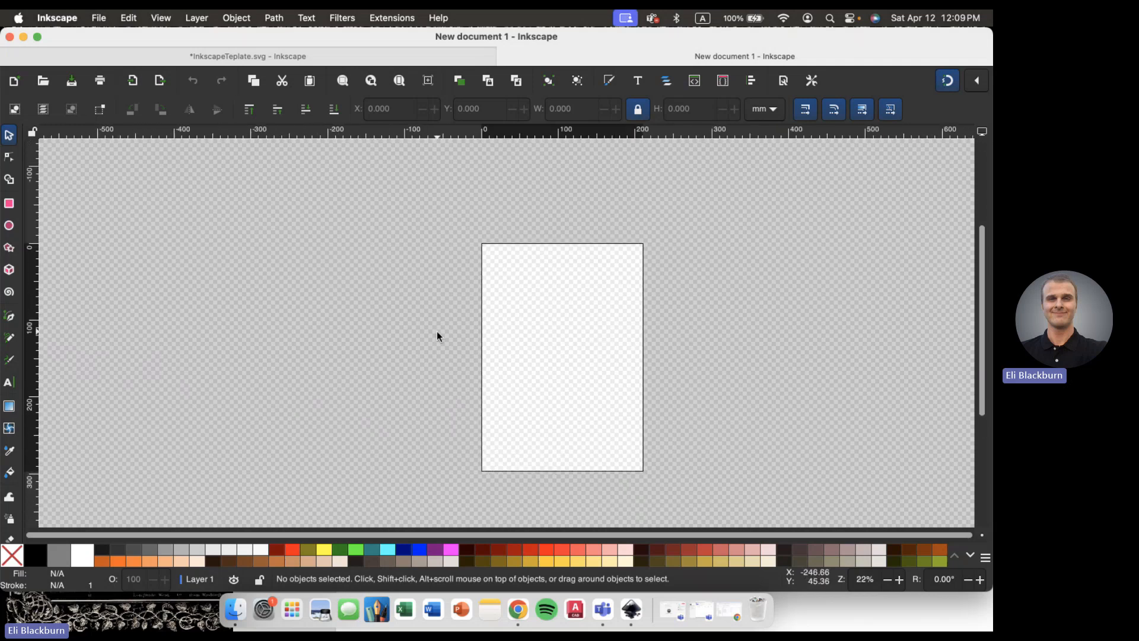
key("5")
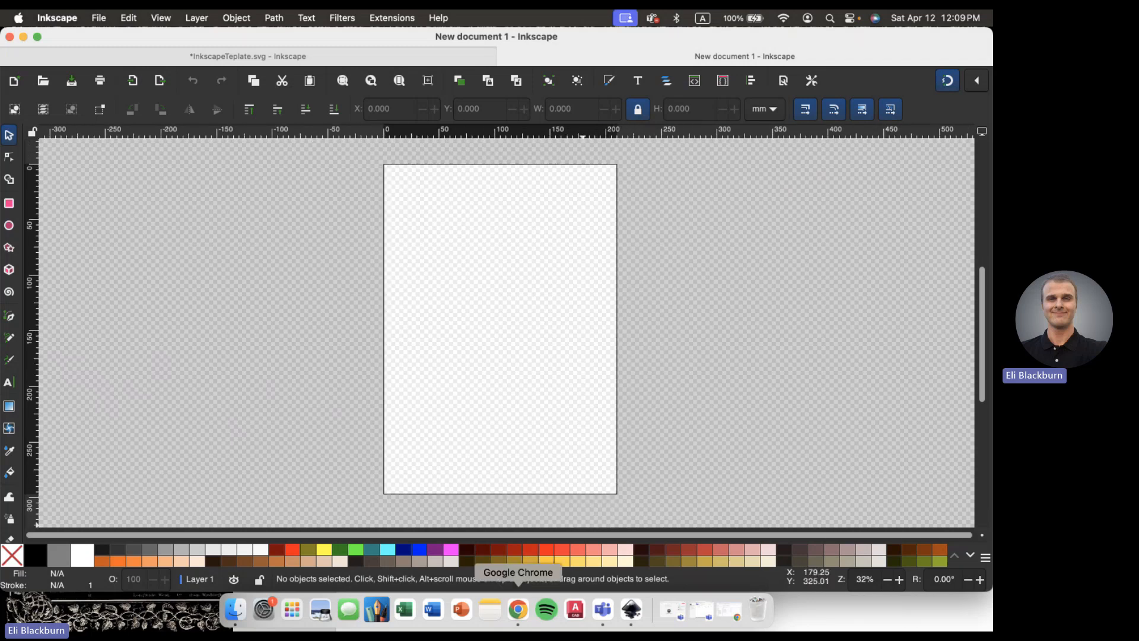
- Open Canoe Shirt Resource Set.svg from the Design Class folder on the Desktop and look over its logos and lettering
left_click(98, 17)
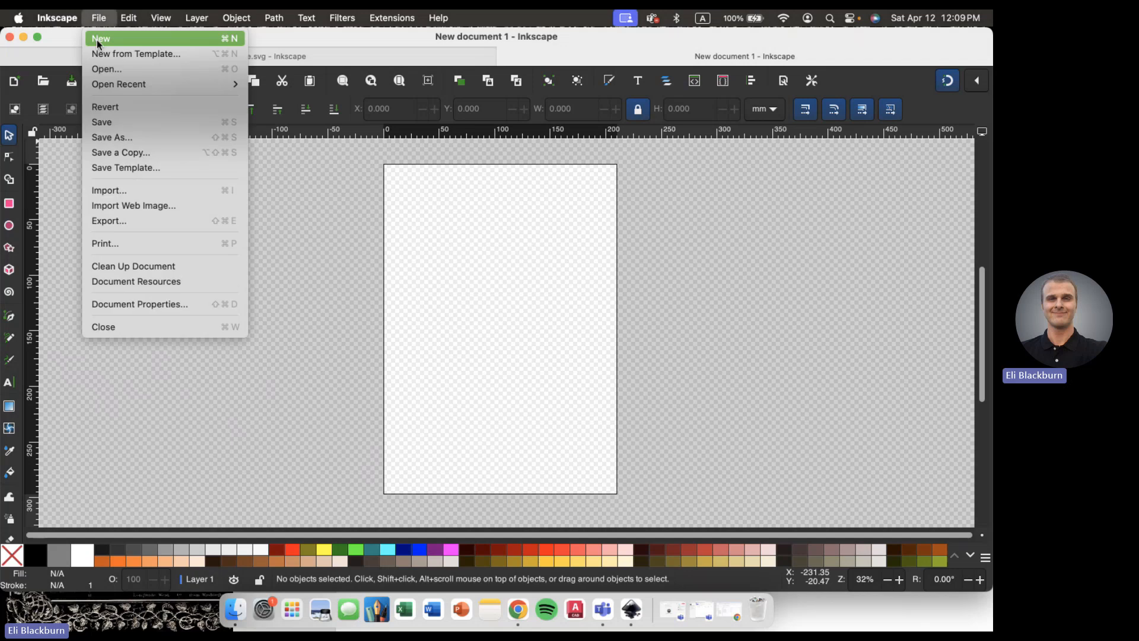
left_click(101, 71)
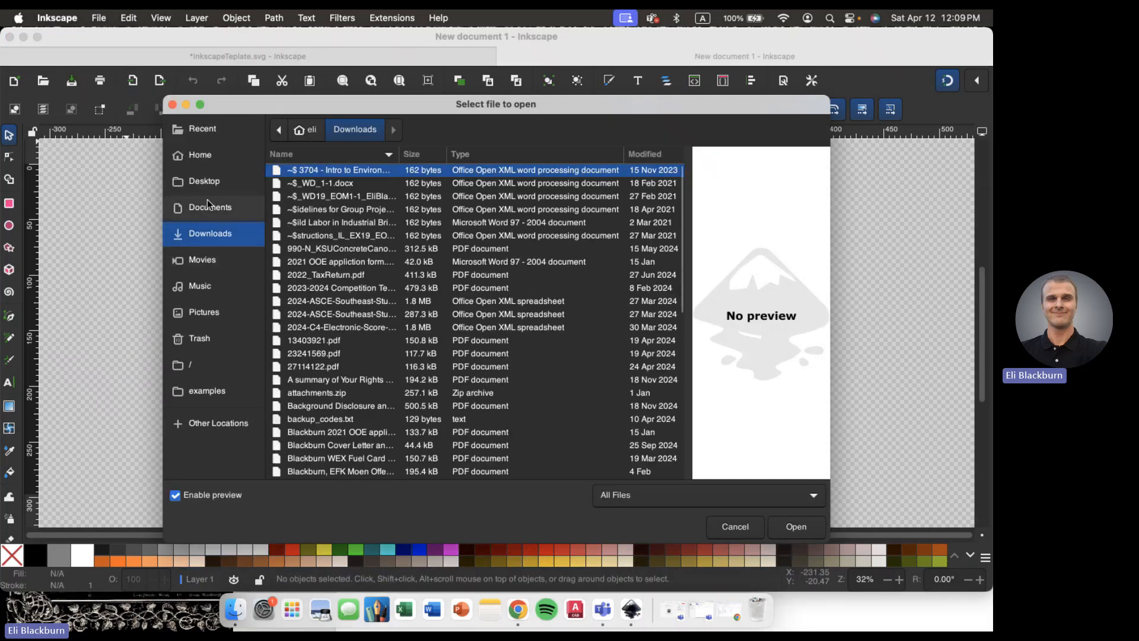
left_click(201, 181)
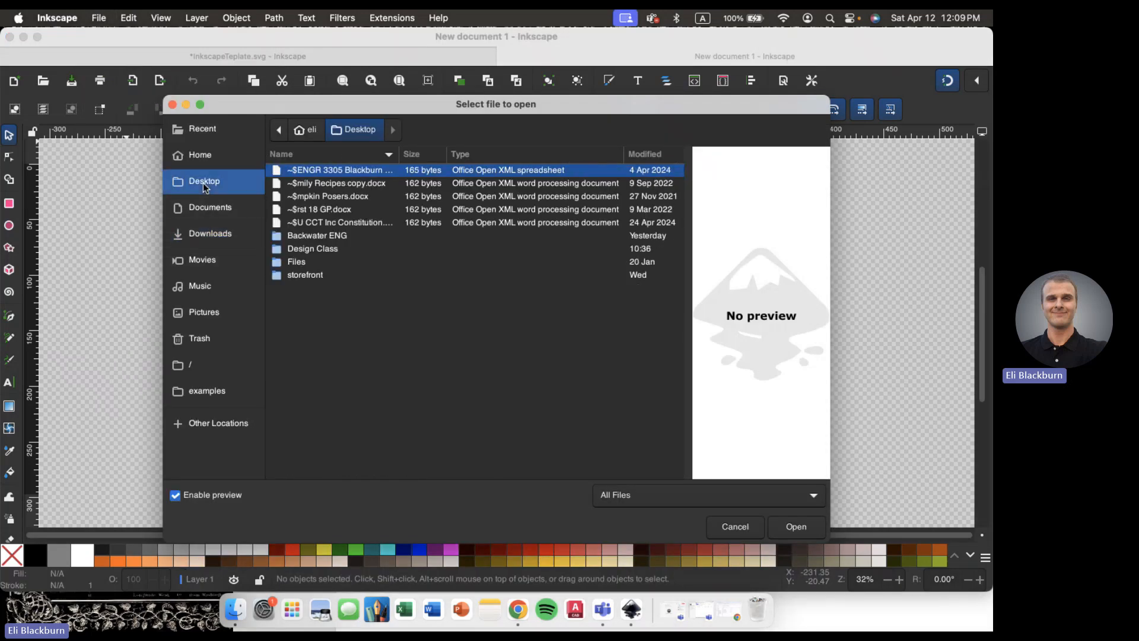
double_click(312, 249)
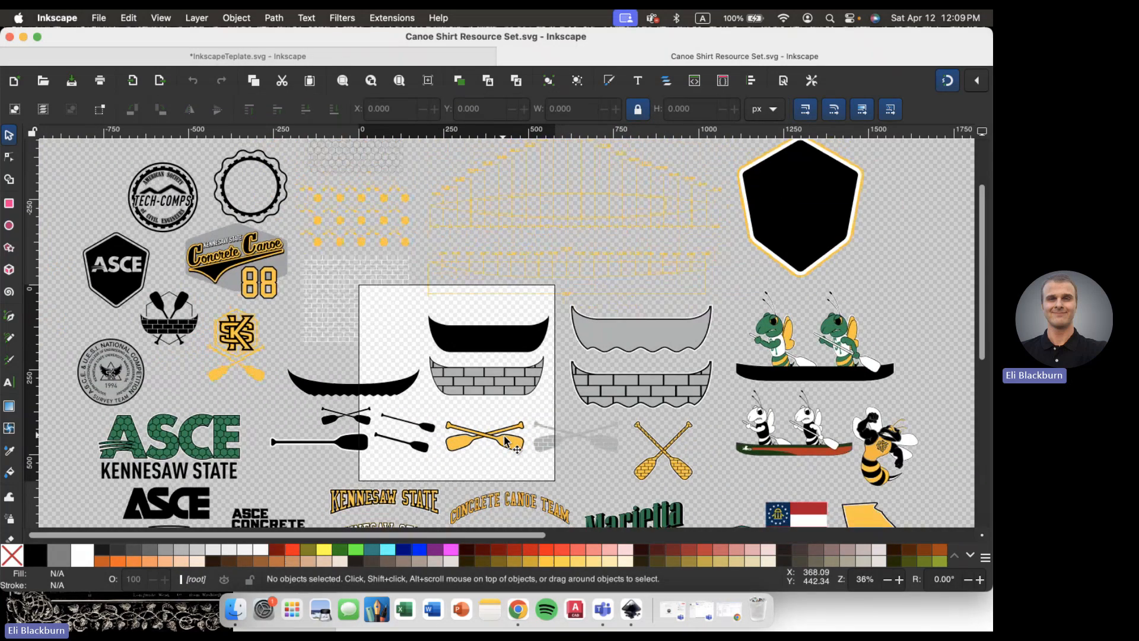
scroll(504, 437, "down", 2)
scroll(504, 437, "down", 2)
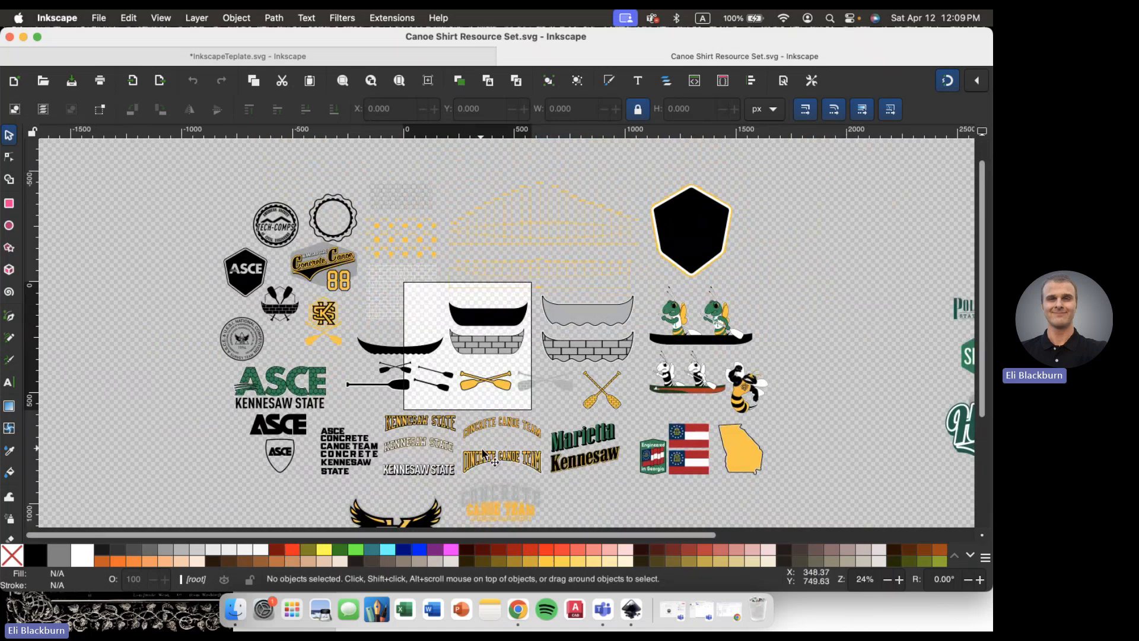
scroll(483, 454, "down", 2)
scroll(533, 353, "up", 3)
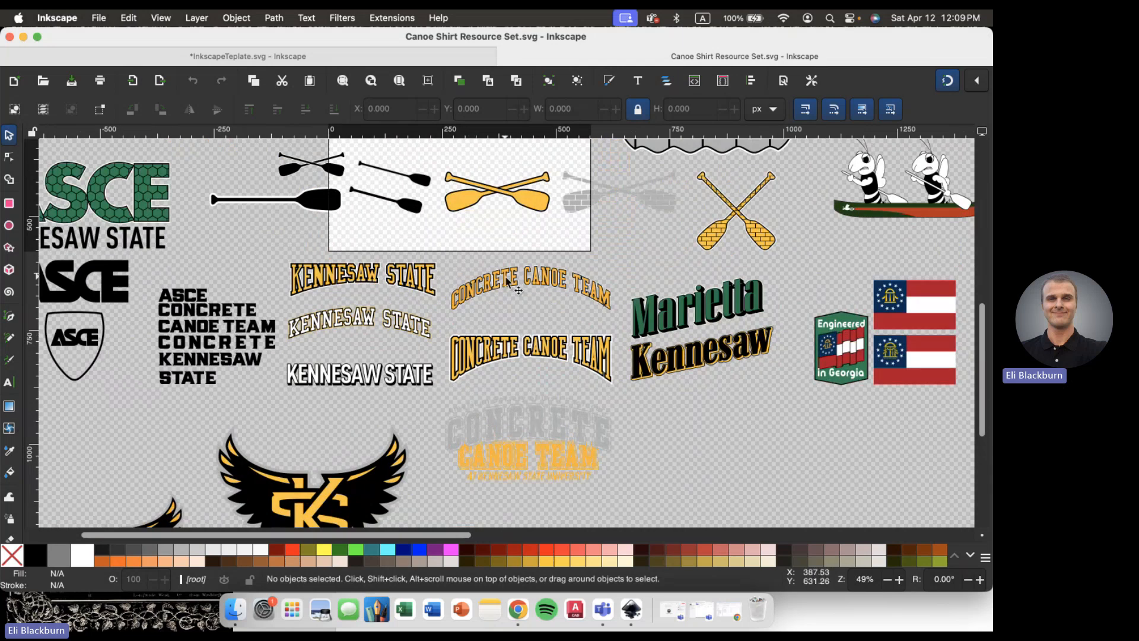
- Examine the ASCE, Kennesaw State and Concrete Canoe Team lettering in the resource set
scroll(506, 278, "right", 1)
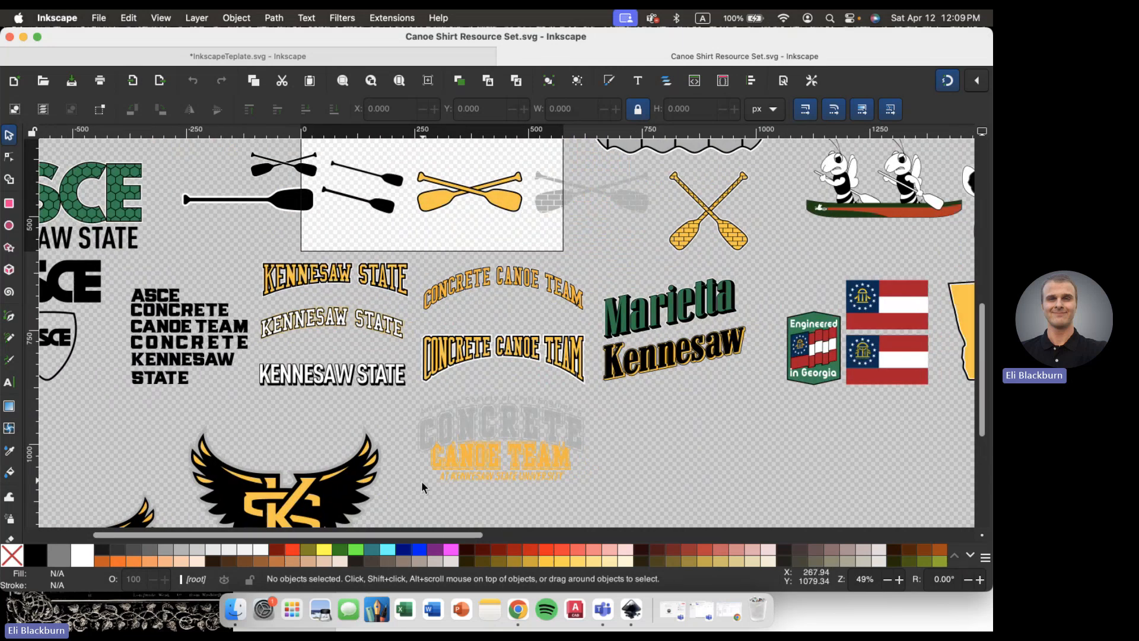
scroll(340, 333, "left", 6)
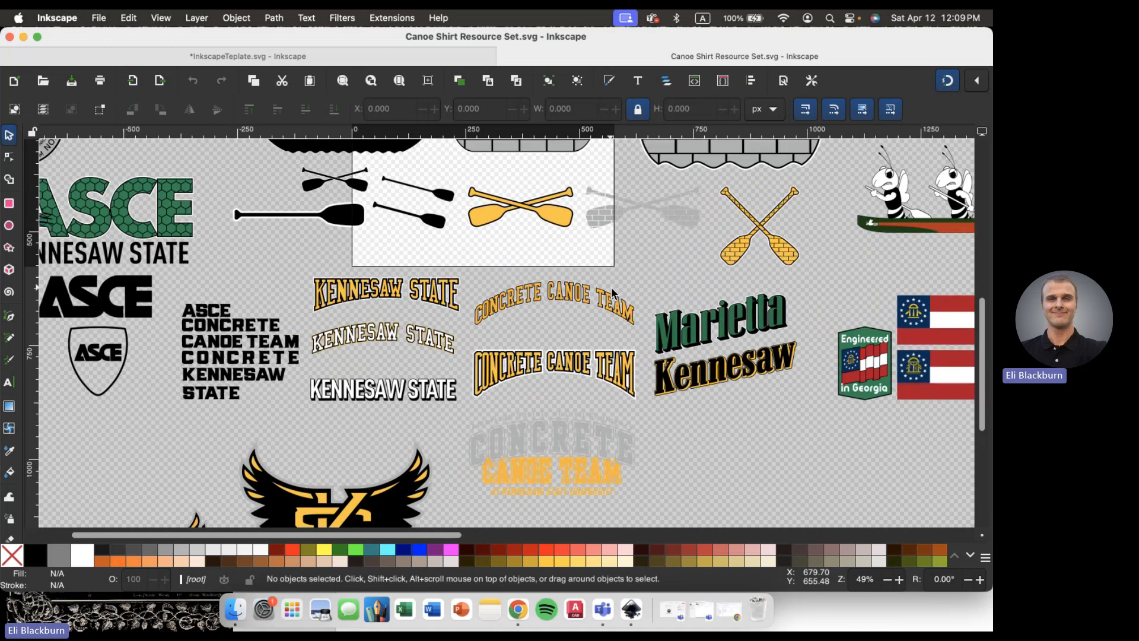
scroll(340, 333, "up", 2)
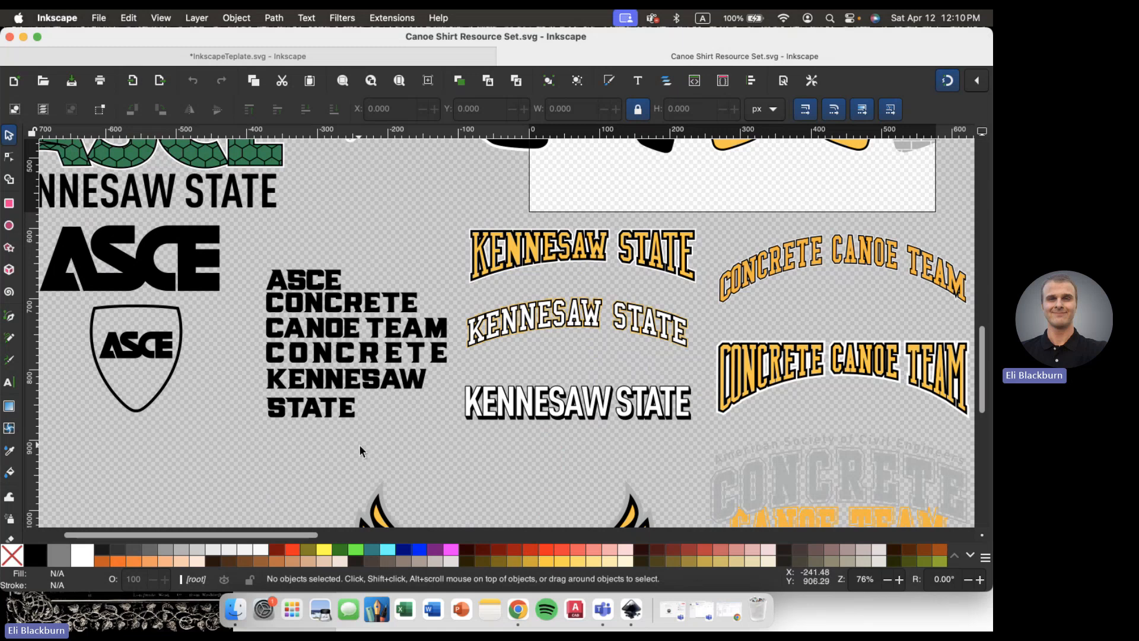
scroll(359, 445, "left", 1)
scroll(362, 439, "down", 2)
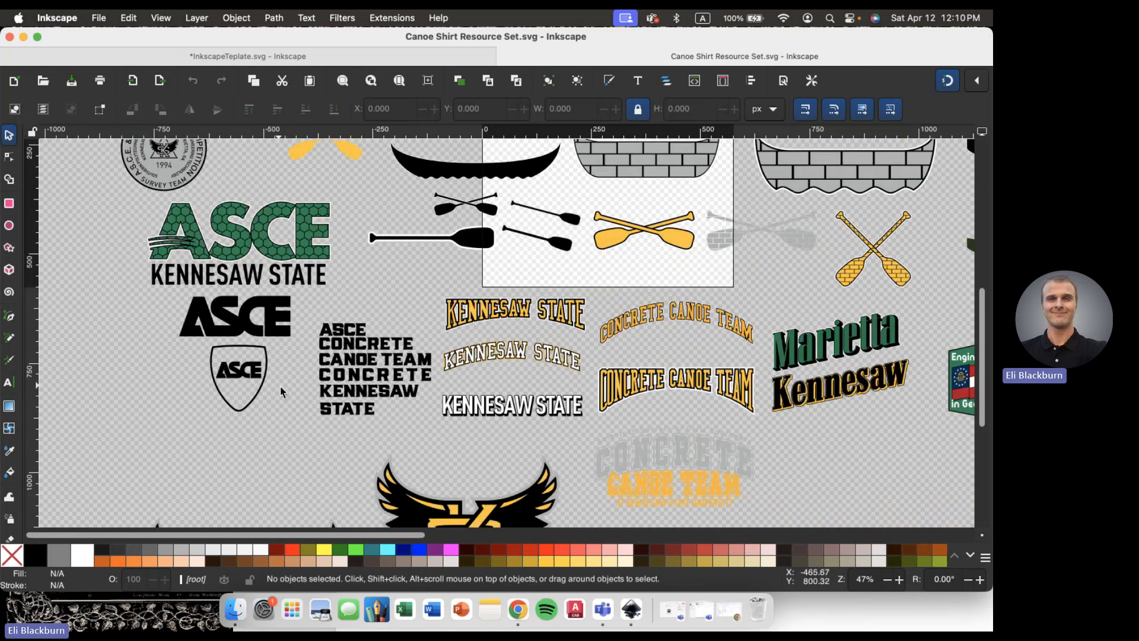
scroll(281, 387, "up", 2)
scroll(280, 386, "up", 1)
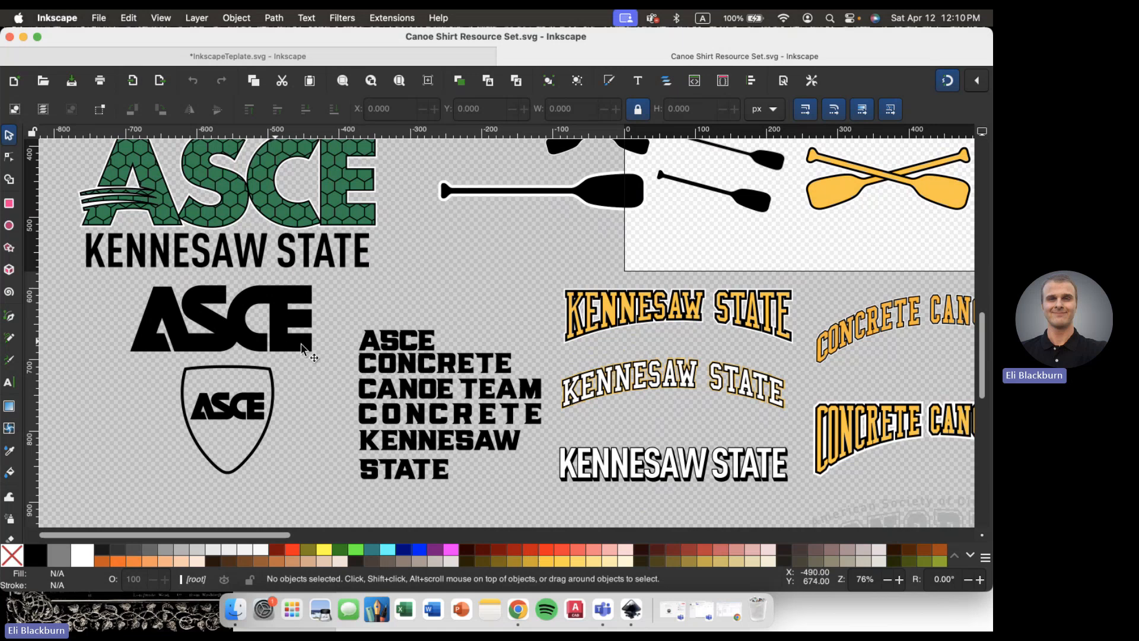
scroll(244, 329, "down", 5)
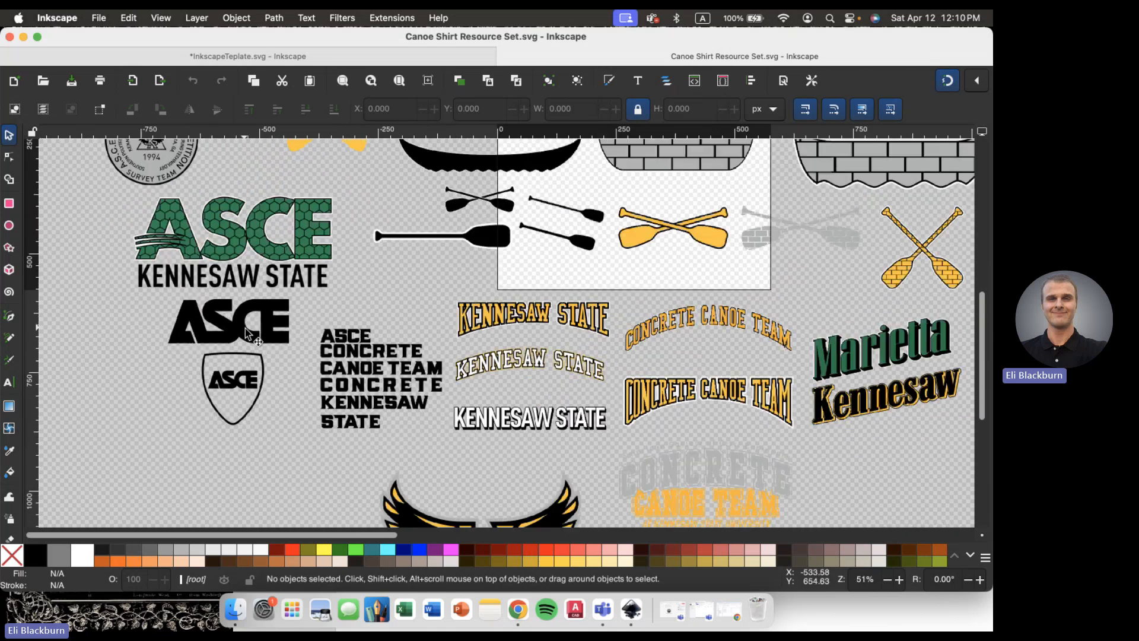
- Examine the owl mascots, the winged KS logo, the KS monogram and the colour swatches beneath the lettering
scroll(245, 327, "right", 4)
scroll(244, 328, "down", 2)
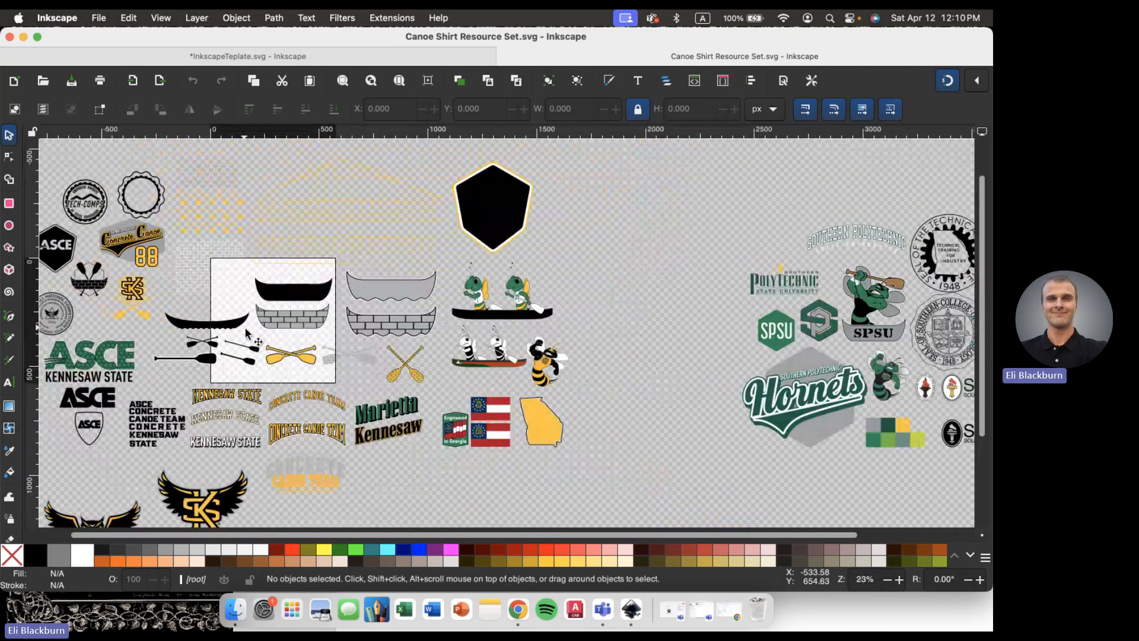
scroll(245, 327, "left", 5)
scroll(244, 327, "down", 4)
scroll(245, 332, "up", 3)
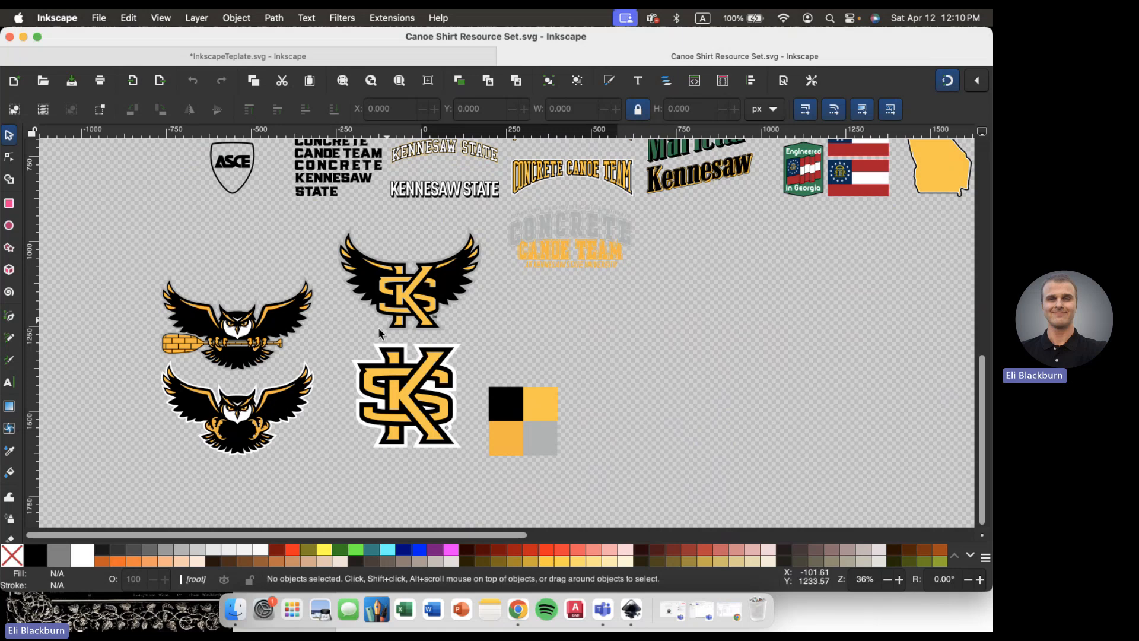
scroll(265, 358, "up", 2)
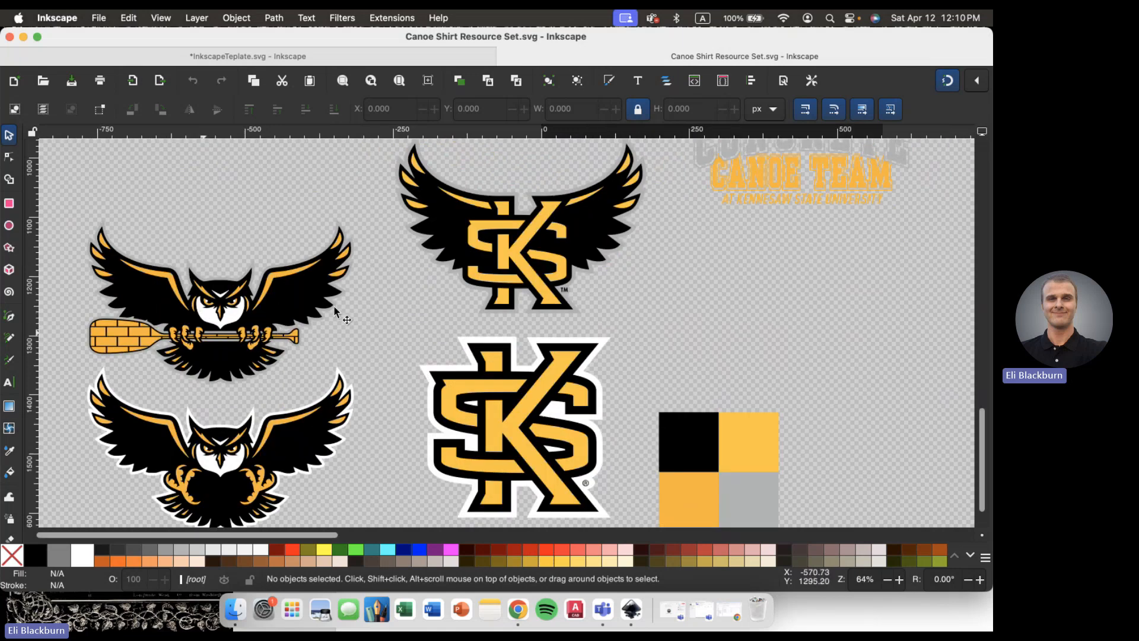
scroll(204, 379, "down", 4)
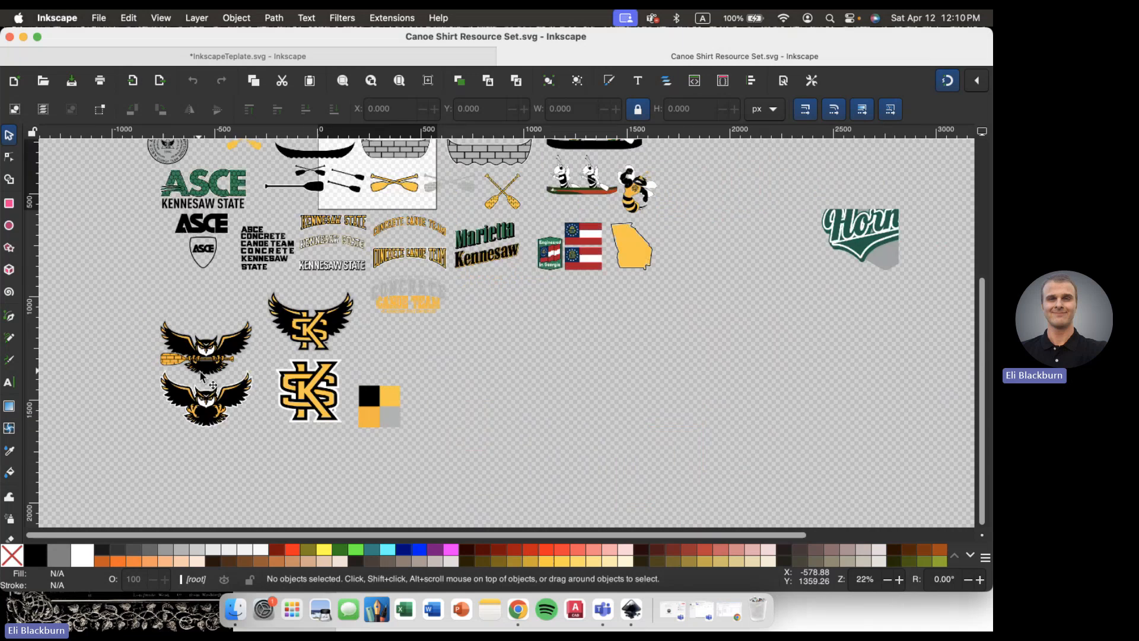
scroll(292, 347, "up", 2)
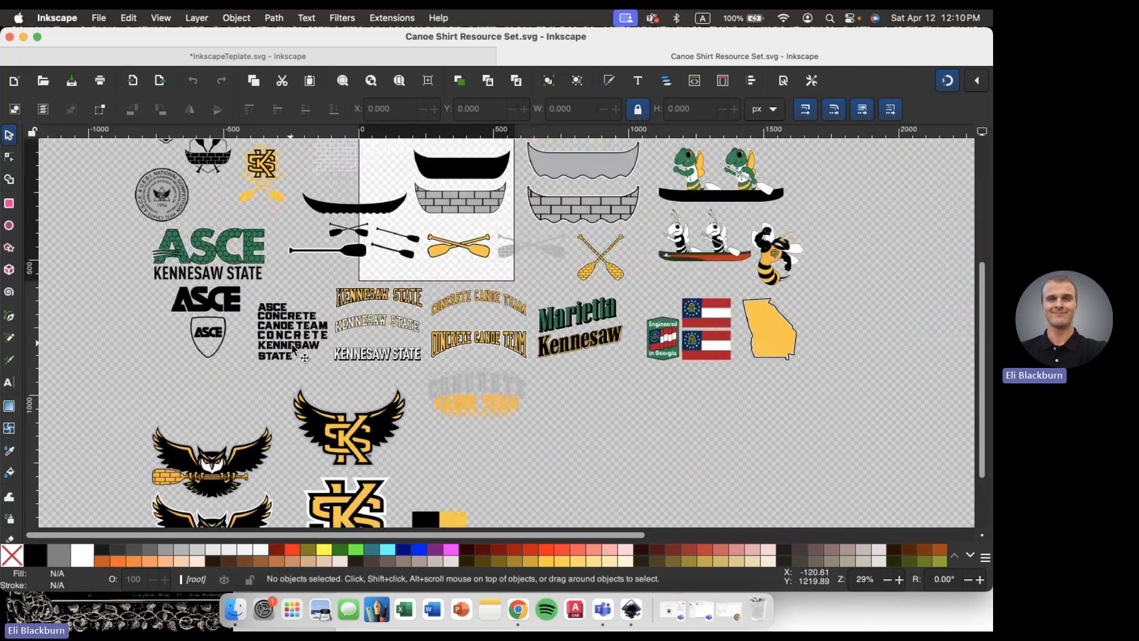
- Show the Layers and Objects list, ungroup Layer_1 into its separate artwork objects and clear the selection
scroll(292, 347, "down", 2)
left_click_drag(256, 321, 397, 415)
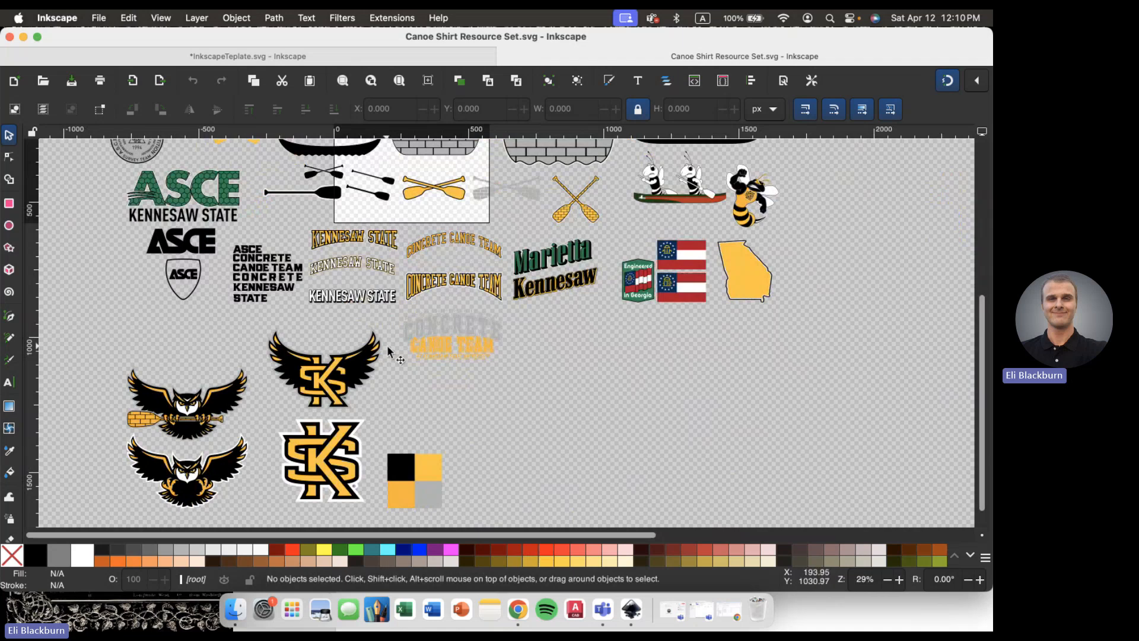
left_click(338, 375)
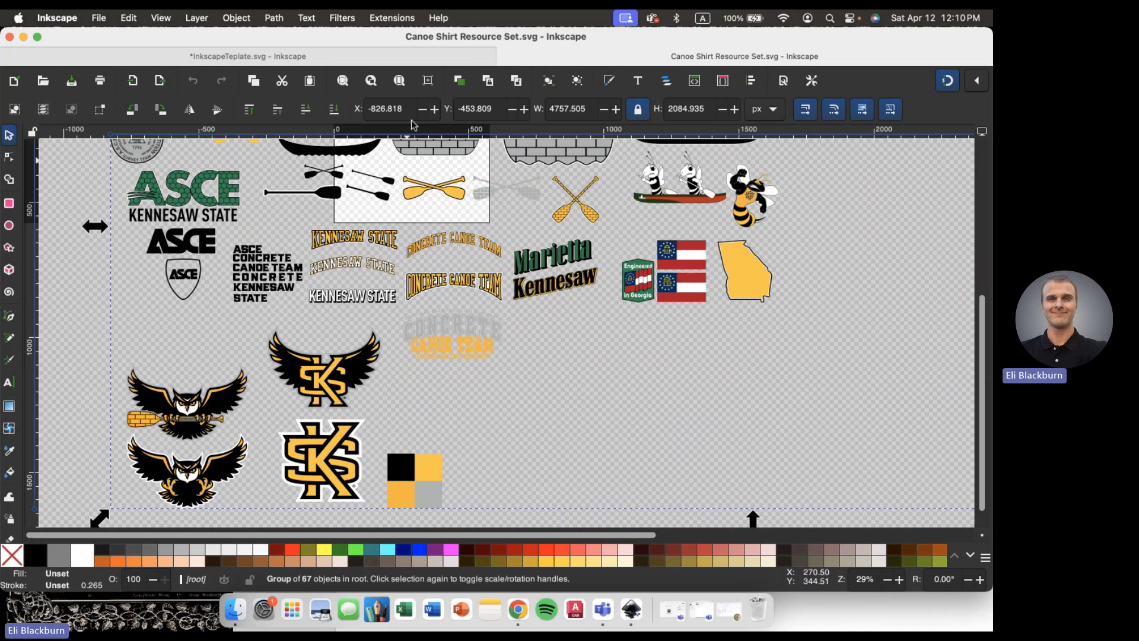
left_click(201, 19)
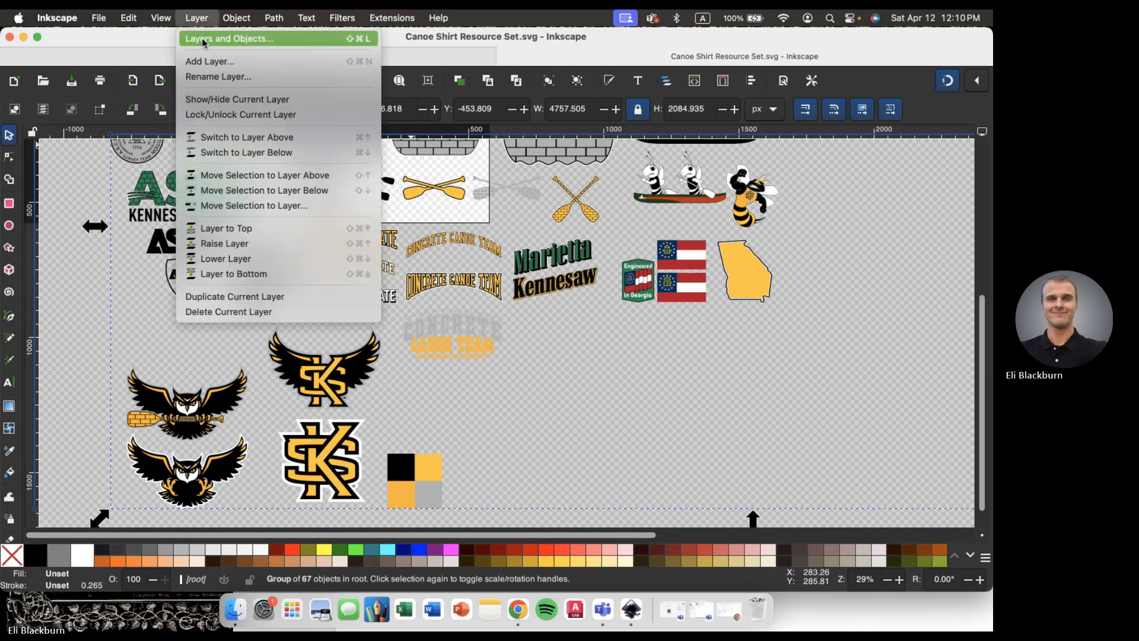
left_click(204, 37)
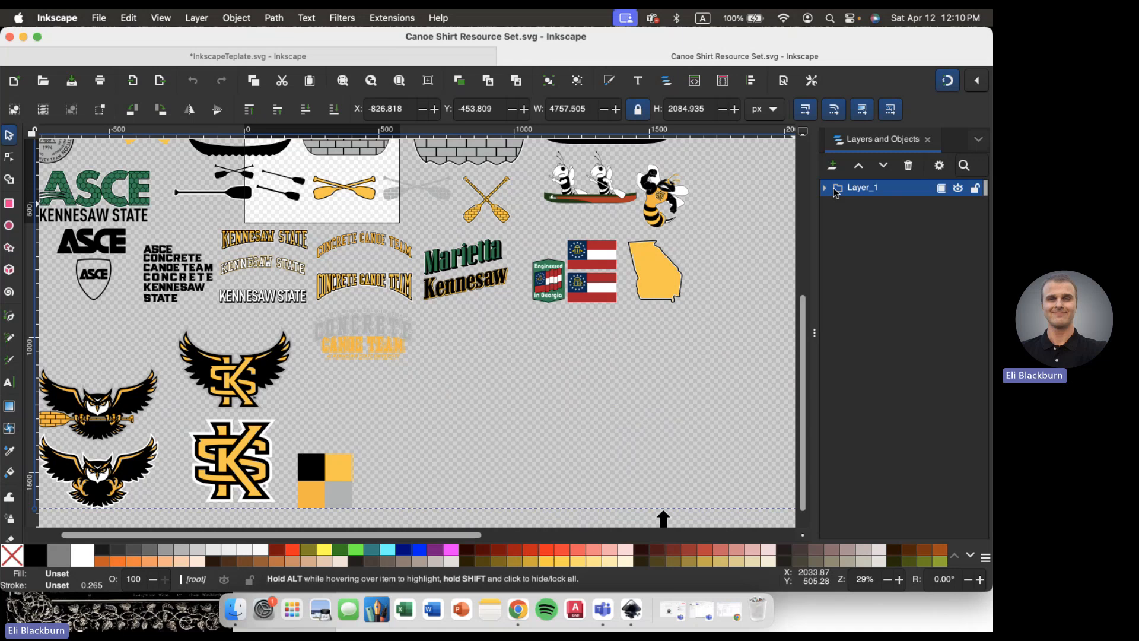
right_click(834, 193)
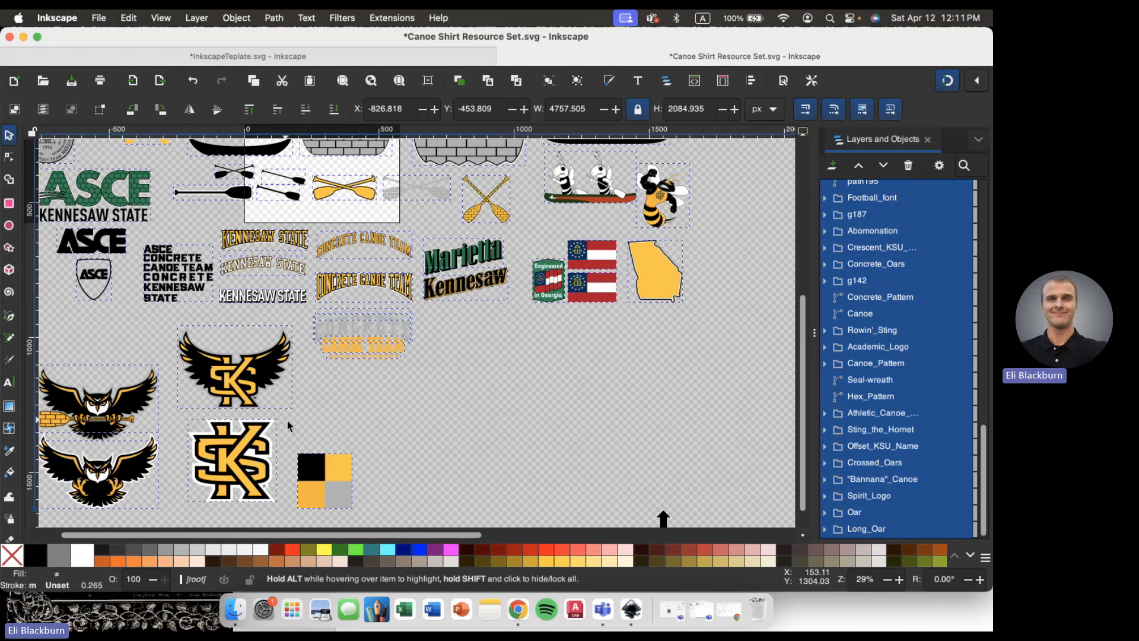
scroll(288, 419, "left", 3)
scroll(288, 420, "down", 1)
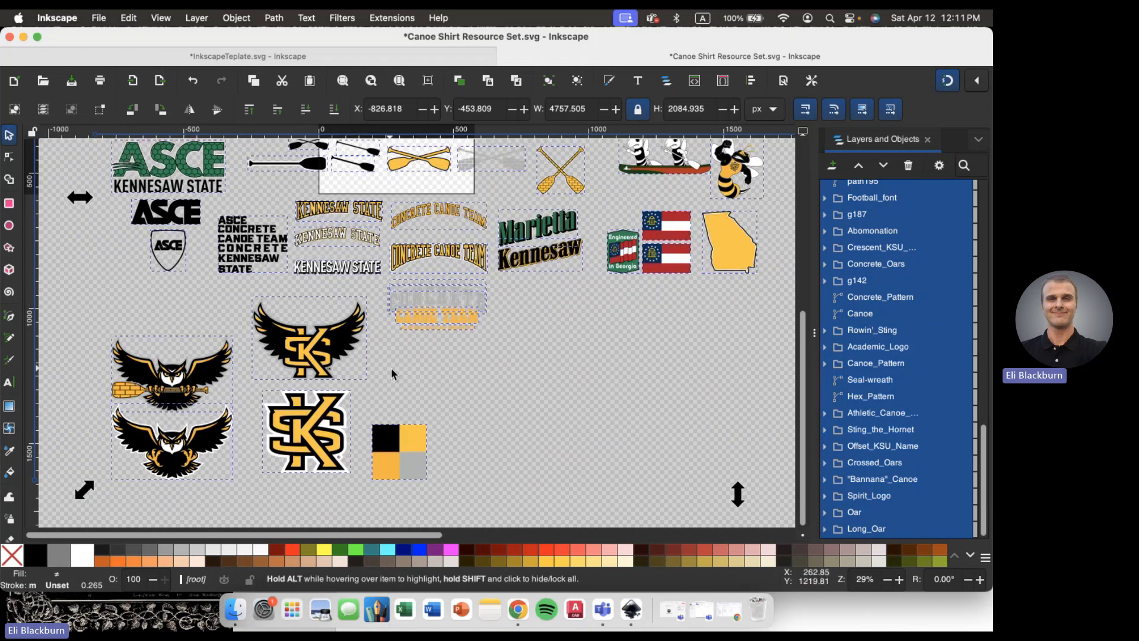
left_click(452, 352)
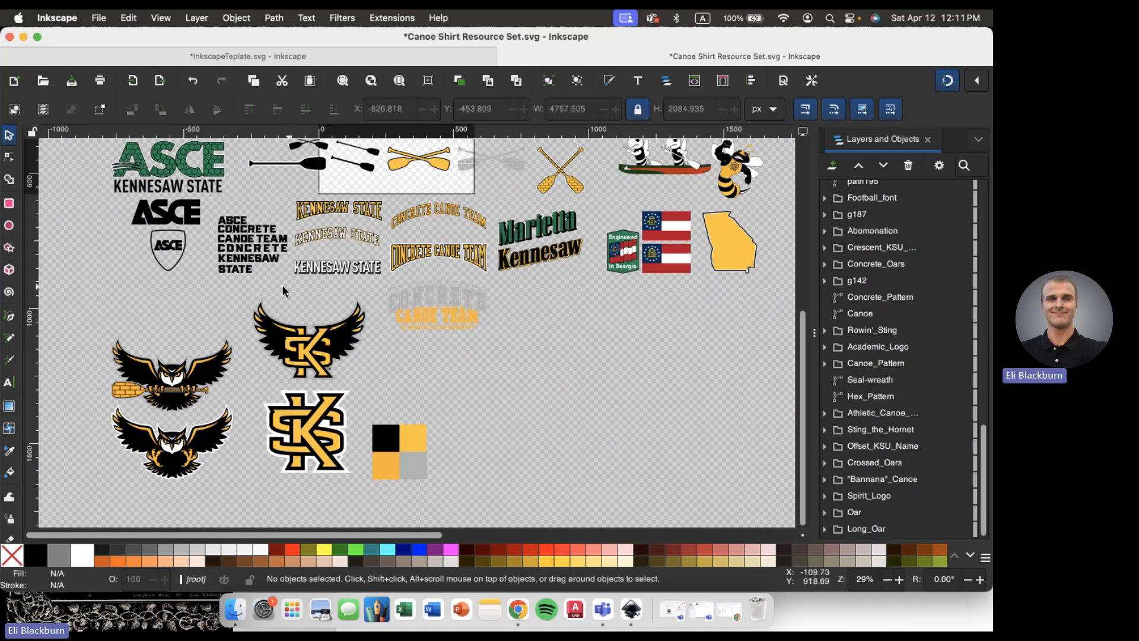
- Copy the winged KS Spirit_Logo into InkscapeTeplate.svg and centre it over the atom emblem at about X 3.29, Y 2.66 in
left_click_drag(244, 284, 376, 384)
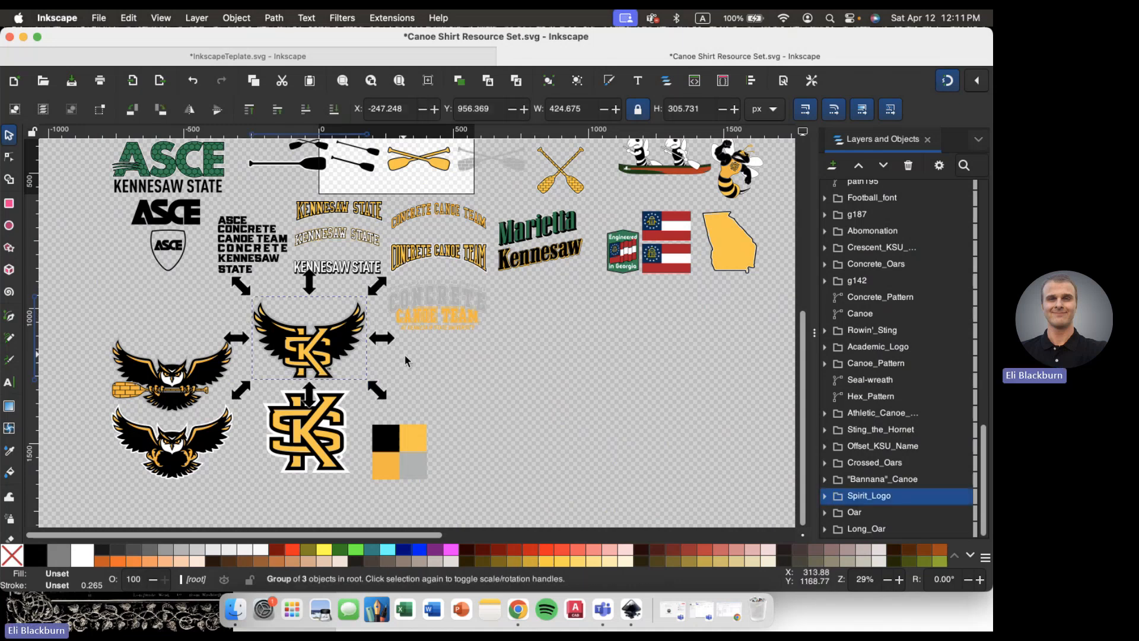
left_click(137, 57)
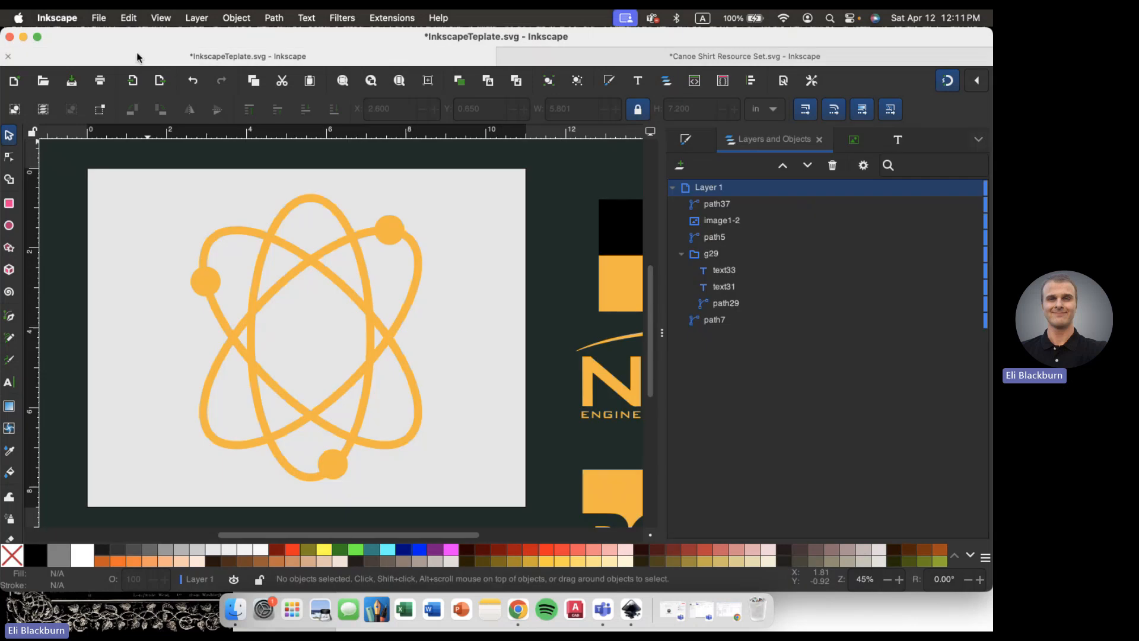
key("ctrl+v")
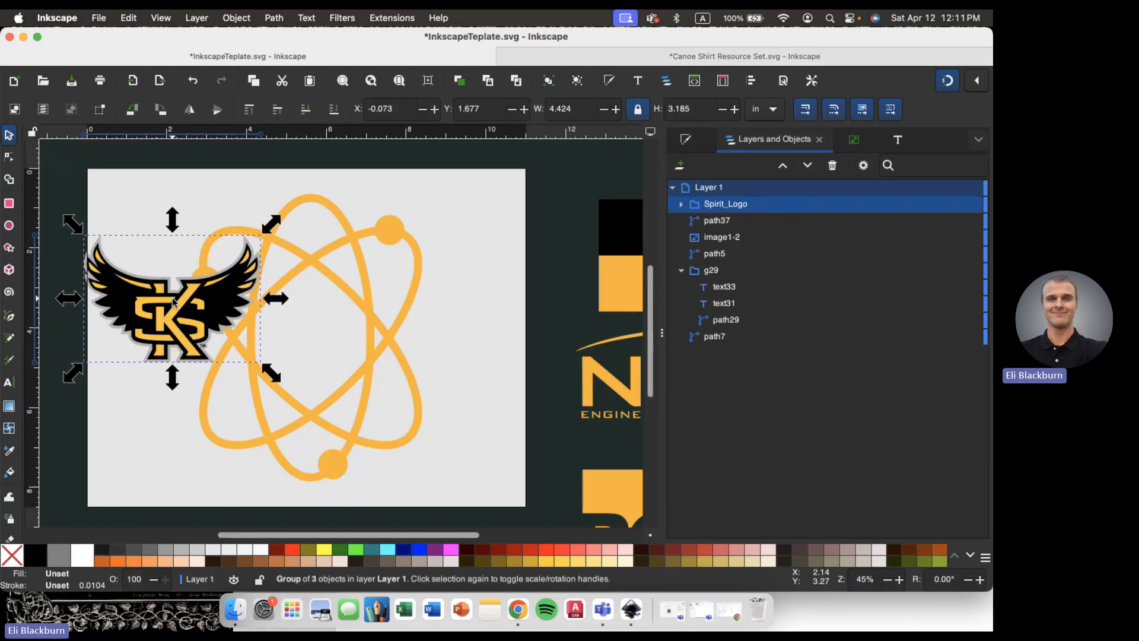
left_click_drag(176, 305, 325, 345)
left_click(150, 356)
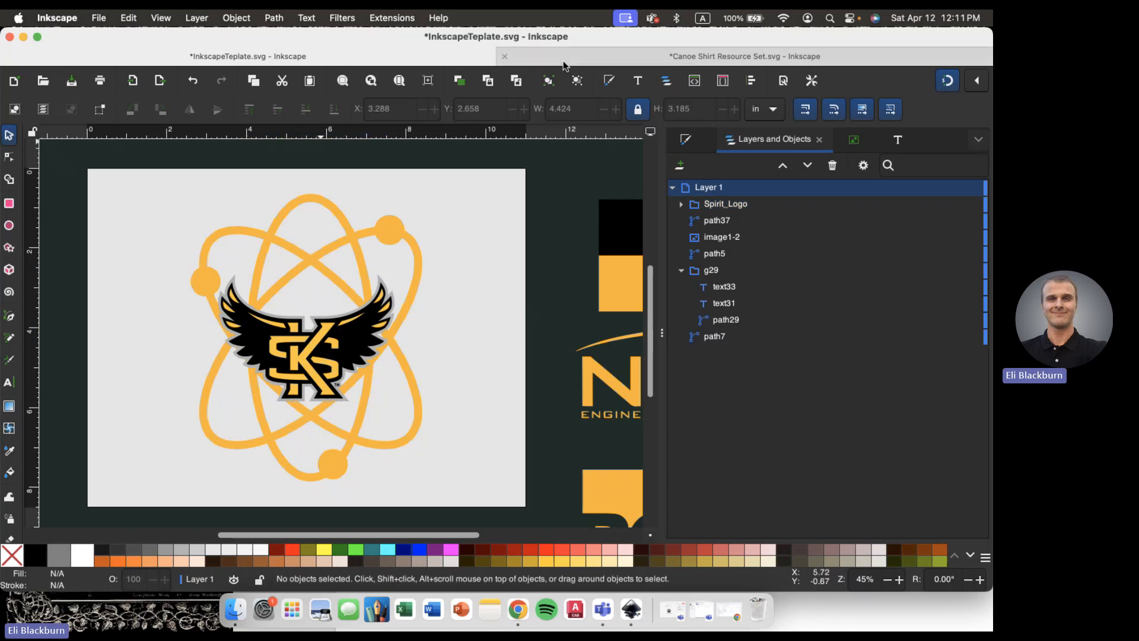
- Return to Canoe Shirt Resource Set.svg, clear the selection and look over the Southern Polytechnic logos, seals, canoes and mascots
left_click(745, 55)
left_click(478, 393)
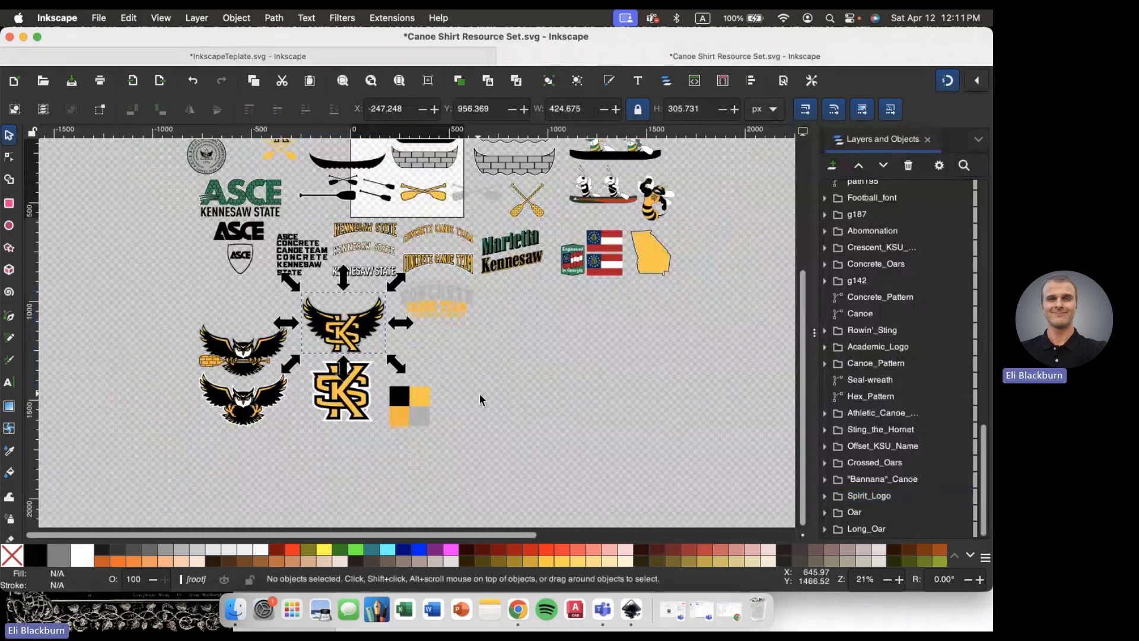
scroll(415, 297, "up", 3)
scroll(415, 296, "right", 2)
scroll(404, 276, "right", 15)
scroll(404, 276, "up", 3)
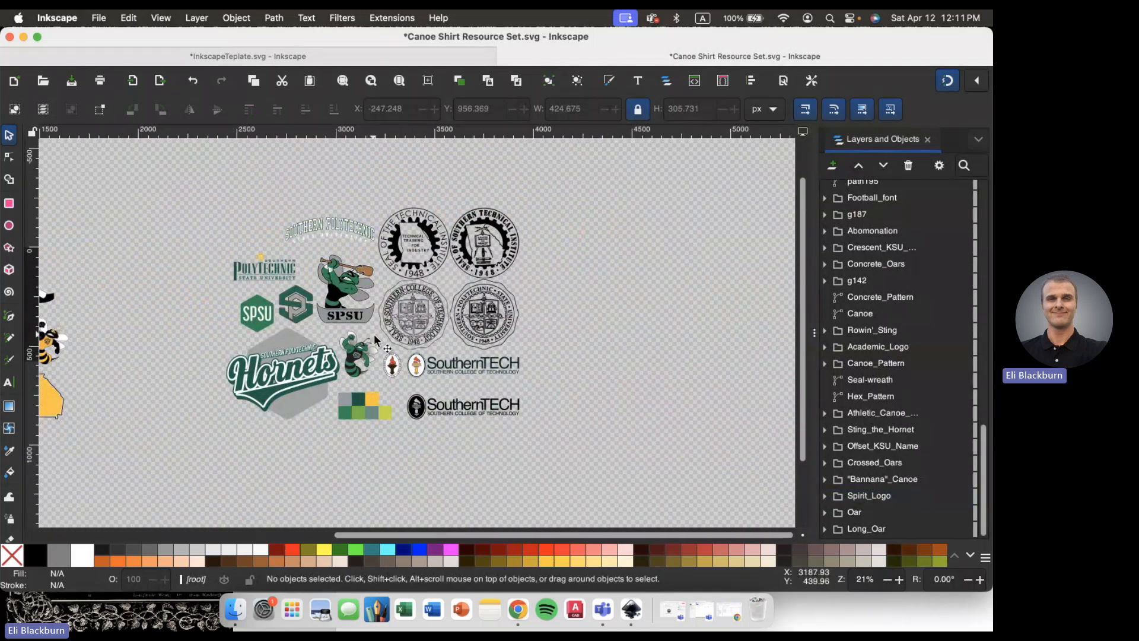
scroll(374, 339, "down", 6)
scroll(374, 338, "left", 13)
scroll(374, 339, "up", 8)
scroll(374, 339, "right", 8)
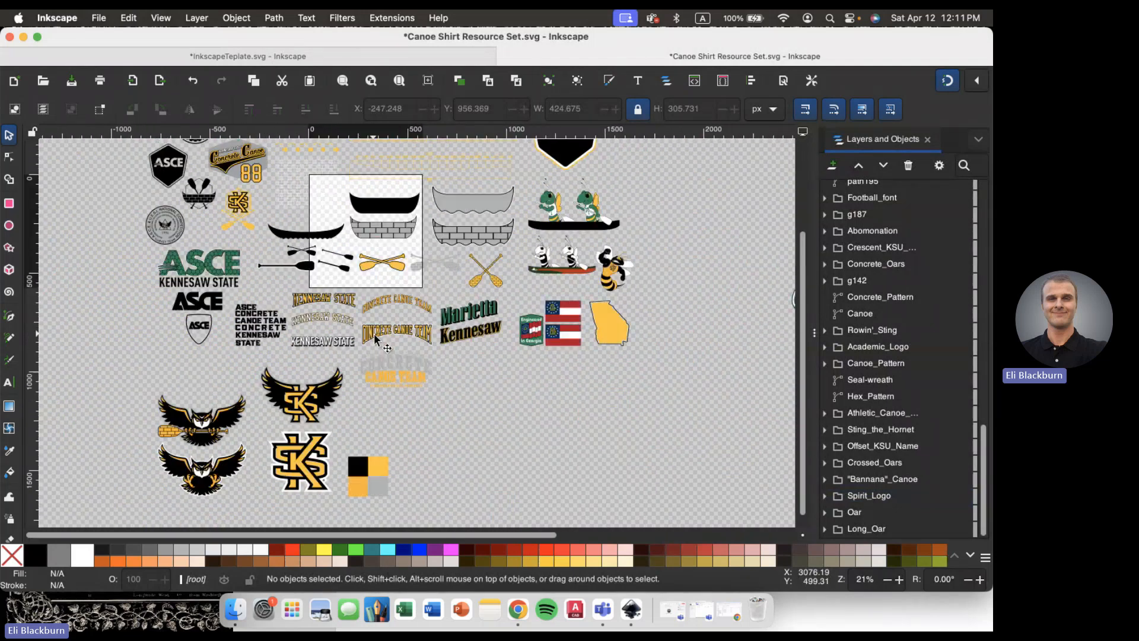
scroll(373, 339, "up", 1)
scroll(373, 339, "left", 6)
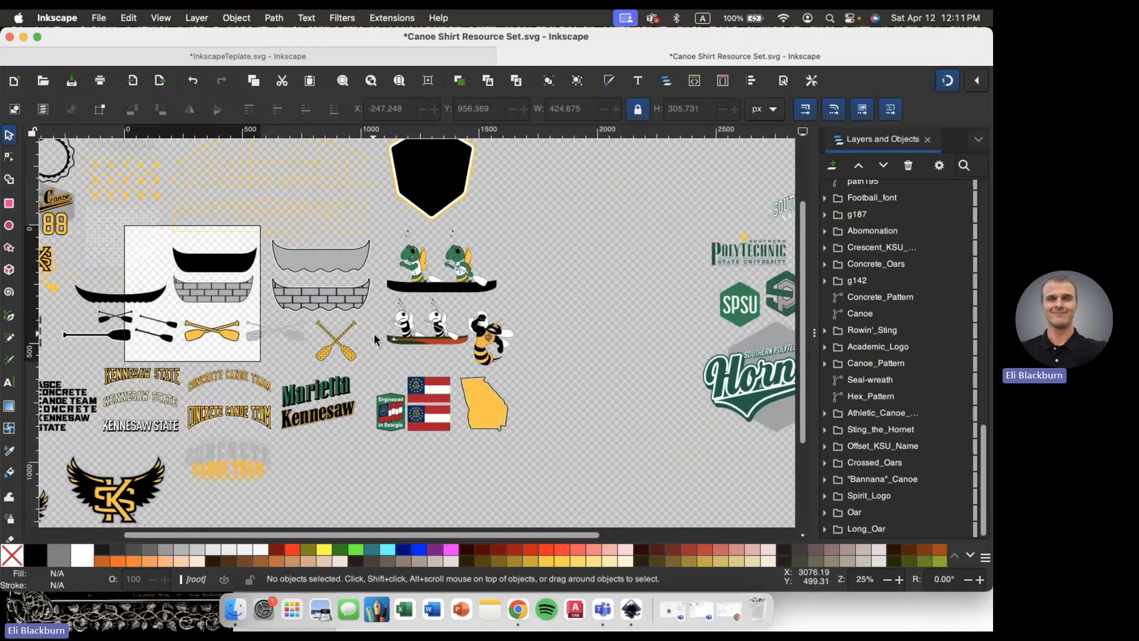
scroll(373, 339, "up", 2)
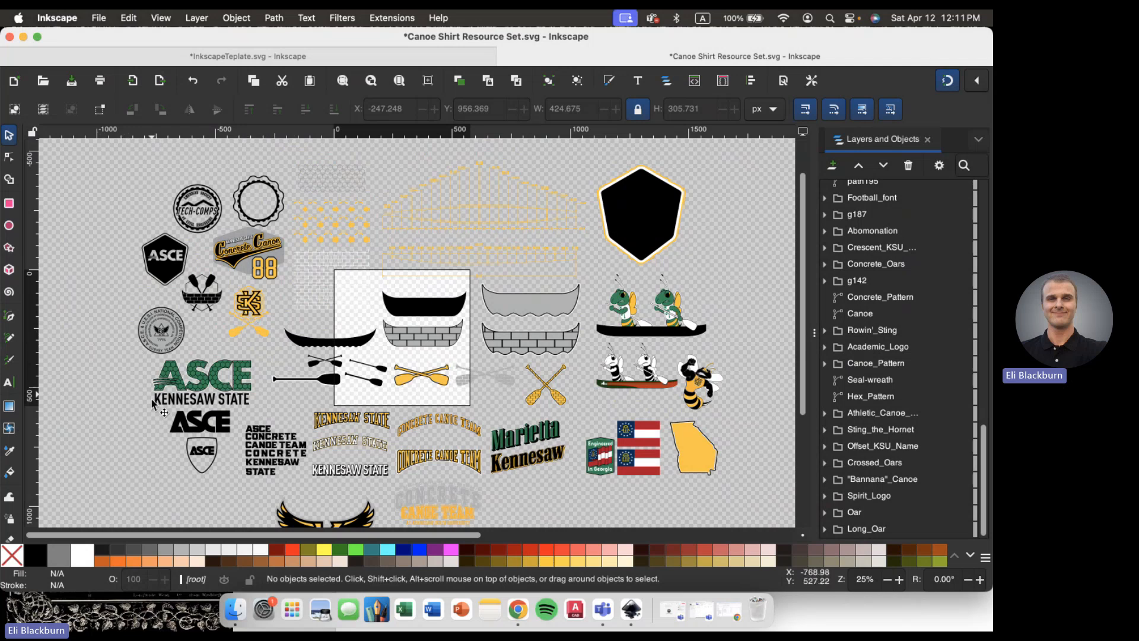
scroll(492, 335, "right", 3)
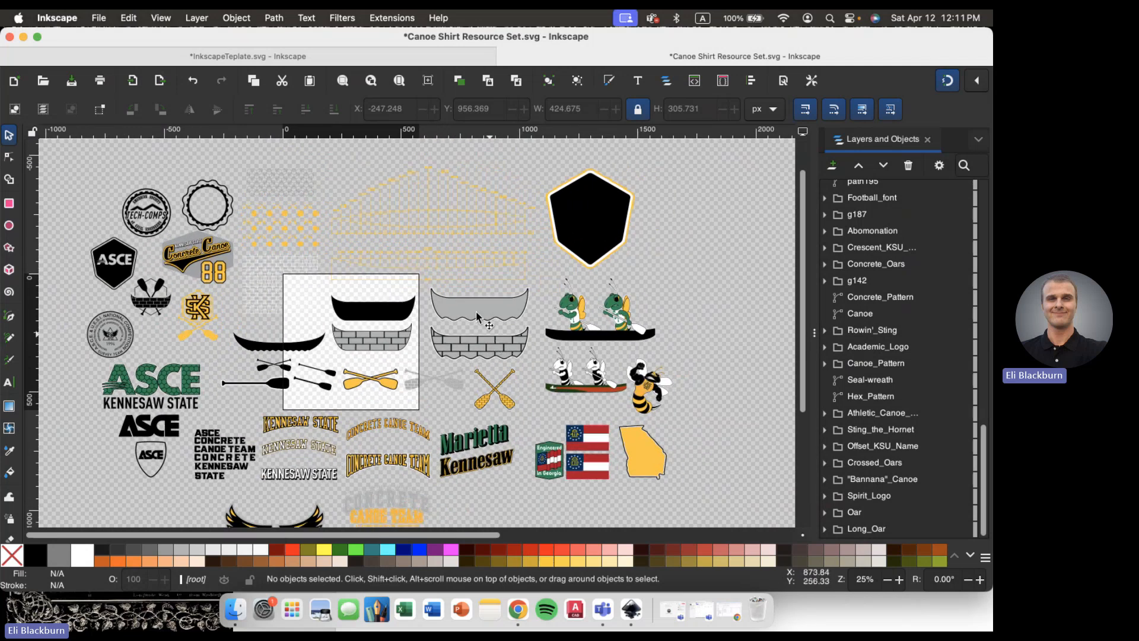
- Examine the orange dimensioned canoe drawing and the brick, canoe and hexagon patterns above the page up close
scroll(440, 244, "up", 3)
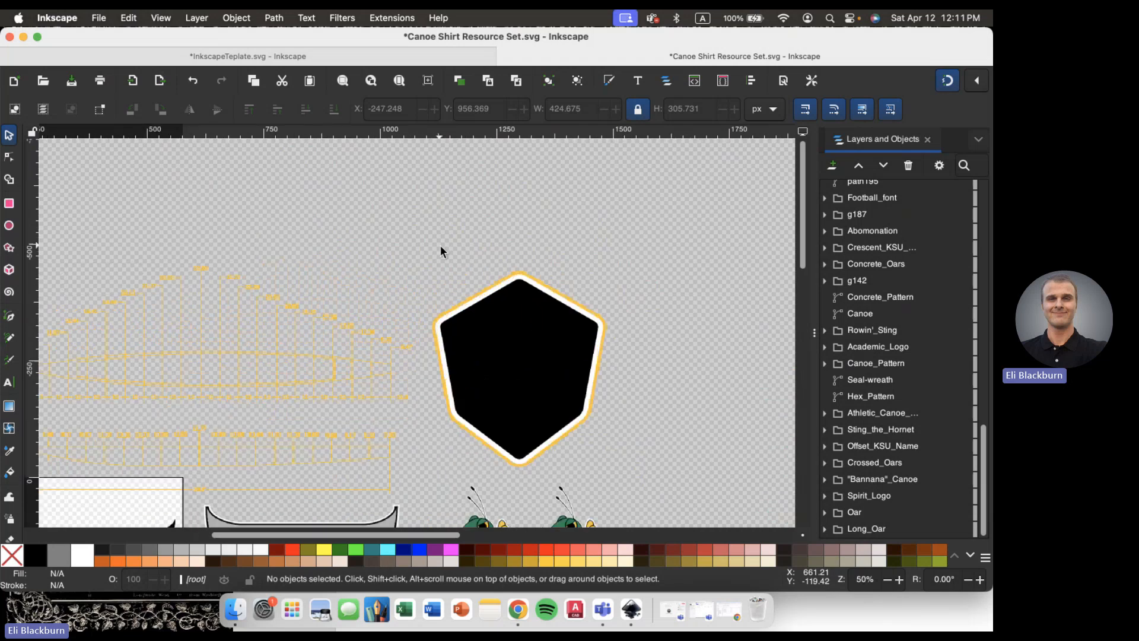
scroll(440, 244, "up", 1)
scroll(440, 245, "left", 5)
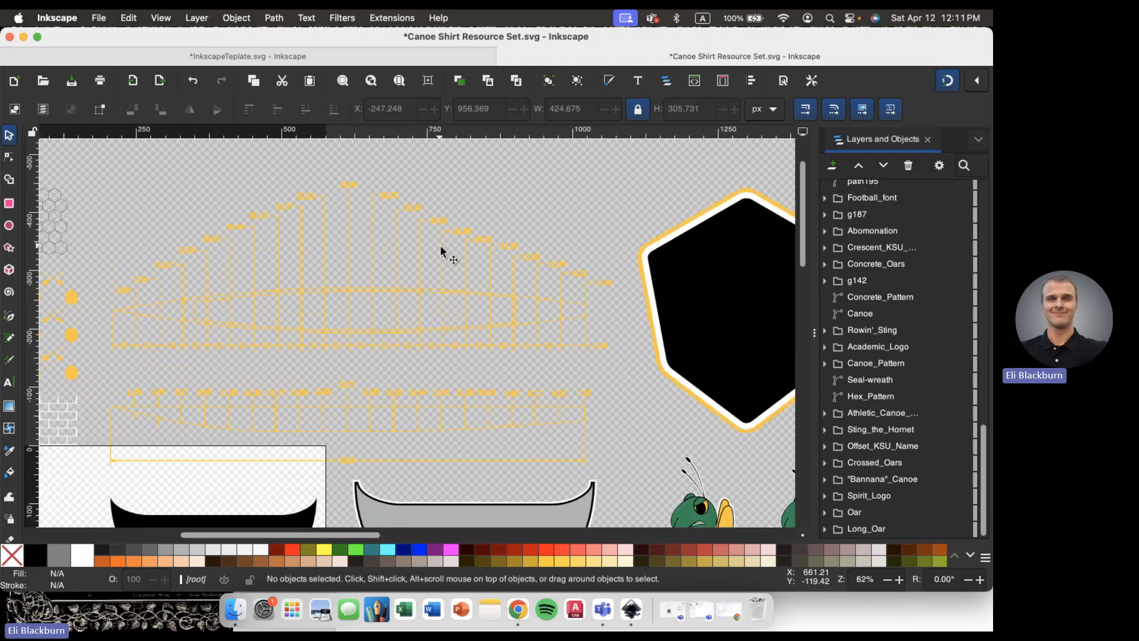
scroll(441, 246, "down", 1)
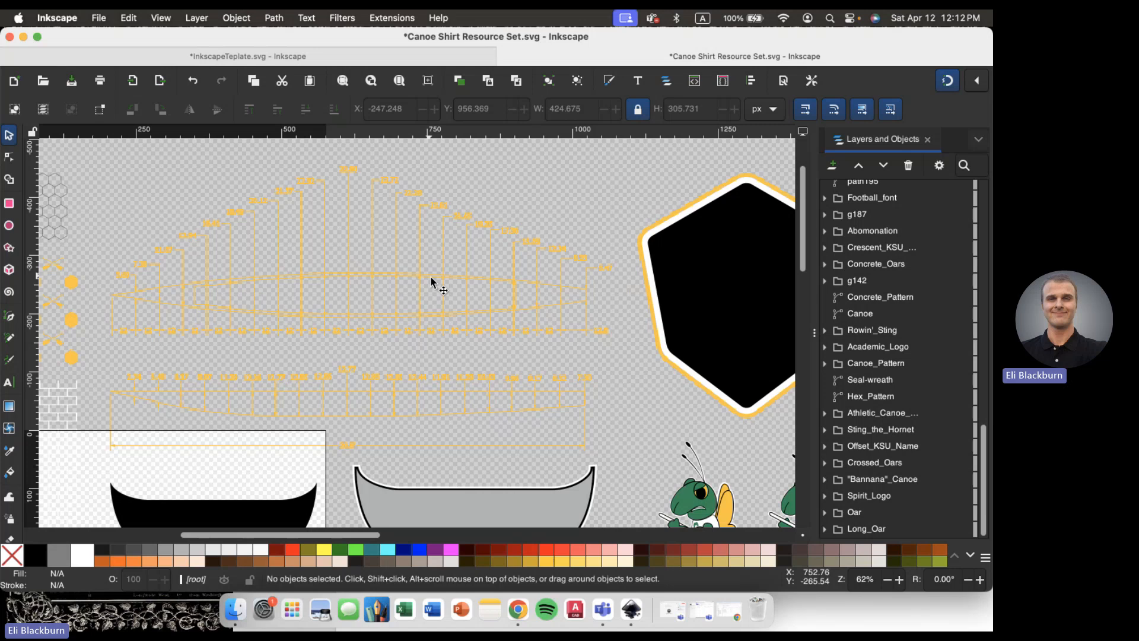
scroll(431, 277, "down", 1)
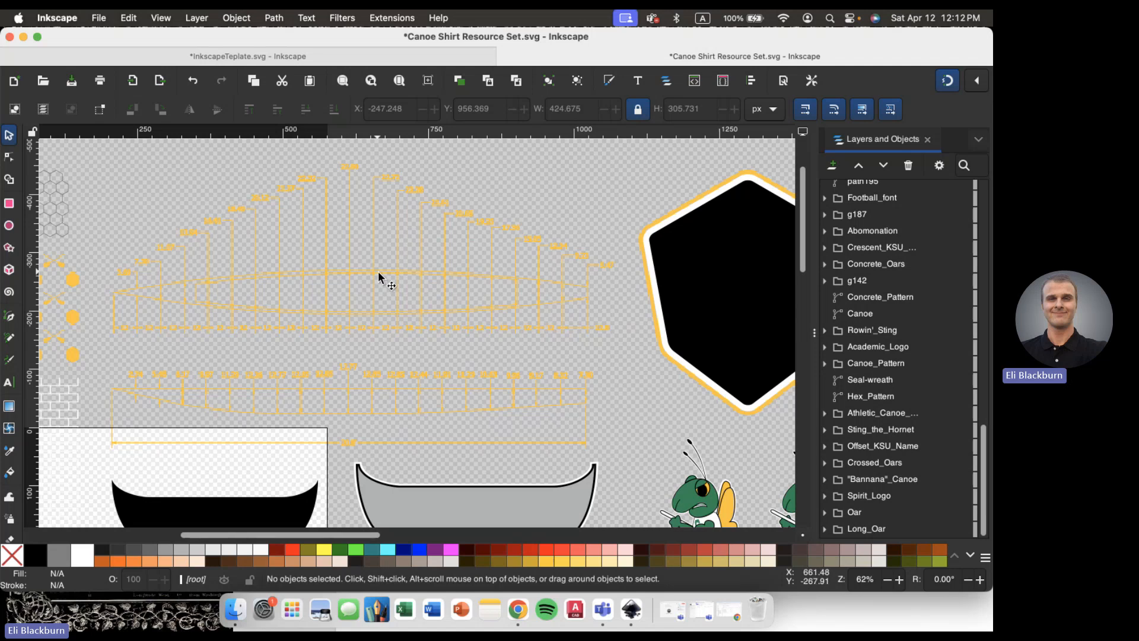
scroll(259, 291, "down", 5)
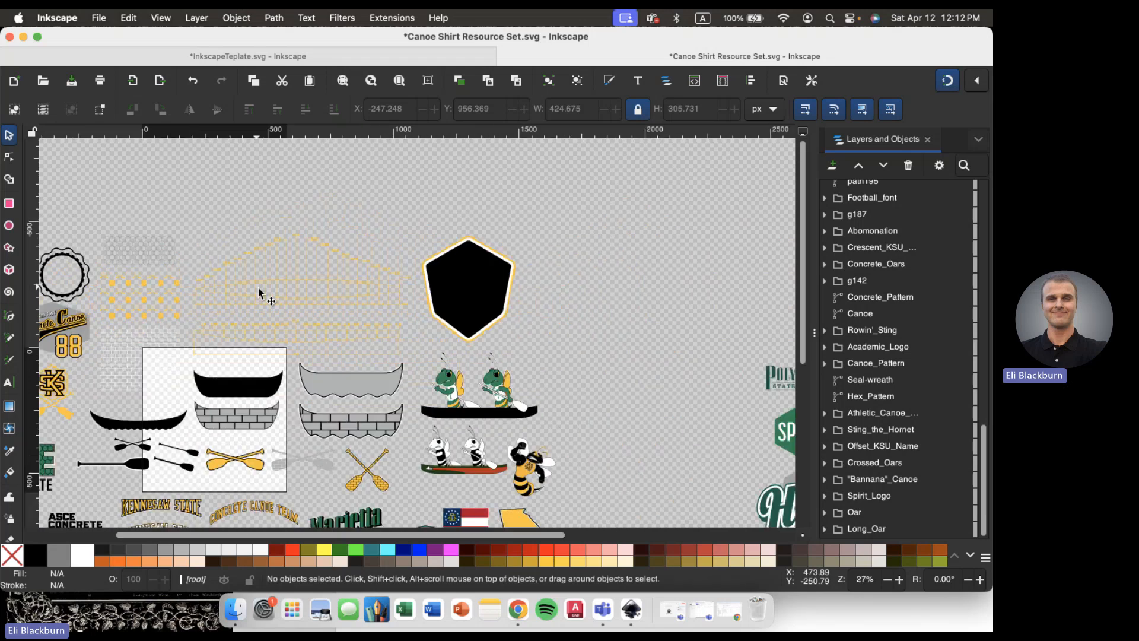
scroll(259, 291, "up", 4)
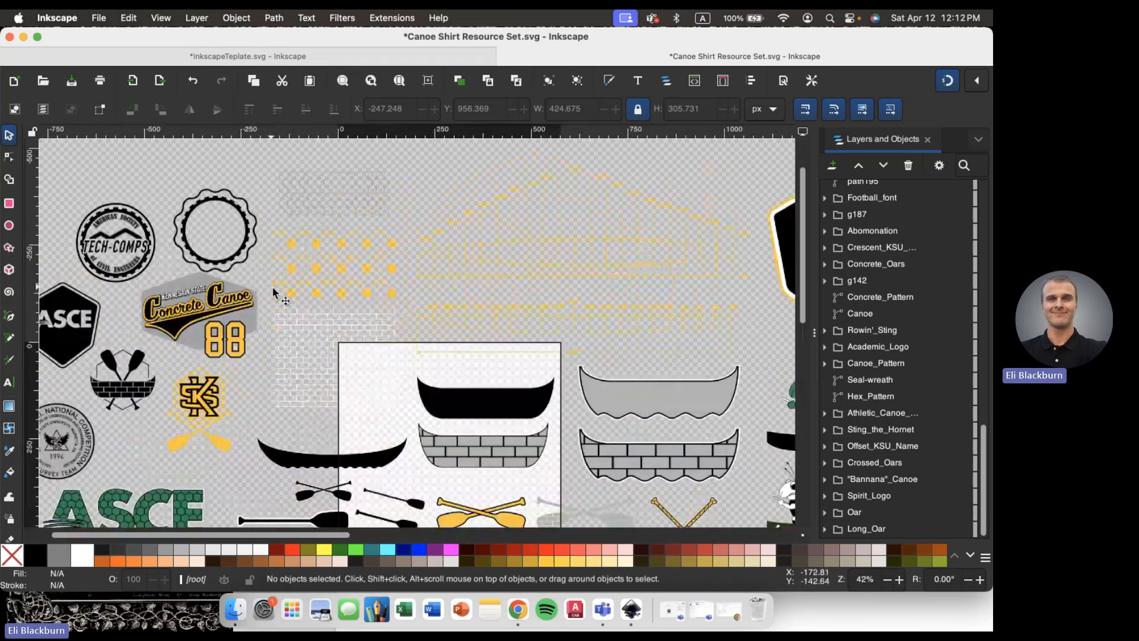
scroll(274, 292, "up", 3)
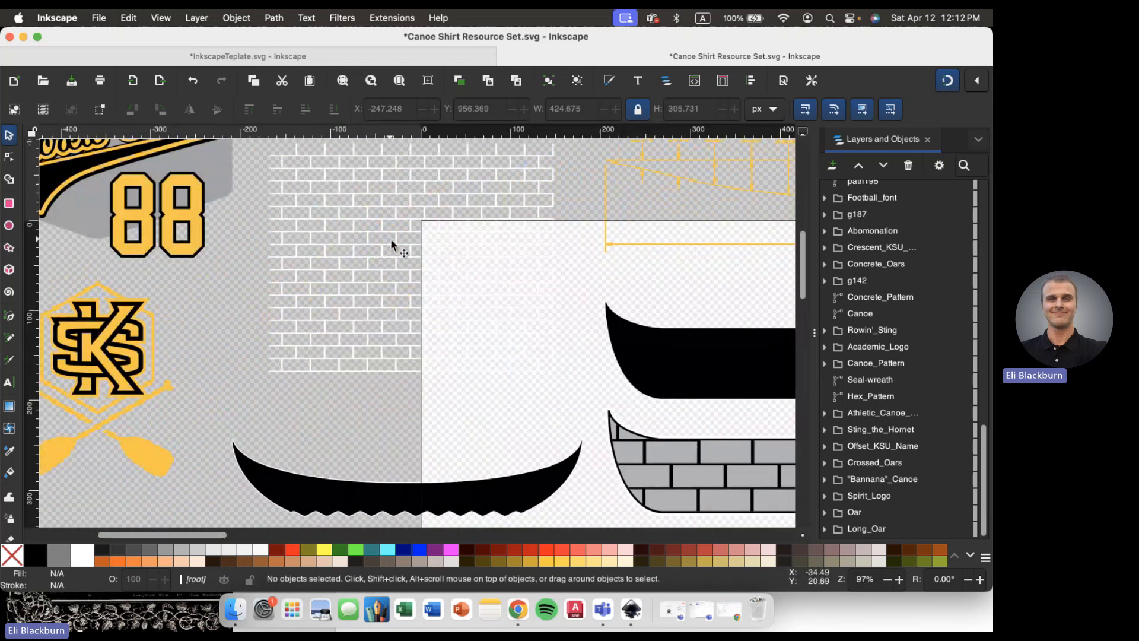
scroll(391, 240, "up", 5)
scroll(391, 241, "right", 3)
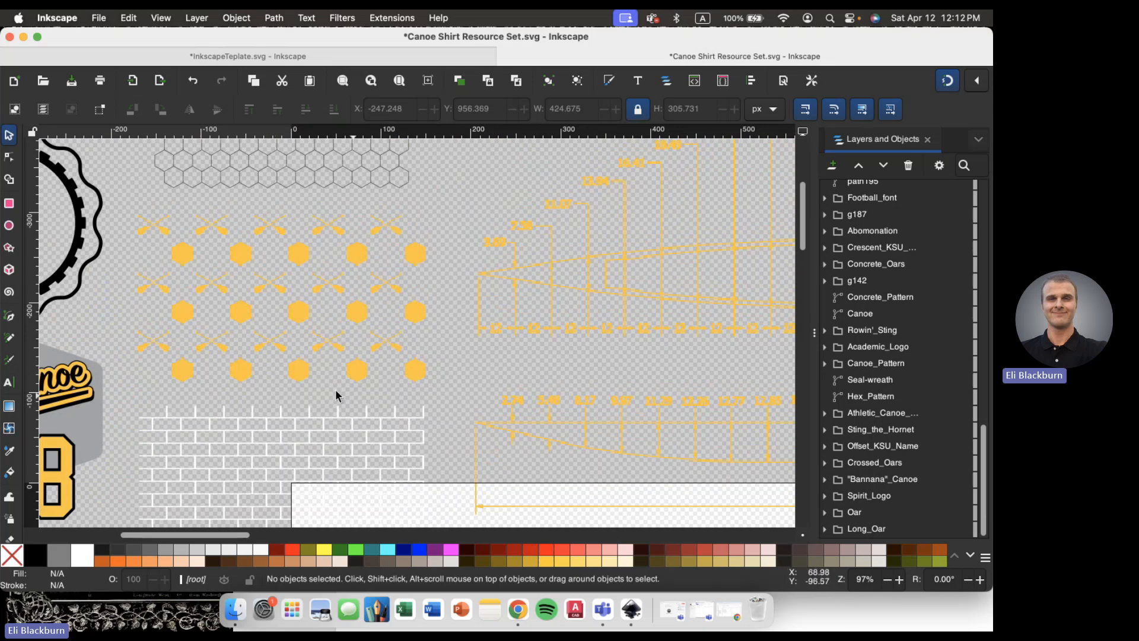
scroll(414, 314, "down", 5)
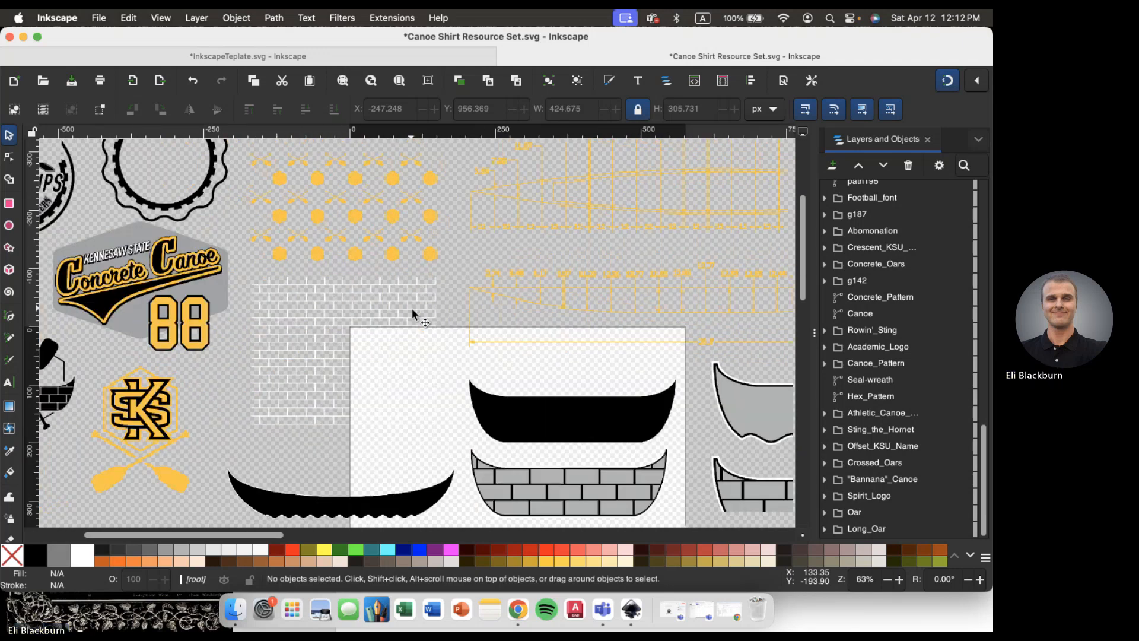
scroll(413, 314, "down", 1)
scroll(409, 315, "up", 10)
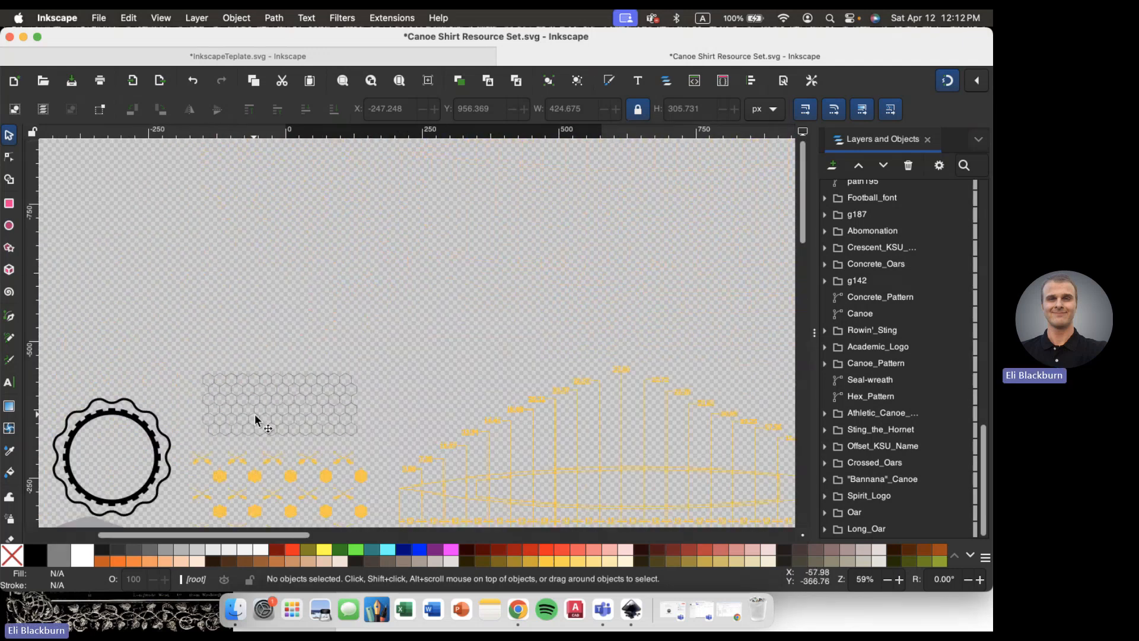
- Look over the canoe, oar, ASCE and Kennesaw State artwork in Canoe Shirt Resource Set.svg
scroll(244, 420, "down", 5)
scroll(243, 419, "down", 5)
scroll(243, 419, "right", 2)
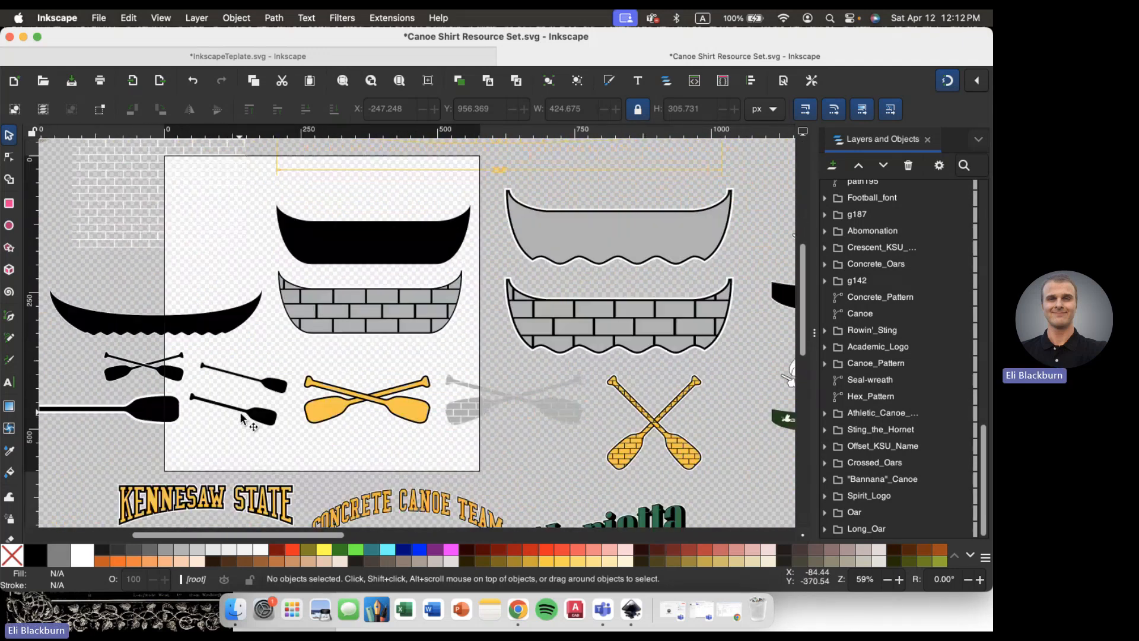
scroll(241, 418, "down", 4)
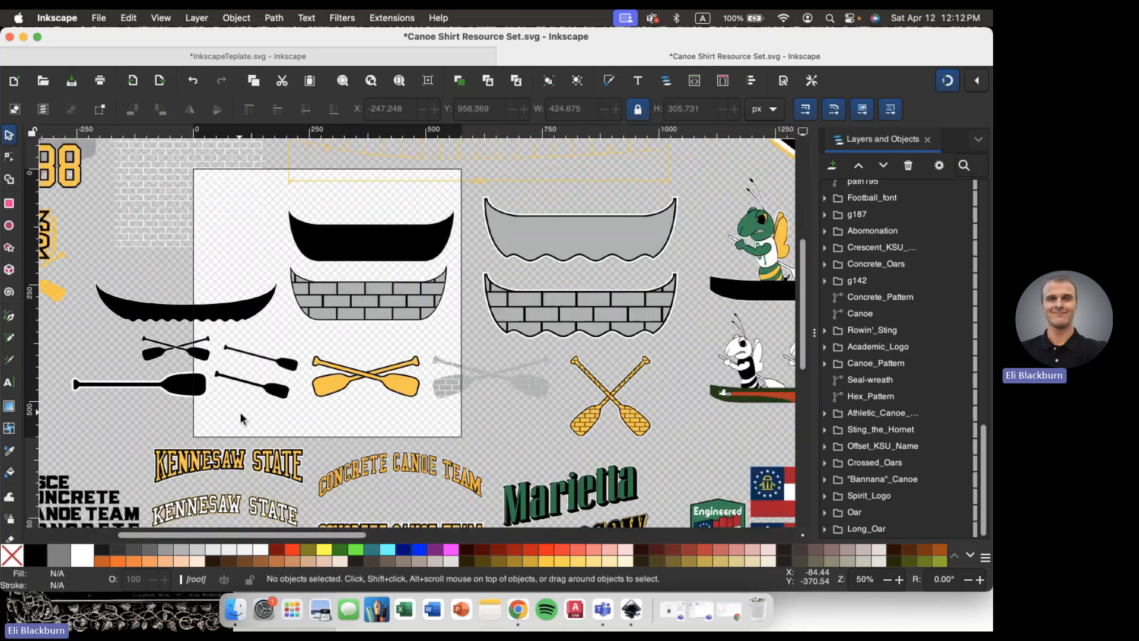
scroll(239, 411, "down", 3)
scroll(240, 411, "left", 3)
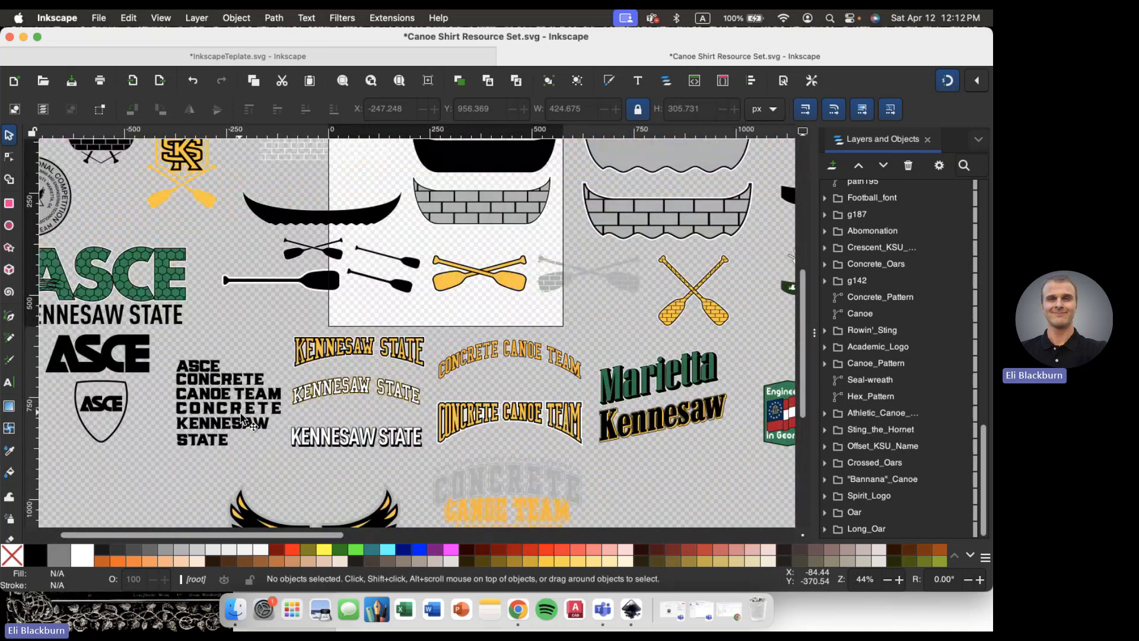
scroll(242, 419, "down", 1)
scroll(243, 419, "right", 1)
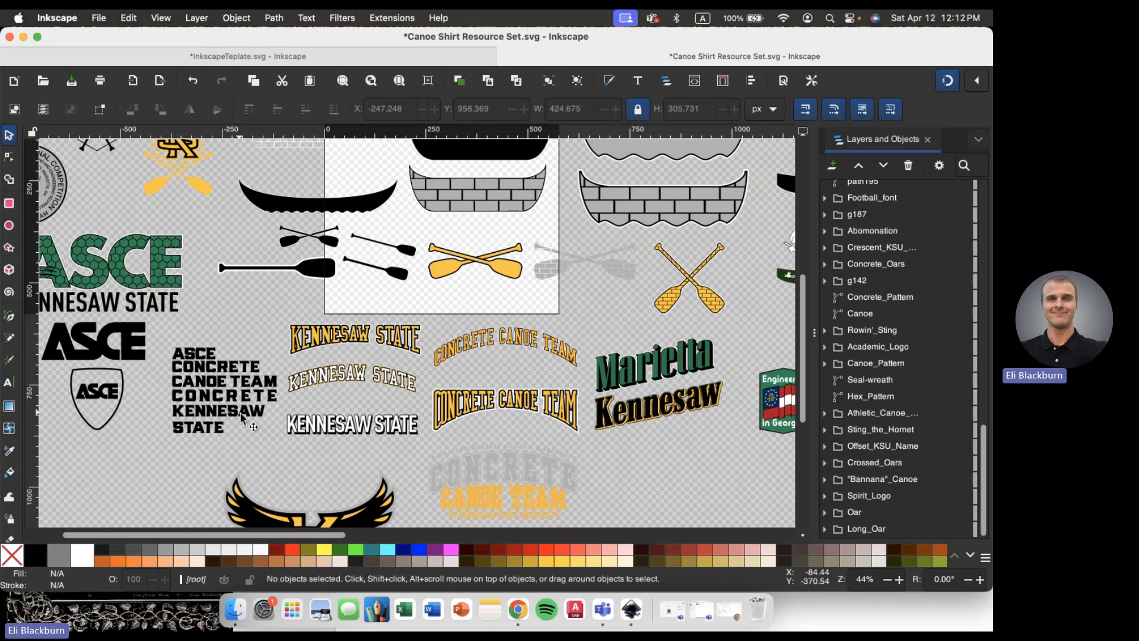
- Close Canoe Shirt Resource Set.svg without saving its changes
left_click(504, 57)
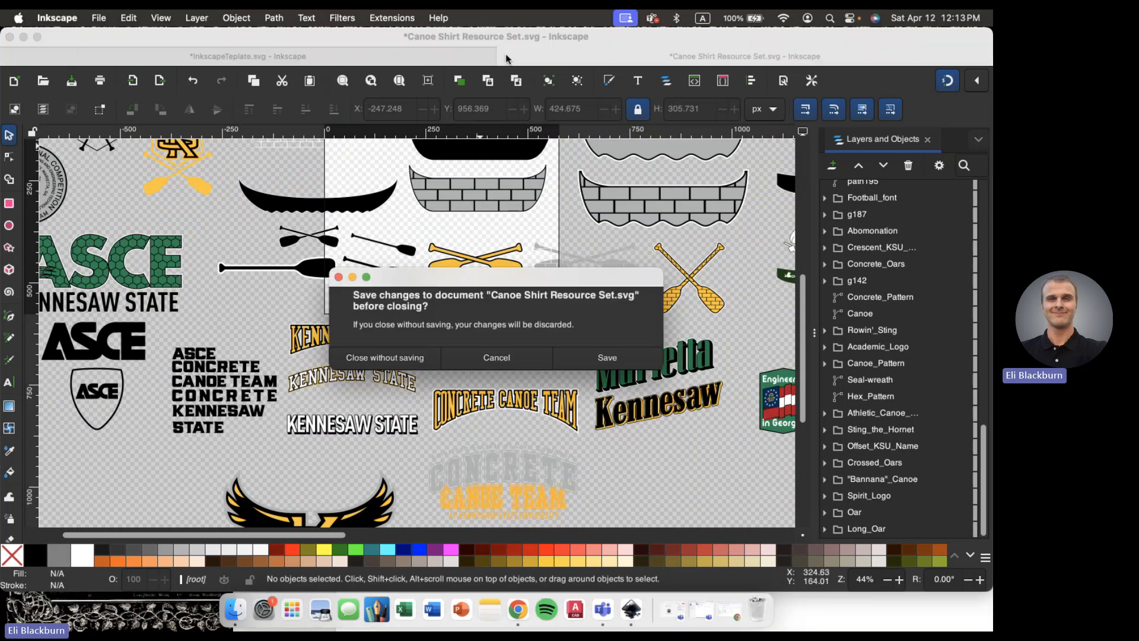
left_click(359, 358)
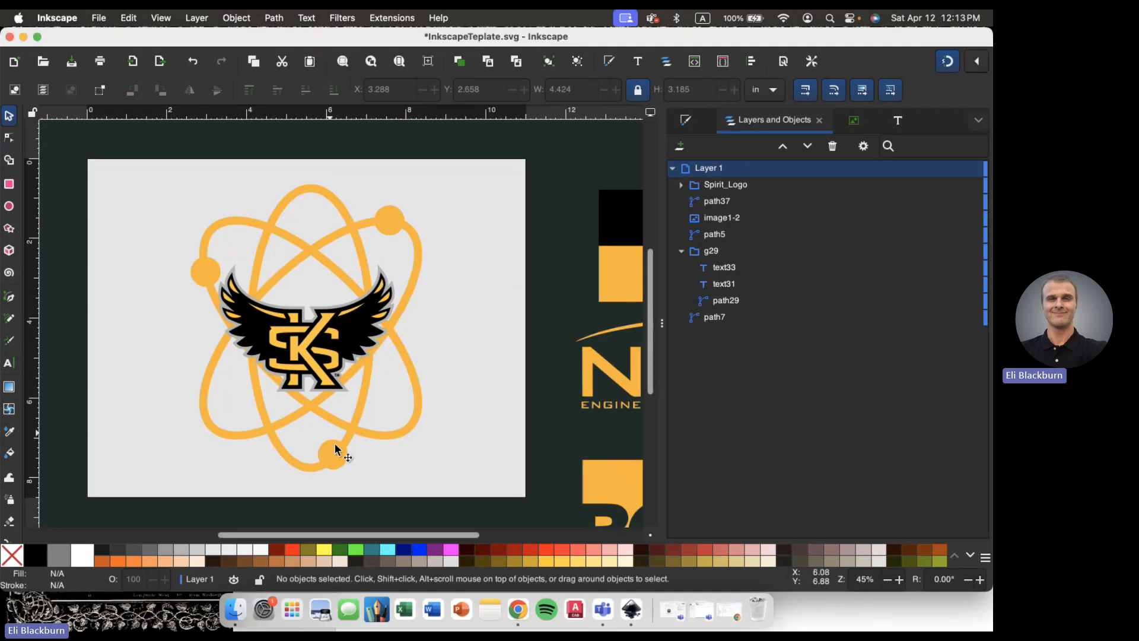
- Scale the winged KS logo proportionally down to about 2.55 in wide and move it into the middle of the atom
scroll(531, 343, "left", 3)
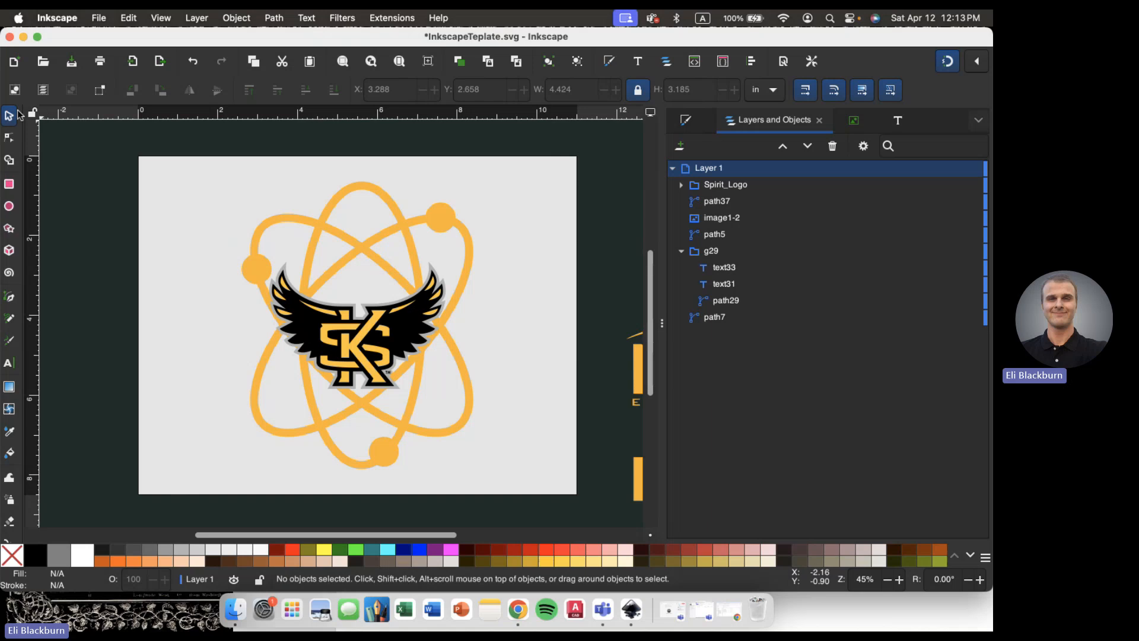
scroll(162, 274, "up", 2)
scroll(397, 354, "right", 4)
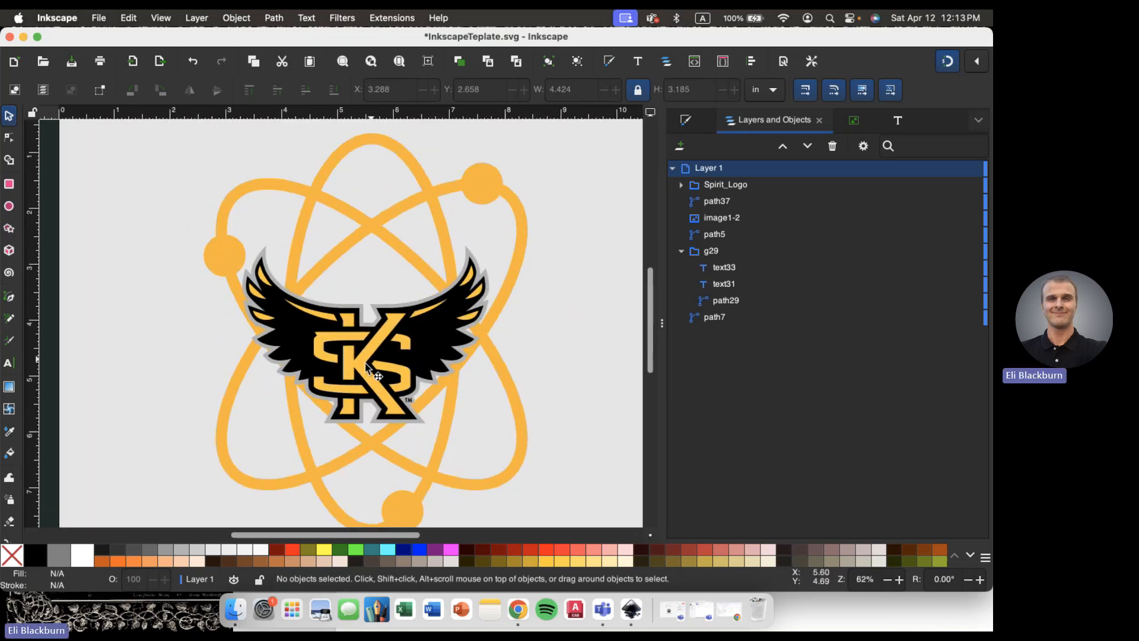
left_click(346, 350)
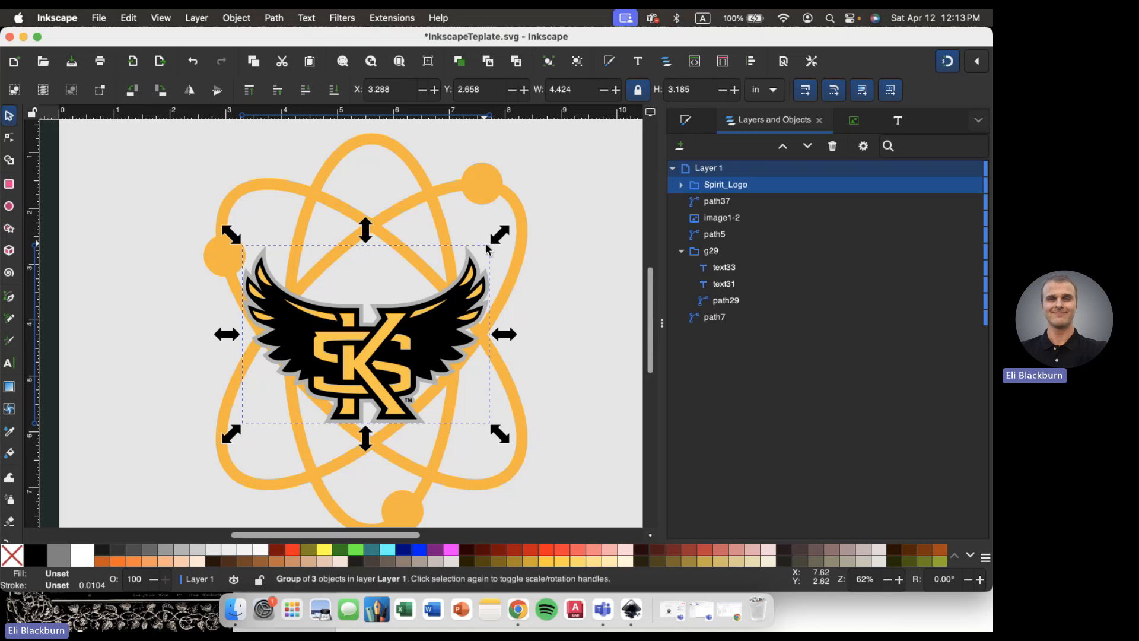
left_click_drag(497, 236, 386, 294)
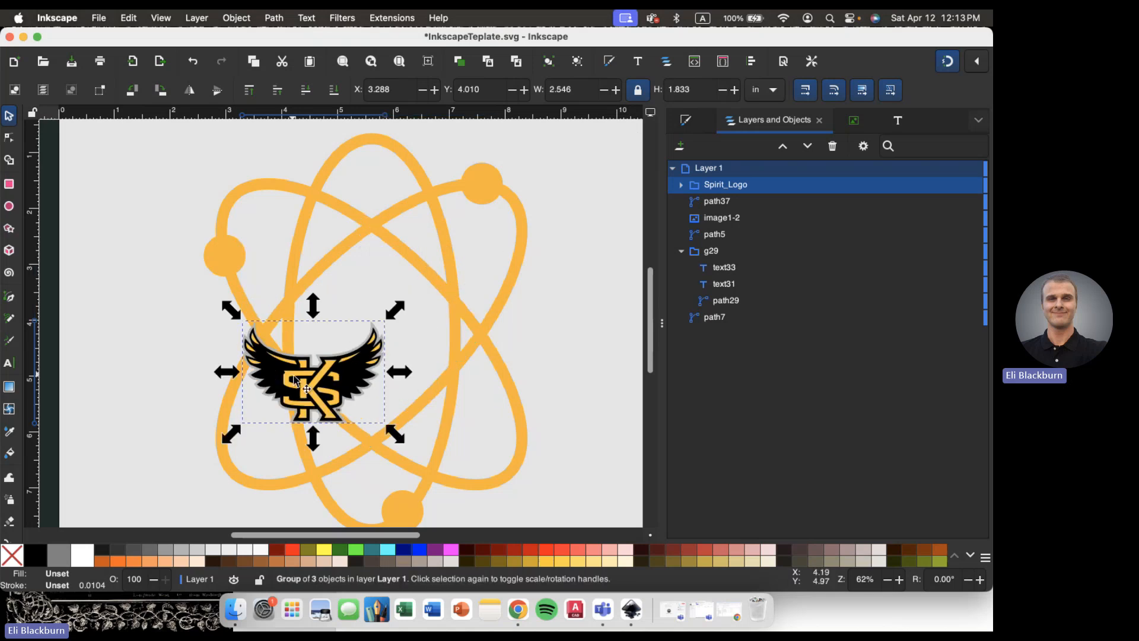
left_click_drag(295, 389, 367, 354)
scroll(364, 348, "right", 1)
scroll(364, 348, "down", 1)
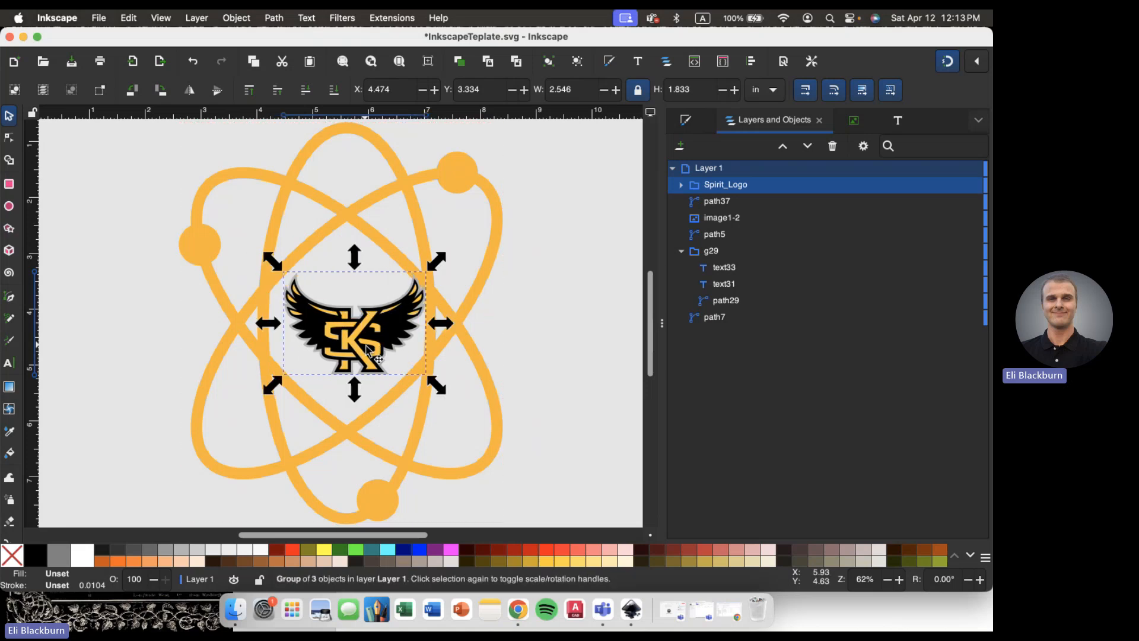
- Reposition the yellow atom path slightly so that its orbits are centred around the winged logo
left_click(414, 223)
left_click_drag(415, 221, 393, 218)
key("5")
left_click(411, 252)
left_click(402, 235)
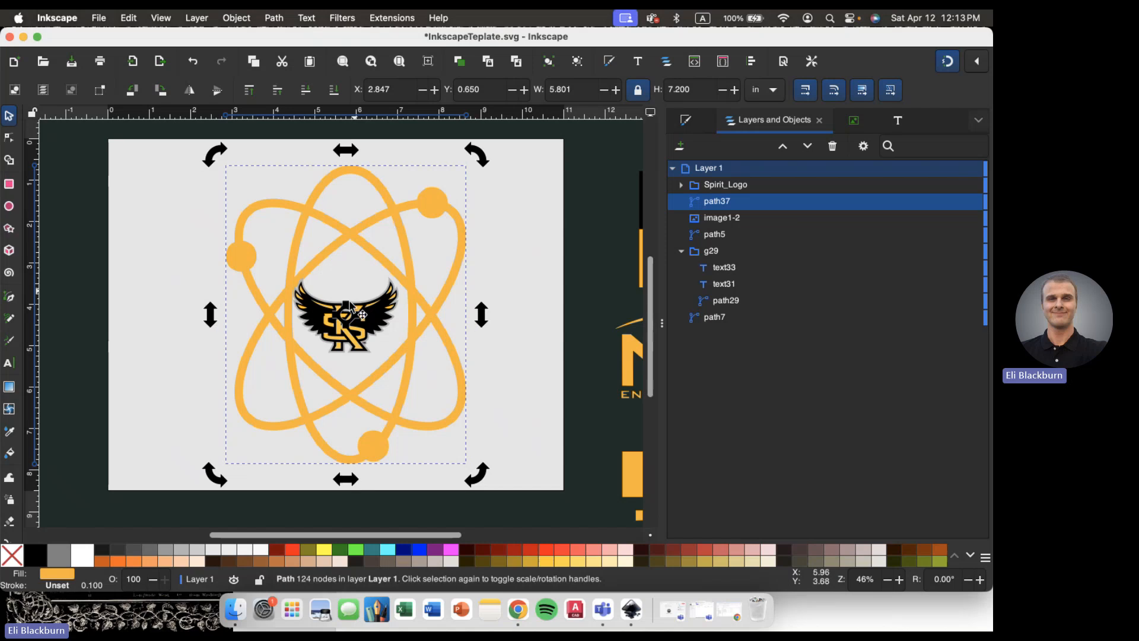
left_click(380, 308)
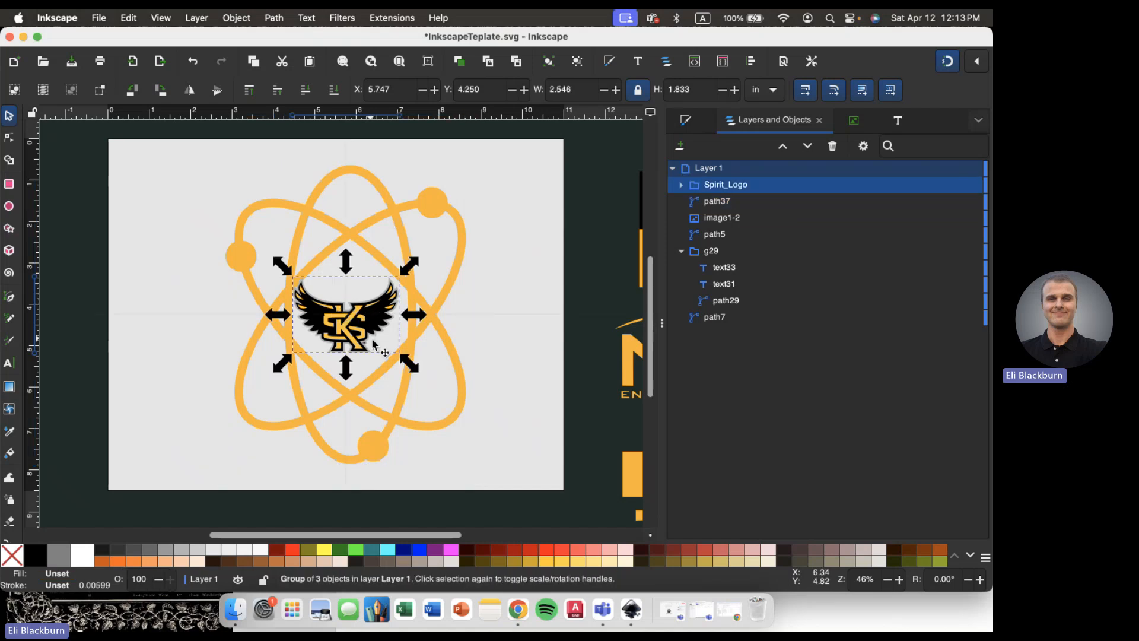
left_click(399, 219)
left_click_drag(396, 219, 389, 221)
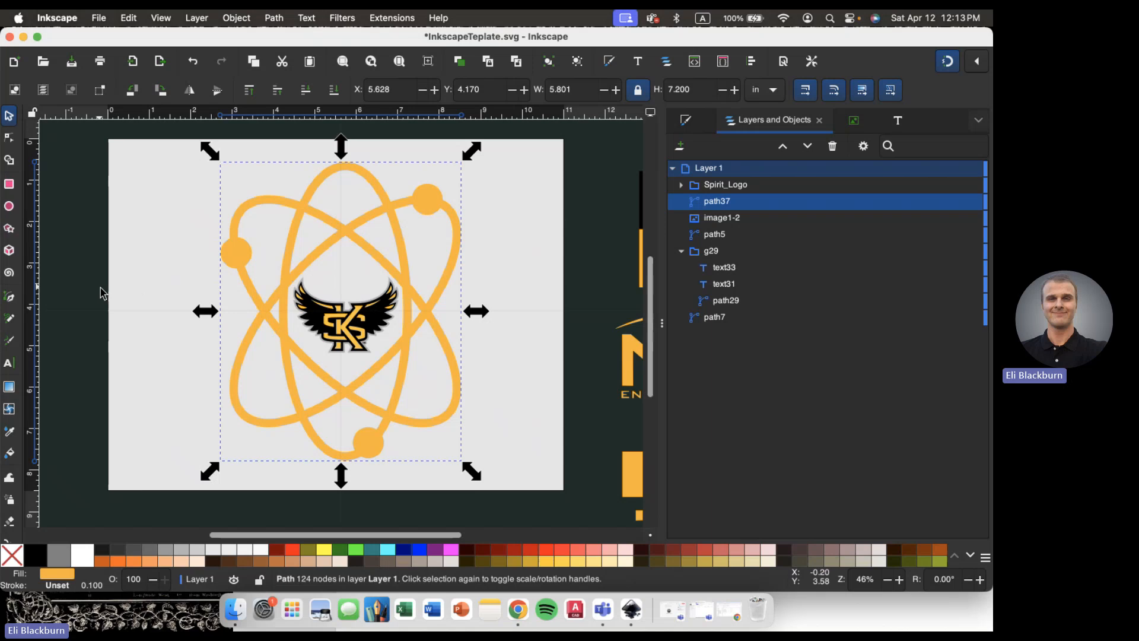
left_click(137, 293)
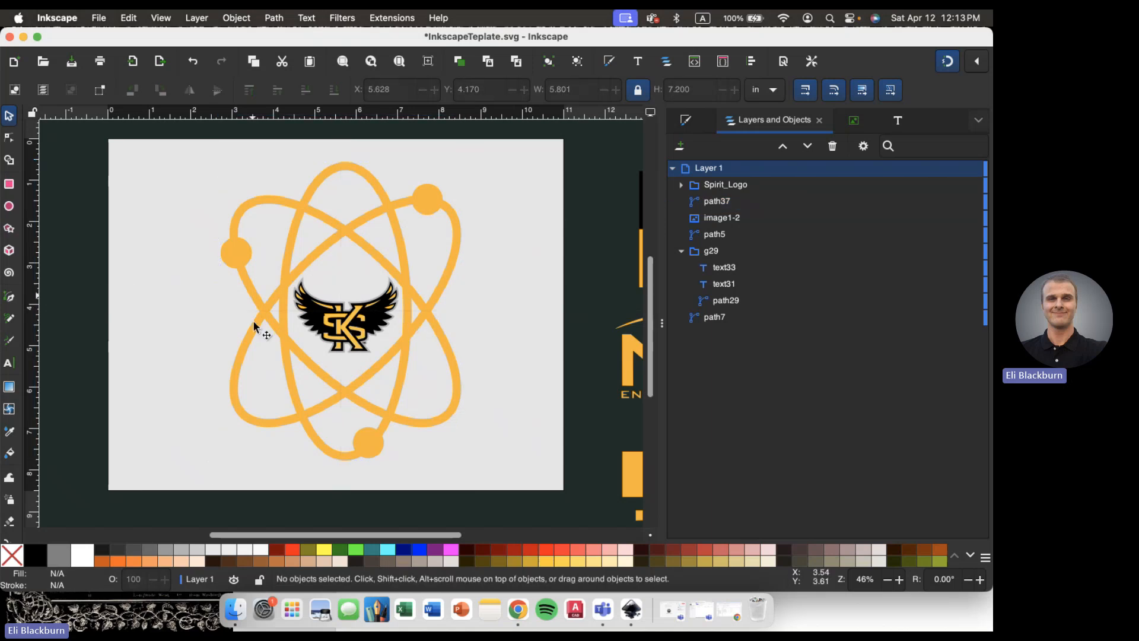
- Shift the winged logo slightly downward inside the atom and deselect it
scroll(358, 322, "up", 3)
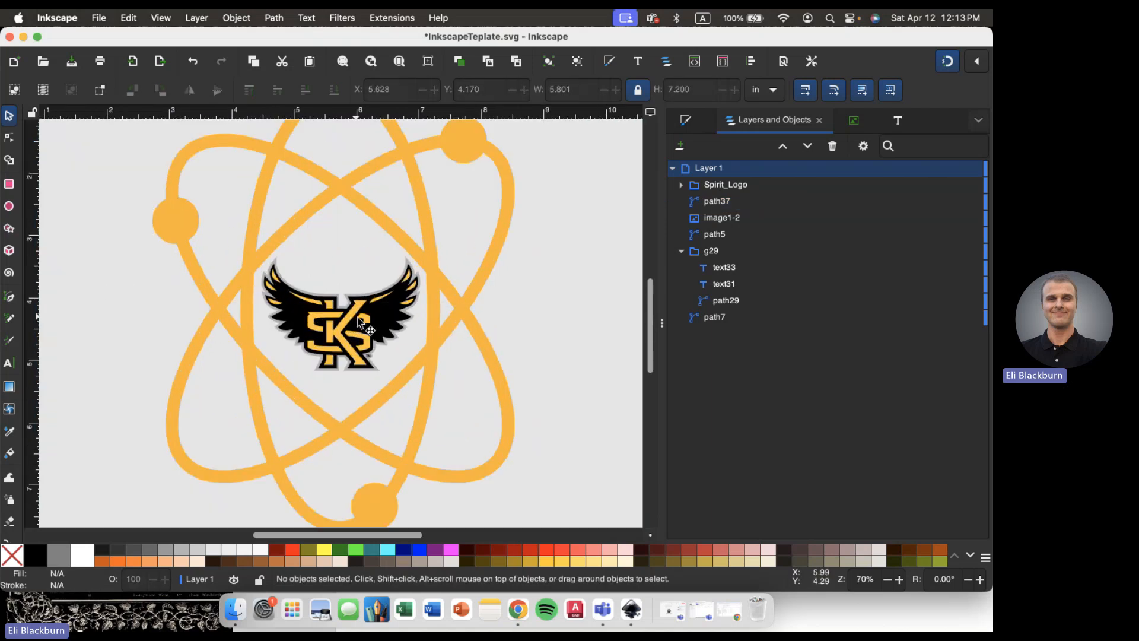
left_click(343, 344)
left_click(147, 296)
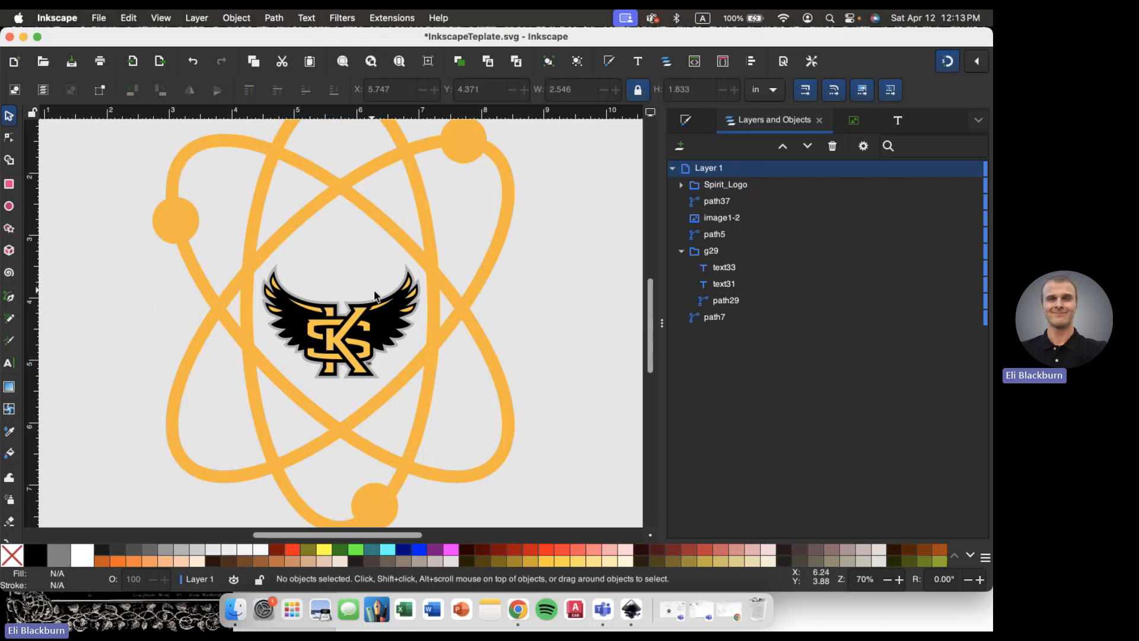
- Delete the black shapes of the winged logo, group g37 inside Spirit_Logo
scroll(344, 408, "down", 2)
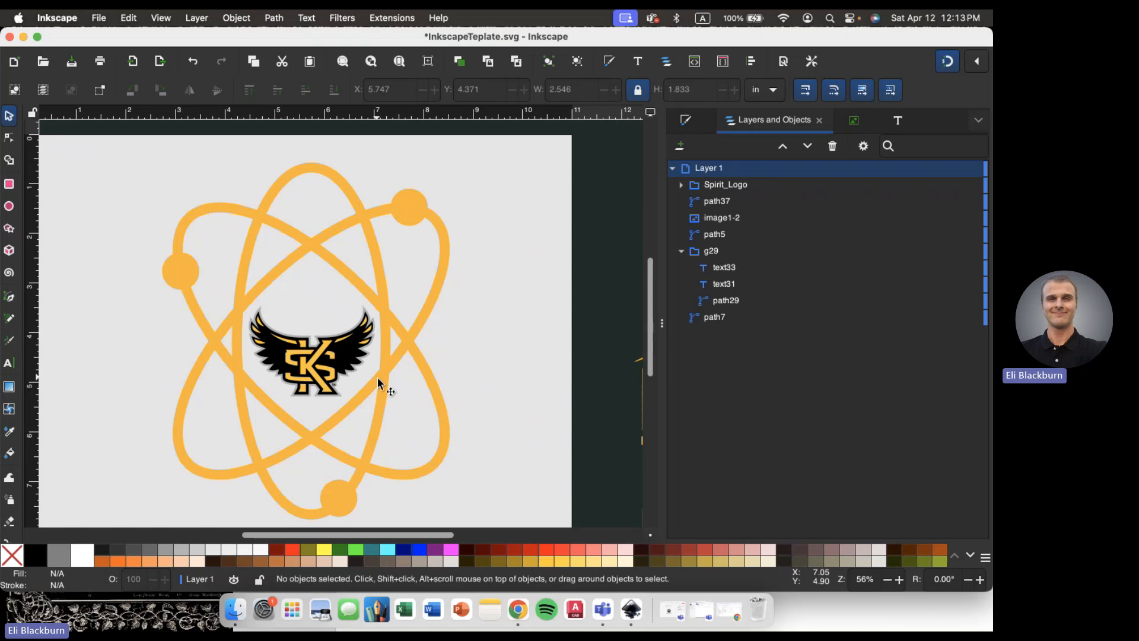
scroll(380, 382, "up", 10)
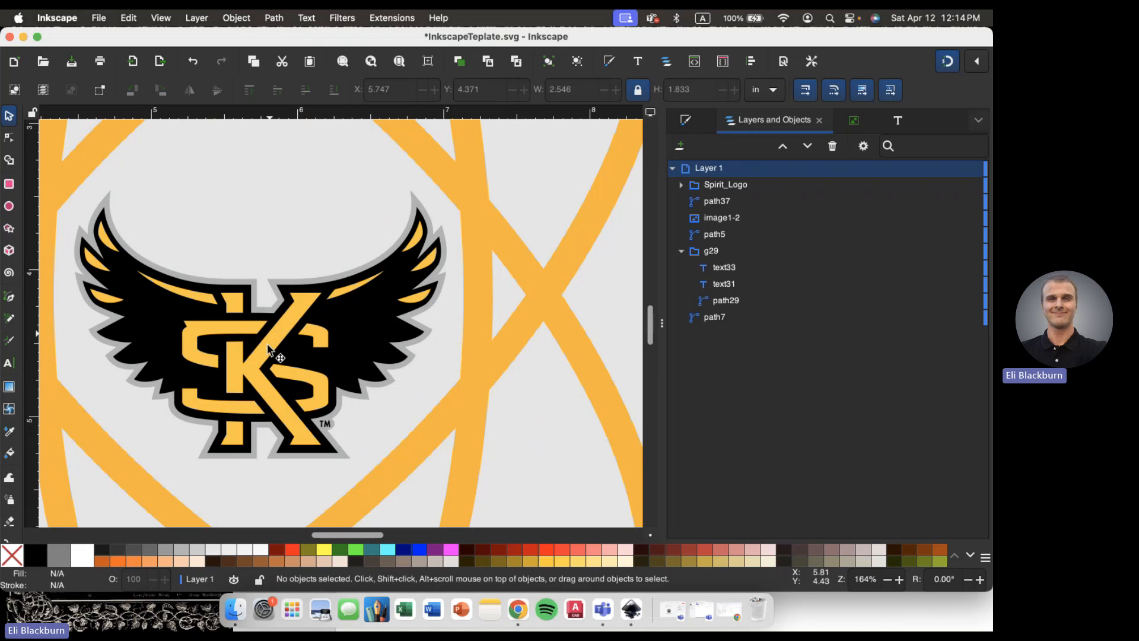
scroll(261, 395, "left", 1)
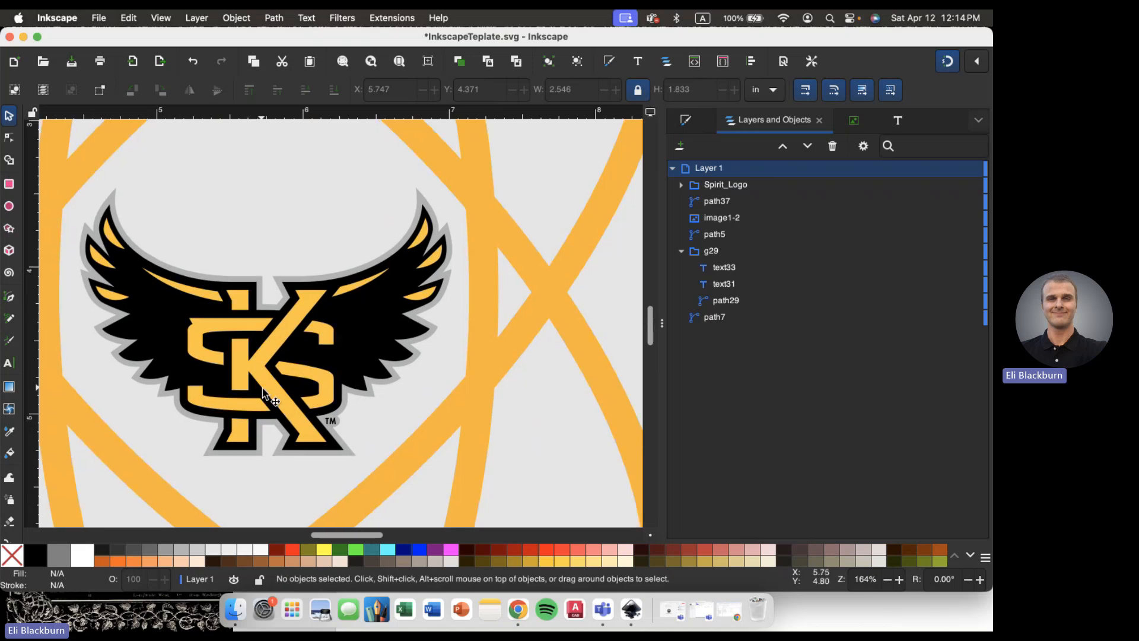
scroll(263, 396, "down", 2)
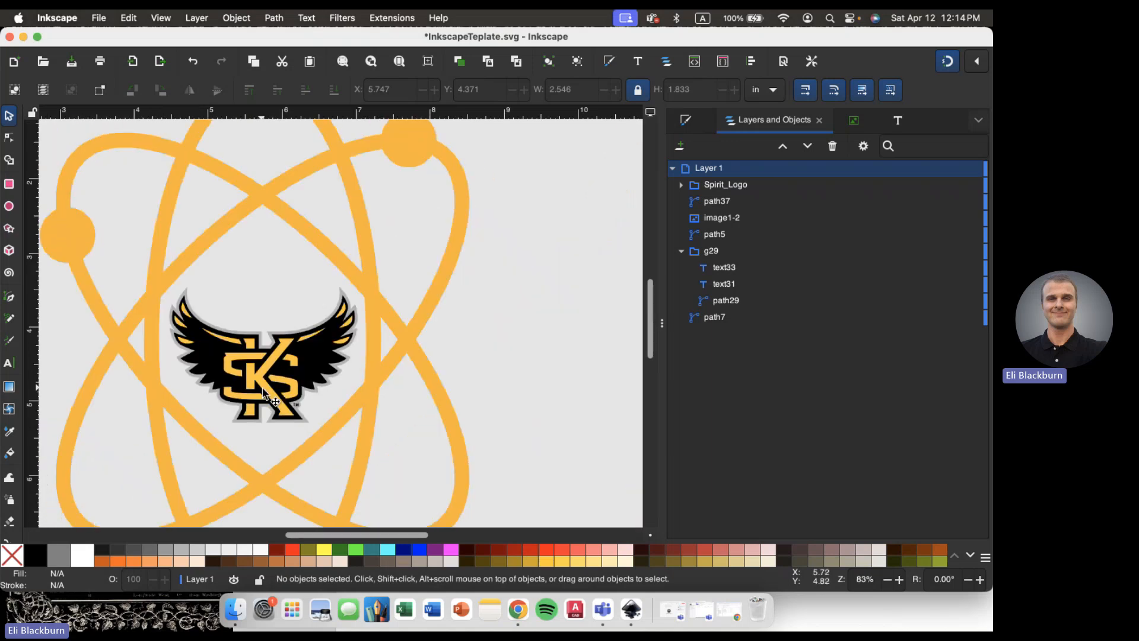
scroll(263, 391, "up", 2)
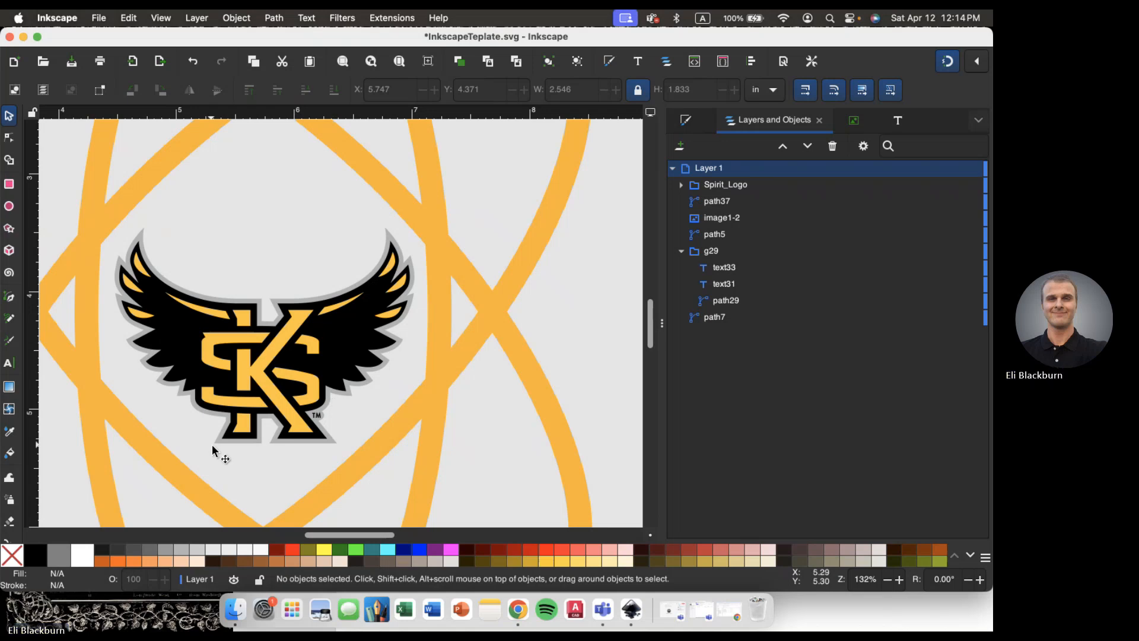
left_click(284, 352)
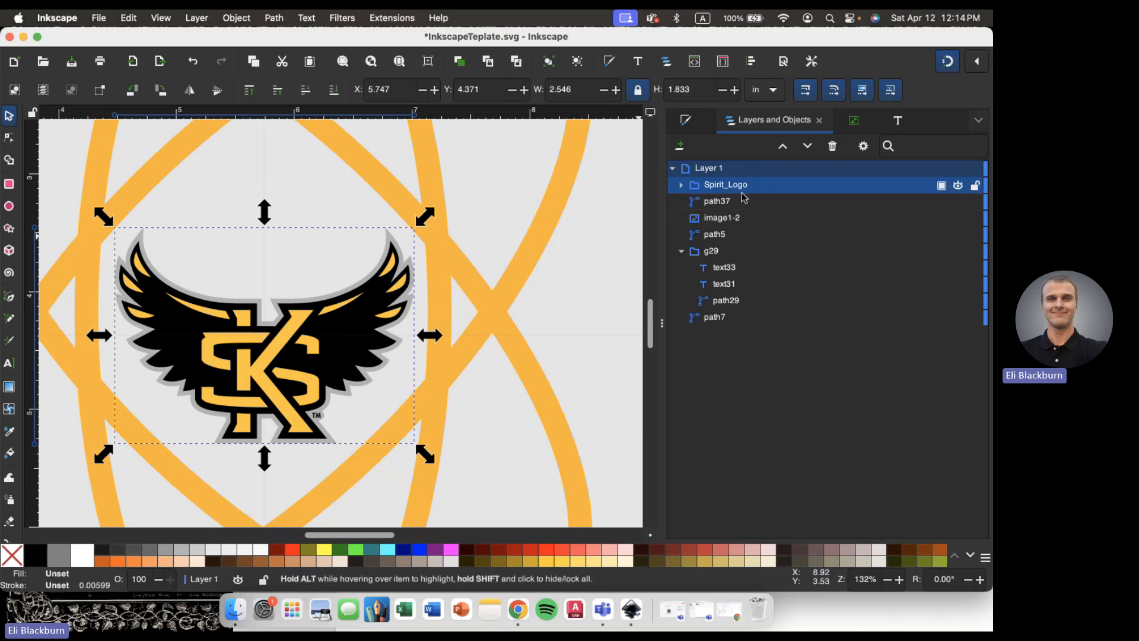
left_click(681, 184)
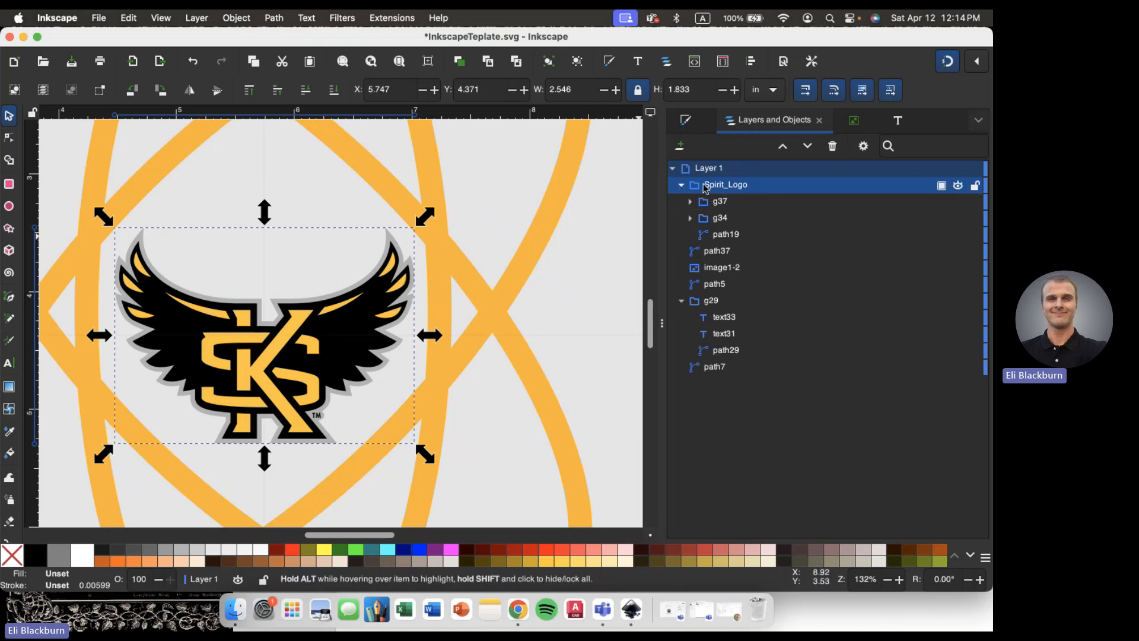
left_click(711, 203)
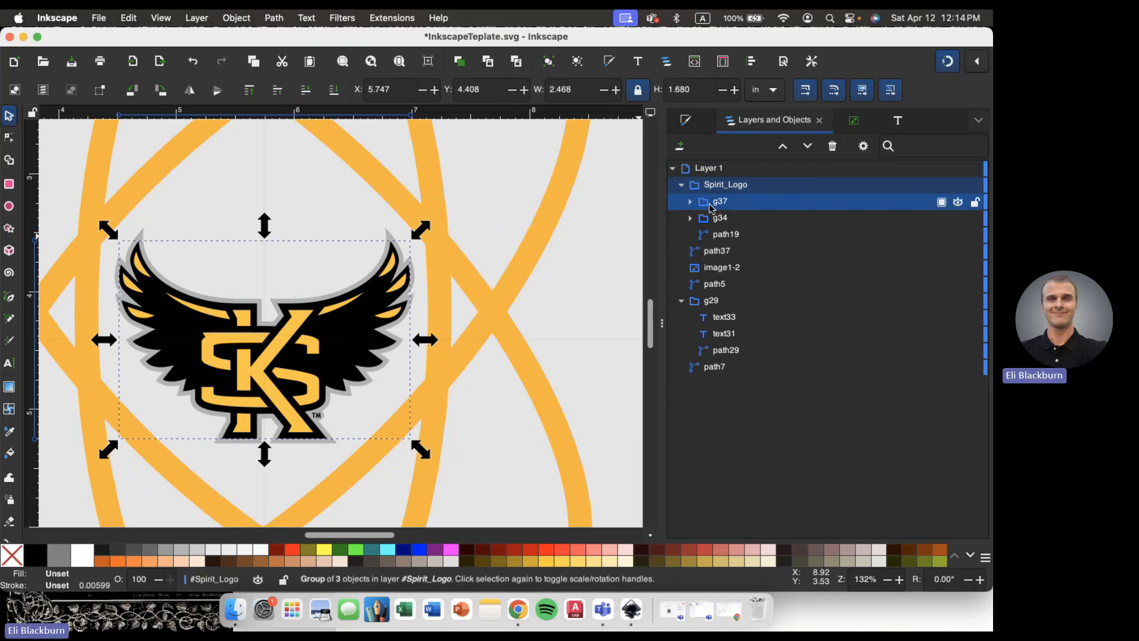
left_click(690, 201)
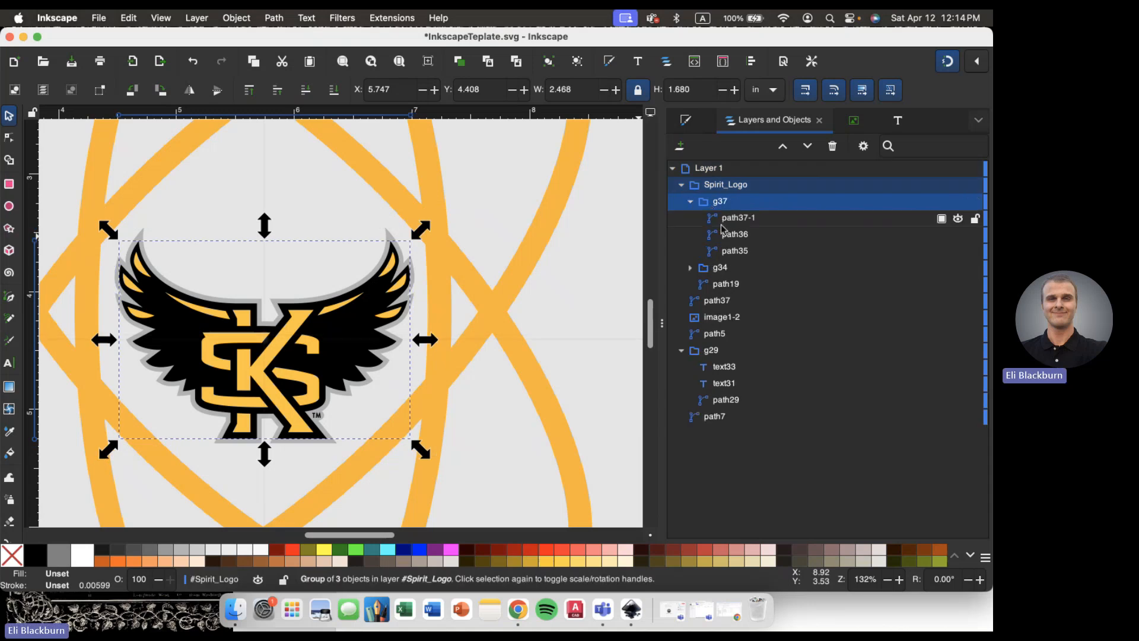
left_click(722, 220)
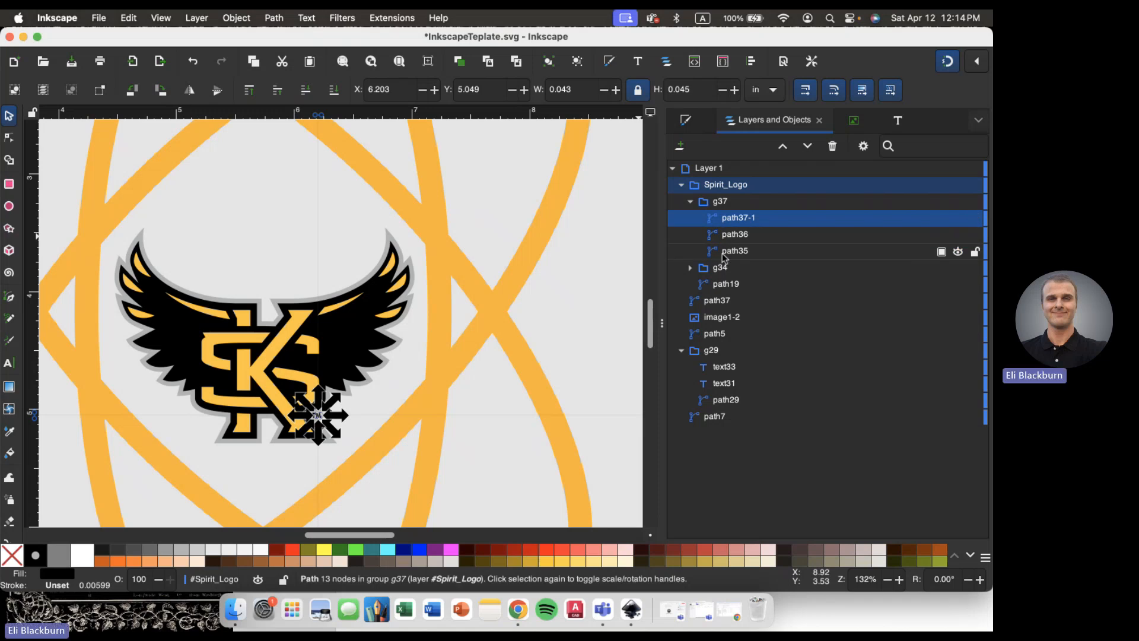
left_click(723, 251, "shift")
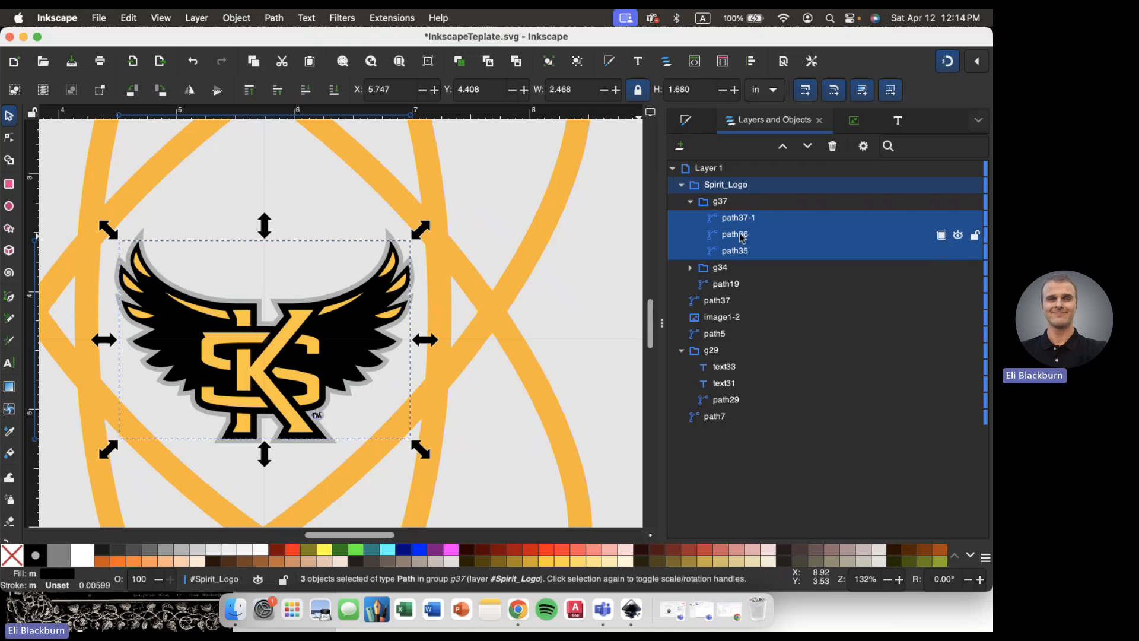
left_click(720, 202)
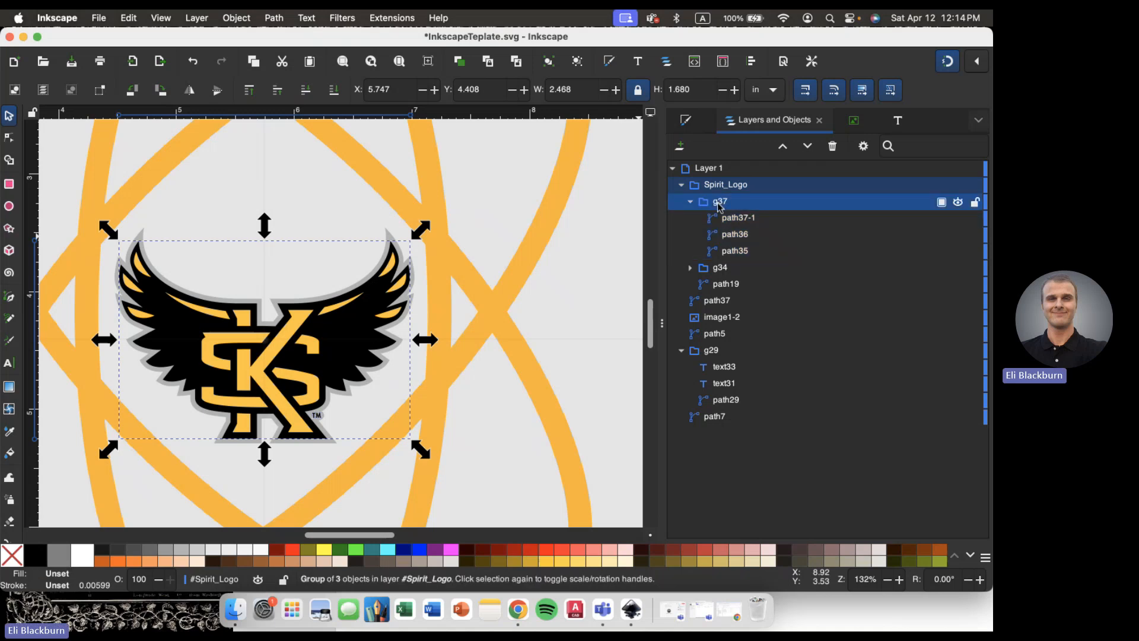
key("Delete")
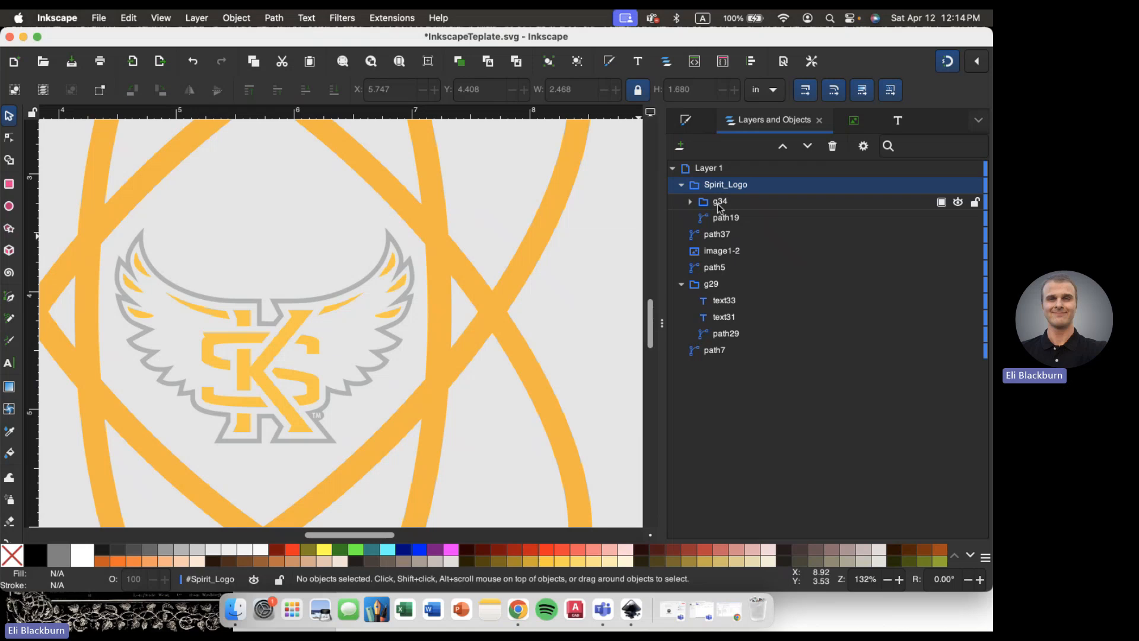
- Fill the logo's grey outline, path19, with the gold #fcb320 sampled from the atom's orbit
left_click(721, 220)
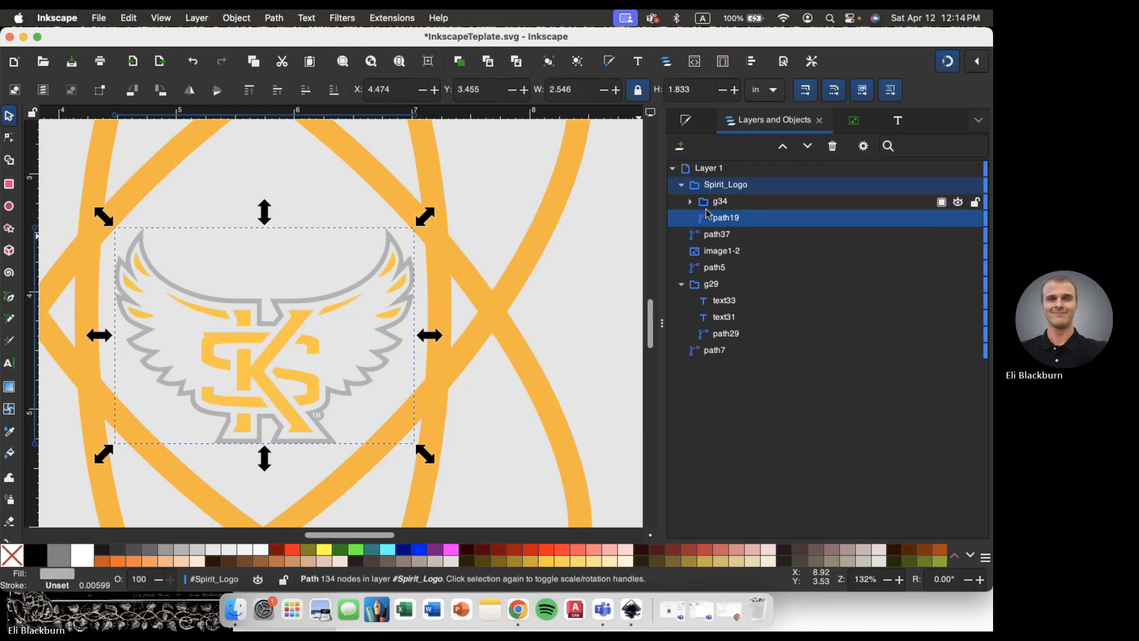
left_click(685, 125)
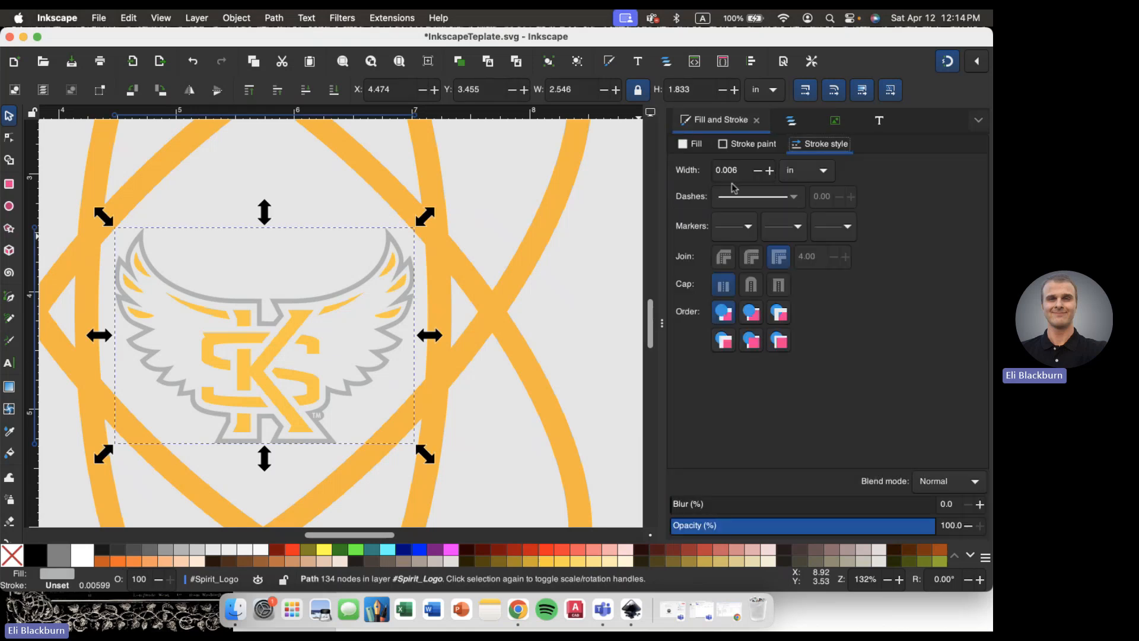
left_click(697, 146)
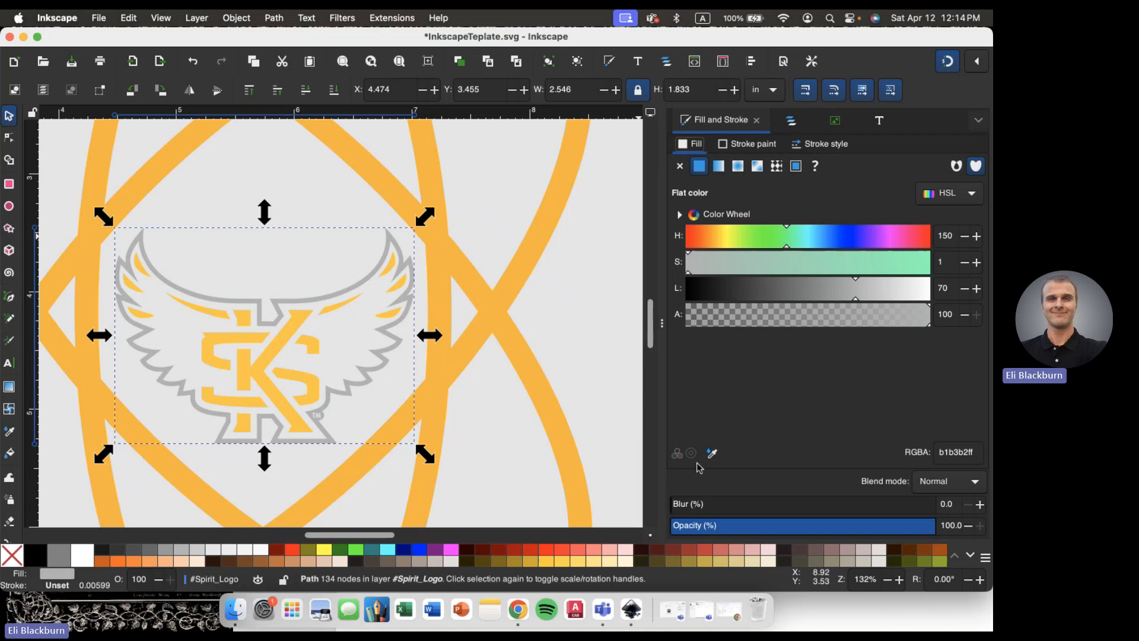
left_click(711, 453)
left_click(490, 356)
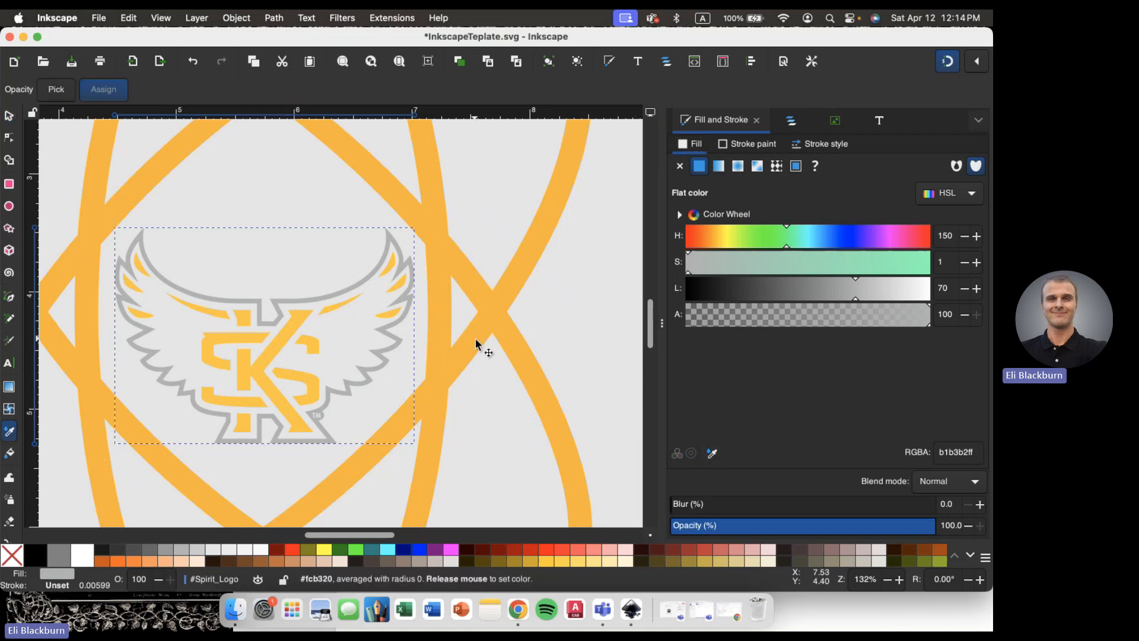
left_click(791, 120)
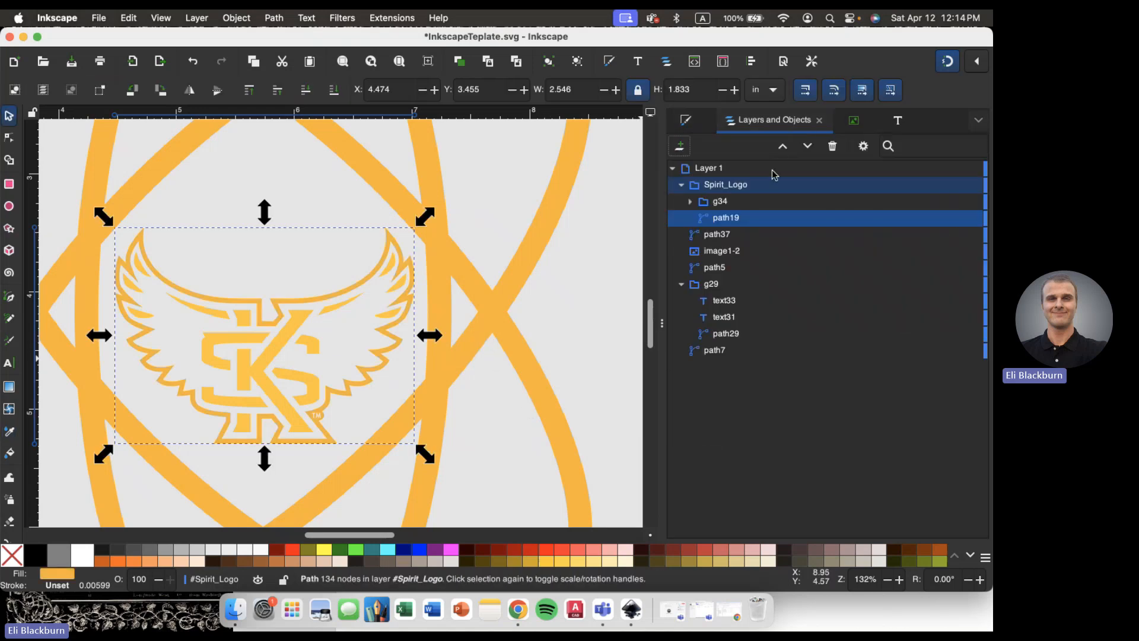
- Fill group g34 inside Spirit_Logo with the flat gold #fcb320 sampled from the atom's orbit and deselect it
left_click(724, 236)
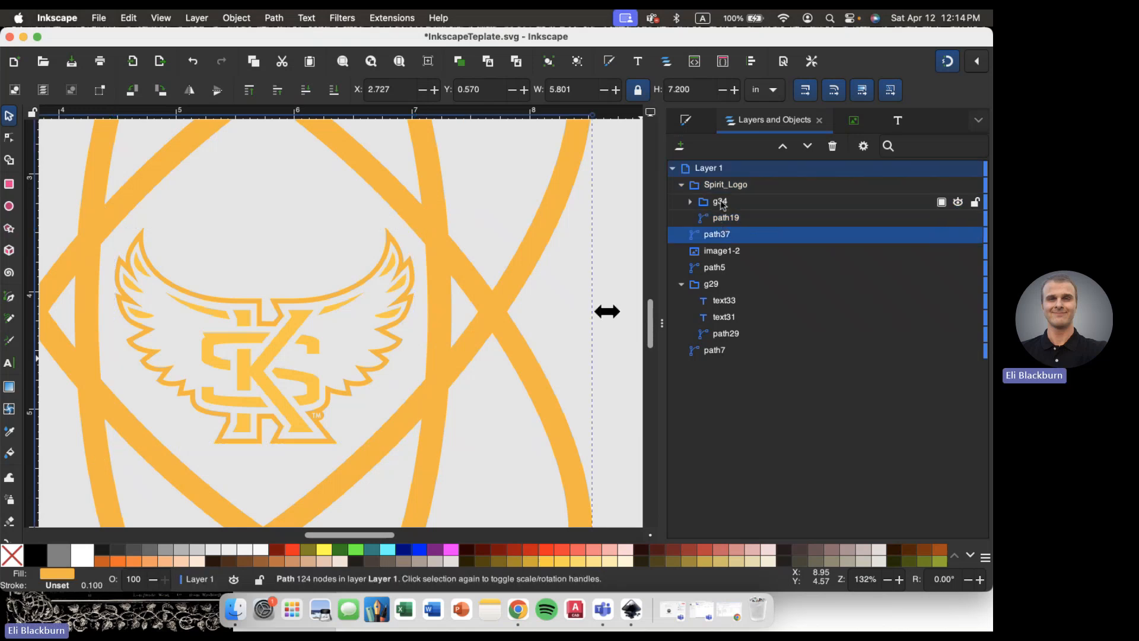
left_click(711, 202)
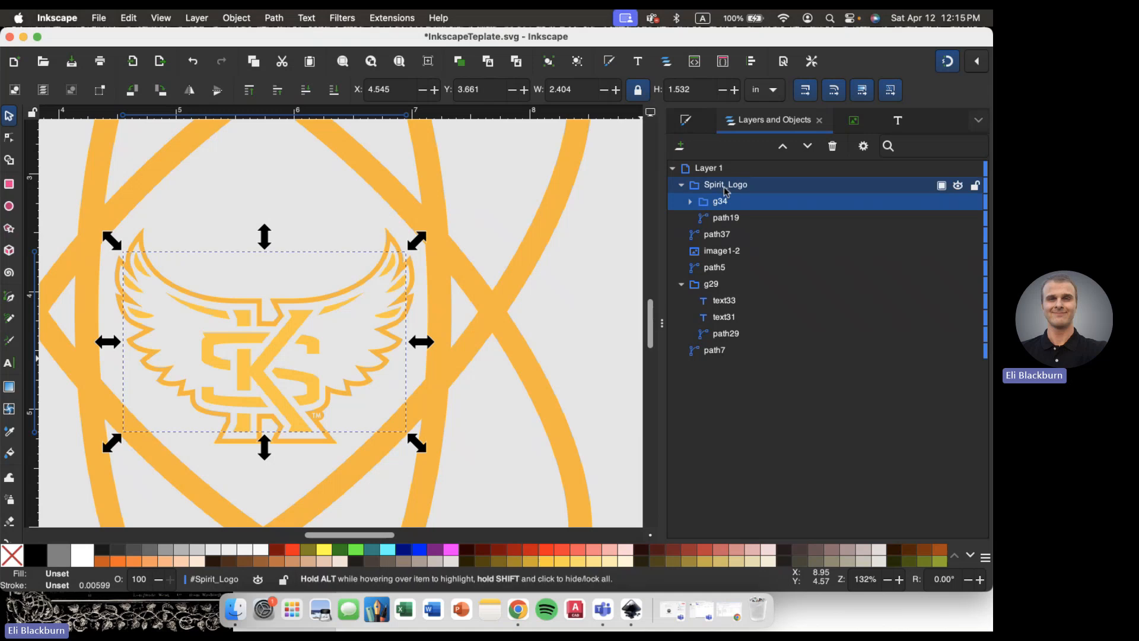
key("super+shift+f")
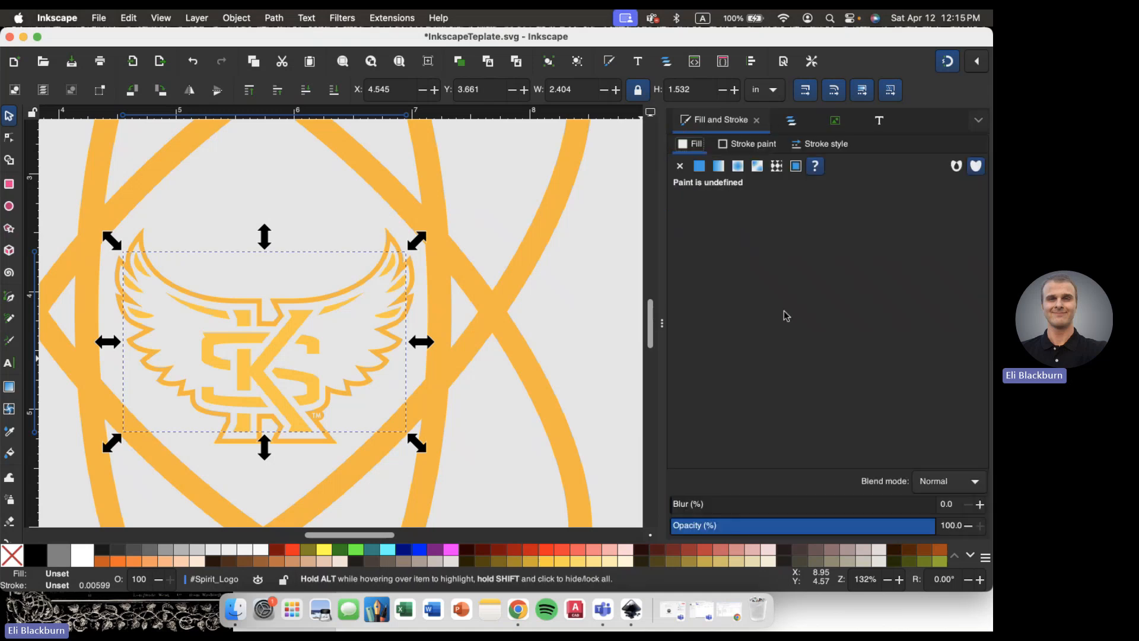
left_click(700, 166)
left_click(712, 456)
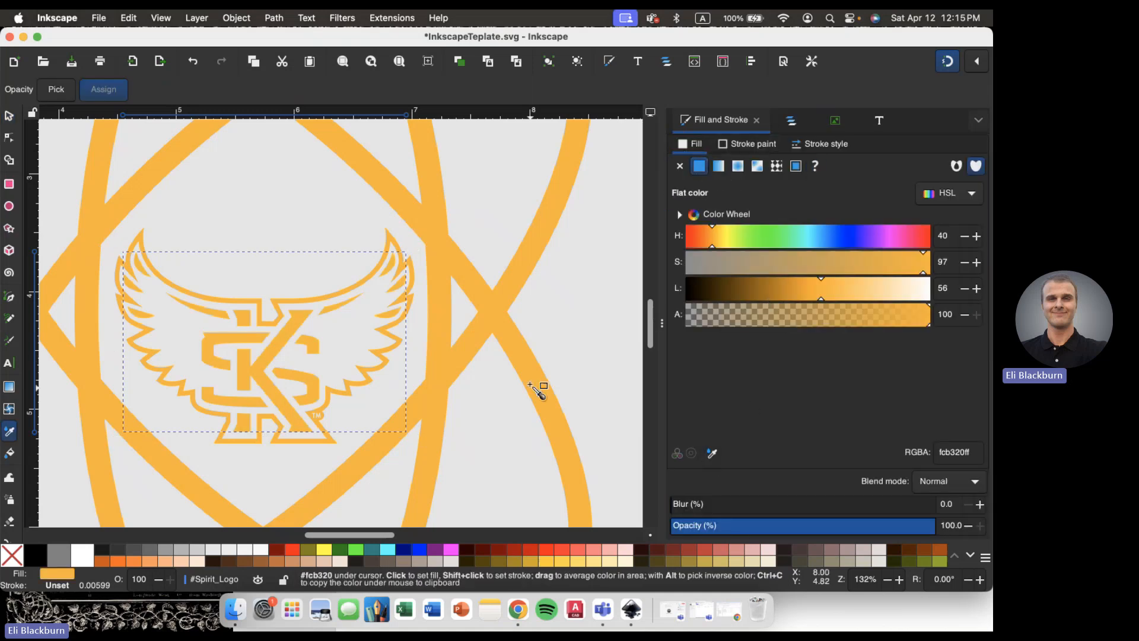
left_click(503, 326)
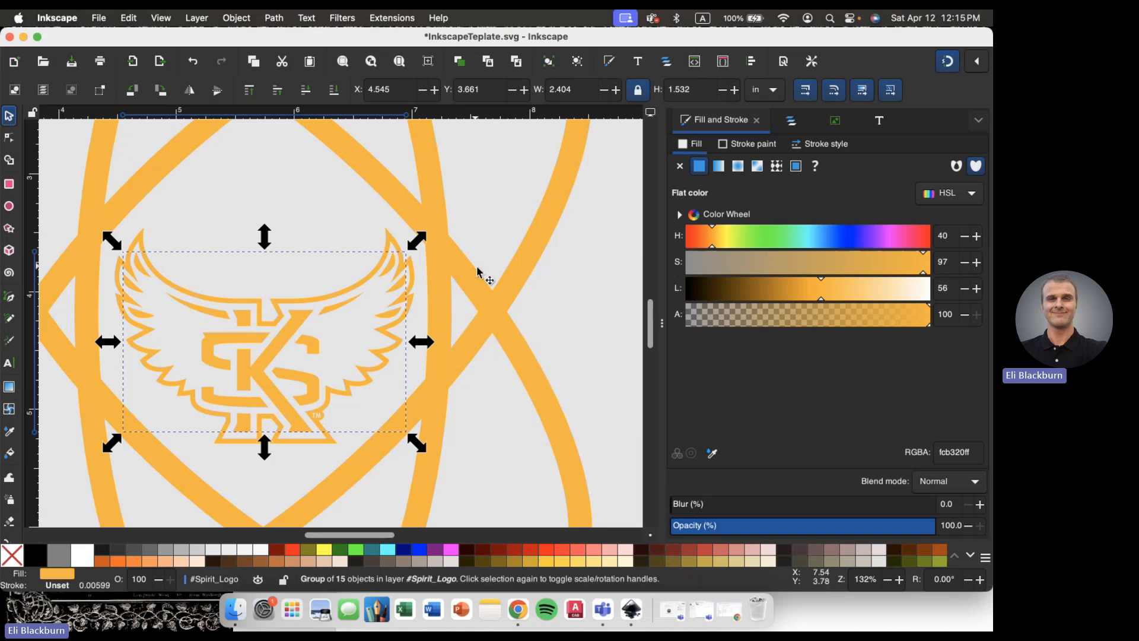
left_click(315, 239)
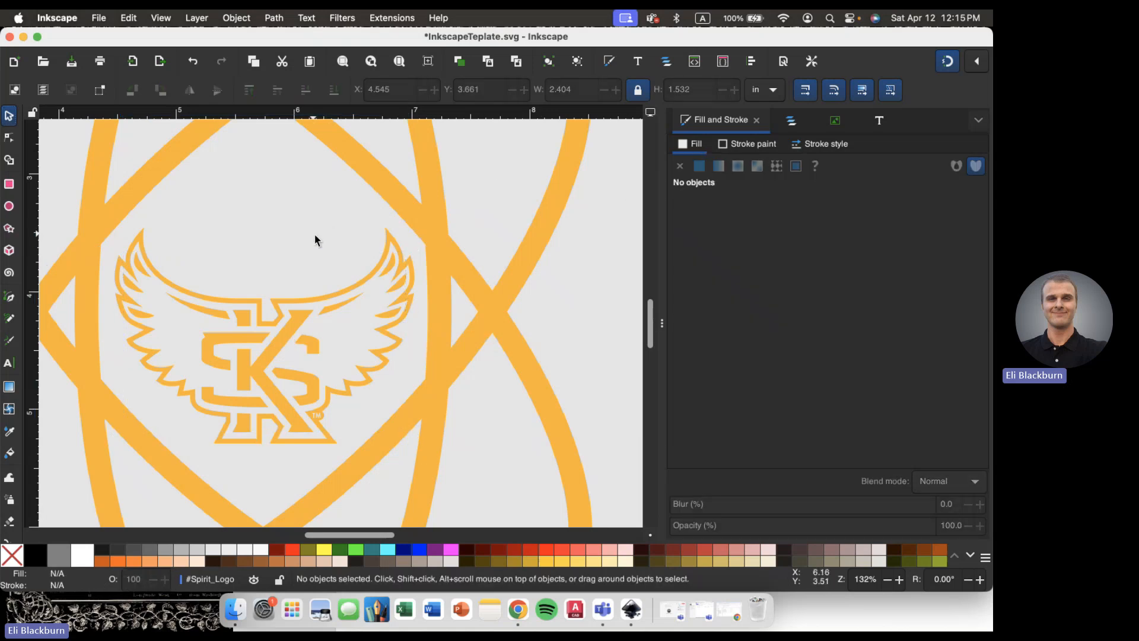
- Select the atom together with the winged logo and move them onto the dark canvas below the page
scroll(315, 240, "down", 2)
scroll(314, 239, "down", 2)
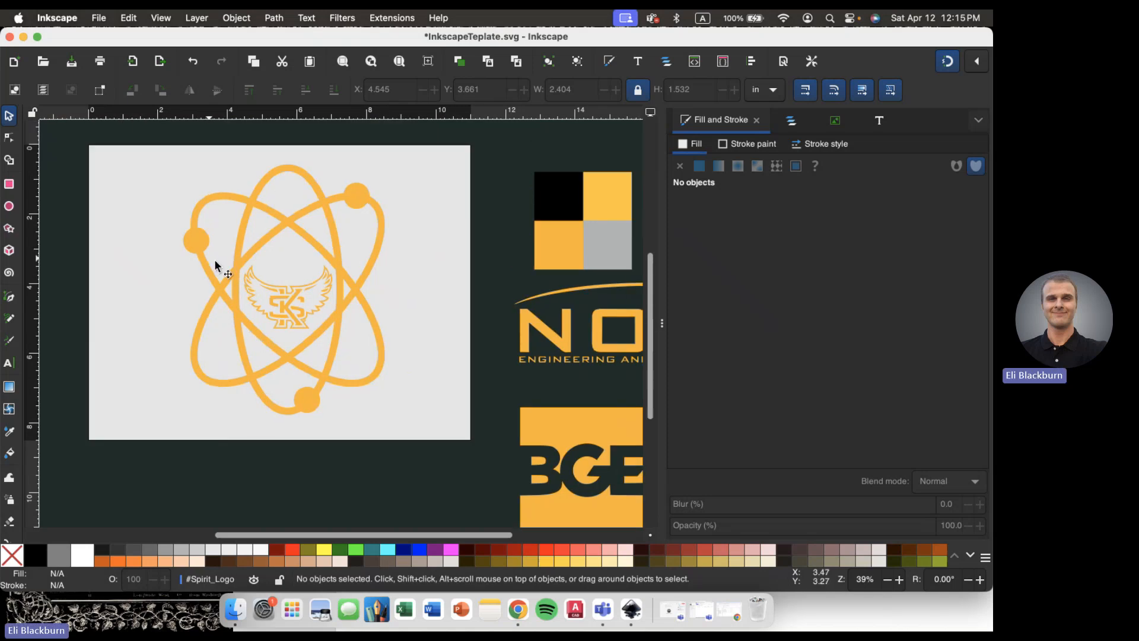
scroll(233, 262, "up", 2)
scroll(232, 262, "down", 3)
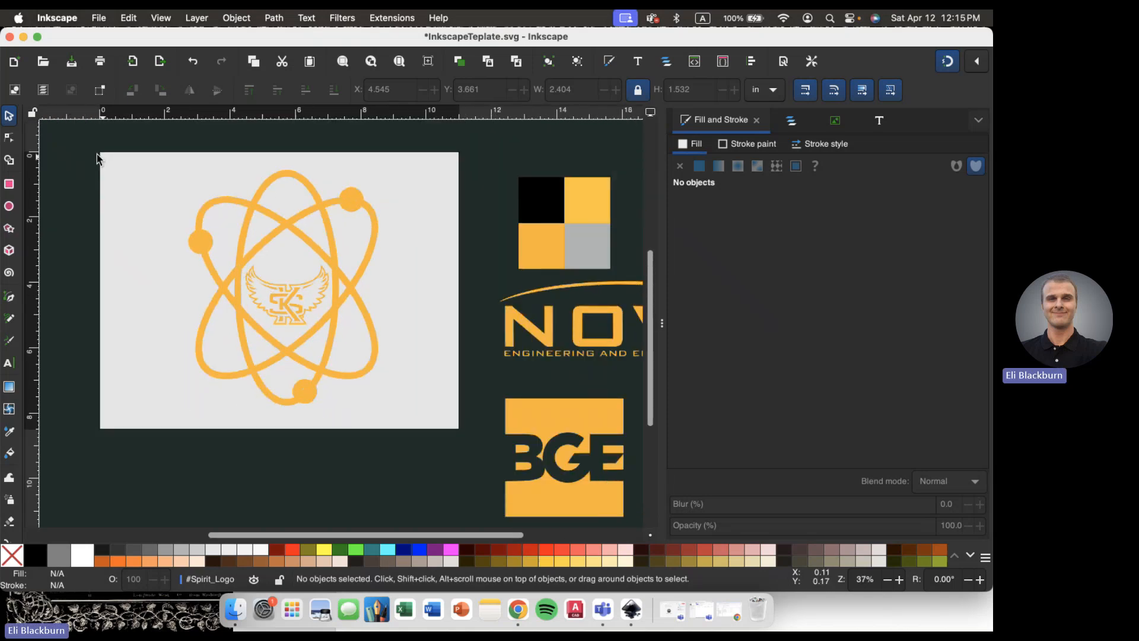
scroll(172, 178, "up", 1)
left_click_drag(172, 168, 421, 476)
scroll(421, 475, "left", 2)
scroll(421, 475, "down", 2)
left_click_drag(321, 286, 284, 527)
scroll(292, 391, "down", 5)
left_click_drag(295, 383, 297, 435)
scroll(163, 380, "down", 3)
scroll(163, 379, "right", 1)
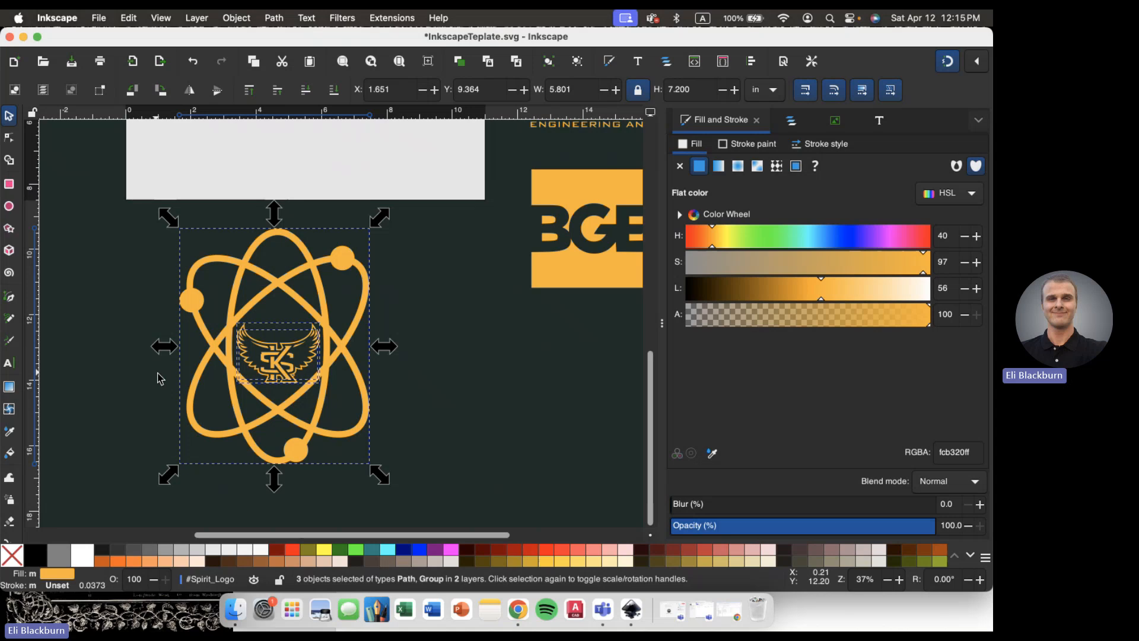
scroll(160, 379, "up", 1)
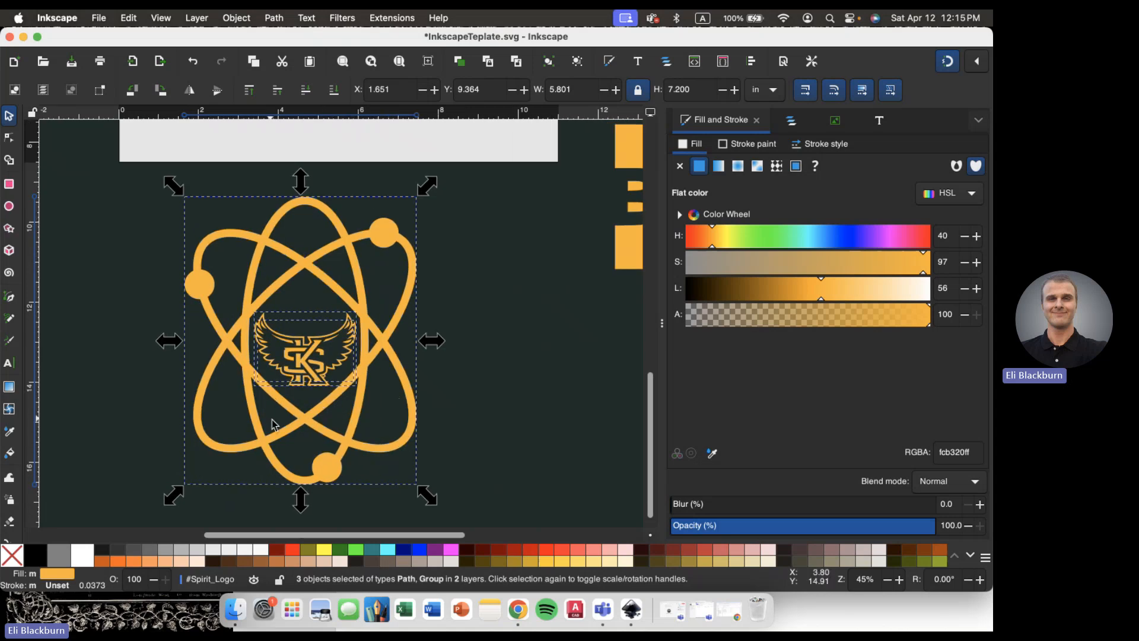
scroll(271, 419, "up", 8)
scroll(271, 418, "right", 3)
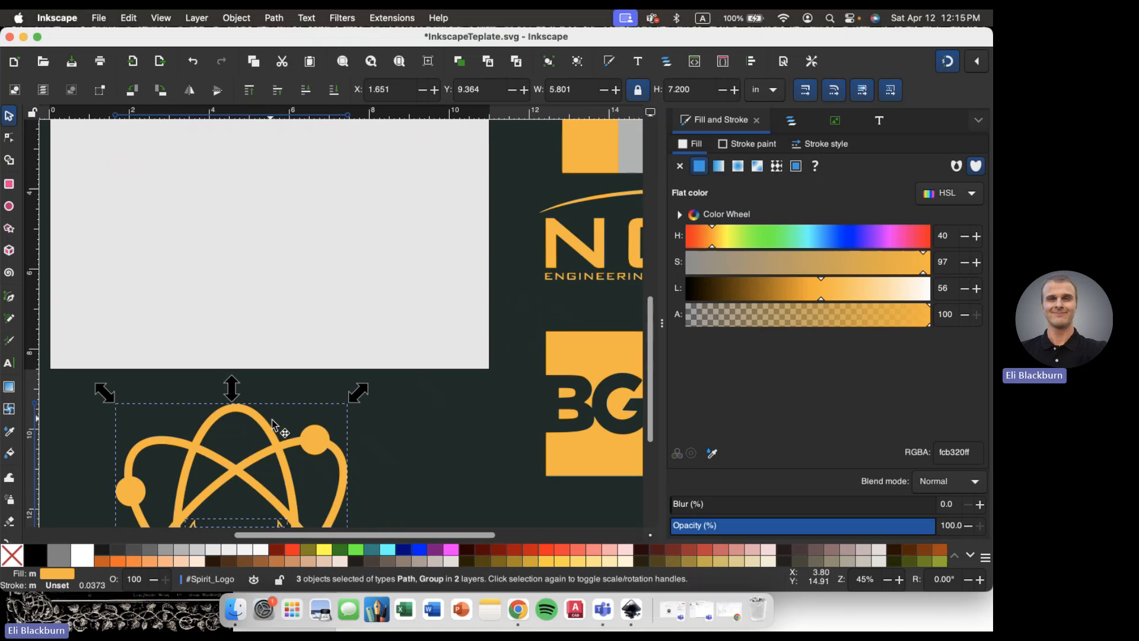
- Move the selected atom and winged logo back onto the light page
left_click_drag(236, 470, 276, 183)
scroll(277, 187, "up", 4)
scroll(277, 187, "right", 2)
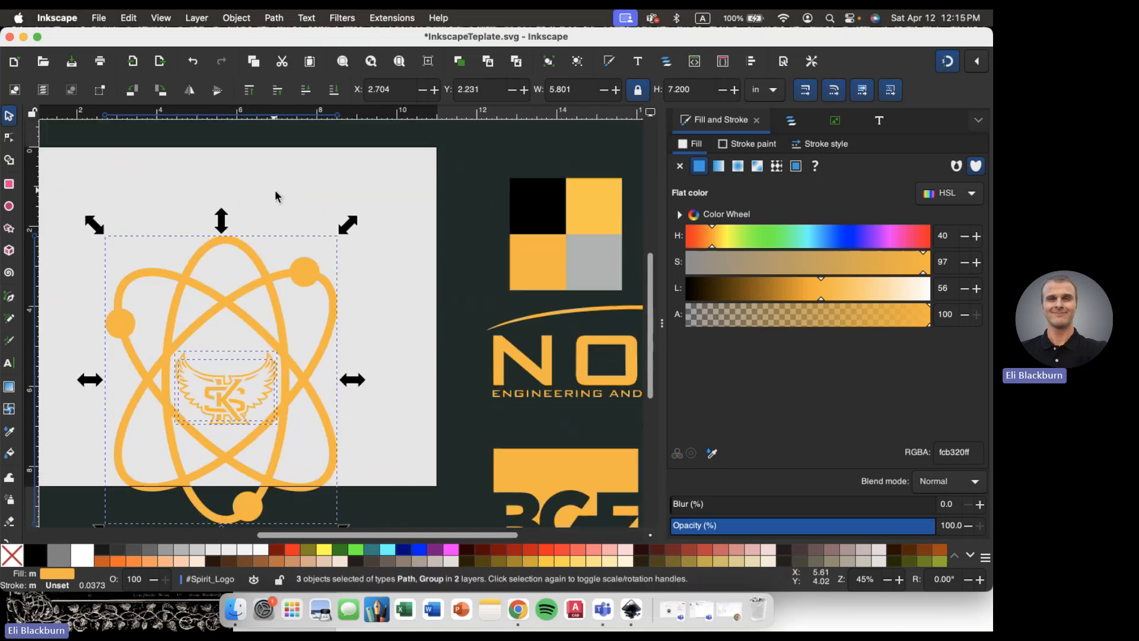
left_click_drag(227, 385, 215, 296)
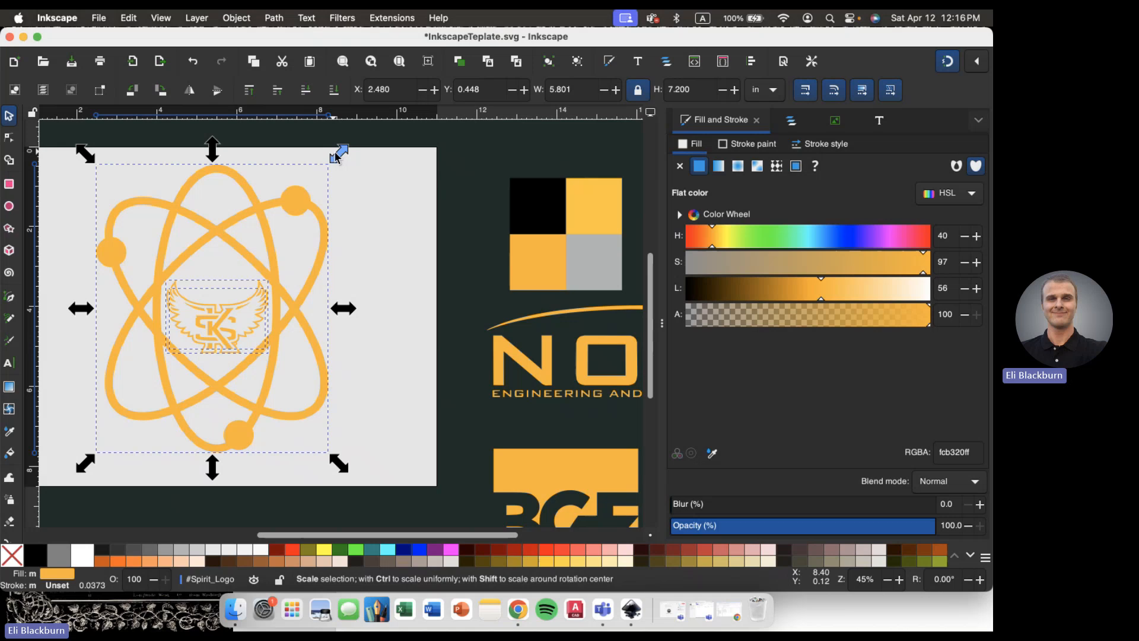
- Scale the atom and logo proportionally to about 3.9 in wide by 4.8 in high, reposition them mid-page and deselect
left_click_drag(336, 156, 249, 220)
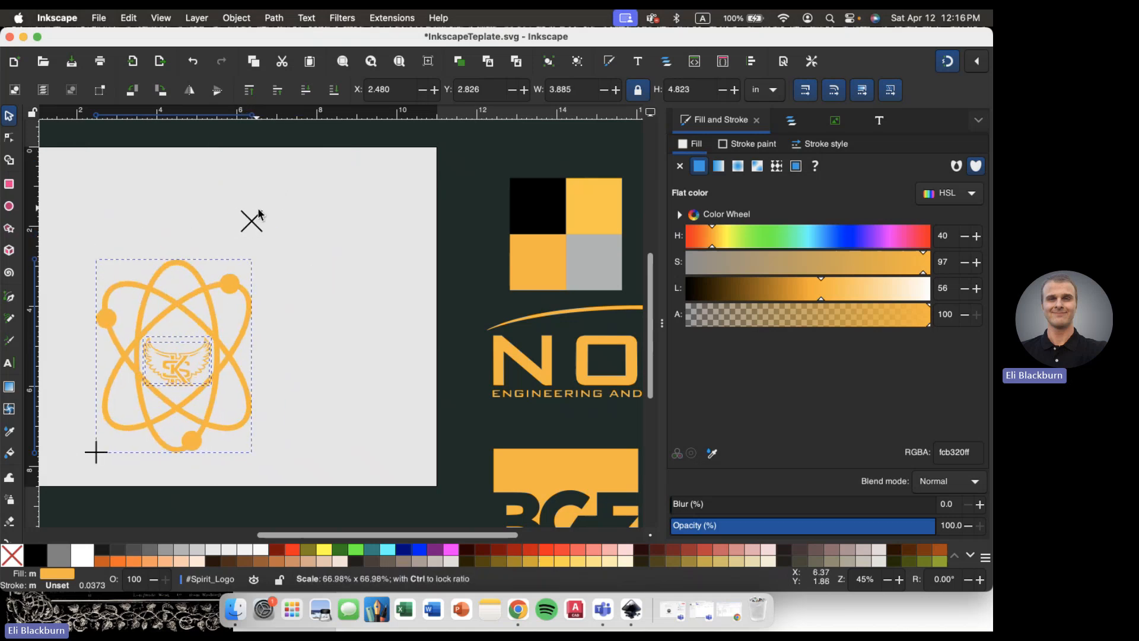
left_click_drag(185, 380, 218, 325)
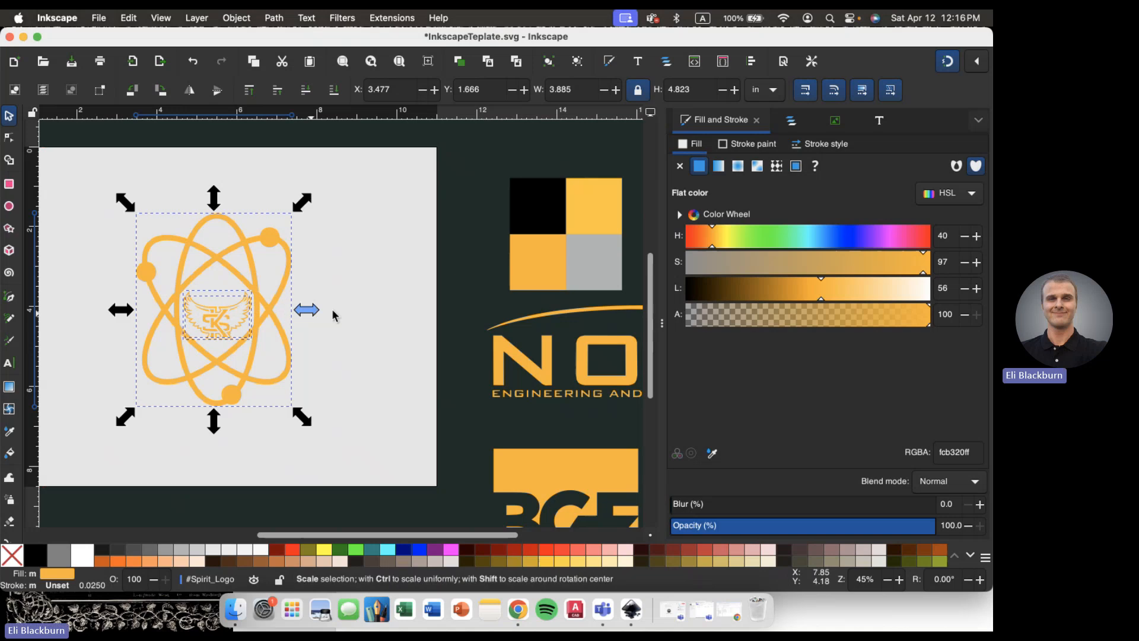
scroll(332, 312, "left", 2)
left_click(422, 325)
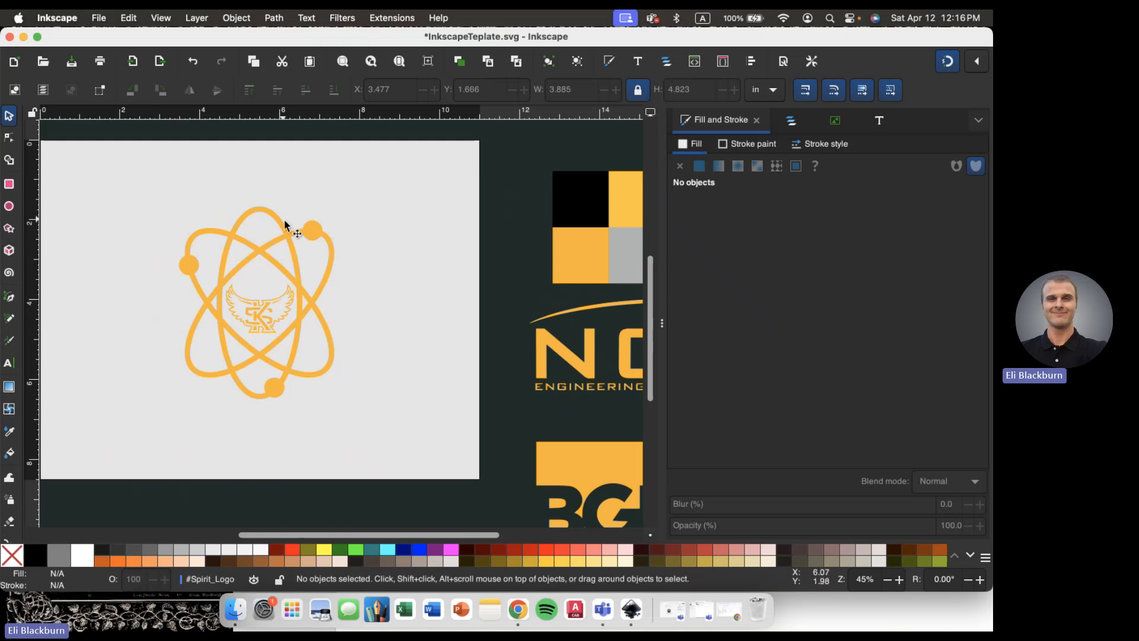
- Give the atom path a flat black stroke 0.1 in wide by setting the stroke colour's lightness to 0
left_click(246, 214)
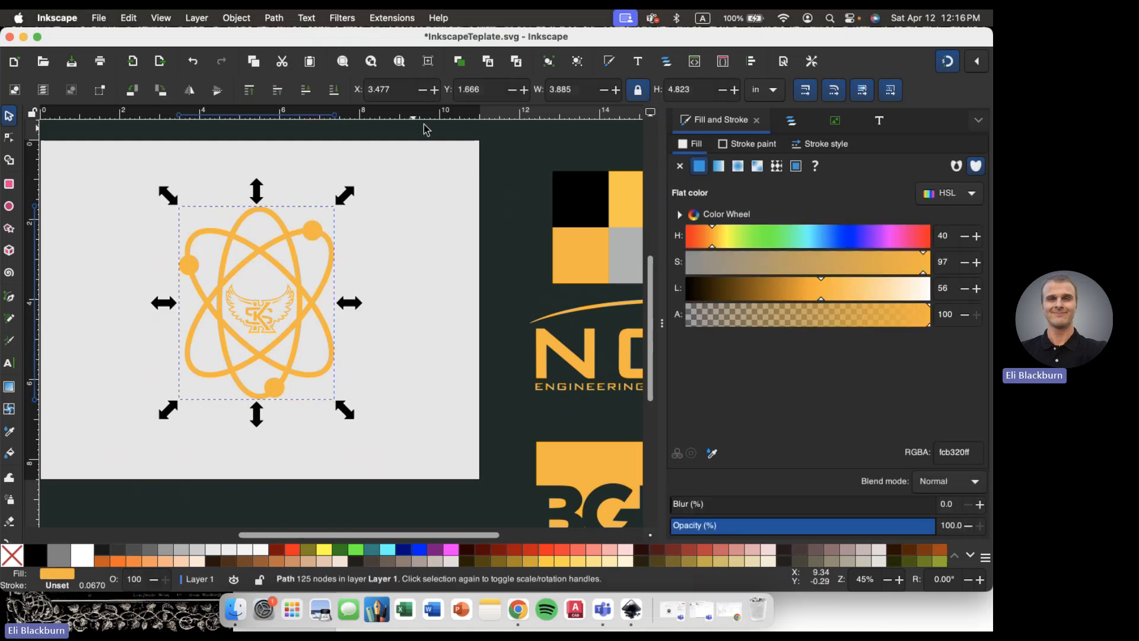
left_click(809, 148)
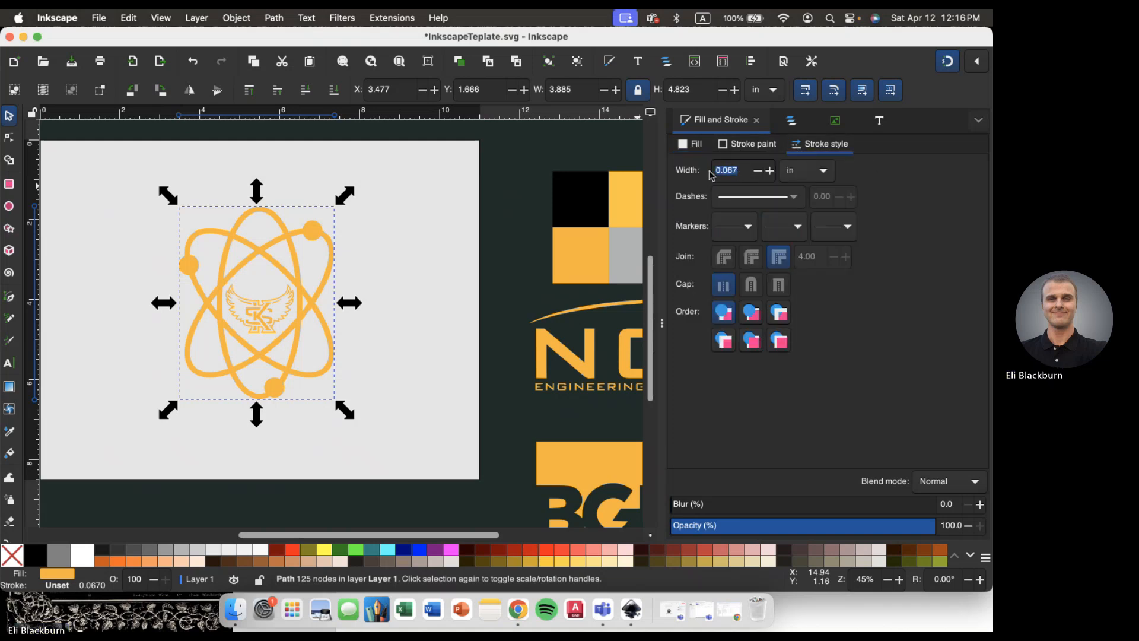
type("0.1")
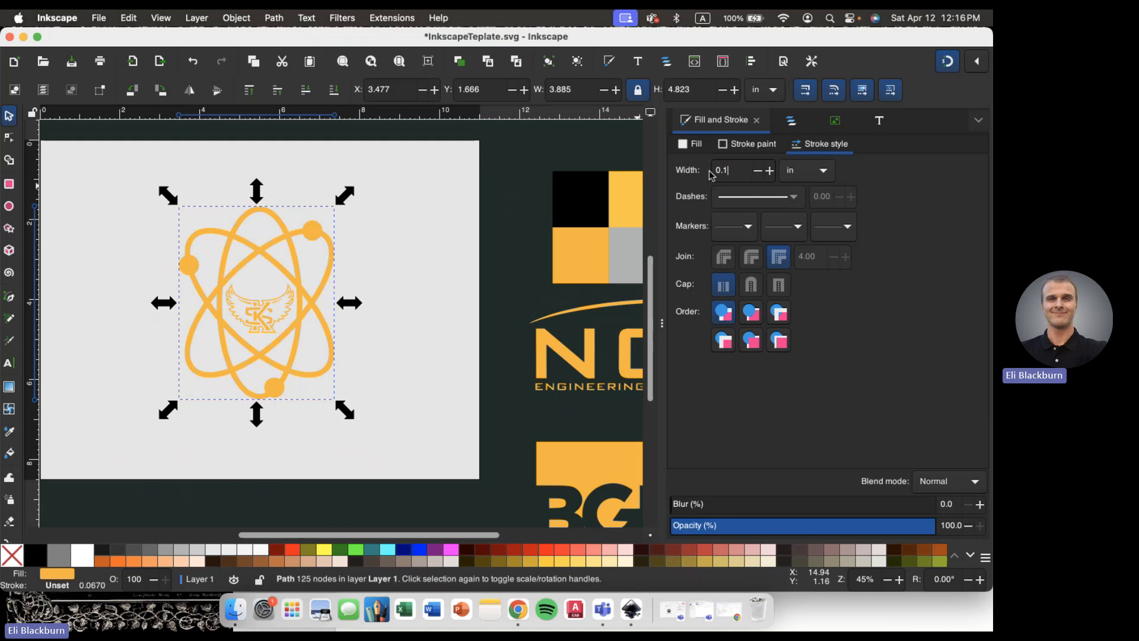
key("Return")
left_click(736, 145)
left_click(700, 166)
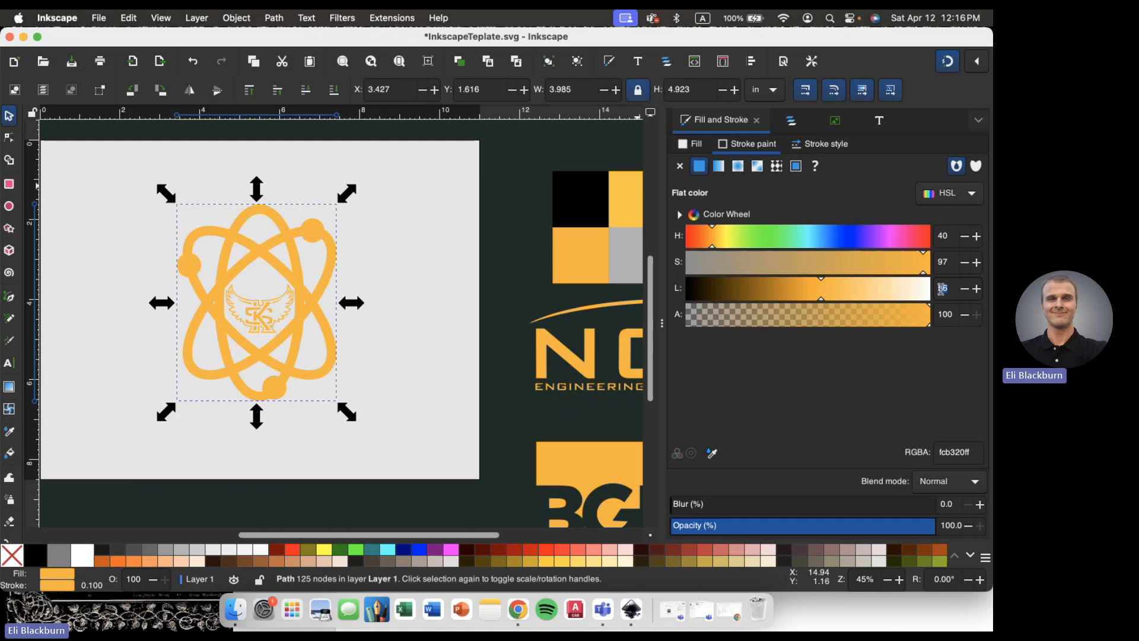
type("0")
key("Return")
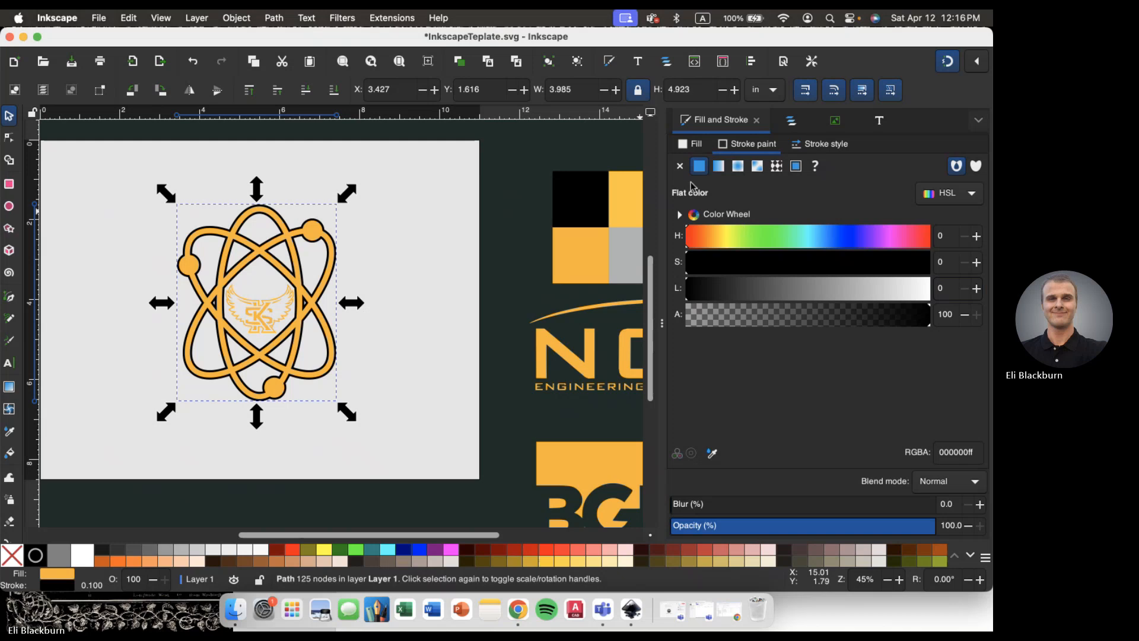
- Try a stroke width of 0.2 in on the atom's black outline
left_click(823, 144)
type("0.")
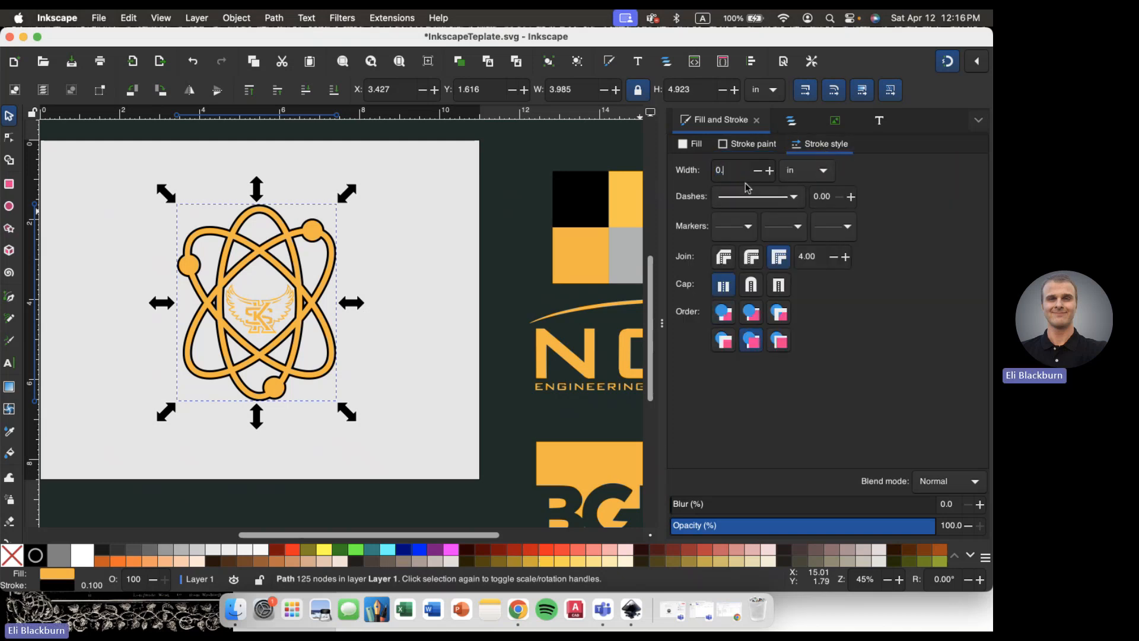
type("2")
key("Return")
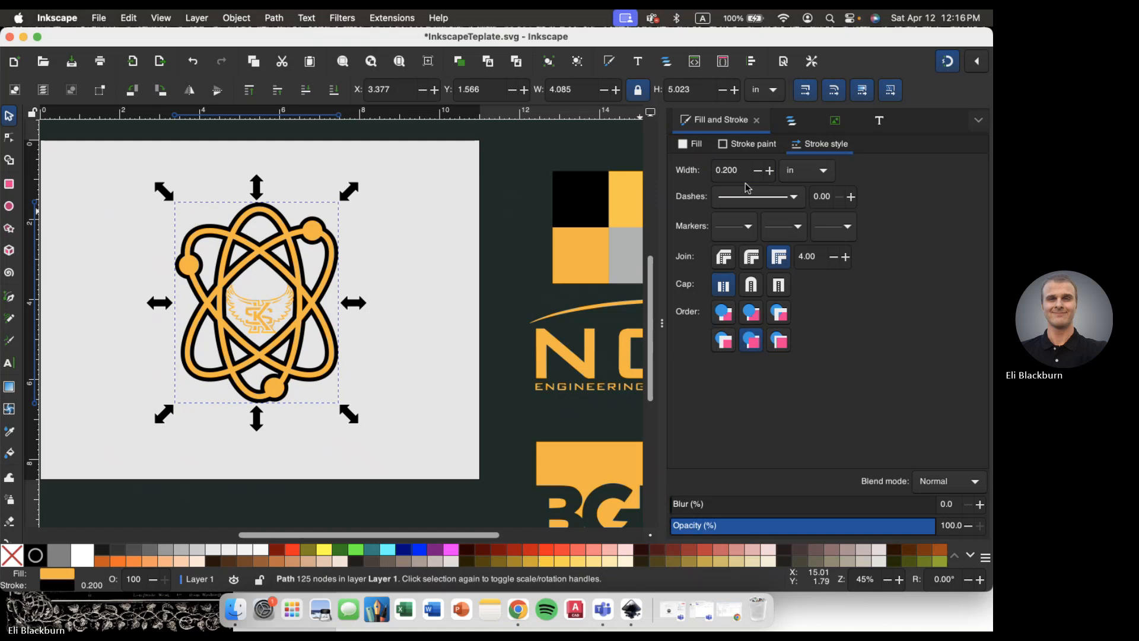
- Set the atom's black stroke width to 0.15 in and deselect the atom
left_click_drag(736, 170, 716, 171)
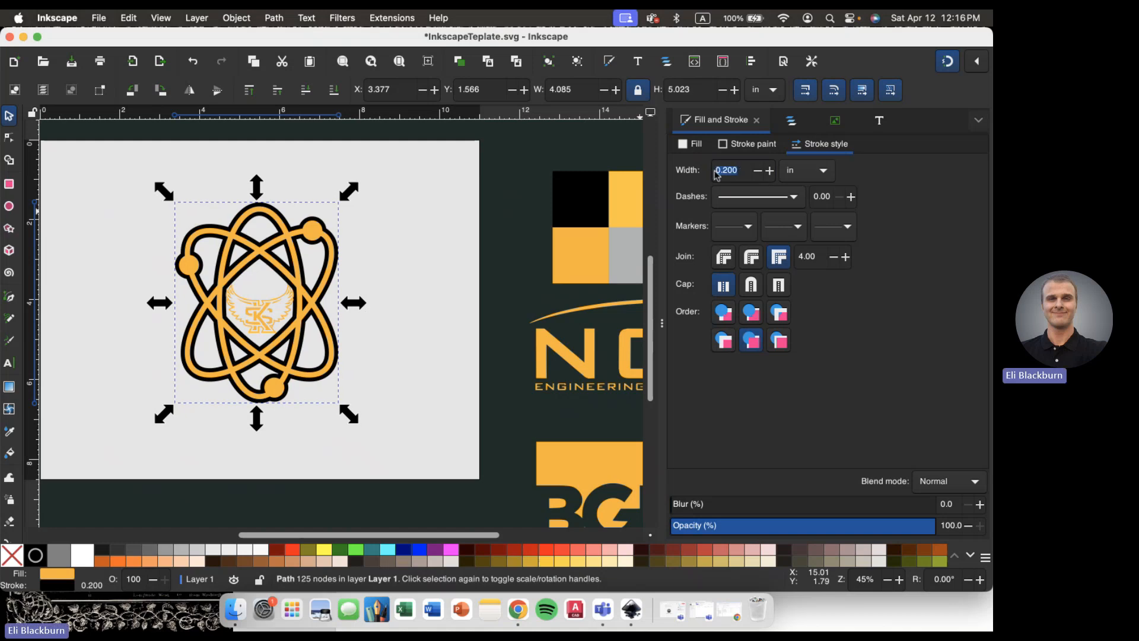
type("0.15")
key("Return")
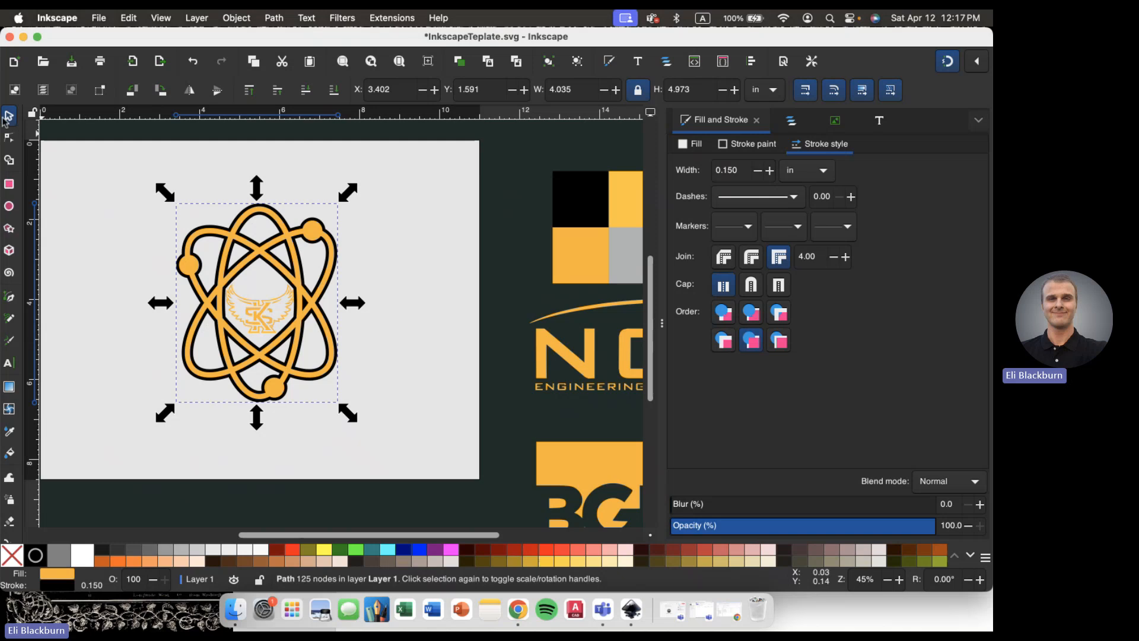
left_click(113, 211)
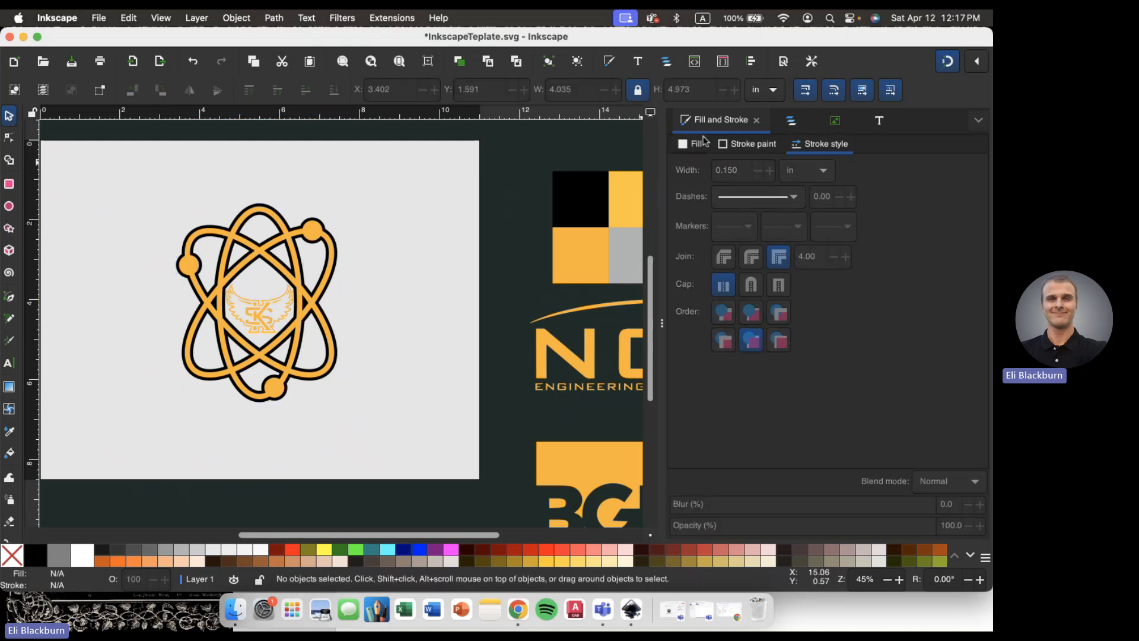
- Convert the stroke of the atom, path37, to a path with Stroke to Path
left_click(790, 120)
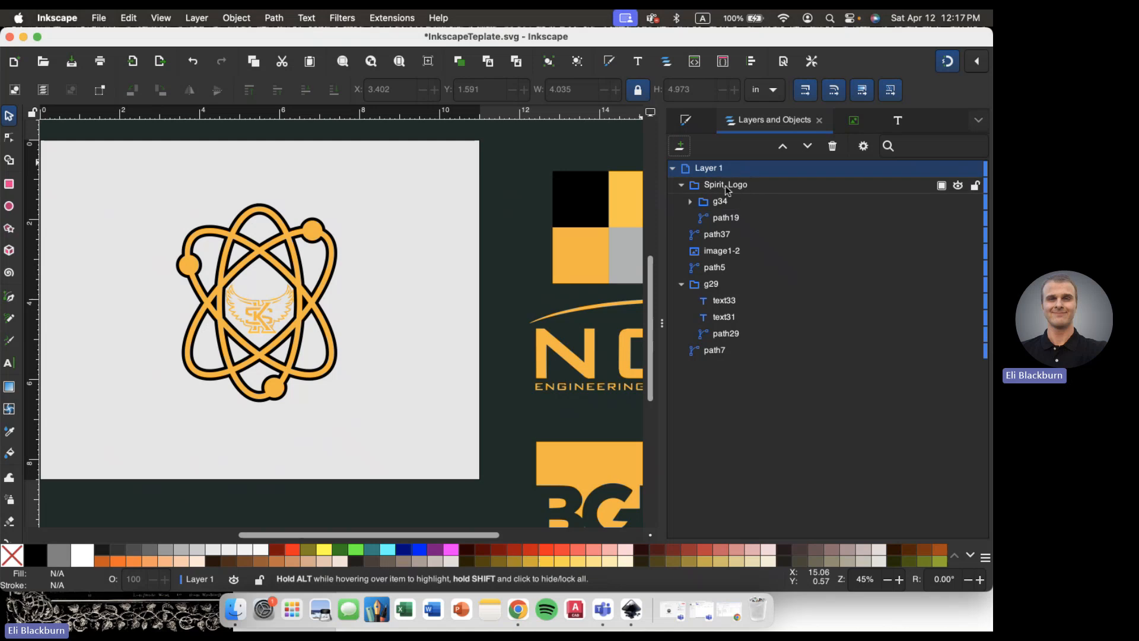
left_click(722, 235)
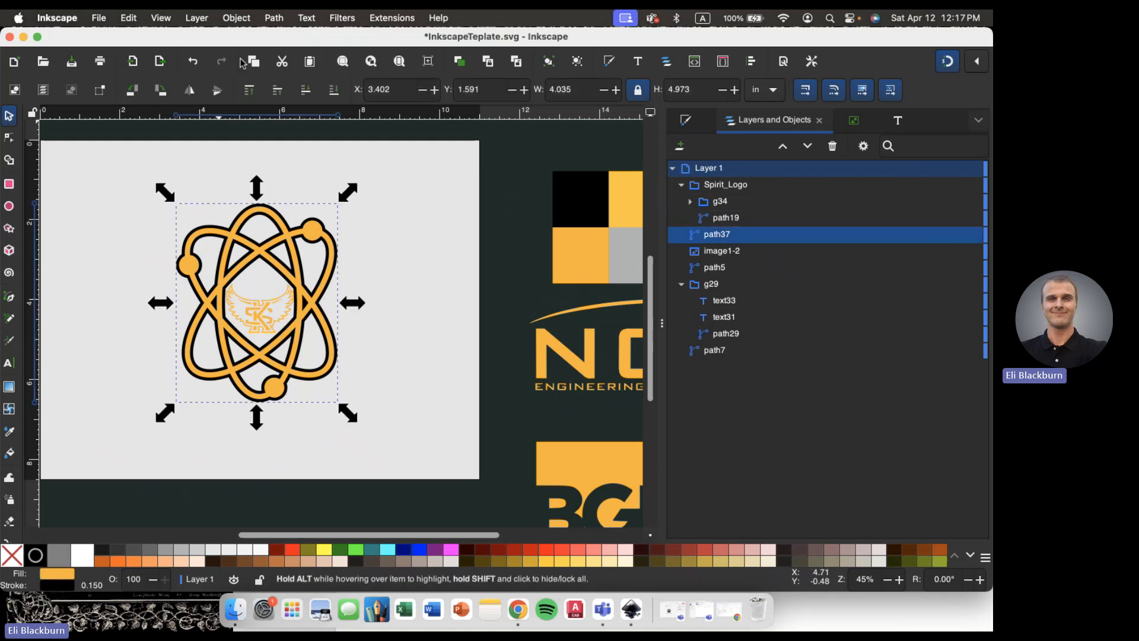
left_click(283, 18)
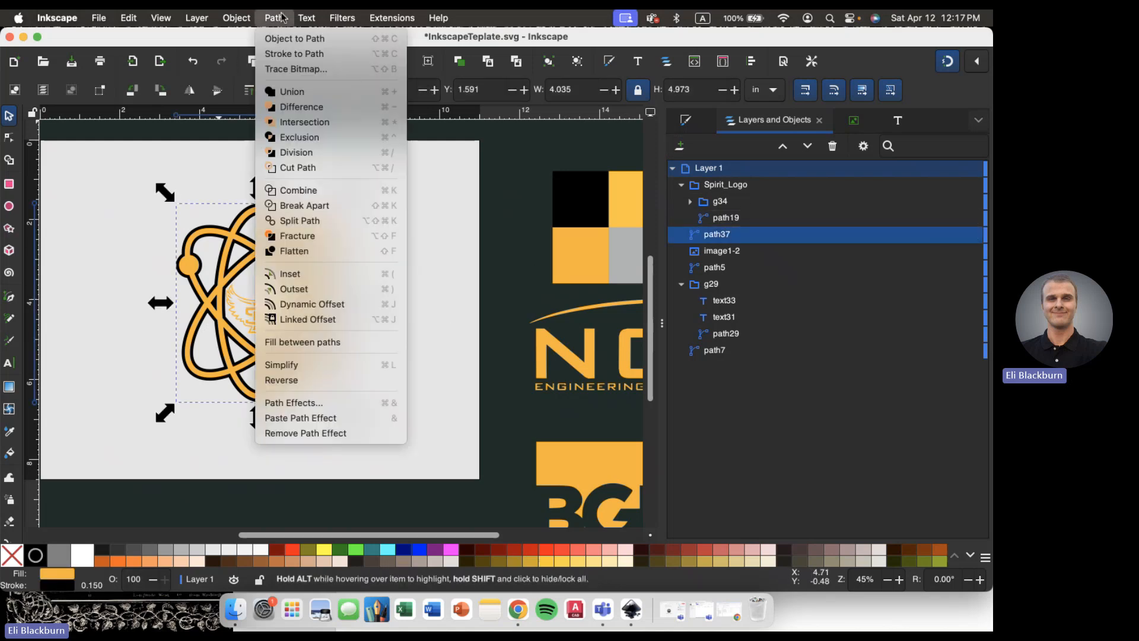
left_click(286, 53)
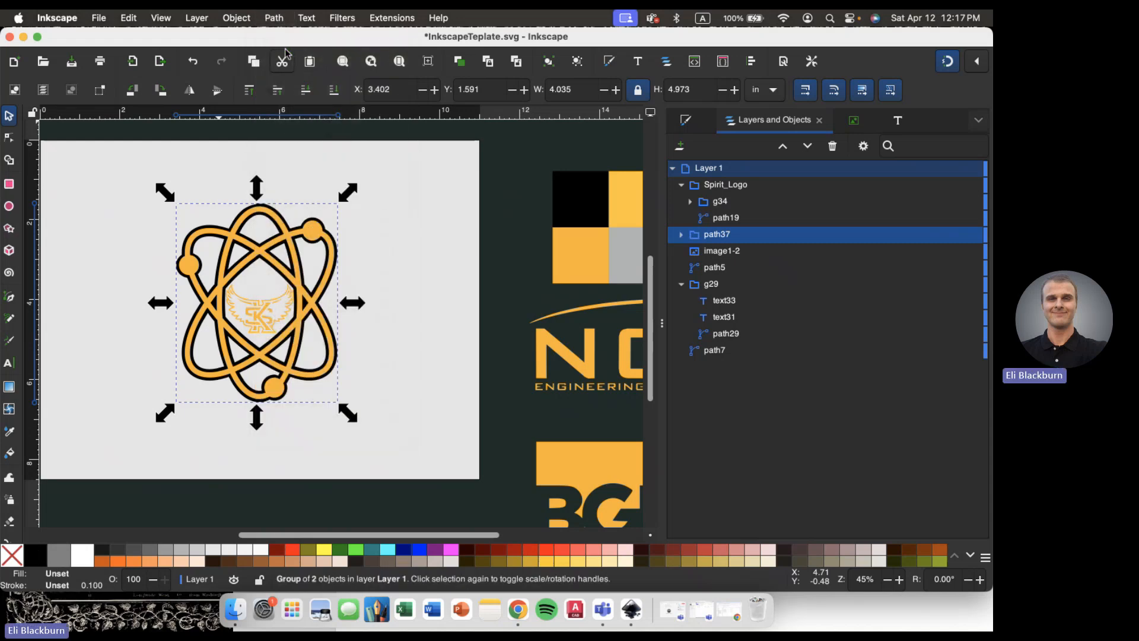
- Check the fill and outline pieces inside the path37 group and ungroup it into separate paths
left_click(681, 234)
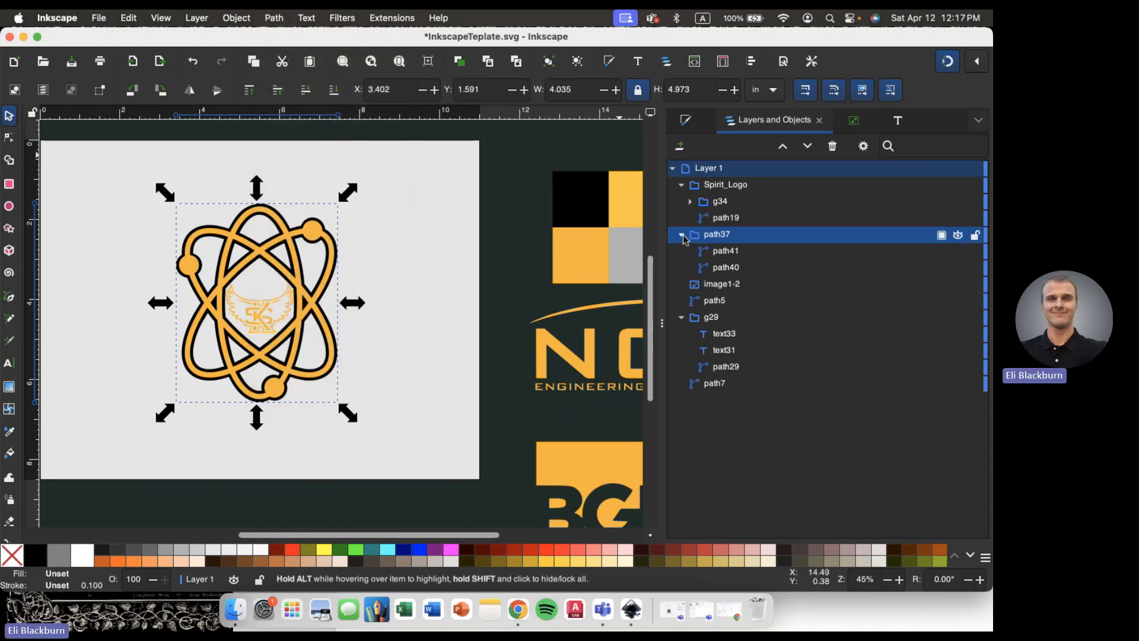
left_click(718, 255)
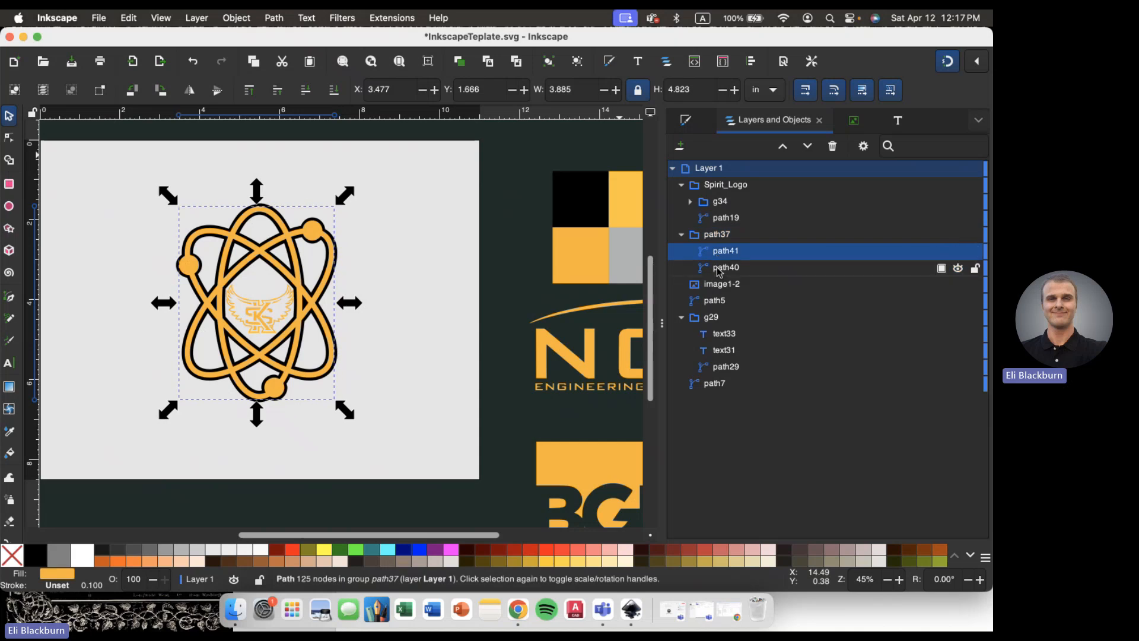
left_click(718, 269)
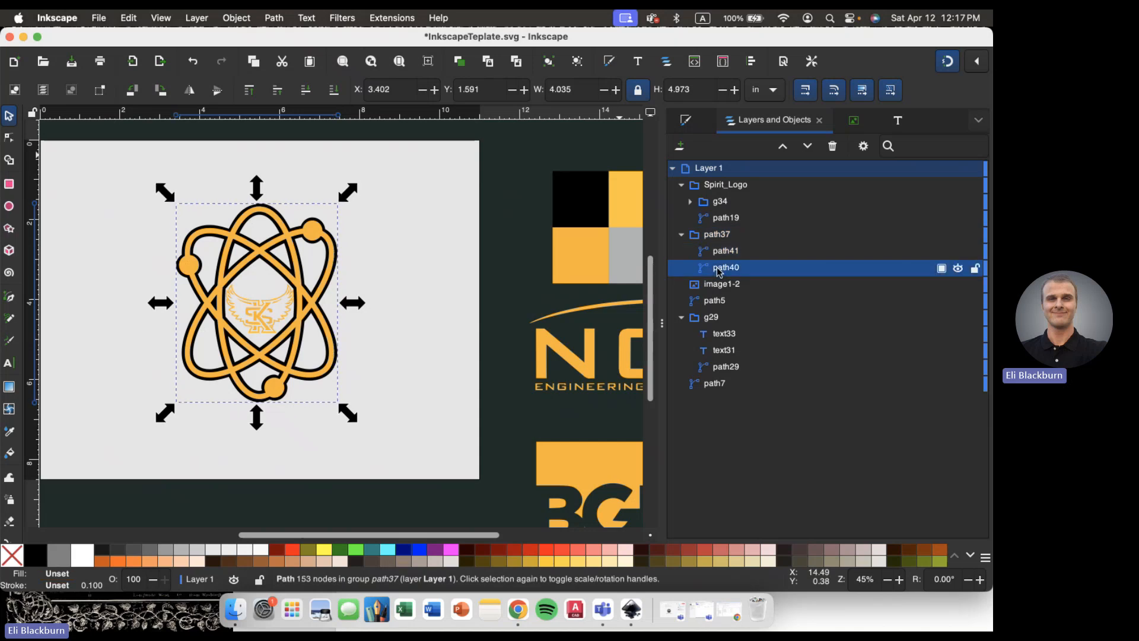
left_click(721, 252)
left_click(719, 268)
left_click(722, 235)
right_click(721, 236)
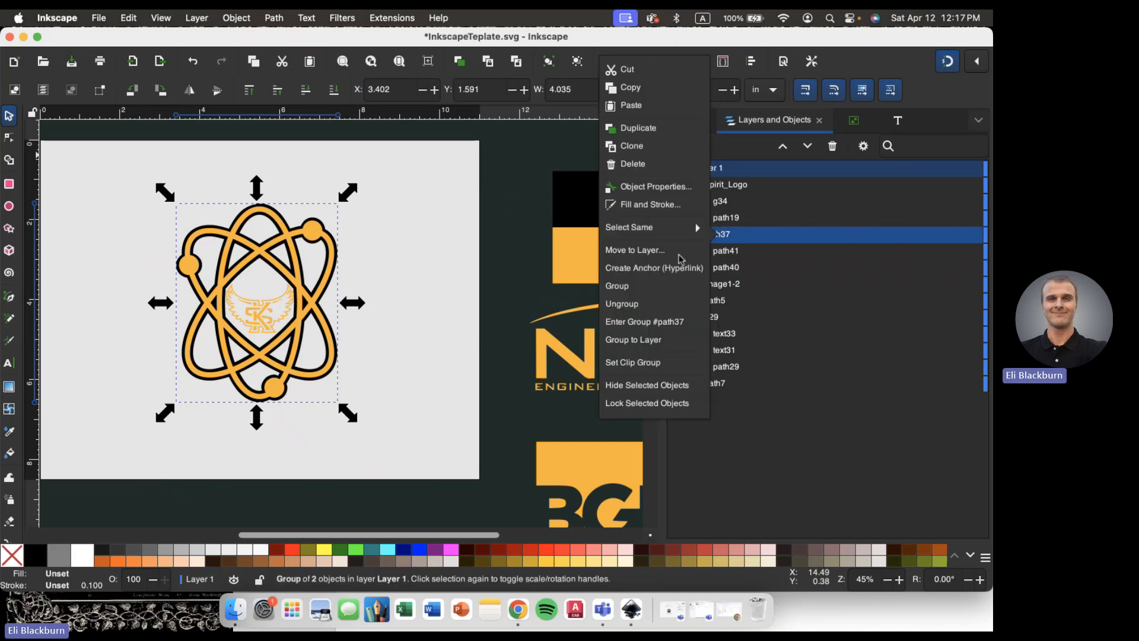
left_click(638, 305)
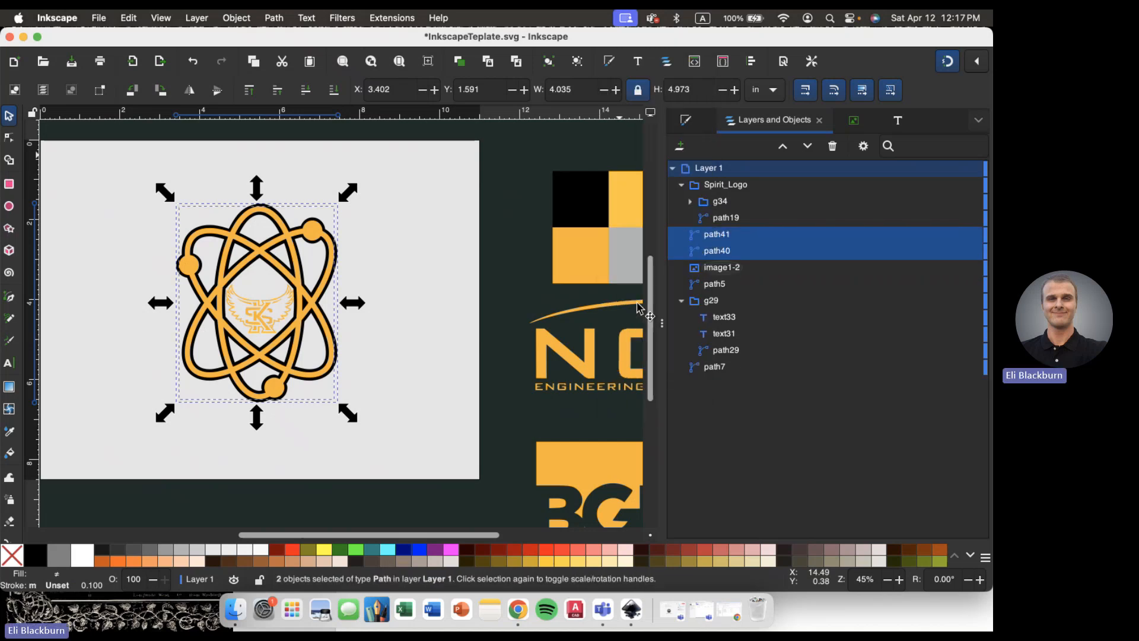
- Give path40, the atom piece behind path41, a flat black stroke
left_click(717, 251)
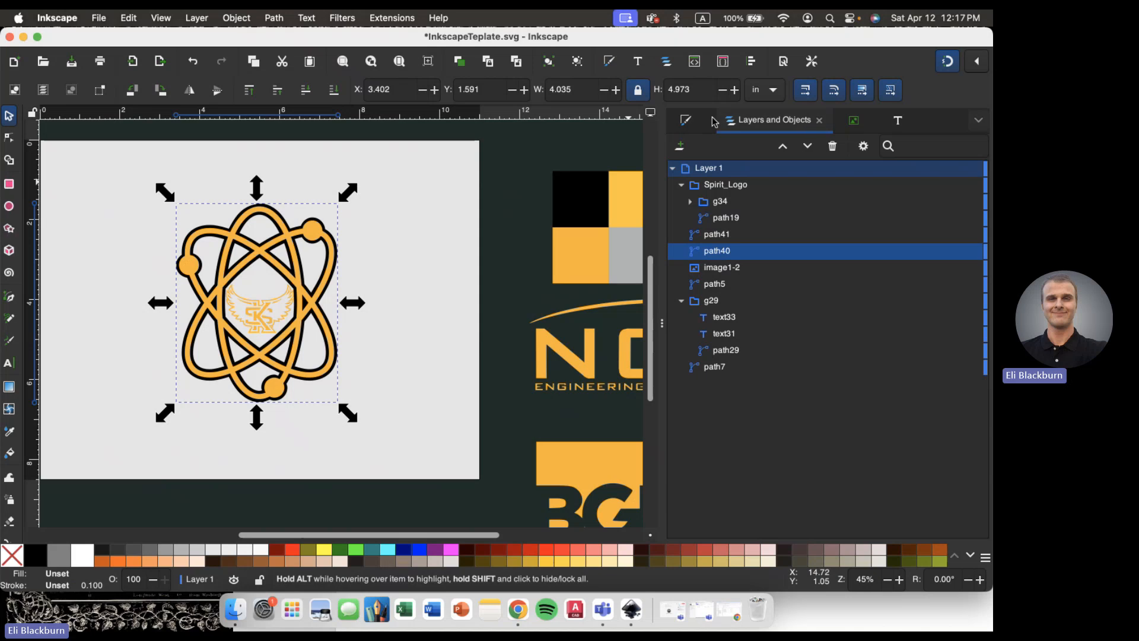
left_click(688, 121)
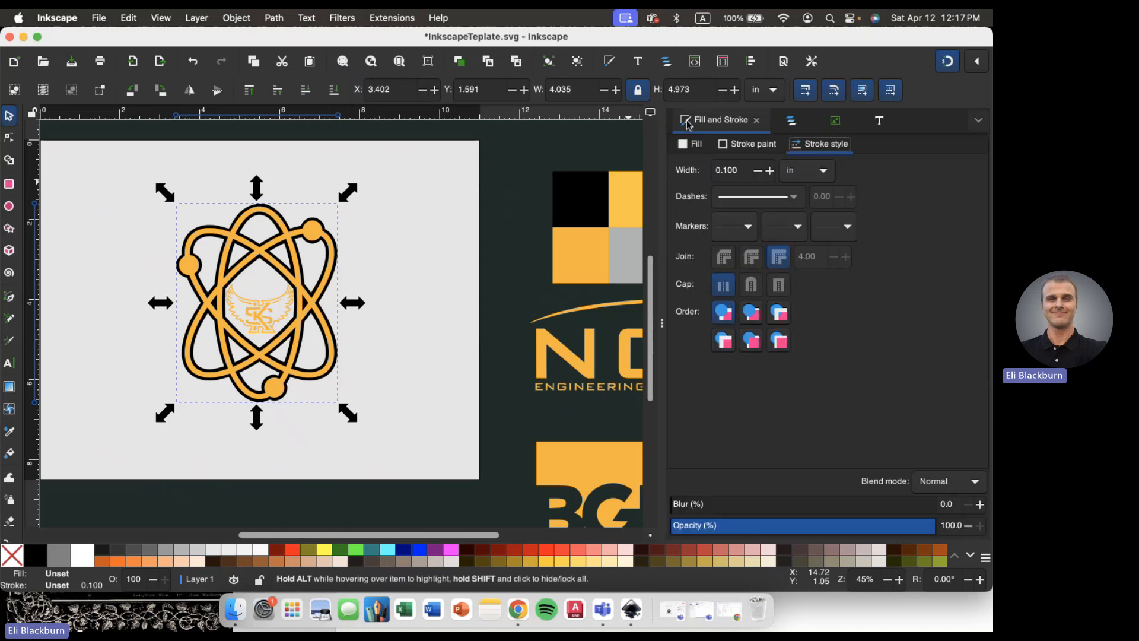
left_click(756, 146)
left_click(700, 168)
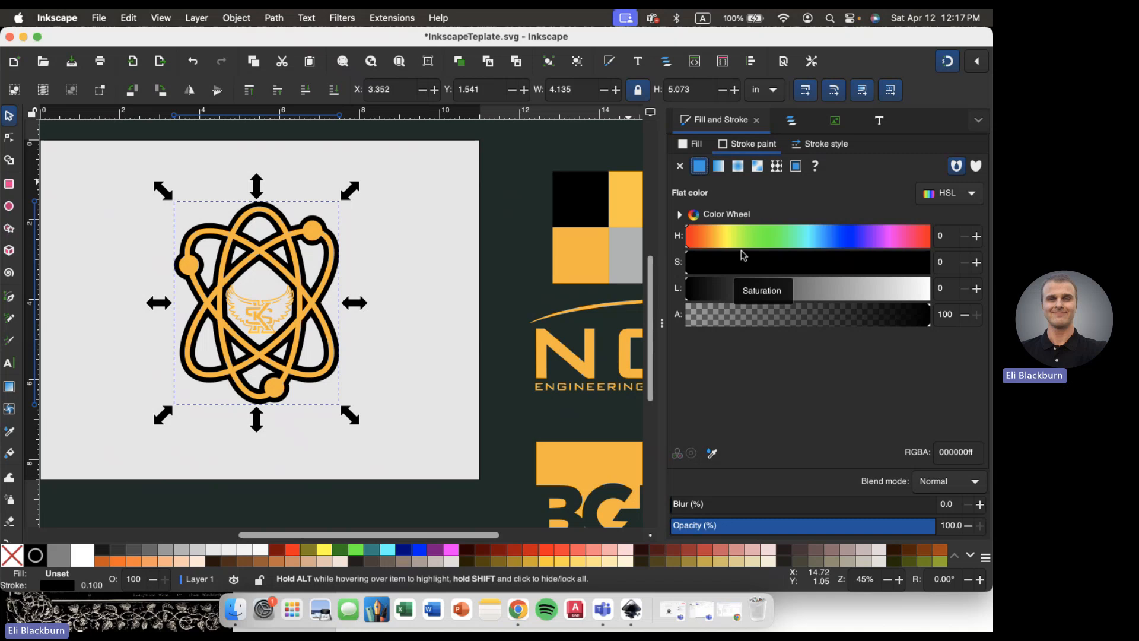
- Give path40 a flat gold fill, fcb320ff, and return to the selection tool
left_click(691, 145)
left_click(699, 166)
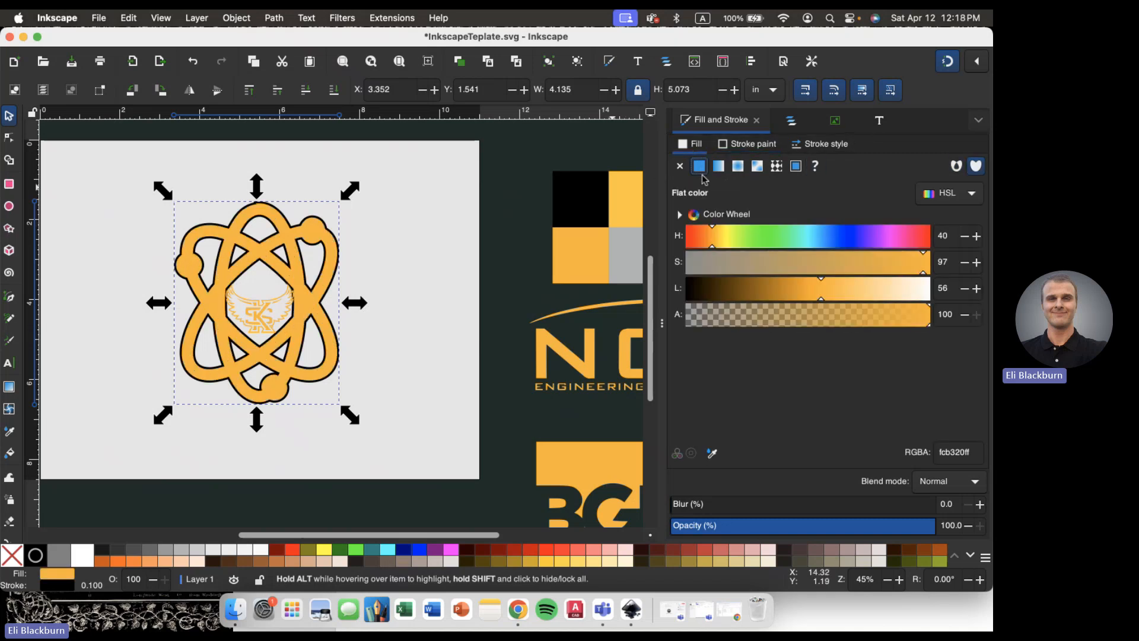
left_click(712, 454)
key("s")
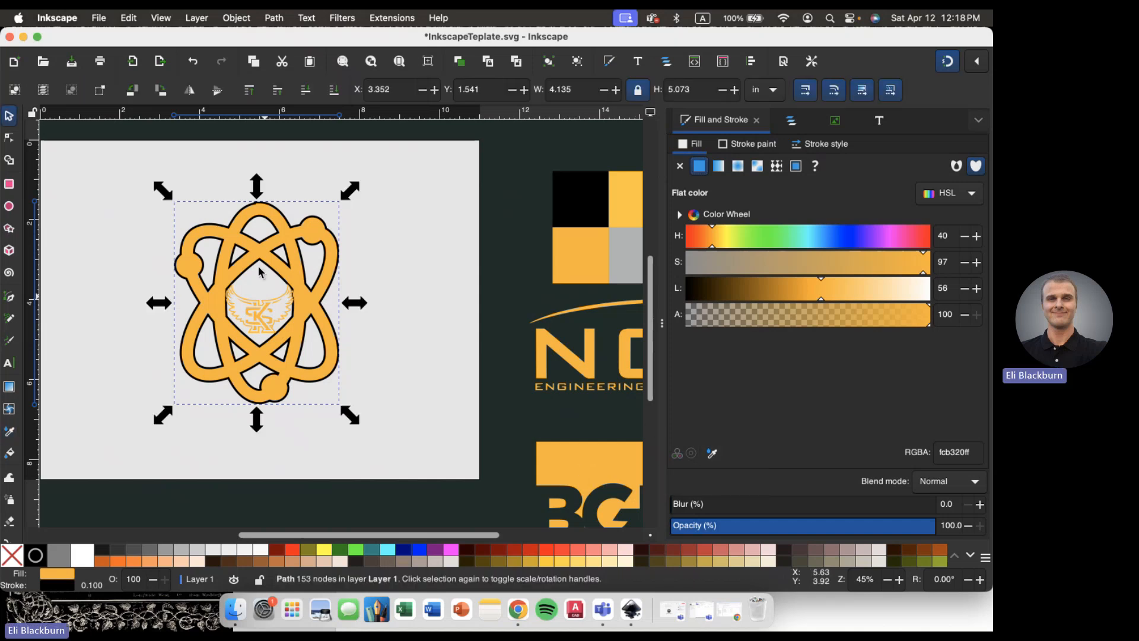
- Examine path40's stroke style settings and its outline up close at the top of the atom's vertical orbit
left_click(809, 145)
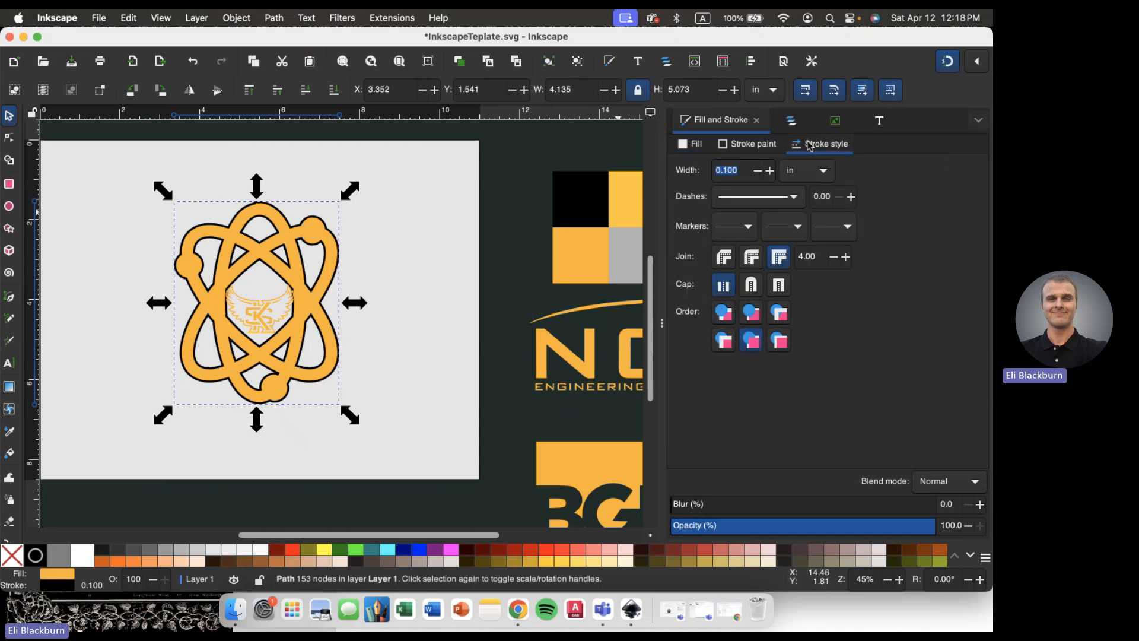
scroll(268, 209, "up", 5)
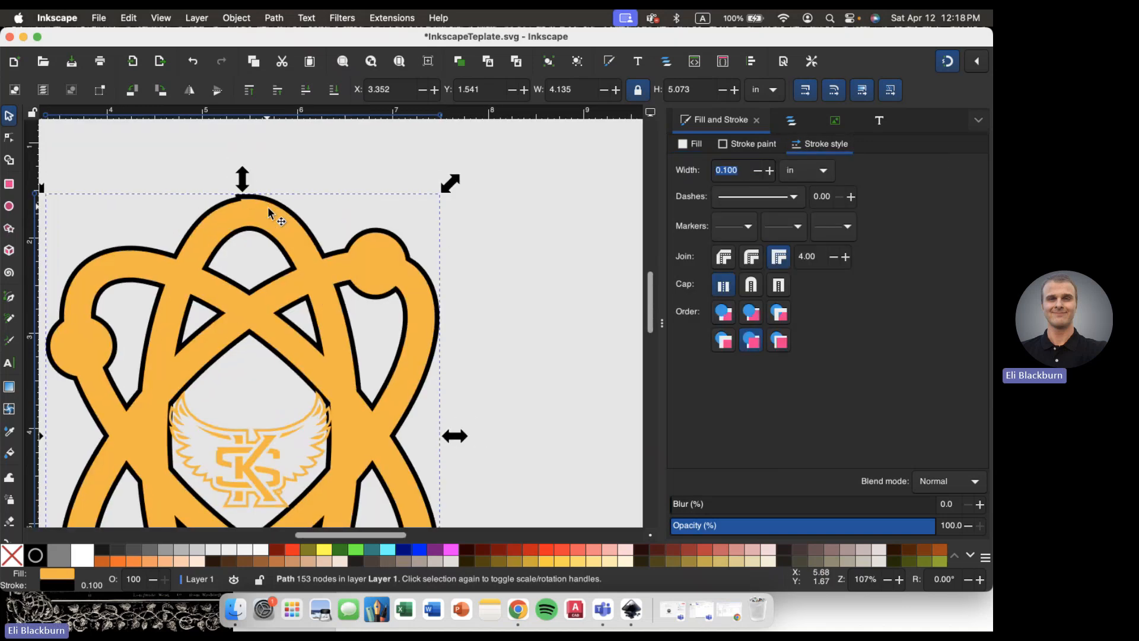
scroll(190, 191, "up", 2)
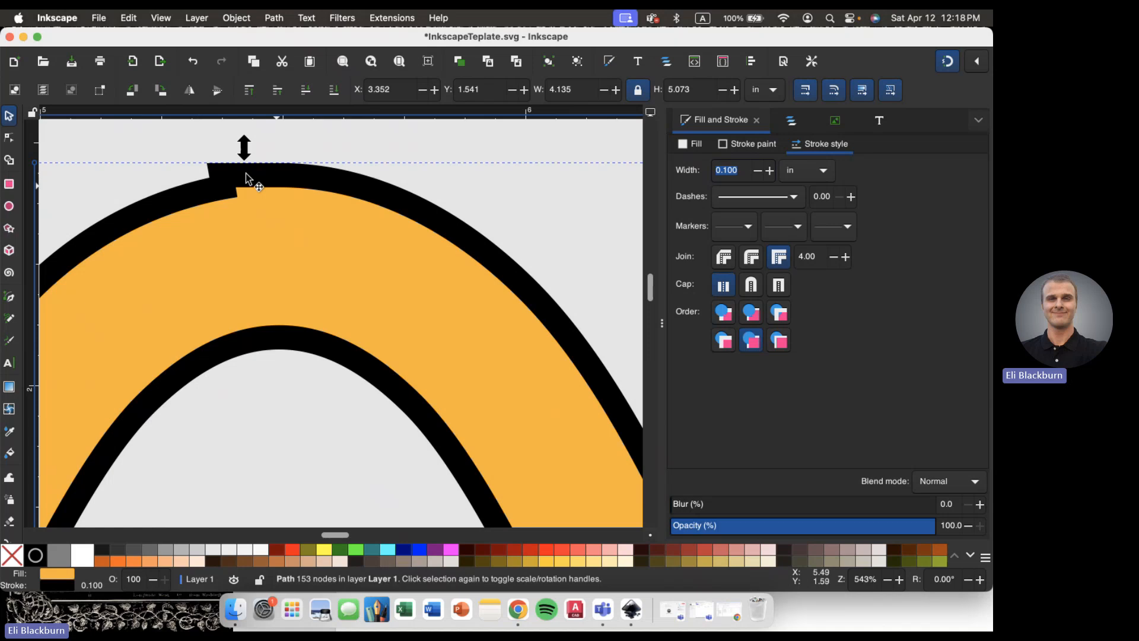
scroll(218, 184, "down", 3)
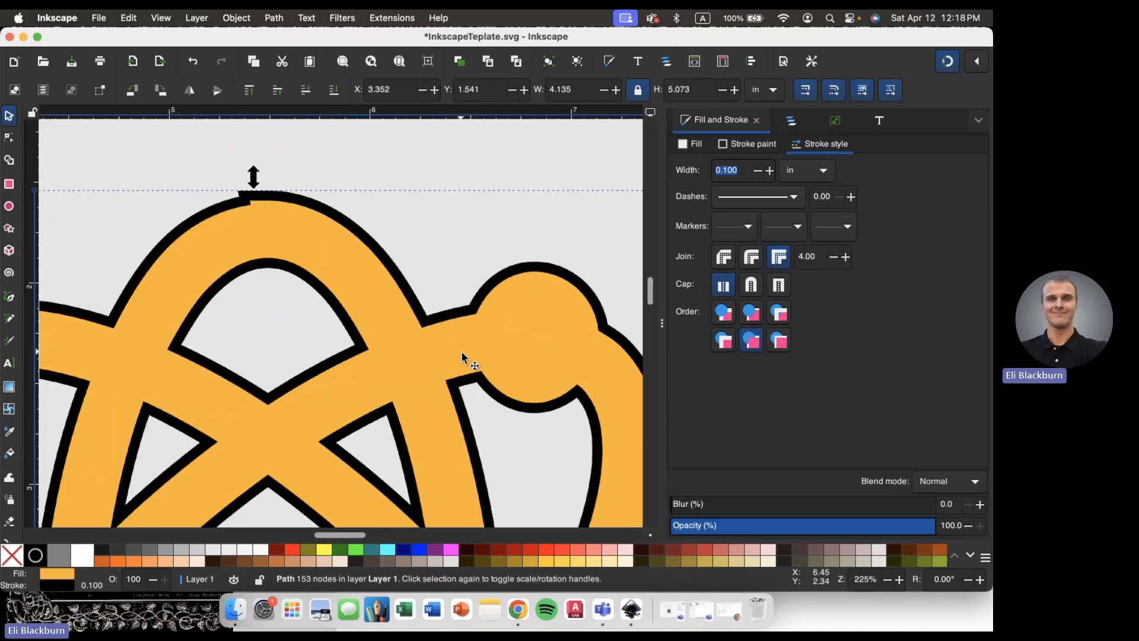
scroll(462, 357, "down", 1)
scroll(462, 356, "down", 2)
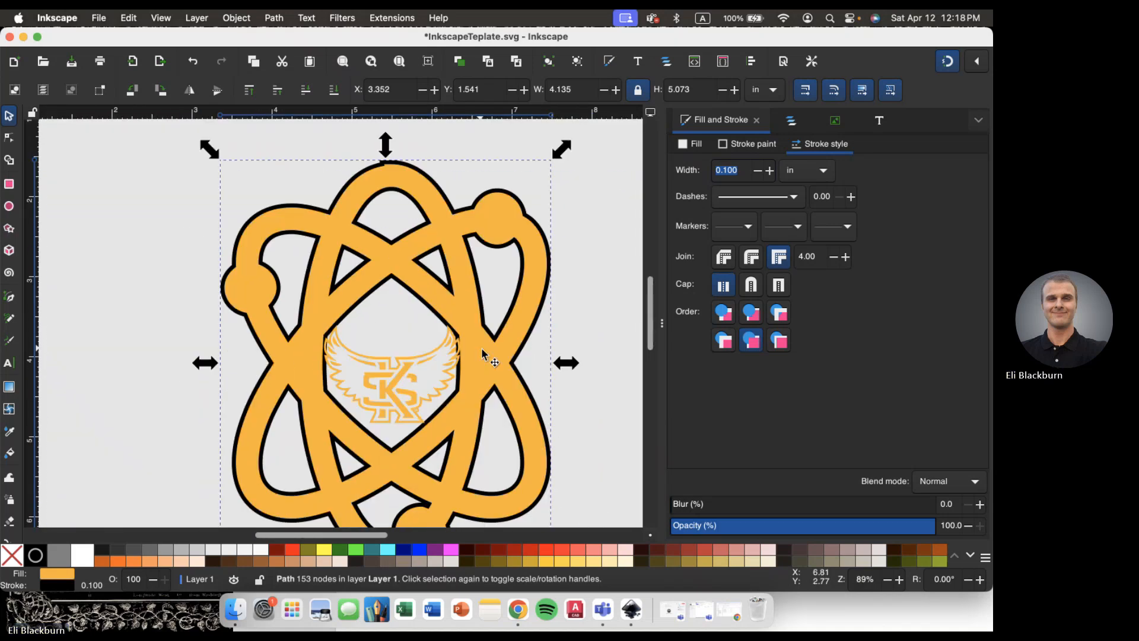
scroll(482, 354, "right", 1)
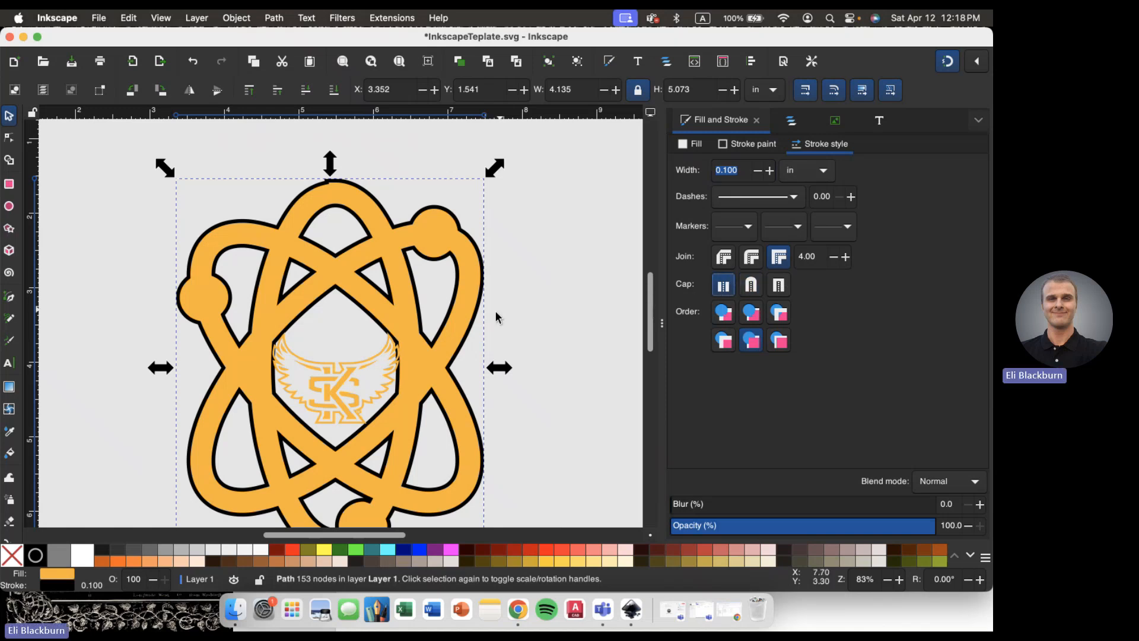
scroll(494, 311, "right", 2)
scroll(495, 311, "up", 1)
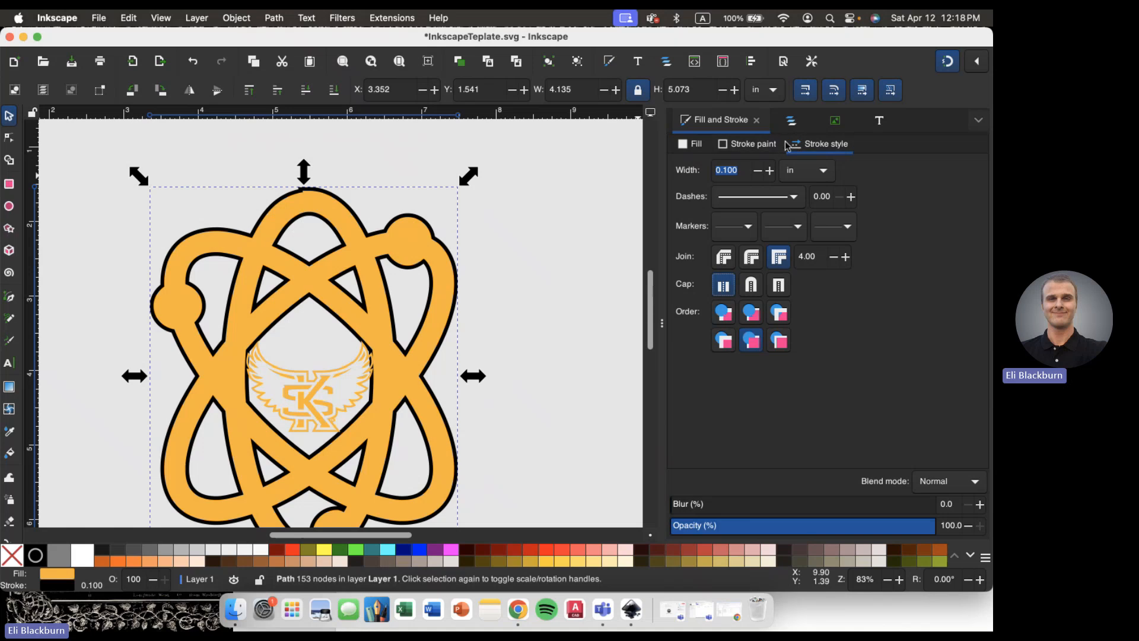
- Try a stroke width of 0.2 in on path40's black outline
key("1")
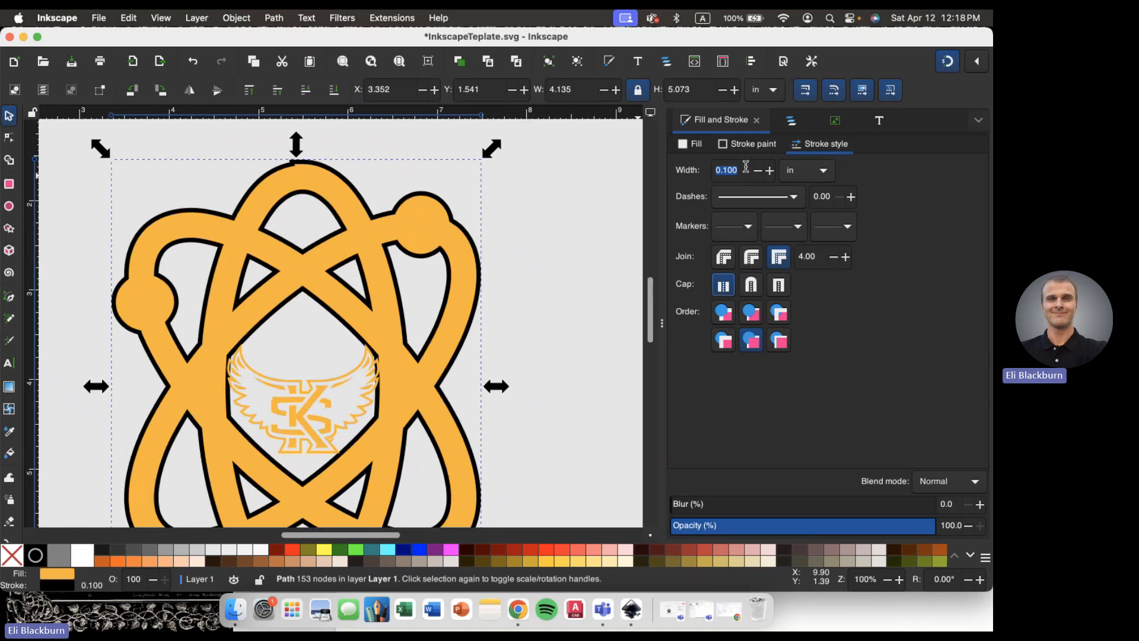
key("5")
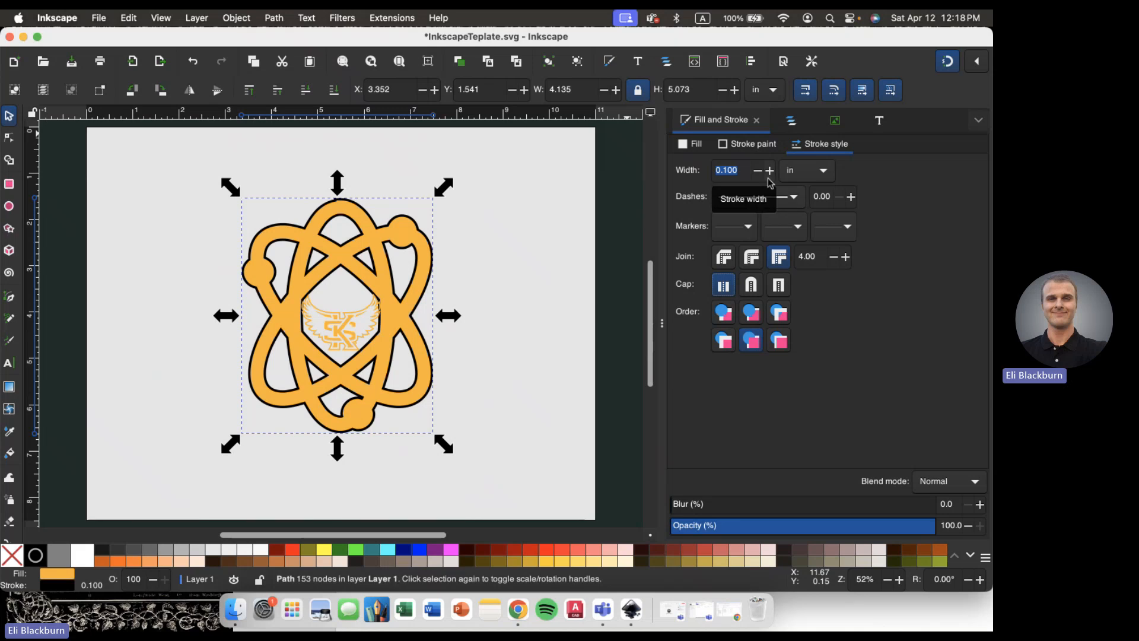
type("0.2")
key("Return")
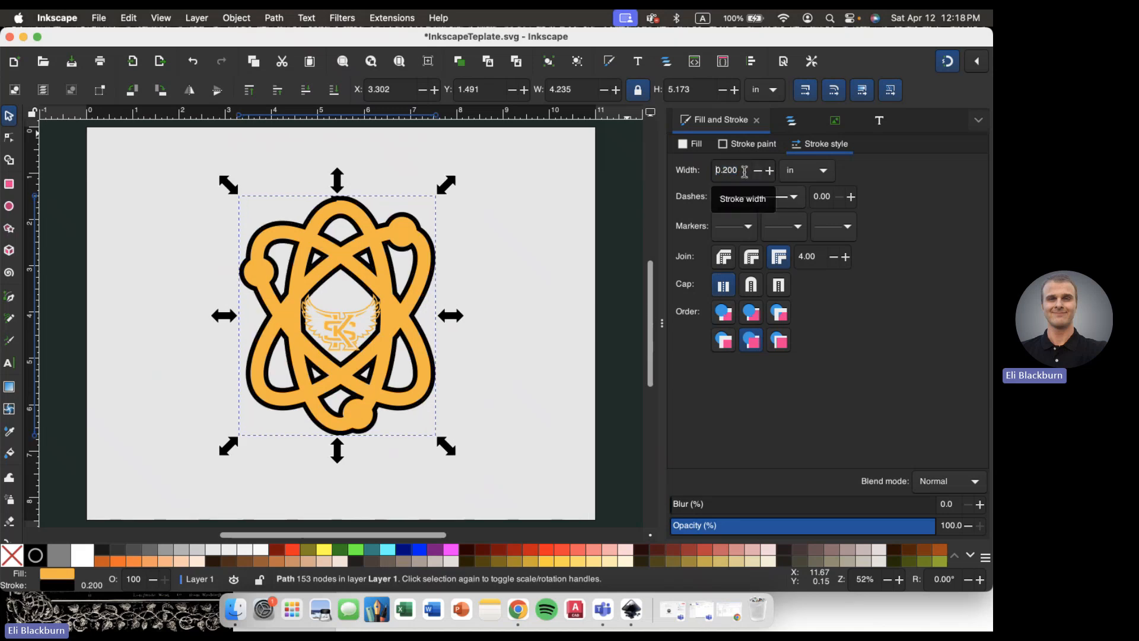
- Set path40's stroke width to 0.15 in
left_click_drag(744, 171, 704, 175)
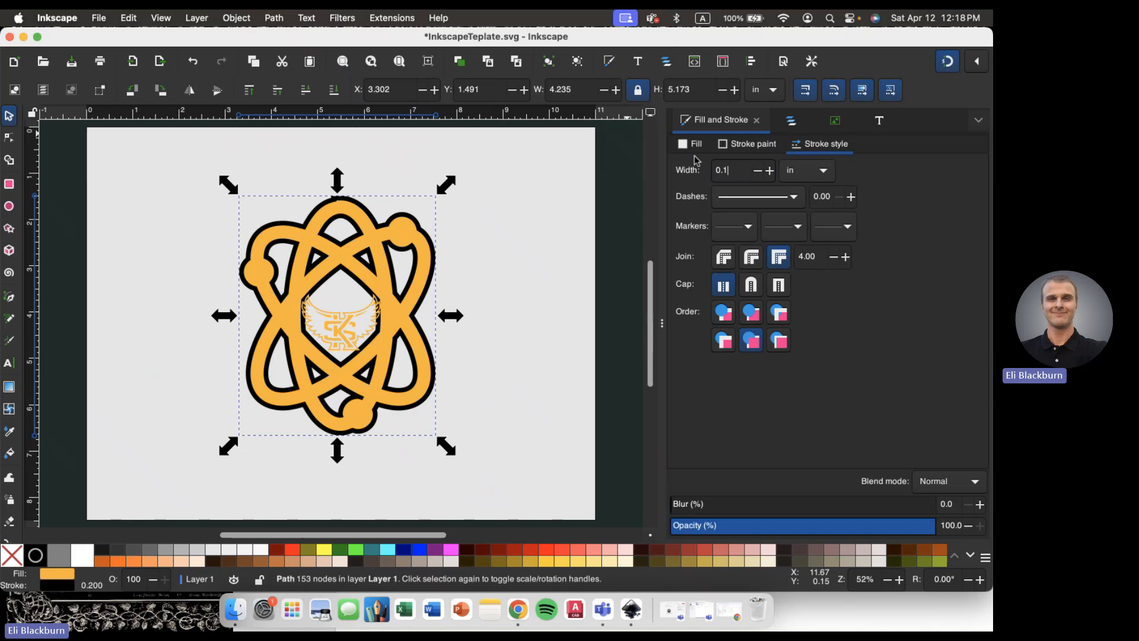
type("5")
key("Return")
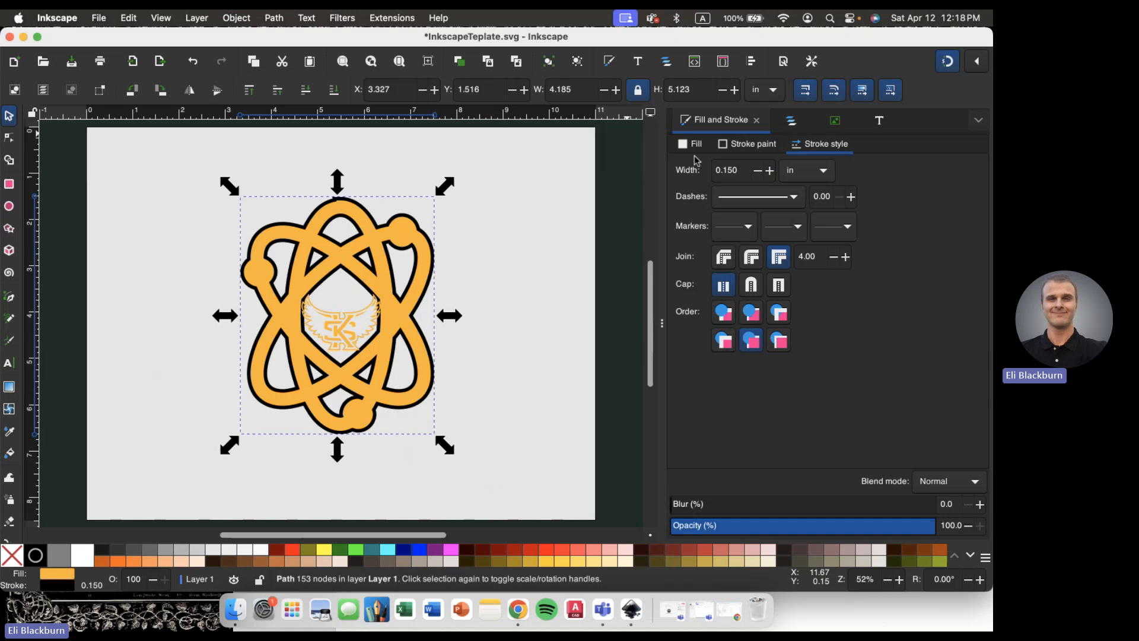
- Try recolouring path40's stroke with the gold sampled from the atom
left_click(732, 145)
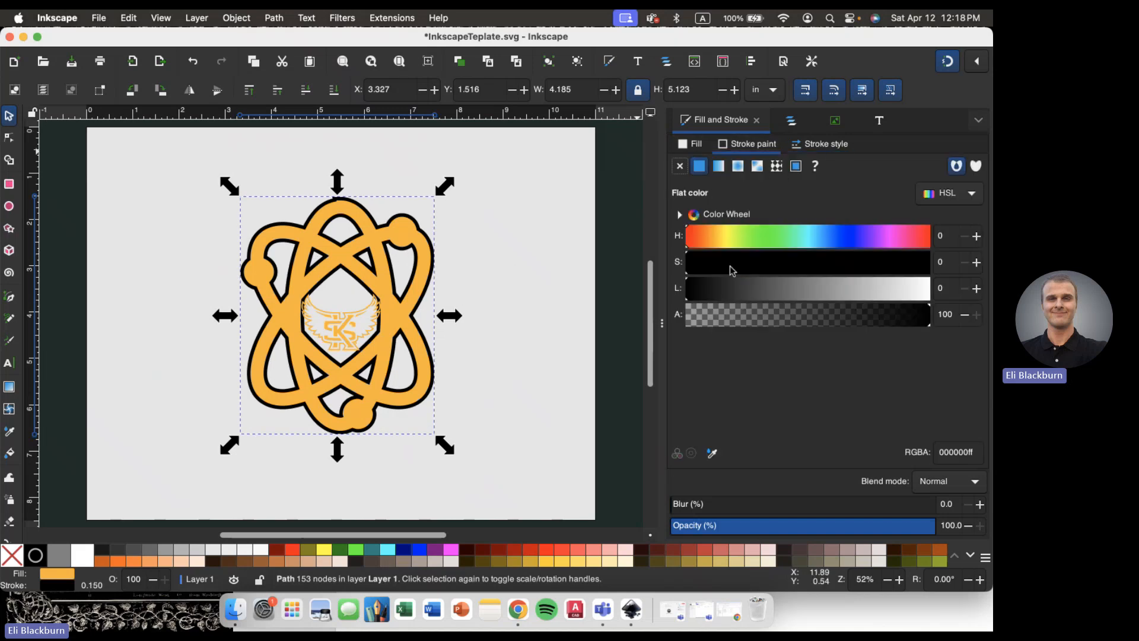
left_click(712, 453)
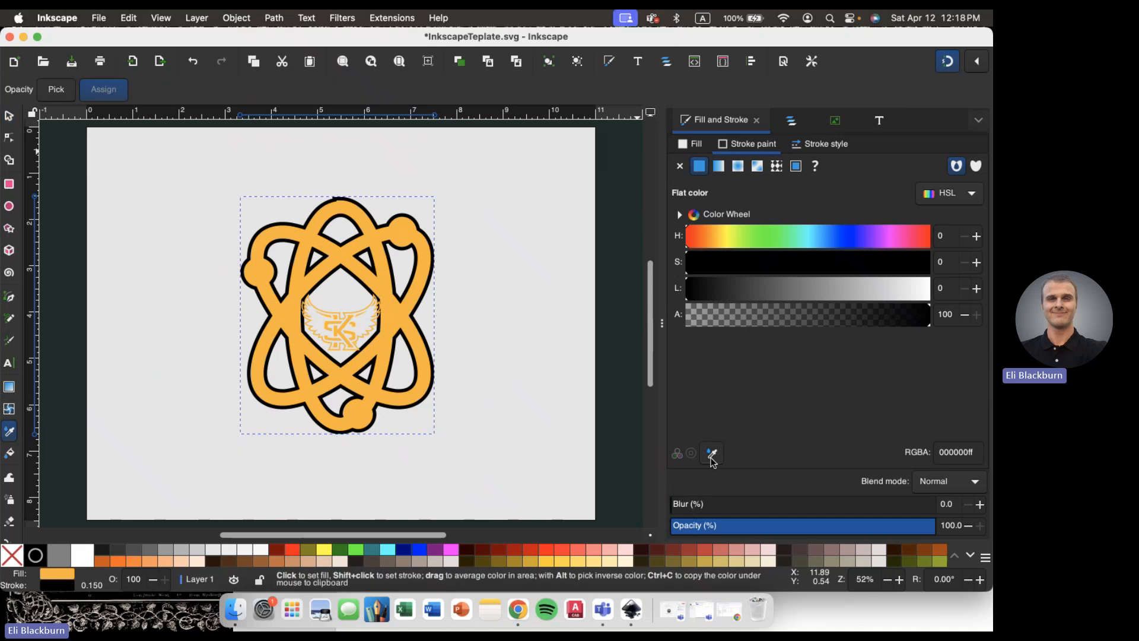
left_click(404, 329)
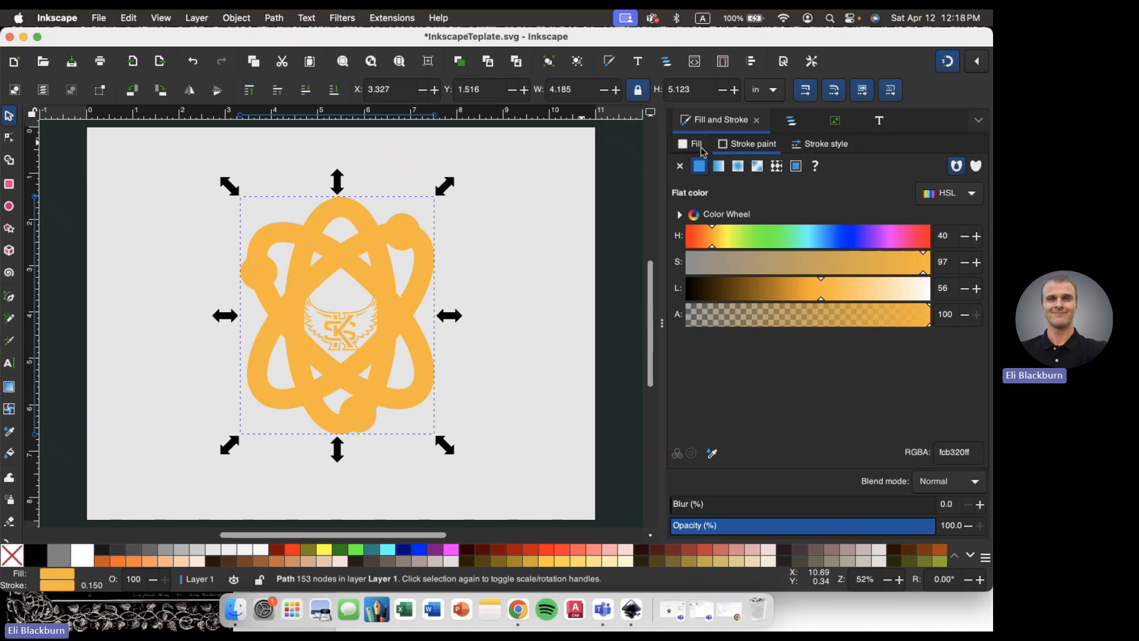
- Compare path19, path41 and path40 by selecting each in turn to check which part of the design each covers
left_click(798, 117)
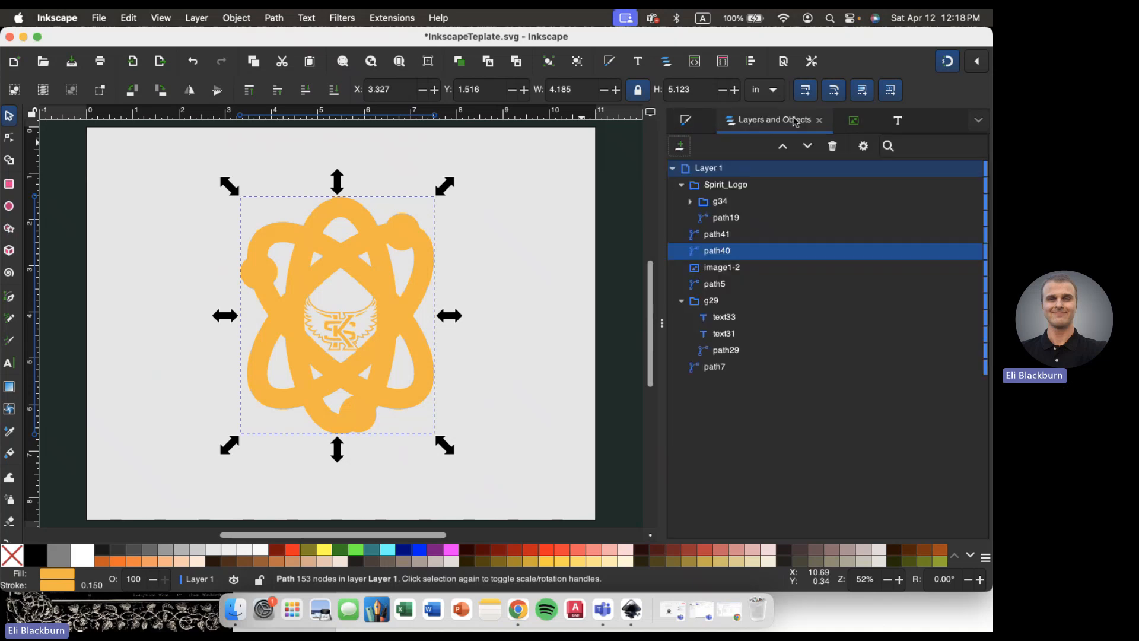
left_click(722, 218)
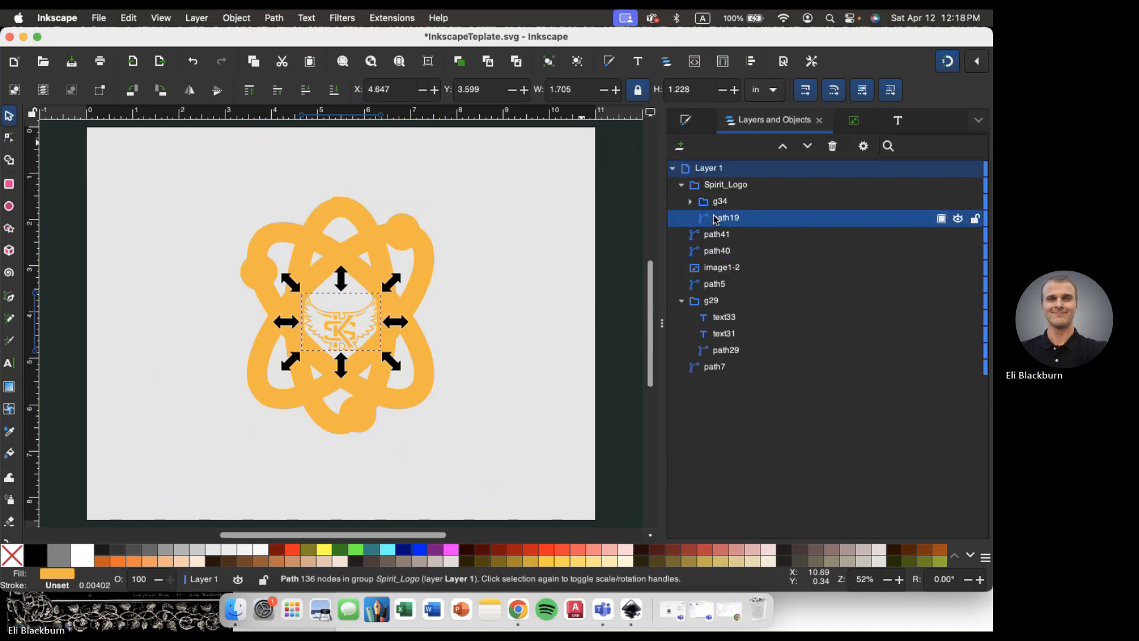
left_click(715, 236)
left_click(717, 251)
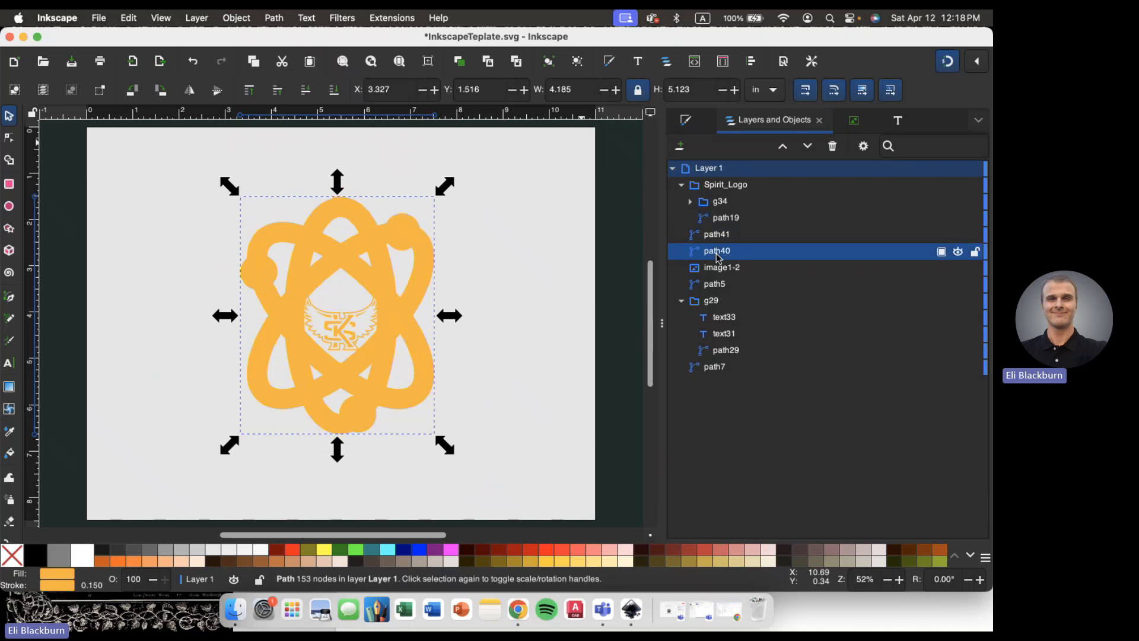
left_click(719, 220)
left_click(717, 235)
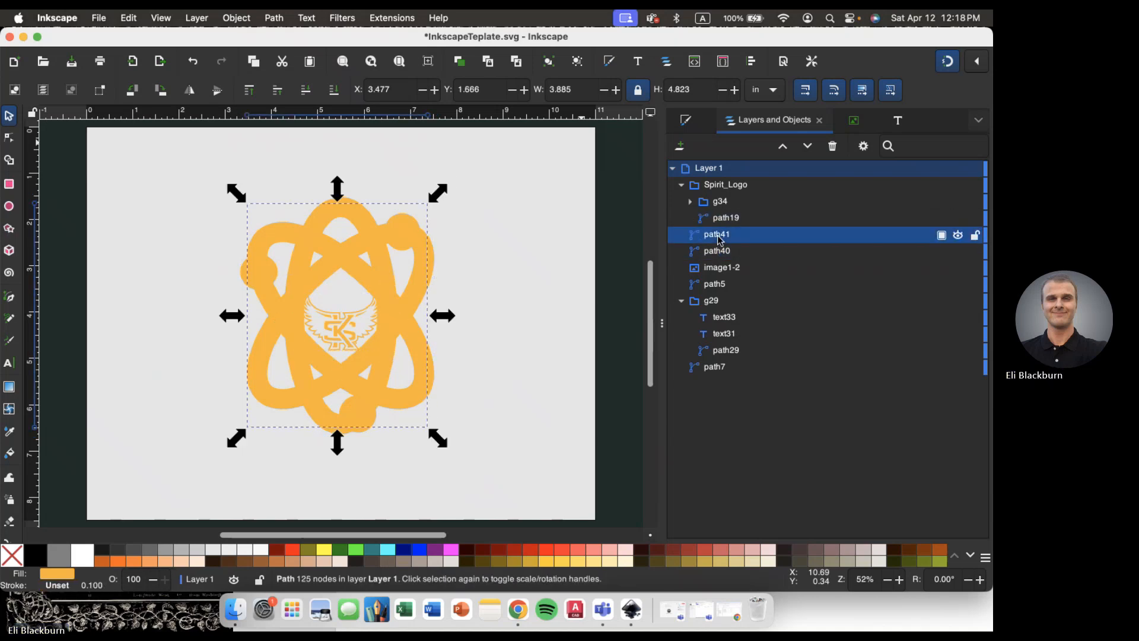
left_click(719, 250)
left_click(719, 235)
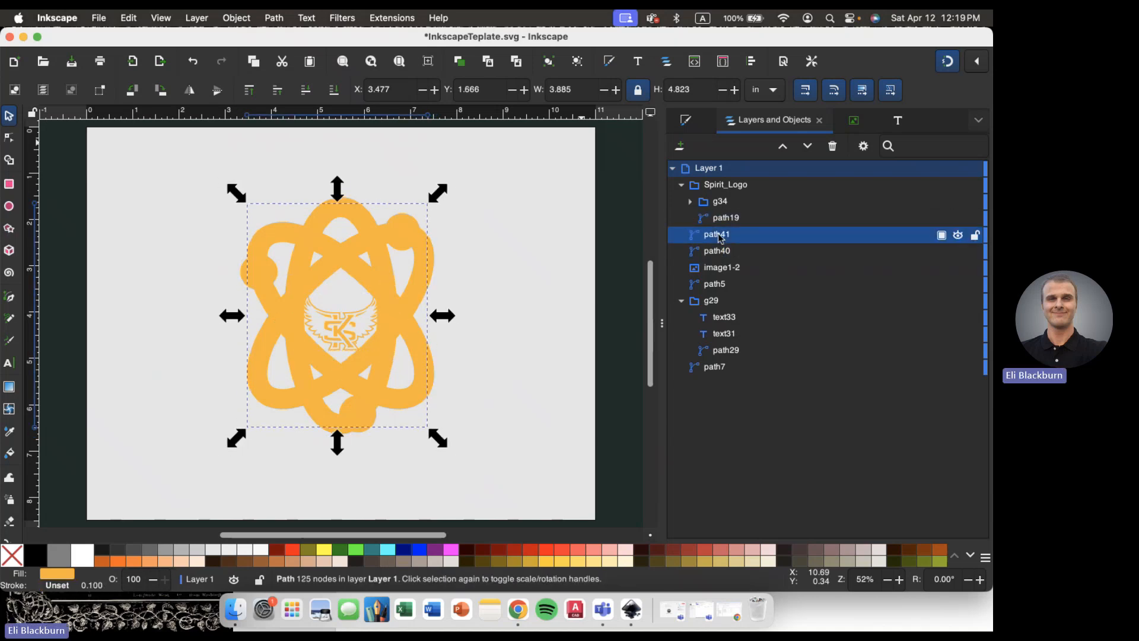
left_click(718, 251)
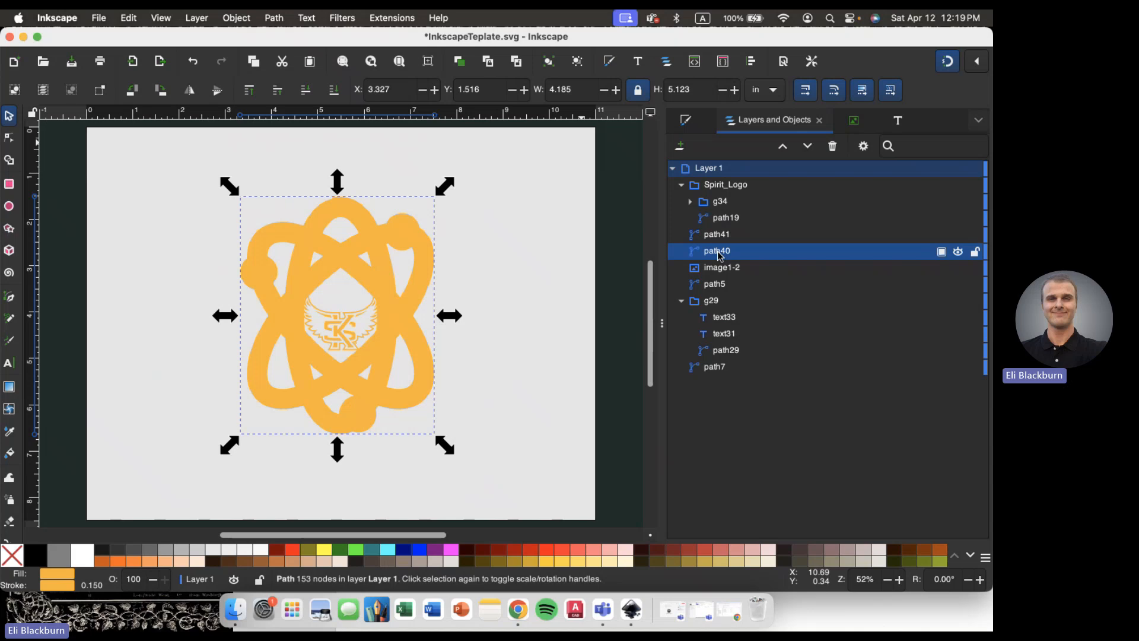
left_click(717, 235)
left_click(717, 251)
- Make path40's stroke black by setting its lightness to 0
left_click(683, 124)
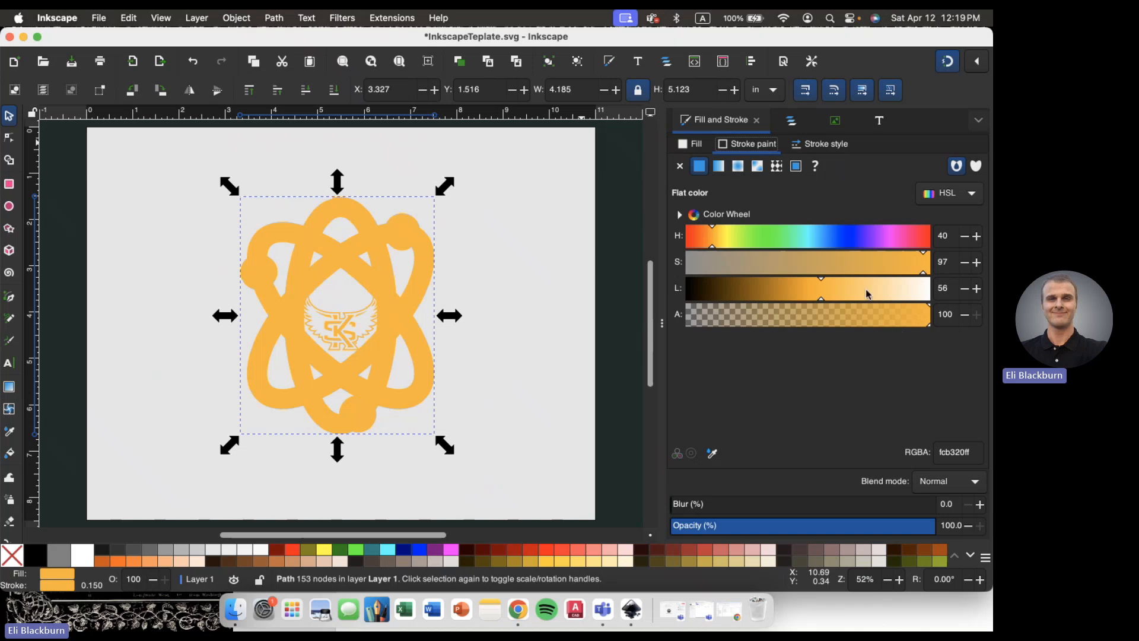
left_click(936, 289)
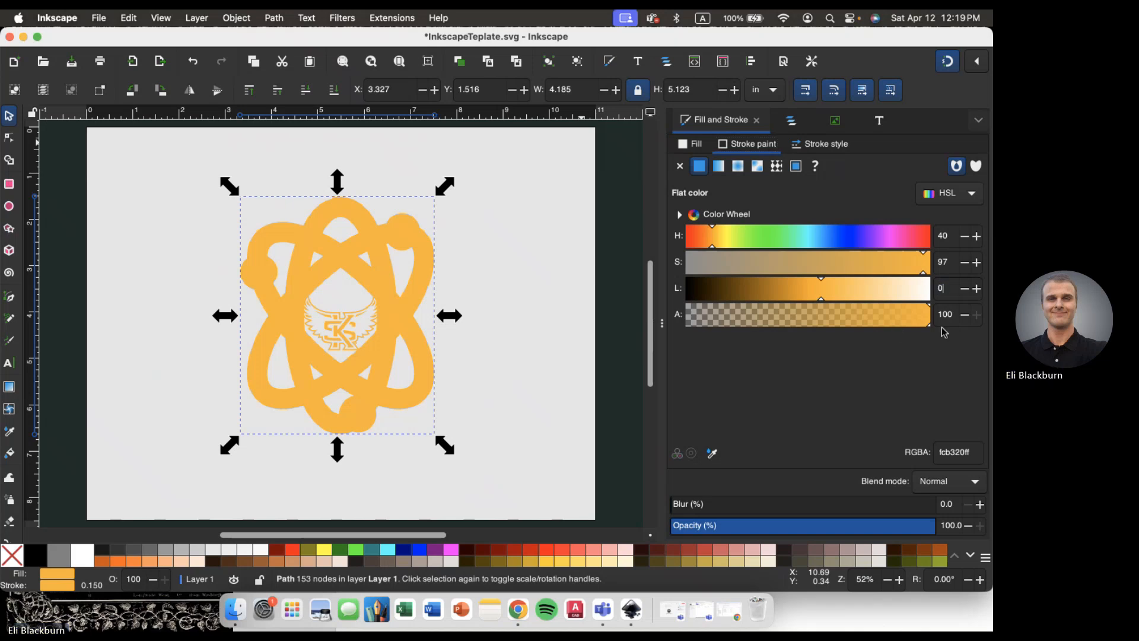
type("0")
key("Return")
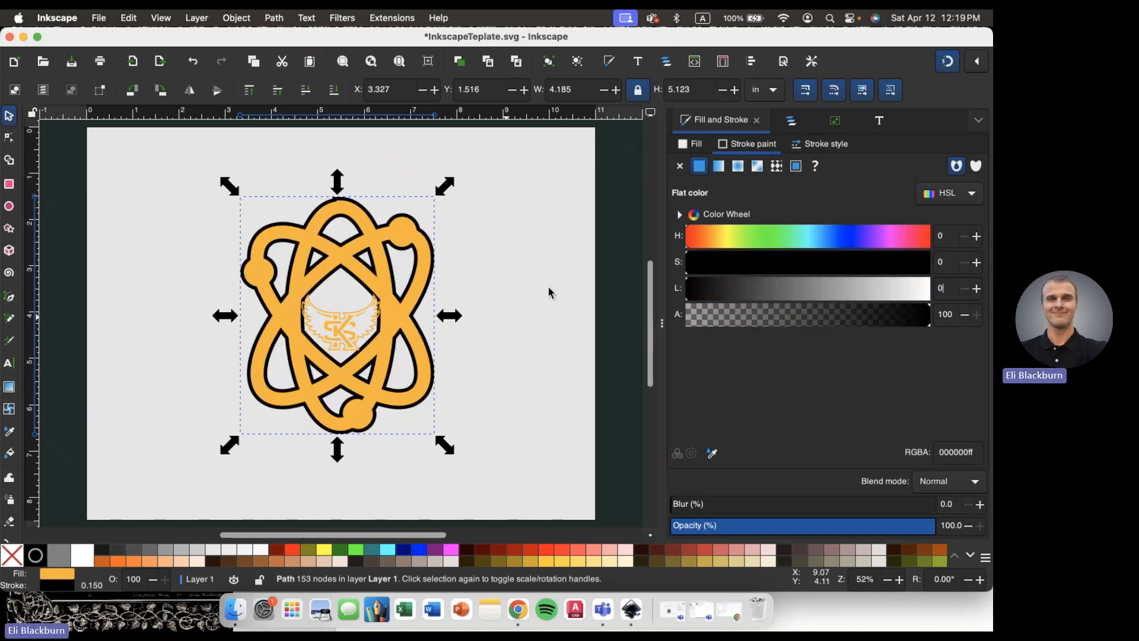
- Try different paint orders on path40, choose Fill, Markers, Stroke, and open its stroke paint settings
left_click(818, 149)
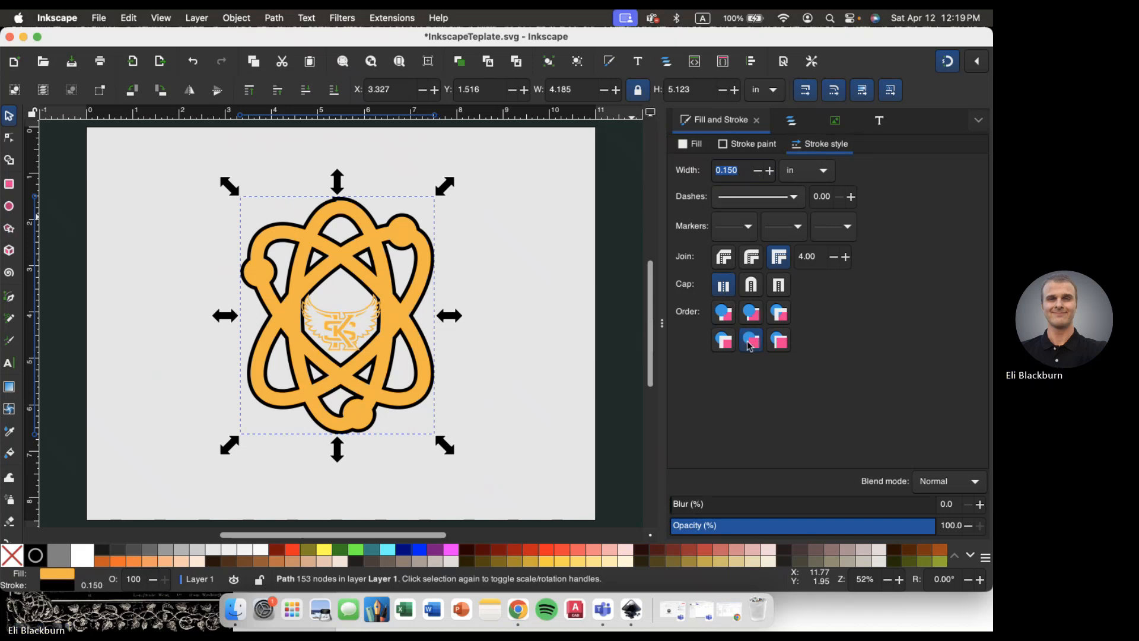
left_click(751, 313)
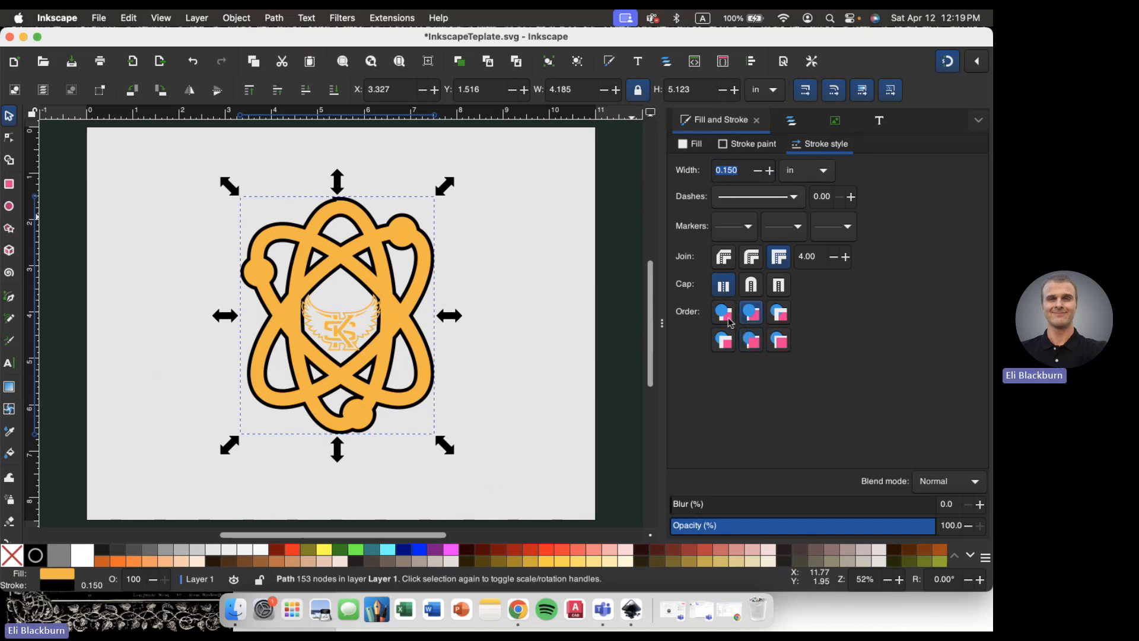
left_click(723, 313)
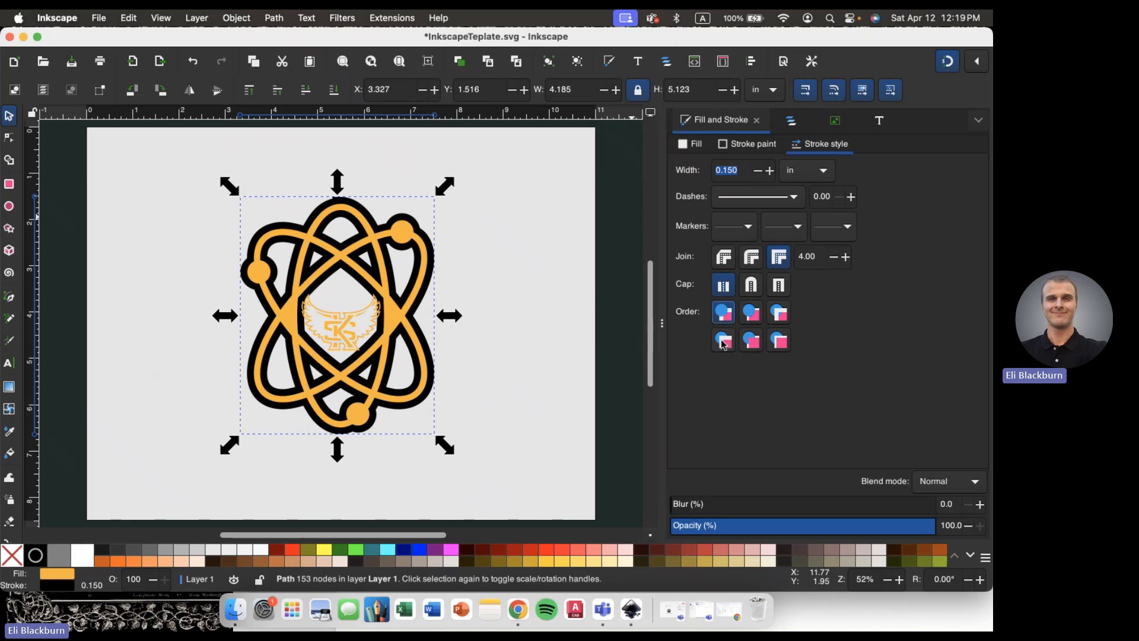
left_click(778, 346)
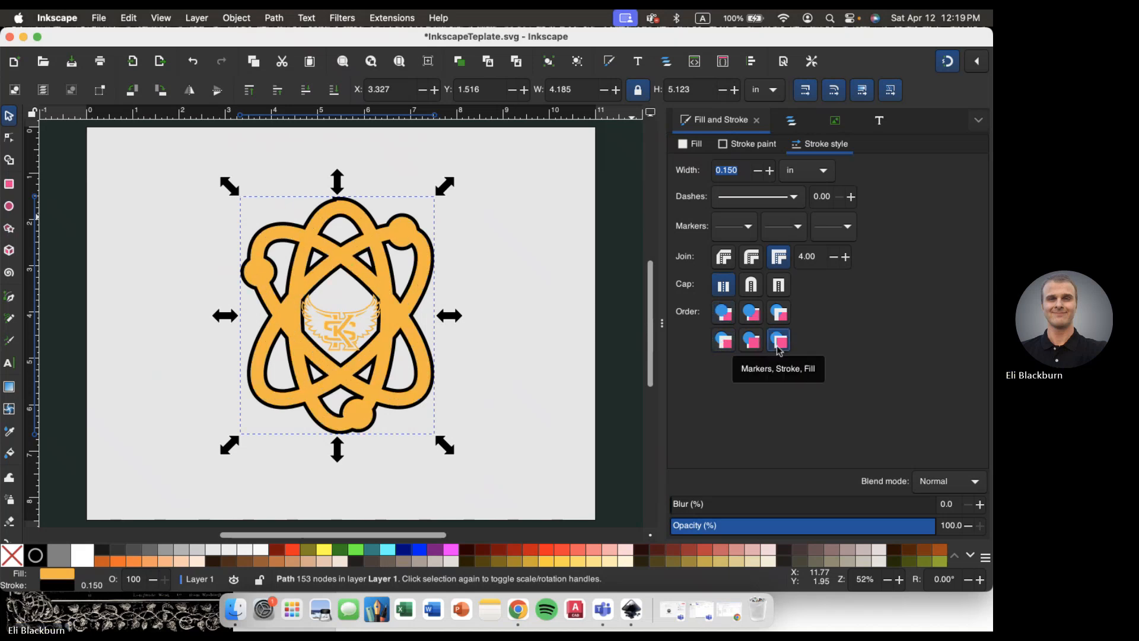
left_click(779, 320)
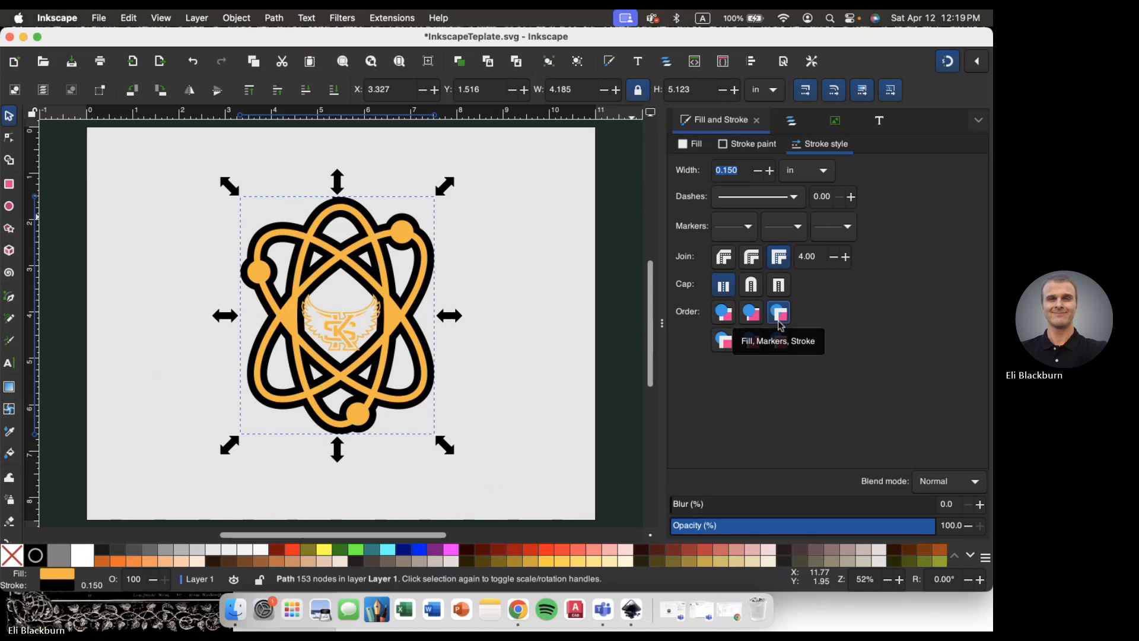
left_click(731, 146)
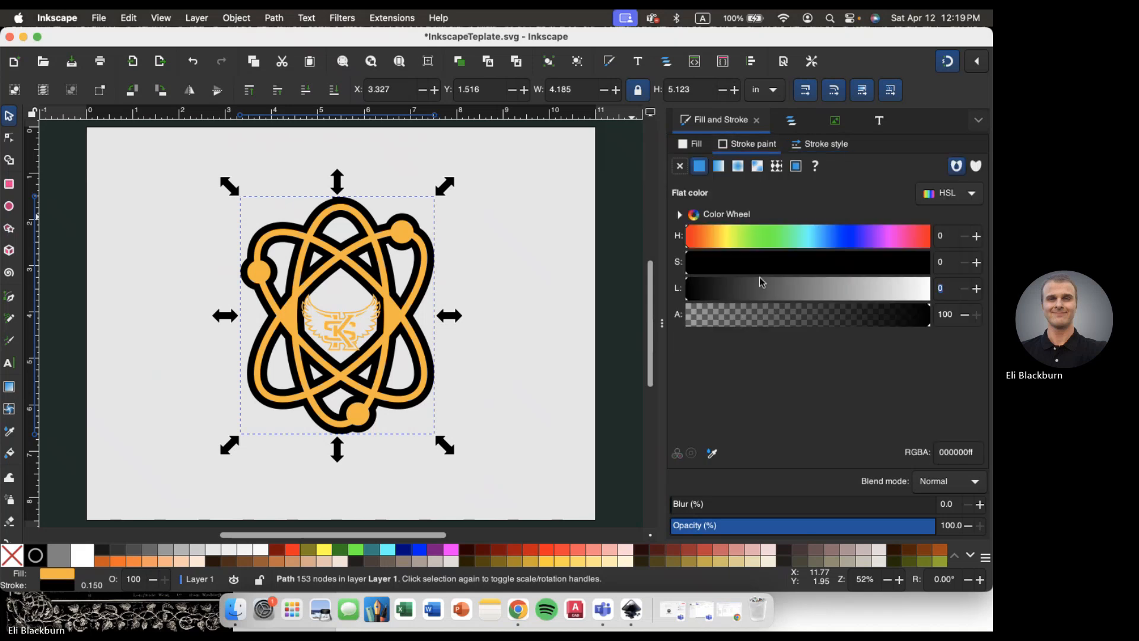
- Try a light grey stroke with lightness 77 and a cyan fill with hue 177 on path40
left_click(759, 240)
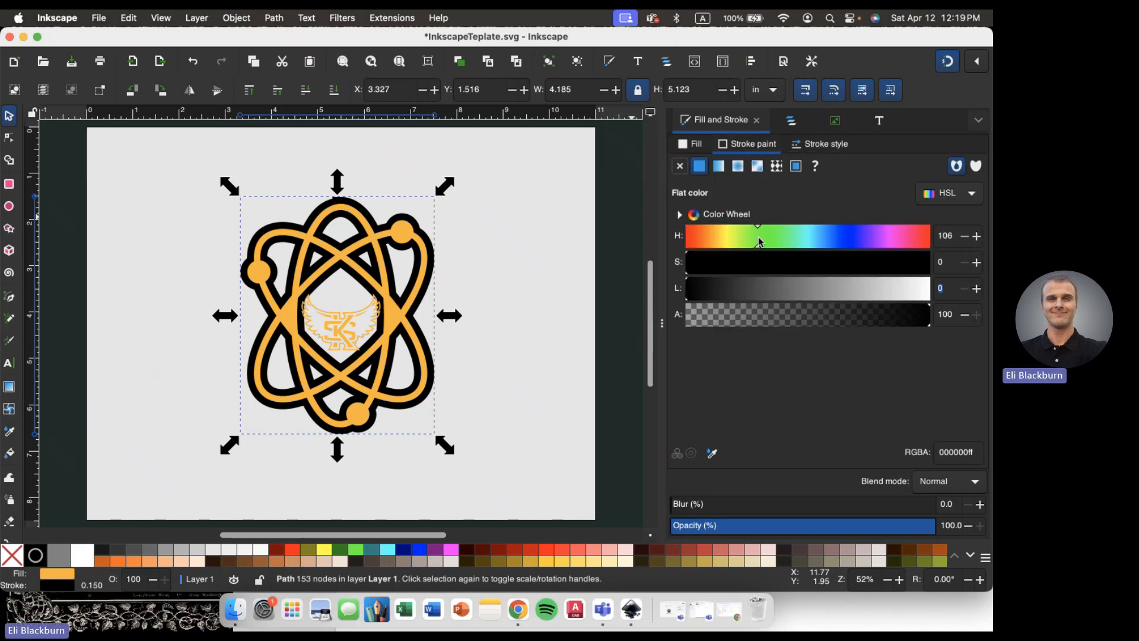
left_click(874, 290)
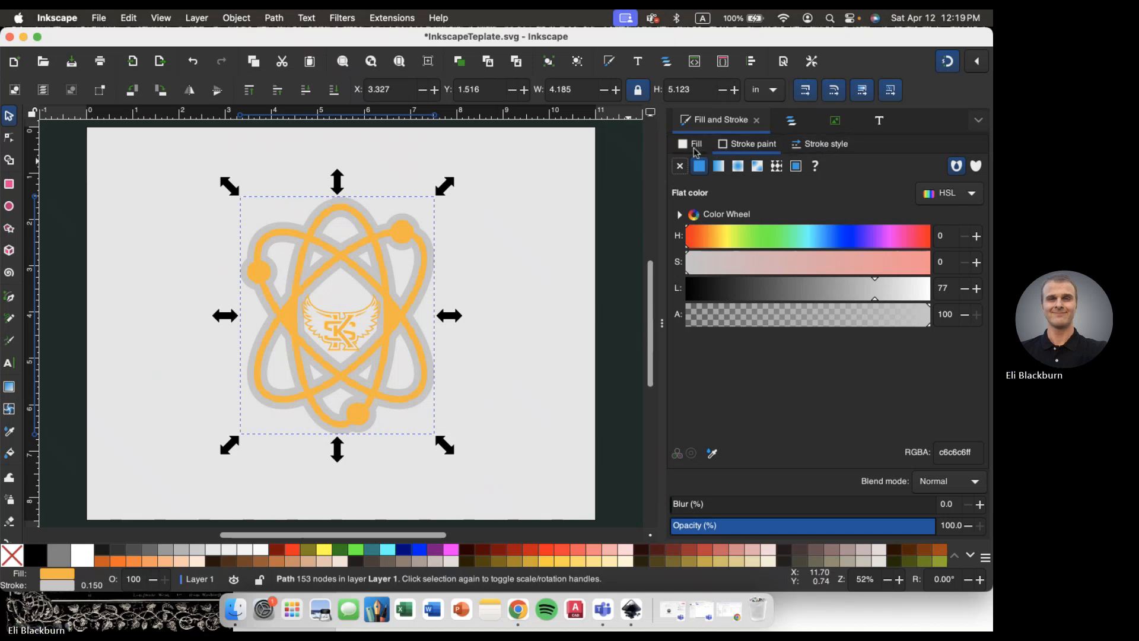
left_click(695, 148)
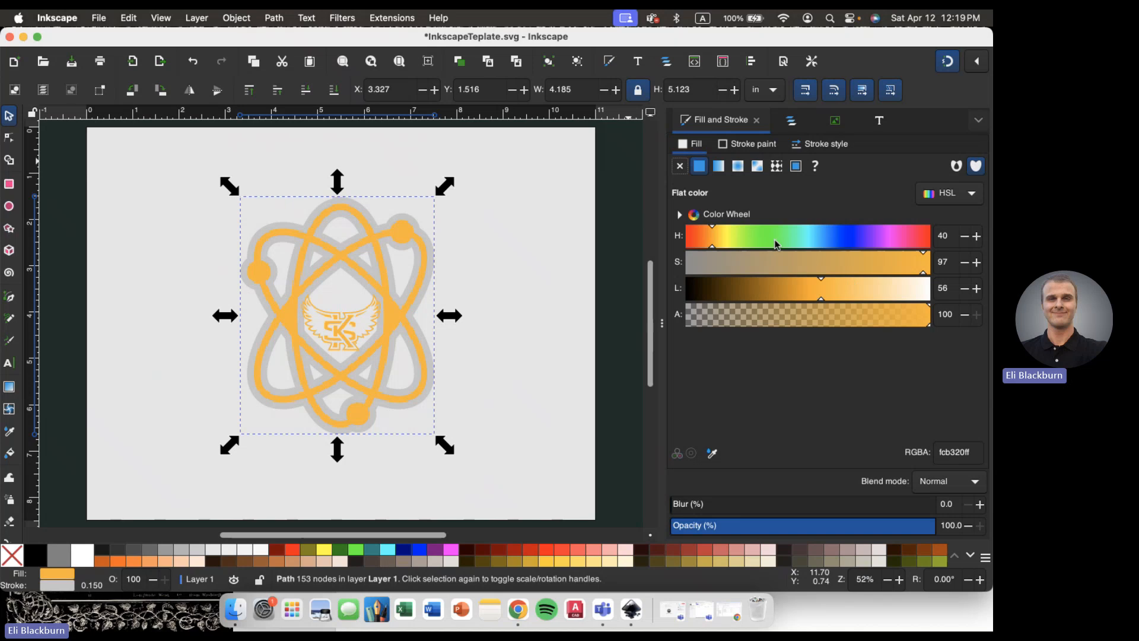
left_click_drag(775, 243, 806, 236)
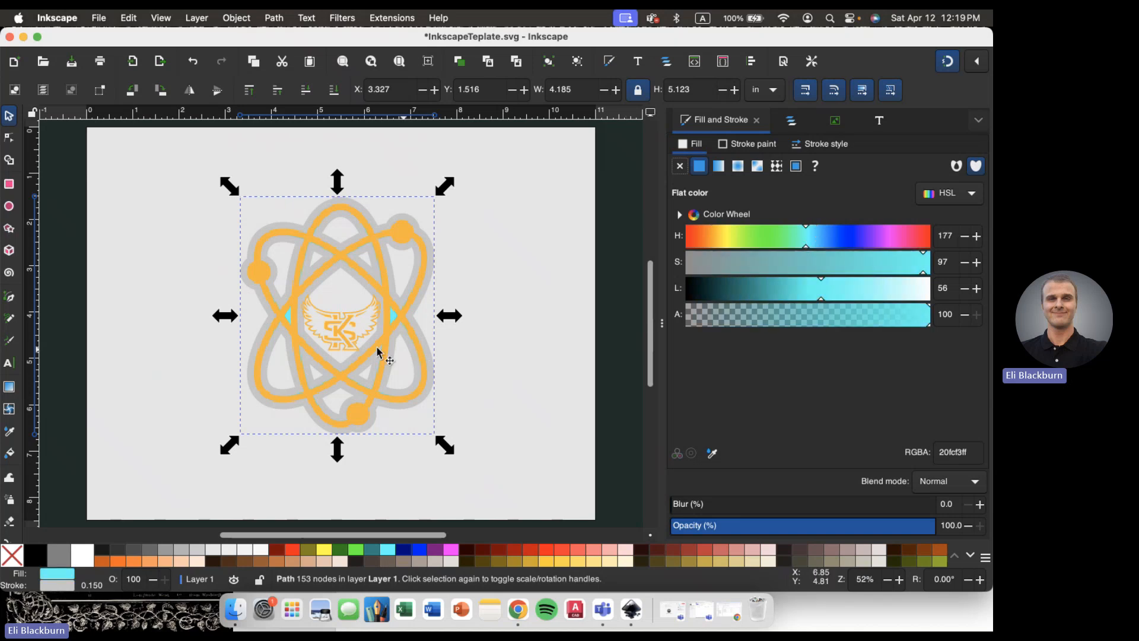
scroll(270, 311, "up", 2)
scroll(397, 252, "right", 3)
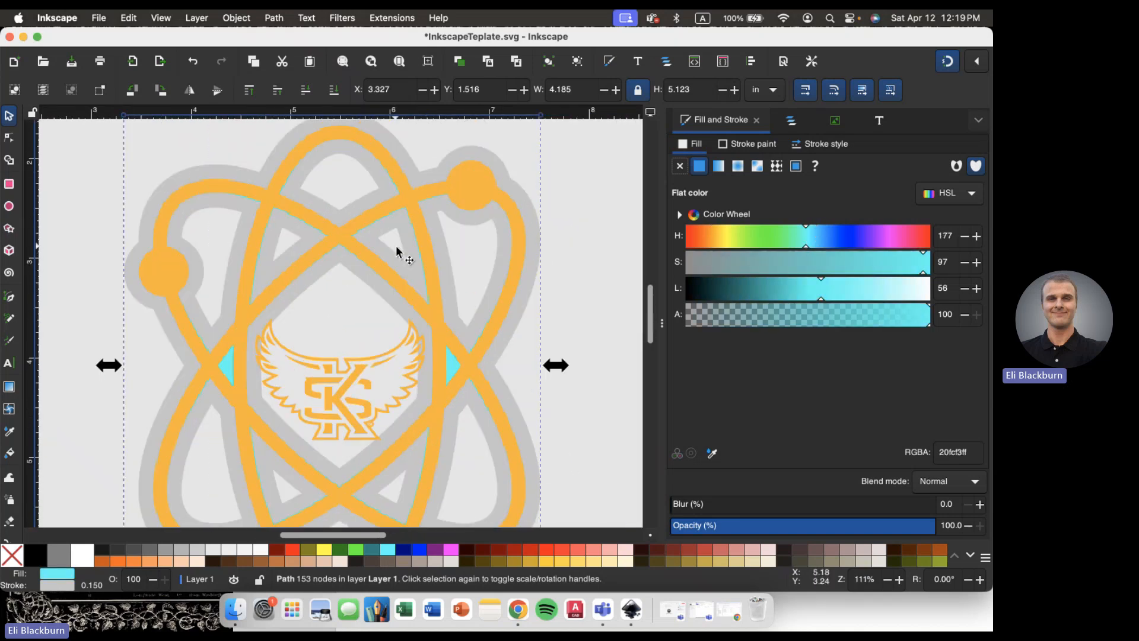
scroll(396, 252, "down", 2)
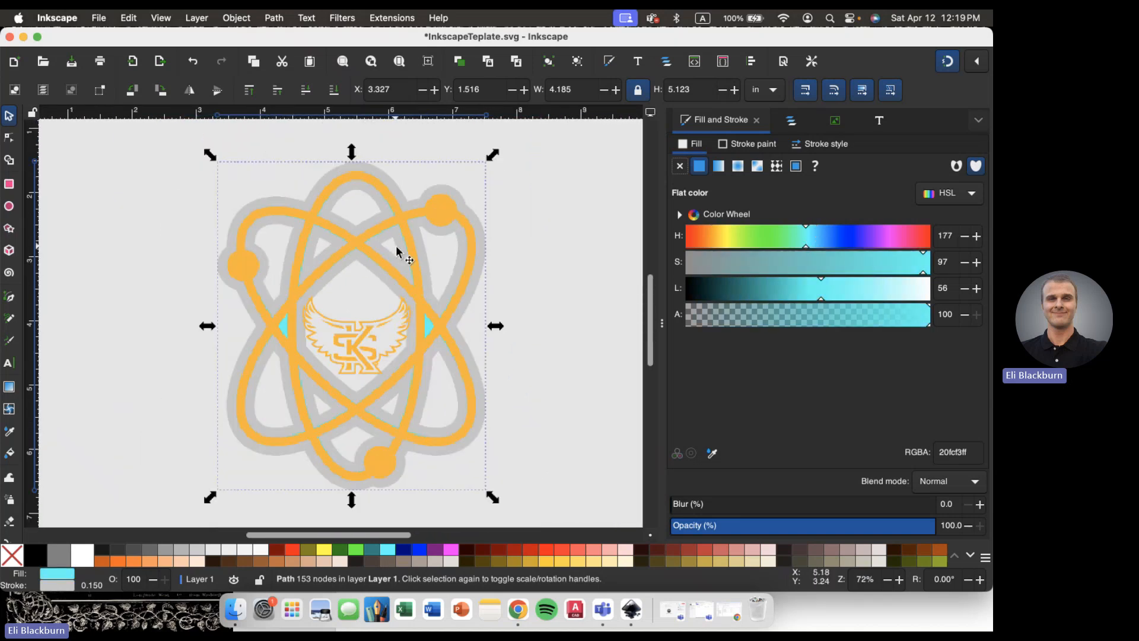
- Try moving path41 off the atom, undo the move, and reselect path40
left_click(790, 126)
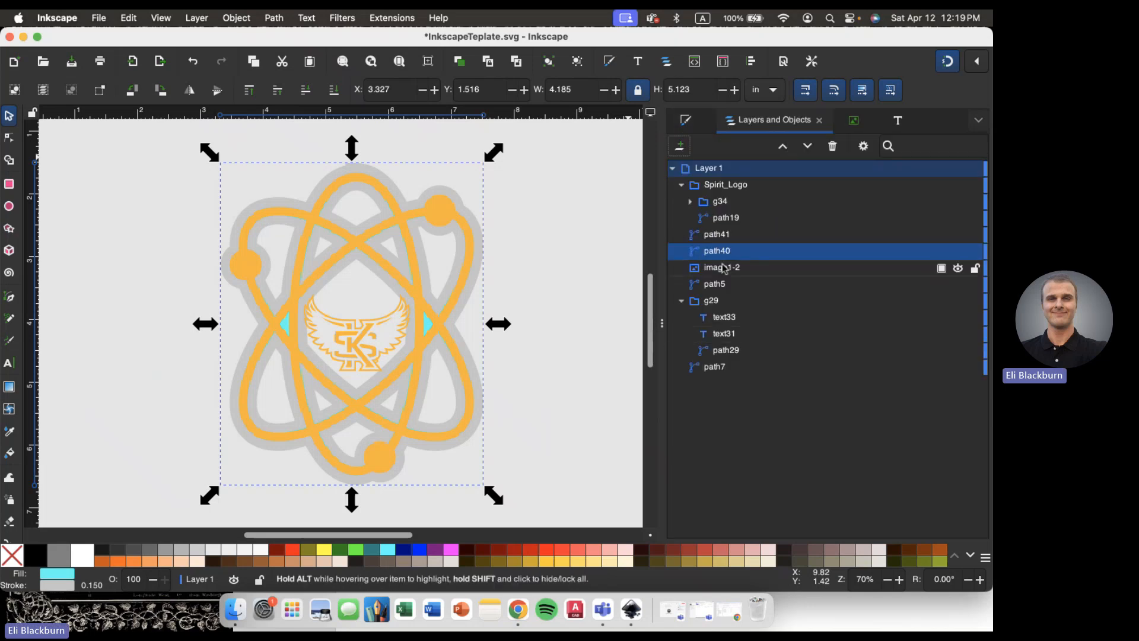
left_click(716, 236)
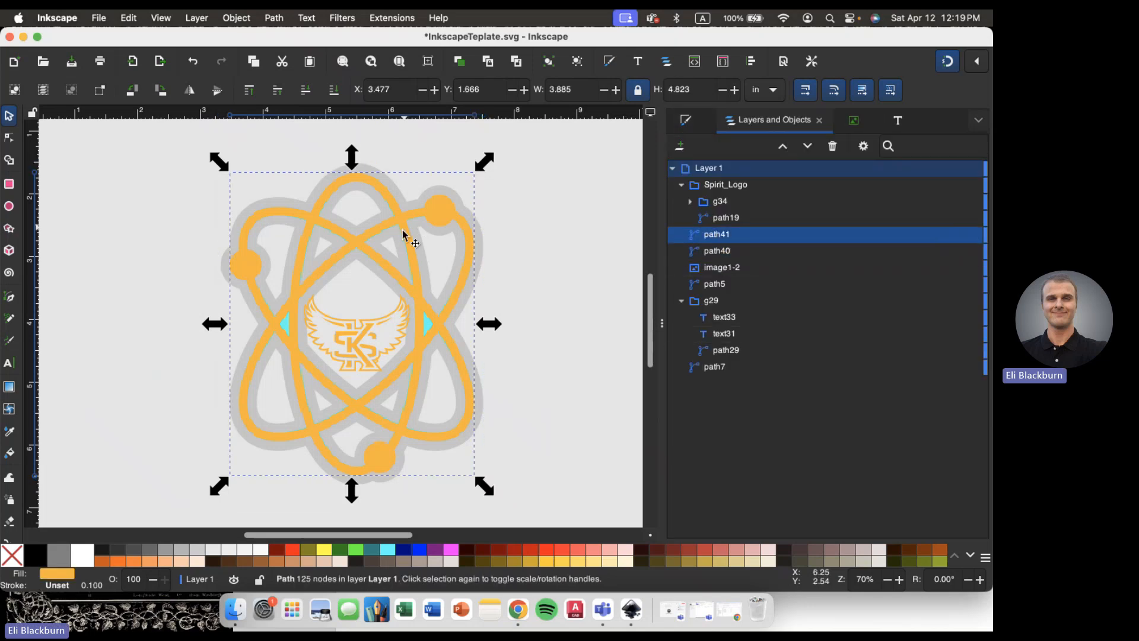
left_click_drag(406, 236, 469, 274)
key("super+z")
left_click(718, 251)
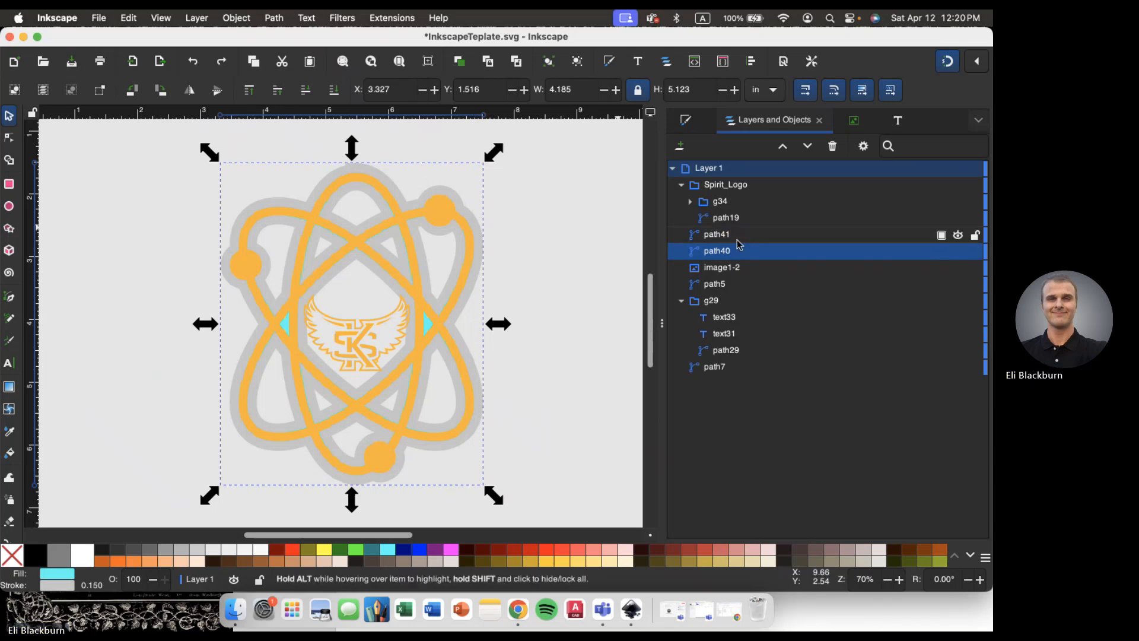
- Check path40's stroke style and stroke paint, and hide path41 while keeping path40 selected
left_click(695, 127)
left_click(799, 145)
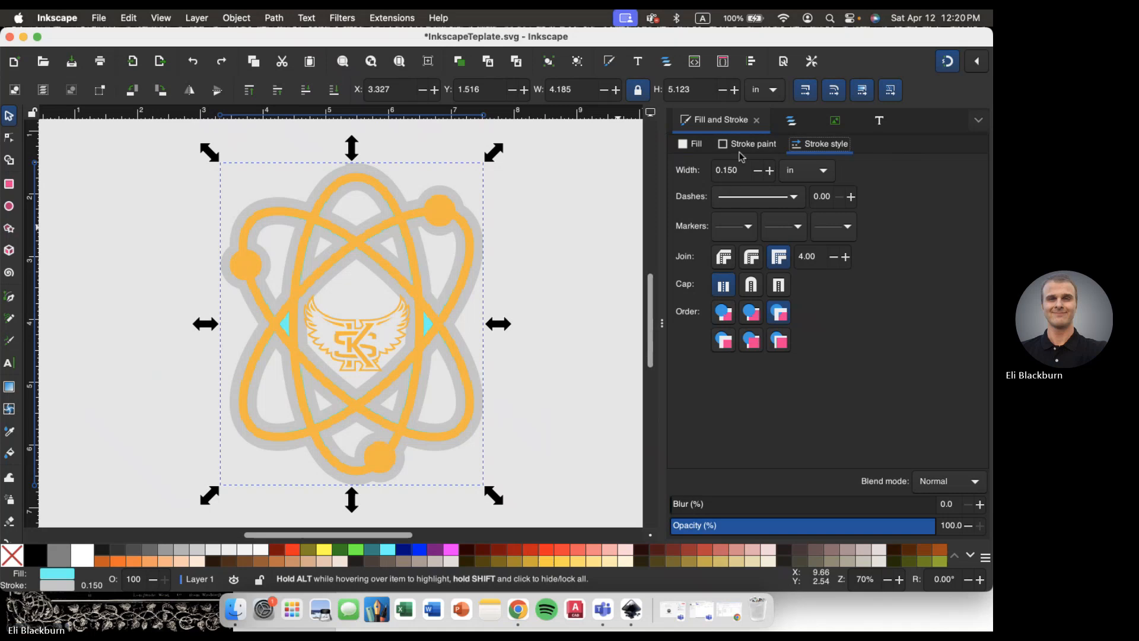
left_click(742, 148)
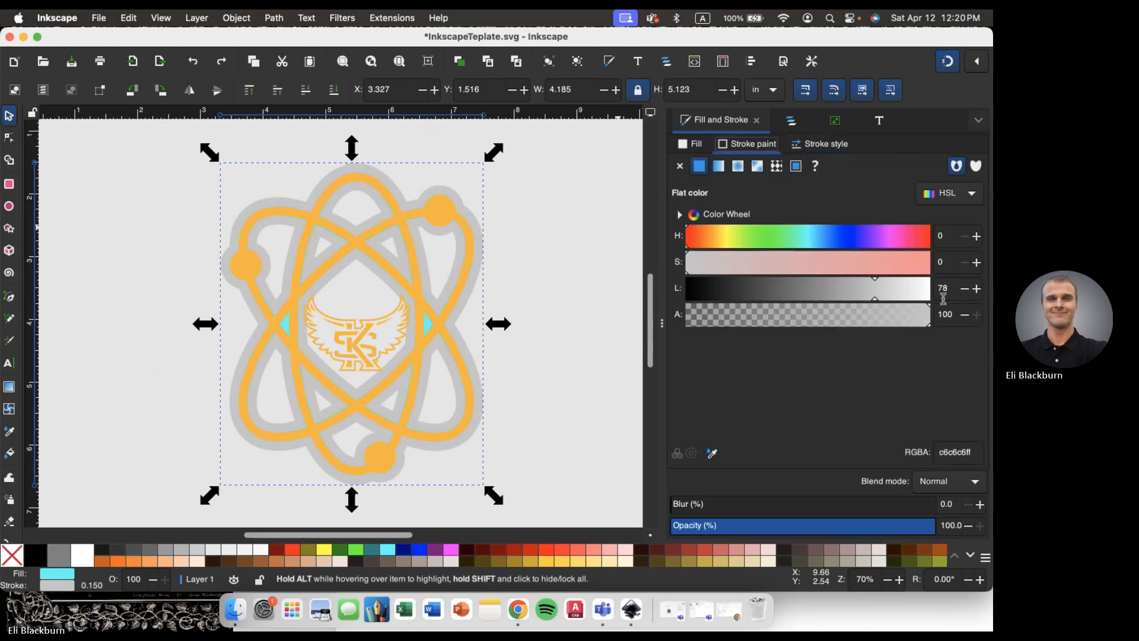
left_click(817, 144)
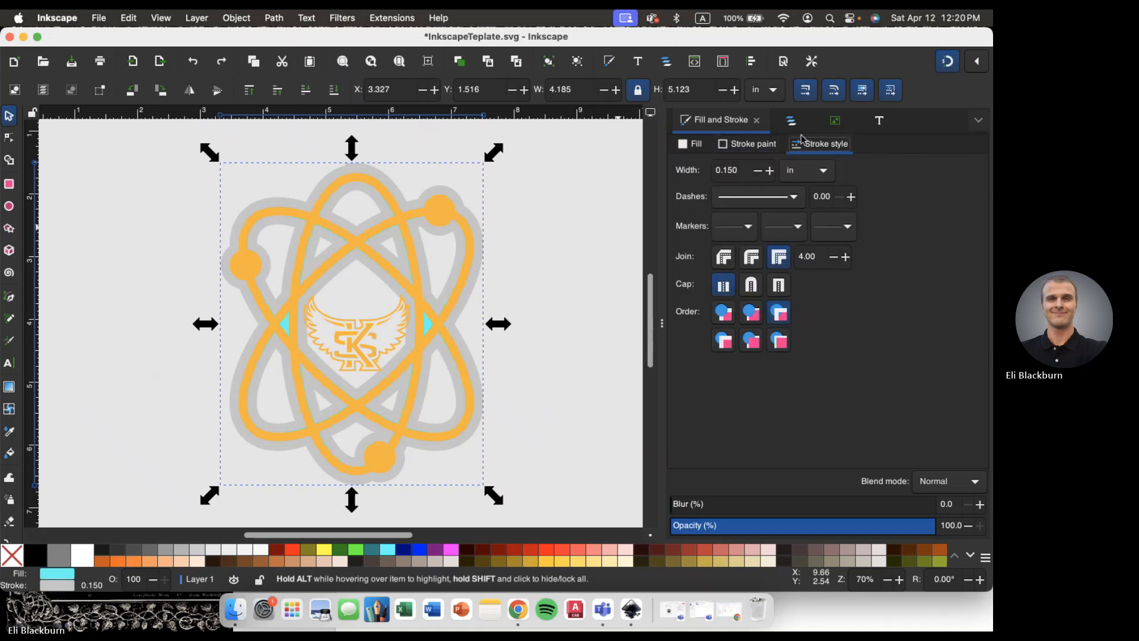
left_click(791, 121)
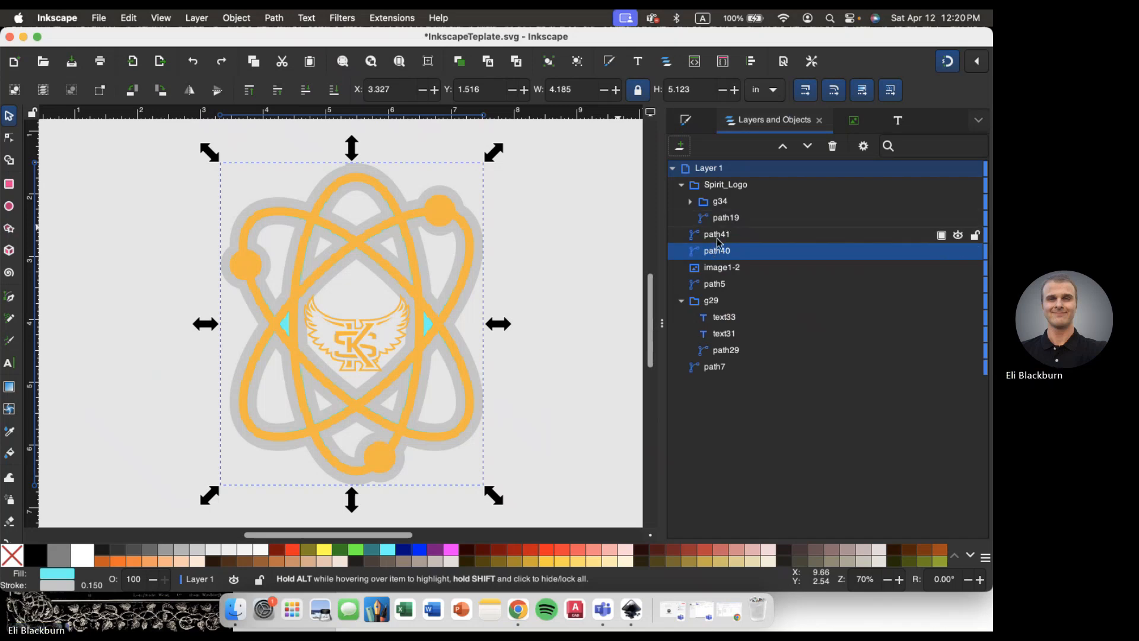
left_click(957, 235)
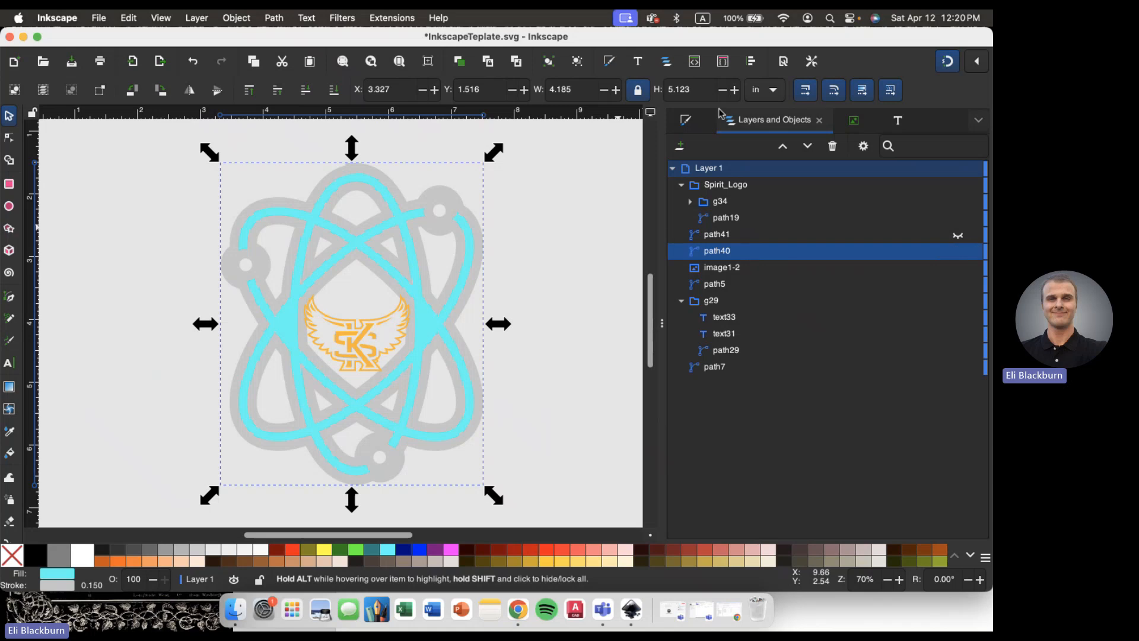
- Try different paint orders on path40 and choose the one that draws its fill over its stroke
left_click(688, 120)
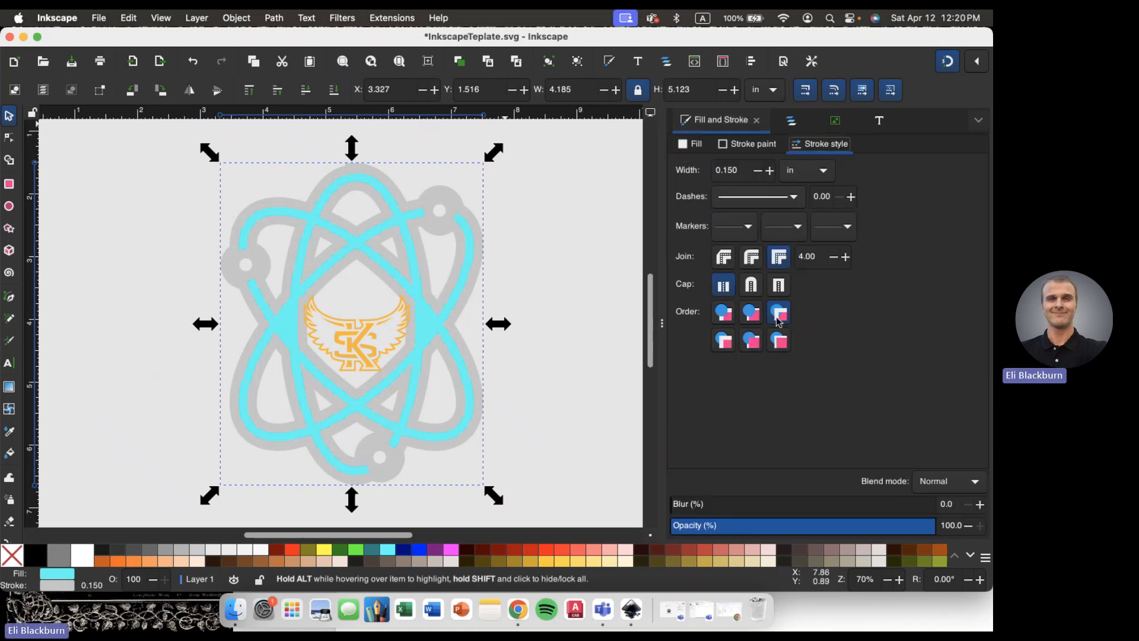
left_click(779, 340)
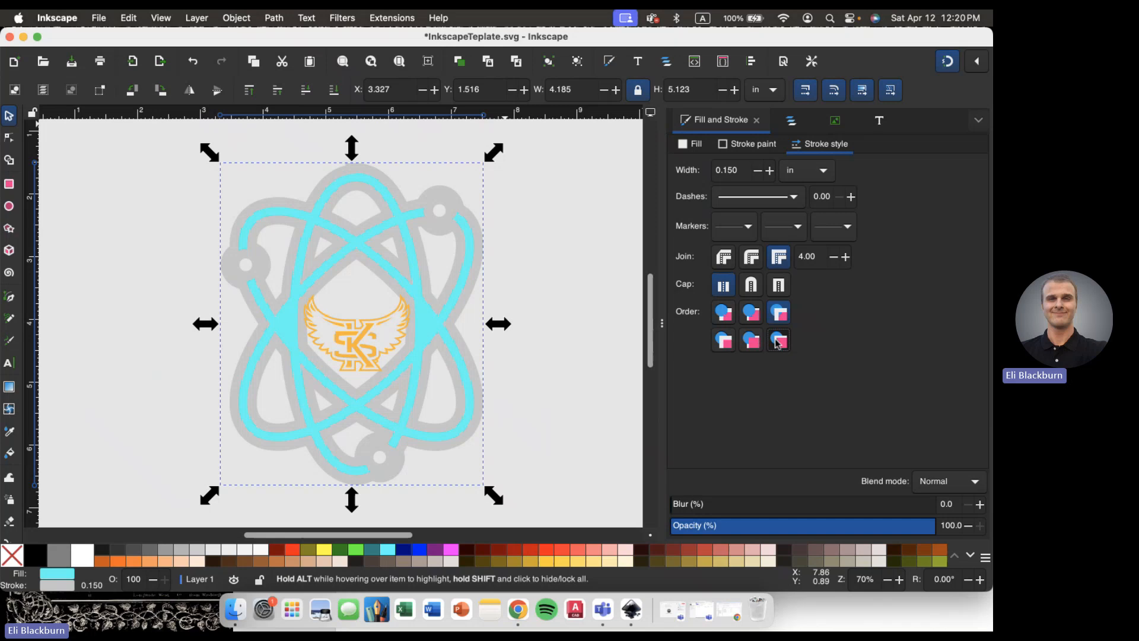
left_click(731, 343)
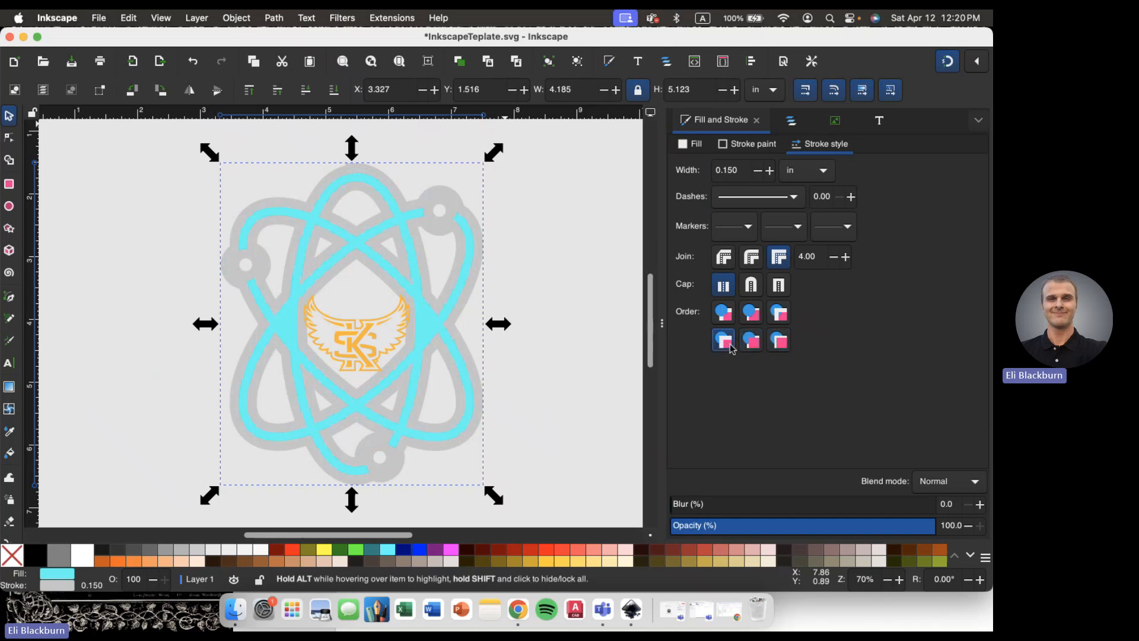
left_click(751, 312)
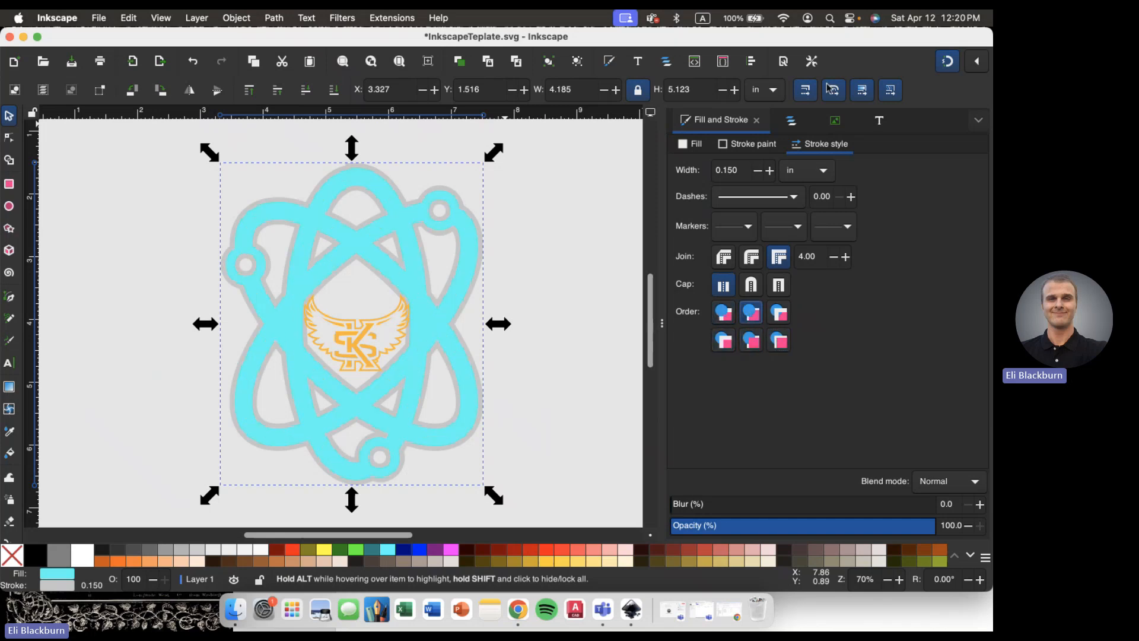
- Try sampling the winged logo's gold for path40's stroke
left_click(748, 144)
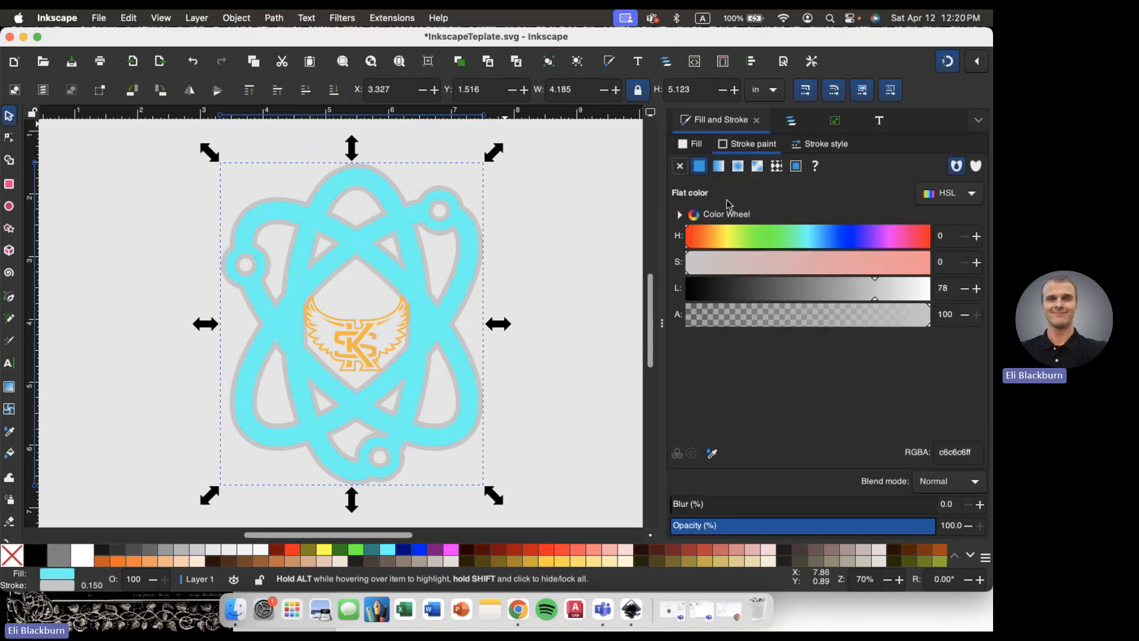
left_click(713, 455)
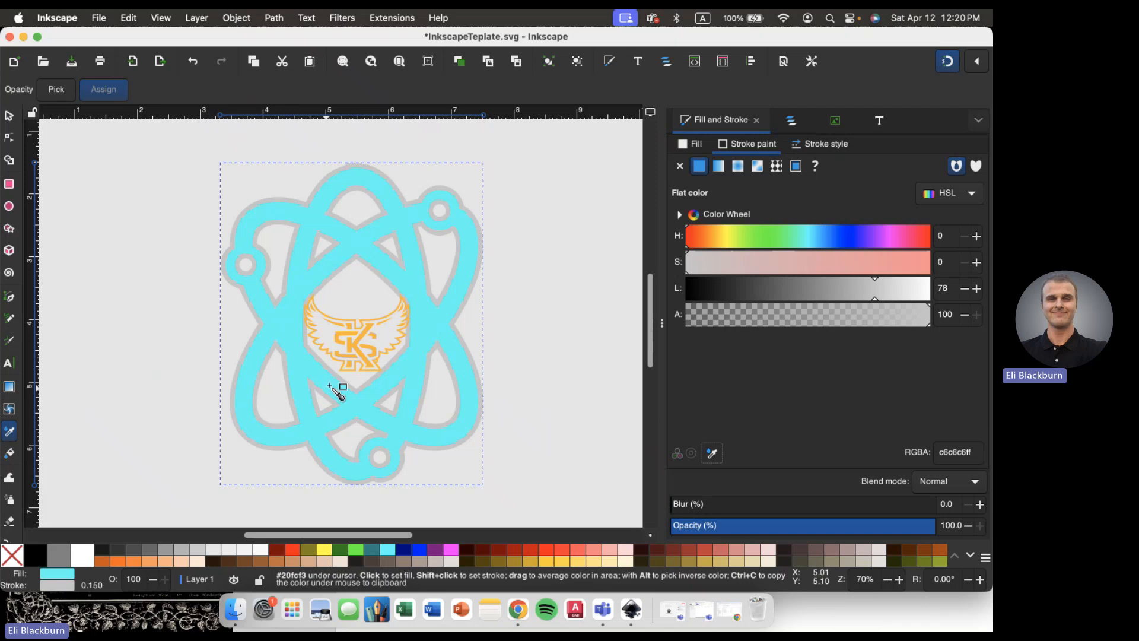
left_click(365, 359)
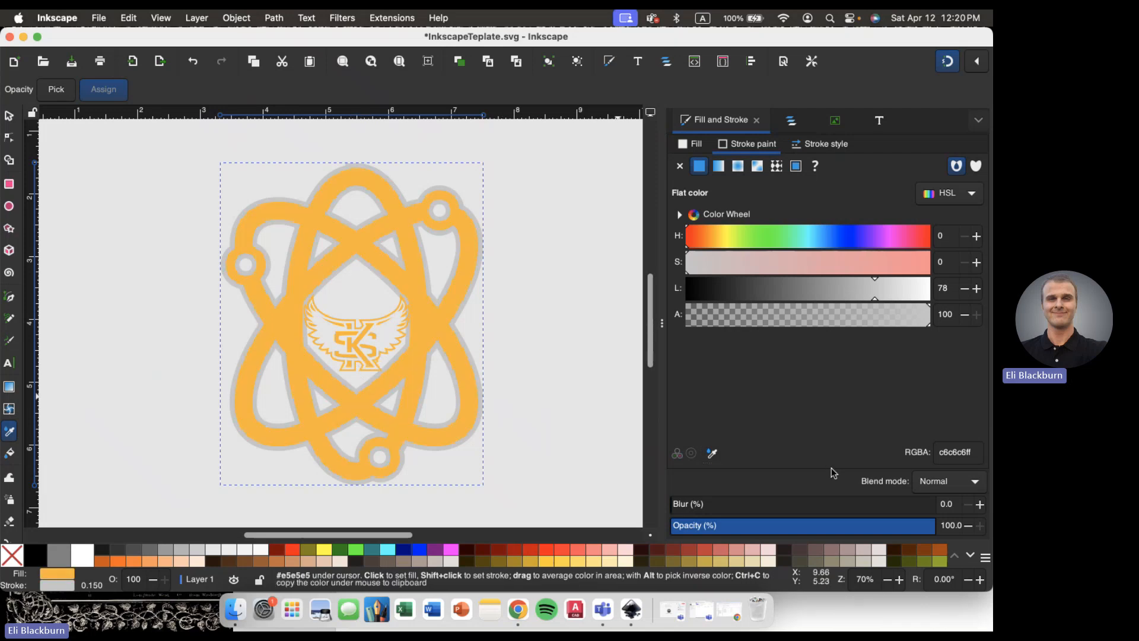
- Make path40's fill black by setting its lightness to 0
left_click(692, 144)
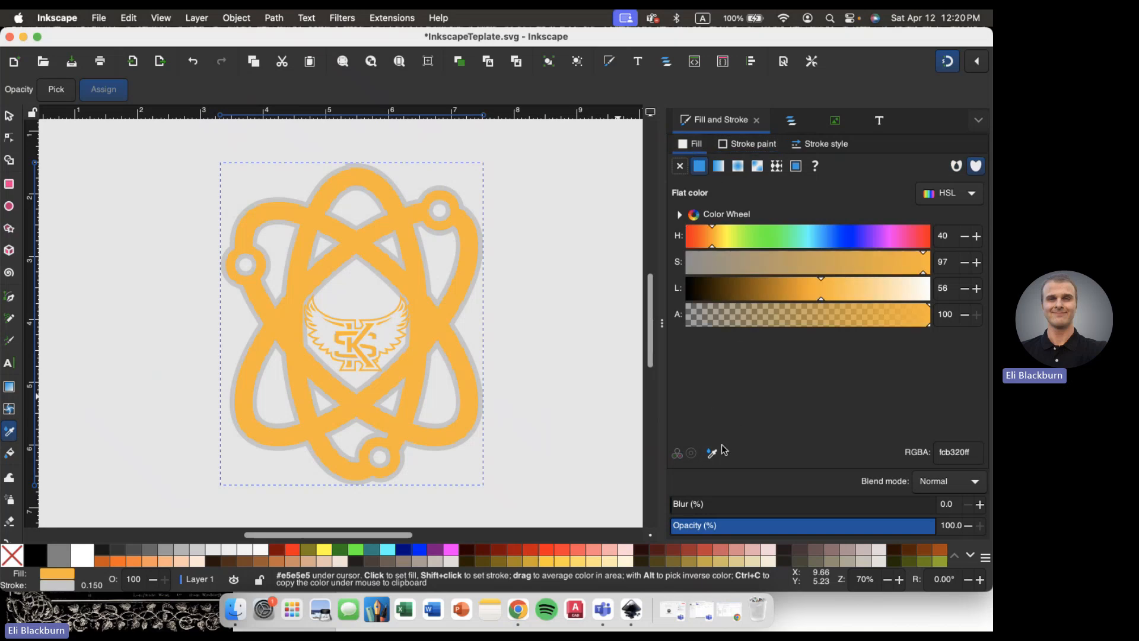
double_click(939, 287)
type("0")
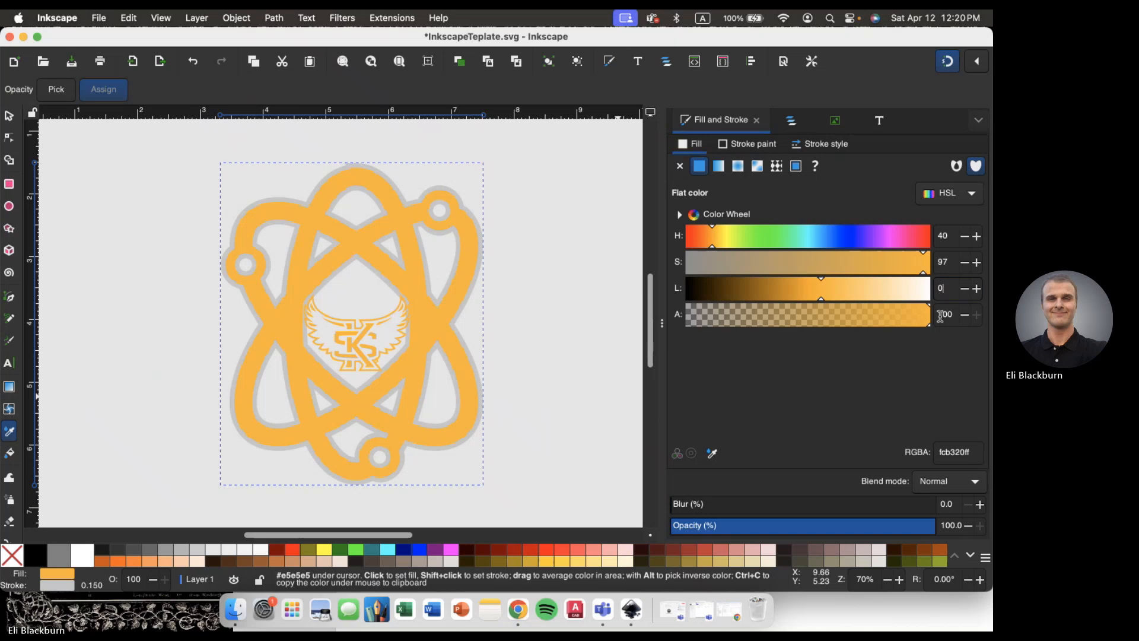
key("Return")
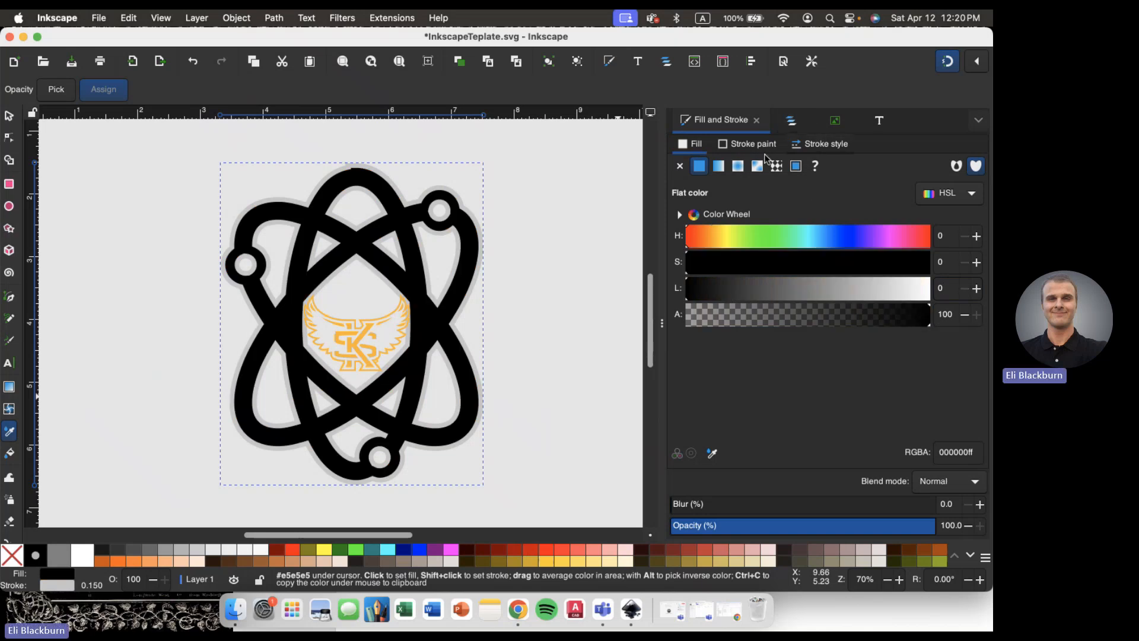
- Recolour path40's stroke with the gold sampled from the winged logo, and deselect it
left_click(748, 147)
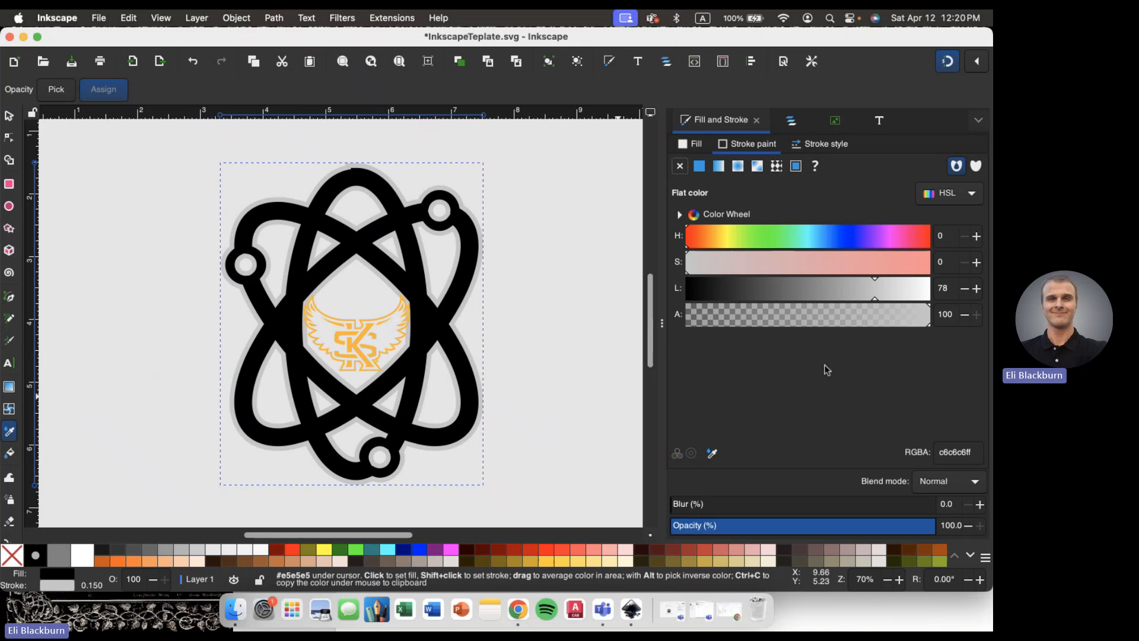
left_click(822, 147)
left_click(760, 148)
left_click(712, 454)
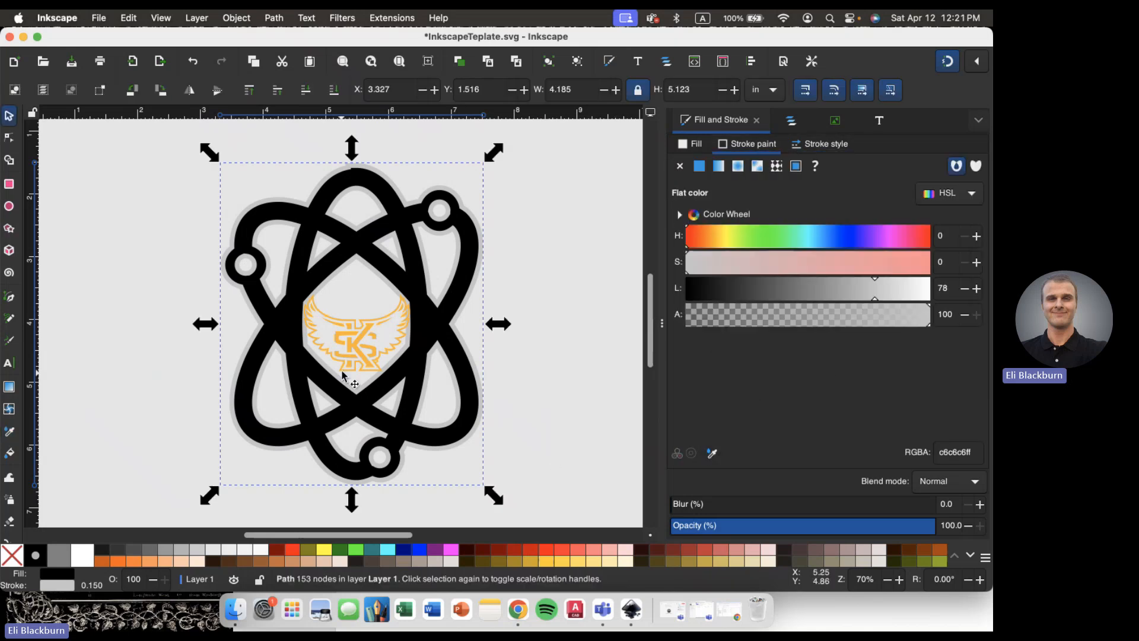
left_click(371, 360)
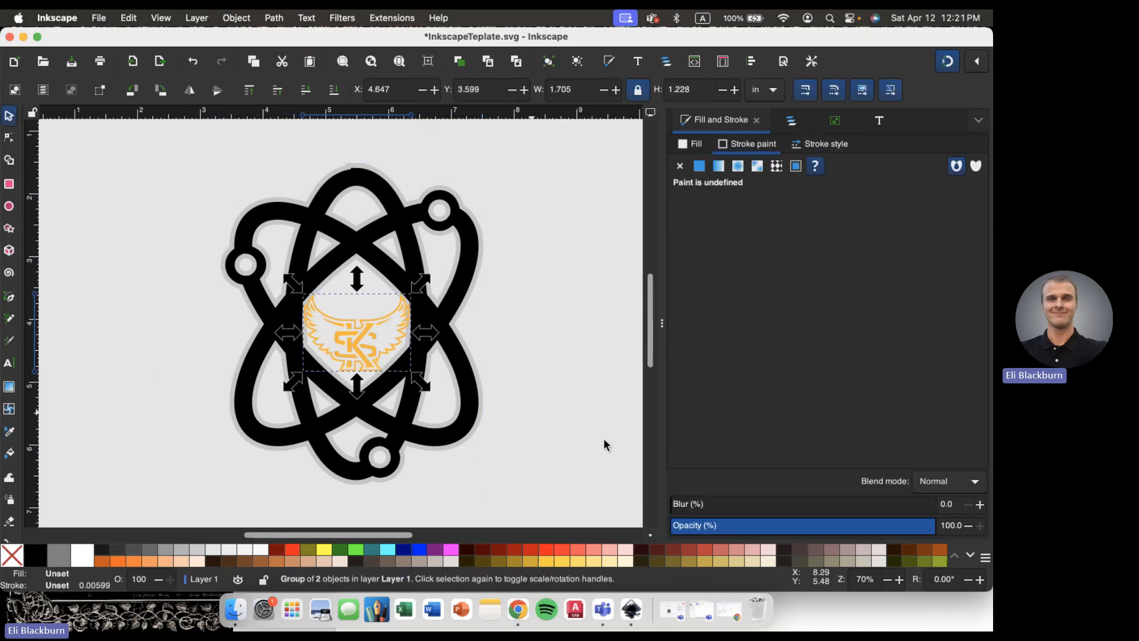
left_click(419, 257)
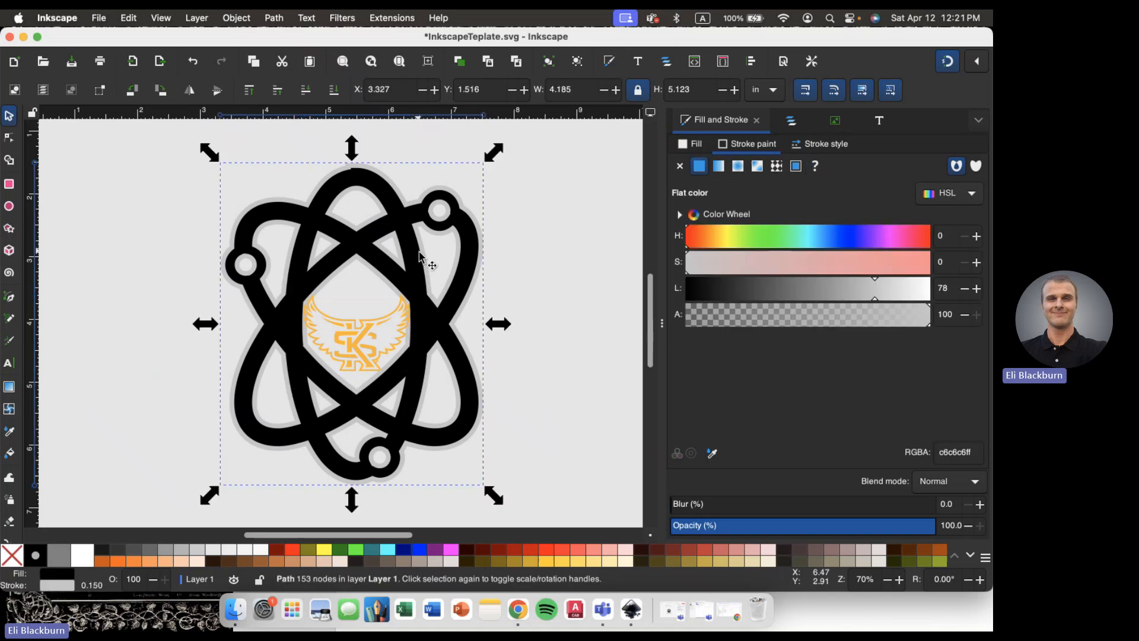
left_click(711, 453)
left_click(375, 369)
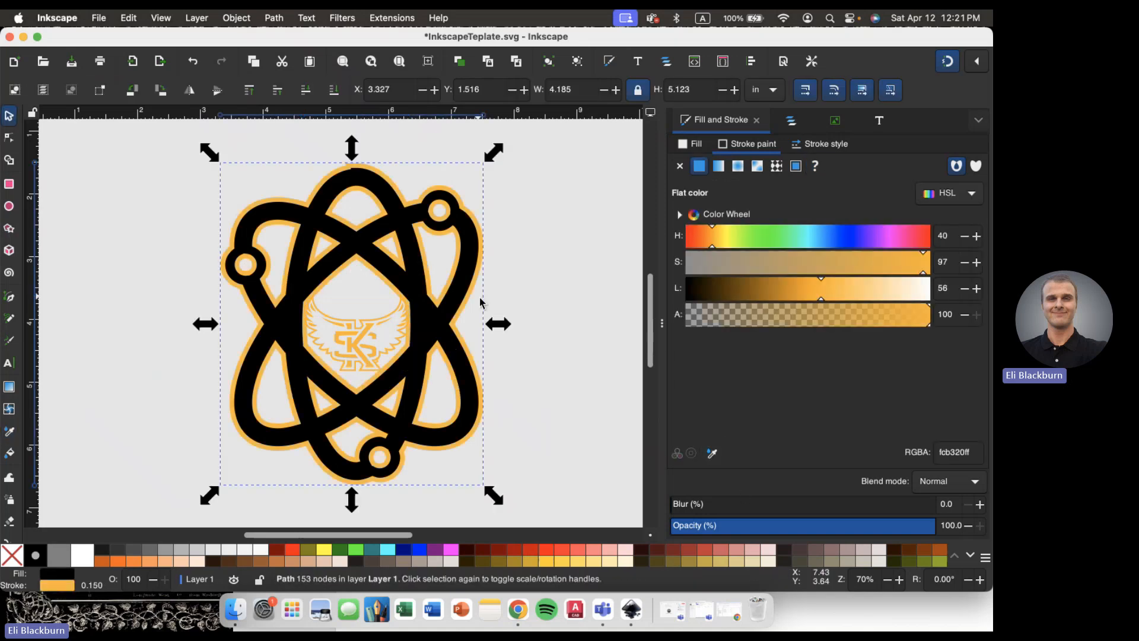
left_click(541, 287)
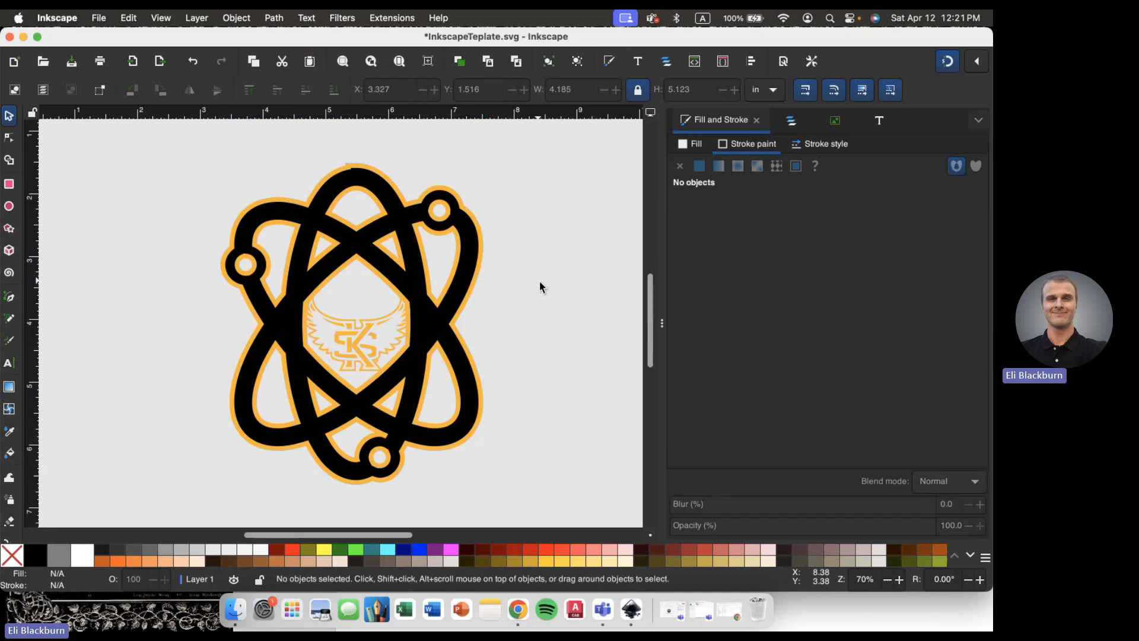
- Make path41 visible again above path40 and check its stroke paint
left_click(791, 120)
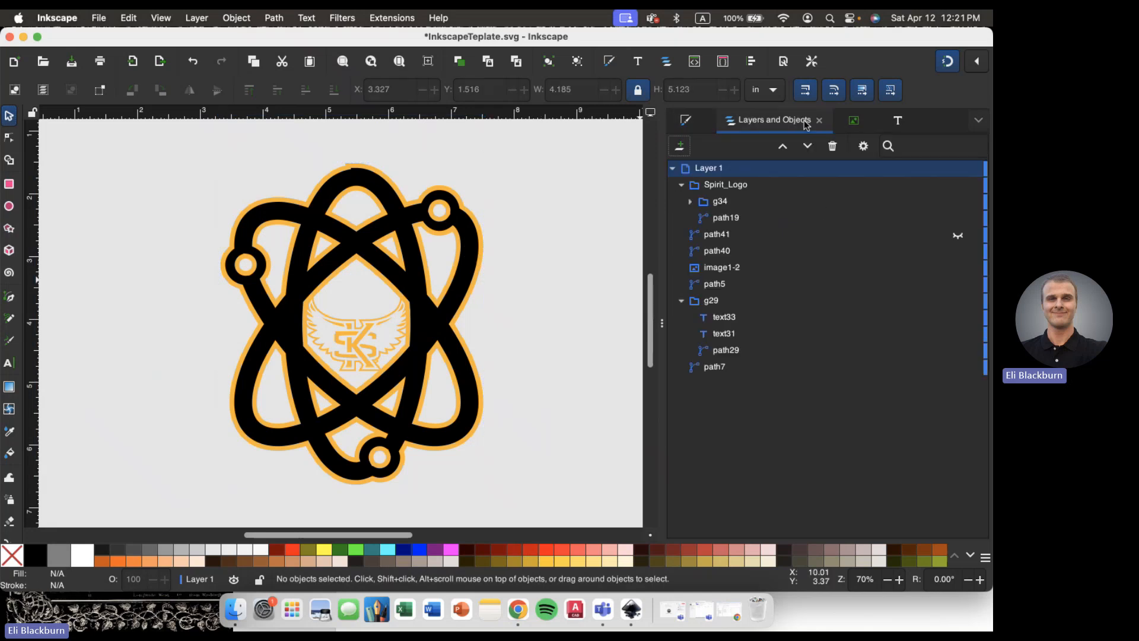
left_click(726, 250)
left_click(720, 240)
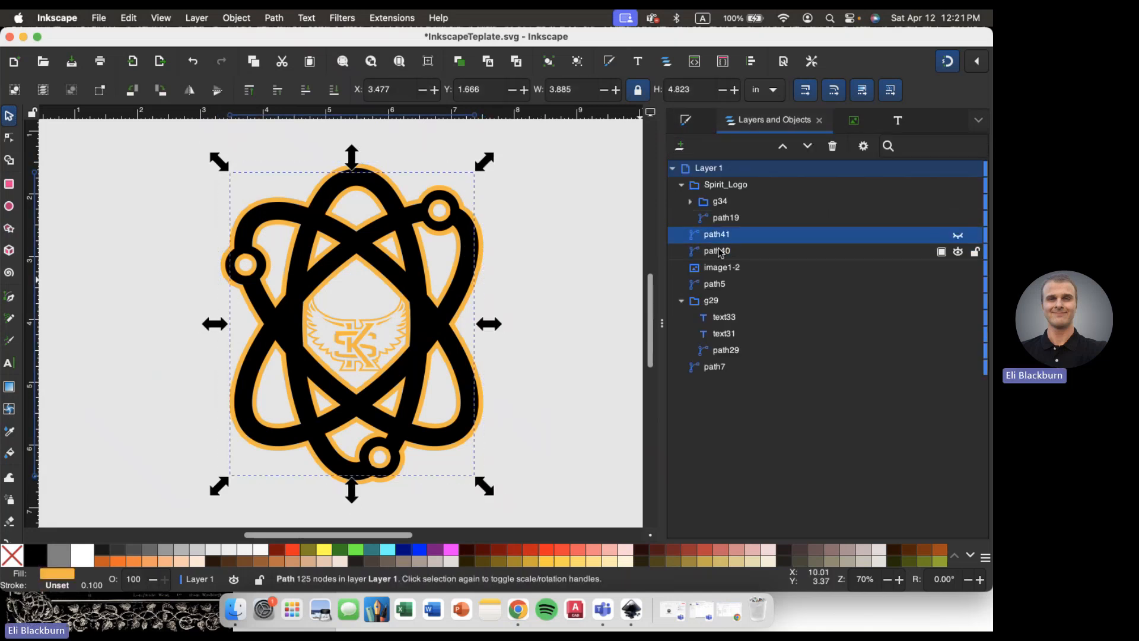
left_click(957, 235)
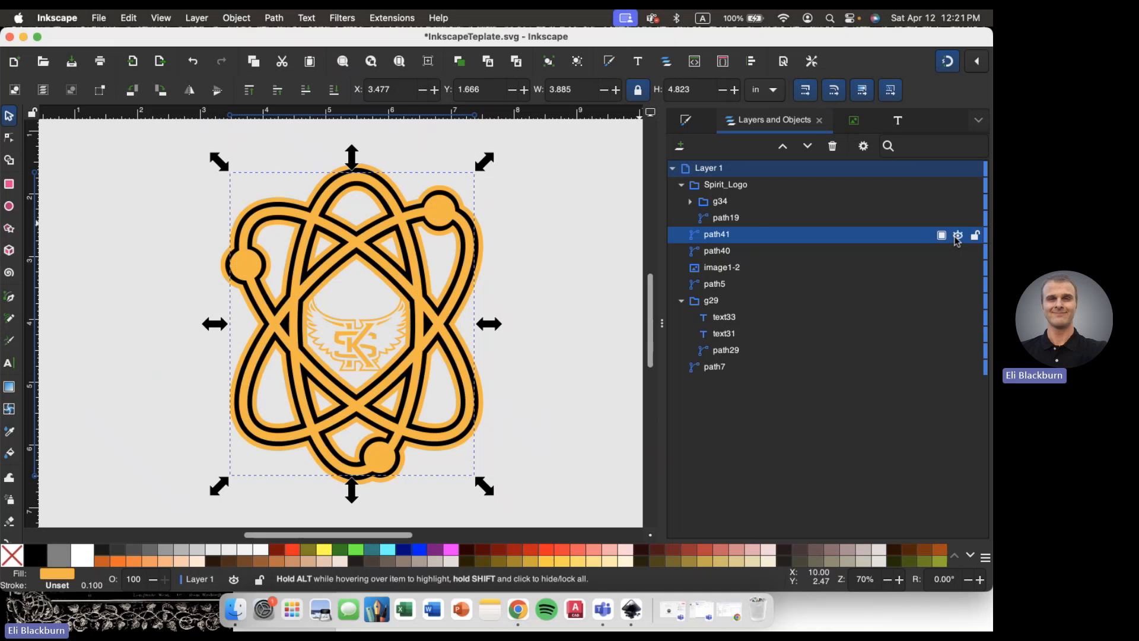
left_click(686, 124)
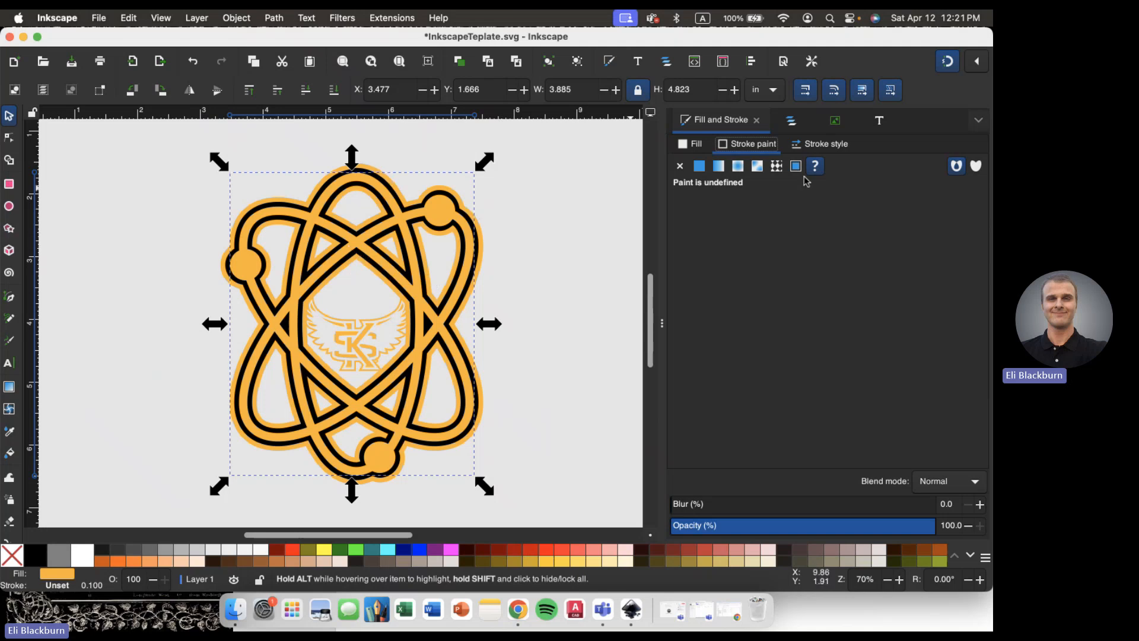
left_click(791, 121)
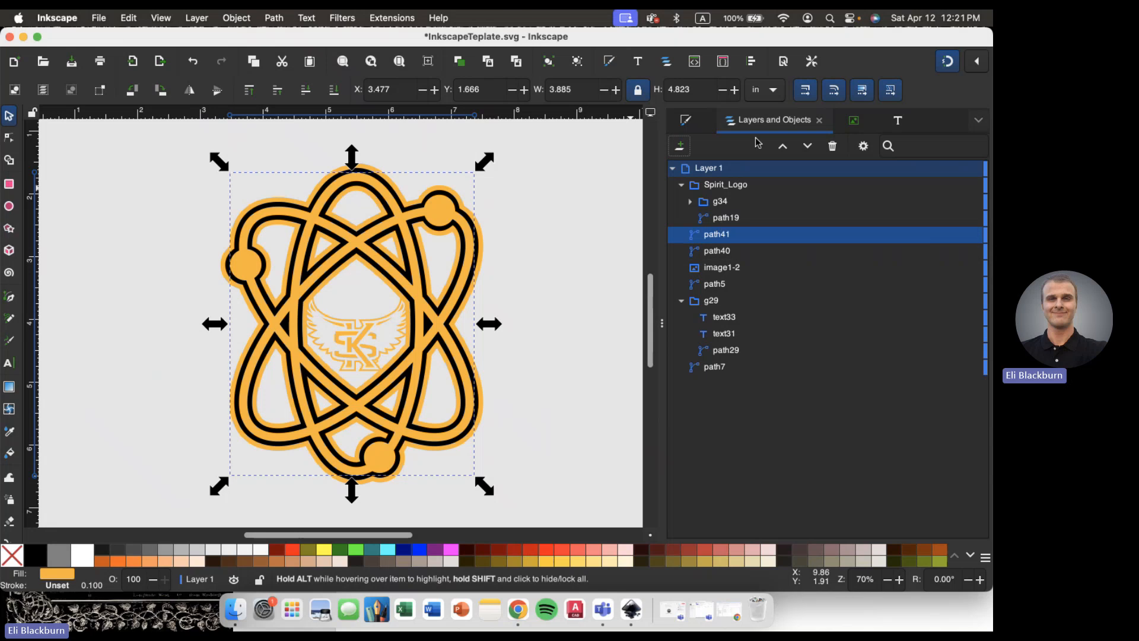
- Try making path40's gold stroke transparent by setting its alpha to 0, and undo the change
left_click(716, 255)
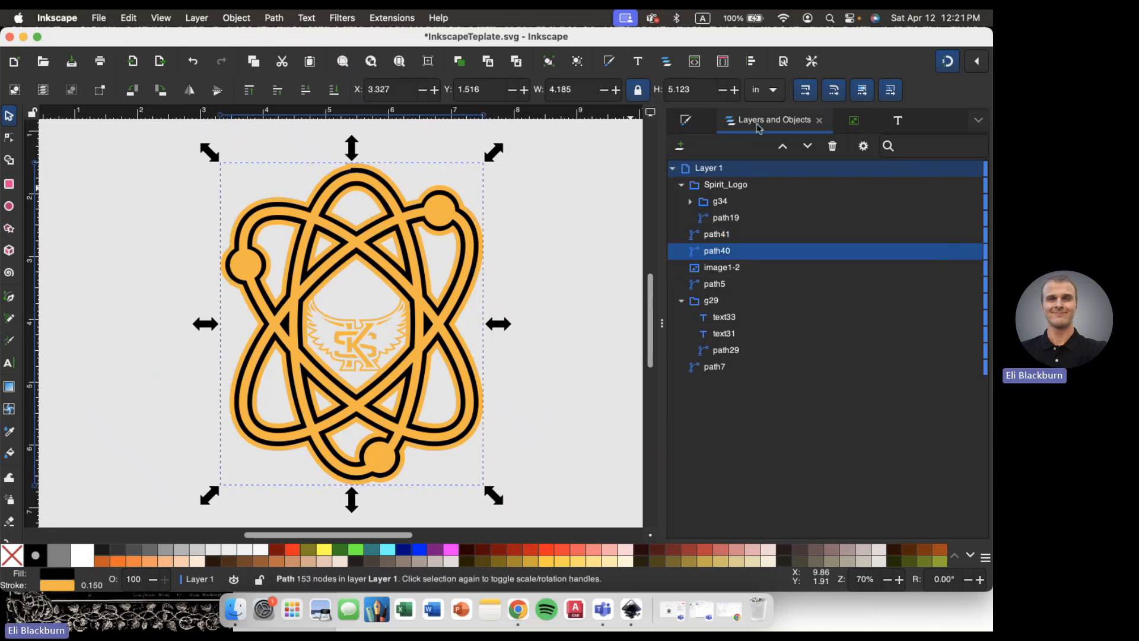
left_click(688, 120)
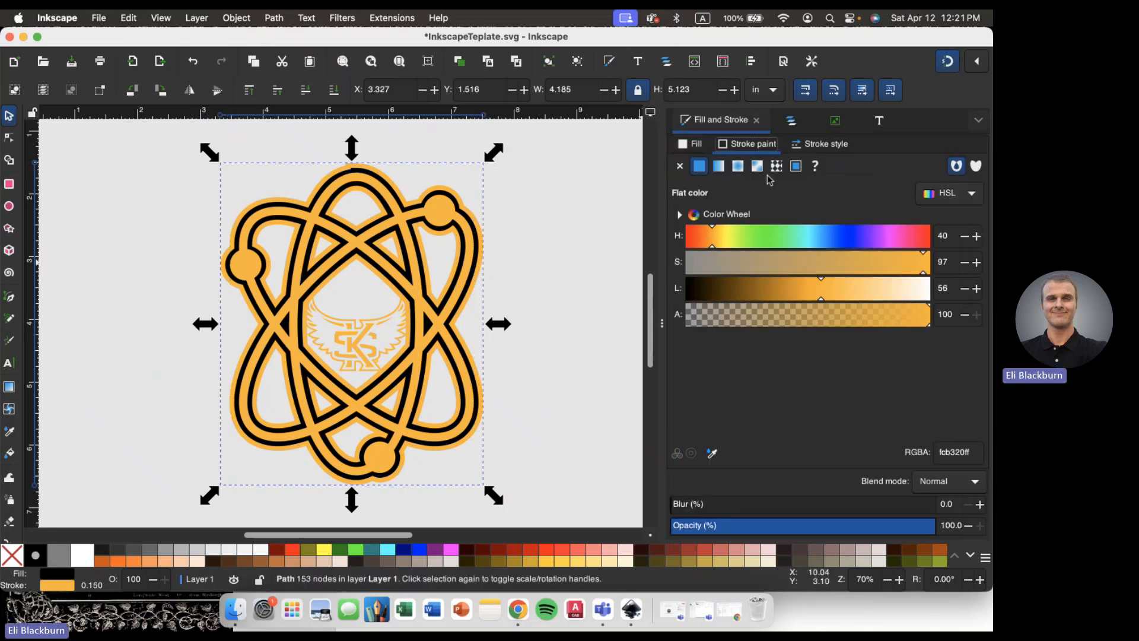
left_click(947, 315)
key("Return")
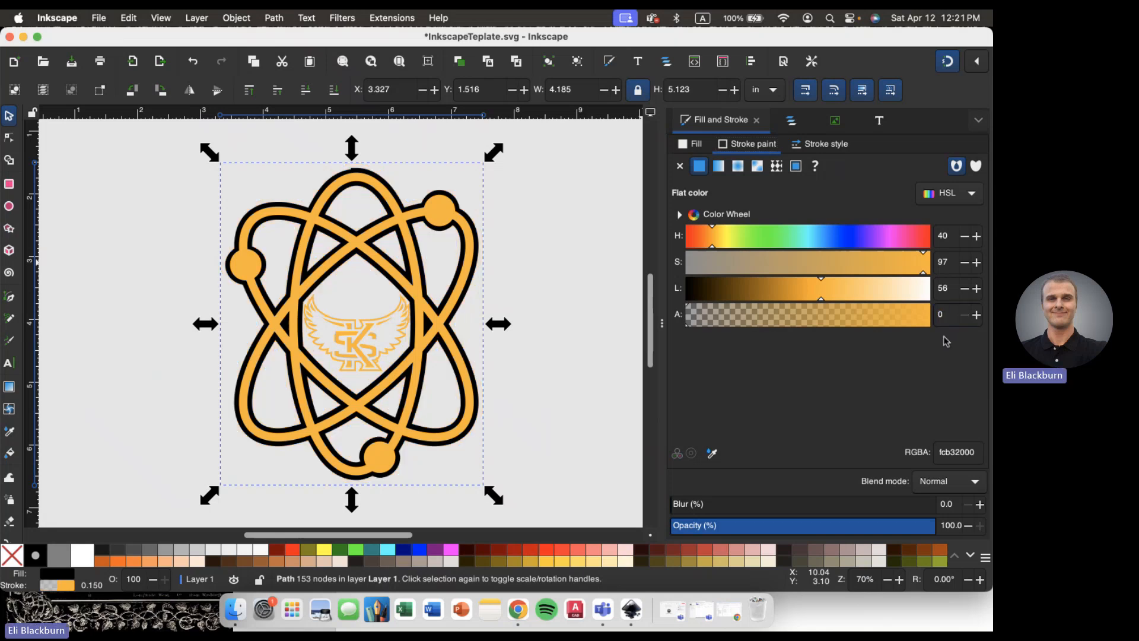
key("super+z")
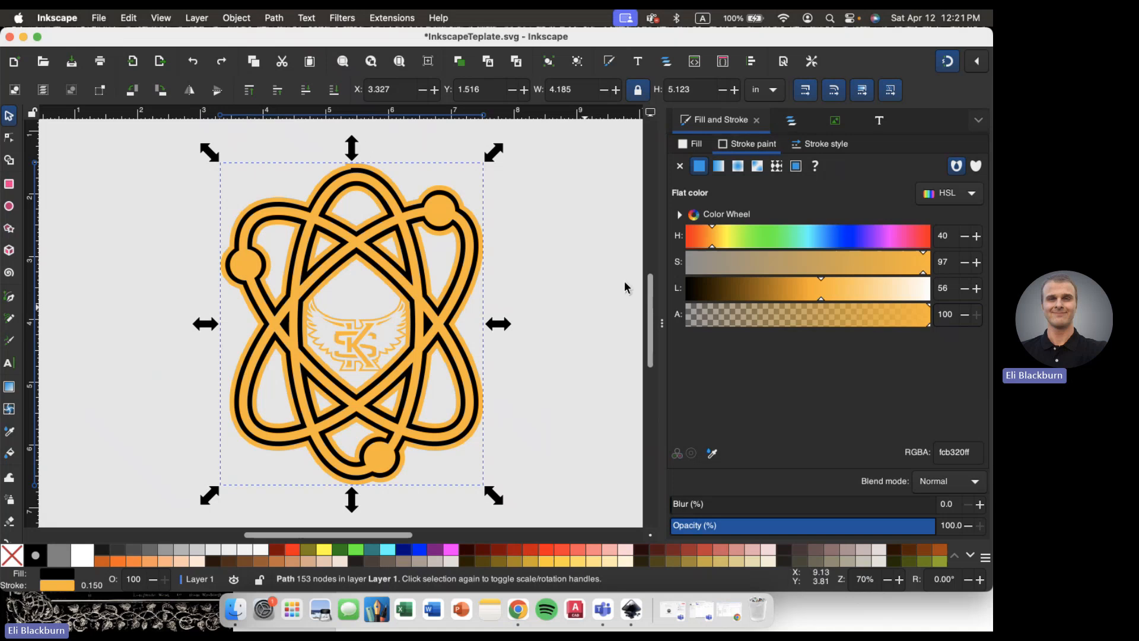
- Convert path40's stroke to a path and ungroup the result into separate fill and outline paths
left_click(784, 121)
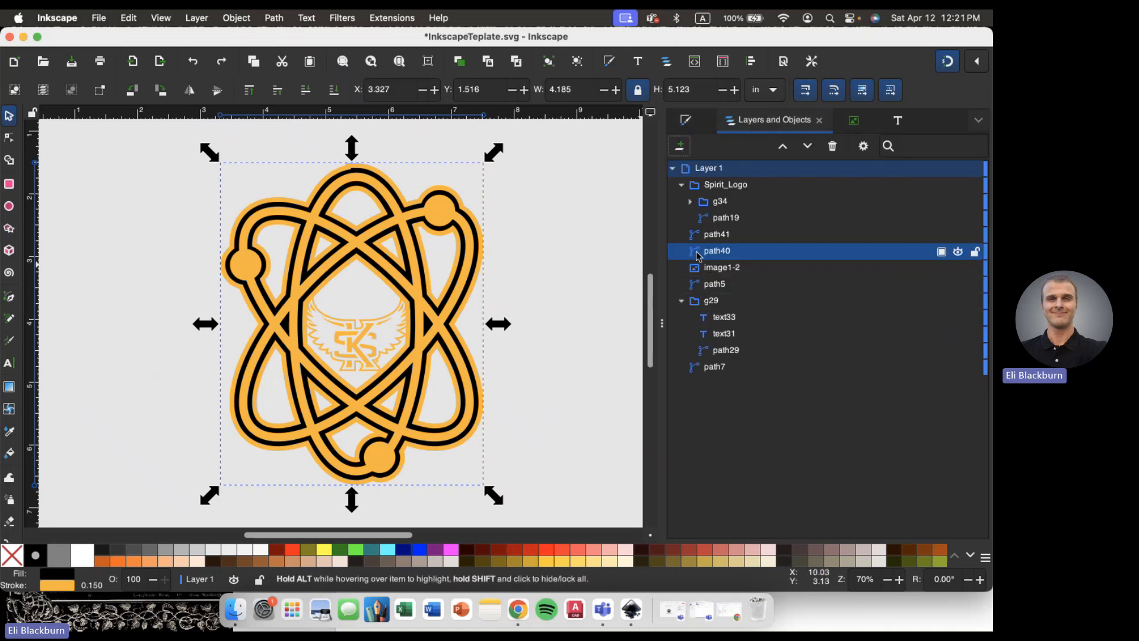
left_click(236, 18)
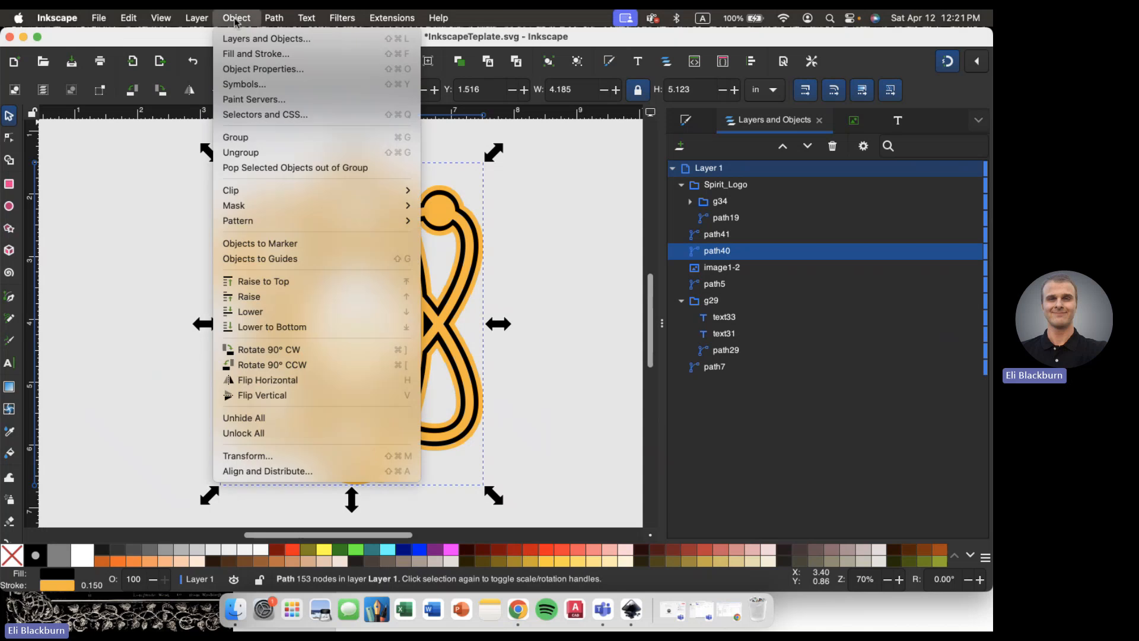
mouse_move(270, 18)
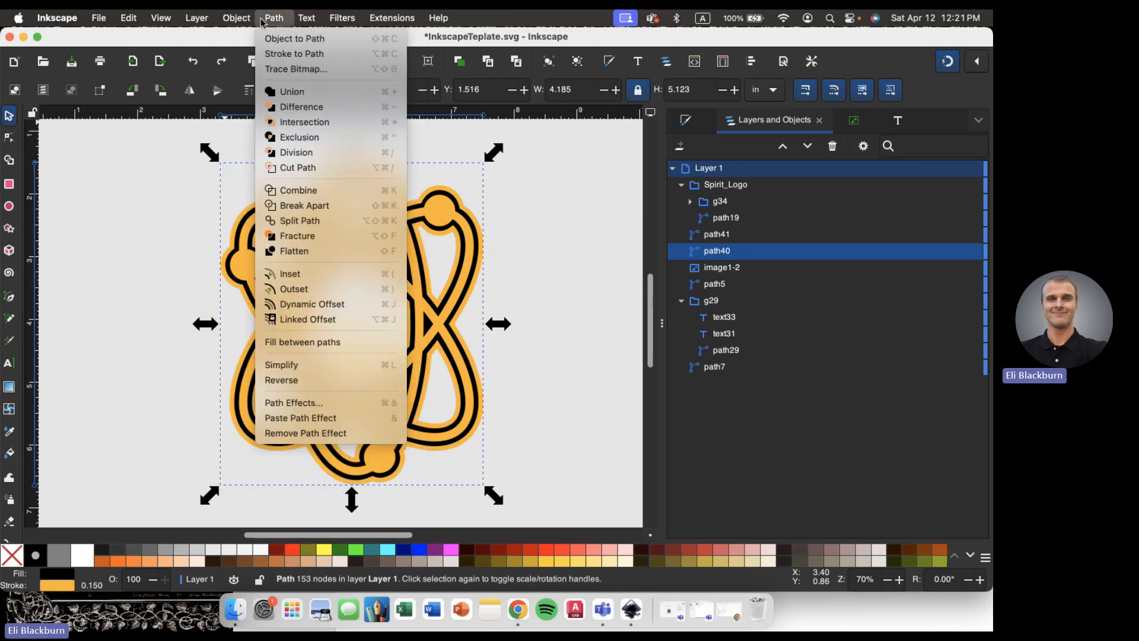
left_click(284, 56)
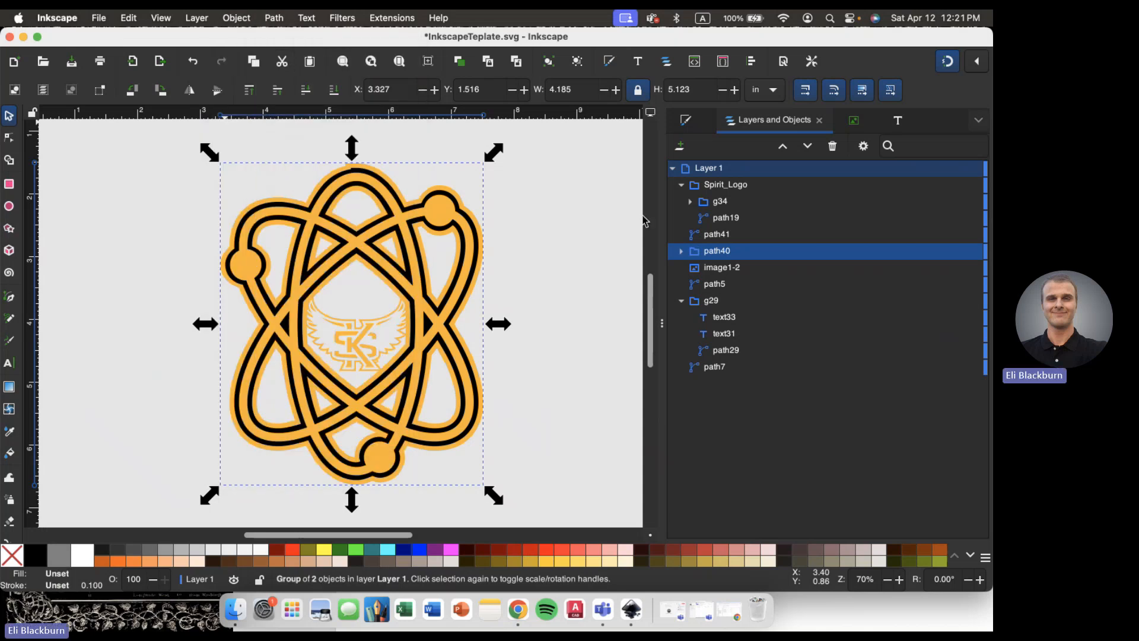
right_click(701, 250)
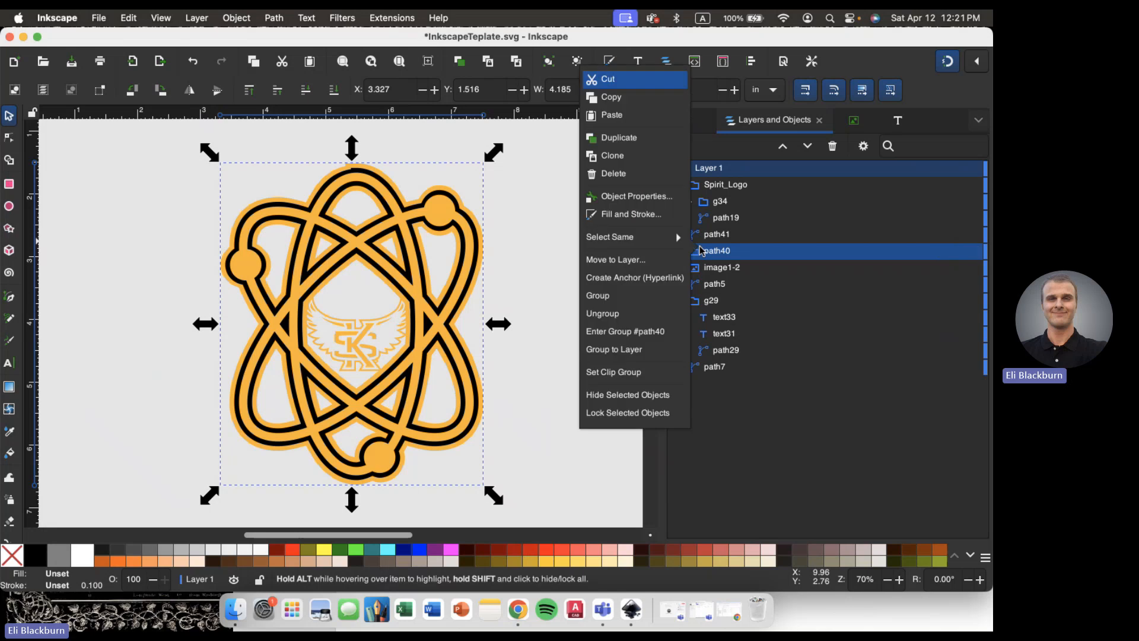
left_click(659, 307)
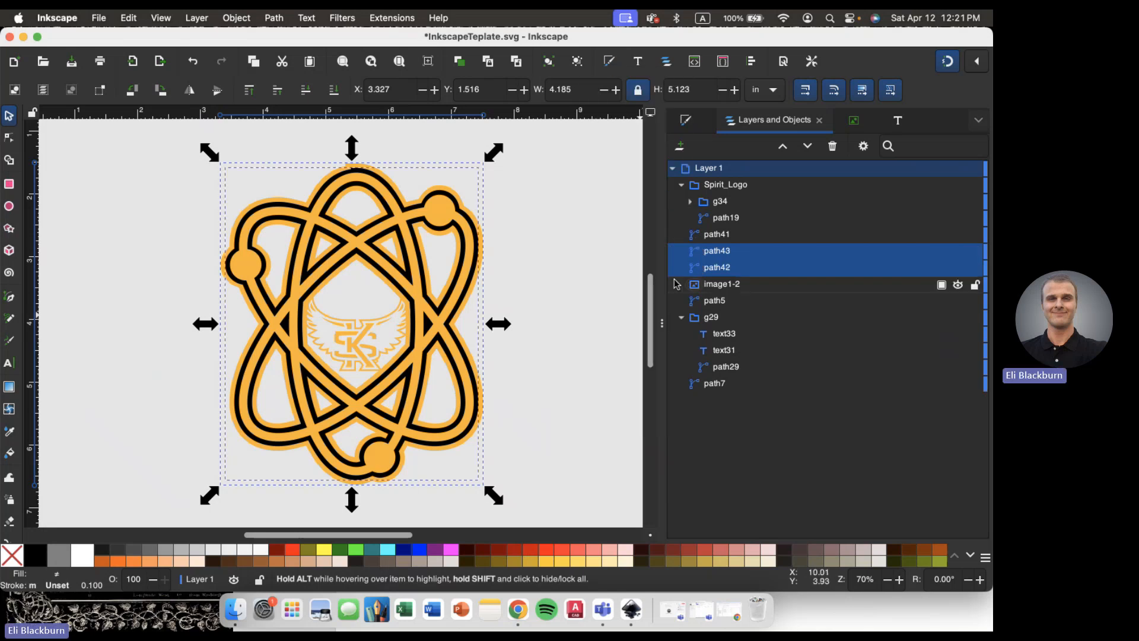
- Check the fill and stroke paint of path41, path43 and path42
left_click(712, 270)
left_click(710, 255)
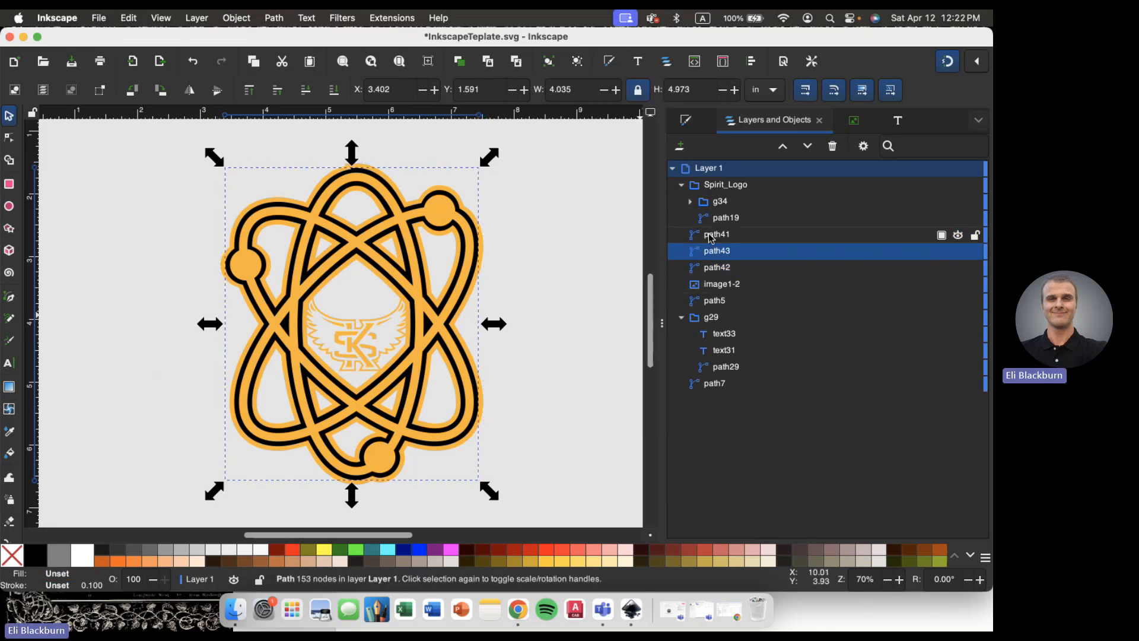
left_click(711, 236)
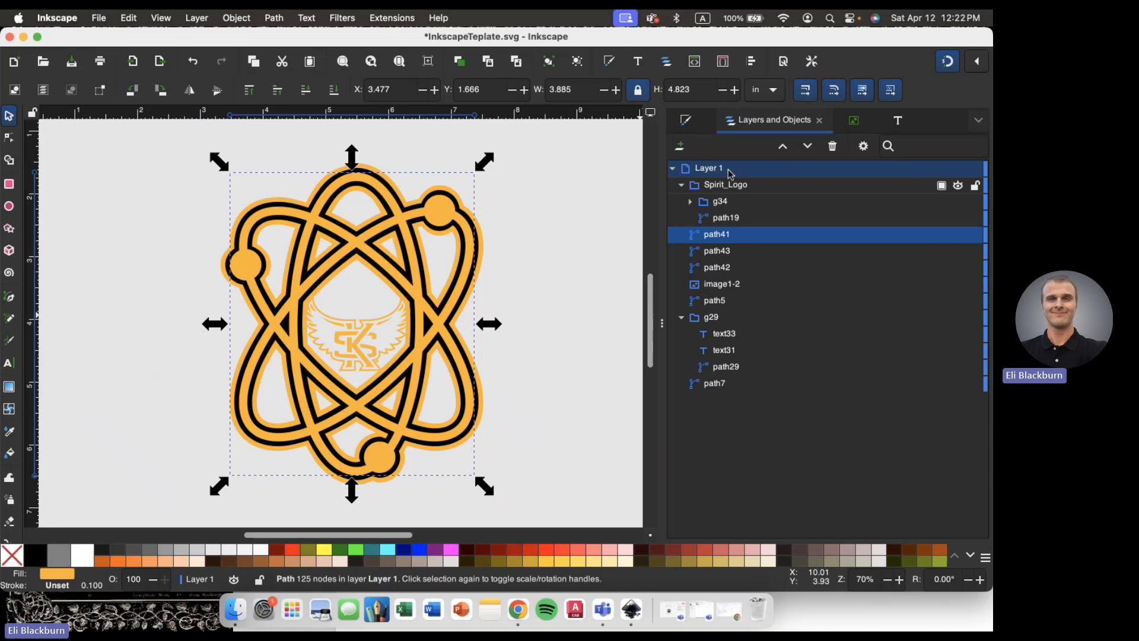
left_click(695, 125)
left_click(696, 145)
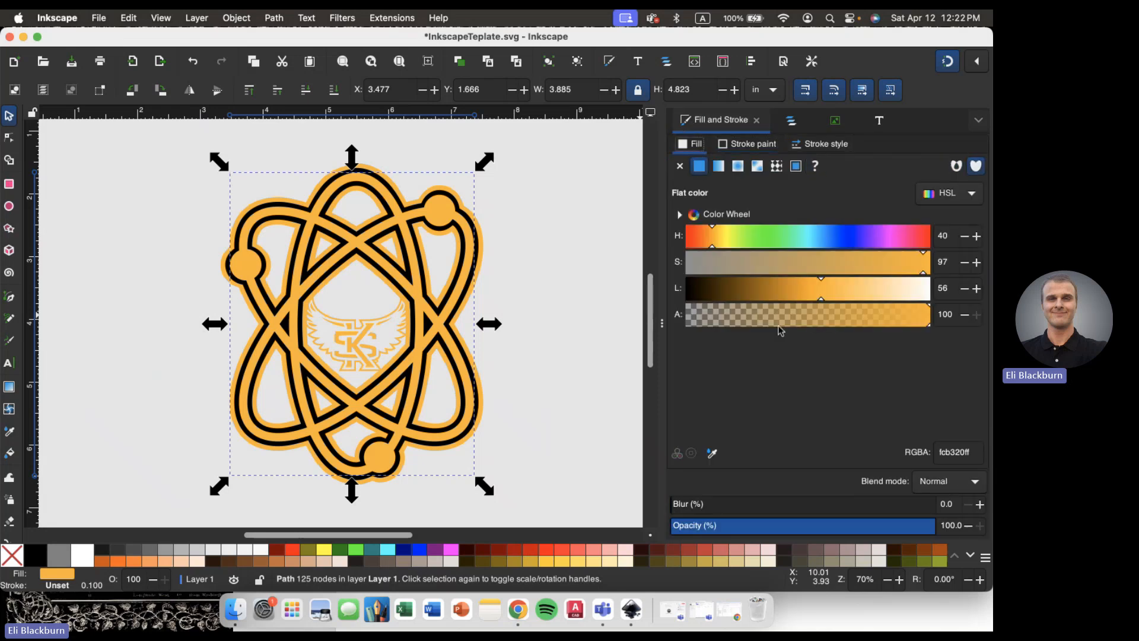
left_click(790, 121)
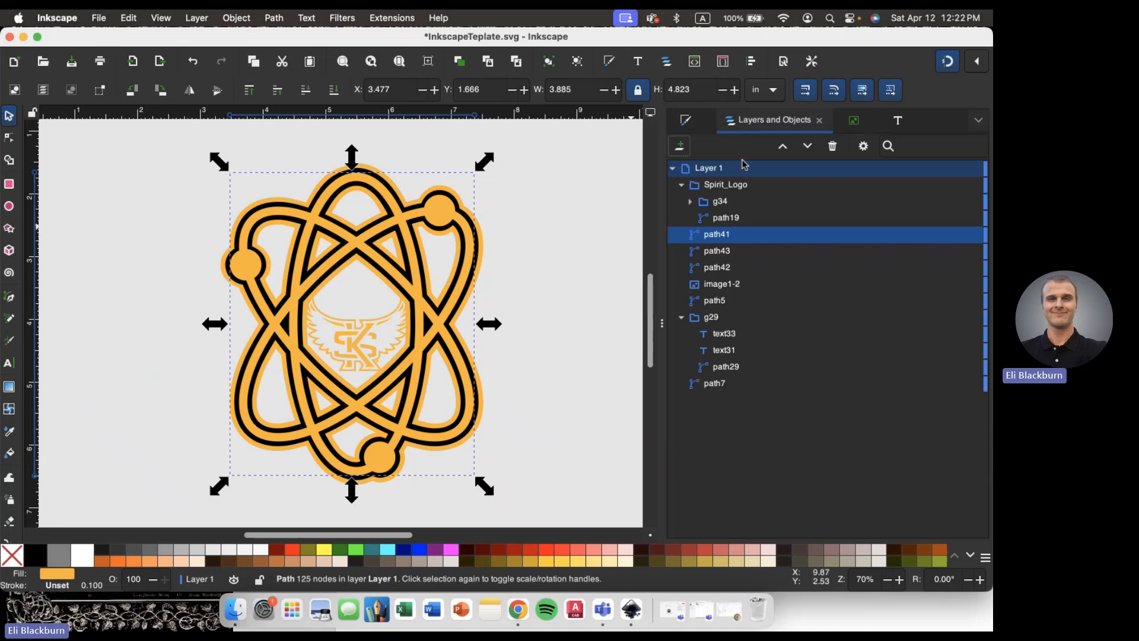
left_click(724, 254)
left_click(691, 122)
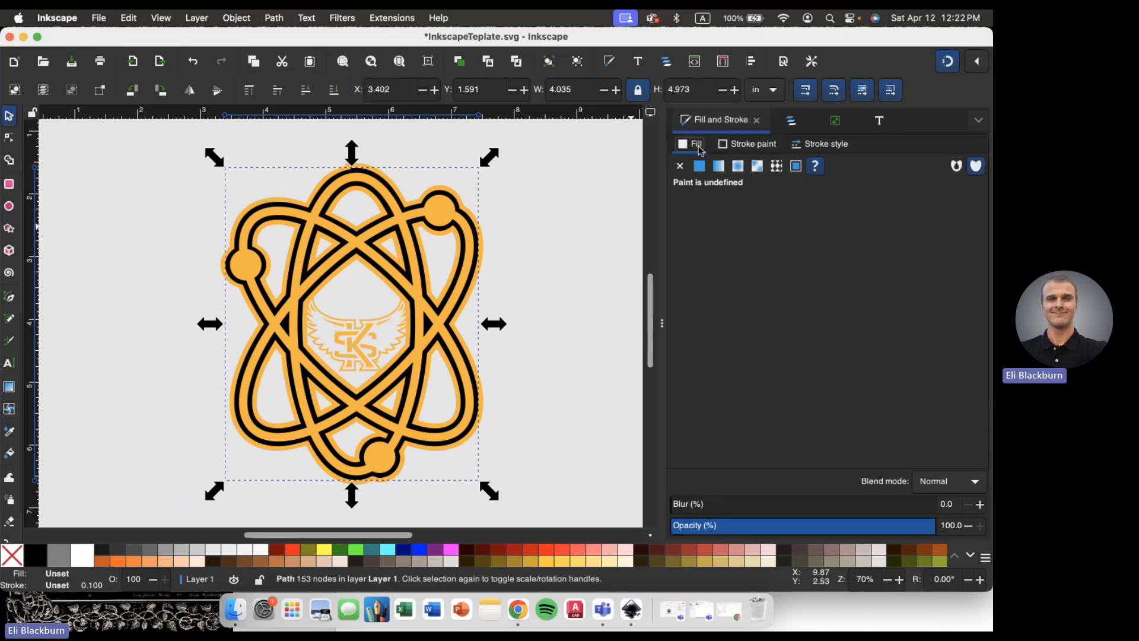
left_click(736, 148)
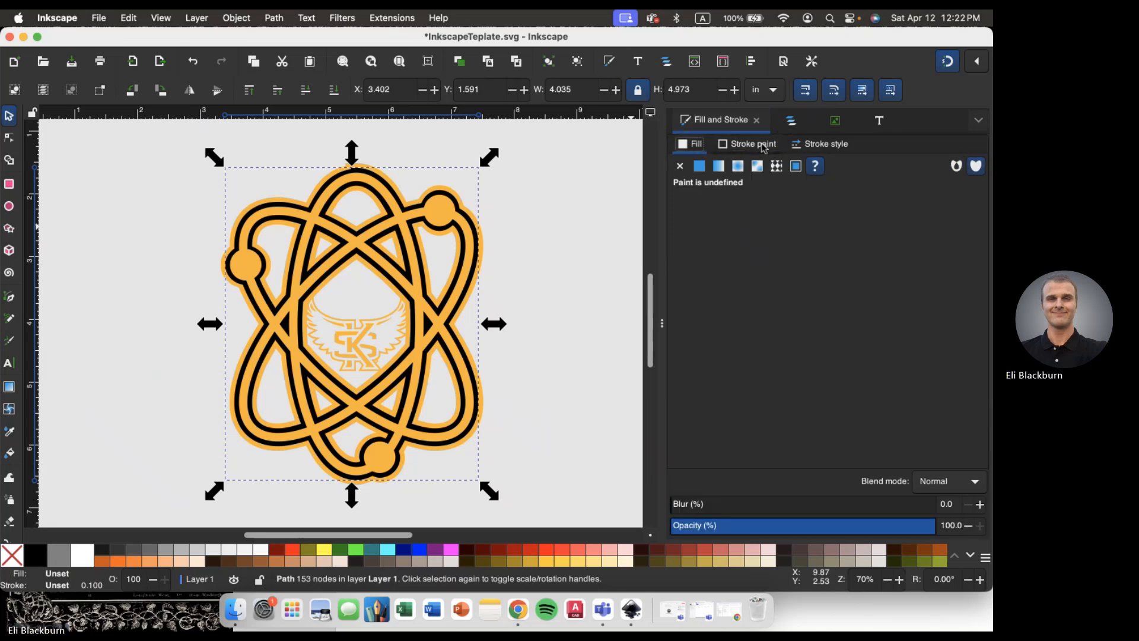
left_click(790, 121)
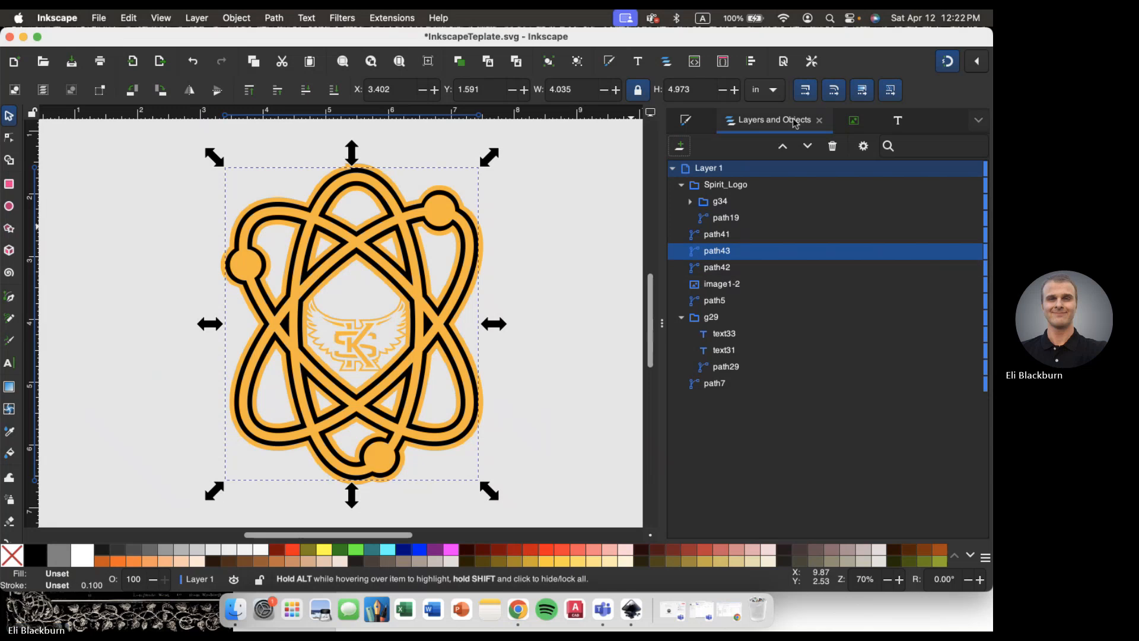
left_click(720, 268)
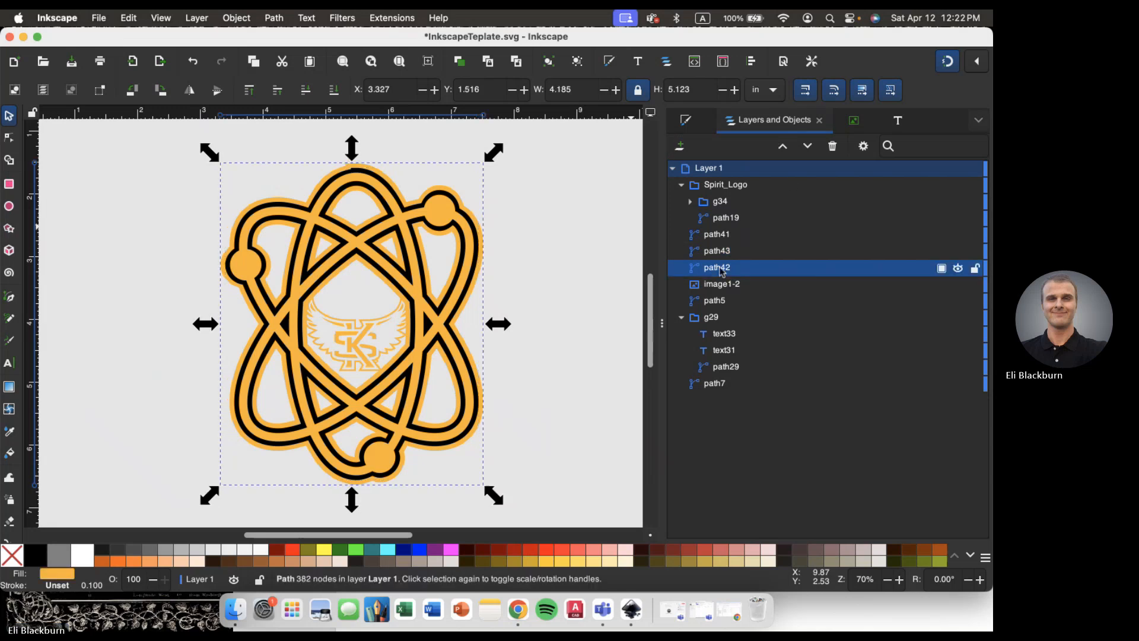
left_click(687, 121)
left_click(749, 144)
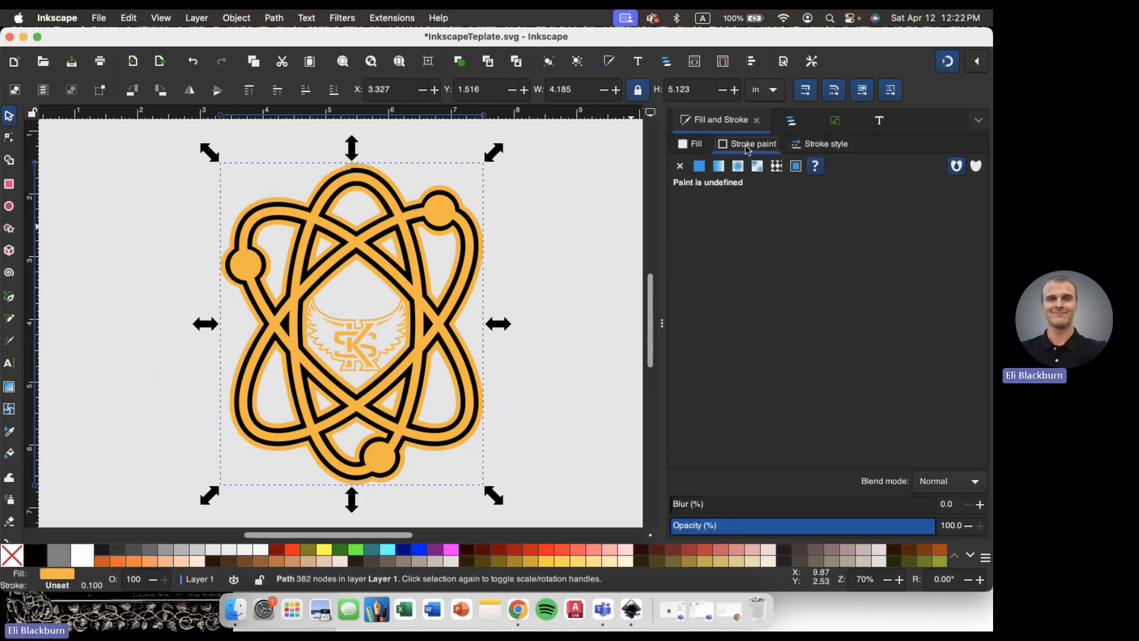
left_click(704, 147)
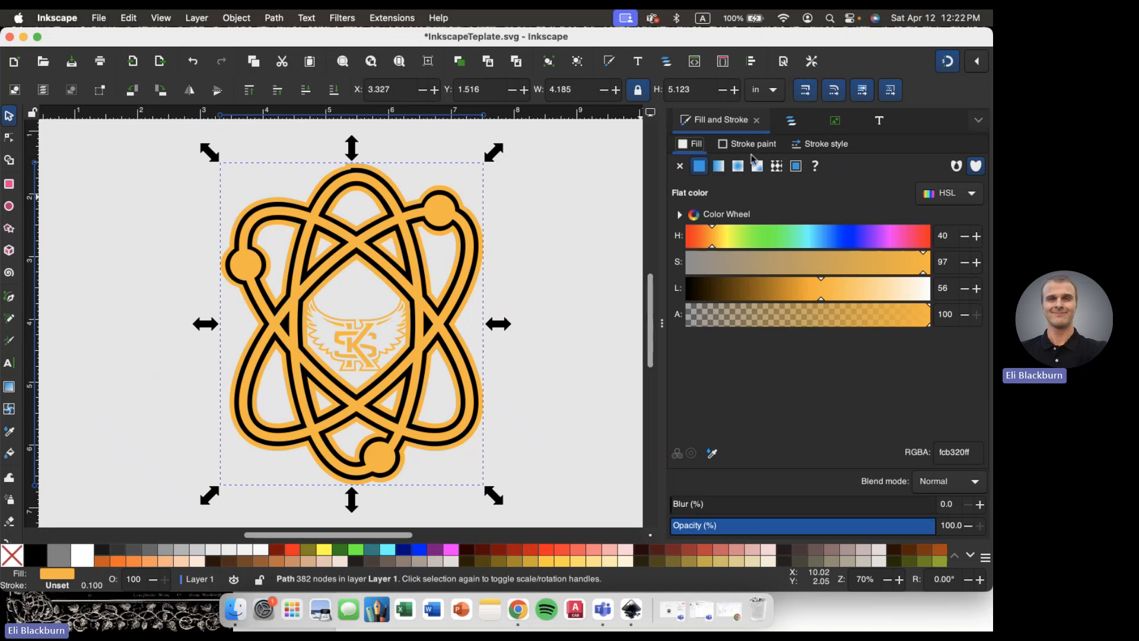
- Try setting the fill alpha of path41 to 0, and undo the change
left_click(534, 262)
left_click(476, 249)
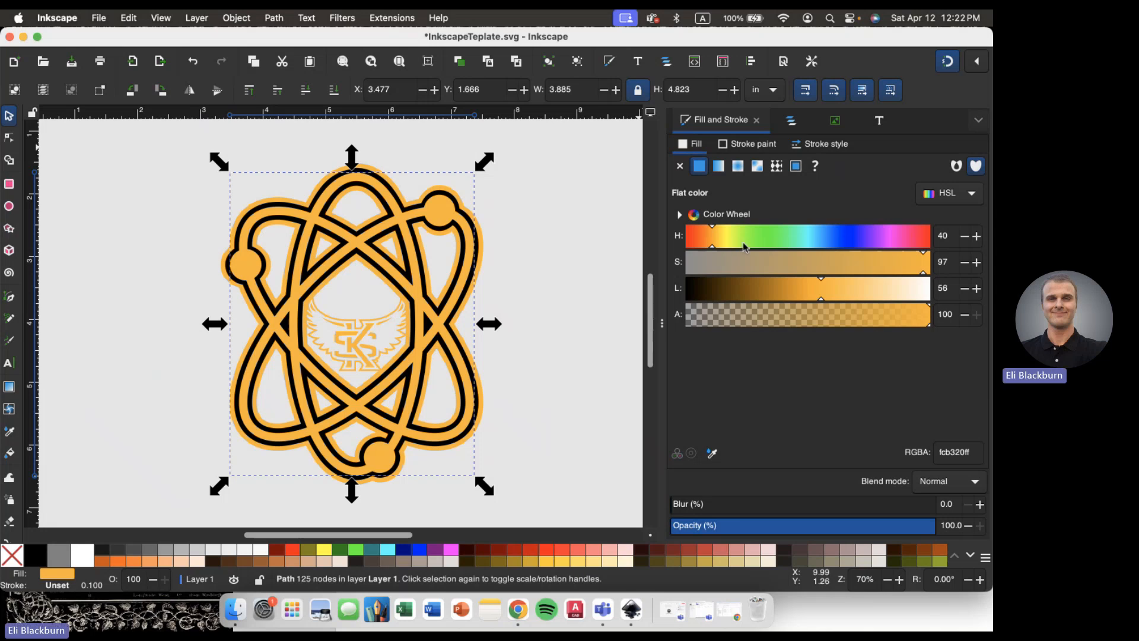
left_click(947, 315)
type("0")
key("Return")
key("super+z")
- Give path43 a flat colour fill with alpha 0 and a flat colour stroke
left_click(791, 121)
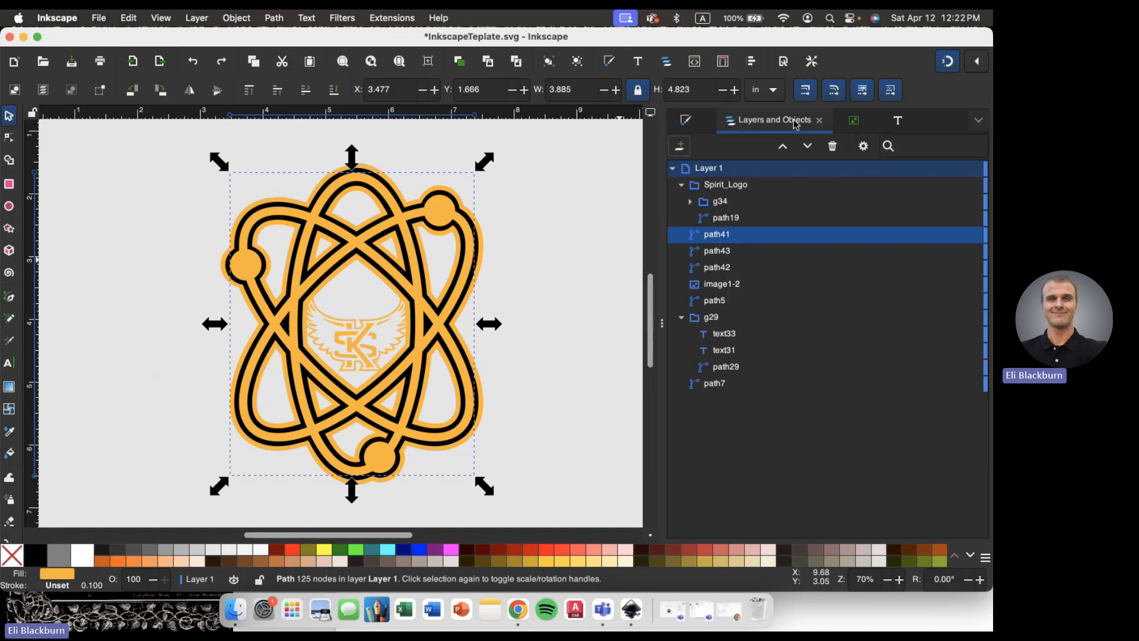
left_click(729, 221)
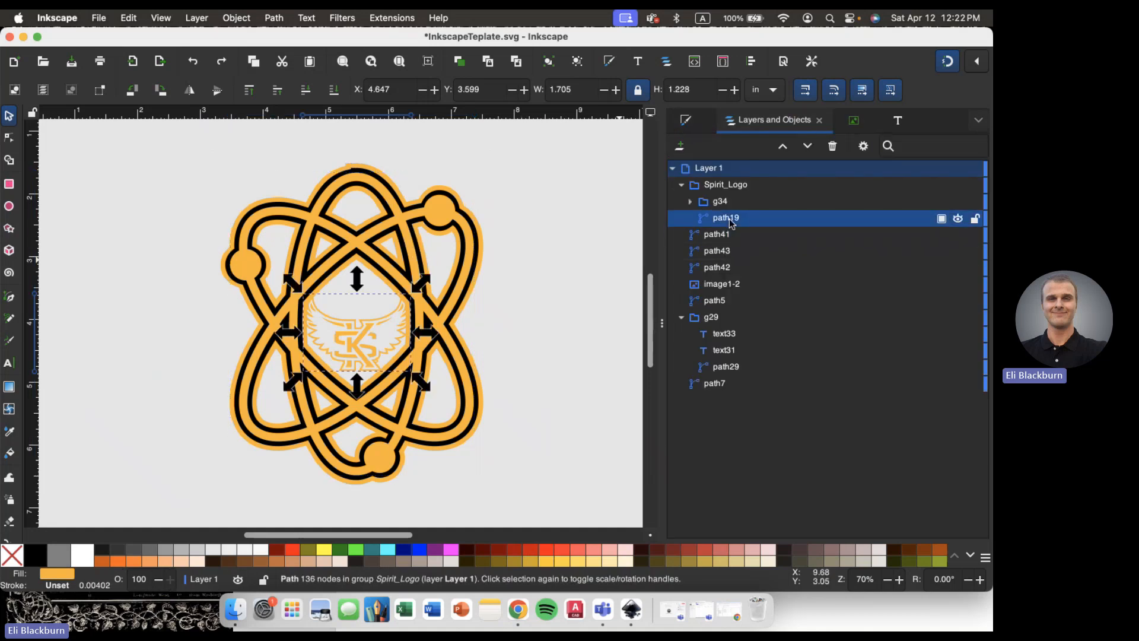
left_click(717, 251)
key("super+shift+f")
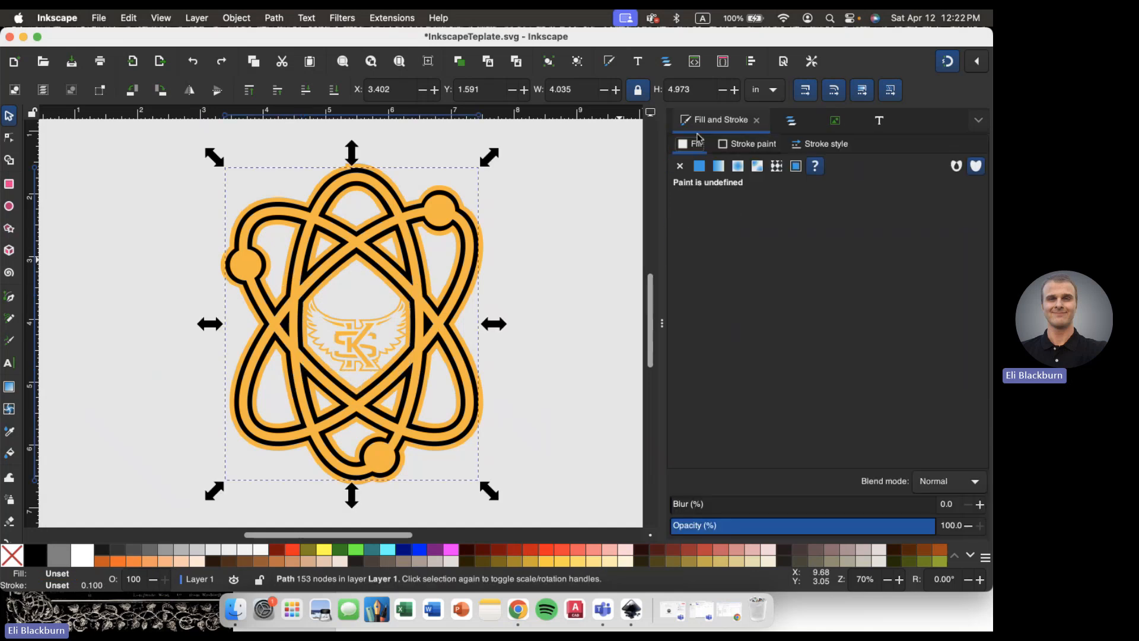
left_click(699, 167)
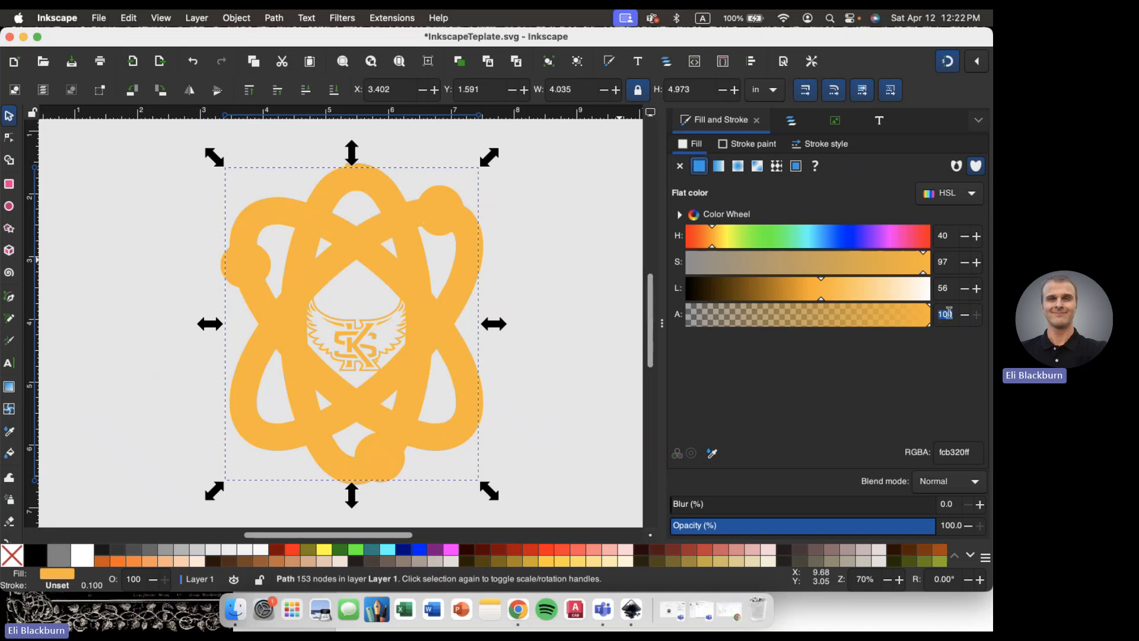
type("0")
key("Return")
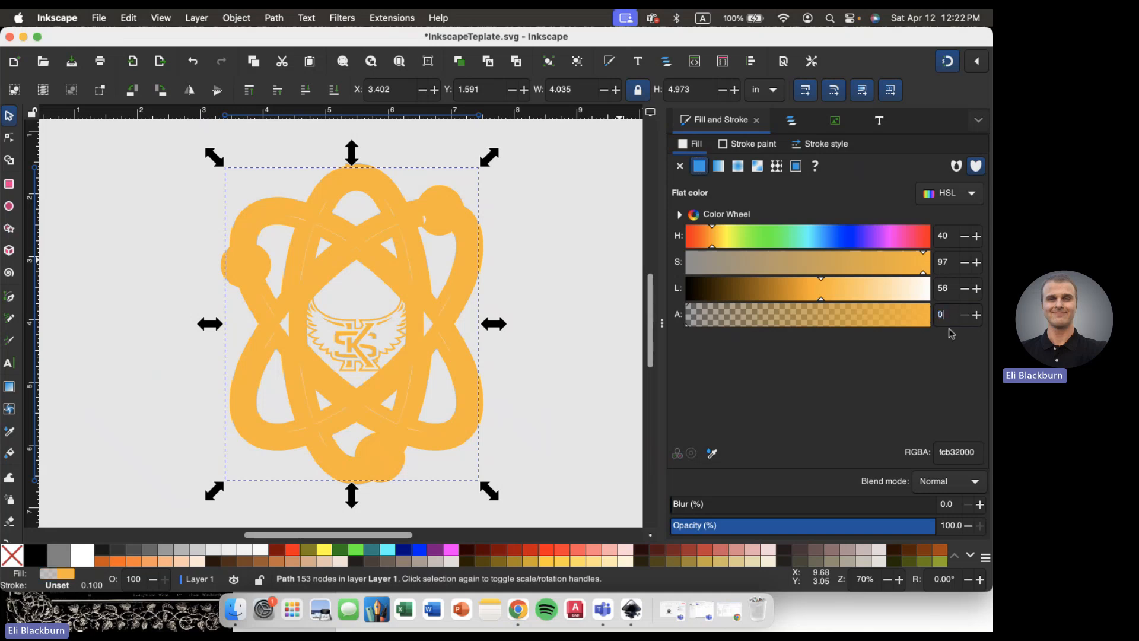
left_click(765, 148)
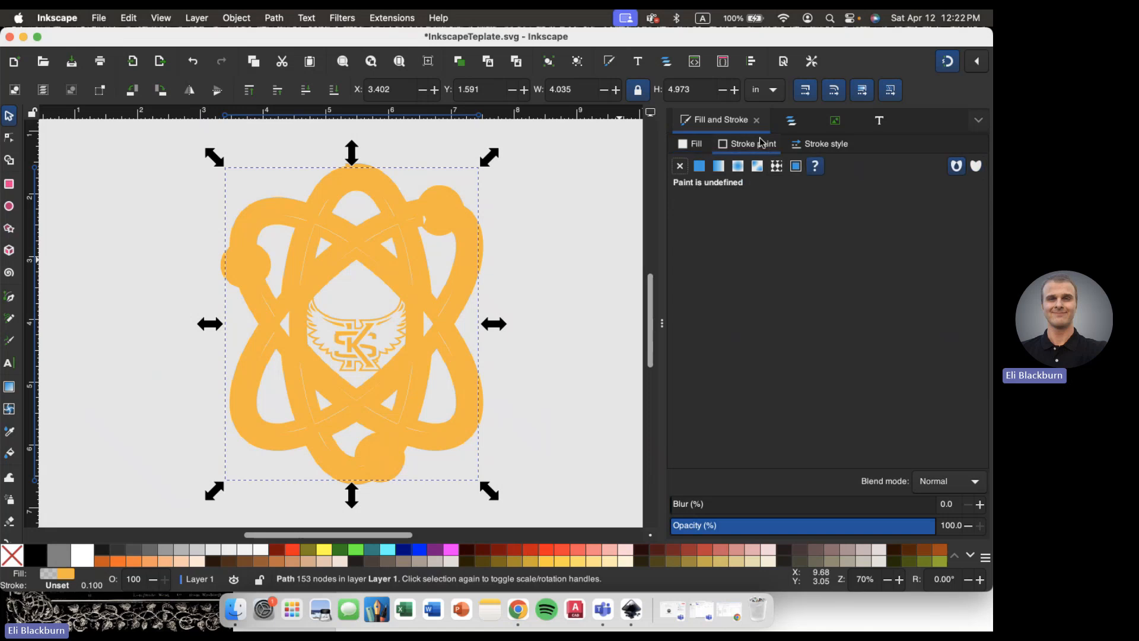
left_click(699, 170)
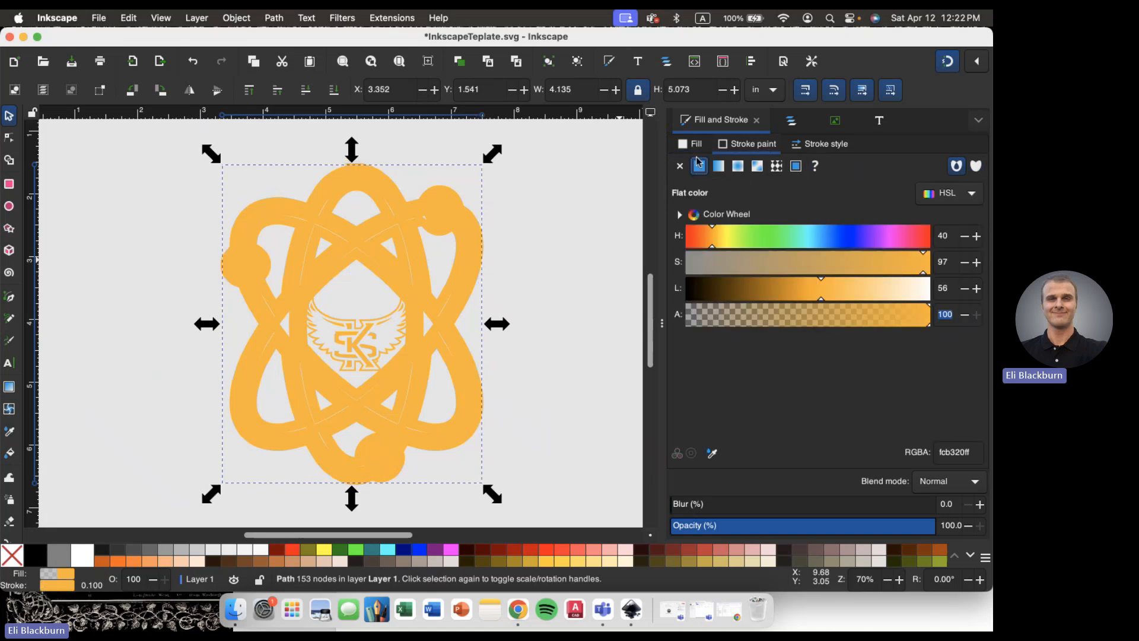
- Make path43's fill opaque black by setting its alpha to 100 and its lightness to 0
left_click(694, 144)
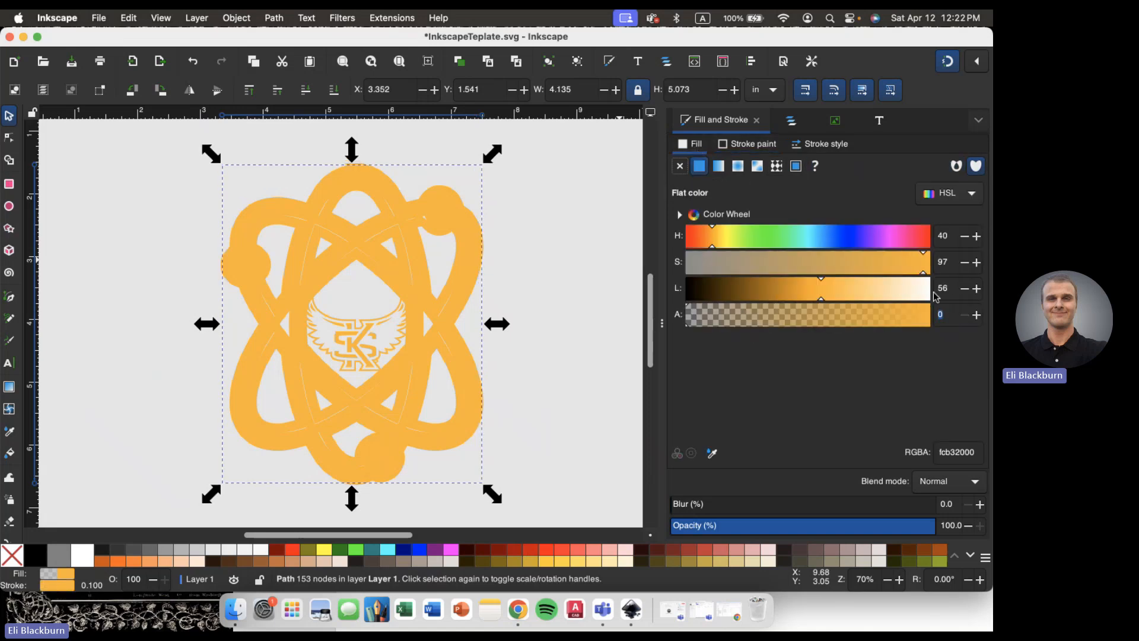
left_click(940, 313)
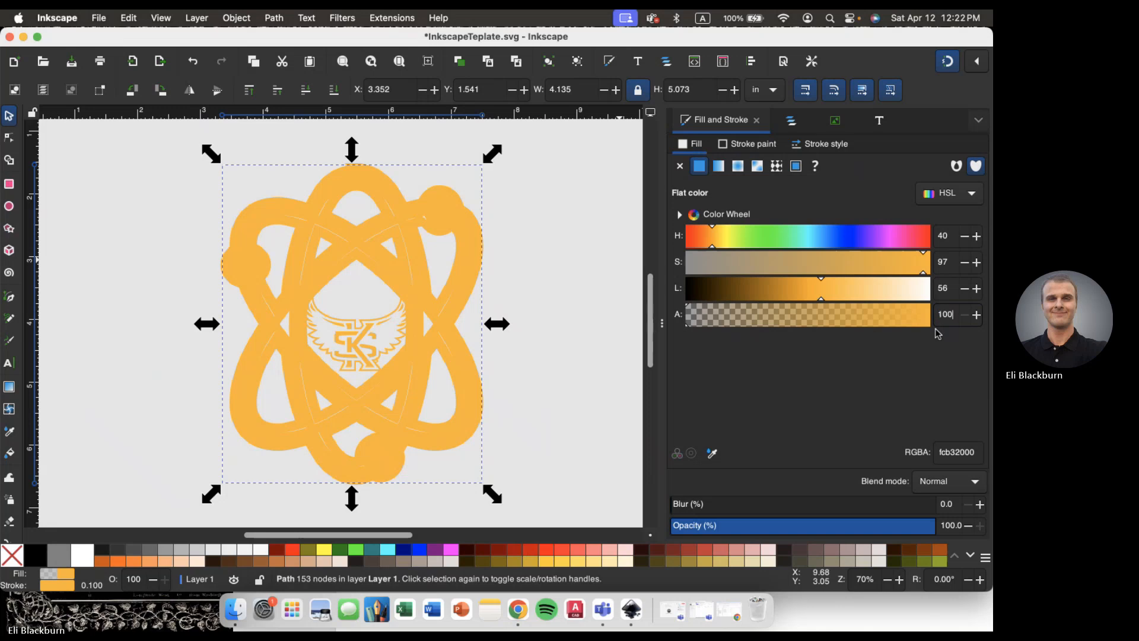
key("Return")
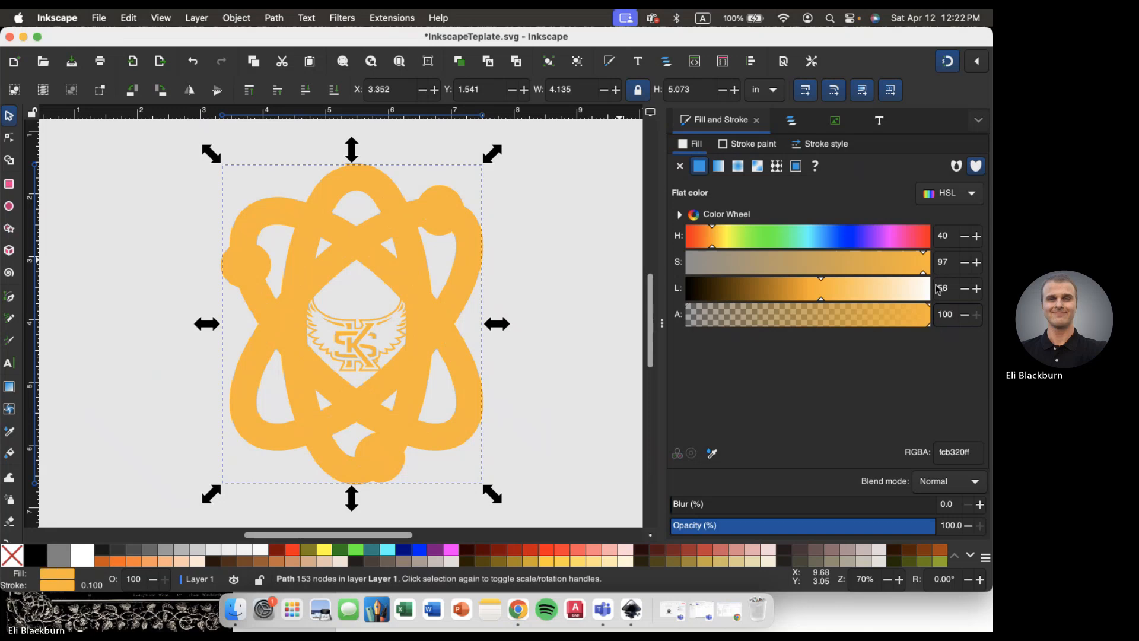
left_click(939, 290)
type("0")
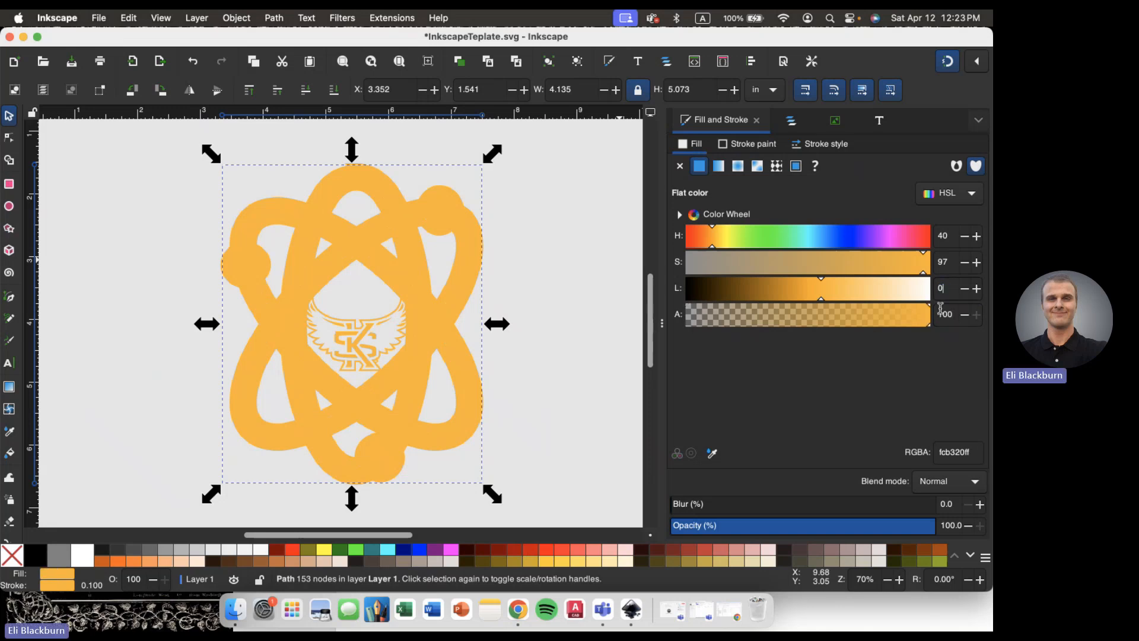
key("Return")
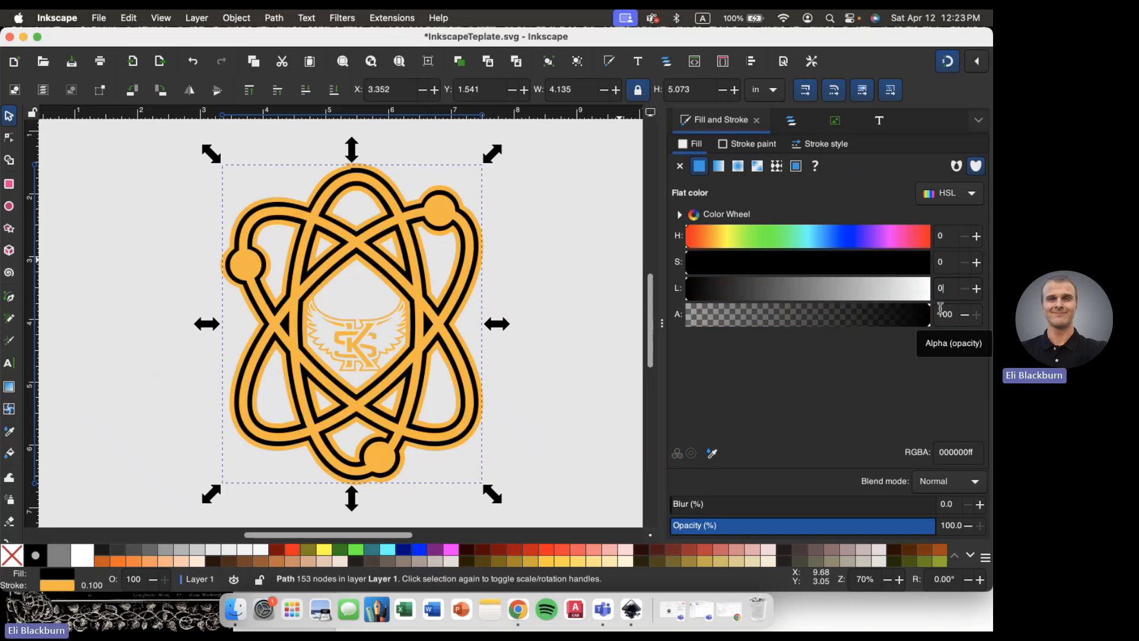
- Set path43's stroke width to 0 in
left_click(752, 144)
left_click(794, 147)
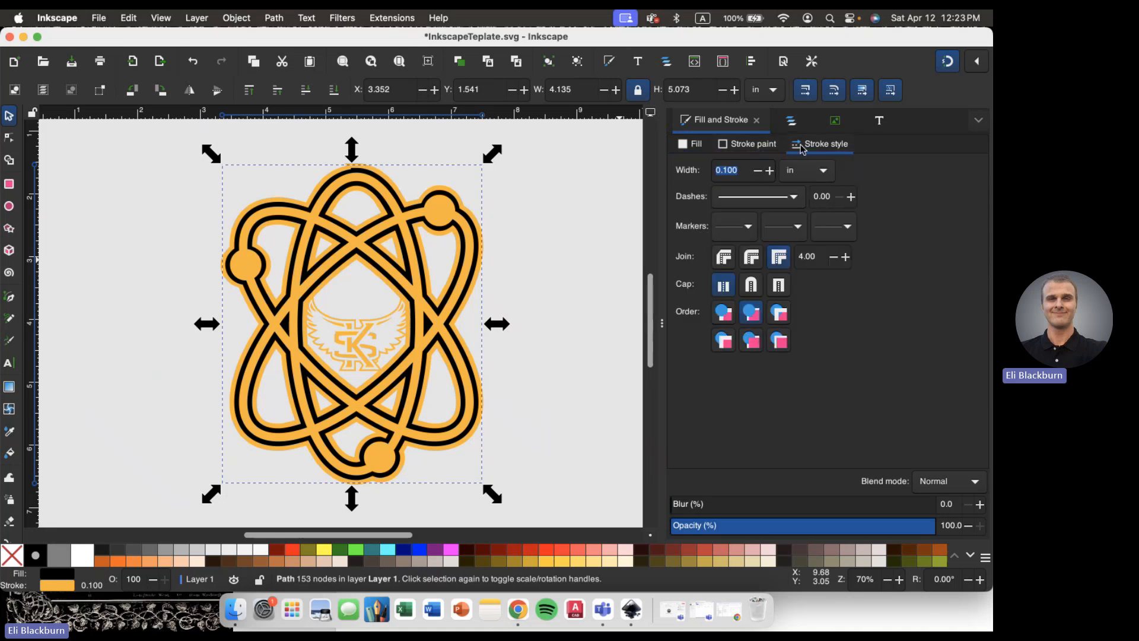
type("0")
key("Return")
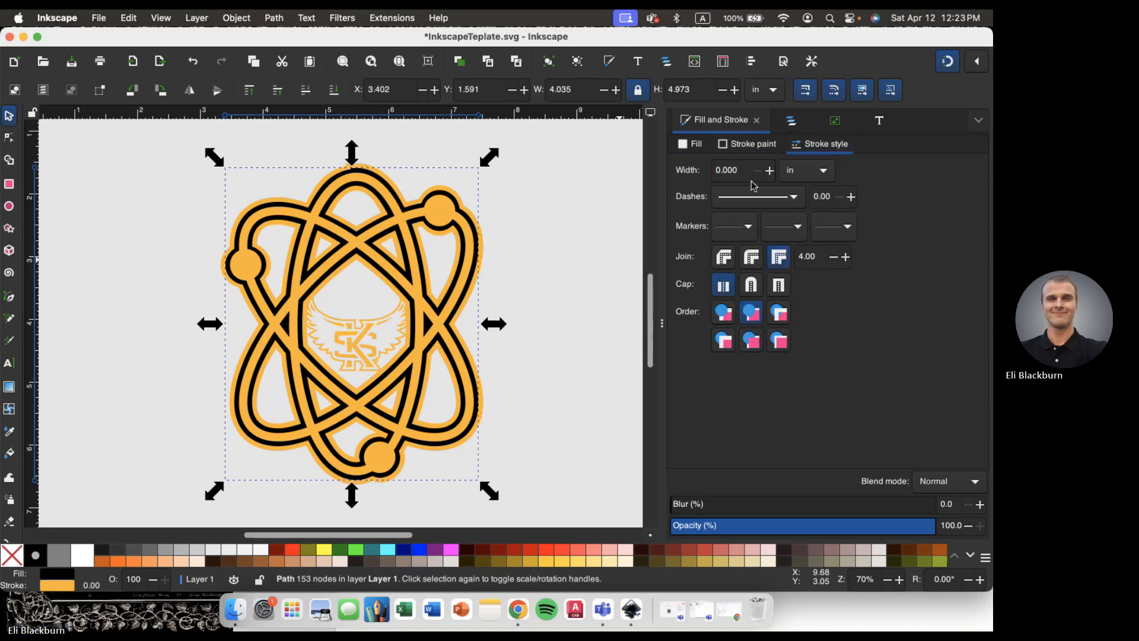
- Check path43 and path42 by toggling their visibility to examine which outline each one forms
left_click(694, 145)
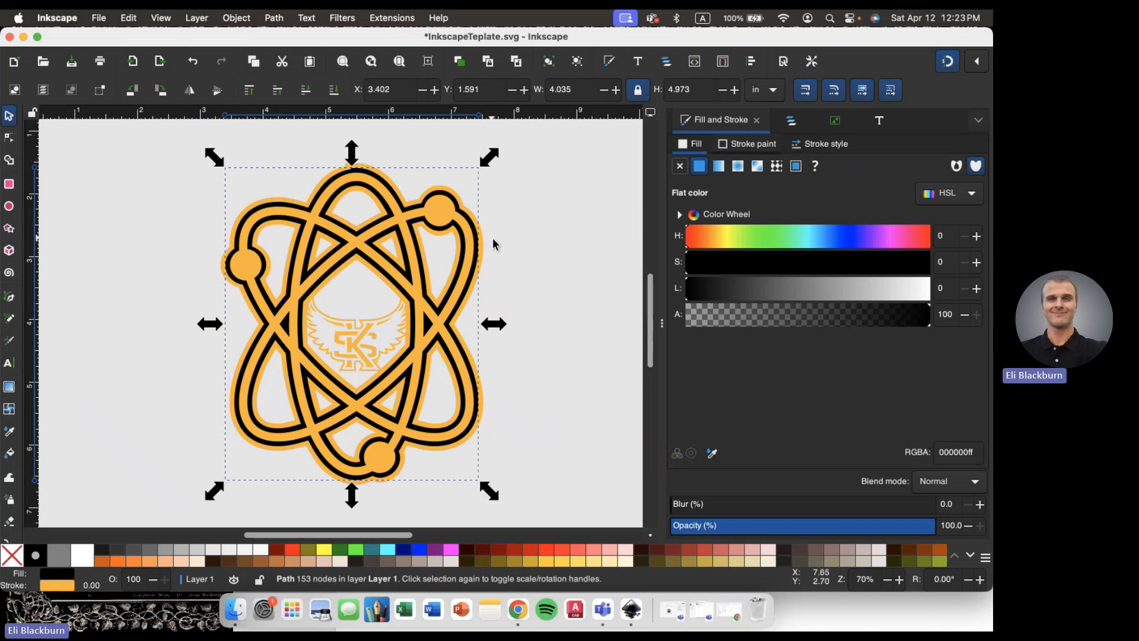
left_click(790, 121)
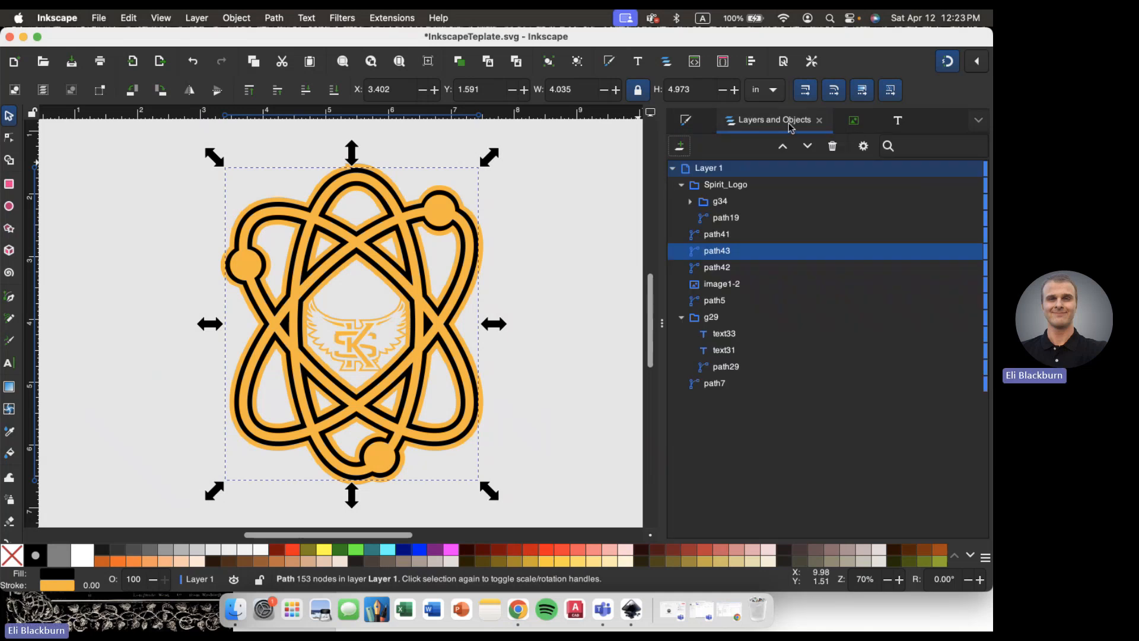
left_click(724, 252)
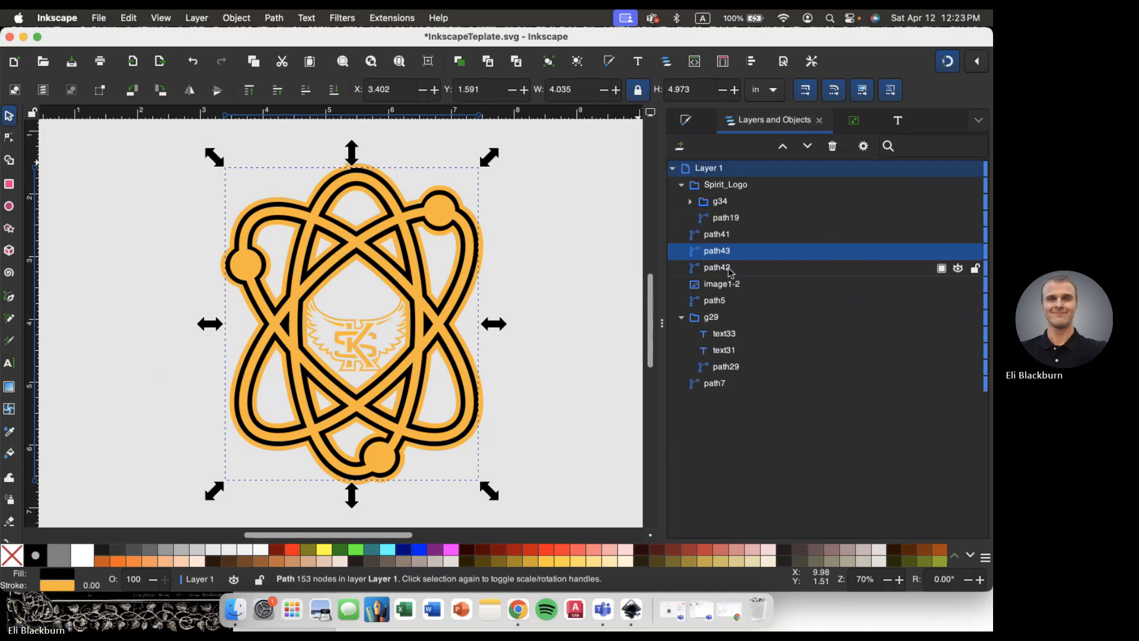
left_click(957, 251)
left_click(958, 252)
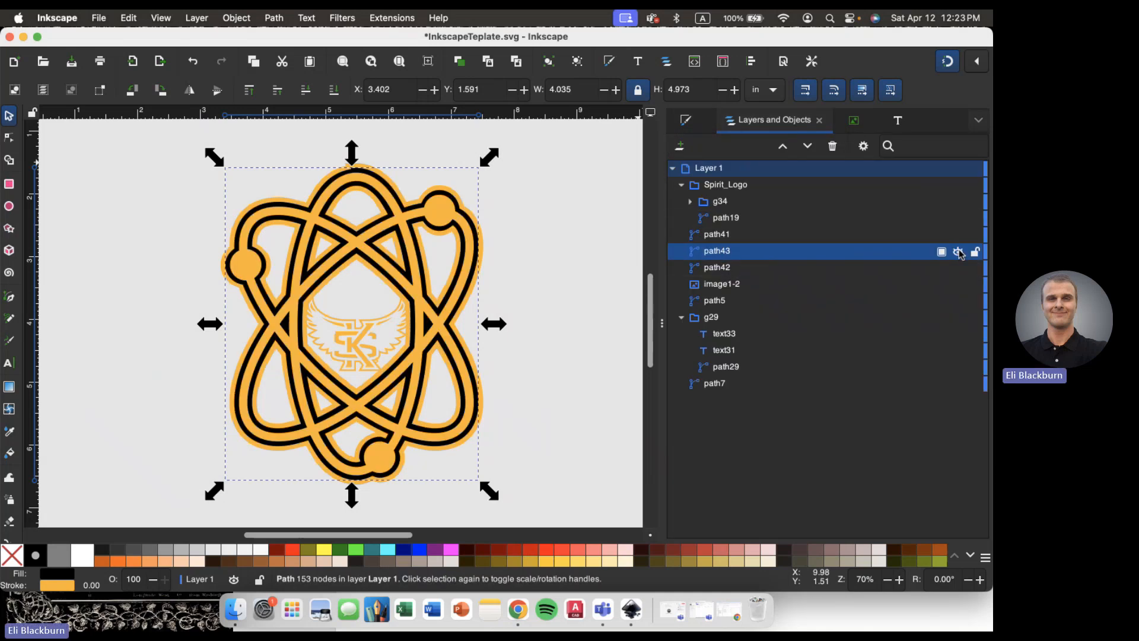
left_click(803, 268)
left_click(958, 268)
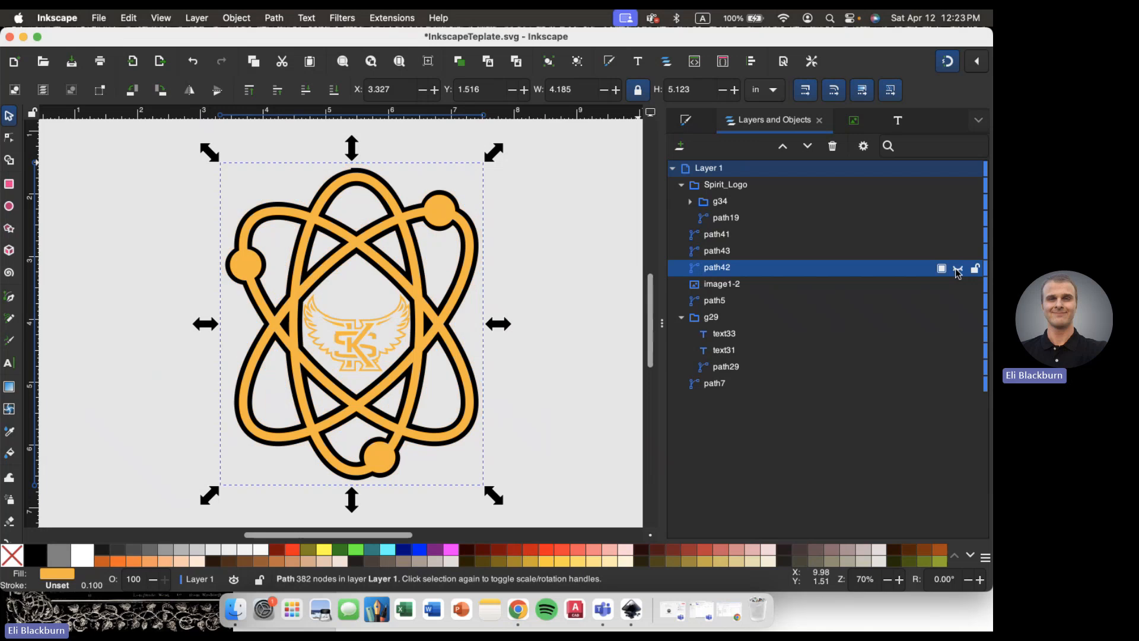
left_click(957, 268)
left_click(958, 268)
left_click(958, 268)
- Subtract path43 from path42 with the Difference path operation
left_click(683, 254)
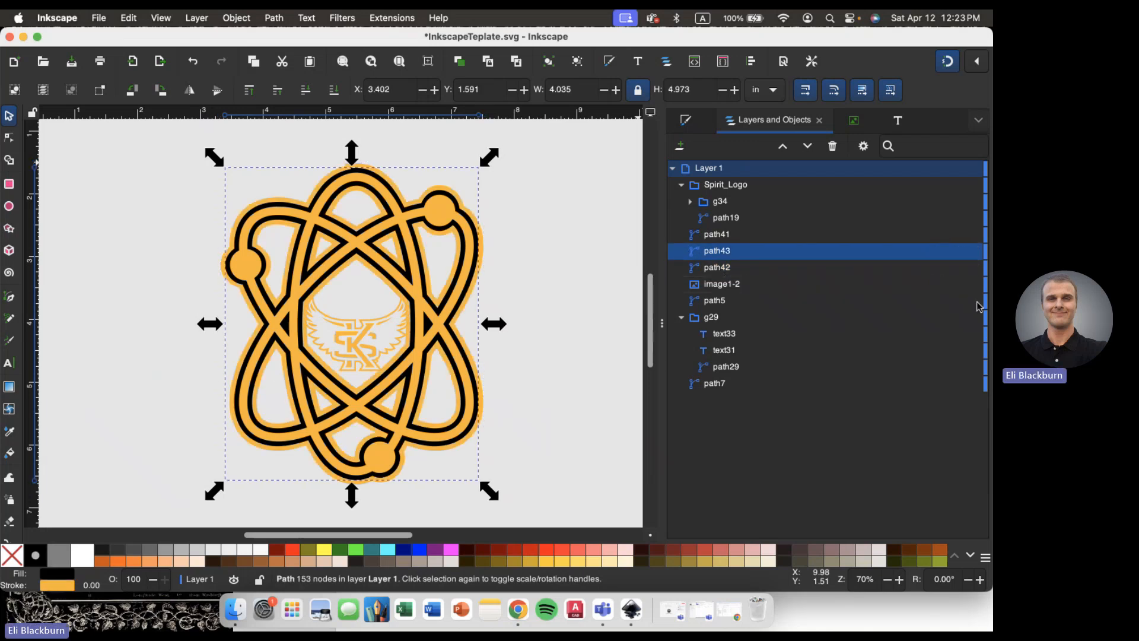
left_click(726, 270, "shift")
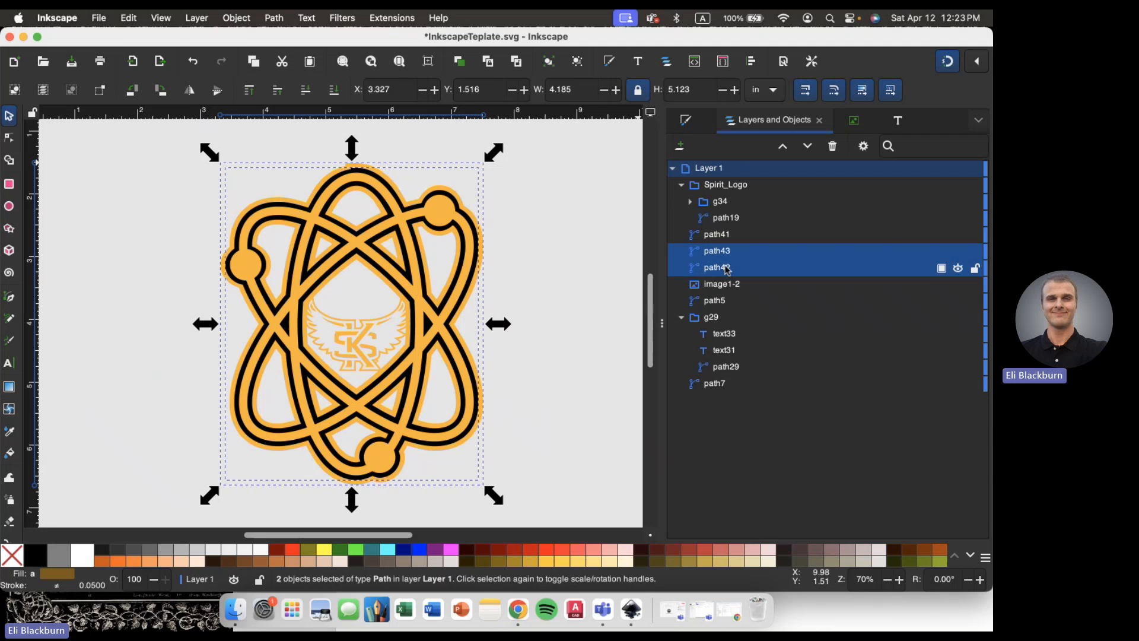
left_click(274, 18)
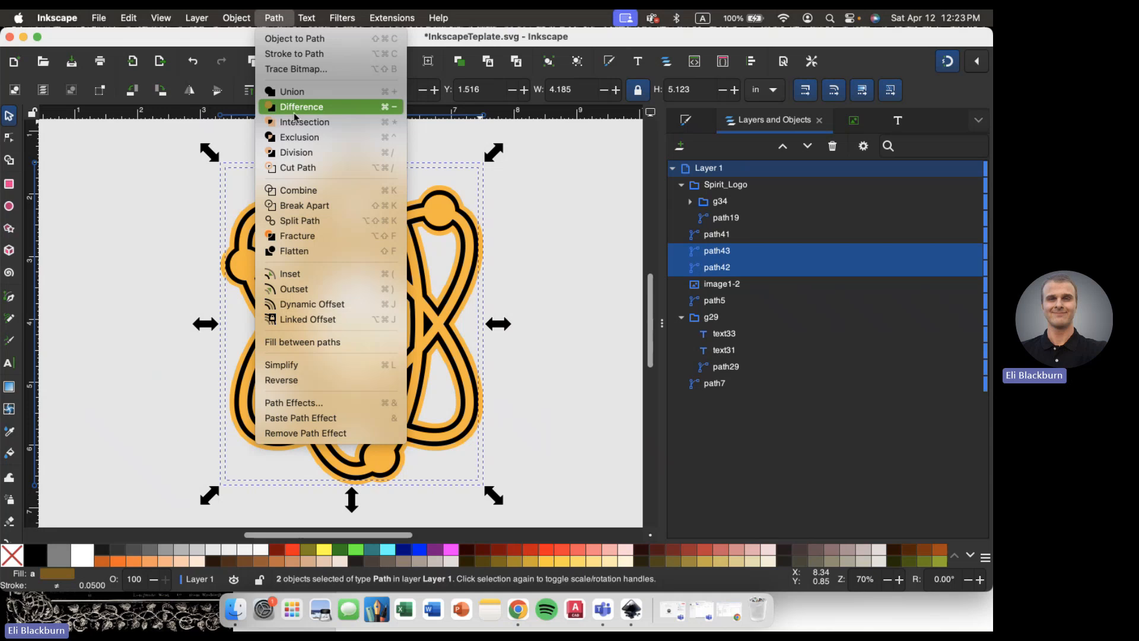
key("Escape")
key("ctrl+plus")
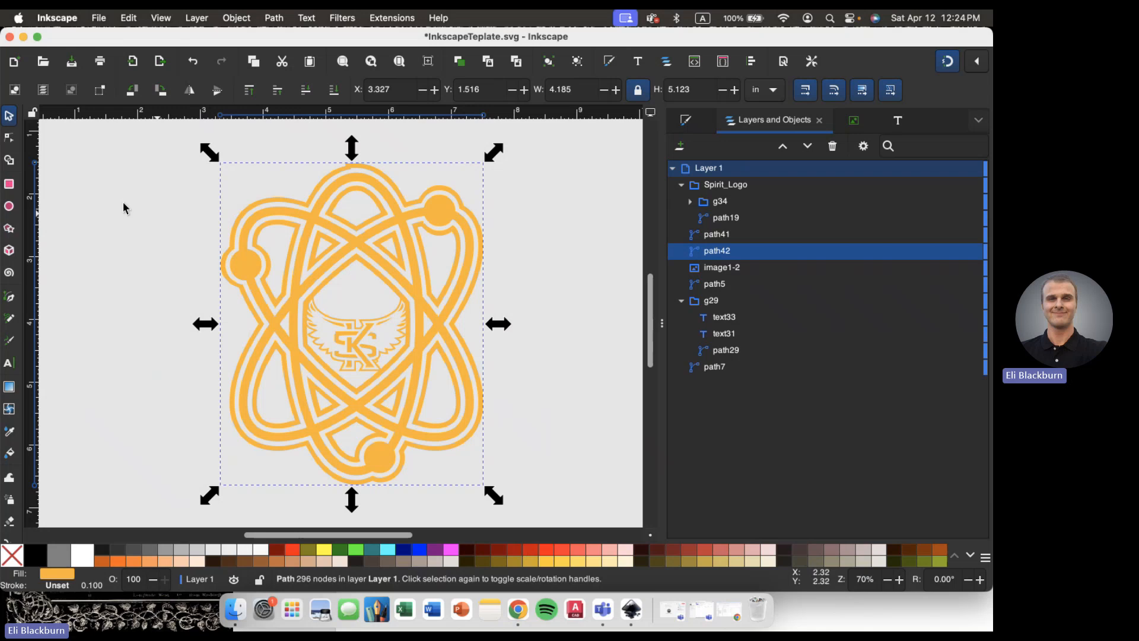
- Scale the Spirit_Logo group down to about 1.4 by 1.0 in and centre it inside the atom
left_click(356, 354)
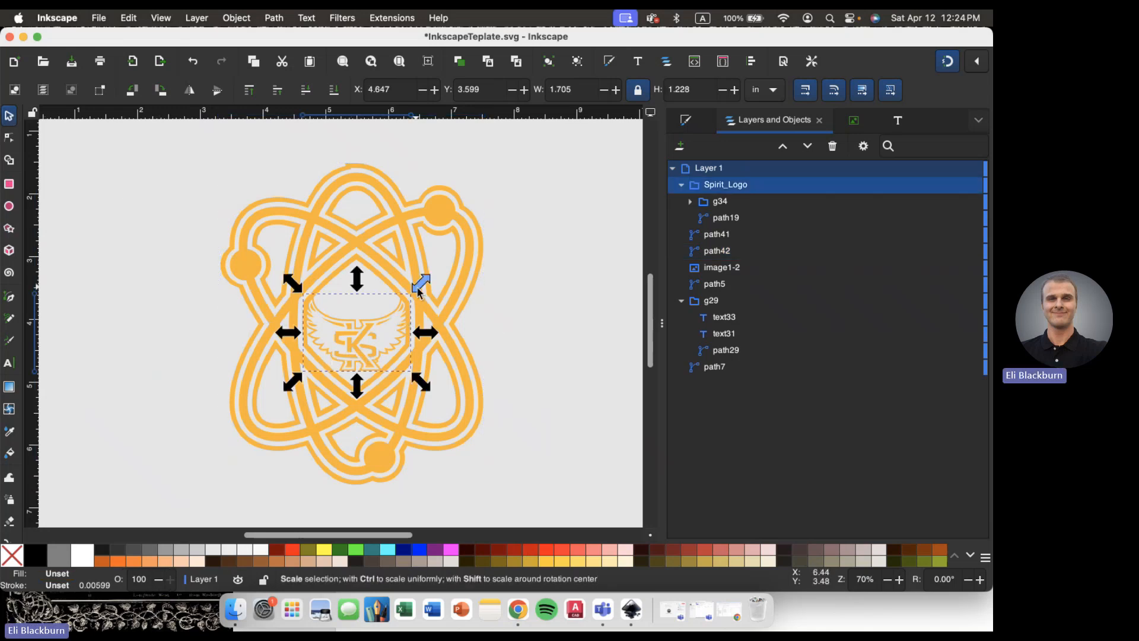
left_click_drag(420, 289, 407, 304)
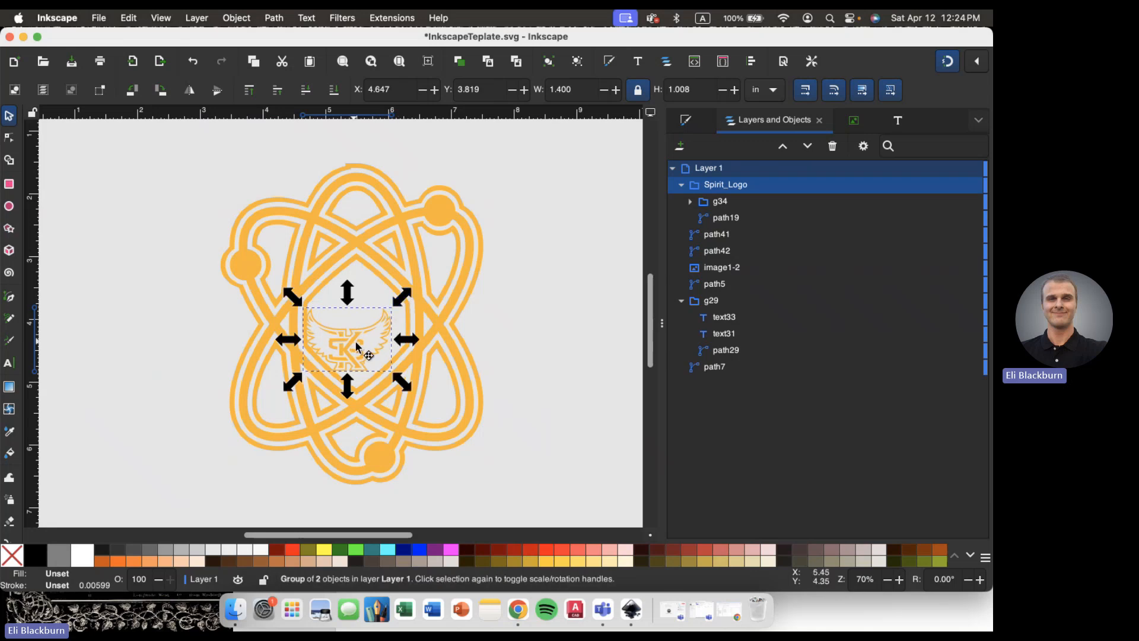
left_click_drag(355, 340, 364, 336)
left_click(162, 265)
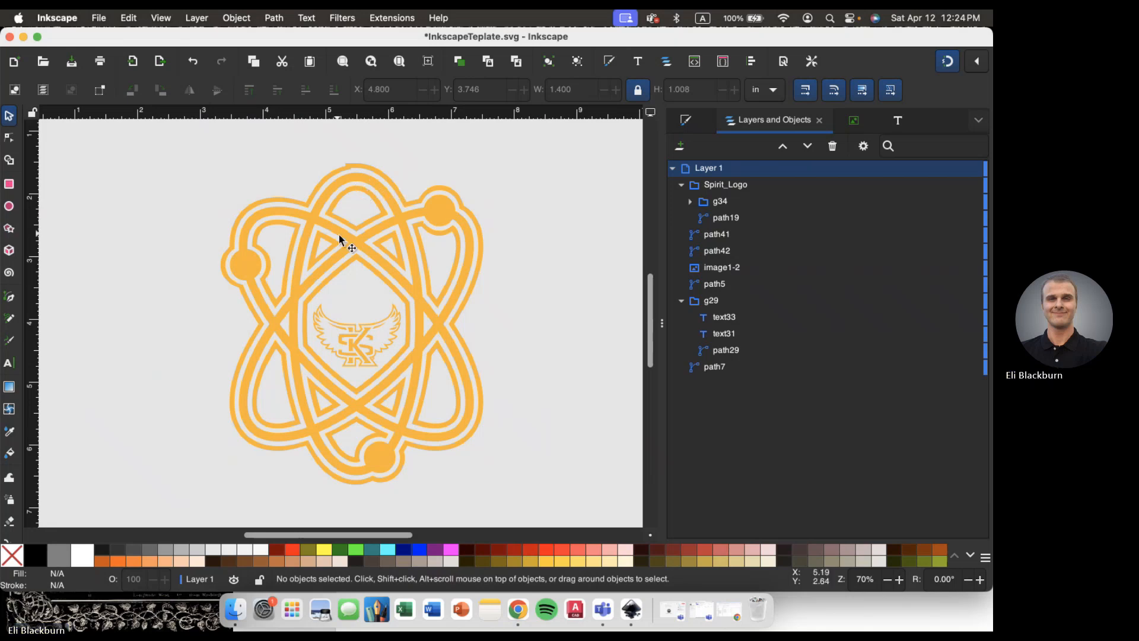
- Draw a circle about 7.01 in across and centre it over the atom design
scroll(244, 271, "down", 1)
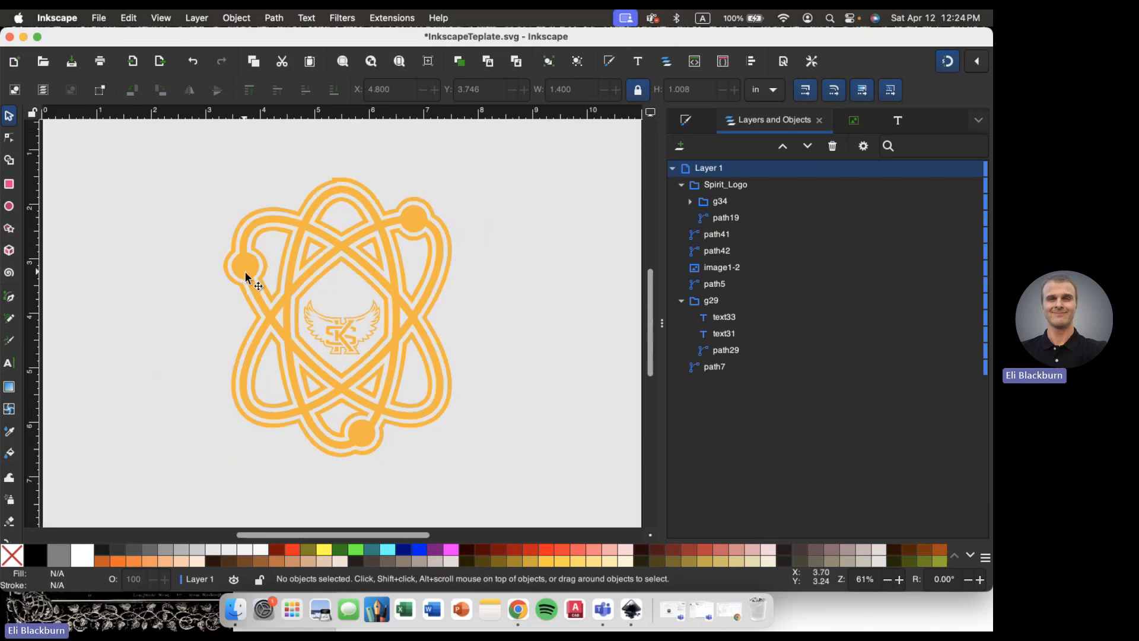
scroll(245, 271, "down", 2)
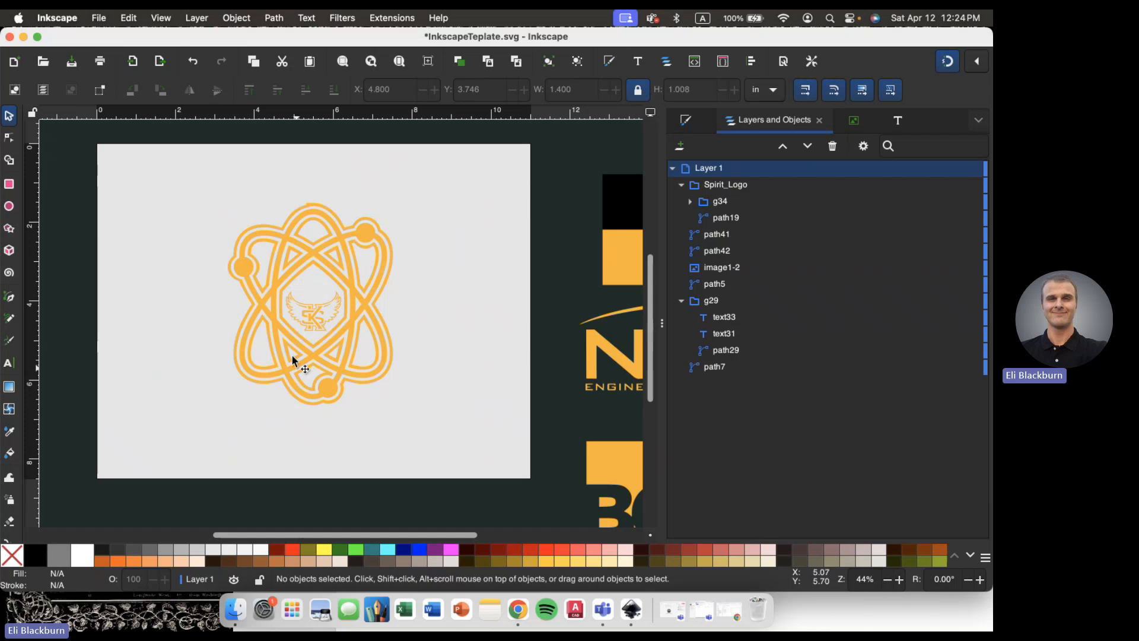
left_click(9, 206)
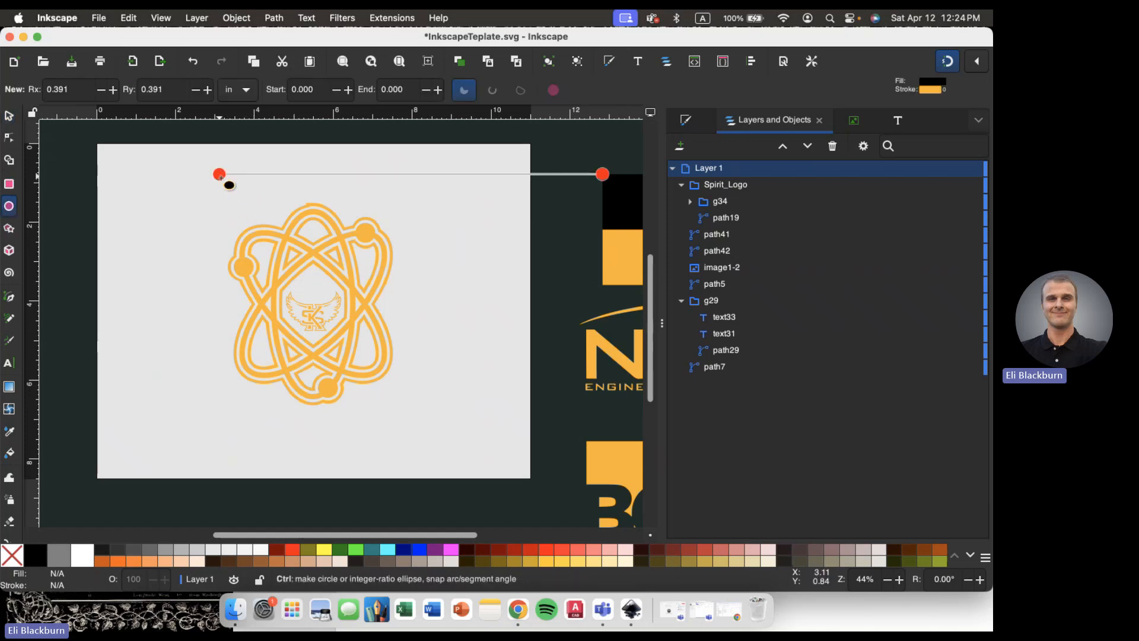
mouse_move(223, 184)
left_mouse_down()
mouse_move(402, 460)
mouse_move(437, 452)
mouse_move(431, 445)
mouse_move(448, 476)
mouse_move(503, 472)
left_mouse_up()
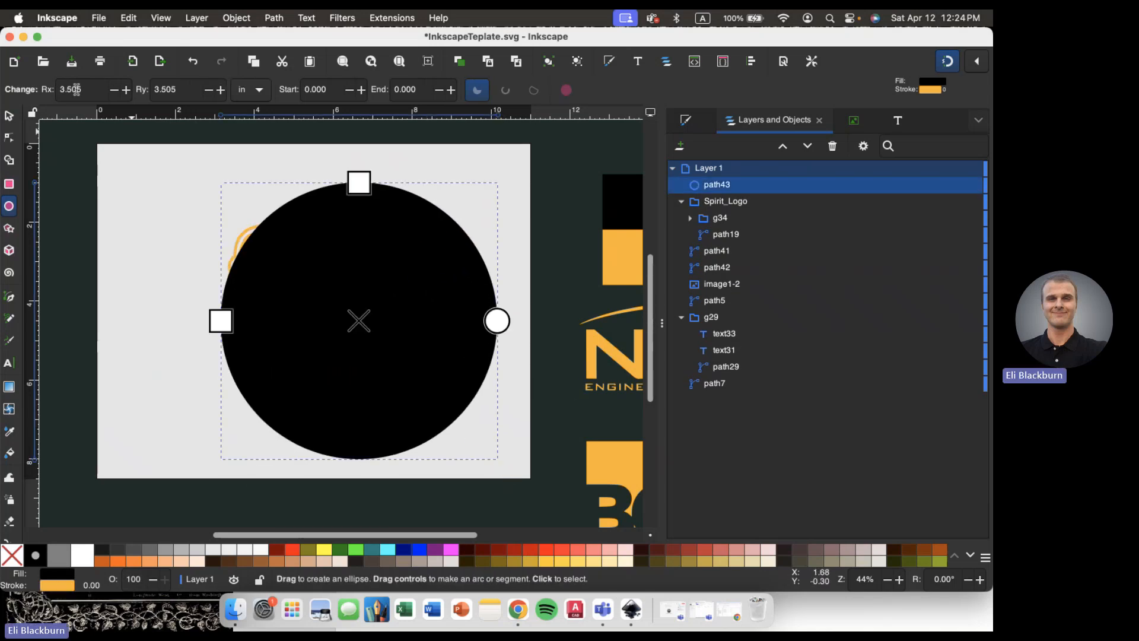
key("s")
left_click_drag(370, 300, 322, 280)
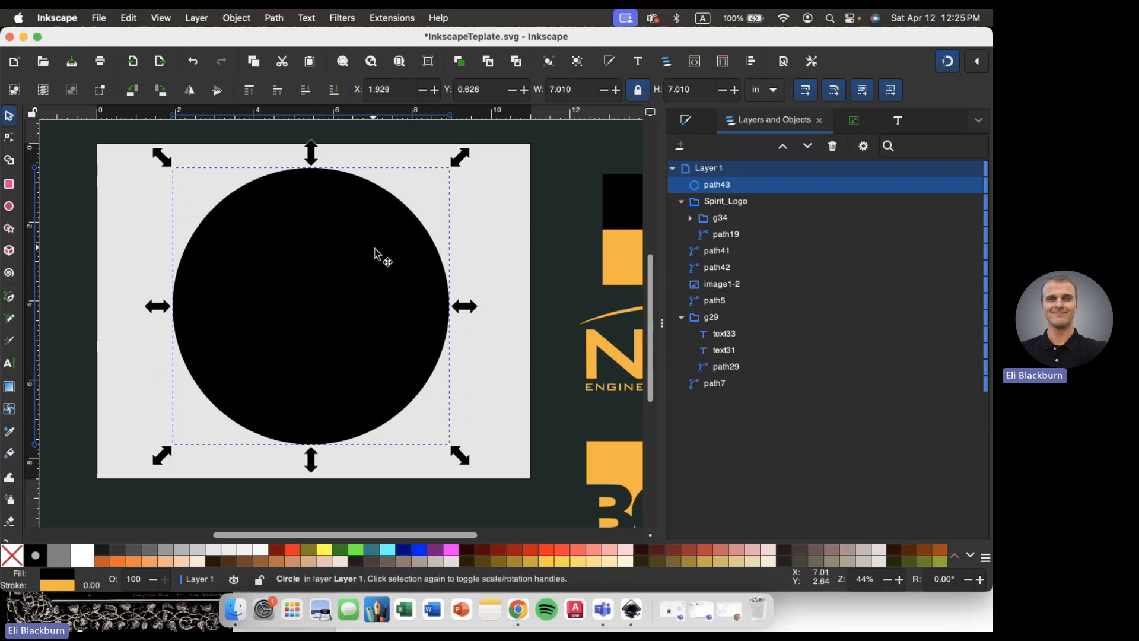
- Set the circle's fill alpha to 0 and its stroke width to 0.2 in
left_click(686, 121)
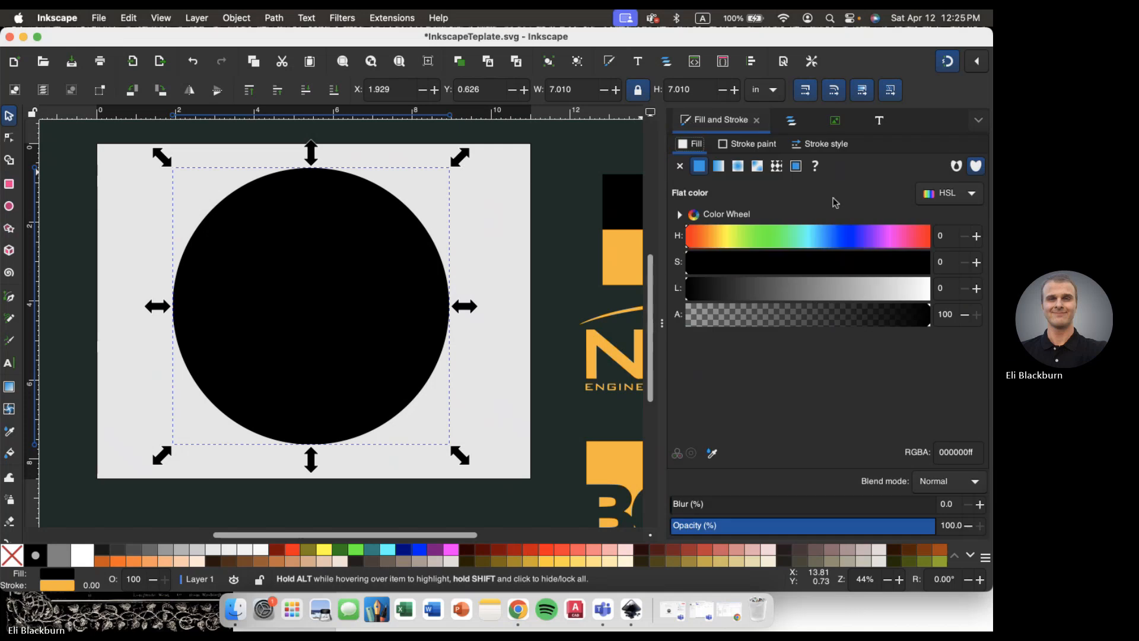
double_click(940, 315)
type("0")
key("Return")
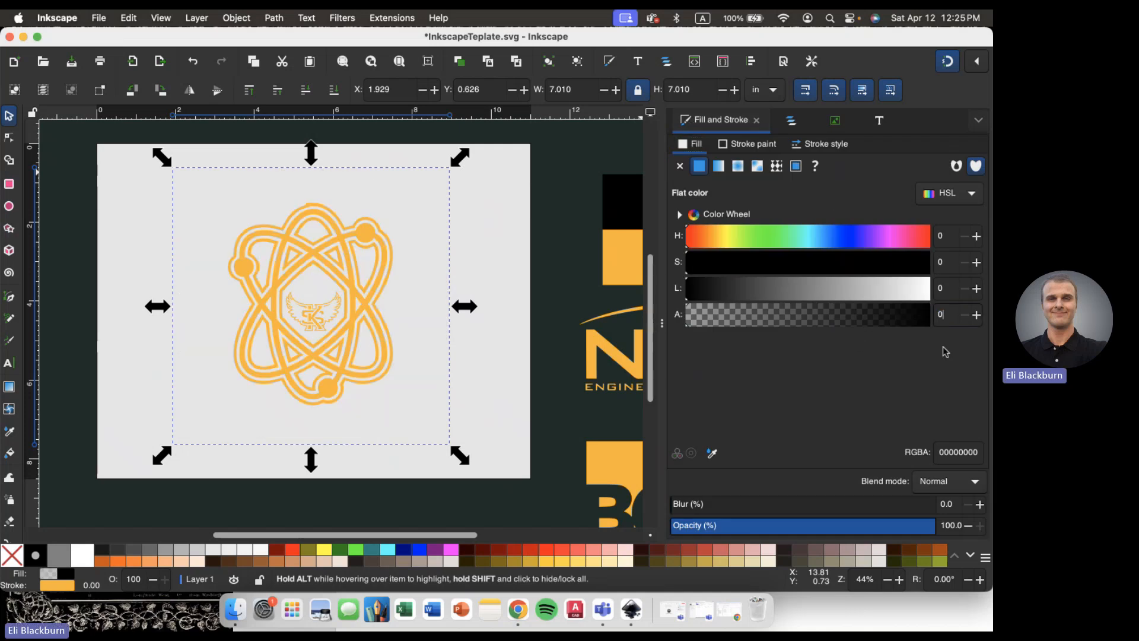
left_click(758, 148)
left_click(817, 151)
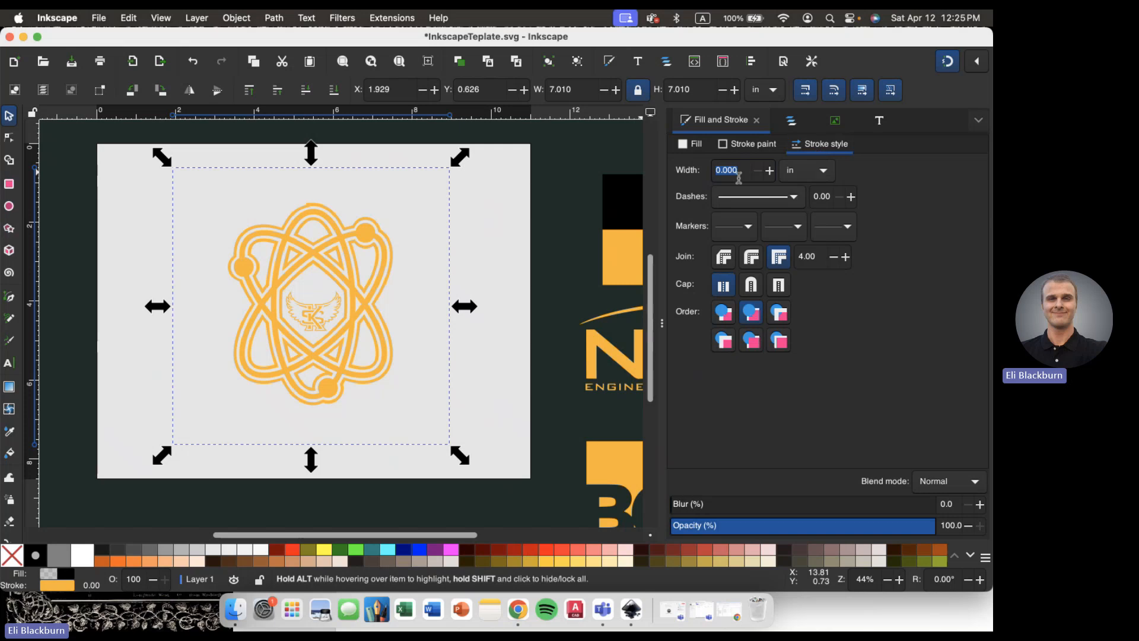
type("0.2")
key("Return")
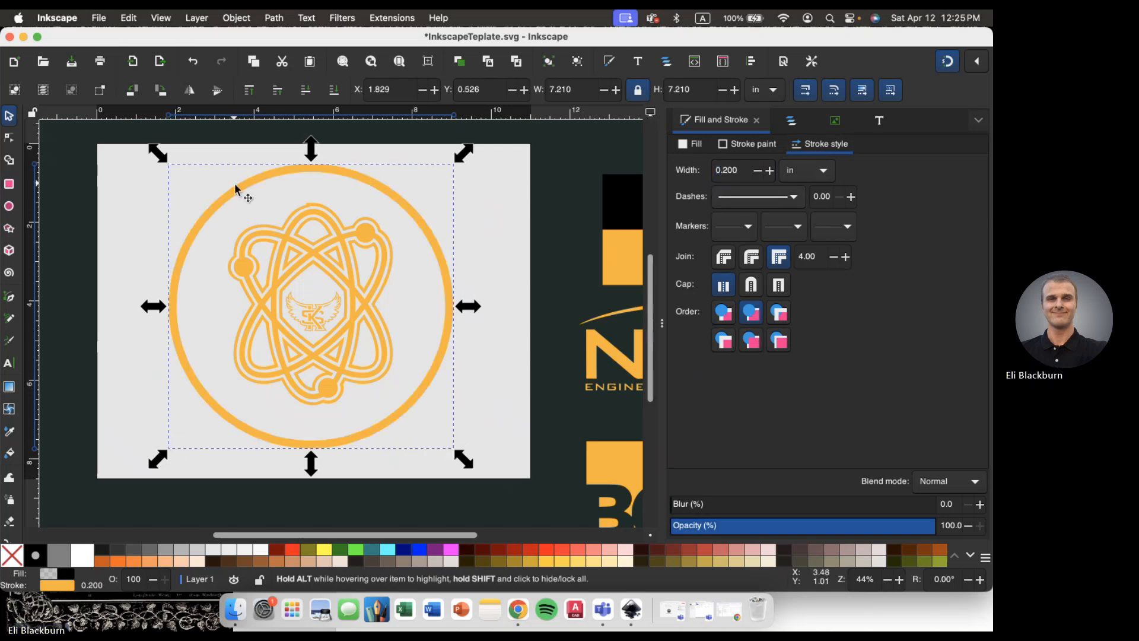
- Scale the circle down to about 5.85 in across and centre it around the atom
left_click_drag(161, 158, 188, 186)
left_click_drag(191, 189, 191, 189)
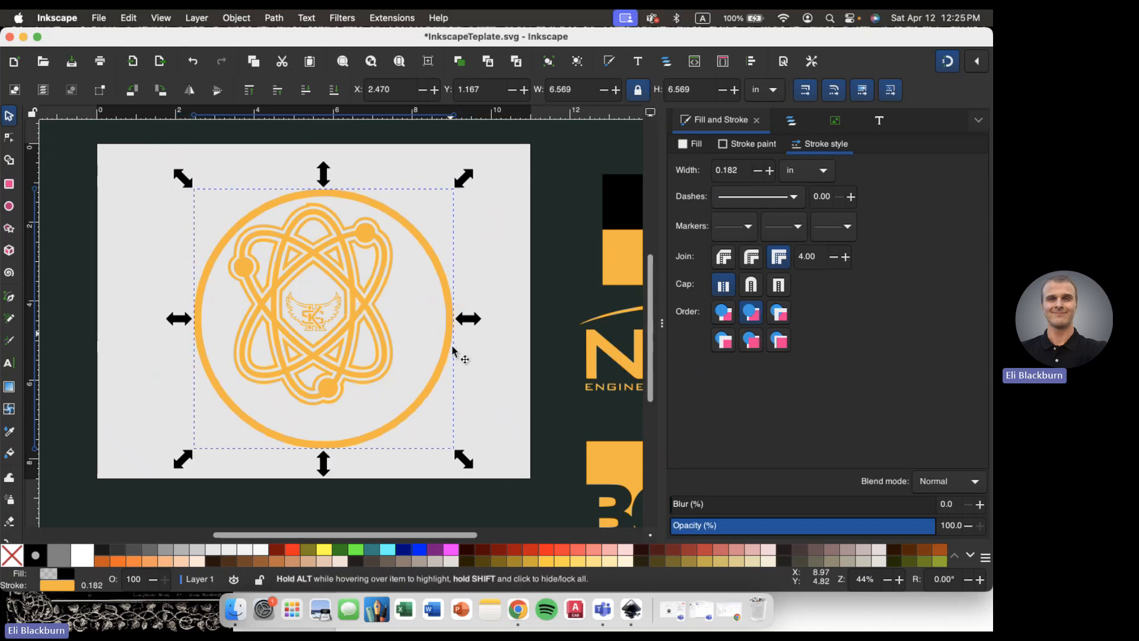
left_click_drag(443, 356, 426, 334)
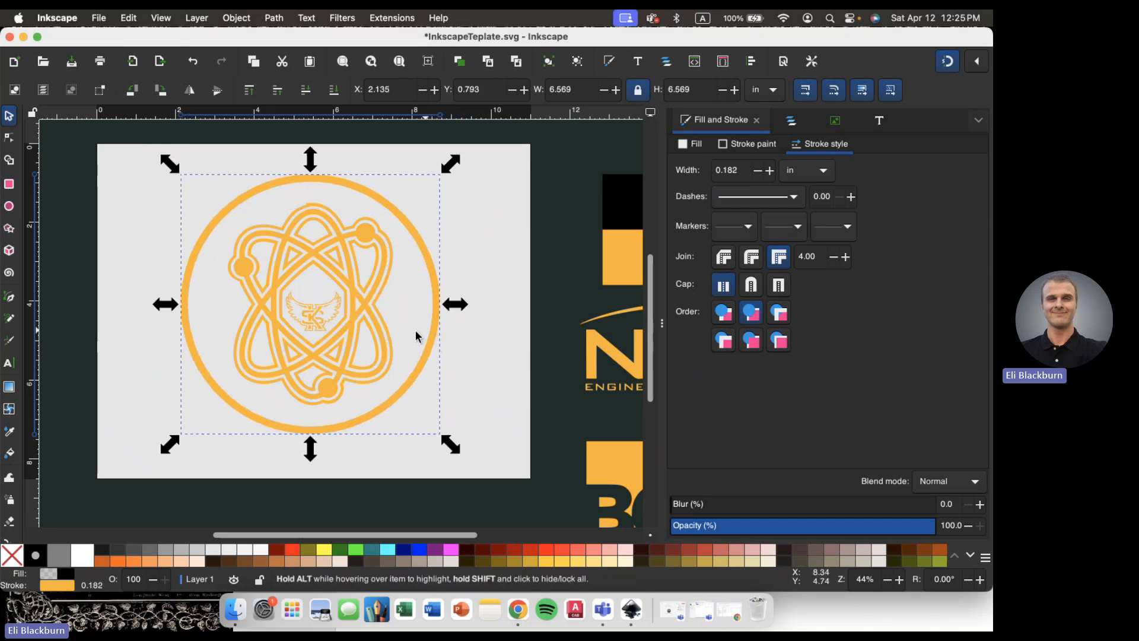
left_click_drag(171, 165, 199, 199)
left_click_drag(426, 366, 411, 339)
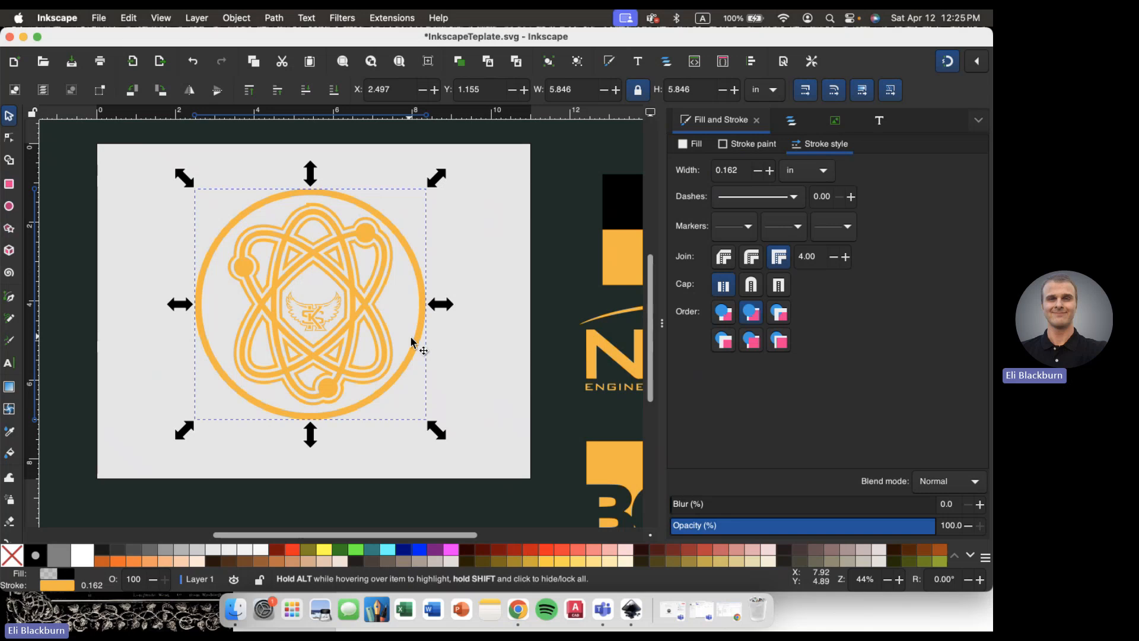
left_click(491, 279)
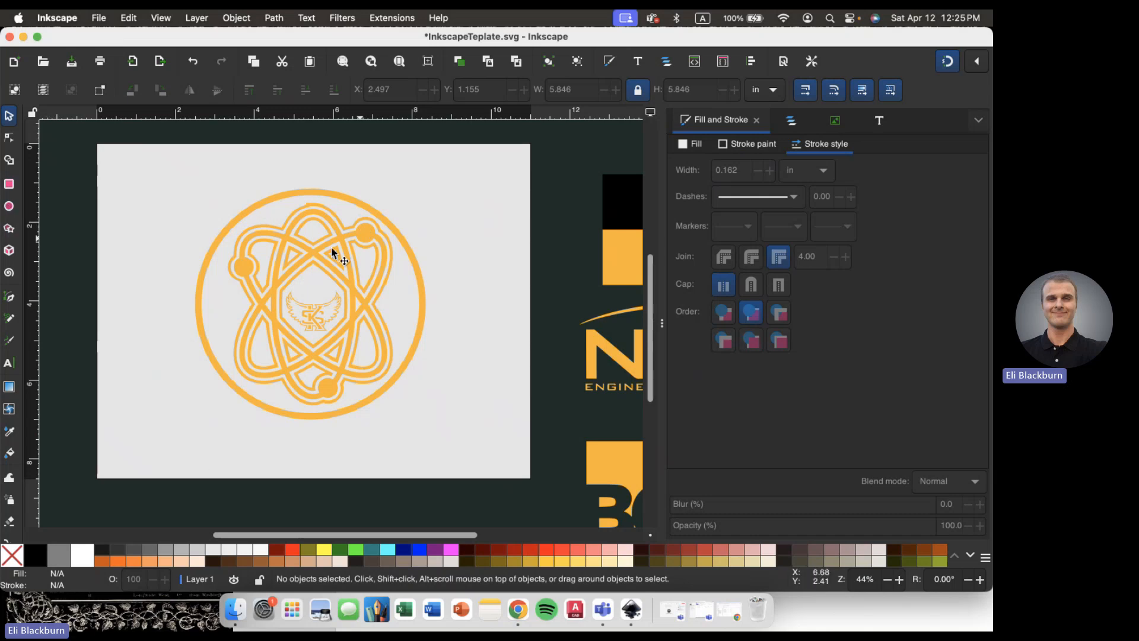
- Add the text "KENNESAW STATE UNIVERSITY" in Helvetica Bold 78 pt and move it just below the circle
left_click(9, 362)
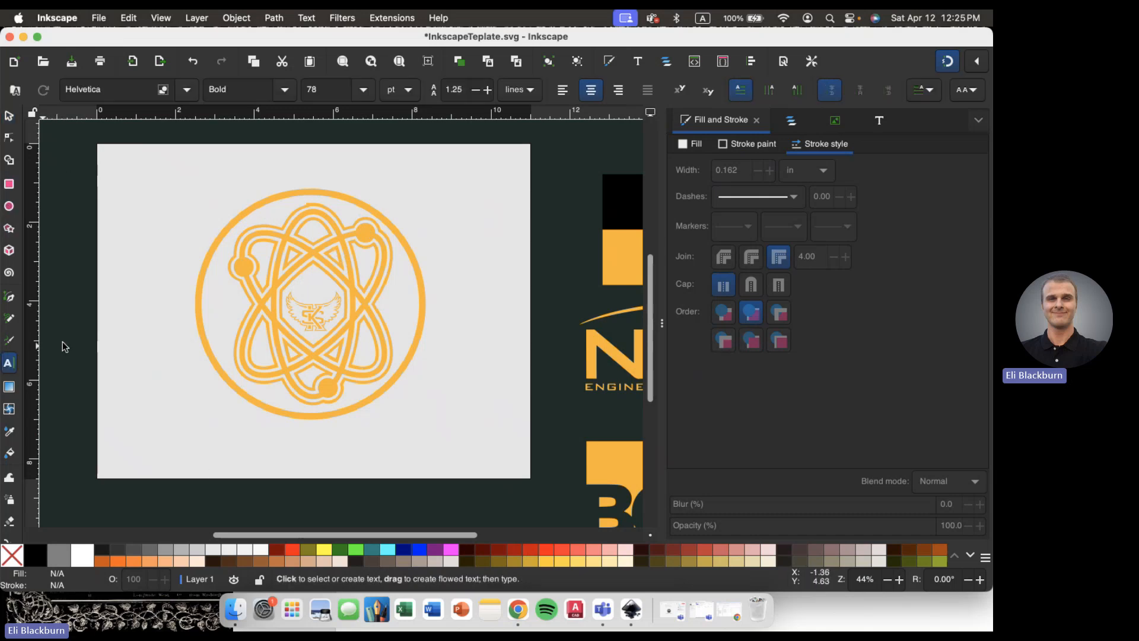
left_click(132, 410)
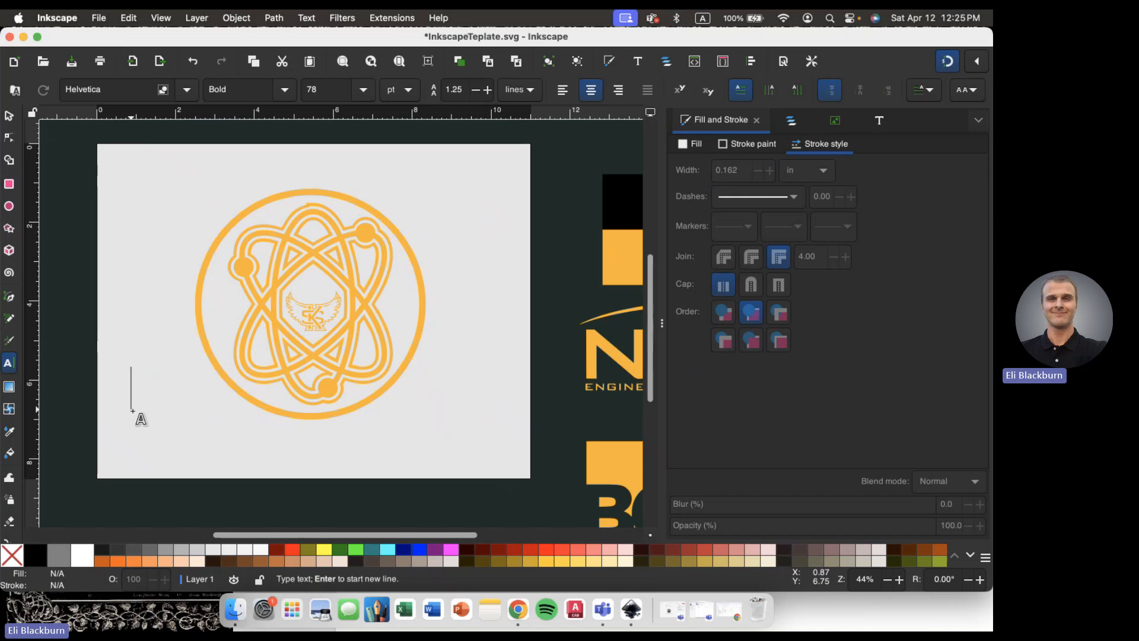
type("KENNESA")
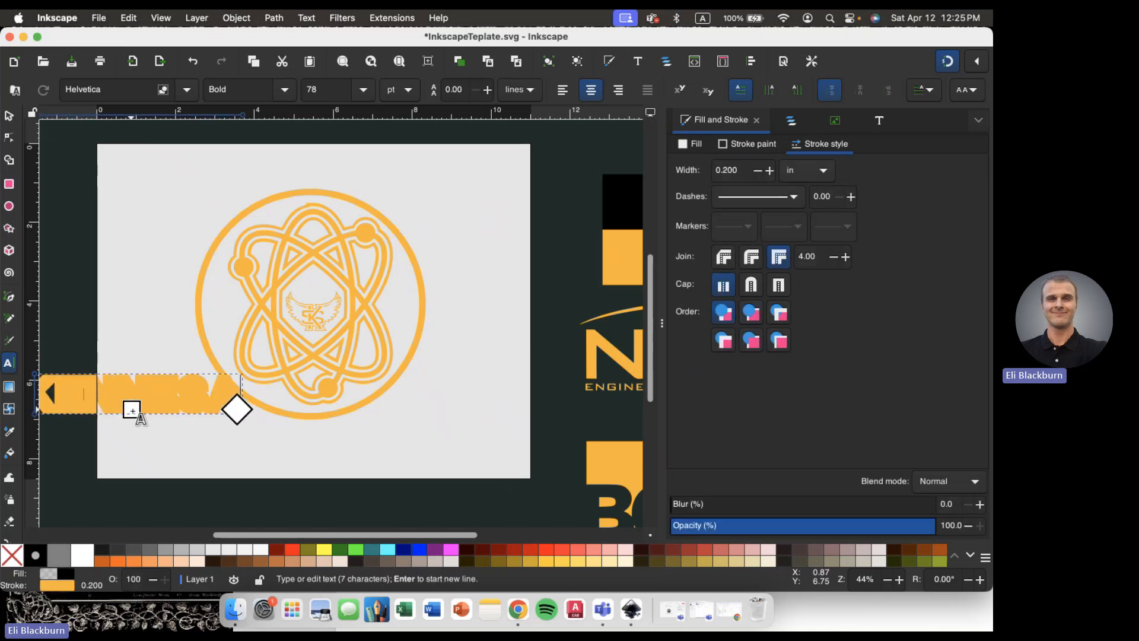
type("W STATE UNI")
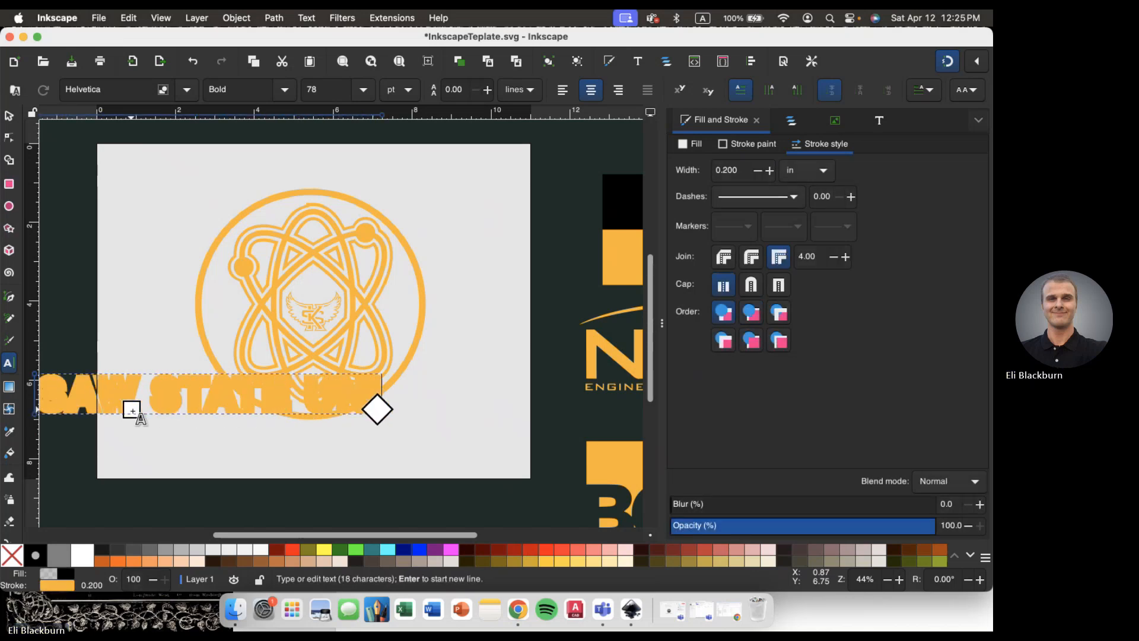
type("VERSITY")
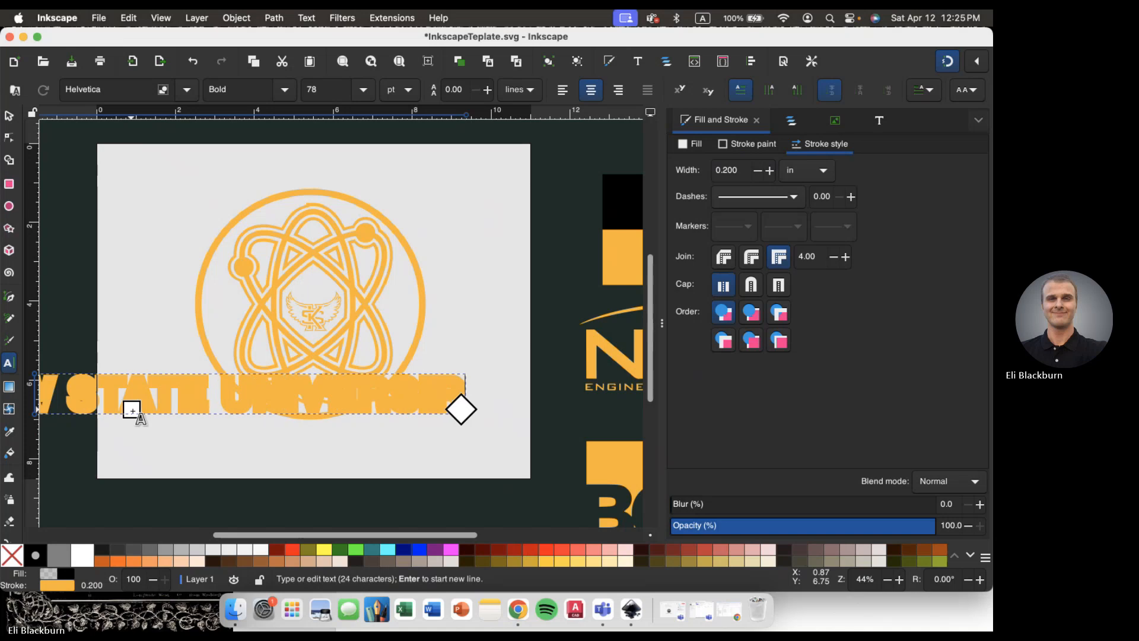
left_click(9, 116)
mouse_move(243, 374)
left_mouse_down()
mouse_move(368, 439)
mouse_move(388, 425)
left_mouse_up()
- Set the university text's fill alpha to 100 and its stroke width to 0 in
left_click(690, 149)
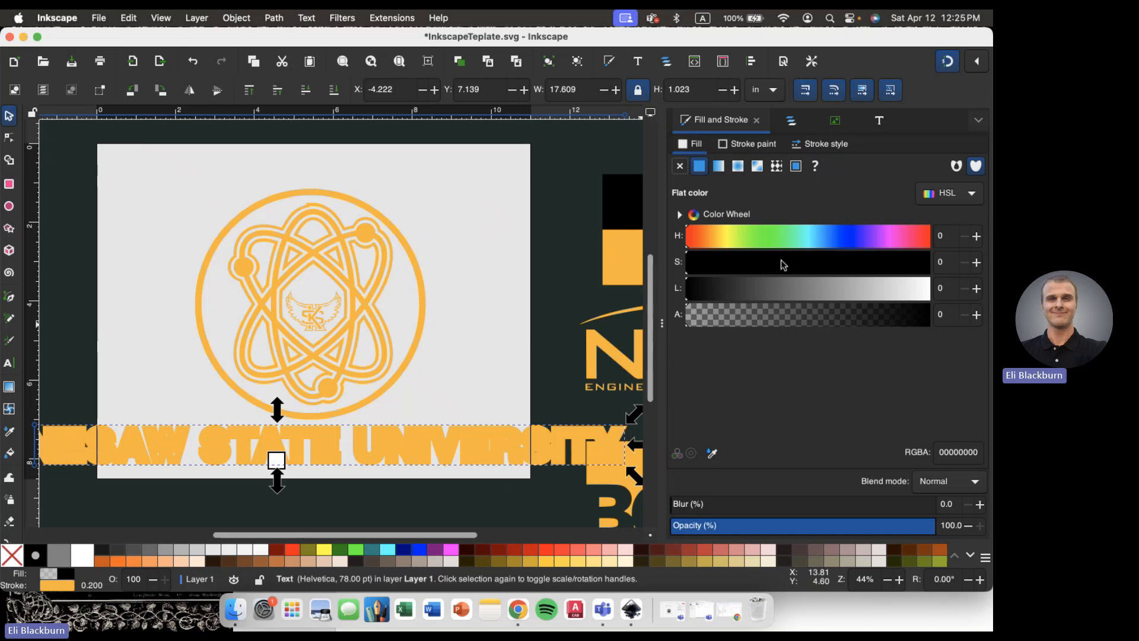
left_click(947, 318)
key("Return")
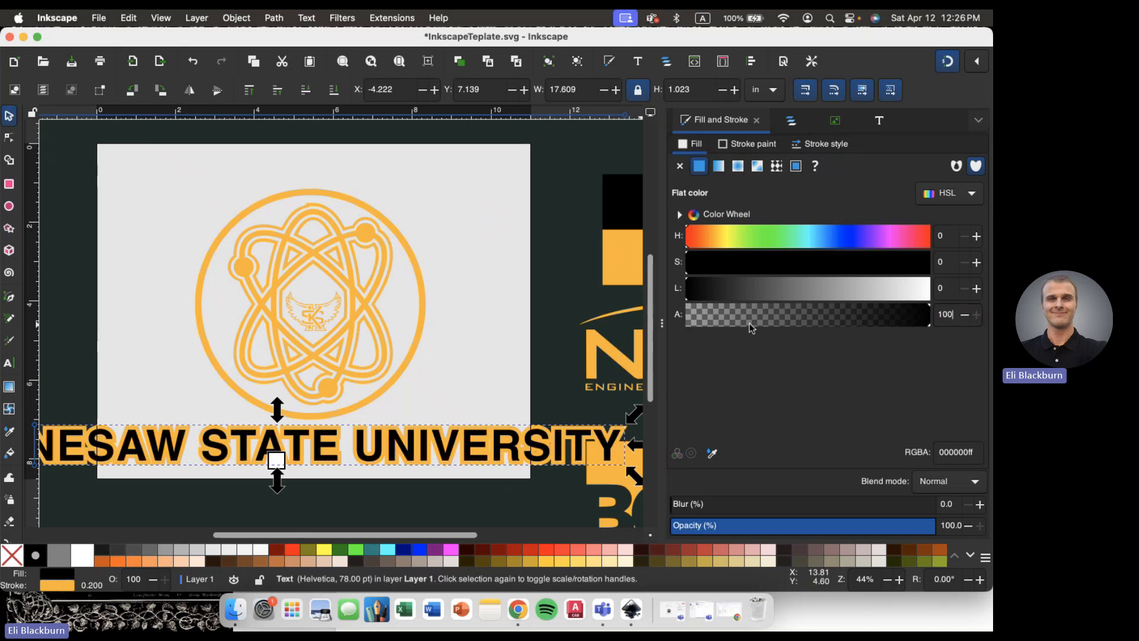
left_click(758, 147)
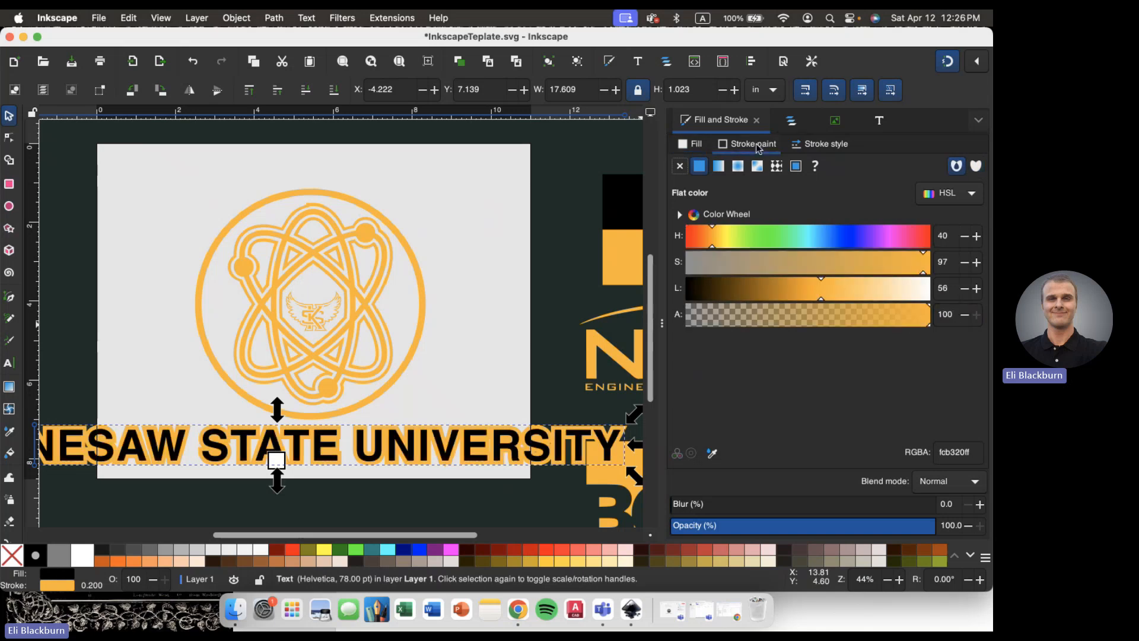
left_click(828, 145)
type("0")
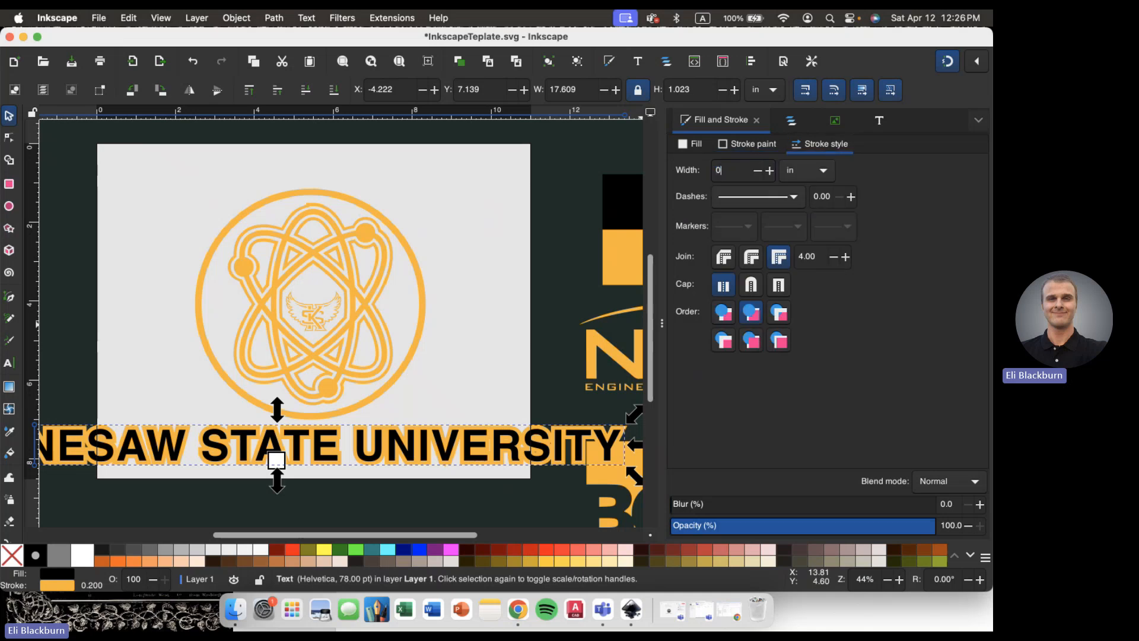
key("Return")
left_click(680, 145)
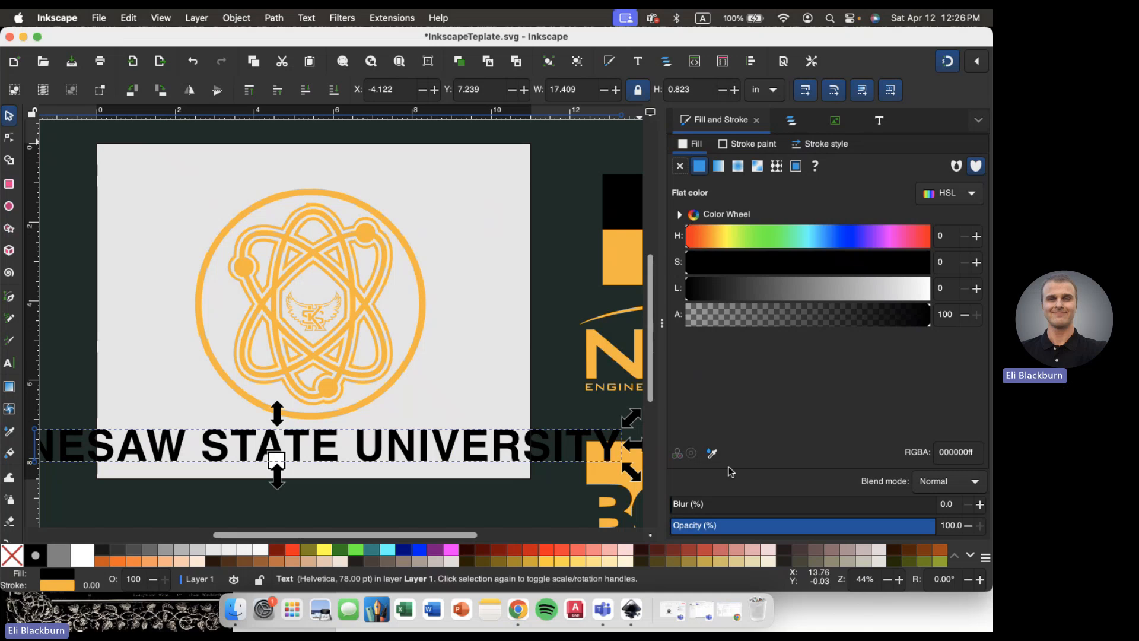
- Fill the university text with the gold sampled from the engineering logo beside the page
left_click(713, 454)
left_click(596, 368)
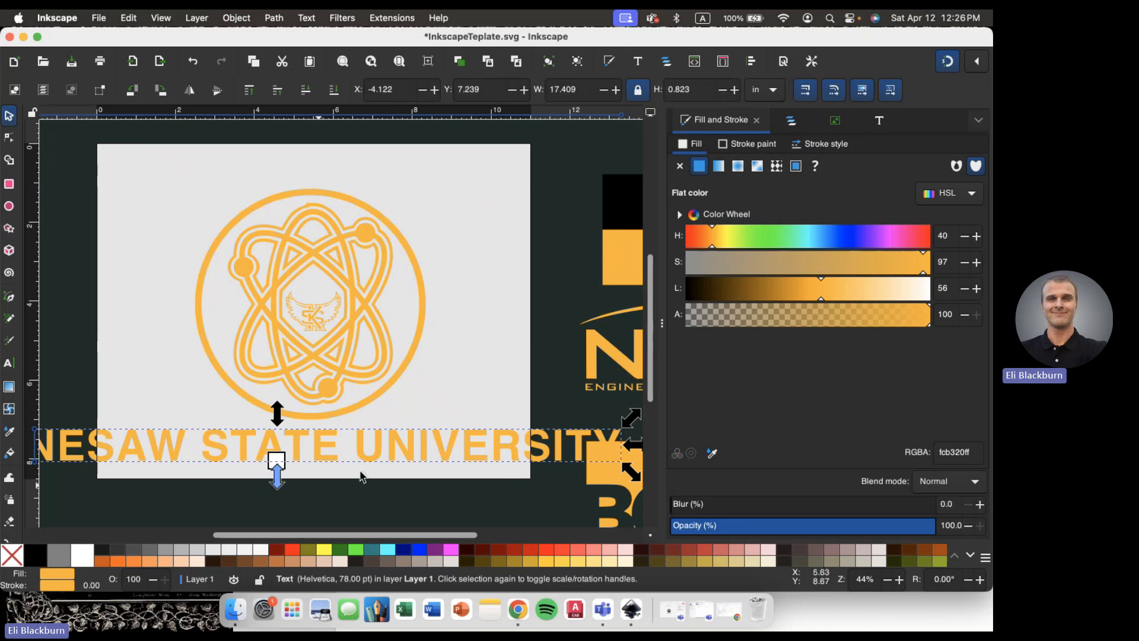
- Set the university text's font size to 40 and centre it just below the circle
left_click(880, 120)
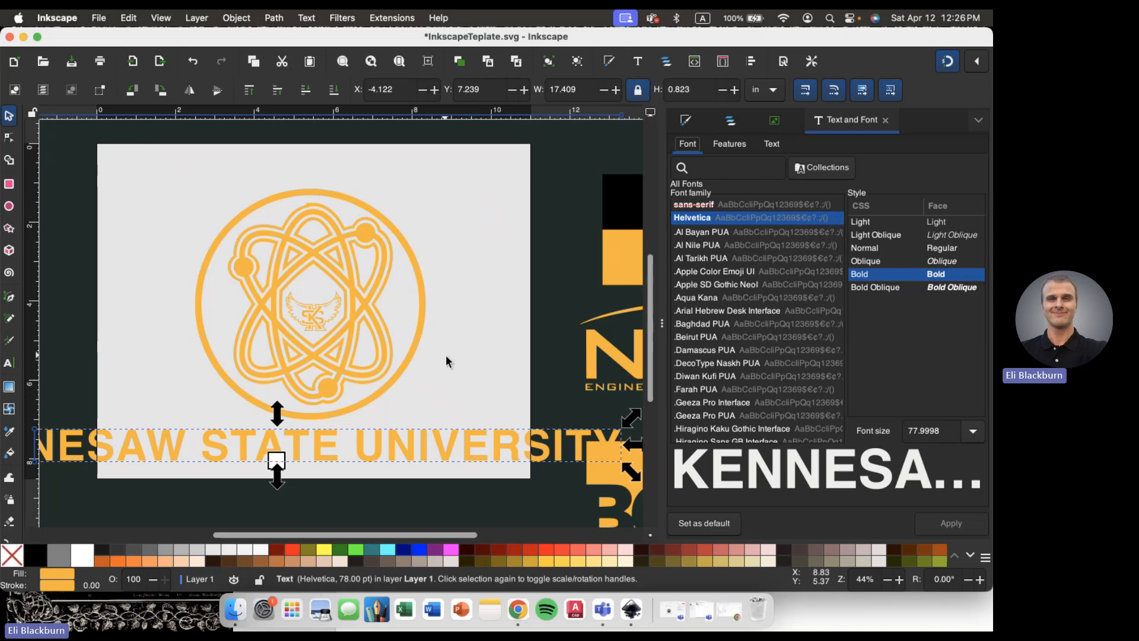
left_click(932, 439)
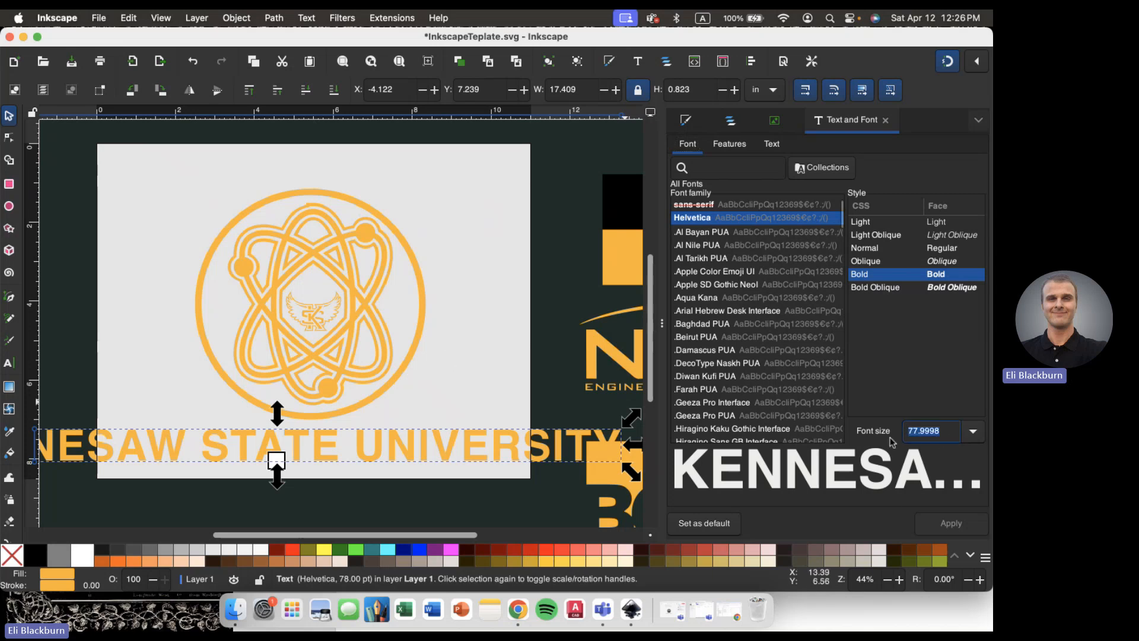
type("40")
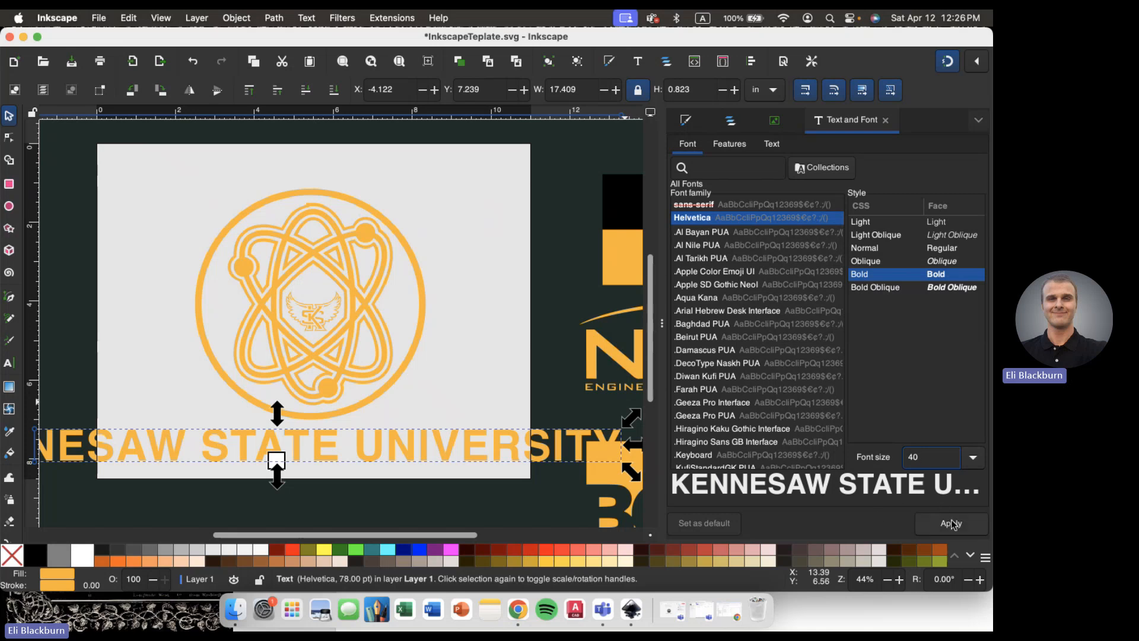
left_click(952, 523)
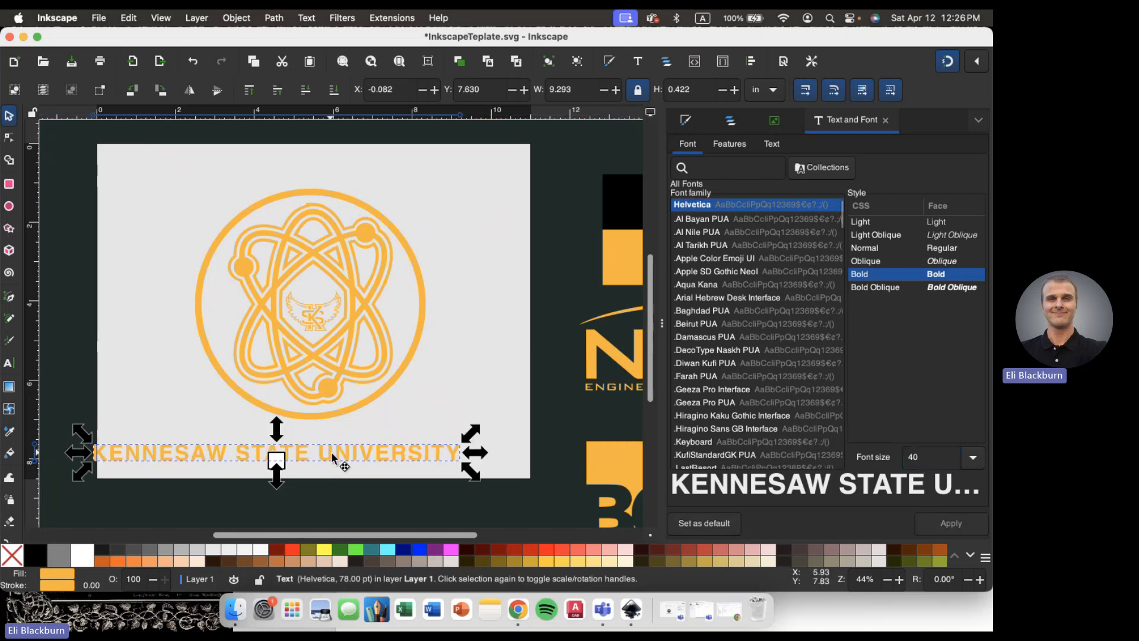
left_click_drag(331, 450, 365, 435)
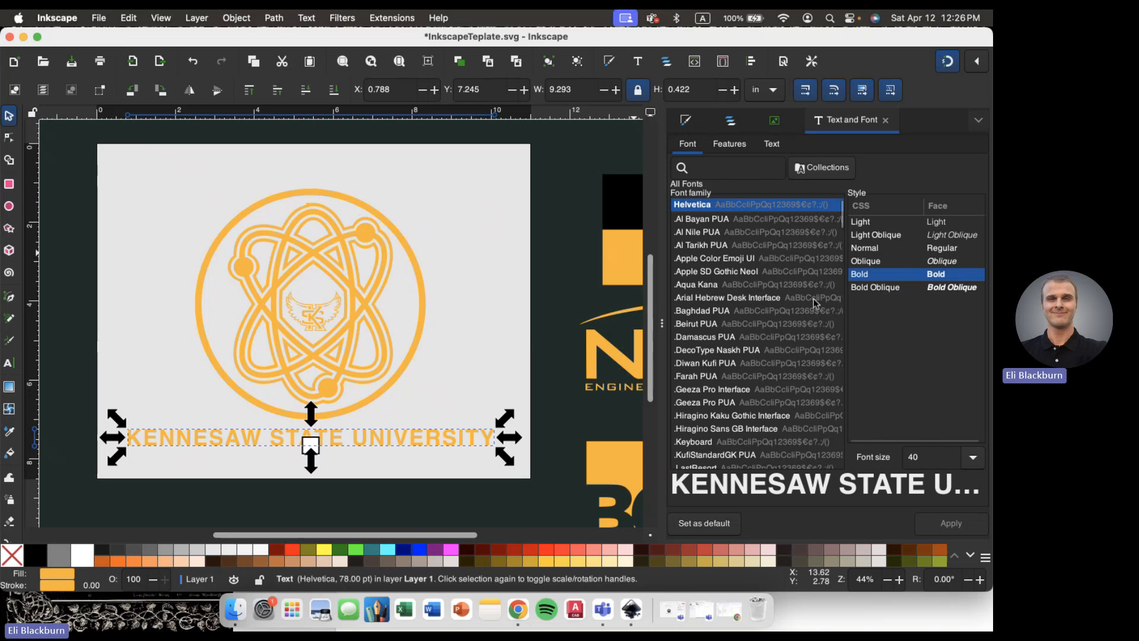
scroll(688, 215, "up", 1)
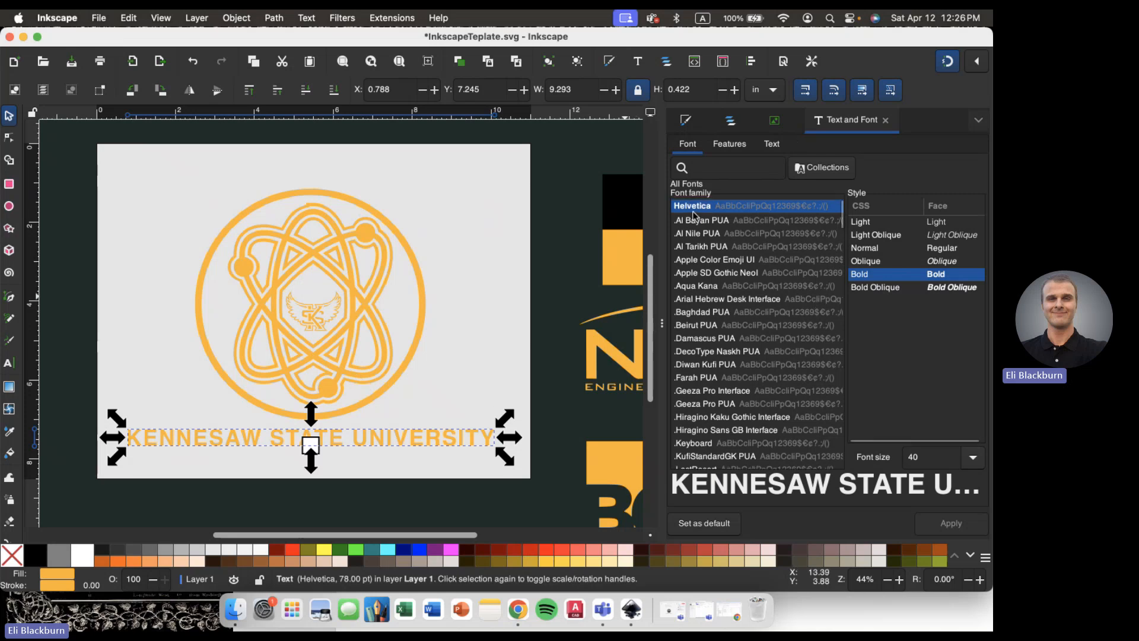
scroll(689, 293, "down", 10)
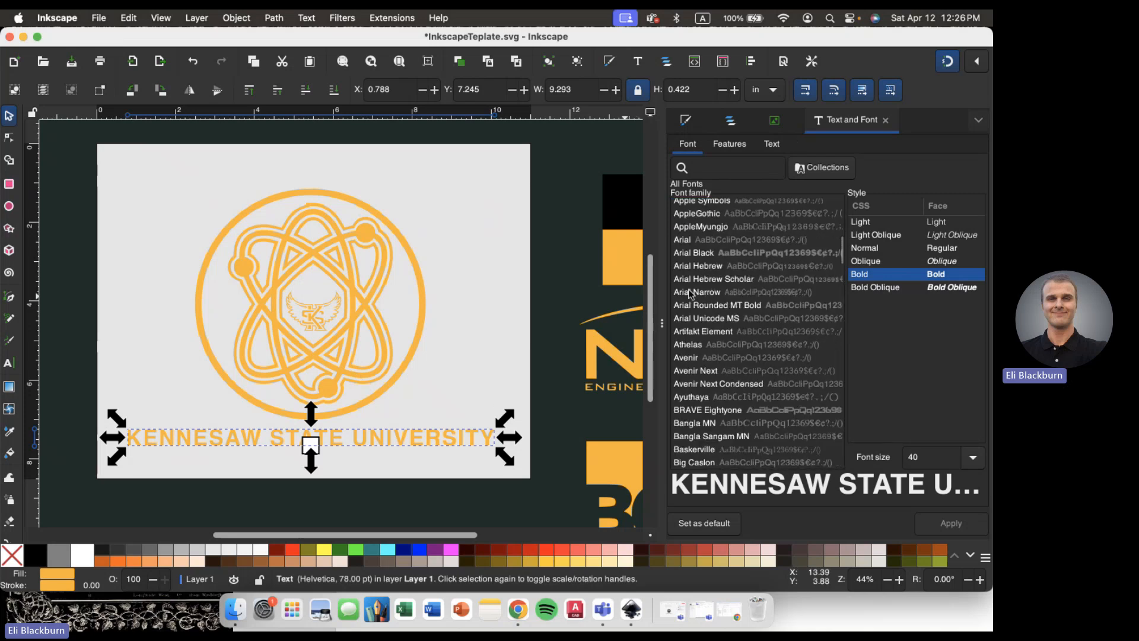
scroll(690, 293, "down", 15)
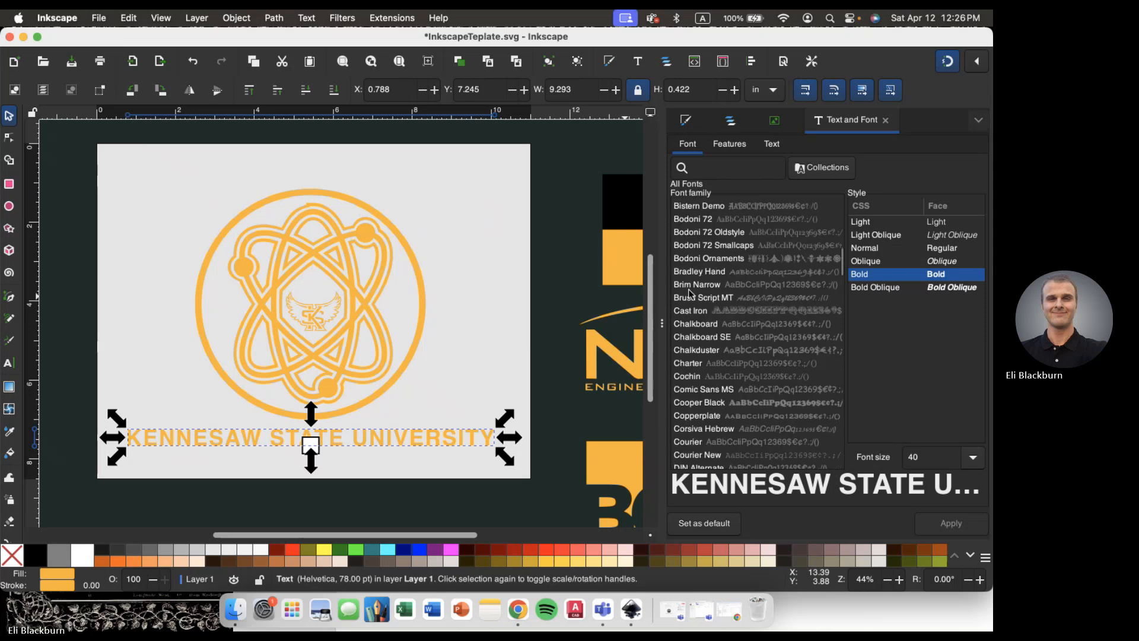
scroll(682, 355, "up", 20)
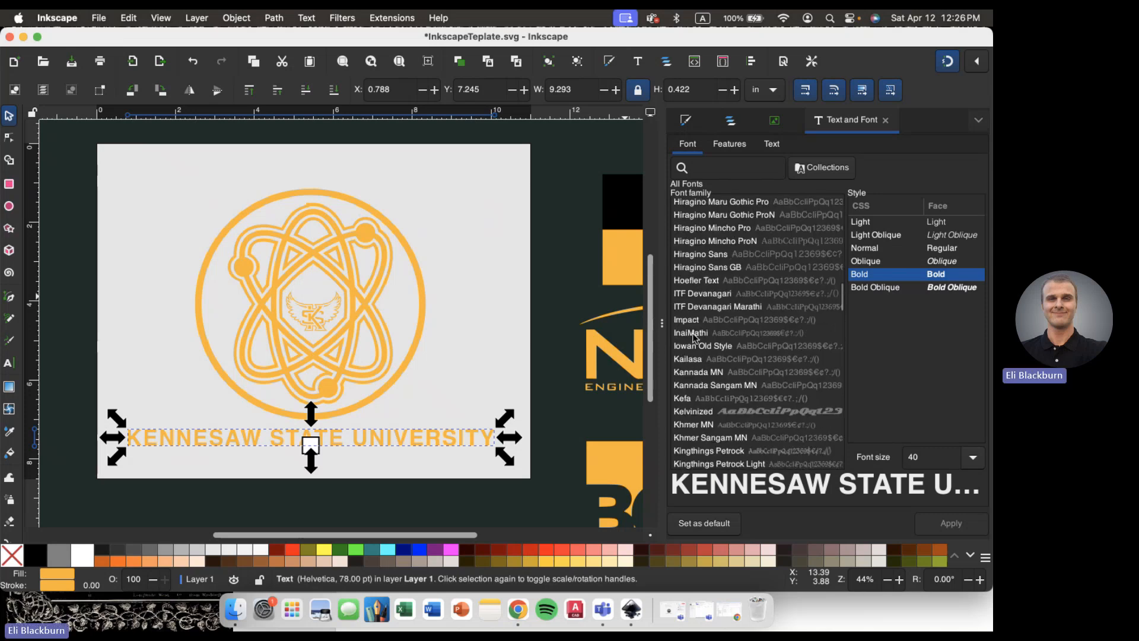
scroll(692, 336, "up", 5)
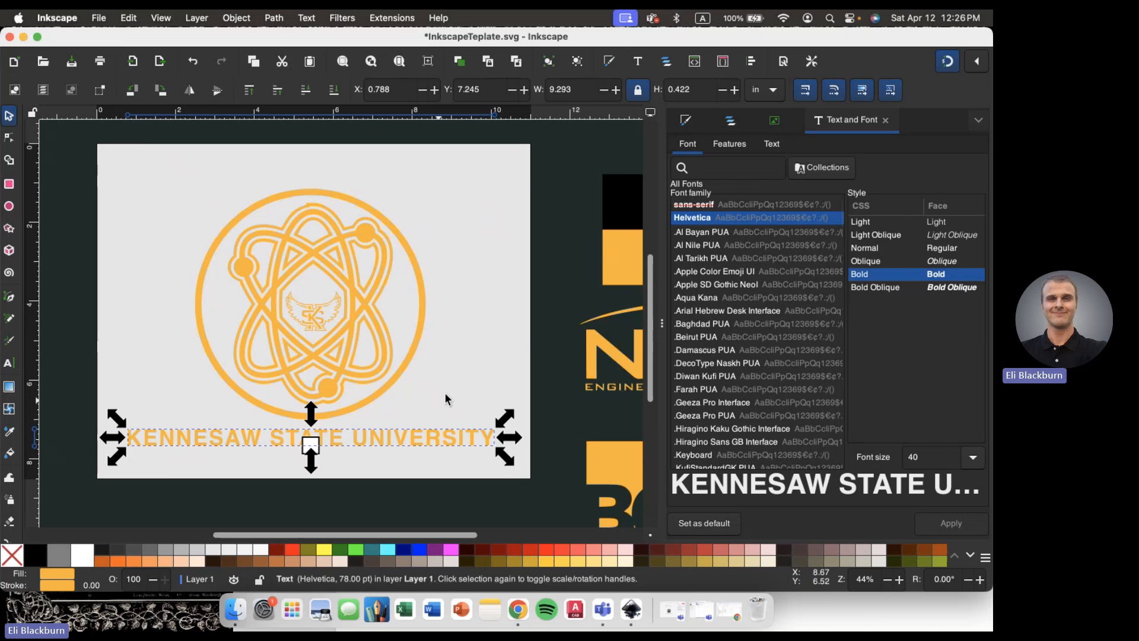
- Put the university text on the circle's path so that it curves around the outside
left_click(424, 340, "shift")
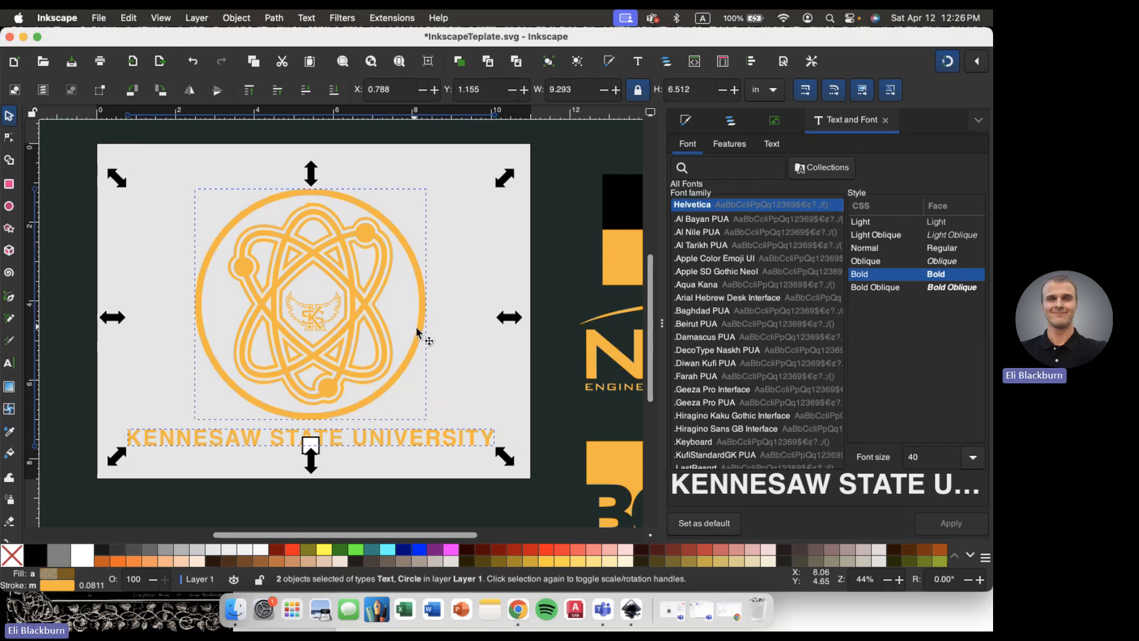
left_click(304, 19)
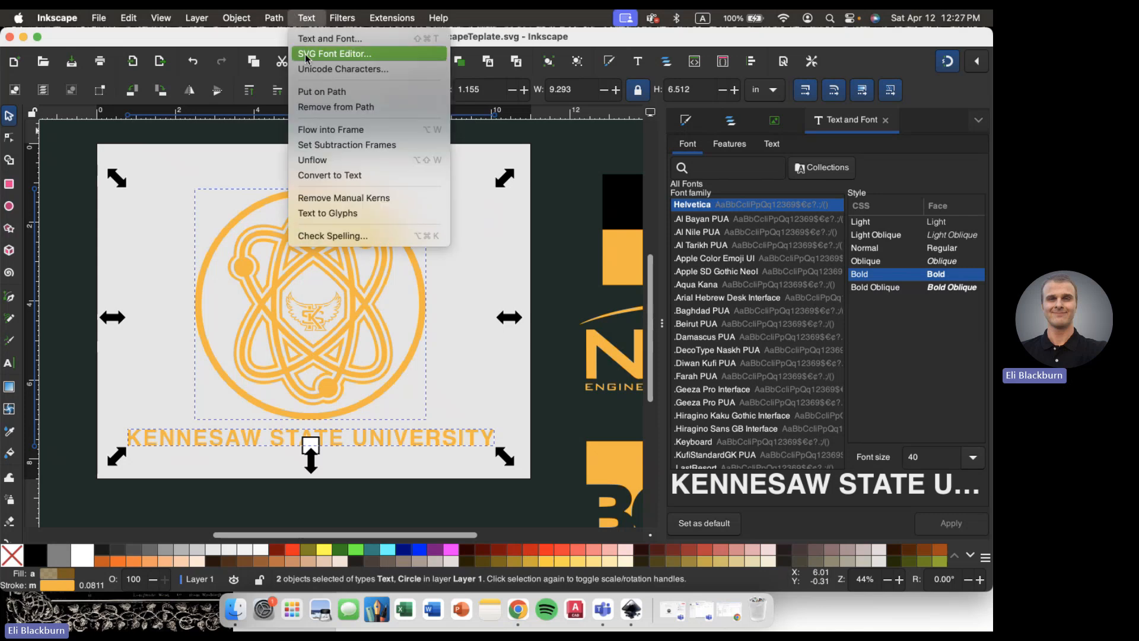
left_click(318, 87)
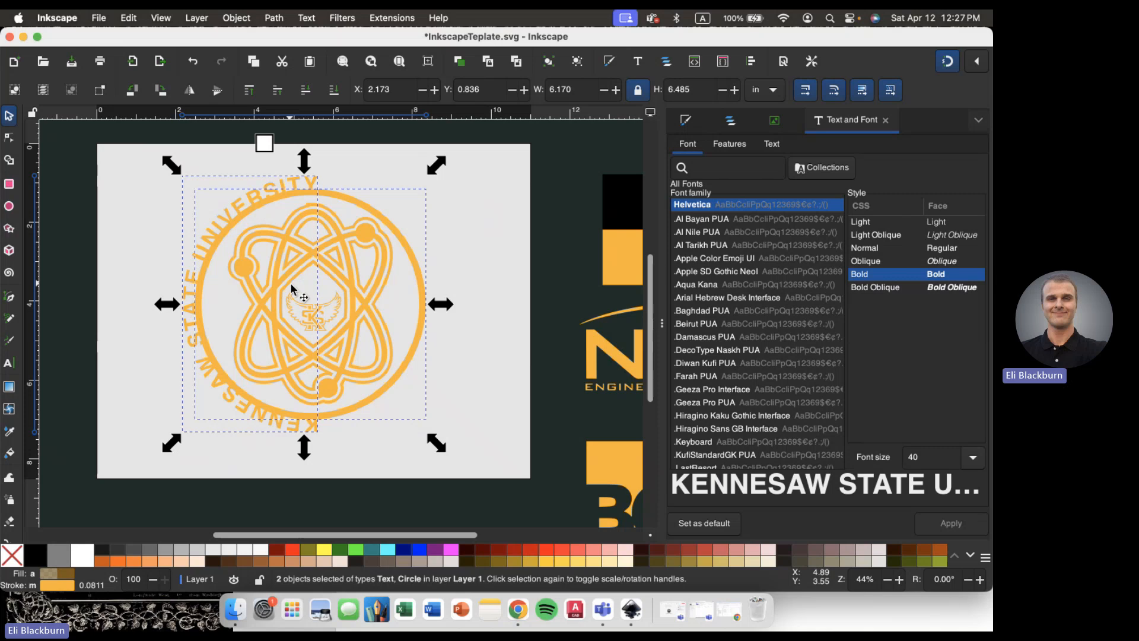
left_click(172, 222)
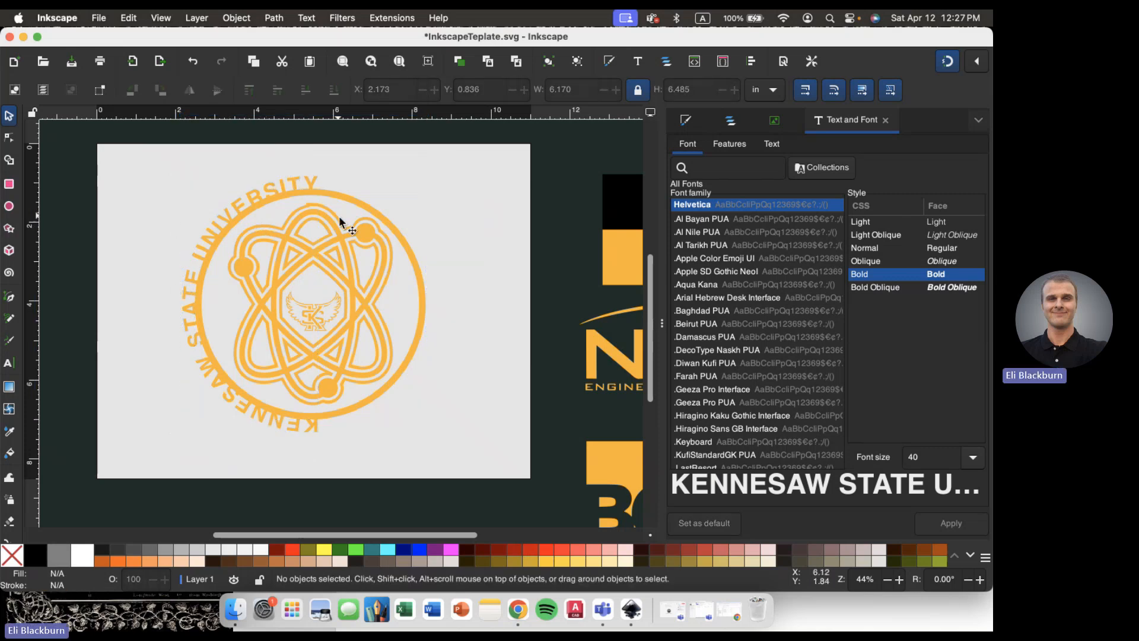
- Rotate the curved university text 90° clockwise and move it so it arches over the circle's upper half
left_click(291, 187)
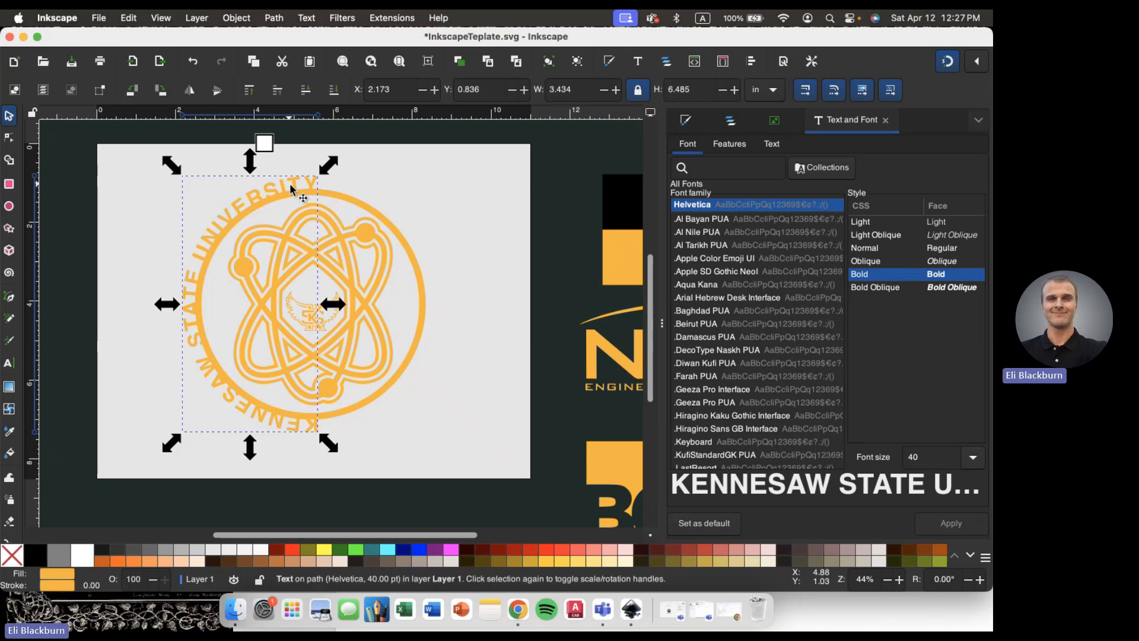
left_click(290, 189)
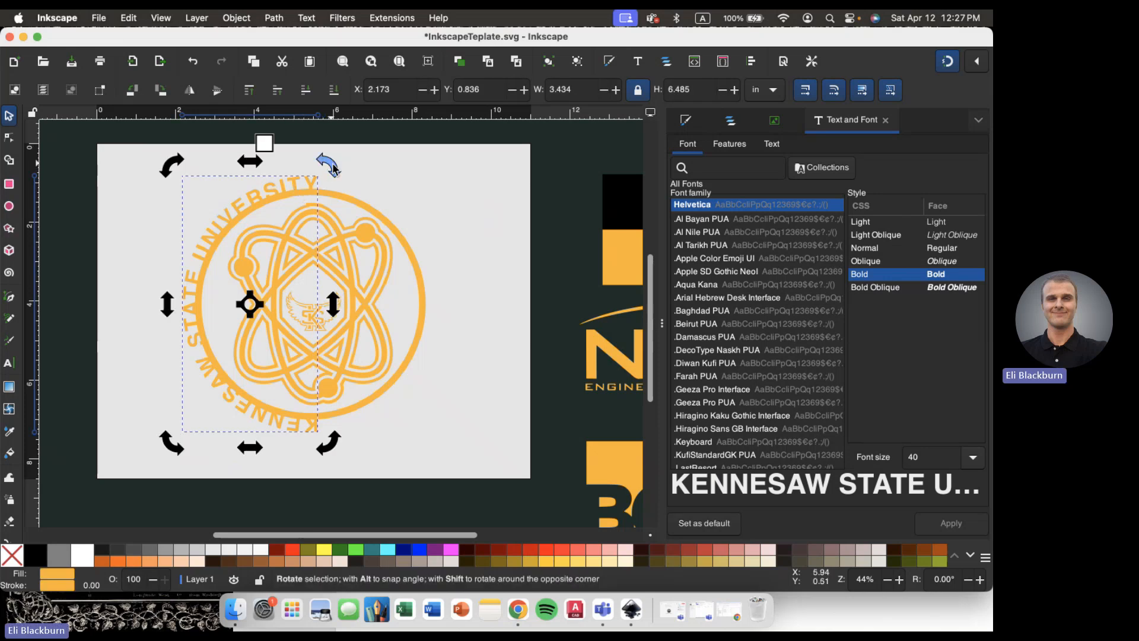
left_click_drag(333, 168, 463, 409)
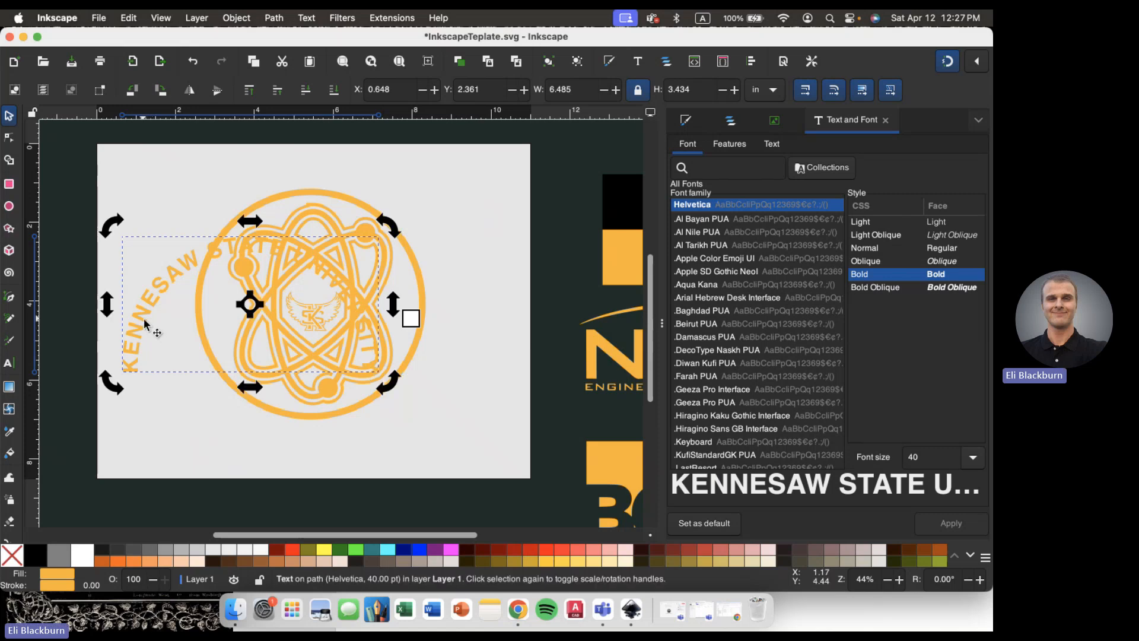
left_click_drag(143, 319, 202, 251)
left_click(217, 401)
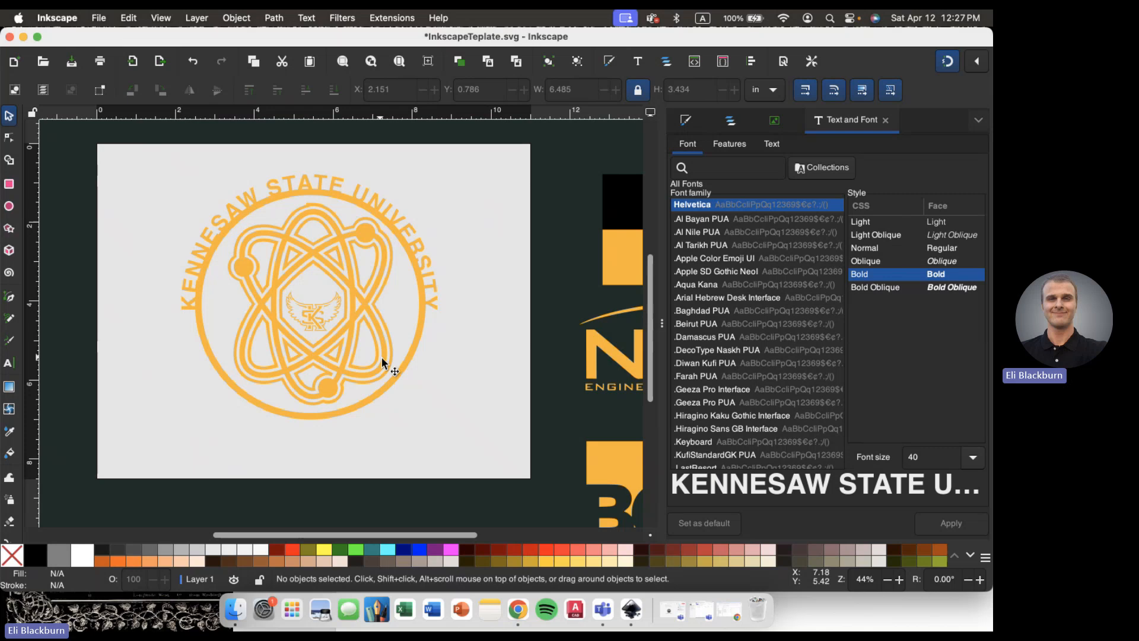
- Try to delete the circle that carries the curved text, and undo the deletion
left_click(394, 385)
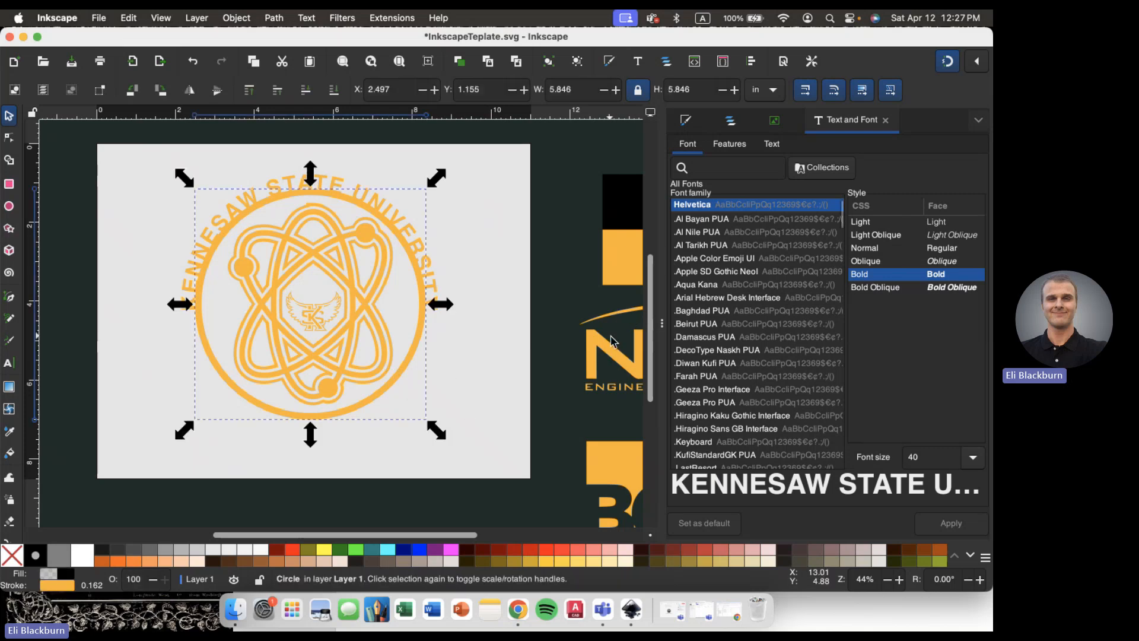
key("Delete")
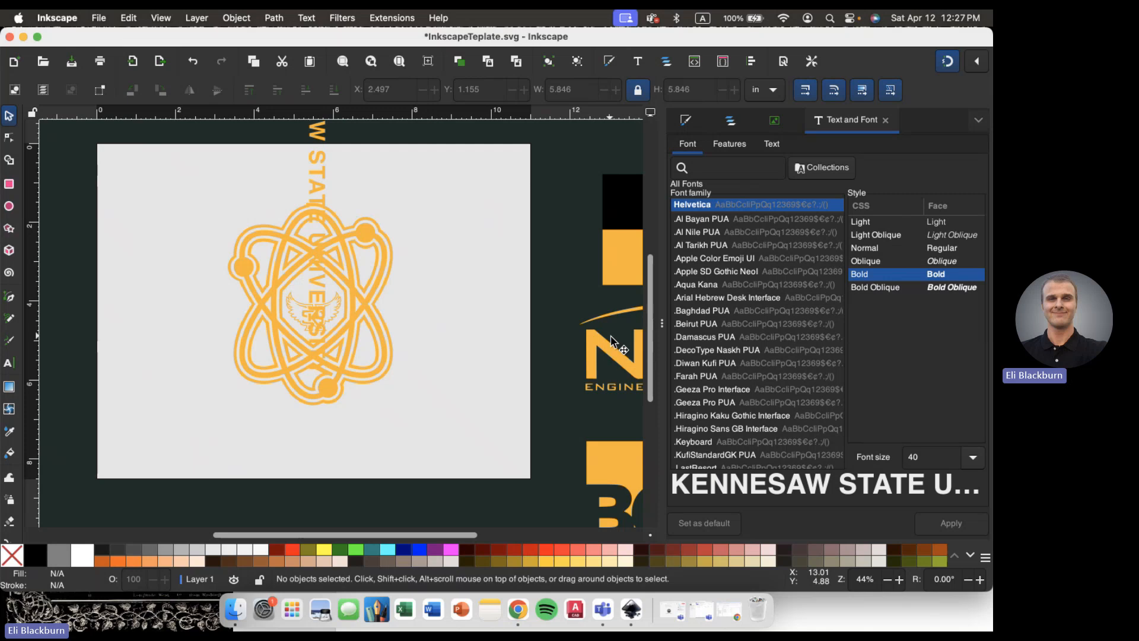
key("super+z")
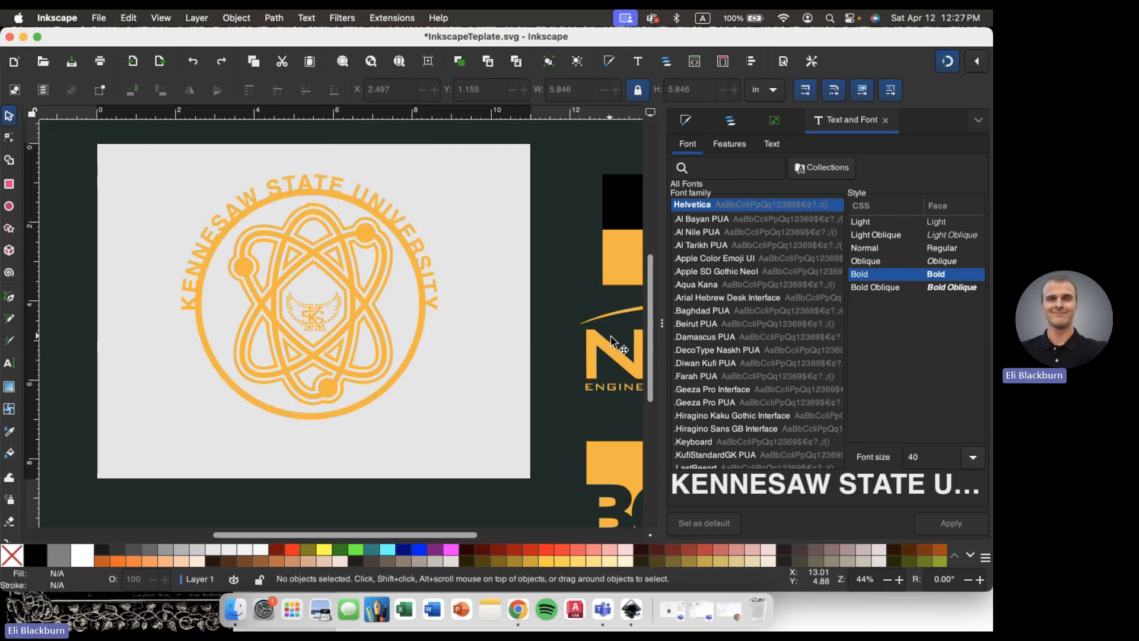
- Set the stroke alpha of the circle under the university text to 0
left_click(419, 351)
key("super+shift+f")
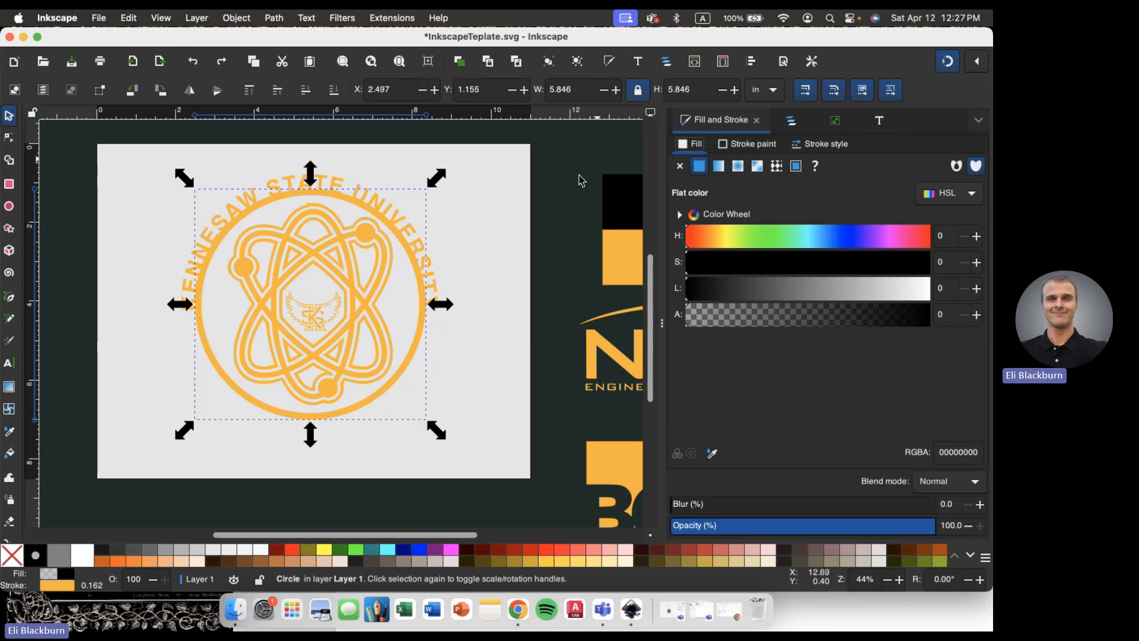
scroll(581, 180, "right", 1)
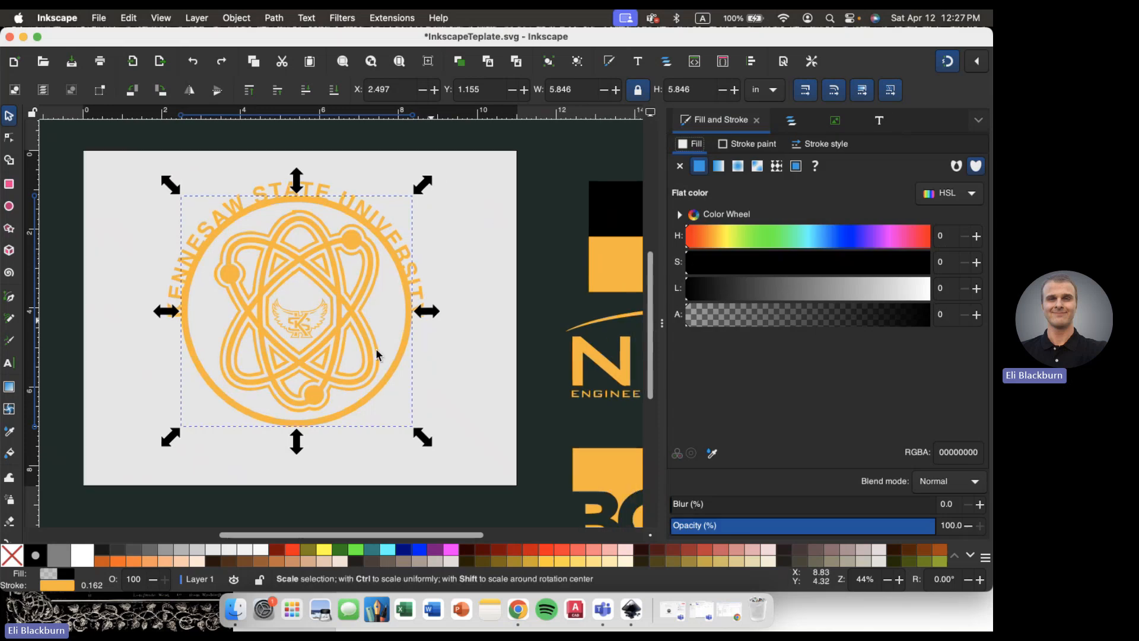
left_click(765, 149)
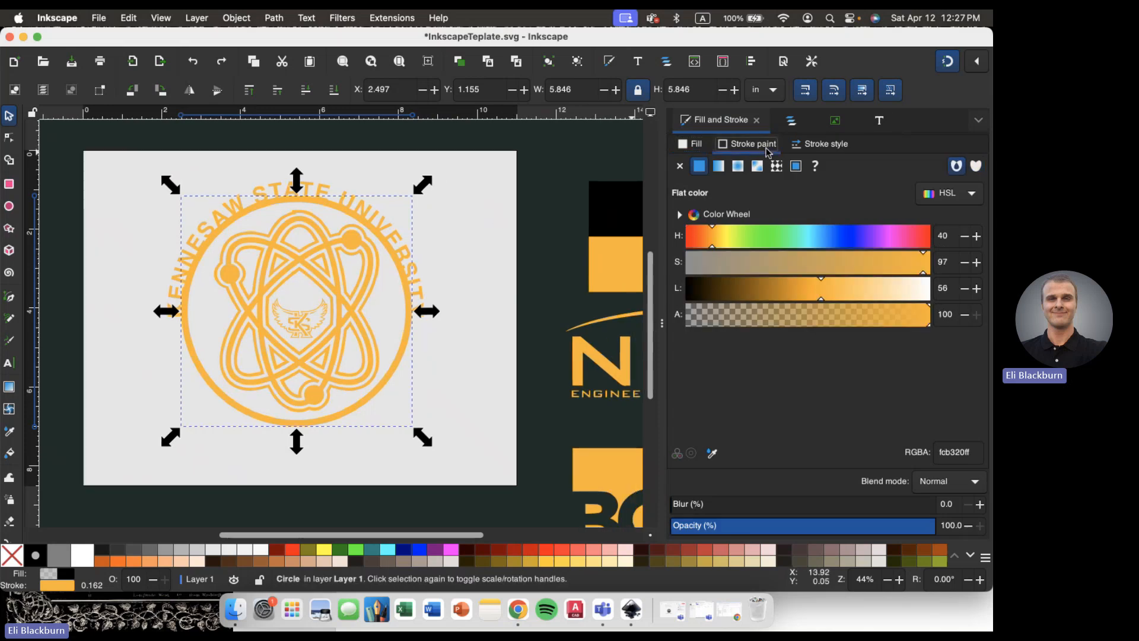
left_click(943, 314)
type("0")
key("Return")
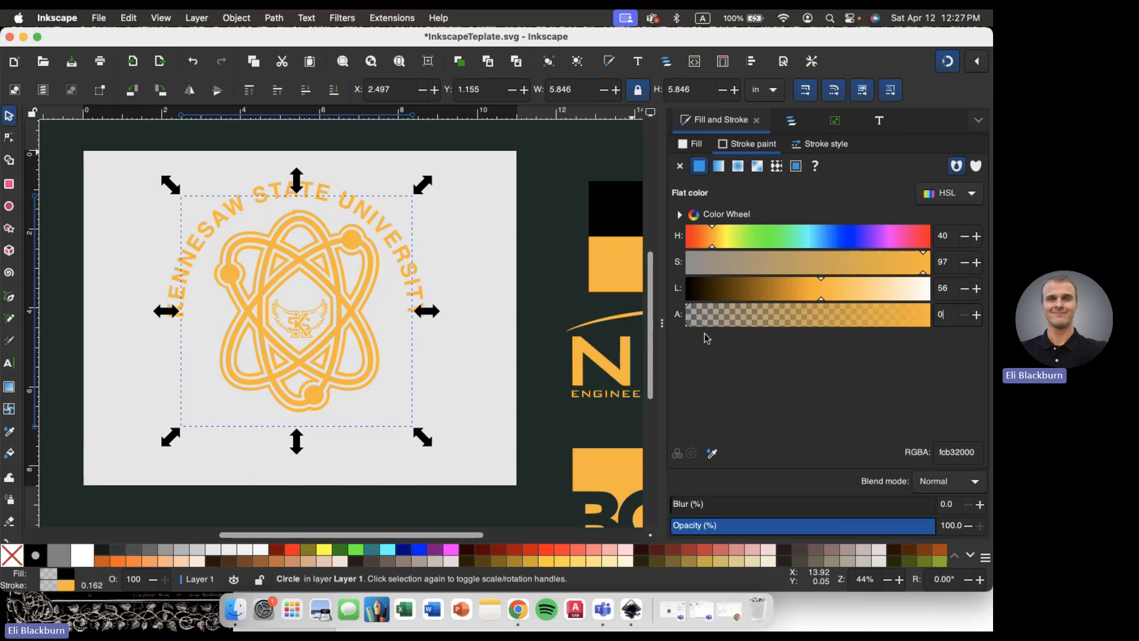
left_click(446, 296)
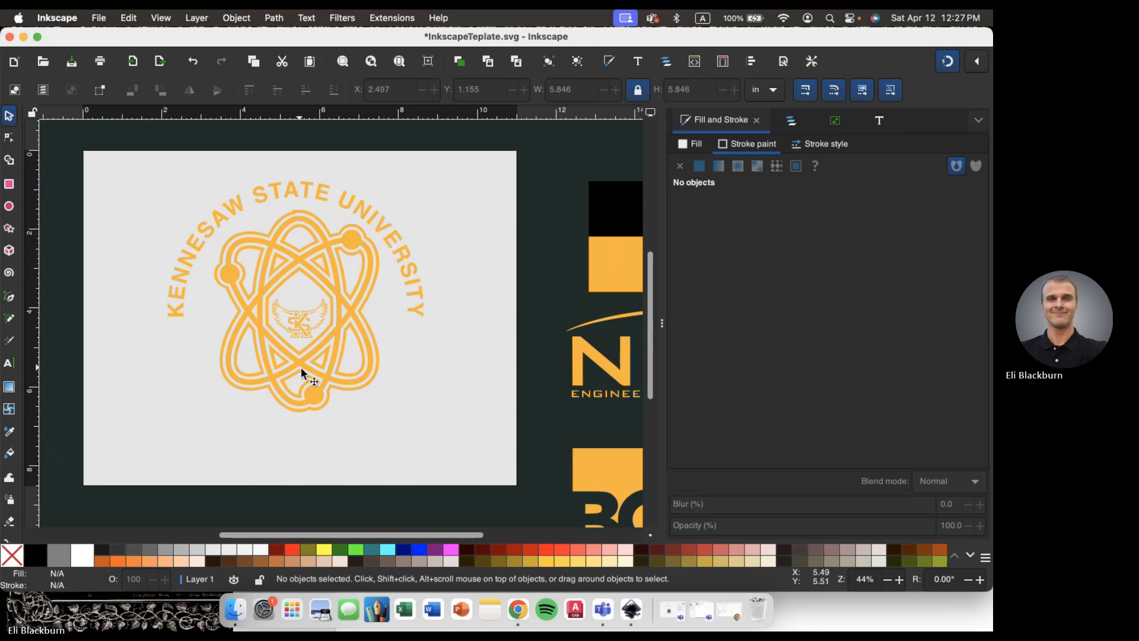
left_click(415, 300)
left_click(401, 298)
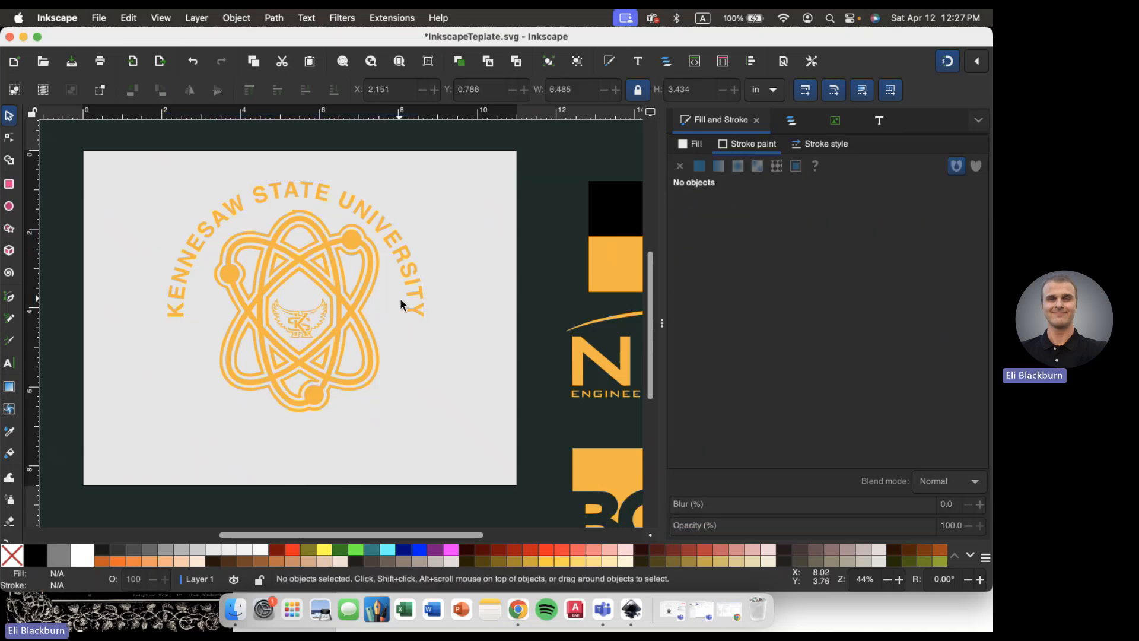
left_click_drag(412, 377, 387, 344)
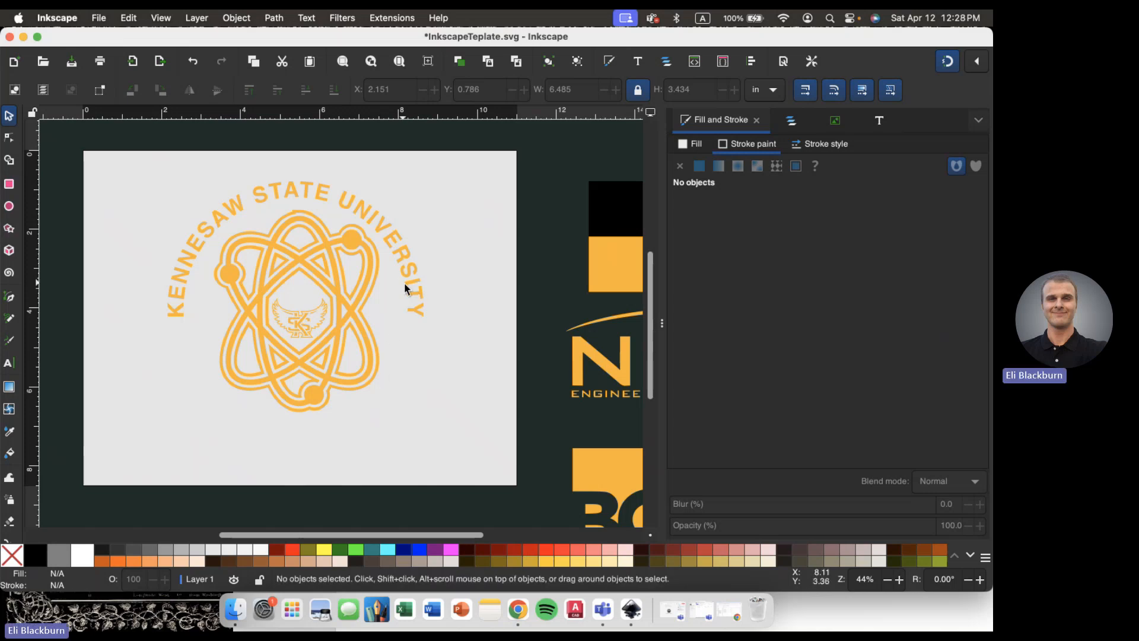
scroll(467, 215, "left", 3)
scroll(467, 214, "down", 1)
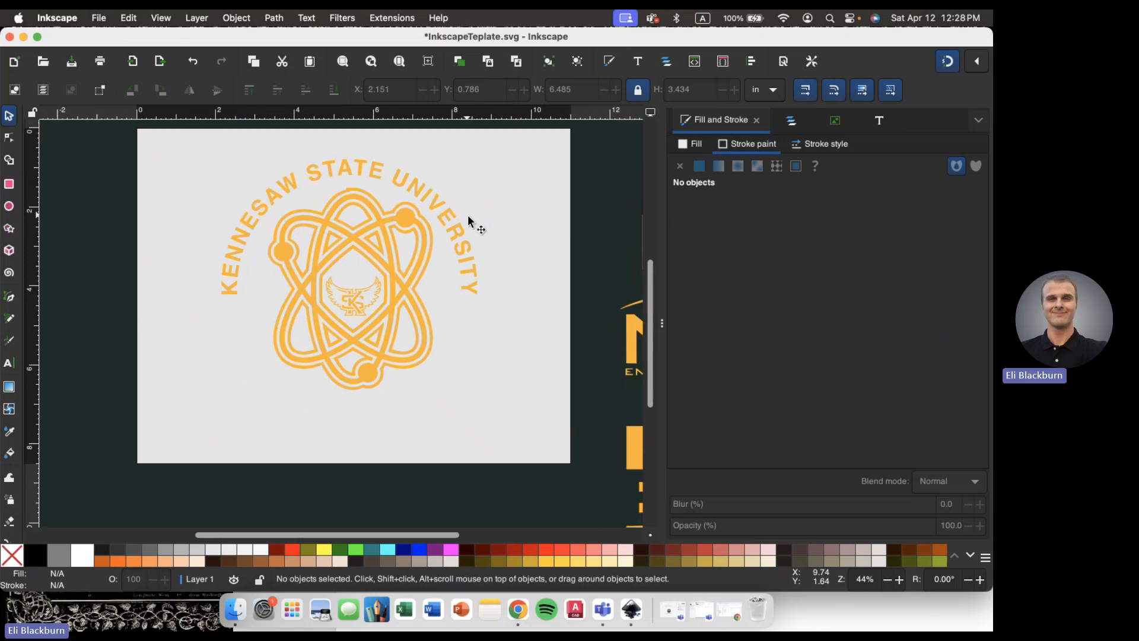
scroll(460, 229, "up", 1)
- Draw a new circle about 7.34 in across over the atom and the curved university text
left_click(9, 206)
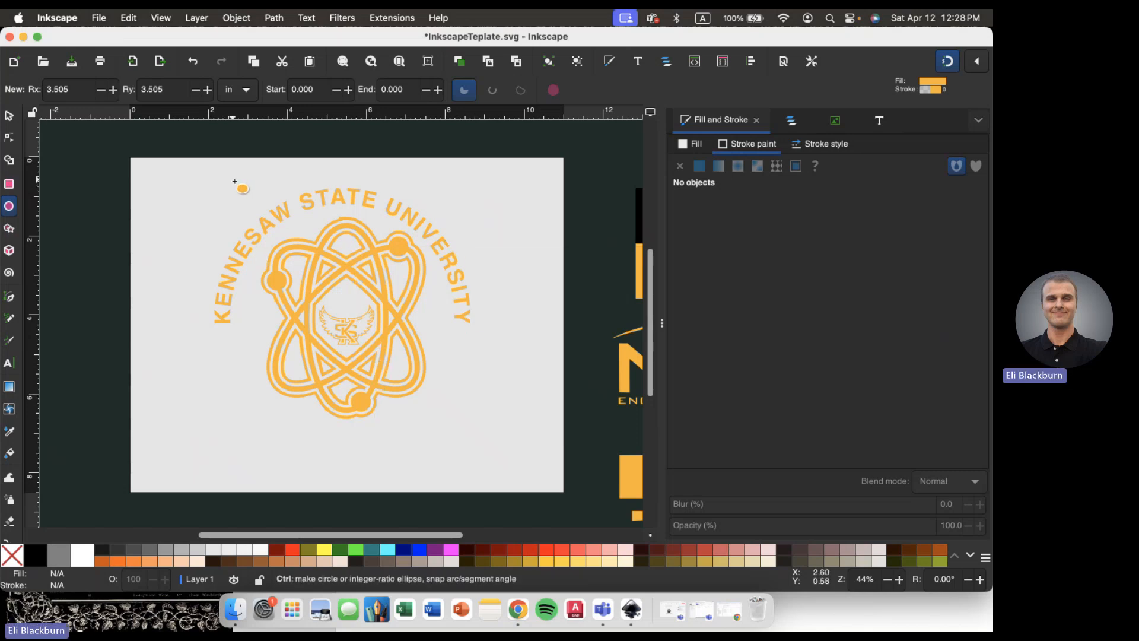
left_click_drag(234, 180, 524, 531)
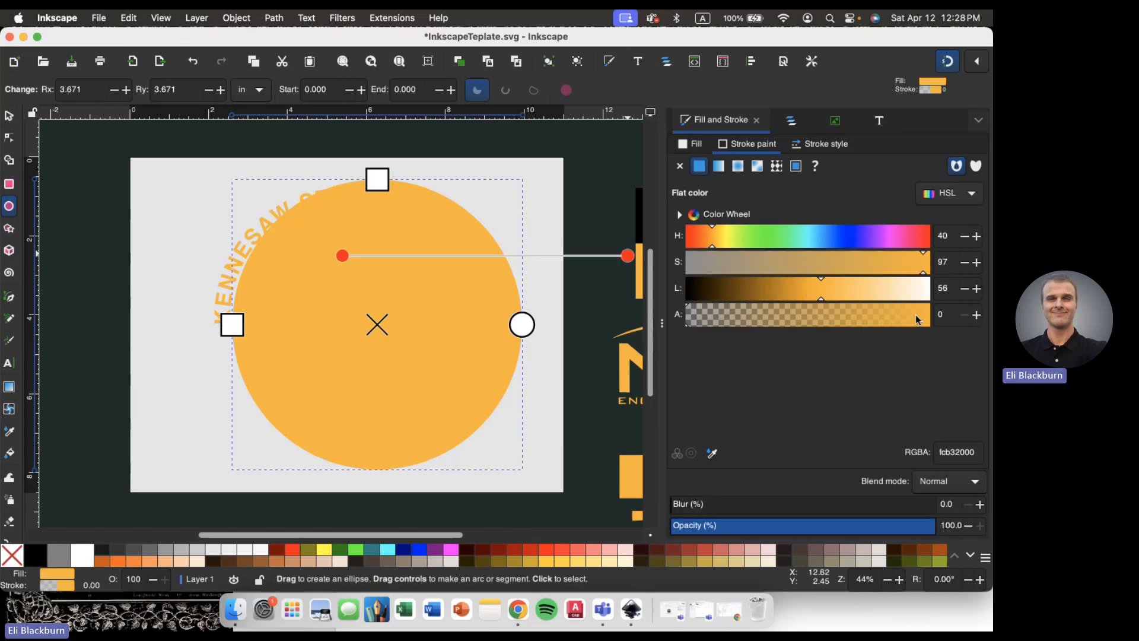
left_click(8, 117)
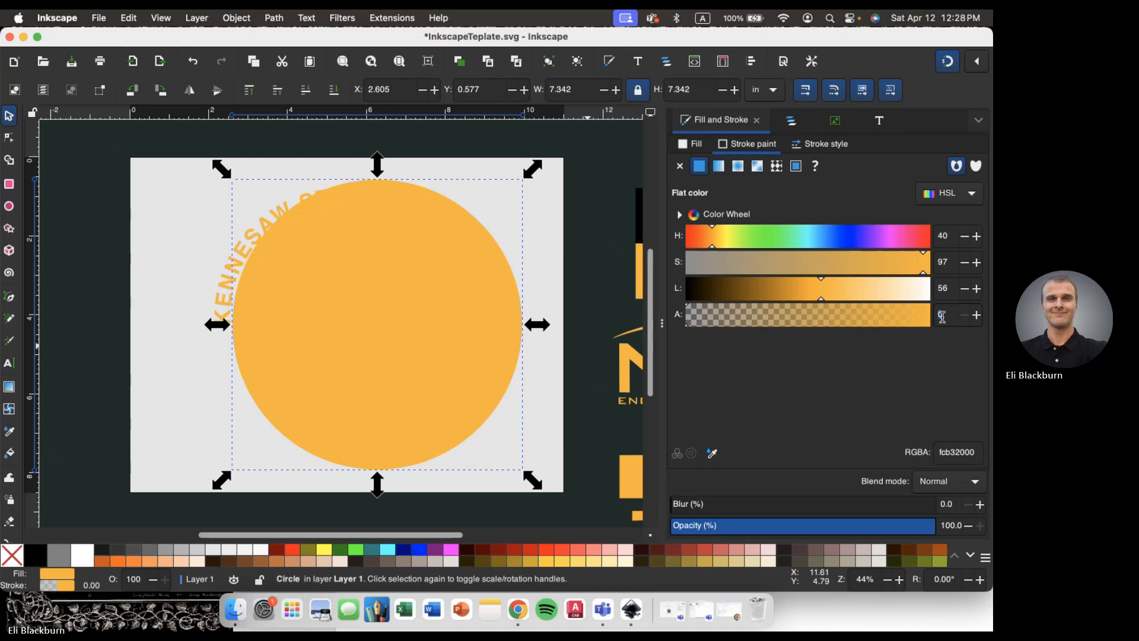
left_click(942, 316)
left_click(374, 363)
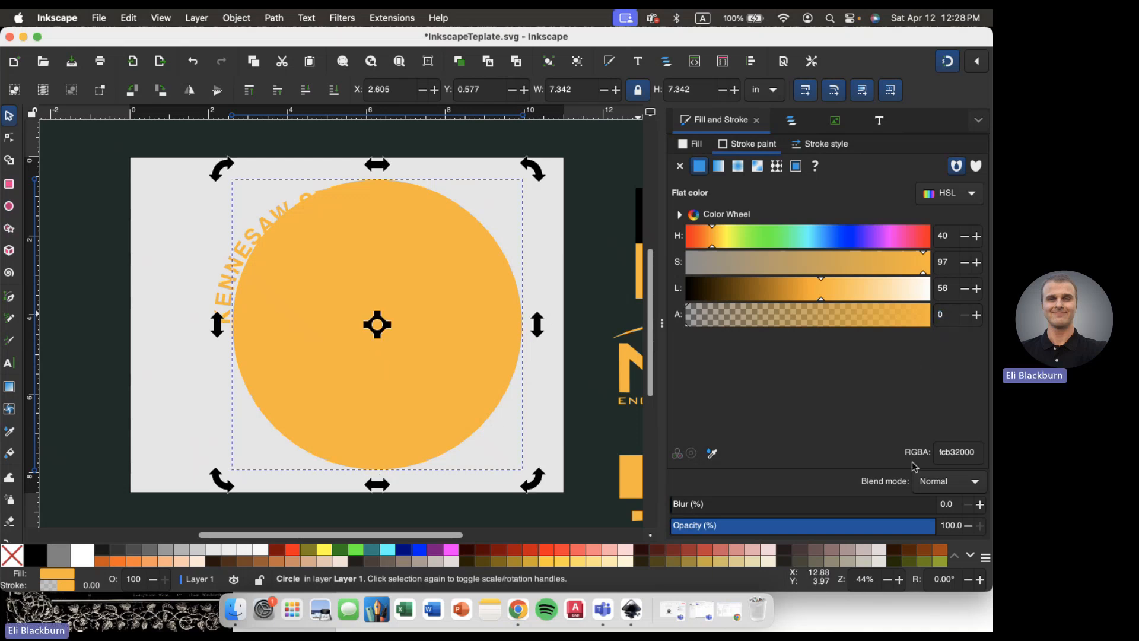
left_click(433, 335)
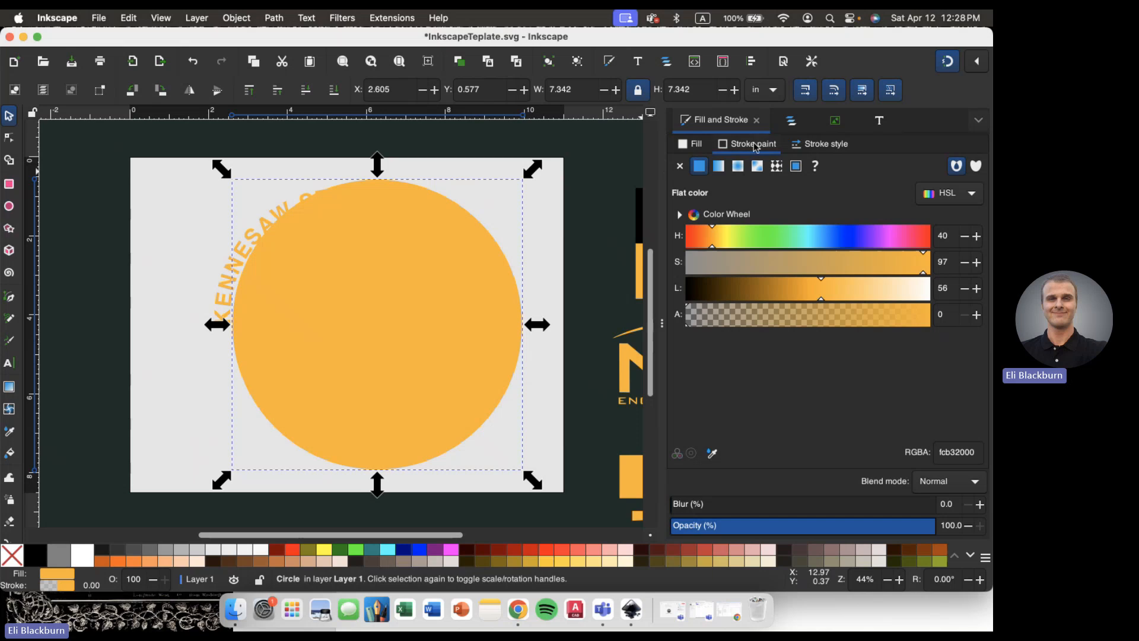
- Turn the new circle into an outline with a fully opaque 0.1 in stroke and a fill alpha of 0
left_click(941, 315)
left_click(809, 147)
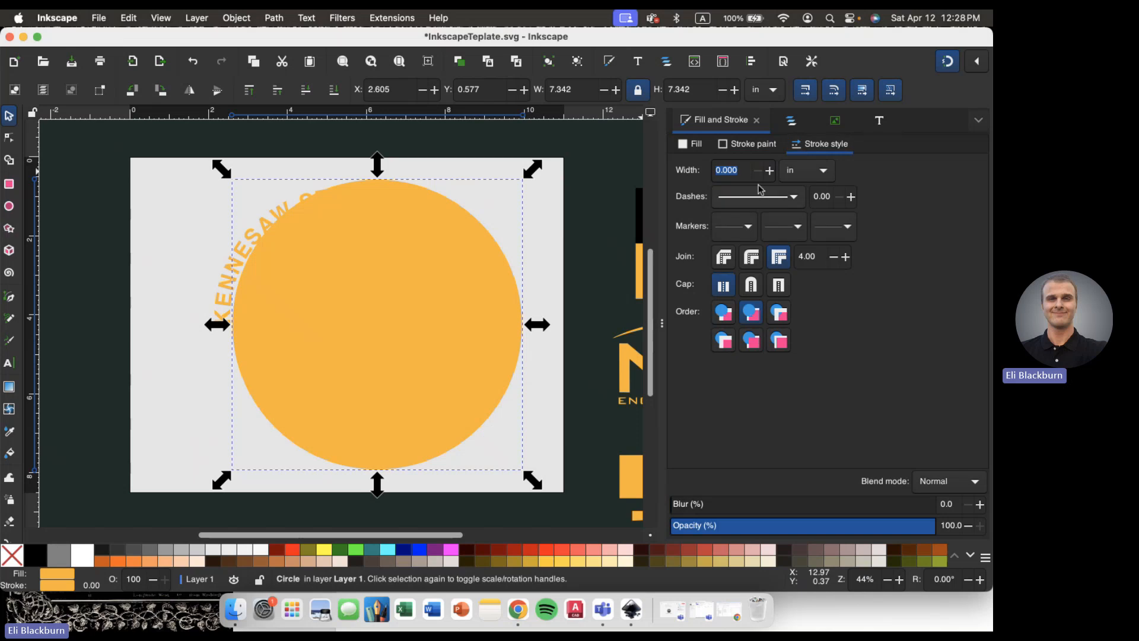
type("0.1")
key("Return")
left_click(700, 150)
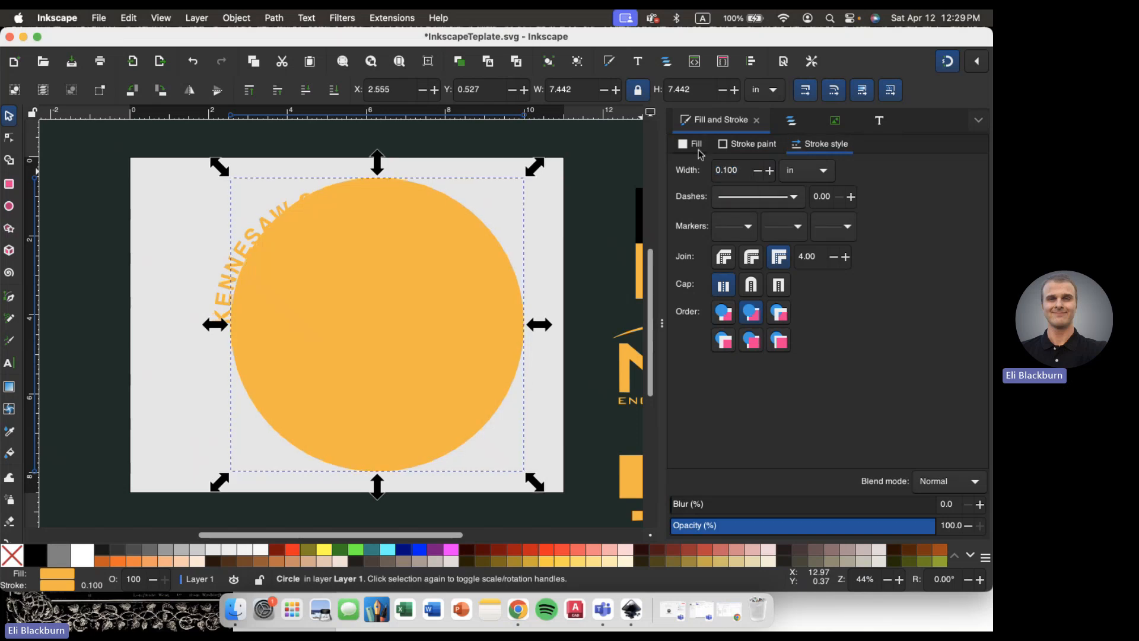
double_click(944, 314)
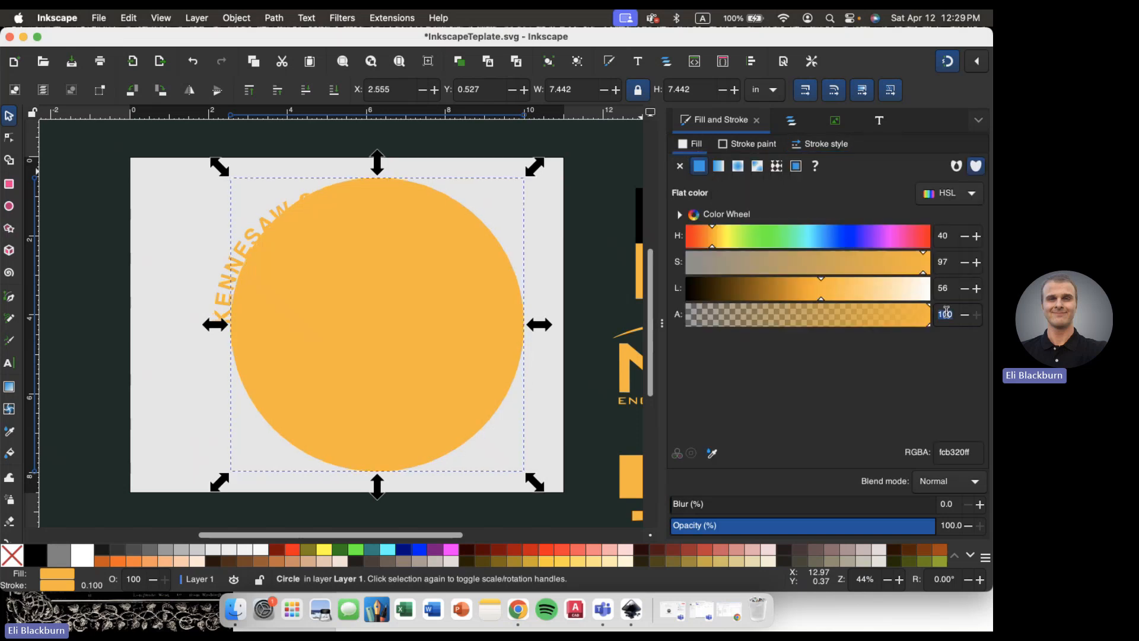
type("0")
key("Return")
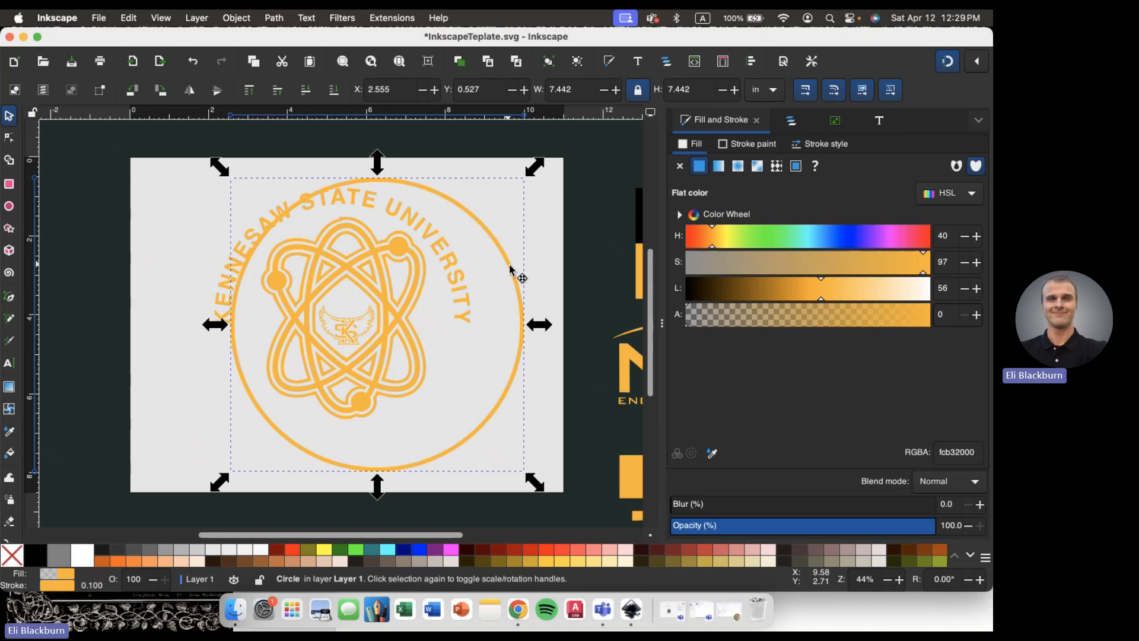
- Move the outline circle around the atom and university text, and scale it proportionally to about 6.59 in across
left_click_drag(509, 265, 472, 266)
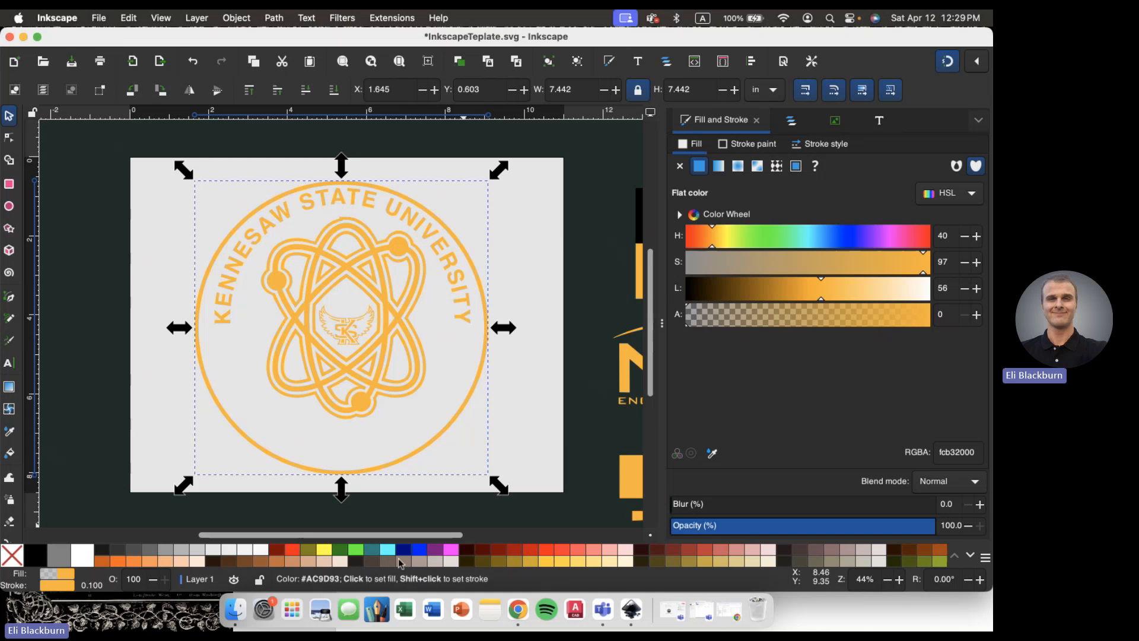
left_click_drag(346, 500, 387, 440)
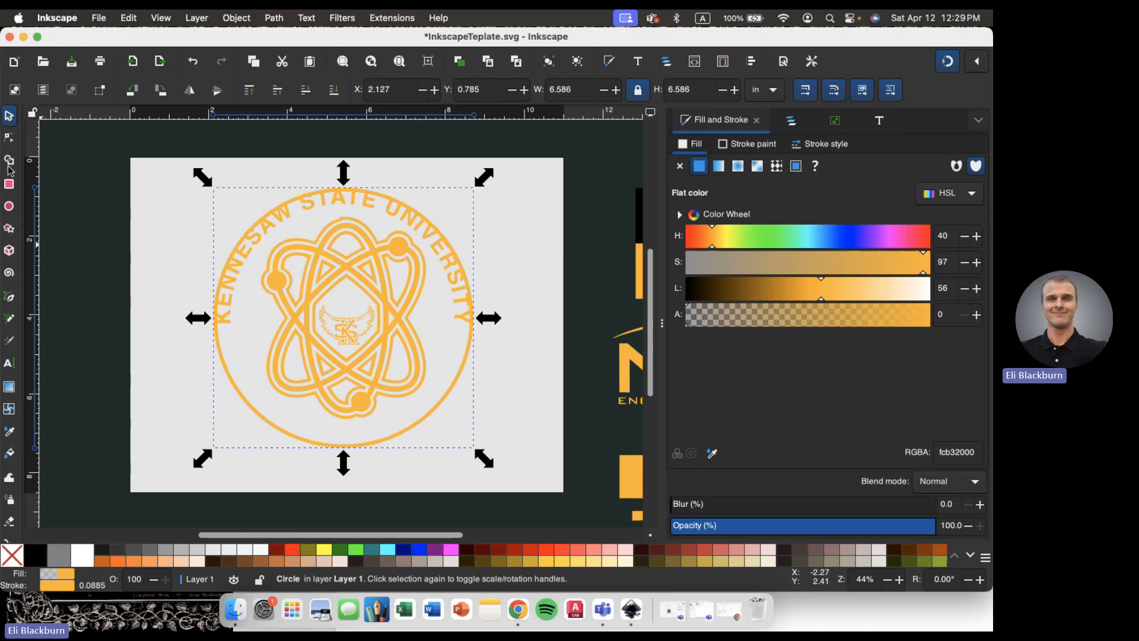
- Add the text "nuclear powered vehicle team" near the lower left corner of the page
left_click(9, 363)
left_click(162, 441)
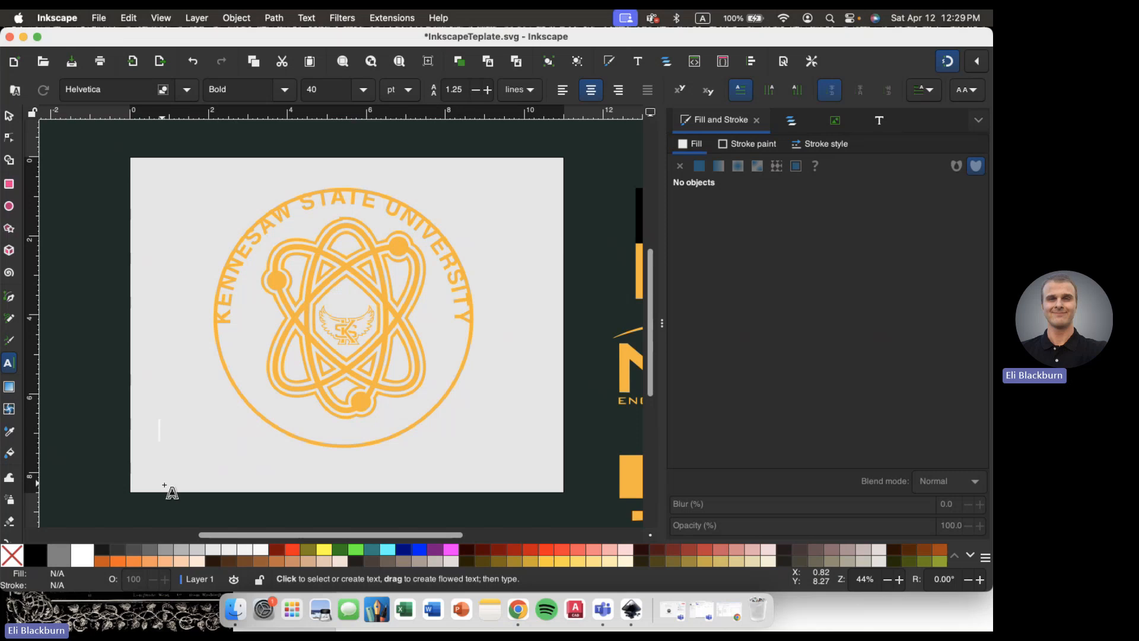
type("nuclear ")
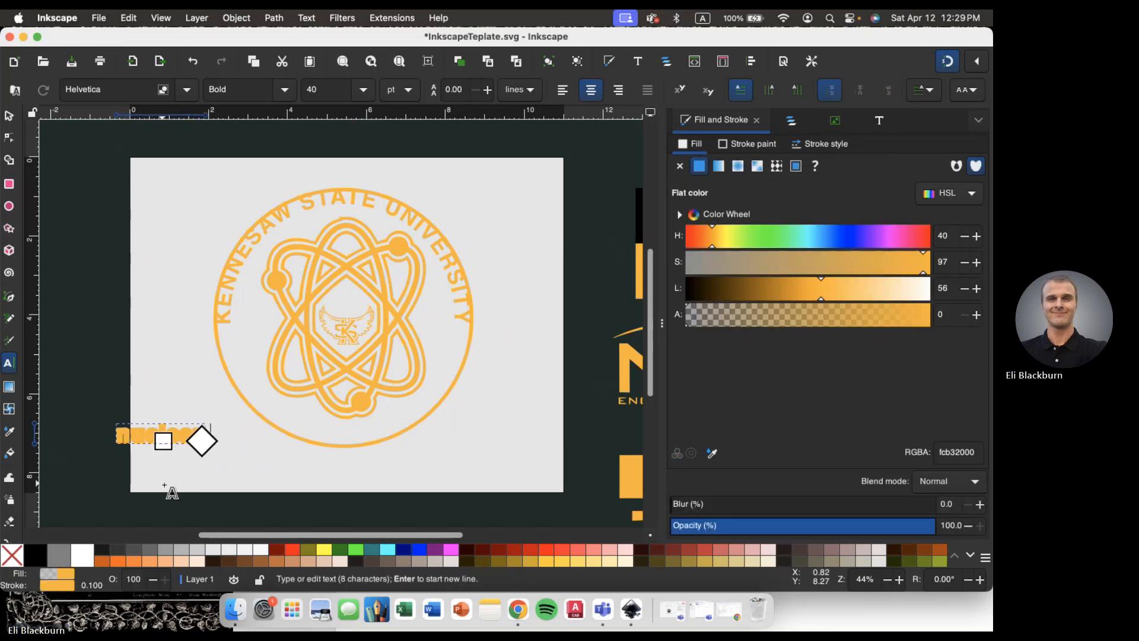
type("prwered v")
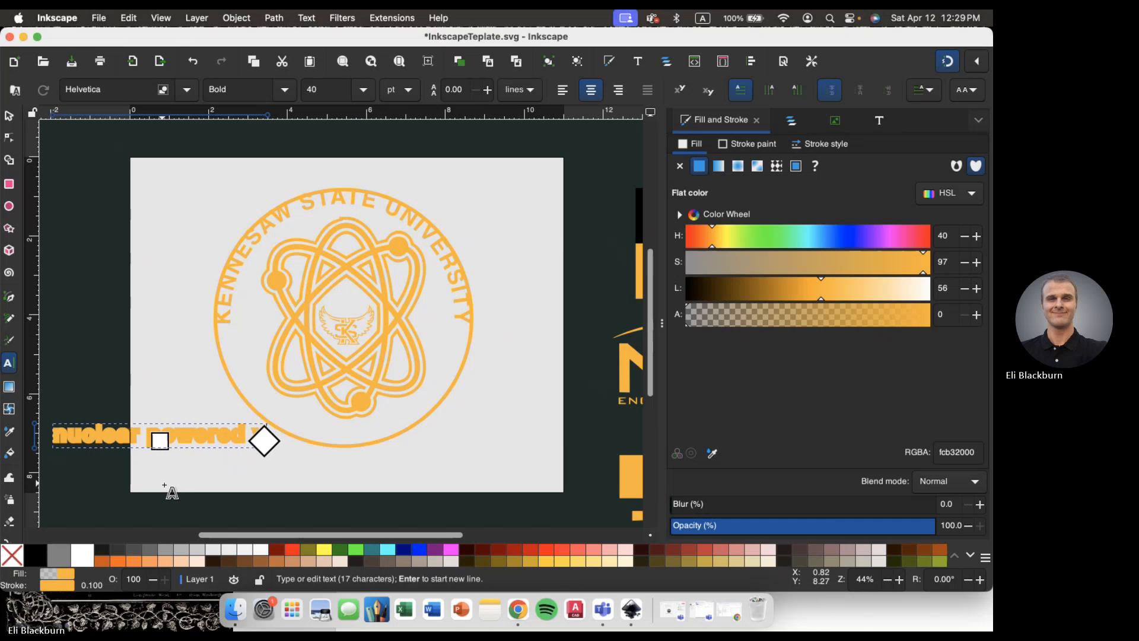
type("ehicle team")
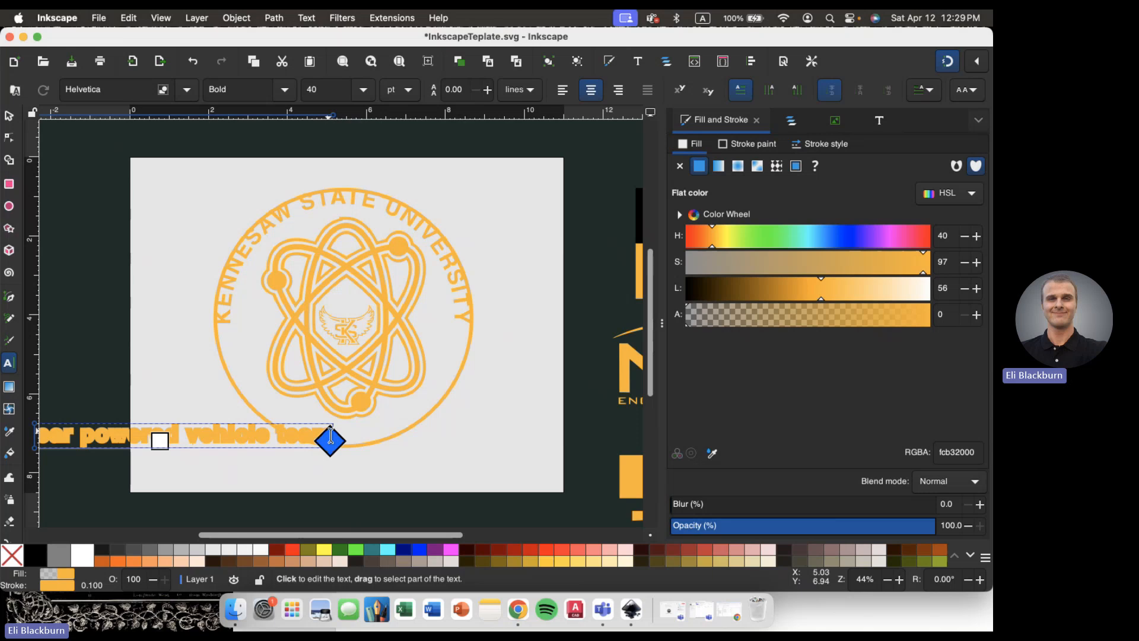
- Replace the lowercase team text with "NUCLEAR POWERED VEHICLE TEAM" in capitals
left_click_drag(330, 440, 243, 441)
left_click_drag(2, 442, 3, 445)
scroll(249, 444, "left", 5)
scroll(249, 444, "down", 2)
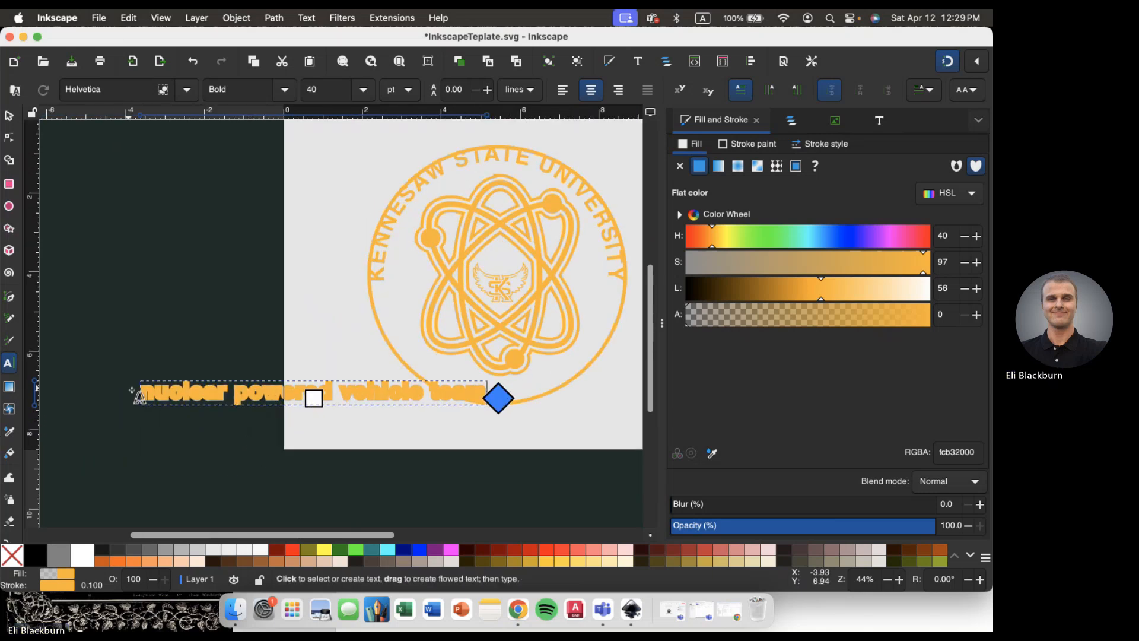
left_click_drag(145, 391, 498, 393)
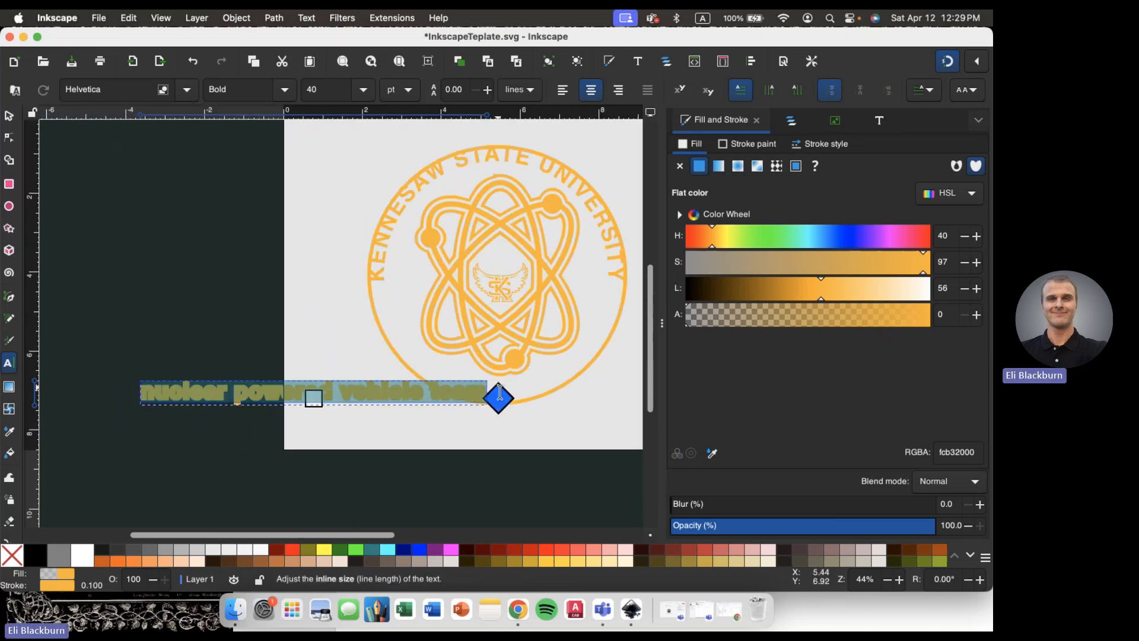
key("BackSpace")
type("NUCLEA")
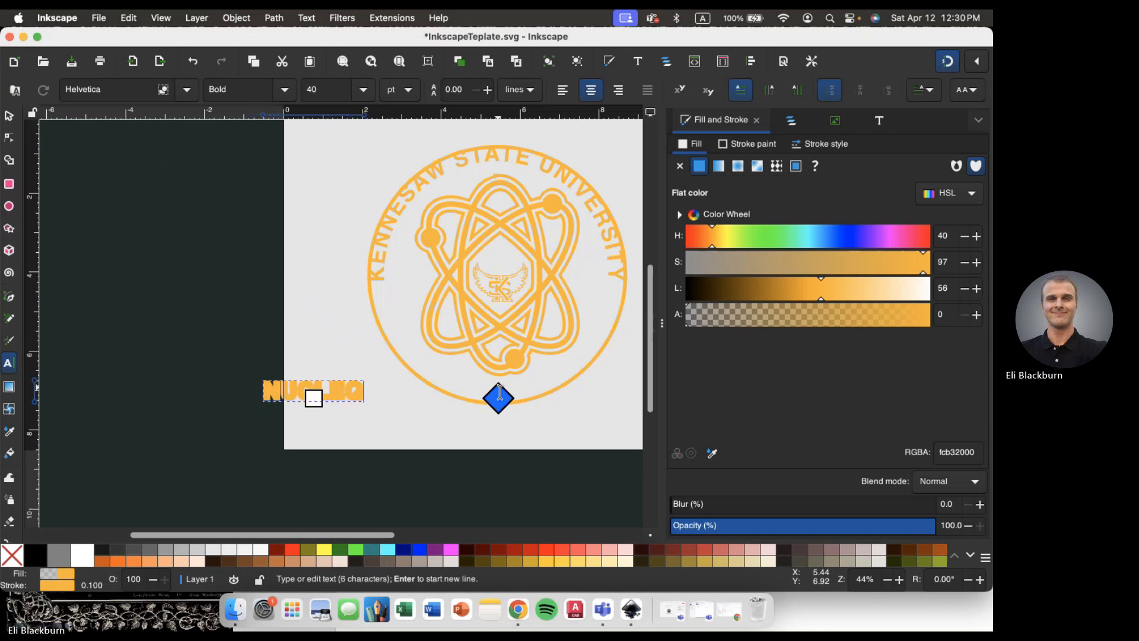
type("R POWERED VEH")
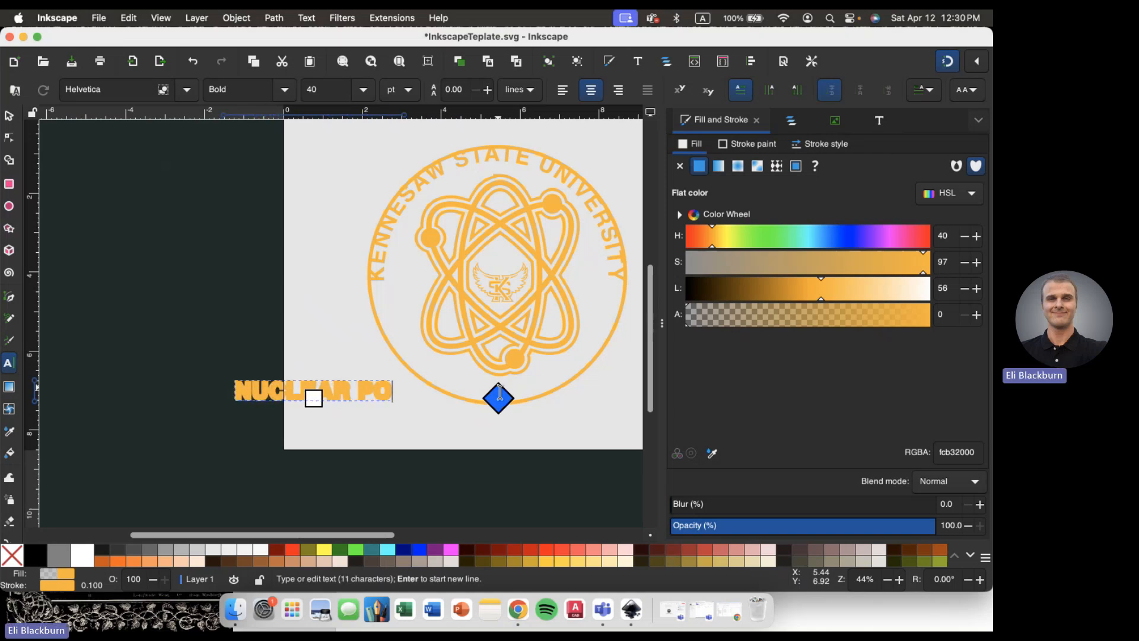
type("ICLE")
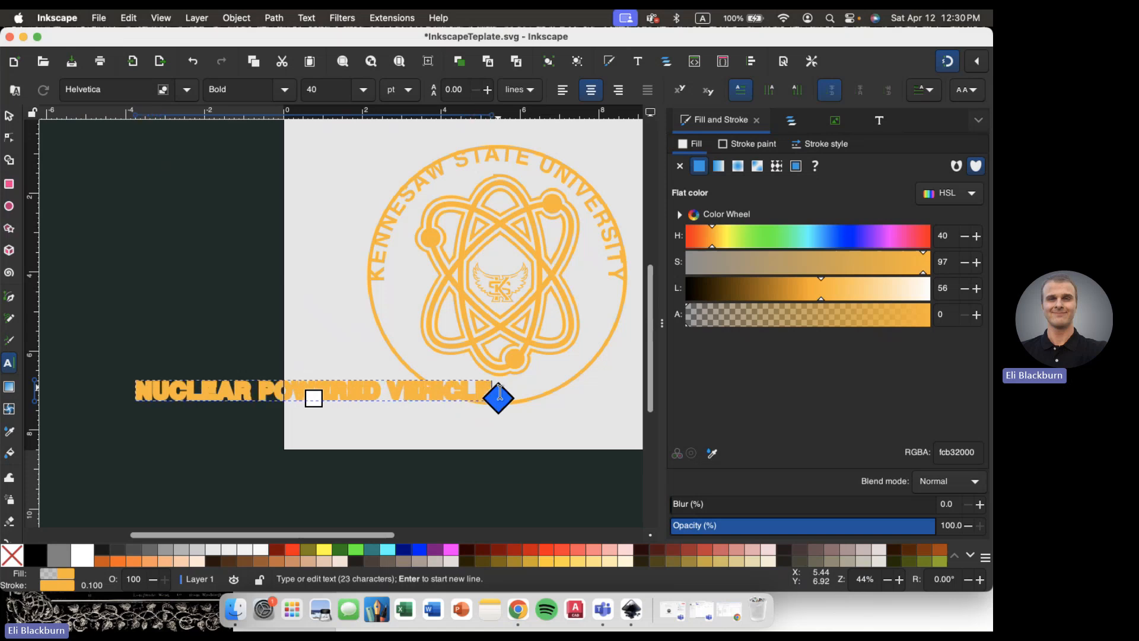
key("Return")
type("THAN")
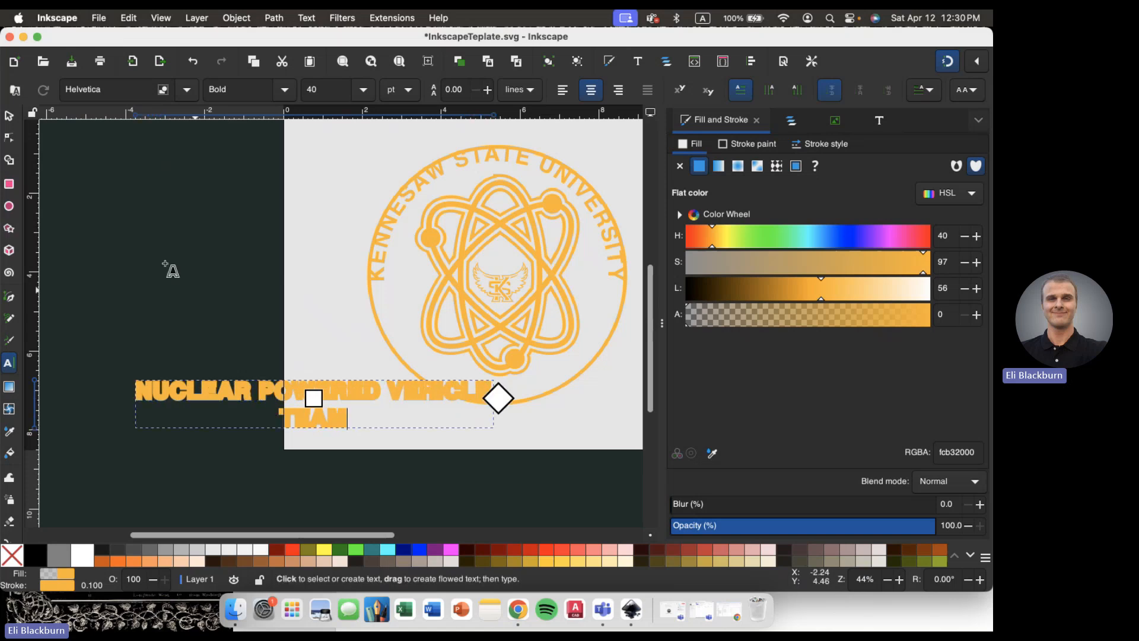
- Set the team text's fill alpha to 100 and remove its stroke paint
left_click(9, 116)
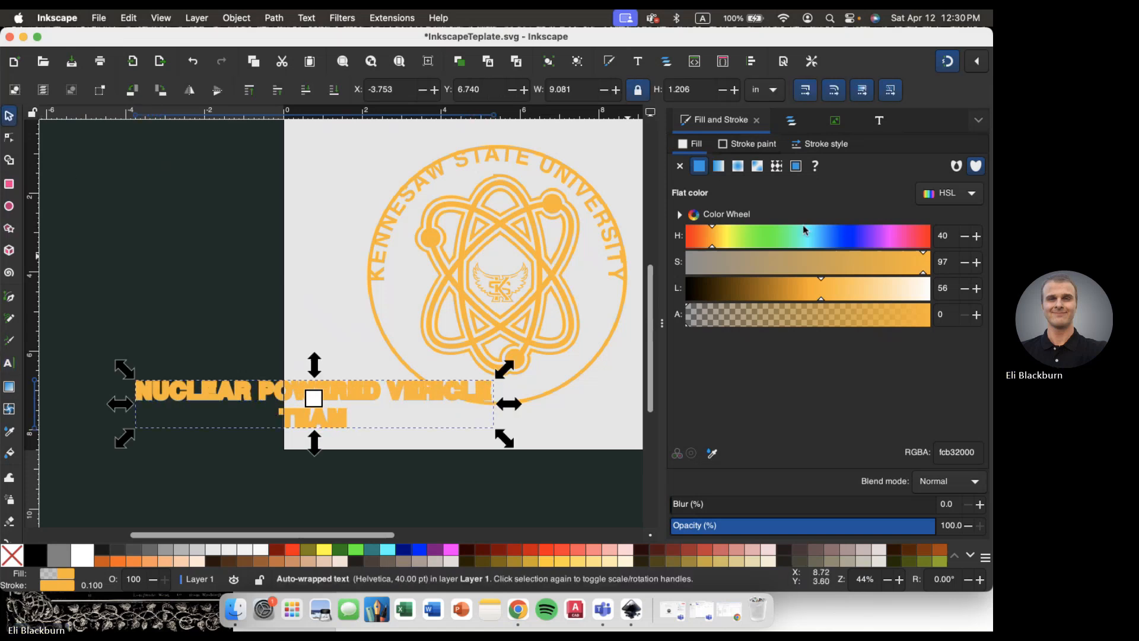
left_click(947, 316)
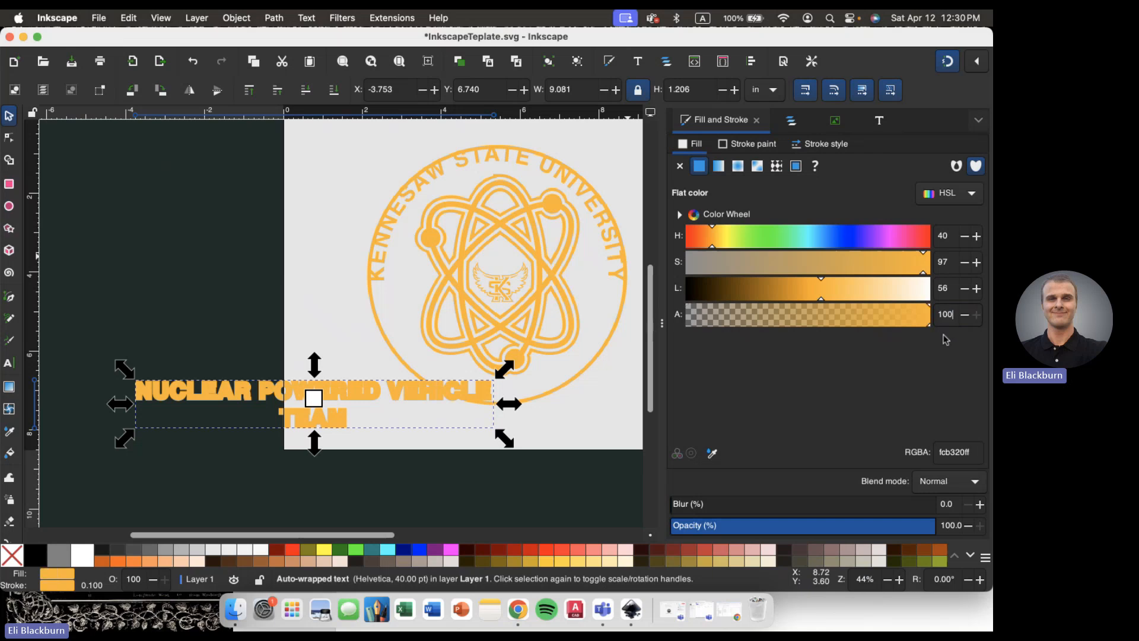
left_click(765, 143)
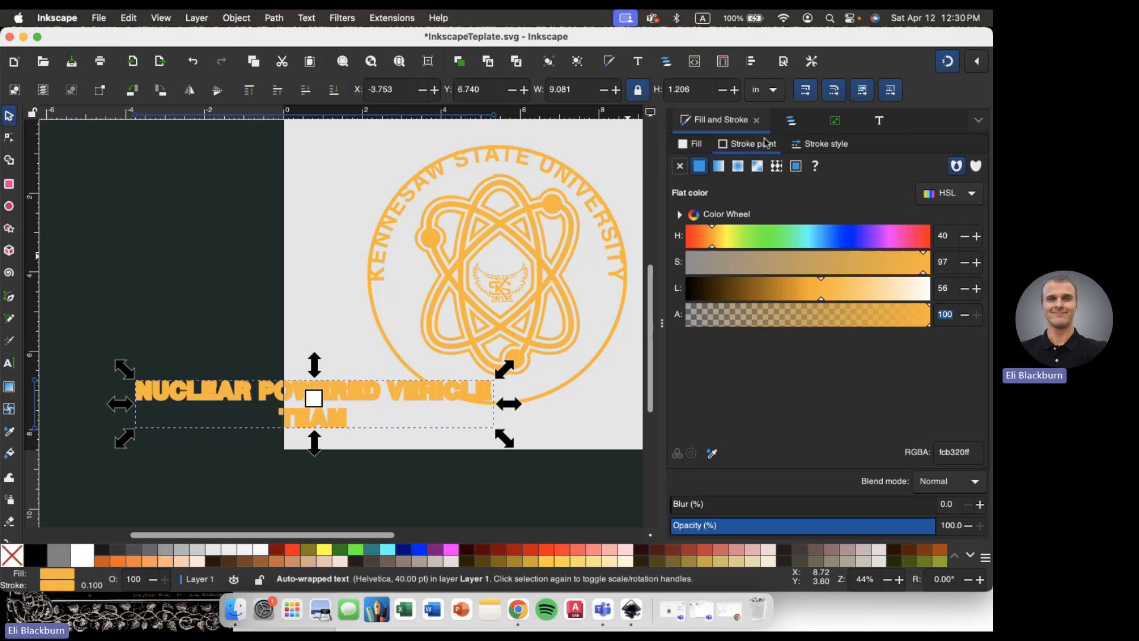
left_click(680, 165)
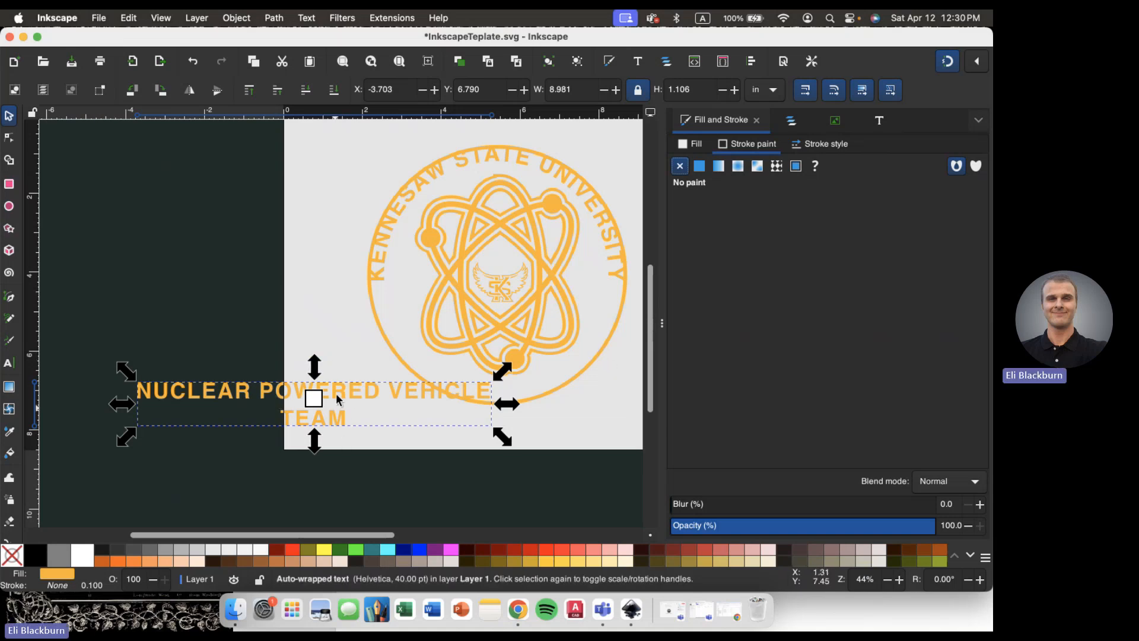
- Put the team text on the path of the gold outline circle around the badge
left_click(602, 357, "shift")
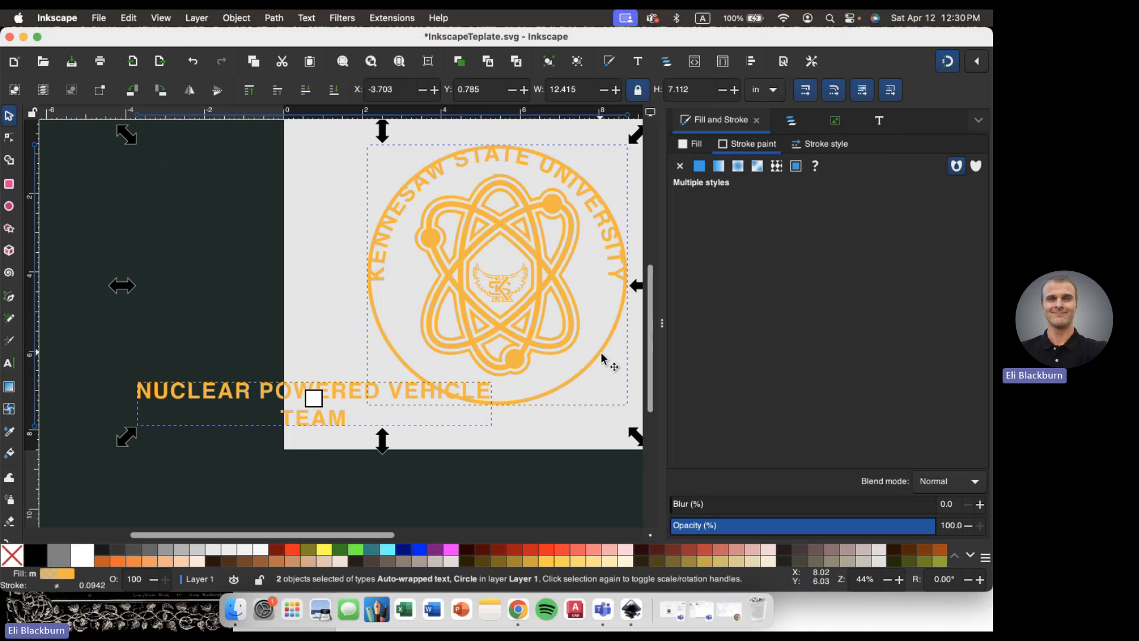
left_click(311, 19)
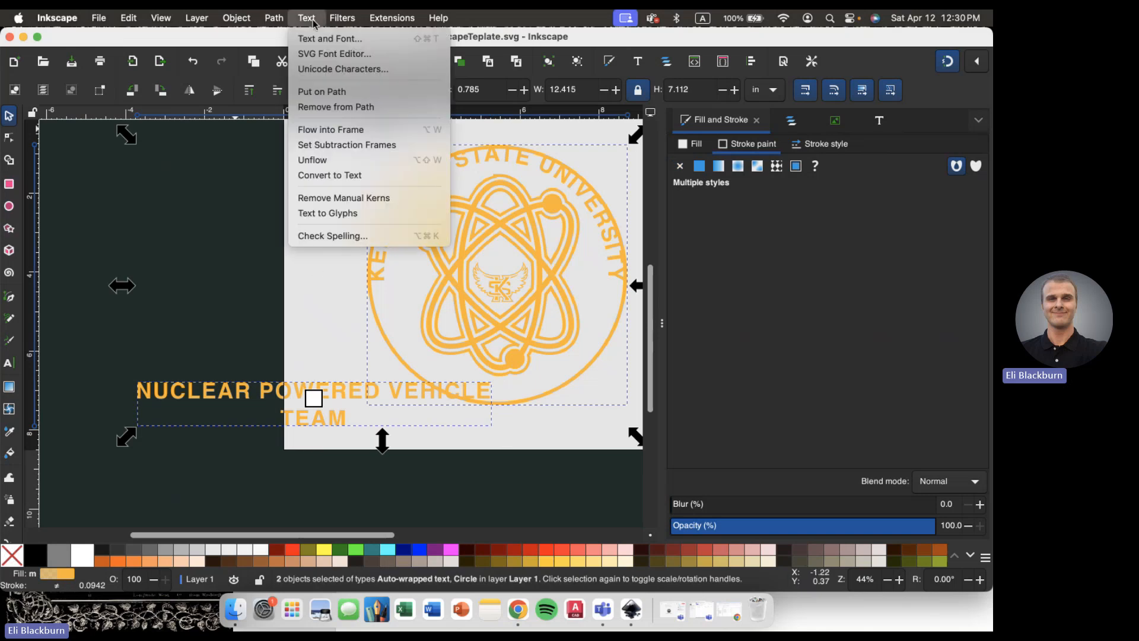
left_click(329, 91)
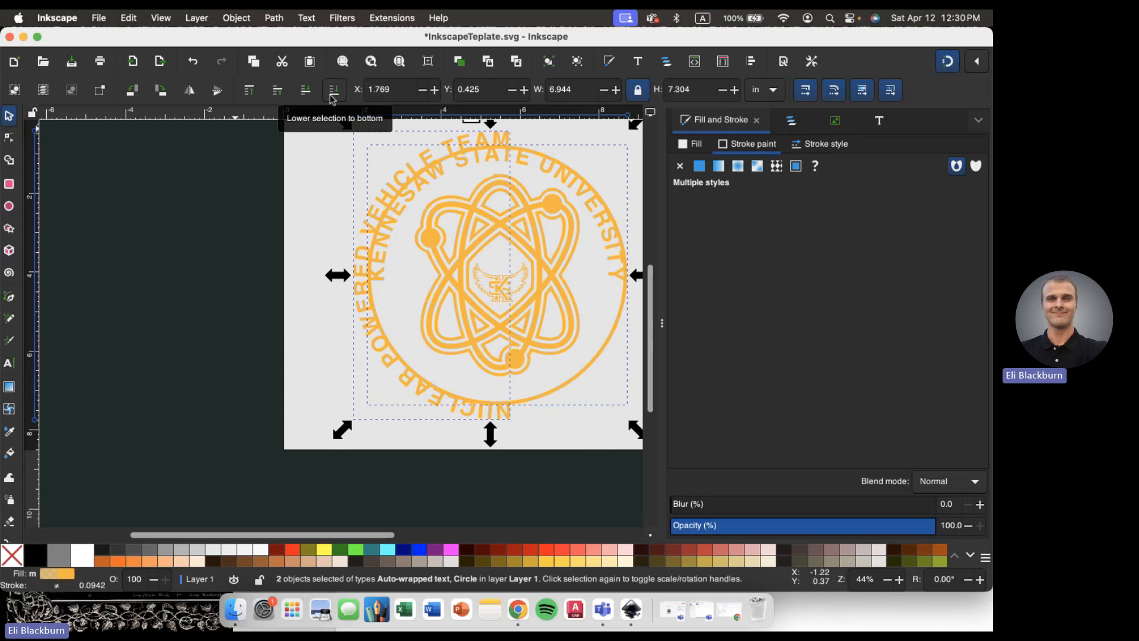
scroll(501, 427, "right", 4)
scroll(501, 427, "up", 2)
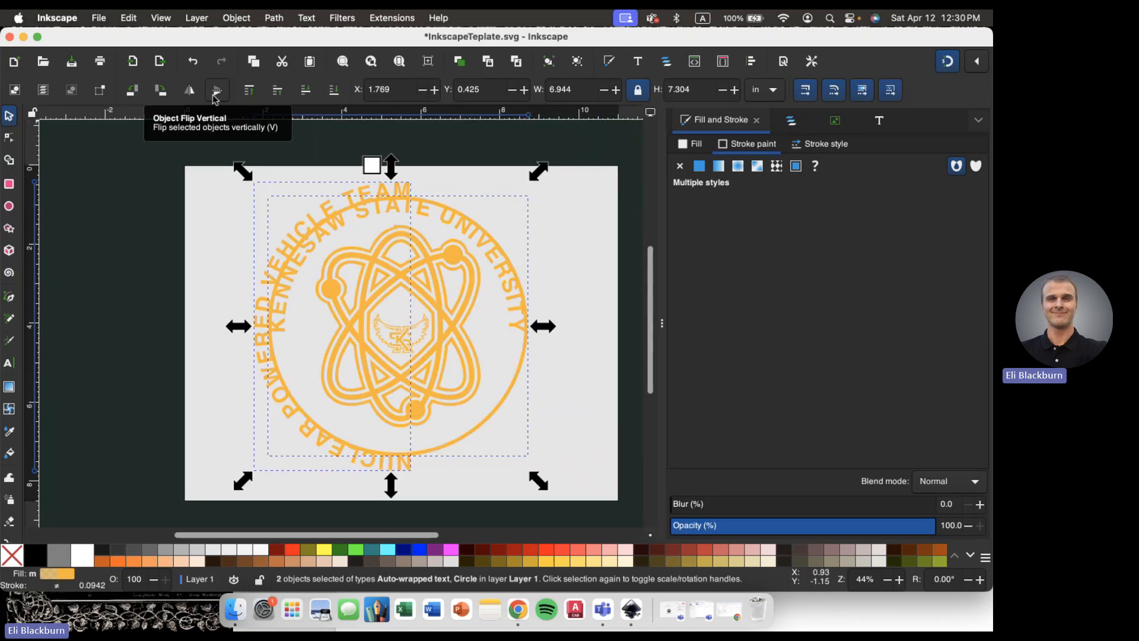
- Try to flip the team text and its circle together horizontally, and undo the flip
left_click(191, 90)
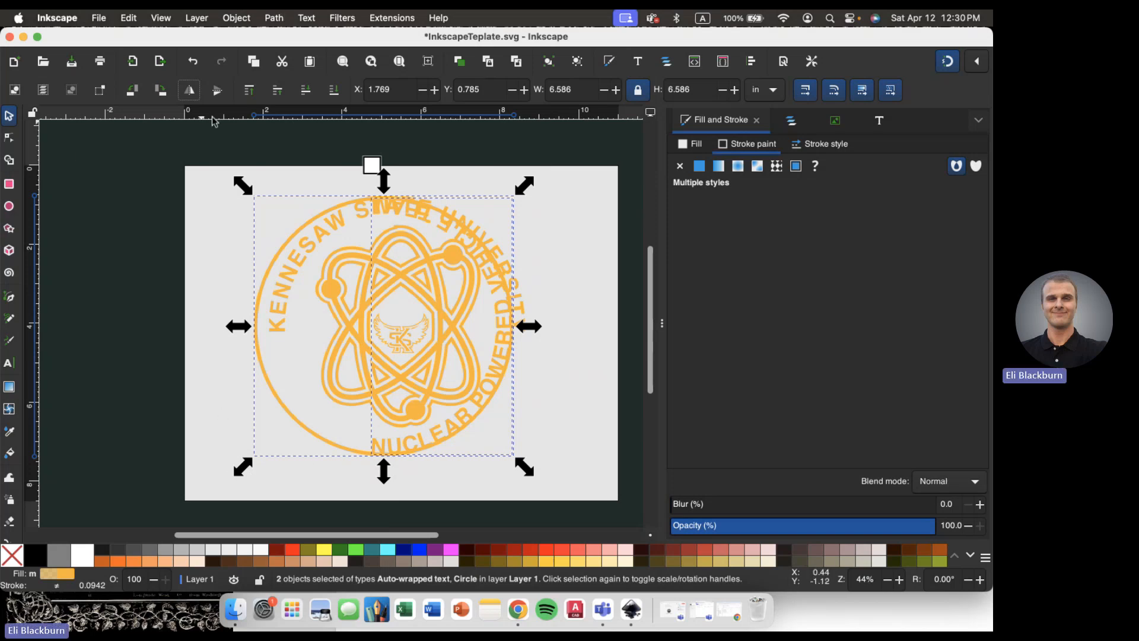
left_click(195, 67)
left_click(164, 300)
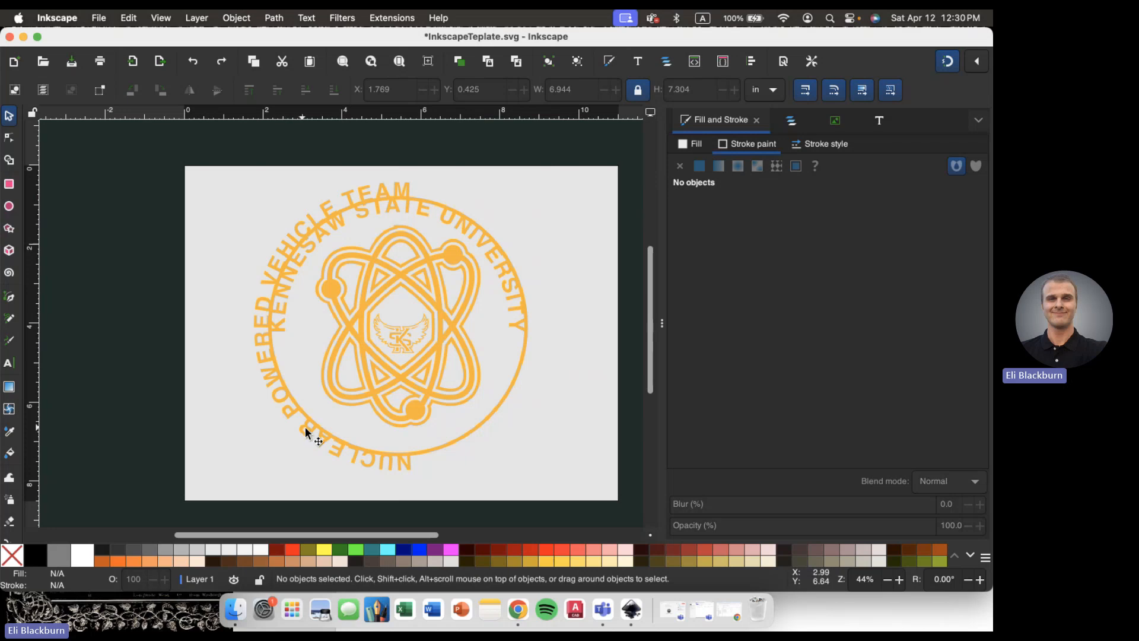
- Flip only the circle that carries the team text horizontally, so the text runs along its inside
left_click(467, 436)
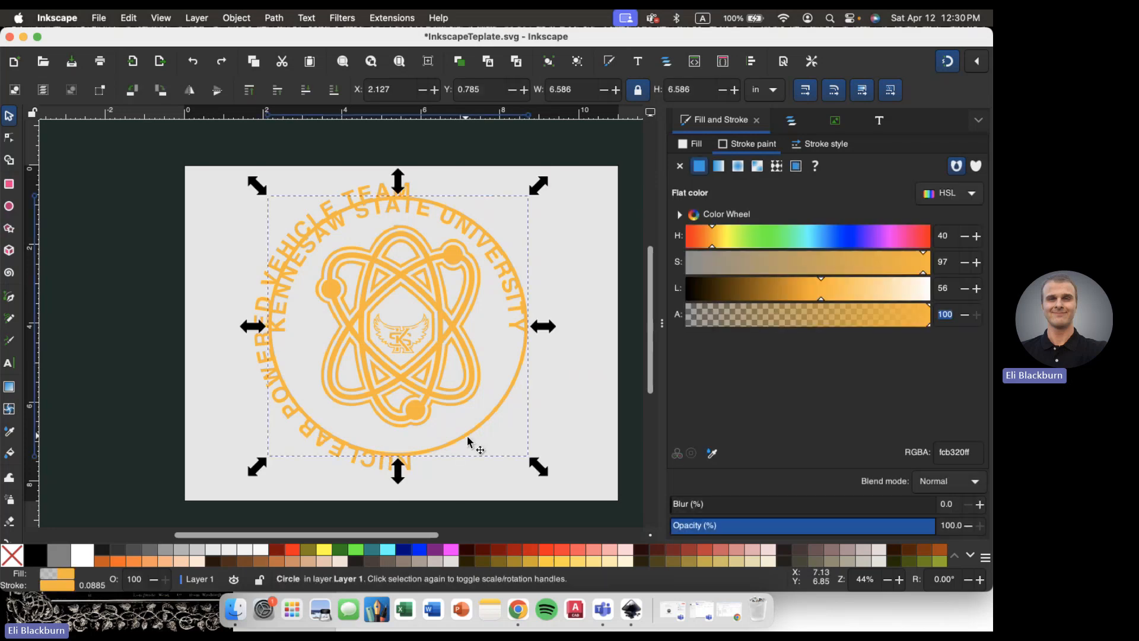
left_click(189, 93)
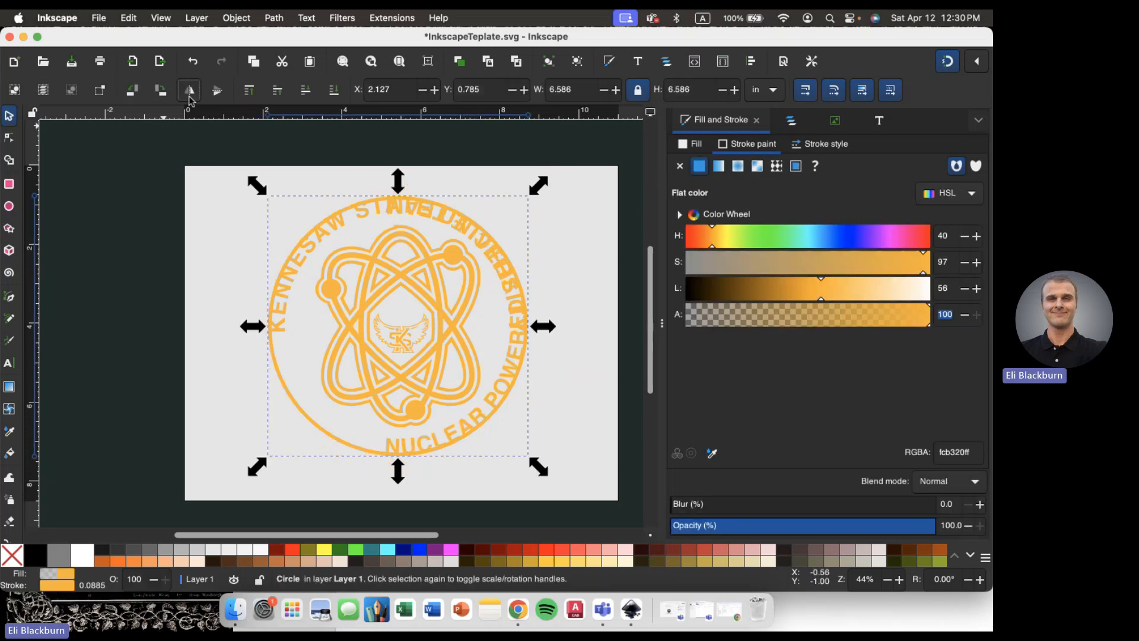
left_click(110, 313)
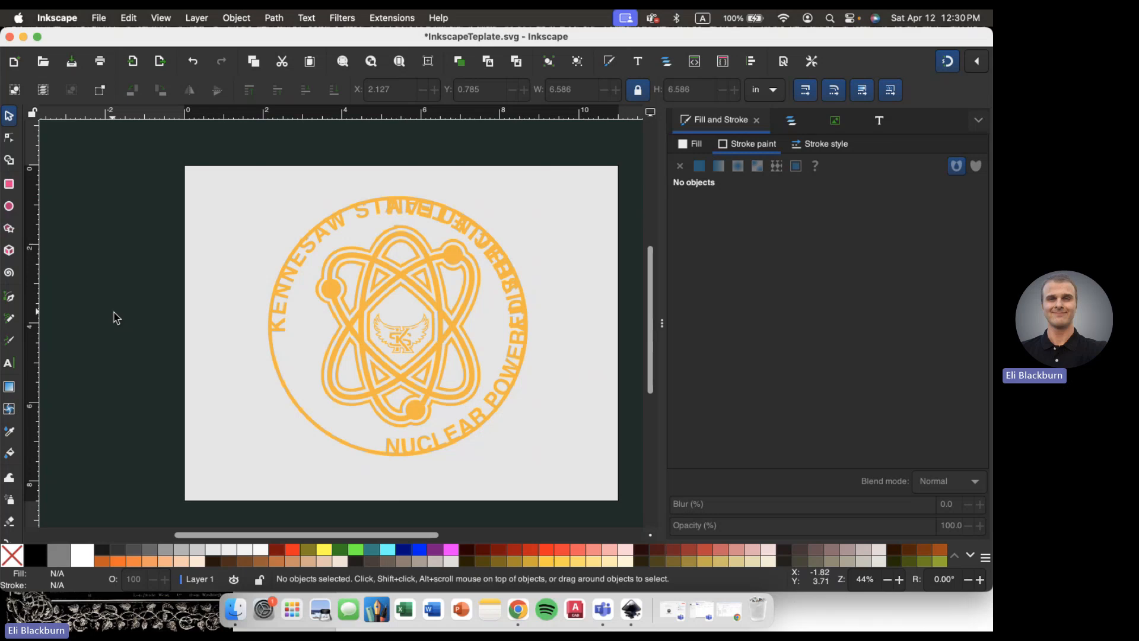
- Rotate the curved team text 90° clockwise and move it so it follows the circle's lower half
left_click(439, 440)
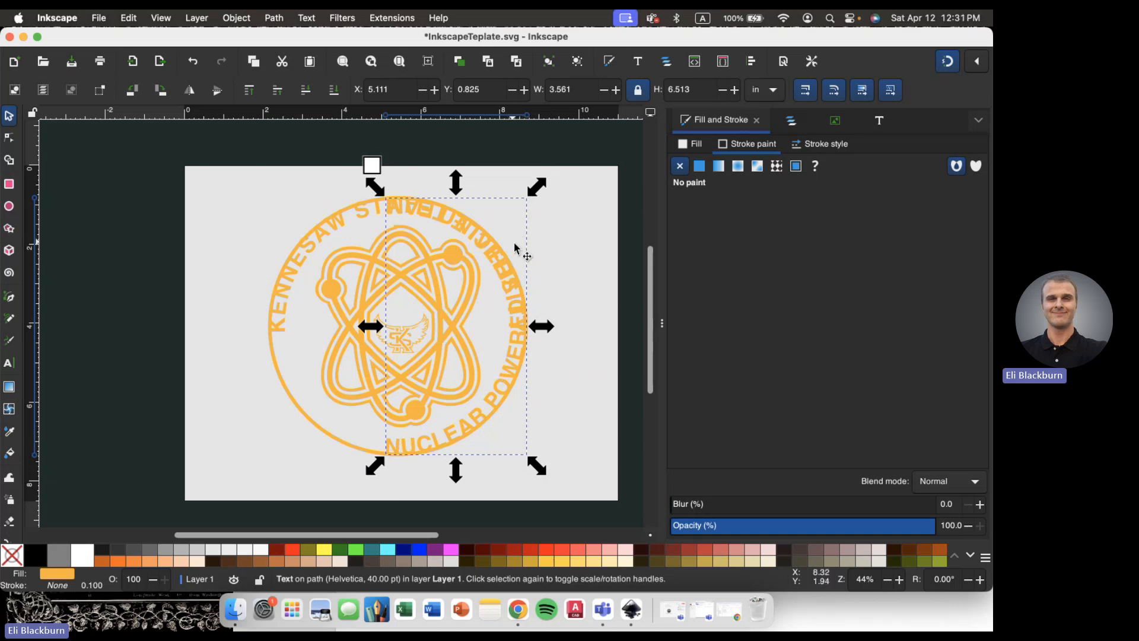
left_click(497, 259)
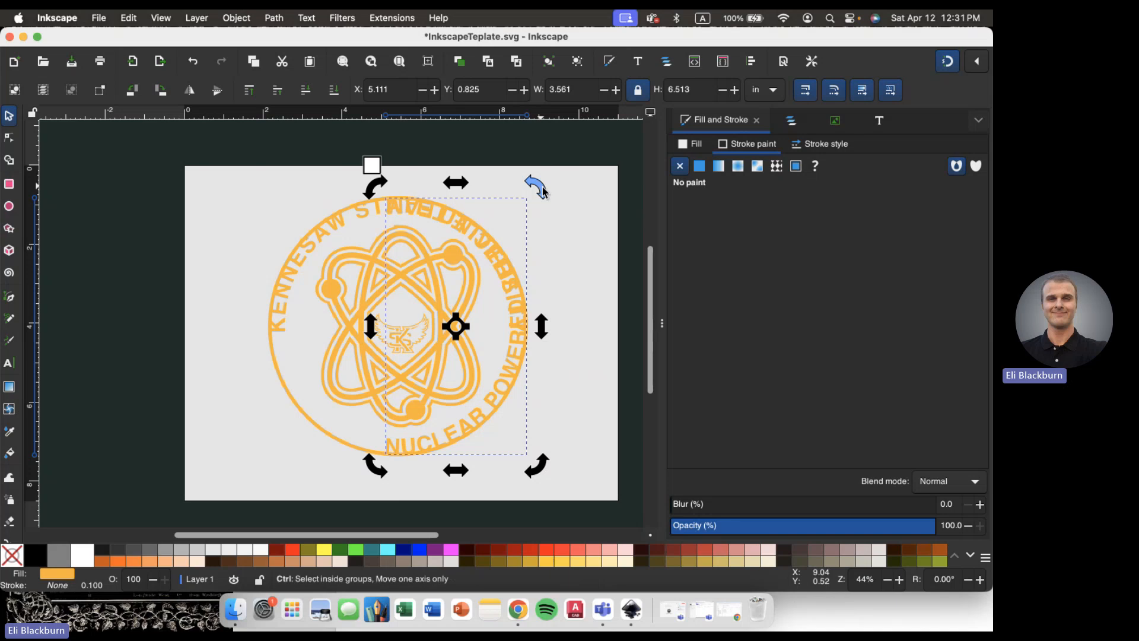
left_click_drag(541, 187, 578, 381)
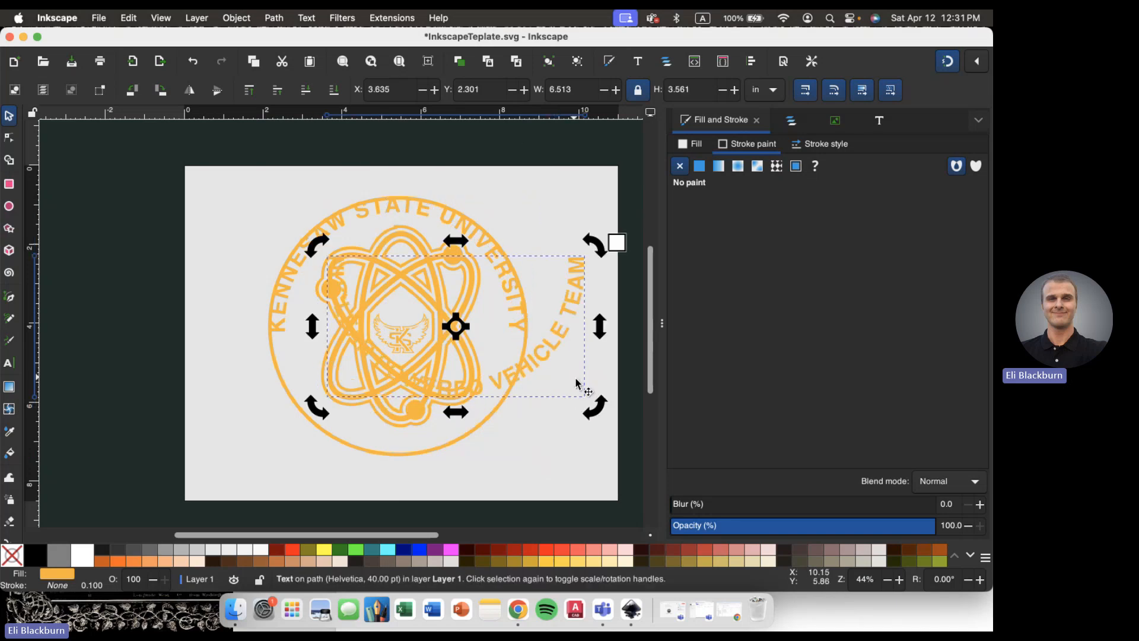
left_click_drag(557, 337, 489, 402)
left_click(115, 300)
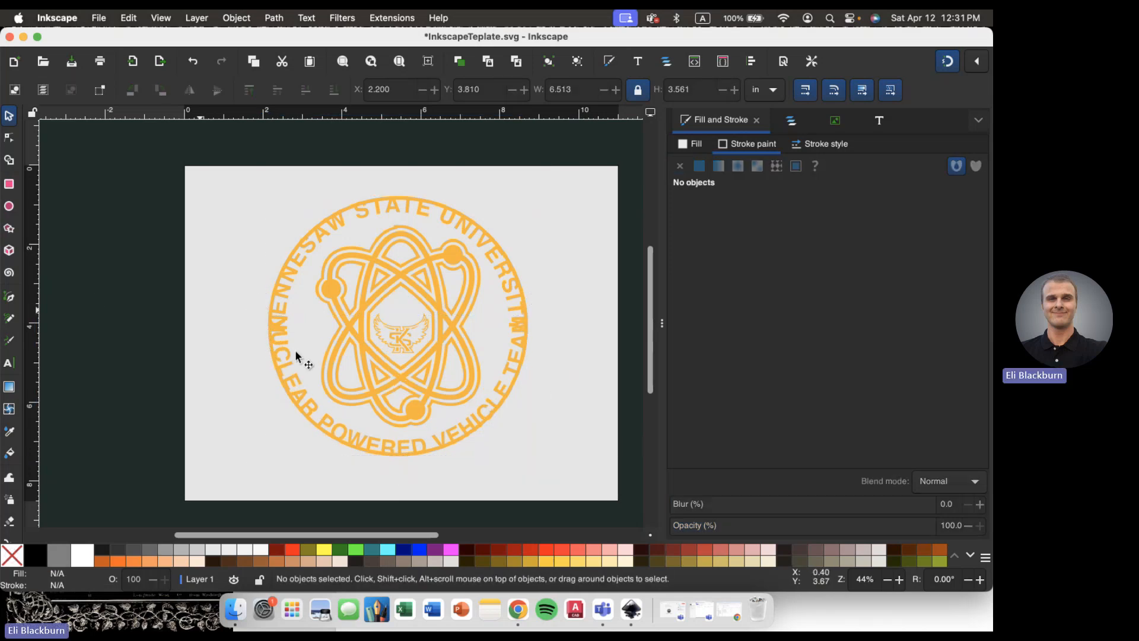
- Make the gold outline circle around the badge invisible by setting its stroke alpha to 0
left_click(323, 430)
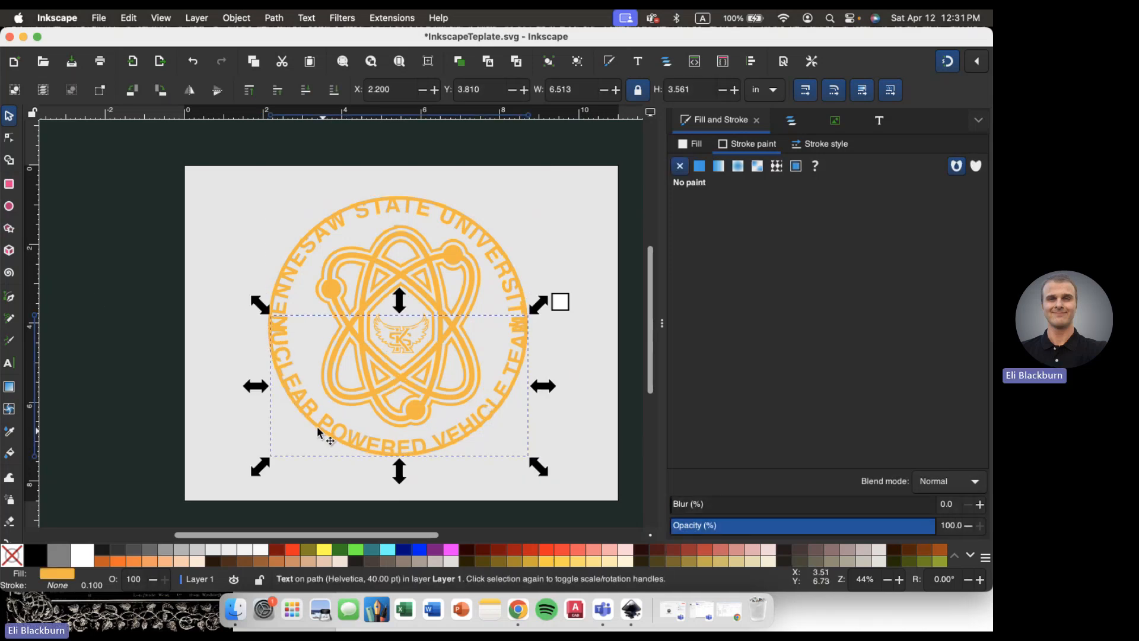
left_click(249, 320)
left_click(283, 263)
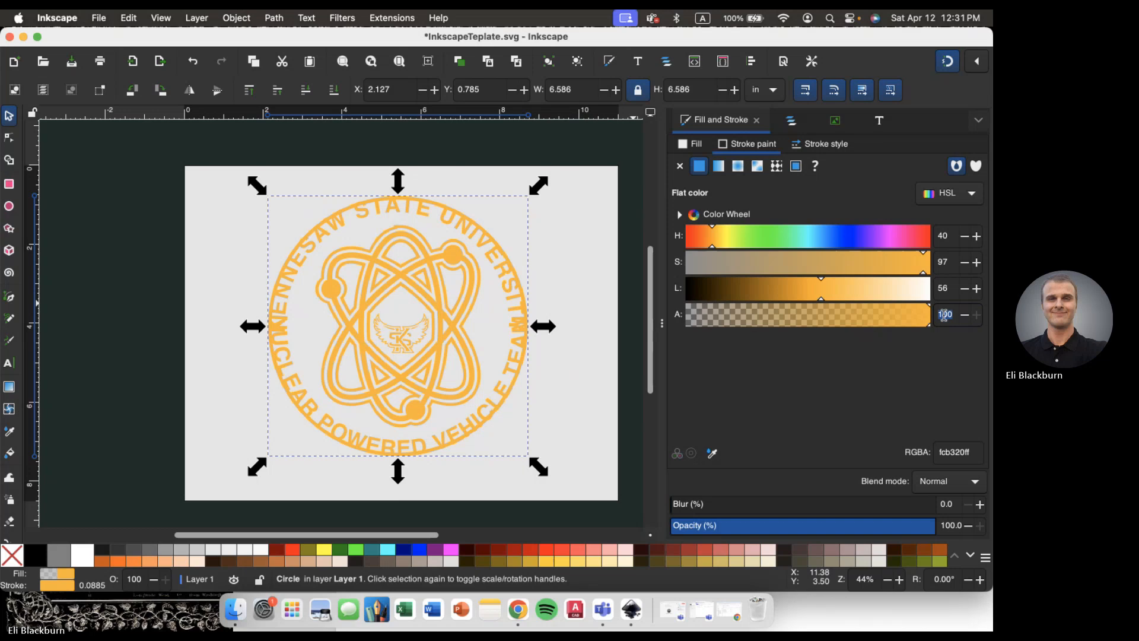
type("0")
key("Return")
left_click(585, 396)
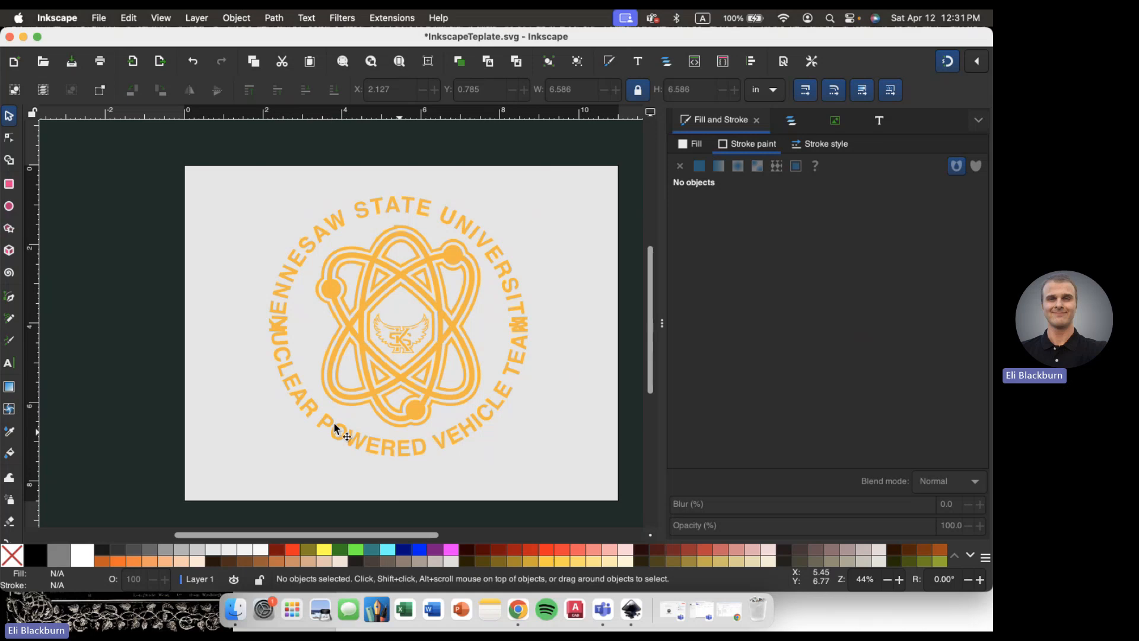
- Tighten the letter spacing of the KENNESAW STATE UNIVERSITY text, trying 1, 0 and -1 px
left_click(356, 214)
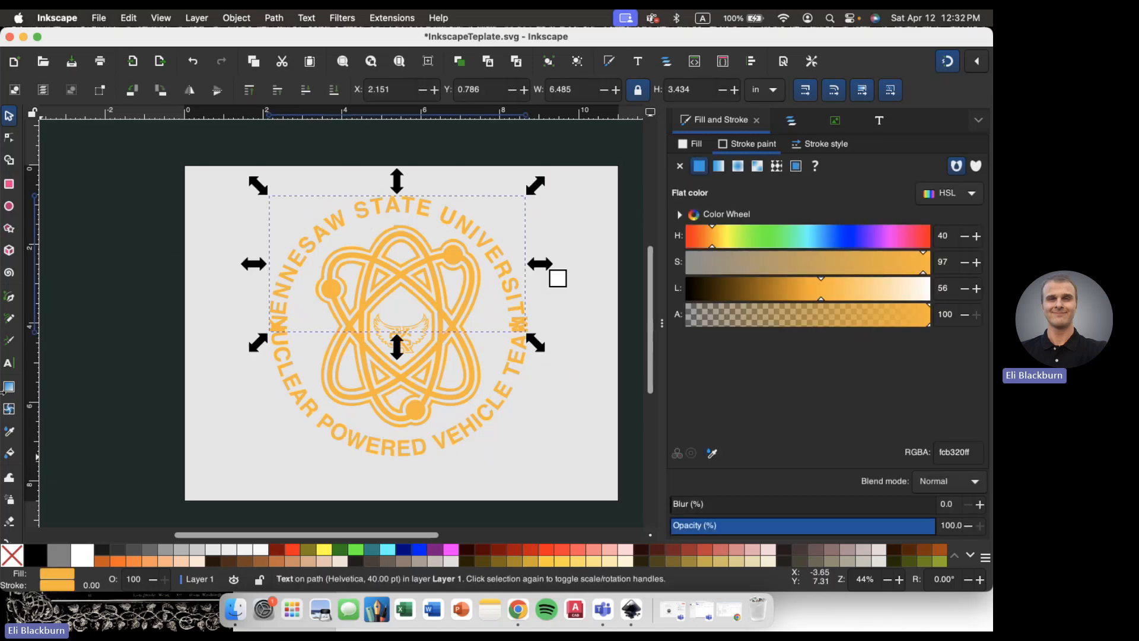
left_click(9, 362)
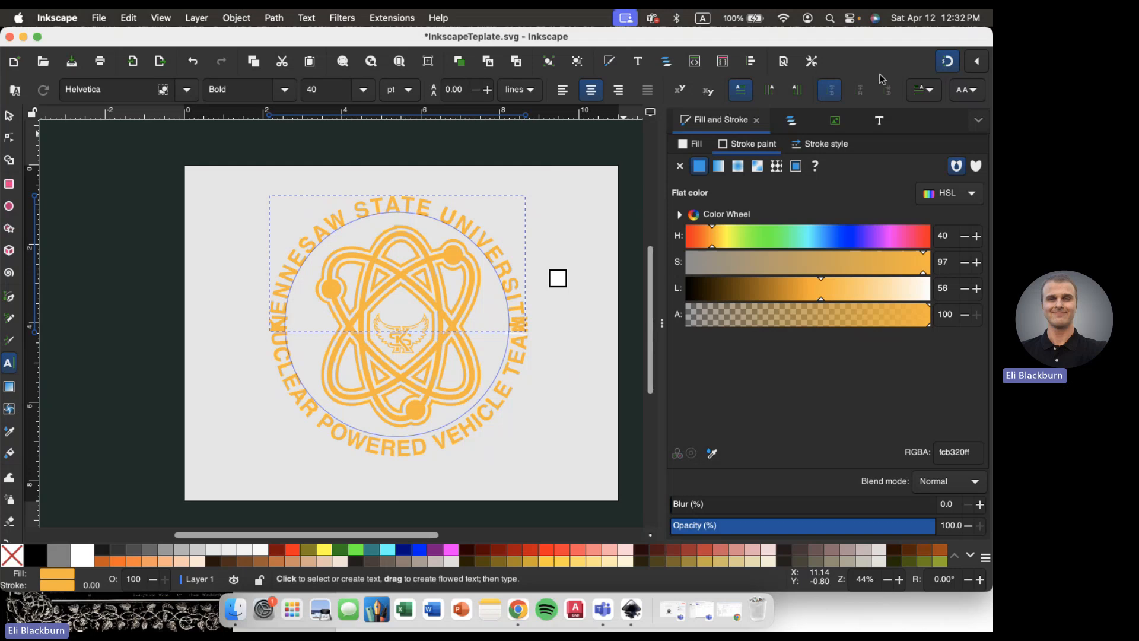
left_click(967, 91)
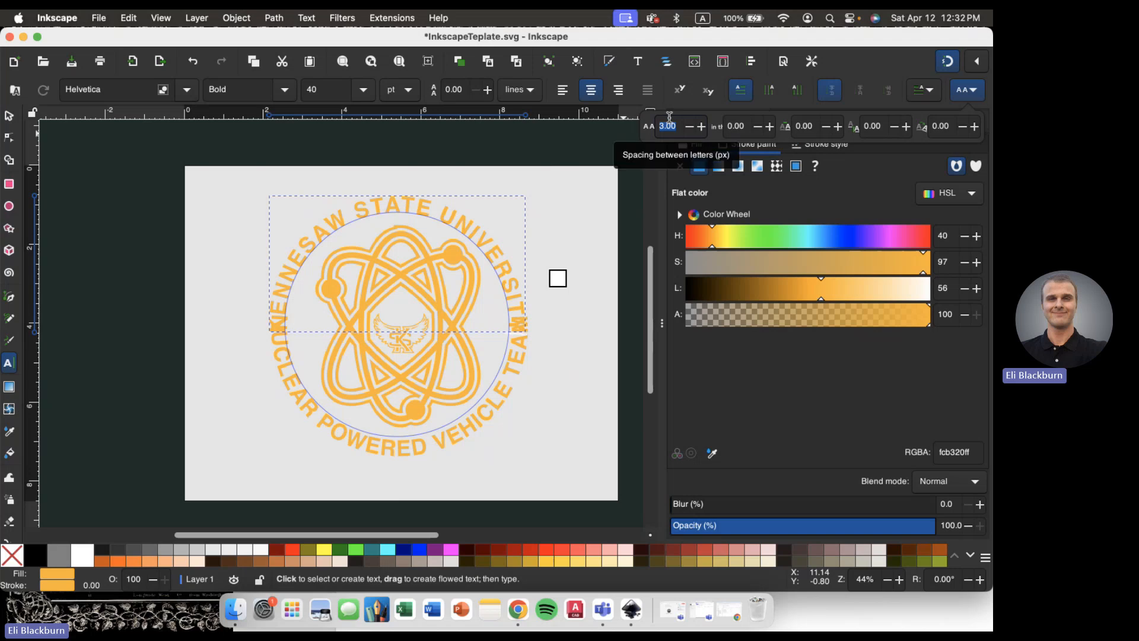
type("1")
key("Return")
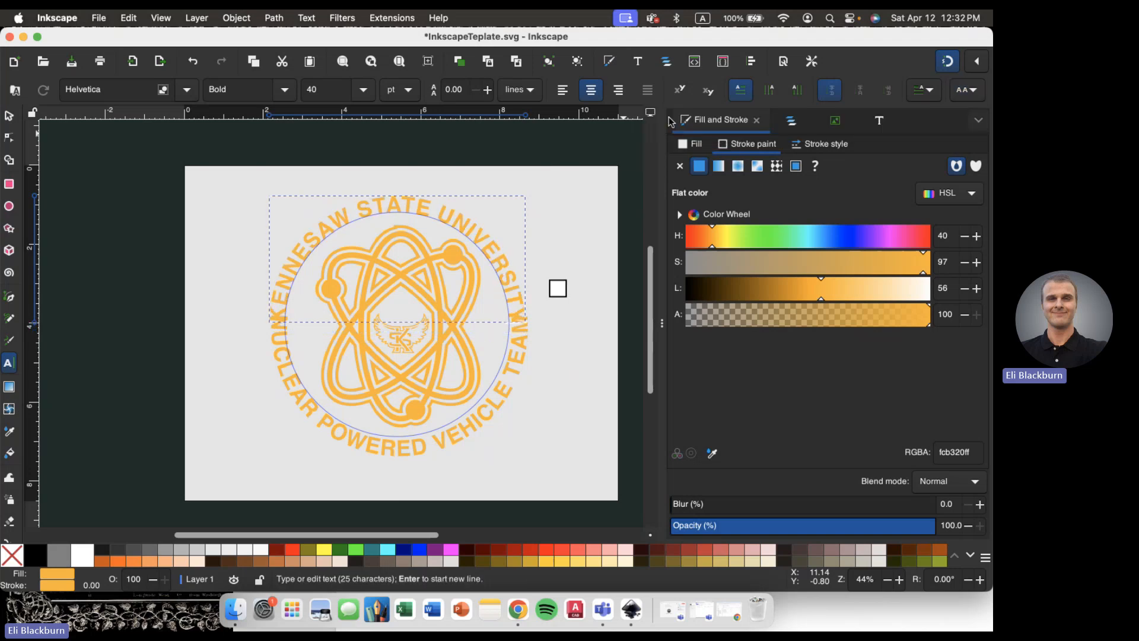
left_click(966, 93)
type("0")
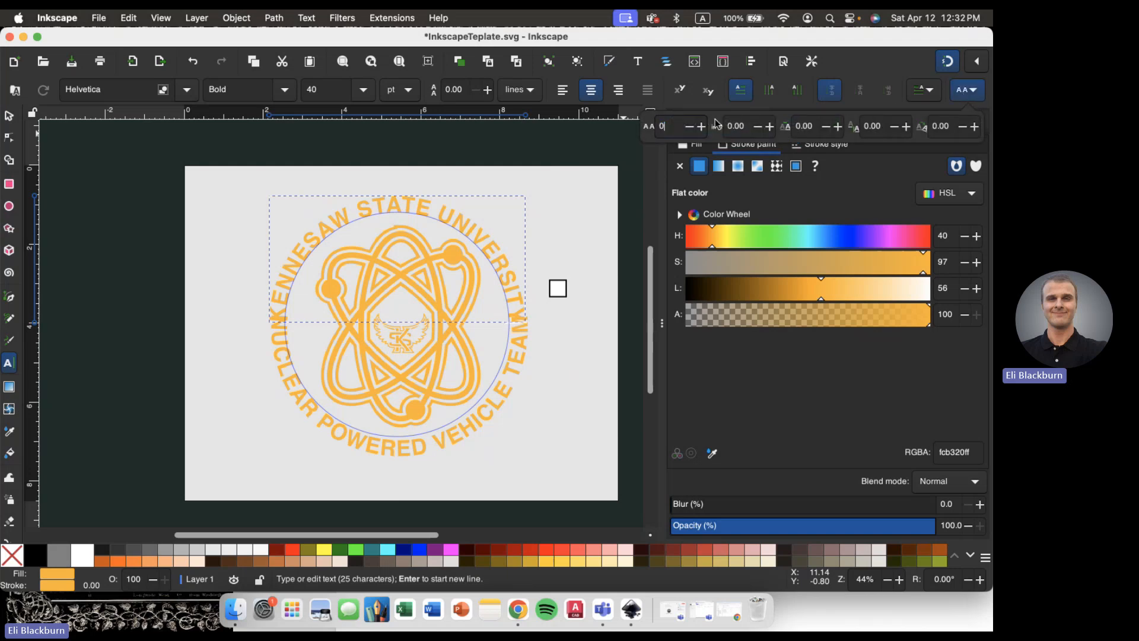
key("Return")
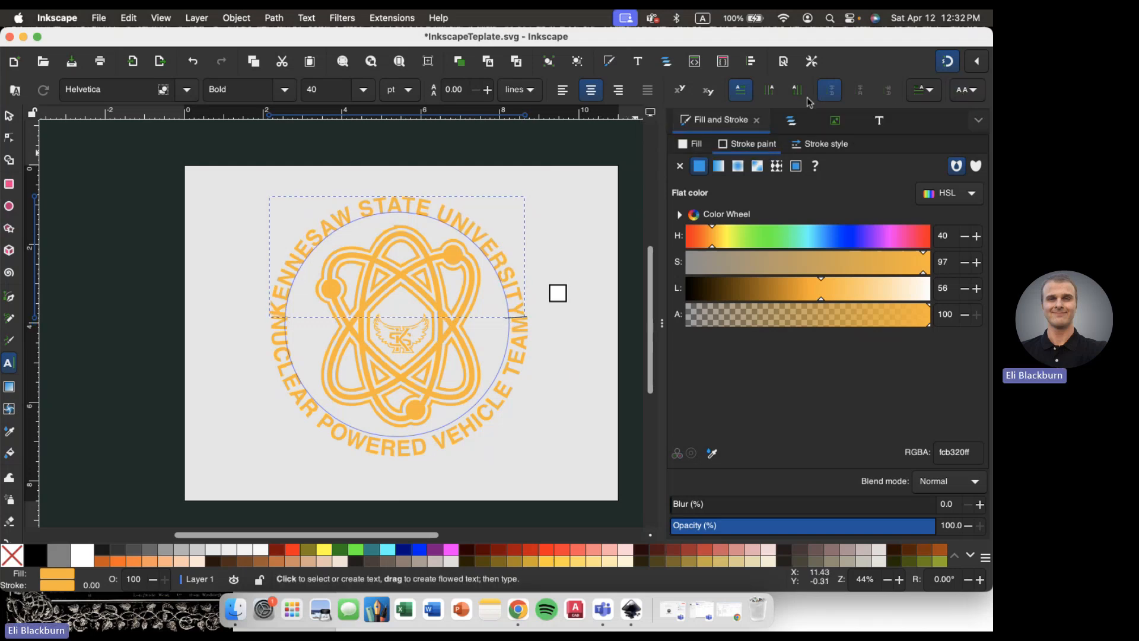
left_click(967, 89)
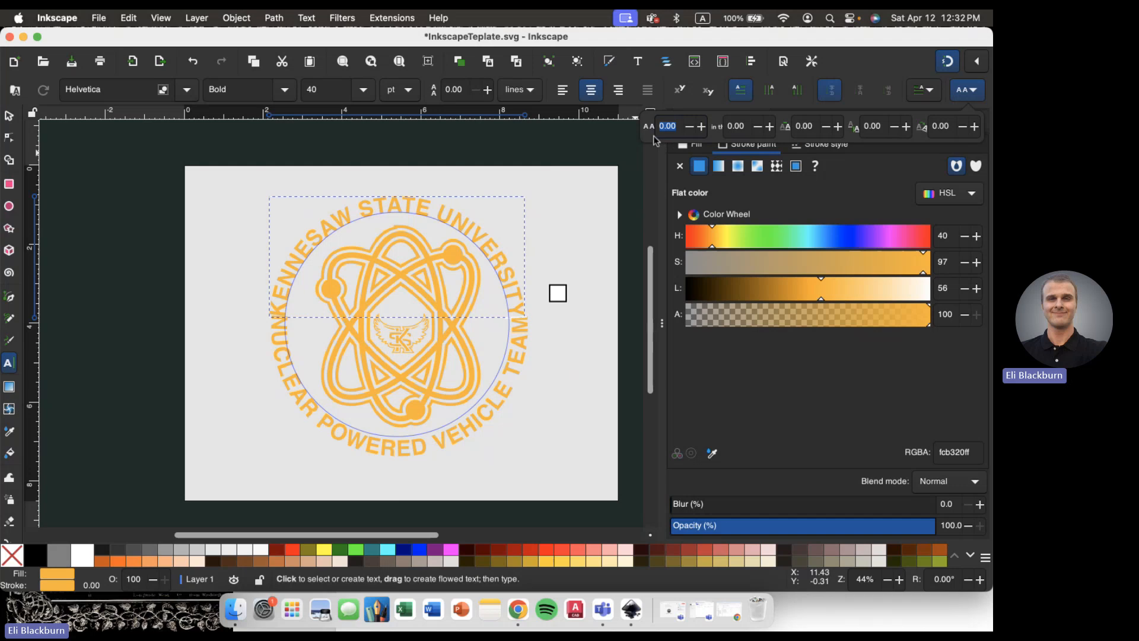
type("-1")
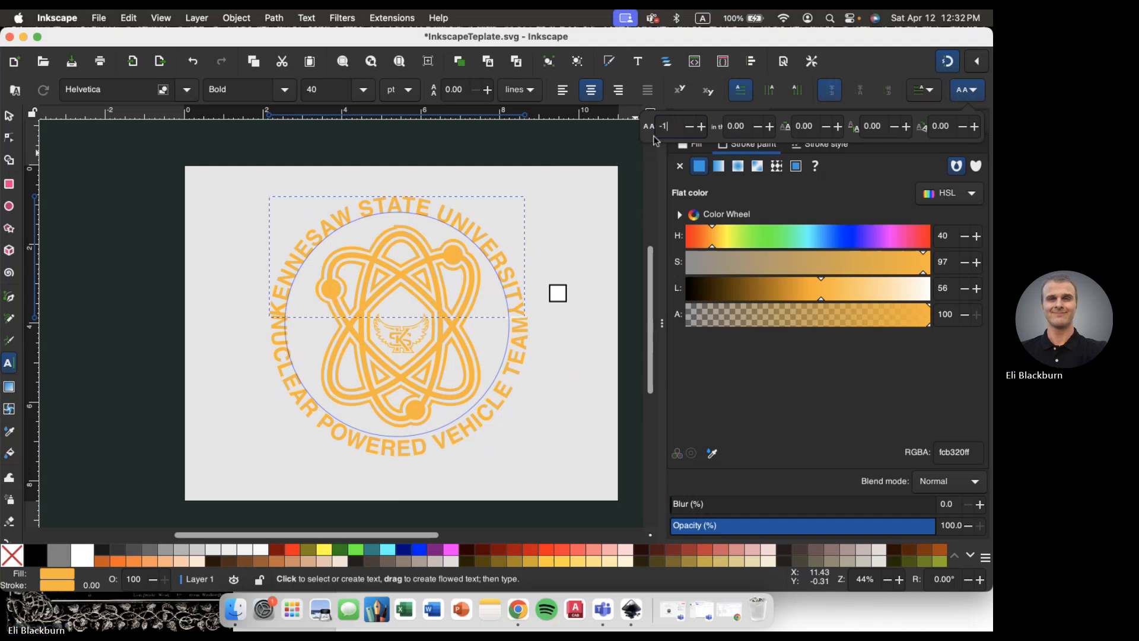
key("Return")
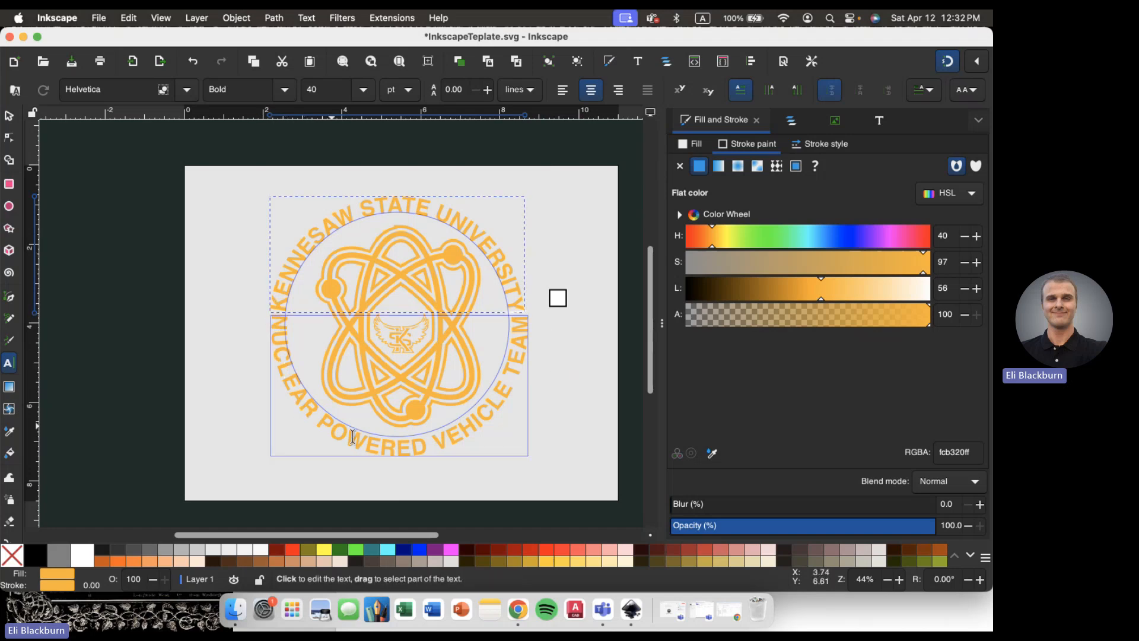
- Set the letter spacing of the NUCLEAR POWERED VEHICLE TEAM text to 2 px
left_click(9, 115)
left_click(298, 369)
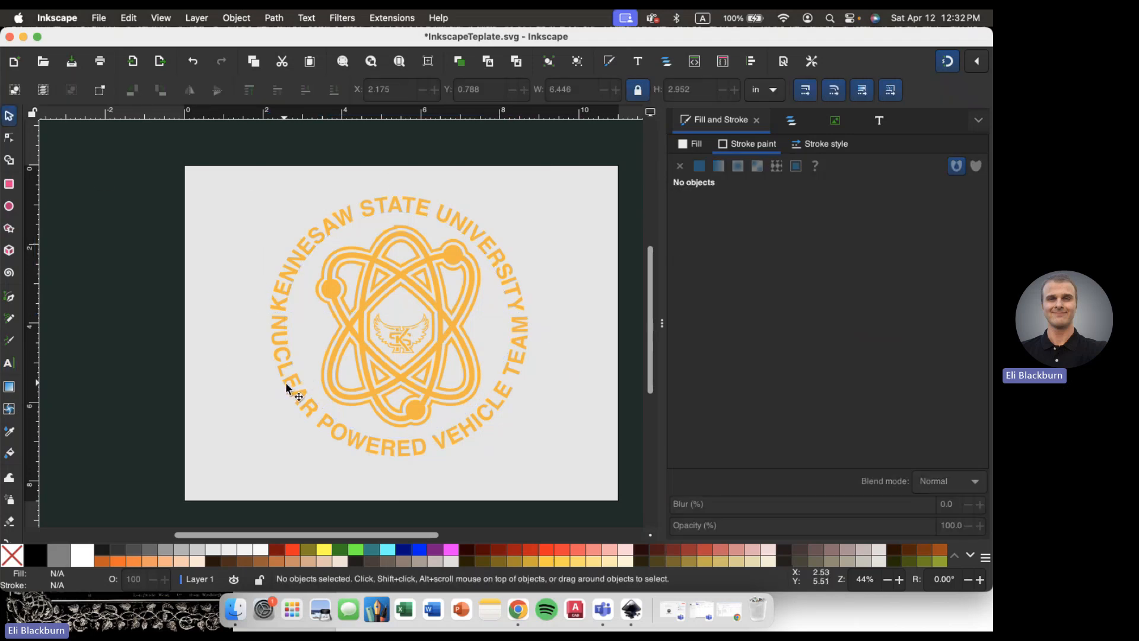
left_click(286, 387)
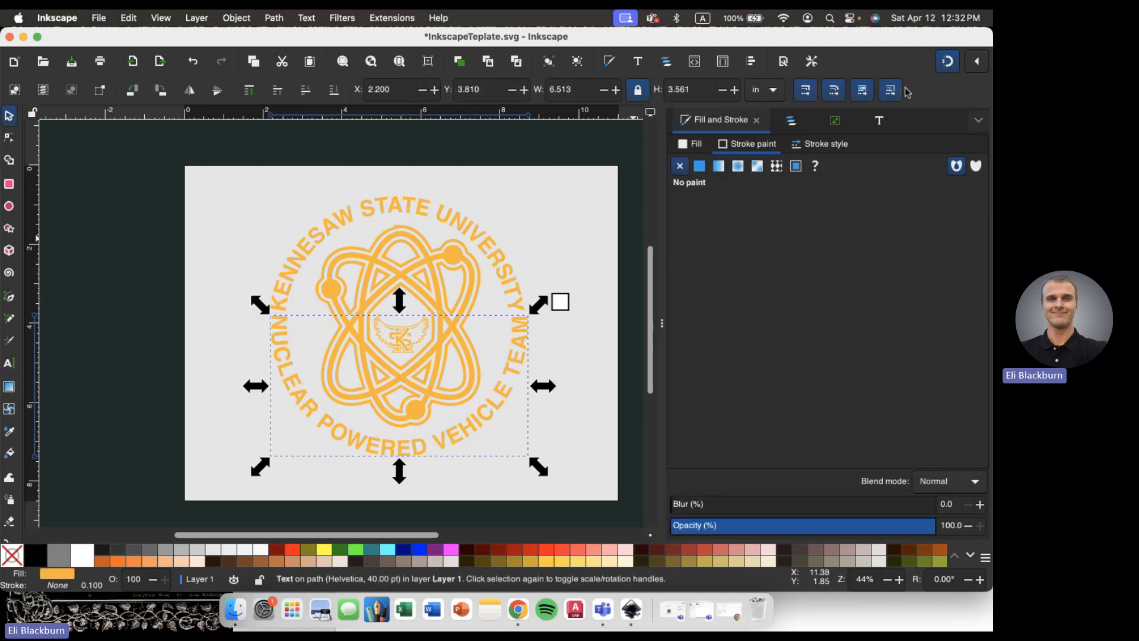
left_click(8, 362)
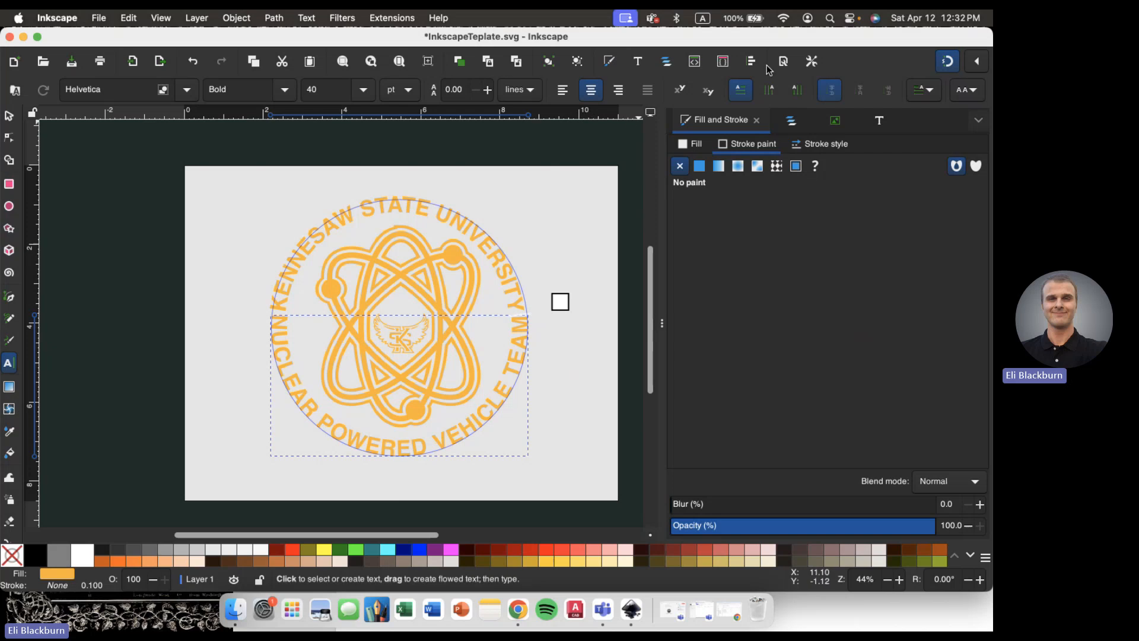
left_click(967, 89)
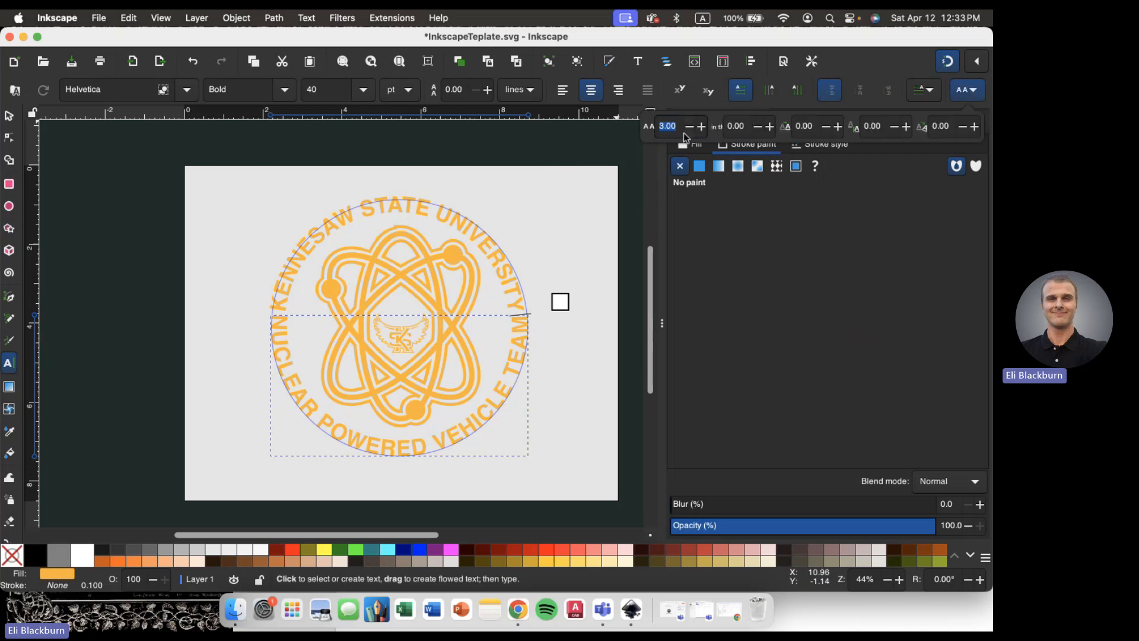
type("2")
key("Return")
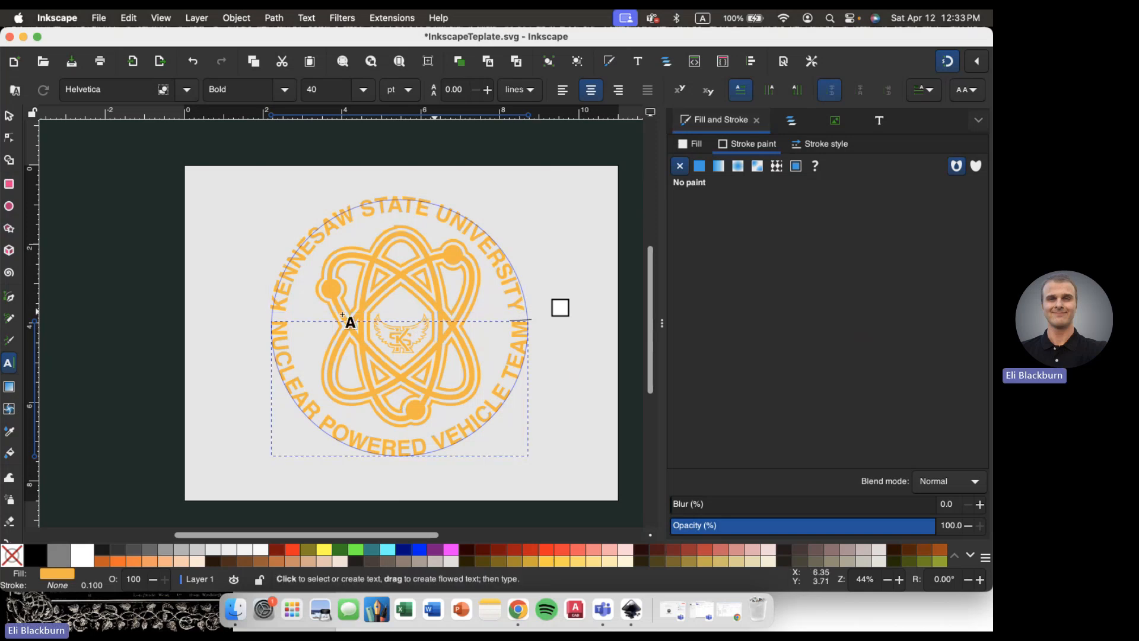
- Stretch the curved team text slightly downward and to the left, to about 6.55 in wide and 3.44 in high
left_click(9, 115)
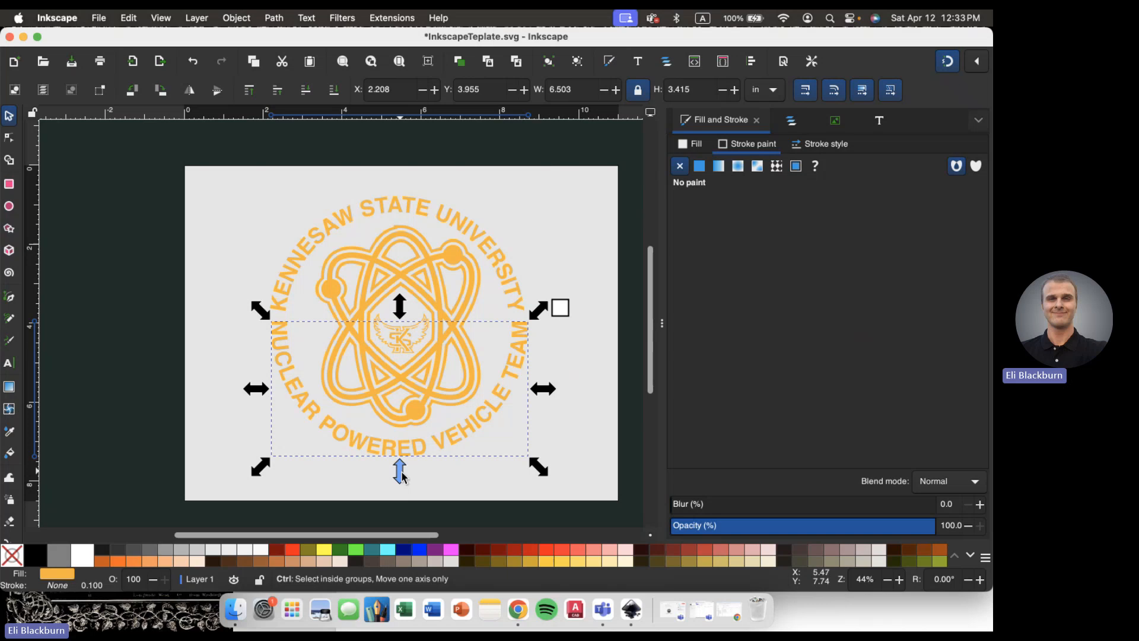
left_click_drag(401, 477, 402, 480)
left_click_drag(254, 389, 243, 389)
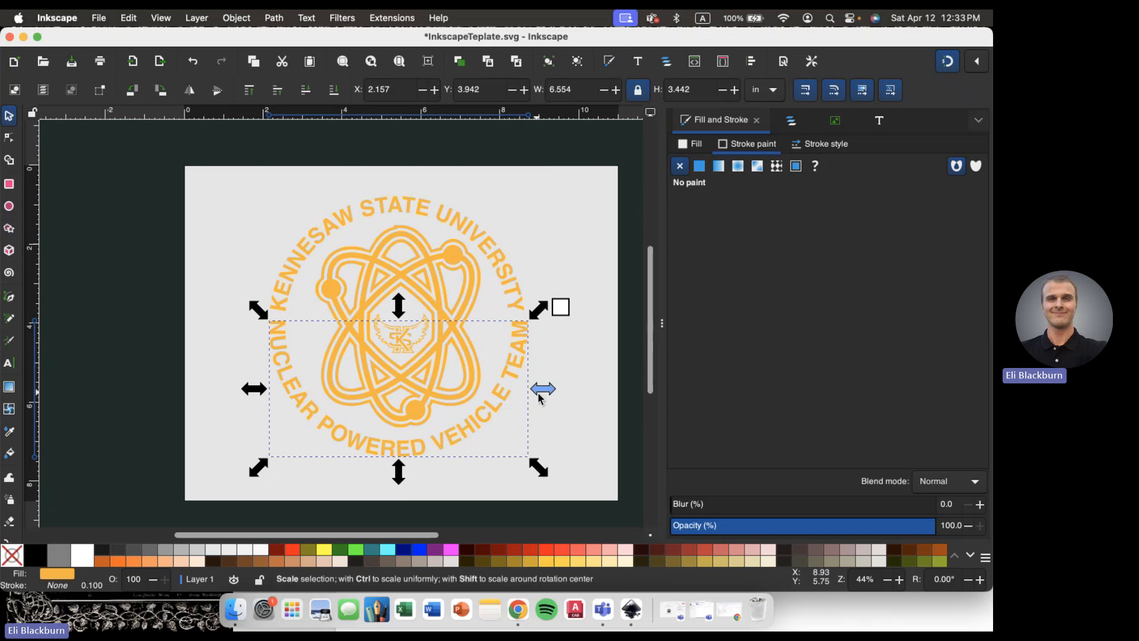
left_click_drag(542, 394, 542, 394)
left_click(175, 388)
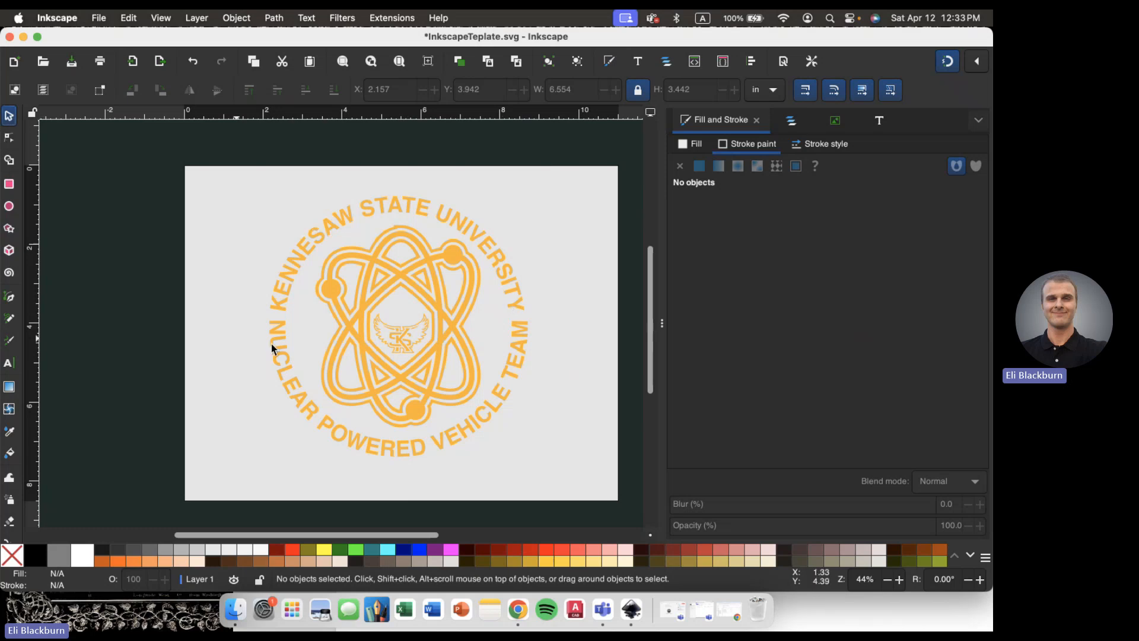
- Set the letter spacing of the KENNESAW STATE UNIVERSITY text to -3 px
left_click(307, 239)
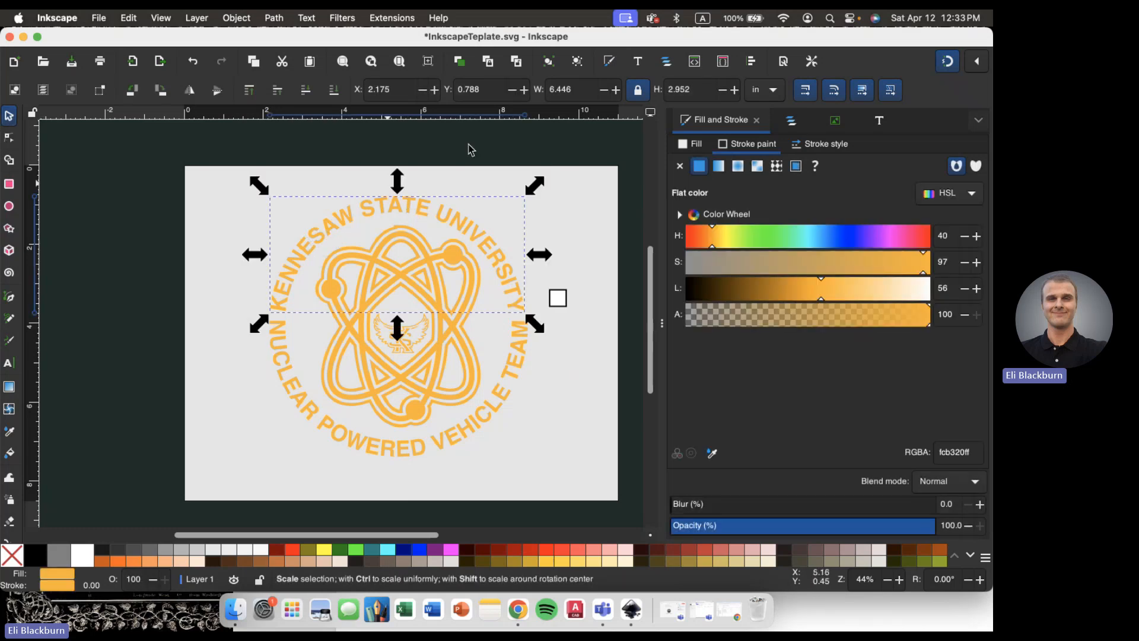
left_click(12, 365)
left_click(964, 89)
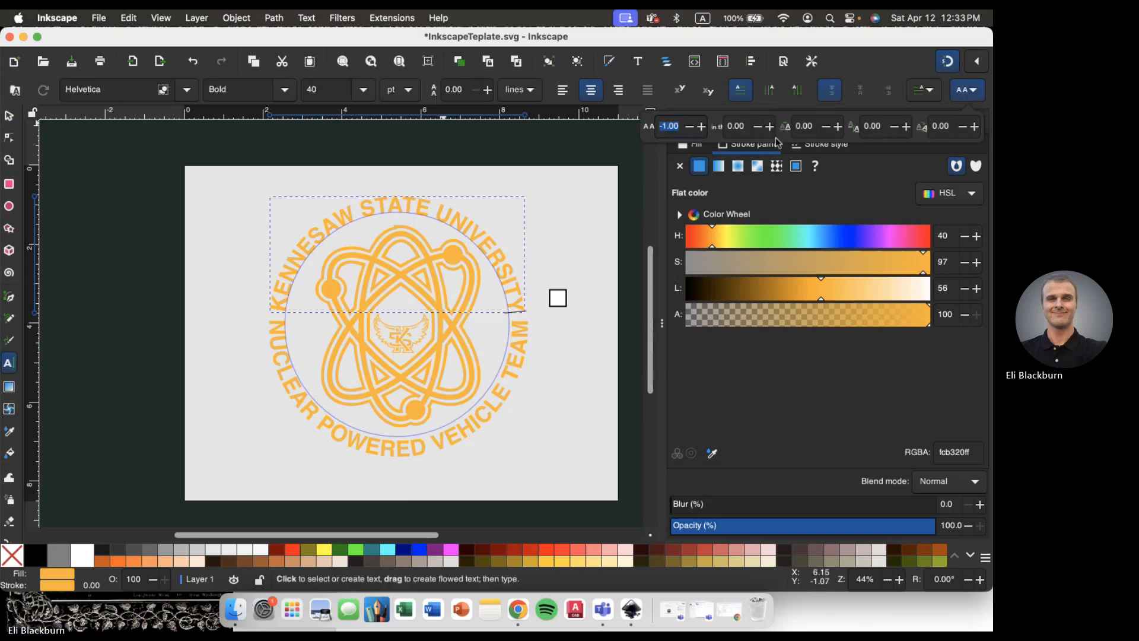
type("-3")
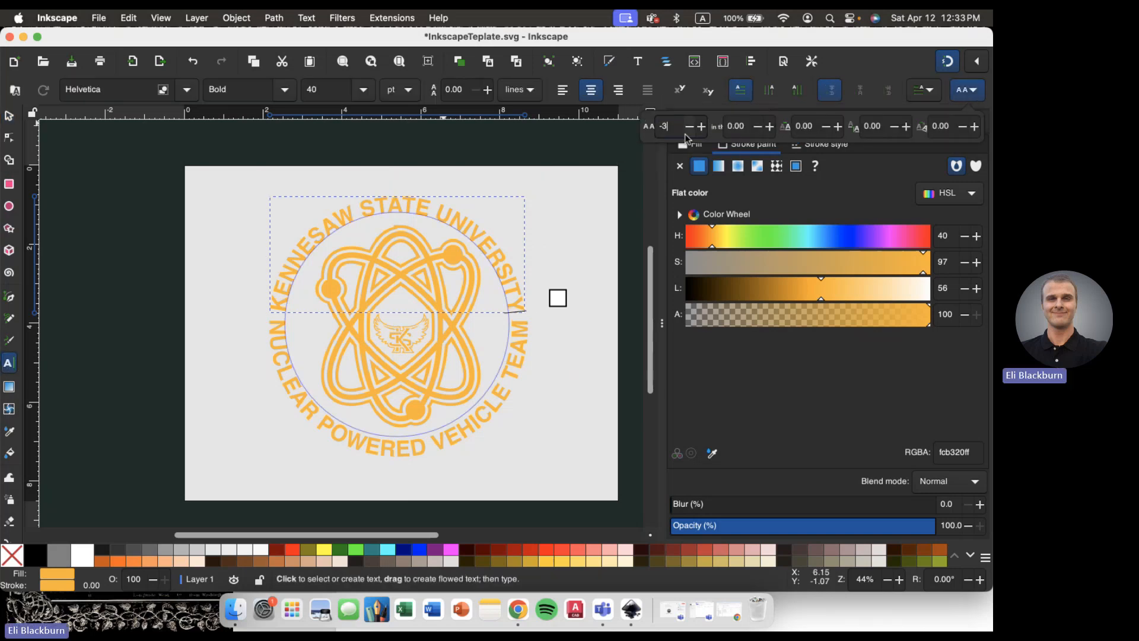
key("Return")
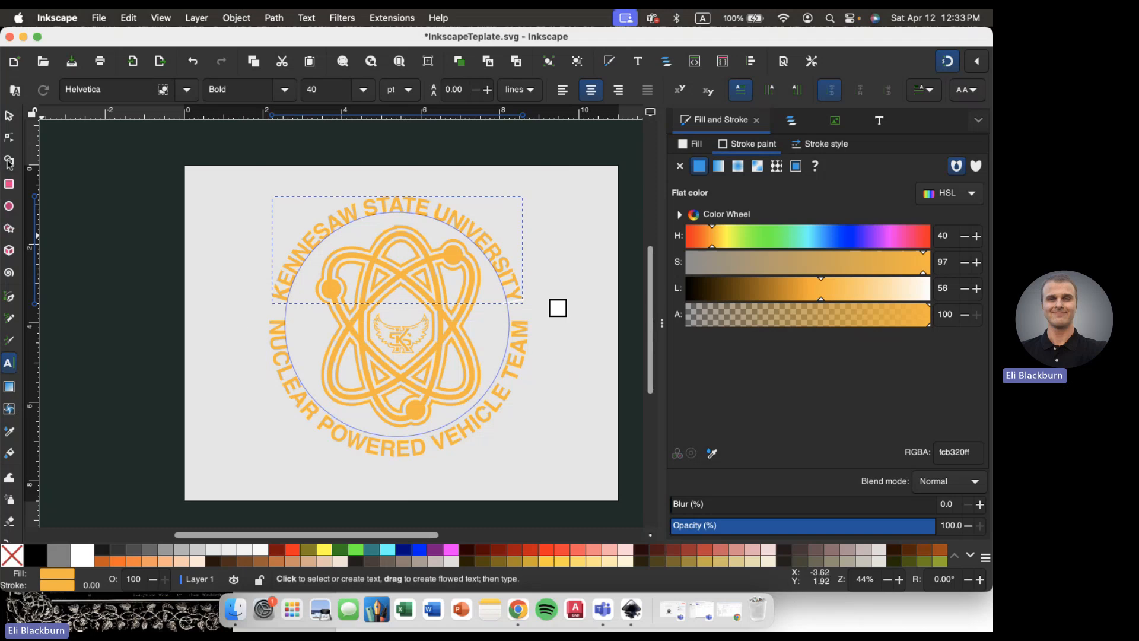
left_click(9, 115)
left_click(187, 305)
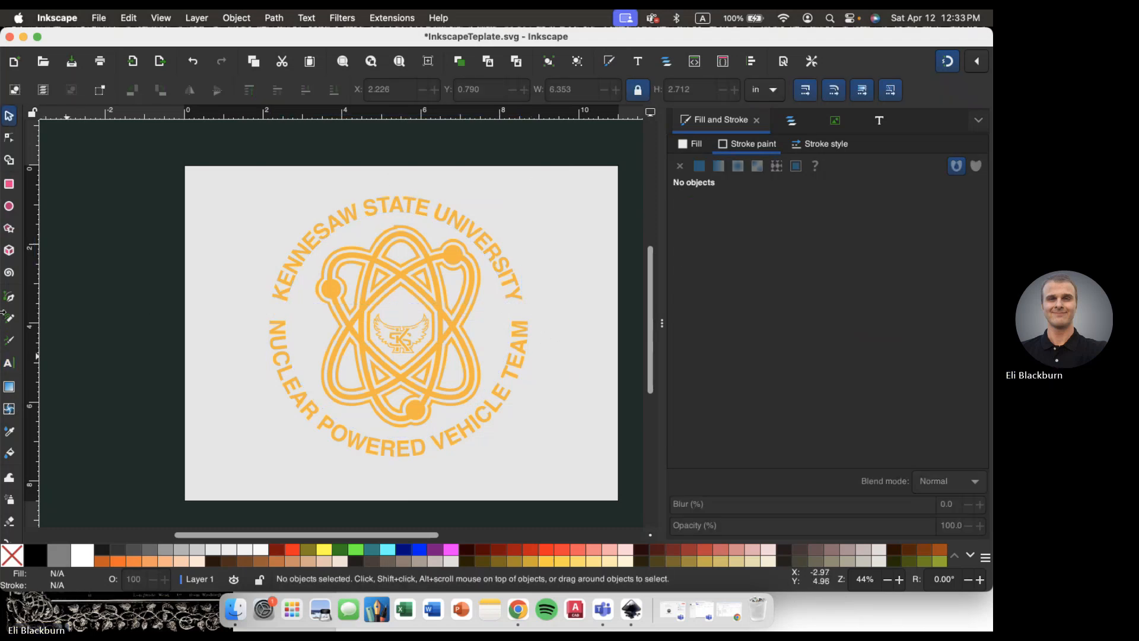
- Draw a small gold dot about 0.3 in across and center it in the gap between the starts of KENNESAW and NUCLEAR
left_click(8, 206)
scroll(256, 283, "up", 2)
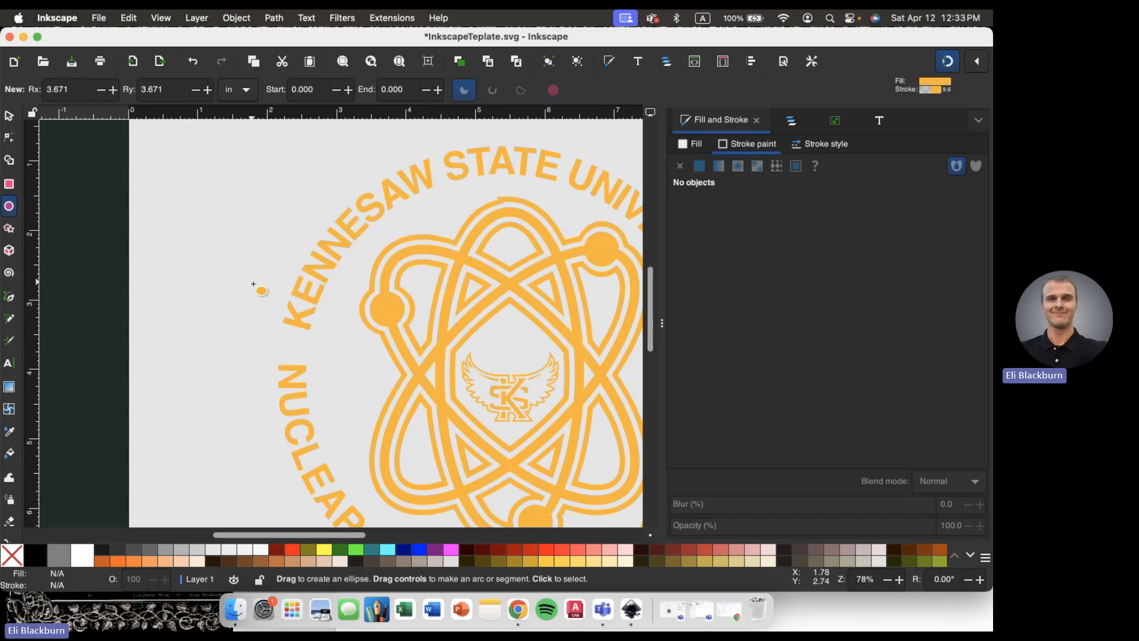
scroll(254, 284, "down", 3)
scroll(253, 287, "up", 1)
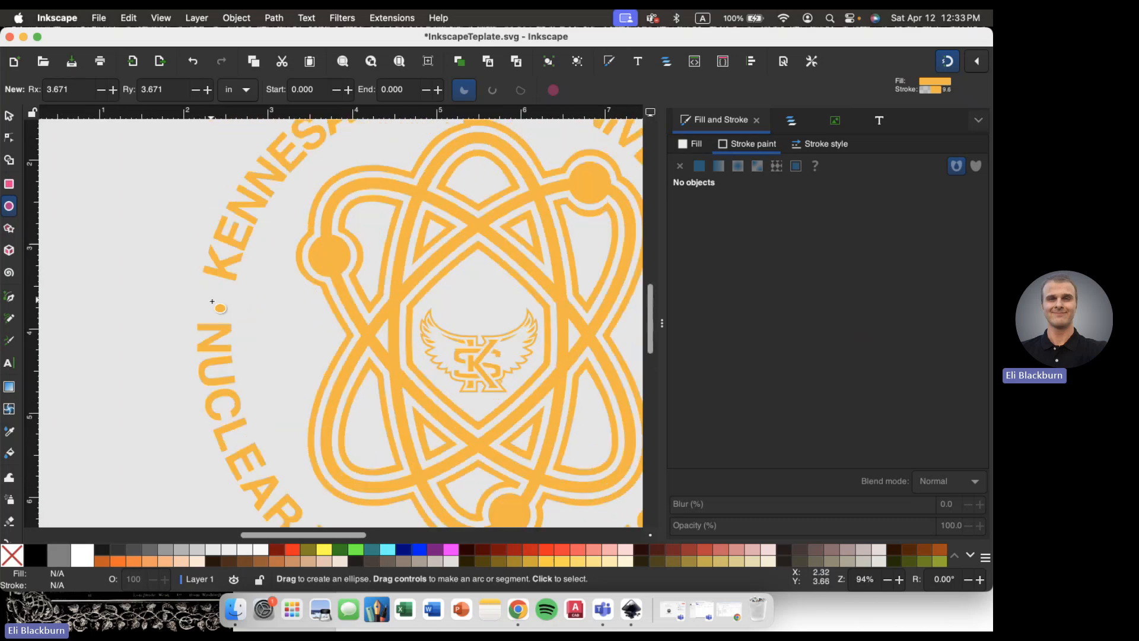
mouse_move(201, 284)
left_mouse_down()
mouse_move(224, 317)
mouse_move(220, 305)
left_mouse_up()
key("s")
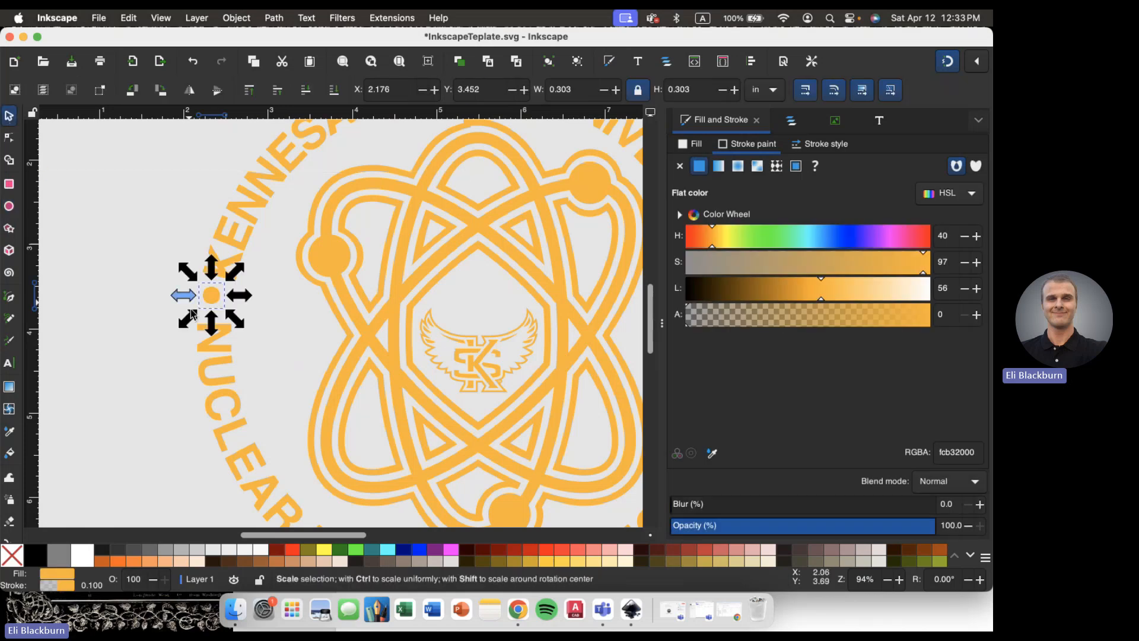
left_click(147, 325)
scroll(147, 325, "up", 1)
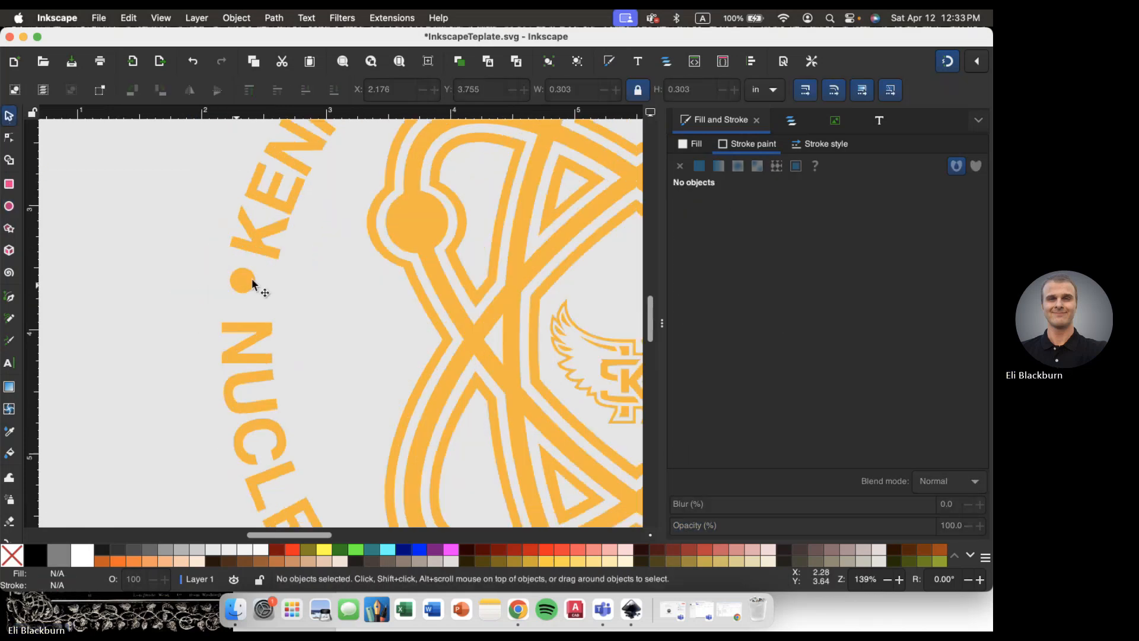
scroll(252, 280, "up", 1)
left_click_drag(248, 284, 250, 295)
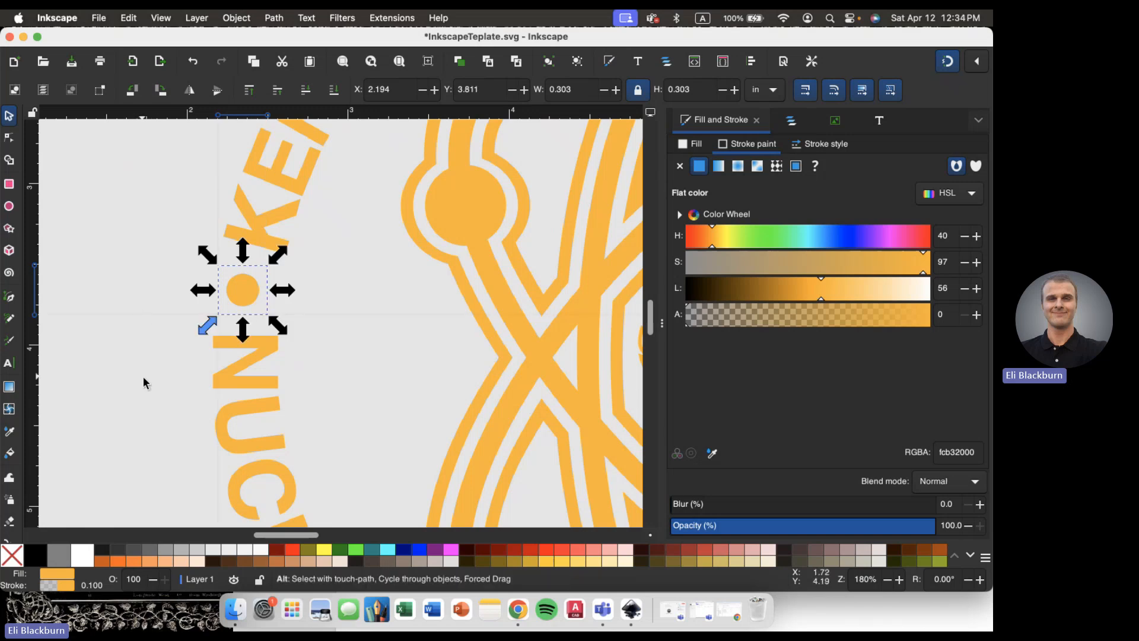
- Paste a copy of the gold dot and place it in the gap between the ends of UNIVERSITY and TEAM
scroll(161, 365, "down", 1)
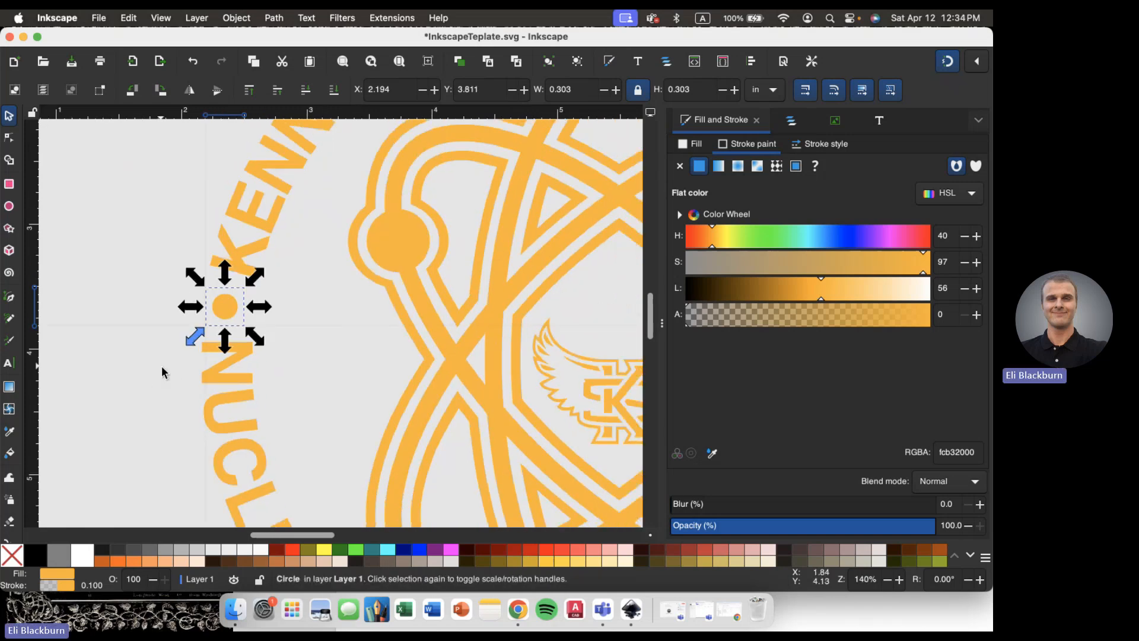
scroll(189, 354, "down", 5)
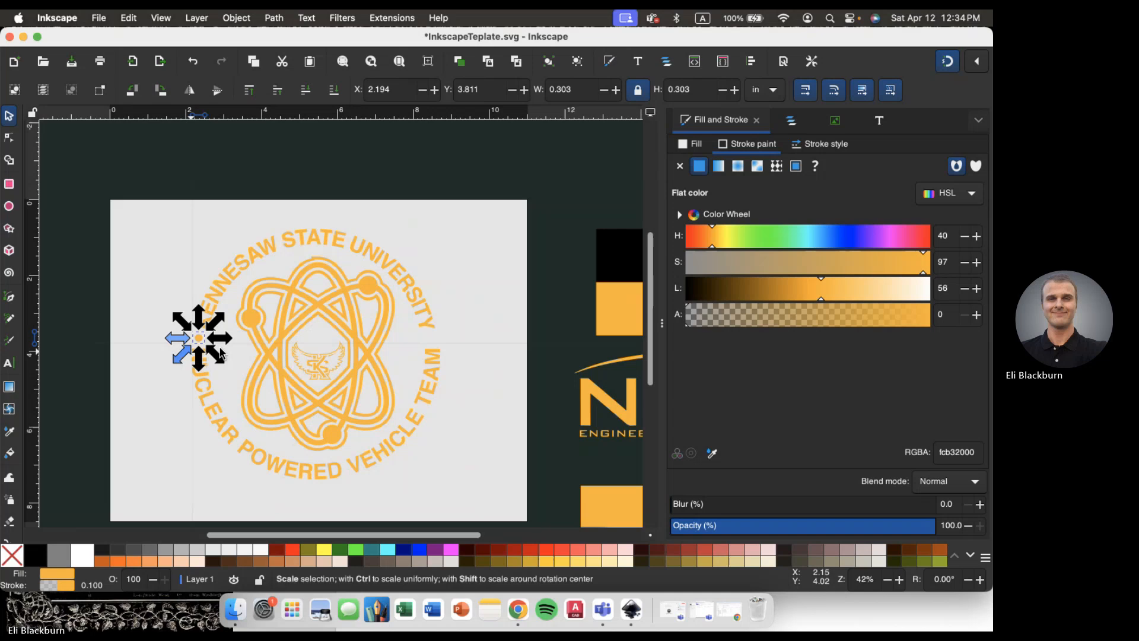
left_click(457, 322)
scroll(457, 322, "up", 5)
scroll(428, 356, "up", 3)
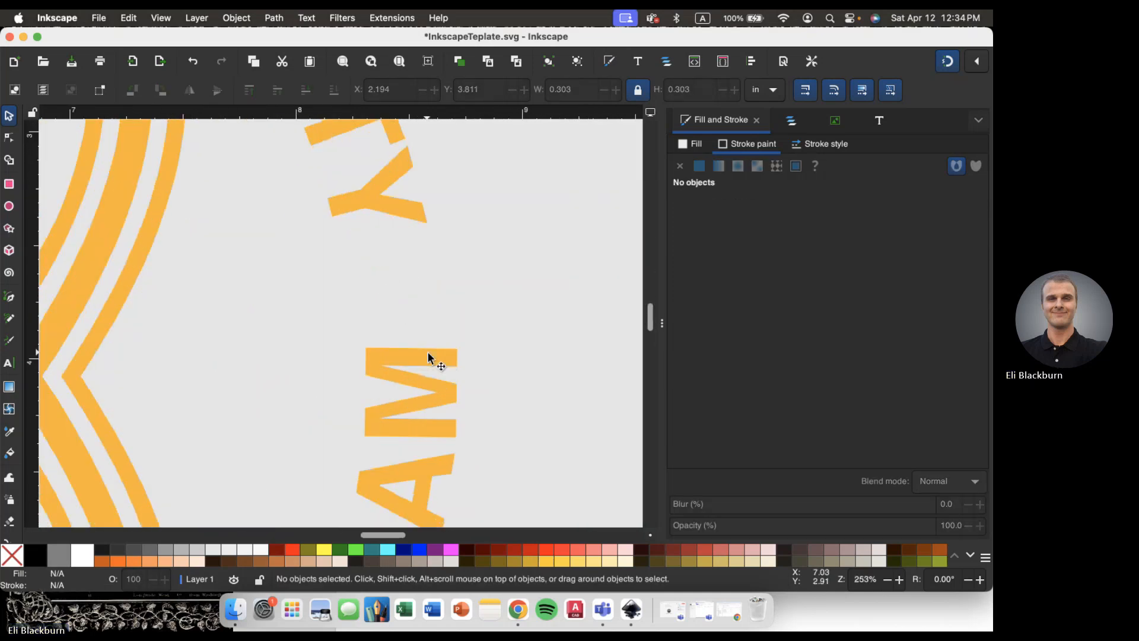
key("ctrl+v")
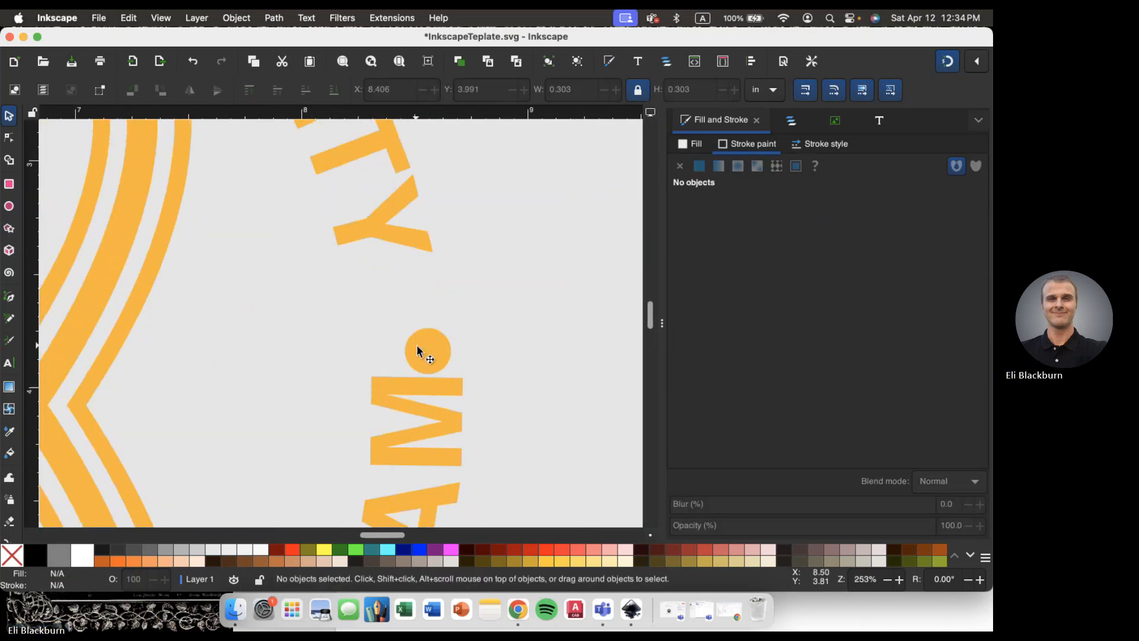
left_click_drag(416, 344, 395, 307)
left_click(565, 336)
scroll(623, 318, "down", 1)
scroll(622, 319, "down", 5)
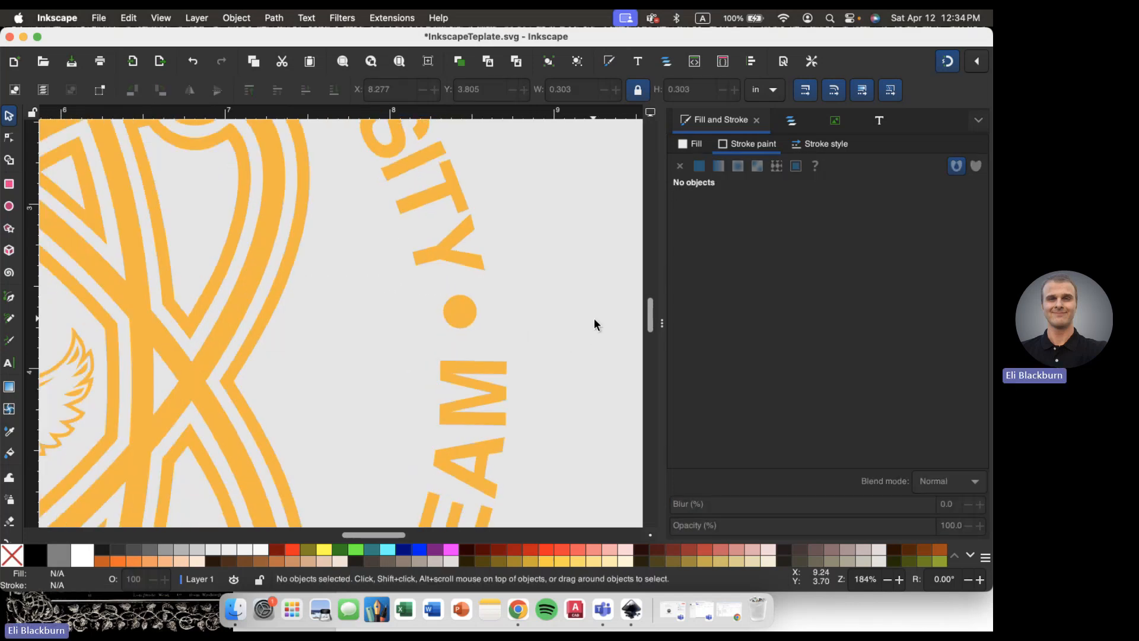
- Enlarge the winged logo to about 2.63 in wide and 1.89 in high, centered over the atom
scroll(593, 319, "right", 3)
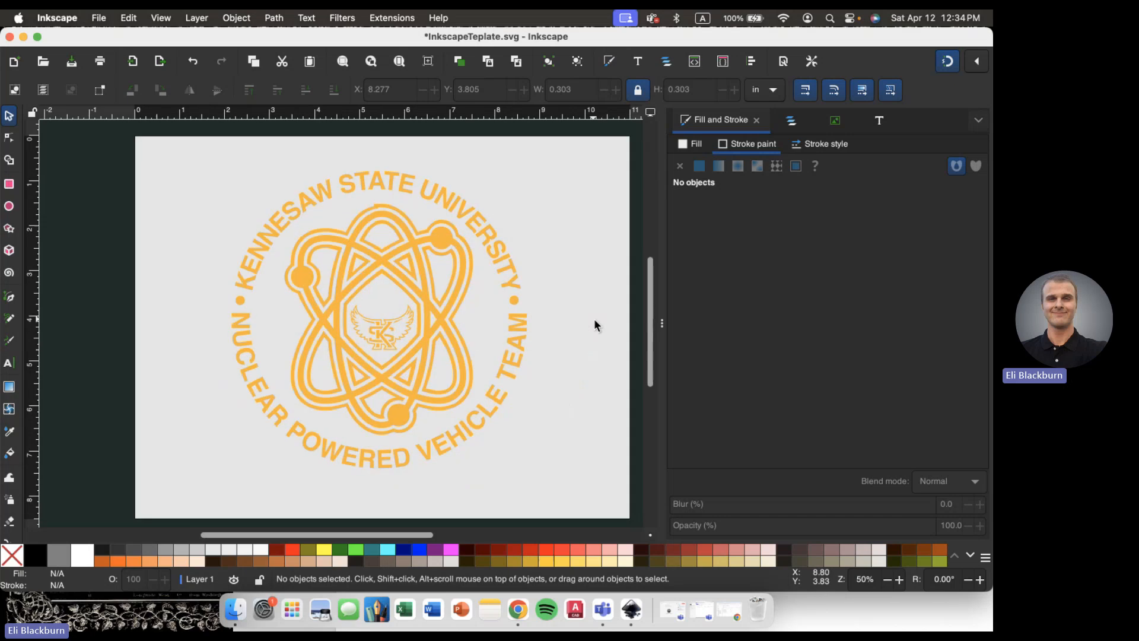
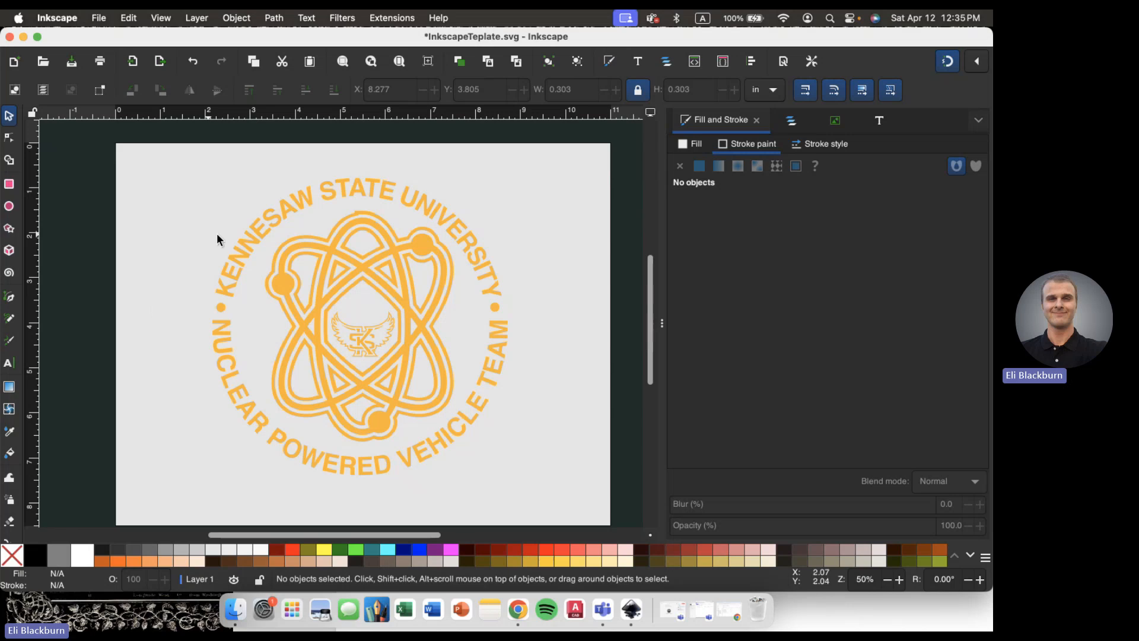
left_click(376, 336)
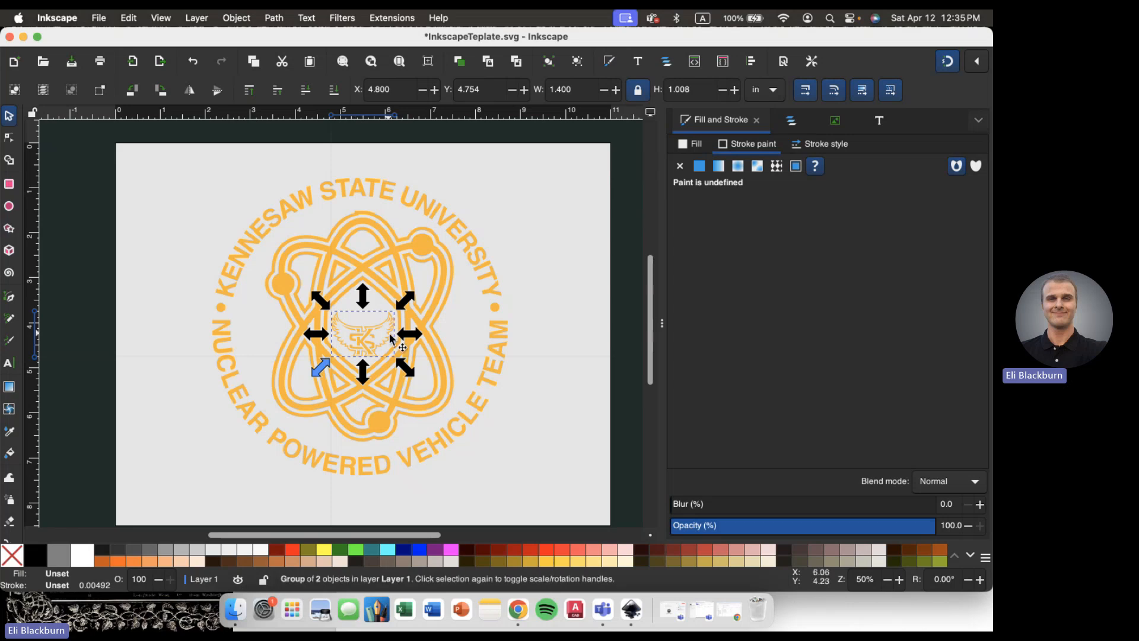
left_click_drag(405, 369, 437, 403)
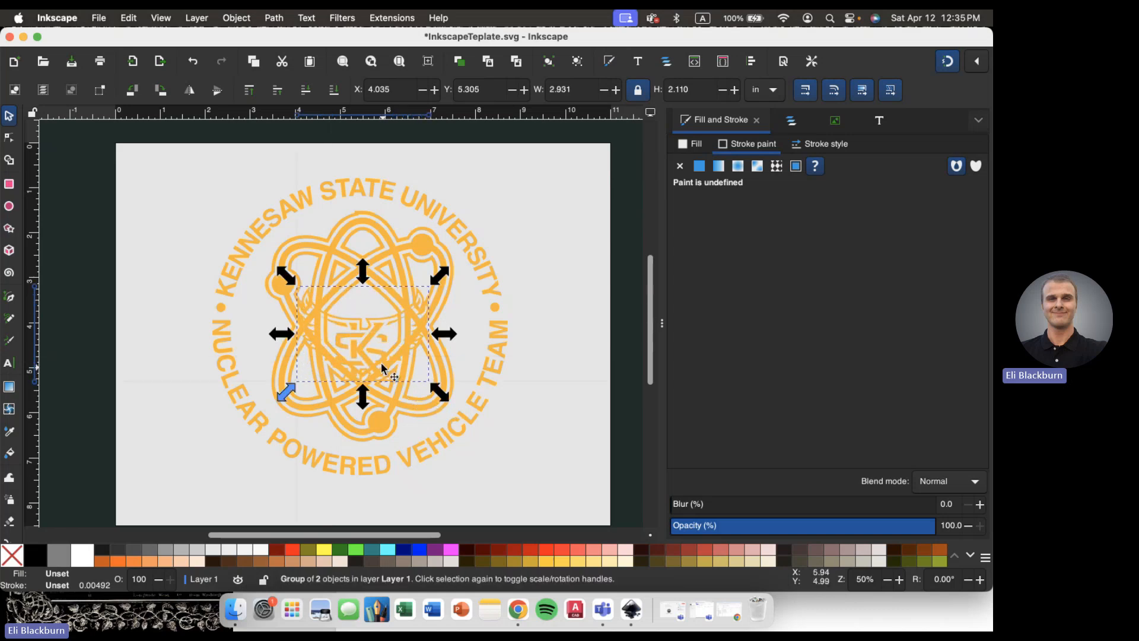
left_click_drag(373, 356, 370, 349)
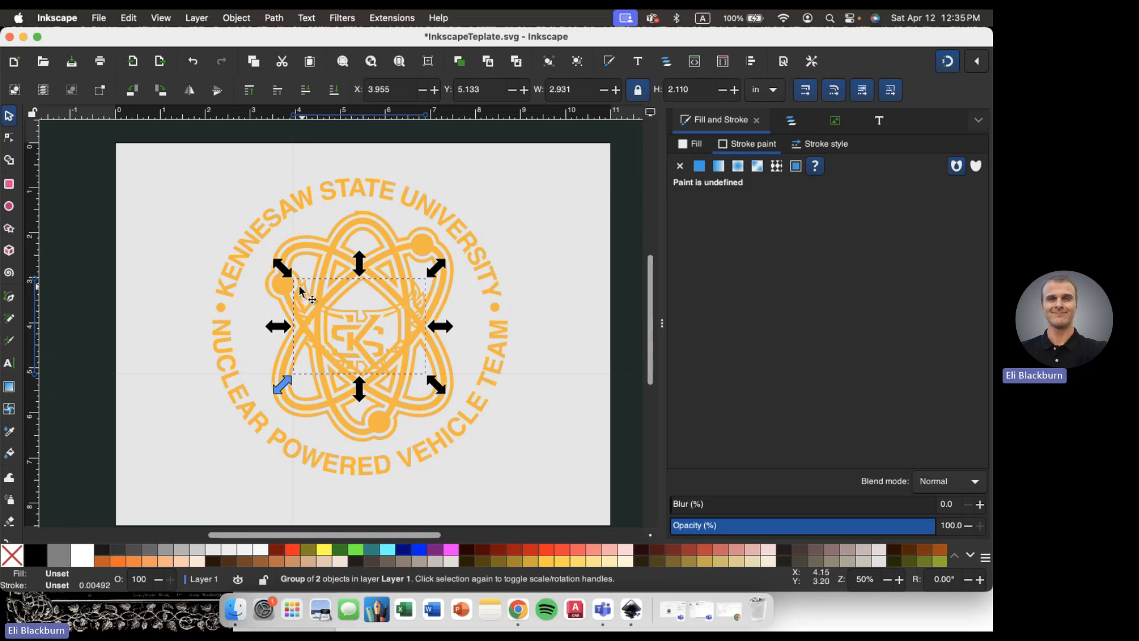
mouse_move(280, 269)
left_mouse_down()
mouse_move(320, 303)
mouse_move(290, 264)
mouse_move(288, 274)
left_mouse_up()
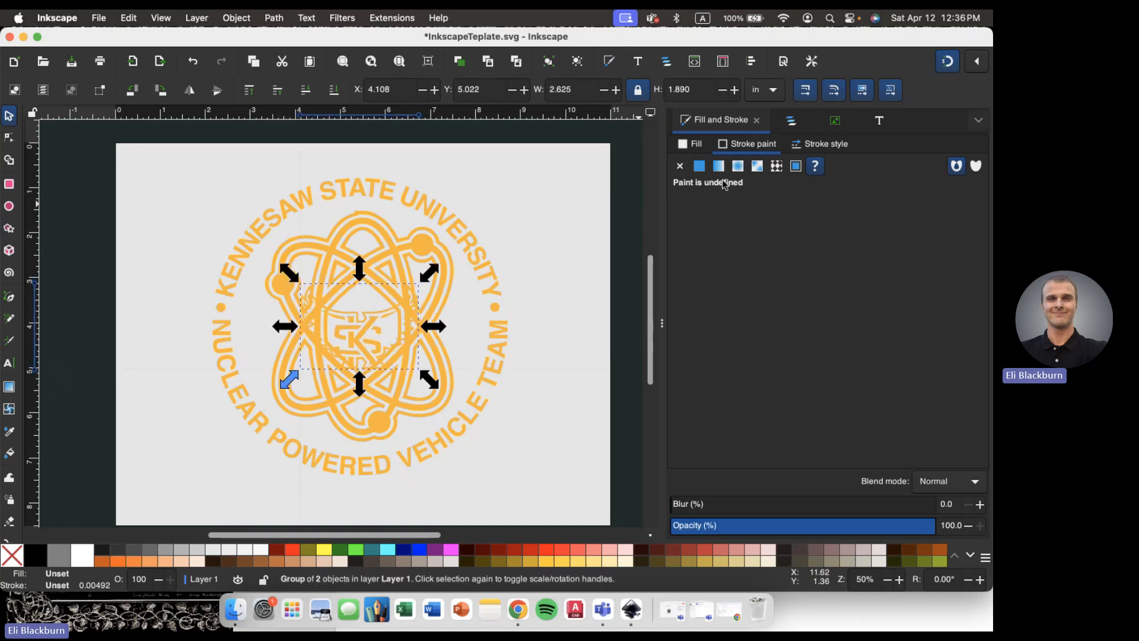
- Give the winged logo a flat color stroke 0.2 in wide
left_click(699, 167)
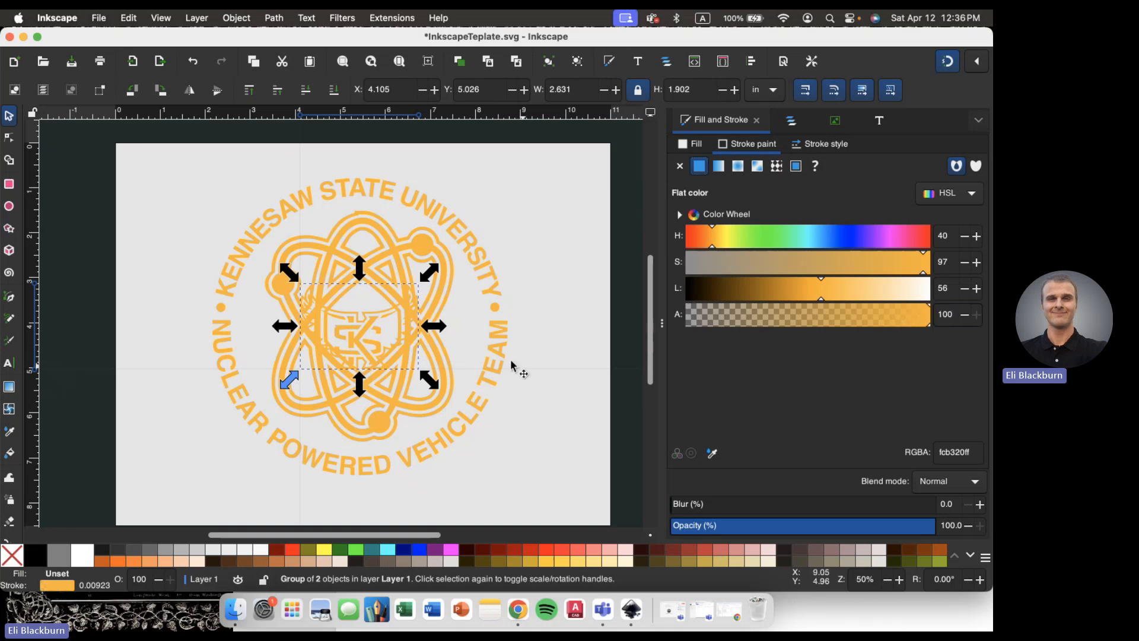
left_click(813, 146)
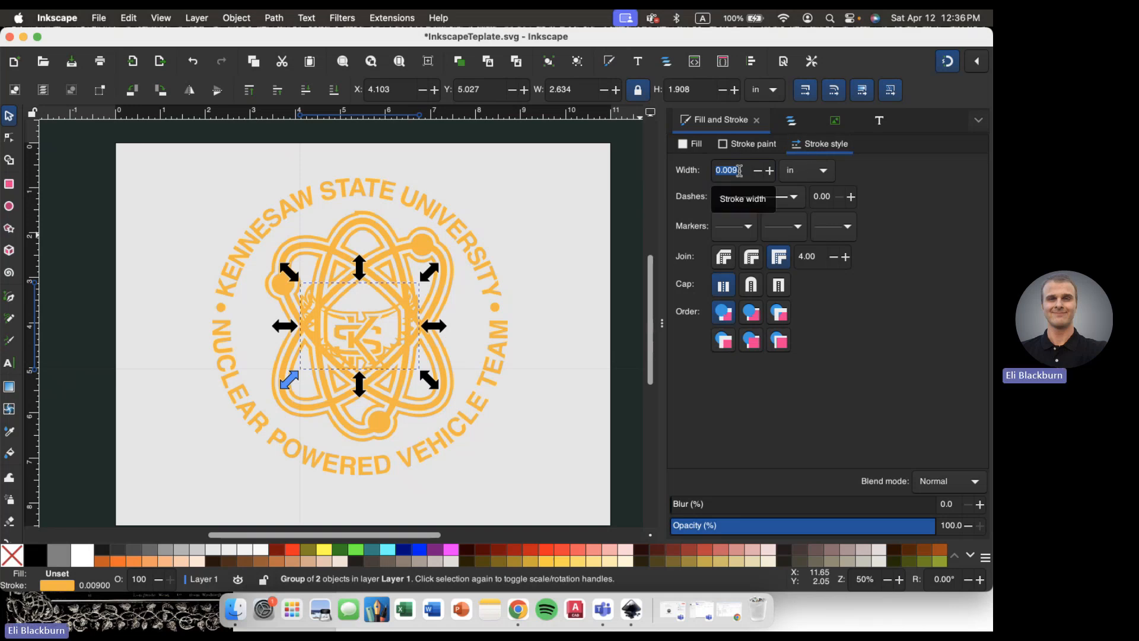
type("0.2")
key("Return")
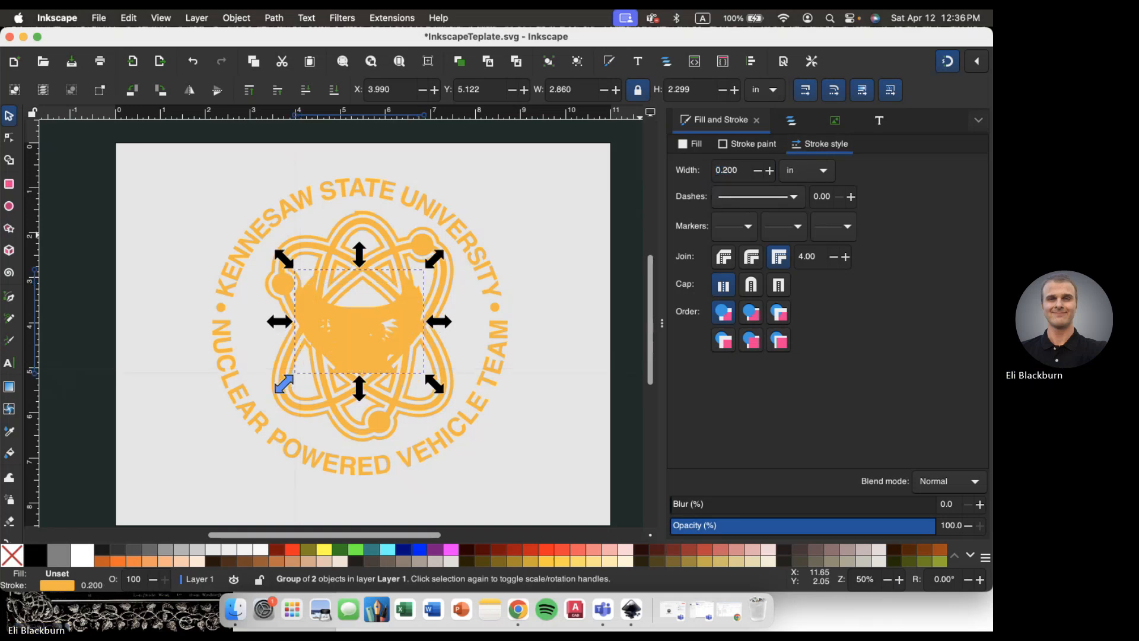
- Change the winged logo's stroke color to white by setting its lightness to 100
left_click(736, 143)
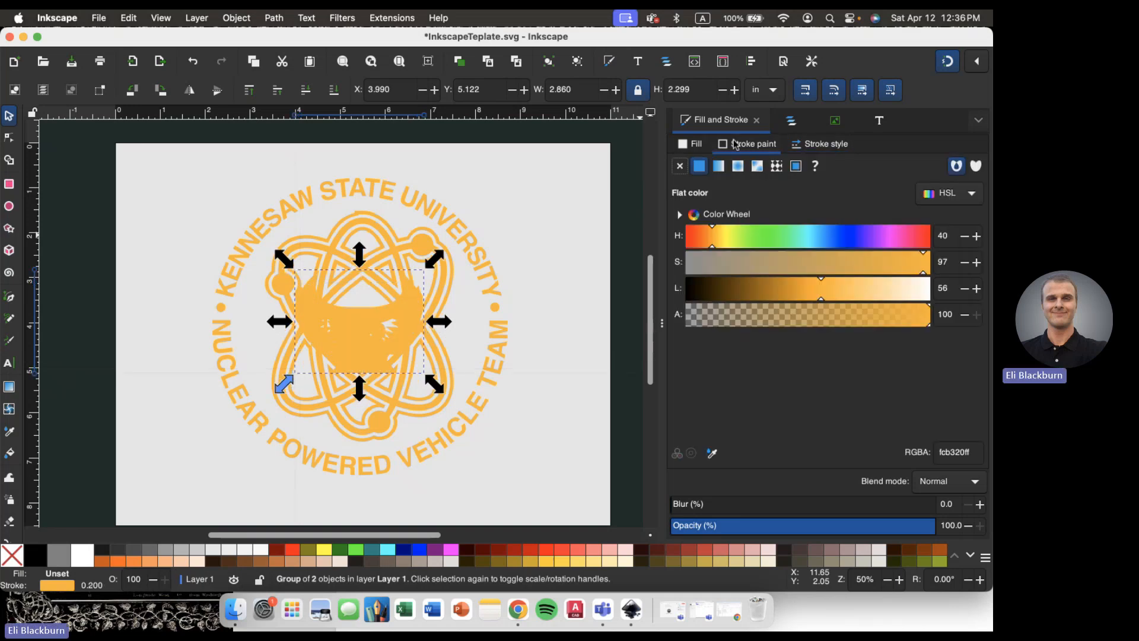
double_click(952, 290)
type("100")
key("Return")
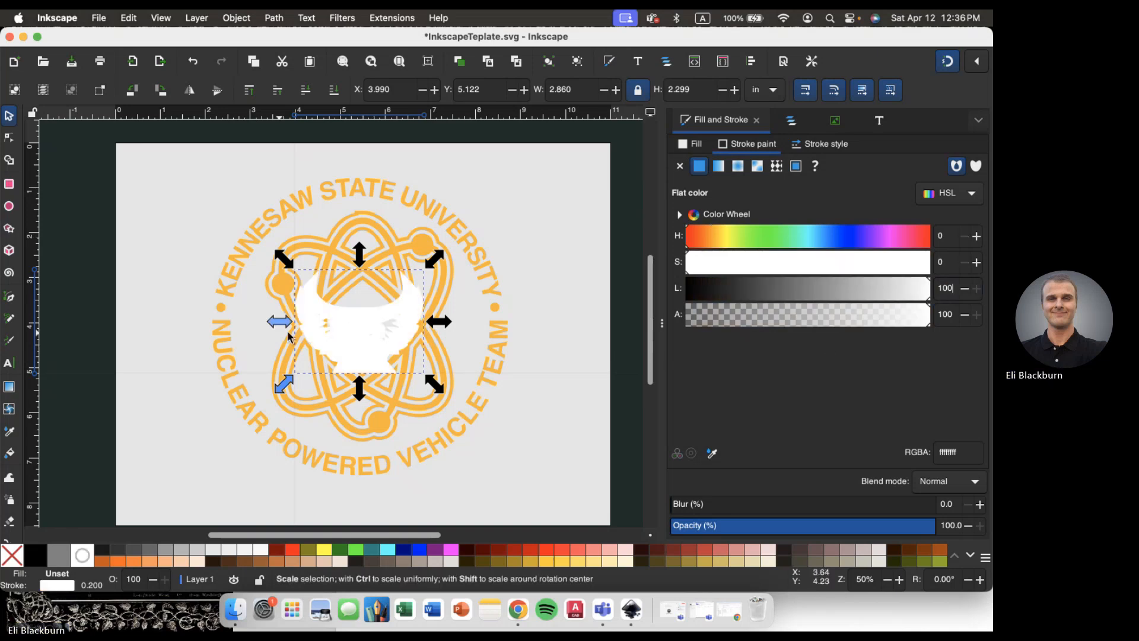
- Order the winged logo's stroke beneath its fill and sample the page's light gray (e5e5e5) as the stroke color
left_click(819, 144)
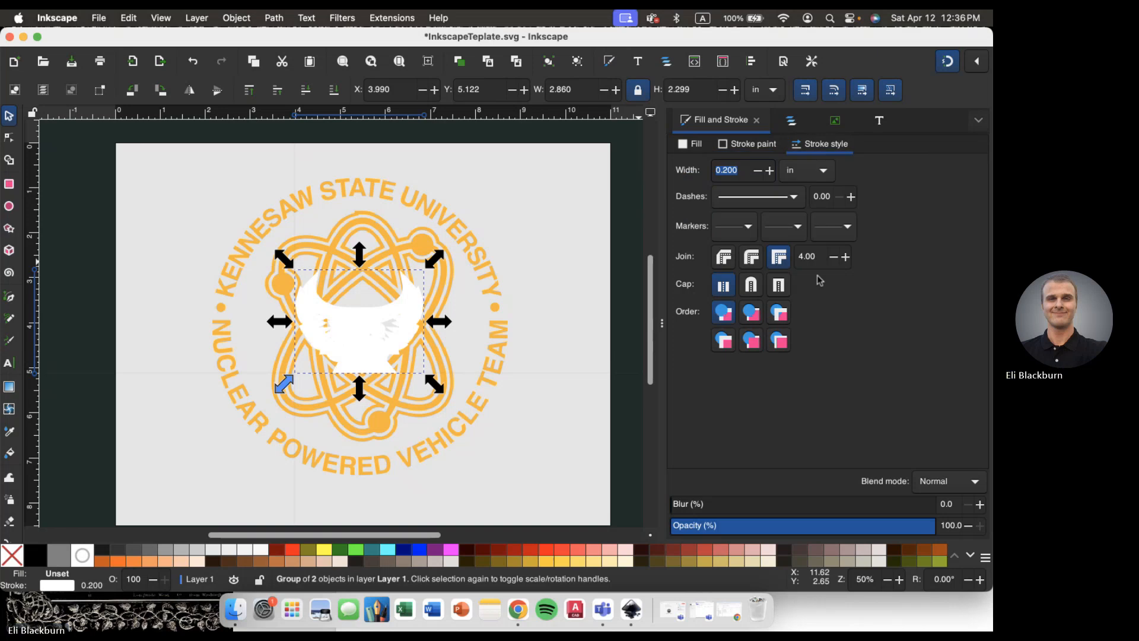
left_click(779, 340)
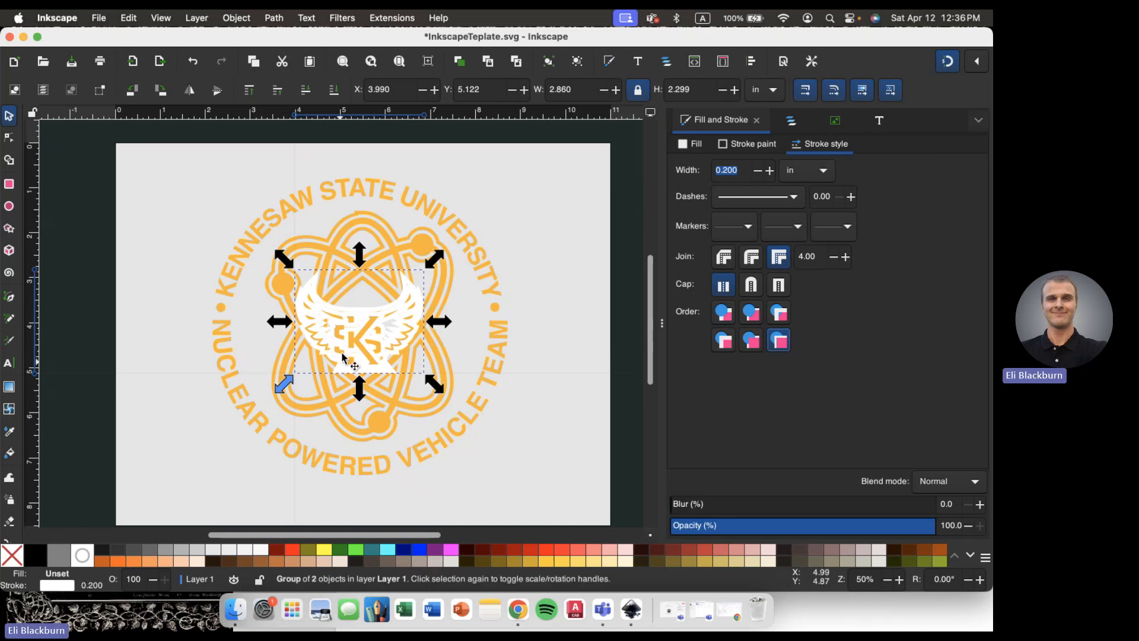
left_click(745, 148)
left_click(712, 452)
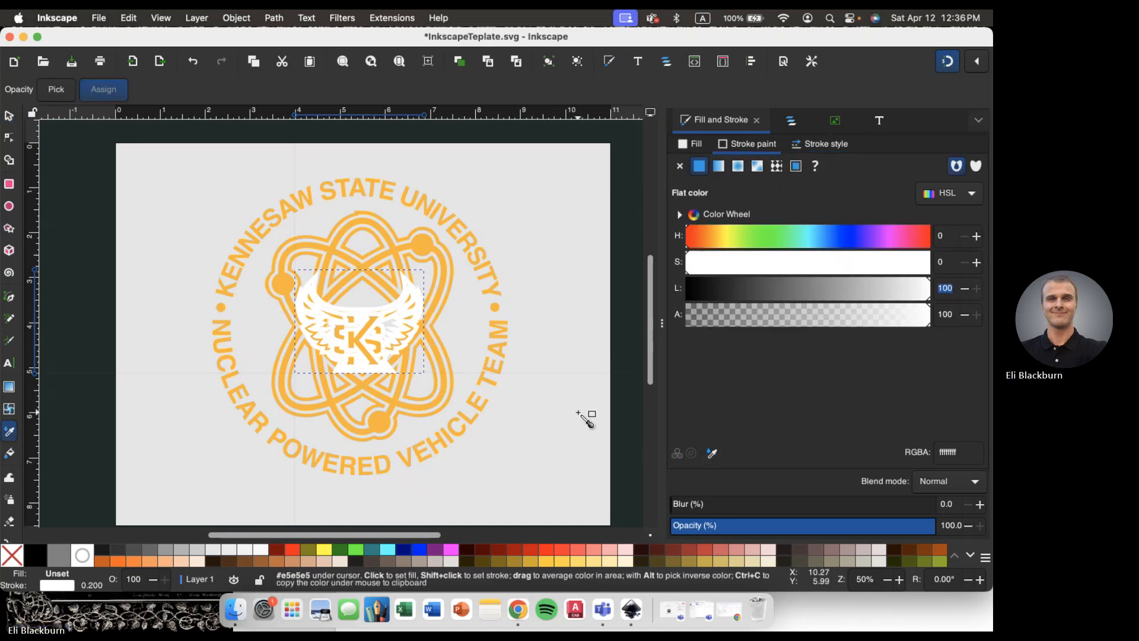
left_click(586, 417)
key("s")
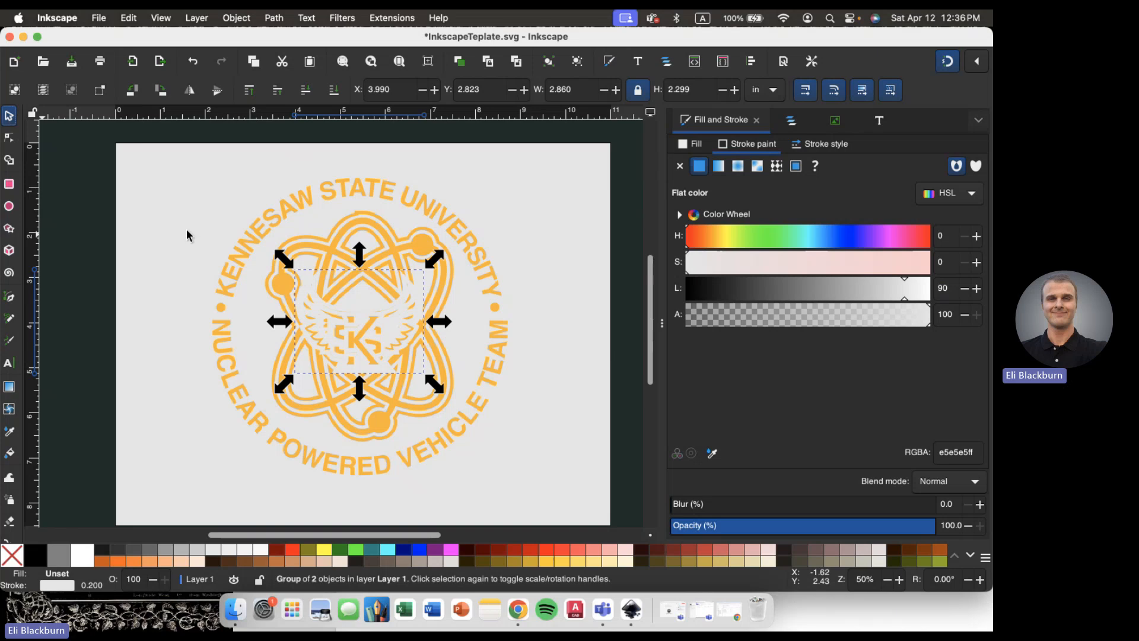
- Try the other stroke and fill orders on the winged logo and return to the stroke drawn beneath the fill
left_click(204, 347)
scroll(371, 333, "up", 2)
left_click(357, 345)
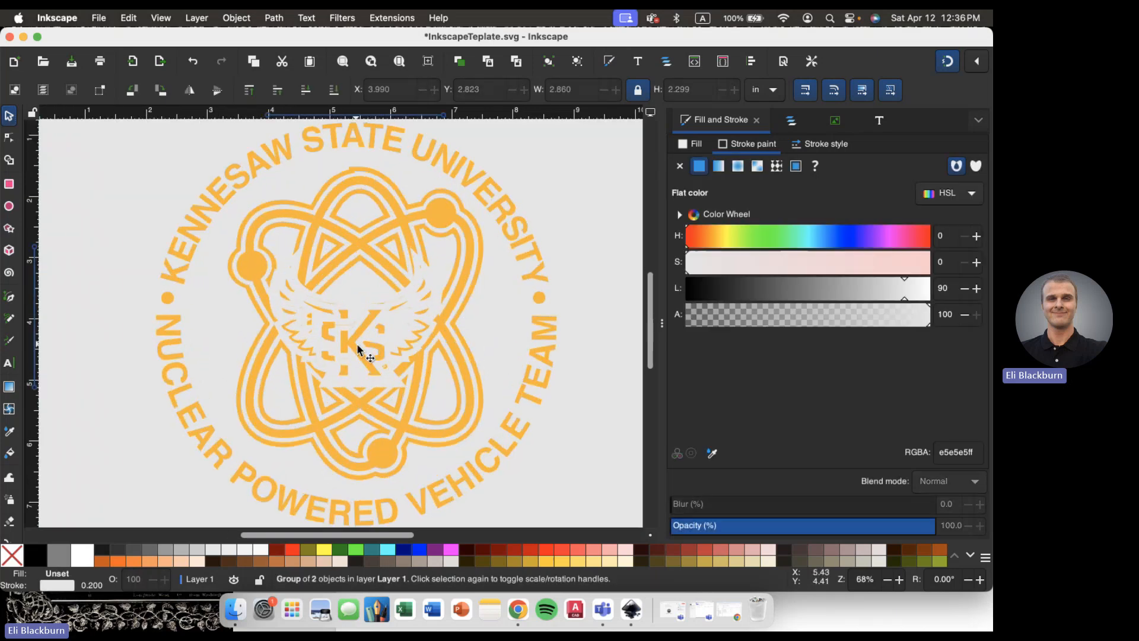
left_click(821, 144)
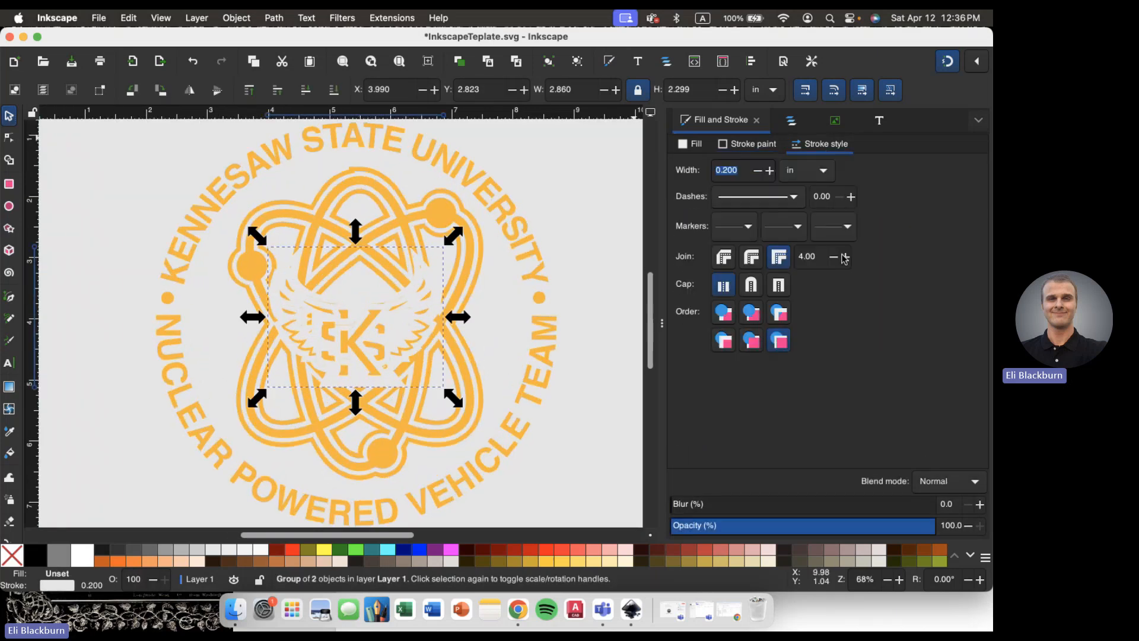
left_click(750, 342)
left_click(769, 318)
left_click(753, 316)
left_click(754, 346)
left_click(724, 316)
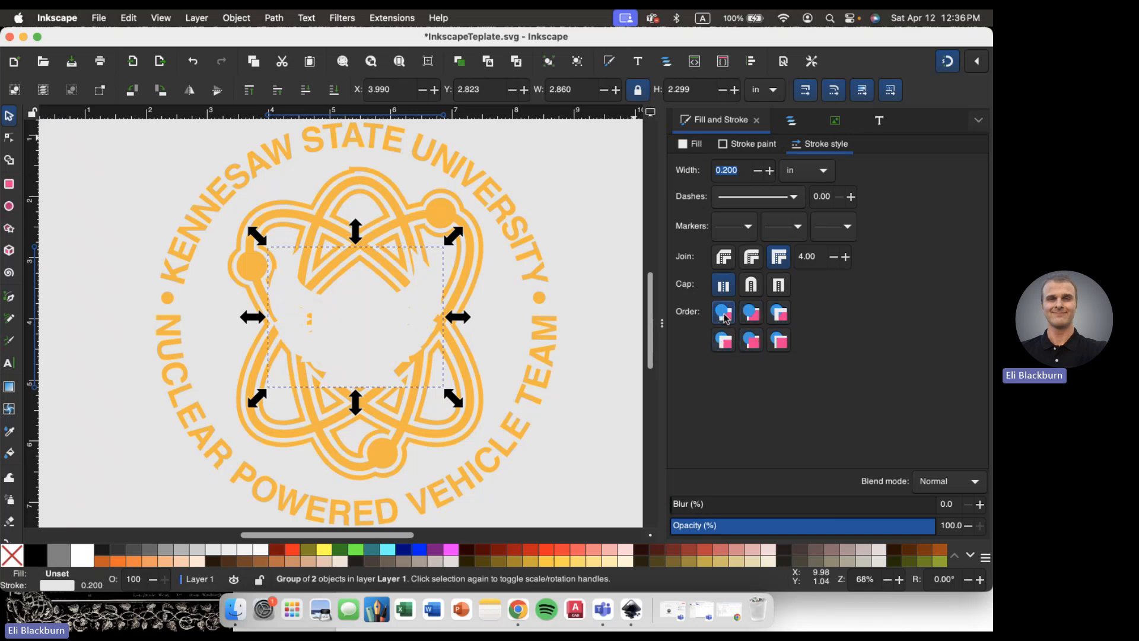
left_click(778, 341)
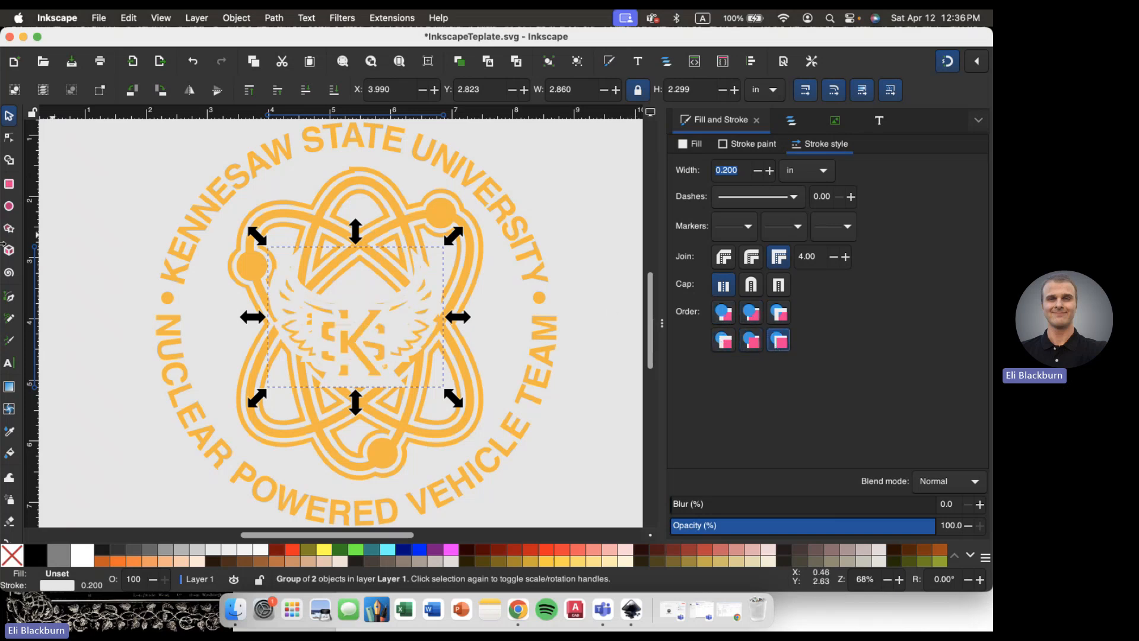
- Duplicate the outlined winged logo and move the copy over the original
scroll(112, 235, "down", 2)
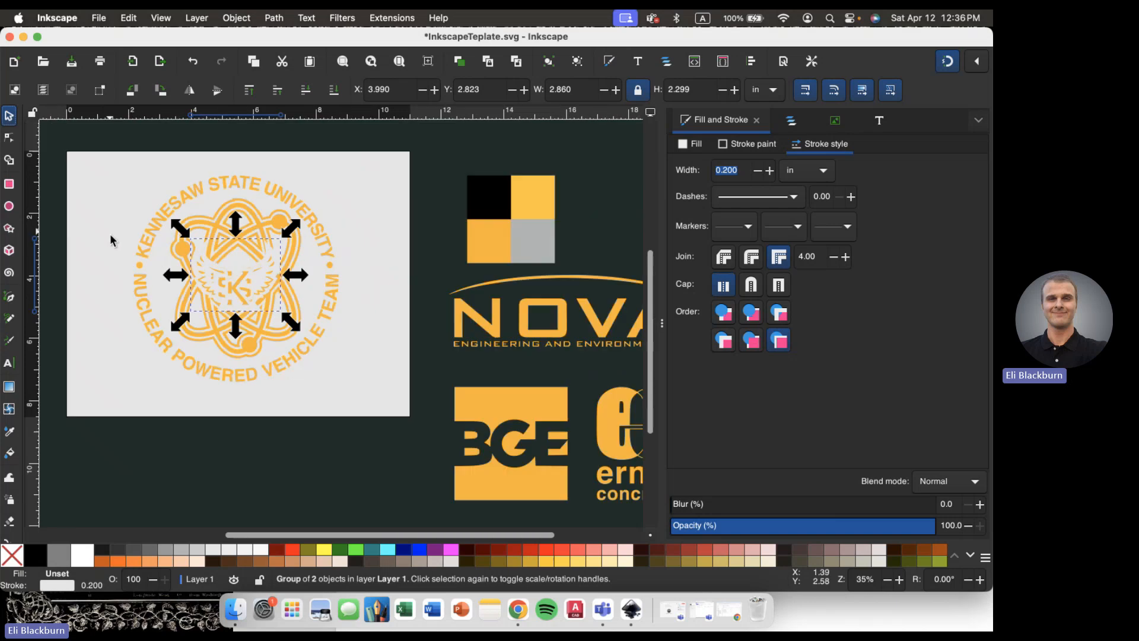
left_click(337, 255)
left_click(369, 329)
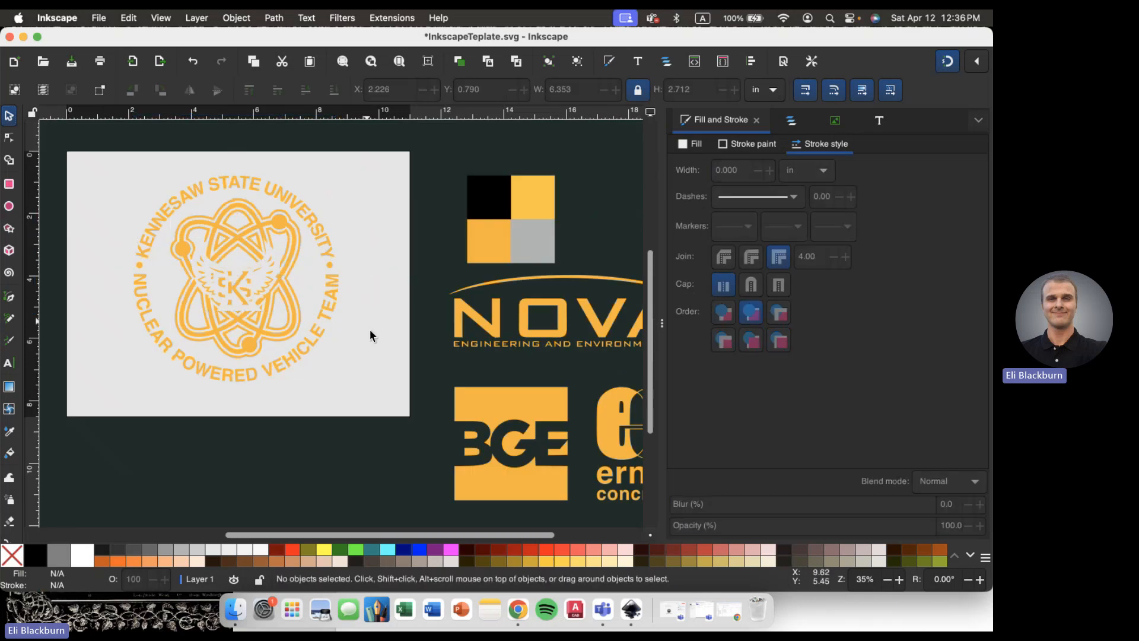
left_click(241, 297)
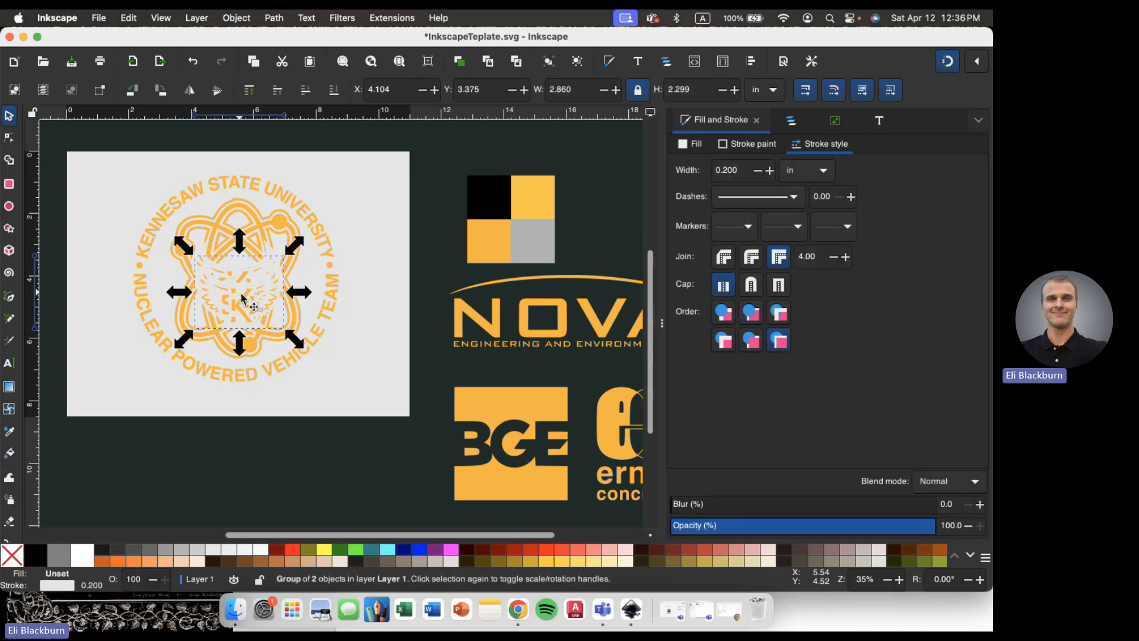
mouse_move(229, 300)
left_mouse_down()
mouse_move(234, 287)
mouse_move(225, 295)
left_mouse_up()
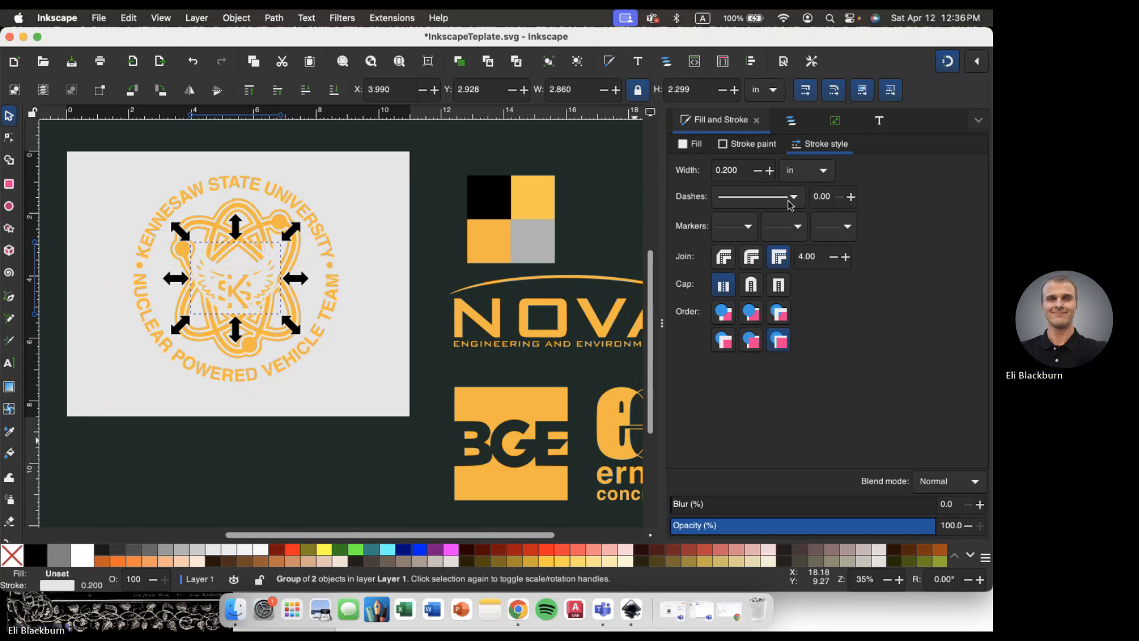
- Set the stroke width of the upper logo copy to 0 in
double_click(742, 172)
type("0")
key("Return")
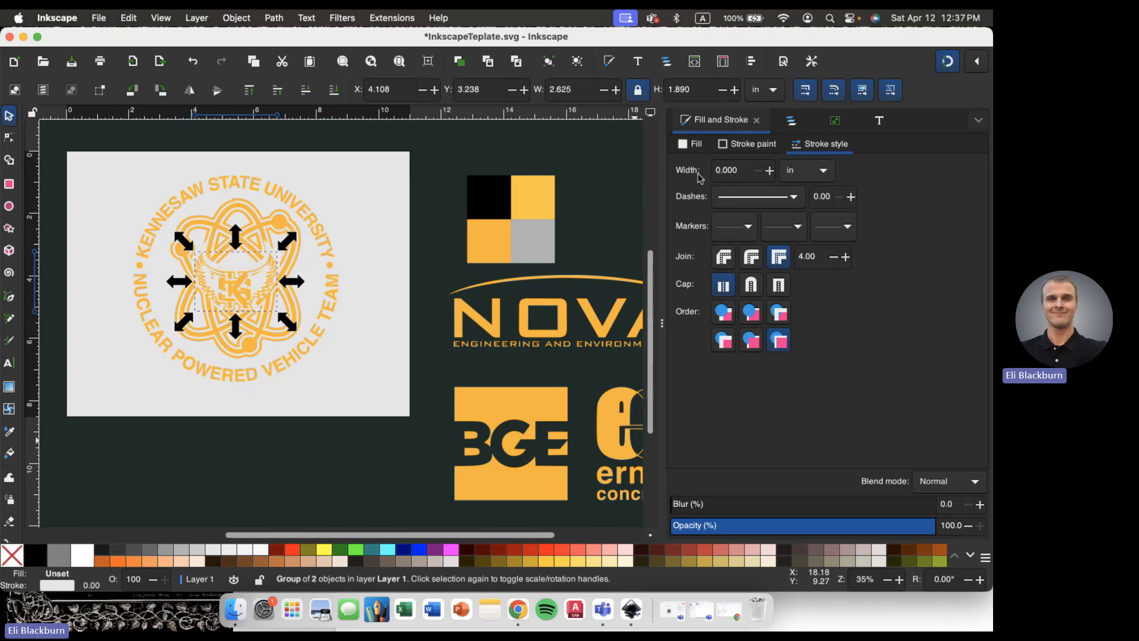
- Align the strokeless logo copy over the outlined logo so the gray border surrounds it evenly
scroll(371, 234, "up", 4)
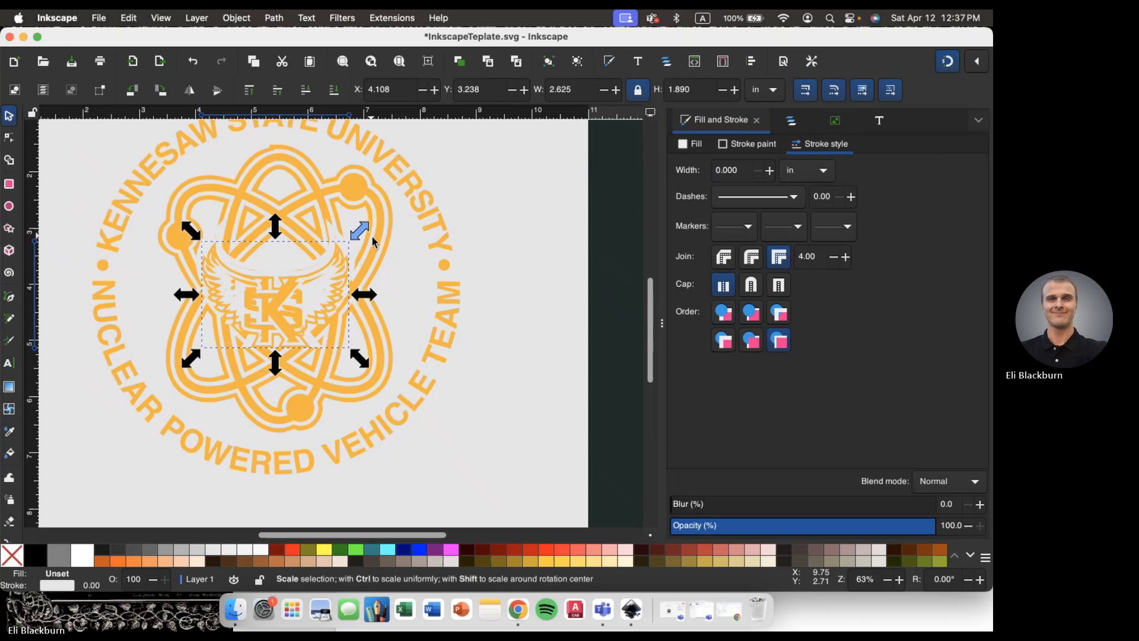
scroll(361, 235, "up", 4)
mouse_move(242, 303)
left_mouse_down()
mouse_move(241, 351)
mouse_move(242, 310)
left_mouse_up()
scroll(273, 306, "down", 4)
left_click(506, 331)
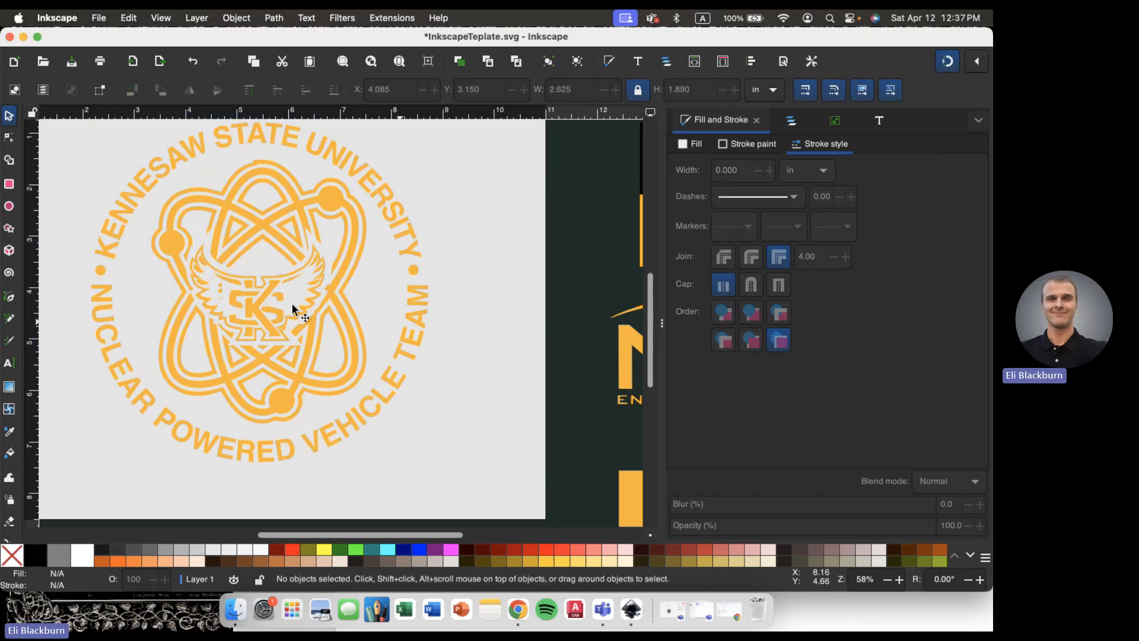
scroll(126, 250, "up", 3)
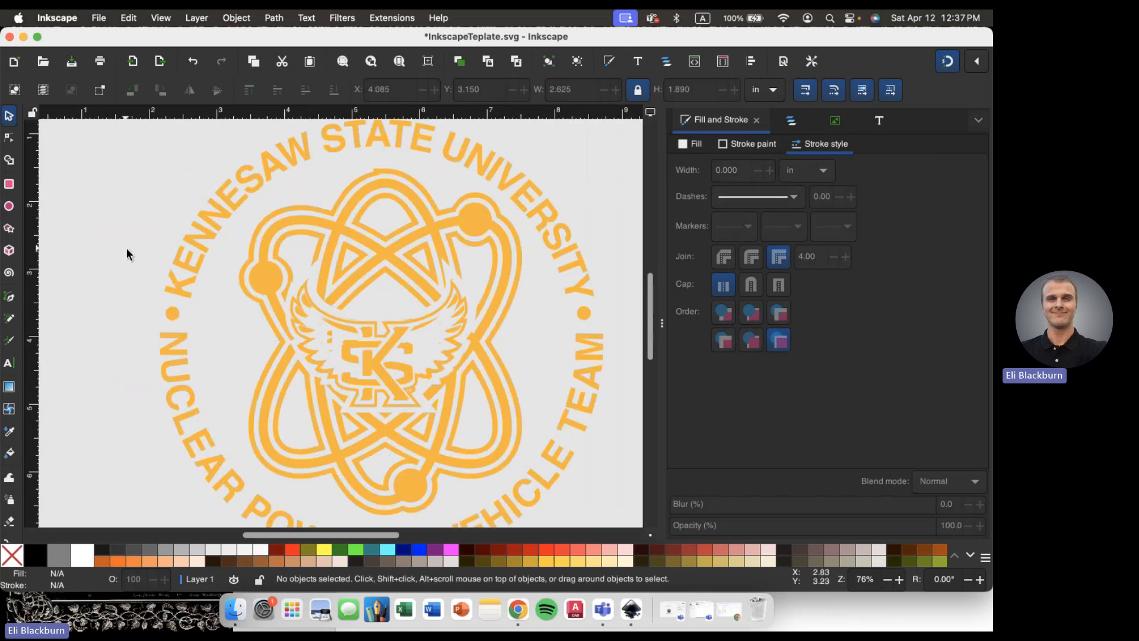
scroll(127, 250, "down", 2)
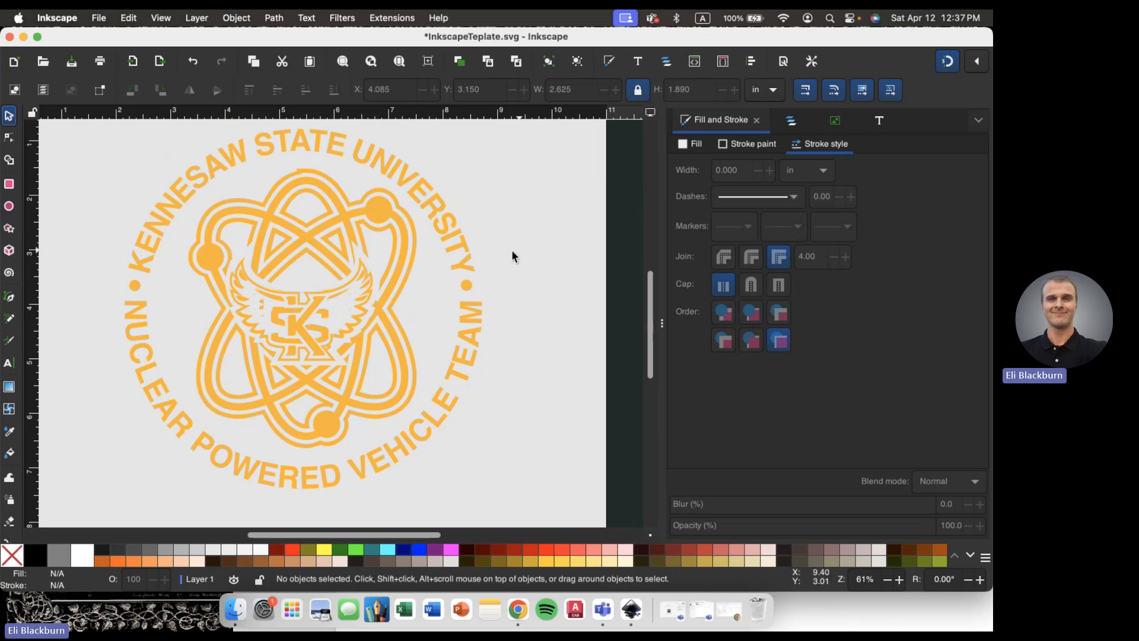
- Rename the gold dot between KENNESAW and NUCLEAR as "dot 1" in the object list
left_click(792, 122)
double_click(749, 202)
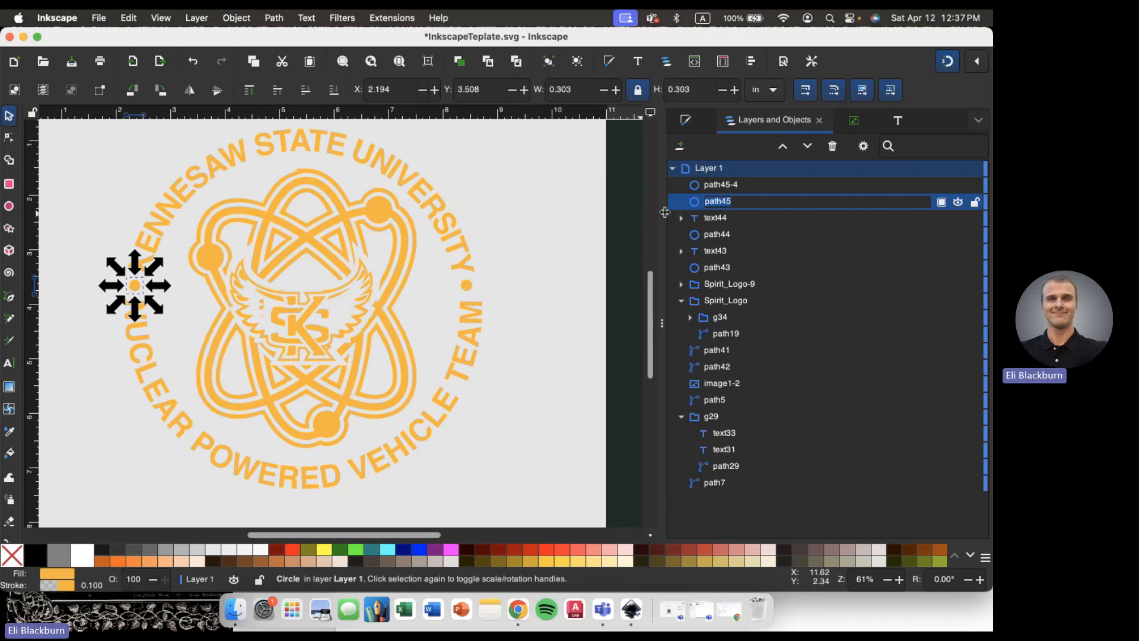
type("dot 1")
key("Return")
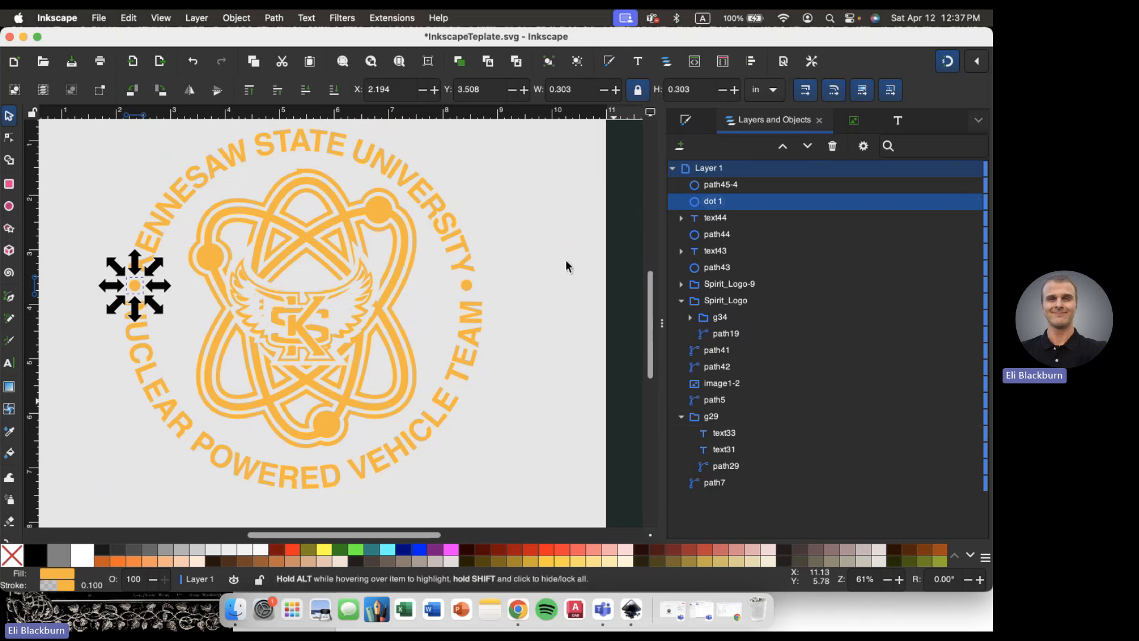
left_click(551, 289)
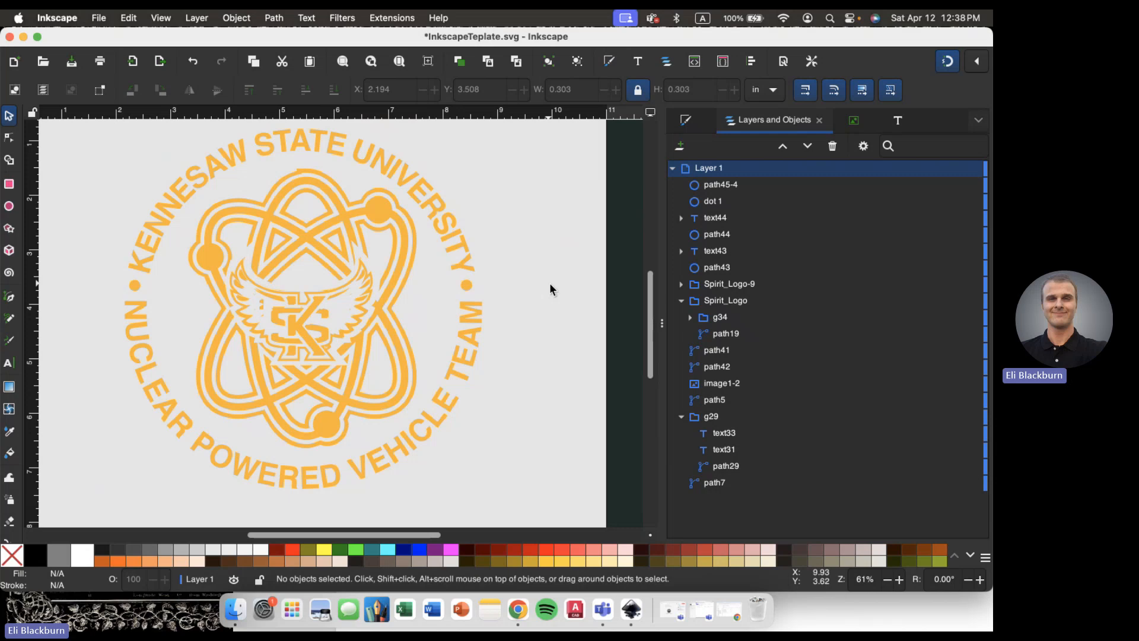
- Examine the misaligned joint at the top of the atom's outer outline up close
scroll(181, 181, "up", 5, "ctrl")
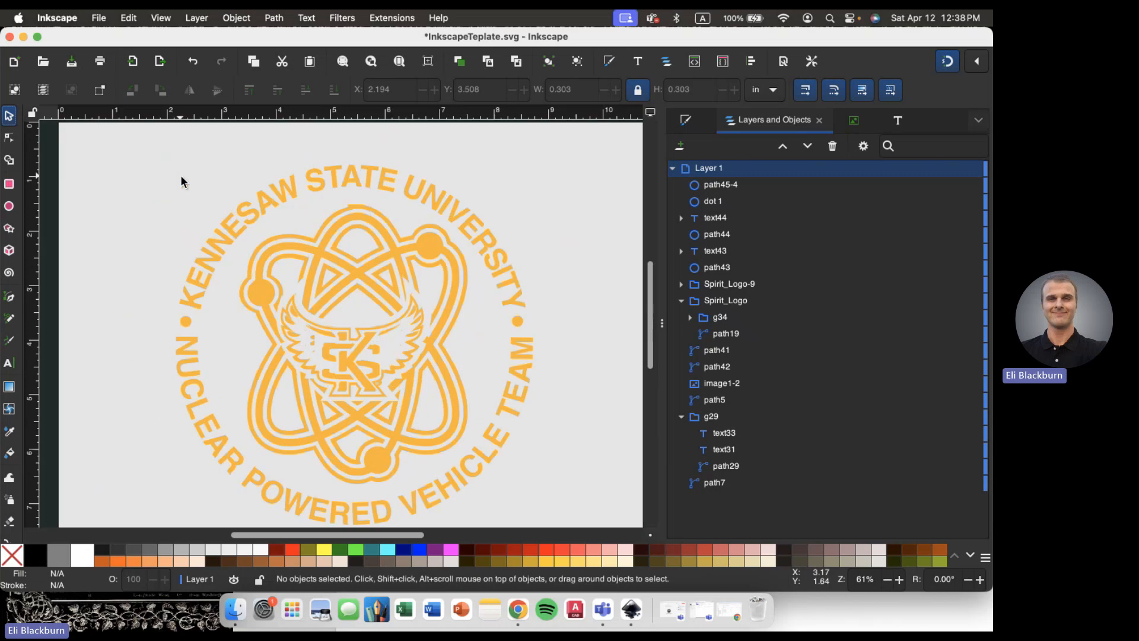
scroll(331, 229, "up", 8, "ctrl")
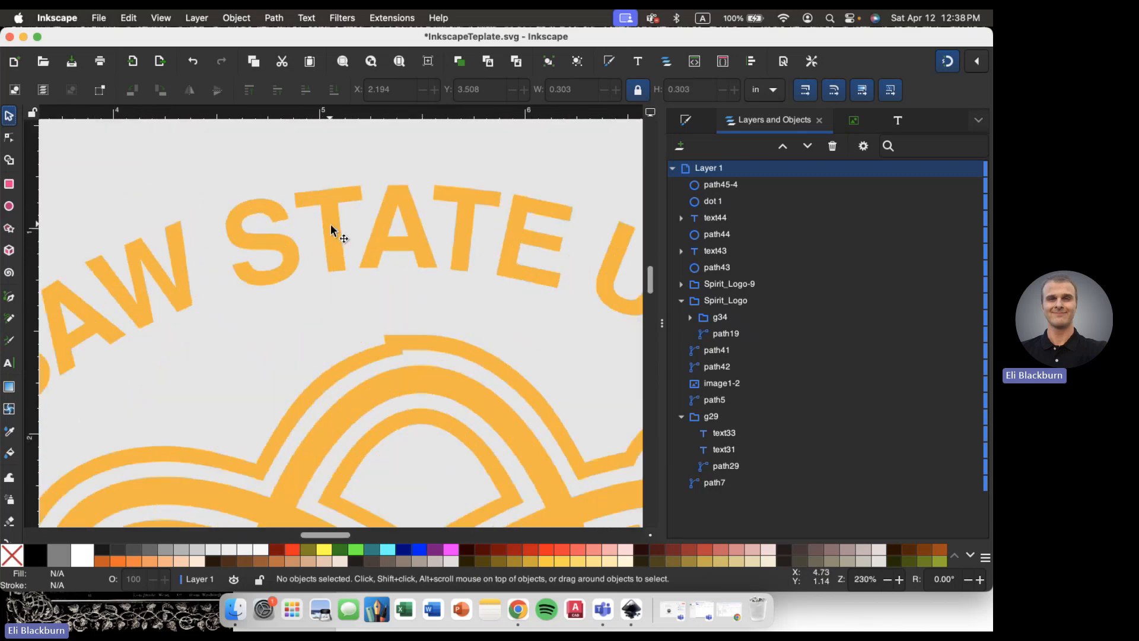
scroll(330, 320, "up", 2, "ctrl")
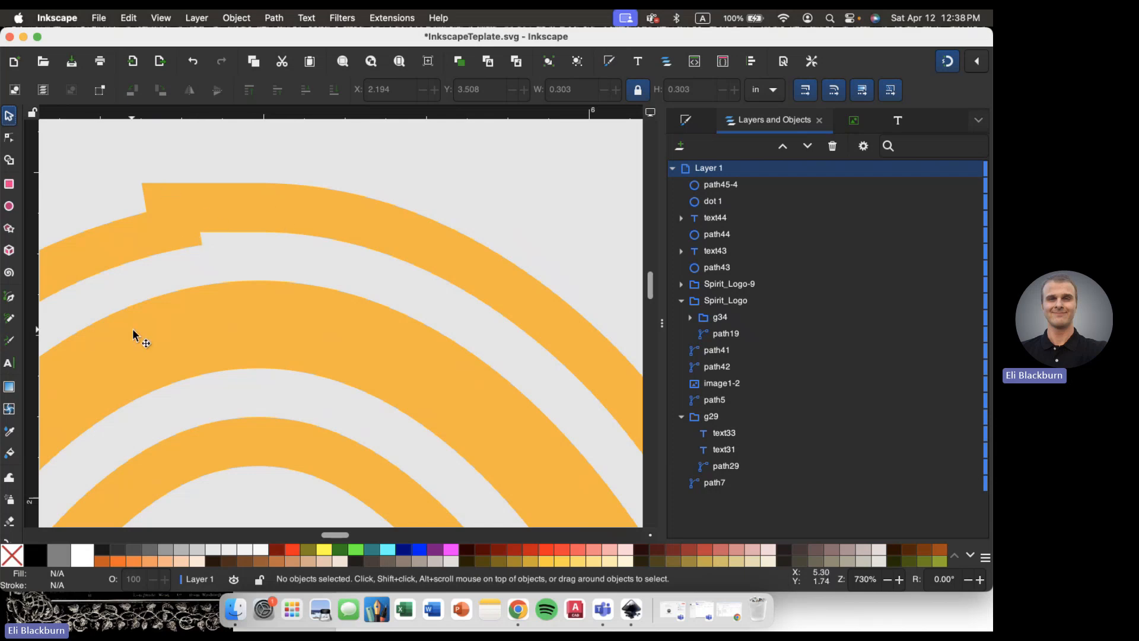
left_click(216, 205)
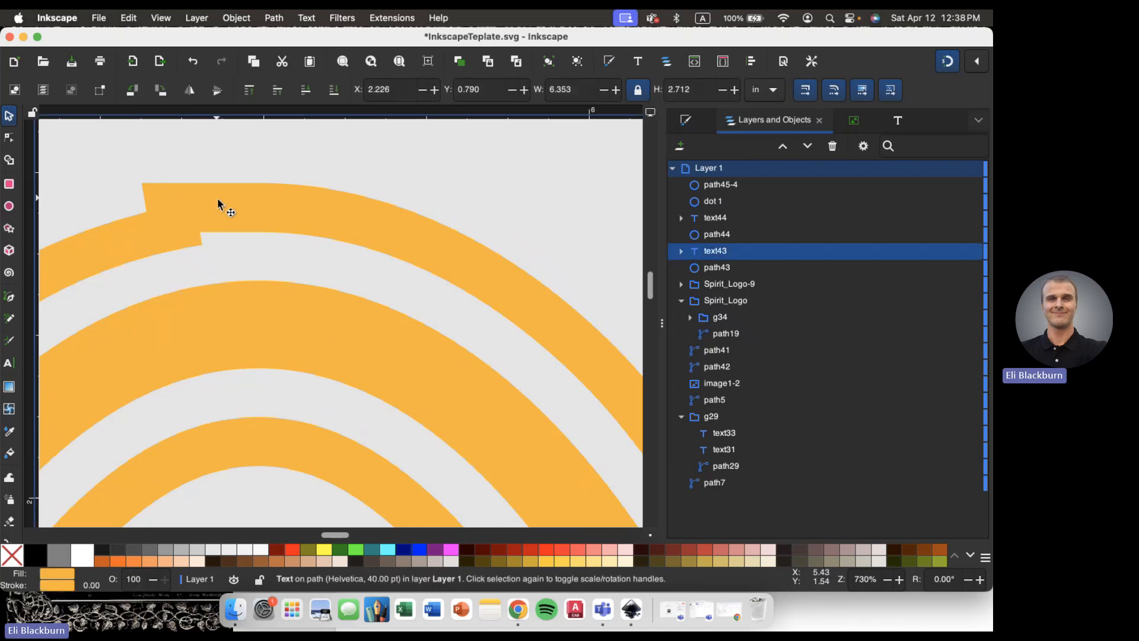
left_click(9, 140)
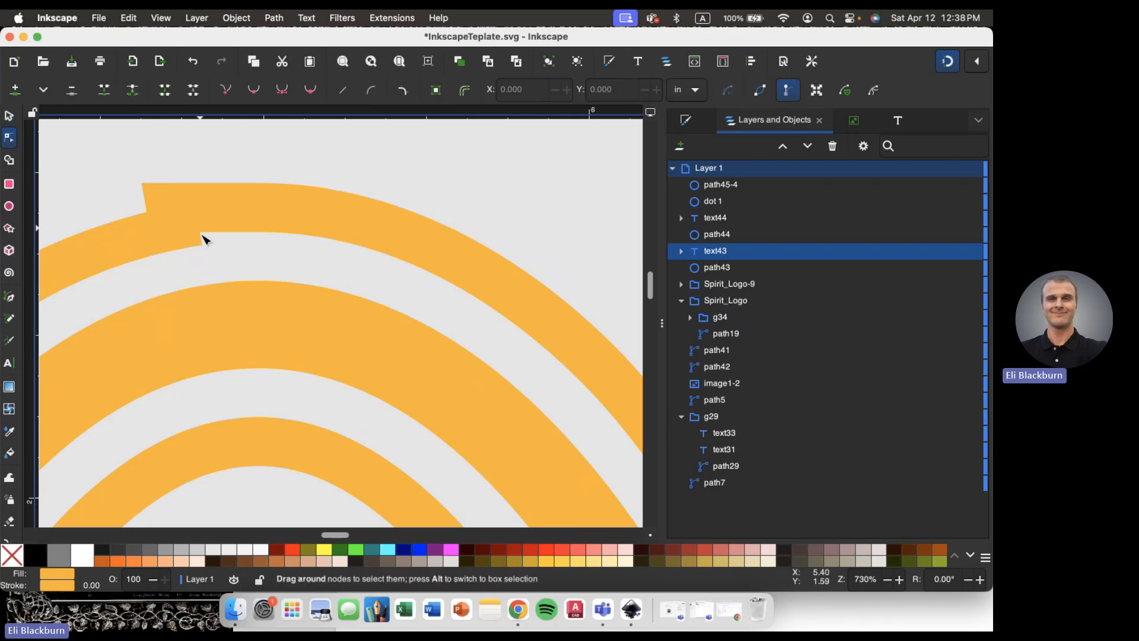
scroll(181, 249, "down", 5)
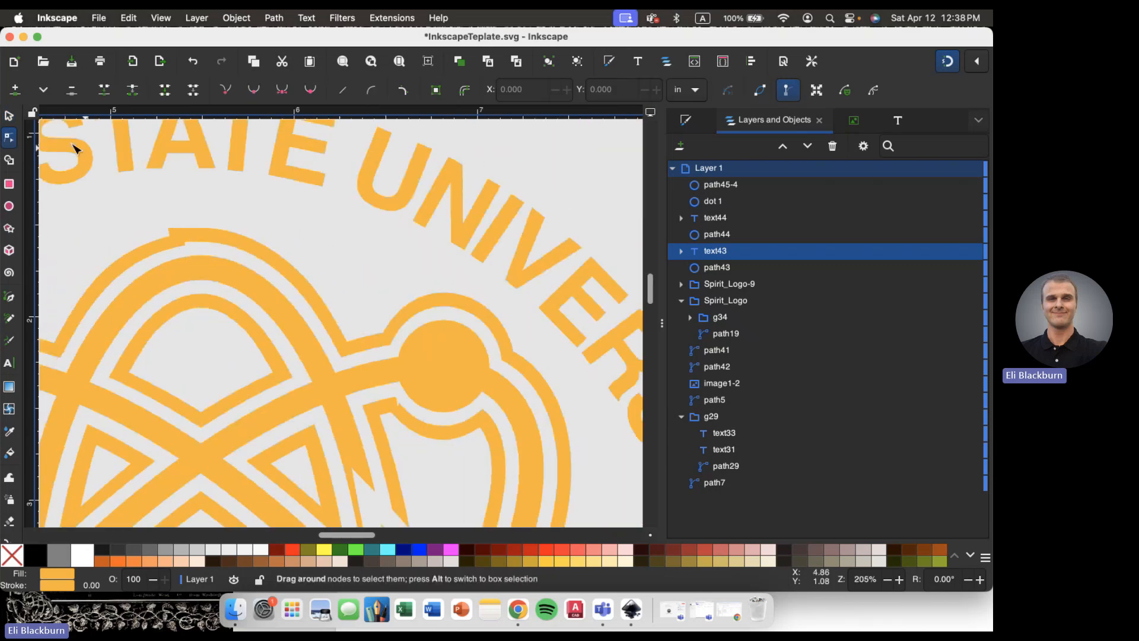
- Look through the circles and the Spirit_Logo group's nested paths in the object list for the atom outline
left_click(9, 116)
left_click(709, 266)
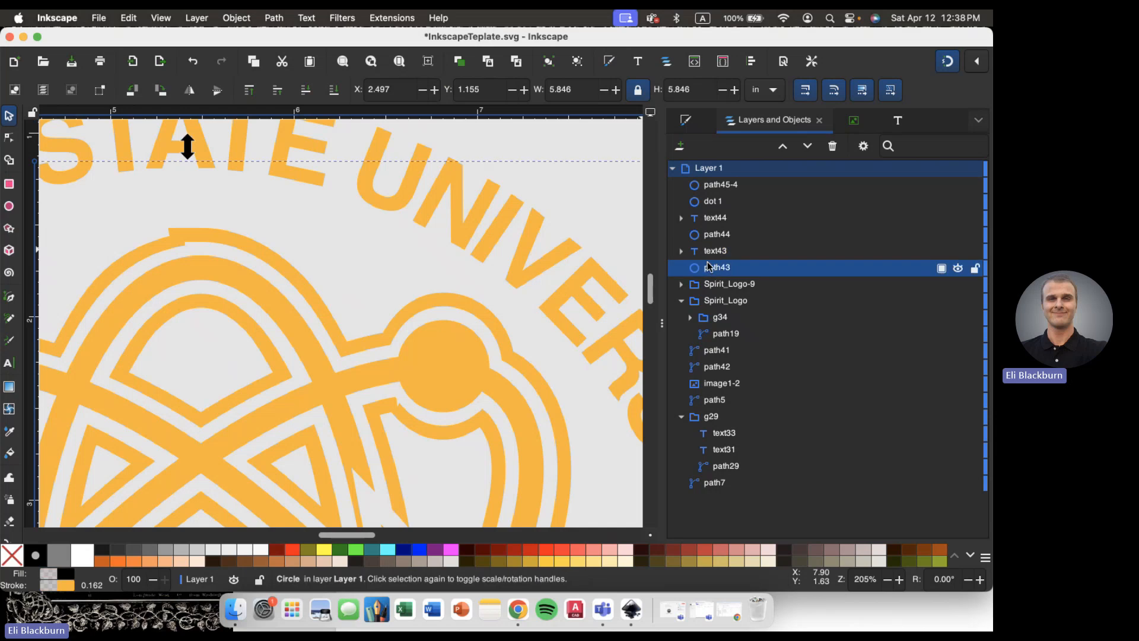
left_click(723, 336)
left_click(689, 316)
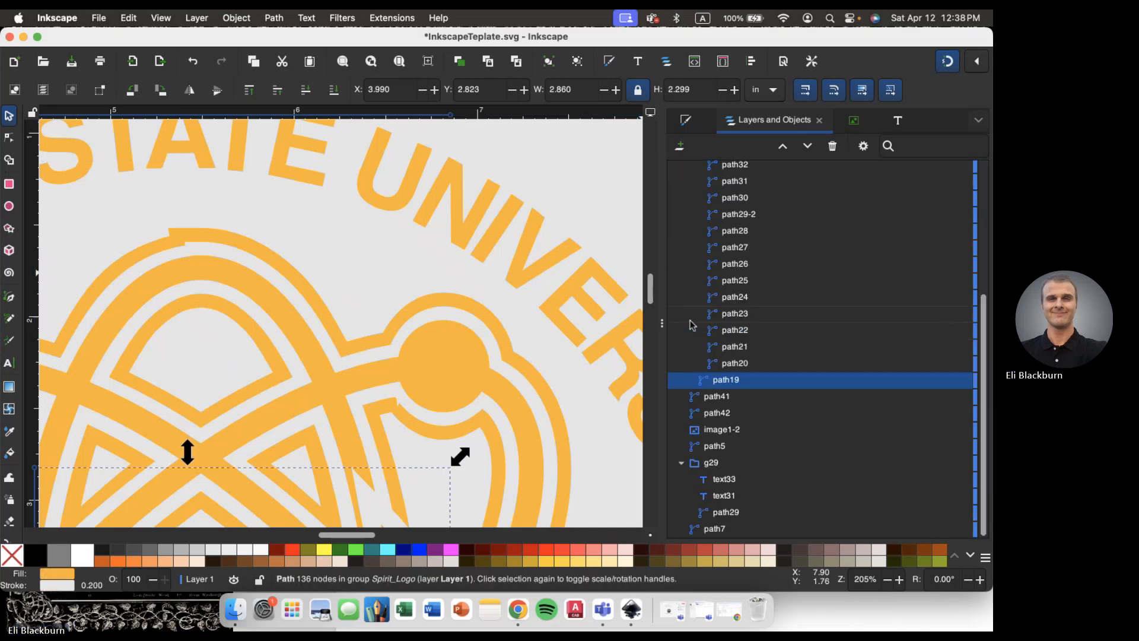
left_click(721, 346)
scroll(521, 354, "down", 6)
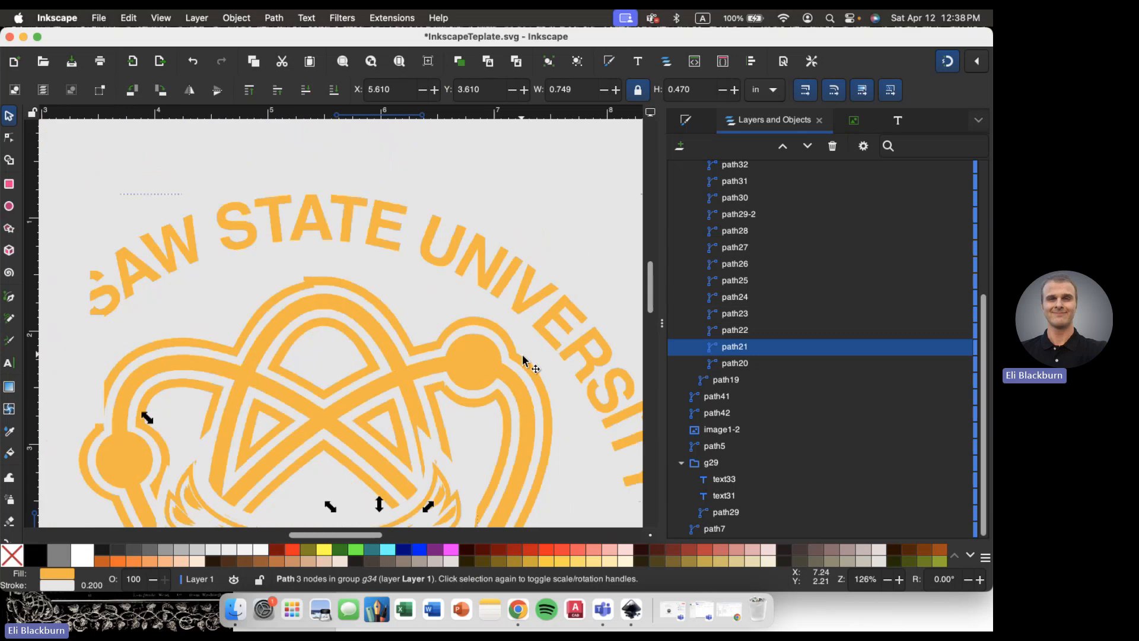
scroll(691, 255, "up", 3)
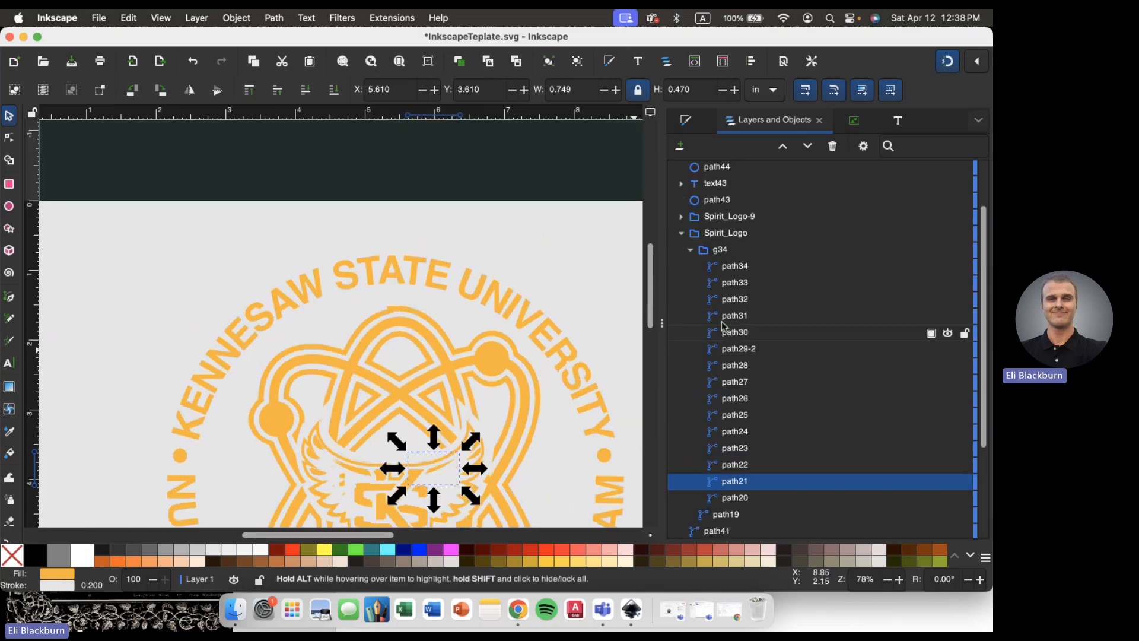
left_click(691, 250)
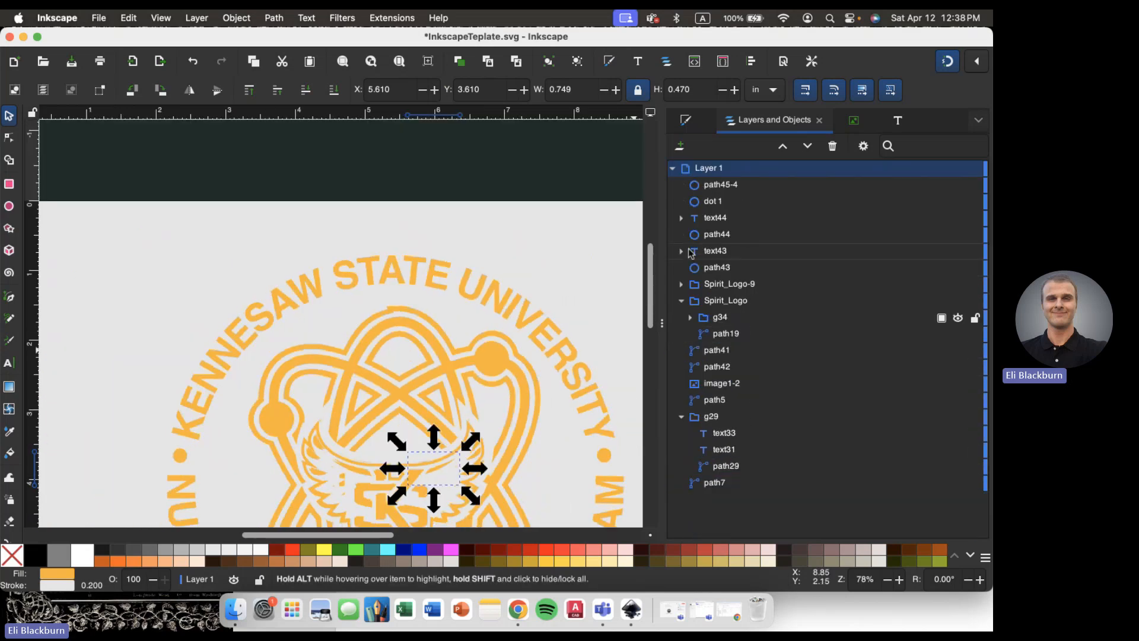
- Collapse the Spirit_Logo group and select the atom's outer outline, path42, in the object list
left_click(681, 300)
left_click(706, 320)
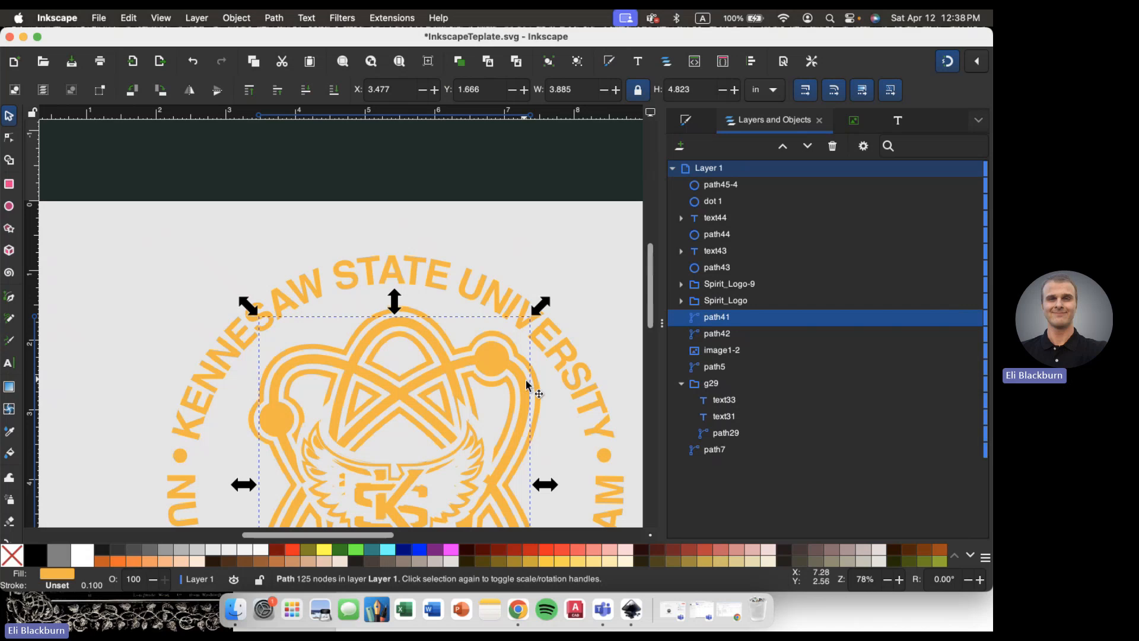
left_click(725, 336)
scroll(540, 341, "up", 1)
scroll(540, 341, "up", 2)
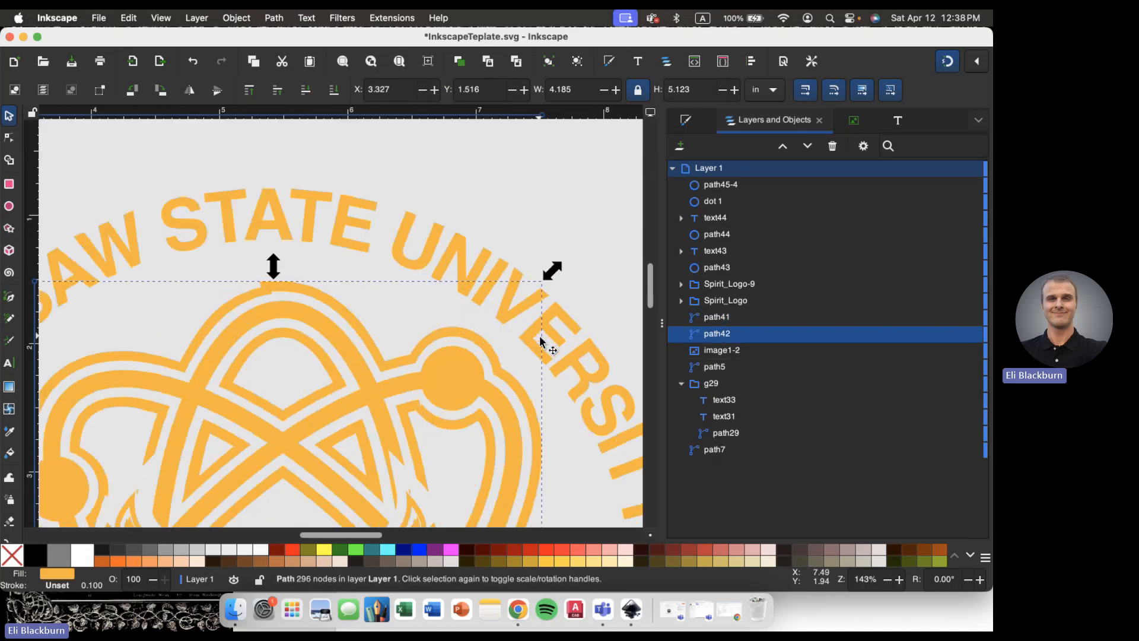
scroll(540, 342, "up", 3)
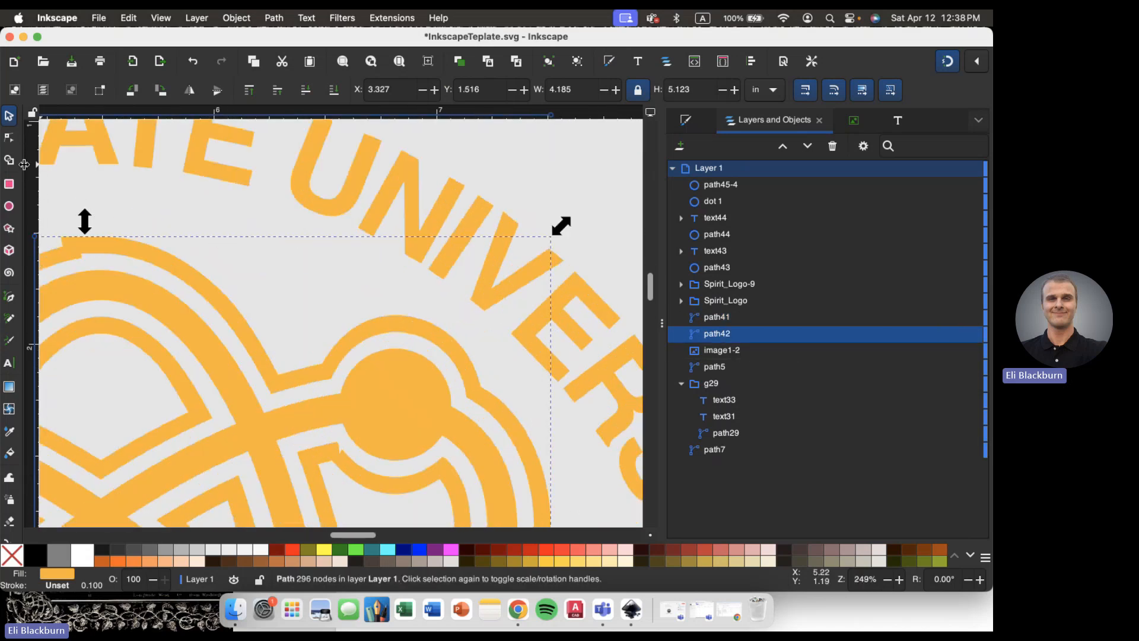
- Show the nodes of path42 and examine those around the jagged joint at the top of the atom
left_click(8, 141)
scroll(63, 246, "up", 10)
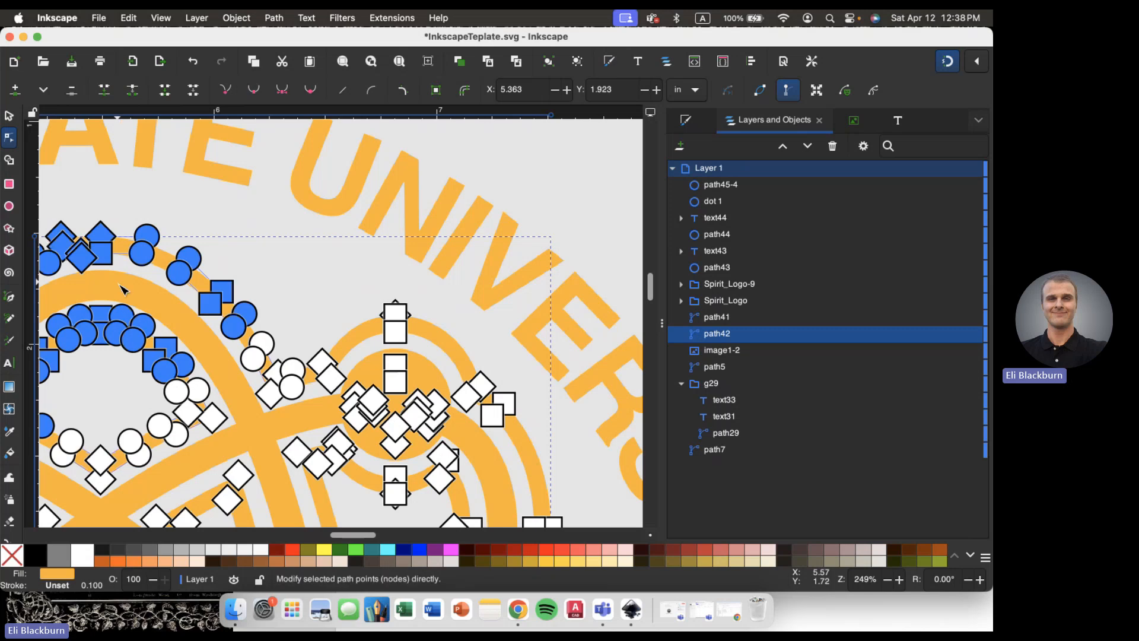
scroll(122, 287, "left", 3)
scroll(122, 288, "left", 4)
scroll(122, 288, "up", 1)
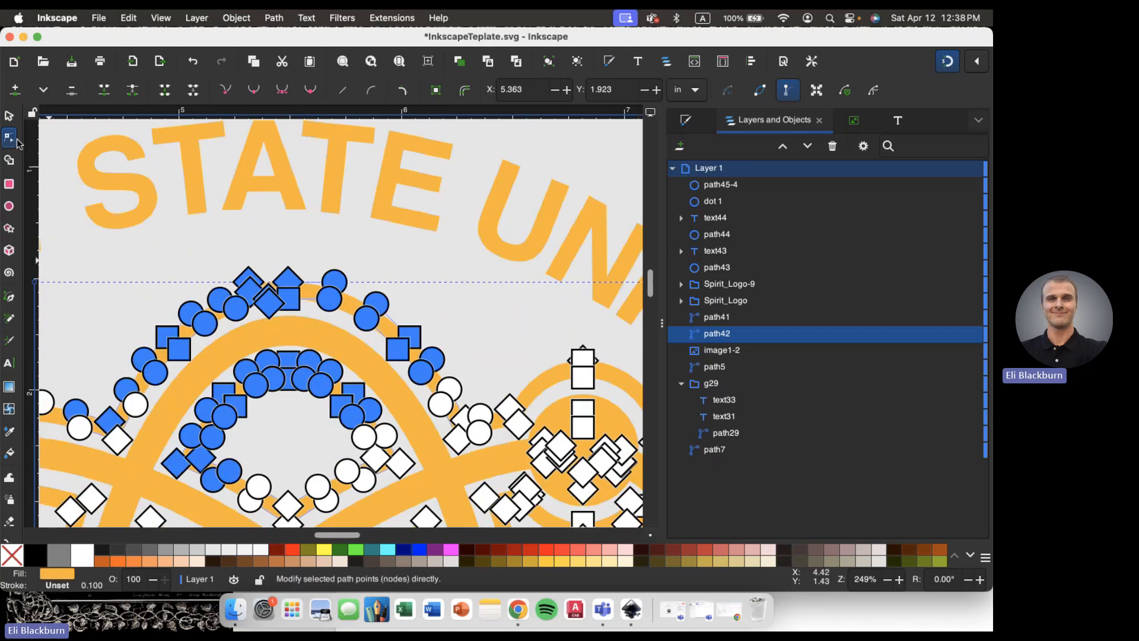
left_click(10, 116)
left_click(9, 140)
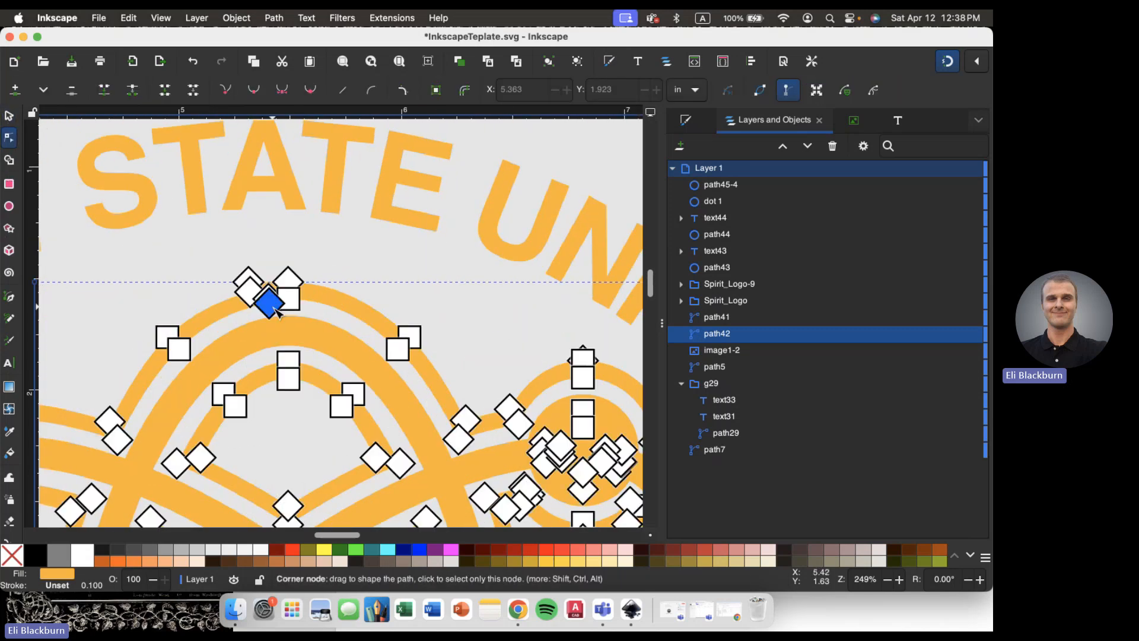
scroll(272, 306, "up", 2)
scroll(239, 334, "up", 4)
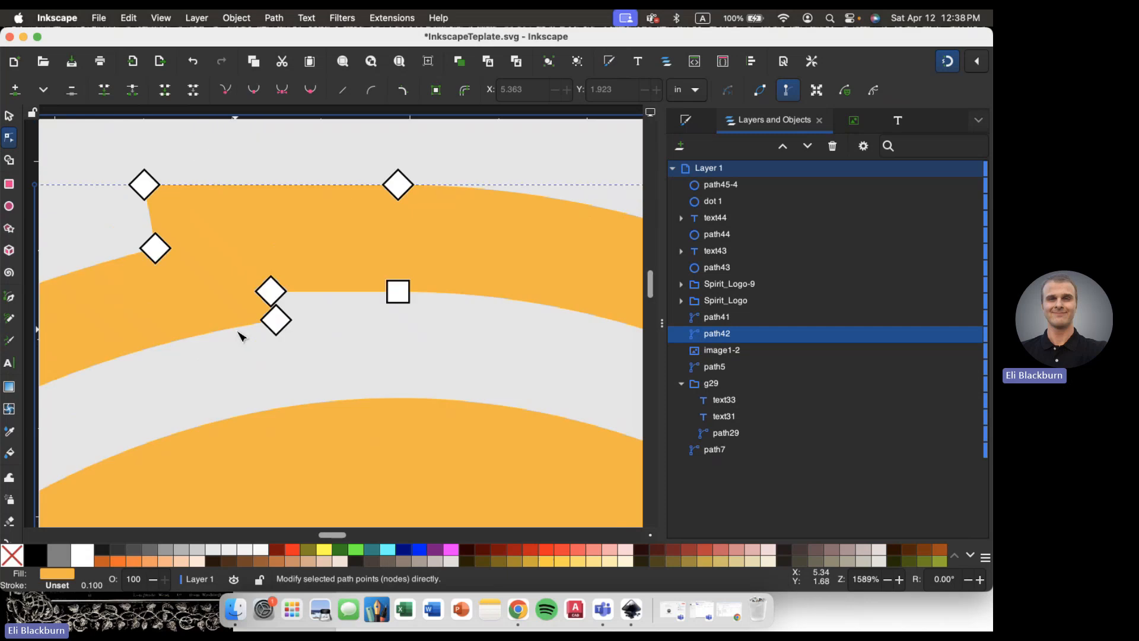
scroll(239, 334, "up", 1)
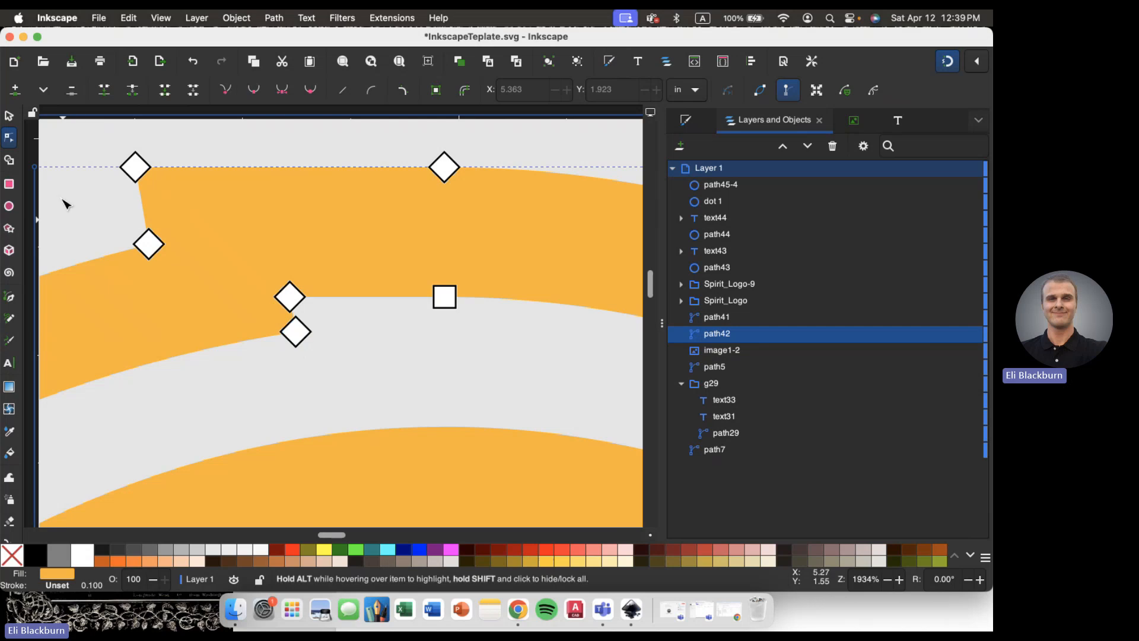
- Leave node editing, deselect the atom outline and review the whole badge on the page
left_click(9, 116)
scroll(205, 223, "down", 10)
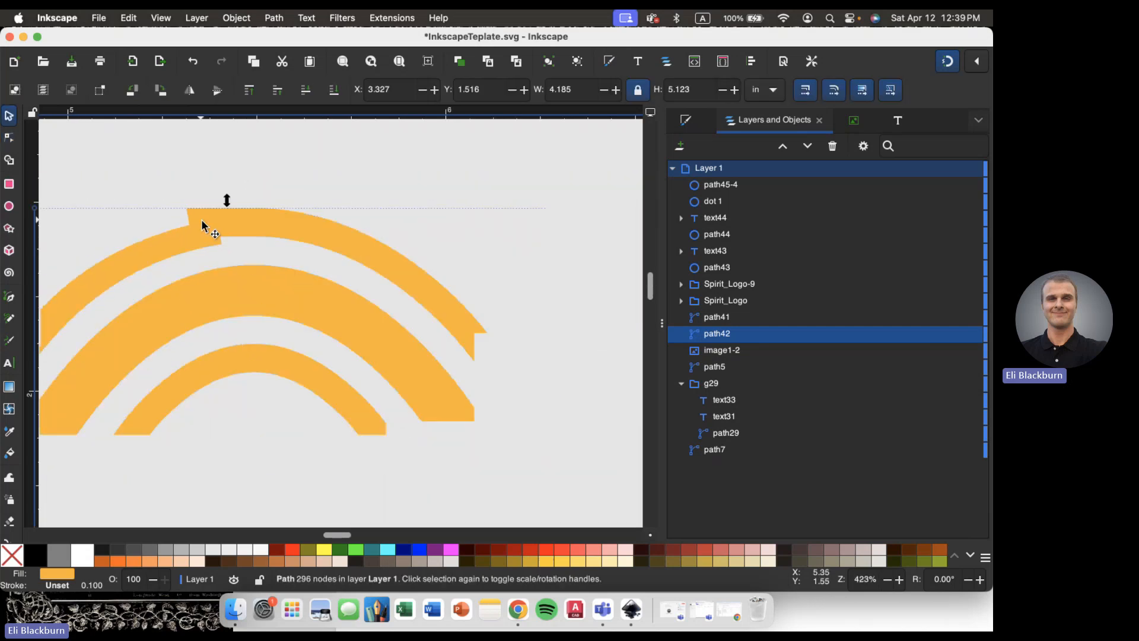
scroll(210, 270, "down", 3)
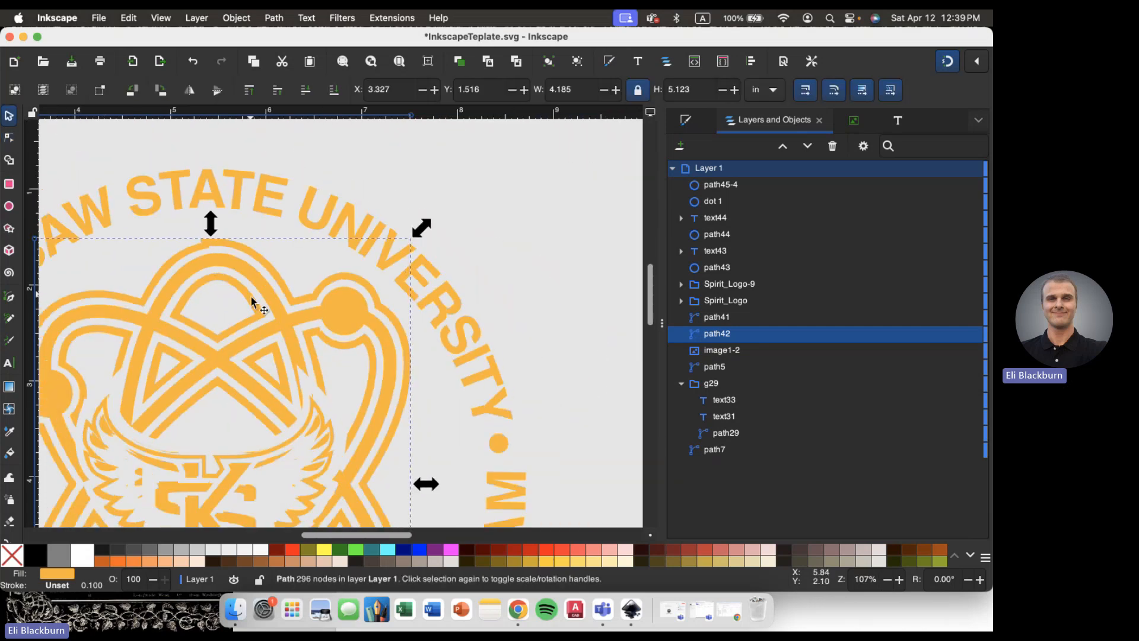
scroll(249, 301, "down", 3)
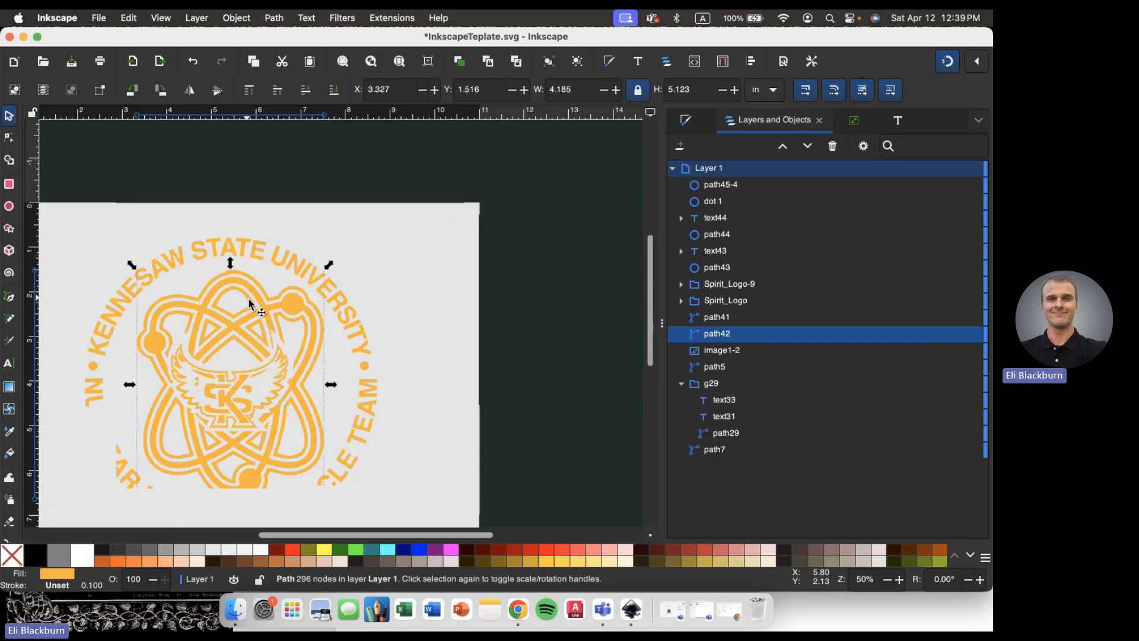
left_click(248, 267)
scroll(247, 268, "up", 2)
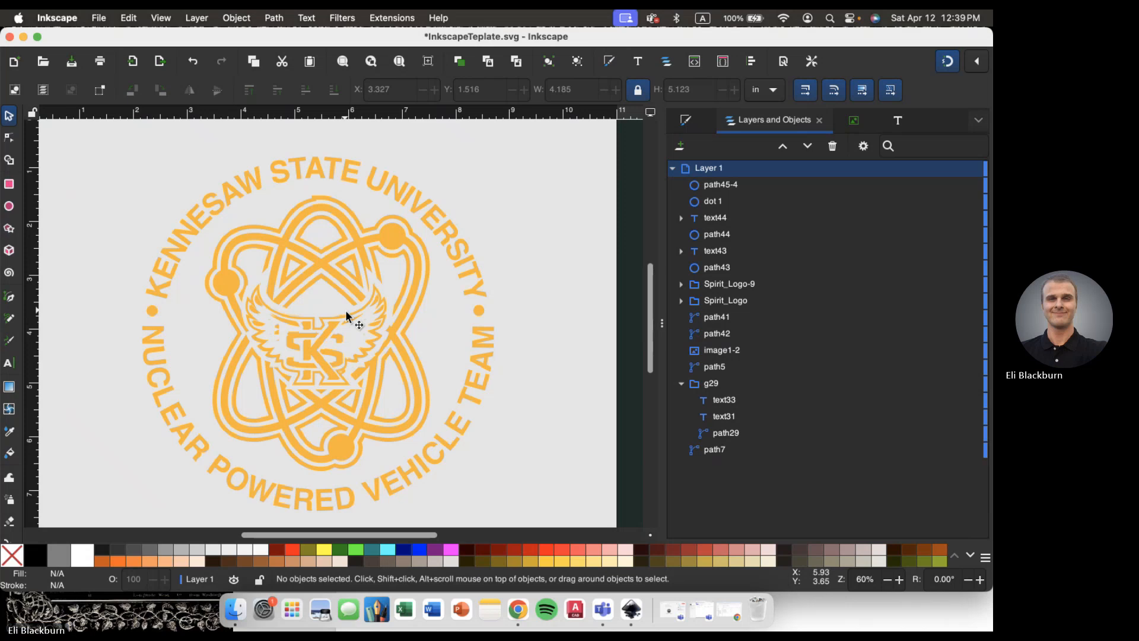
scroll(407, 301, "down", 2)
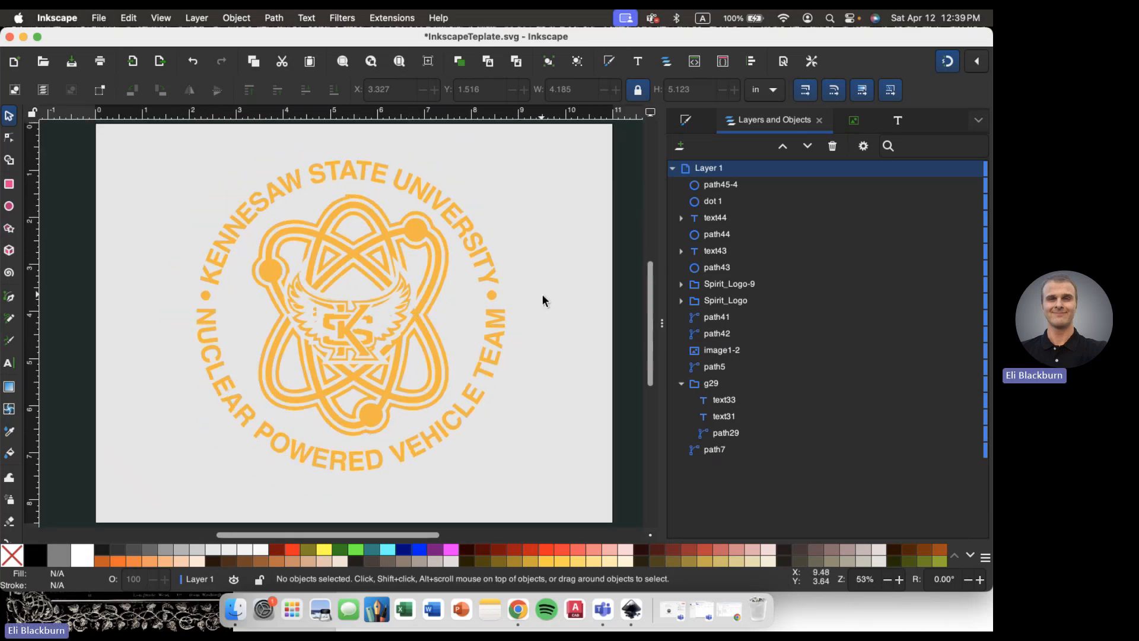
scroll(542, 300, "right", 1)
scroll(542, 300, "up", 1)
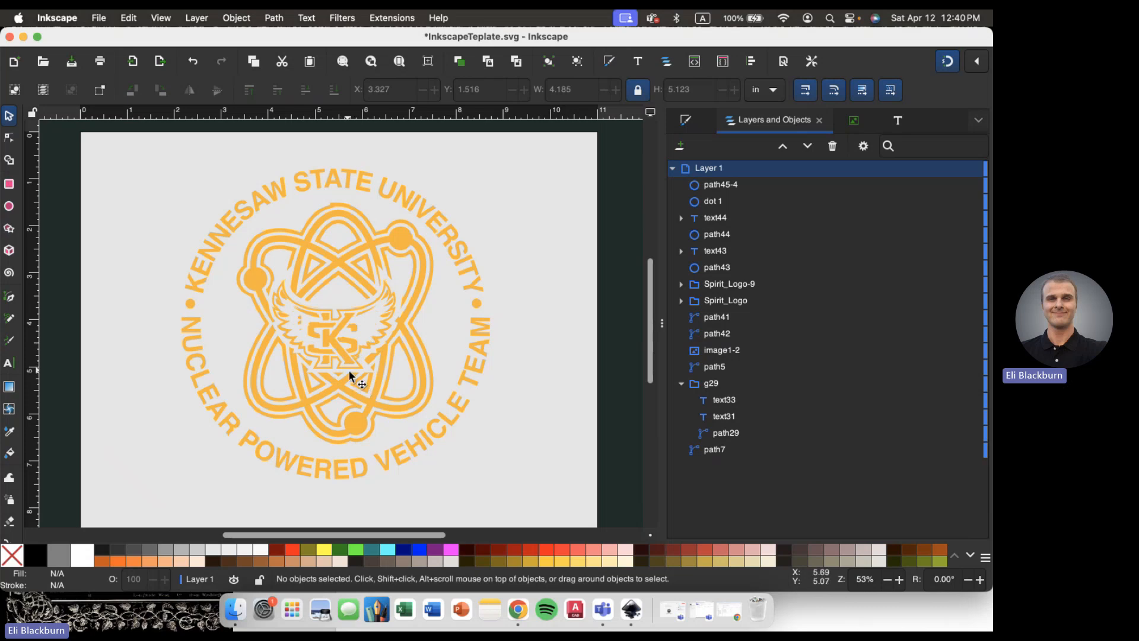
scroll(348, 369, "left", 2)
scroll(348, 369, "down", 1)
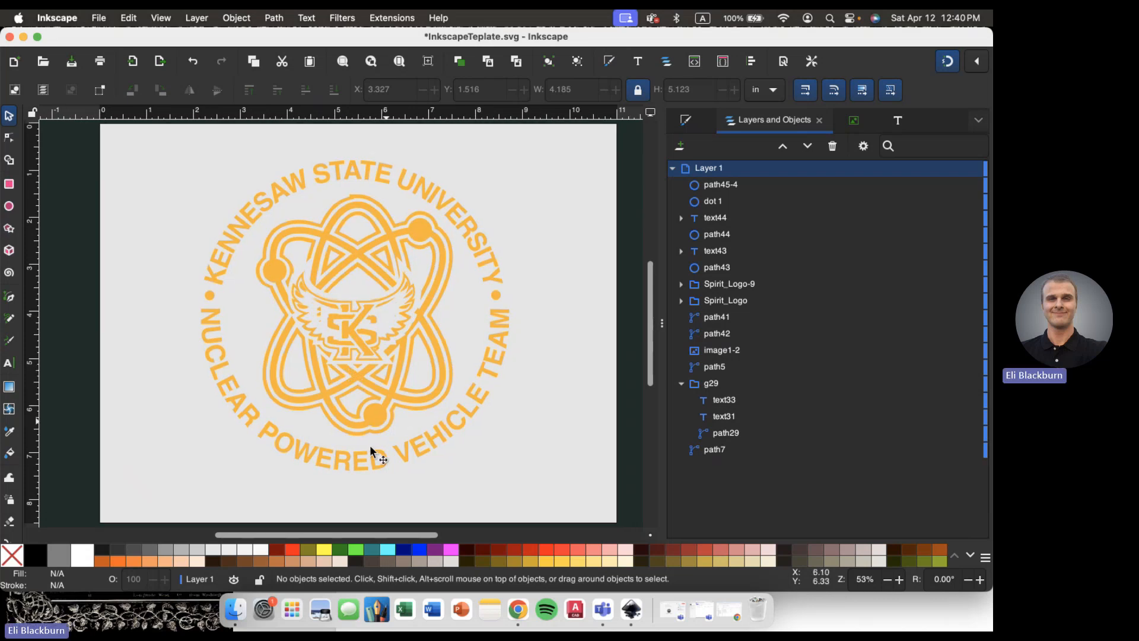
- View the class files in the Design Class folder in Finder and return to the badge in Inkscape
left_click(235, 609)
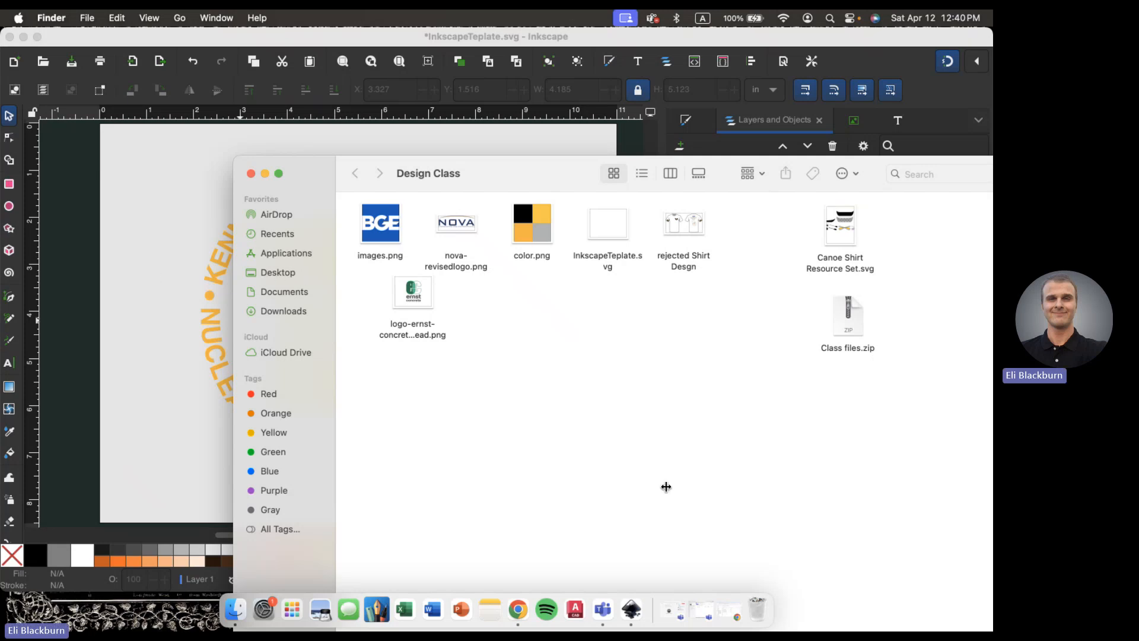
left_click(188, 426)
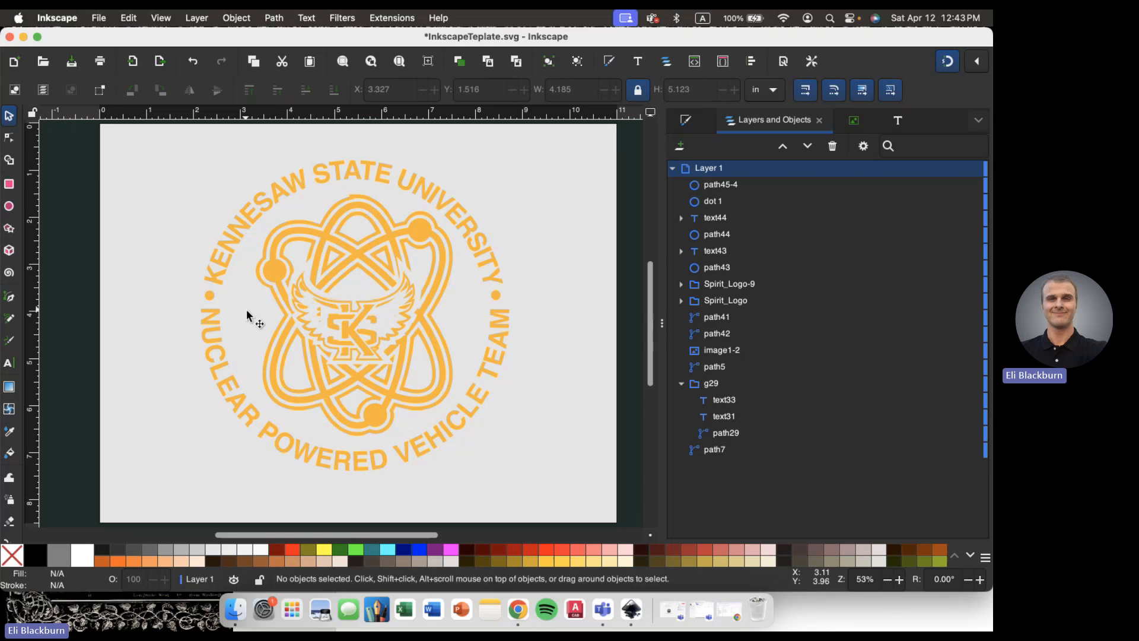
scroll(247, 308, "down", 1)
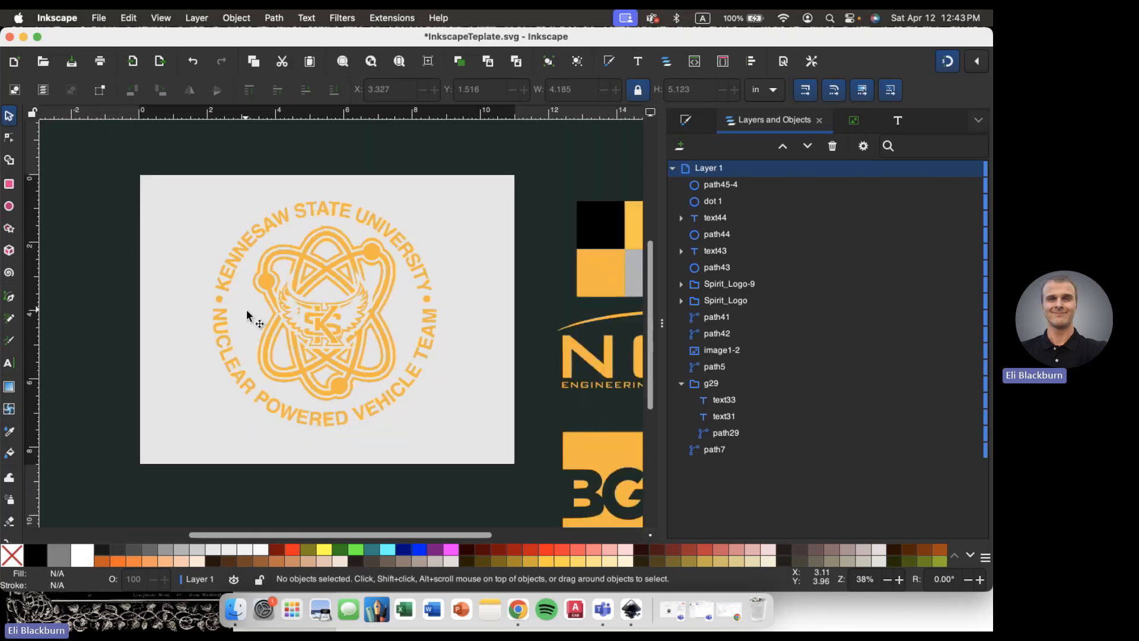
scroll(289, 314, "left", 1)
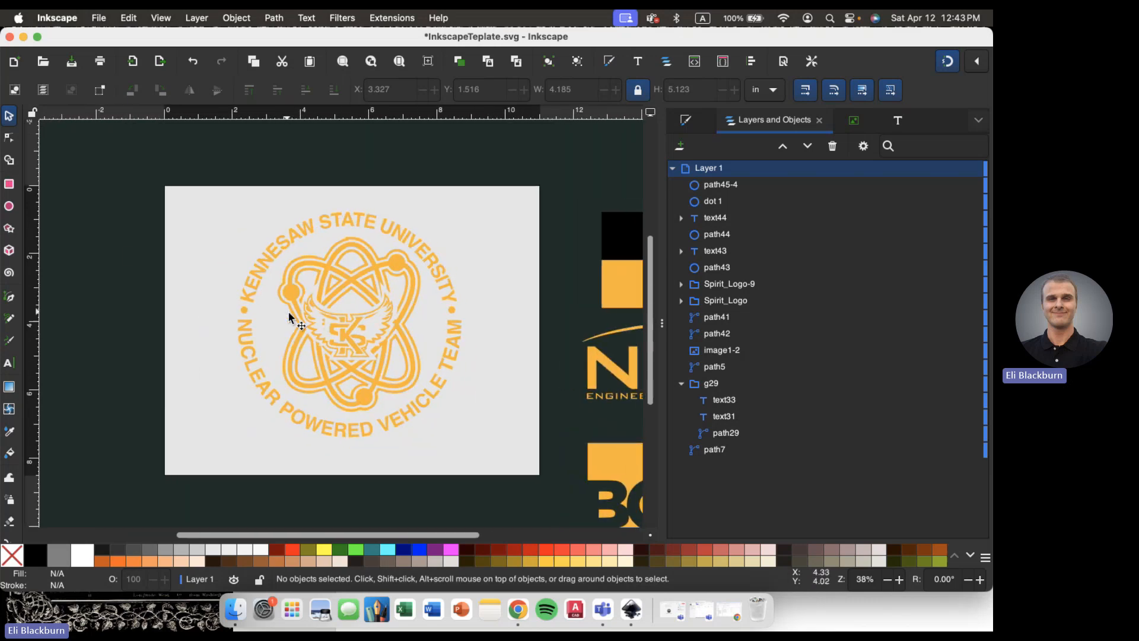
- Review the page format, size and display settings in Document Properties and close the dialog
left_click(99, 19)
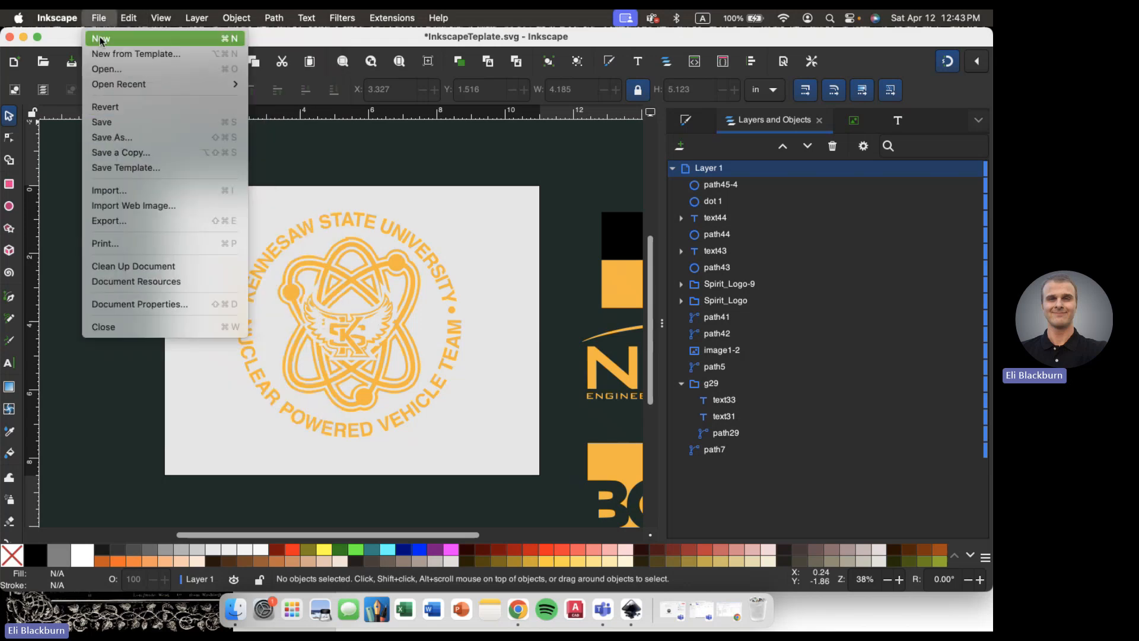
left_click(112, 305)
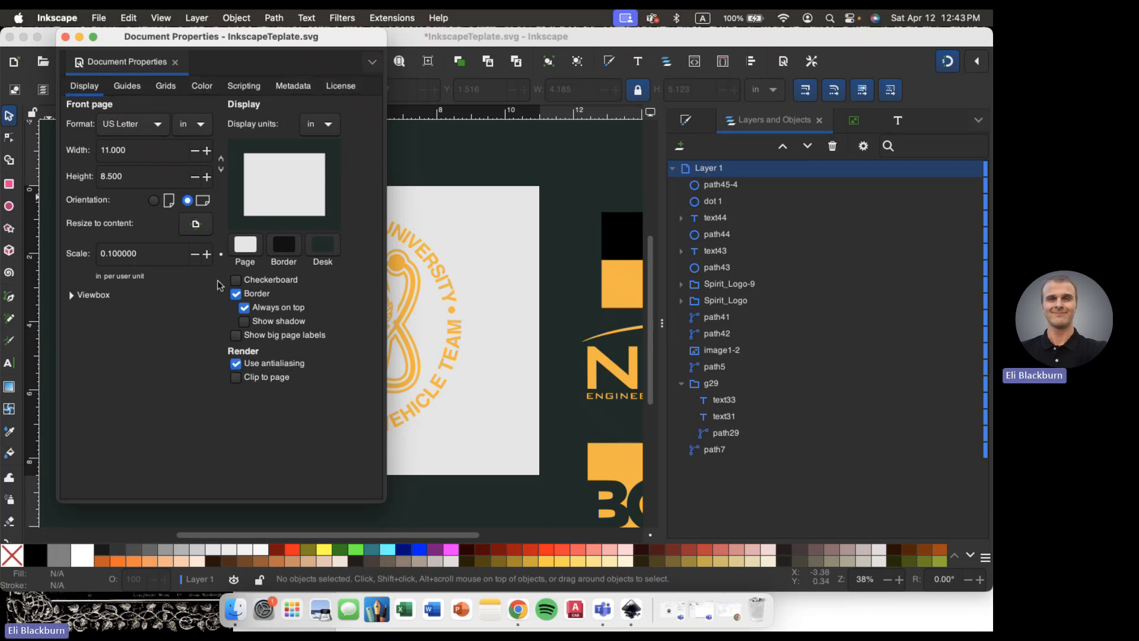
left_click(65, 37)
scroll(233, 220, "right", 2)
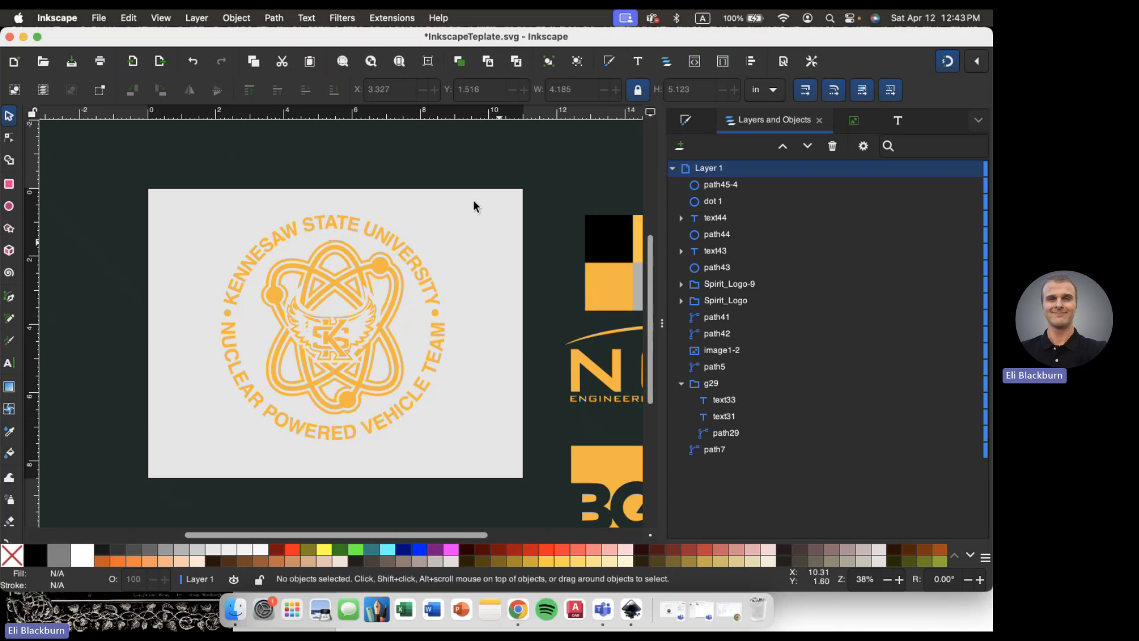
scroll(224, 220, "right", 2)
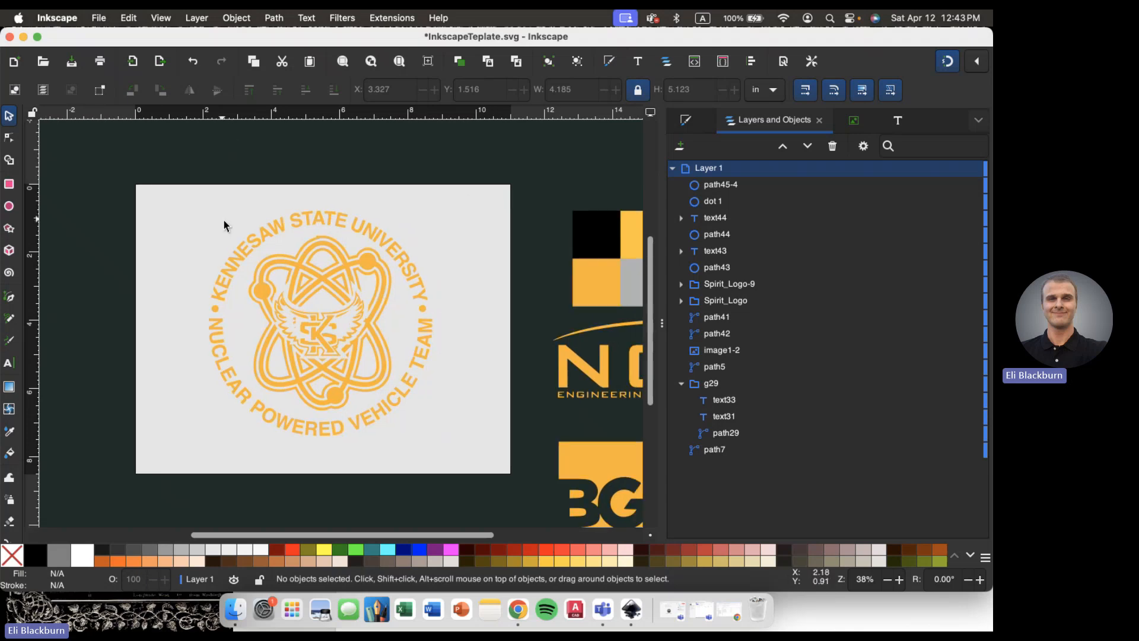
scroll(241, 170, "up", 3)
scroll(241, 170, "right", 2)
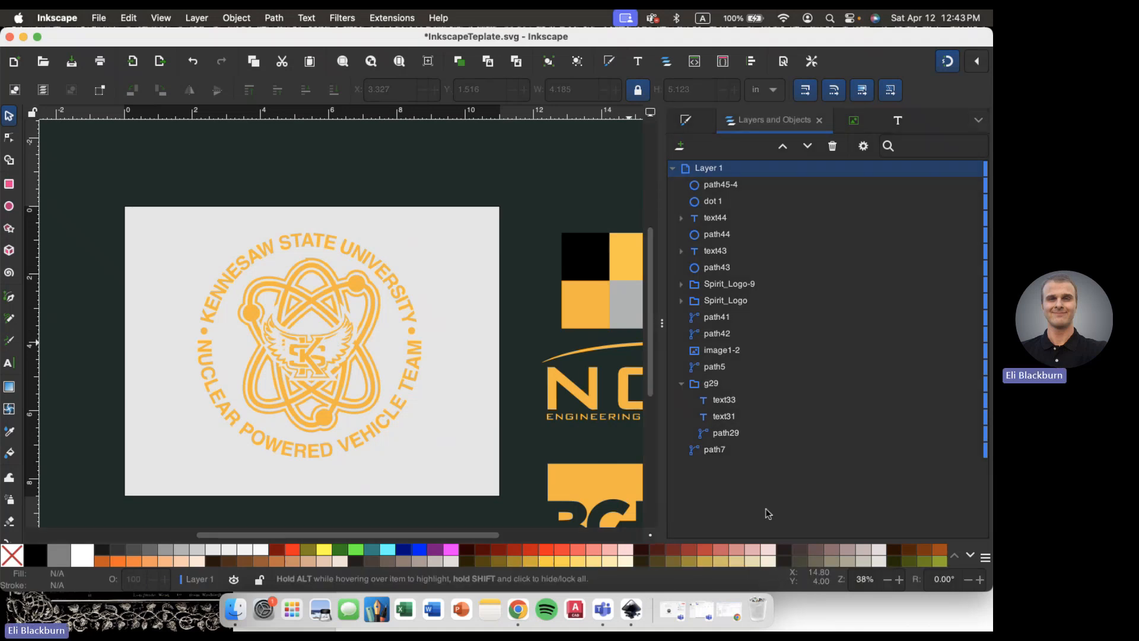
- Minimize the Inkscape window, switch to the Microsoft Teams meeting and stop sharing the screen
left_click(667, 618)
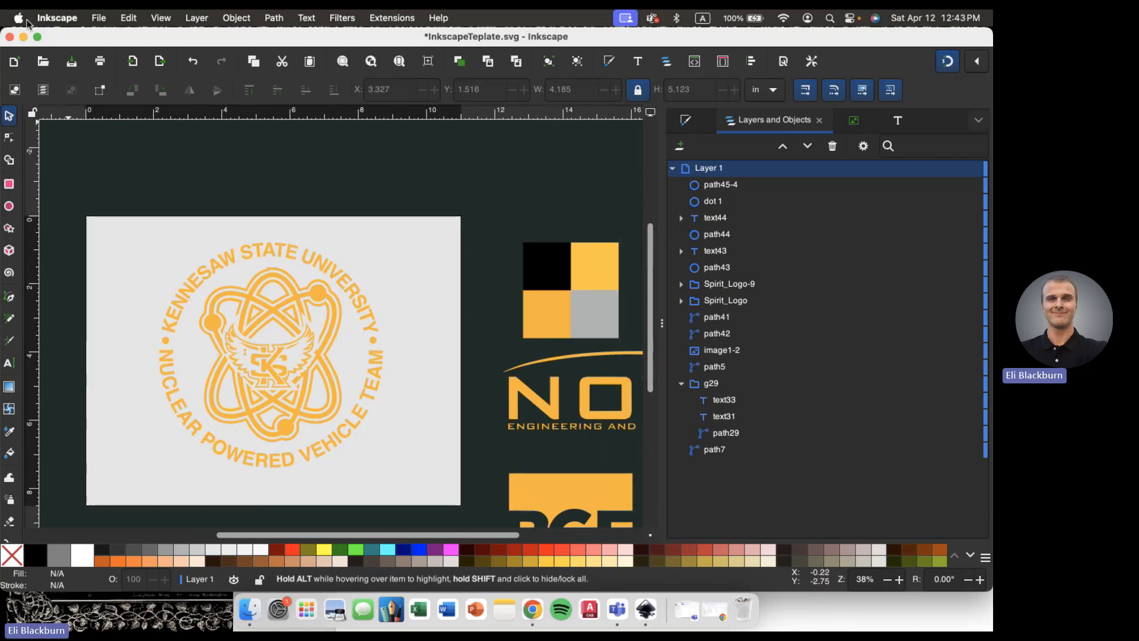
left_click(23, 37)
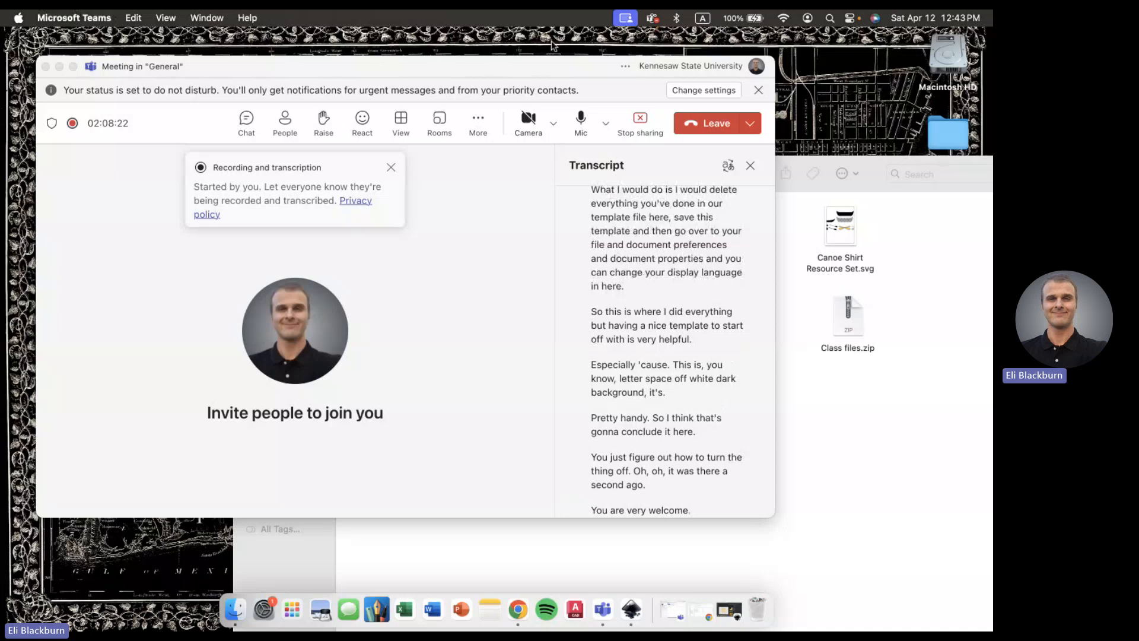
left_click_drag(493, 69, 475, 58)
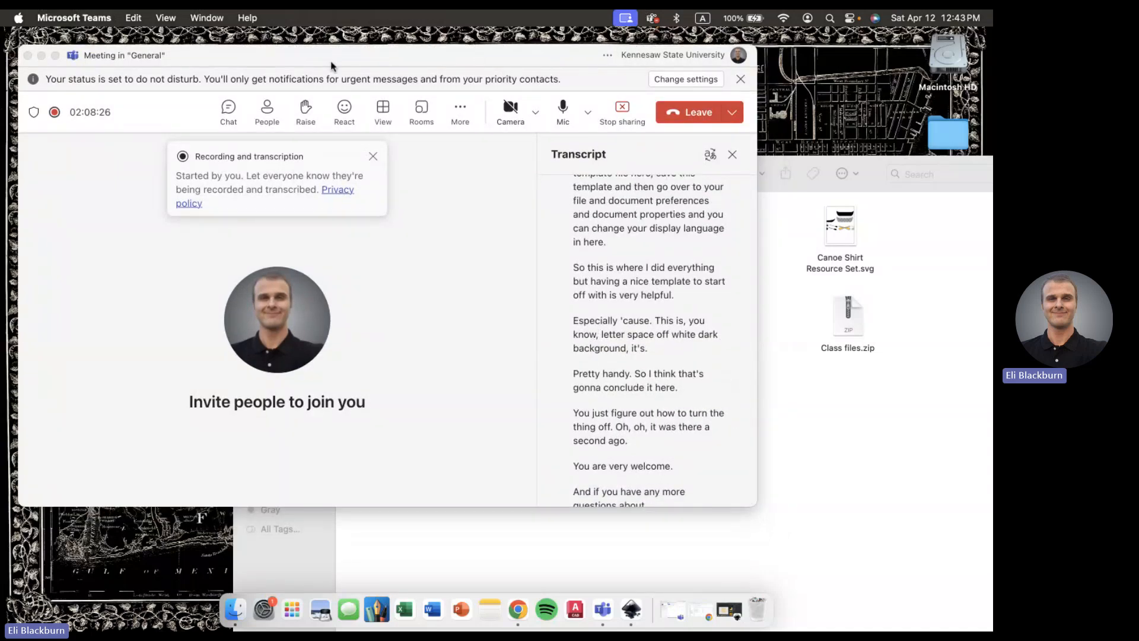
left_click_drag(330, 65, 330, 59)
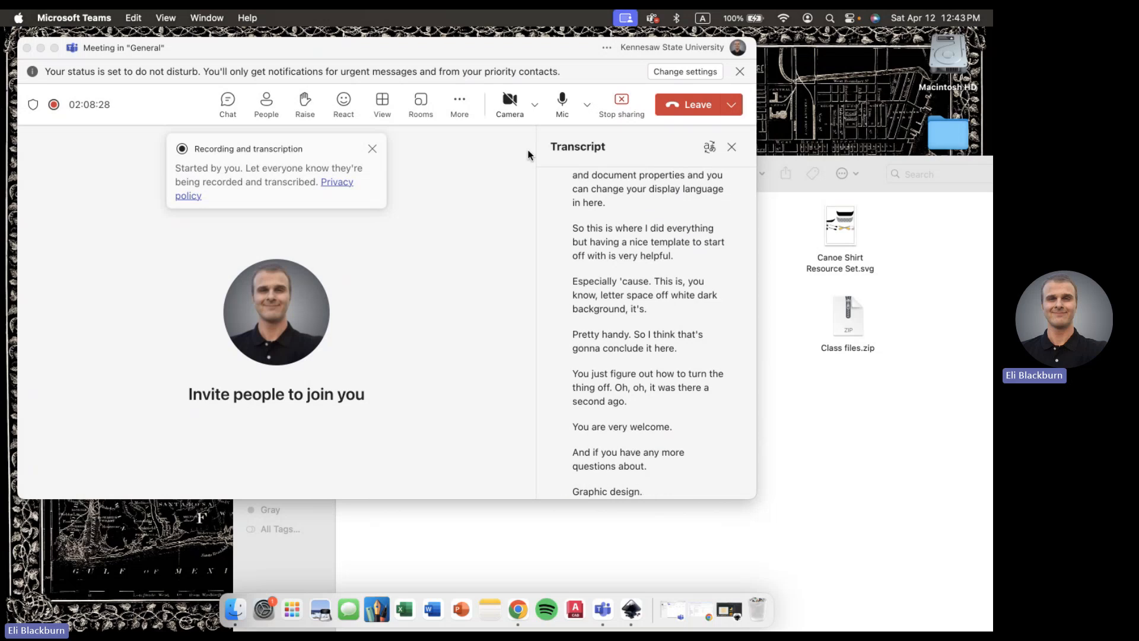
left_click(618, 116)
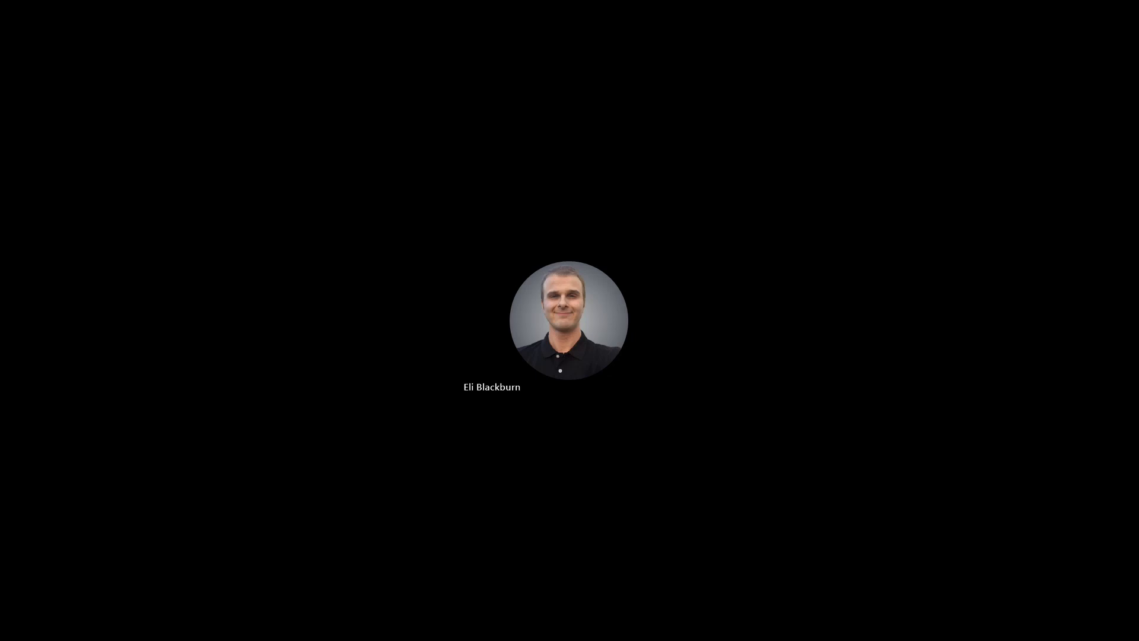